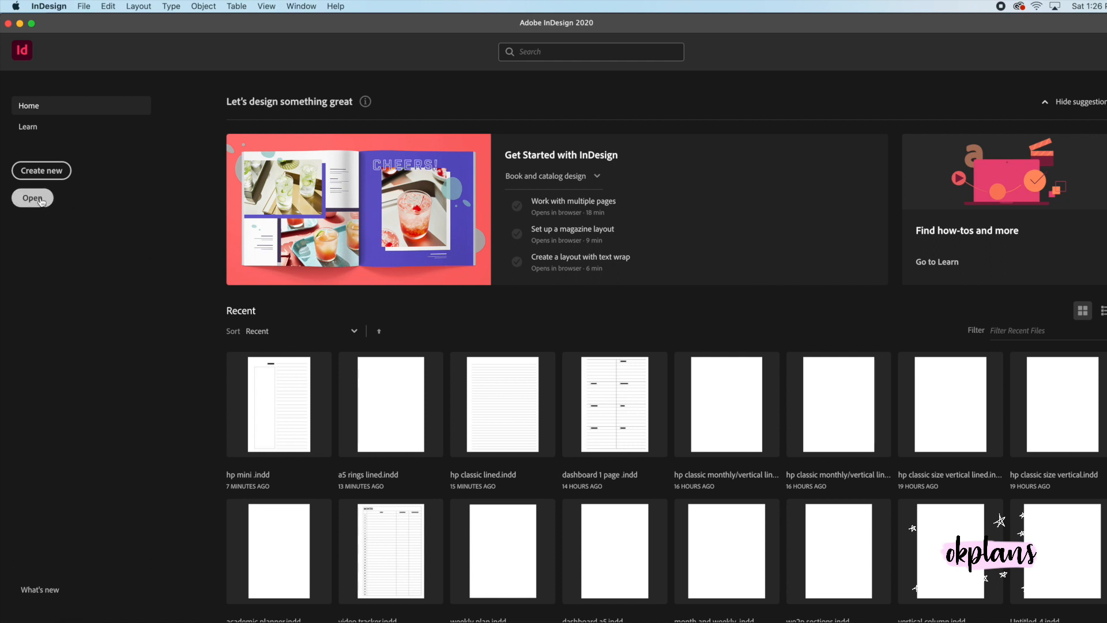
Start a new document in millimetres with a width of 148 mm and a height of 210 mm.
click(43, 171)
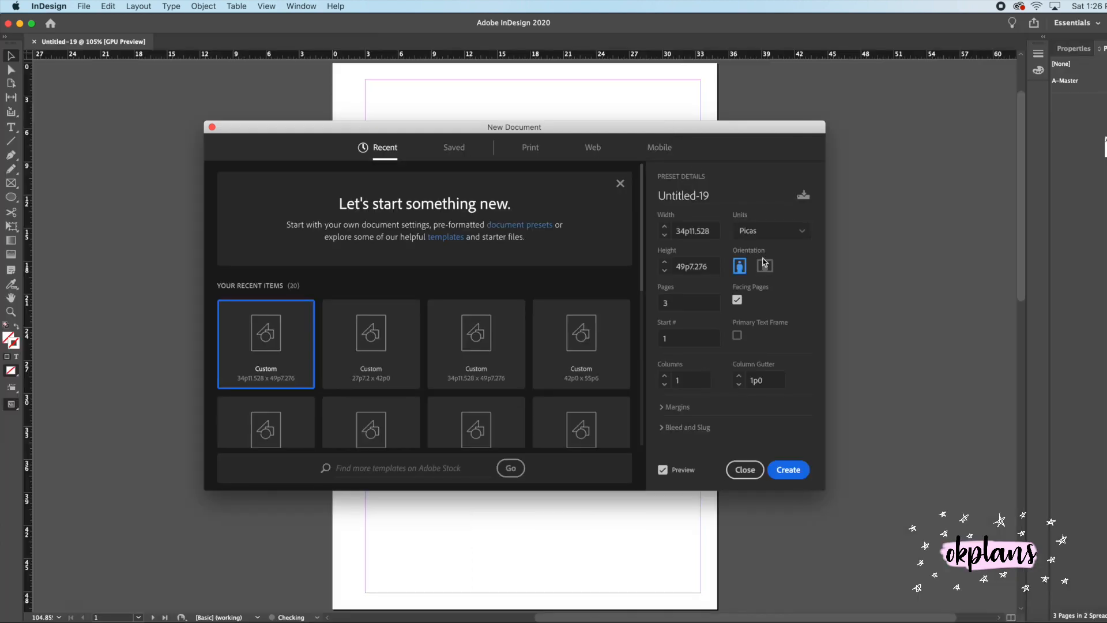
click(777, 233)
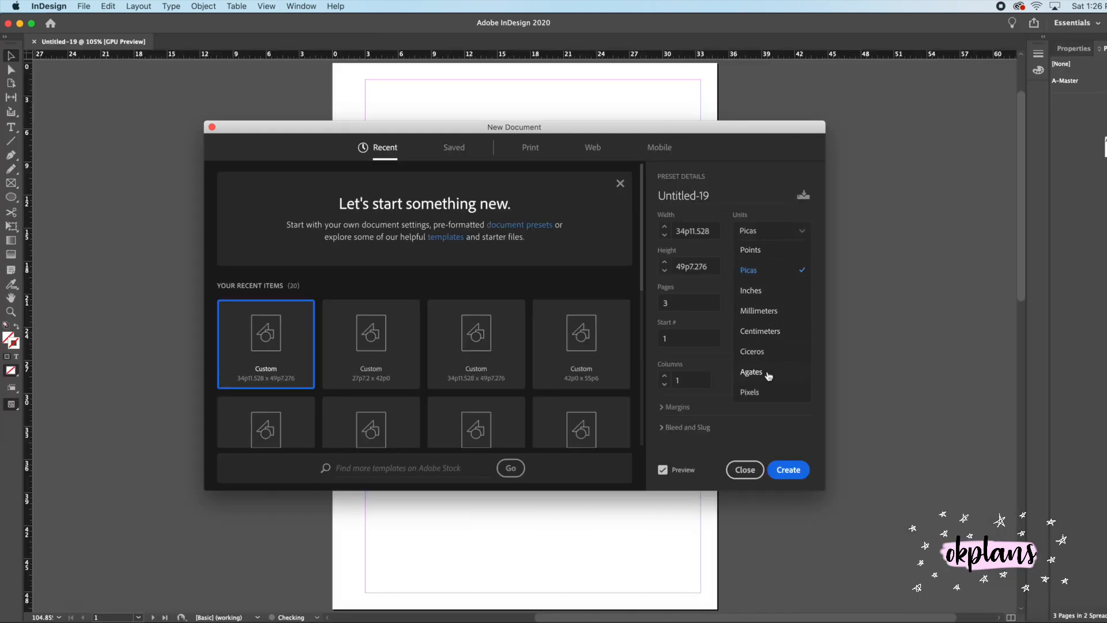
click(767, 312)
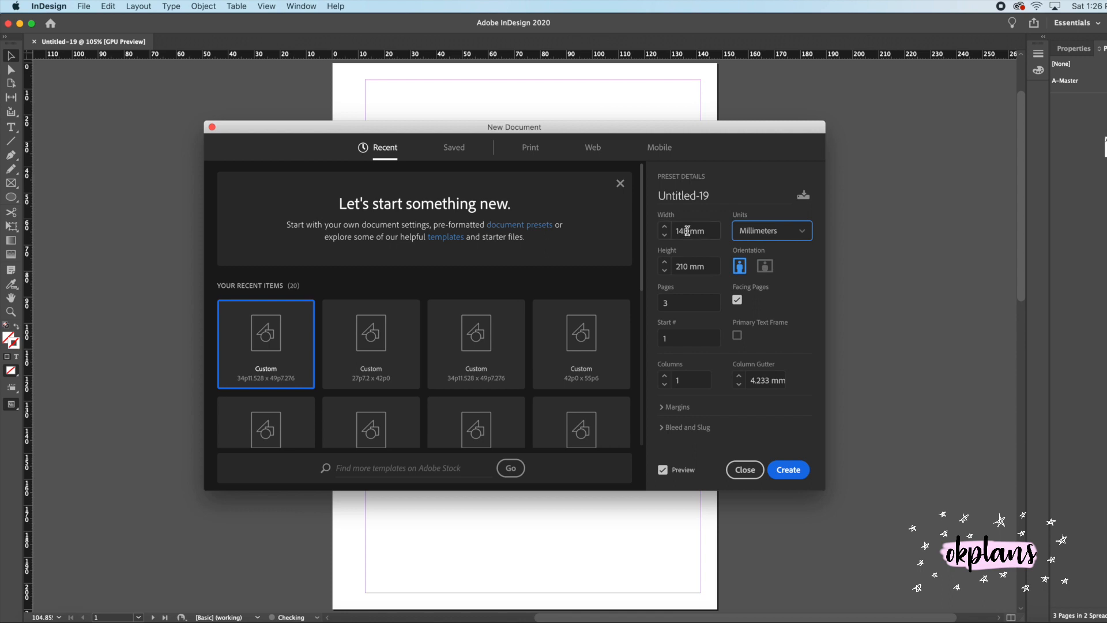
click(665, 227)
click(665, 227)
click(664, 236)
click(665, 237)
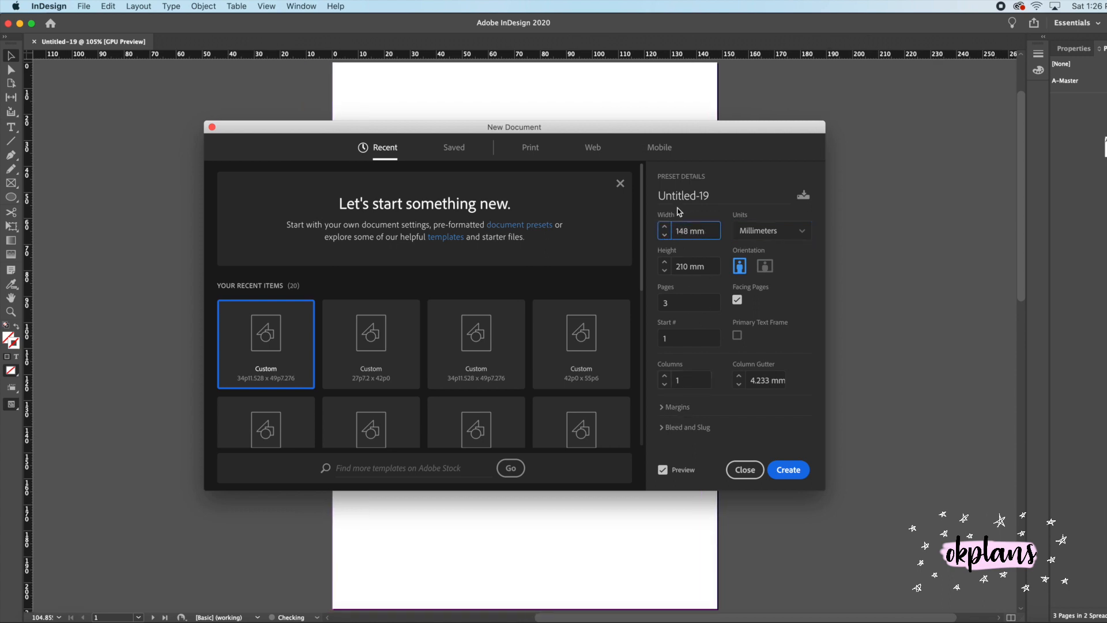
click(686, 268)
Expand the margin settings of the new document and set the top margin to 6 mm.
click(676, 407)
click(682, 421)
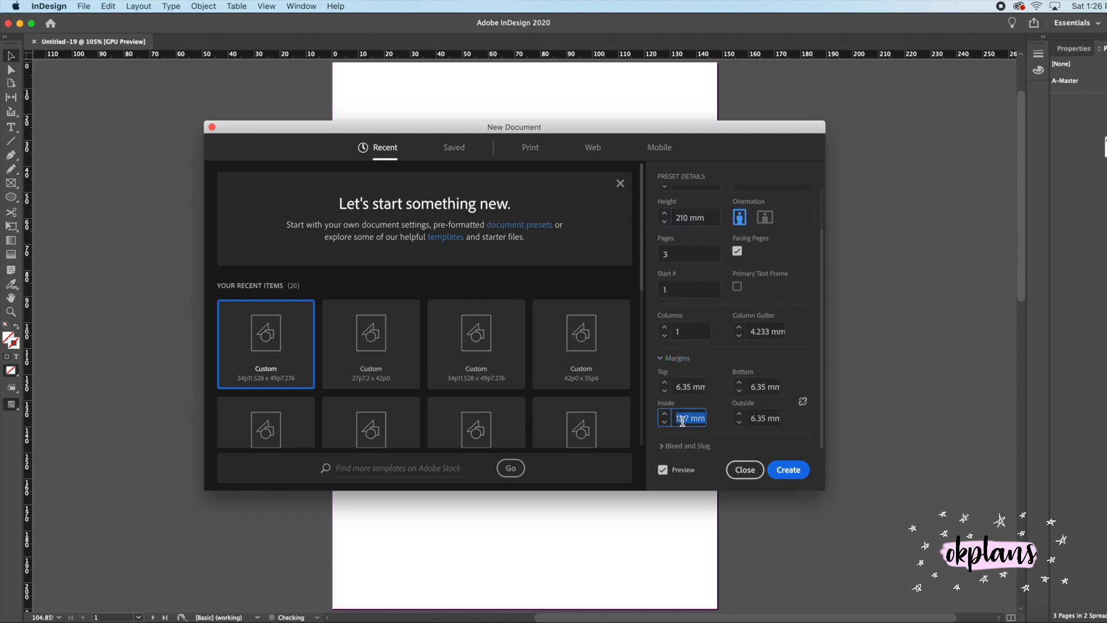
click(681, 419)
click(665, 390)
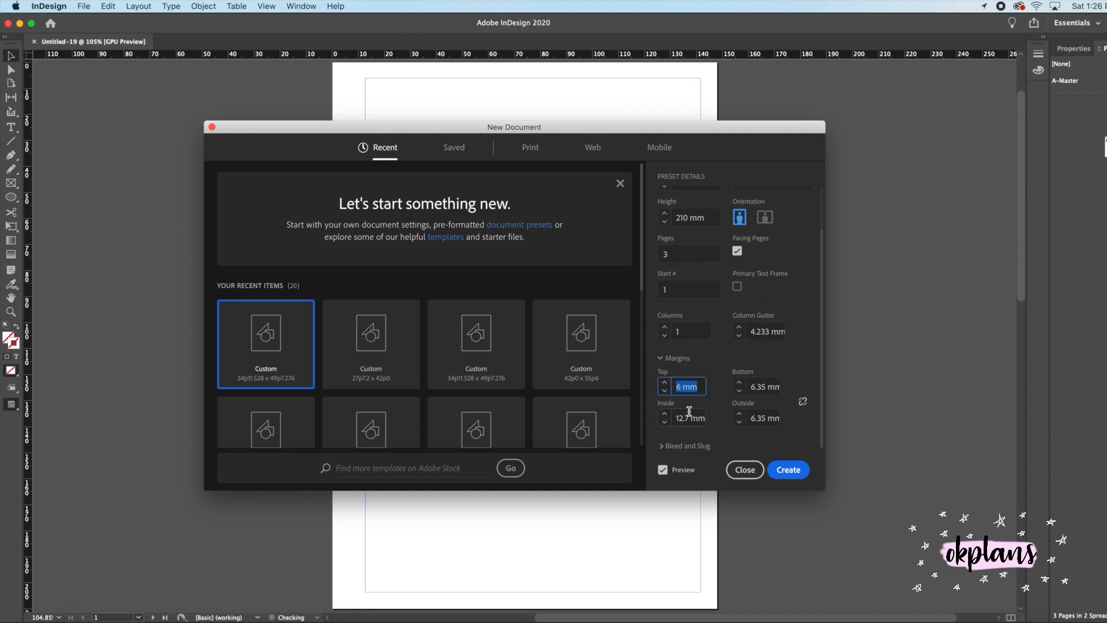
Switch the document units to inches and set the top margin to 0.25 in.
scroll(773, 252, up, 2)
click(773, 231)
click(767, 294)
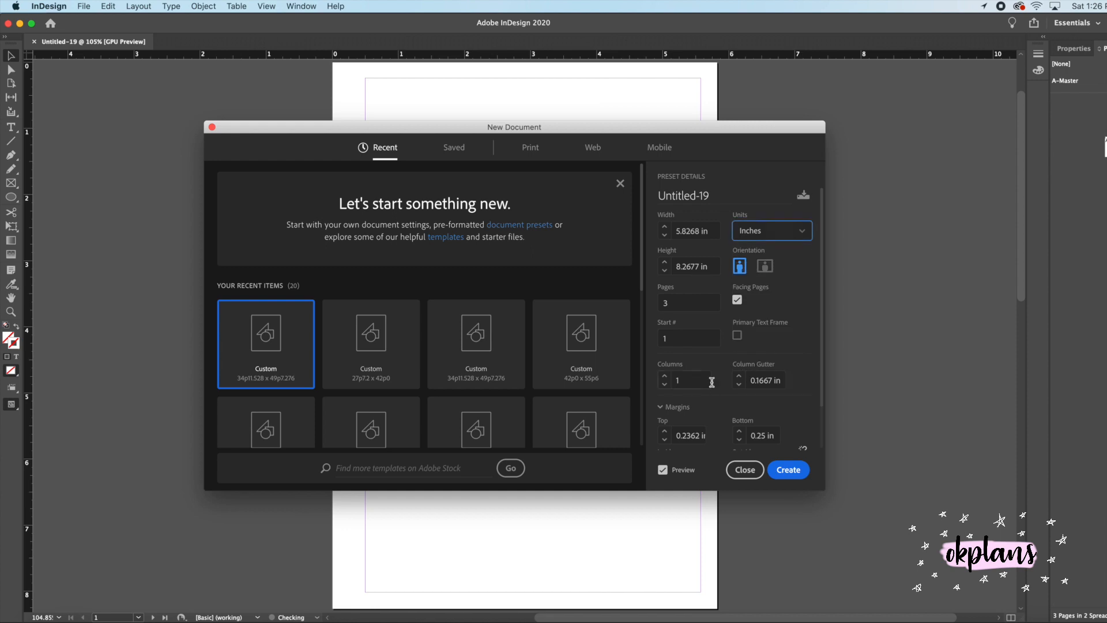
scroll(773, 289, down, 2)
scroll(774, 285, up, 2)
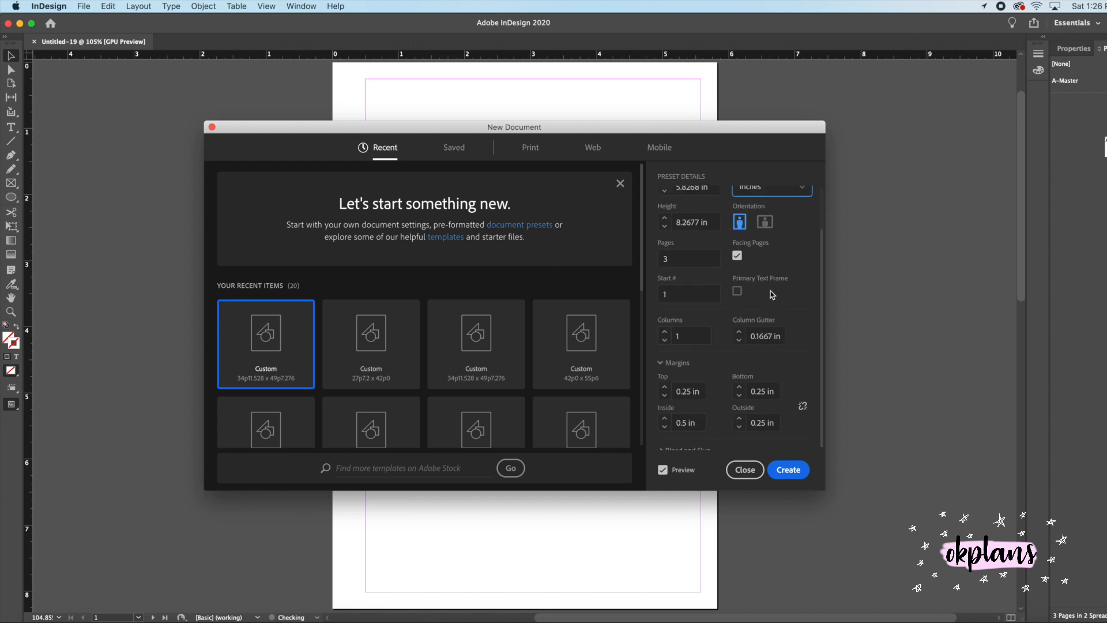
Try millimetres and centimetres as document units and review the margin and page settings.
click(782, 234)
click(772, 307)
scroll(772, 306, down, 2)
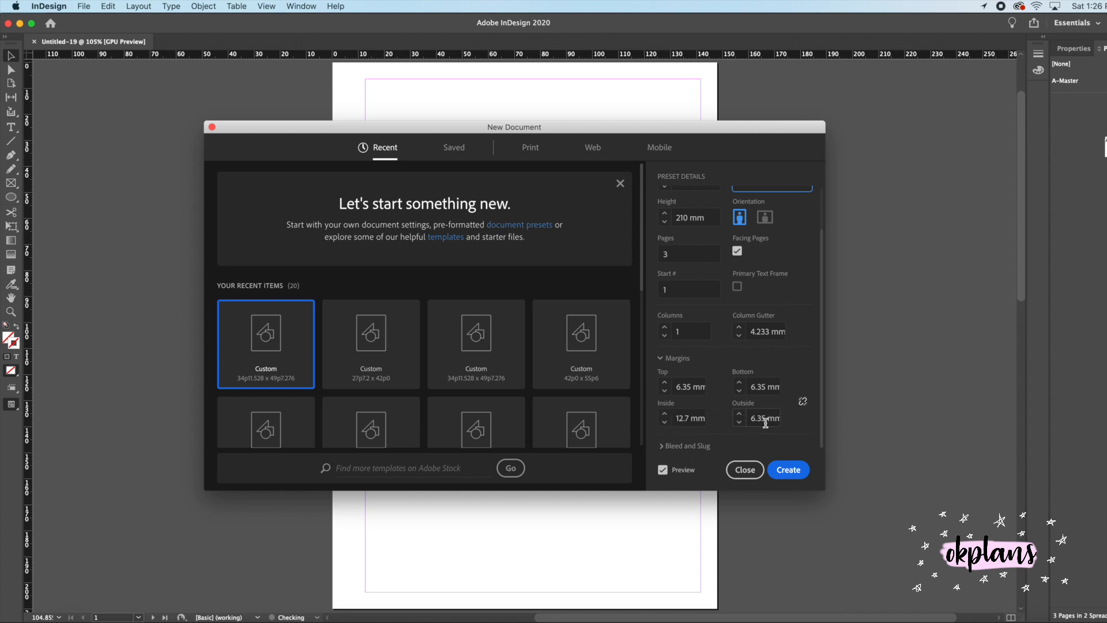
drag(660, 128, 564, 174)
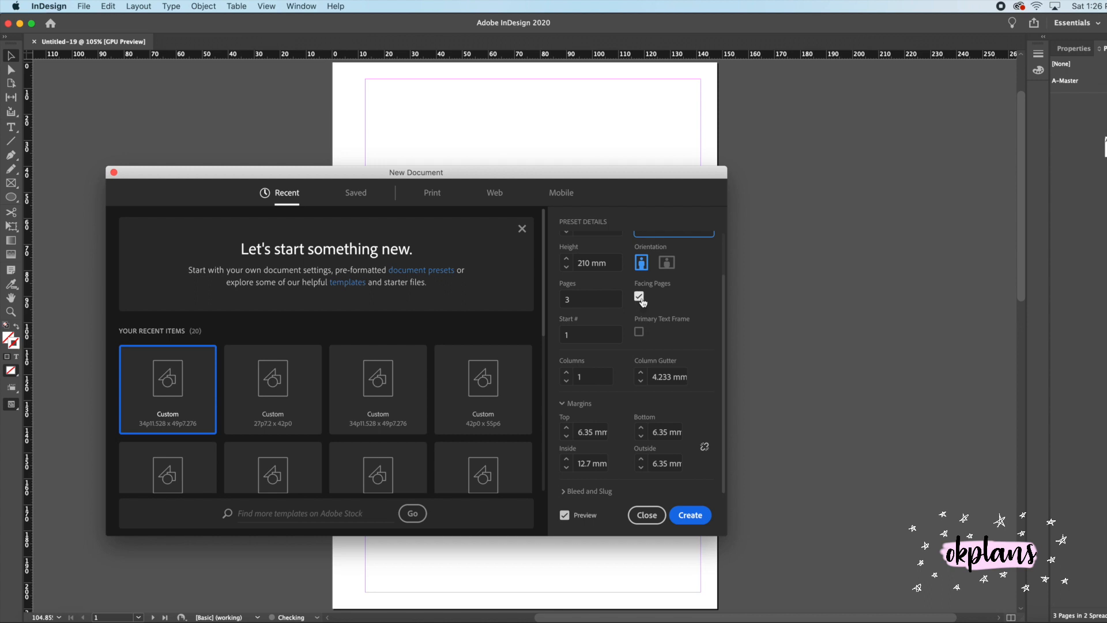
scroll(684, 278, up, 3)
click(685, 276)
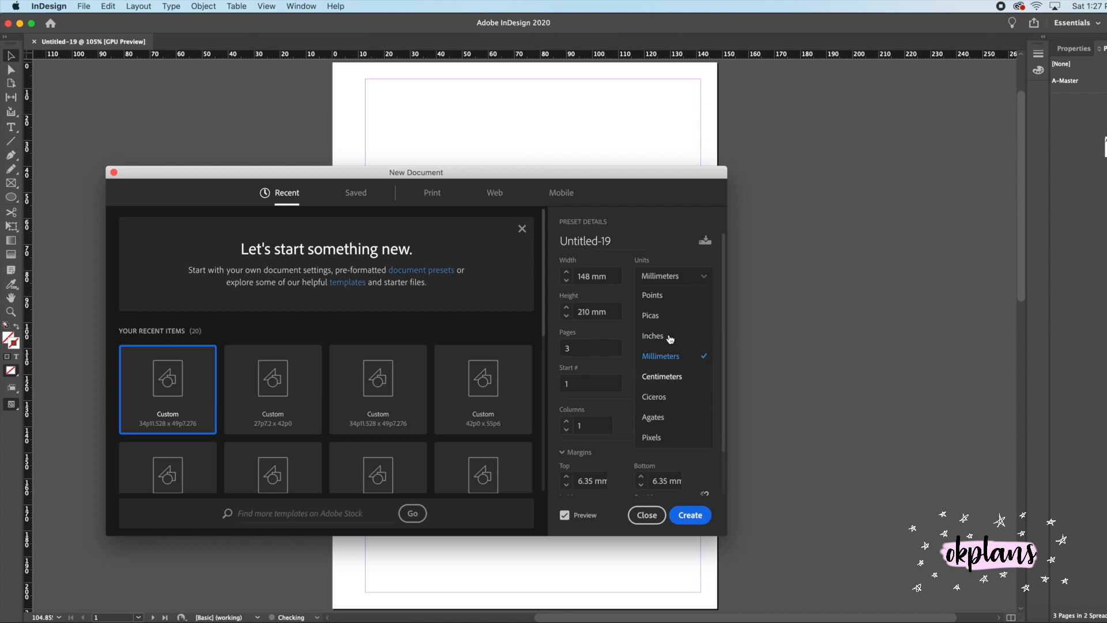
click(668, 376)
click(674, 277)
click(672, 358)
Set the document units to inches and create the document.
click(684, 279)
click(653, 331)
drag(652, 180, 709, 114)
click(745, 451)
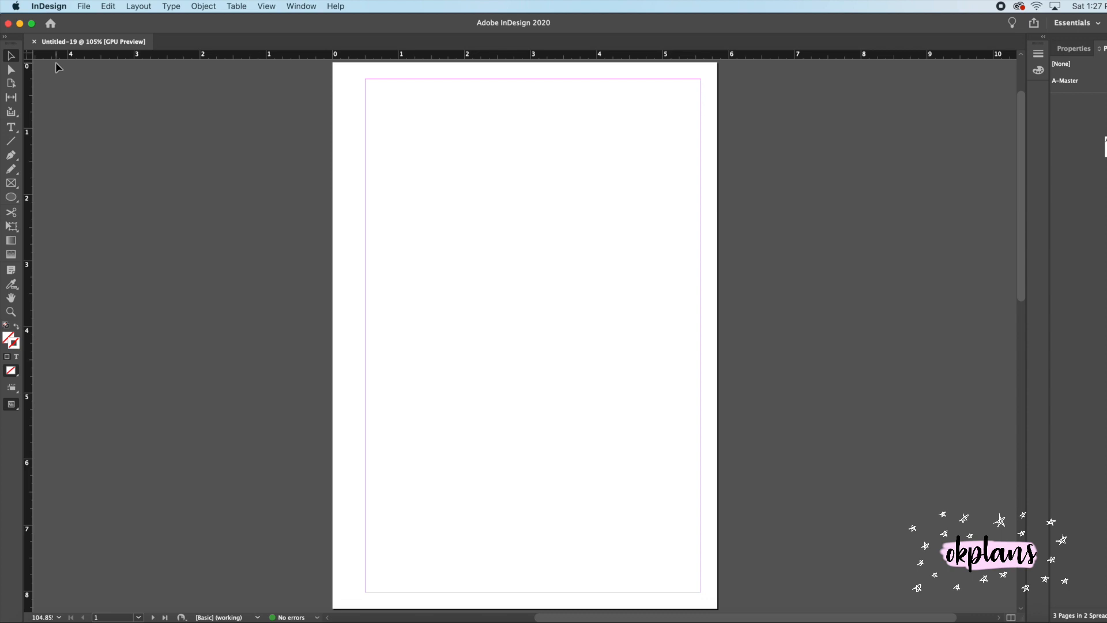
Set up layout guides with 3 rows and a row gutter of 0.125 in.
click(11, 127)
click(149, 7)
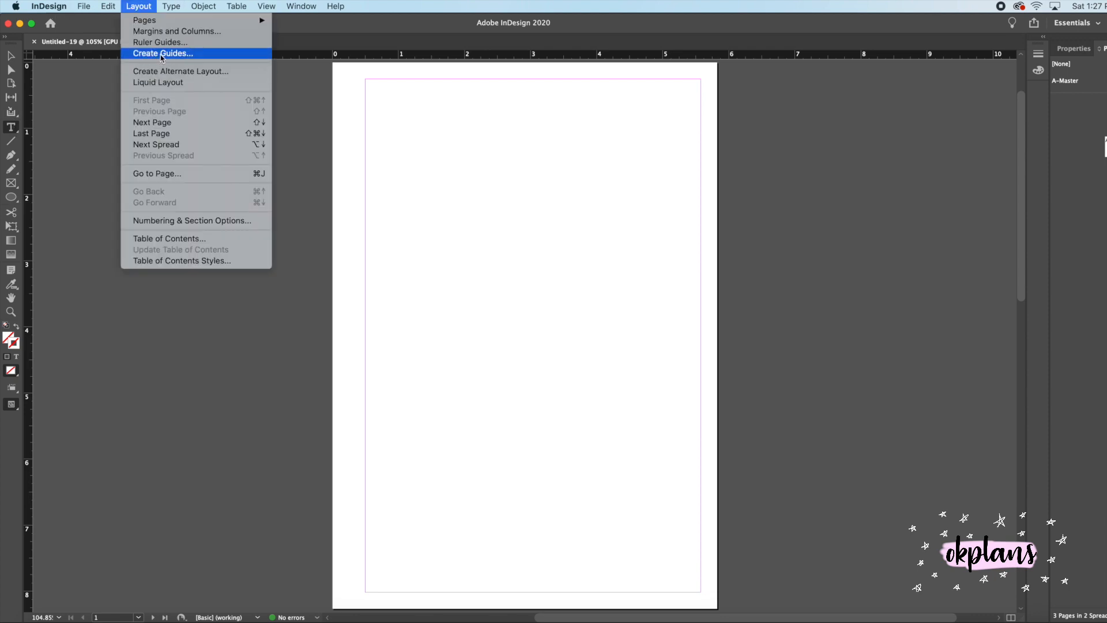
click(162, 53)
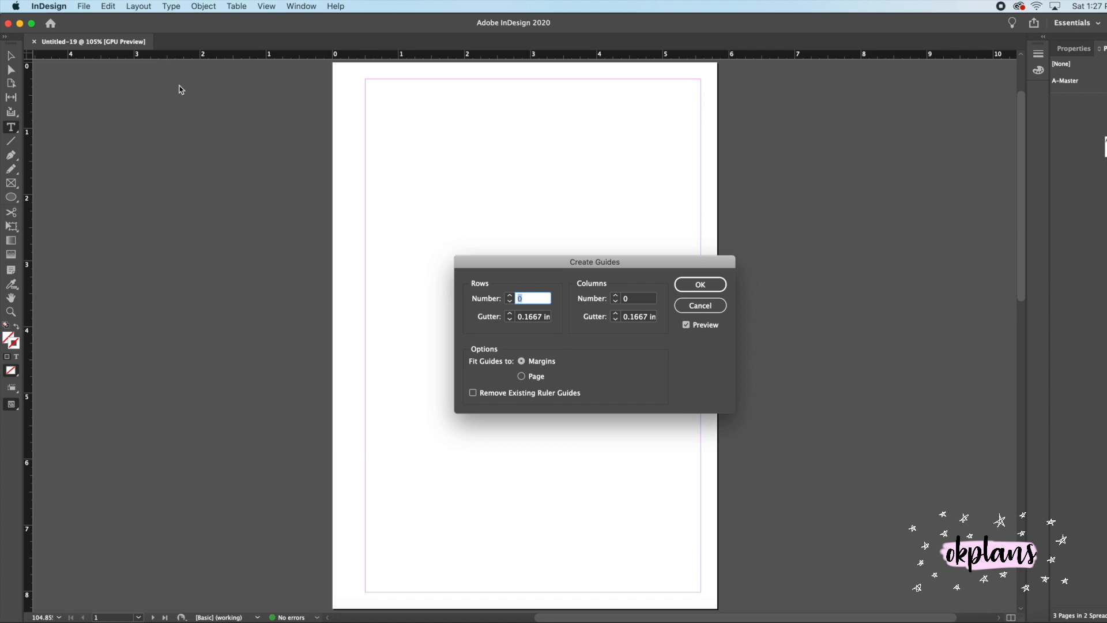
text(2)
click(510, 296)
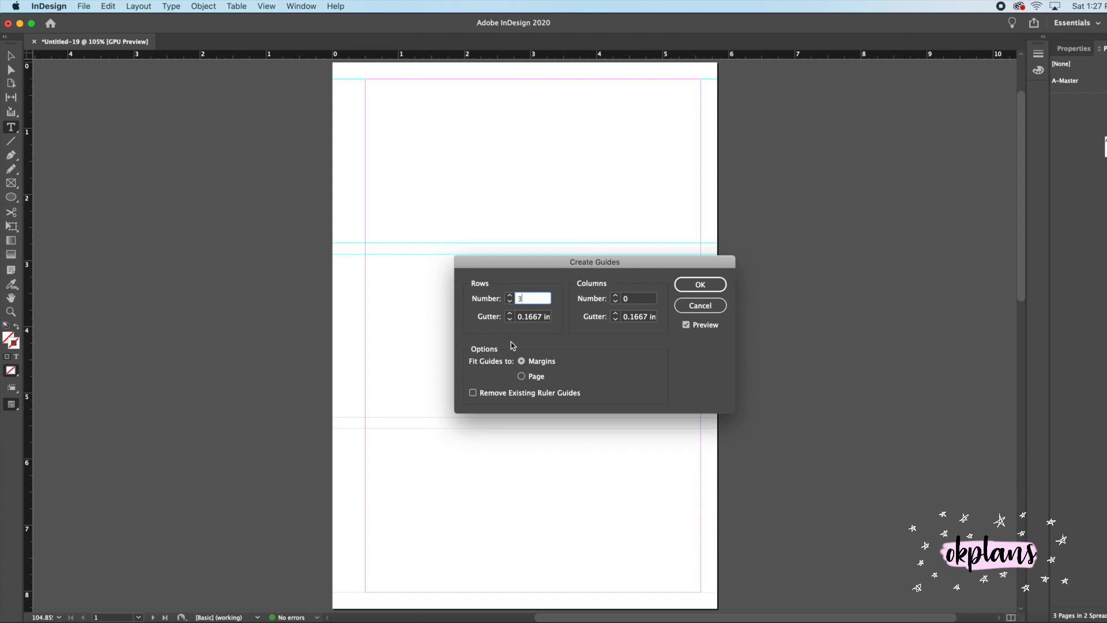
click(510, 319)
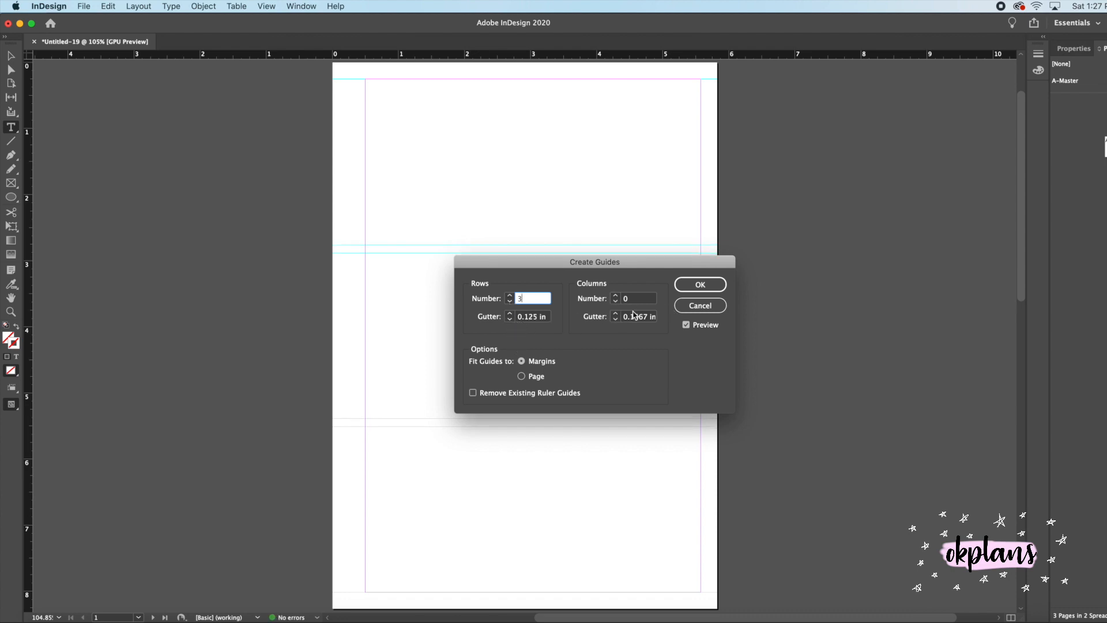
Add 3 guide columns with a 0.125 in gutter and create the guides.
click(615, 314)
click(615, 295)
click(616, 295)
click(616, 295)
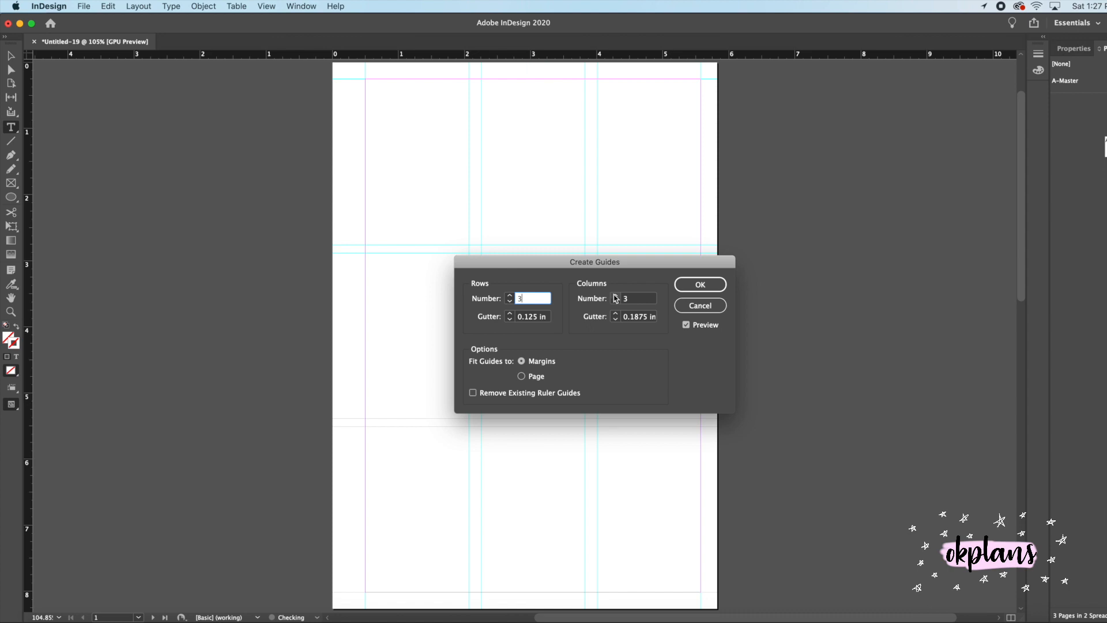
click(616, 320)
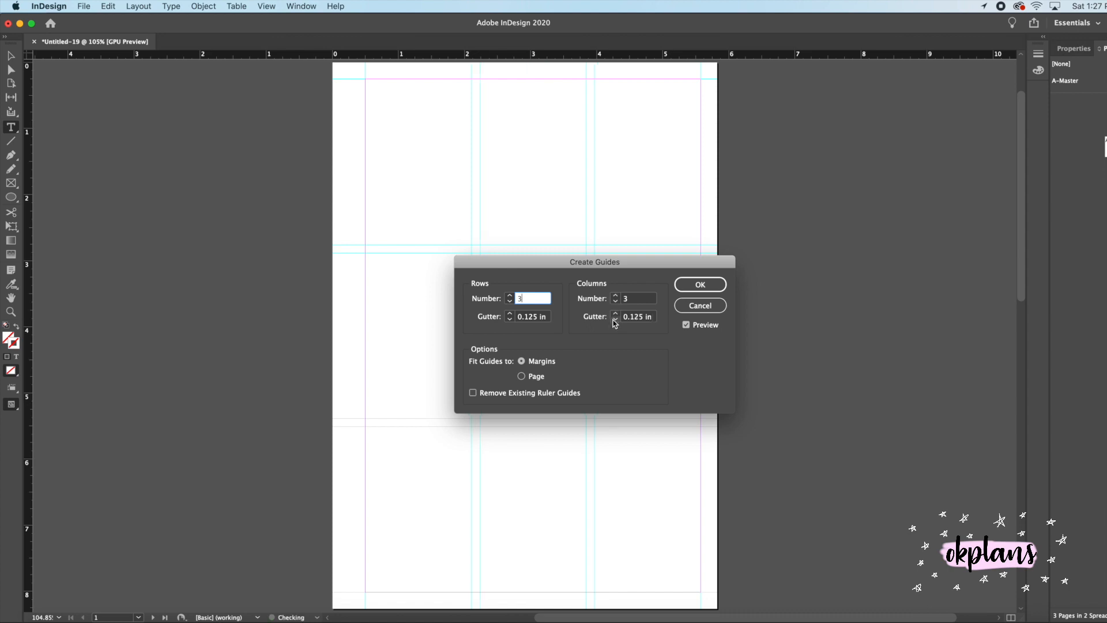
click(697, 285)
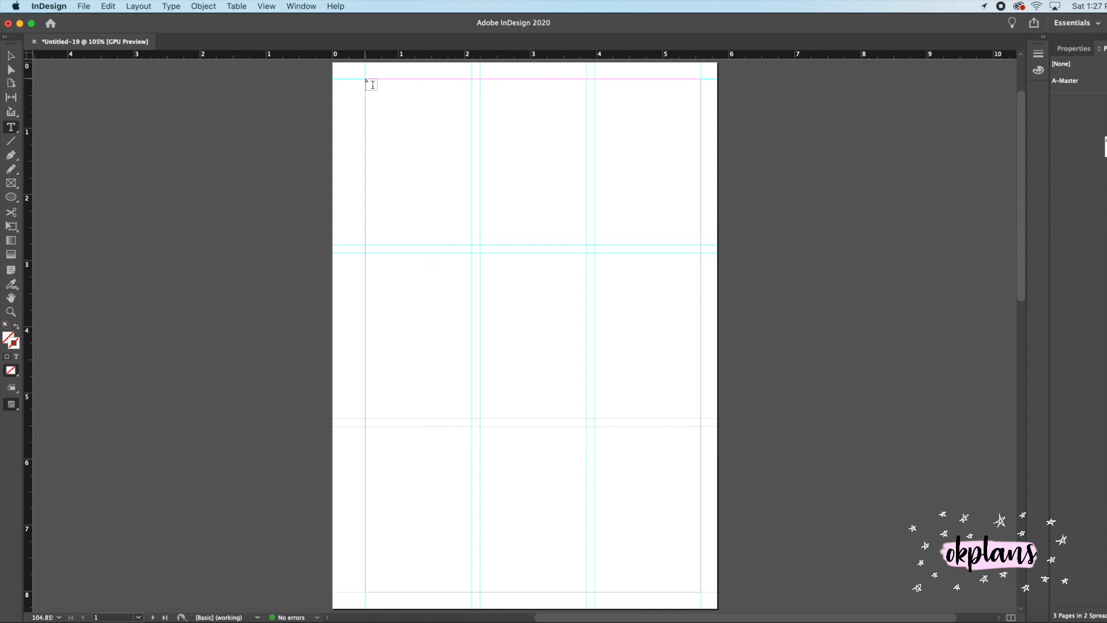
Insert a 2-row, 1-column table in a text frame spanning the first two guide columns, and stretch its lower row to the row guide.
drag(365, 81, 584, 243)
click(237, 6)
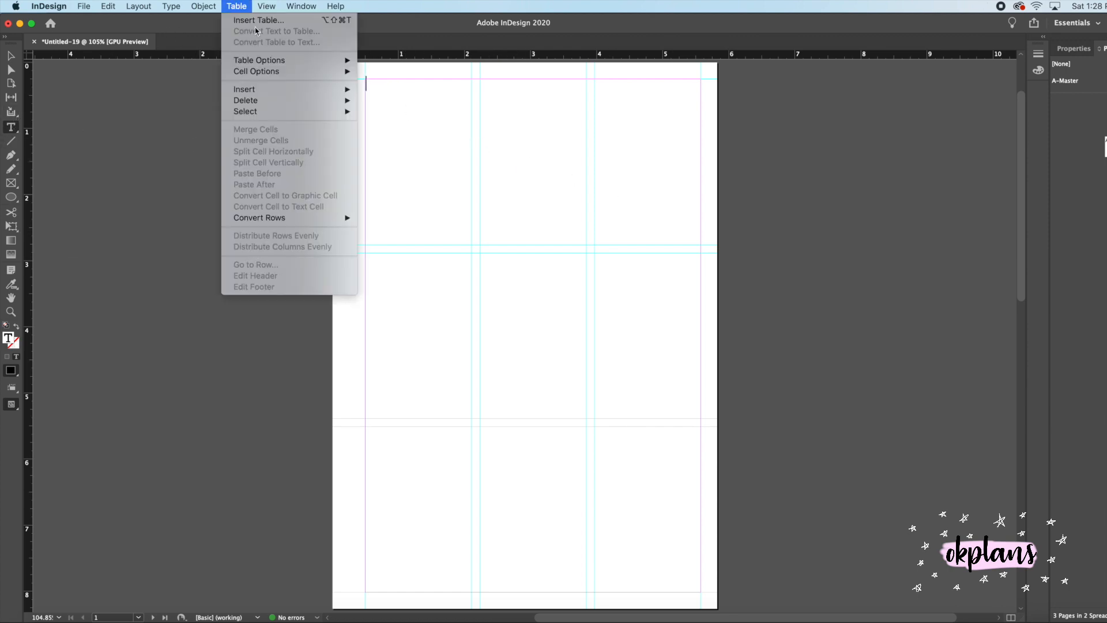
click(262, 21)
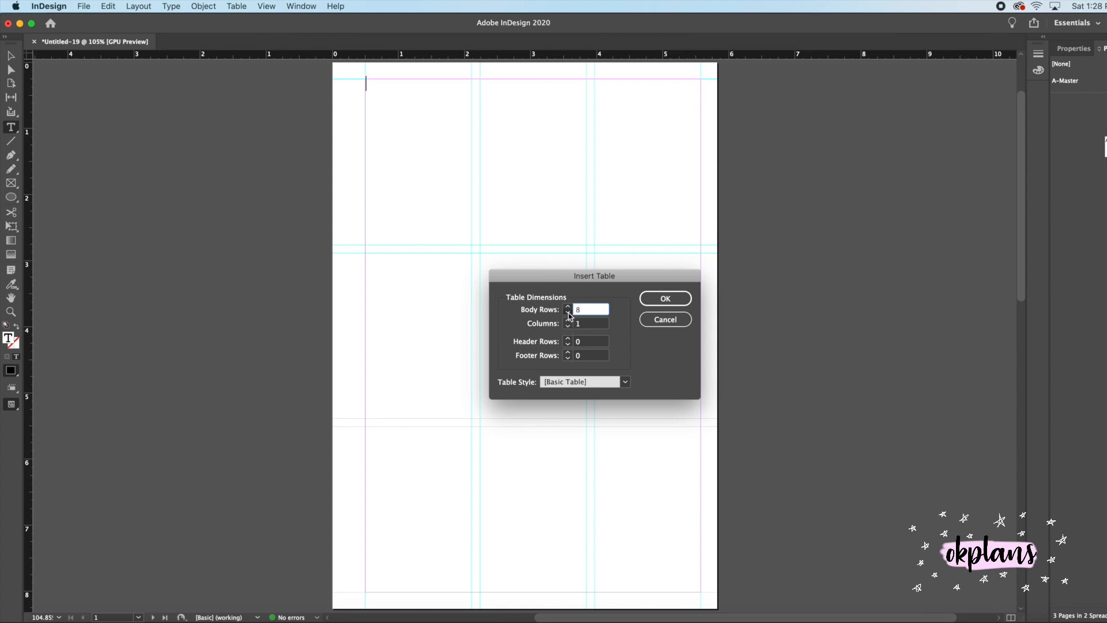
click(648, 300)
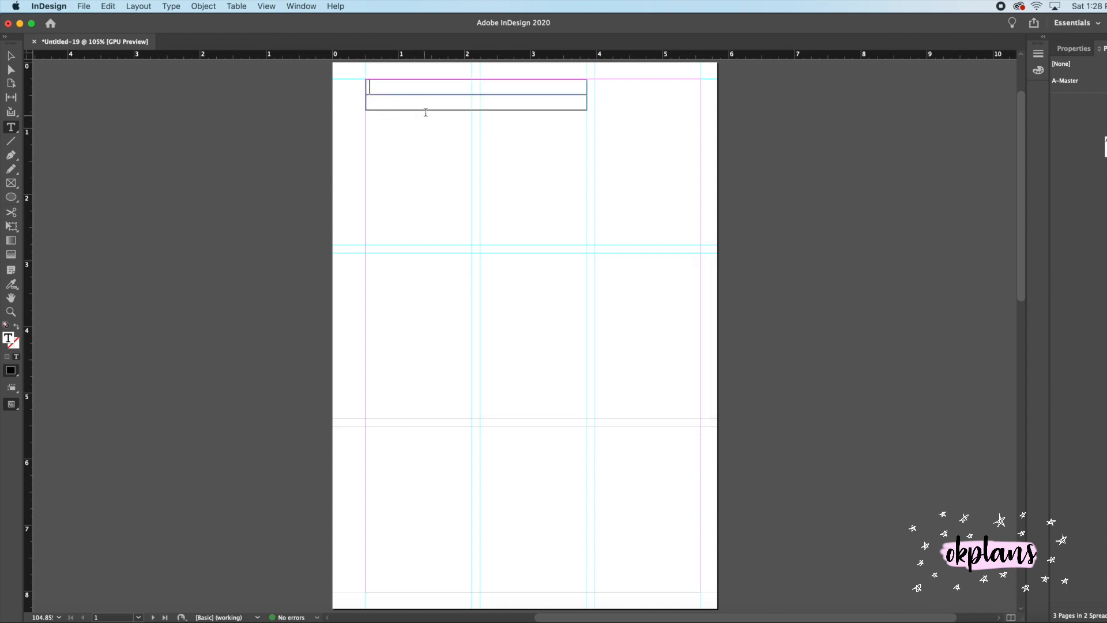
drag(433, 110, 430, 244)
click(393, 106)
Reduce the stroke weight around the table's top row to a thin line.
drag(390, 88, 416, 91)
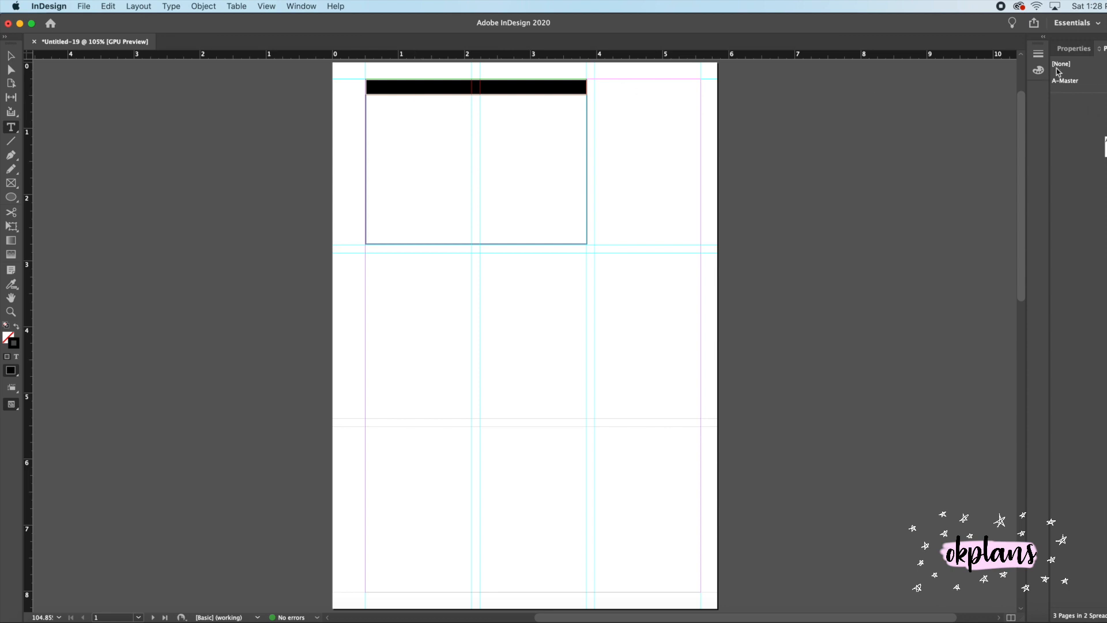
click(1072, 50)
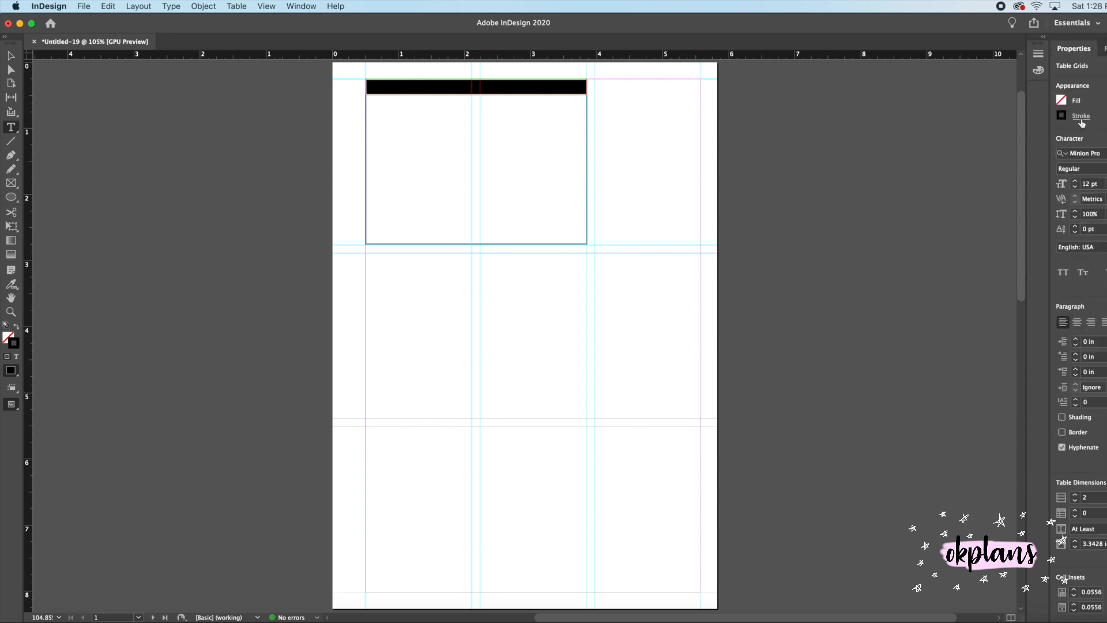
click(1081, 118)
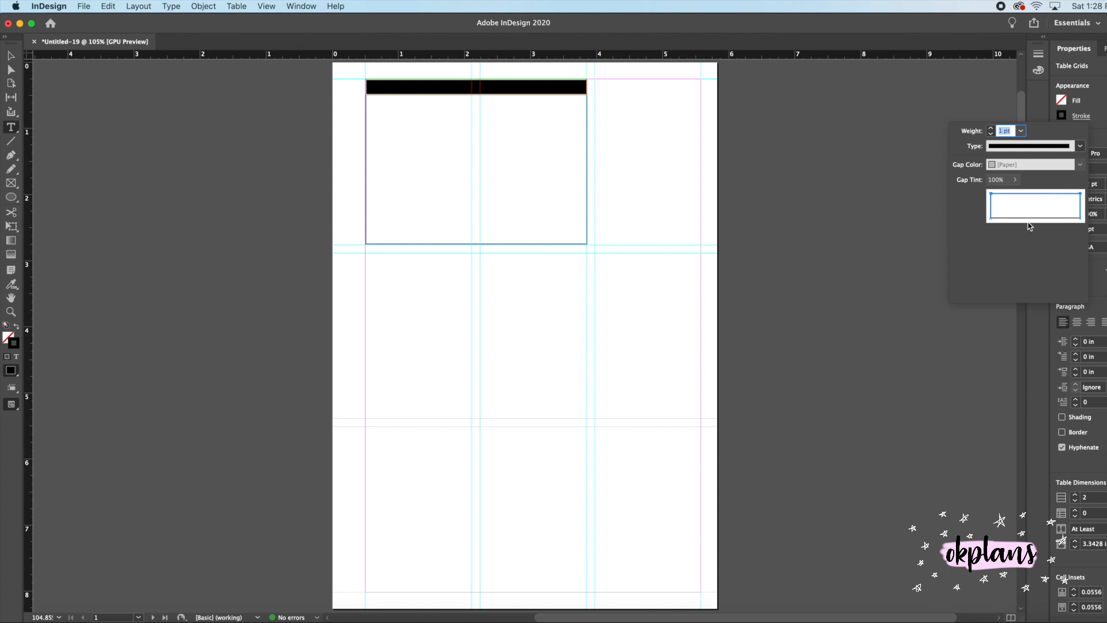
click(1002, 131)
key(Return)
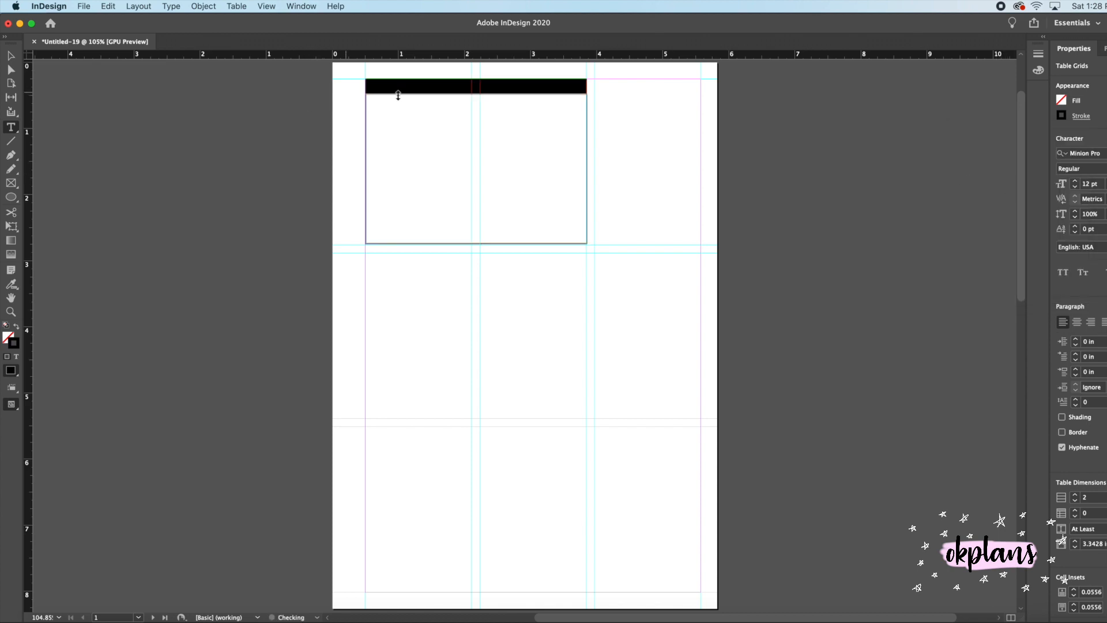
click(421, 108)
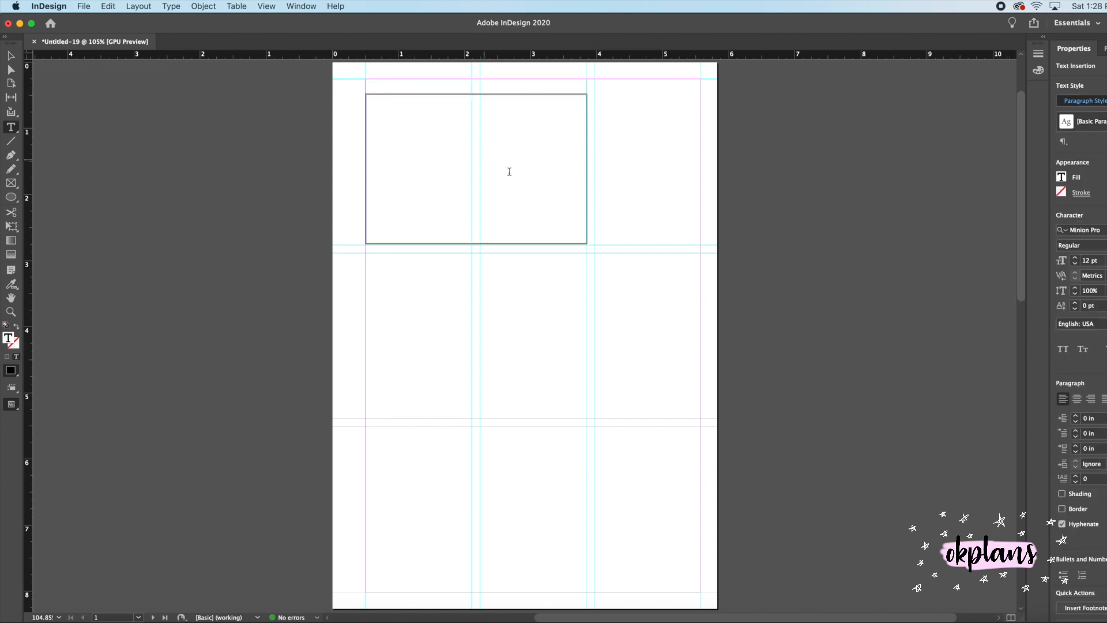
Switch the page display to Preview mode and deselect the table.
click(11, 405)
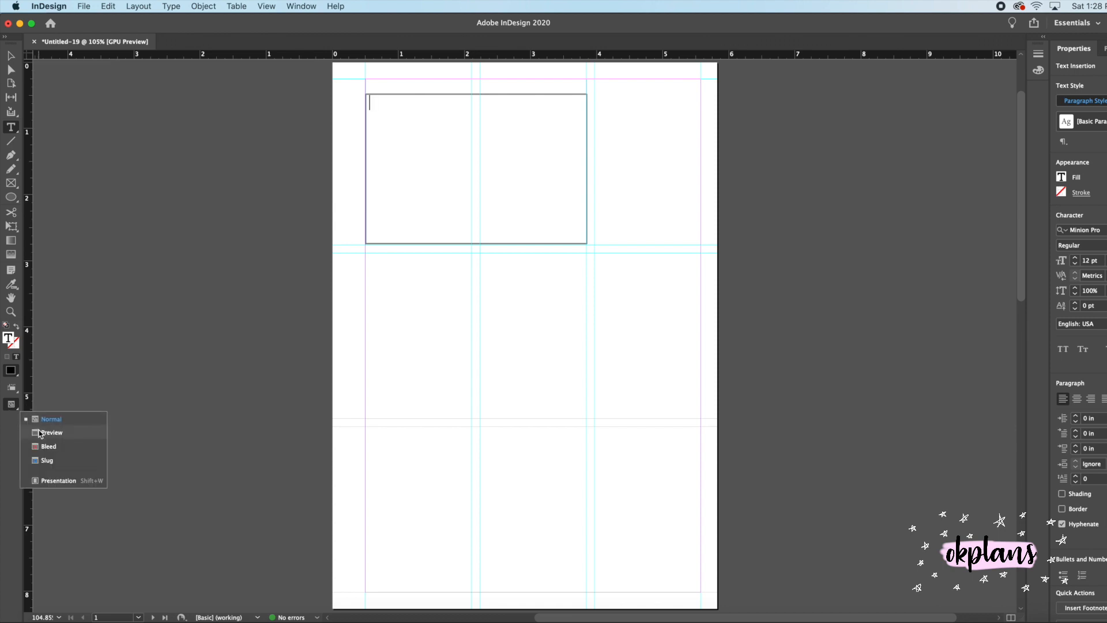
click(29, 431)
click(655, 228)
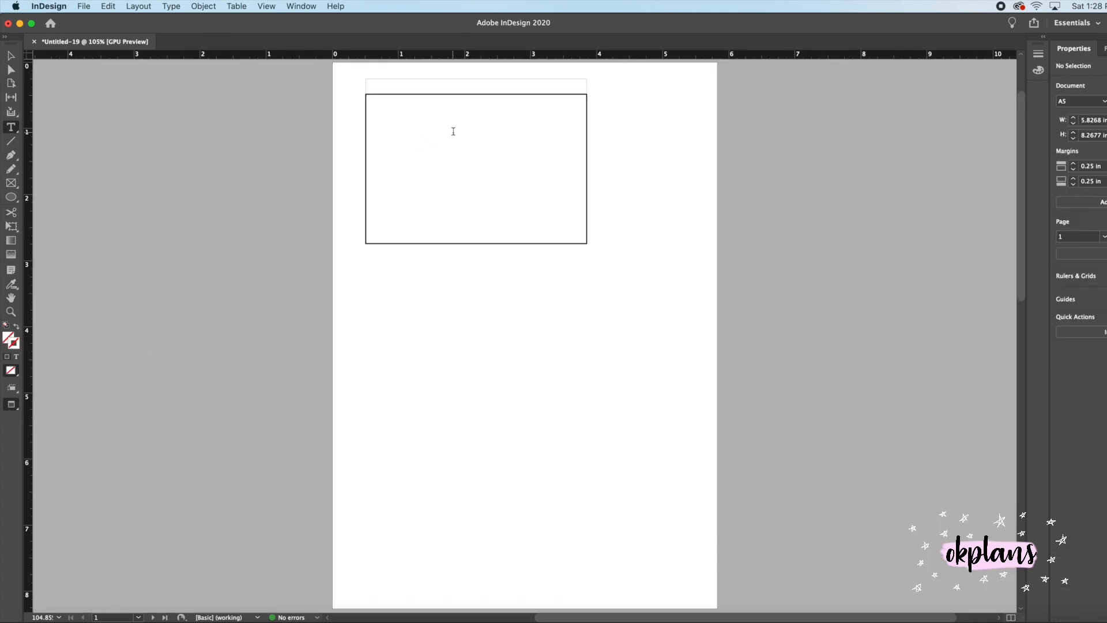
Thin the left, right and bottom strokes of the table's lower row, excluding its top border from the change.
drag(578, 239, 584, 241)
click(1082, 116)
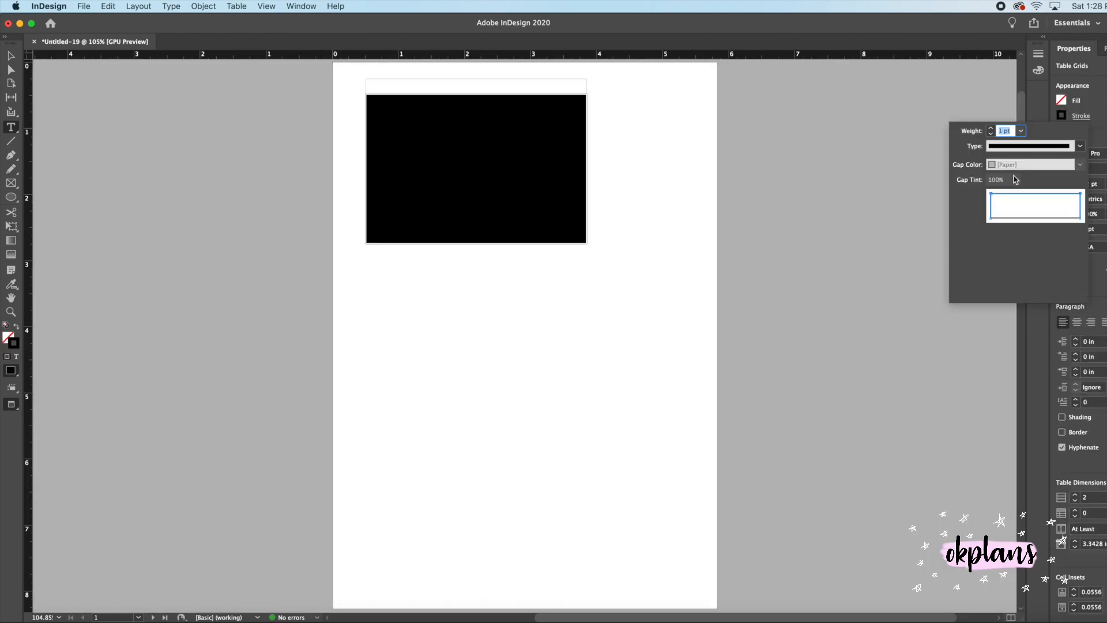
click(993, 195)
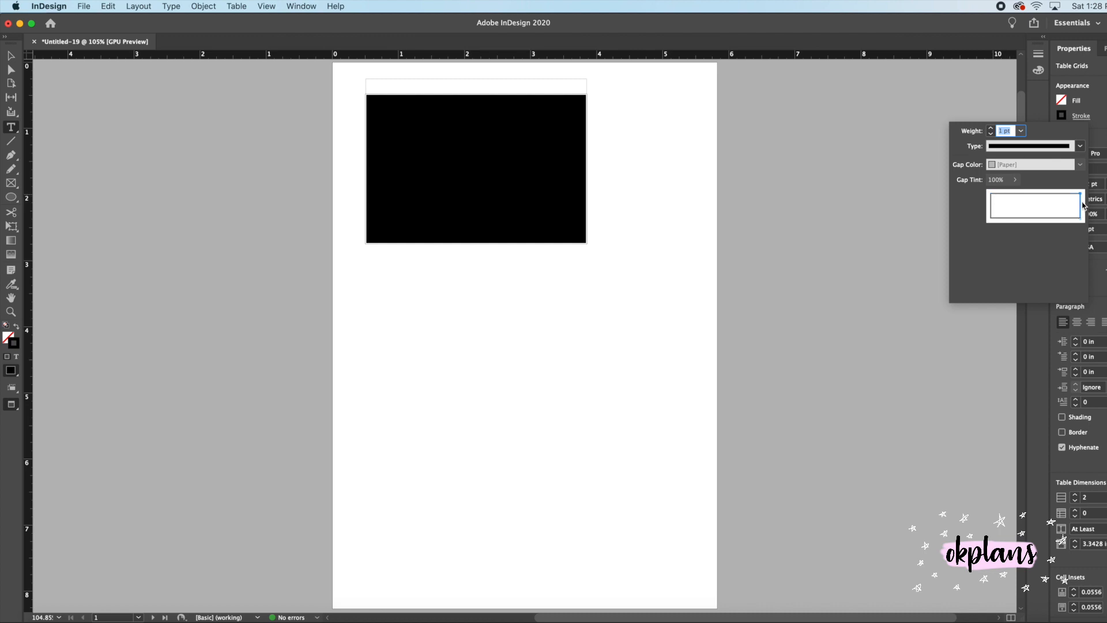
click(991, 206)
click(1015, 219)
click(1000, 132)
key(Return)
click(529, 189)
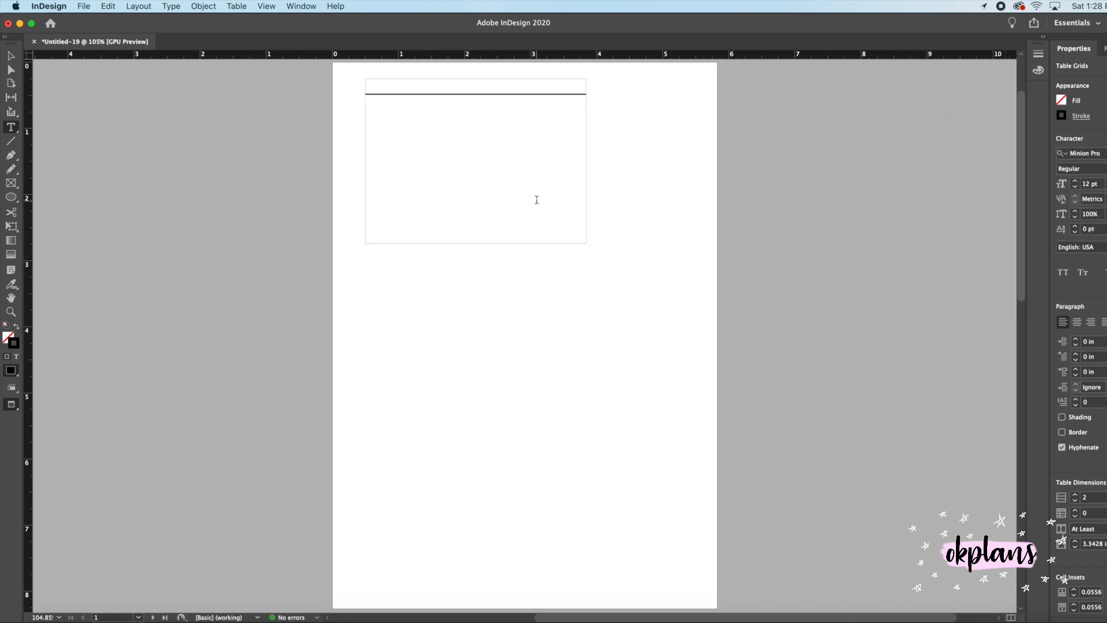
Lighten the stroke colour of both table rows by setting its tint to 80%.
drag(485, 148, 396, 86)
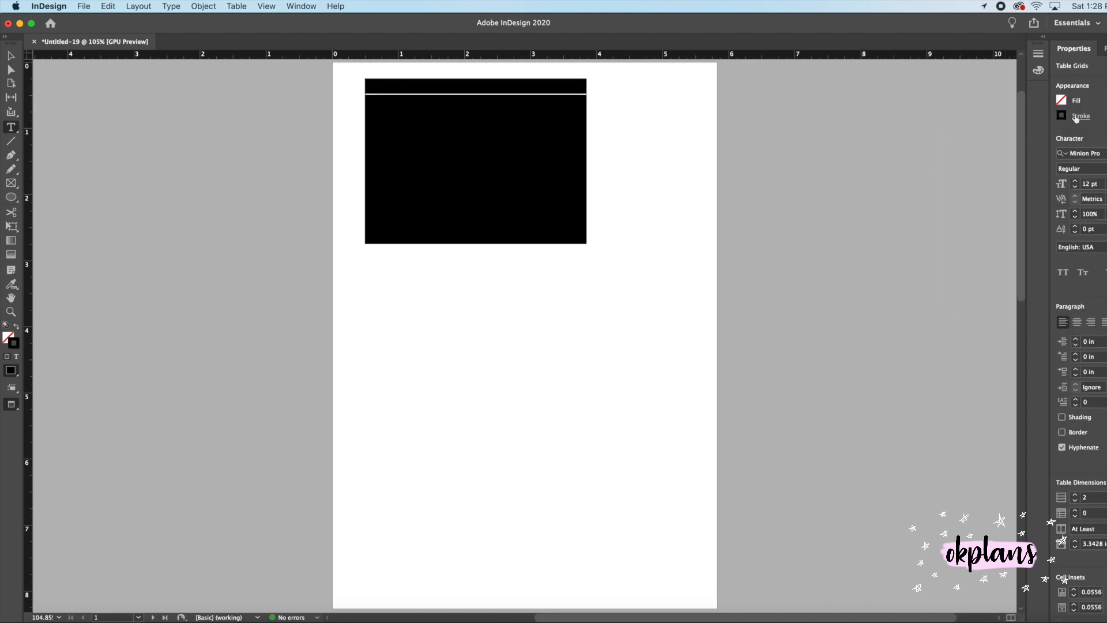
click(1080, 116)
click(1062, 116)
click(1062, 115)
double_click(1018, 173)
text(80)
key(Return)
click(434, 143)
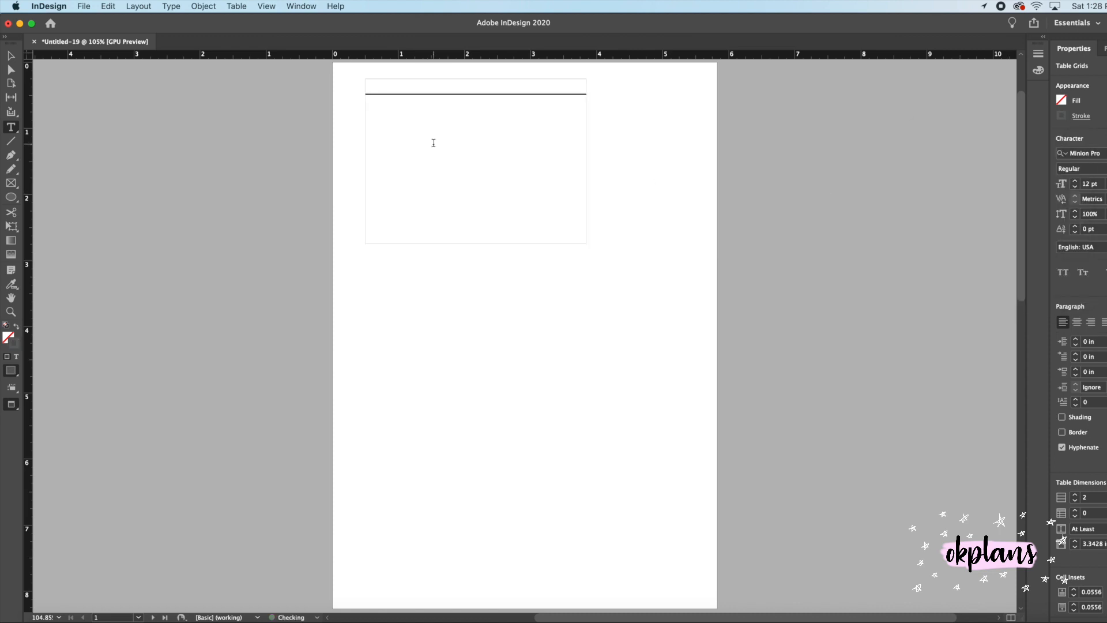
Adjust the stroke tint on both table rows, including the dividing line between them.
drag(406, 94, 411, 123)
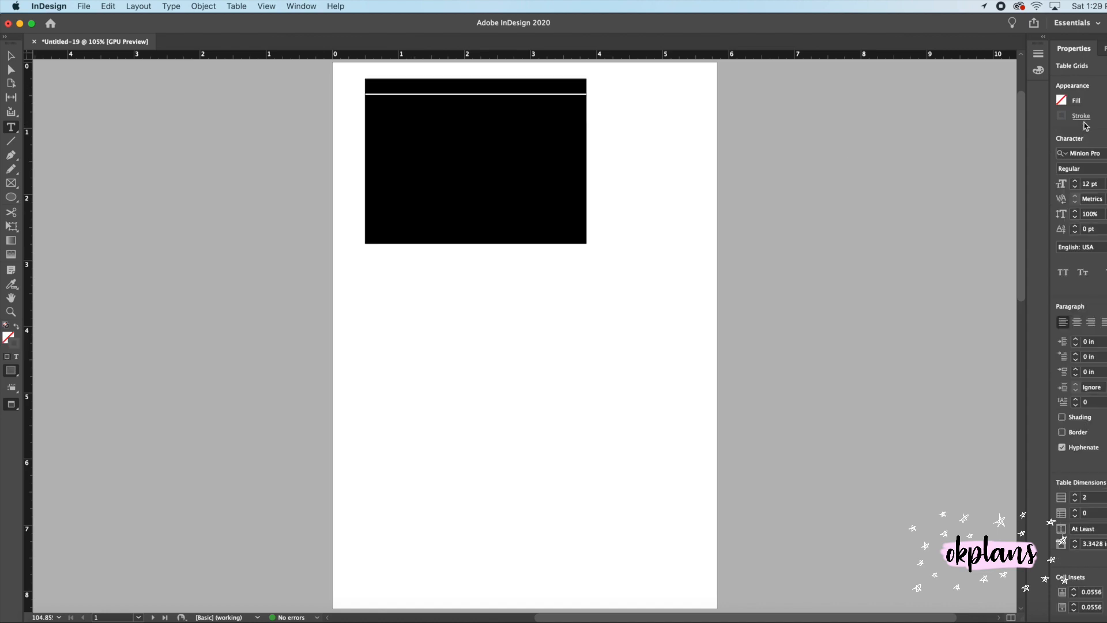
click(1082, 116)
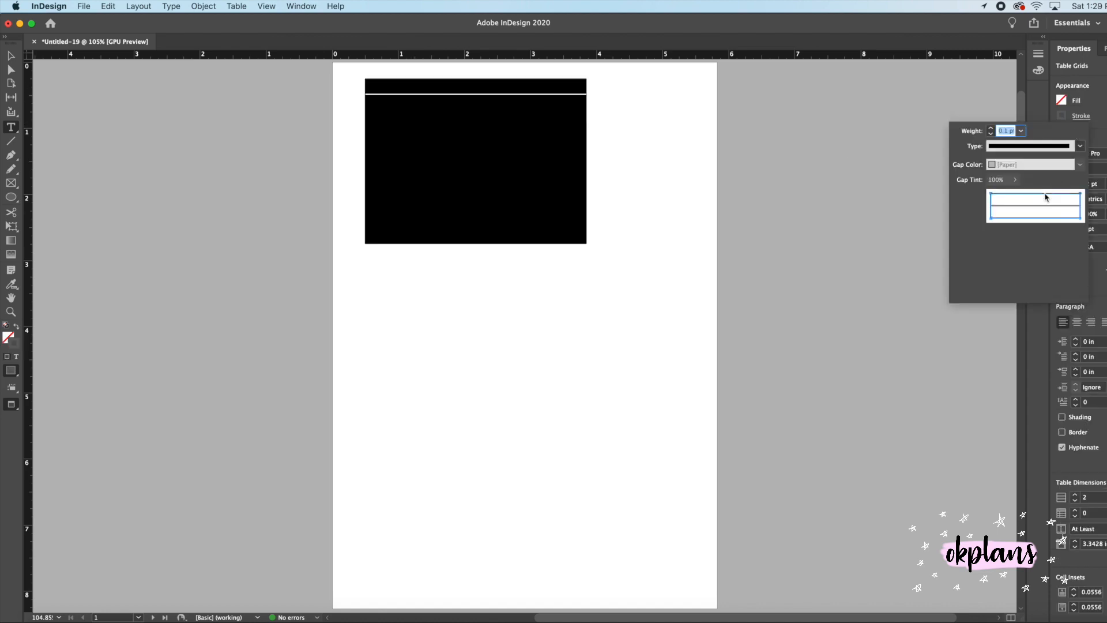
click(1046, 206)
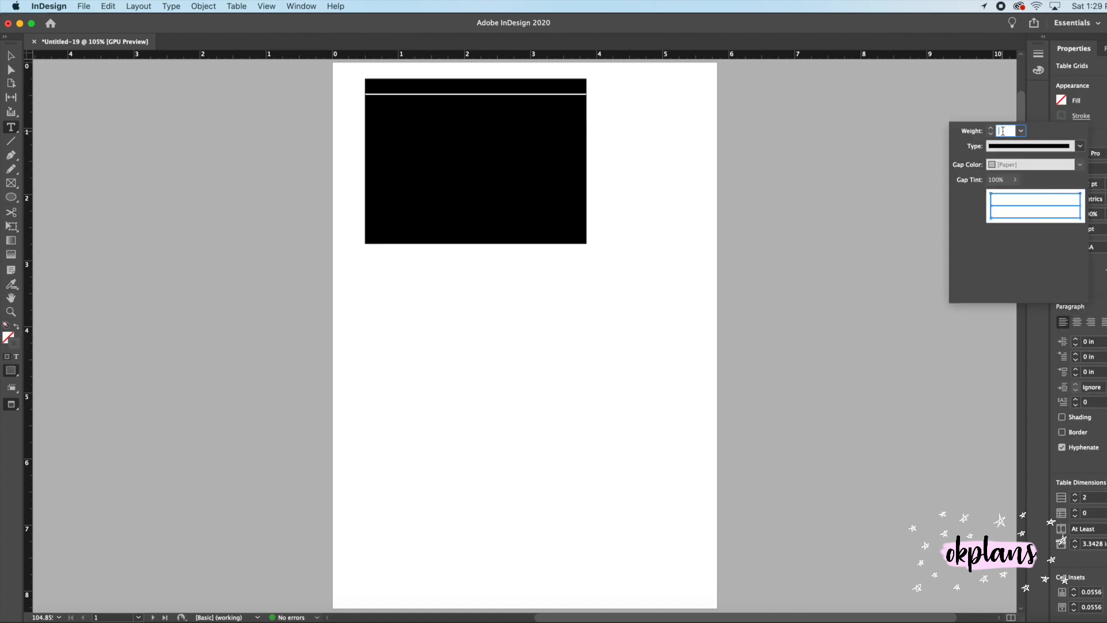
click(1066, 118)
click(1064, 116)
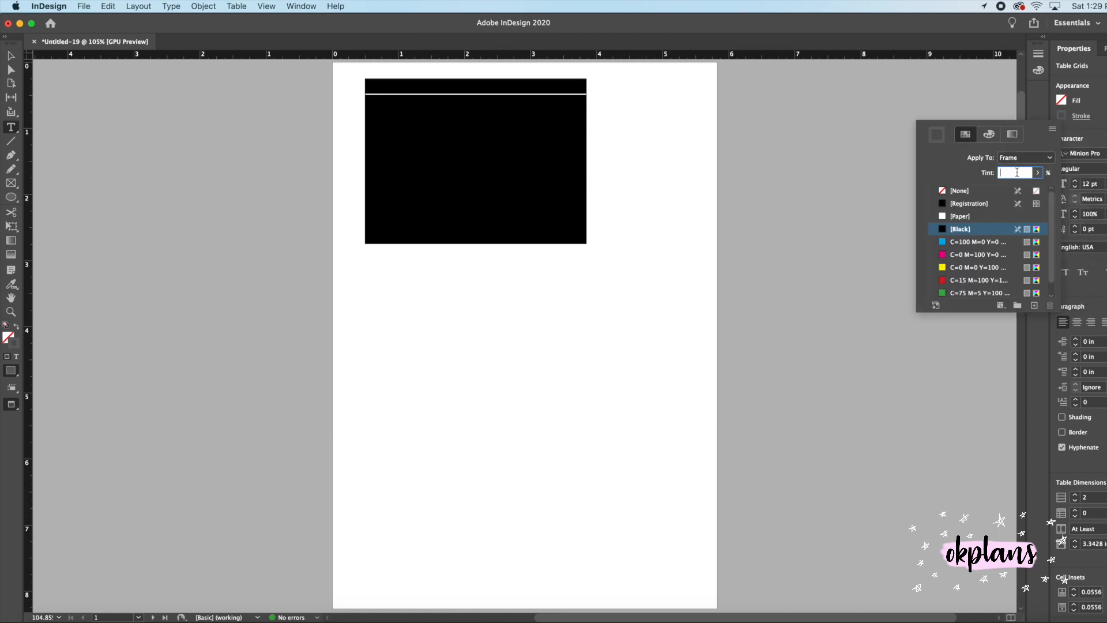
key(Return)
click(566, 168)
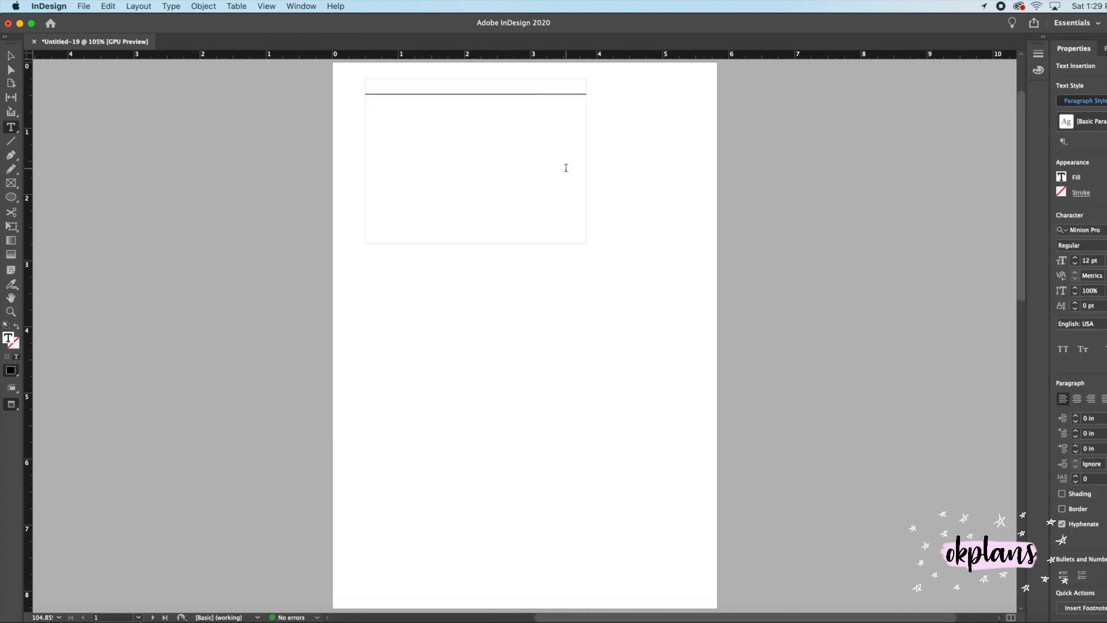
Remove the visible outline from the top, left and right of the table's header row, keeping the line beneath it.
drag(479, 114, 422, 90)
click(423, 90)
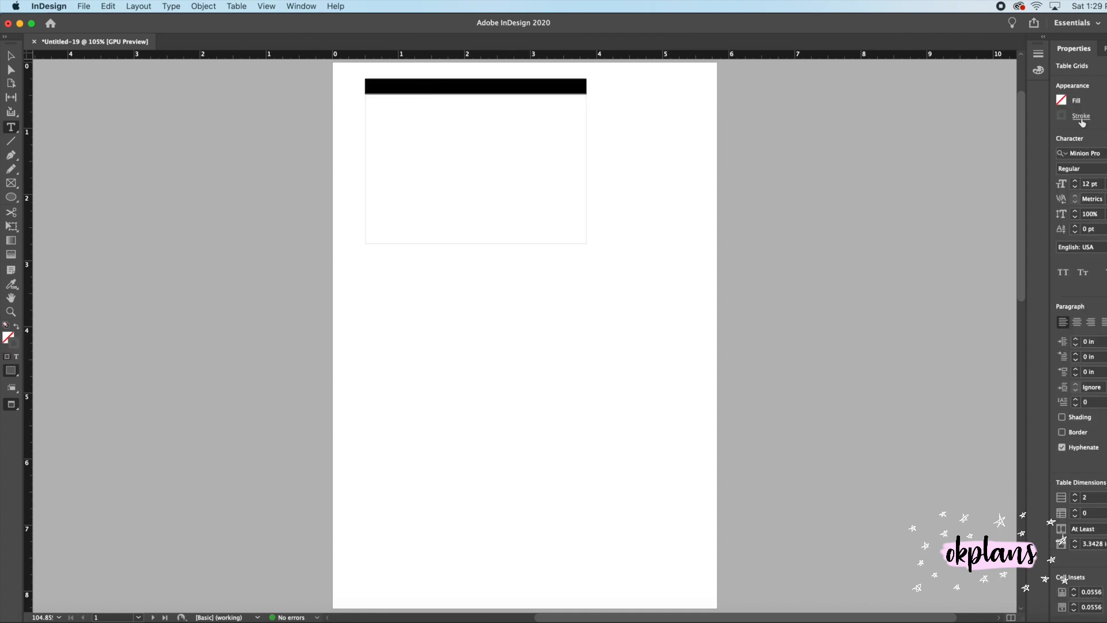
click(1080, 117)
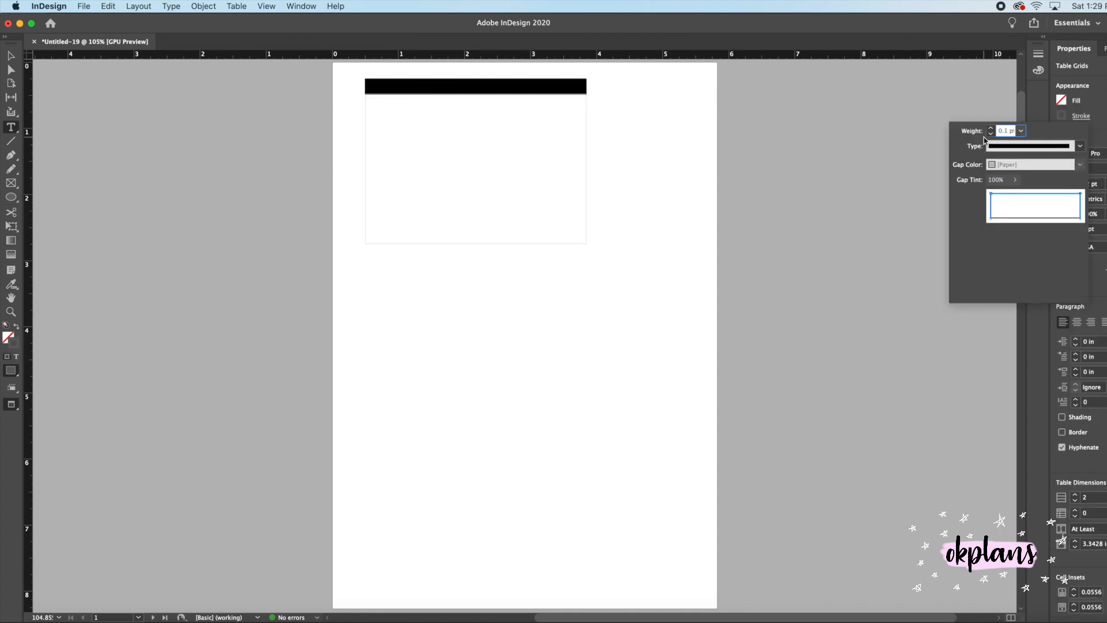
click(532, 309)
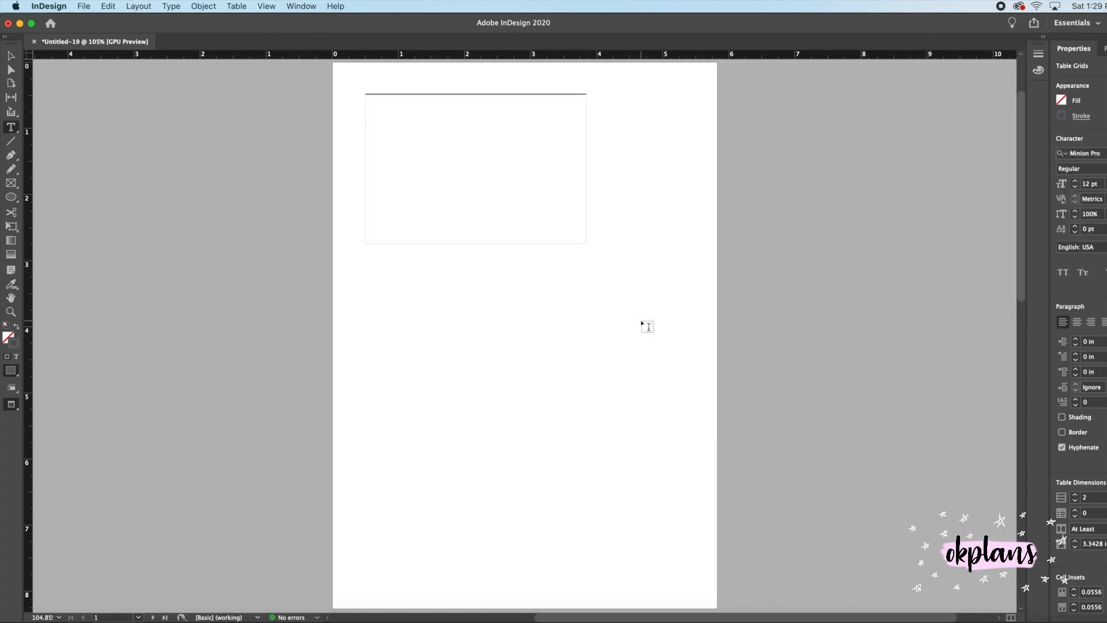
Title the table's header row GOALS in the Lemon/Milk light font at 9 pt.
click(416, 132)
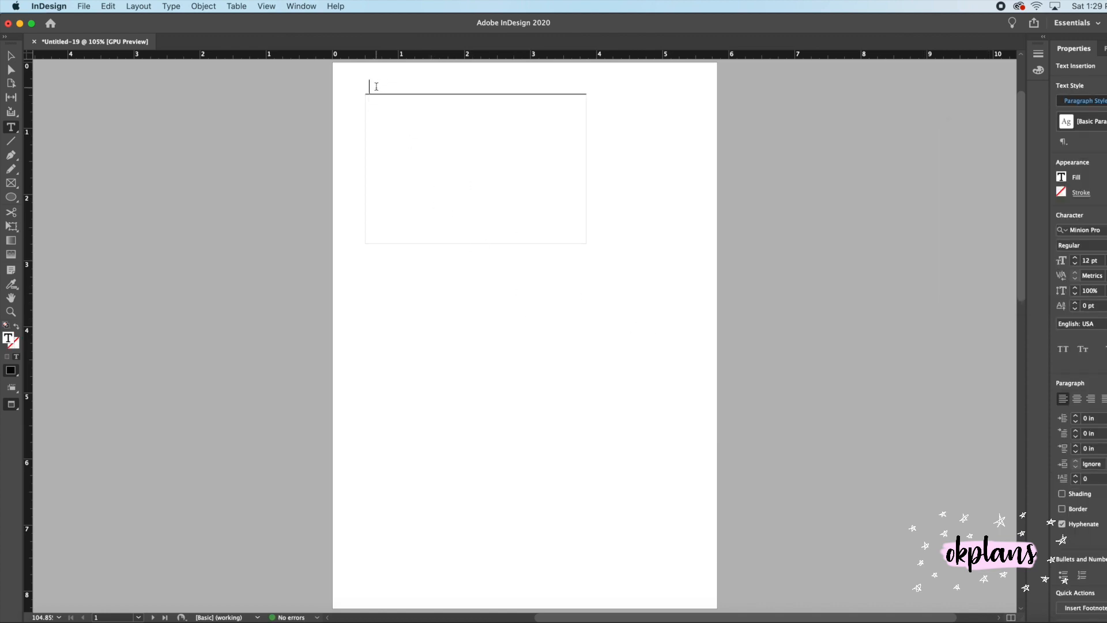
click(1103, 230)
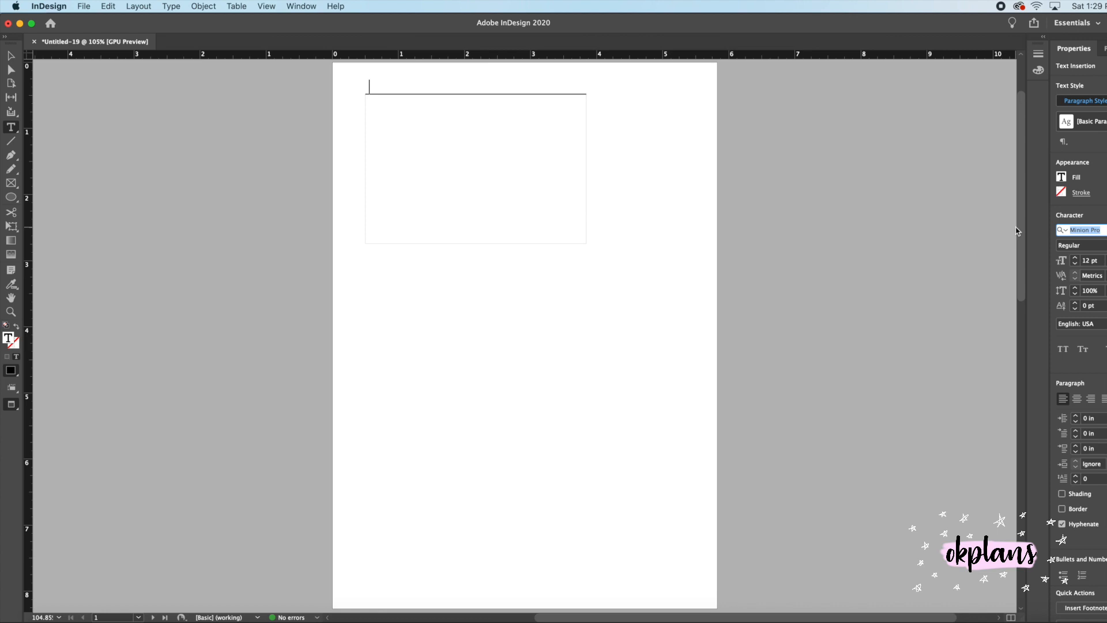
text(lemon)
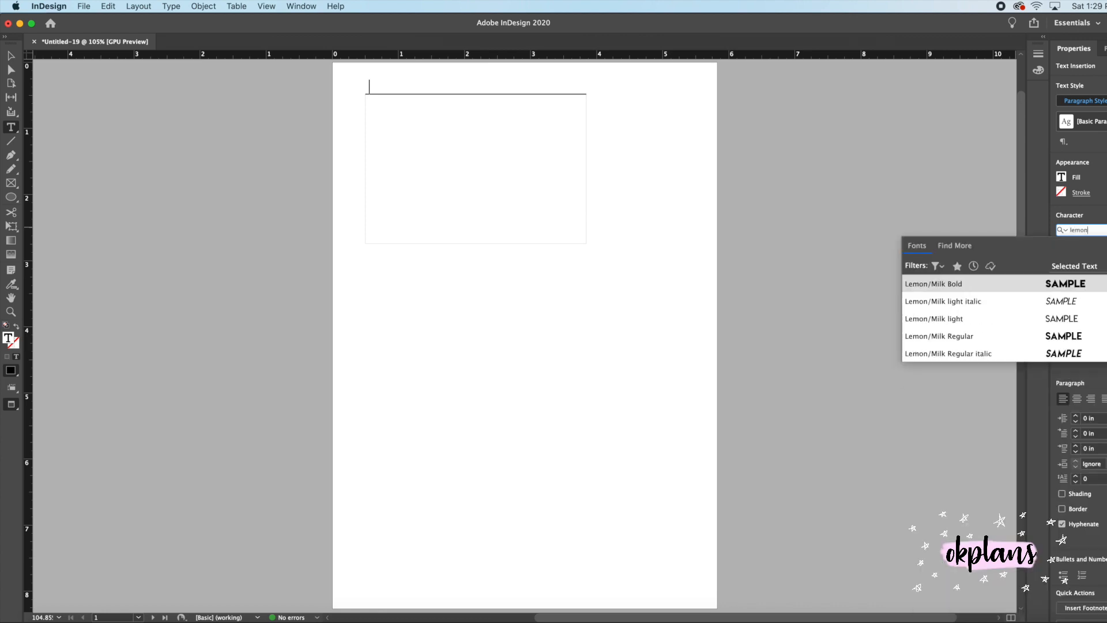
click(1038, 325)
click(1074, 264)
click(1074, 264)
click(1075, 264)
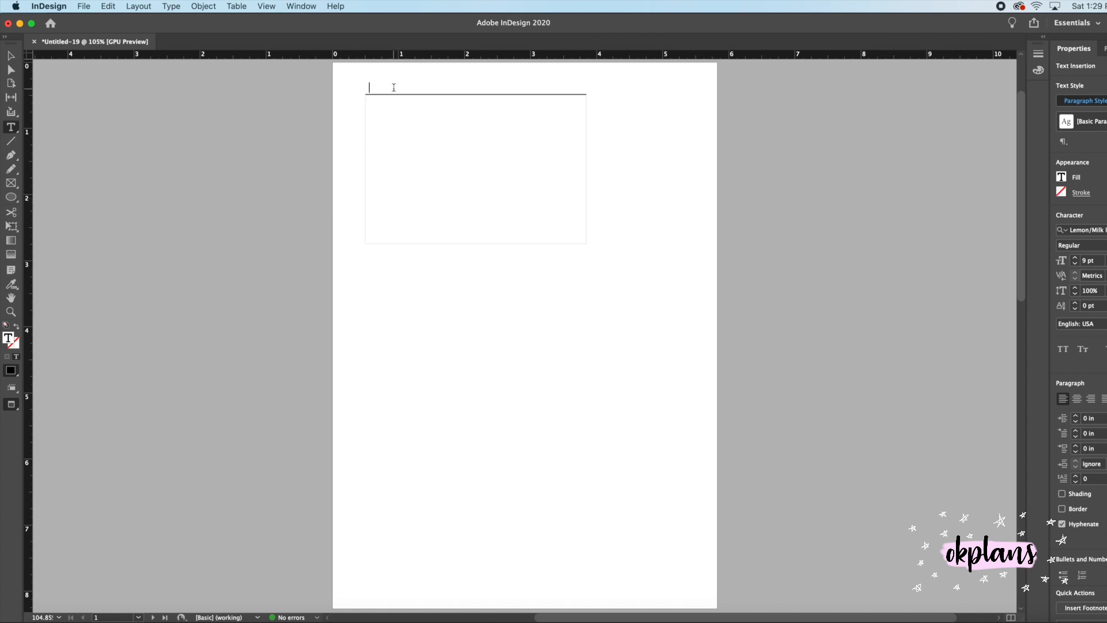
text(GOALS)
scroll(427, 207, down, 1)
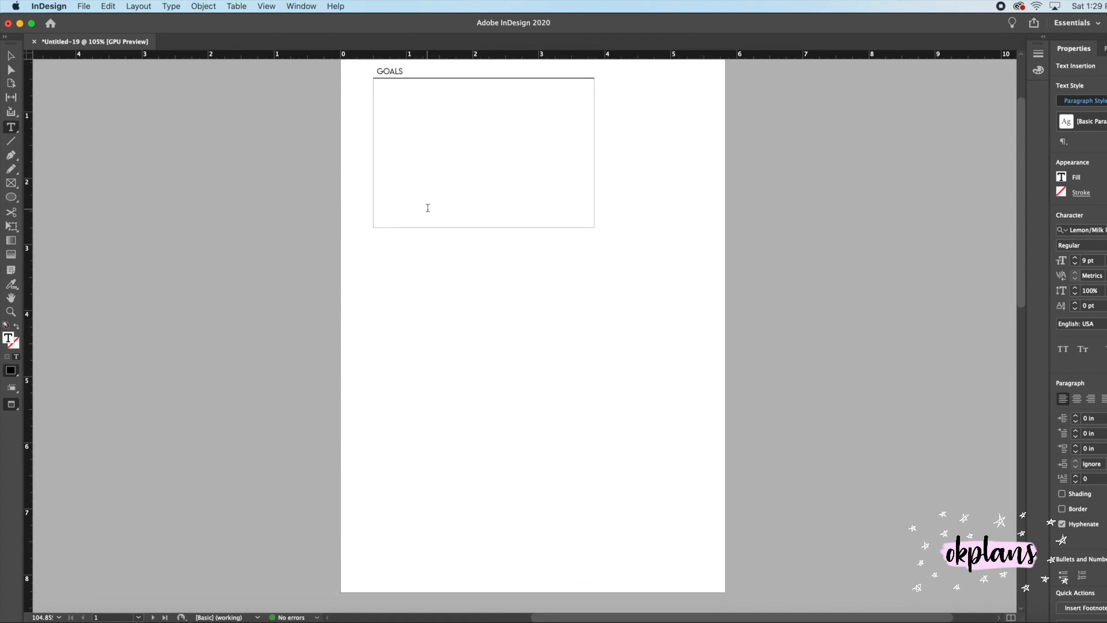
scroll(428, 208, right, 3)
scroll(428, 207, up, 1)
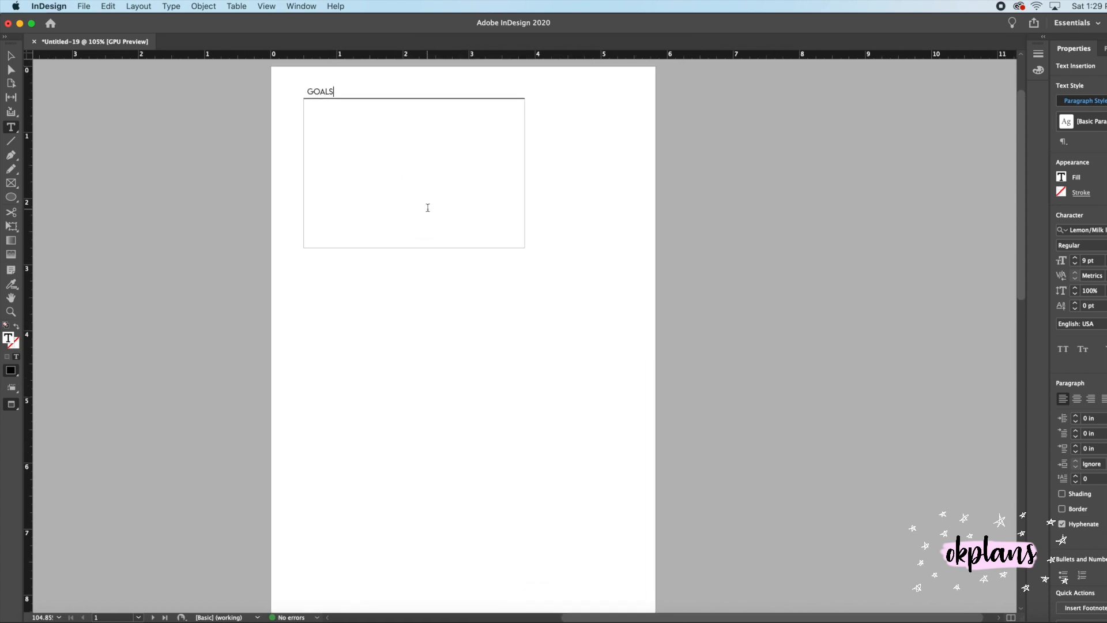
Return to Normal display mode and thin the line beneath the GOALS header to a 0.5 pt stroke.
click(12, 406)
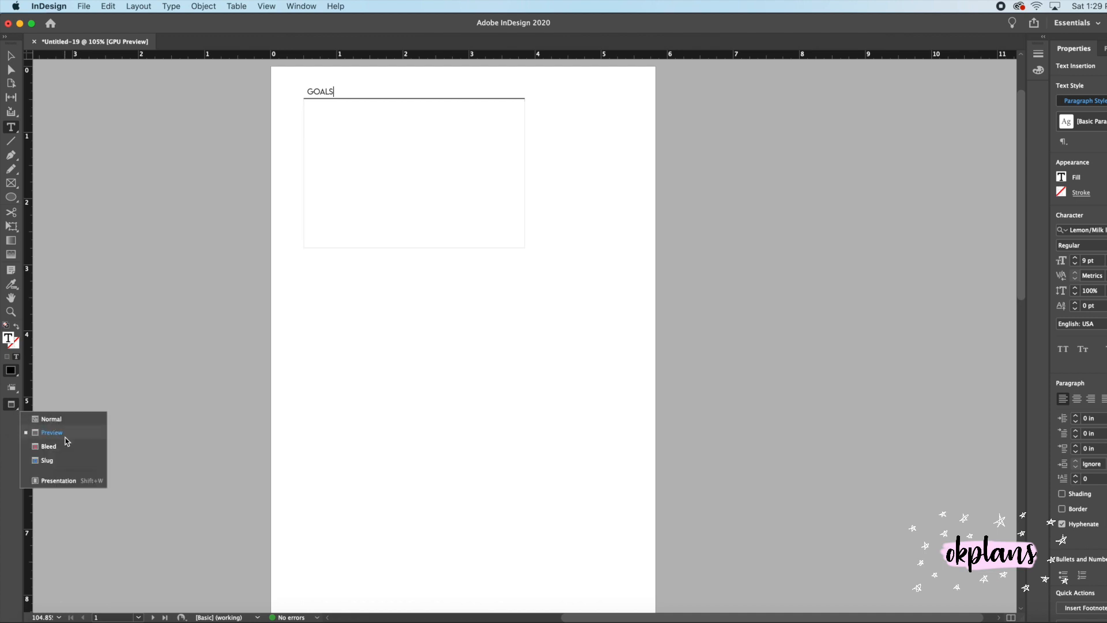
click(51, 420)
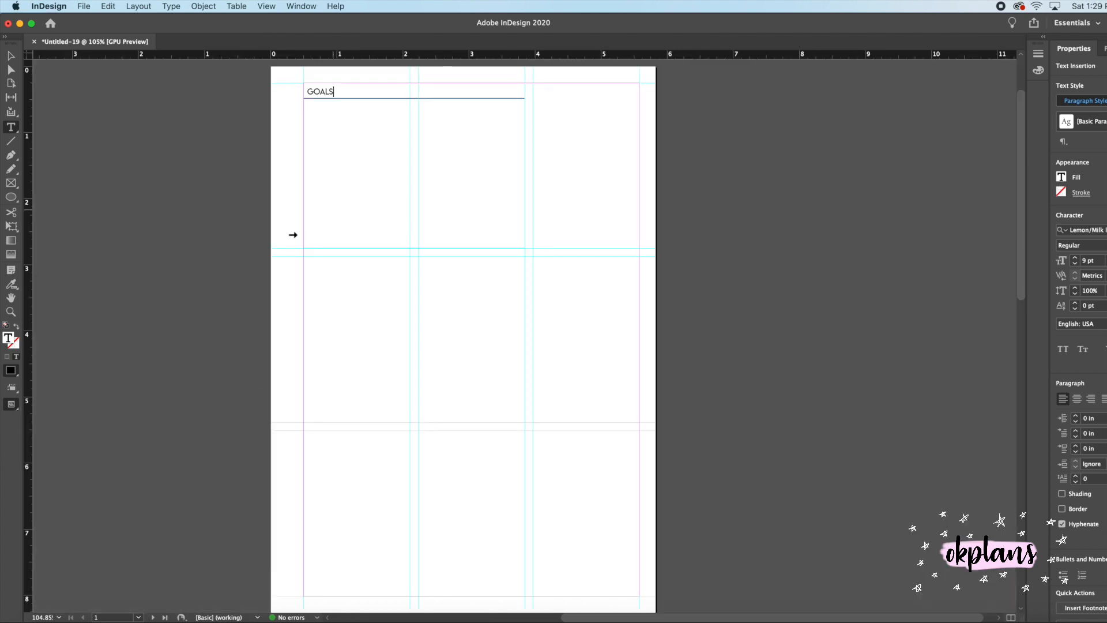
click(11, 55)
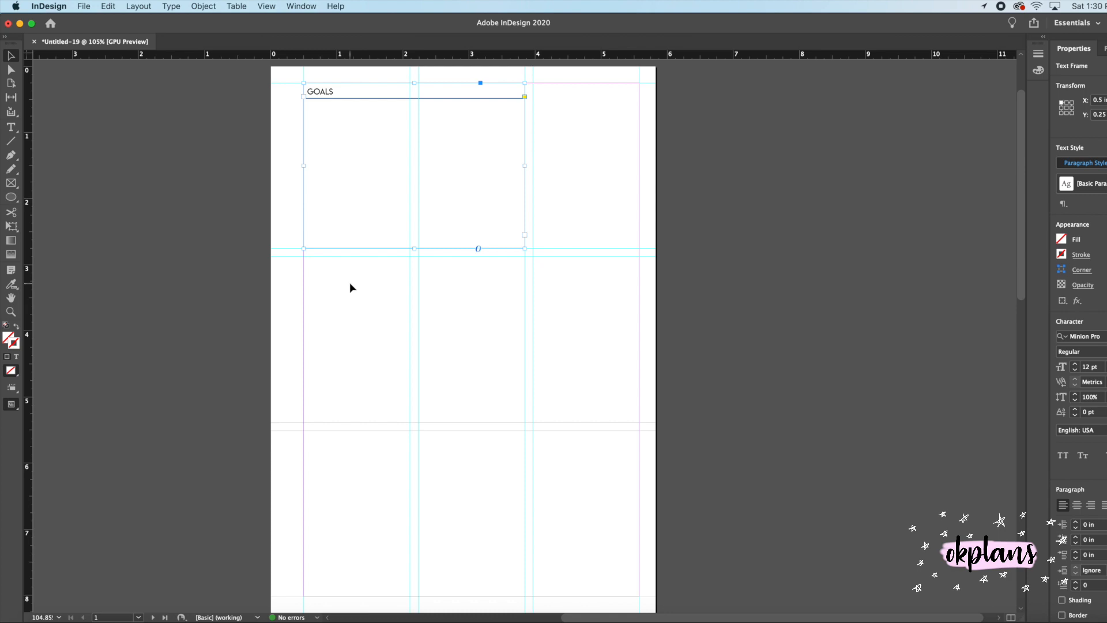
double_click(371, 119)
drag(494, 138, 534, 148)
click(1084, 118)
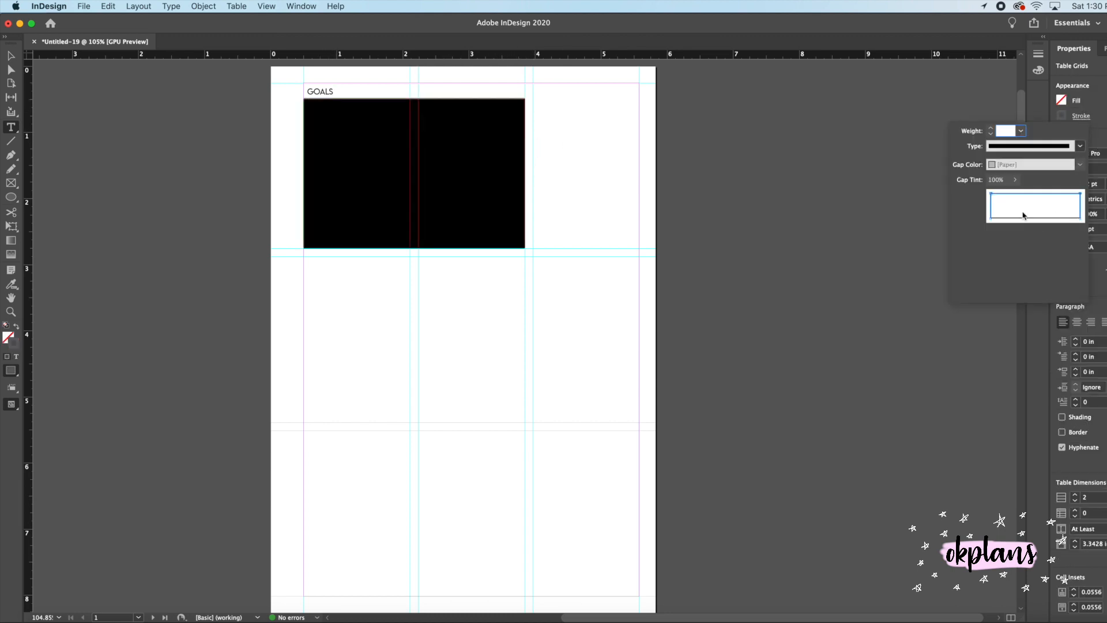
click(991, 128)
text(.5)
key(Return)
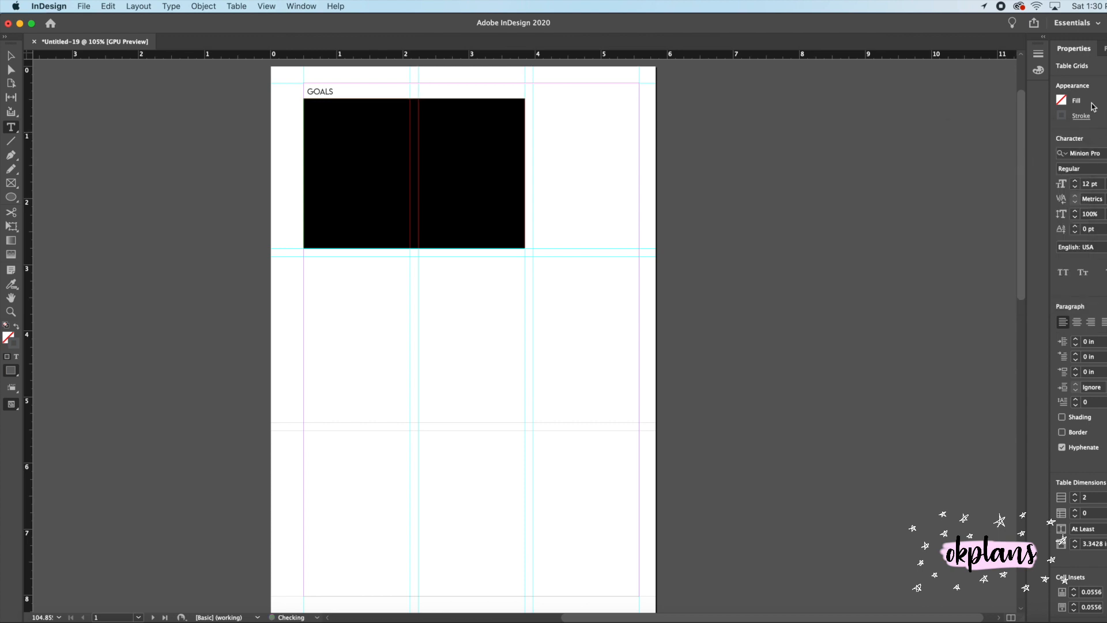
Check the GOALS box's outlines in Preview mode with nothing selected, and return to Normal mode.
drag(11, 406, 49, 432)
click(279, 272)
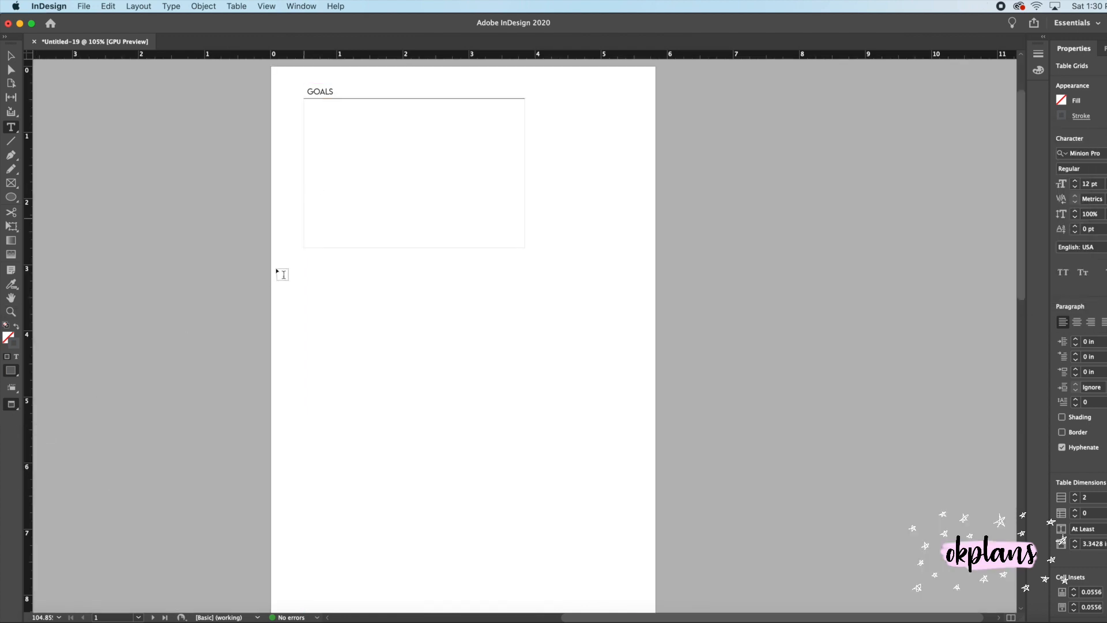
click(389, 242)
click(294, 252)
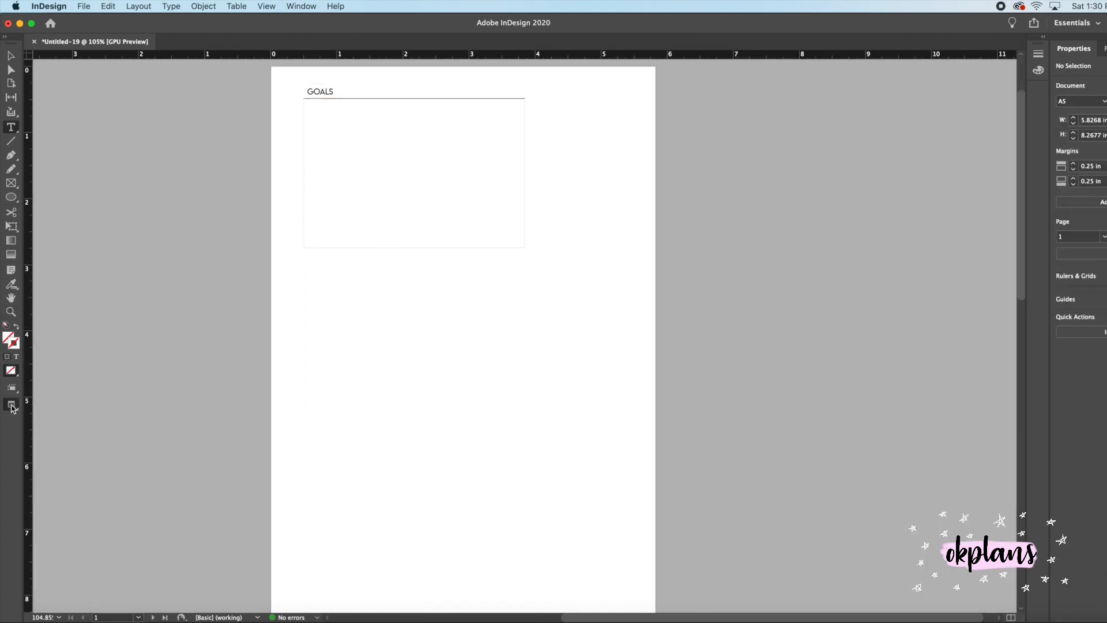
drag(11, 405, 51, 420)
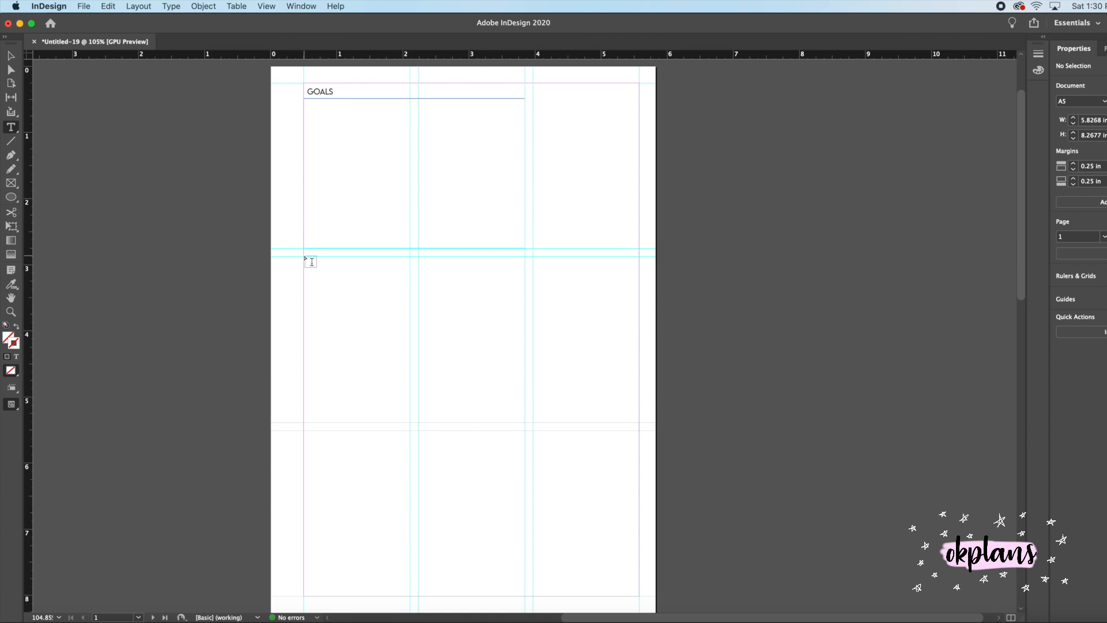
Draw a text frame across the first two guide columns of the middle row and insert a table with 10 body rows and 2 columns.
drag(305, 258, 522, 424)
click(236, 6)
click(254, 18)
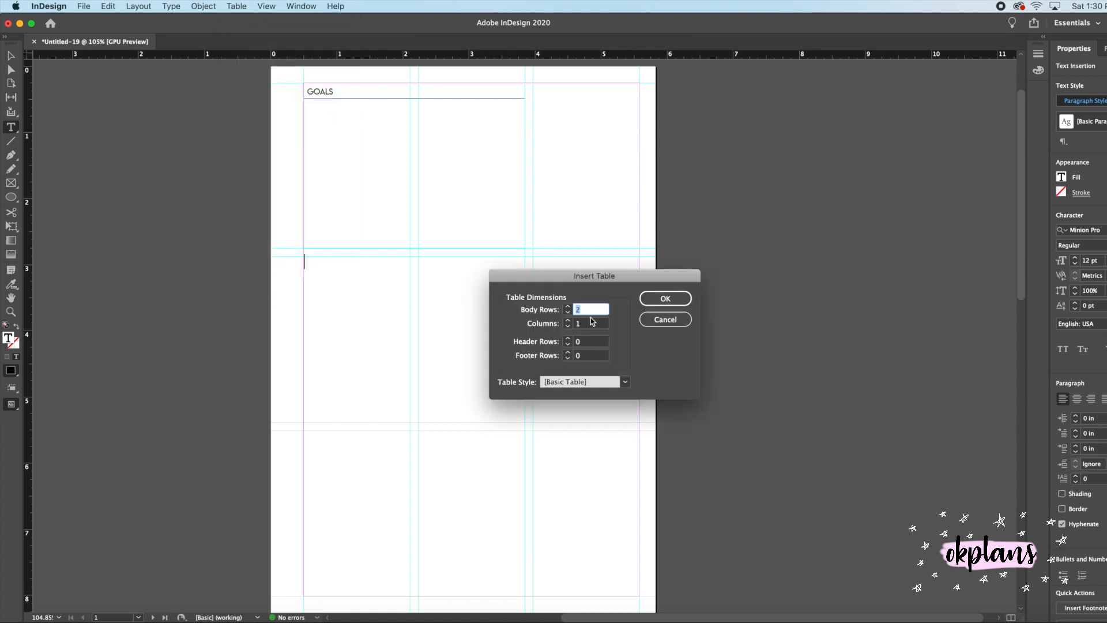
click(568, 321)
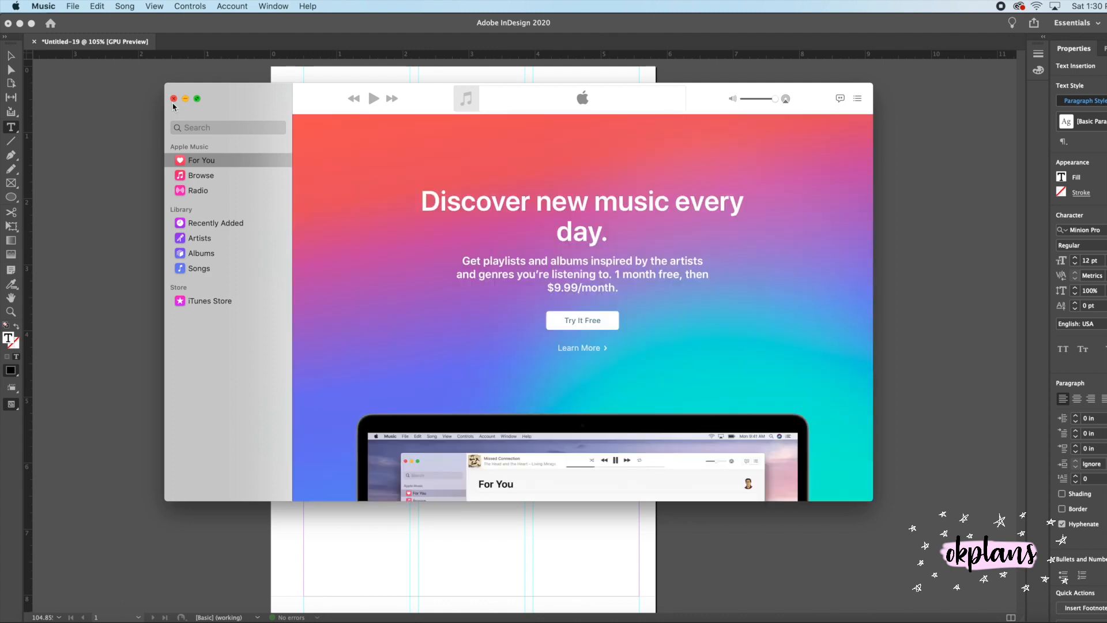
click(174, 99)
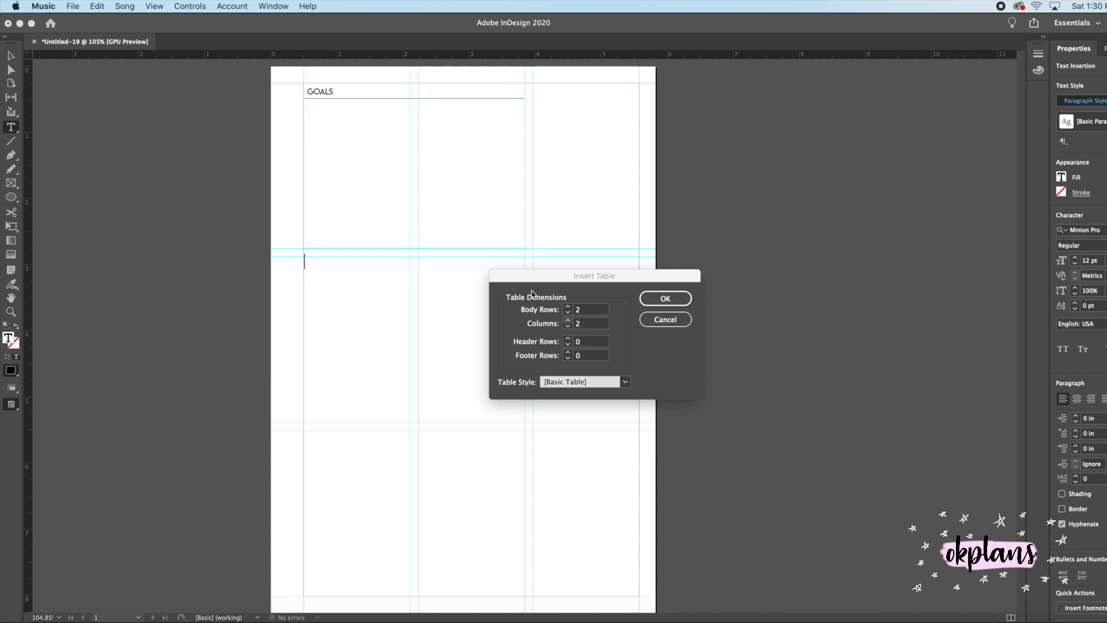
click(575, 311)
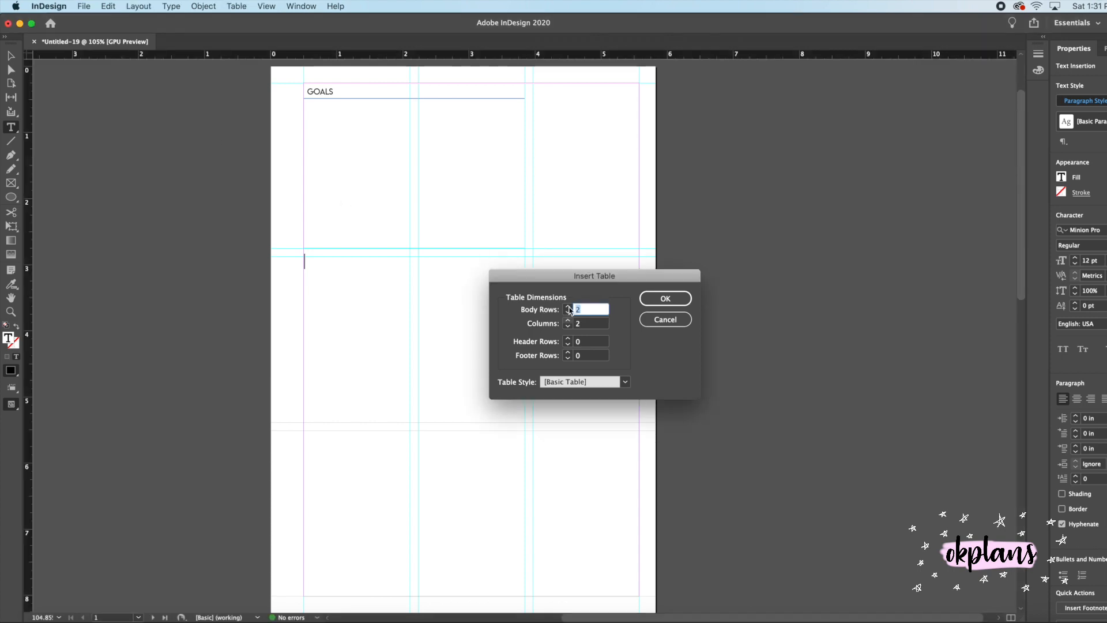
click(568, 307)
click(568, 307)
click(568, 307)
click(568, 307)
click(665, 299)
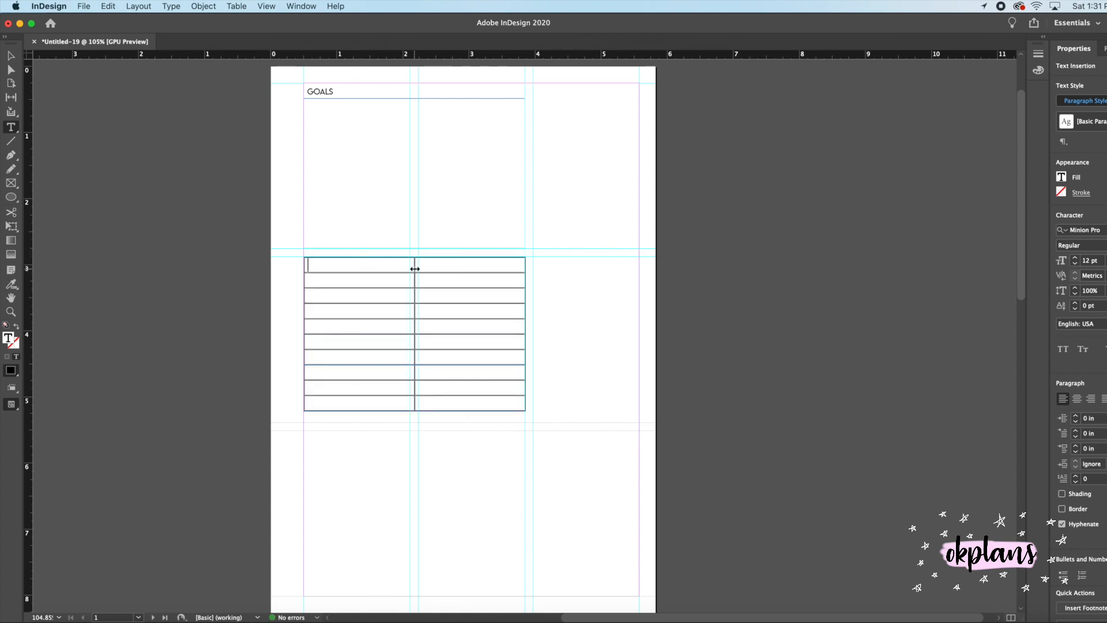
Narrow the new table's first column to about 0.6 in and widen the second column out to the guide.
drag(413, 264, 345, 271)
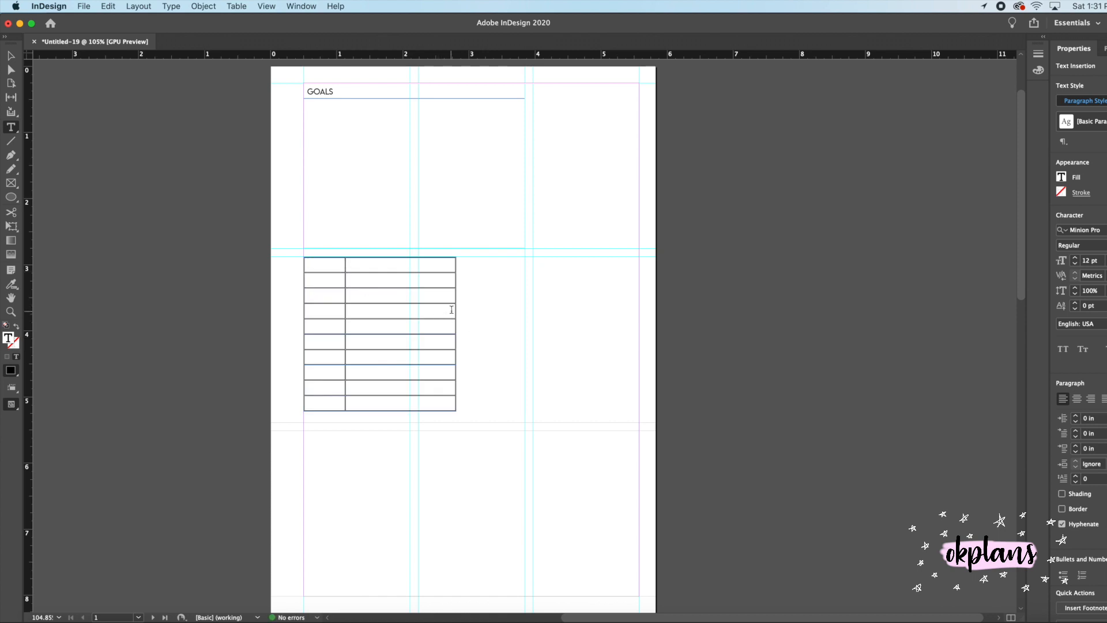
drag(455, 311, 525, 311)
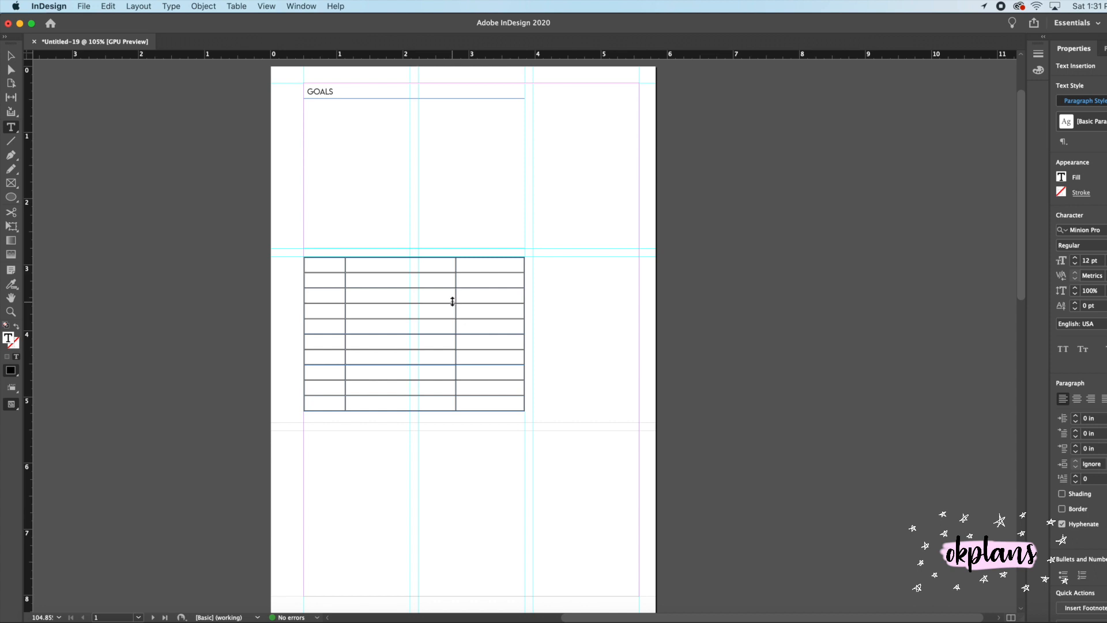
drag(369, 264, 491, 396)
click(472, 442)
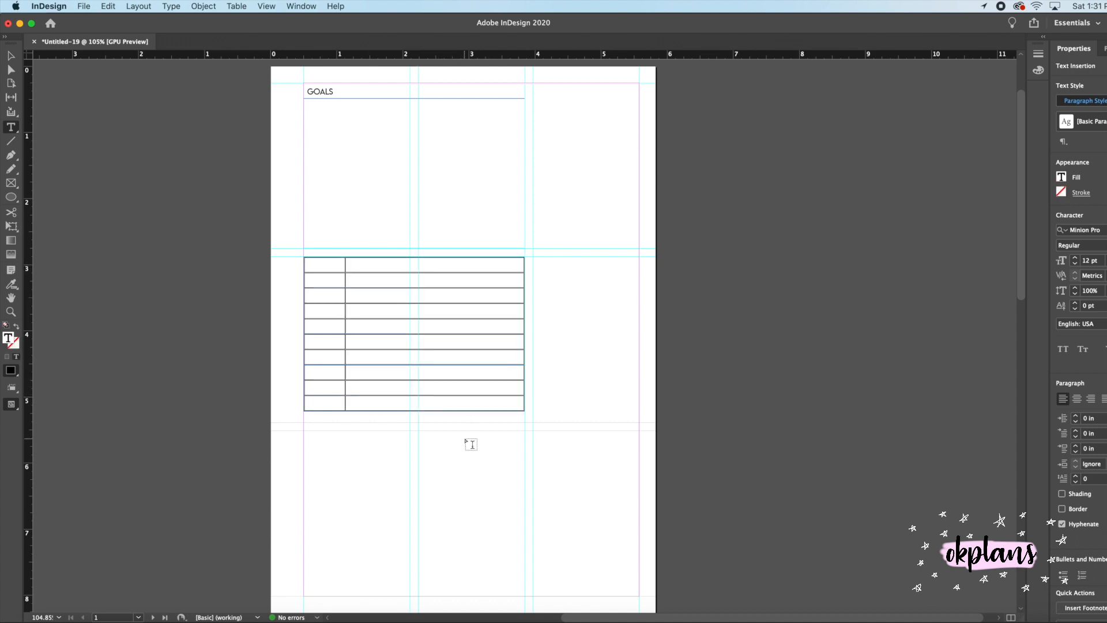
Try a greater row height for all rows of the new table, and revert it.
drag(323, 263, 364, 403)
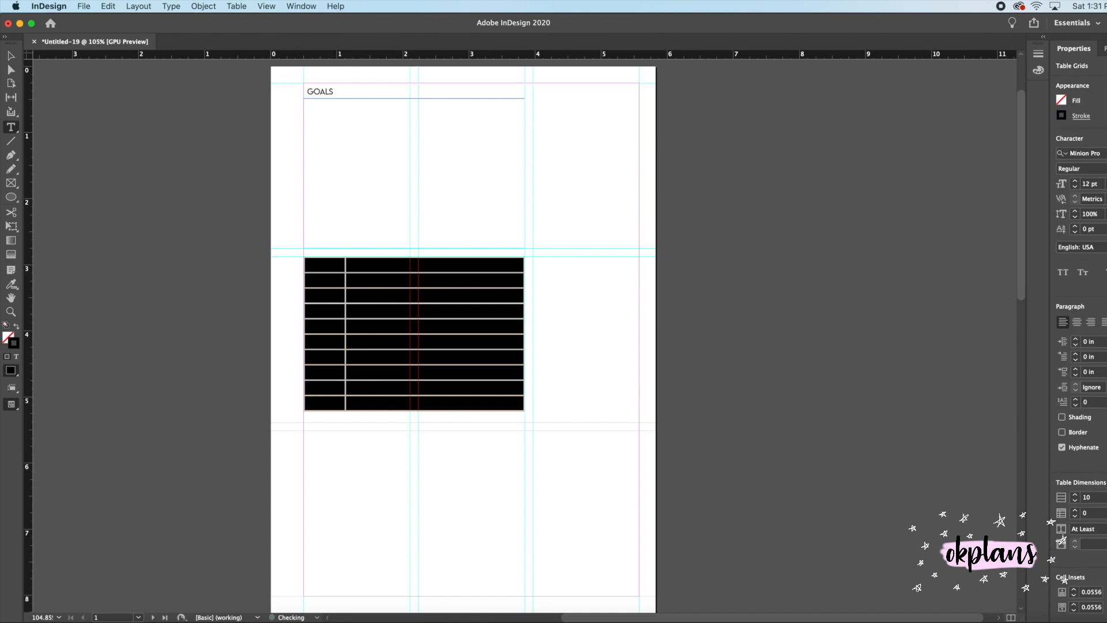
key(Up)
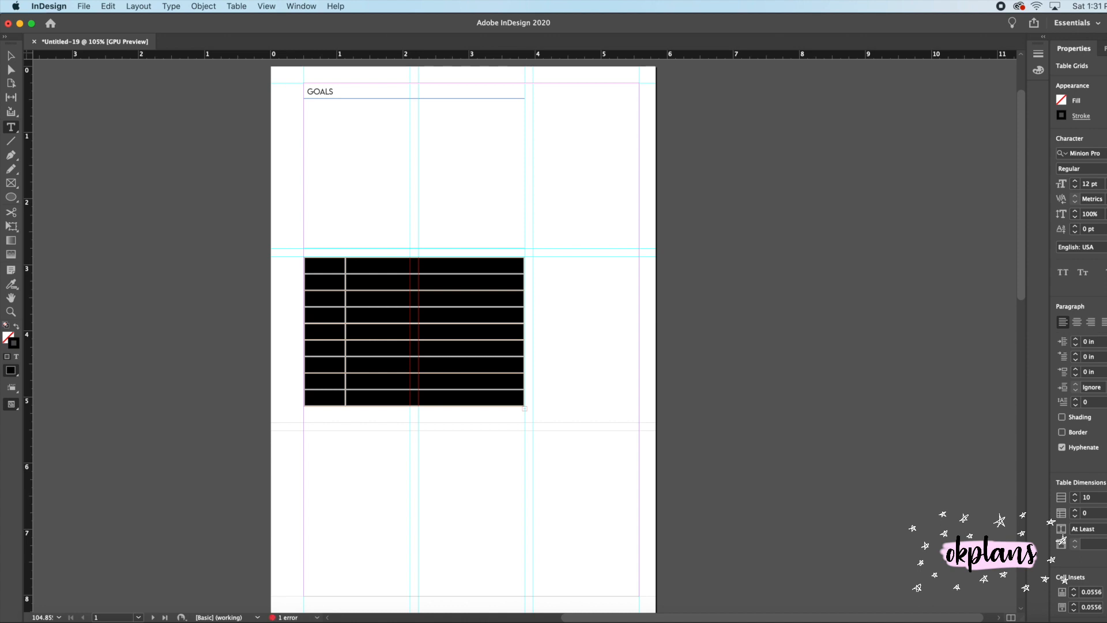
key(Down)
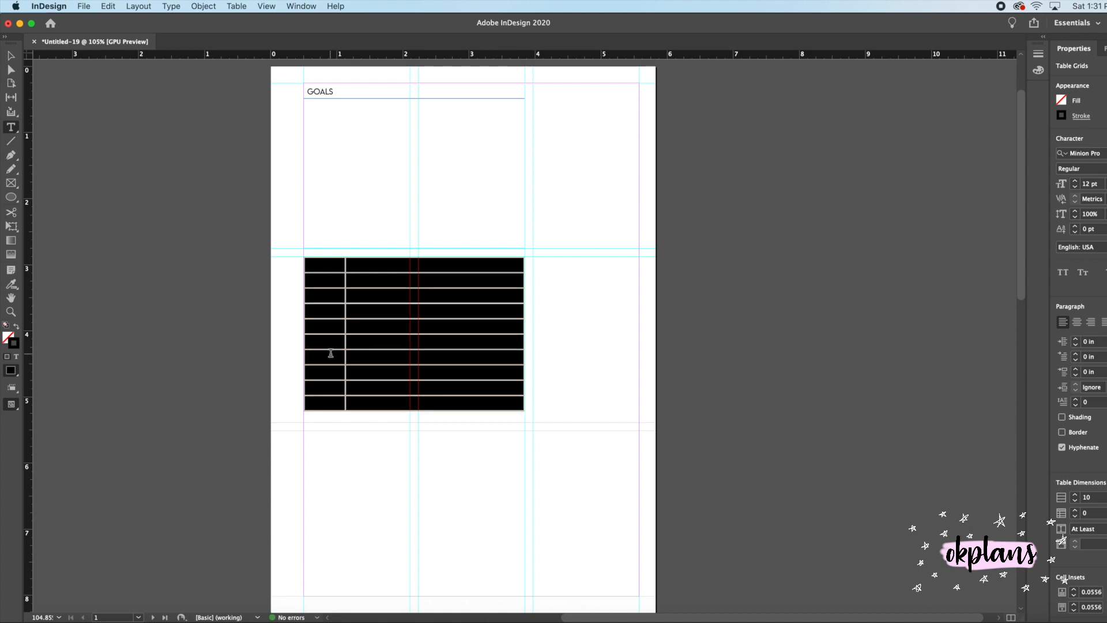
Set the text size of all cells in the lower table to 9 pt.
click(316, 267)
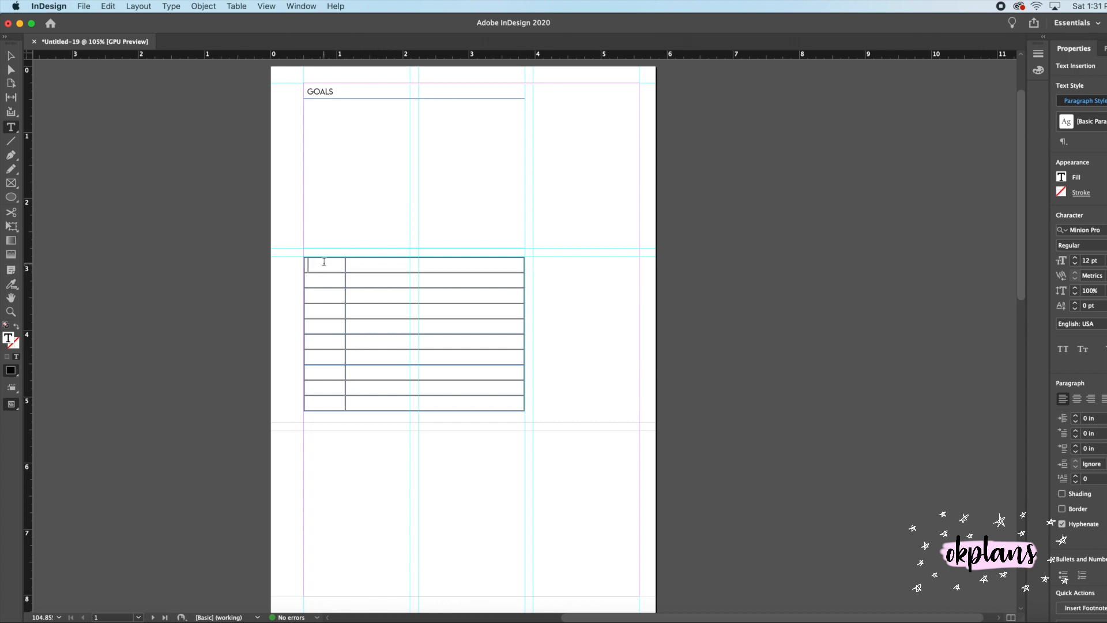
drag(320, 264, 433, 265)
click(329, 265)
drag(329, 265, 489, 403)
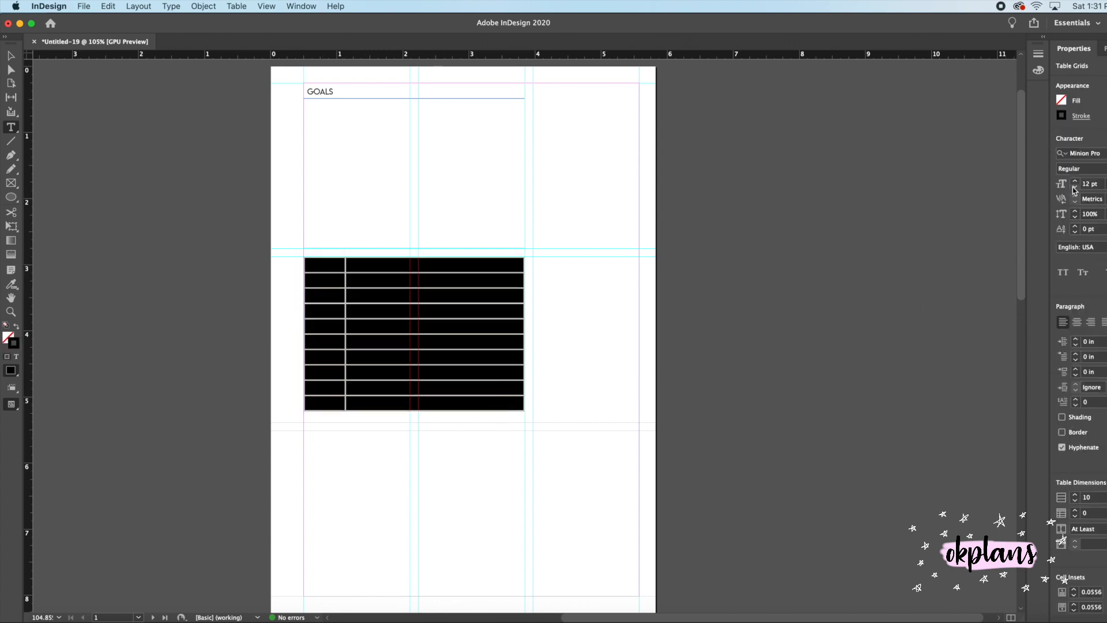
click(1075, 186)
click(1075, 187)
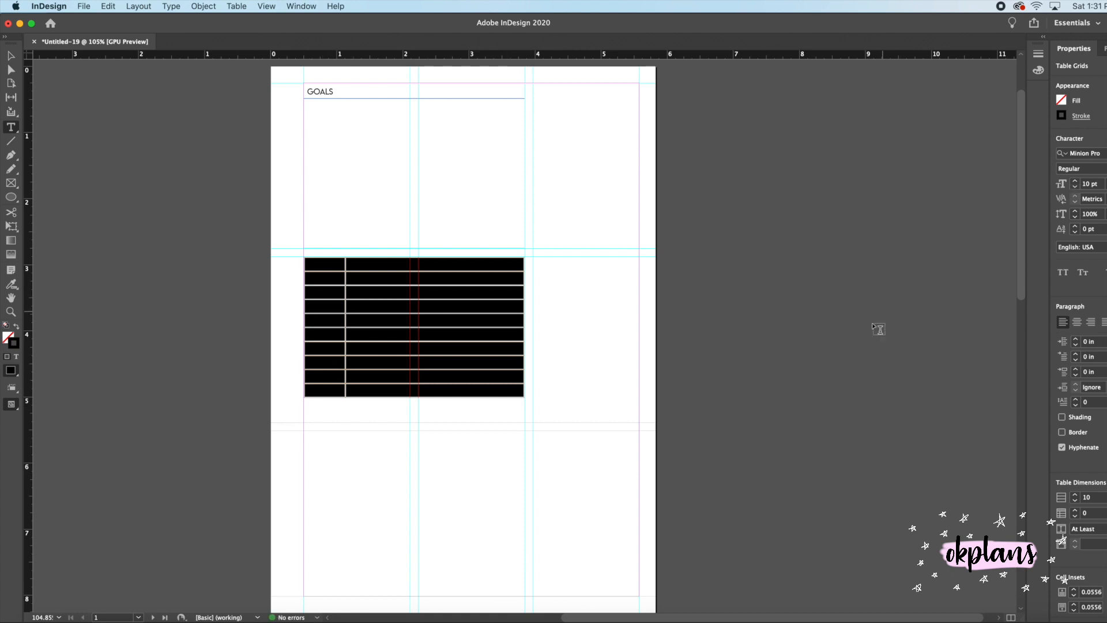
scroll(879, 329, down, 1)
click(1075, 187)
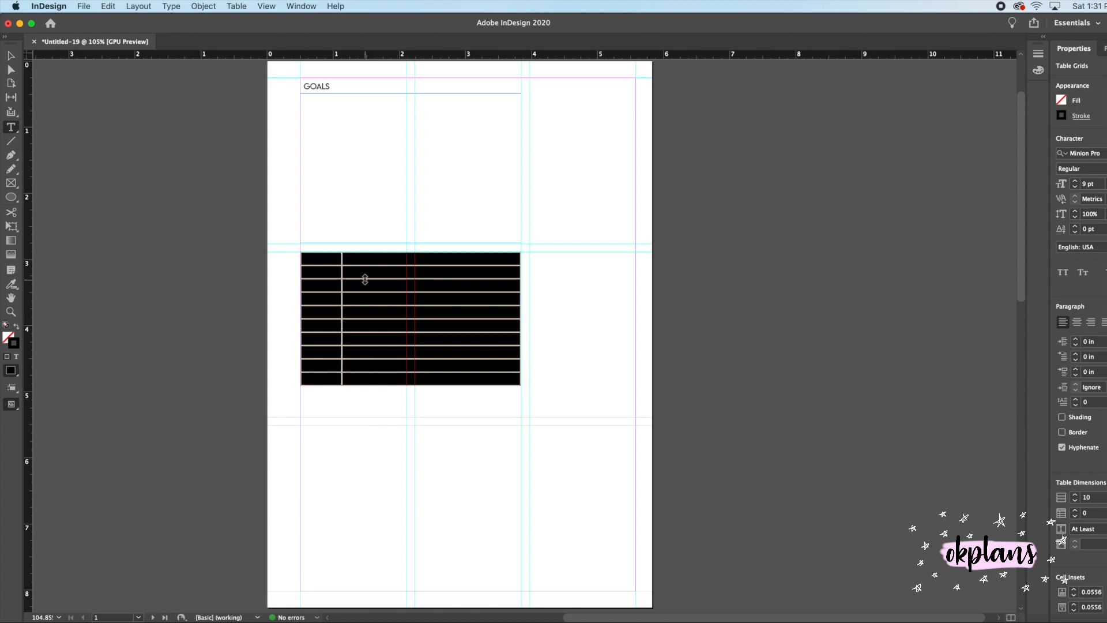
Extend the lower table's last row down to the middle-row guide and distribute all rows evenly.
key(Return)
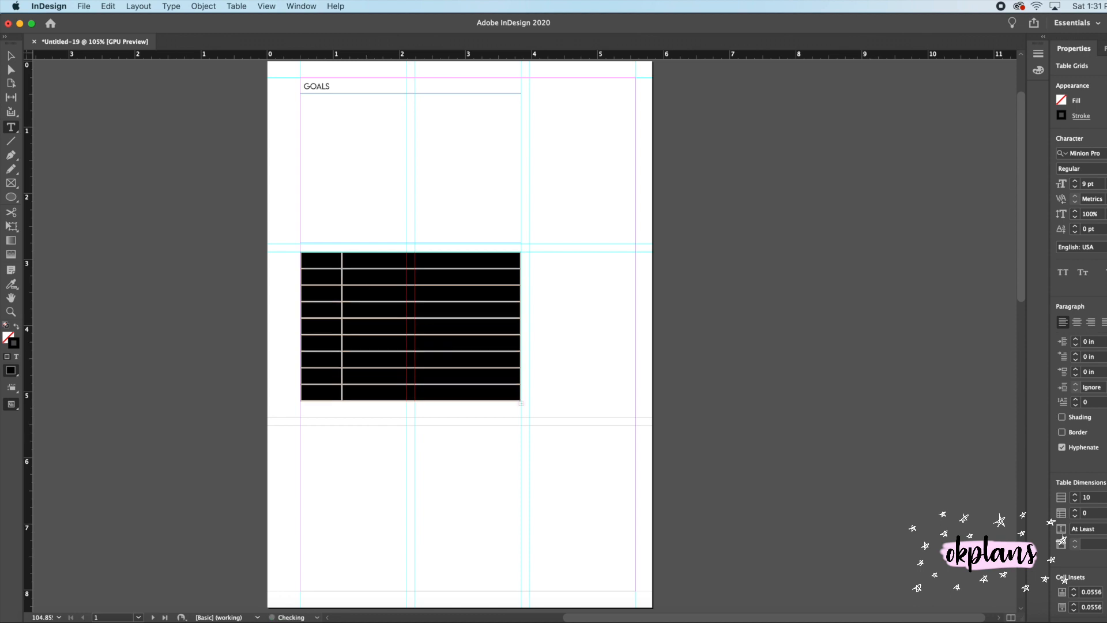
key(super+z)
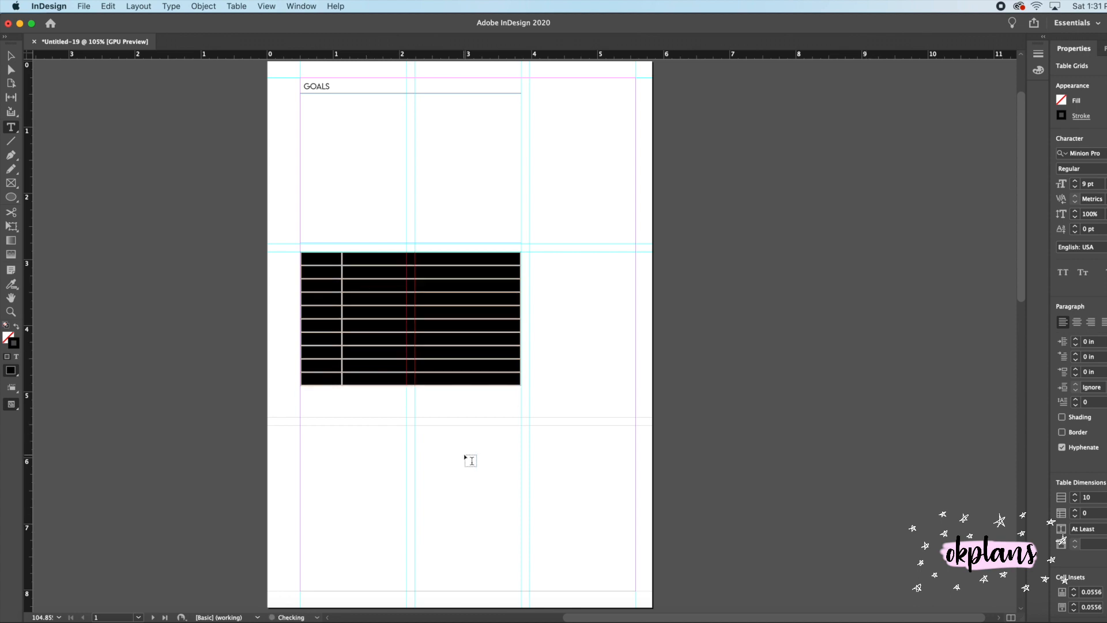
click(312, 273)
drag(386, 386, 384, 416)
drag(365, 259, 363, 413)
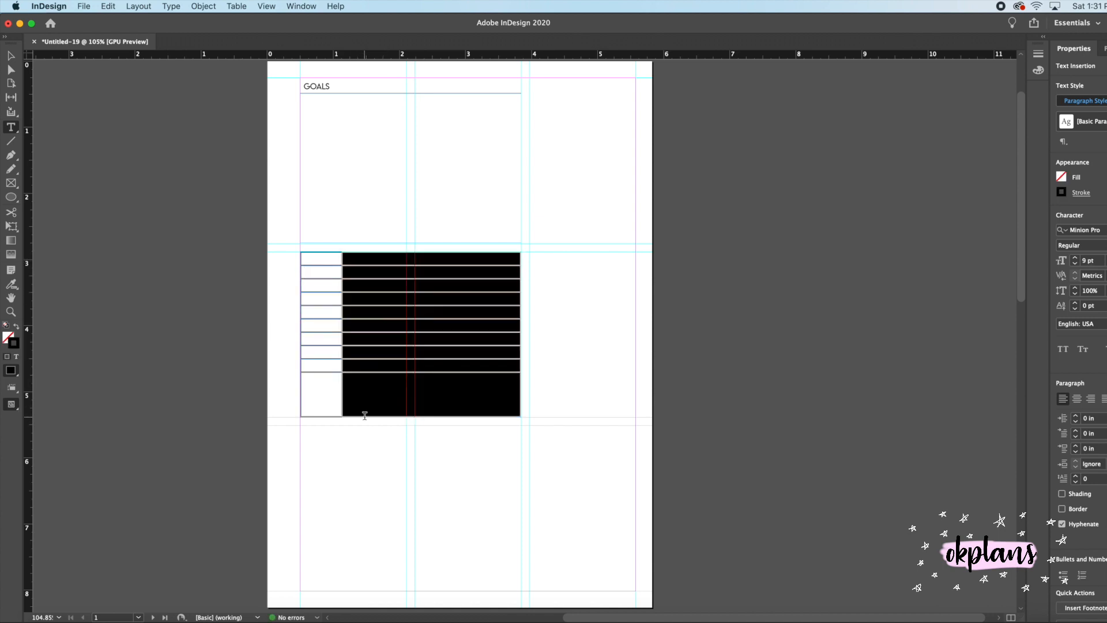
drag(322, 257, 434, 399)
right_click(434, 398)
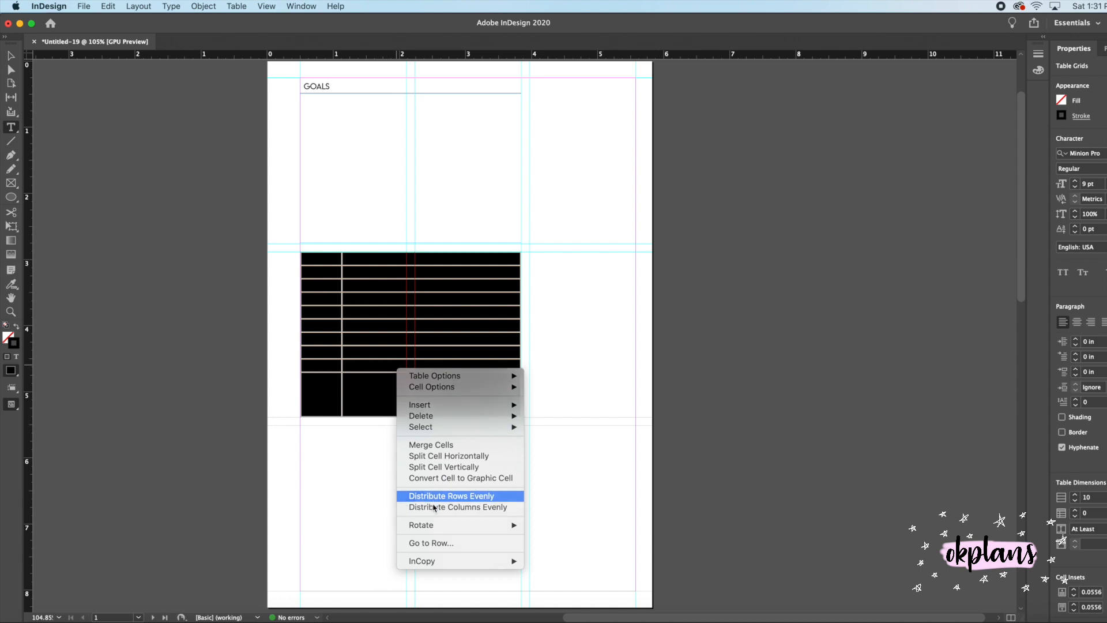
click(435, 497)
click(321, 376)
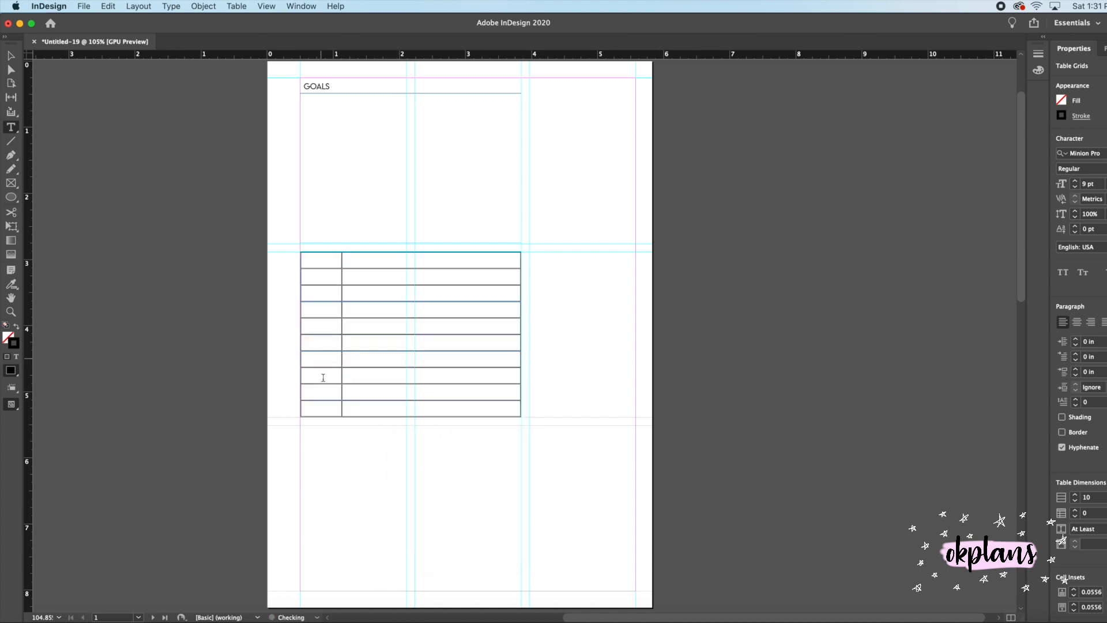
Merge the two cells of the lower table's top row into one title cell.
drag(326, 266, 378, 257)
right_click(342, 261)
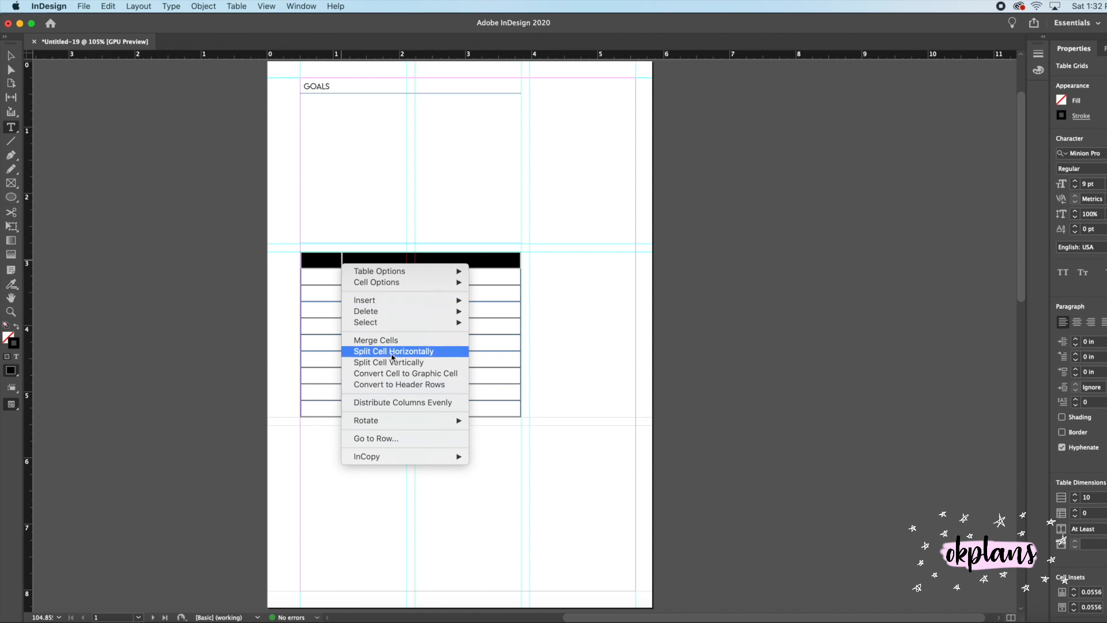
click(393, 340)
click(323, 299)
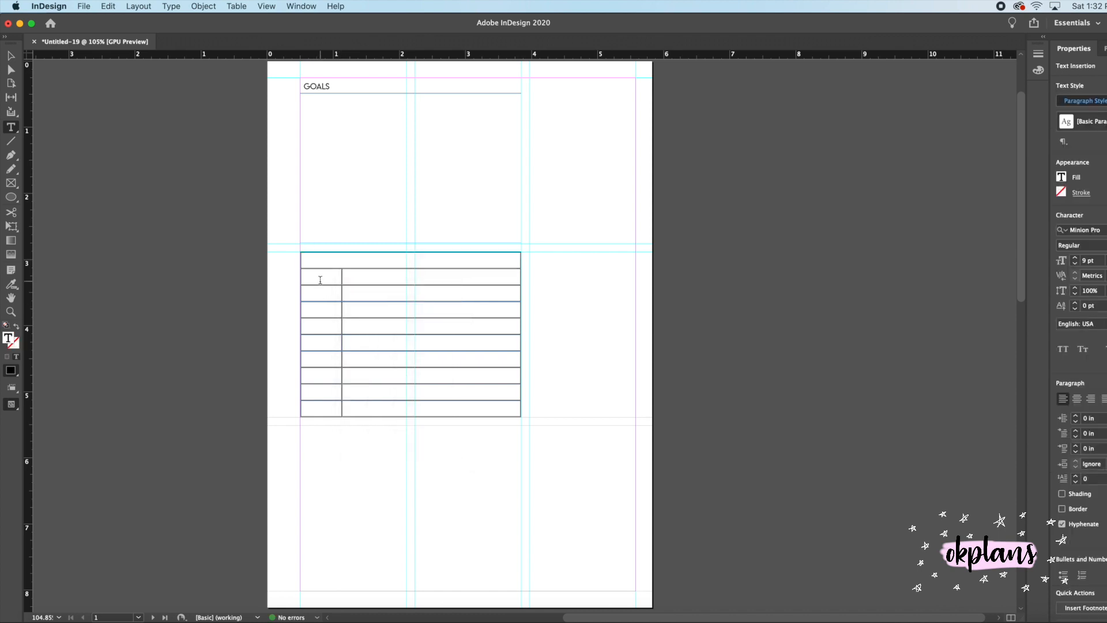
drag(320, 276, 375, 279)
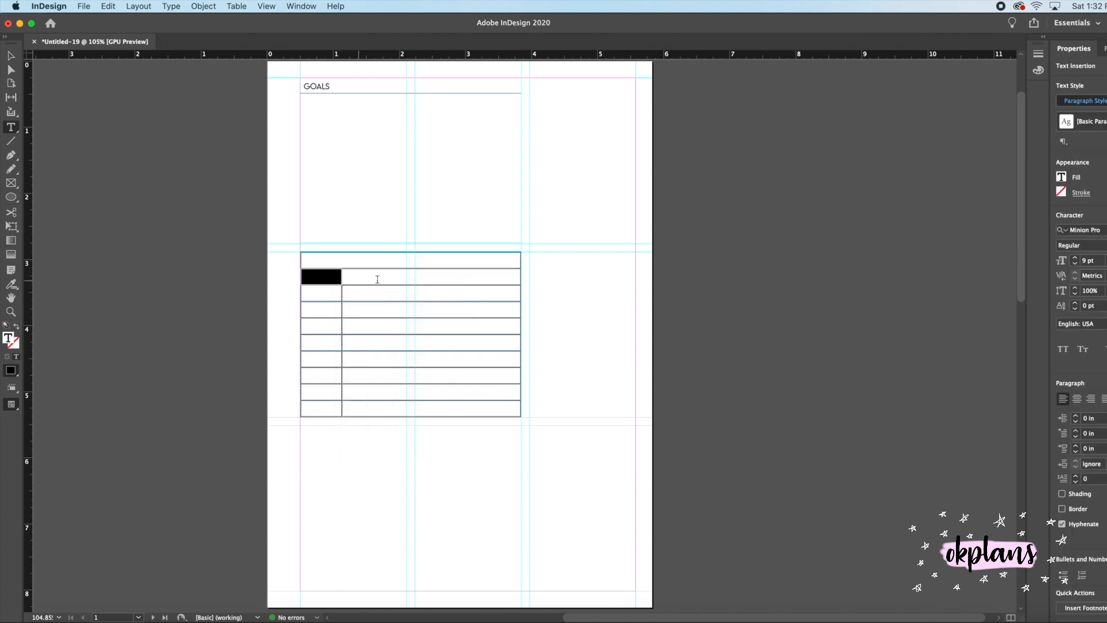
click(334, 297)
Try to apply the Lemon/Milk light font to the merged title cell, test it with a few letters and clear them.
drag(327, 259, 358, 258)
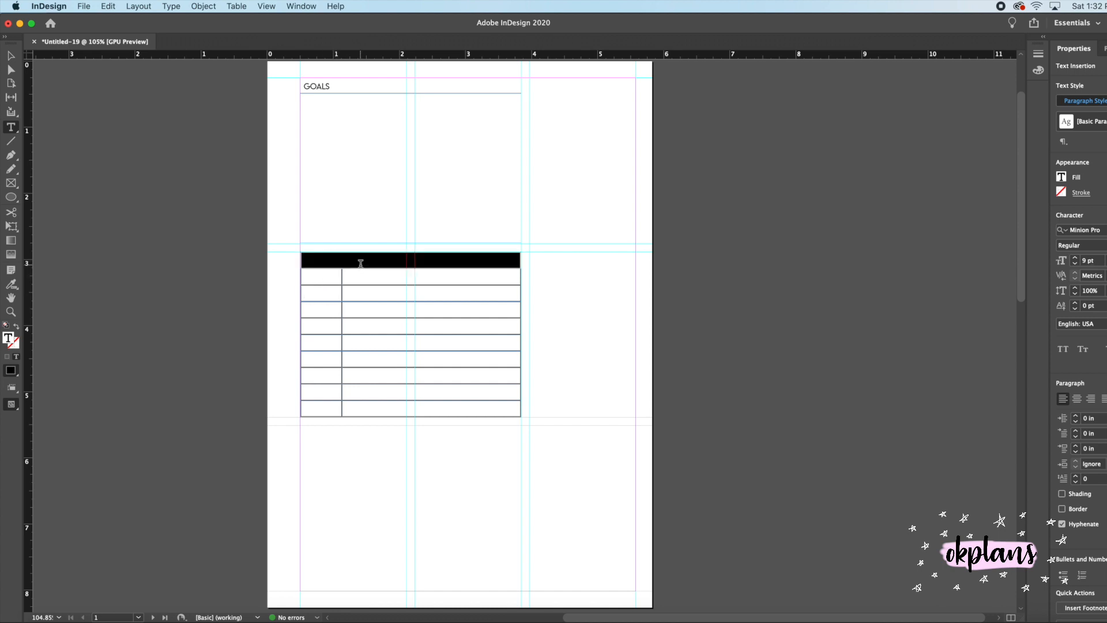
click(1104, 154)
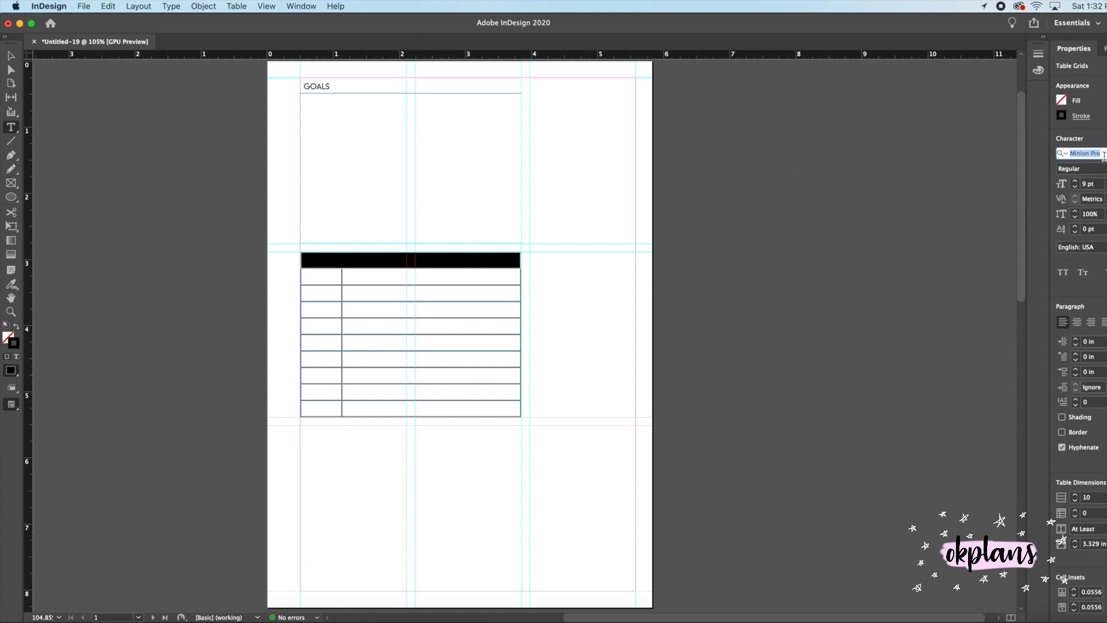
text(lemo)
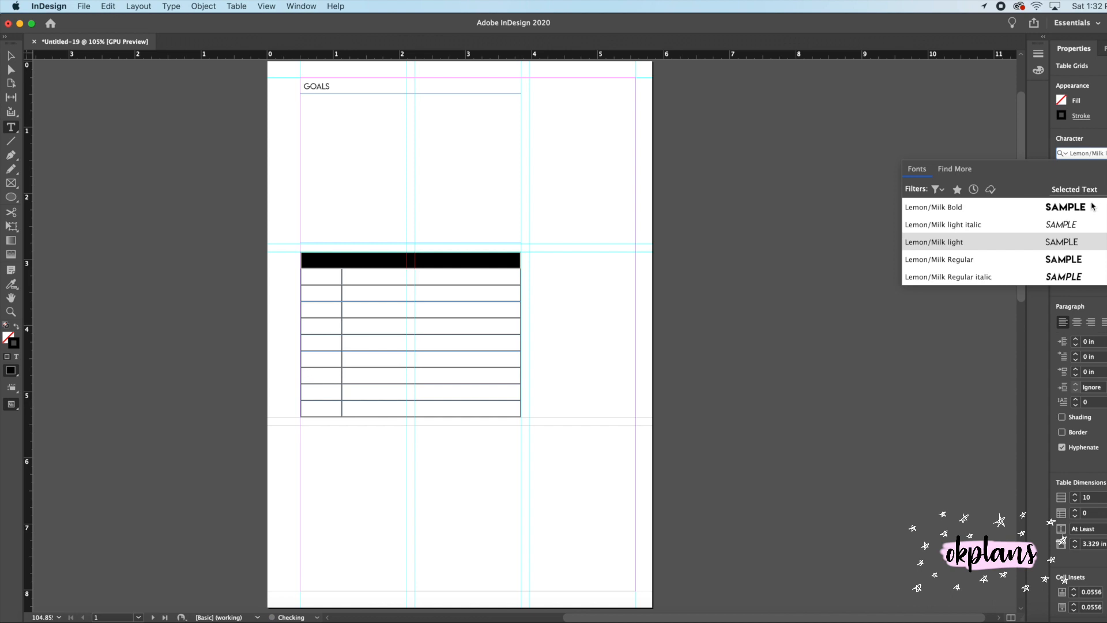
click(1081, 242)
click(375, 262)
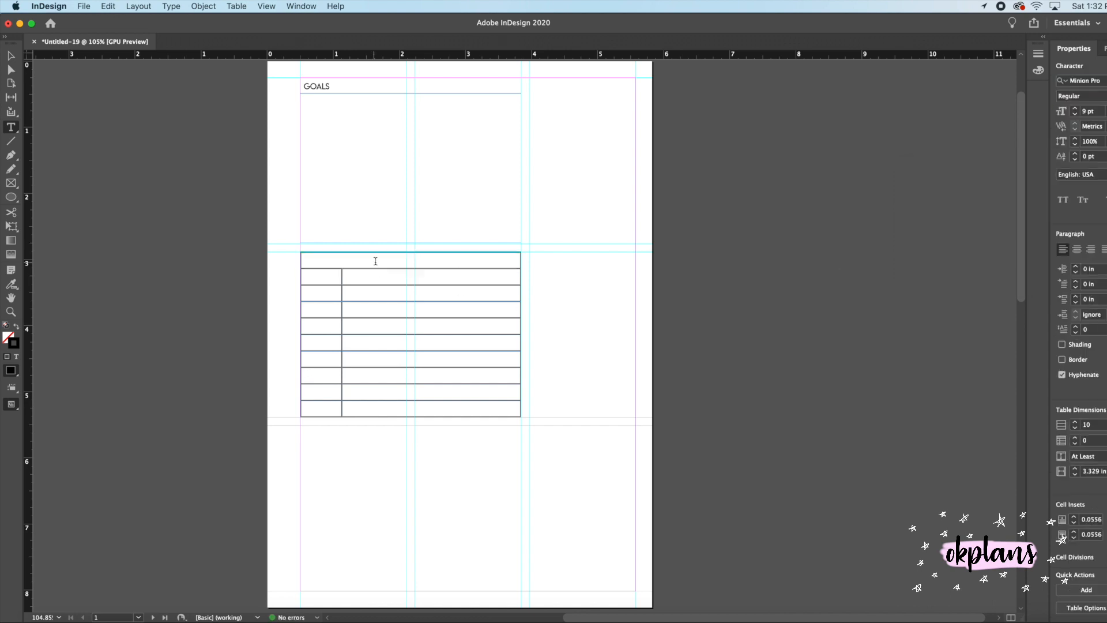
click(299, 260)
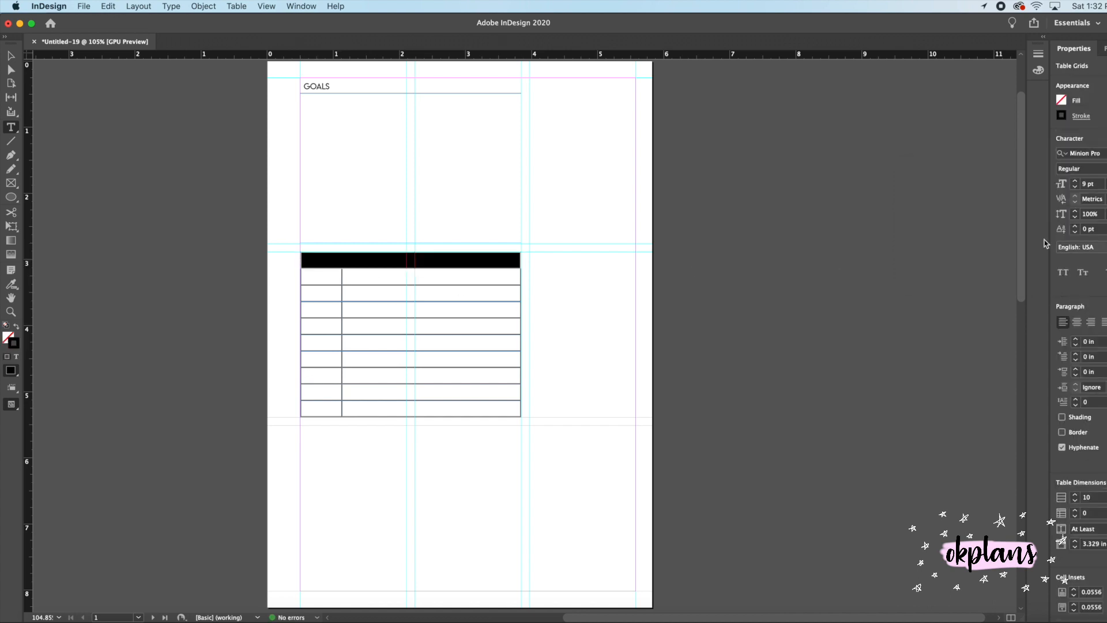
click(321, 259)
text(imp)
key(BackSpace)
key(BackSpace)
key(BackSpace)
key(BackSpace)
key(BackSpace)
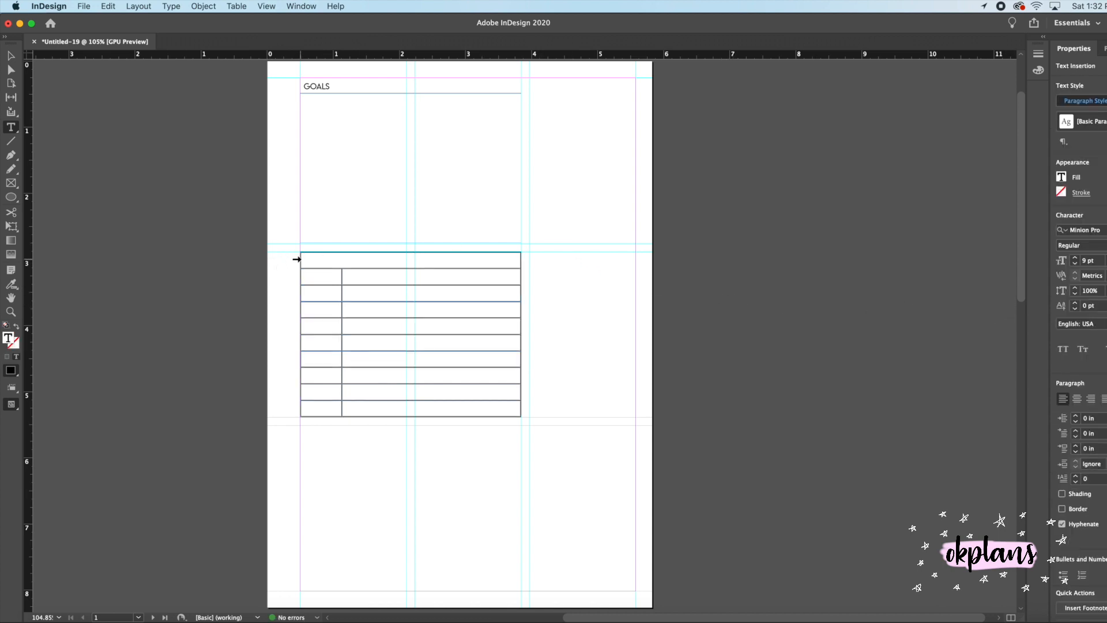
Set the merged title cell's font to Lemon/Milk light and enter the title IMPORTANT DATES.
click(297, 260)
click(1062, 158)
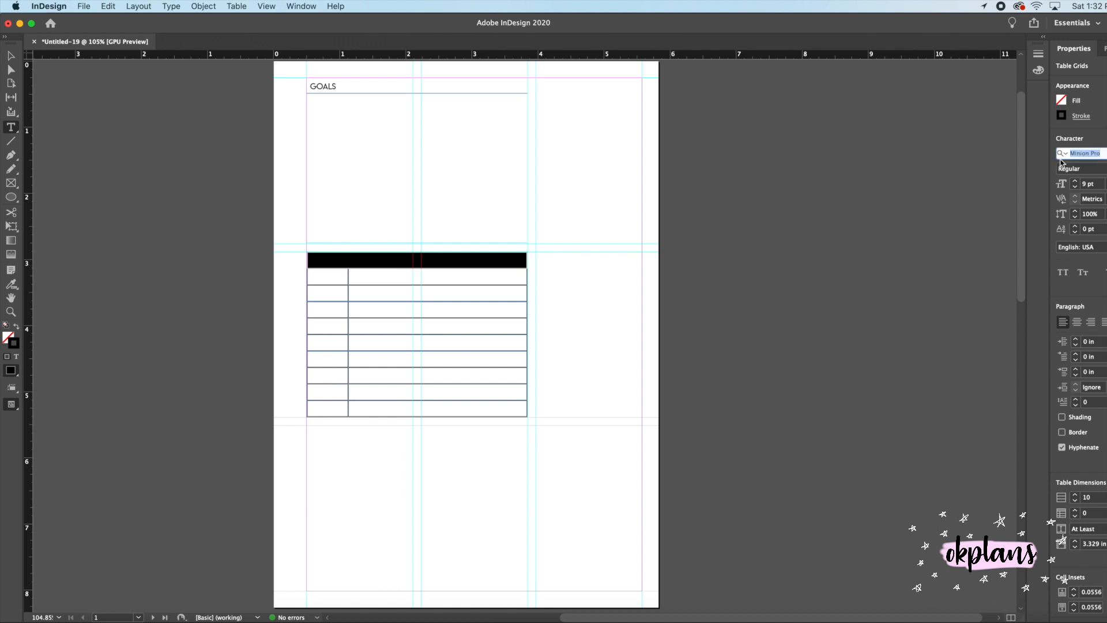
text(lemon)
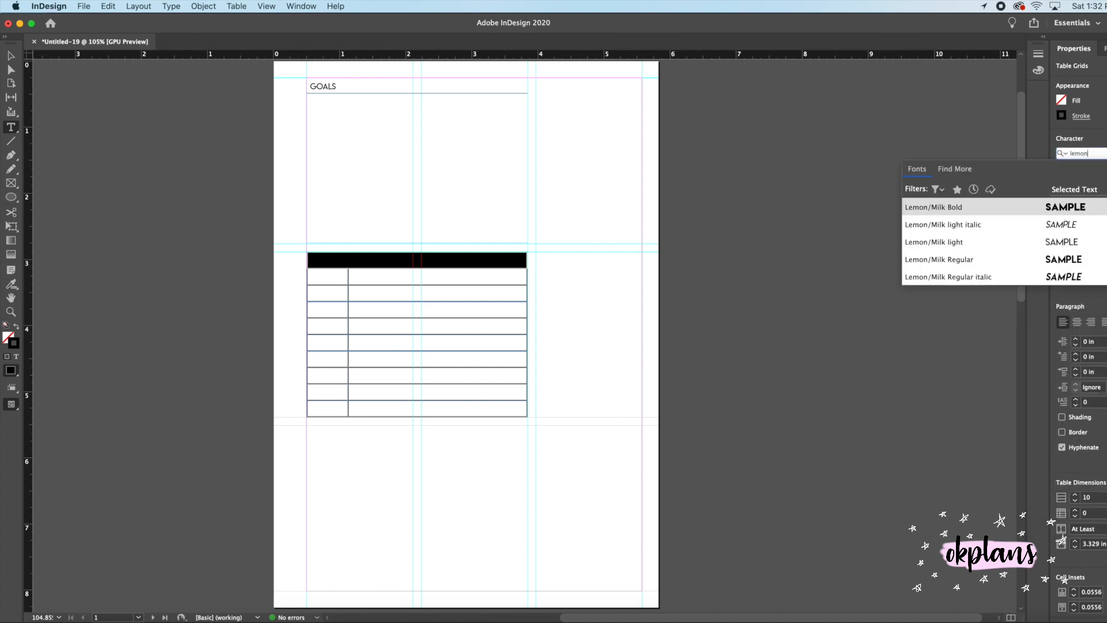
click(1067, 242)
click(337, 260)
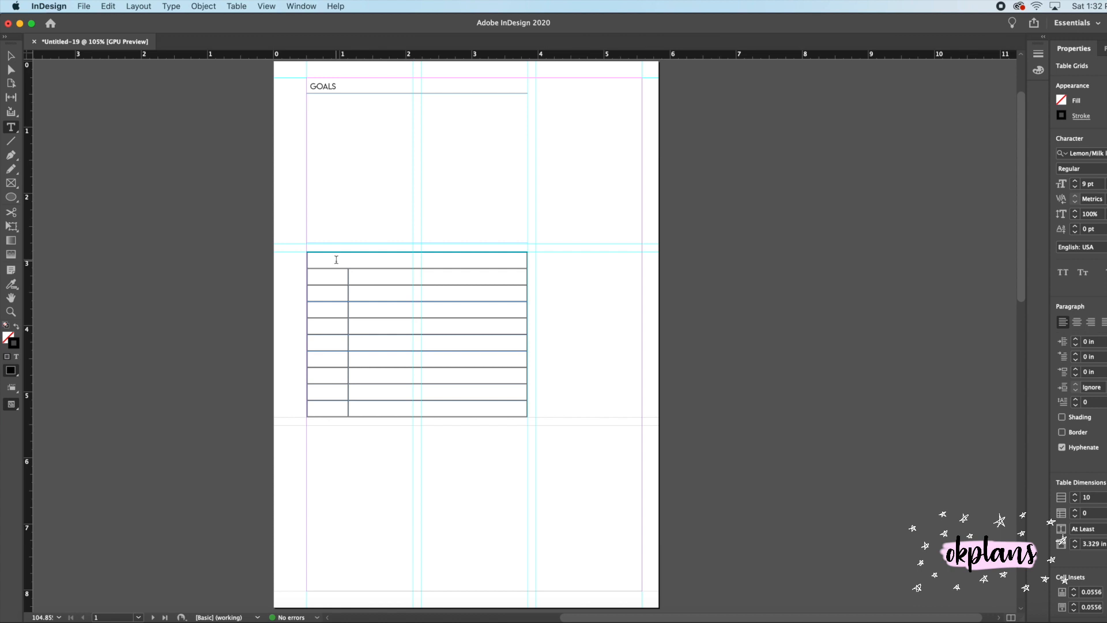
text(IMPOR)
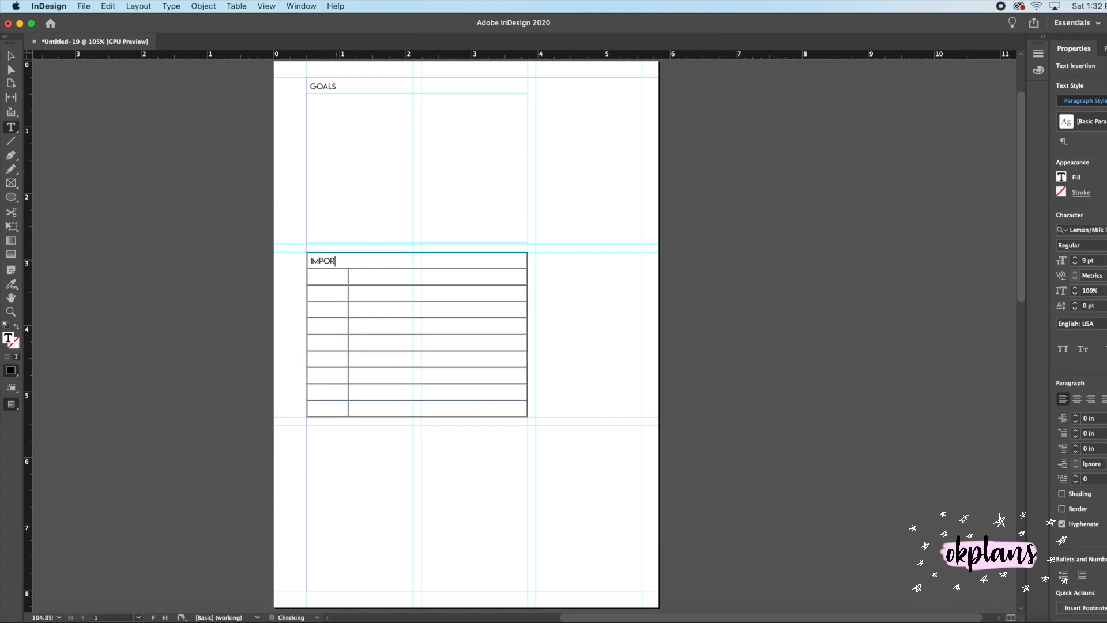
text(TANT DATES)
drag(383, 258, 310, 261)
click(305, 261)
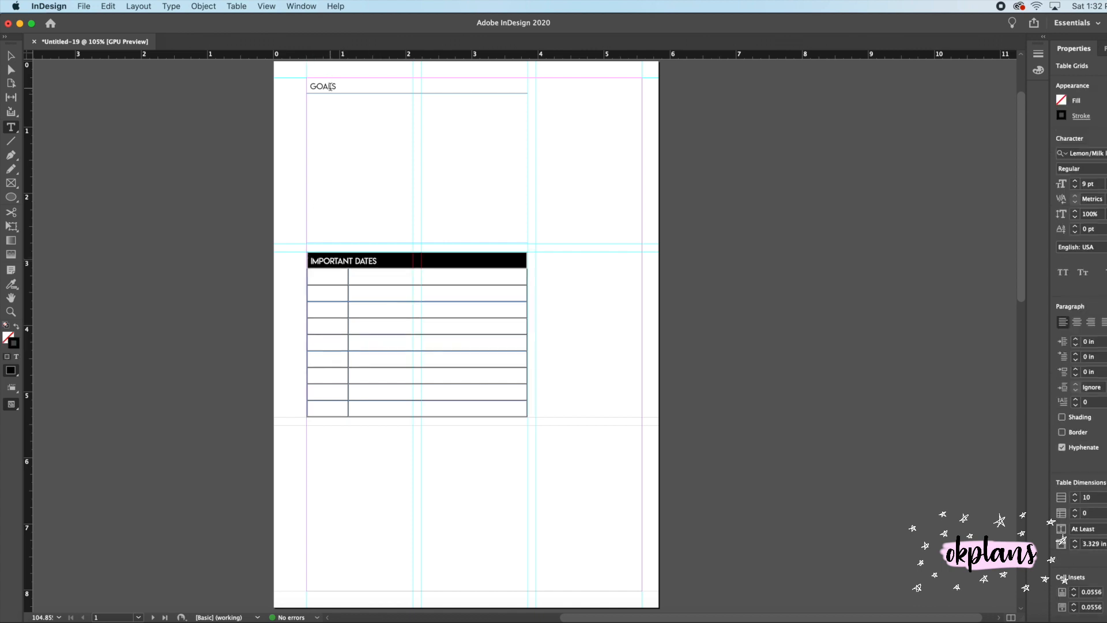
Set the second row's font to Lemon/Milk light and enter the column headings DATE and DESCRIPTION.
click(327, 276)
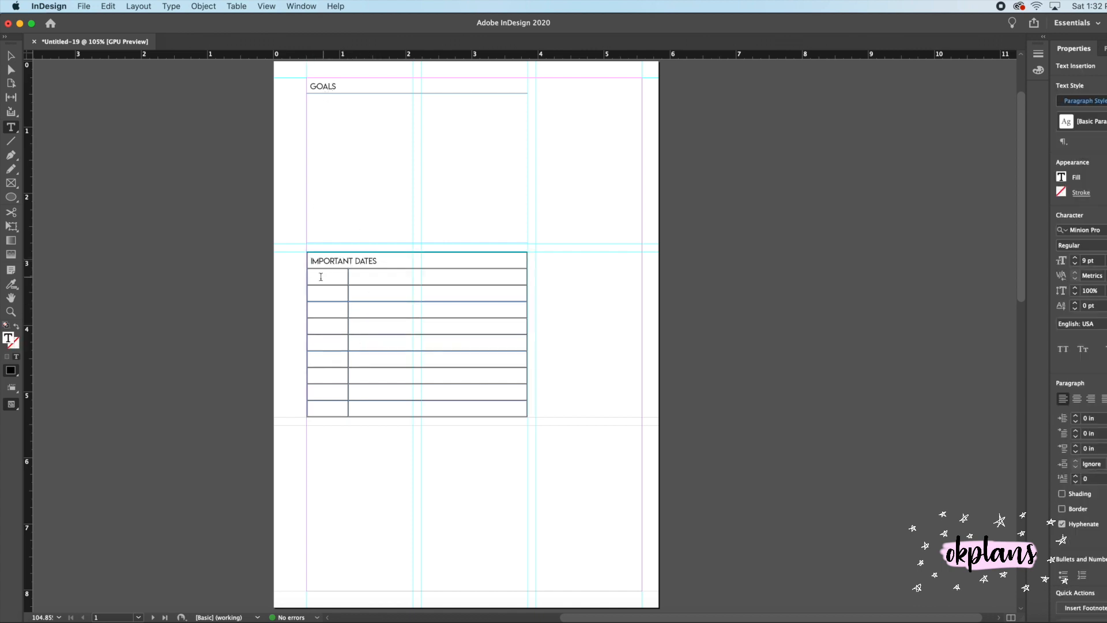
drag(321, 277, 426, 276)
click(1067, 158)
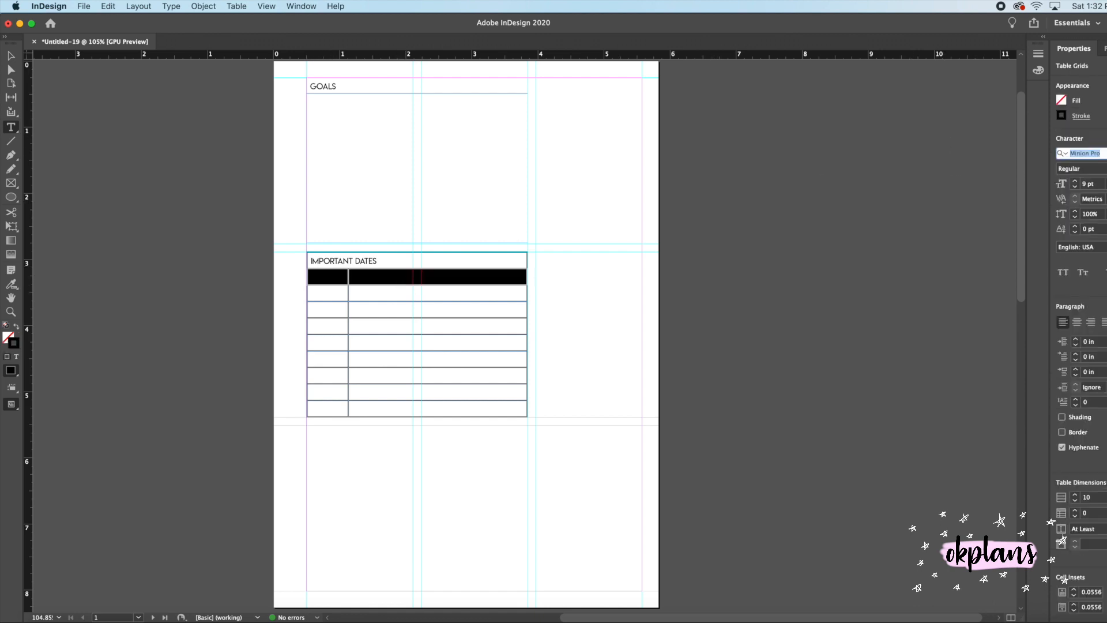
text(lemon)
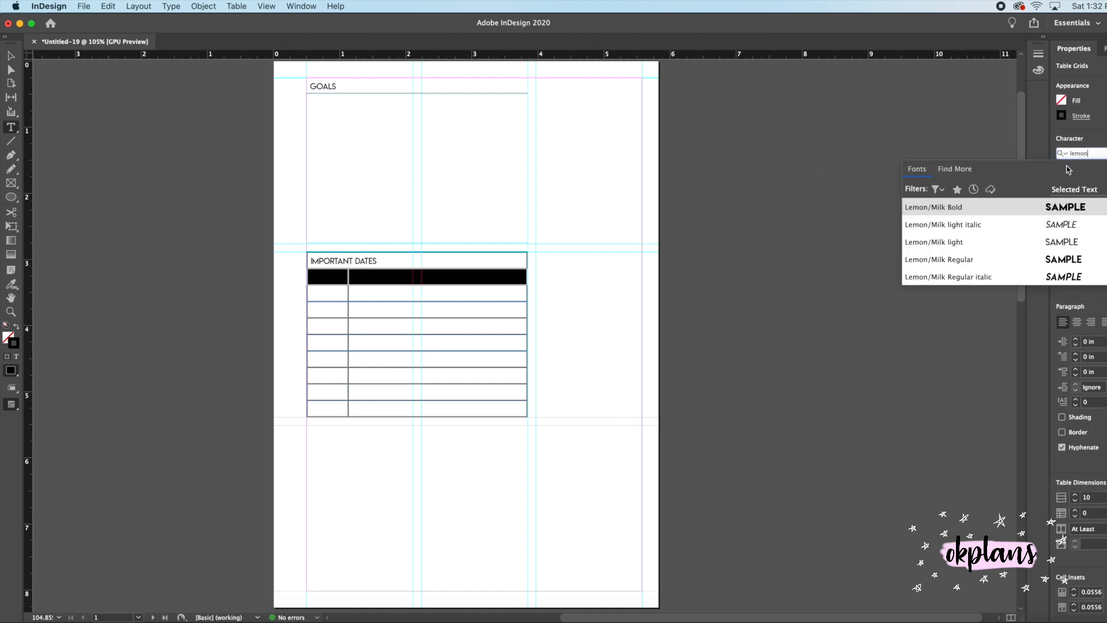
click(1057, 242)
click(336, 276)
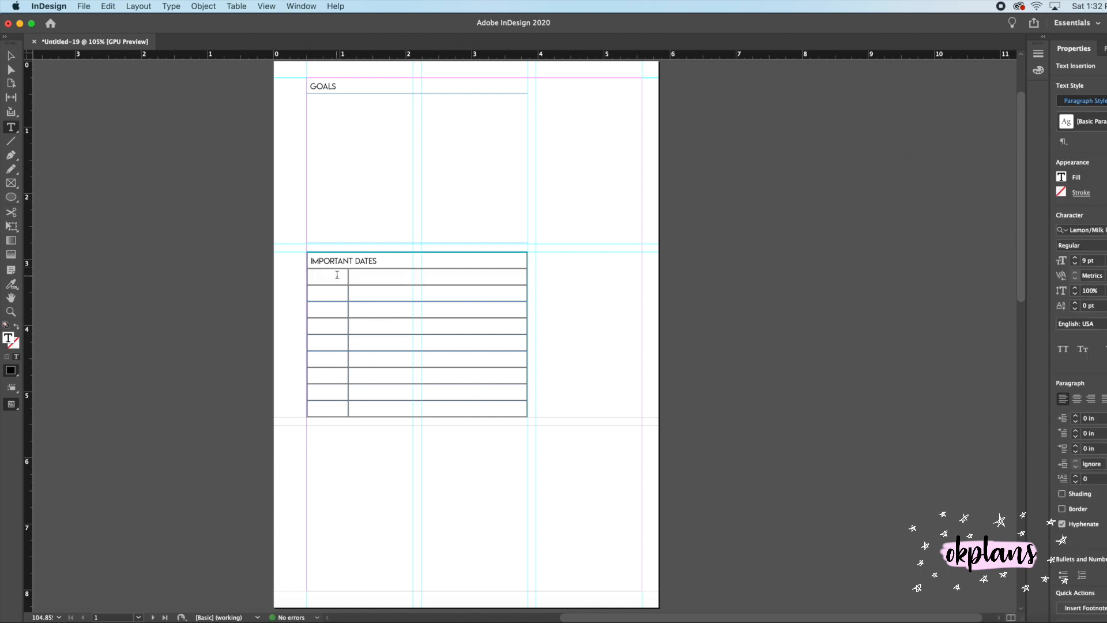
text(DATE)
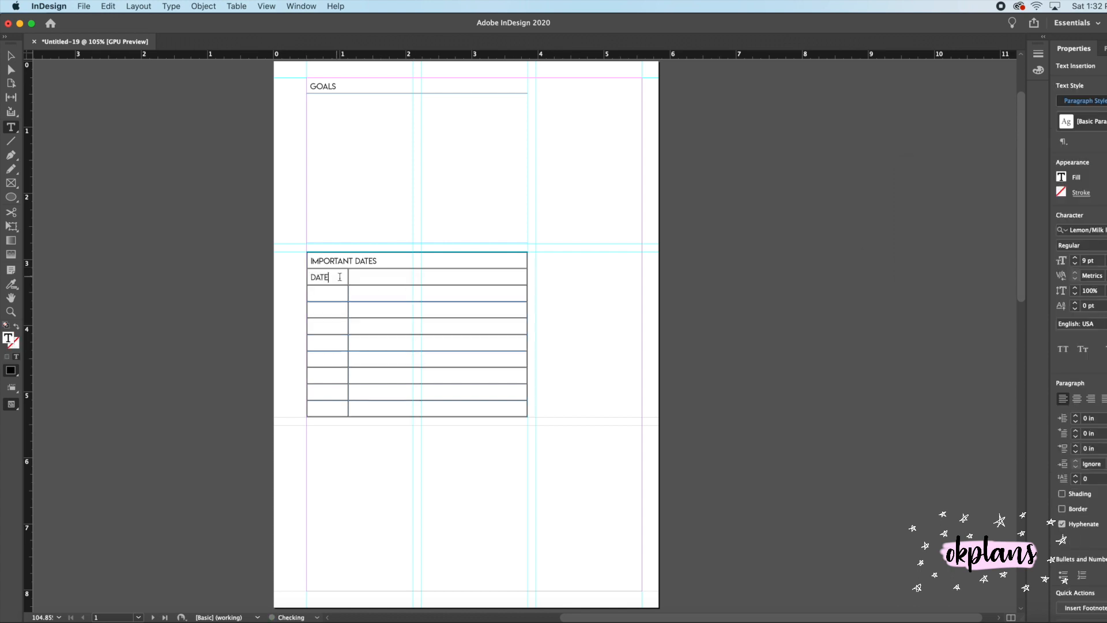
click(371, 276)
text(DESCRIPTION)
Set the text size of the IMPORTANT DATES title row and the column heading row to 7 pt.
drag(334, 280, 310, 278)
click(315, 278)
drag(370, 258, 439, 278)
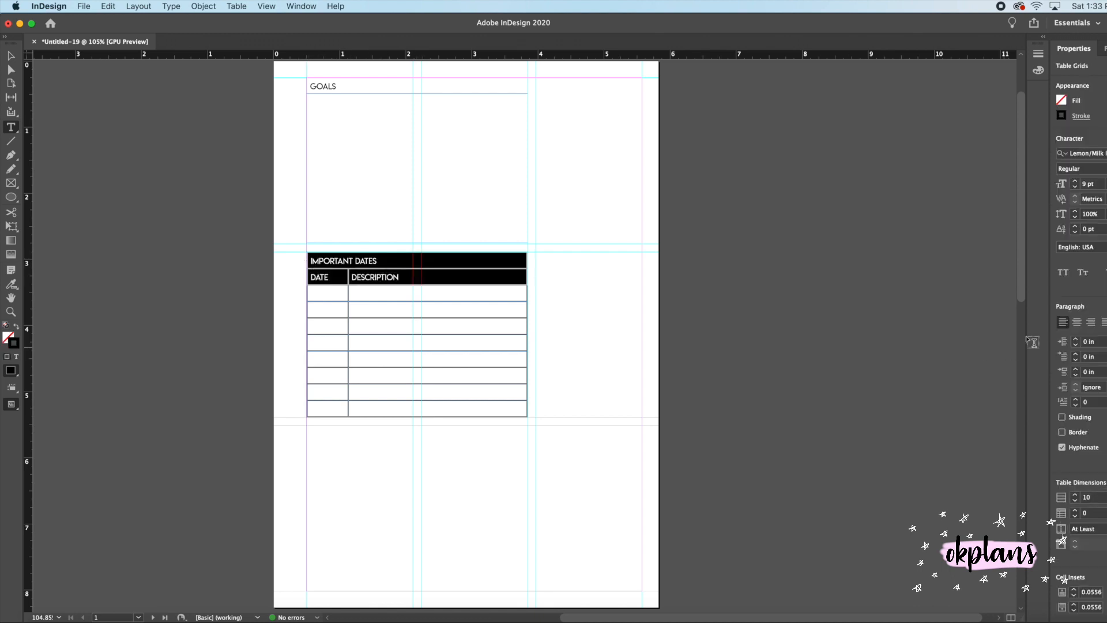
click(1076, 188)
click(1076, 187)
Set the text size of the GOALS title cell to 7 pt.
drag(330, 82, 322, 92)
scroll(693, 144, right, 1)
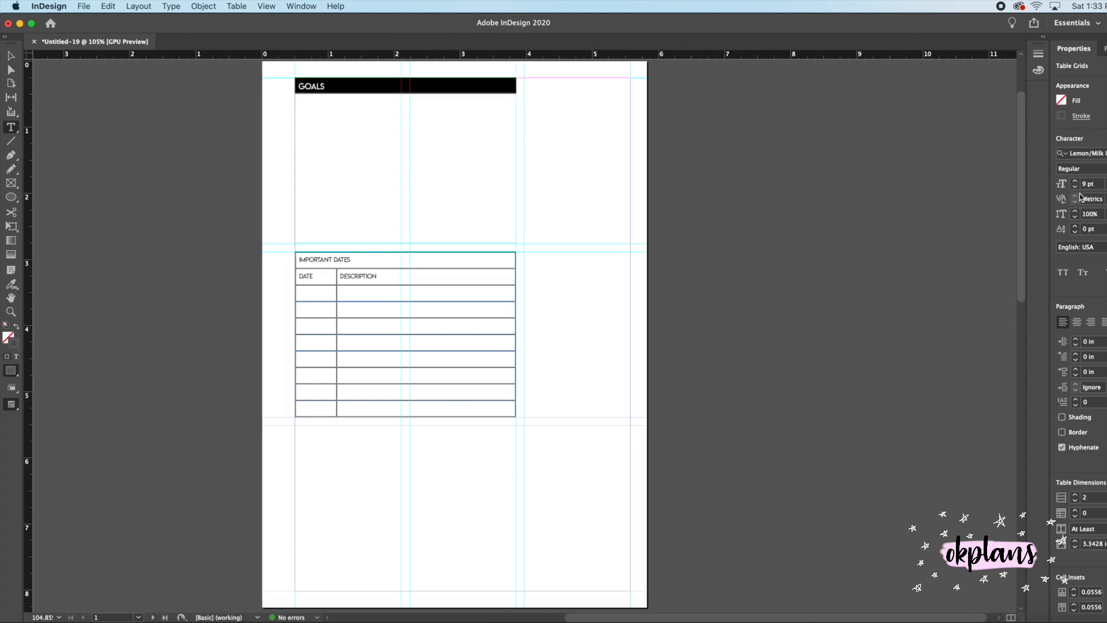
click(1076, 181)
click(1076, 188)
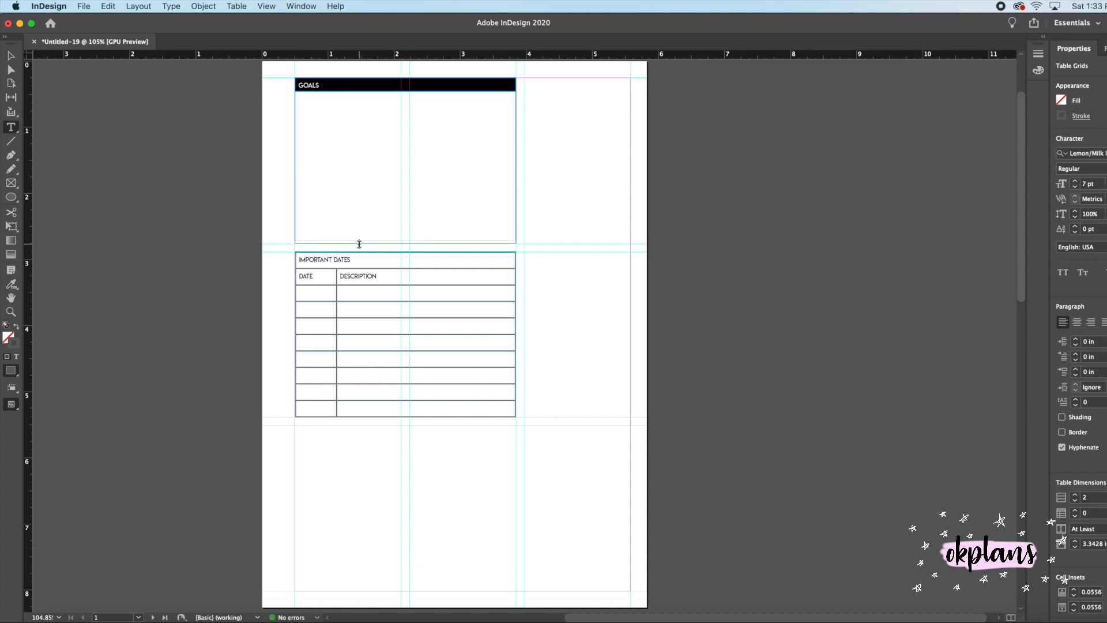
click(350, 209)
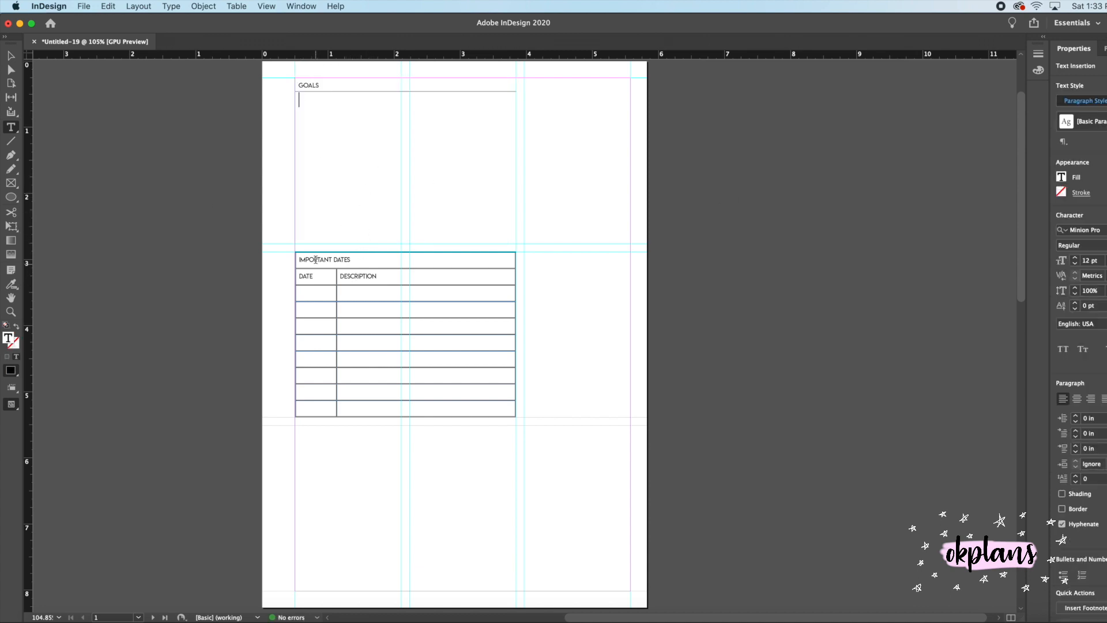
Center the DATE heading horizontally in its cell.
click(317, 281)
drag(299, 276, 332, 279)
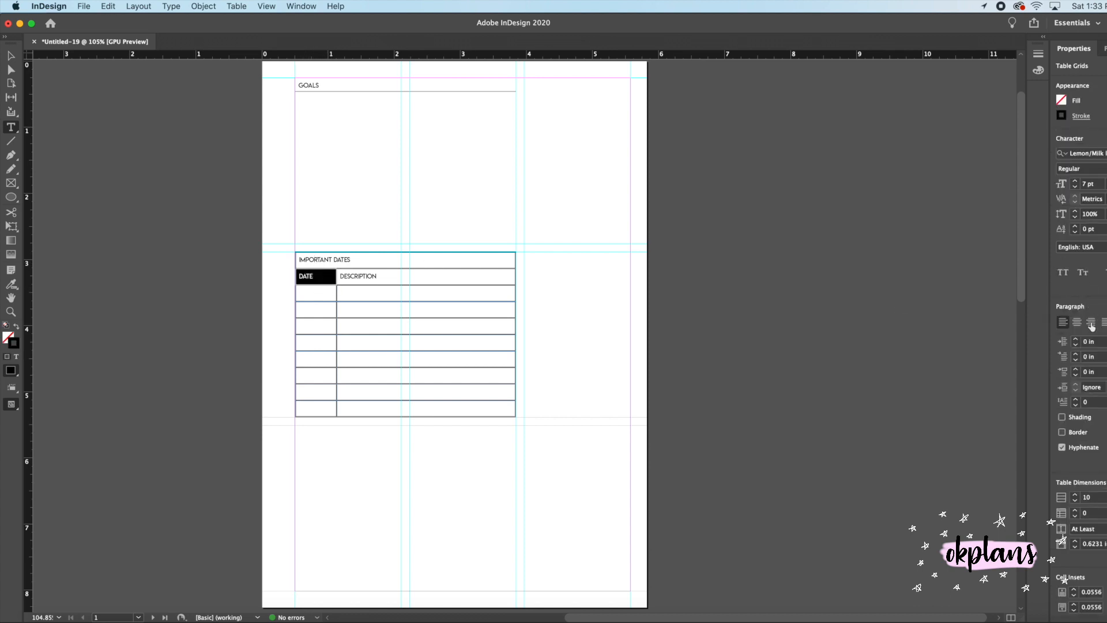
click(1077, 322)
right_click(304, 284)
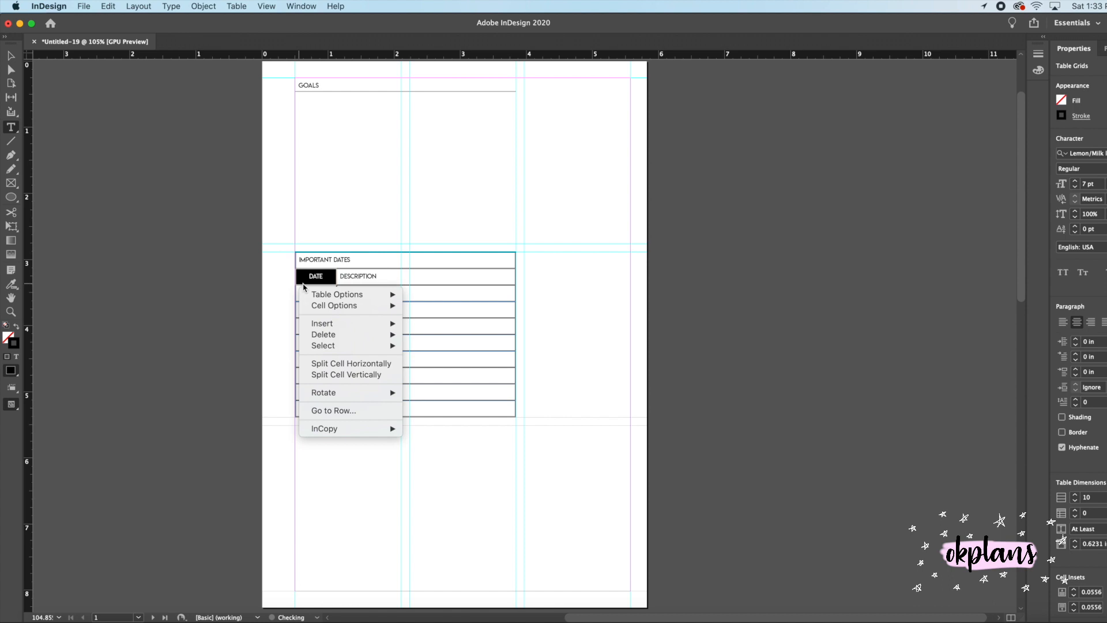
click(378, 279)
drag(407, 278, 310, 279)
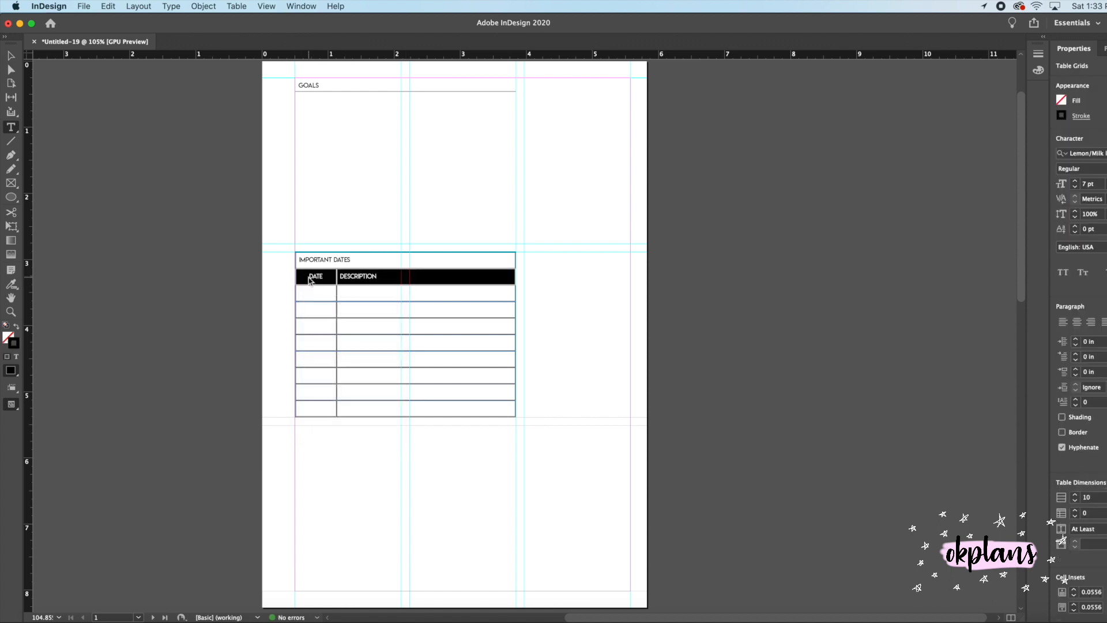
right_click(310, 280)
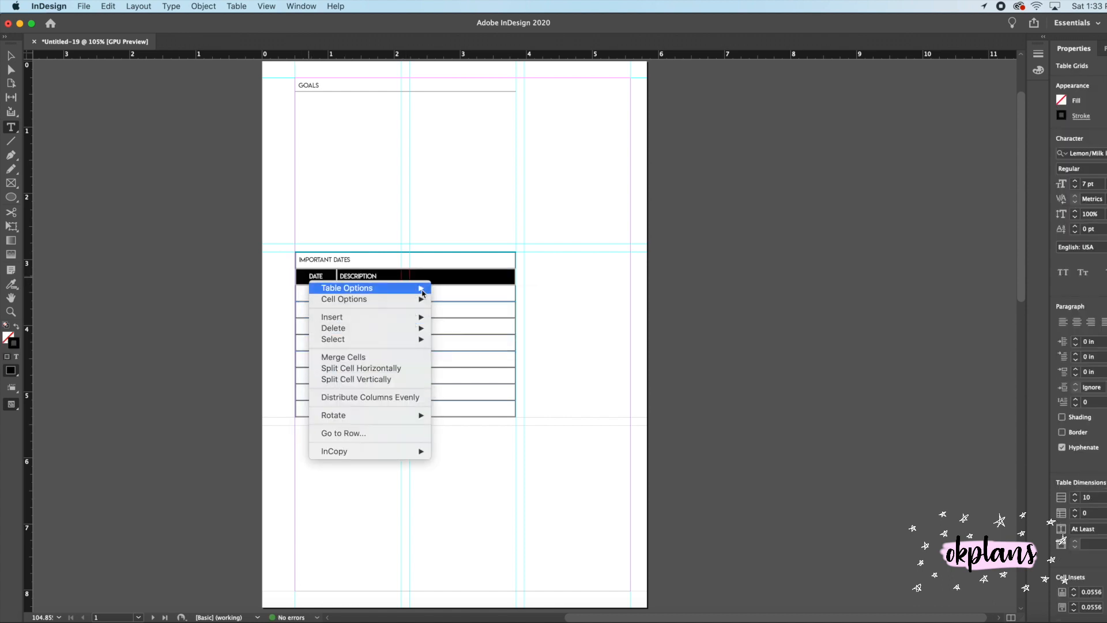
click(345, 269)
Vertically center the text in the IMPORTANT DATES title cell and the DATE and DESCRIPTION heading cells.
click(300, 259)
drag(300, 260, 394, 276)
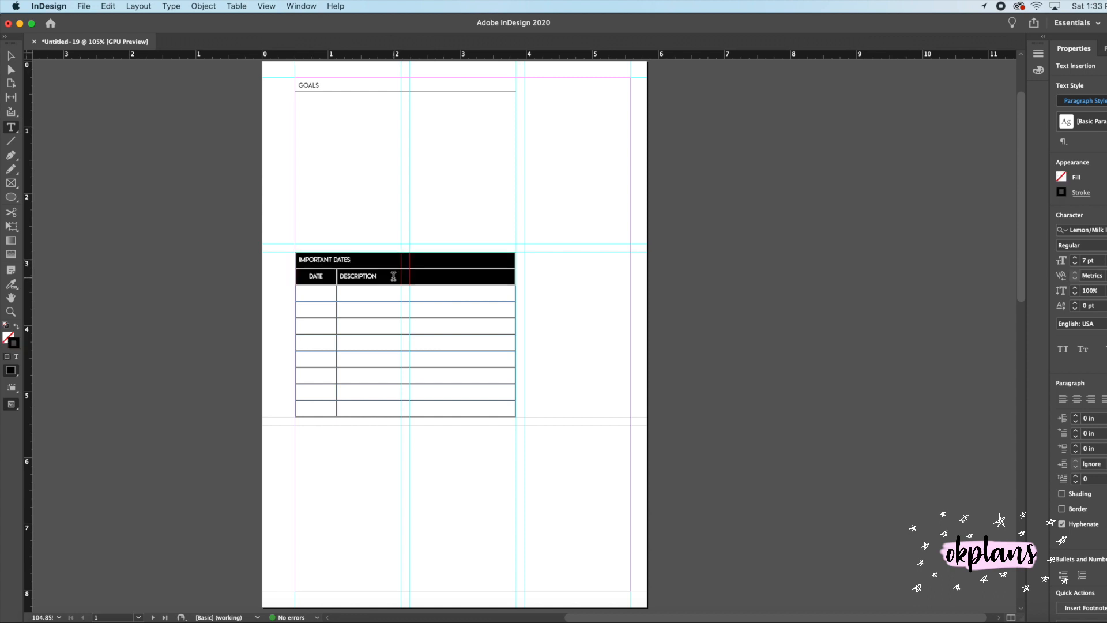
right_click(379, 278)
mouse_move(475, 297)
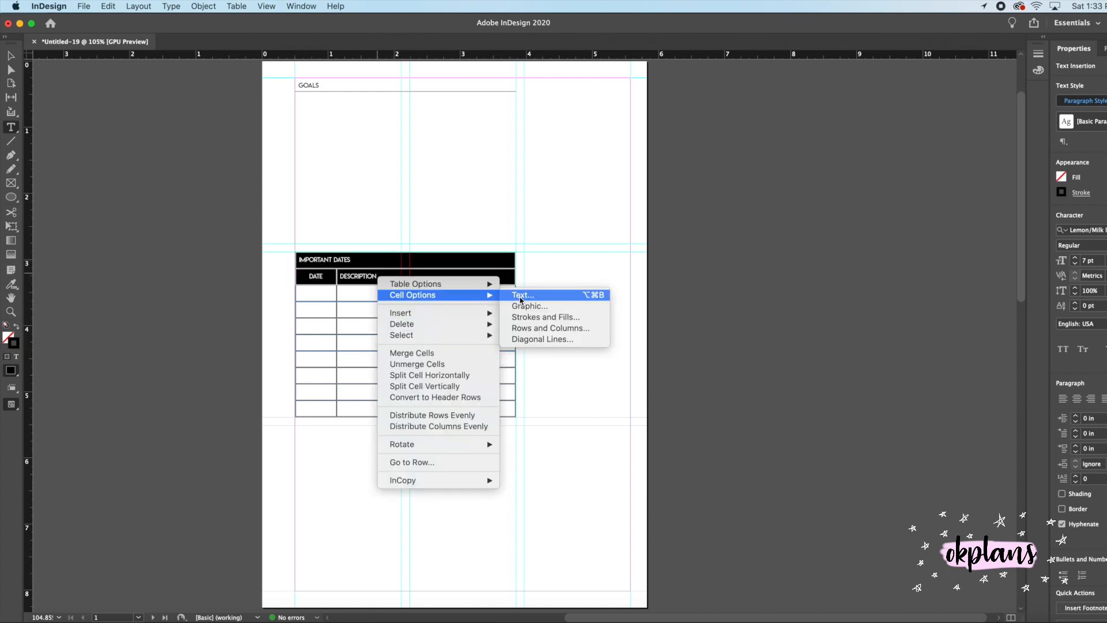
click(520, 295)
click(540, 321)
click(532, 346)
click(712, 456)
click(330, 314)
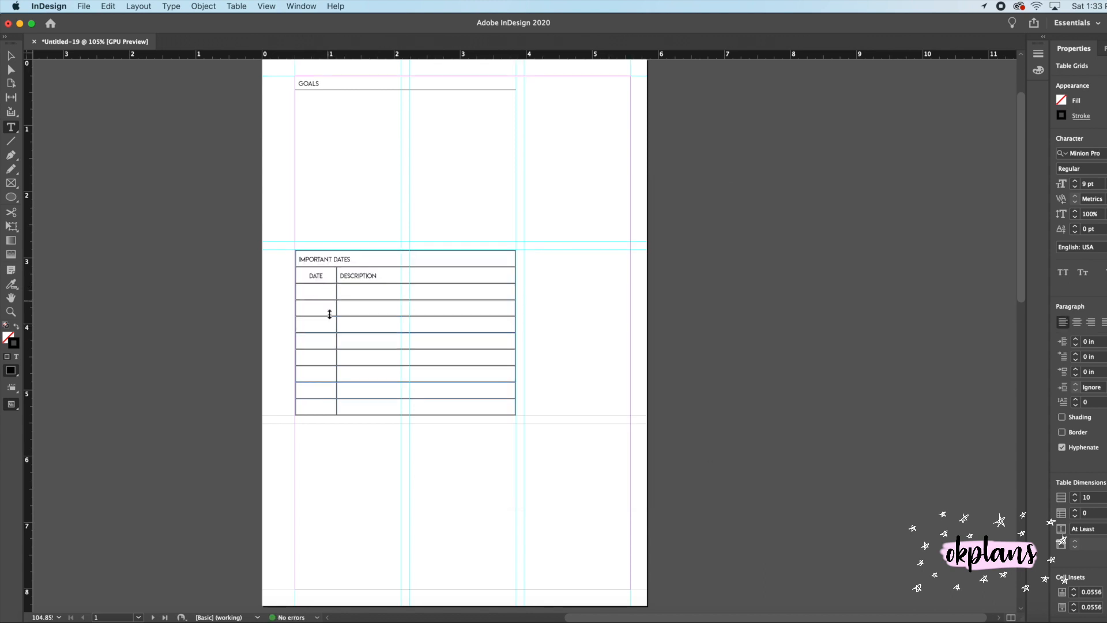
Indent the DESCRIPTION heading slightly with leading spaces and switch the screen mode to Preview.
click(301, 290)
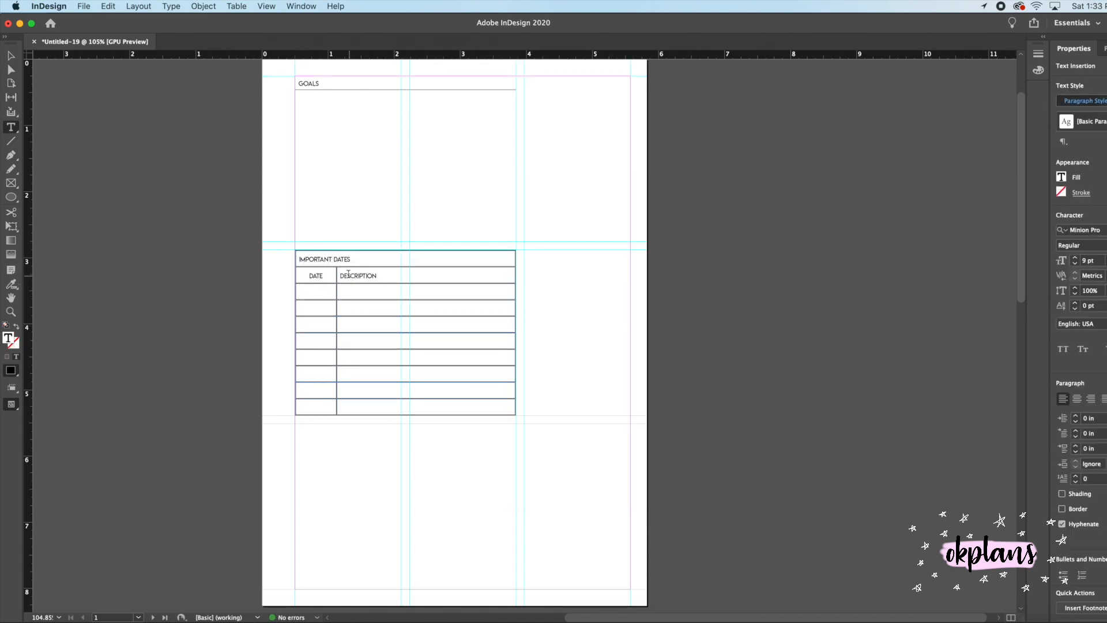
click(342, 275)
click(353, 291)
drag(10, 405, 34, 434)
click(151, 322)
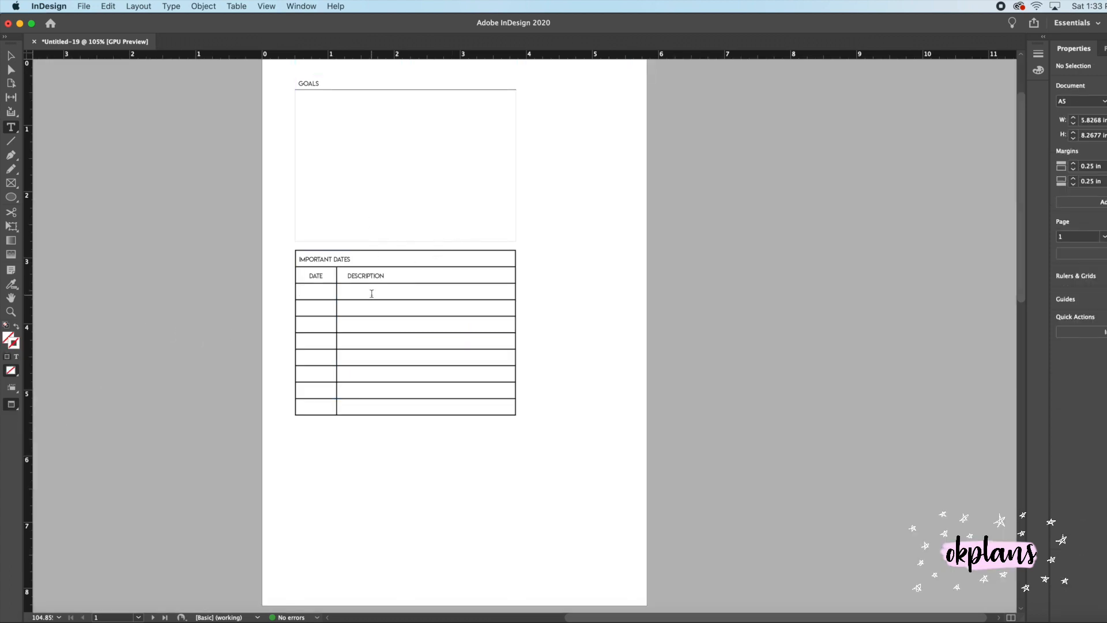
Remove the upper and side borders of the IMPORTANT DATES title row by setting their stroke weight to 0 pt.
scroll(372, 159, up, 1)
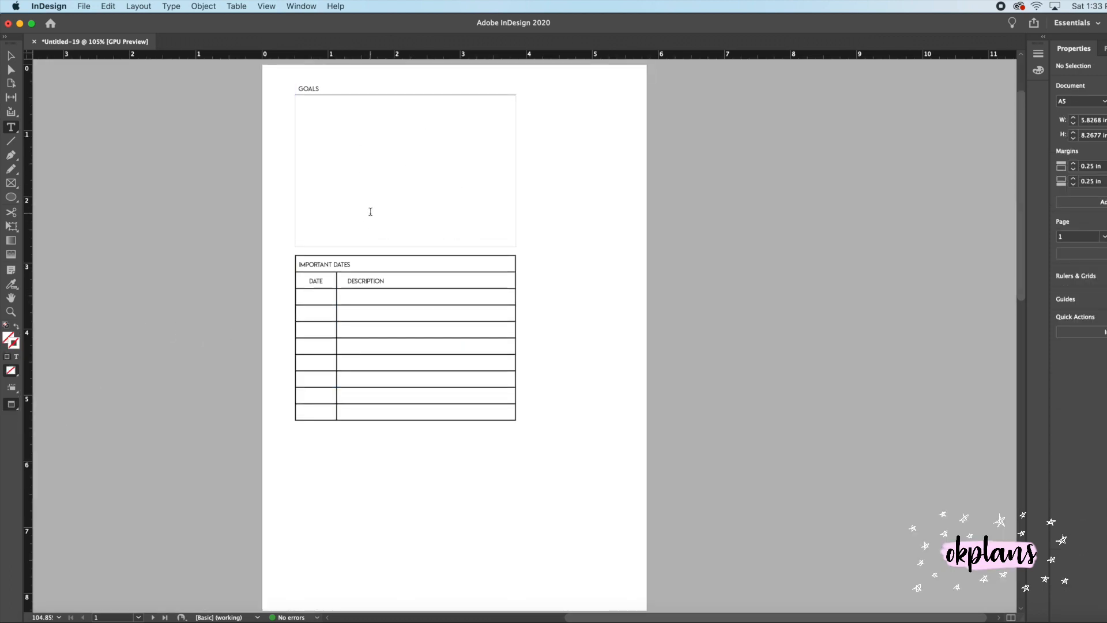
scroll(371, 212, up, 5)
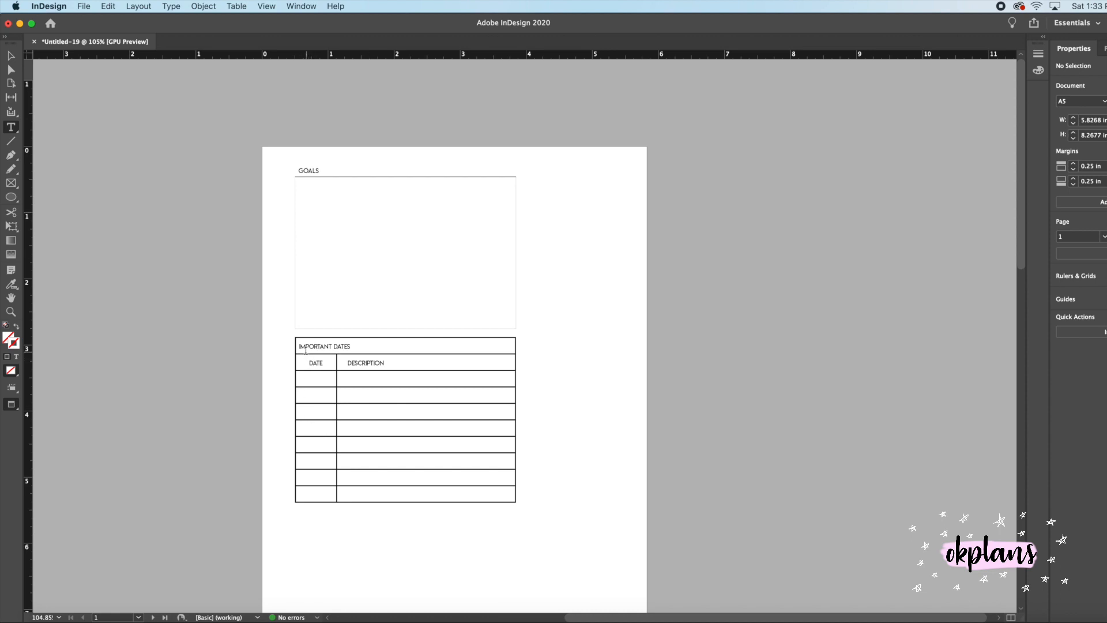
drag(300, 346, 406, 346)
scroll(739, 282, down, 1)
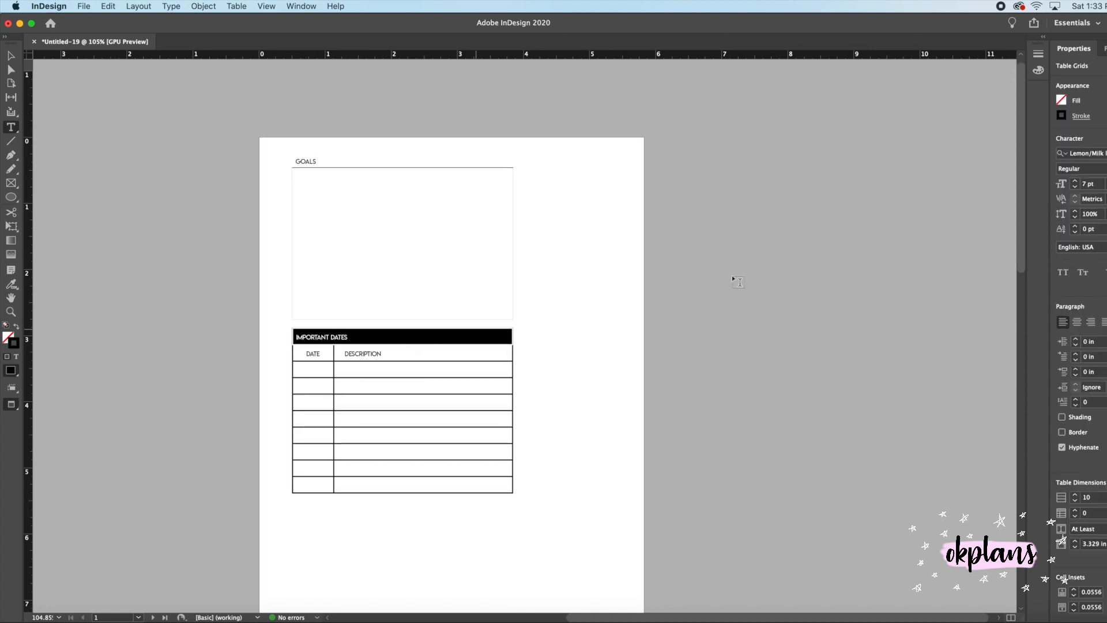
click(1082, 117)
click(992, 211)
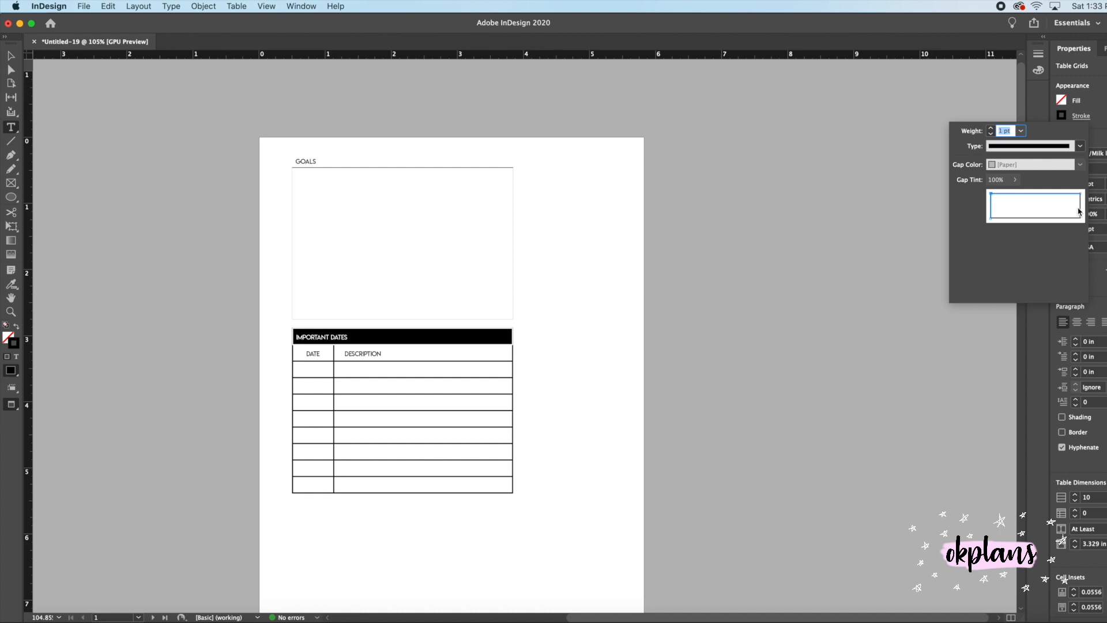
text(0)
key(Return)
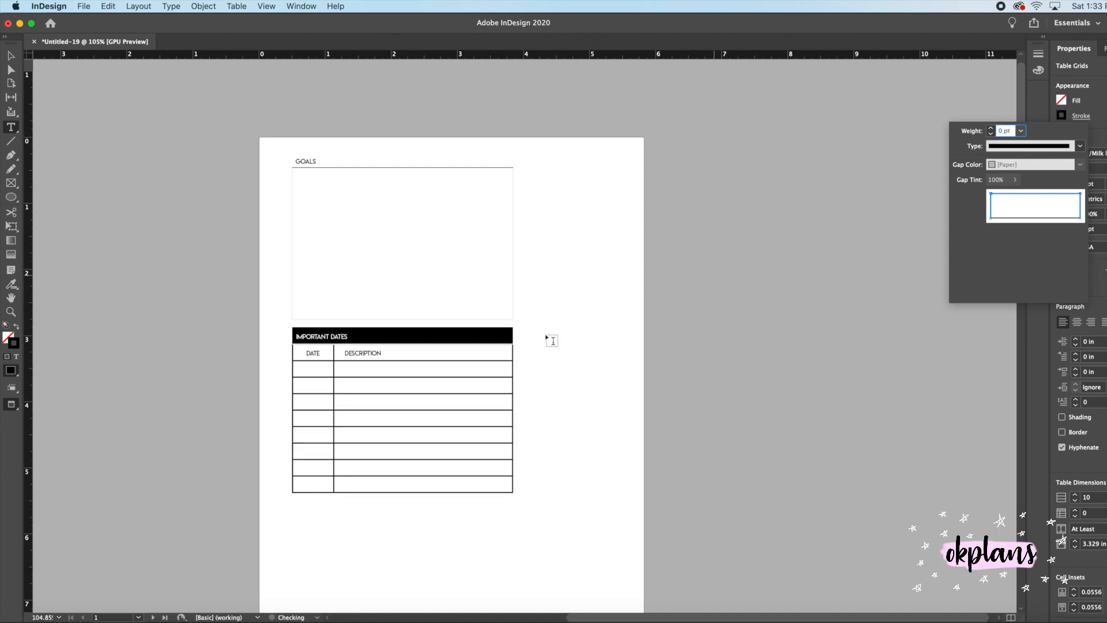
click(323, 371)
click(367, 463)
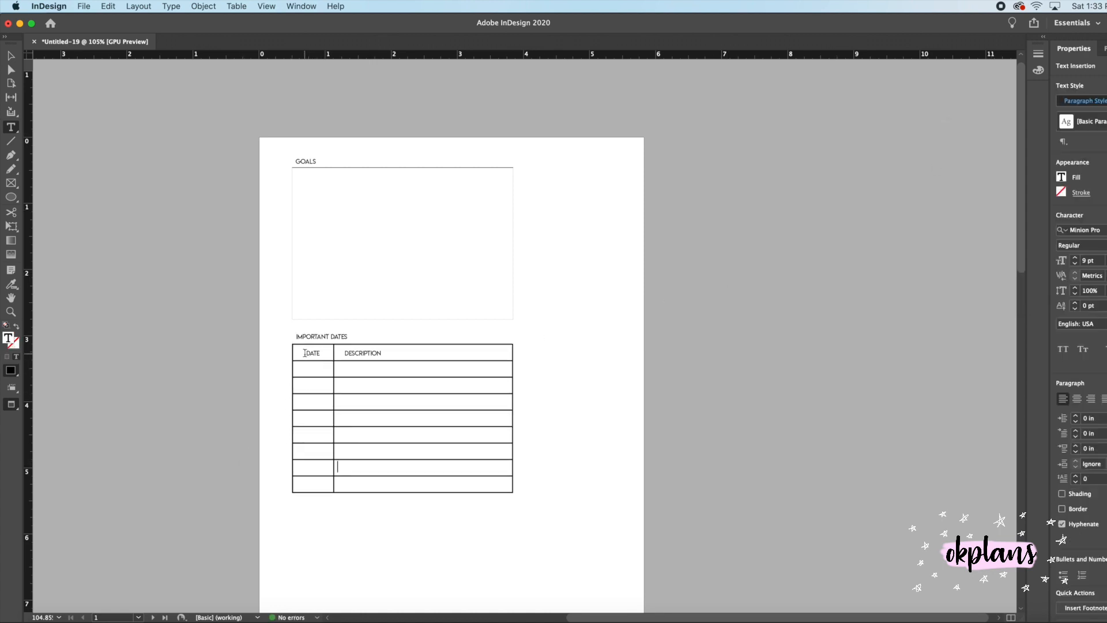
Remove the outer side borders from the heading row and all empty rows with a 0 pt stroke.
scroll(305, 353, down, 1)
drag(301, 339, 474, 473)
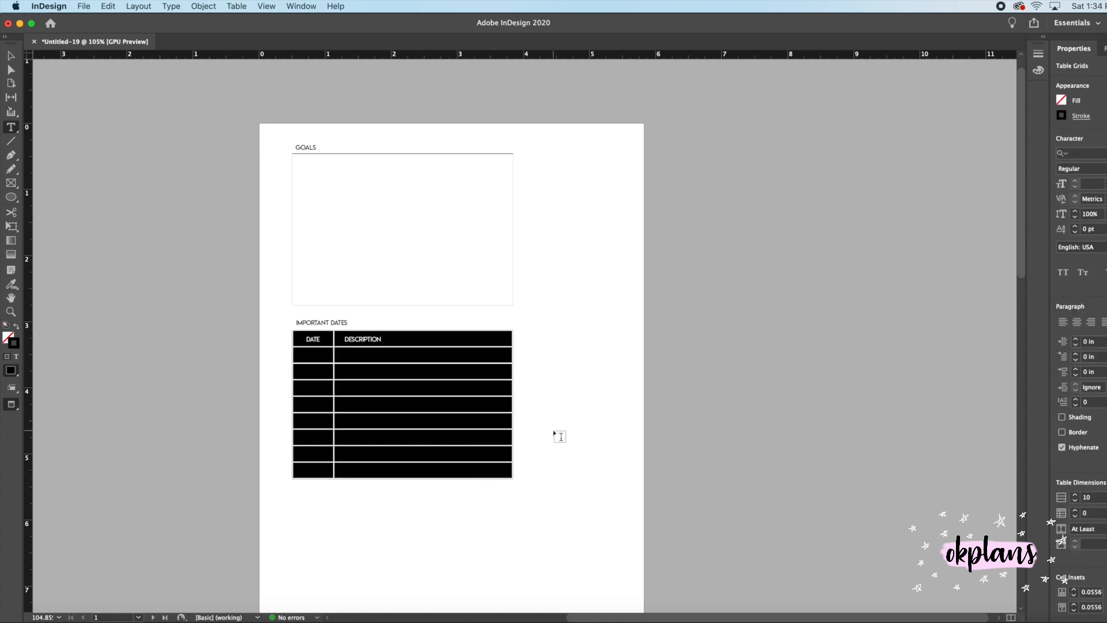
click(1088, 115)
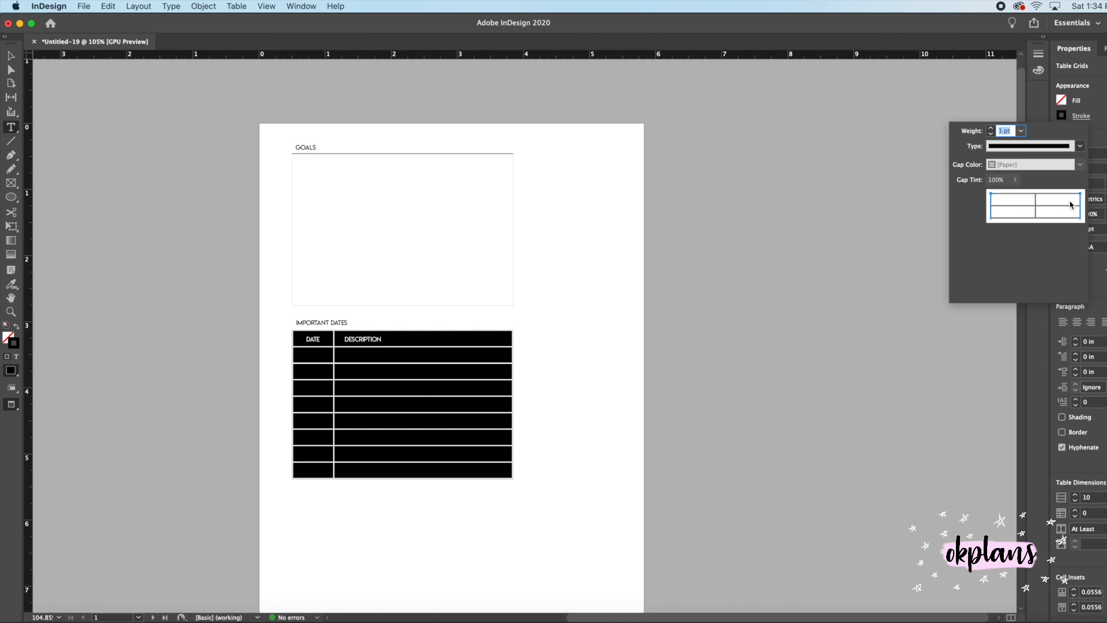
click(991, 133)
click(458, 508)
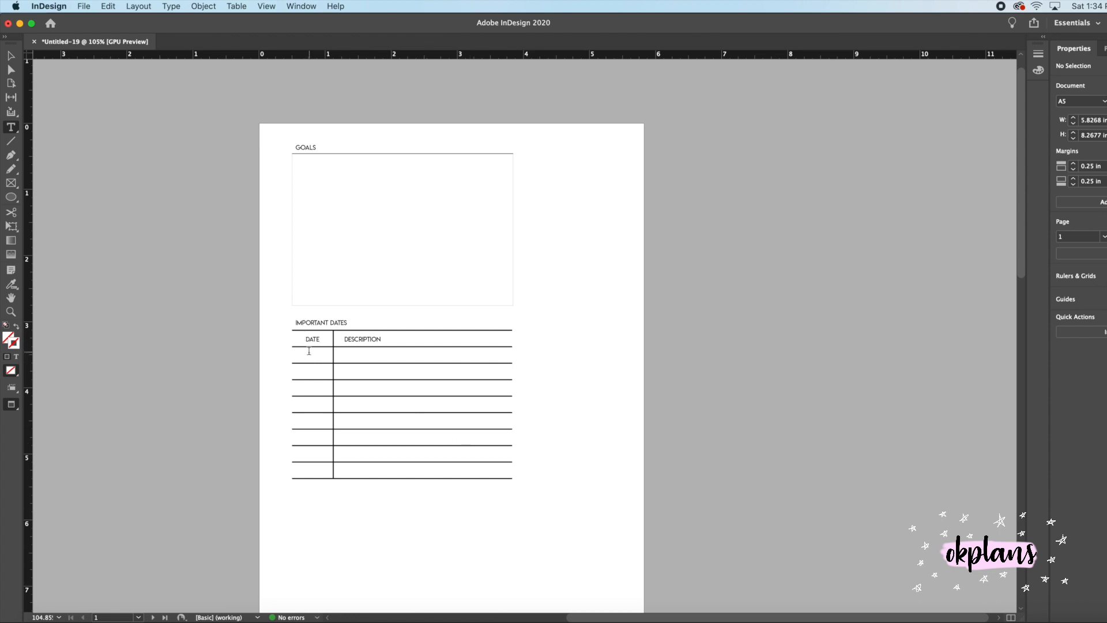
Set the horizontal lines and column divider of the heading row and empty rows to a 0.1 pt stroke.
drag(307, 354, 455, 482)
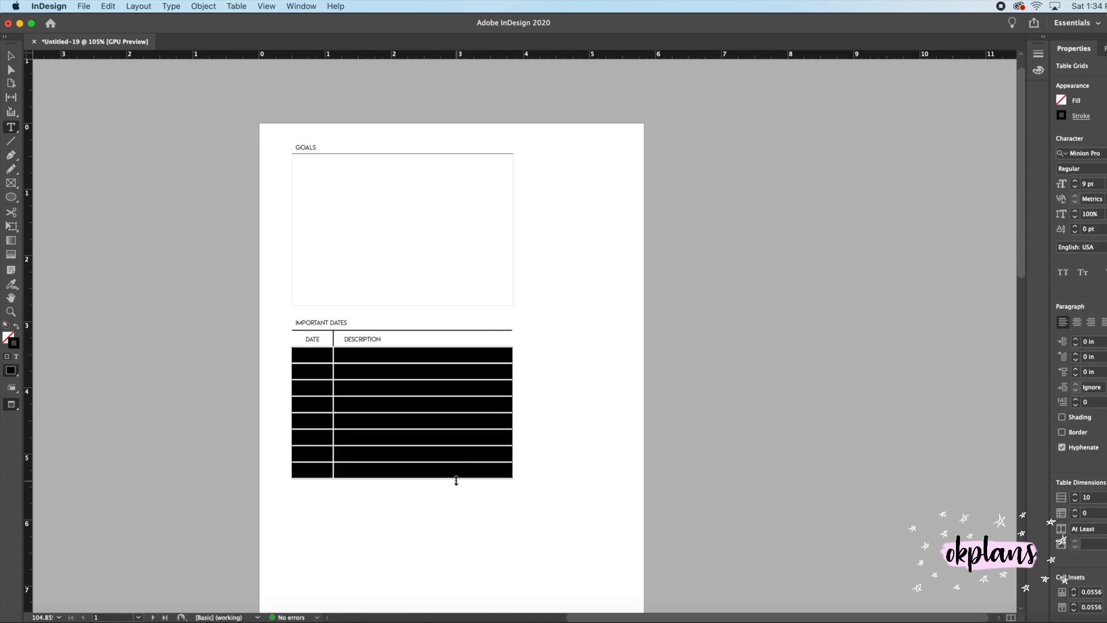
drag(307, 337, 477, 469)
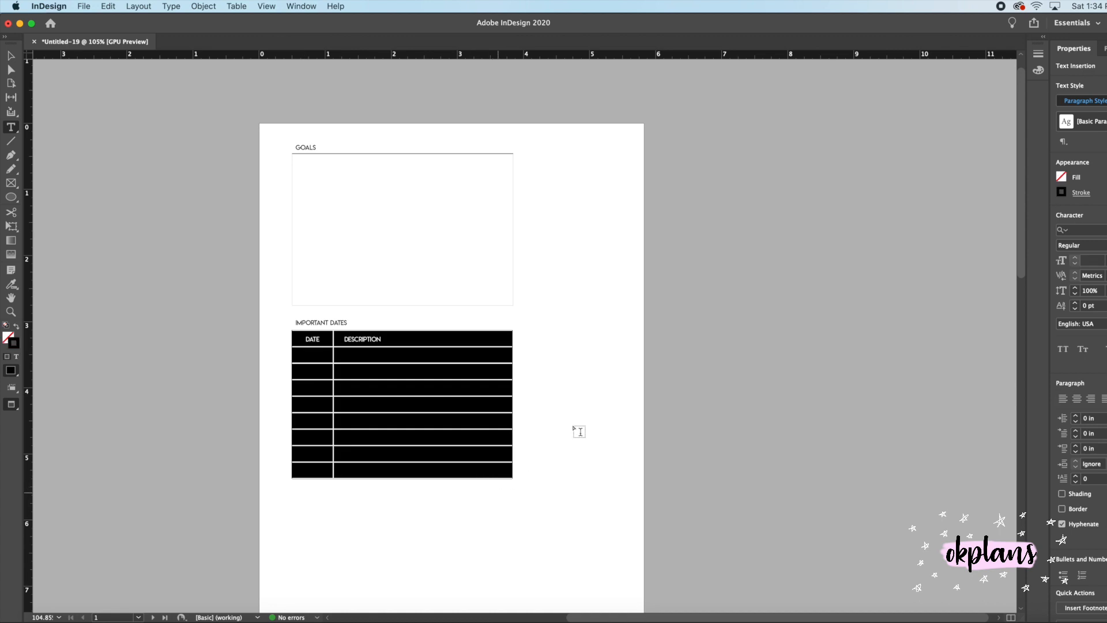
click(1077, 116)
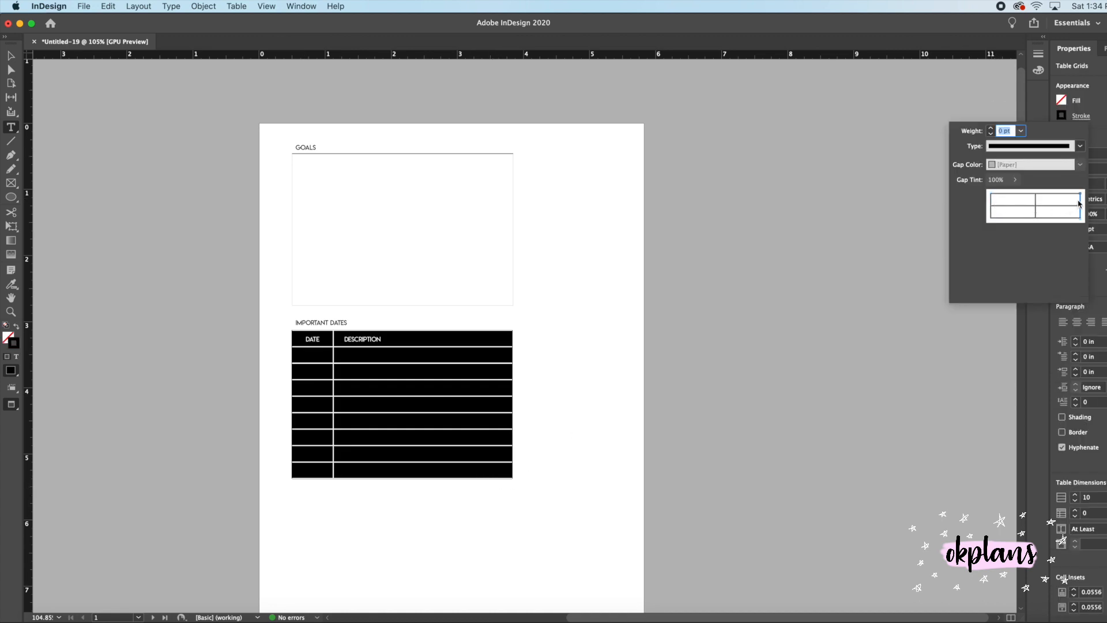
click(1037, 204)
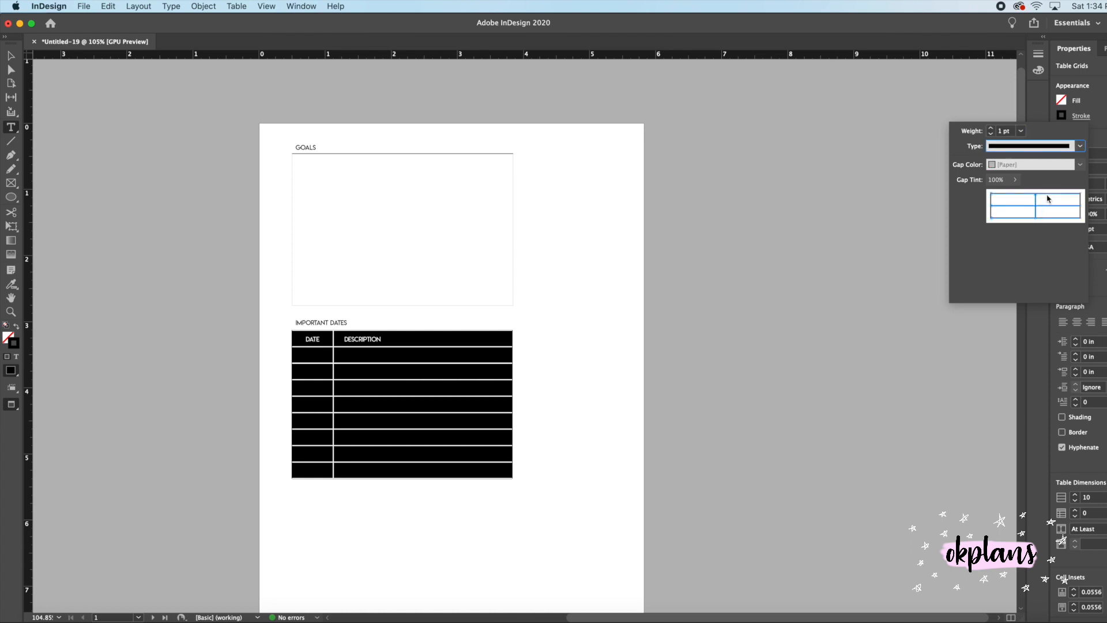
click(1001, 133)
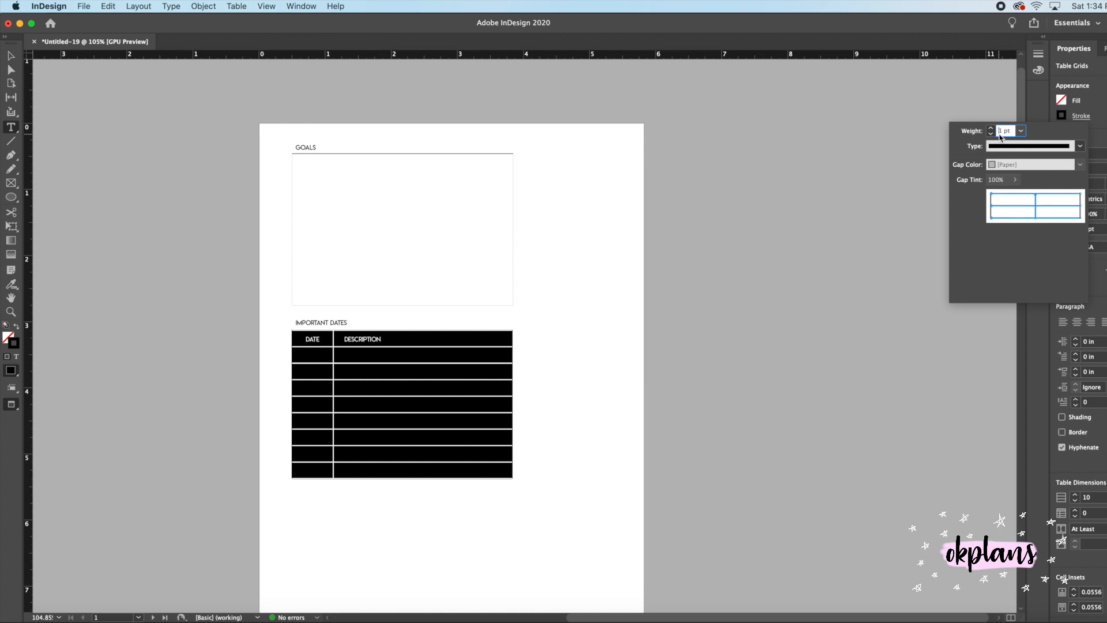
text(.)
key(Return)
scroll(729, 242, down, 5)
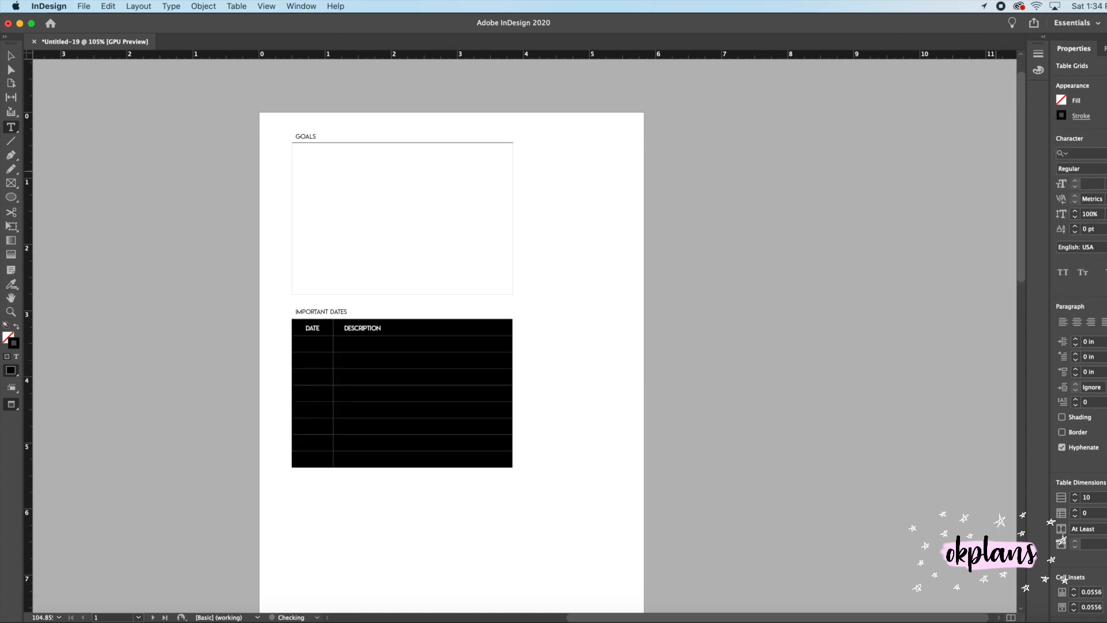
scroll(542, 185, up, 2)
scroll(545, 187, up, 3)
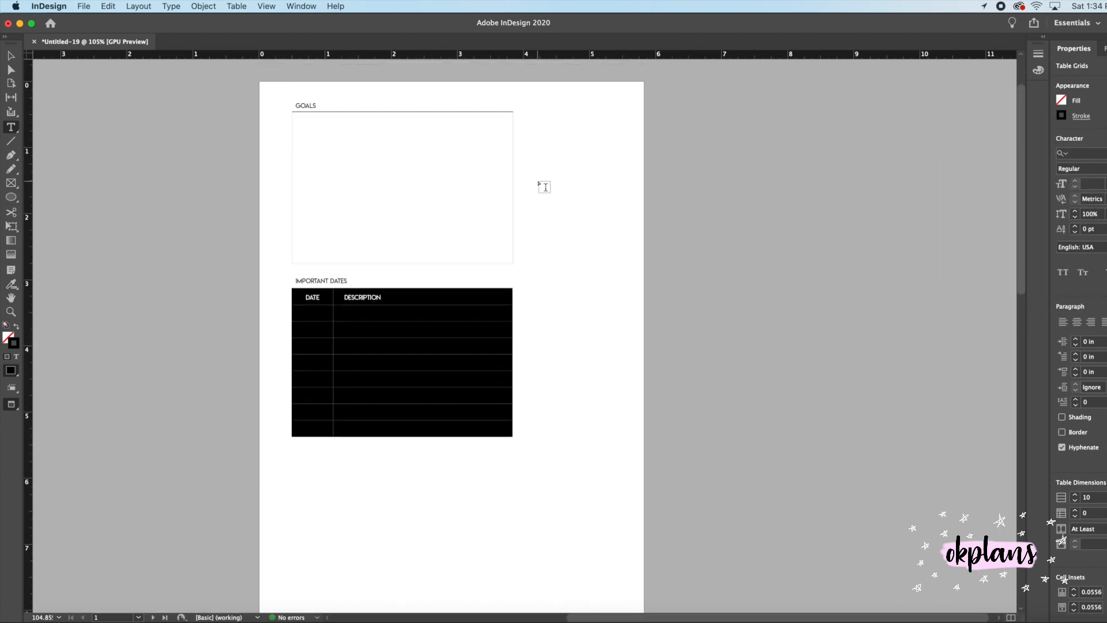
Set the stroke tint of the selected table lines to 80%.
click(1081, 116)
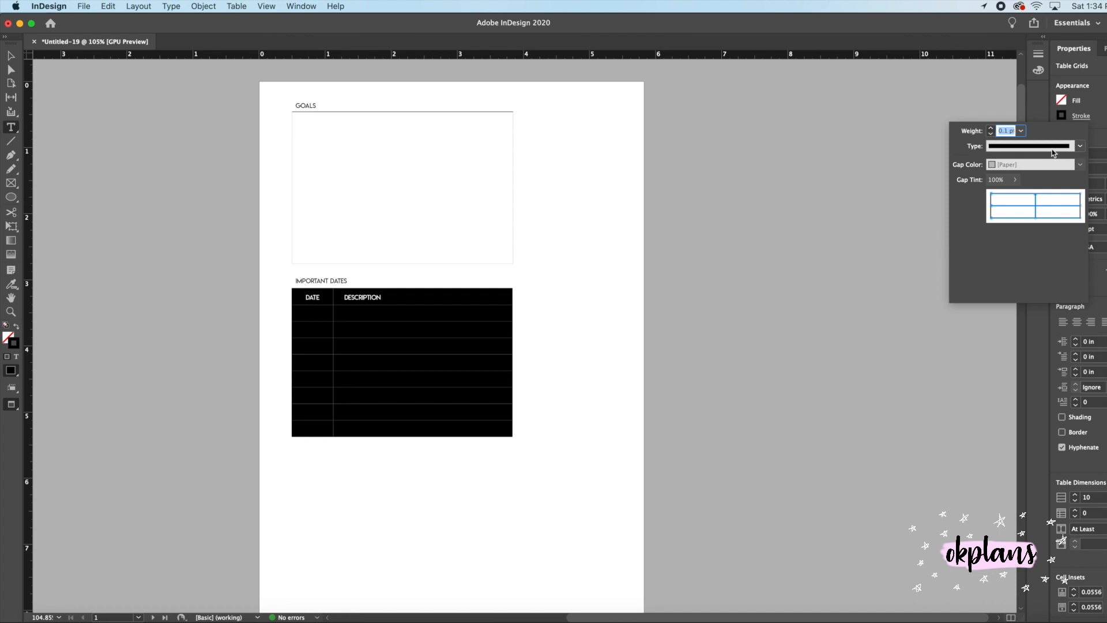
click(1063, 116)
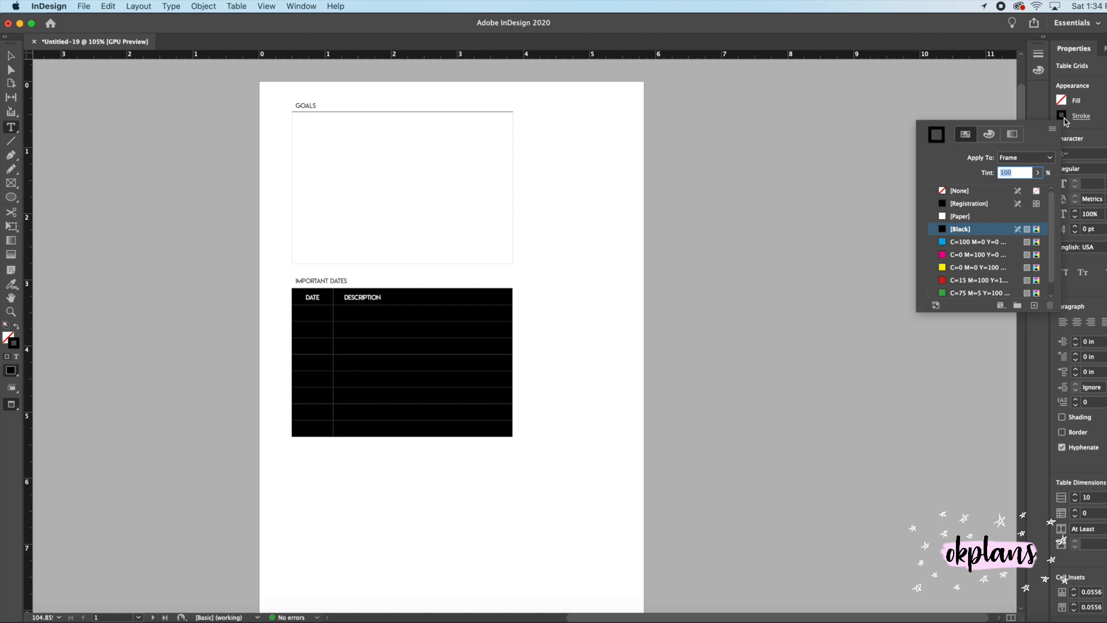
text(80)
key(Return)
right_click(385, 329)
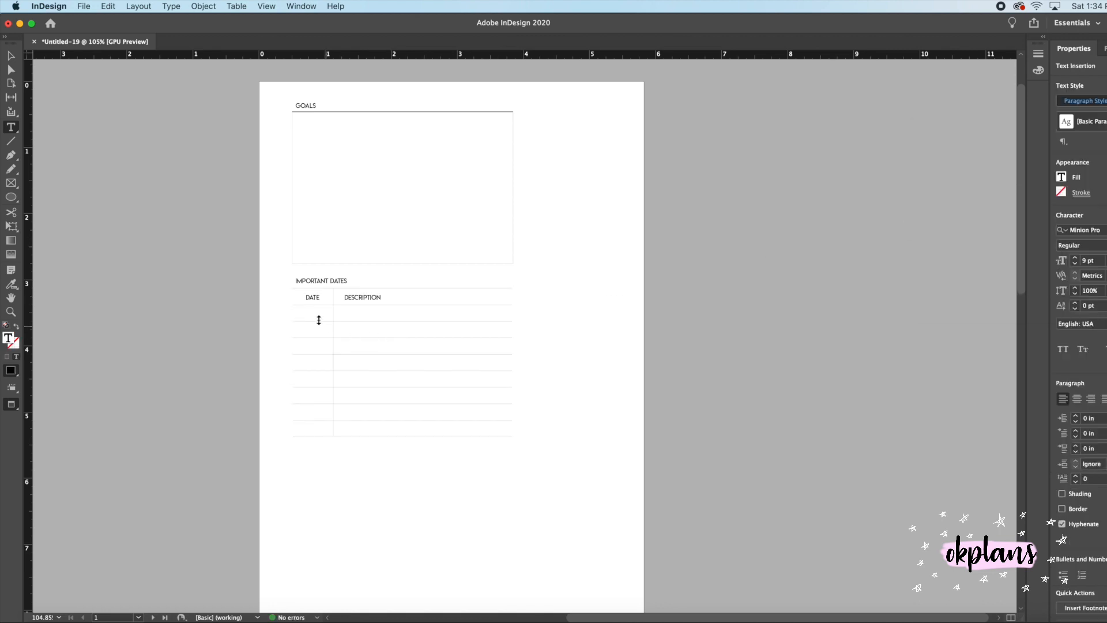
Give the DATE and DESCRIPTION heading row a heavier stroke on its horizontal borders and column divider, leaving the outer sides open.
drag(307, 297, 374, 301)
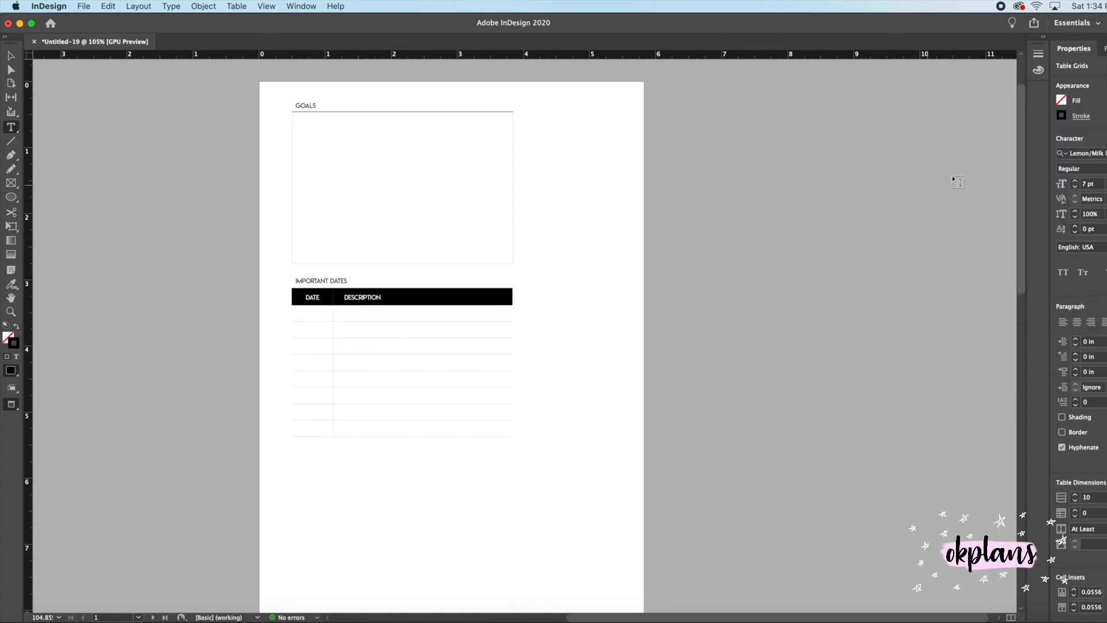
click(1077, 115)
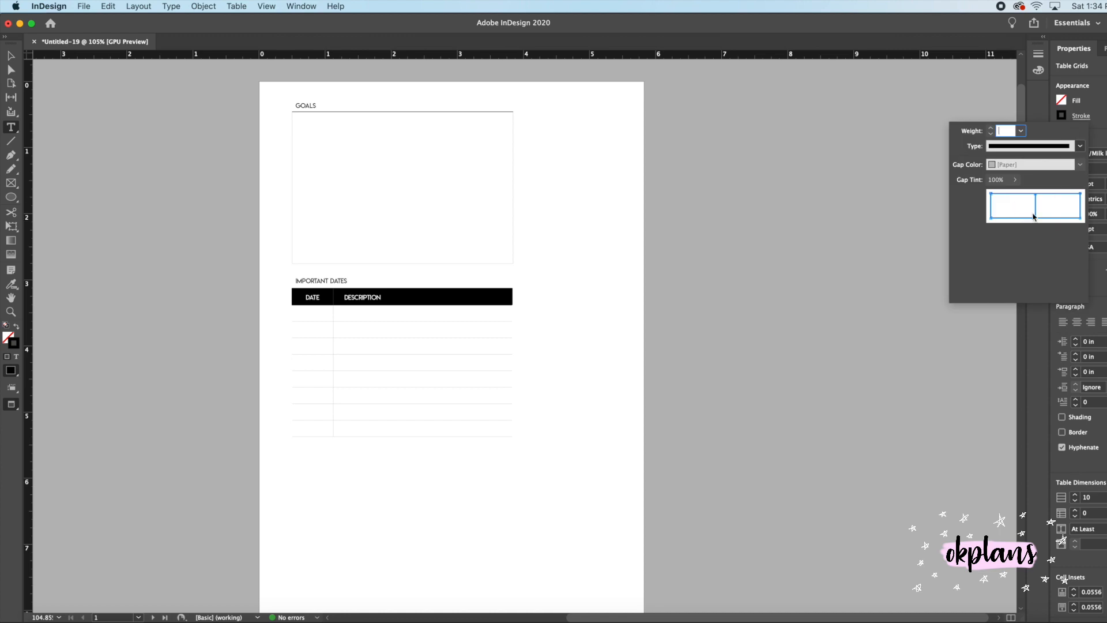
click(1075, 211)
key(Return)
click(391, 373)
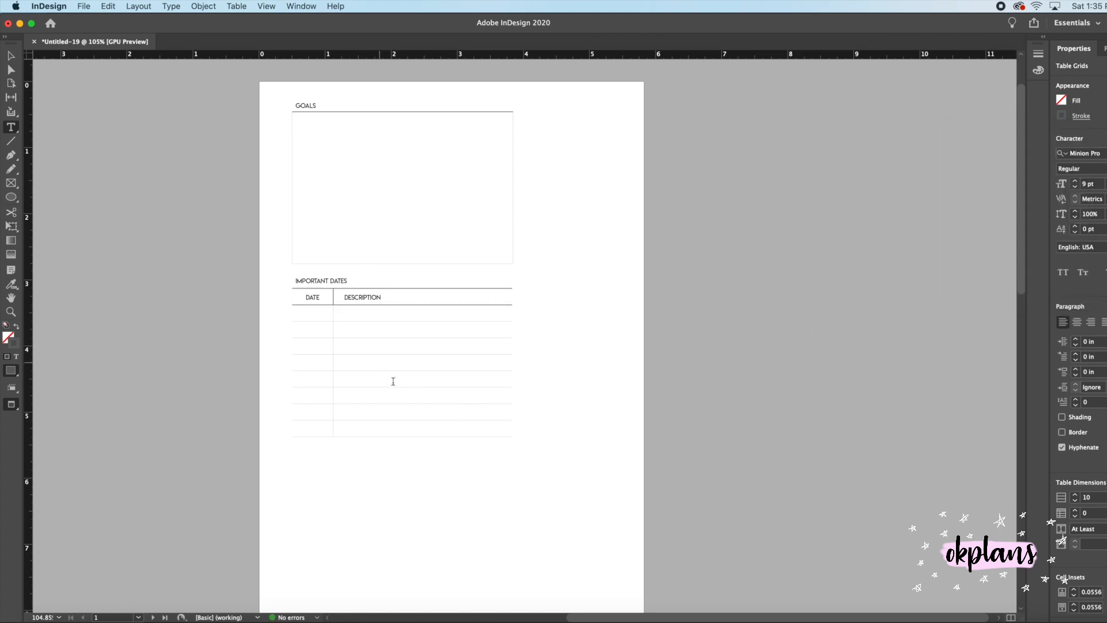
Apply a heavier stroke to only the right border of the empty DATE cells, and return to Normal screen mode.
drag(316, 313, 331, 421)
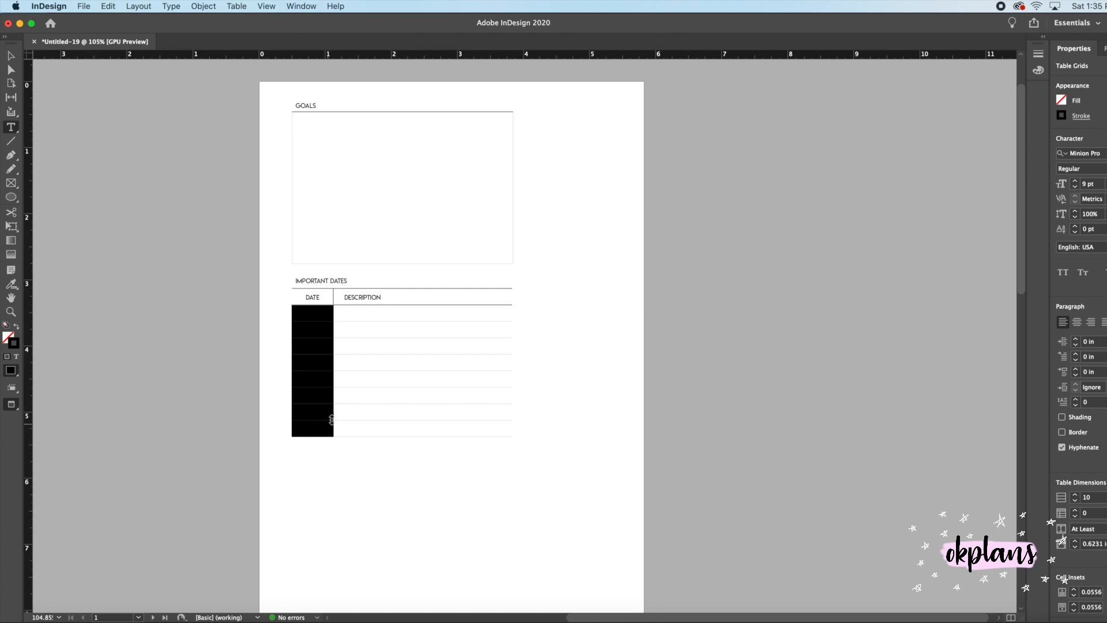
click(1074, 118)
click(1007, 194)
click(1007, 206)
click(1007, 218)
click(990, 209)
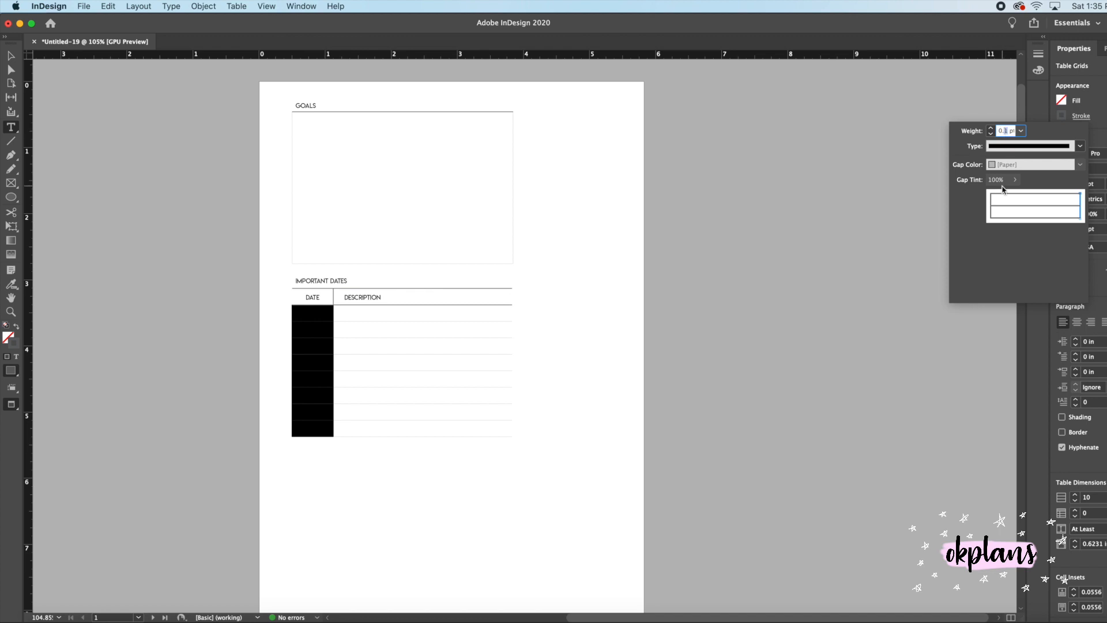
key(Return)
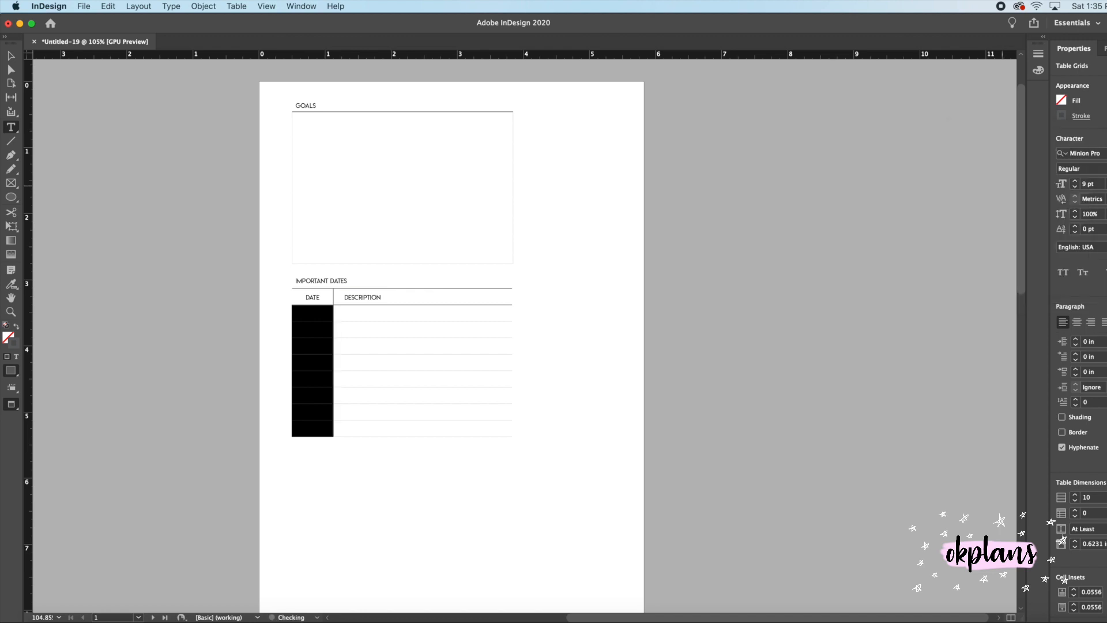
click(467, 405)
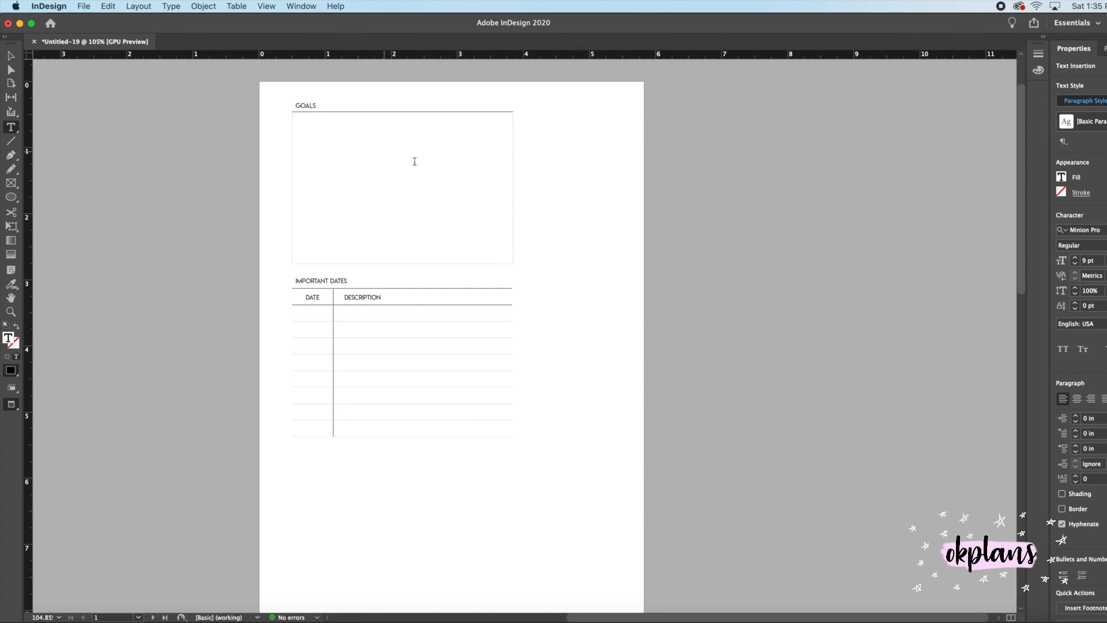
click(11, 405)
click(94, 421)
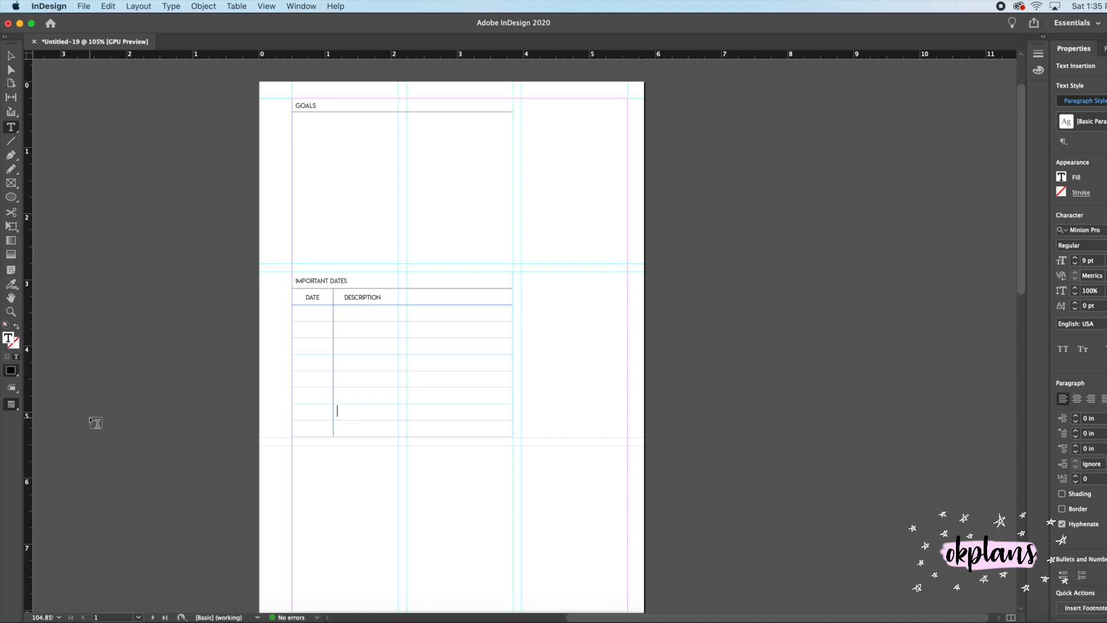
Duplicate the IMPORTANT DATES table frame and place the copy in the empty bottom row of the guide grid.
scroll(398, 488, down, 3)
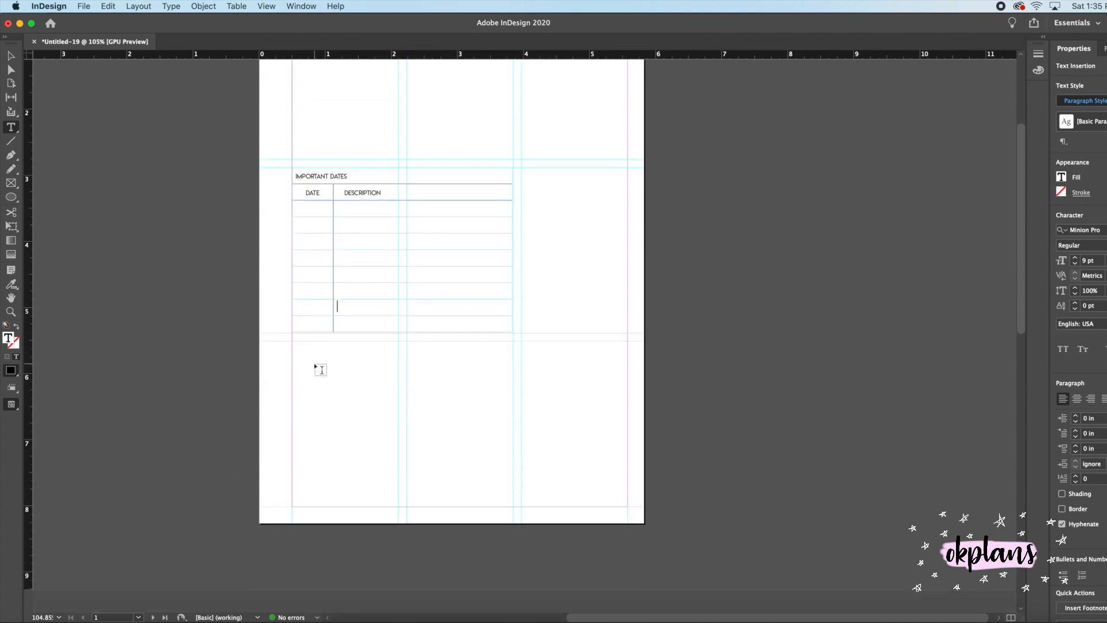
click(322, 370)
click(11, 56)
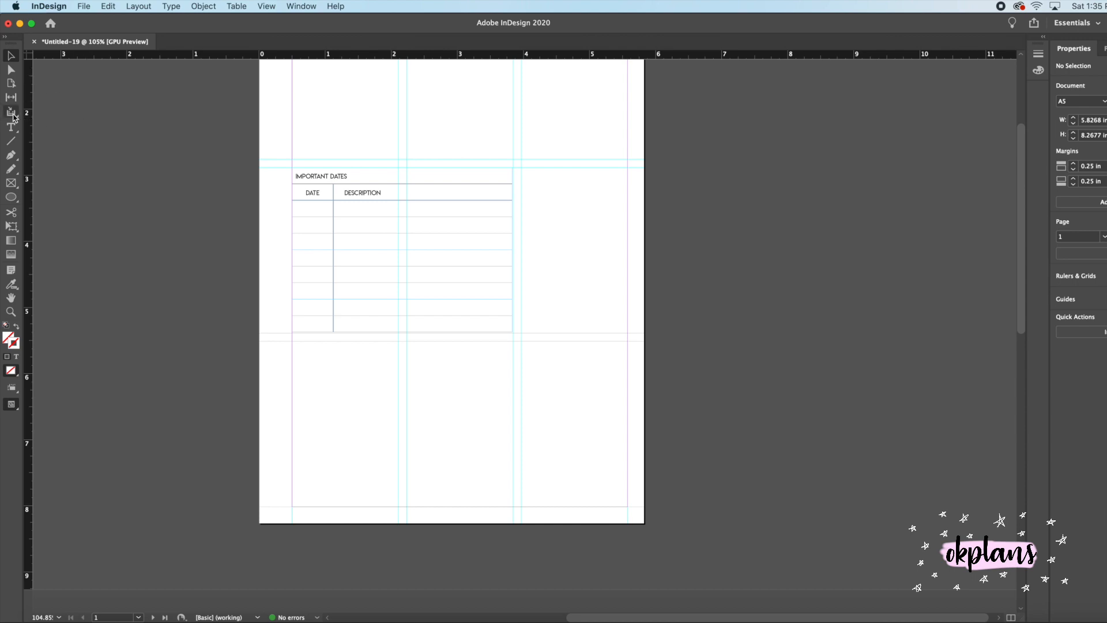
click(387, 211)
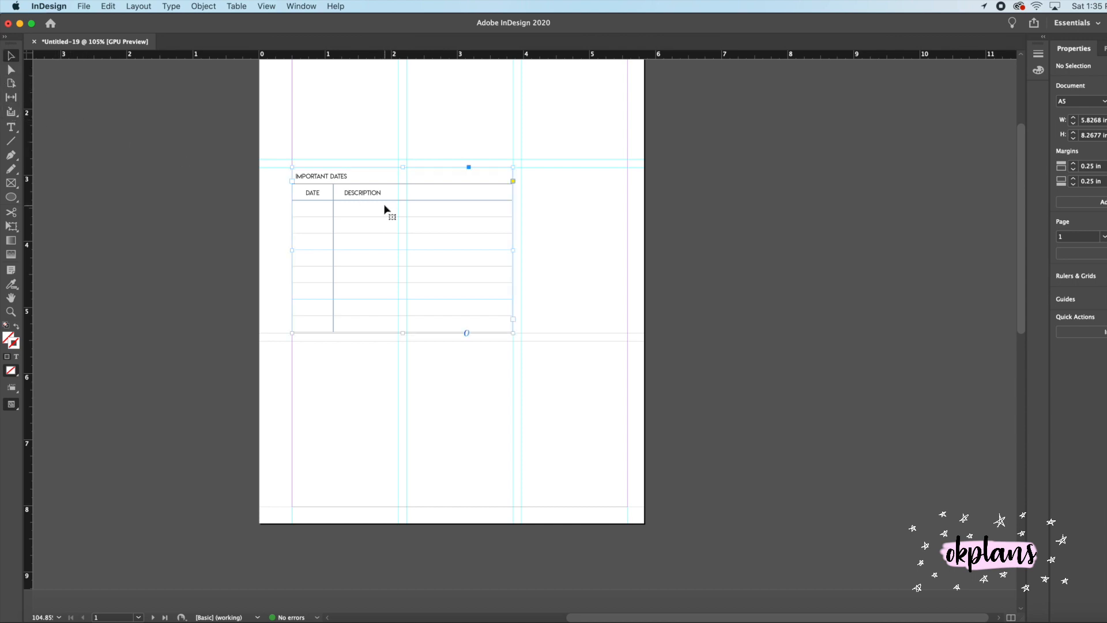
click(138, 6)
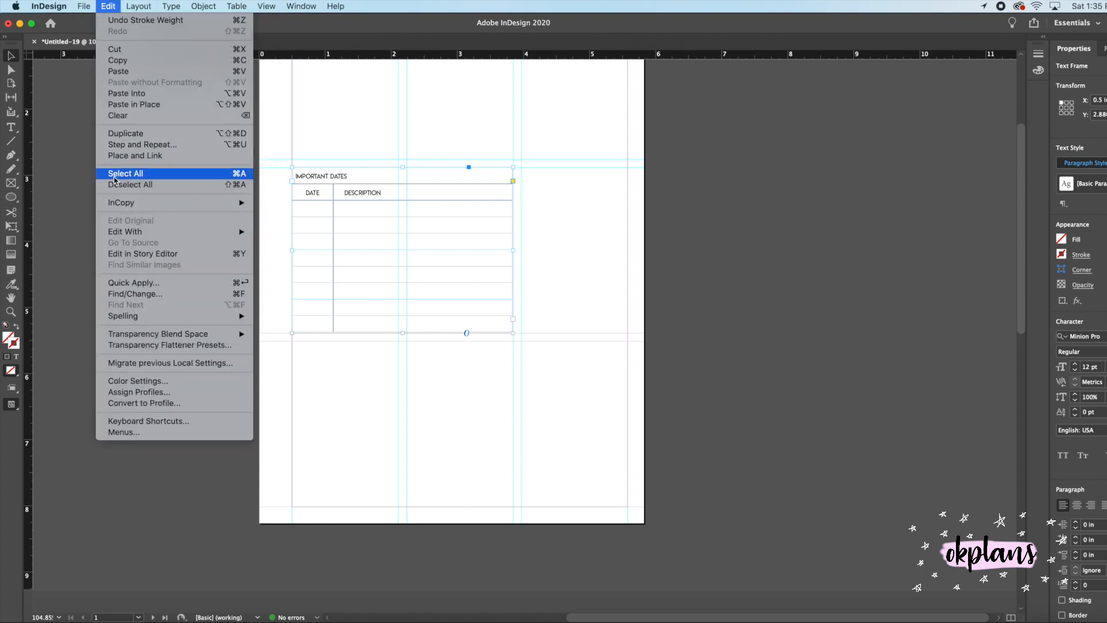
click(138, 134)
drag(457, 258, 430, 423)
double_click(457, 420)
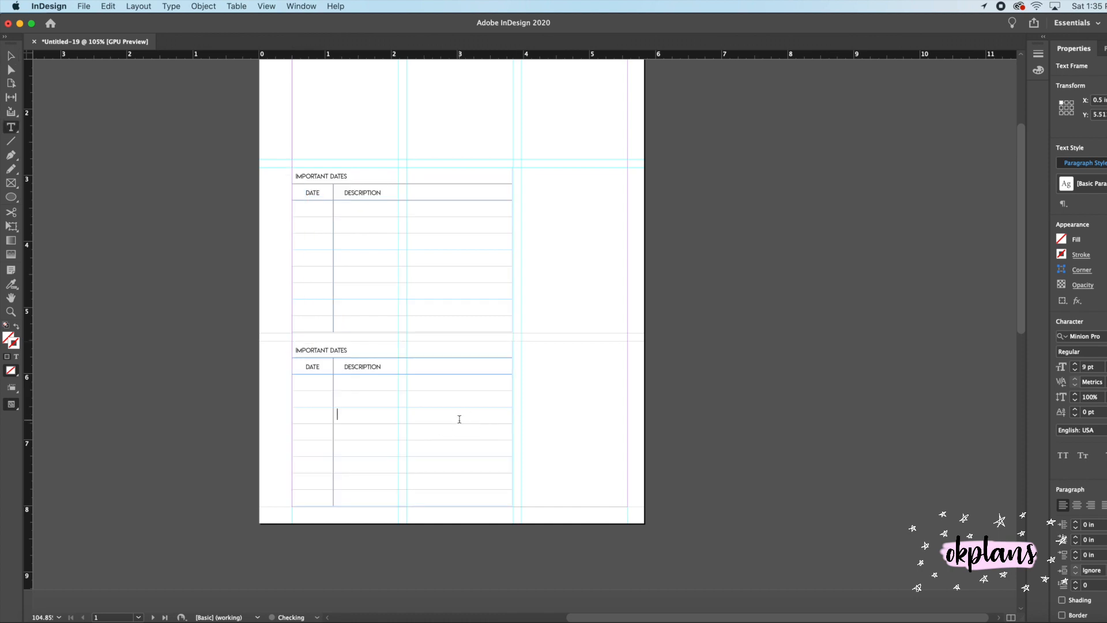
Split all cells of the lower table's DESCRIPTION column vertically into two columns.
click(403, 350)
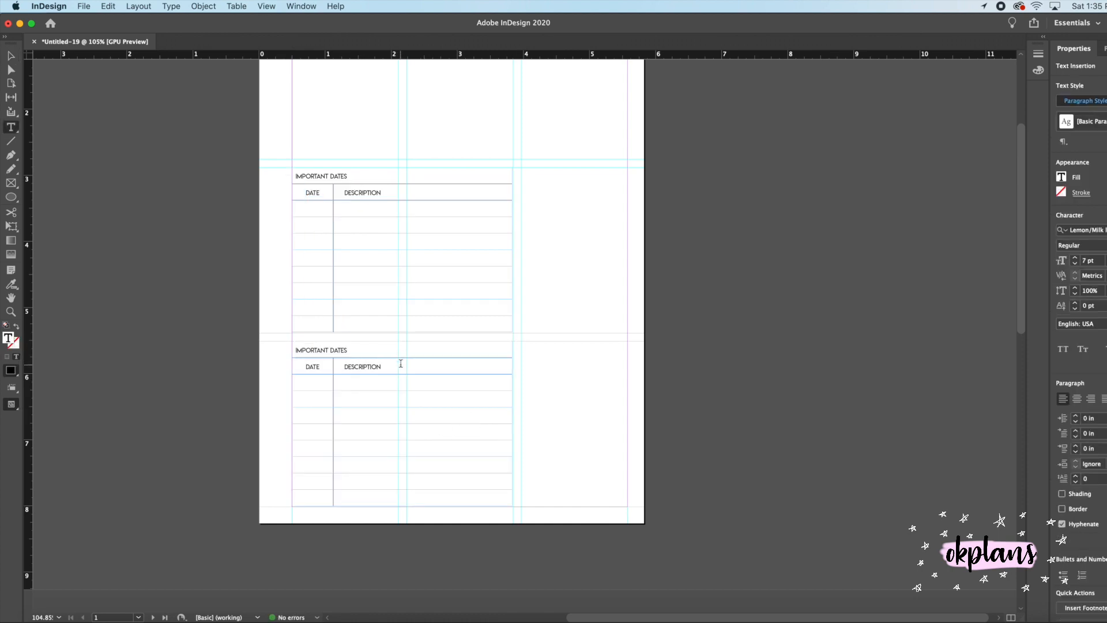
drag(401, 364, 435, 502)
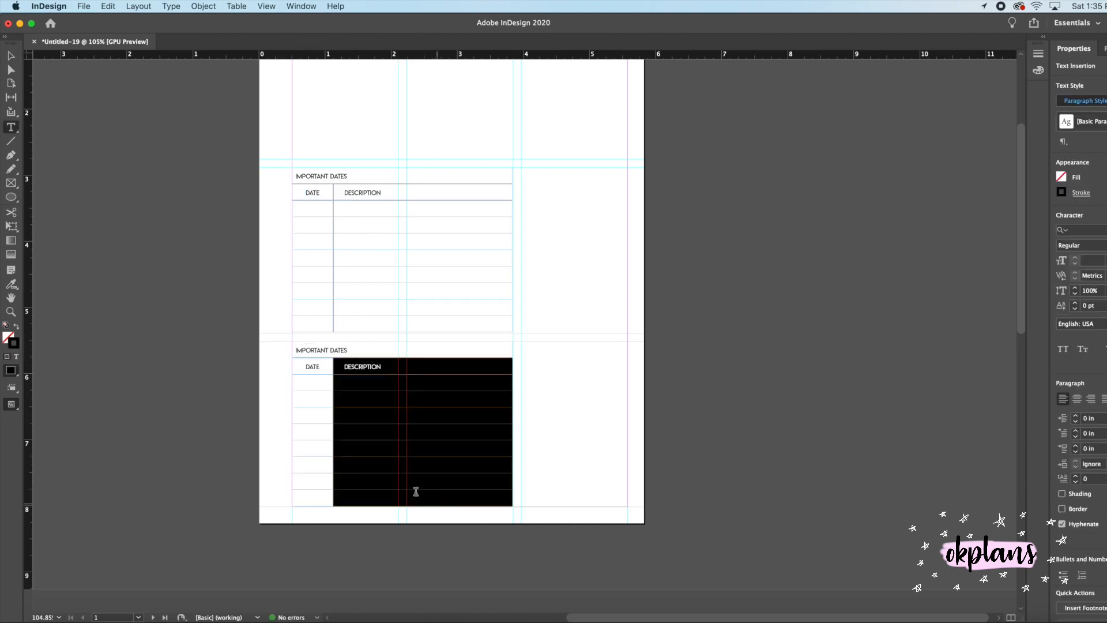
right_click(417, 473)
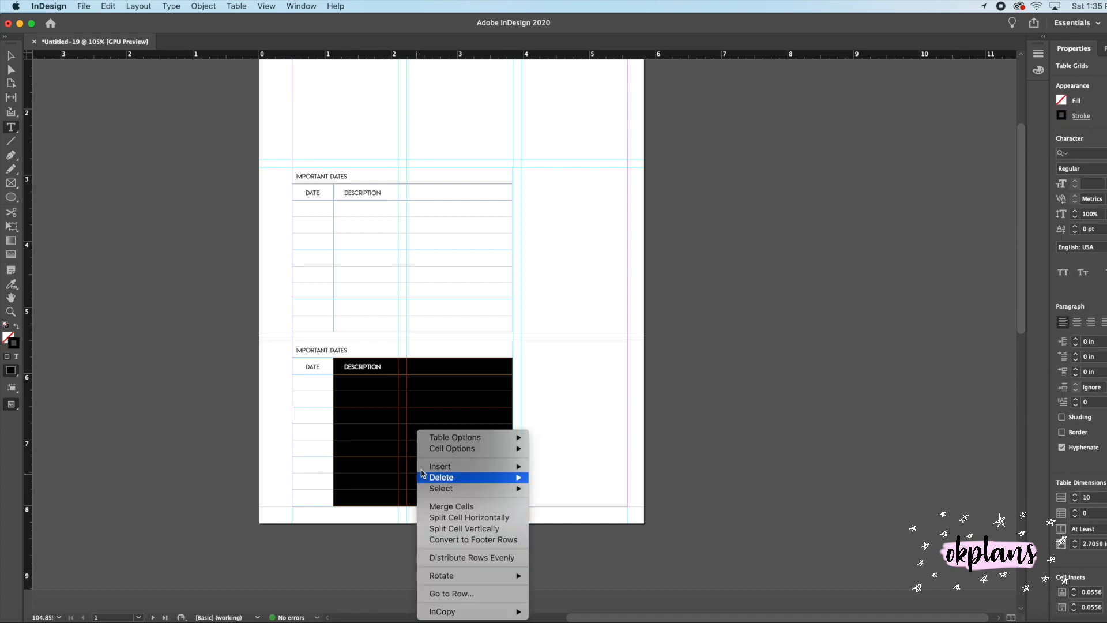
click(447, 529)
click(481, 380)
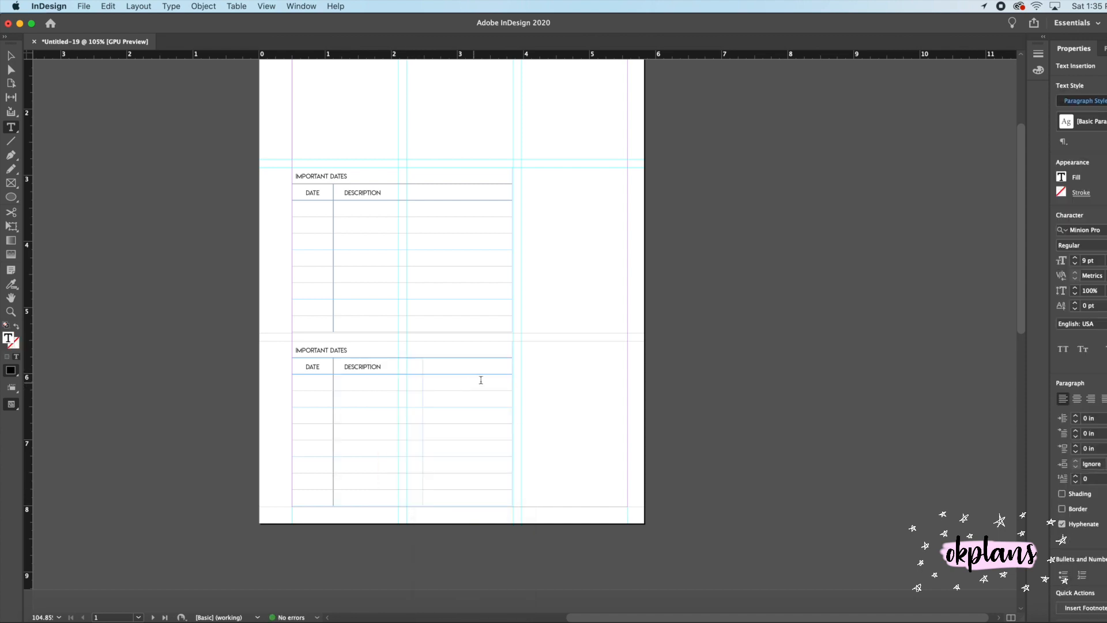
Split the blank column beside DESCRIPTION in the lower table vertically into two narrow columns.
drag(491, 364, 477, 496)
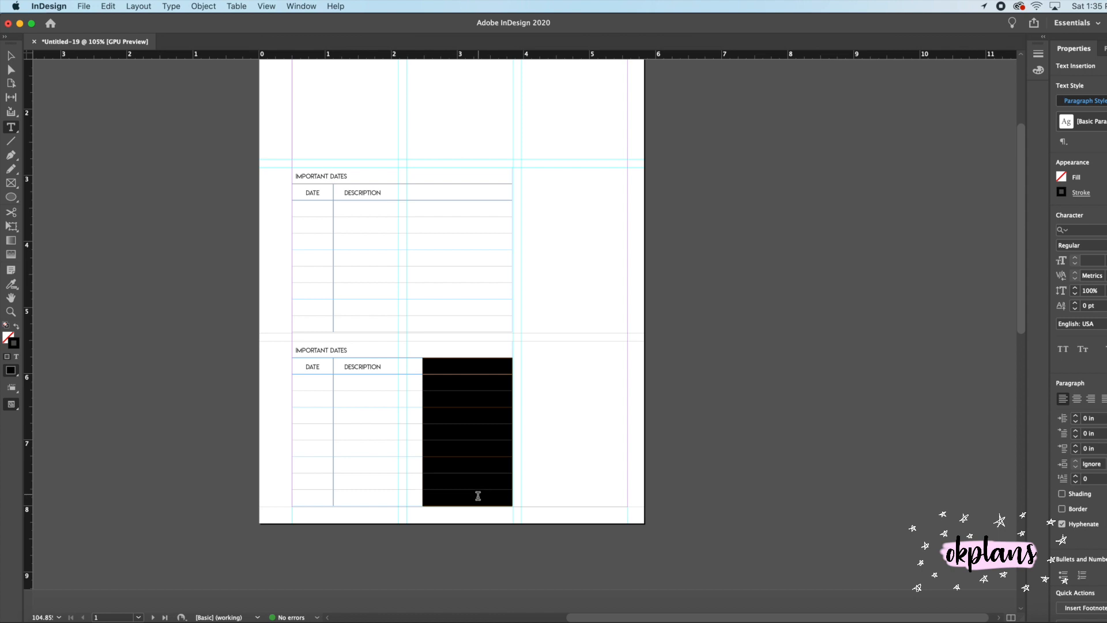
right_click(440, 422)
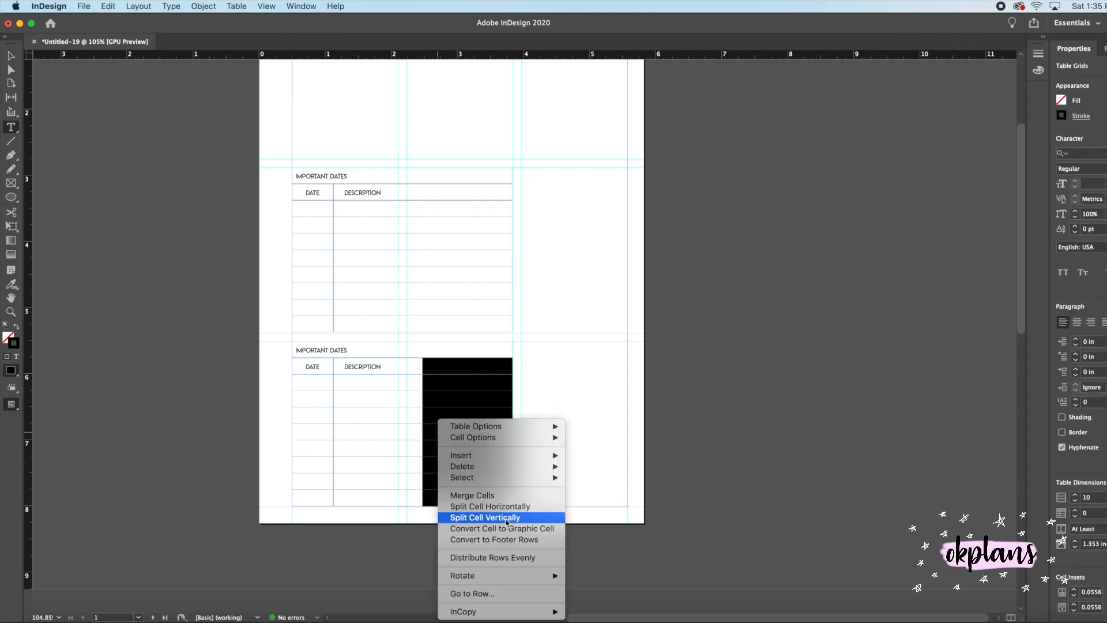
click(508, 517)
click(526, 371)
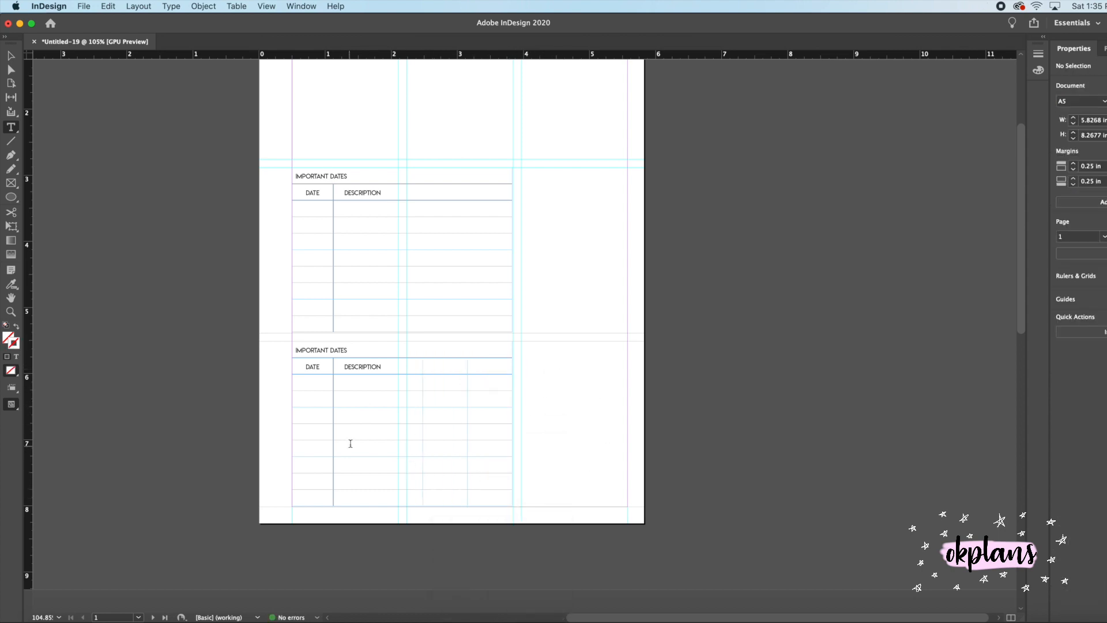
Show the page in Preview screen mode without guides and frame edges.
click(11, 405)
click(11, 405)
click(51, 433)
click(589, 431)
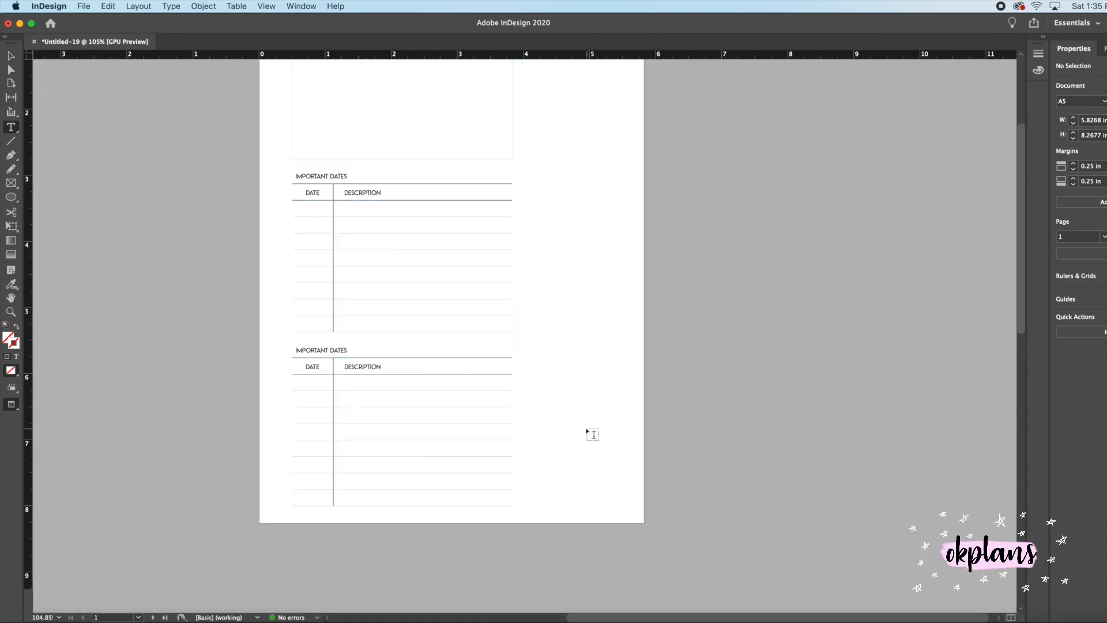
Give the right border of the lower table's DESCRIPTION column a 0.5 pt stroke.
drag(422, 373, 421, 407)
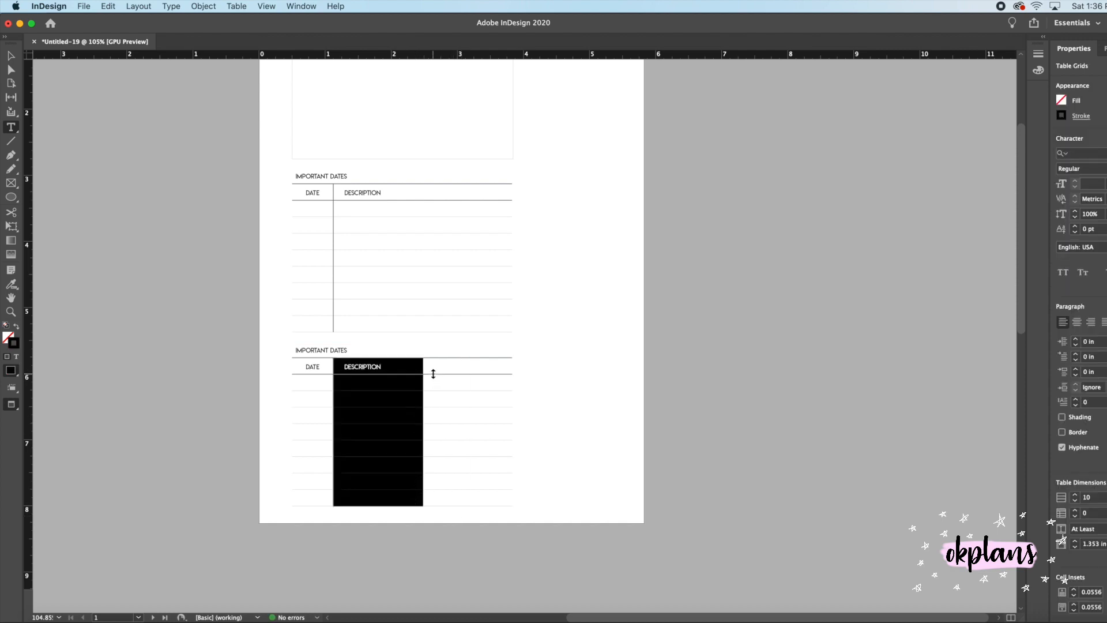
scroll(485, 321, left, 1)
click(1082, 116)
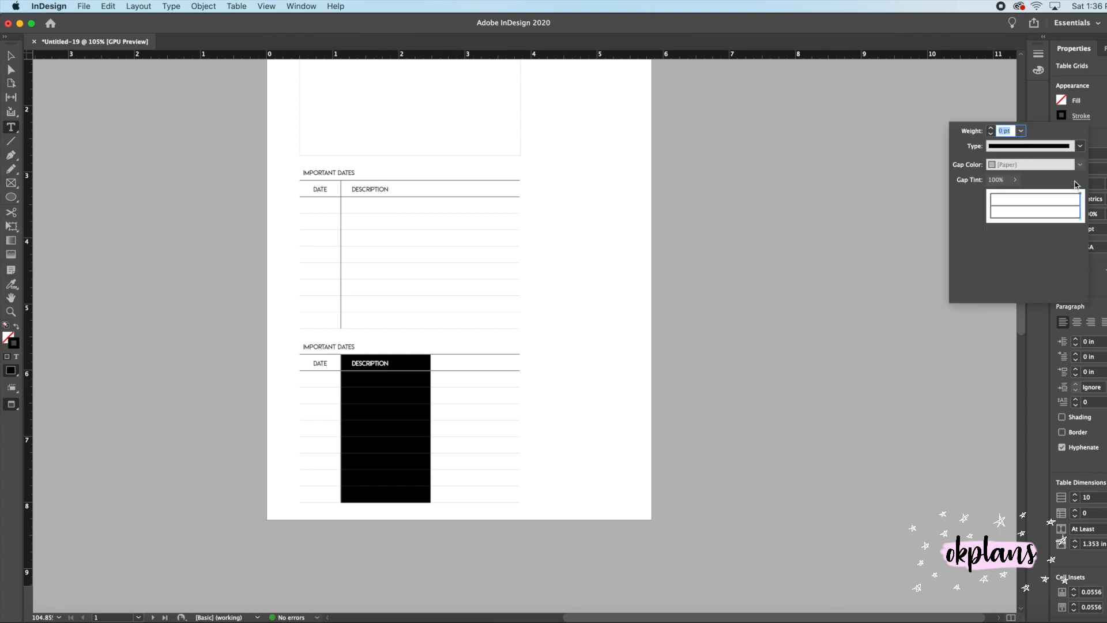
click(1001, 131)
text(.5)
key(Return)
Try to set a stroke weight on the right border of the narrow column directly beside DESCRIPTION.
click(486, 363)
drag(485, 363, 497, 487)
click(452, 364)
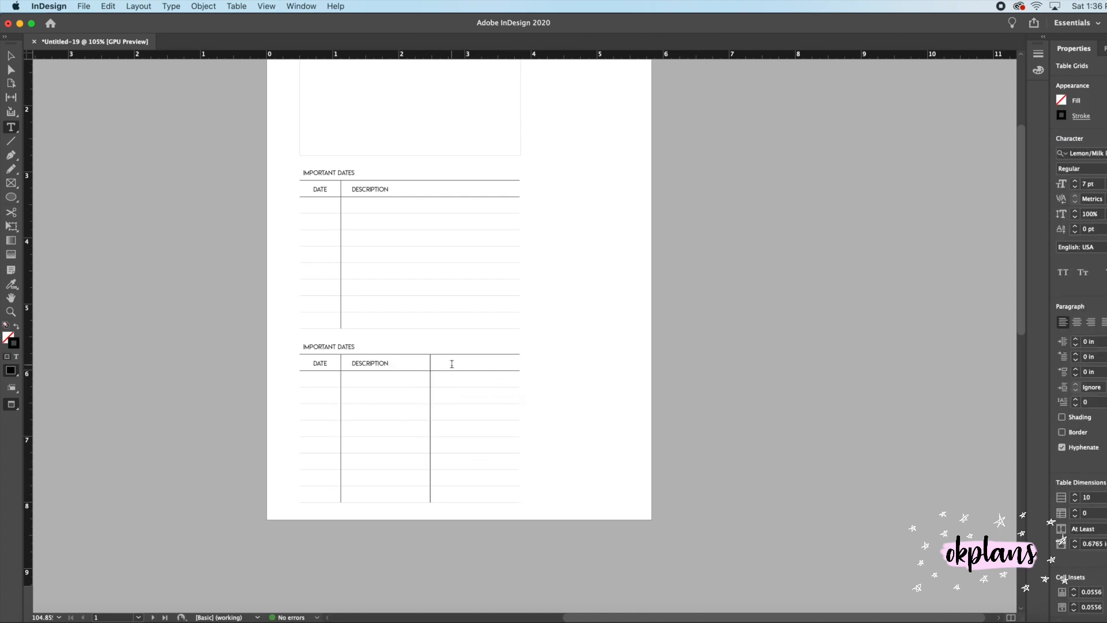
drag(452, 364, 470, 487)
click(1063, 116)
text(0)
key(Tab)
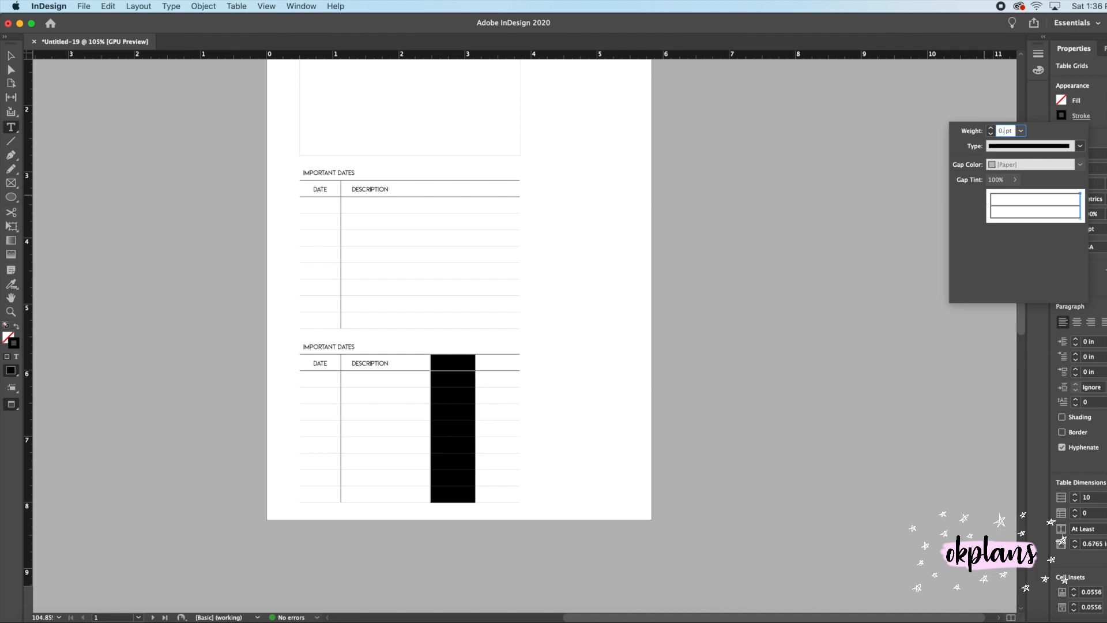
key(Return)
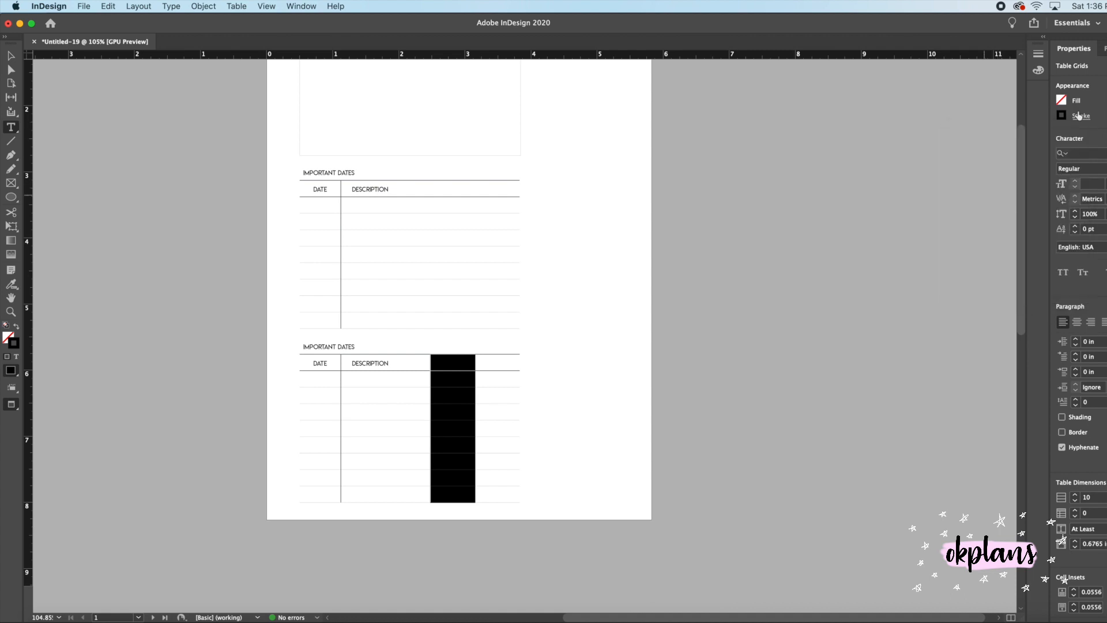
Set the stroke tint of the right border of the narrow column beside DESCRIPTION to 75%.
click(1080, 116)
click(1061, 115)
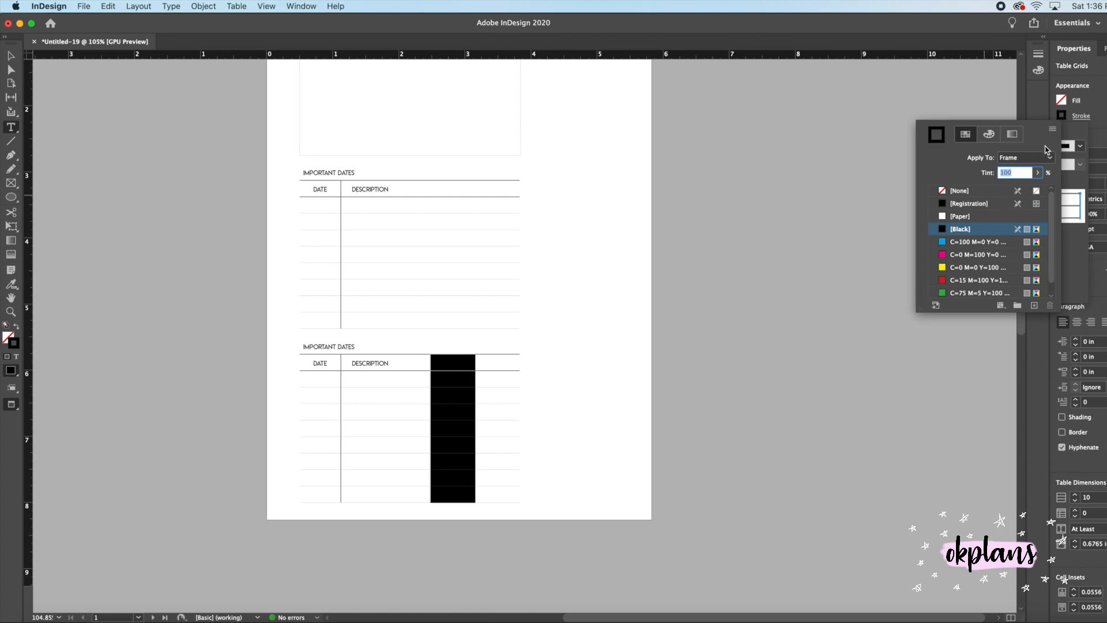
text(80)
key(Return)
click(455, 374)
drag(458, 376, 453, 497)
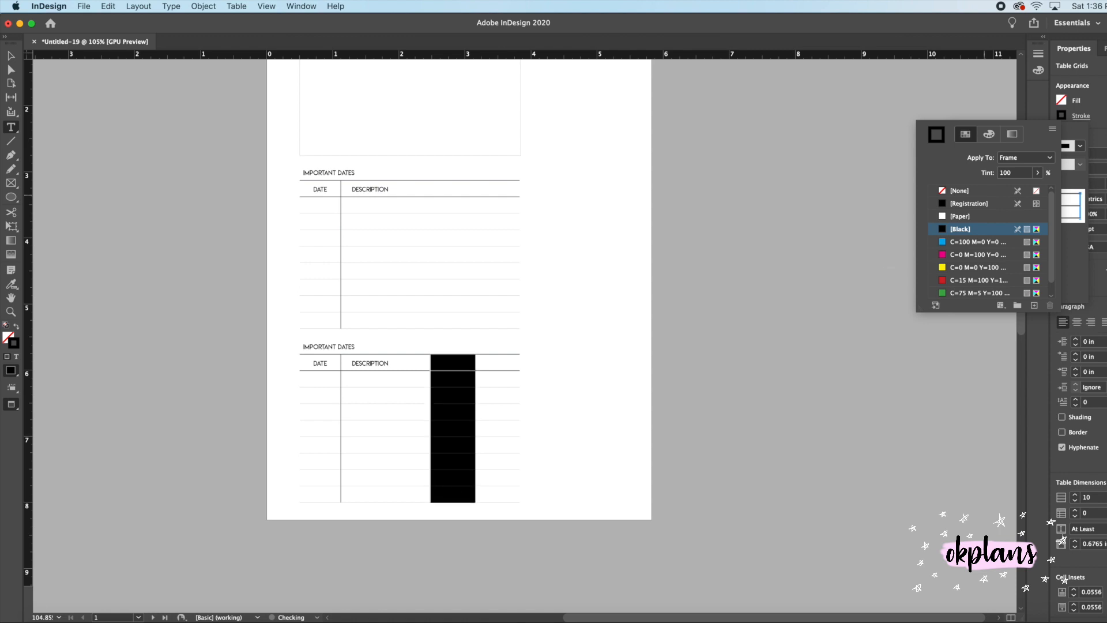
click(1004, 173)
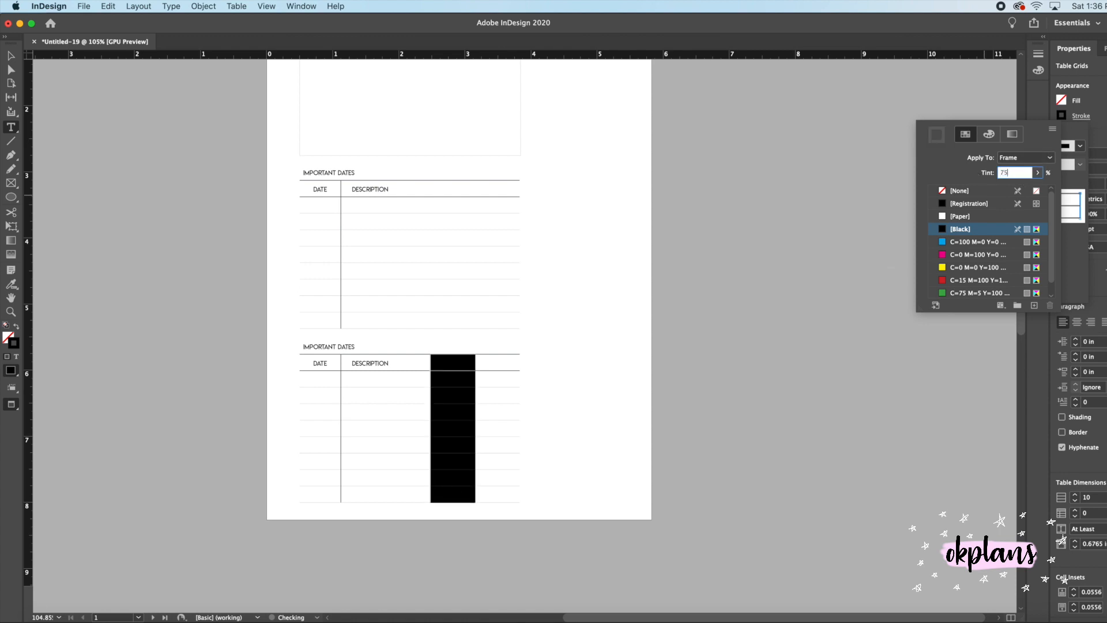
Add a visible stroke weight to the divider between the two blank narrow columns of the lower table.
click(1081, 145)
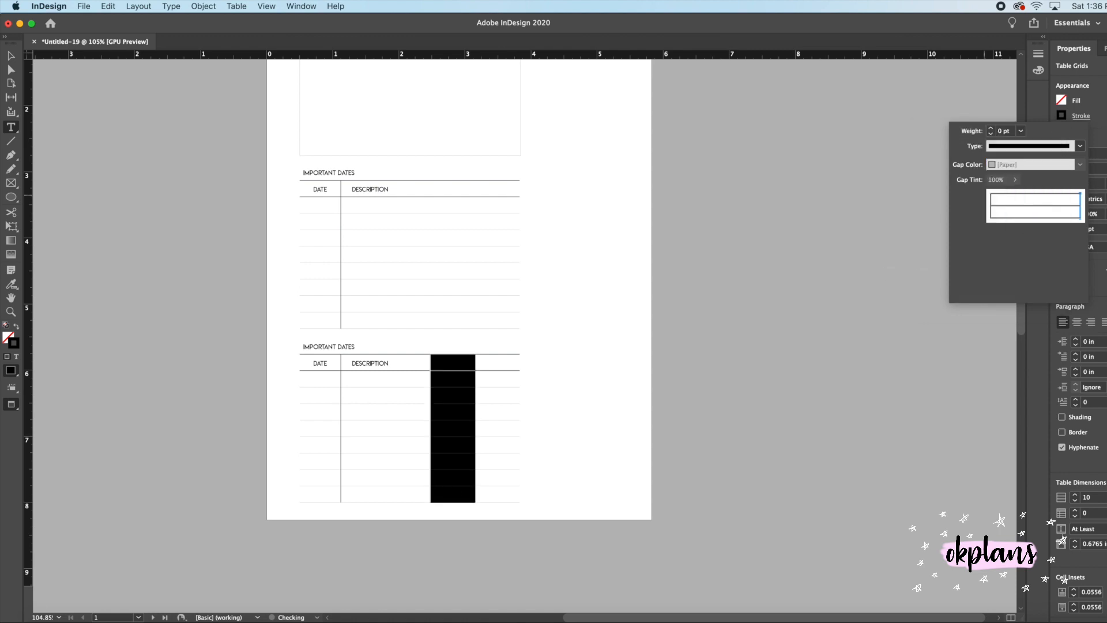
click(1001, 132)
text(0)
key(Return)
key(super+z)
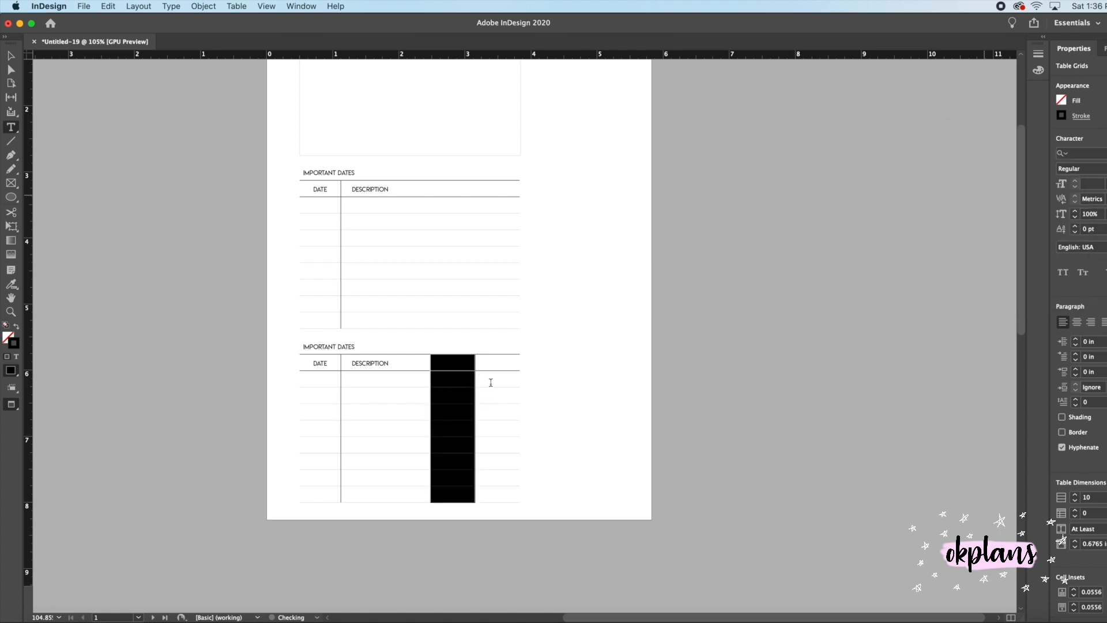
Set the stroke tint of the right border of the lower table's DESCRIPTION column to 75%.
click(489, 381)
drag(499, 494, 298, 362)
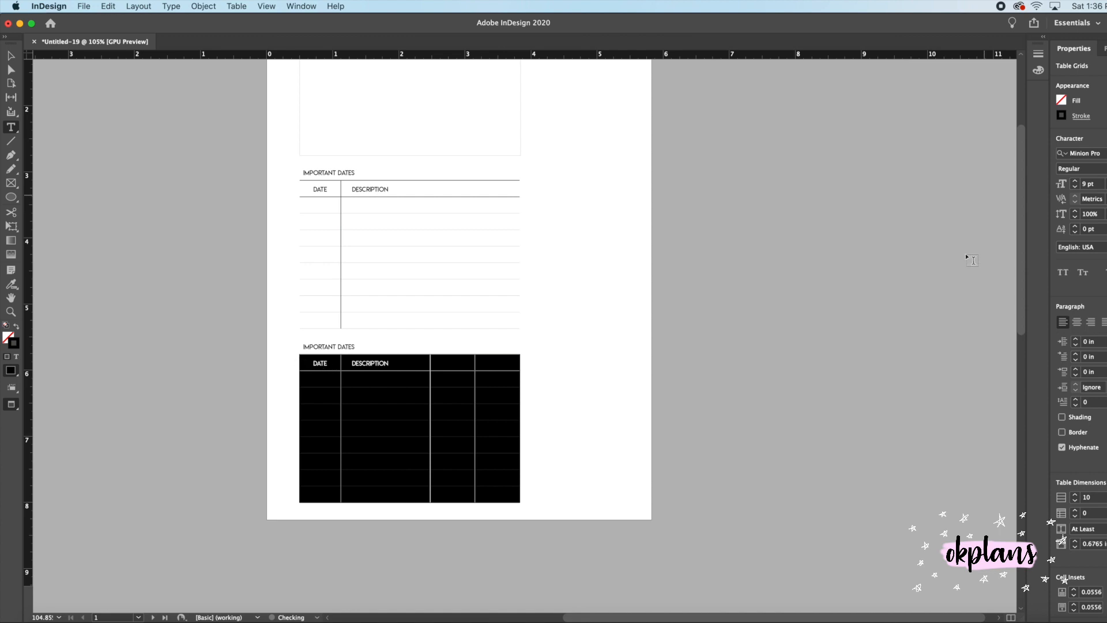
click(402, 380)
drag(400, 365, 401, 501)
click(1061, 115)
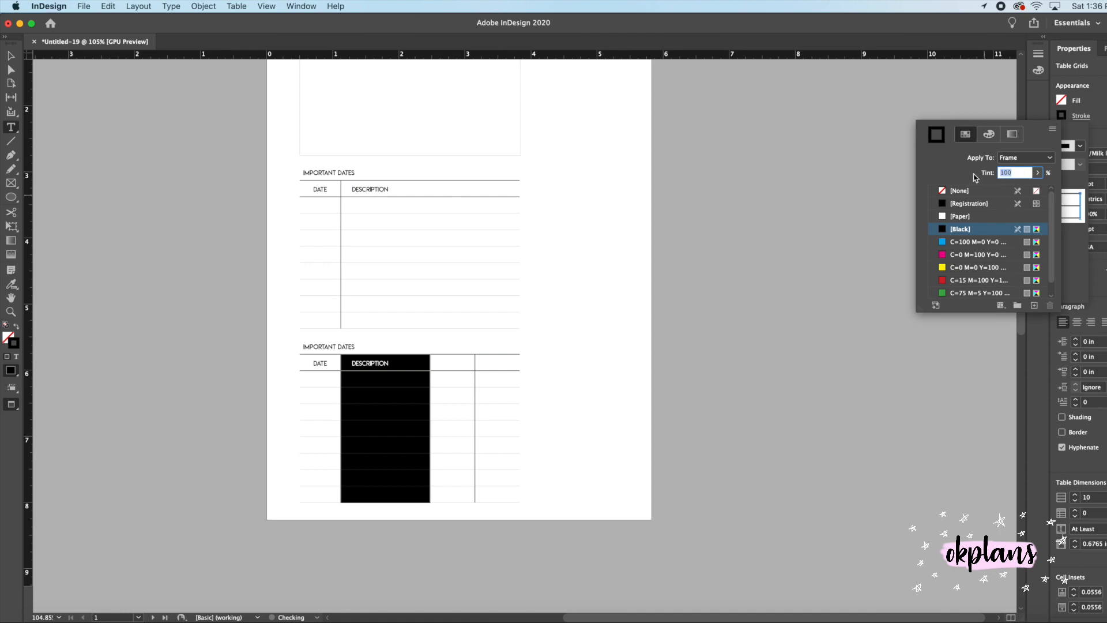
text(70)
key(Return)
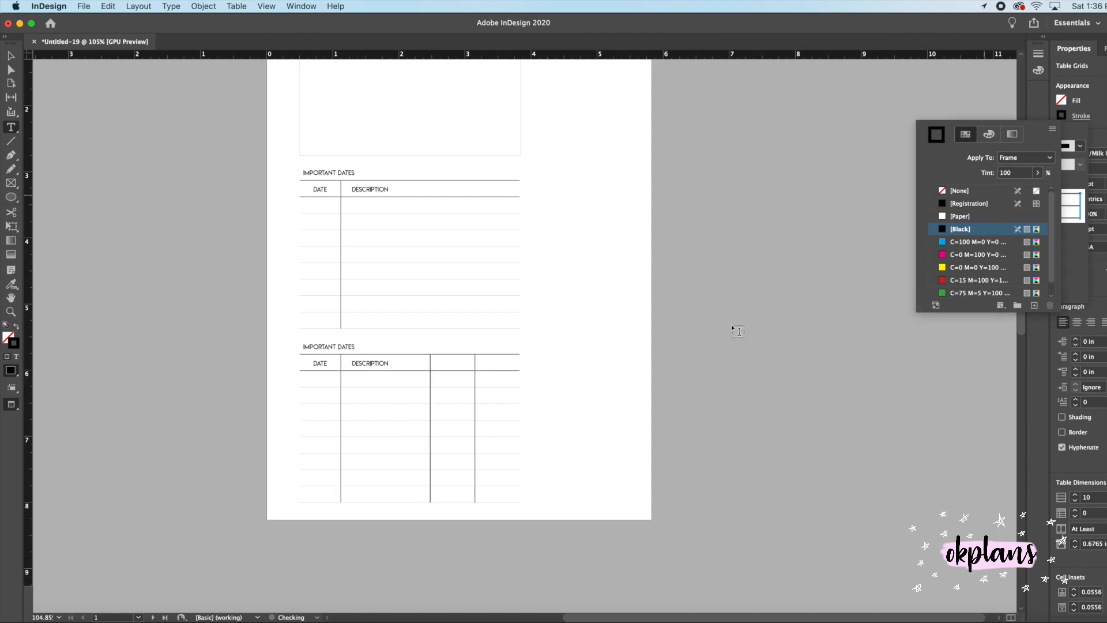
click(992, 174)
text(70)
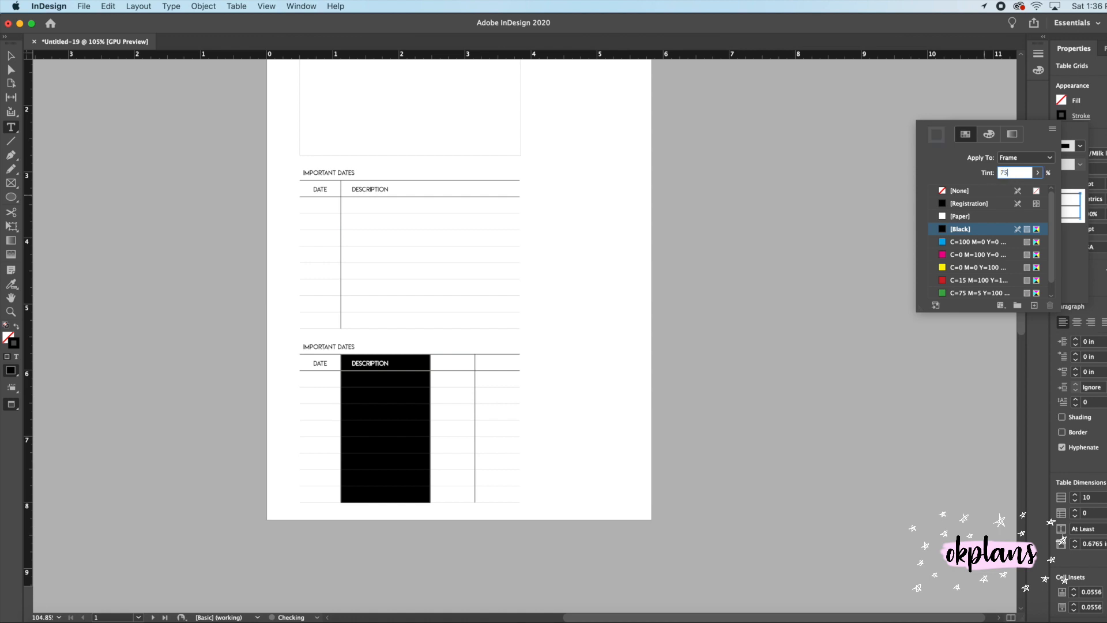
key(Return)
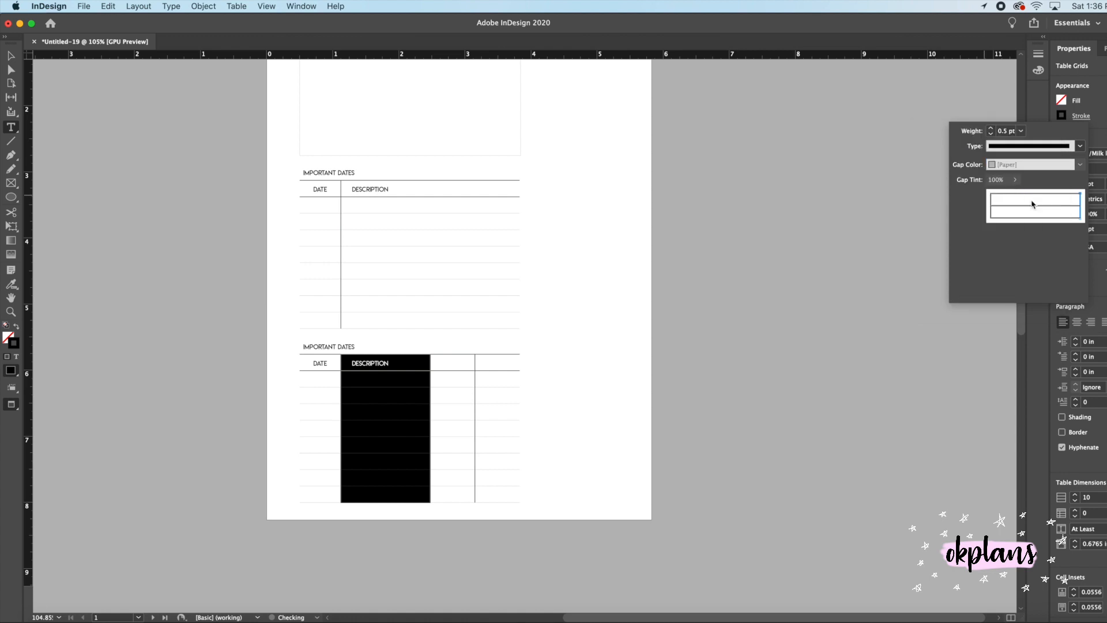
click(403, 395)
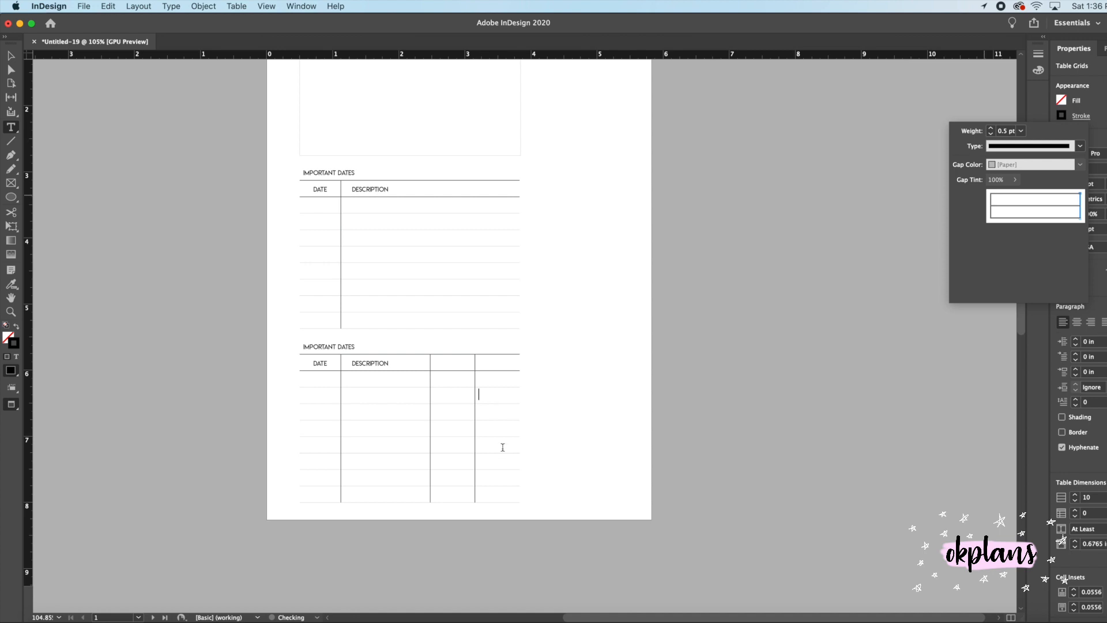
Widen the blank column beside DESCRIPTION, return to Normal screen mode and pull the table's right edge back to the column guide.
scroll(486, 365, right, 1)
key(super)
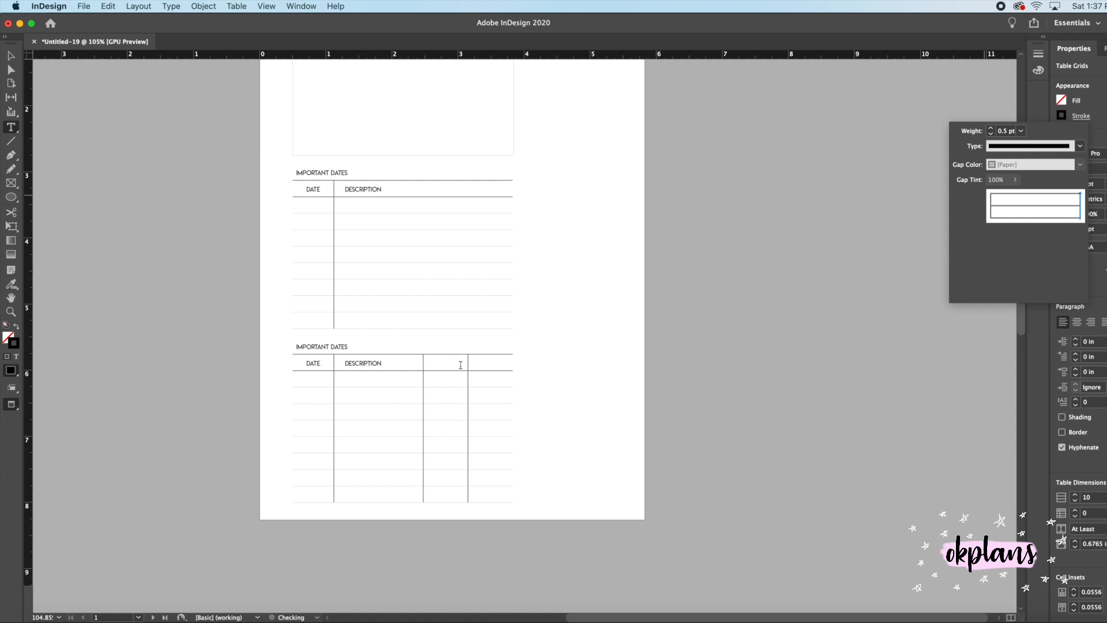
mouse_move(467, 365)
mouse_down()
mouse_move(487, 366)
mouse_move(475, 365)
mouse_up()
click(11, 404)
click(52, 417)
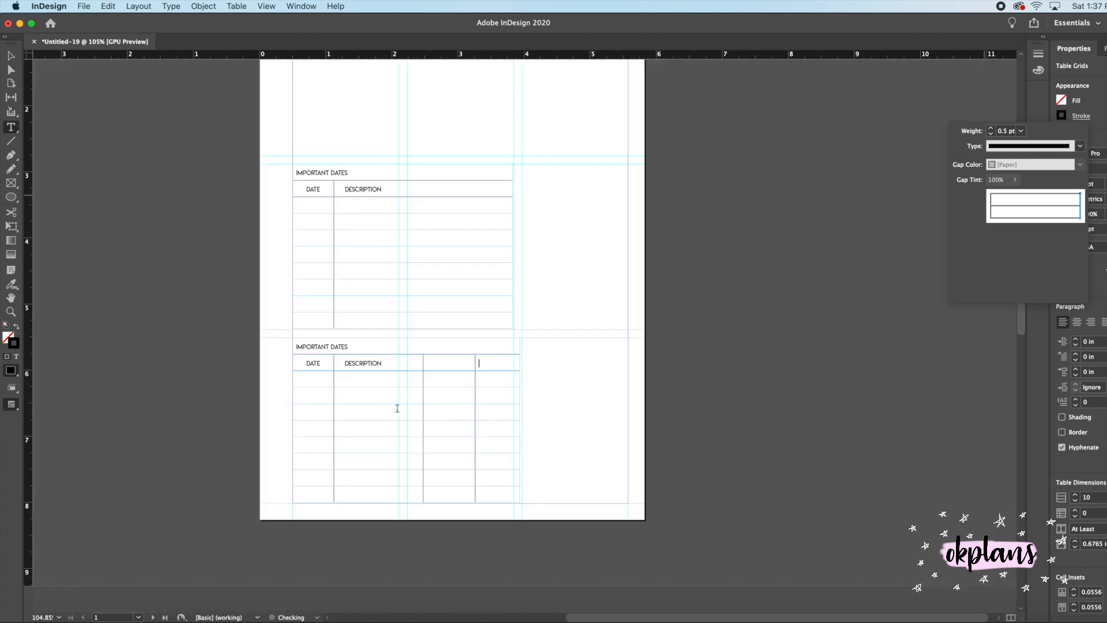
drag(514, 366, 513, 368)
Enter the heading AMOUNT in the blank column beside DESCRIPTION and center it in its cell.
click(425, 365)
text(AMOUN)
scroll(427, 323, down, 3)
text(T)
drag(455, 285, 425, 285)
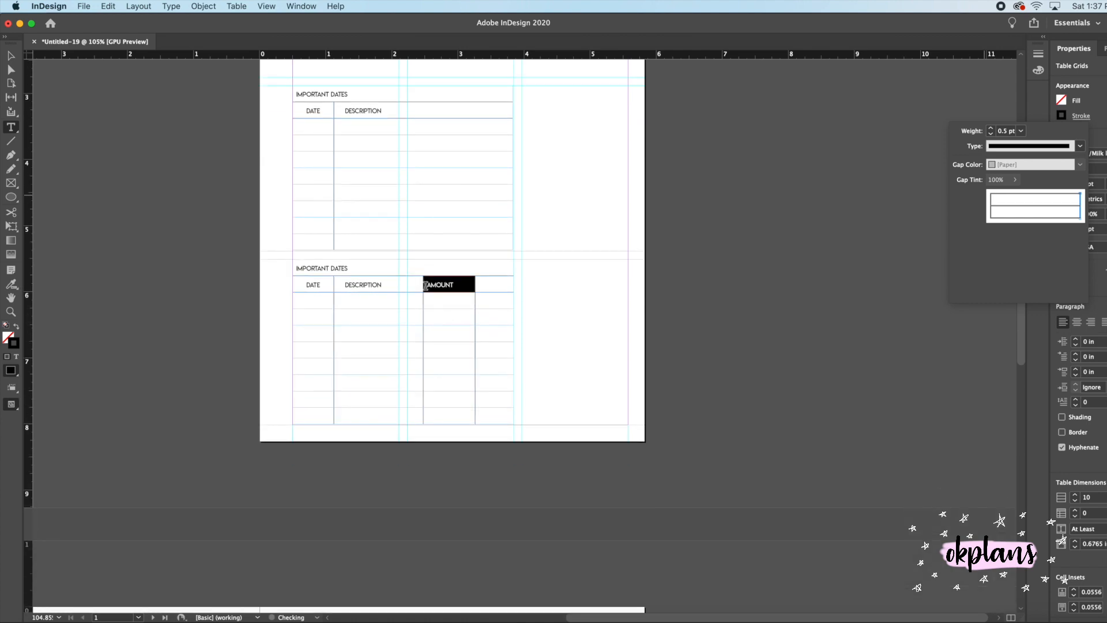
click(1076, 322)
Draw a small text frame in the blank area beside the upper IMPORTANT DATES table and insert the Wingdings 2 check mark glyph.
click(506, 287)
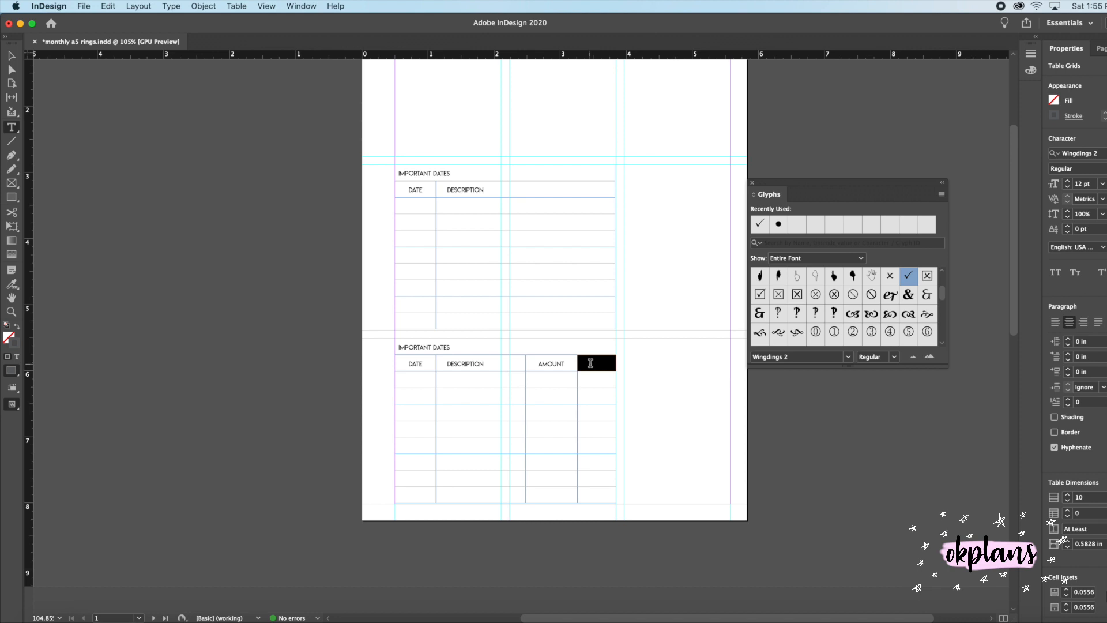
scroll(898, 310, up, 5)
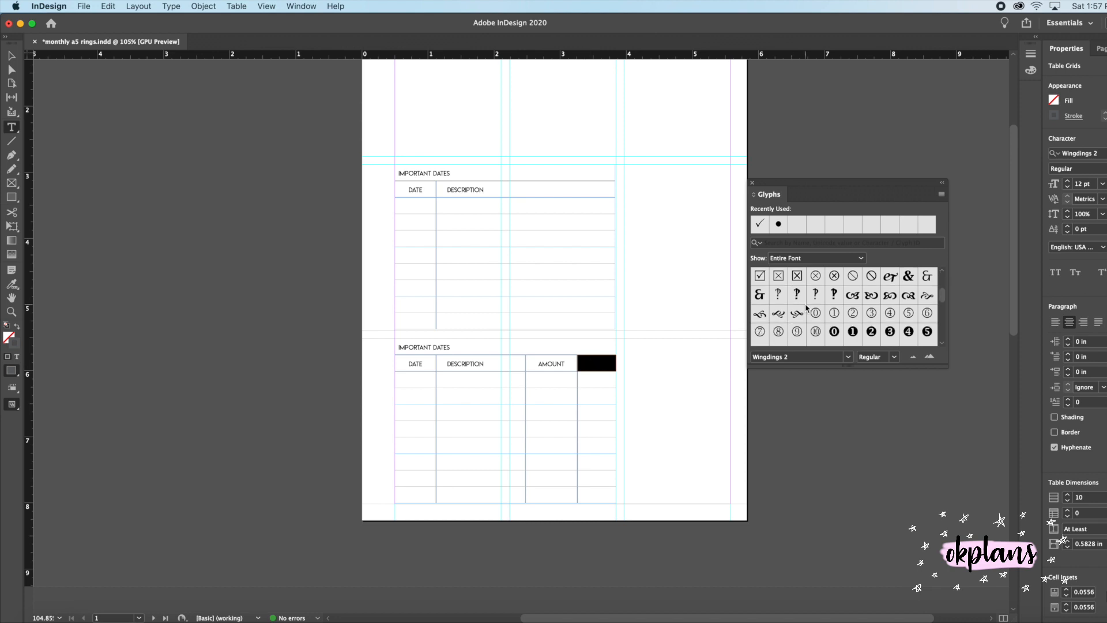
scroll(898, 310, down, 2)
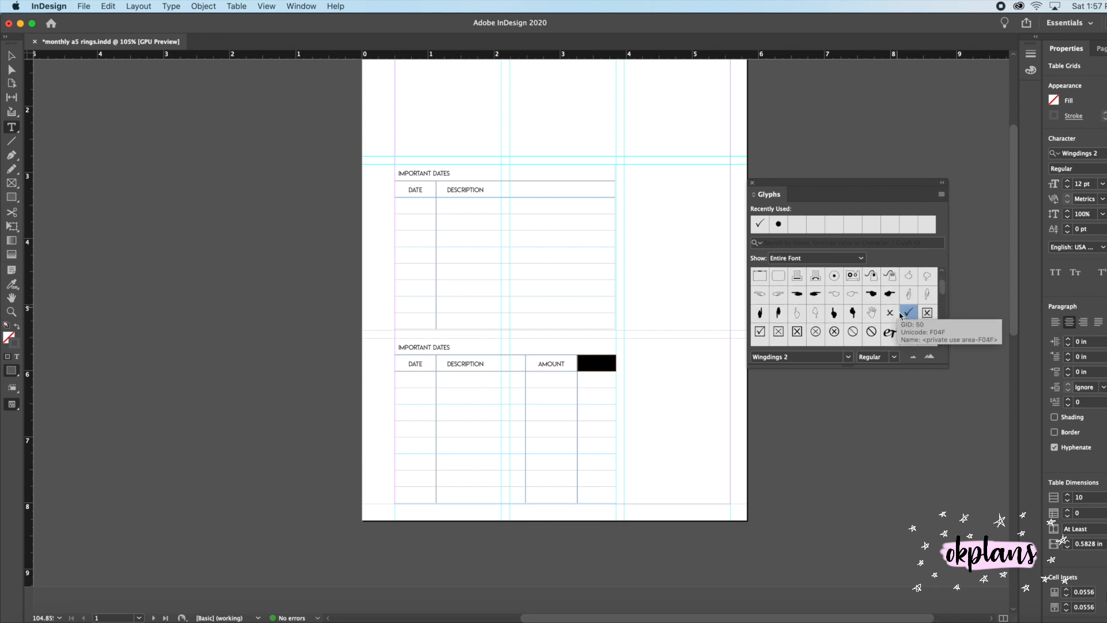
click(161, 289)
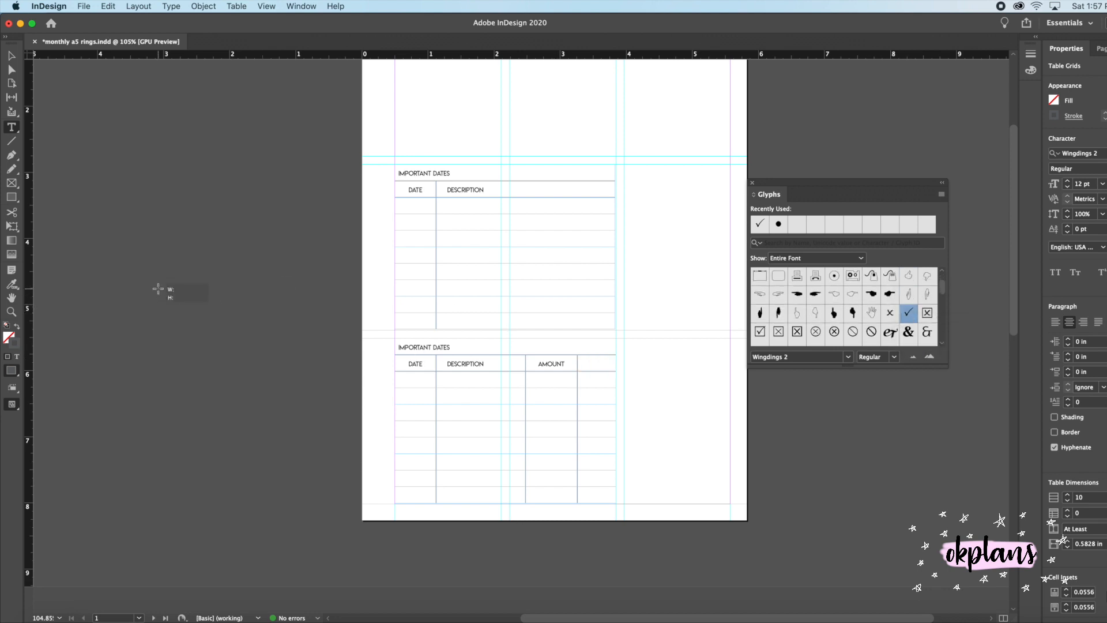
drag(638, 253, 672, 278)
double_click(915, 315)
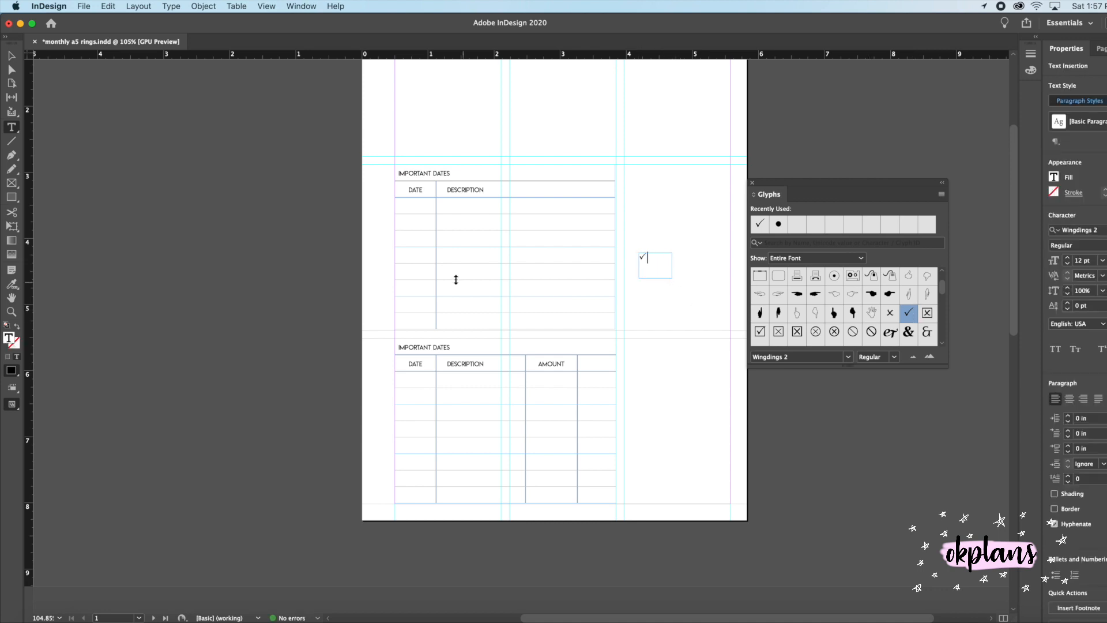
Insert the check mark glyph in the header cell beside AMOUNT and delete the small text frame holding the other check mark.
click(11, 56)
click(693, 276)
double_click(595, 365)
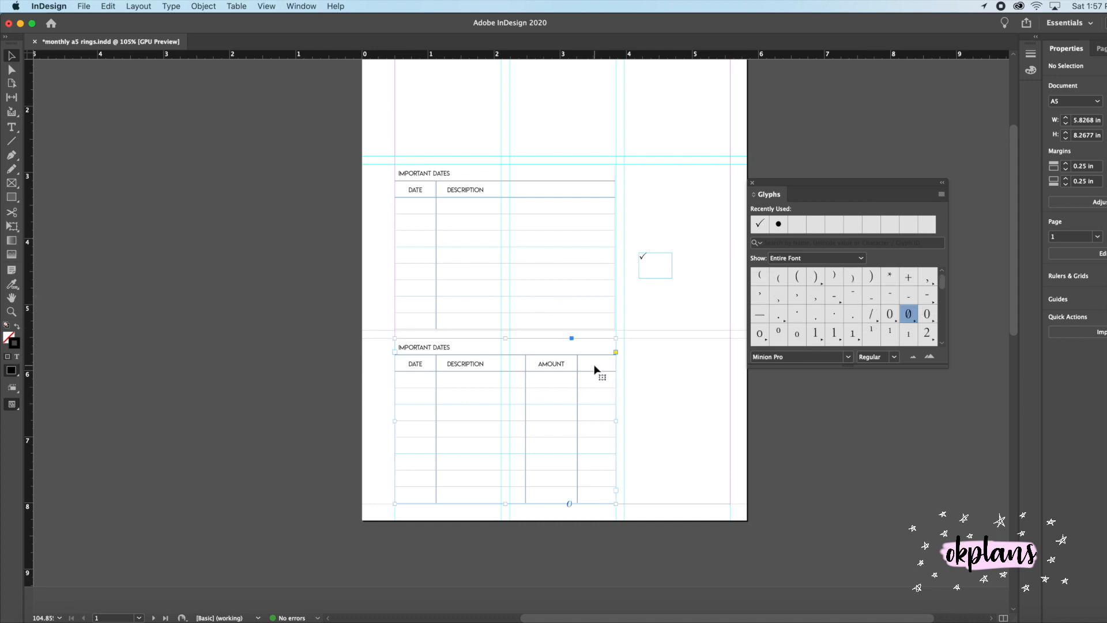
double_click(908, 313)
click(665, 255)
scroll(69, 89, right, 1)
click(11, 56)
key(BackSpace)
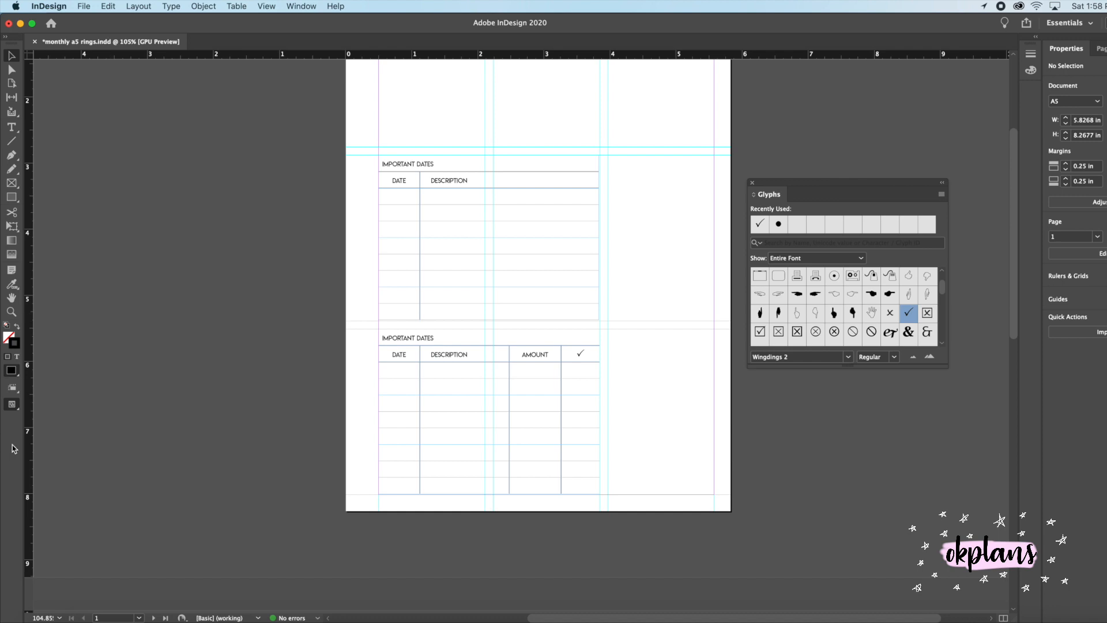
Preview the whole page without guides and return to Normal screen mode.
click(13, 405)
click(36, 432)
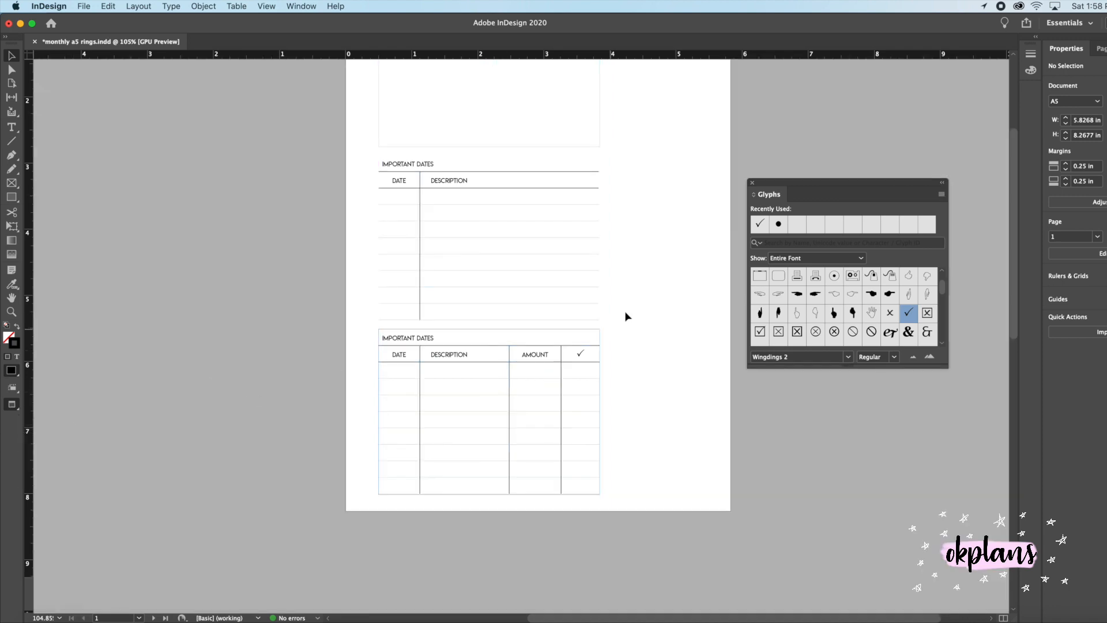
scroll(564, 227, right, 2)
scroll(564, 227, up, 1)
scroll(564, 228, up, 2)
scroll(563, 227, right, 2)
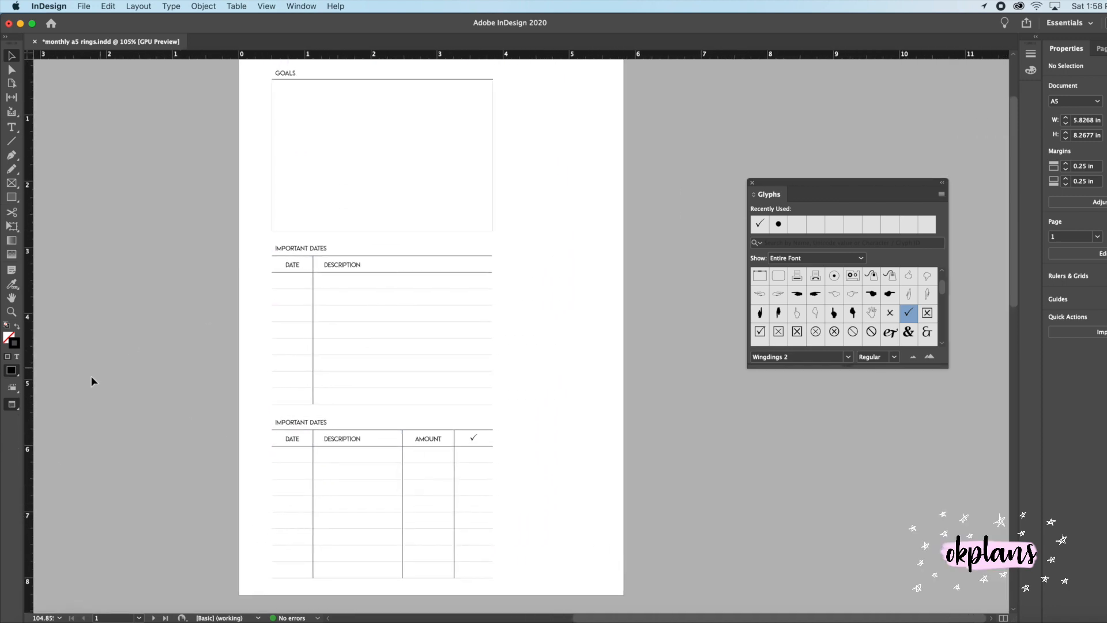
click(12, 406)
click(39, 420)
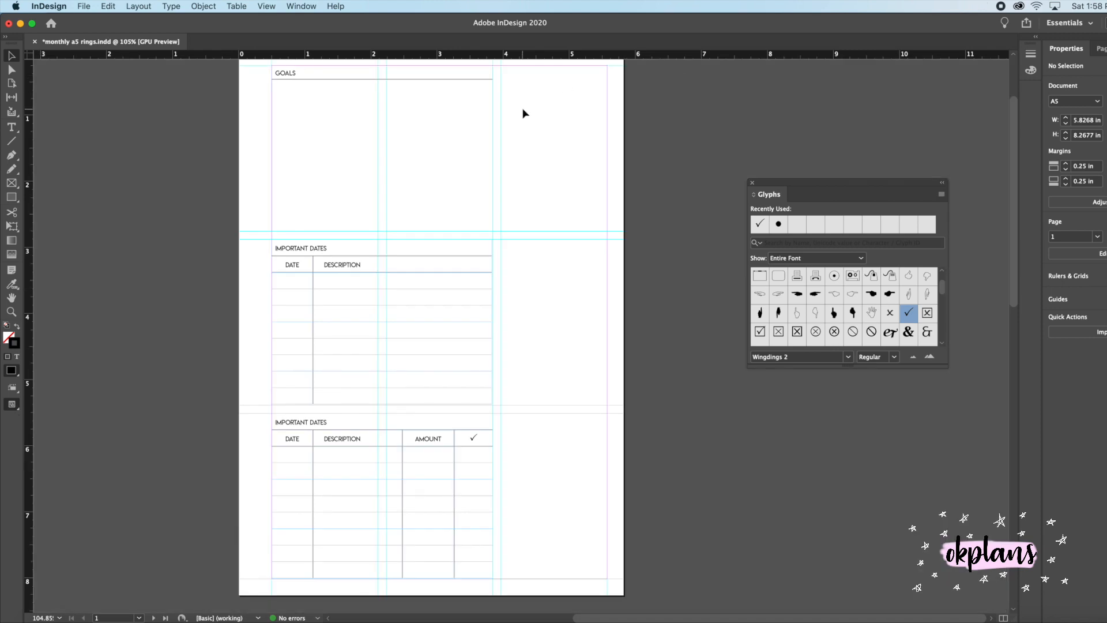
Draw a text frame filling the empty narrow column beside the GOALS box and tables, from the upper to the lower margin.
scroll(525, 112, up, 1)
click(11, 128)
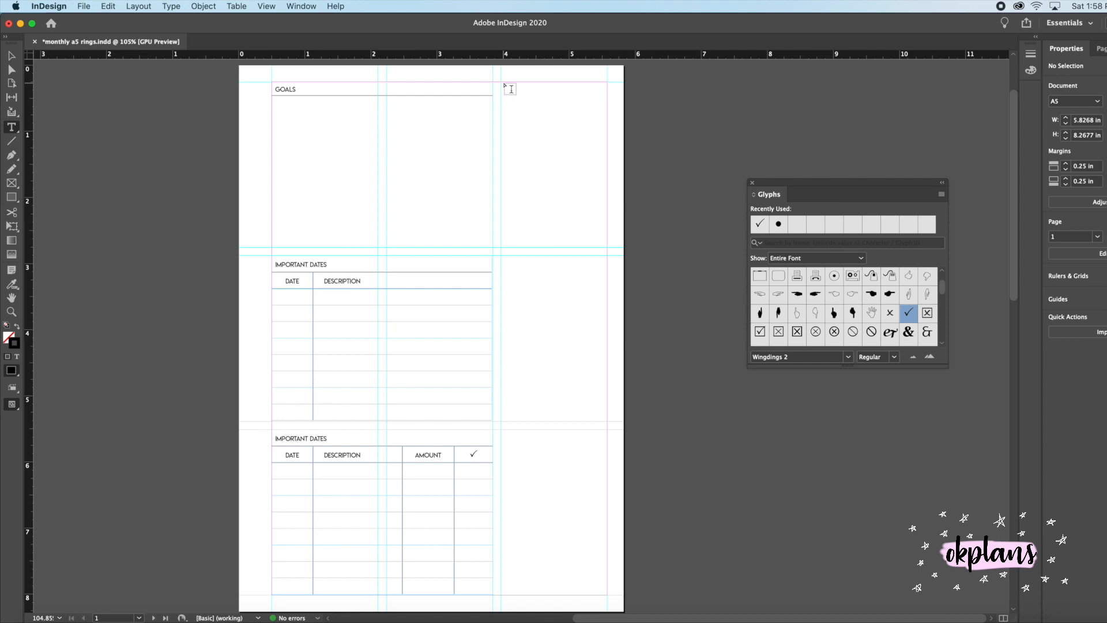
scroll(512, 91, down, 5)
scroll(513, 98, up, 5)
drag(502, 83, 607, 596)
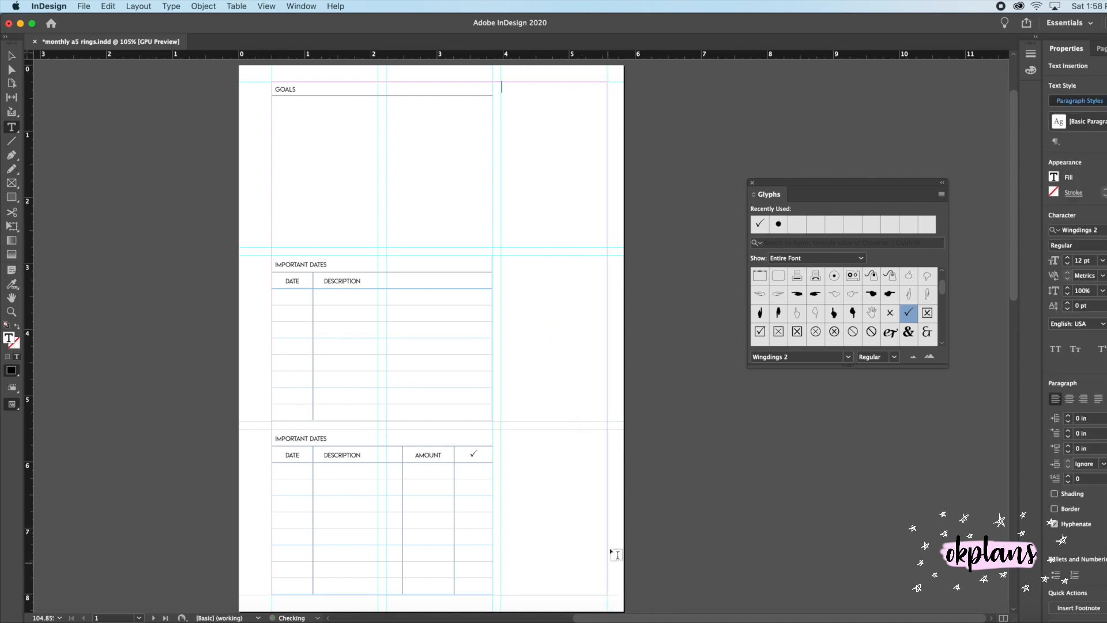
Insert a table with two body rows and one column in the new text frame.
click(238, 6)
click(254, 18)
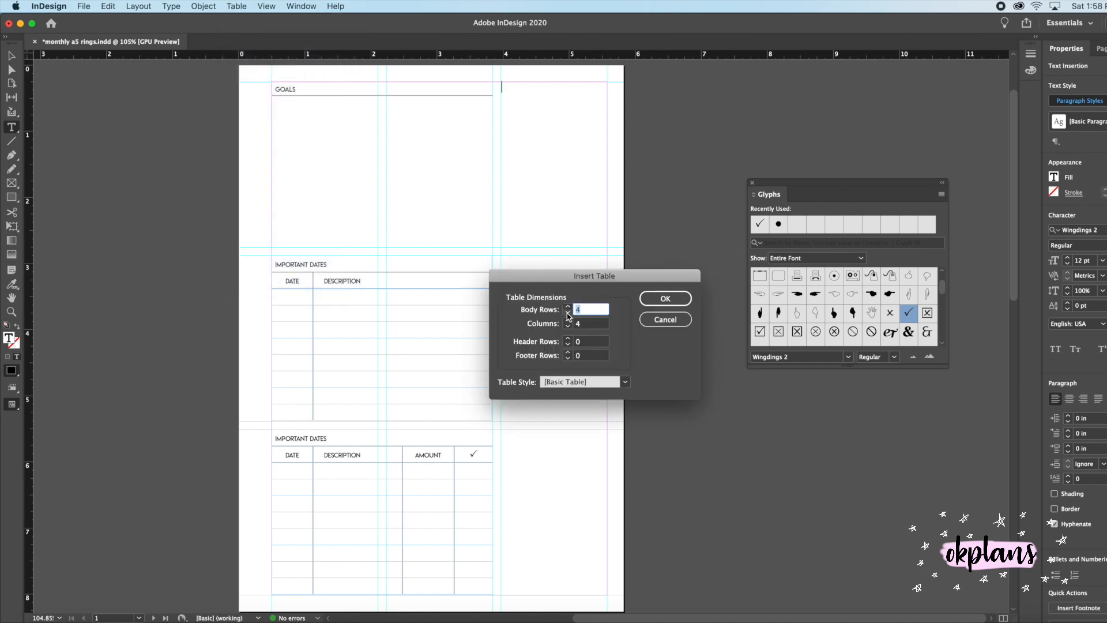
click(567, 306)
click(666, 298)
Increase the height of the new table's first row to about 1.25 in.
key(Escape)
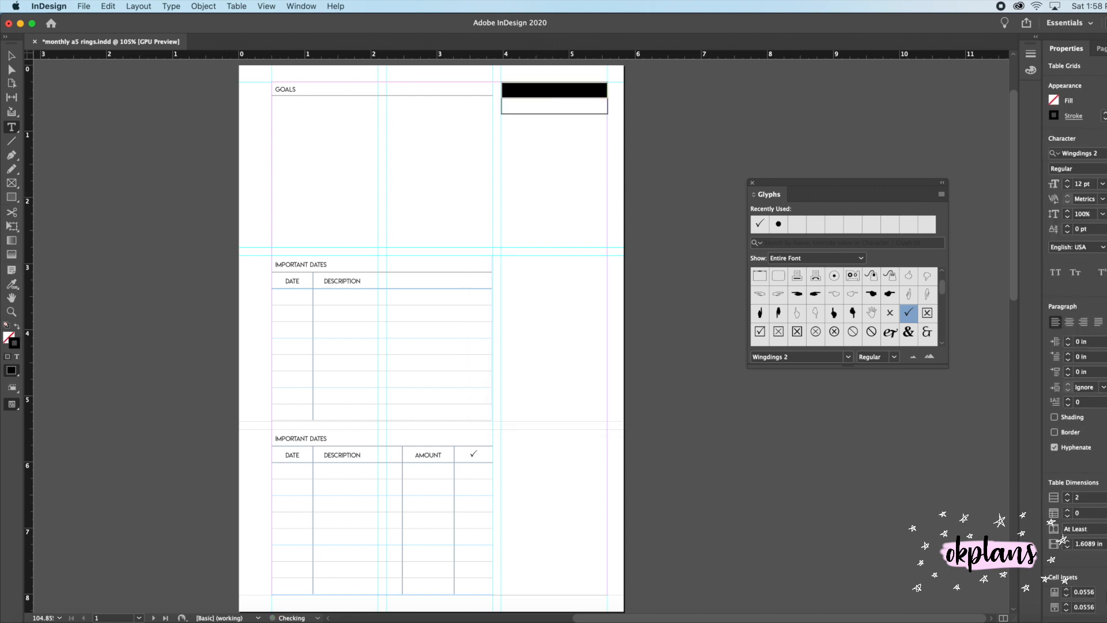
key(Up)
key(Up)
key(Up)
key(Up)
key(Up)
key(Up)
key(Up)
key(Up)
key(Up)
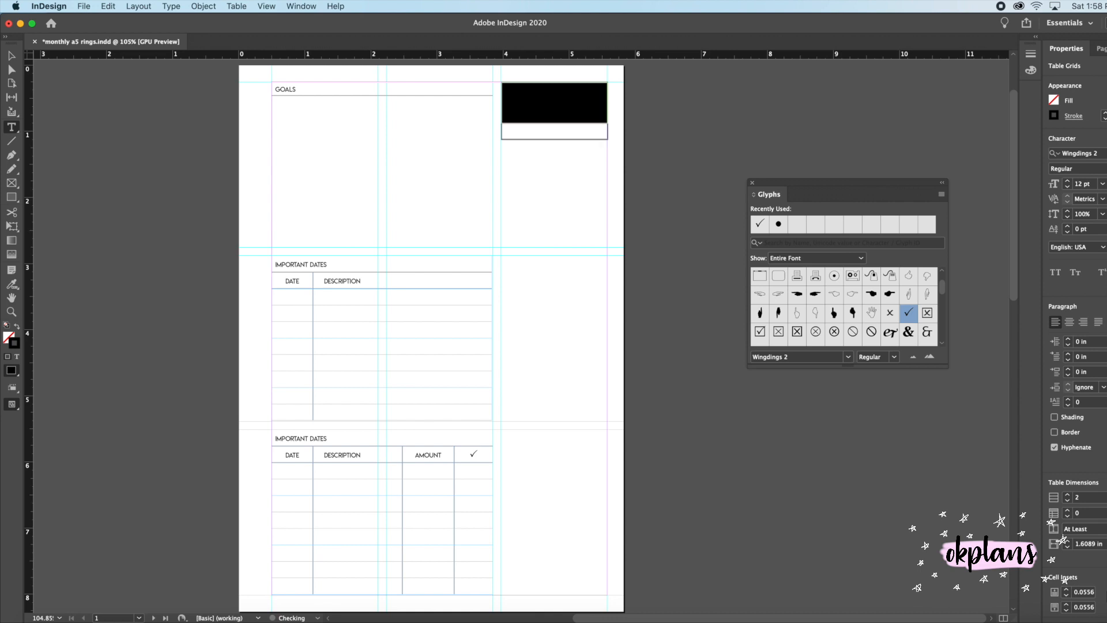
key(Up)
key(Up)
key(Up)
key(Up)
key(Up)
key(Up)
key(Up)
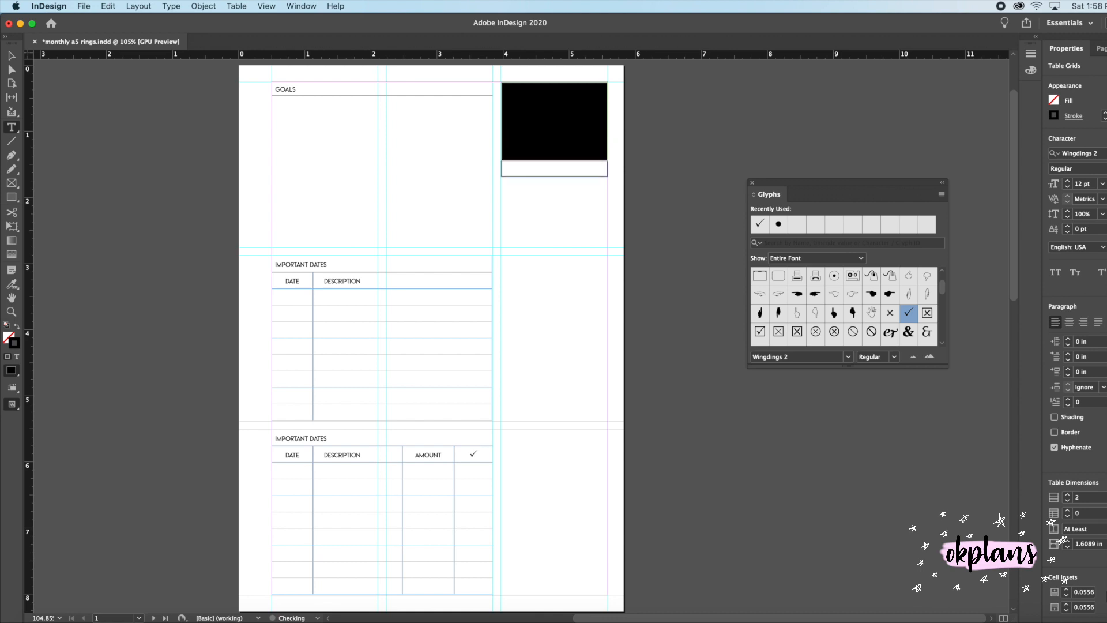
Split the new table's tall first cell horizontally into two cells.
click(540, 153)
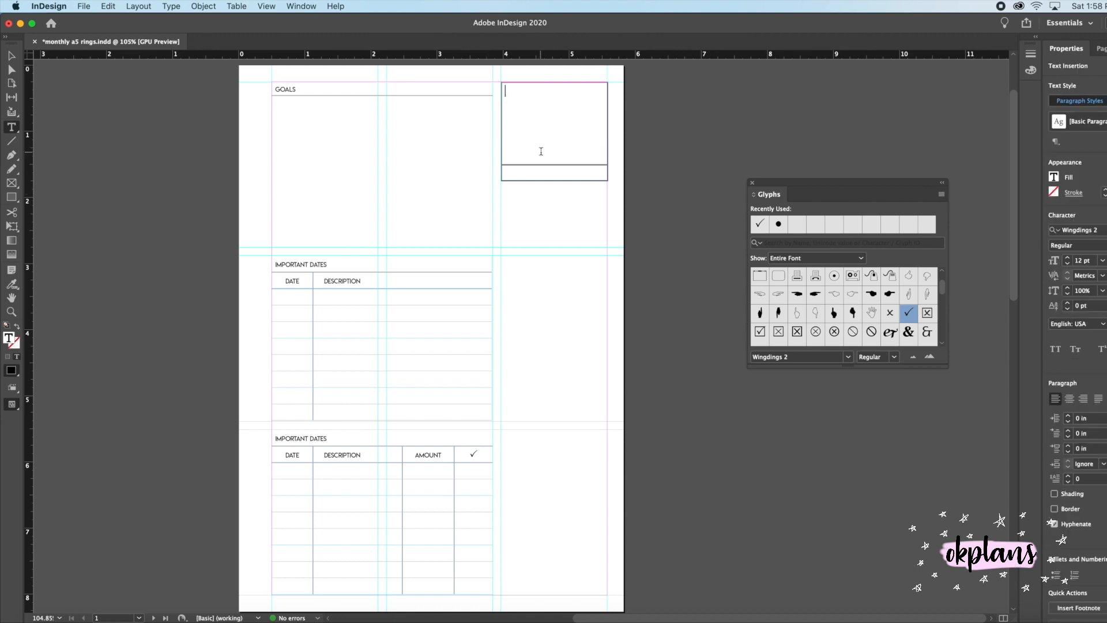
key(Escape)
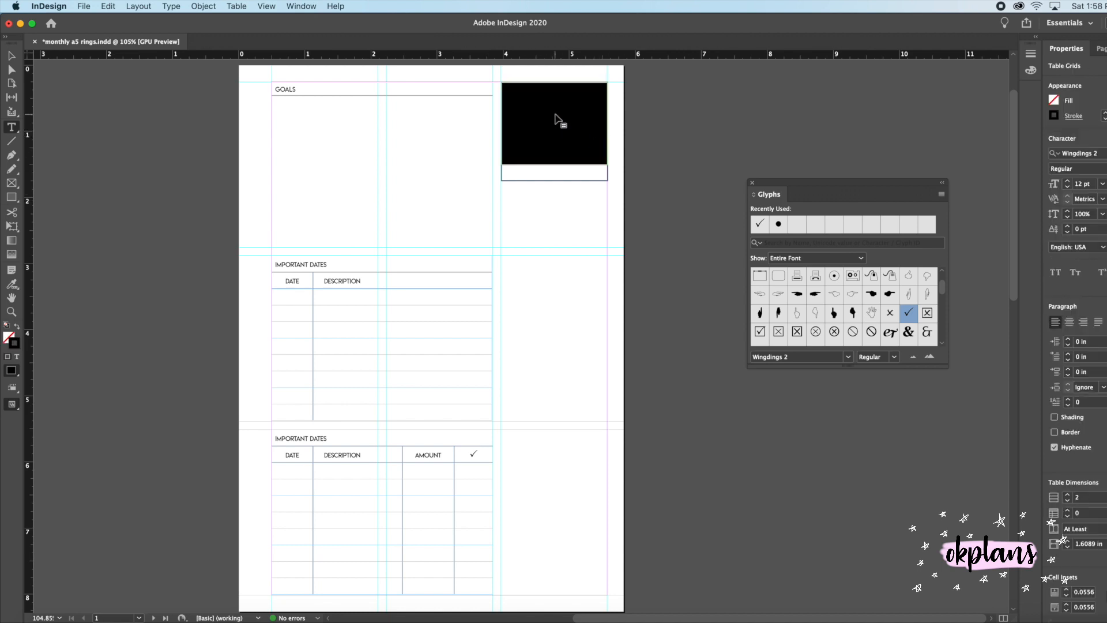
right_click(558, 120)
mouse_move(585, 176)
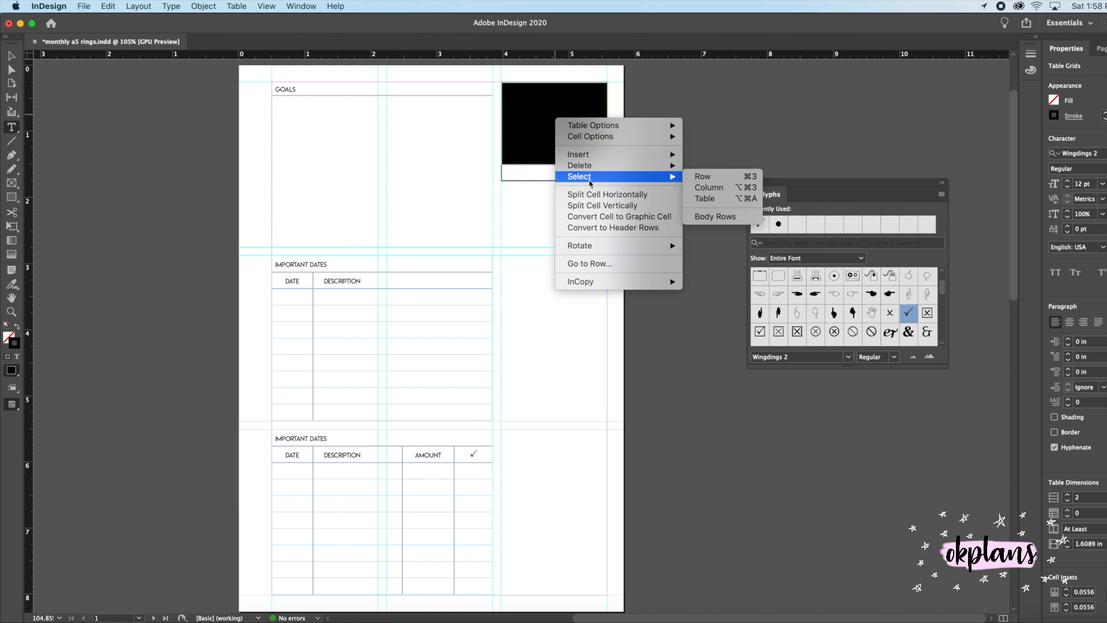
click(589, 196)
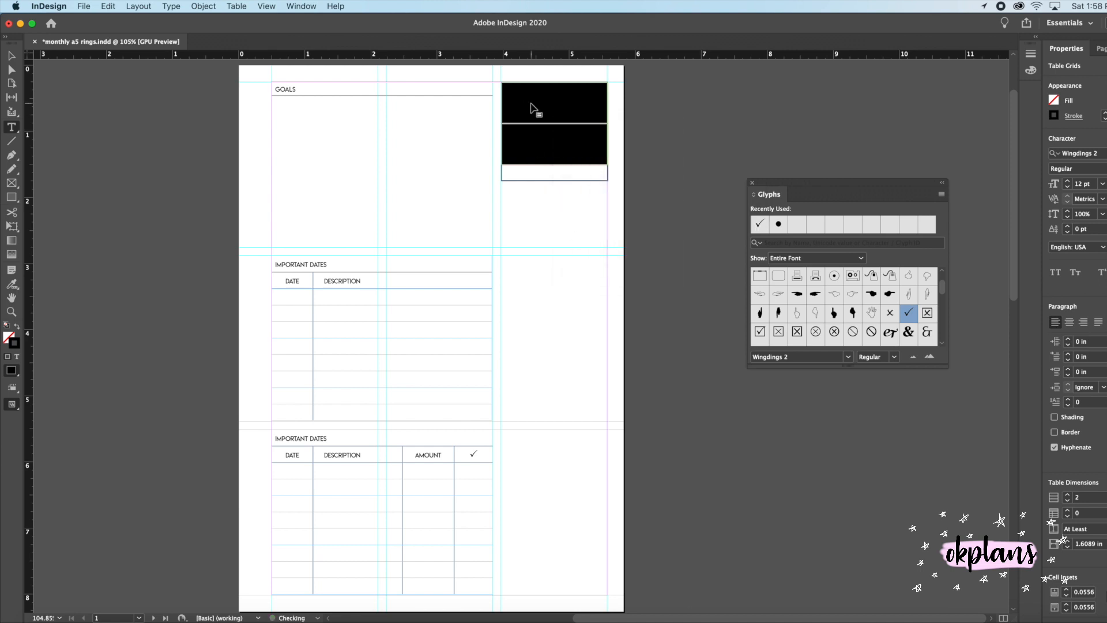
Make the new table's first row about 0.75 in tall and its second row about 0.5 in tall.
click(550, 104)
drag(550, 104, 555, 124)
click(559, 112)
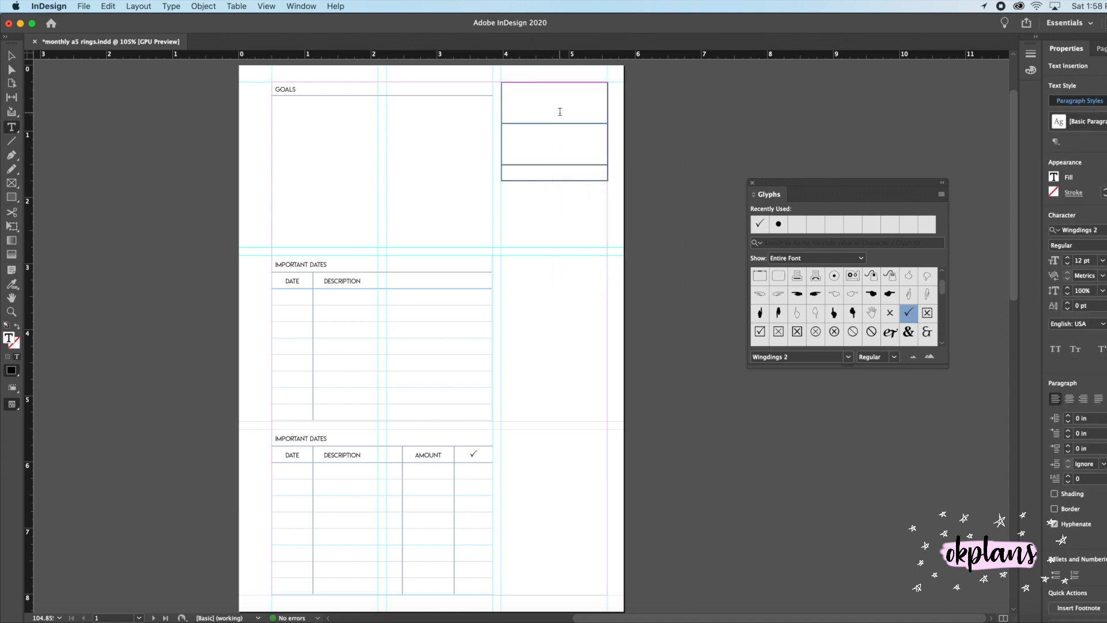
drag(553, 115, 562, 125)
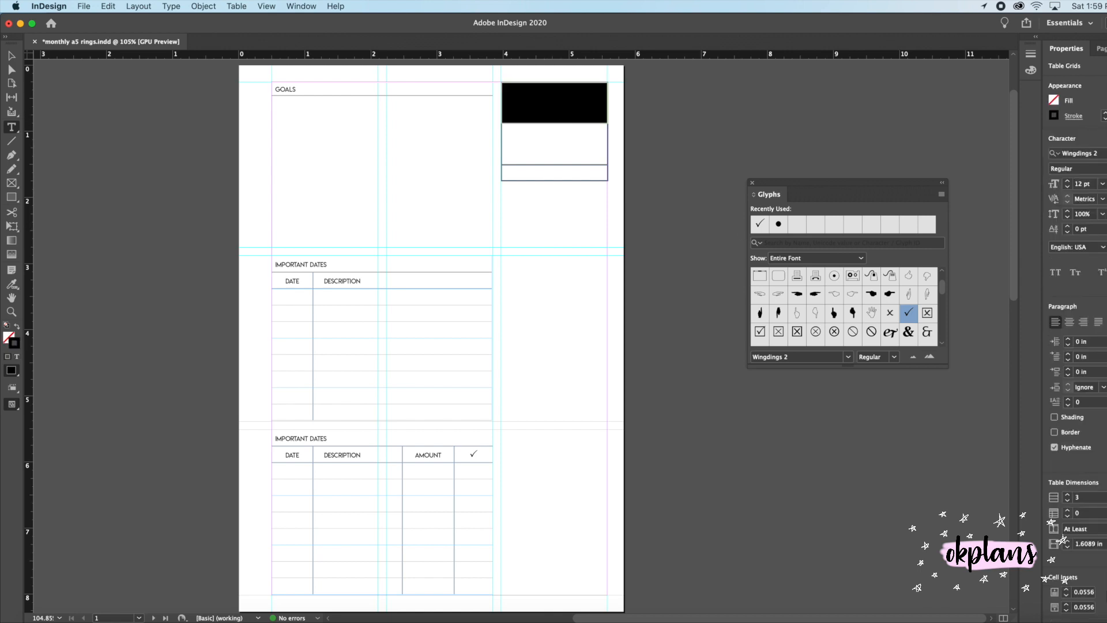
key(Up)
key(Up)
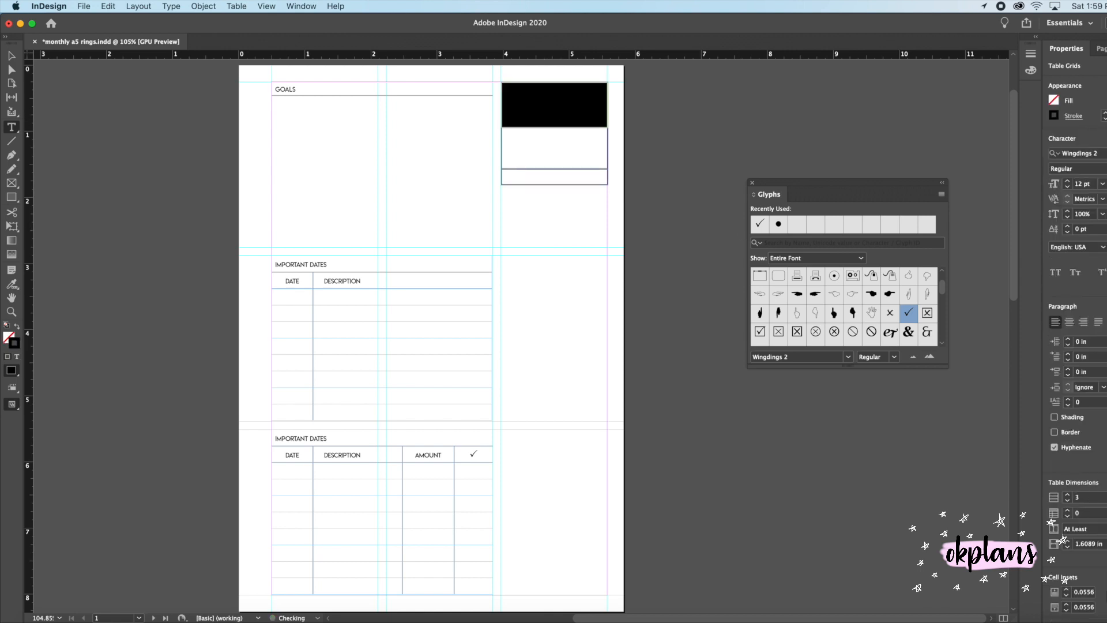
drag(562, 158, 560, 171)
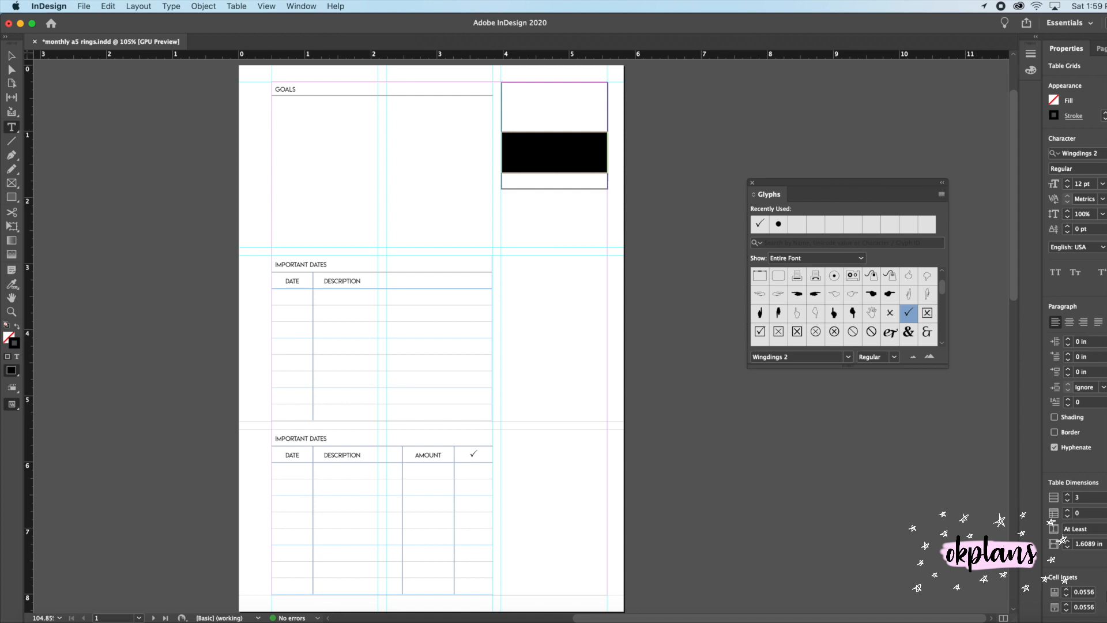
key(Up)
key(Up)
drag(580, 115, 586, 155)
click(537, 141)
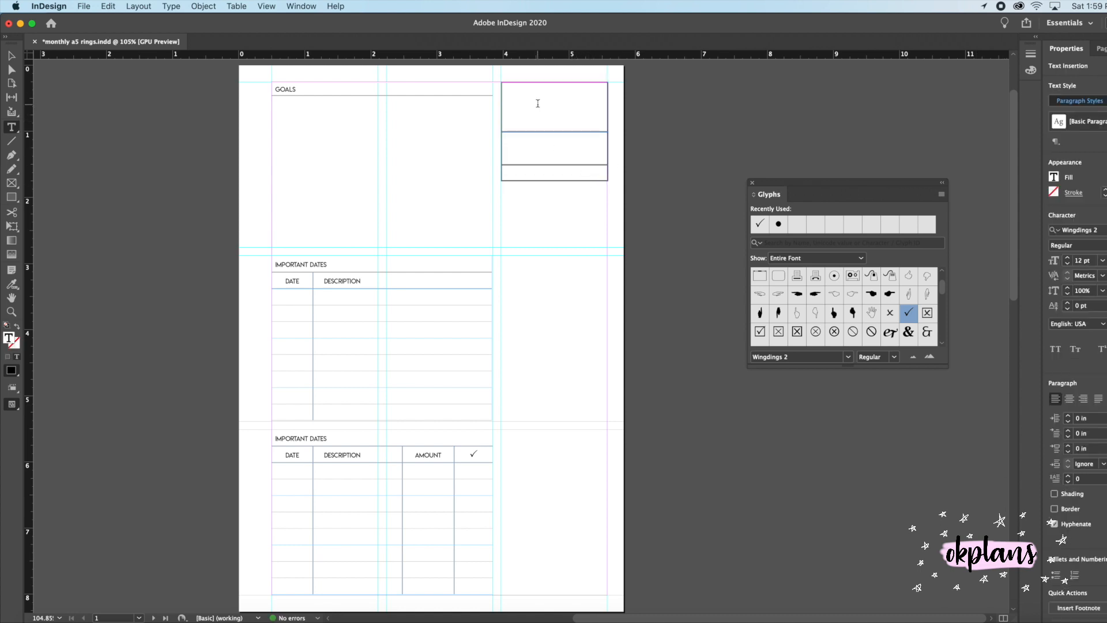
Set the vertical justification of all three cells in the new table to Align Center.
drag(549, 122, 597, 170)
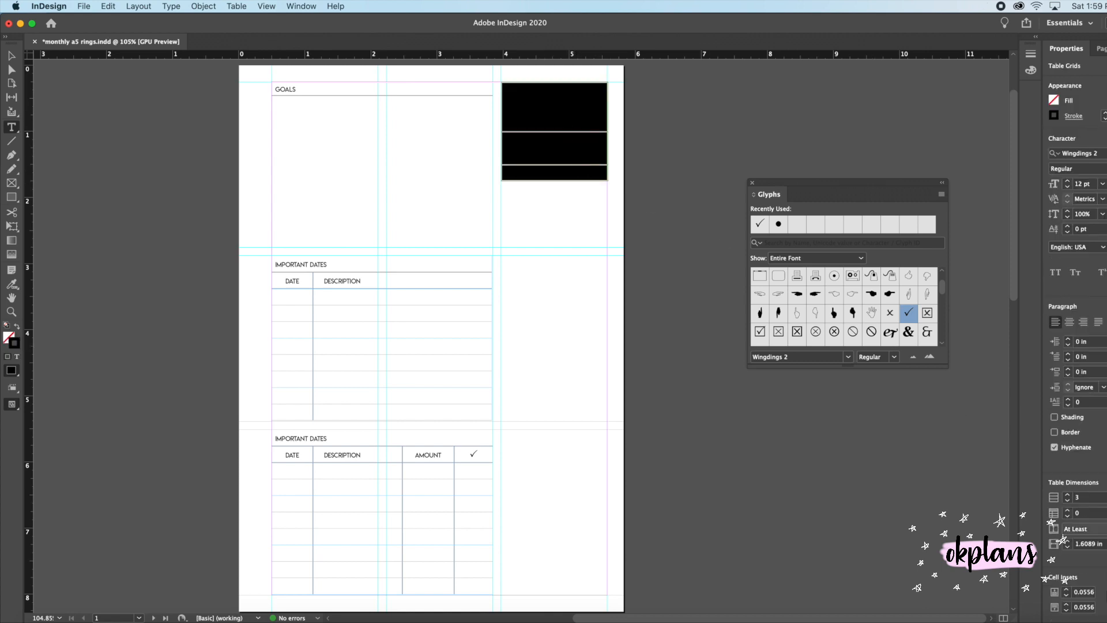
right_click(571, 162)
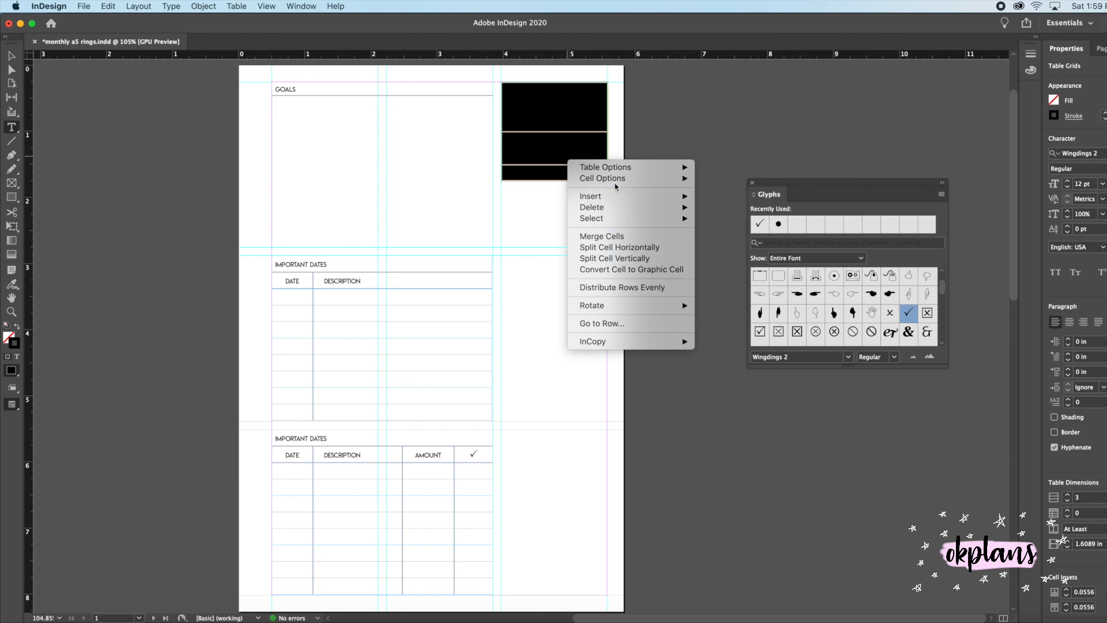
mouse_move(675, 178)
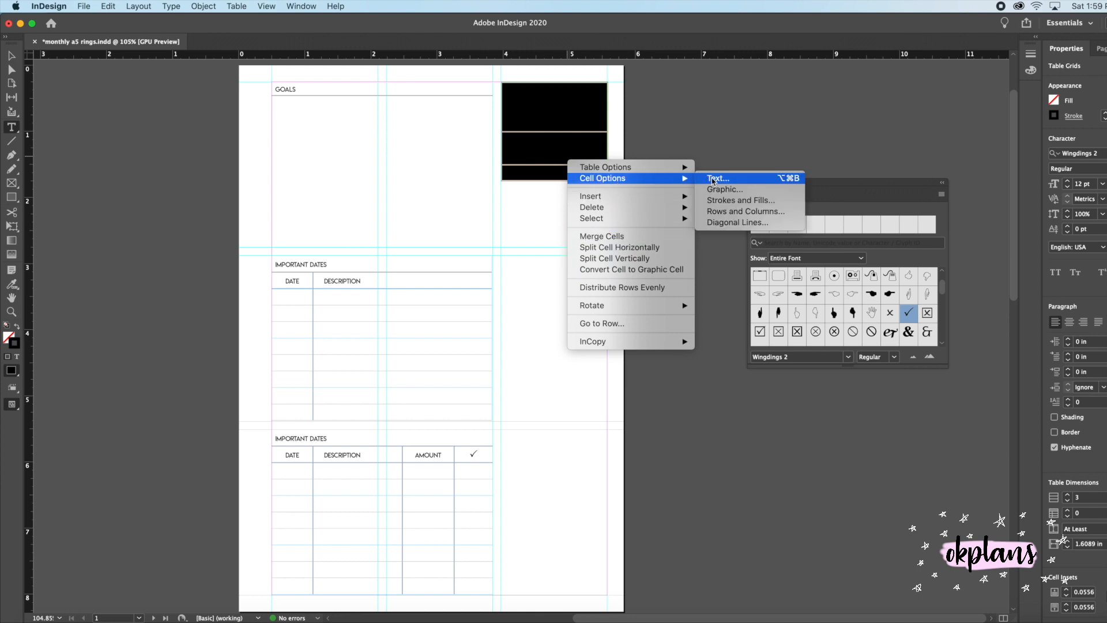
click(713, 179)
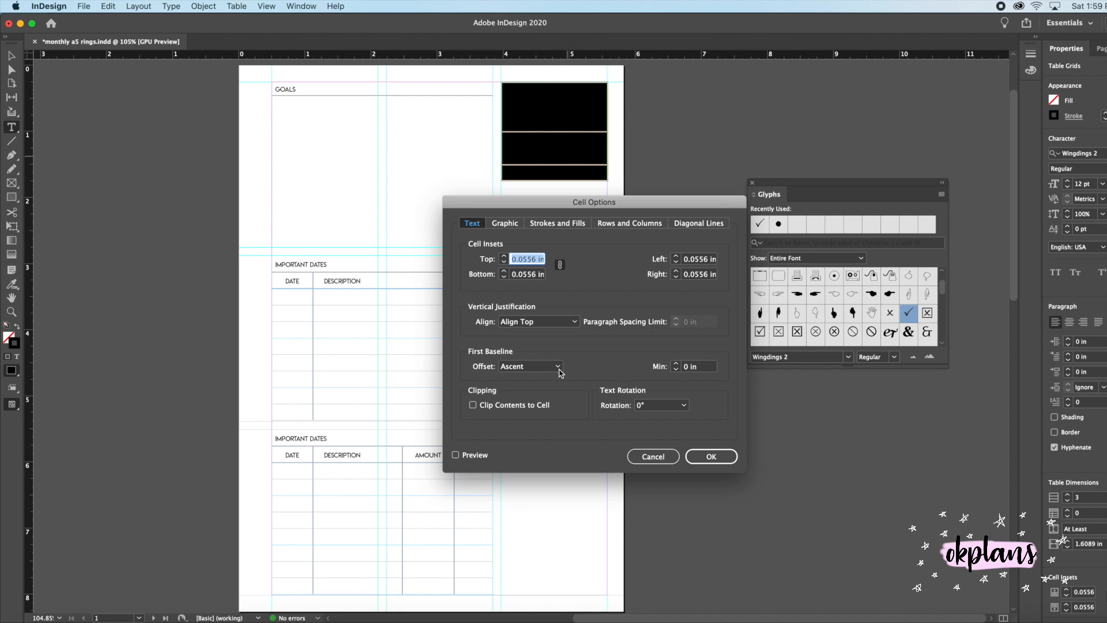
click(534, 321)
click(531, 347)
click(712, 456)
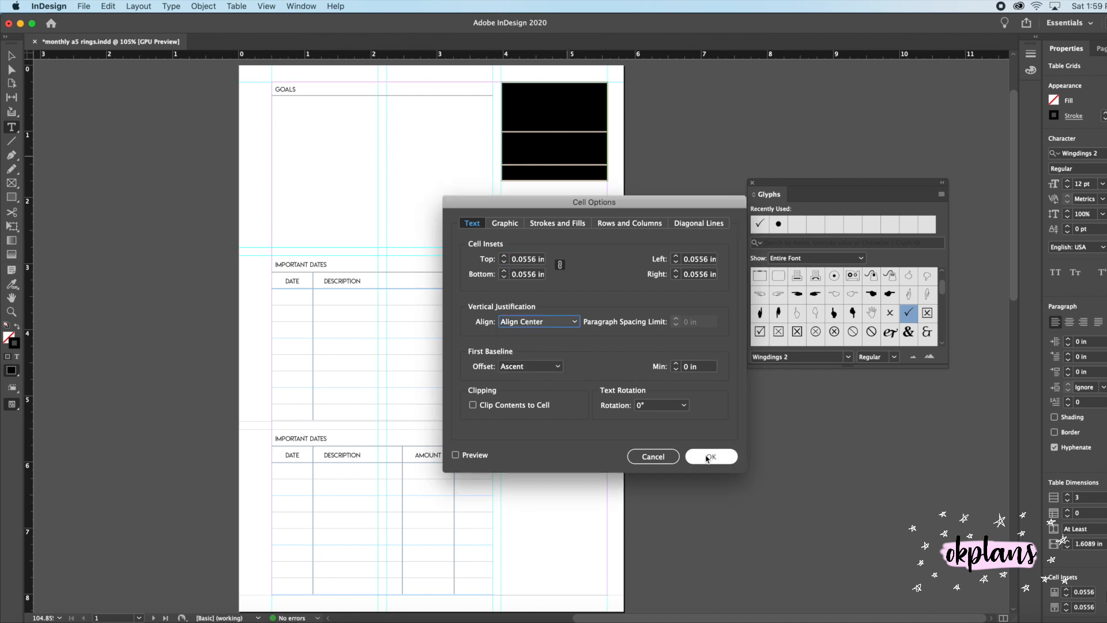
Set the font of the new table's cells to Lemon/Milk light, close the Glyphs panel and reselect all three cells.
click(1056, 154)
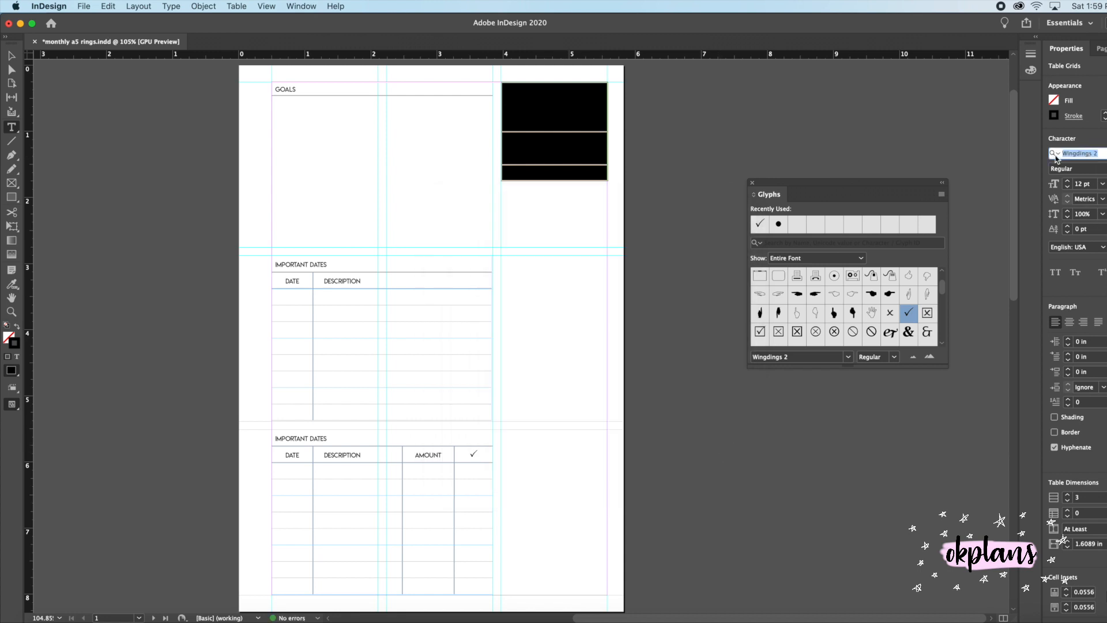
click(753, 183)
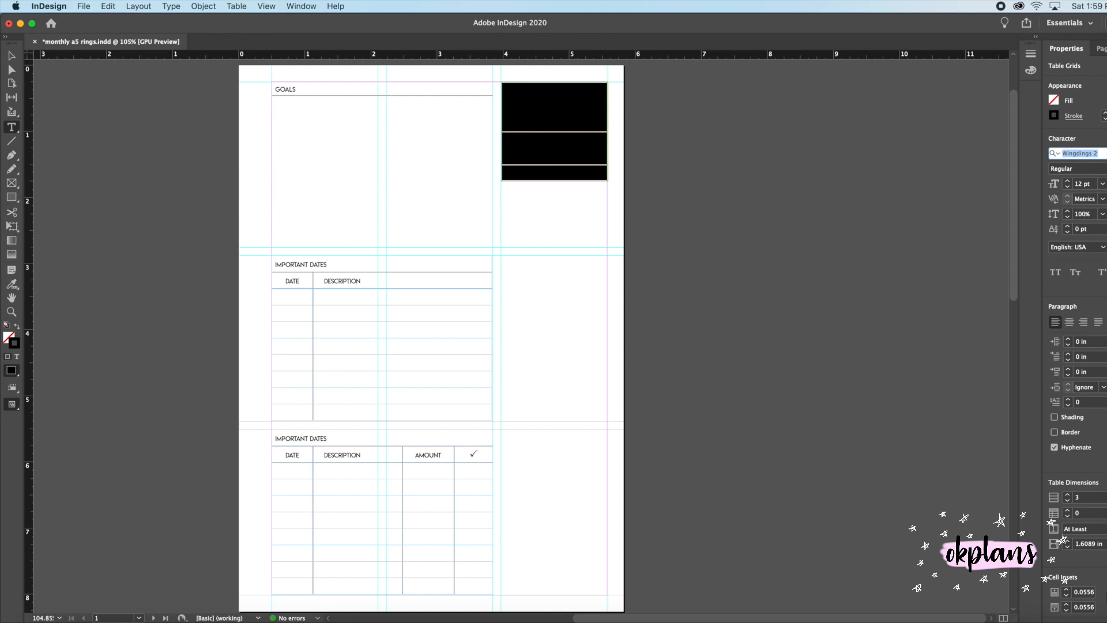
text(lemo)
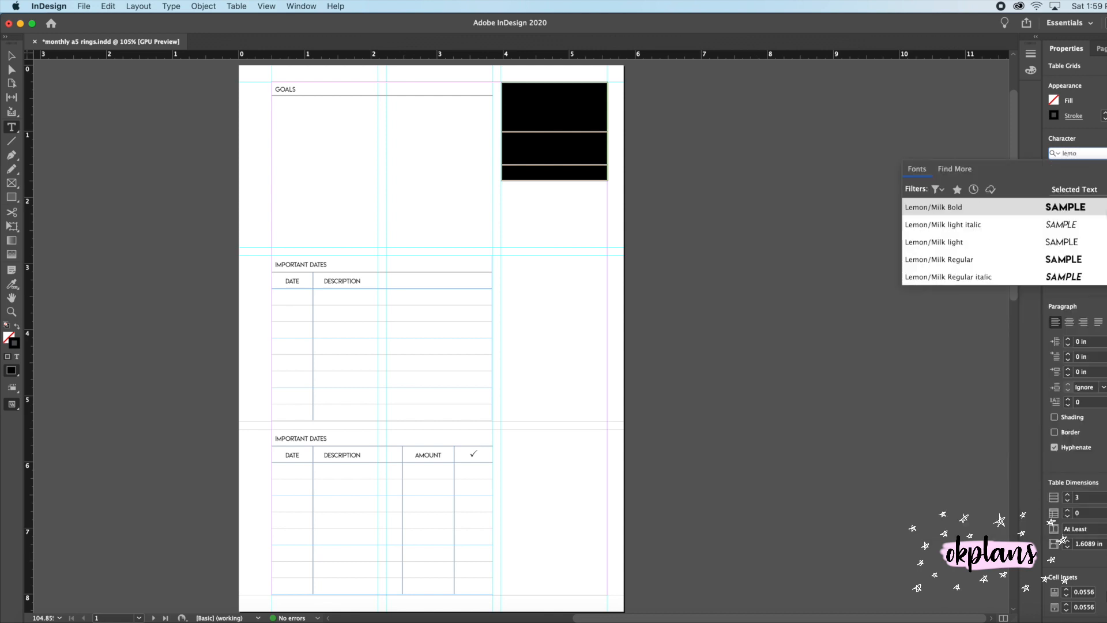
click(1097, 242)
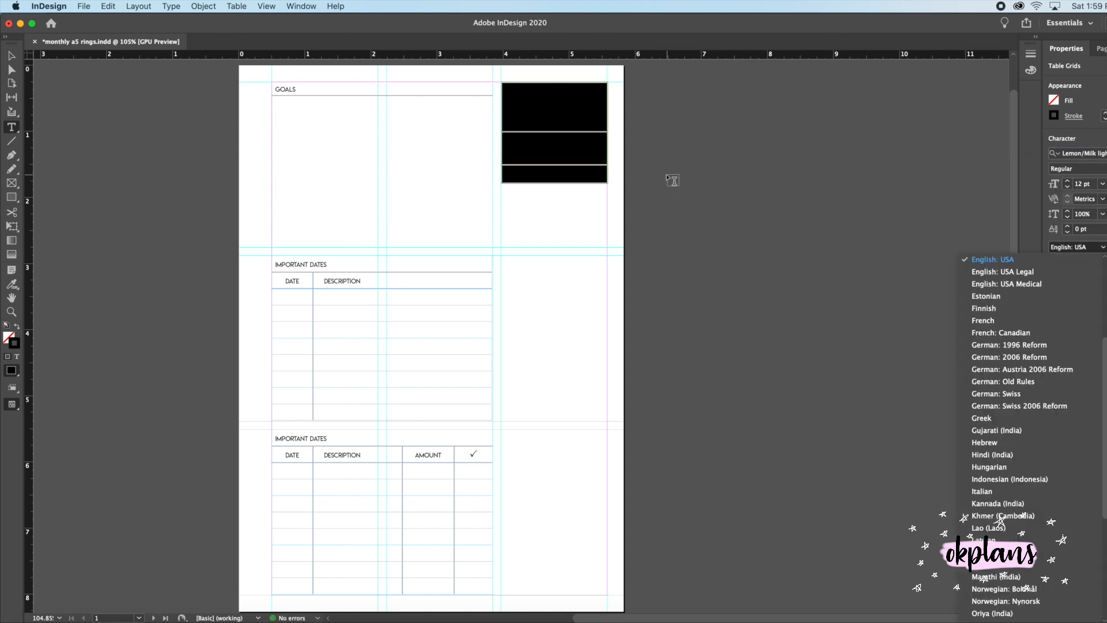
click(558, 114)
drag(570, 123, 583, 171)
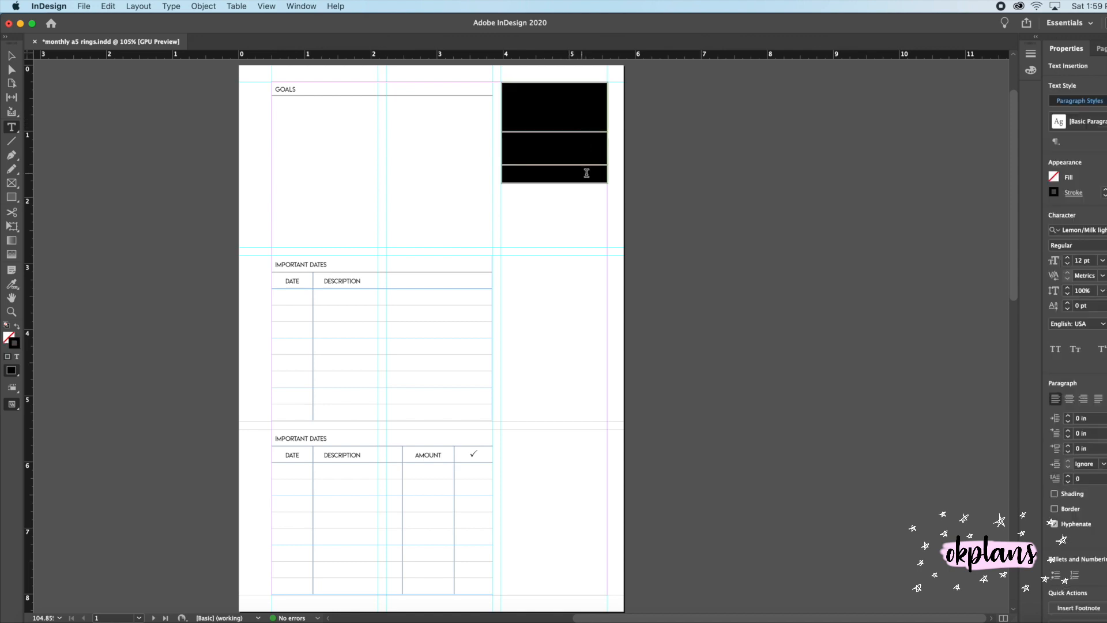
Center-align the text of the side table's three cells and enter 09 in the first cell.
click(1070, 322)
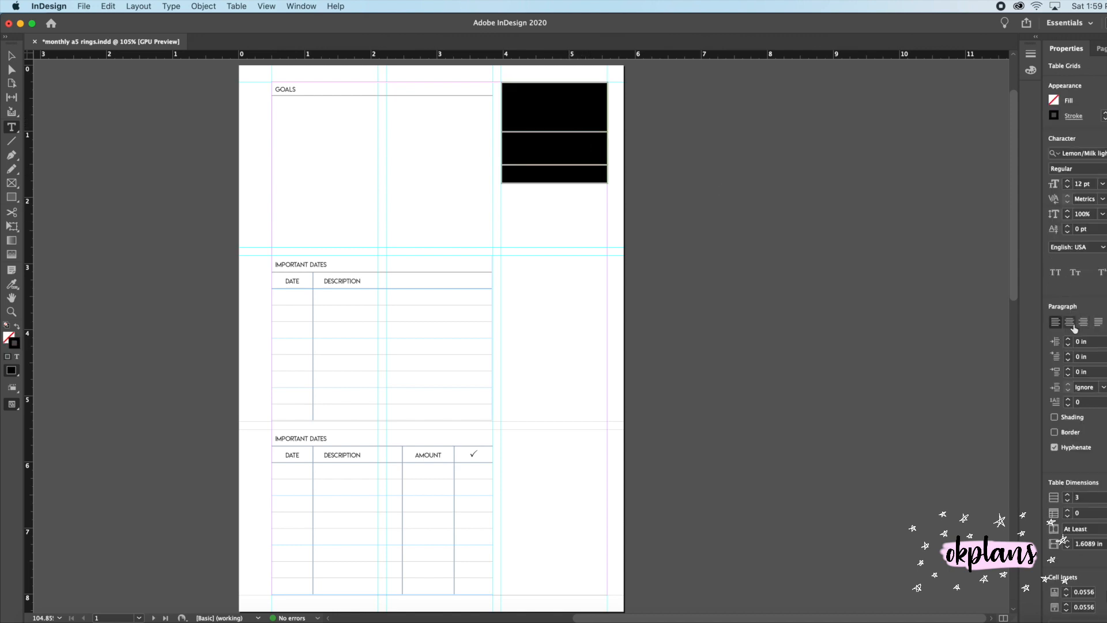
click(566, 108)
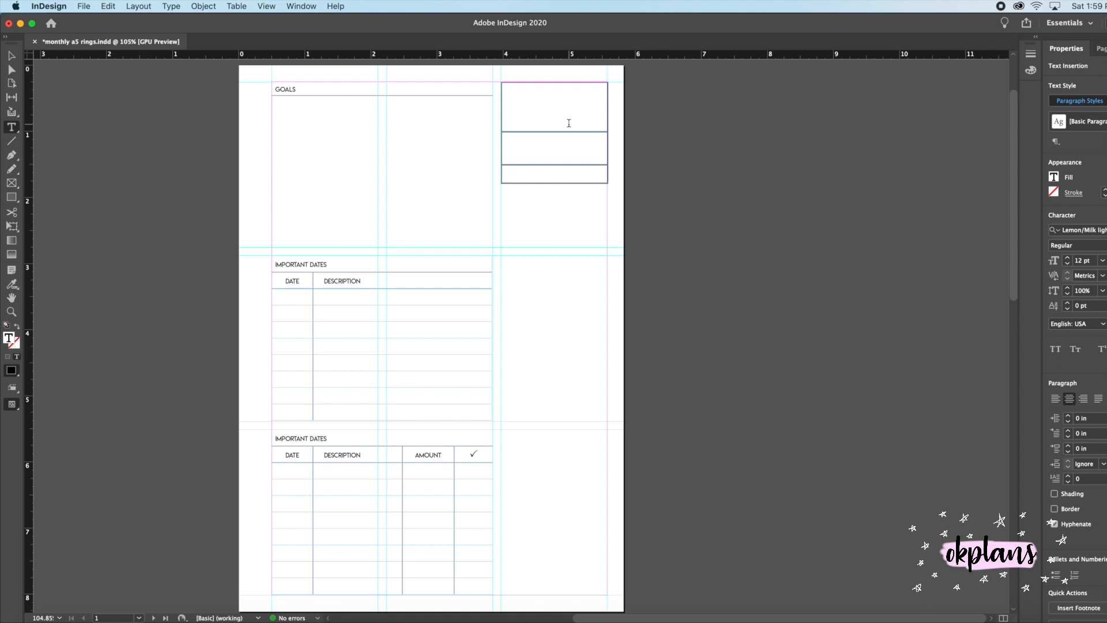
key(Escape)
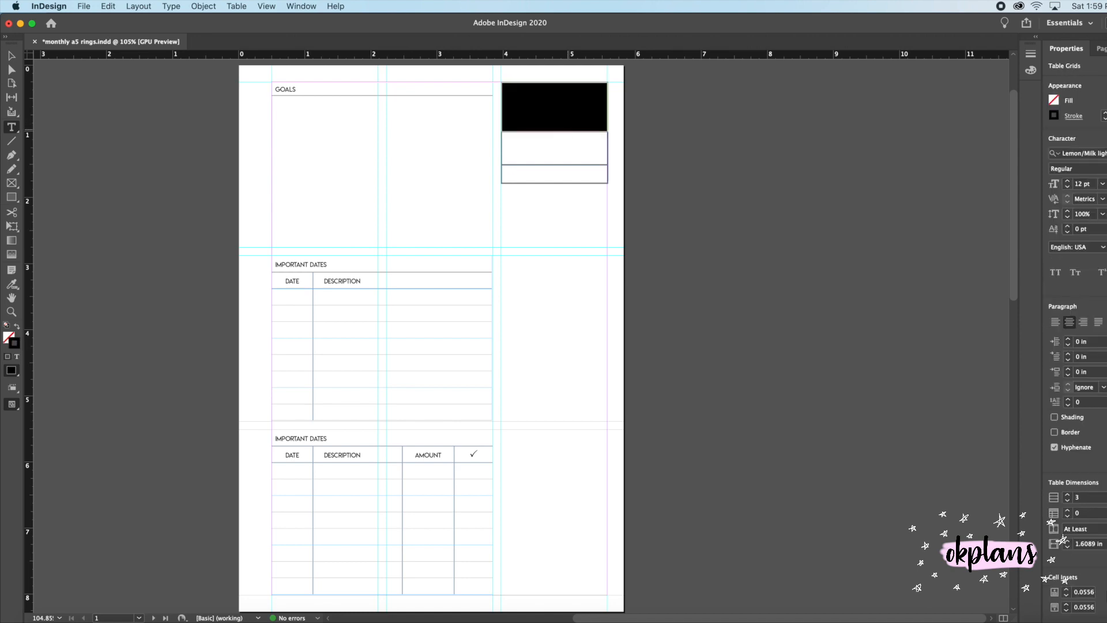
click(545, 114)
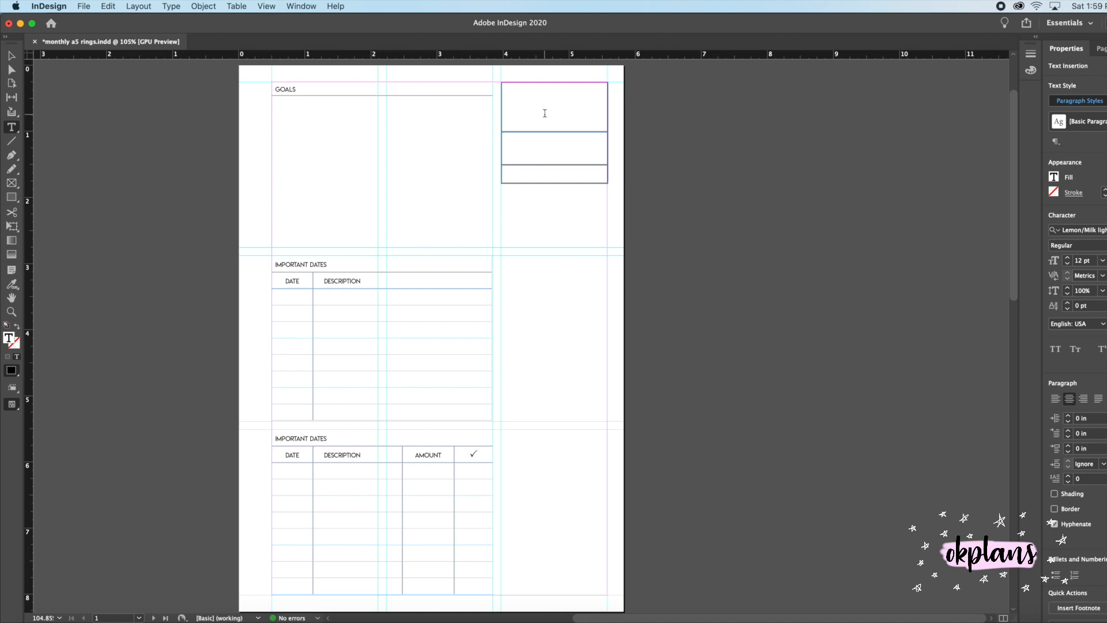
text(09)
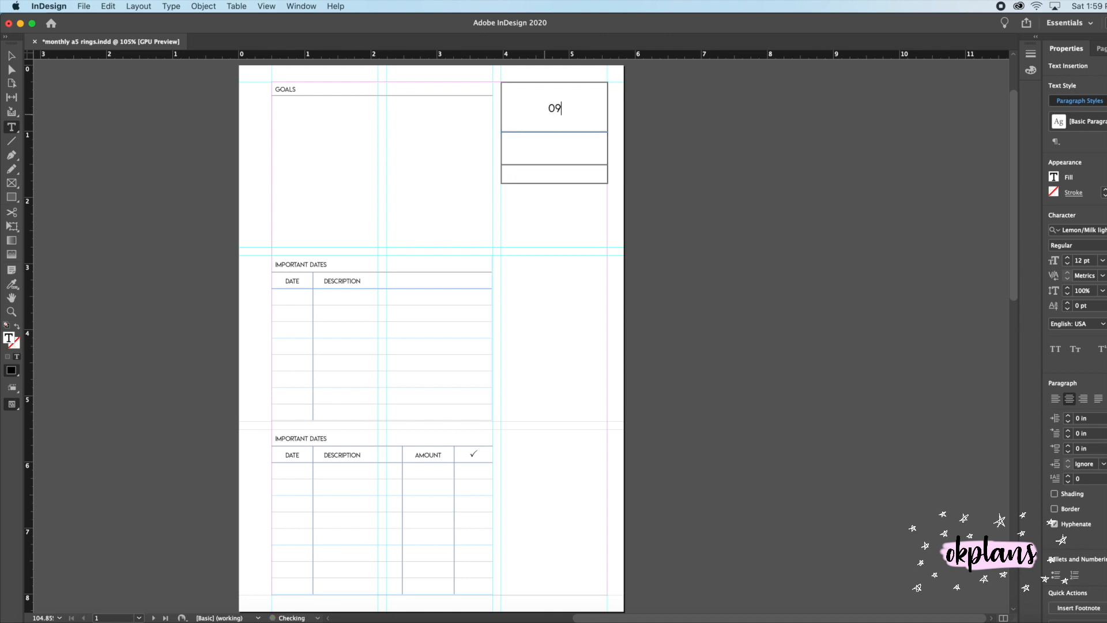
Increase the font size of the 09 text in the first cell to 33 pt.
drag(562, 108, 548, 110)
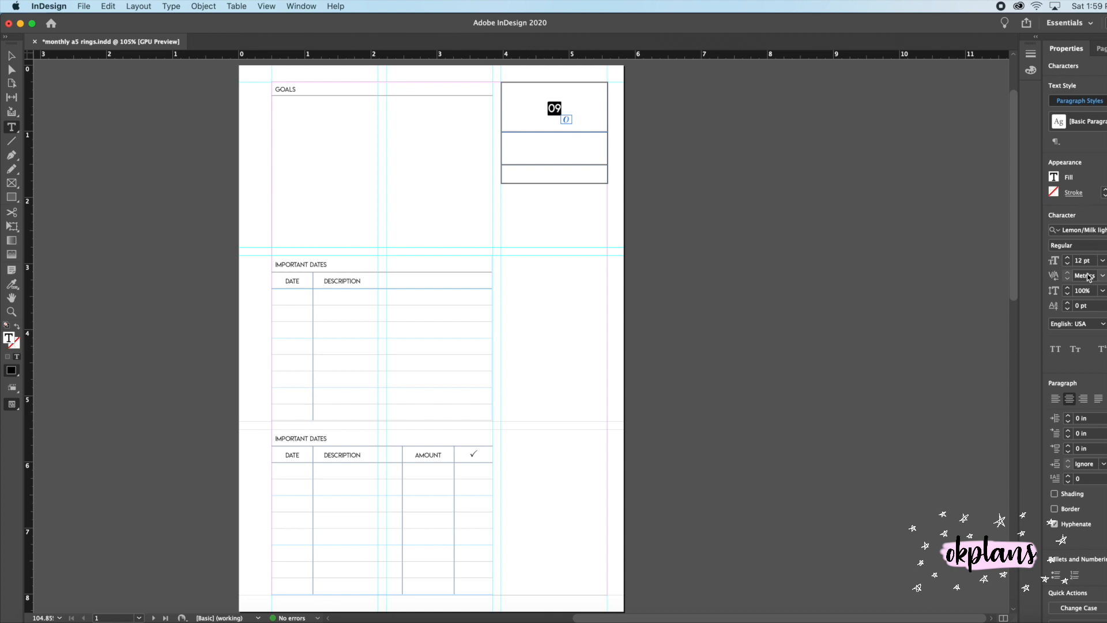
click(1067, 258)
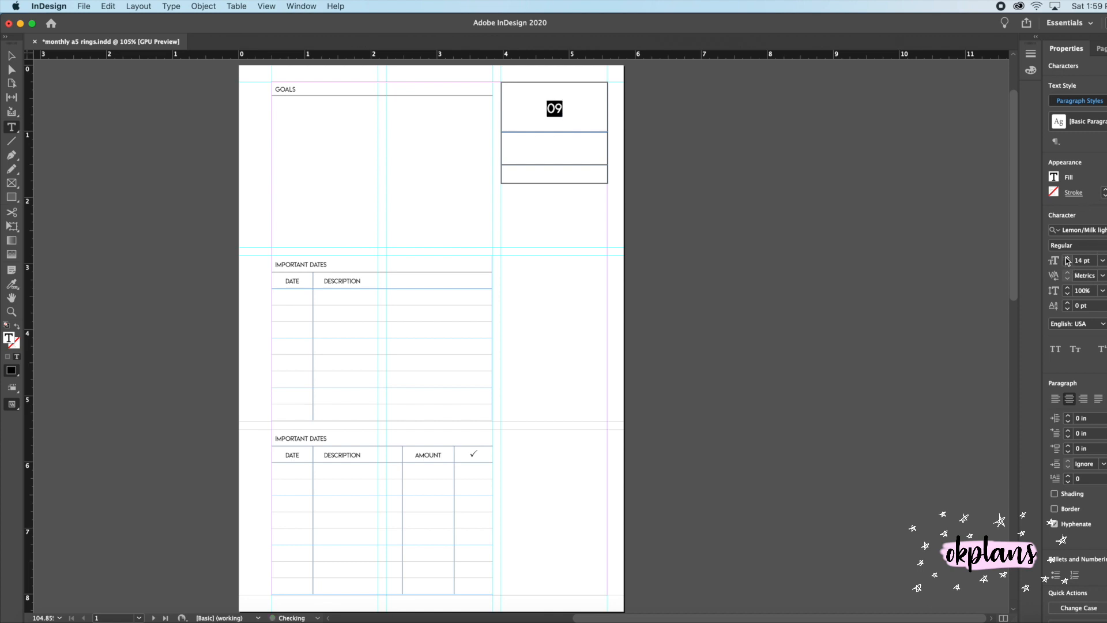
click(1067, 258)
click(1067, 258)
click(1068, 258)
click(1067, 258)
click(1067, 258)
click(1067, 258)
click(1067, 257)
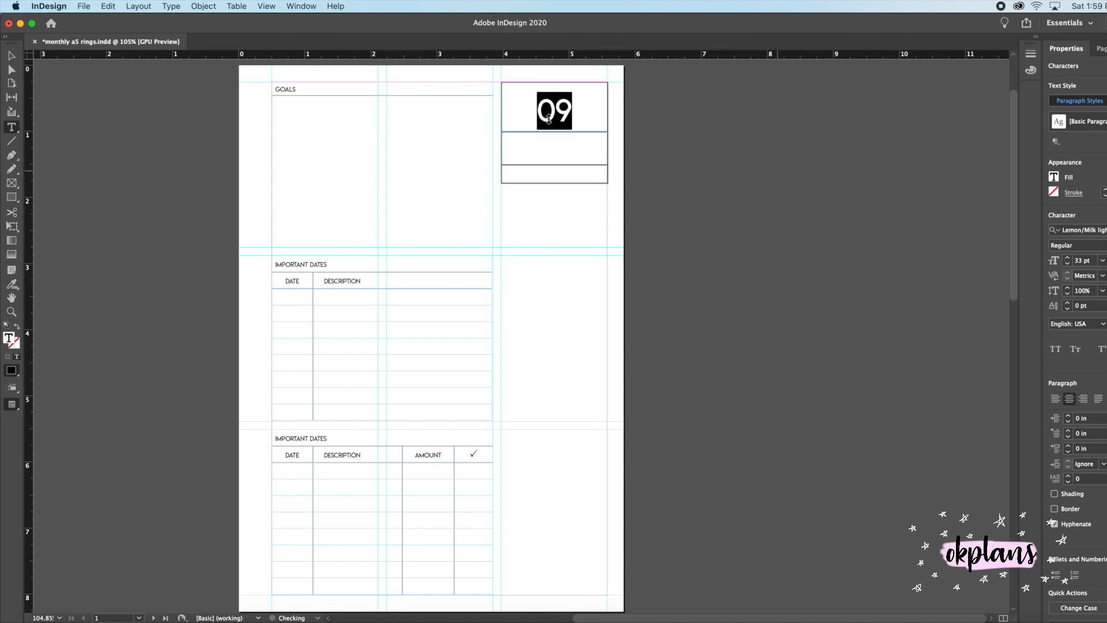
Enter SEPTEMBER in the side table's second cell, then make the first row taller and the second row shorter.
click(565, 150)
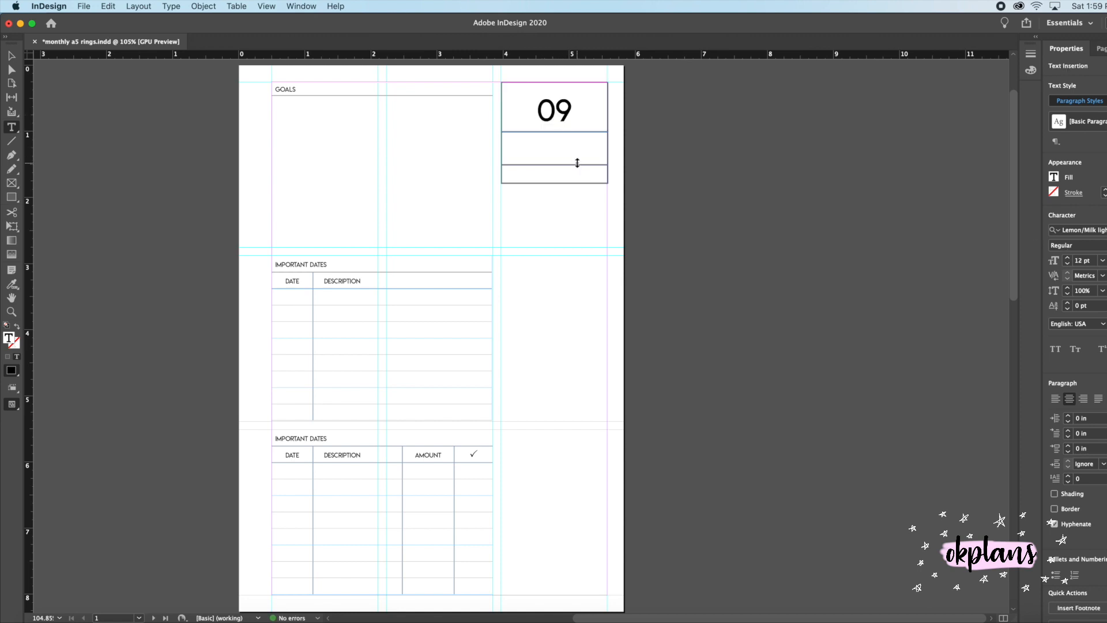
text(SEPTEMBER)
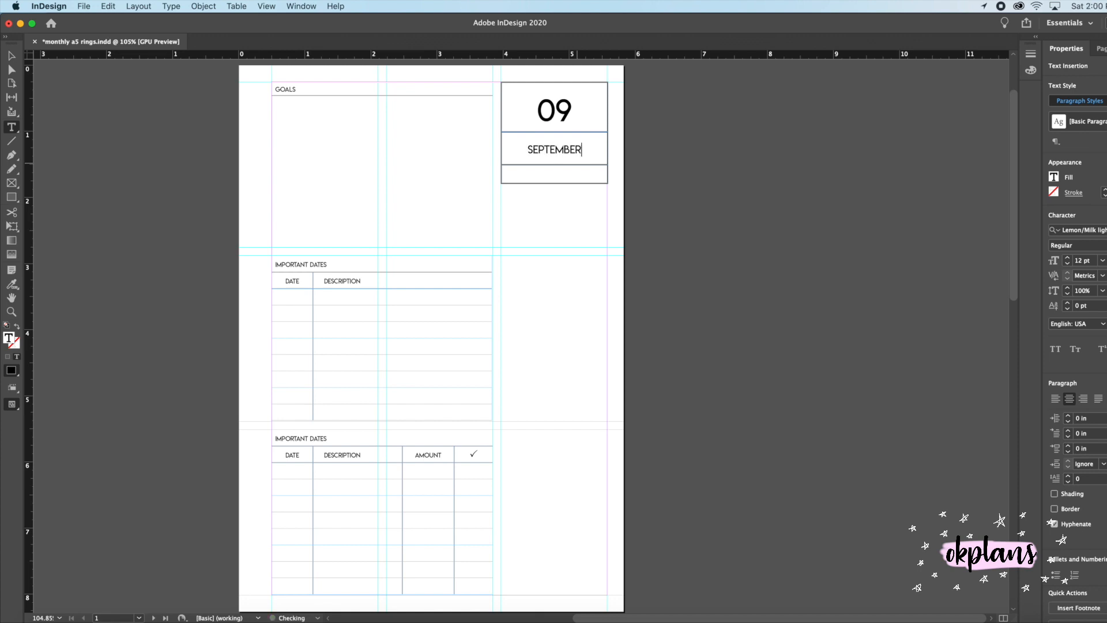
scroll(673, 194, left, 5)
scroll(709, 155, right, 5)
drag(607, 152, 513, 112)
key(super+z)
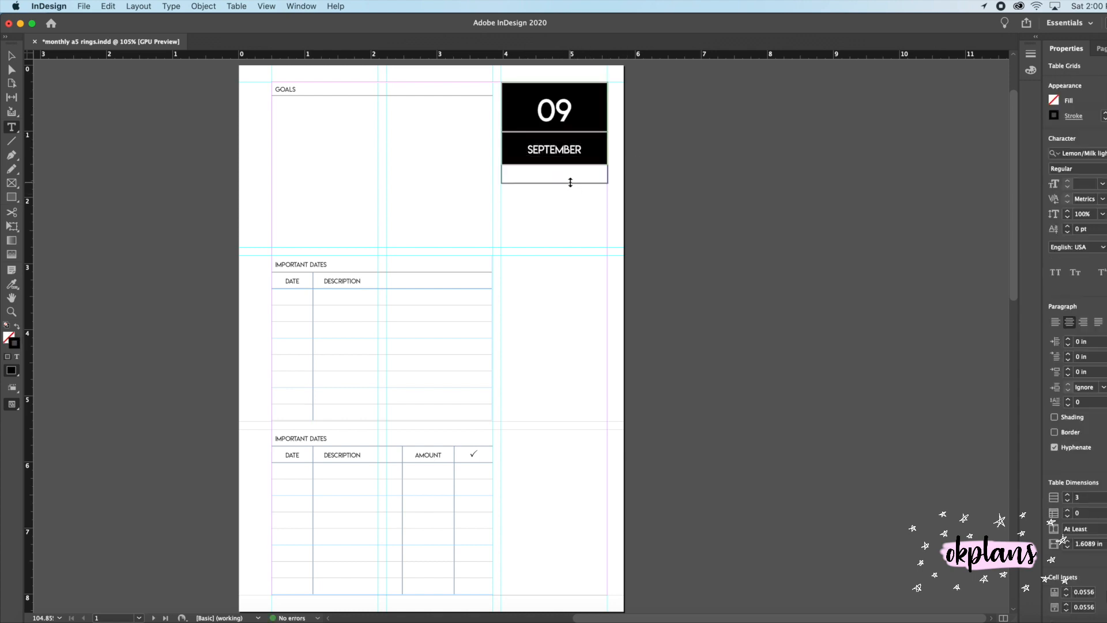
drag(583, 150, 577, 118)
click(580, 154)
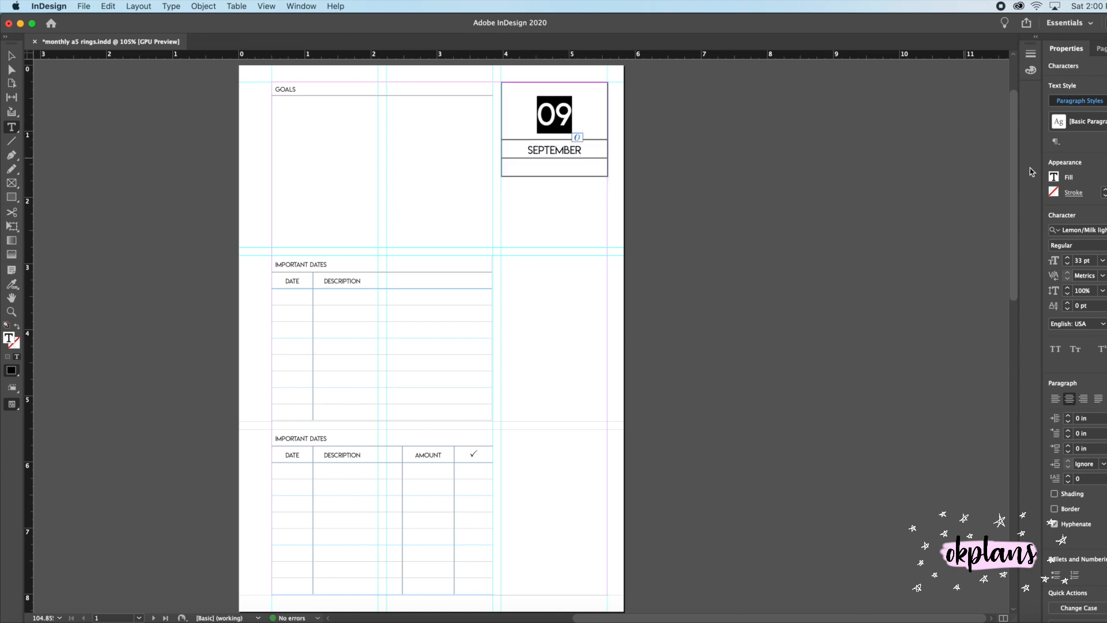
Enlarge the 09 text in the side table's first cell to 41 pt.
click(1068, 258)
click(1069, 258)
click(1068, 258)
click(1068, 258)
click(1068, 258)
click(1068, 257)
click(1068, 258)
click(1069, 258)
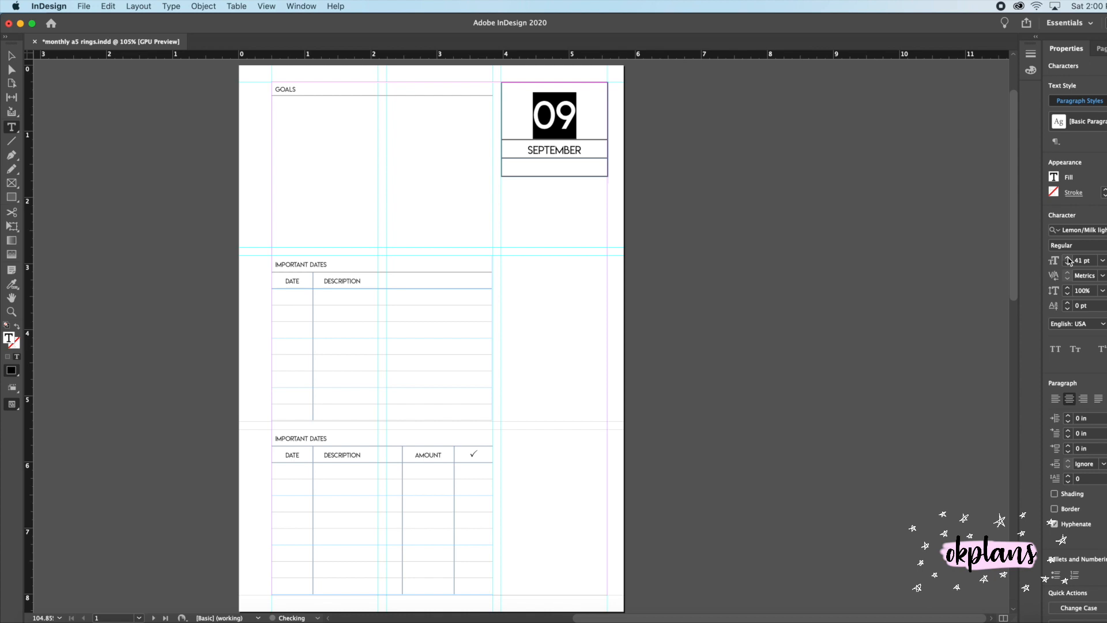
Increase the side table's row count to 4, adding a row below the empty third one.
drag(527, 150, 591, 153)
click(543, 170)
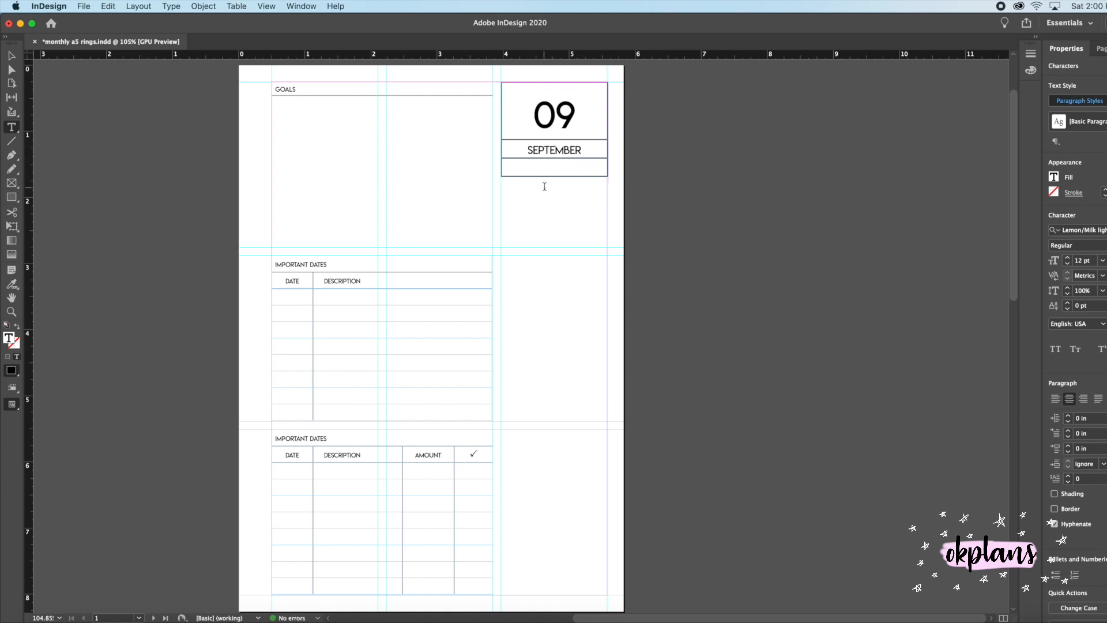
drag(537, 166, 535, 173)
click(541, 172)
scroll(541, 171, up, 3)
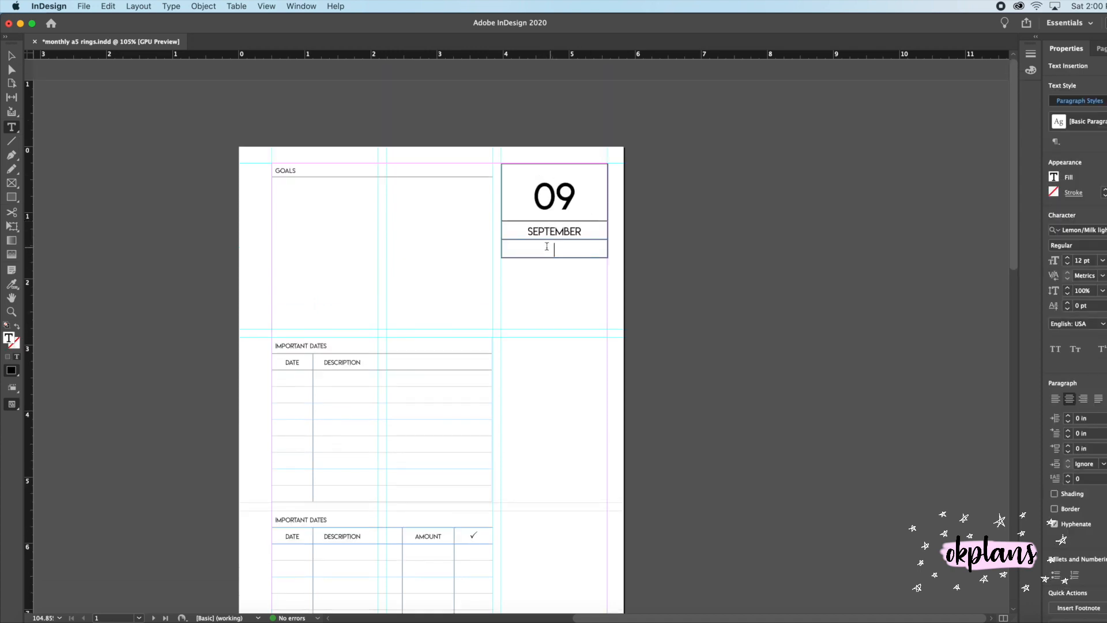
drag(576, 247, 563, 254)
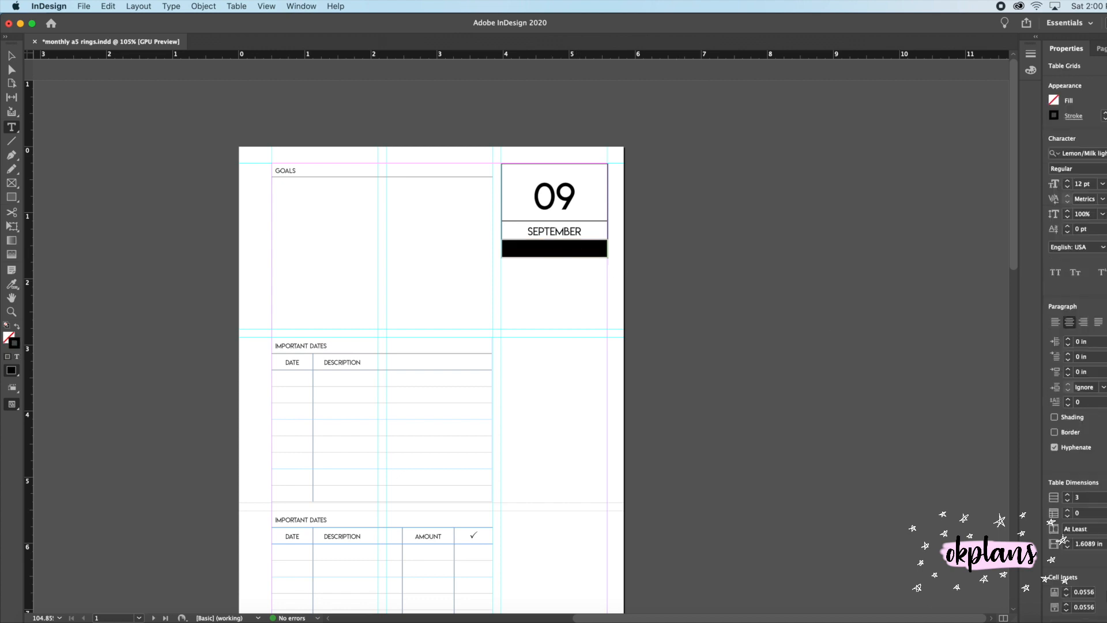
click(1063, 495)
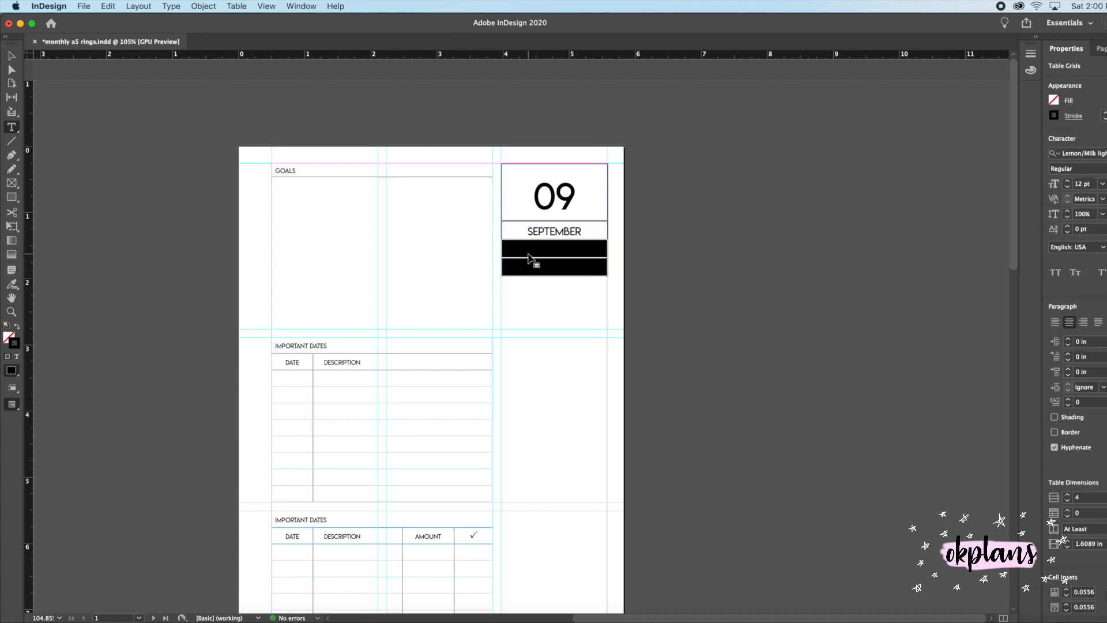
Split the cell below SEPTEMBER vertically in two, then split its left half vertically again.
click(566, 249)
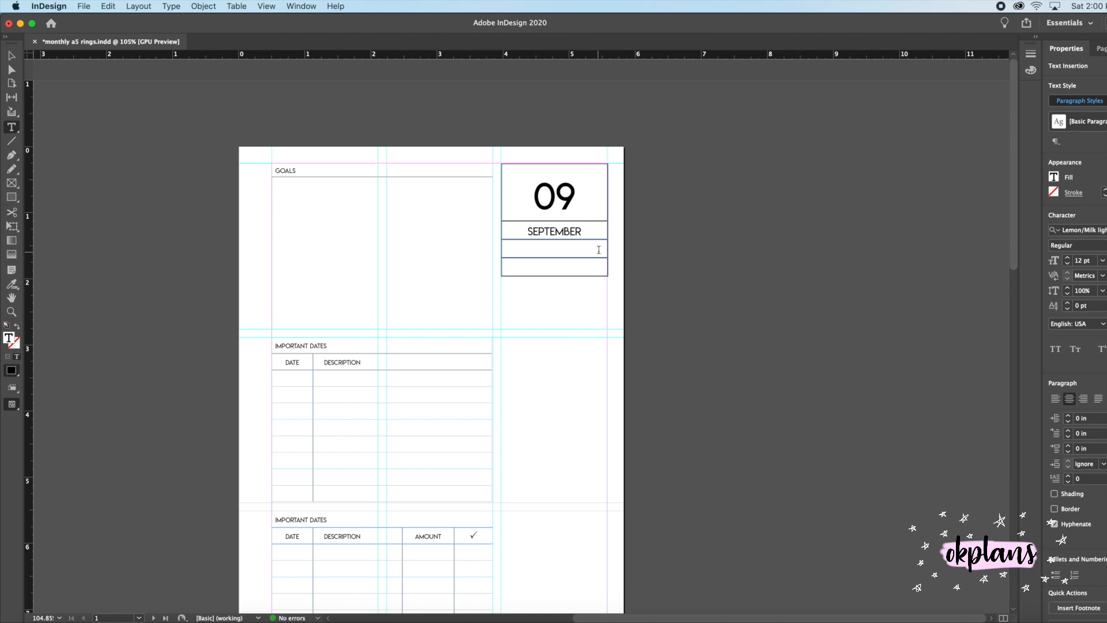
drag(598, 251, 597, 255)
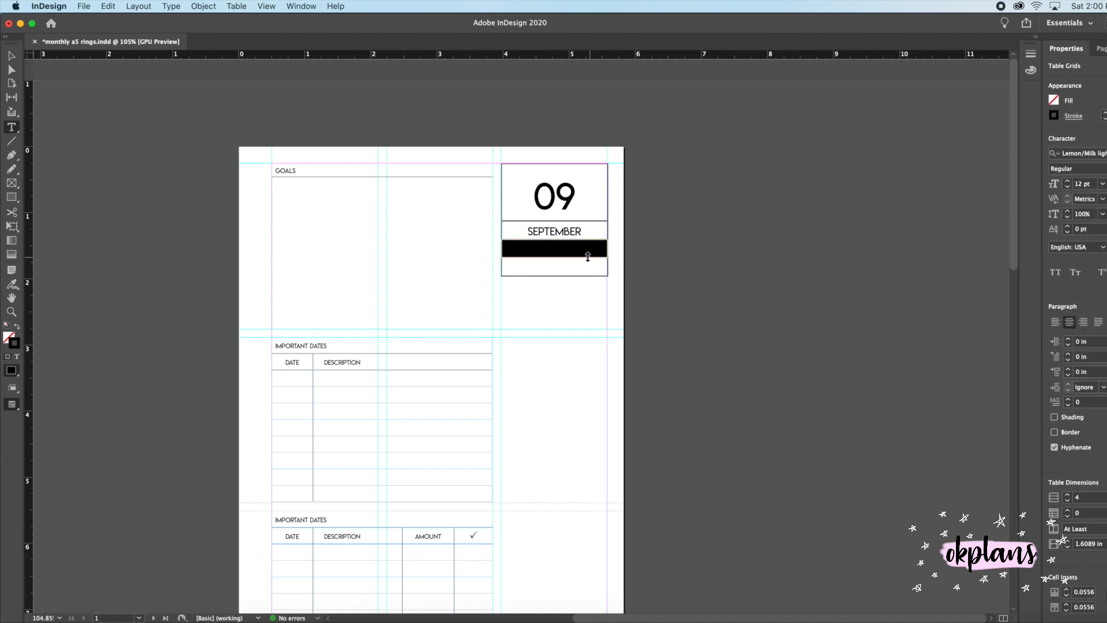
right_click(571, 258)
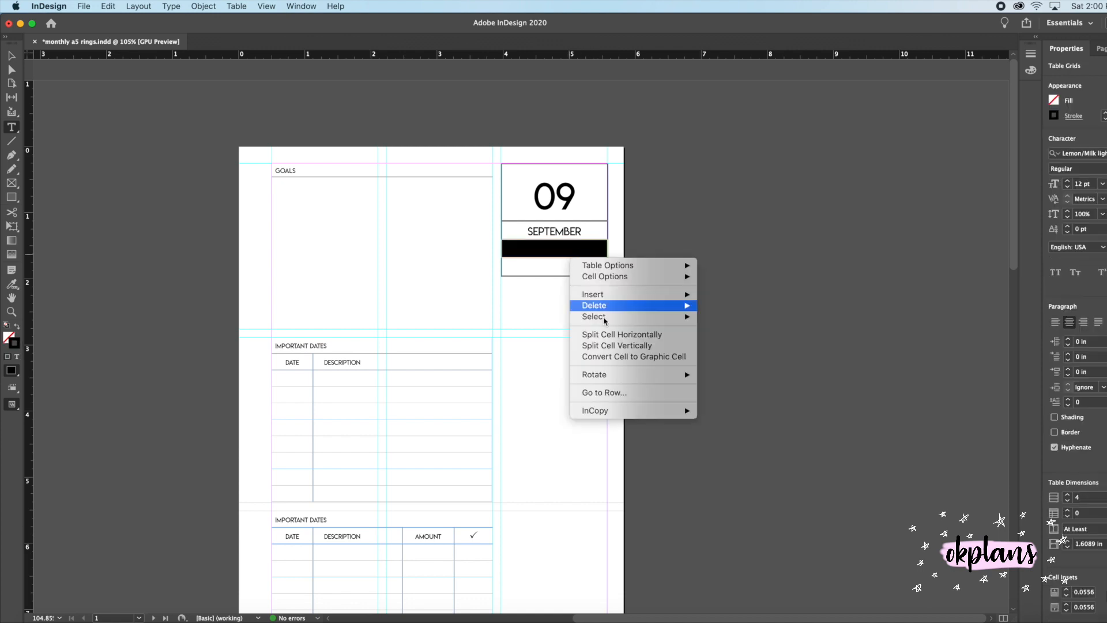
click(634, 345)
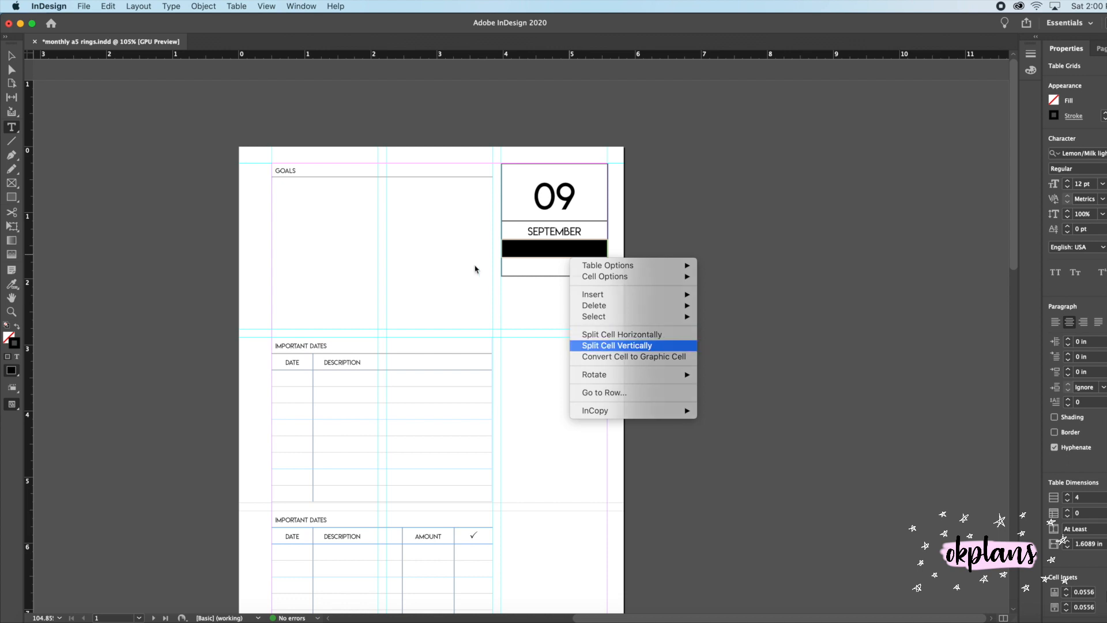
click(523, 251)
drag(523, 251, 536, 255)
right_click(536, 255)
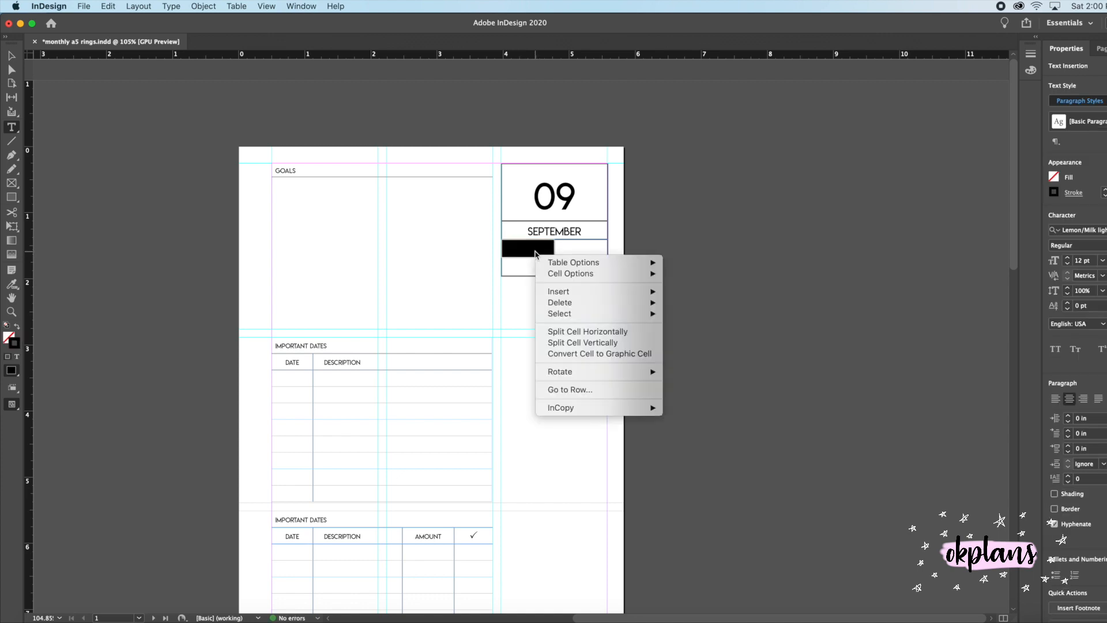
click(576, 345)
Distribute the columns of the three cells below SEPTEMBER evenly.
drag(595, 250, 519, 252)
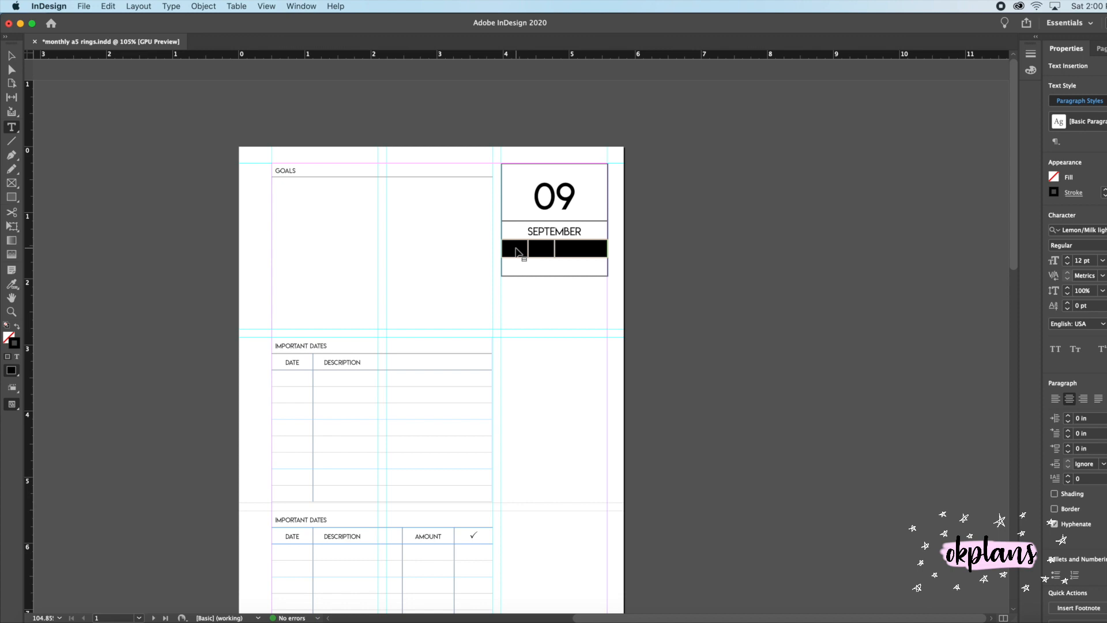
right_click(518, 252)
click(557, 379)
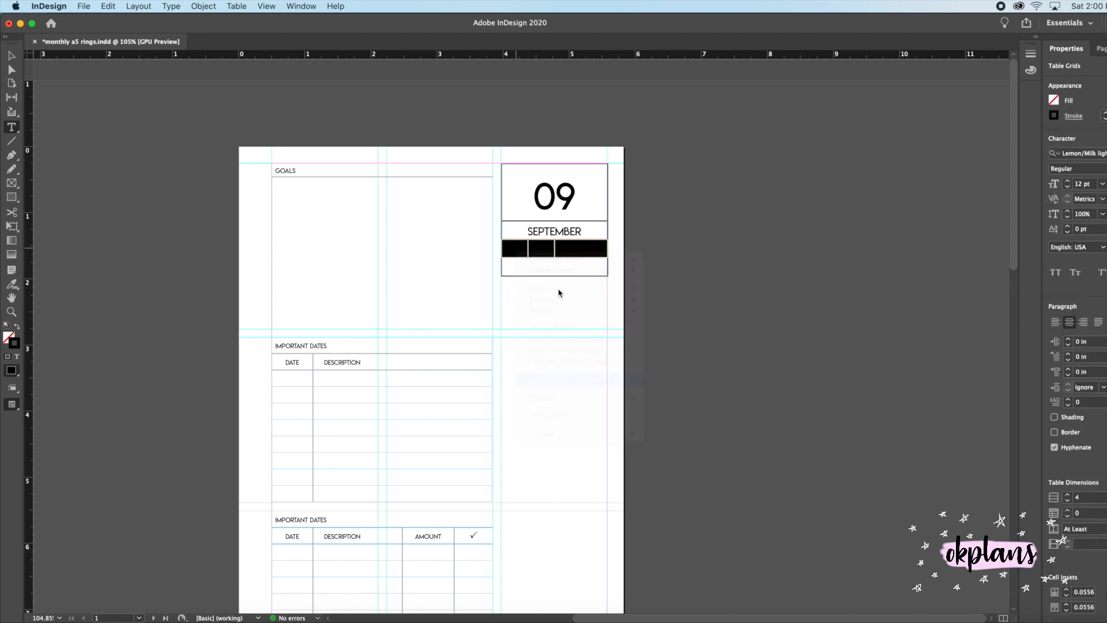
click(628, 268)
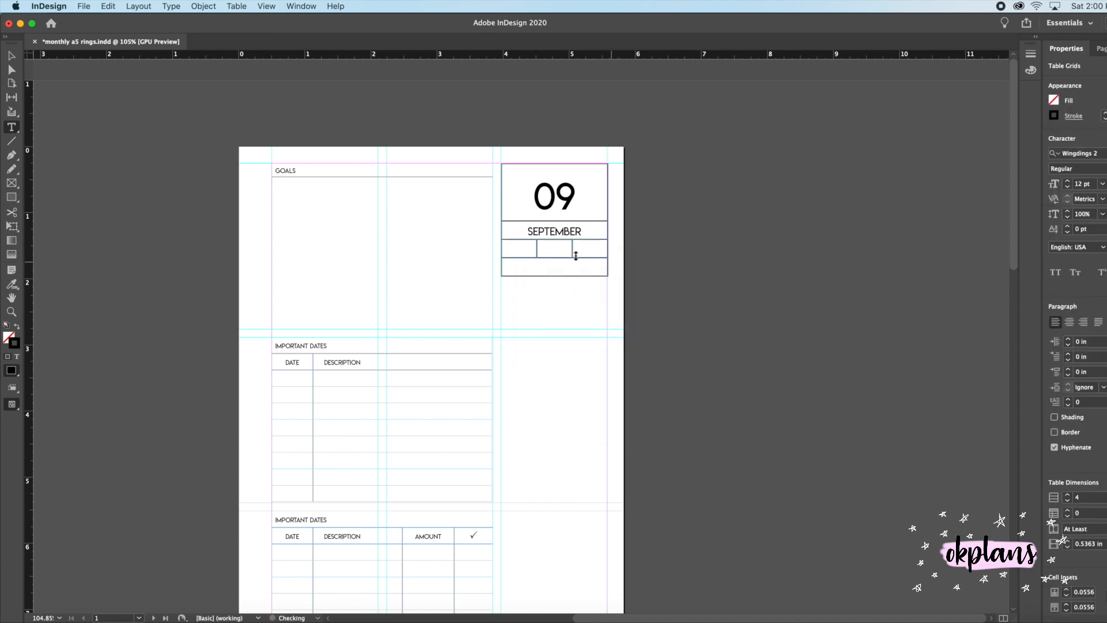
Switch the page to Preview screen mode to check the side table without guides.
drag(526, 248, 593, 254)
click(511, 247)
drag(517, 247, 595, 249)
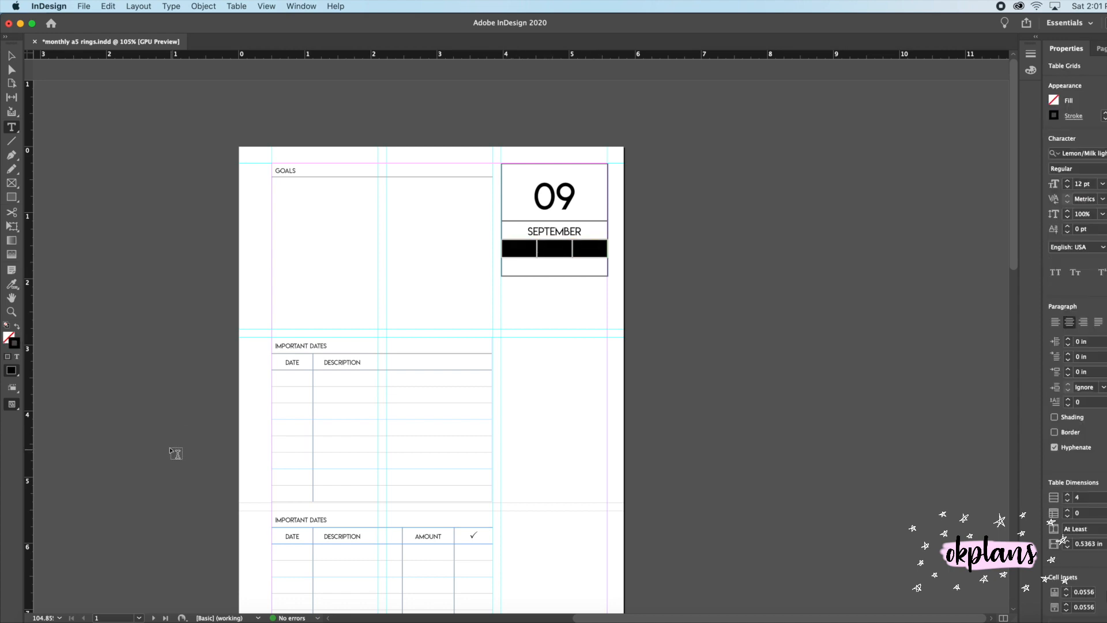
click(11, 405)
click(31, 433)
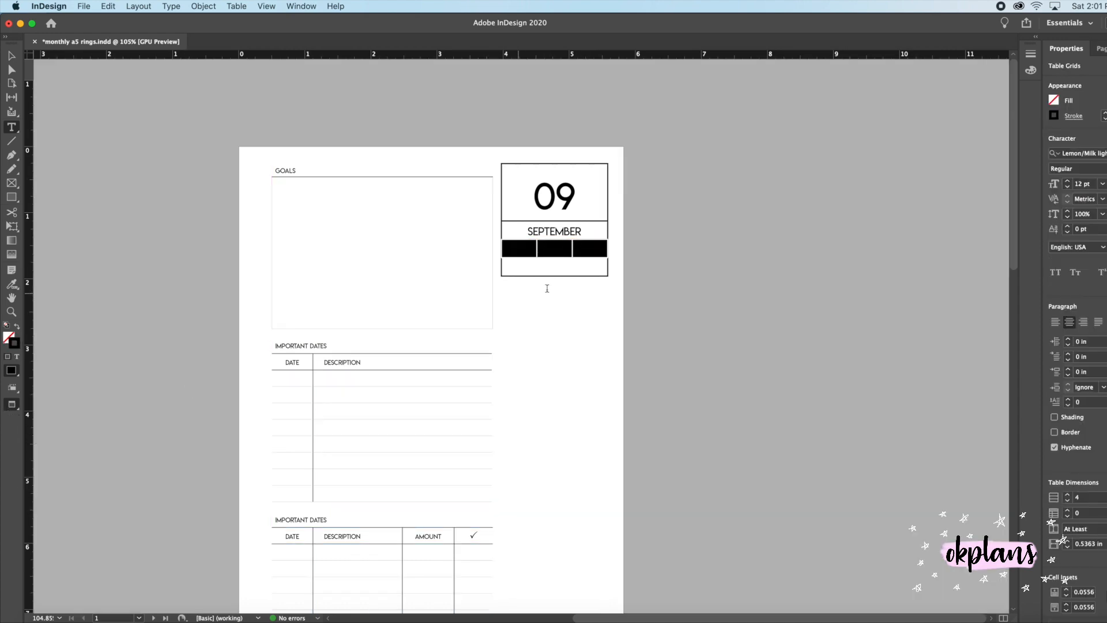
click(591, 279)
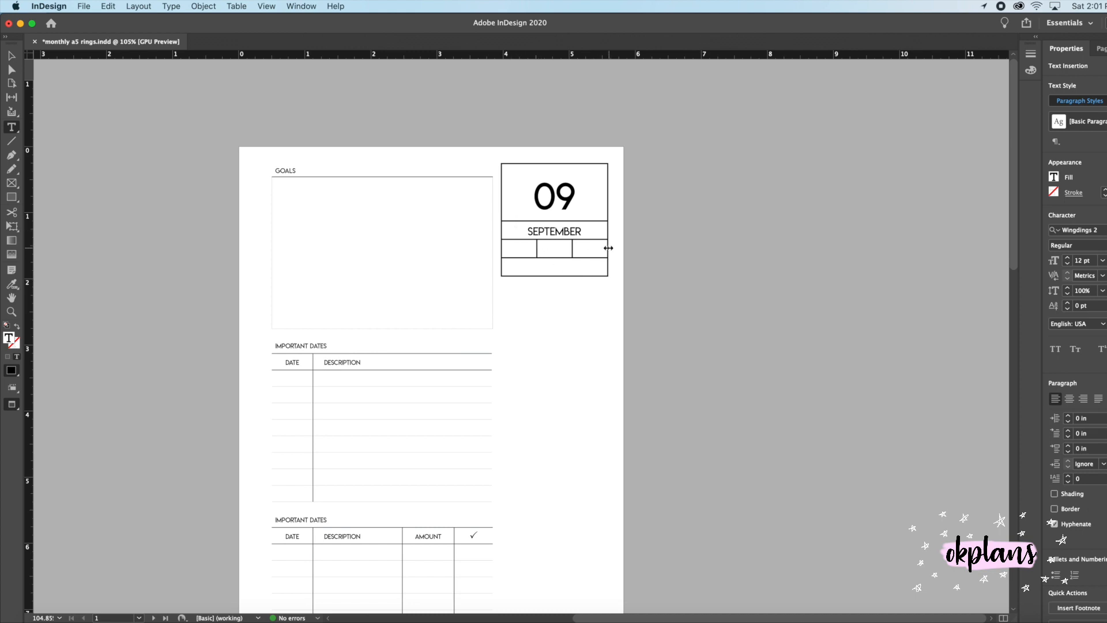
Set the stroke weight of the 09 and SEPTEMBER cells to 0 pt.
drag(604, 248, 499, 165)
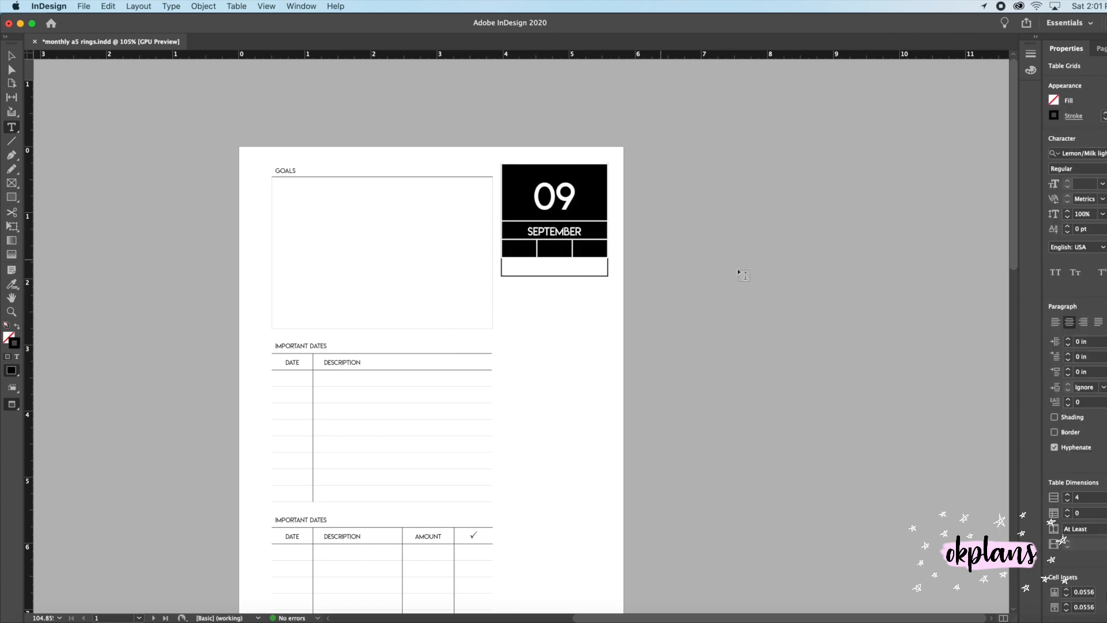
click(1074, 116)
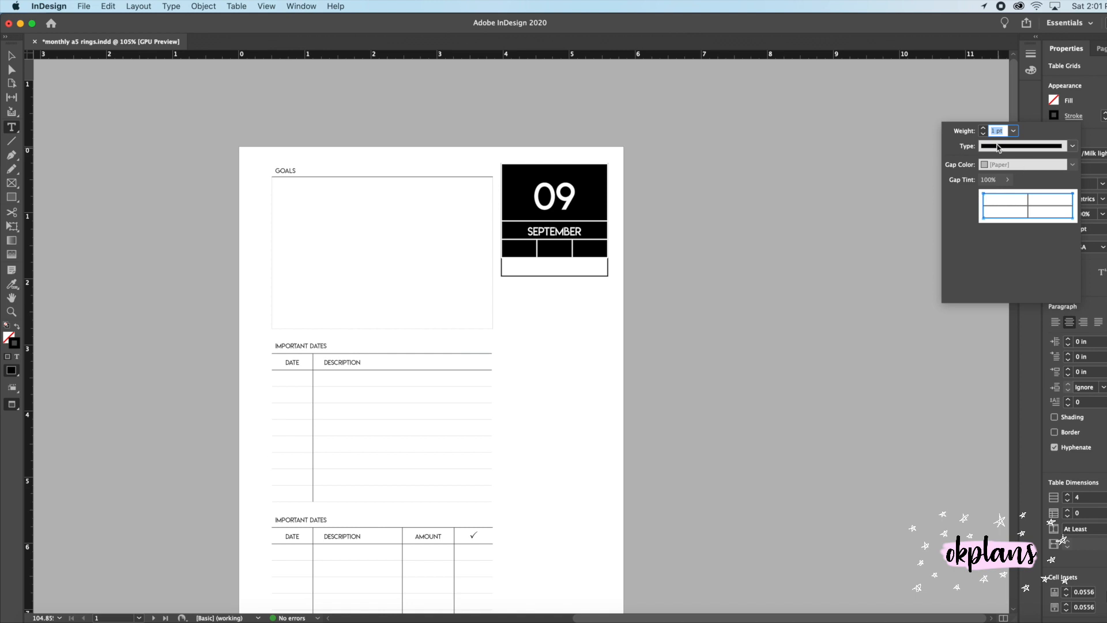
click(576, 269)
drag(585, 228, 555, 196)
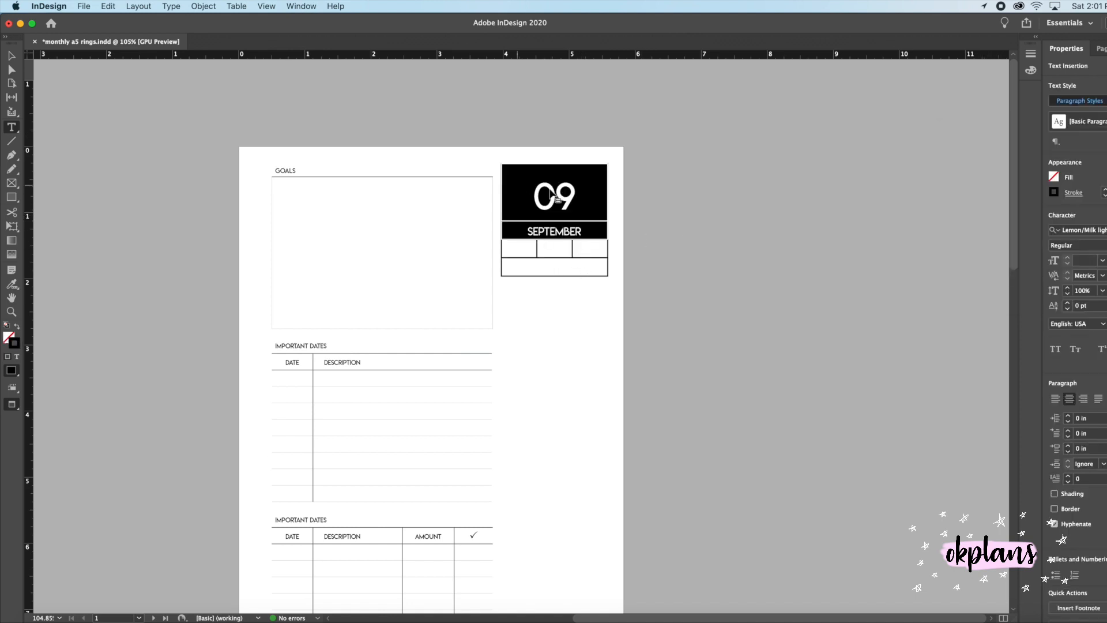
click(1068, 118)
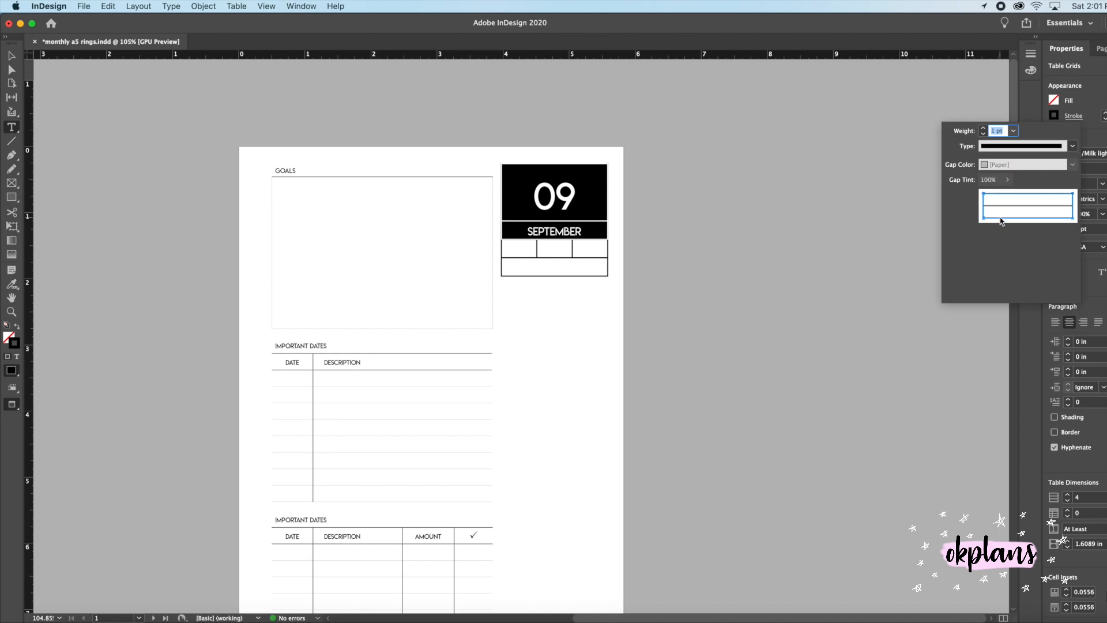
click(984, 134)
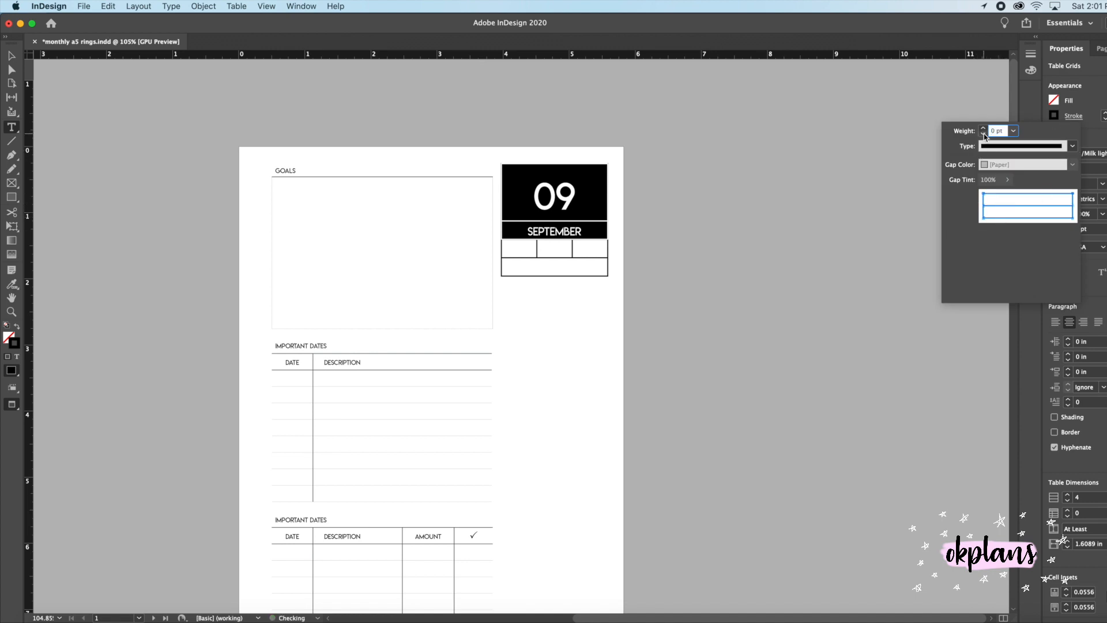
click(578, 334)
Split the three cells below SEPTEMBER vertically into six cells.
drag(529, 248, 576, 250)
click(565, 247)
click(531, 251)
right_click(571, 252)
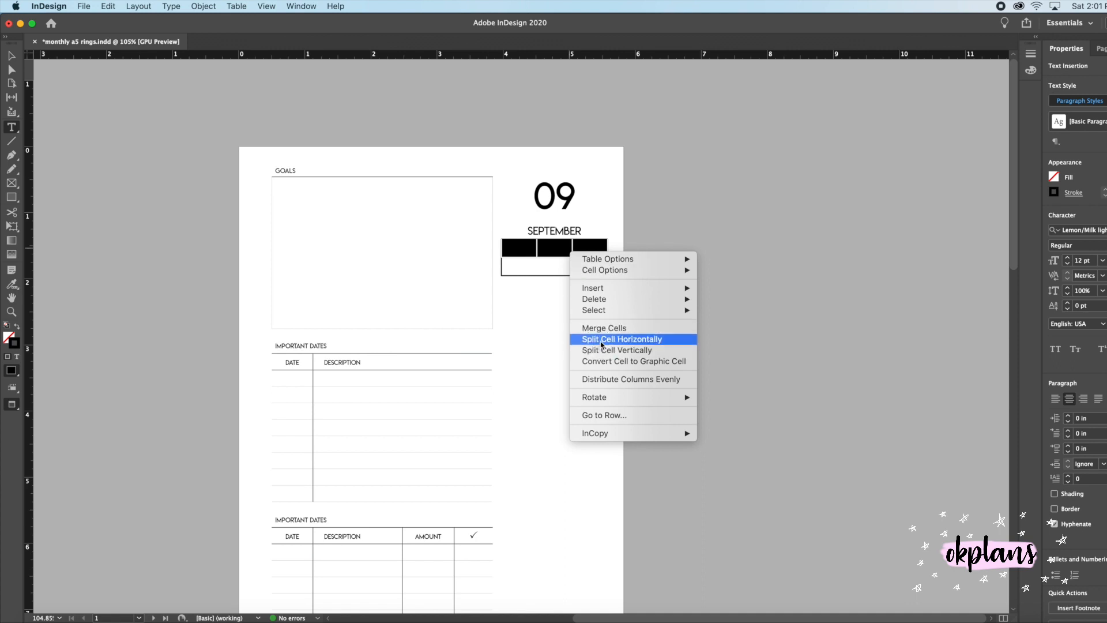
click(600, 350)
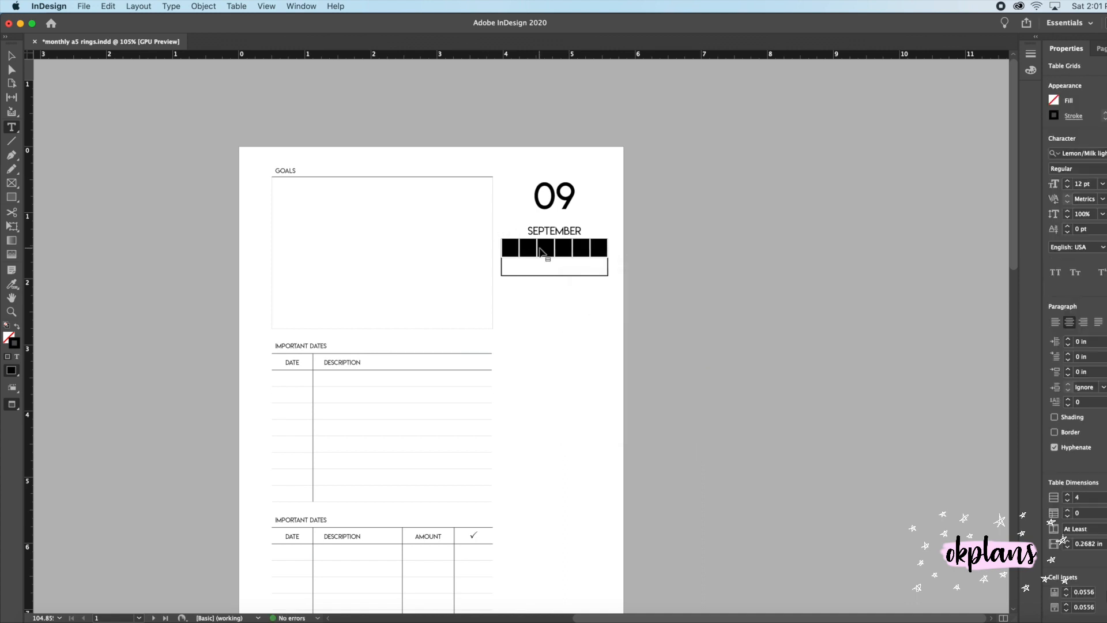
click(524, 248)
key(shift+Right)
key(shift+Right)
key(shift+Right)
key(shift+Right)
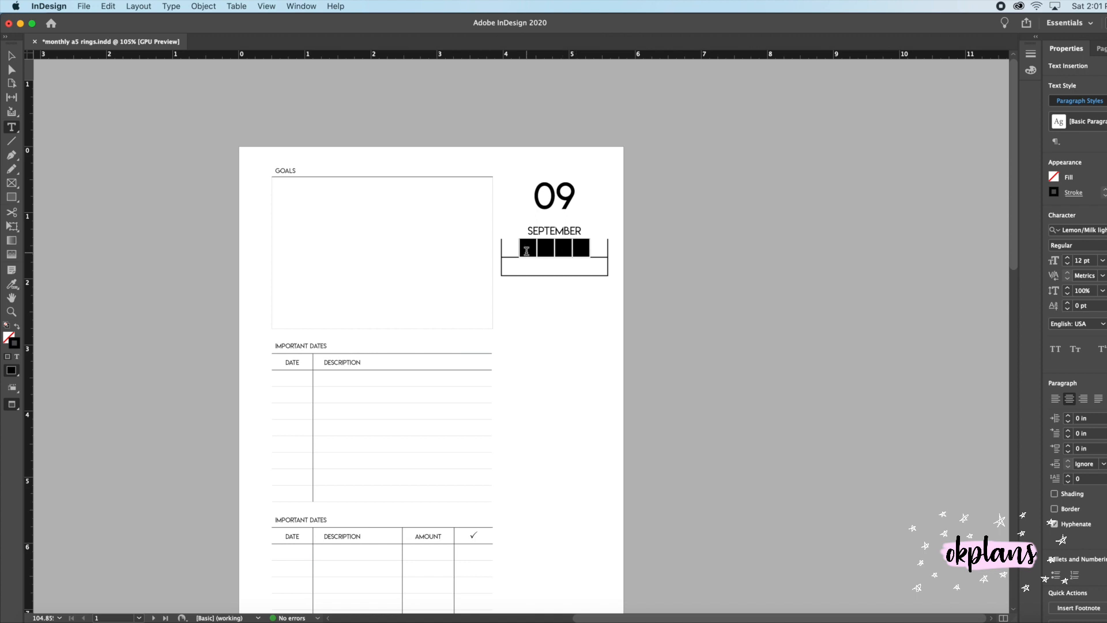
click(511, 250)
key(Escape)
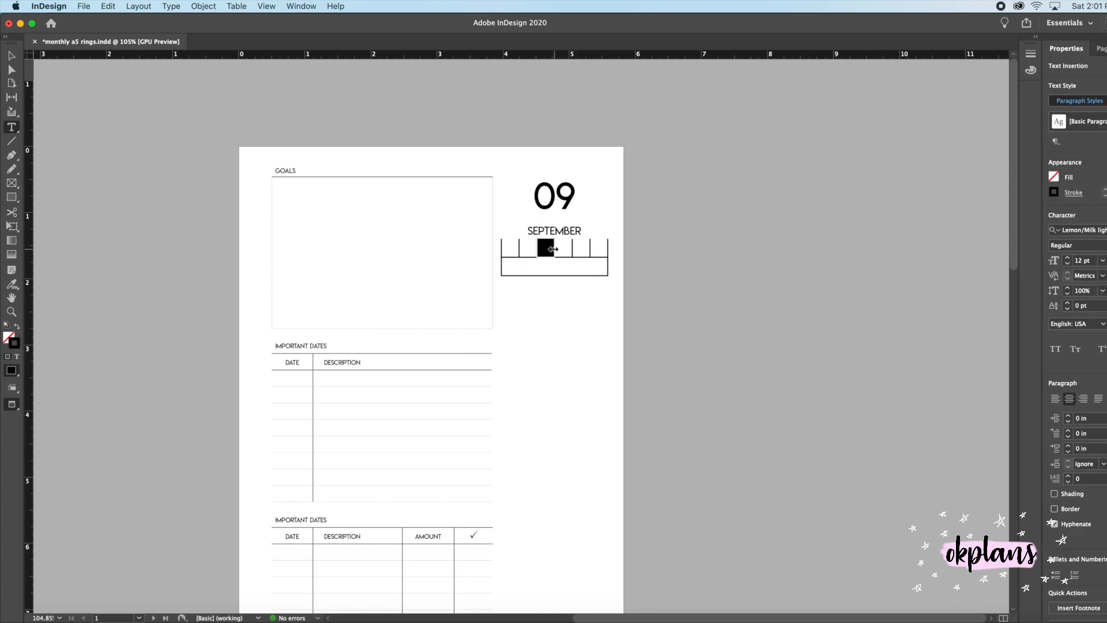
right_click(545, 248)
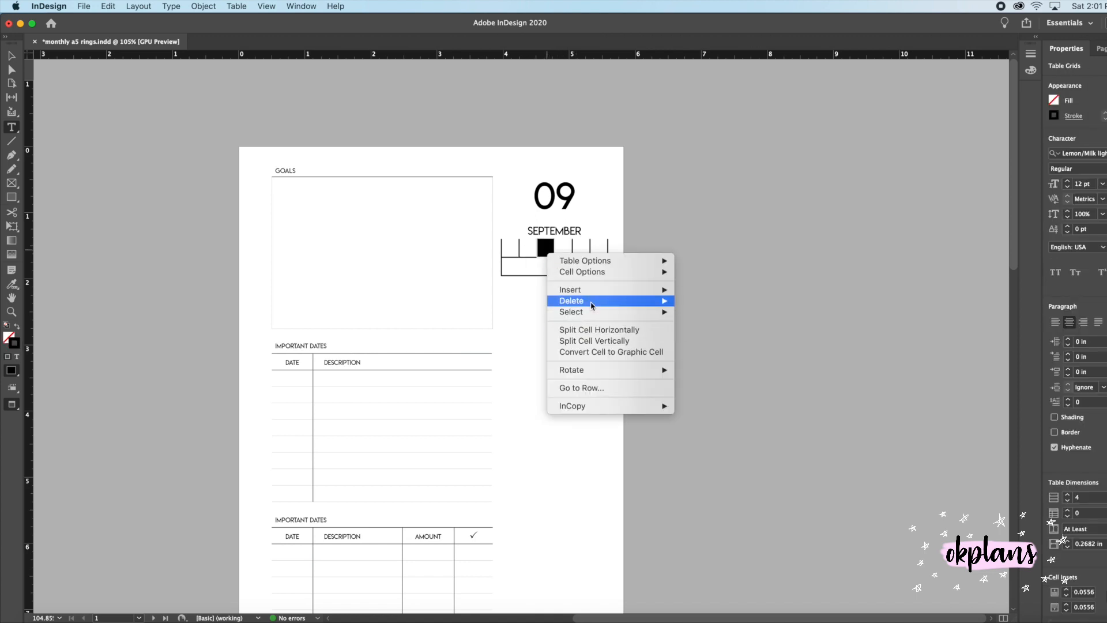
click(528, 249)
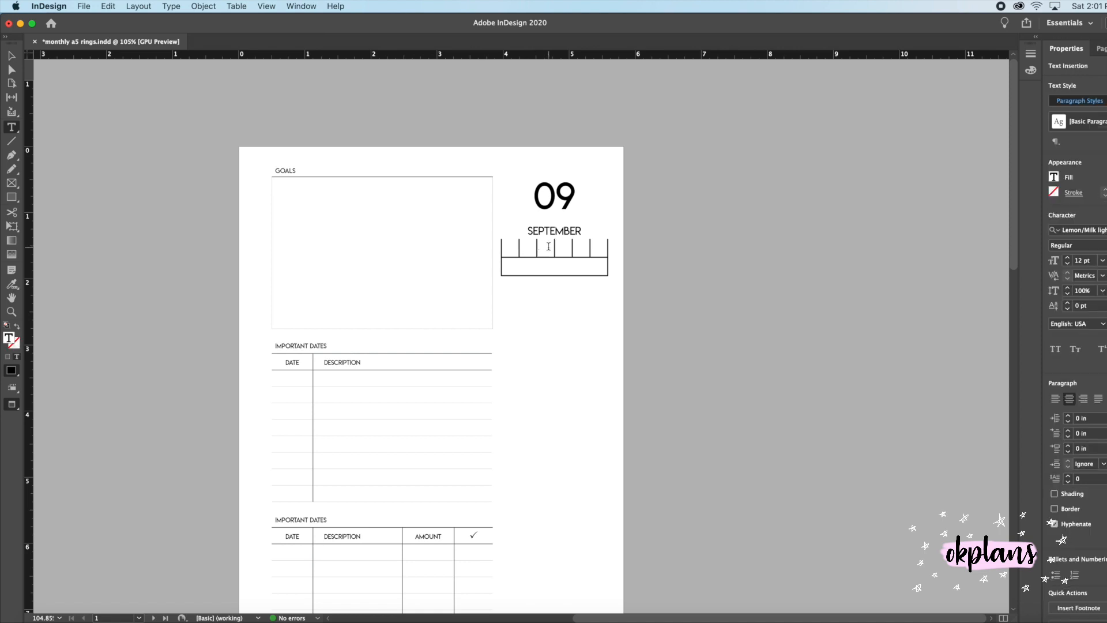
key(Escape)
Try deleting the row of small cells below SEPTEMBER and undo the deletion.
right_click(545, 247)
mouse_move(595, 301)
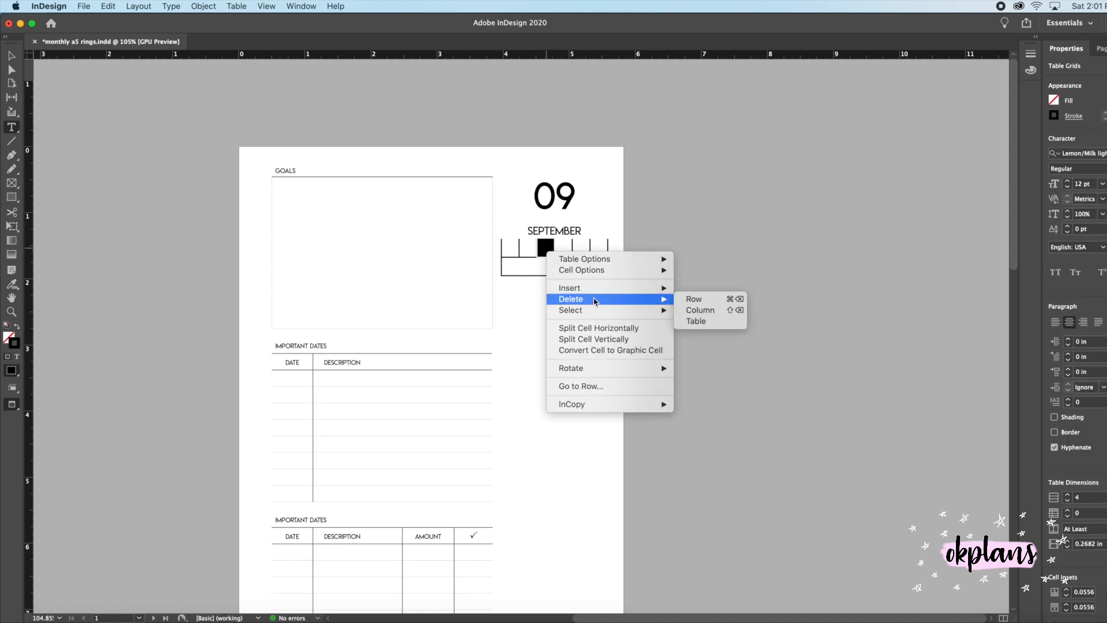
click(694, 299)
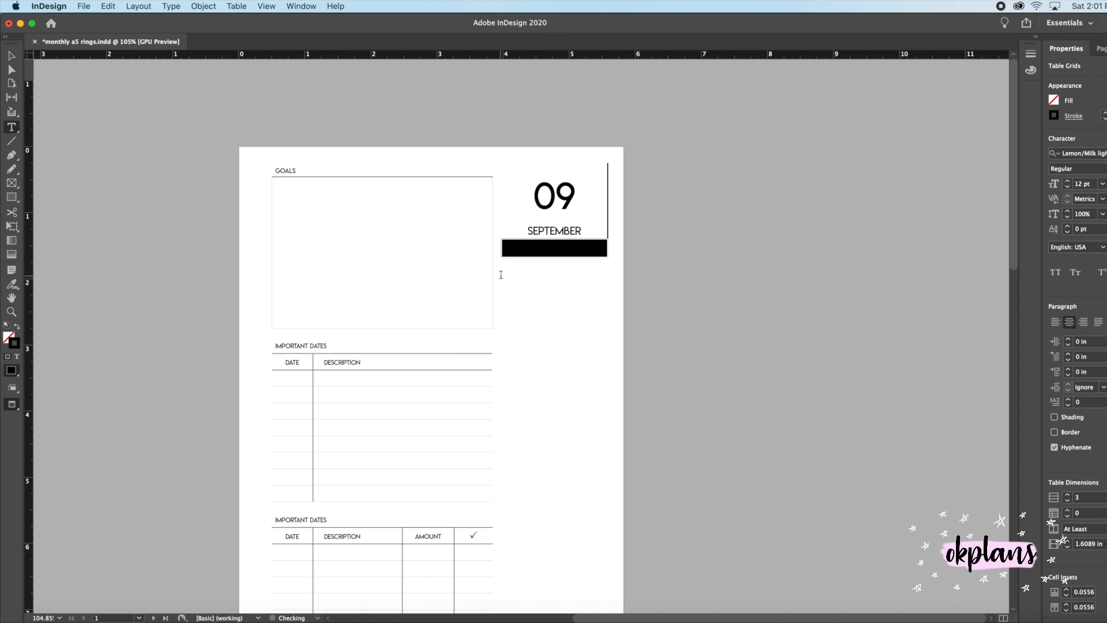
key(super+z)
Delete the column of the third cell in the row below SEPTEMBER.
right_click(543, 249)
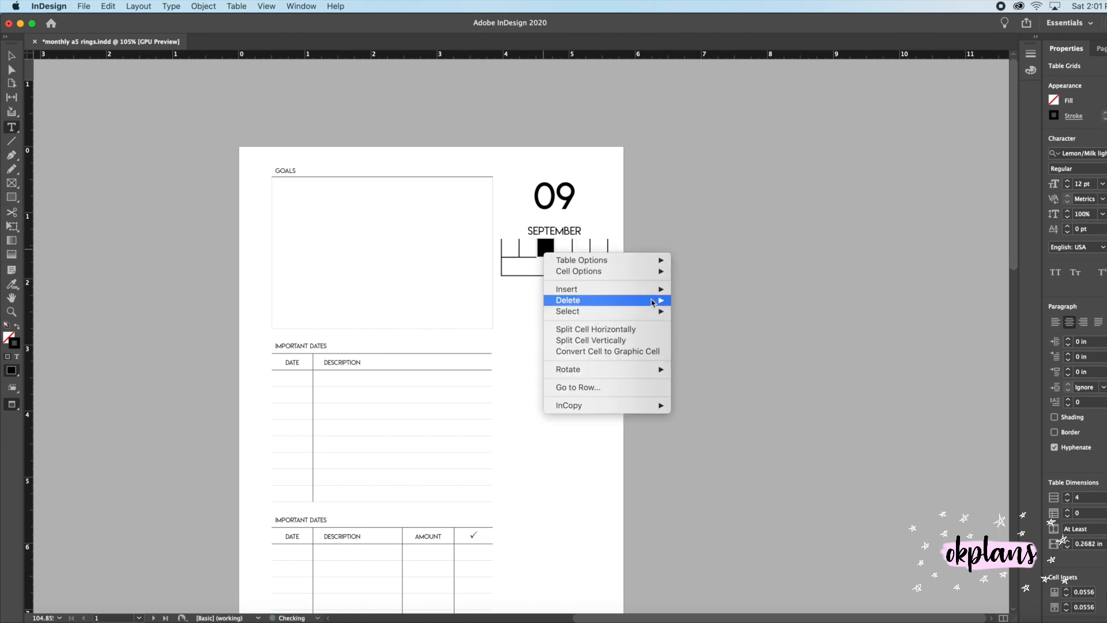
mouse_move(654, 300)
click(695, 312)
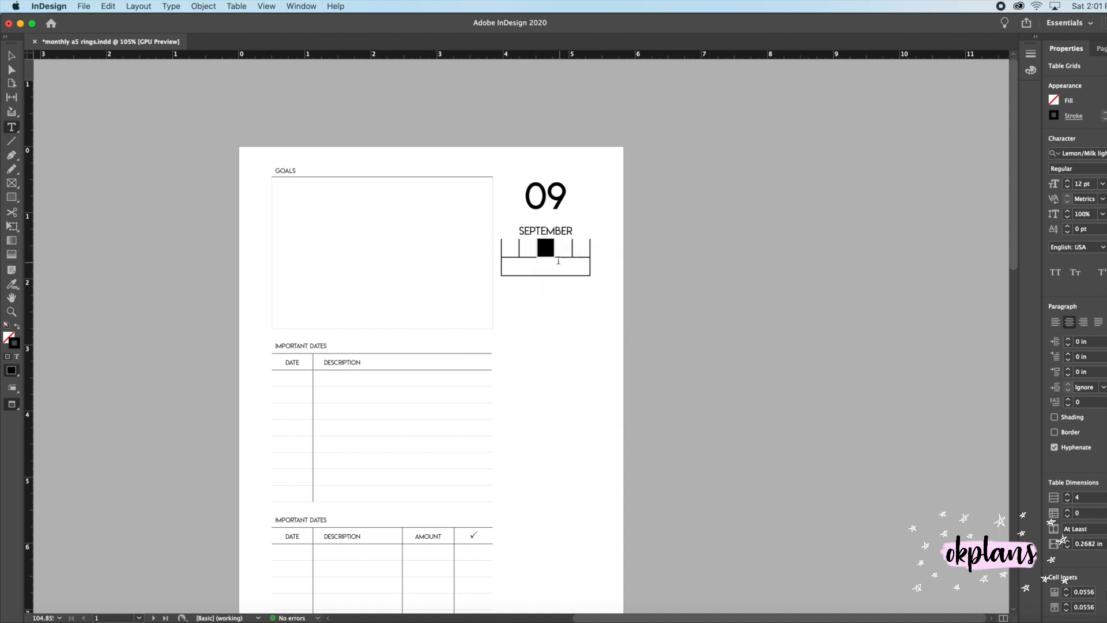
In Normal screen mode, widen the calendar table to the right margin guide and distribute the columns of the five cells below SEPTEMBER evenly.
drag(11, 410, 43, 428)
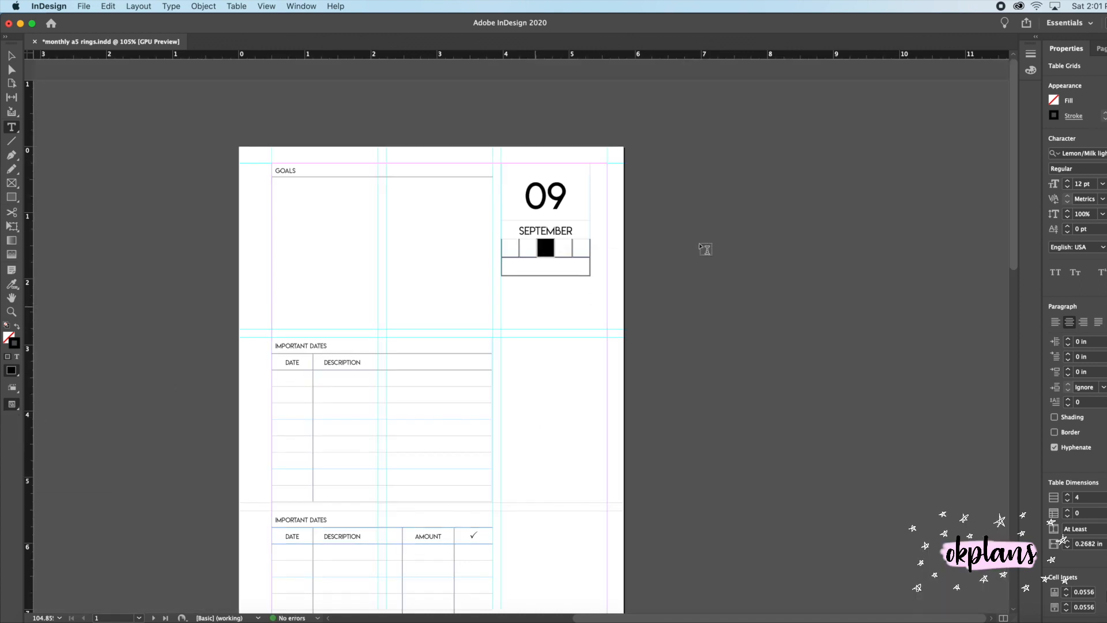
drag(589, 233, 607, 233)
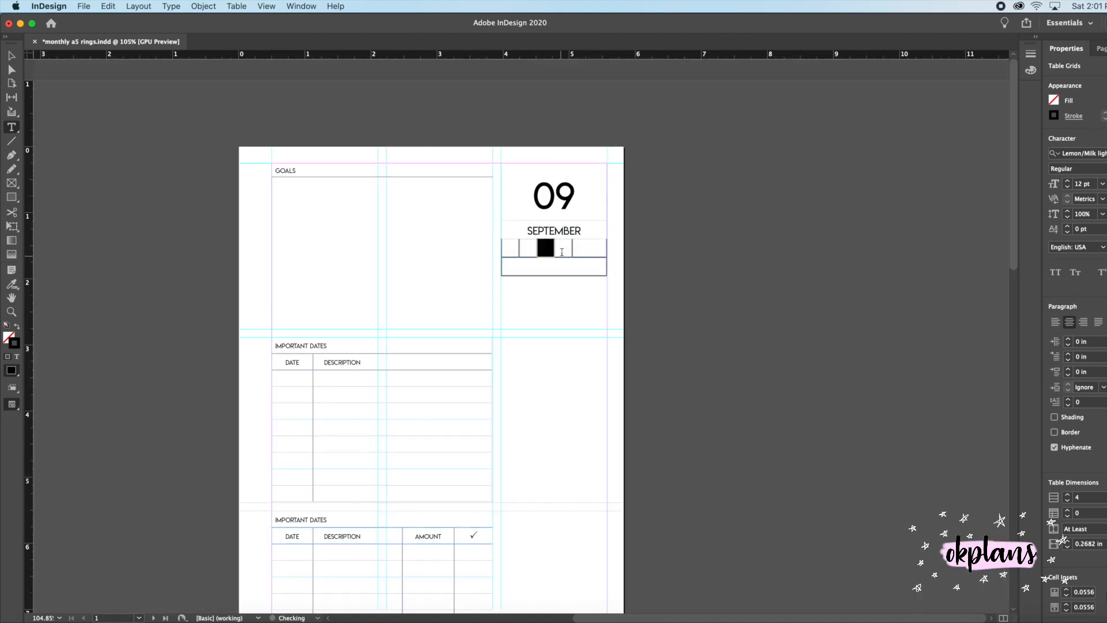
drag(513, 247, 588, 249)
right_click(574, 256)
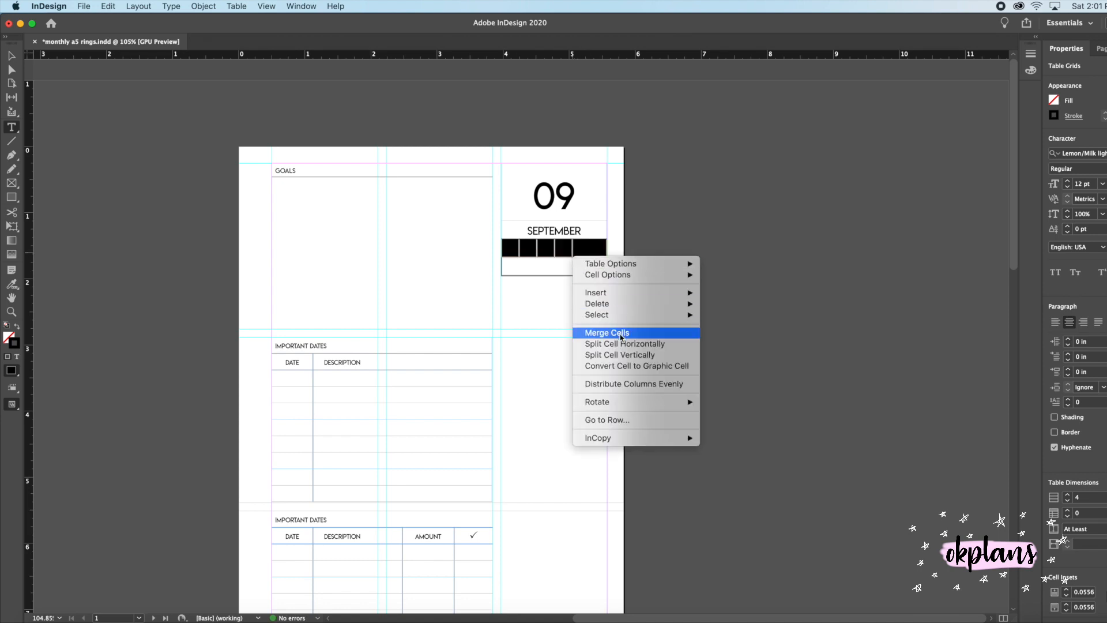
mouse_move(632, 405)
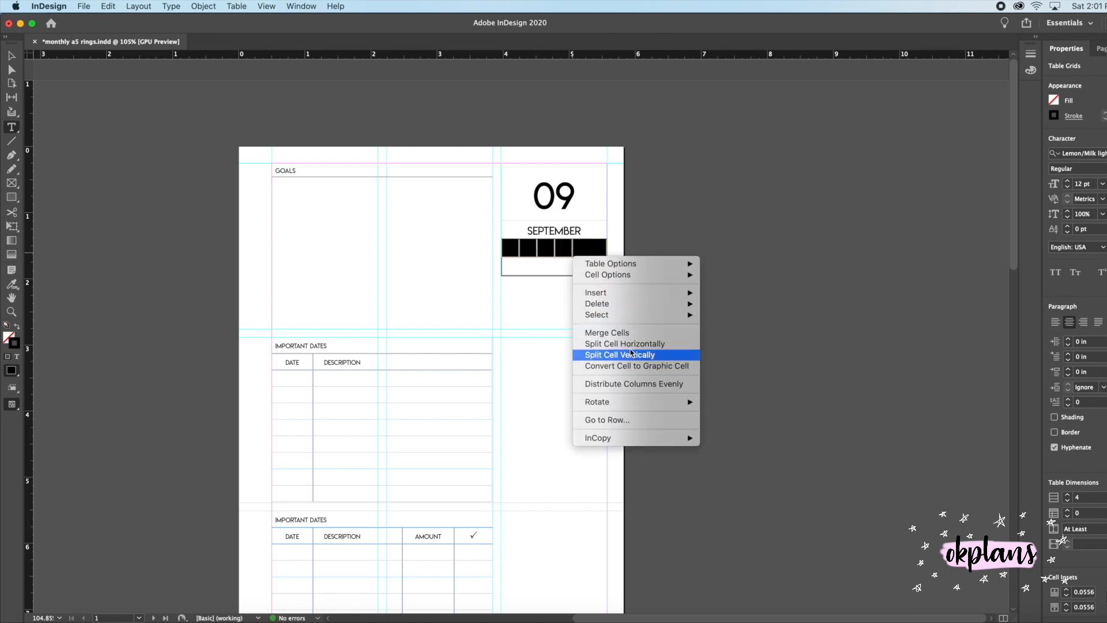
click(620, 384)
Set the font size of the SEPTEMBER text to 14 pt.
drag(539, 250, 527, 229)
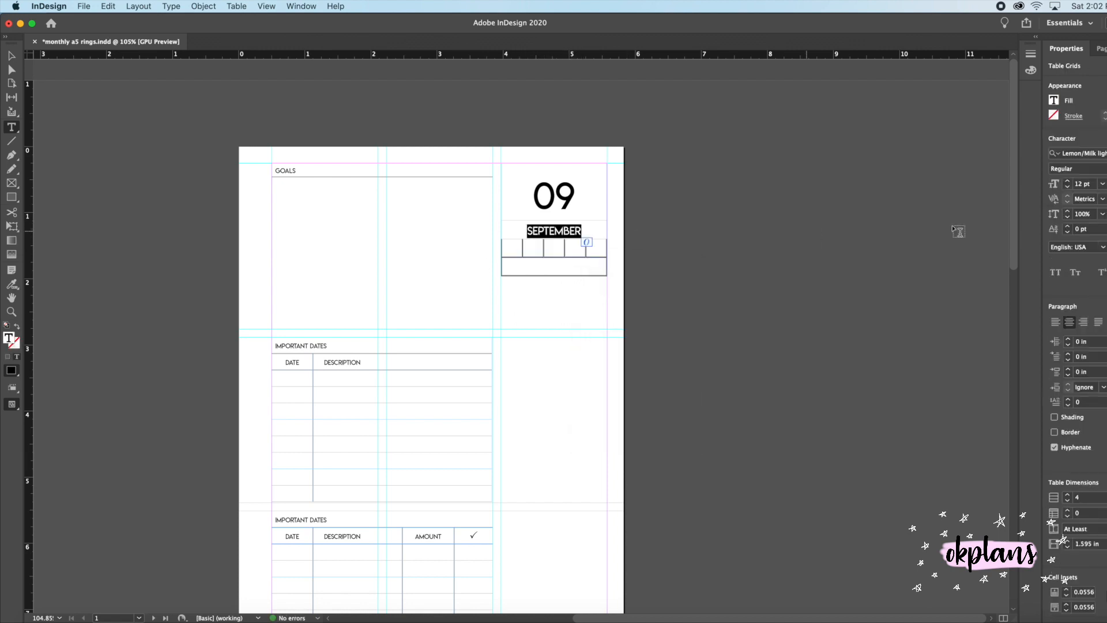
click(1068, 260)
click(1067, 259)
click(1067, 259)
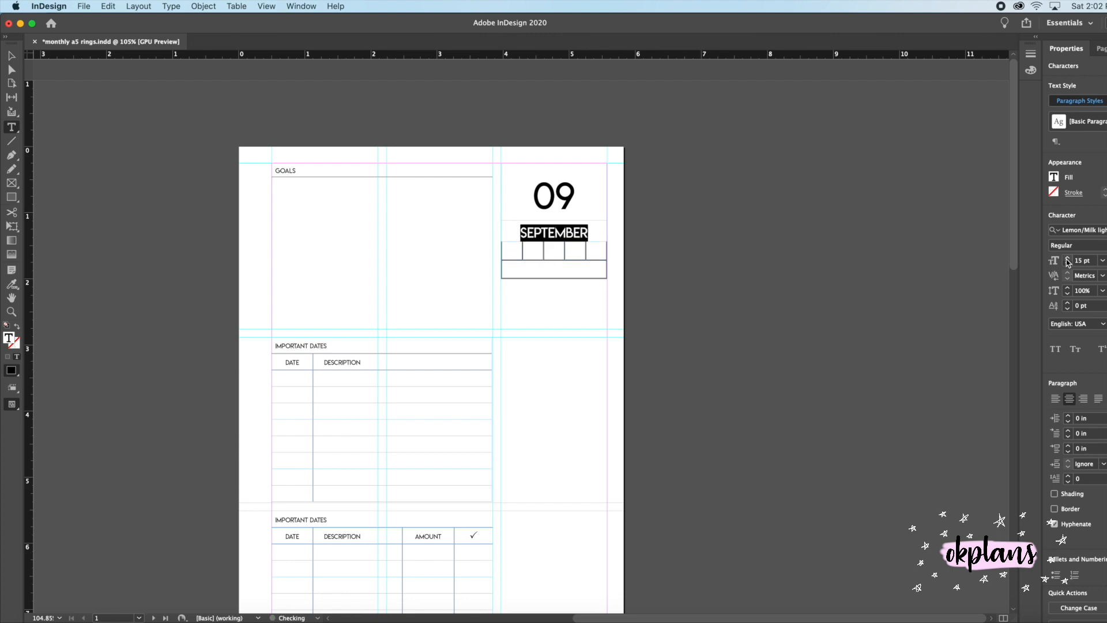
click(1067, 264)
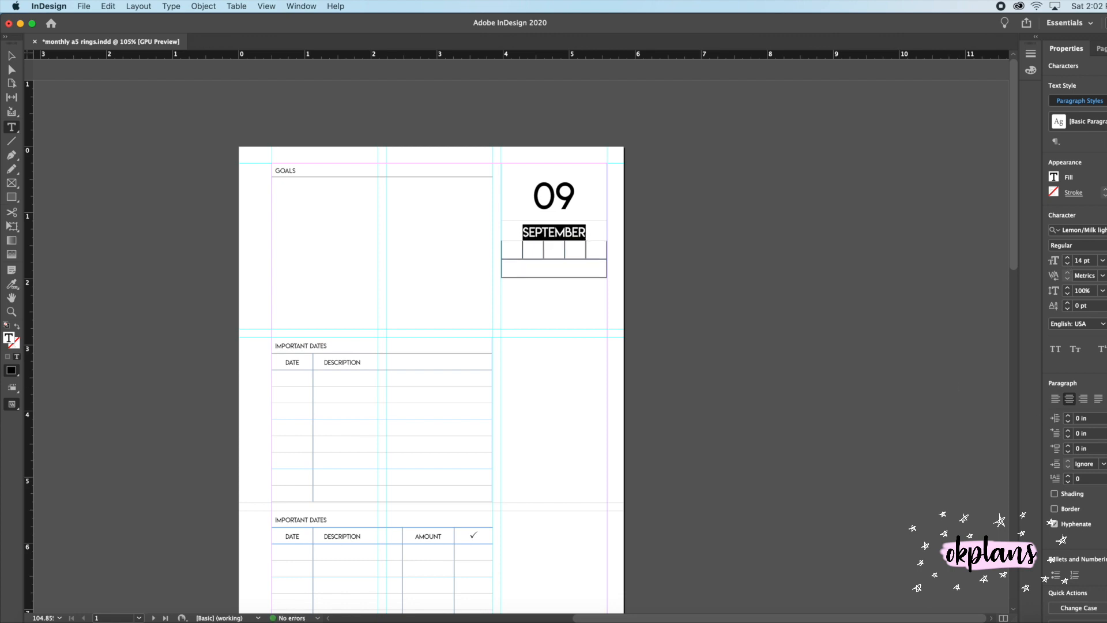
drag(534, 250, 577, 251)
right_click(550, 256)
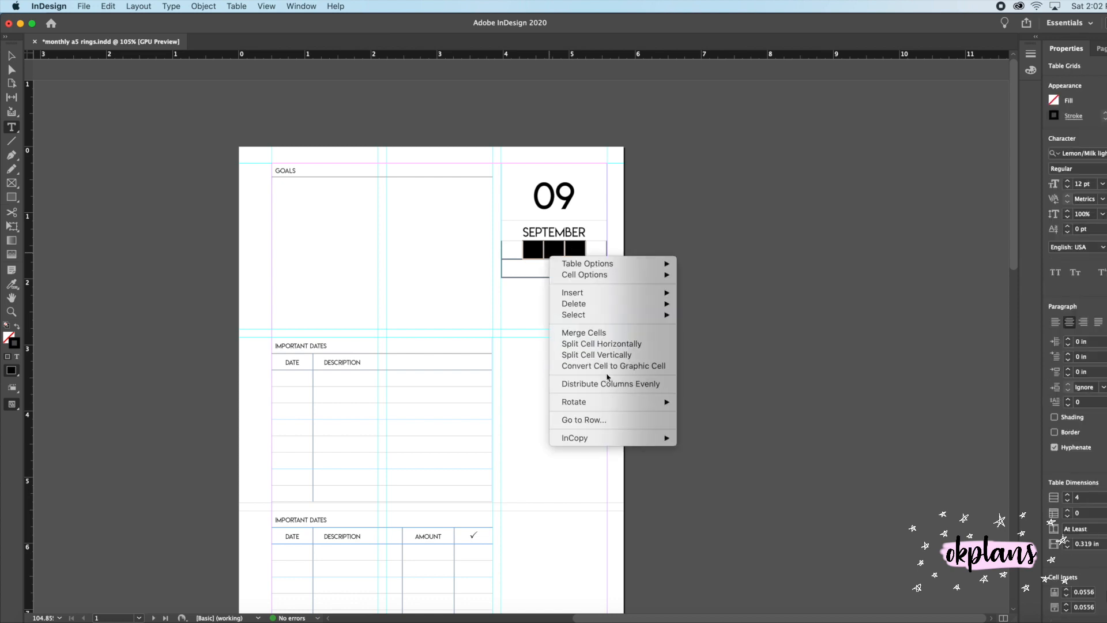
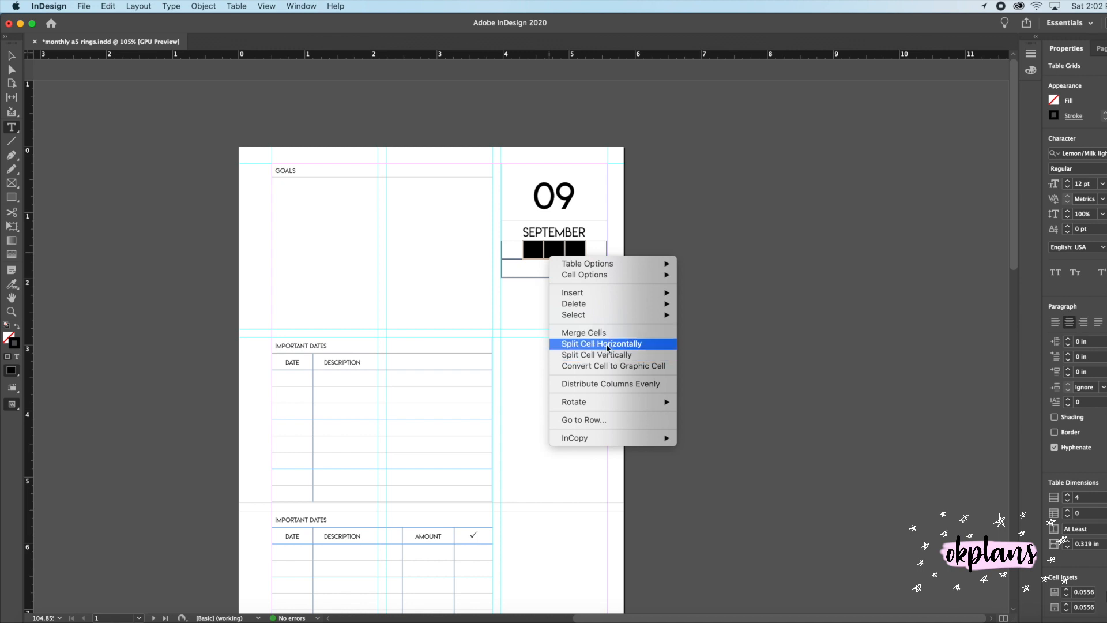
click(606, 344)
click(514, 250)
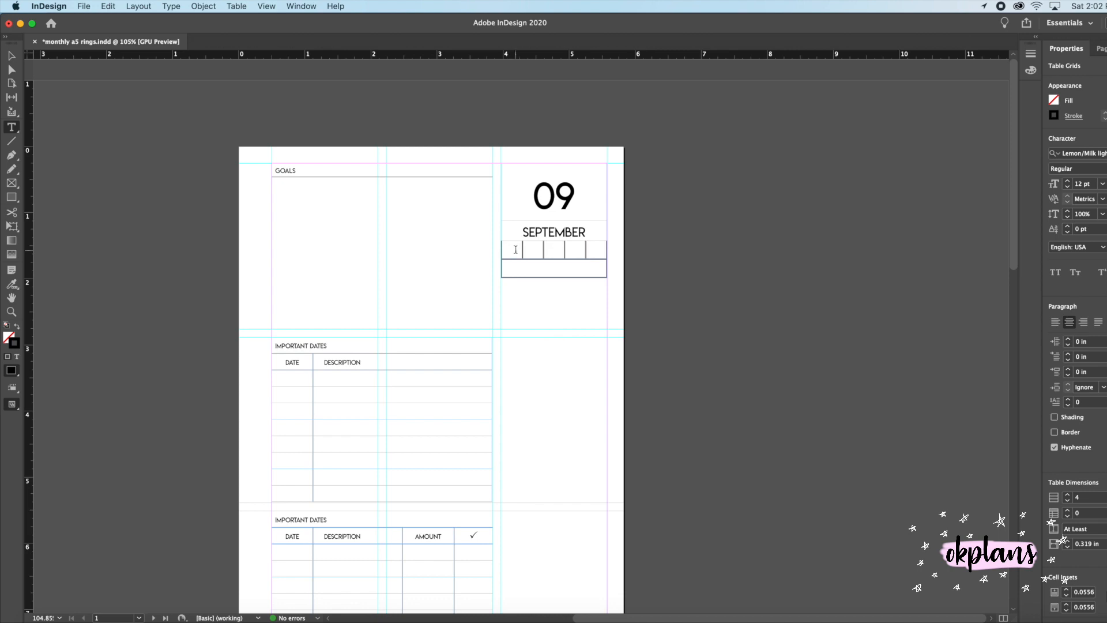
Split the three middle cells below SEPTEMBER vertically into six narrow cells.
drag(530, 249, 570, 253)
right_click(570, 255)
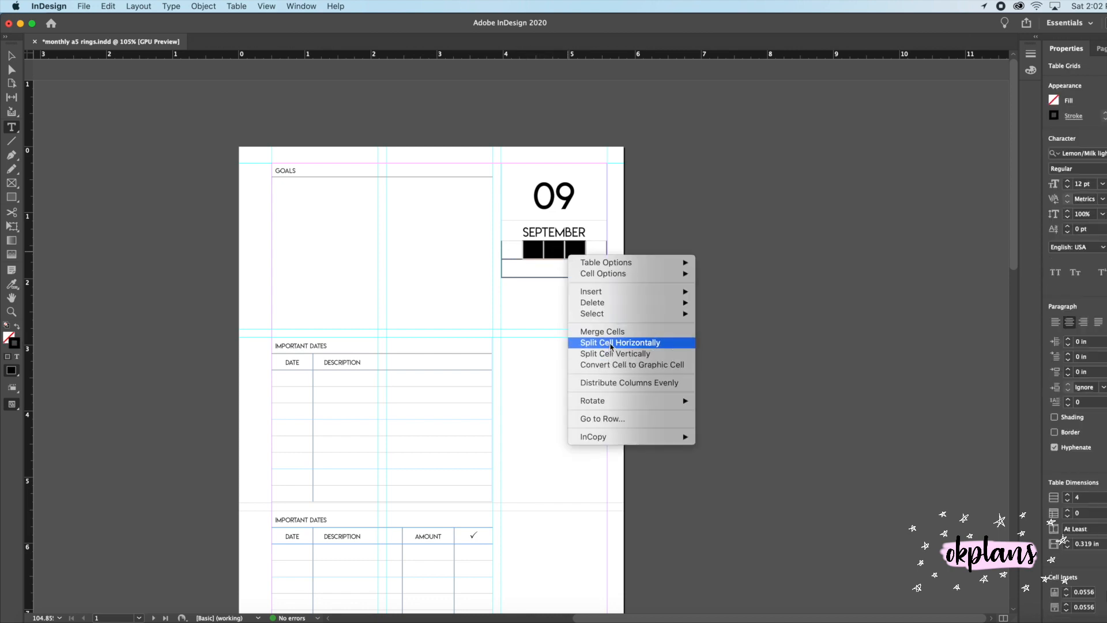
click(613, 353)
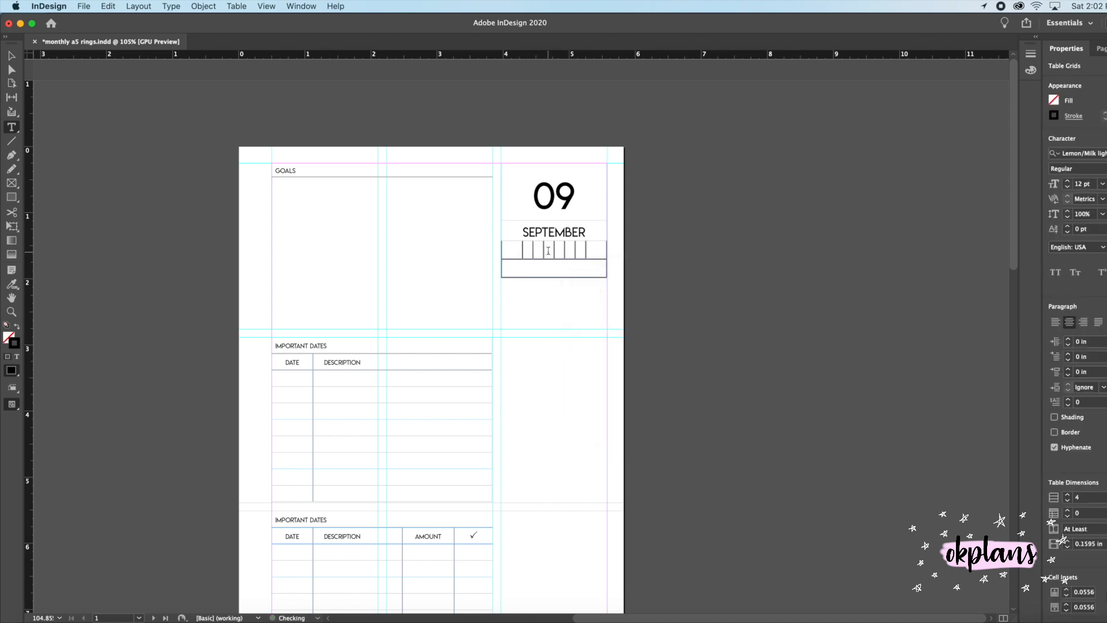
Merge the four central narrow cells below SEPTEMBER into one wide cell.
drag(535, 251, 571, 251)
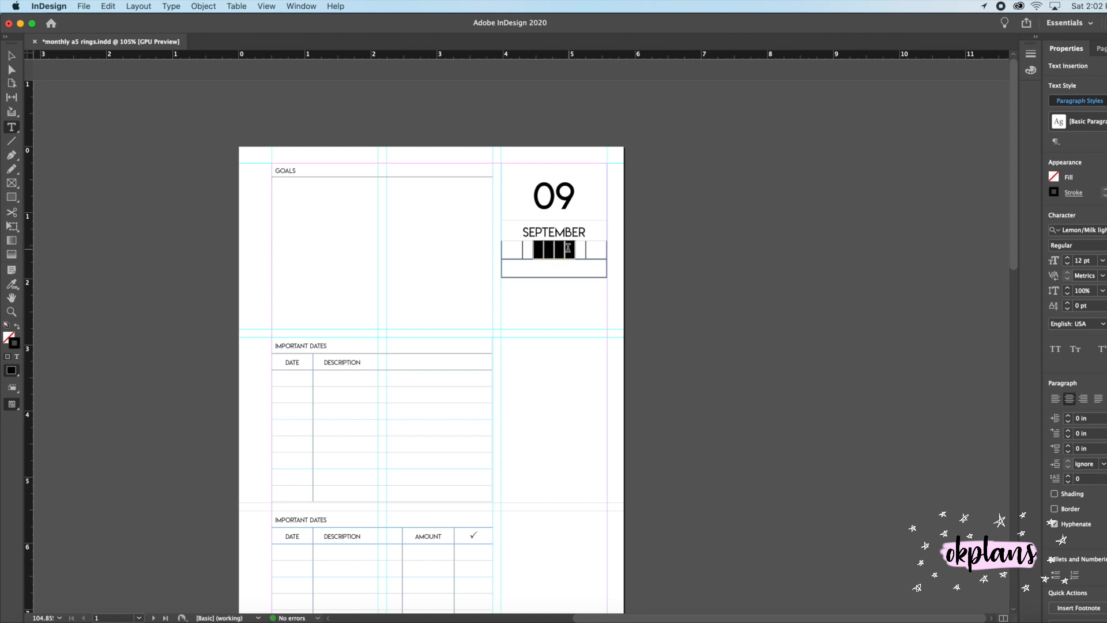
right_click(566, 251)
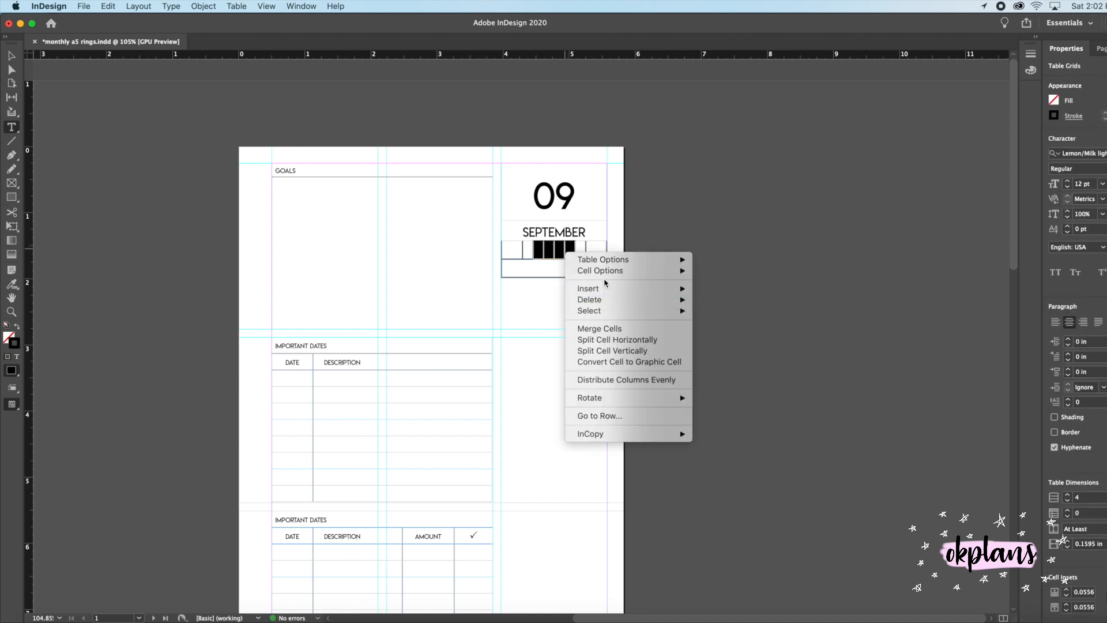
right_click(551, 251)
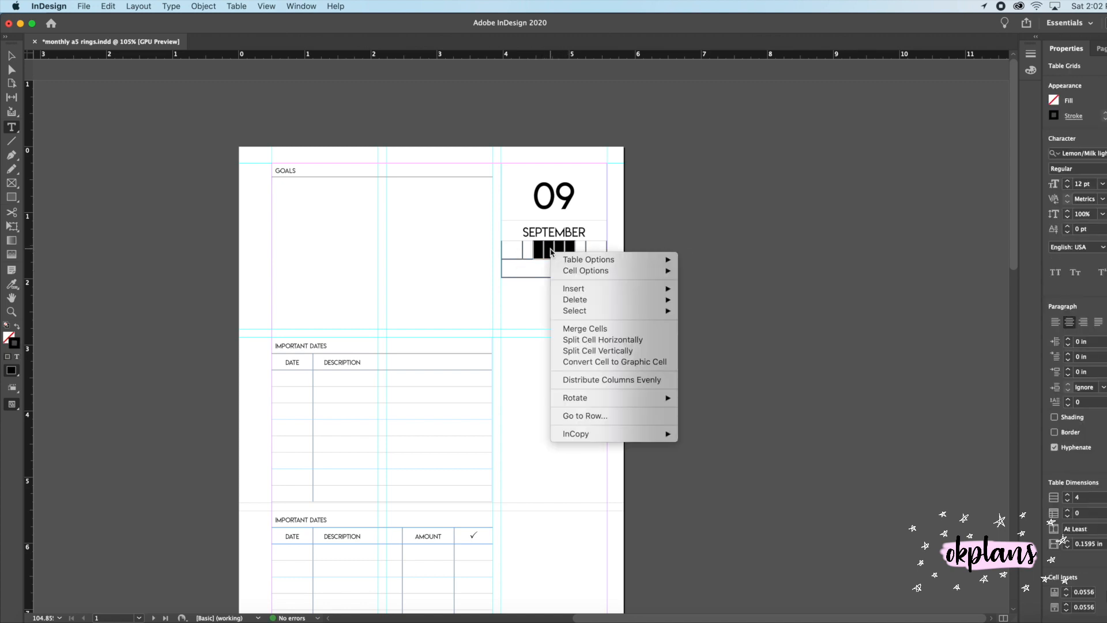
click(585, 333)
In Preview screen mode, set the stroke weight of the whole row of cells below SEPTEMBER to 0 pt.
drag(11, 403, 37, 434)
click(549, 265)
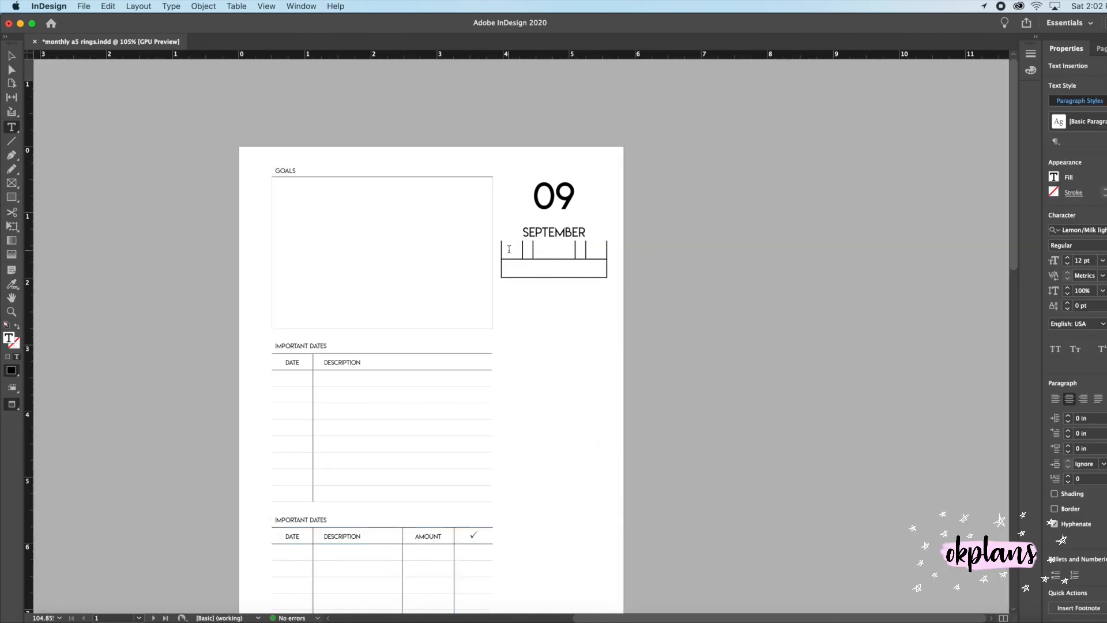
drag(511, 250, 529, 249)
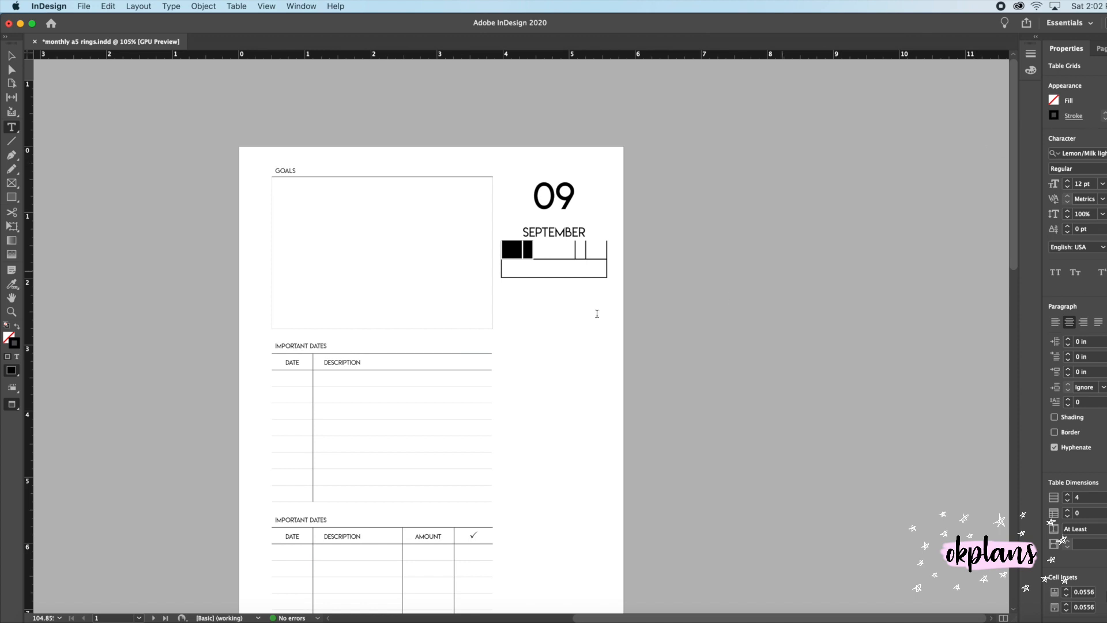
drag(512, 255, 603, 250)
click(1078, 122)
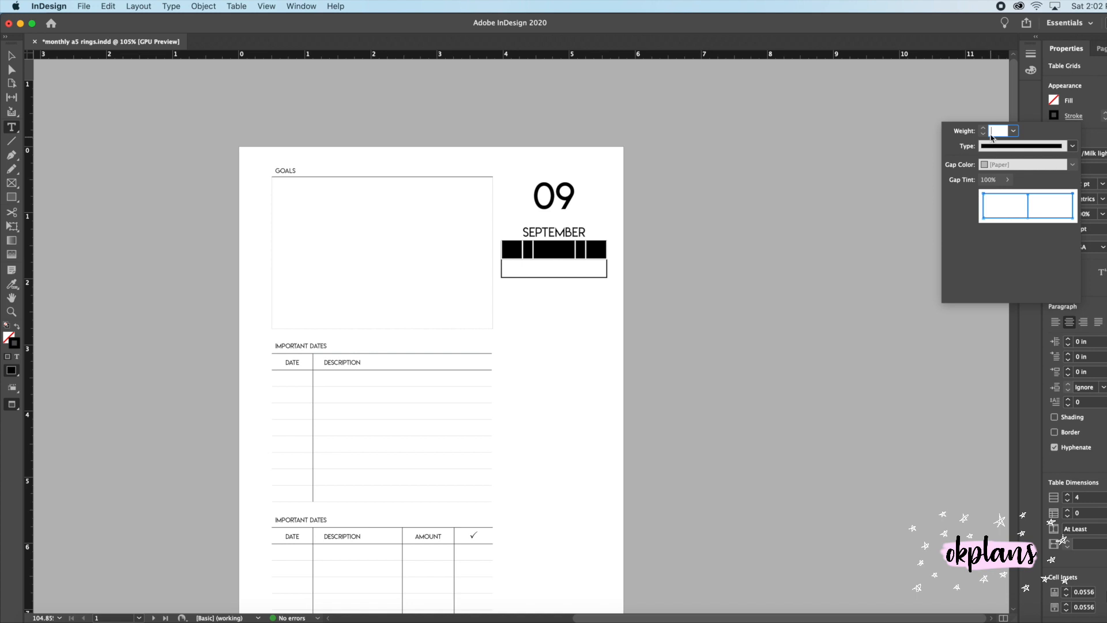
text(0)
key(Return)
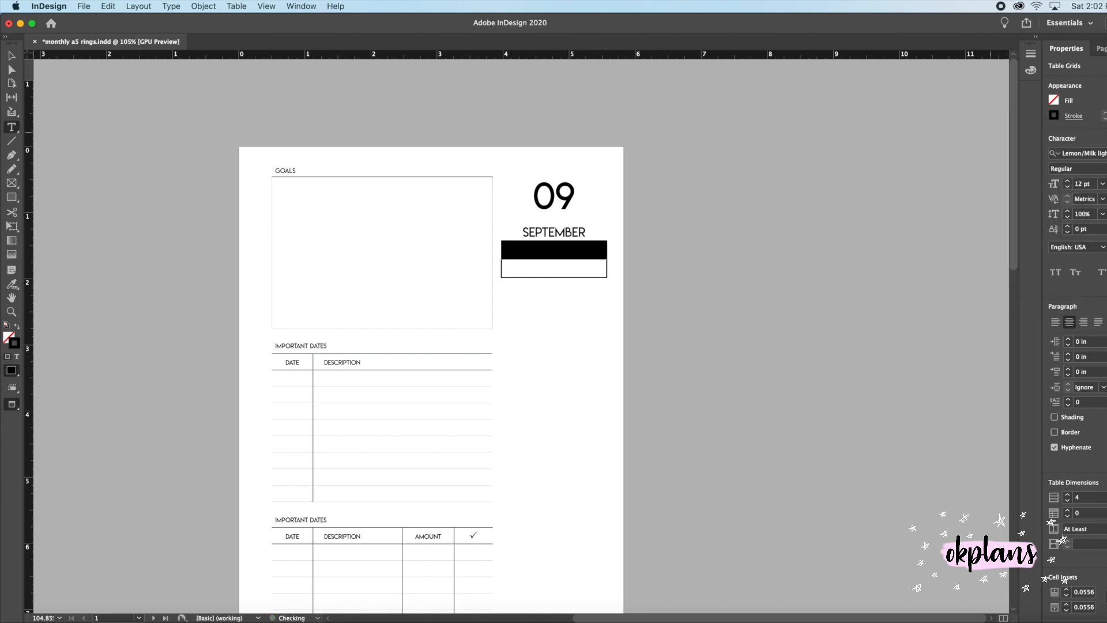
Return to Normal screen mode and add a stroke along the top edge of the merged centre cell below SEPTEMBER.
click(538, 251)
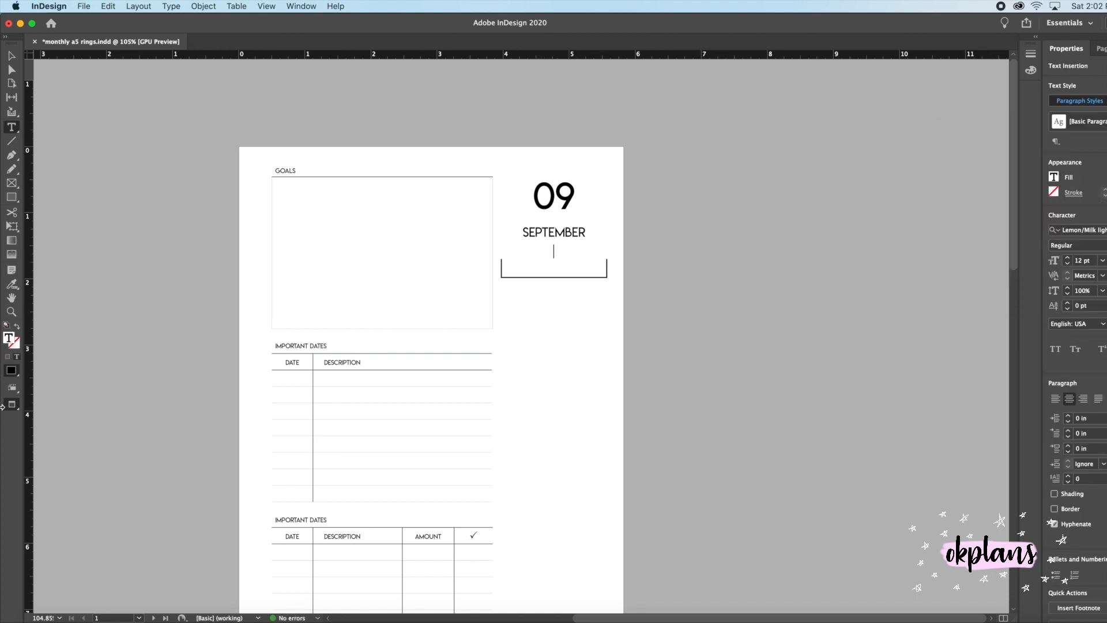
click(12, 404)
click(49, 420)
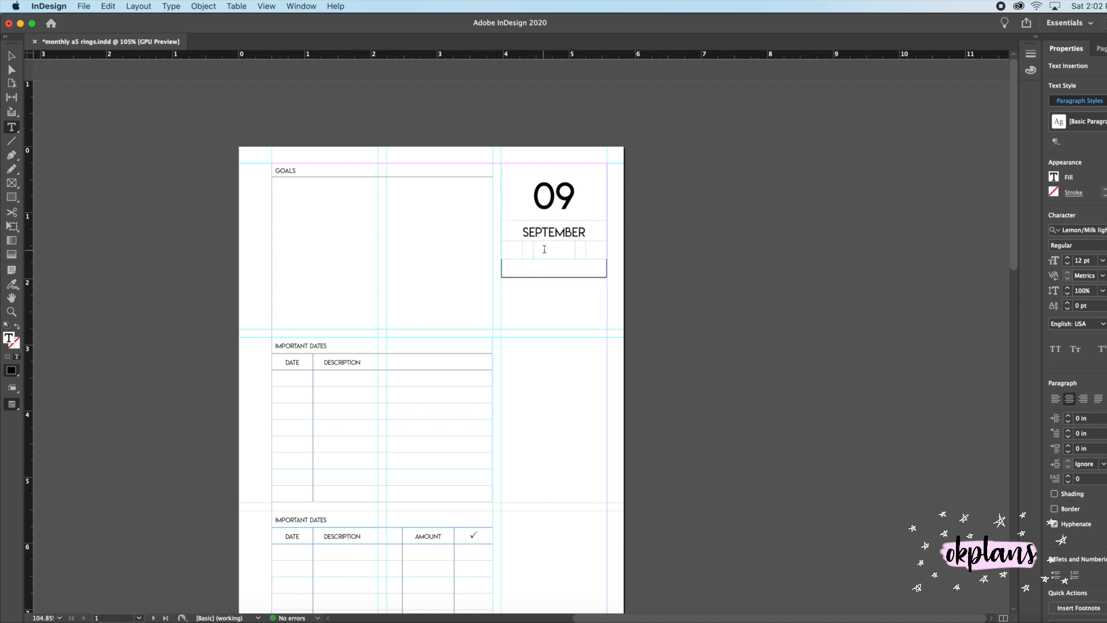
drag(542, 252, 574, 251)
click(1074, 116)
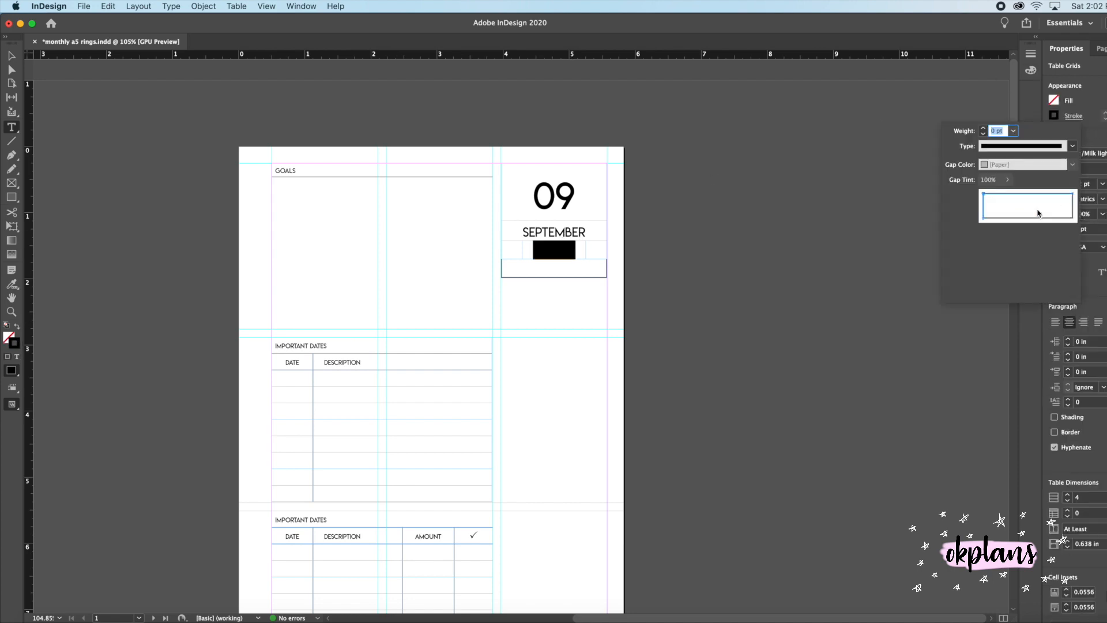
click(994, 132)
key(Return)
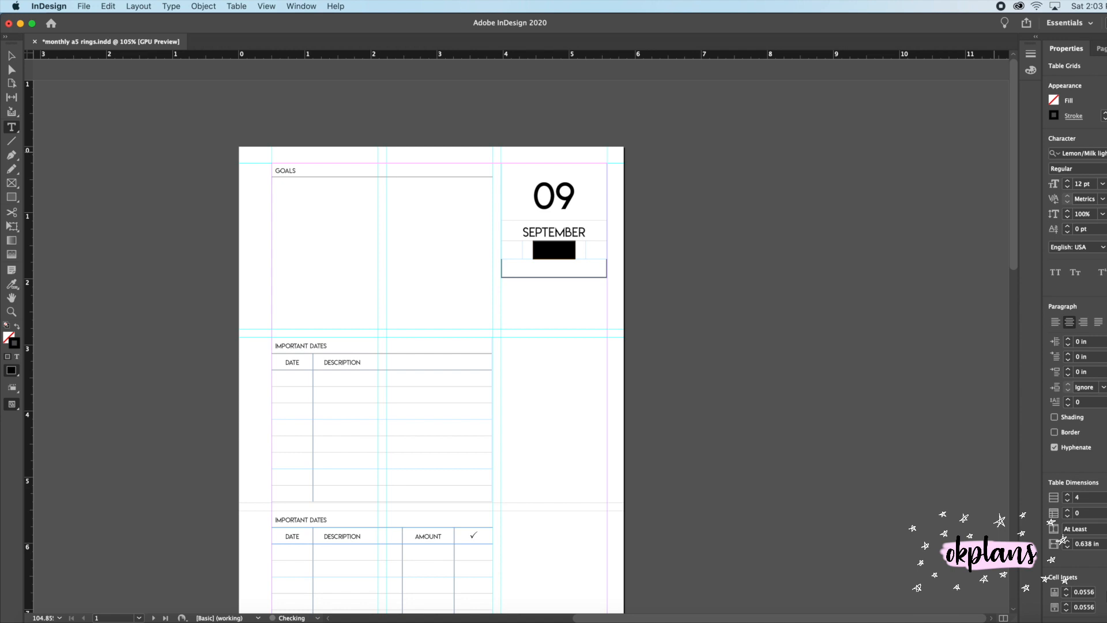
click(545, 264)
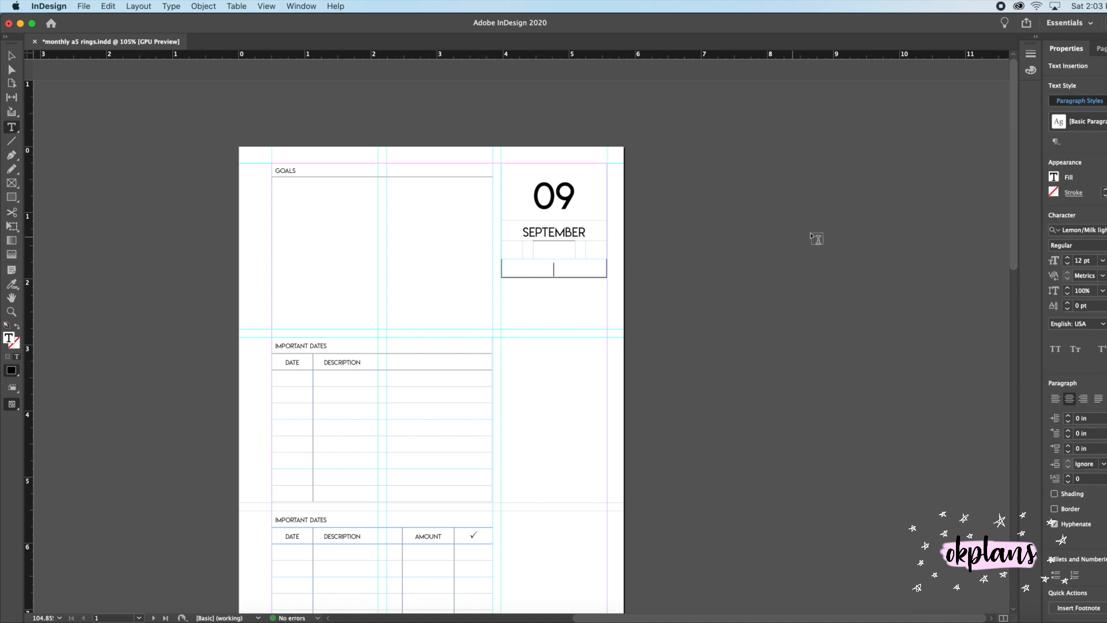
Set the stroke tint of the merged centre cell below SEPTEMBER to 70%.
drag(571, 248, 543, 250)
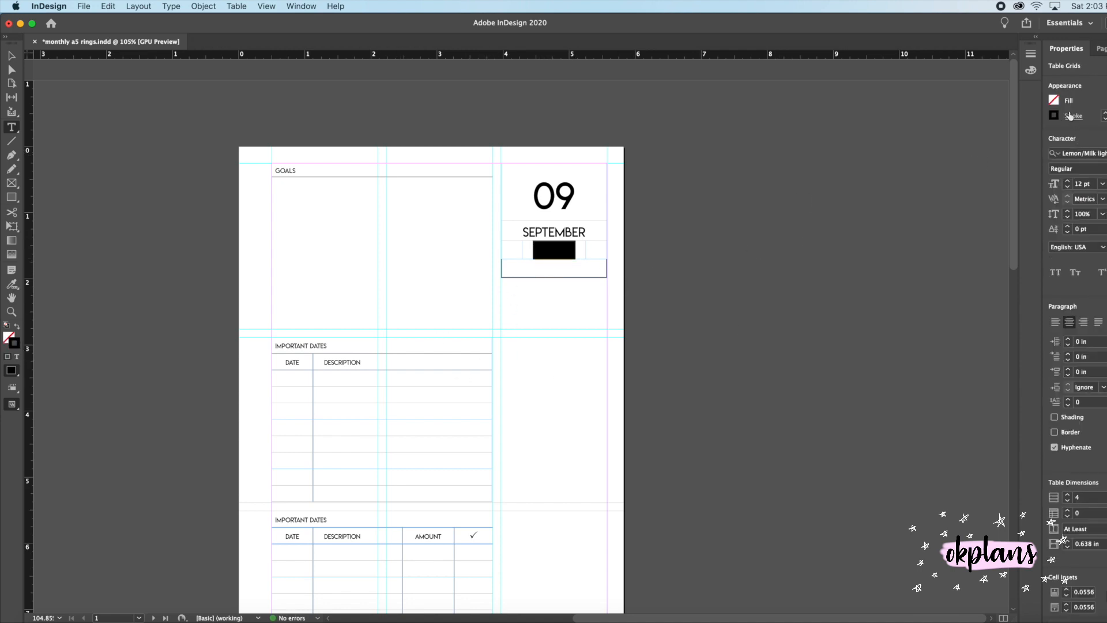
click(1073, 116)
click(1054, 117)
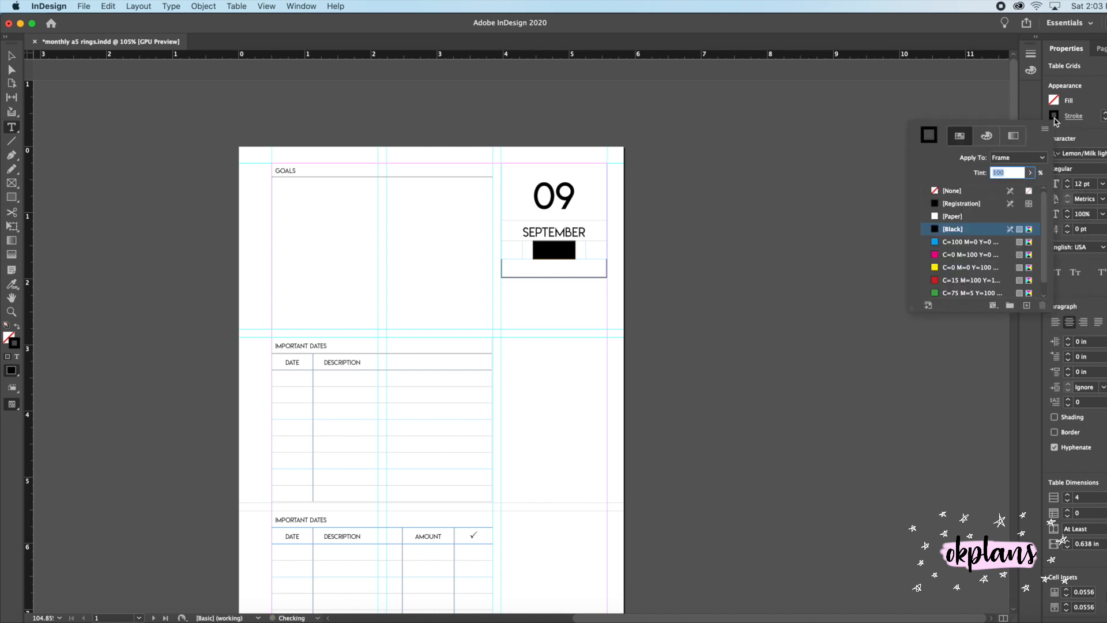
text(70)
key(Return)
click(691, 347)
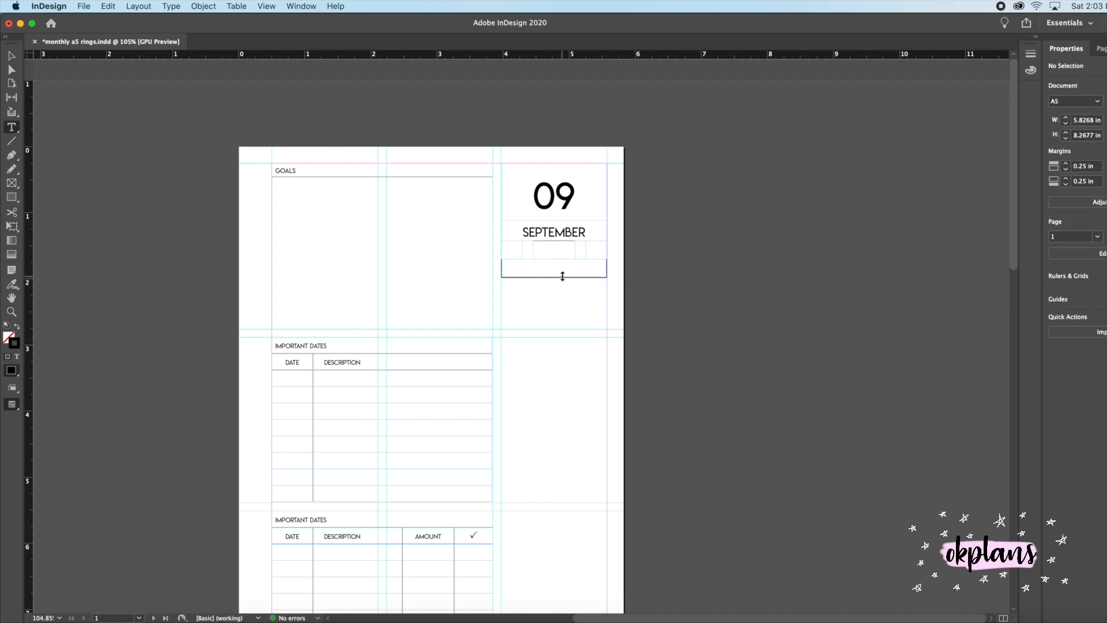
Inspect the side-column September table in Preview screen mode and return to Normal screen mode.
drag(557, 268, 555, 280)
click(12, 404)
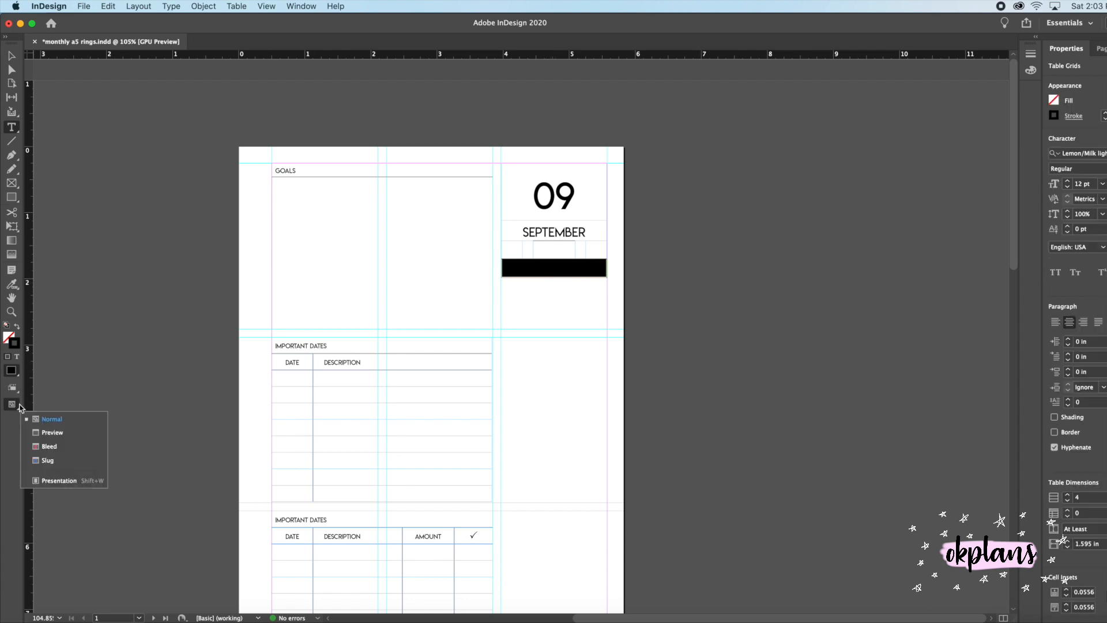
click(52, 432)
click(546, 268)
drag(548, 266, 555, 251)
click(555, 251)
click(12, 405)
click(50, 421)
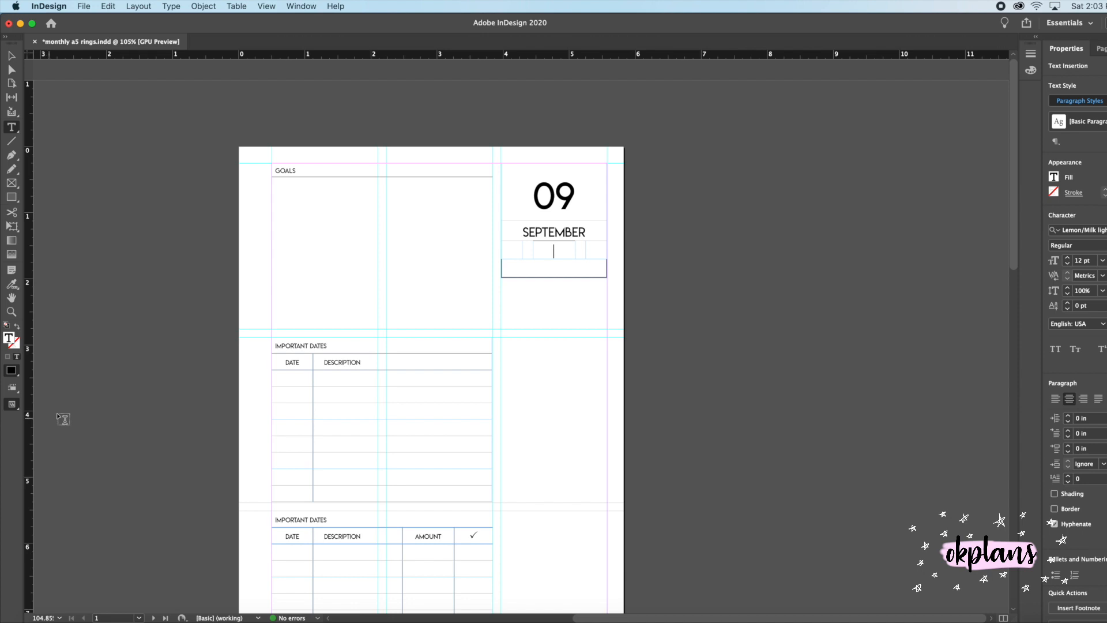
Set the font size of the narrow row of cells below SEPTEMBER to 0.1 pt and view it in Preview screen mode.
drag(510, 251, 604, 249)
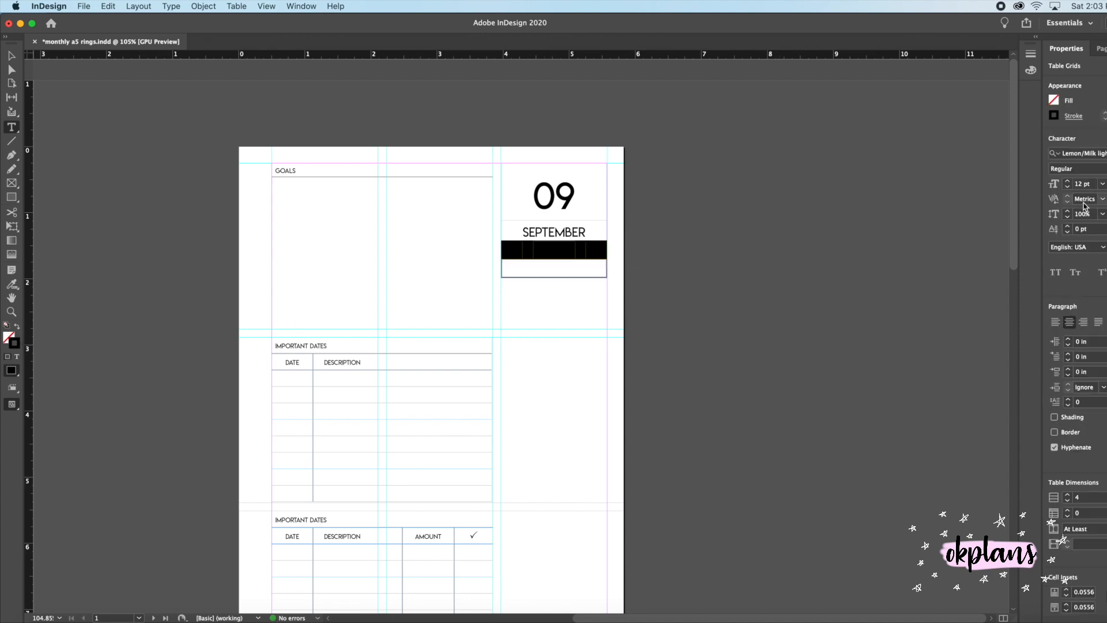
click(1071, 188)
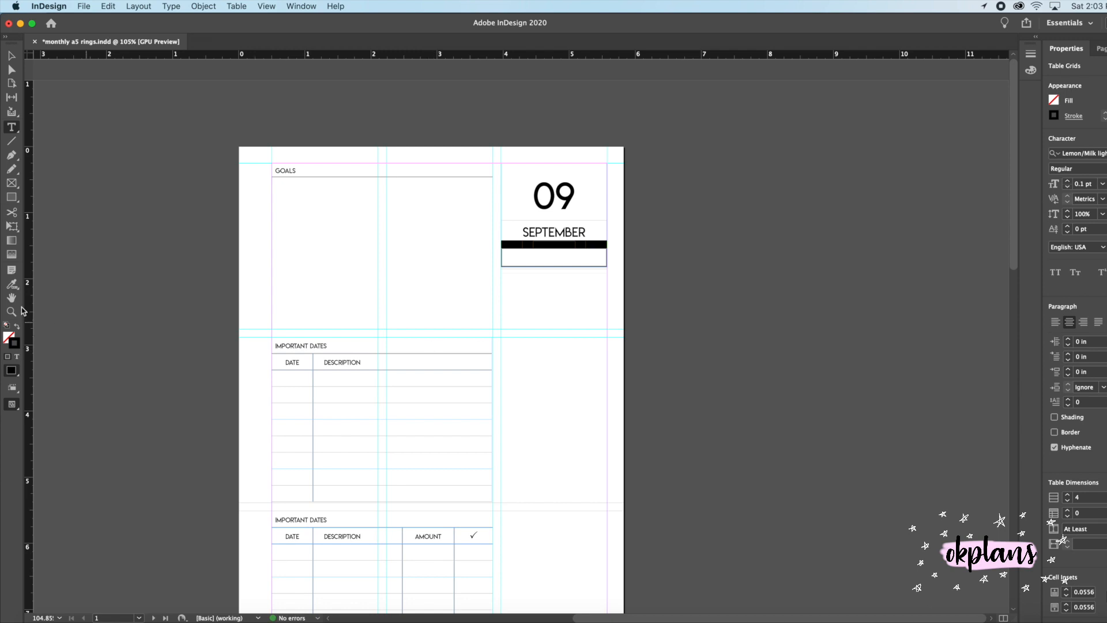
click(12, 403)
click(58, 428)
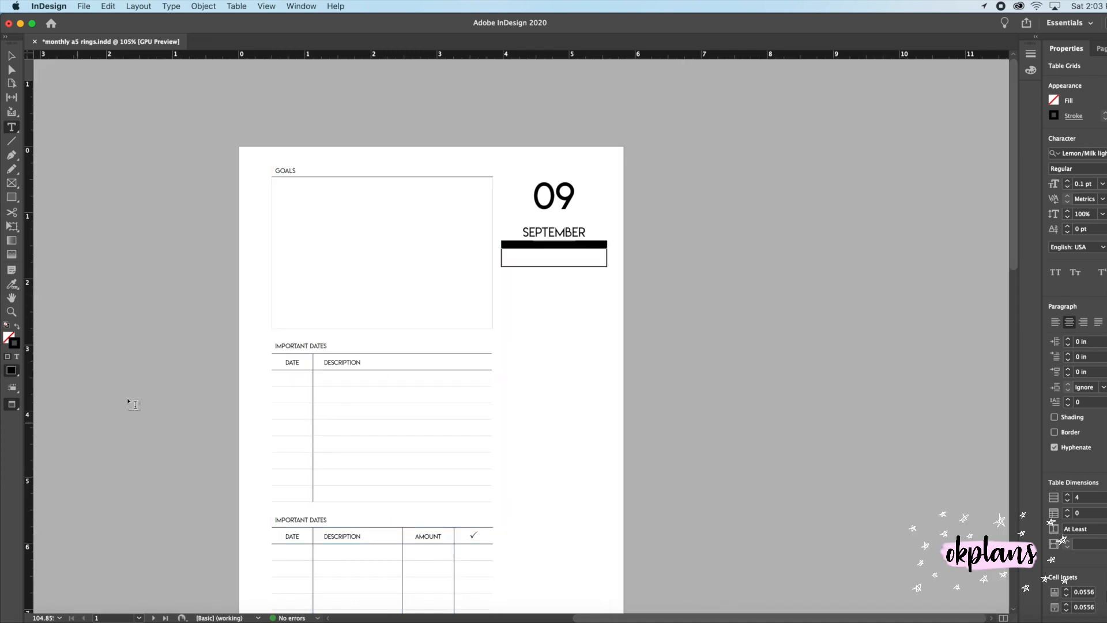
click(507, 300)
click(517, 257)
drag(516, 258, 576, 267)
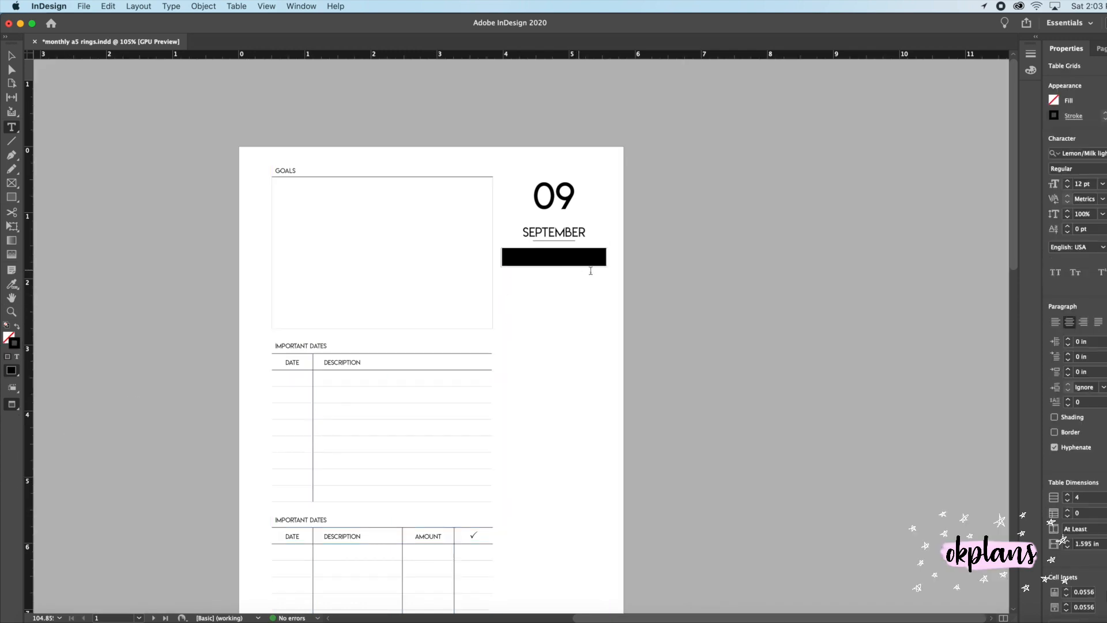
Return to Normal screen mode and reduce the height of the row containing 09.
click(570, 215)
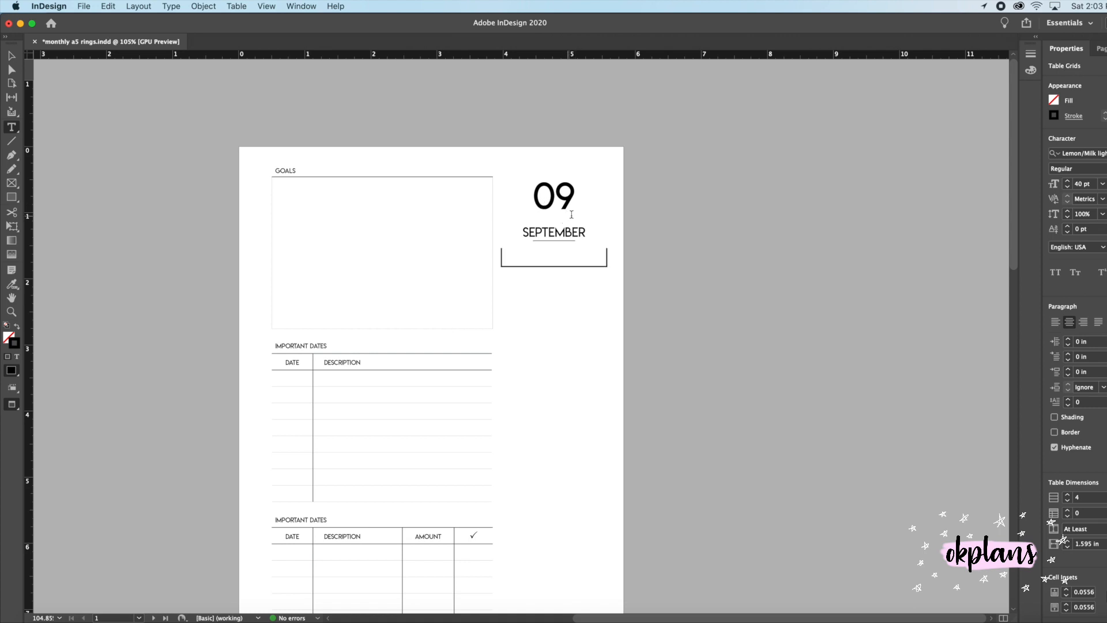
drag(577, 214, 530, 193)
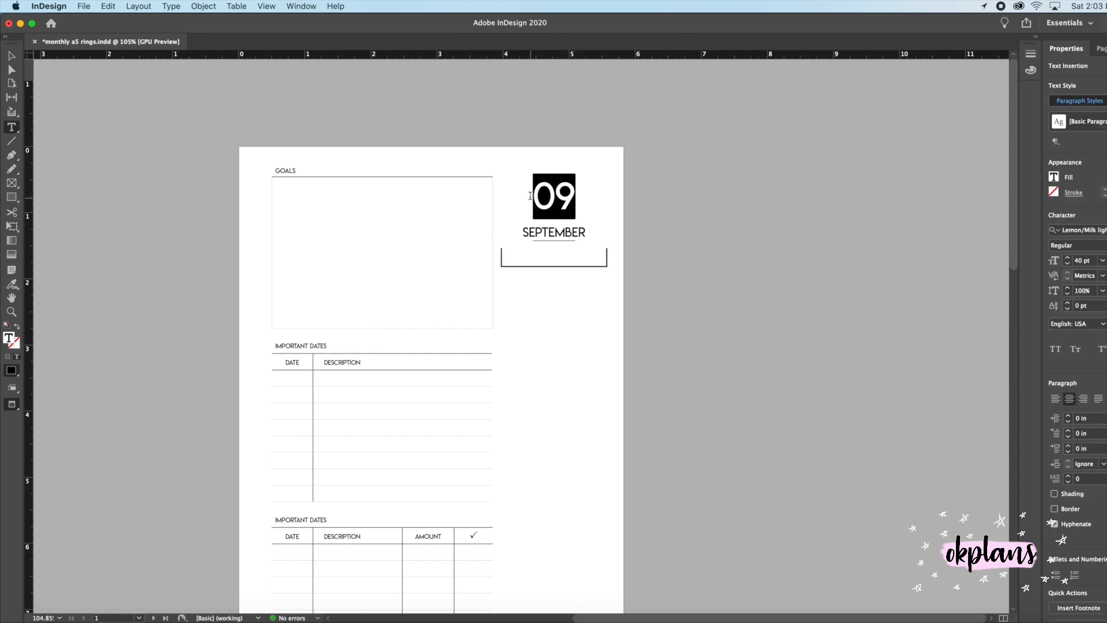
click(11, 404)
click(51, 419)
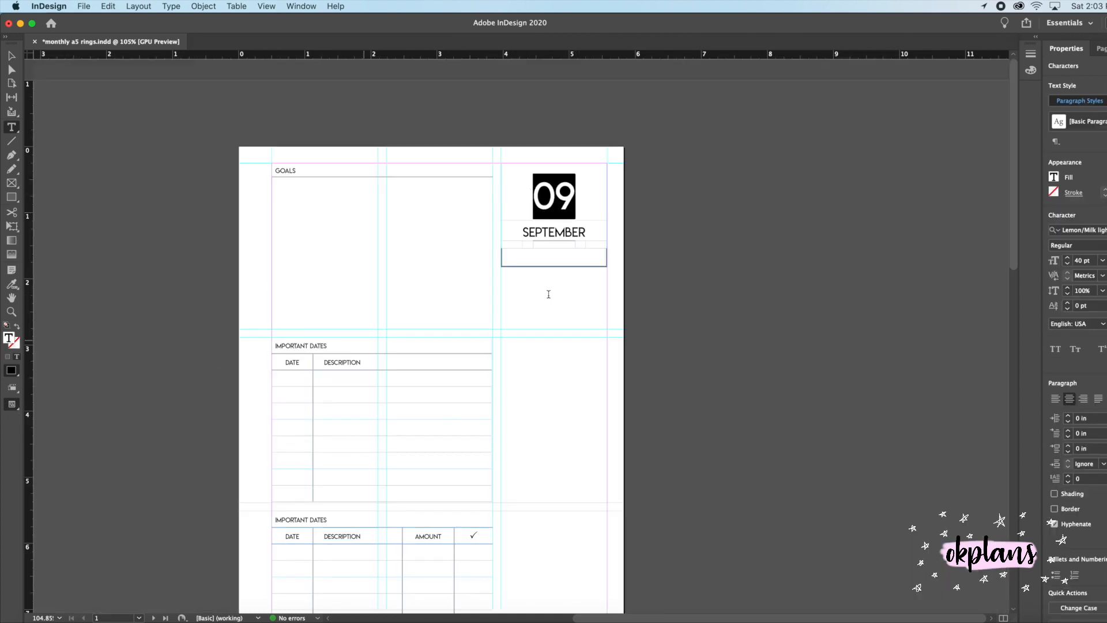
drag(575, 219, 584, 209)
click(588, 203)
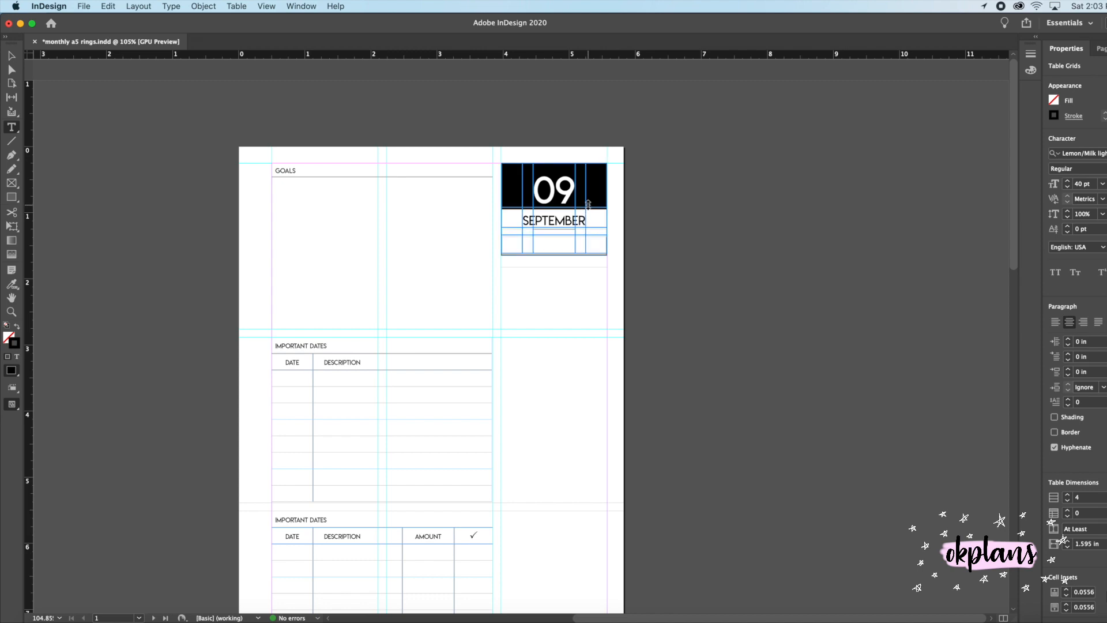
drag(573, 185, 506, 185)
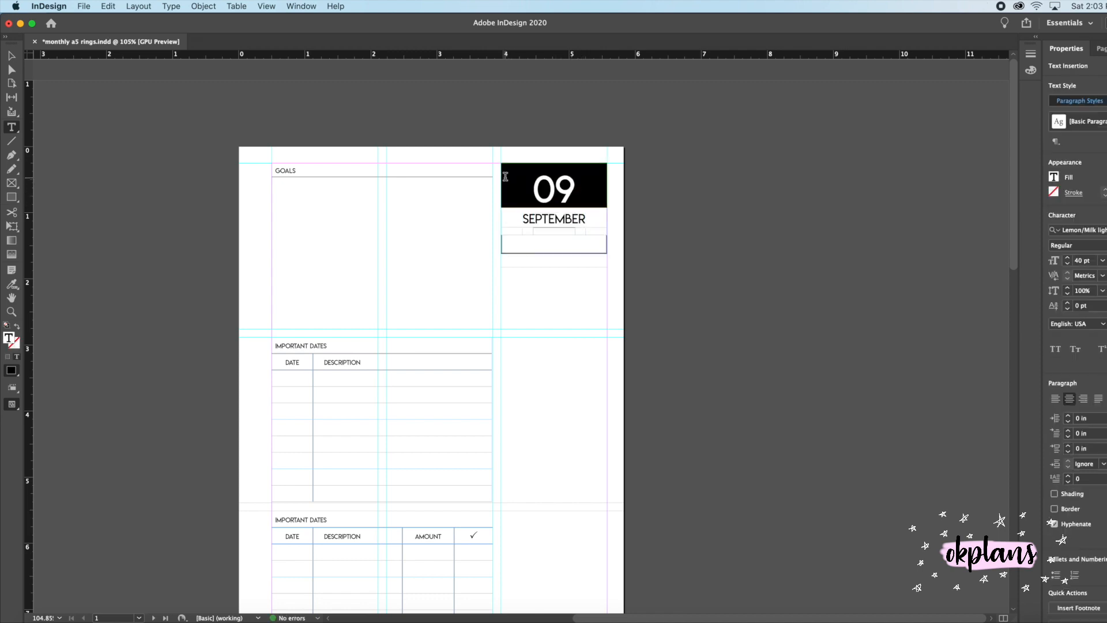
key(Up)
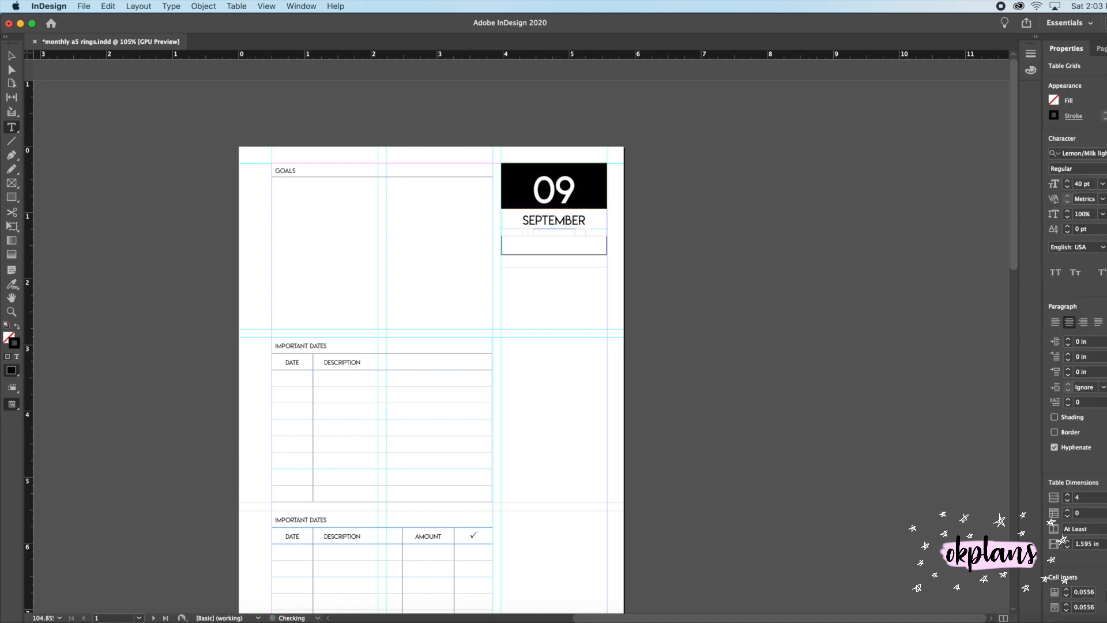
Change the vertical justification of the SEPTEMBER cell in its text cell options.
drag(598, 224, 496, 209)
right_click(528, 221)
mouse_move(563, 240)
click(649, 238)
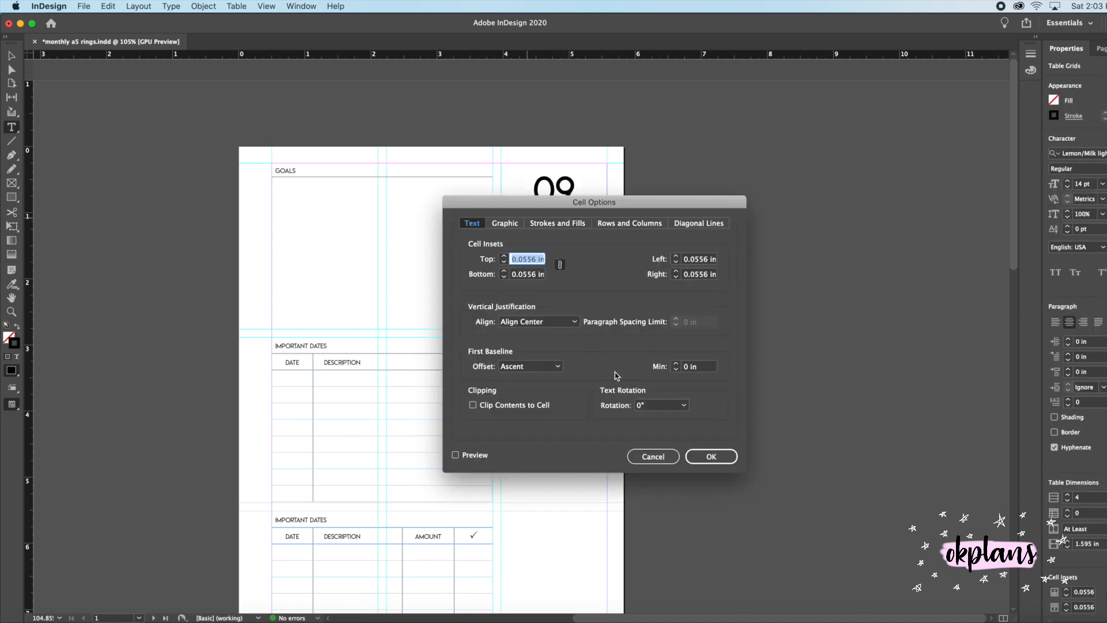
click(513, 321)
click(522, 333)
click(711, 457)
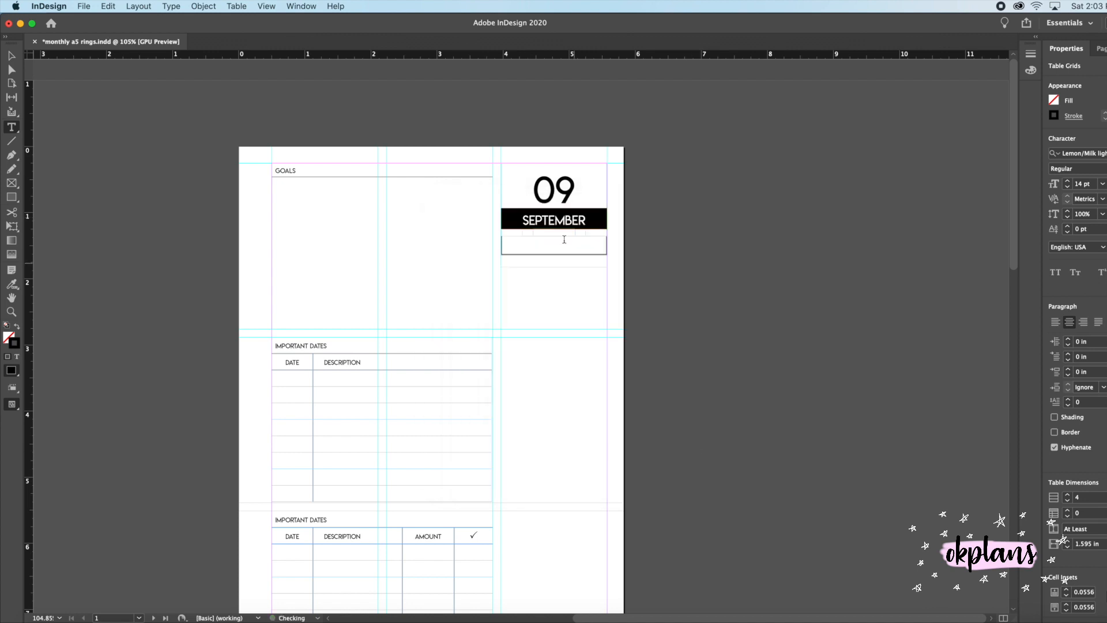
Examine the 09 and SEPTEMBER heading rows in Preview screen mode.
click(589, 224)
drag(593, 226, 500, 179)
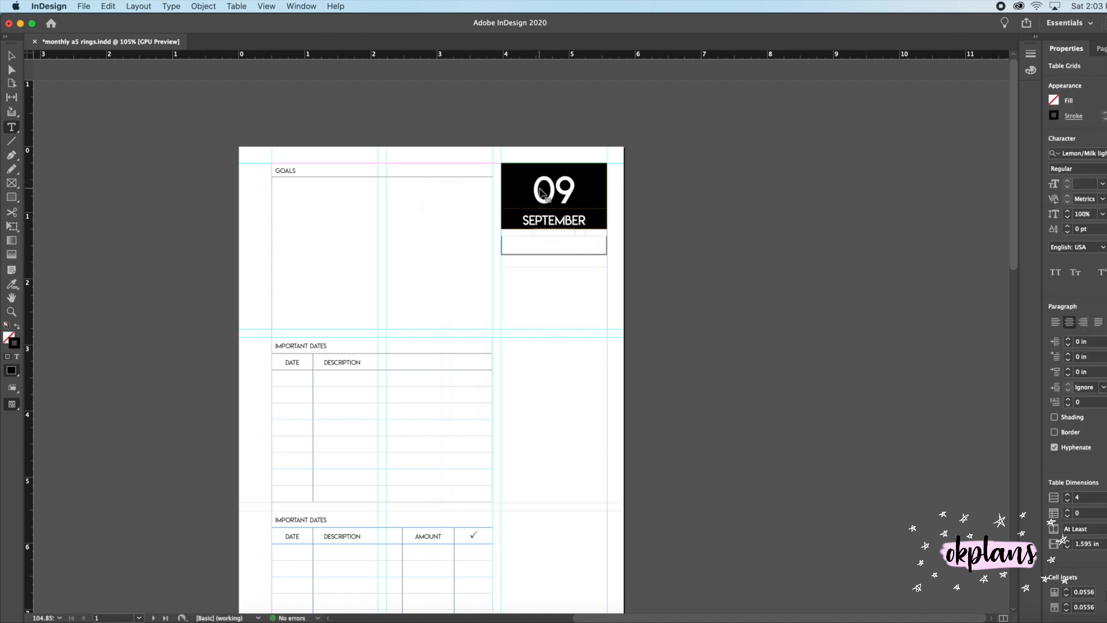
click(522, 192)
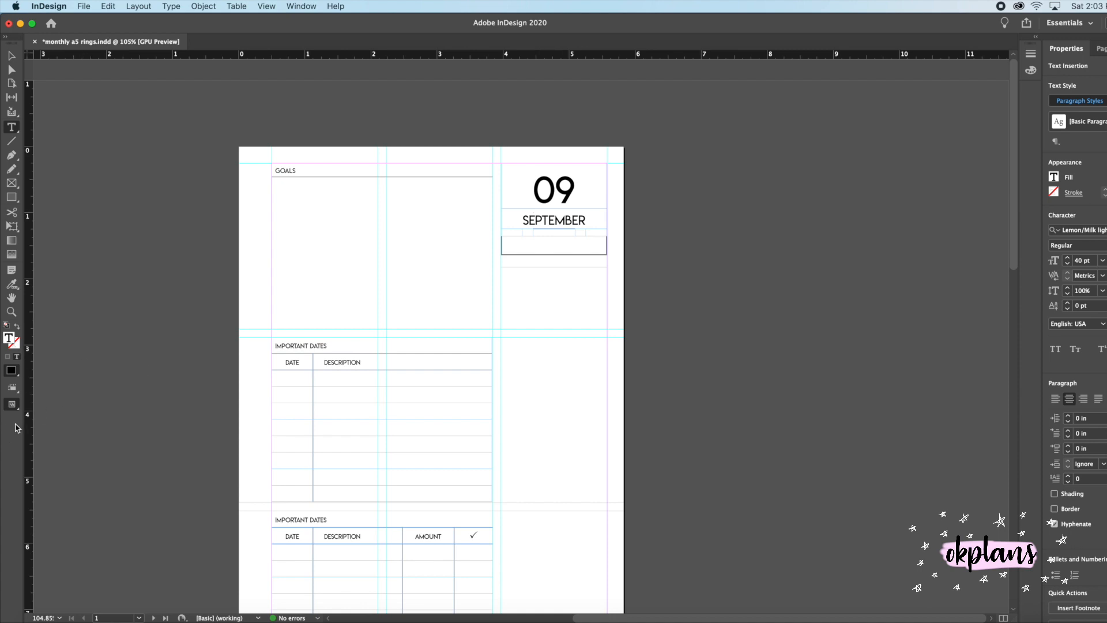
click(12, 404)
click(35, 435)
click(548, 258)
click(549, 252)
key(Escape)
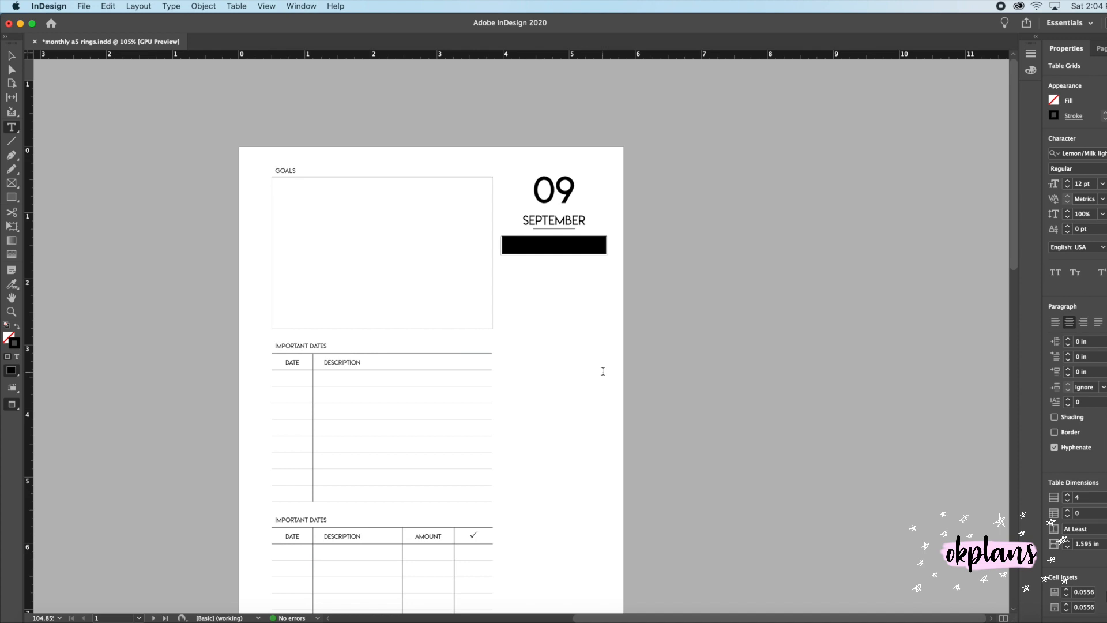
In Normal screen mode, adjust the edge strokes of the empty full-width cell below the heading so only its bottom border remains.
drag(11, 409, 41, 420)
click(559, 248)
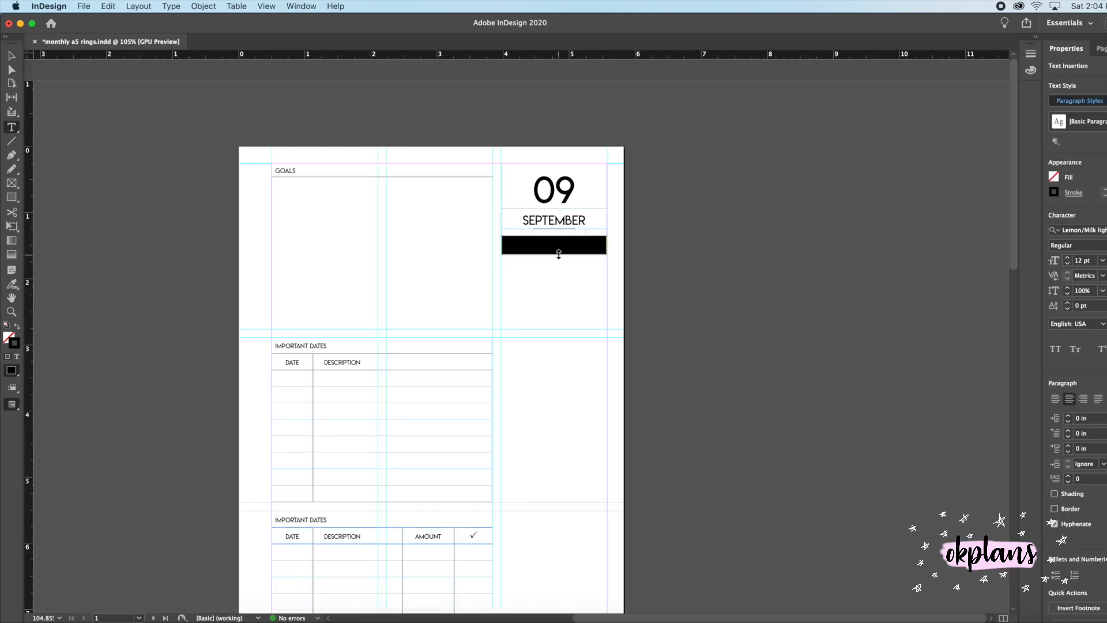
right_click(558, 254)
mouse_move(607, 290)
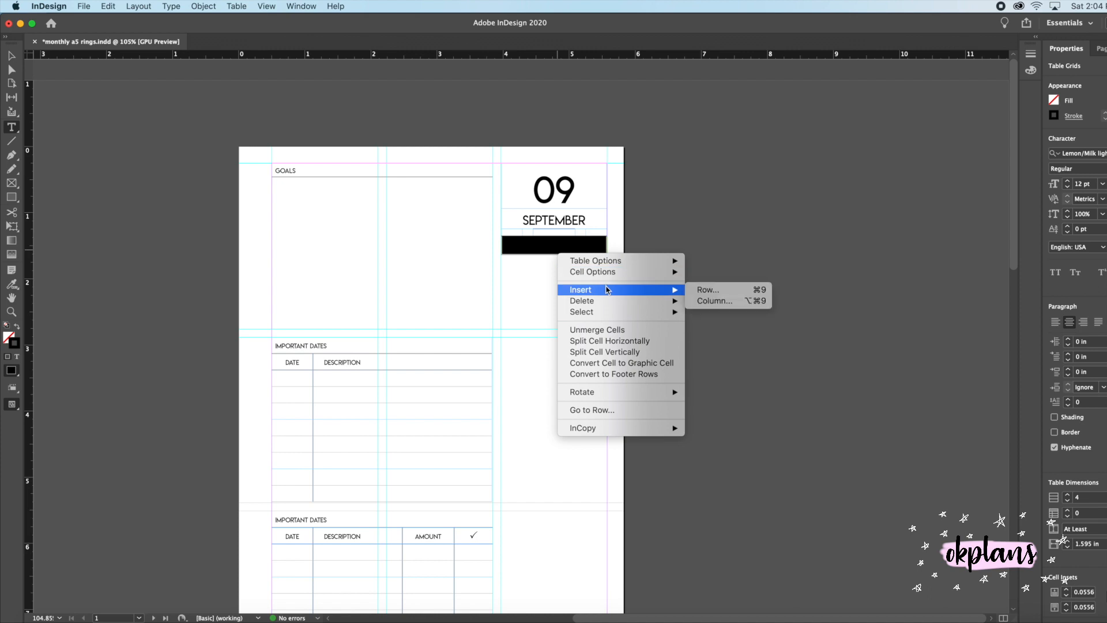
click(1072, 116)
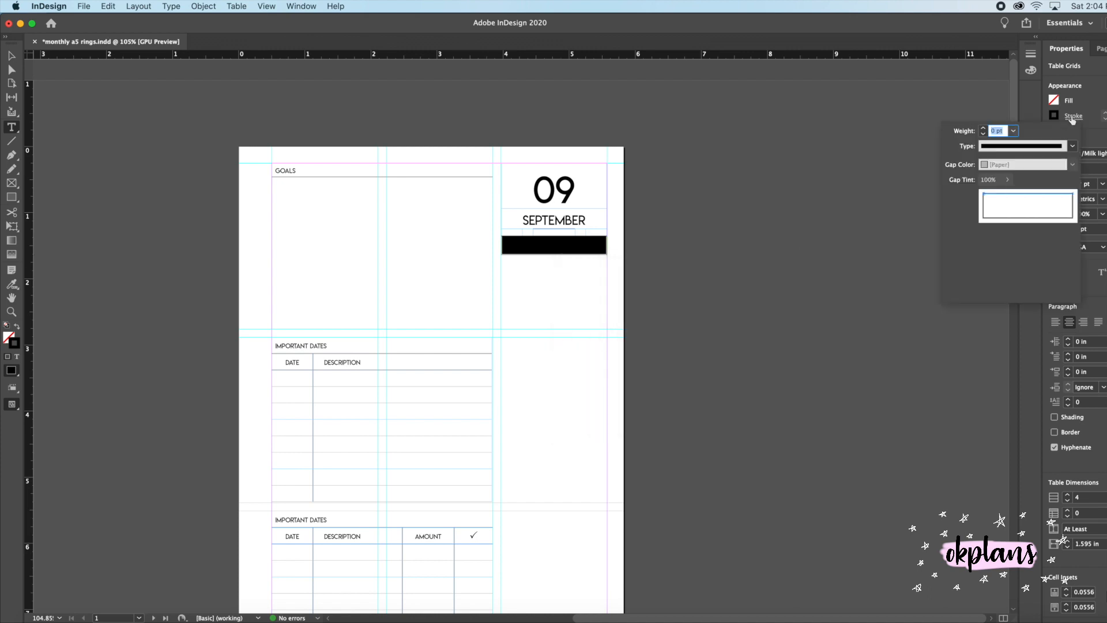
key(BackSpace)
text(1)
key(Return)
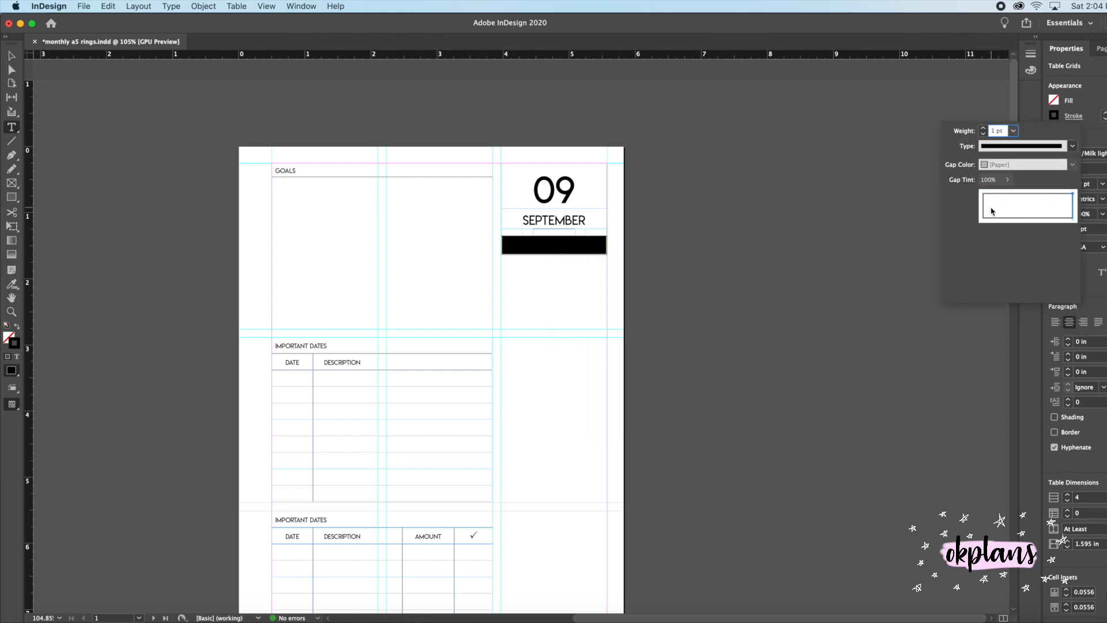
click(984, 134)
click(1030, 219)
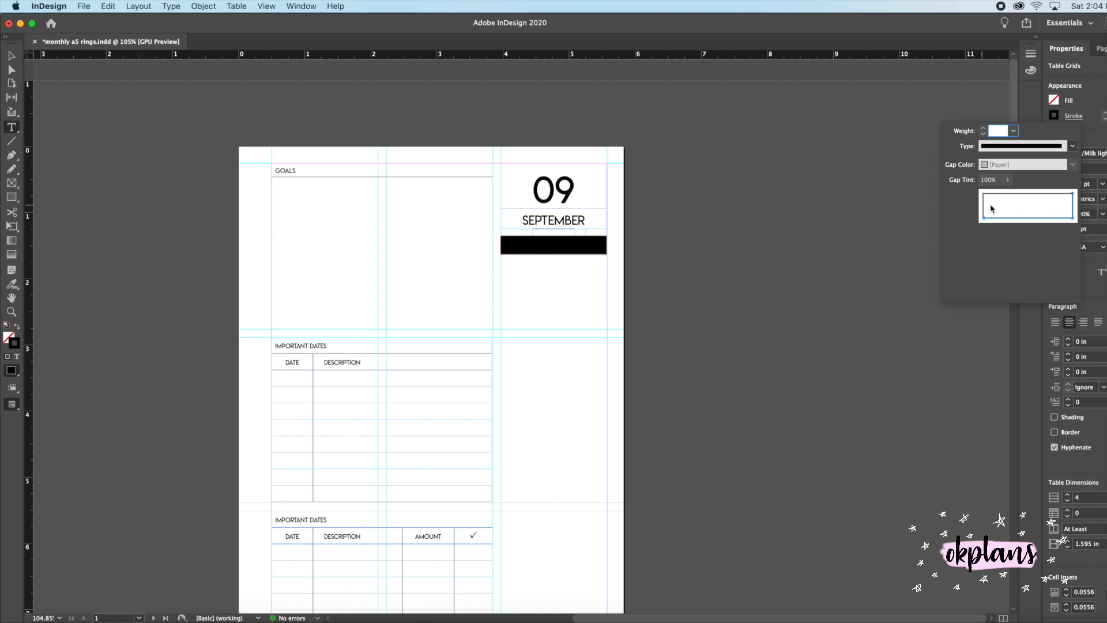
click(1072, 205)
key(Return)
Lighten the stroke tint of the empty full-width cell and switch to Preview screen mode.
click(1054, 116)
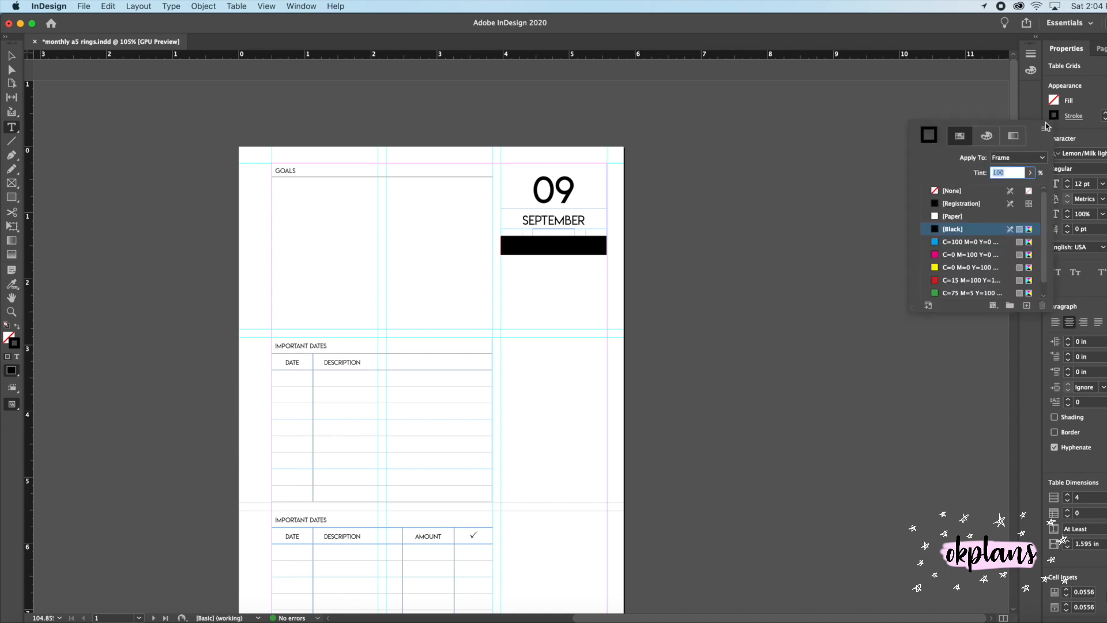
key(Return)
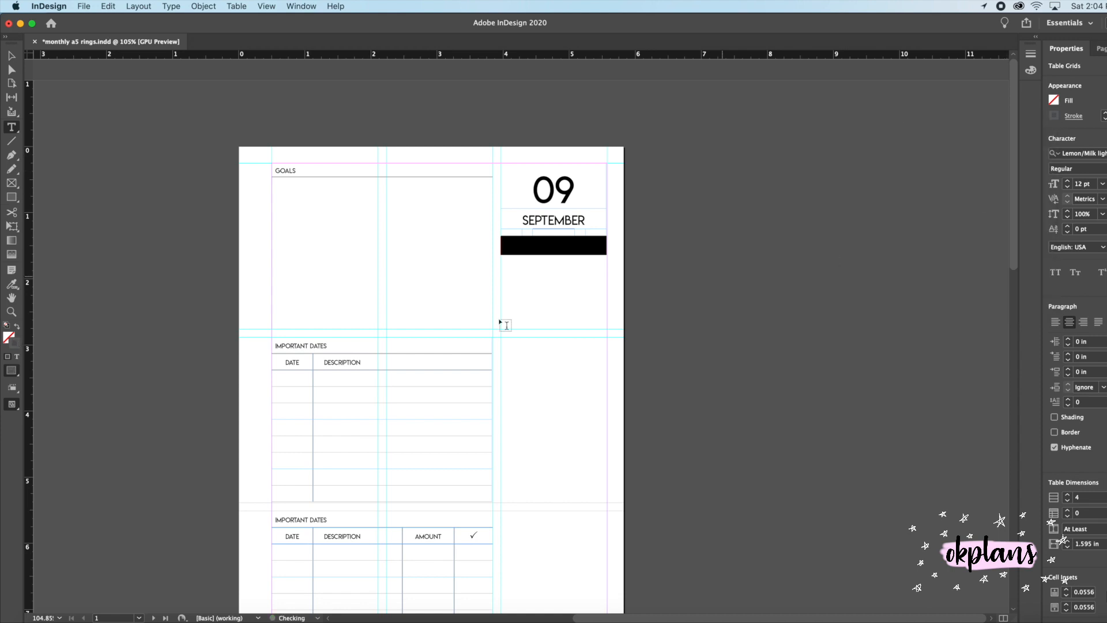
click(11, 403)
click(47, 432)
click(620, 340)
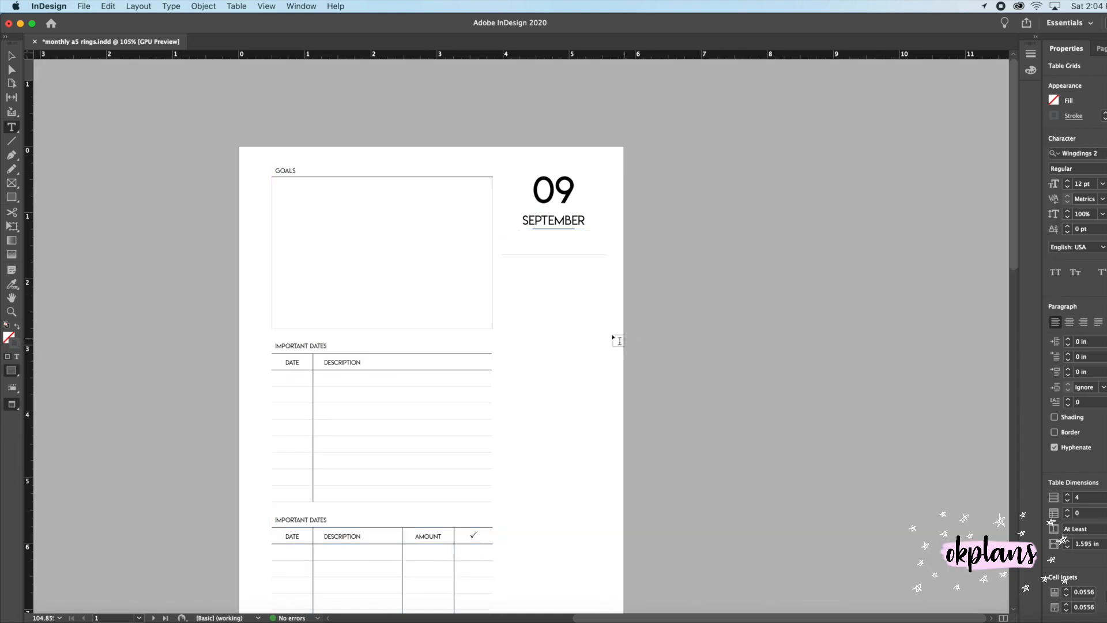
Set the font size of the empty full-width cell to 7 pt and make its row slightly taller.
drag(597, 248, 571, 248)
click(599, 263)
click(581, 250)
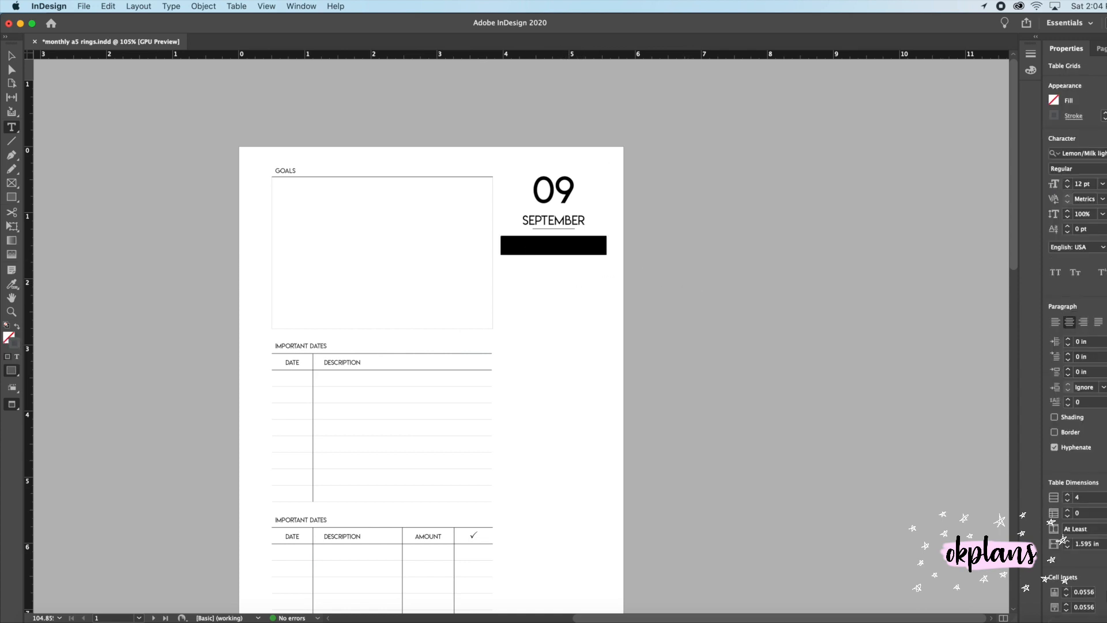
click(1067, 187)
click(1067, 187)
click(1068, 187)
click(1067, 186)
click(1067, 187)
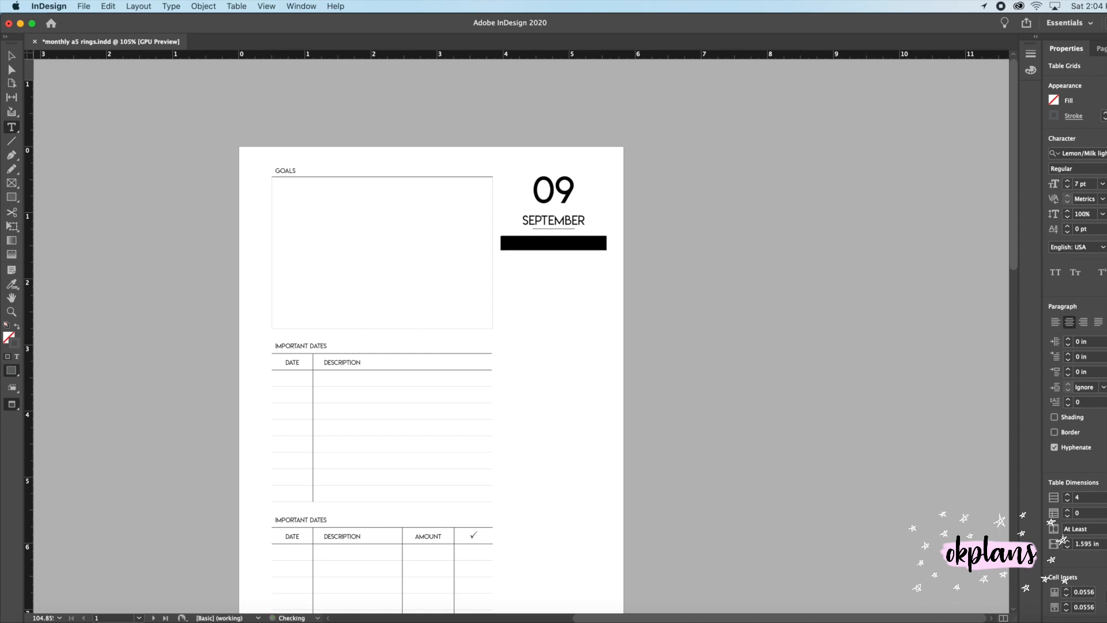
key(Return)
click(546, 277)
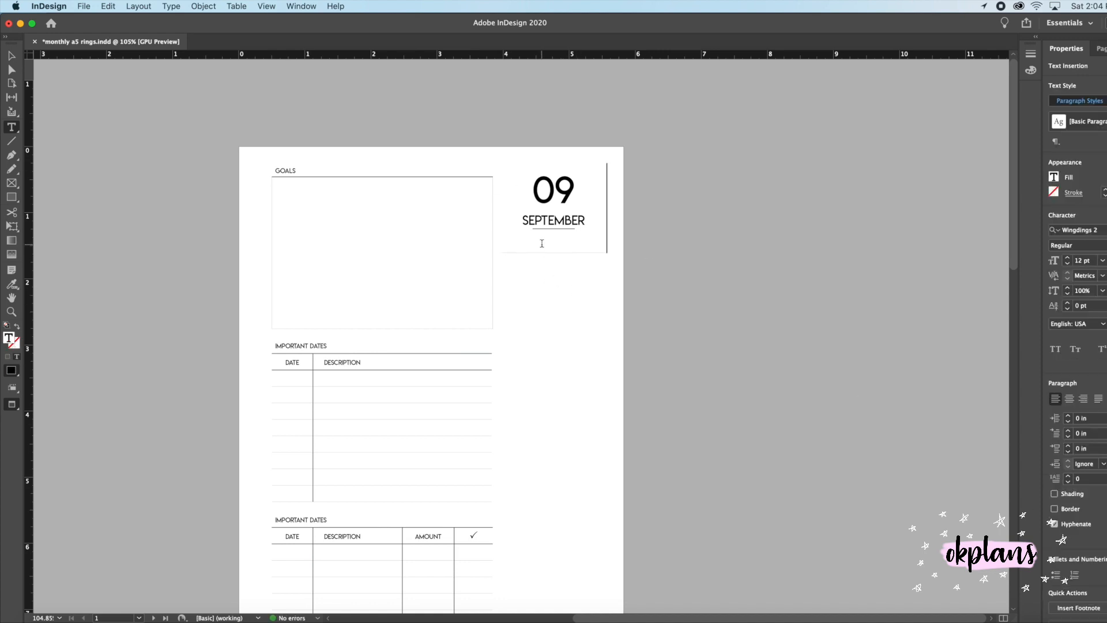
Increase the September table's number of rows to 29, extending the ruled lines down the side column.
drag(542, 249, 560, 259)
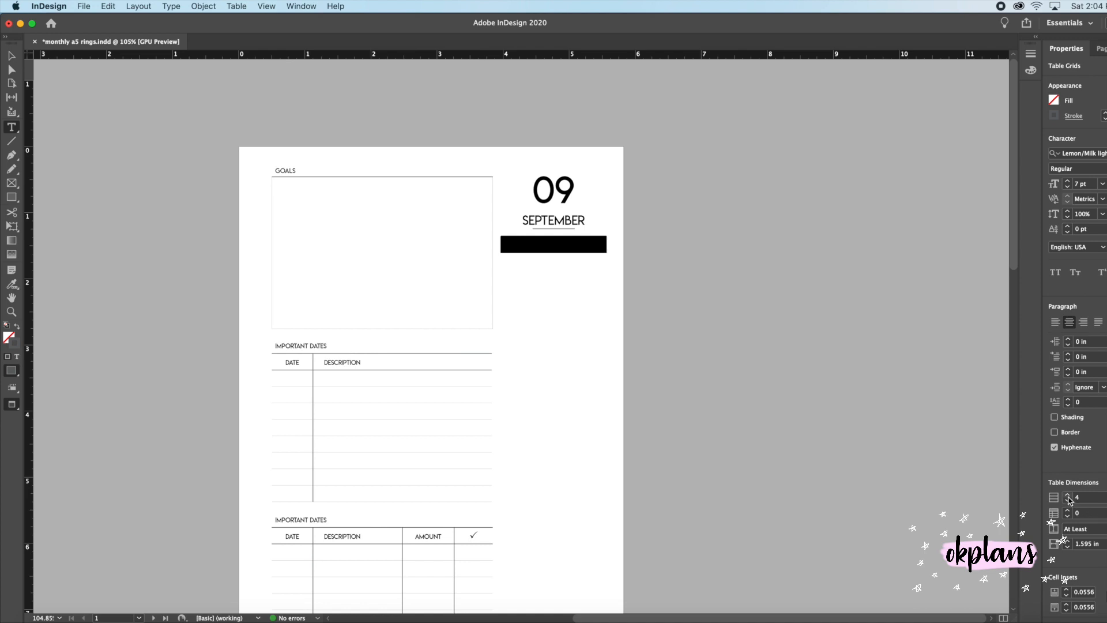
click(1069, 494)
click(1068, 495)
click(1068, 494)
click(1068, 494)
click(1068, 495)
scroll(466, 407, down, 5)
scroll(466, 408, up, 5)
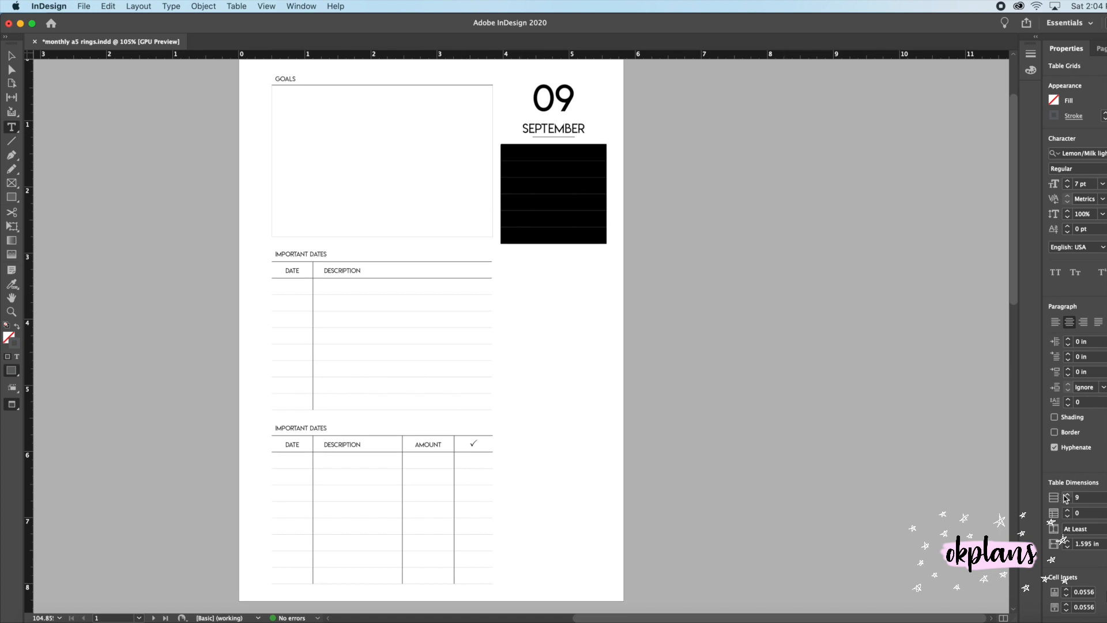
click(1067, 494)
click(1067, 494)
click(1067, 494)
click(1067, 494)
click(1067, 494)
click(1067, 495)
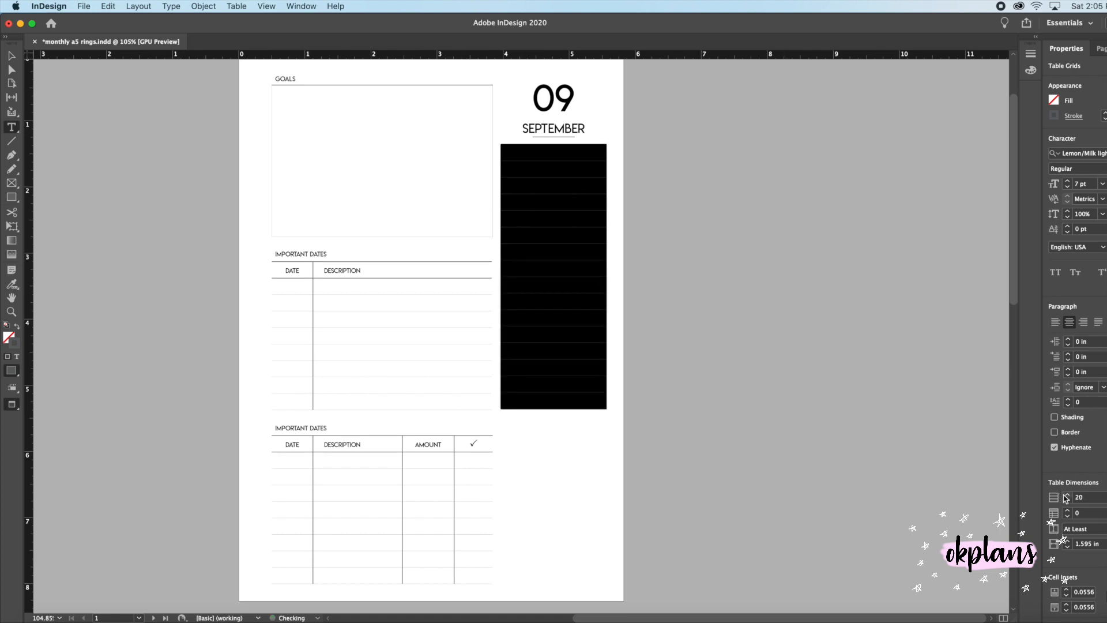
click(1067, 494)
click(1067, 494)
click(1066, 494)
click(1067, 495)
click(1067, 495)
click(1066, 495)
click(1067, 495)
click(1066, 495)
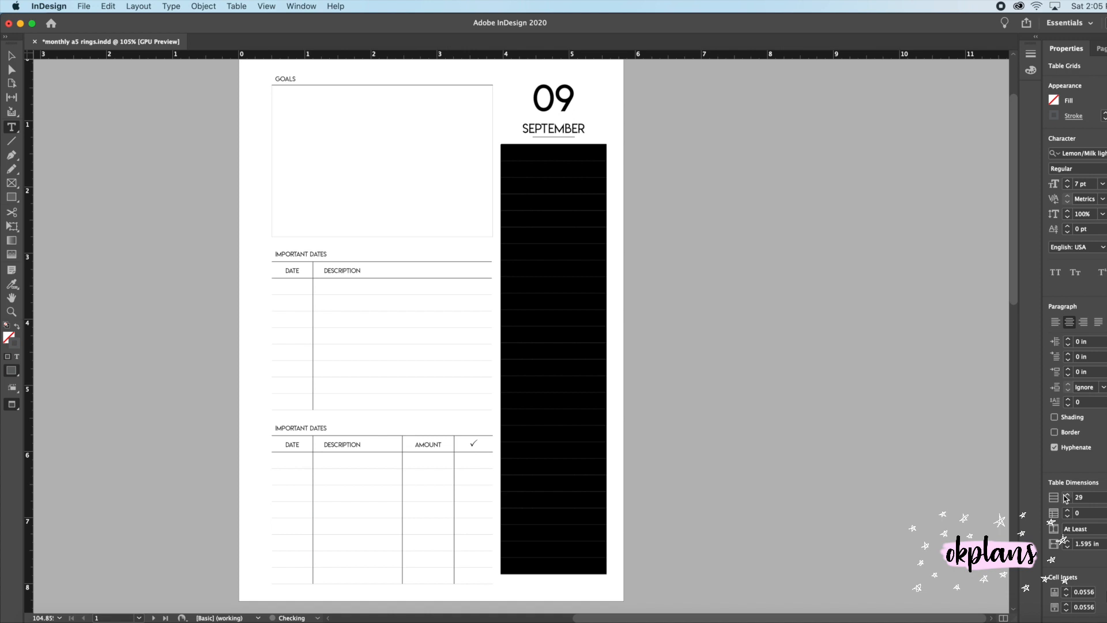
In Normal screen mode, extend the September table to the bottom margin and distribute its empty rows evenly.
drag(19, 409, 54, 419)
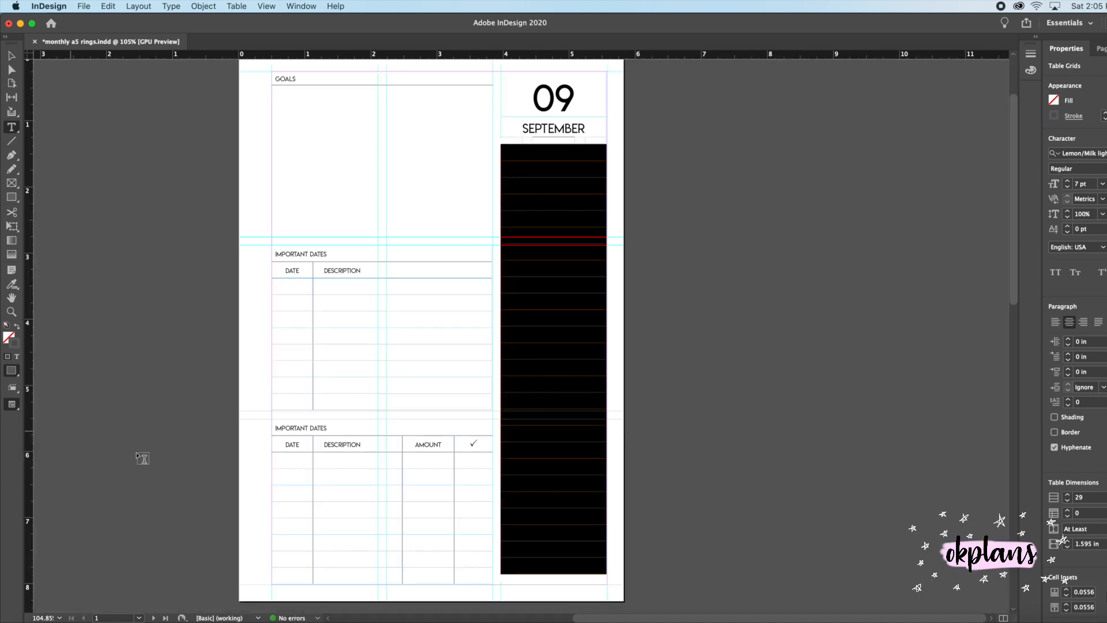
drag(559, 574, 515, 176)
right_click(534, 161)
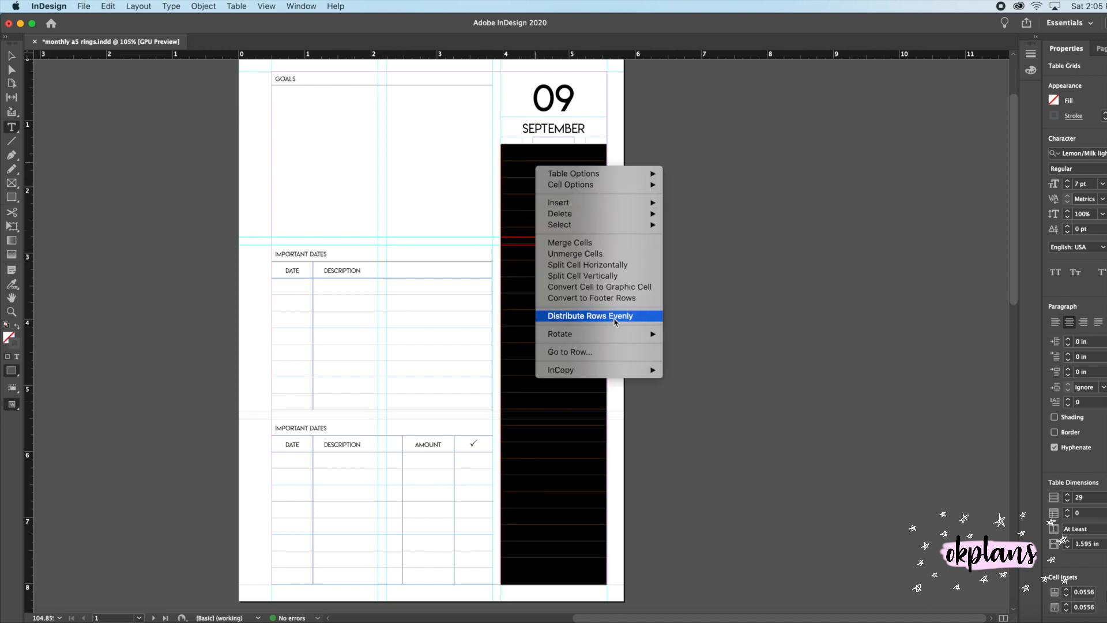
click(612, 320)
click(605, 323)
Switch the page to Preview screen mode.
click(16, 406)
click(48, 434)
click(13, 405)
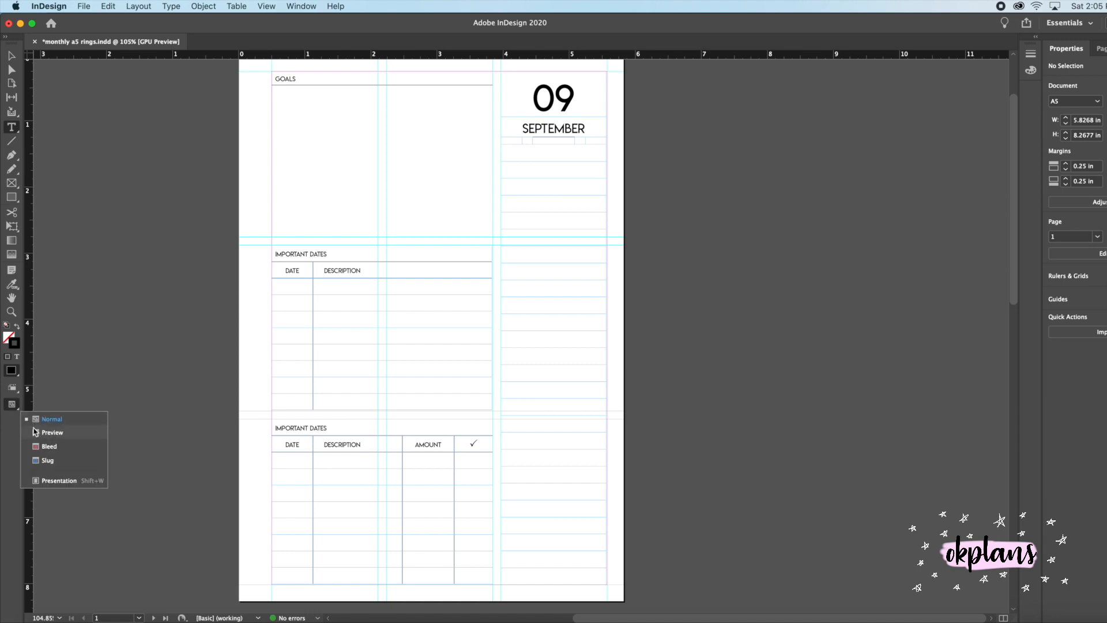
click(35, 432)
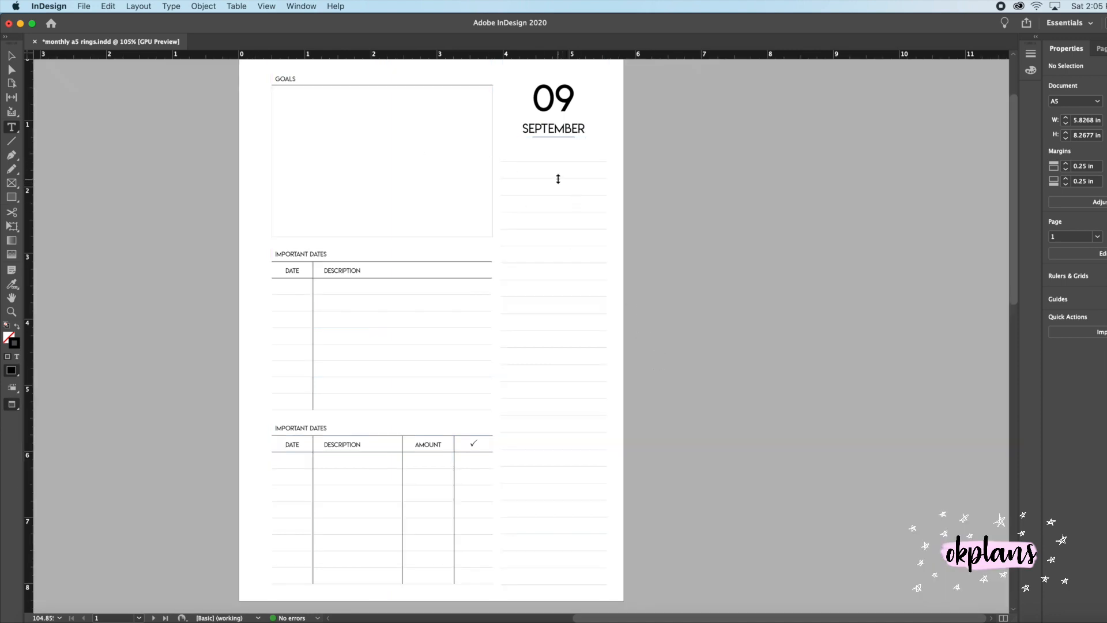
Left-align the September table's empty rows and set their font to Wingdings 2.
click(515, 155)
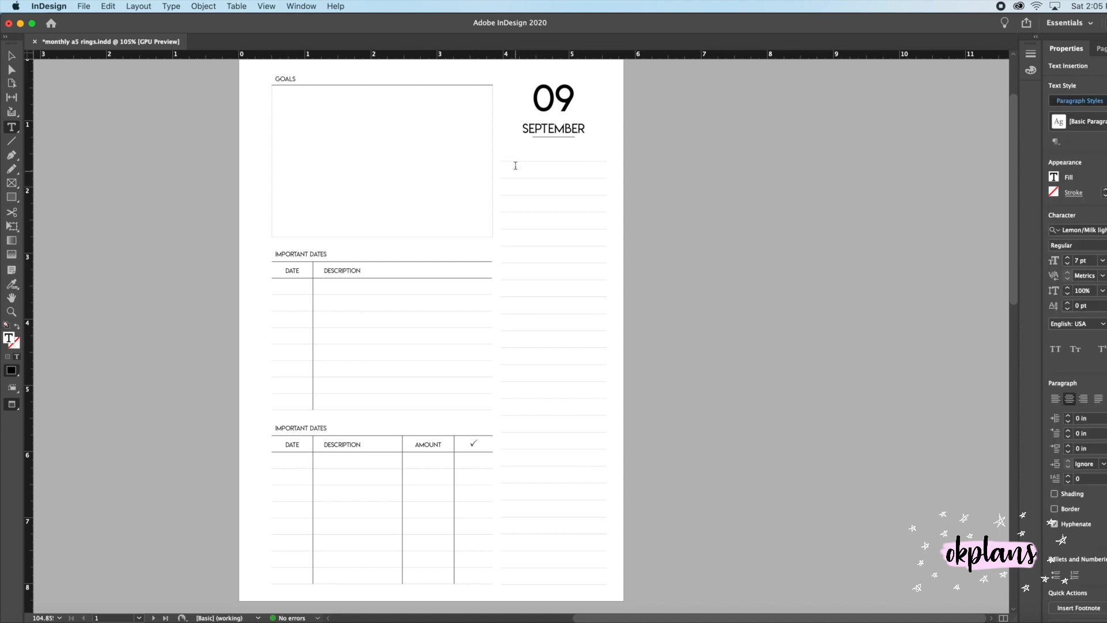
drag(509, 152, 544, 578)
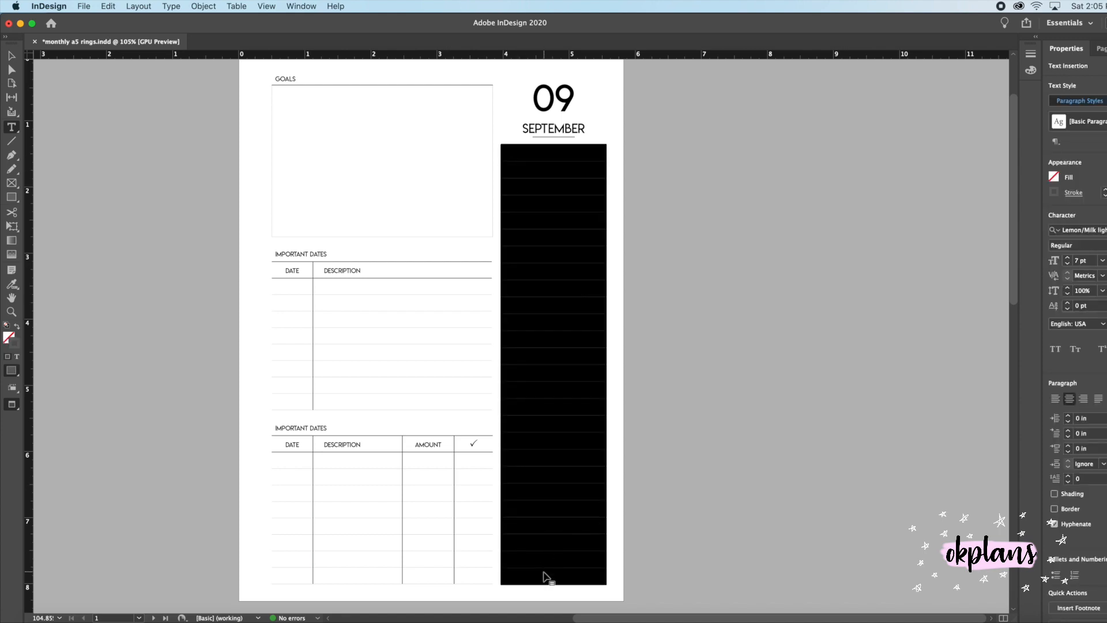
click(1059, 322)
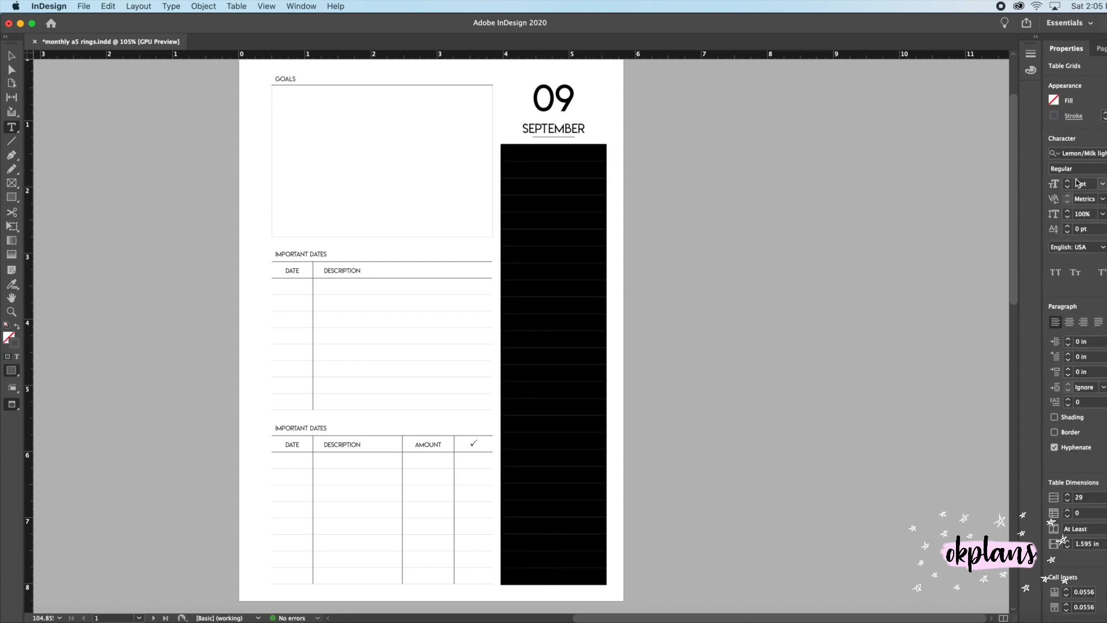
drag(1105, 154, 1014, 157)
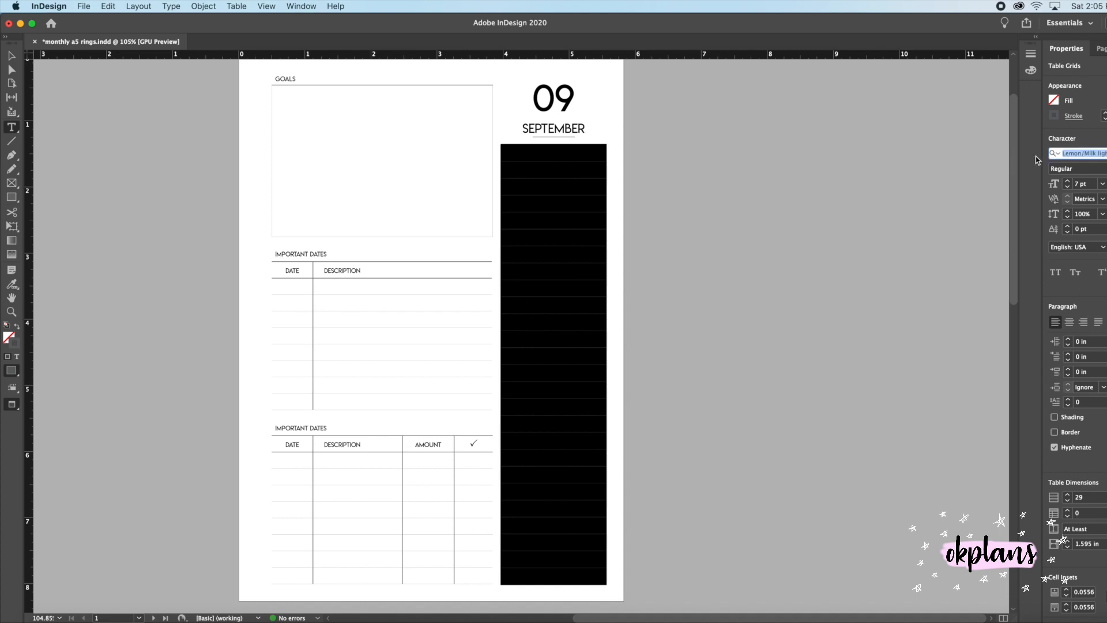
text(wing)
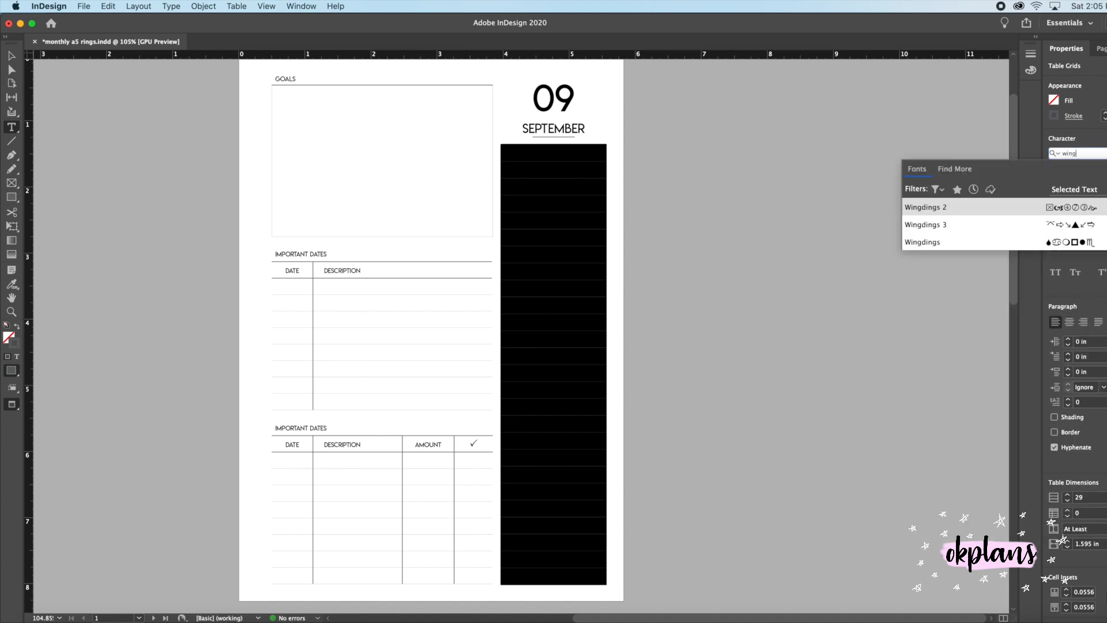
click(1016, 214)
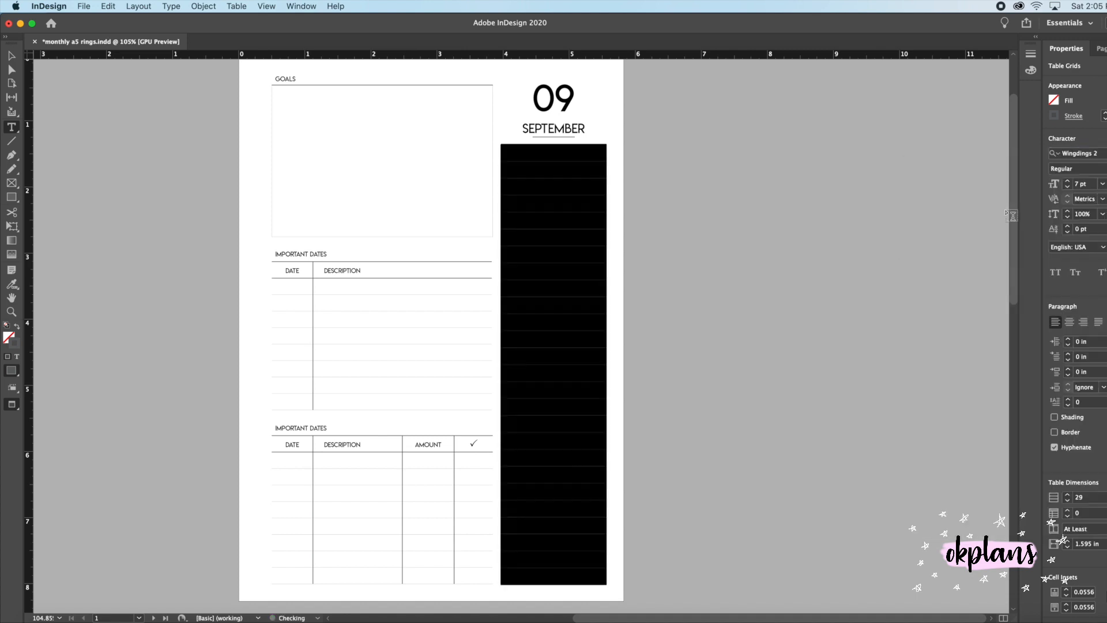
Insert the open circle glyph from Wingdings 2 into the first empty row under SEPTEMBER.
click(171, 6)
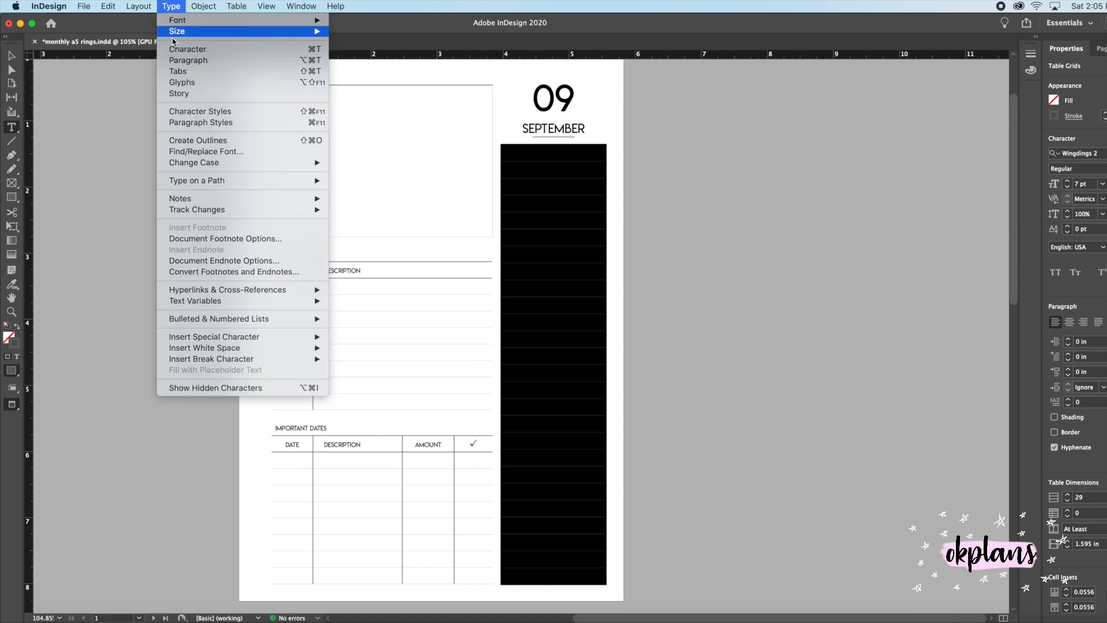
click(174, 83)
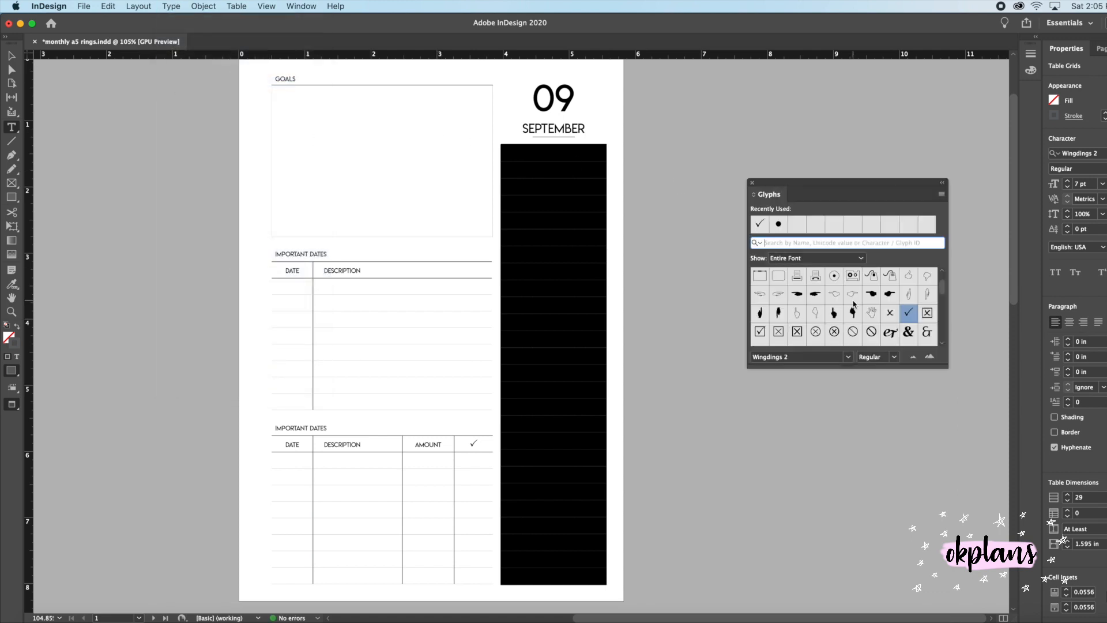
scroll(854, 303, down, 3)
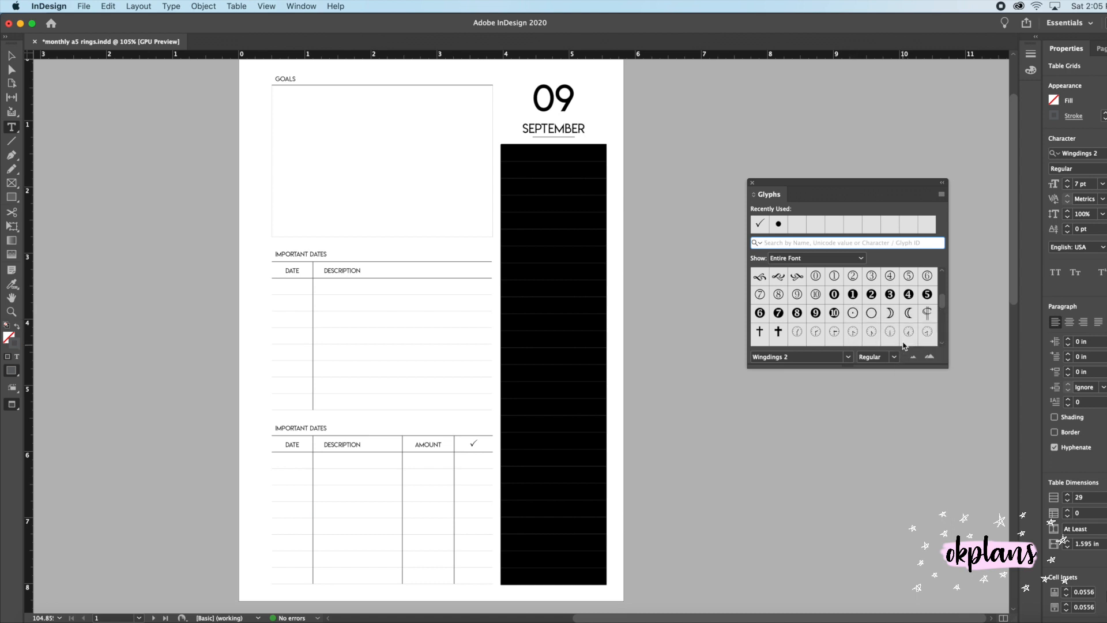
double_click(873, 314)
click(509, 154)
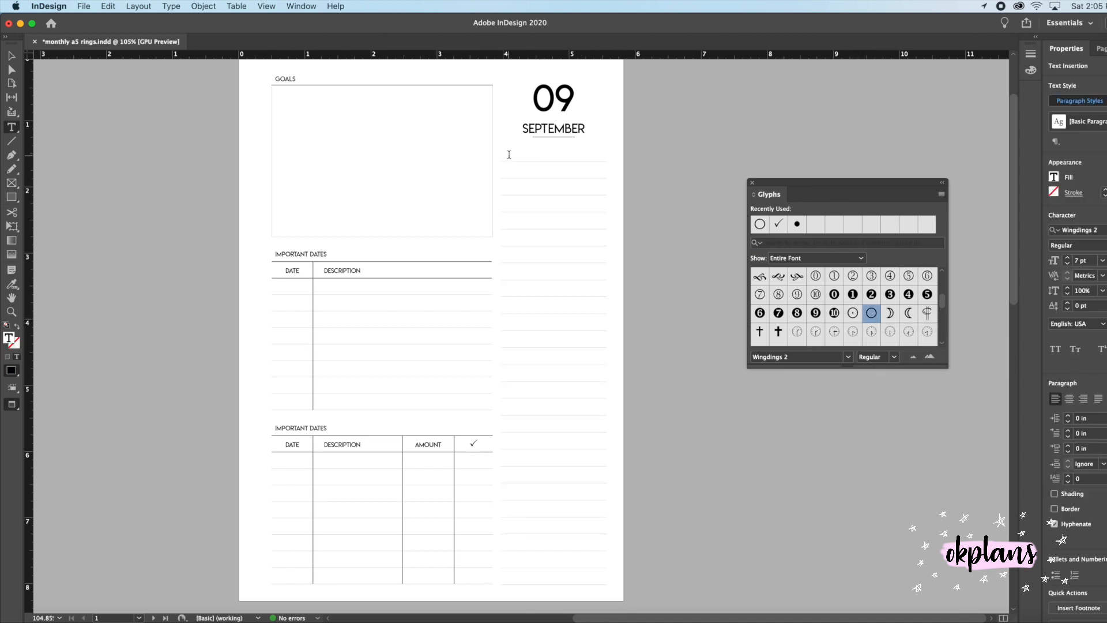
double_click(761, 226)
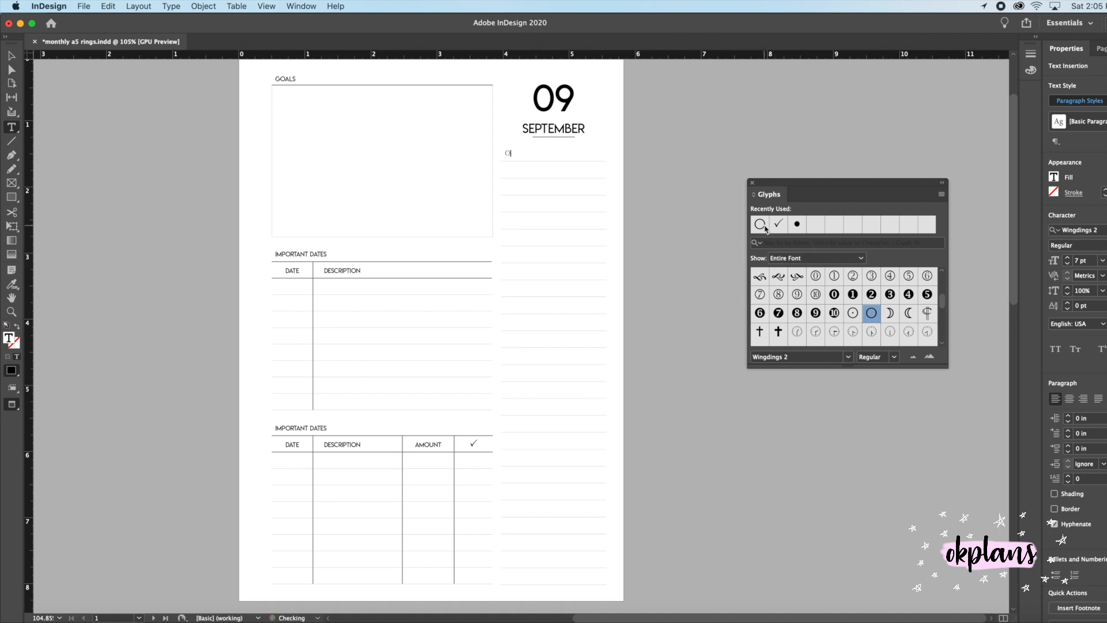
Set the font size of all the September table's ruled rows to 11 pt.
scroll(512, 171, down, 1)
drag(512, 154, 506, 577)
click(510, 152)
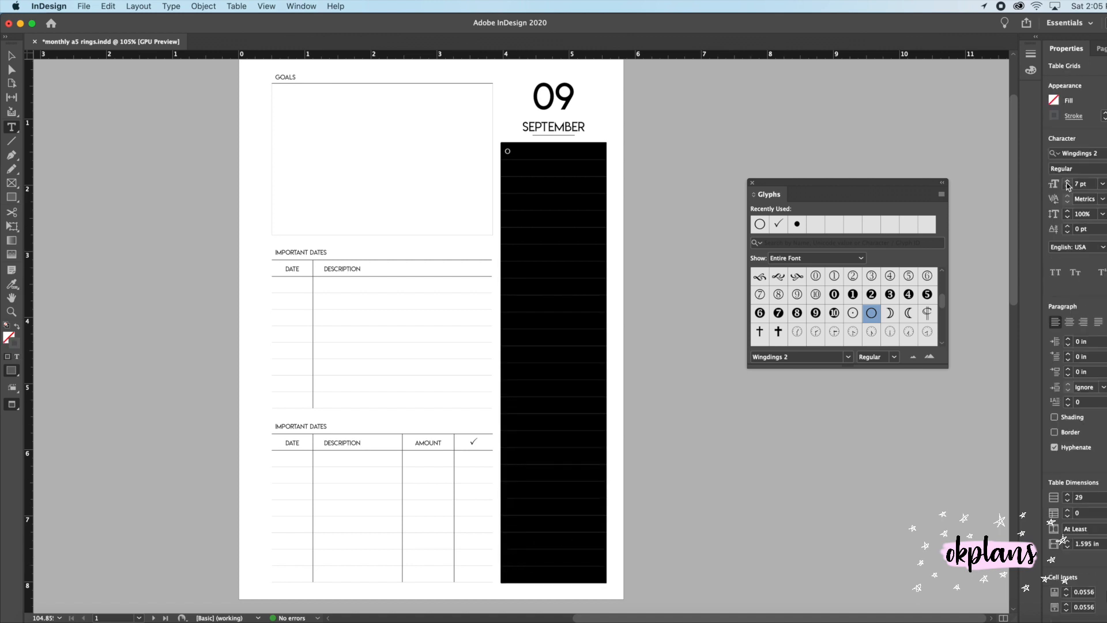
click(1068, 180)
click(1068, 180)
click(1068, 180)
click(1067, 181)
click(513, 169)
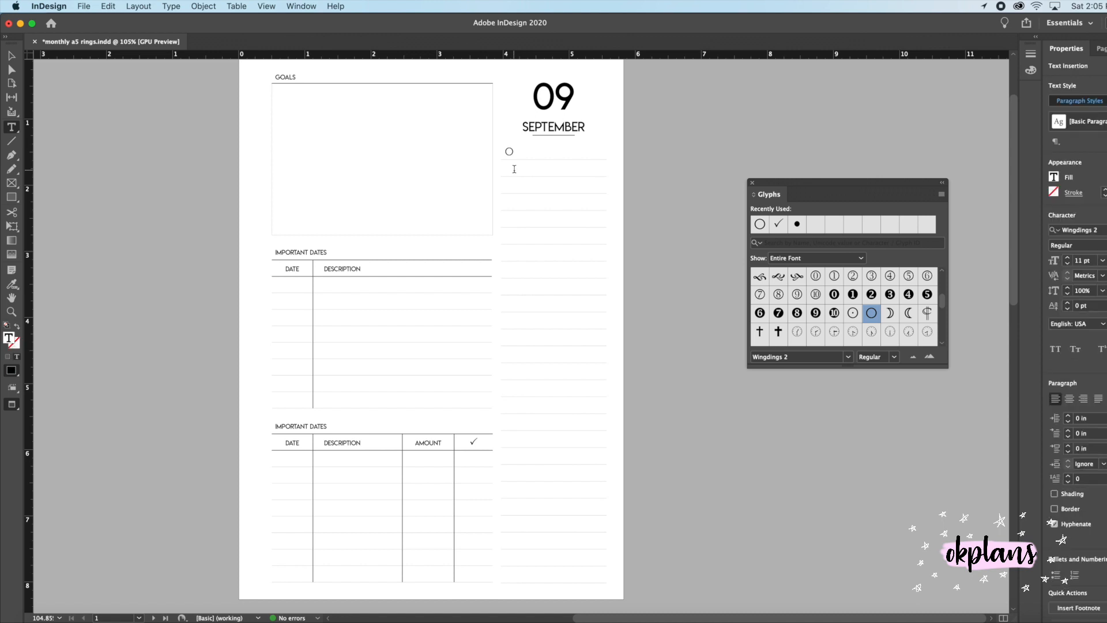
Try giving the first row's circle glyph a dark grey text stroke with K at 75%.
double_click(511, 151)
click(1034, 70)
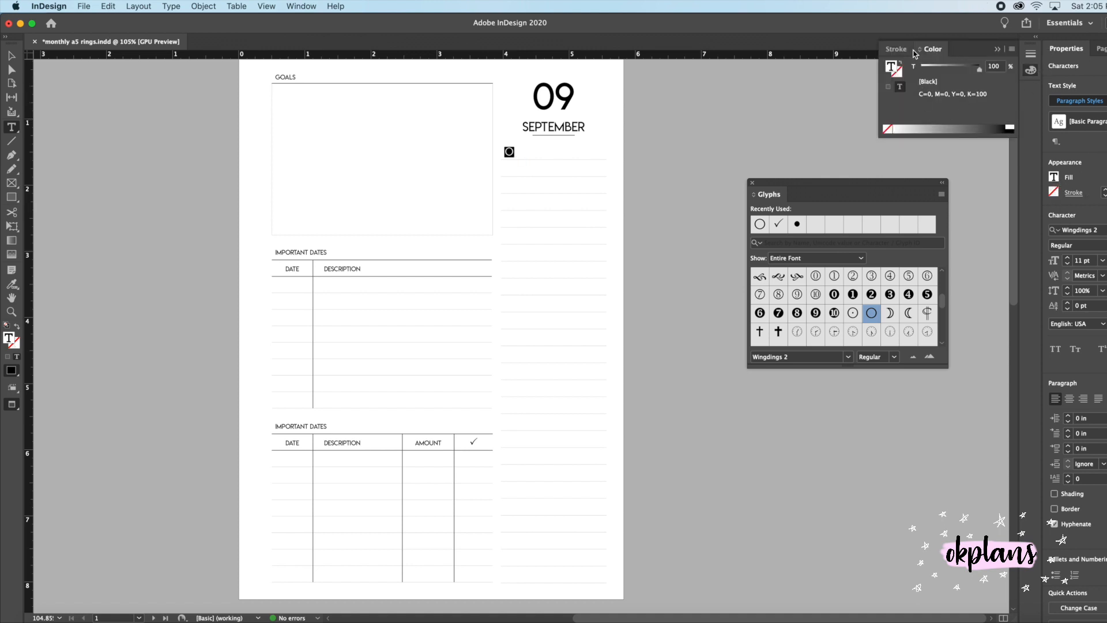
click(1030, 57)
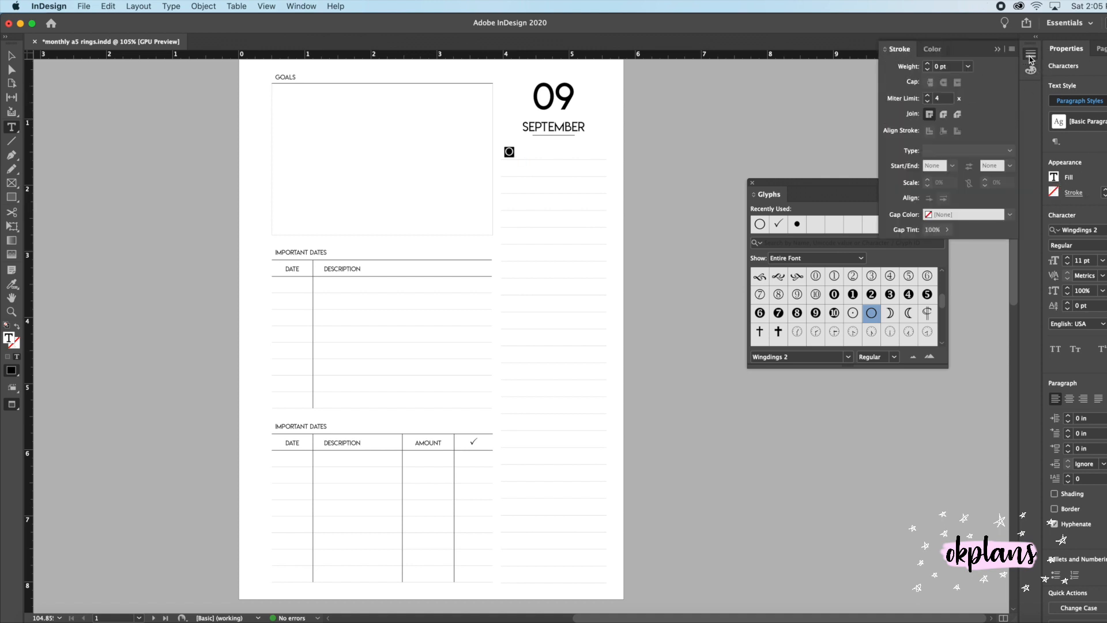
click(932, 49)
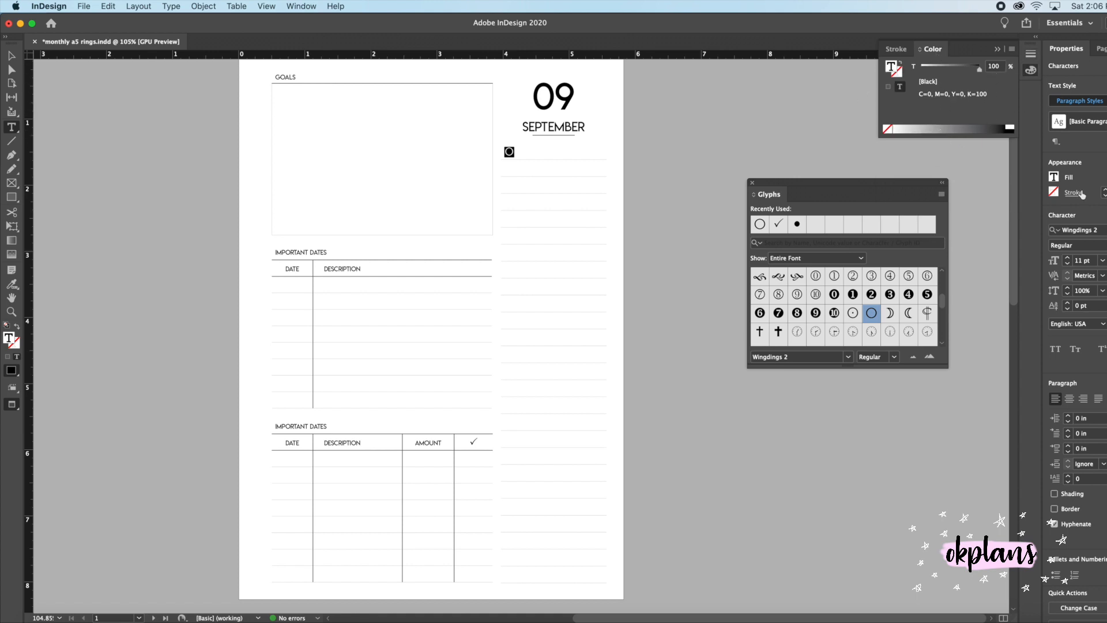
click(1054, 193)
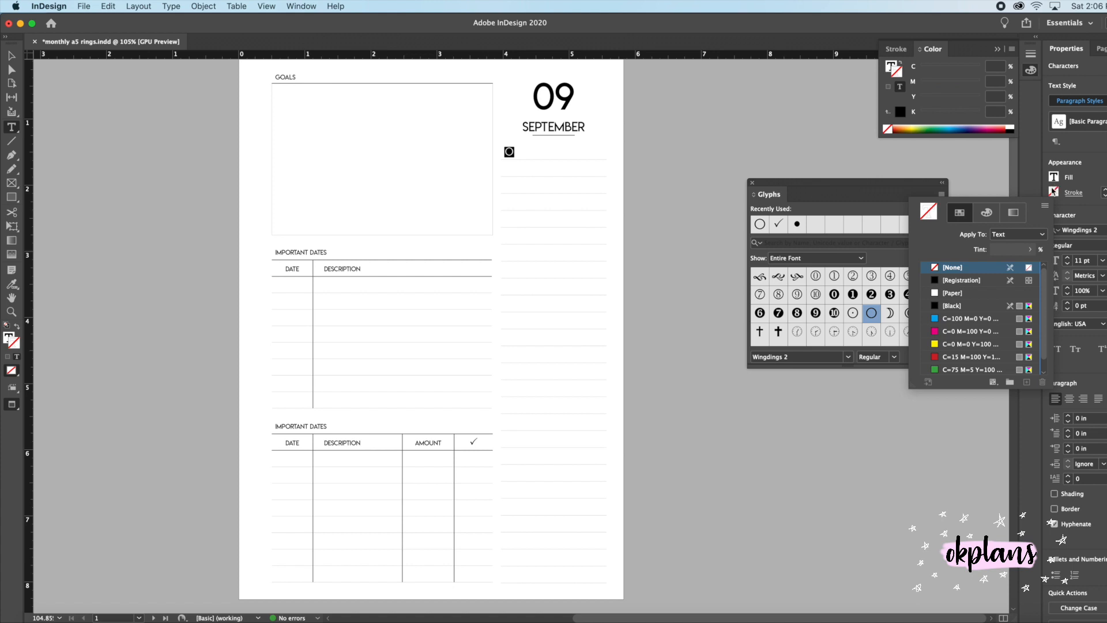
click(988, 213)
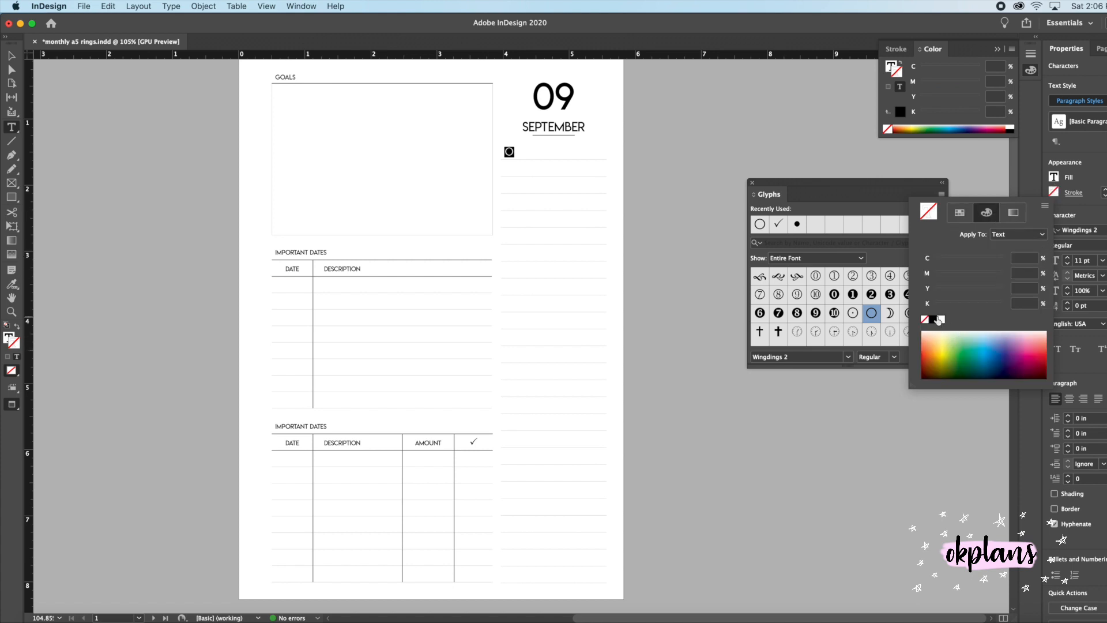
click(935, 319)
drag(997, 310, 992, 310)
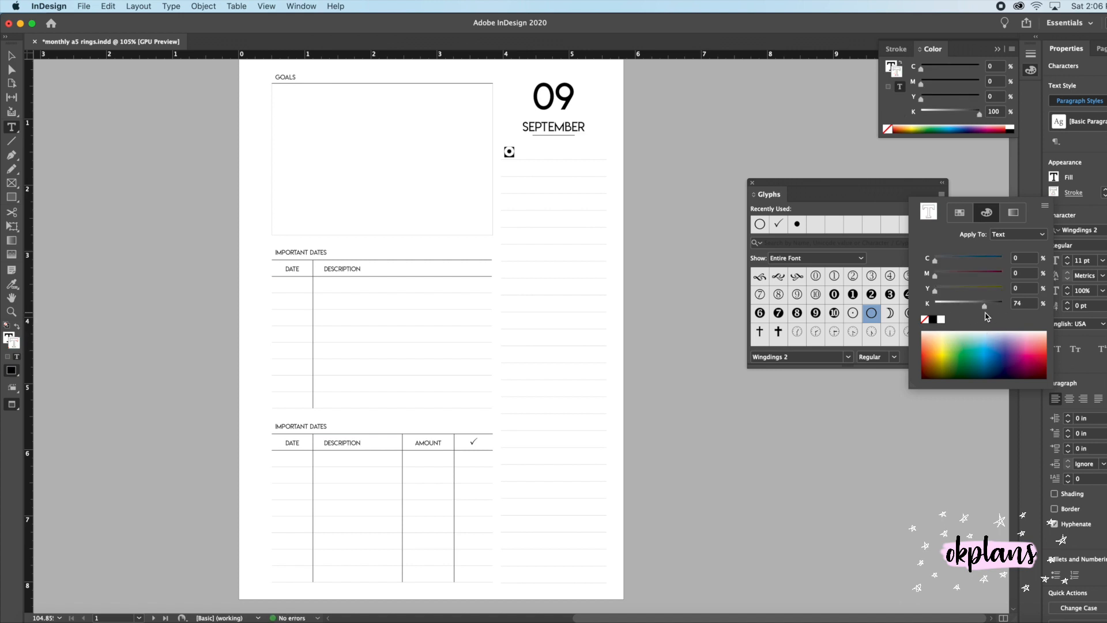
drag(987, 313, 985, 314)
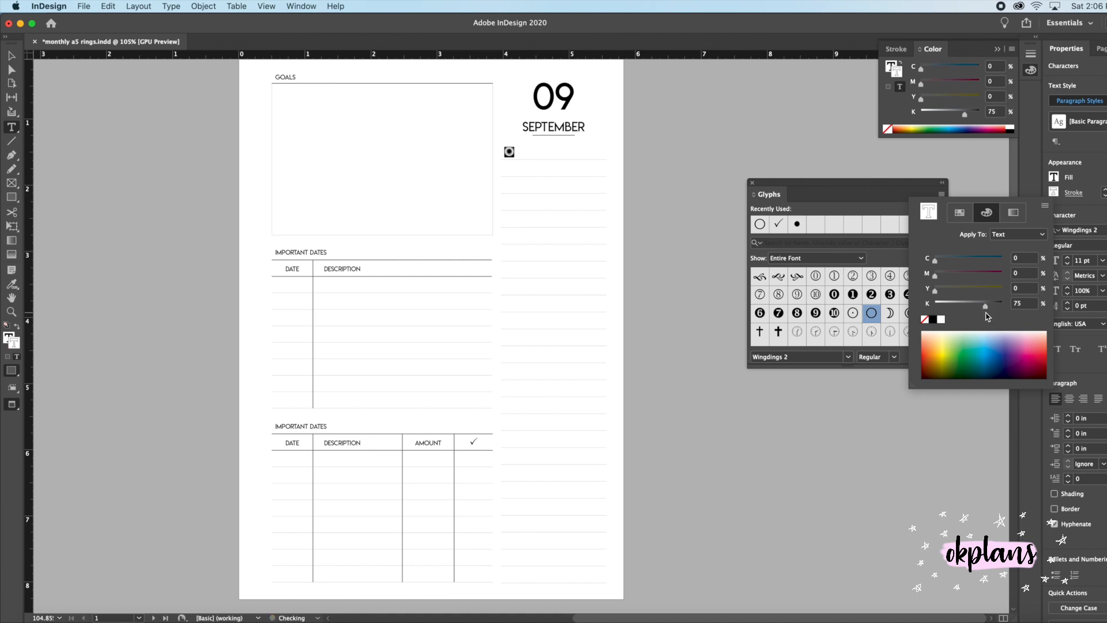
click(539, 185)
click(505, 169)
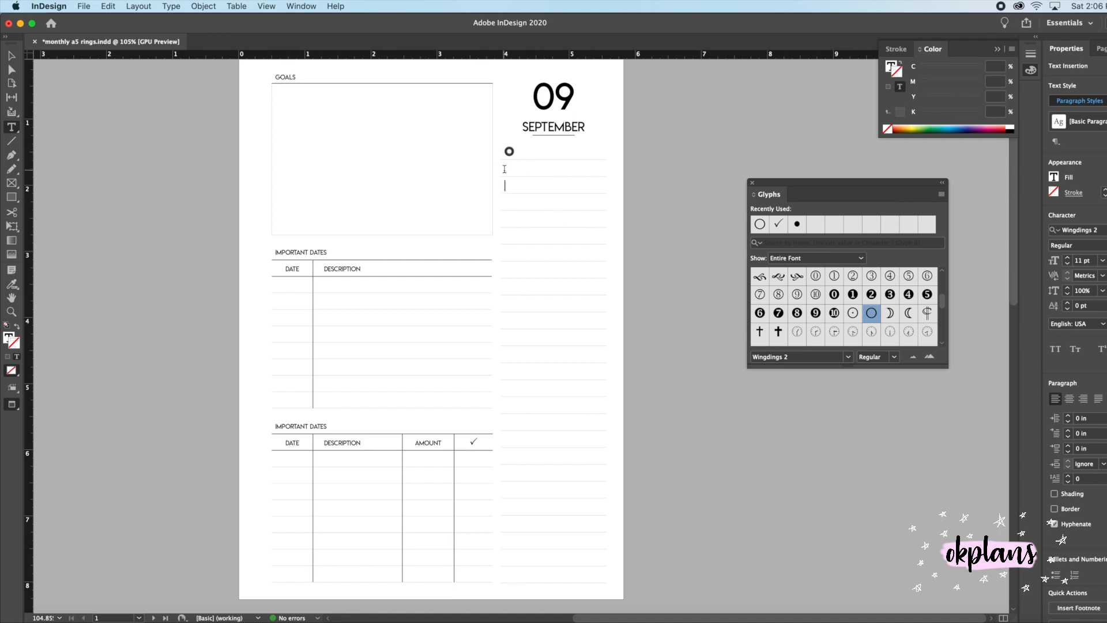
Try a black stroke at 75% tint on the first row's circle, and undo the stroke change.
double_click(510, 151)
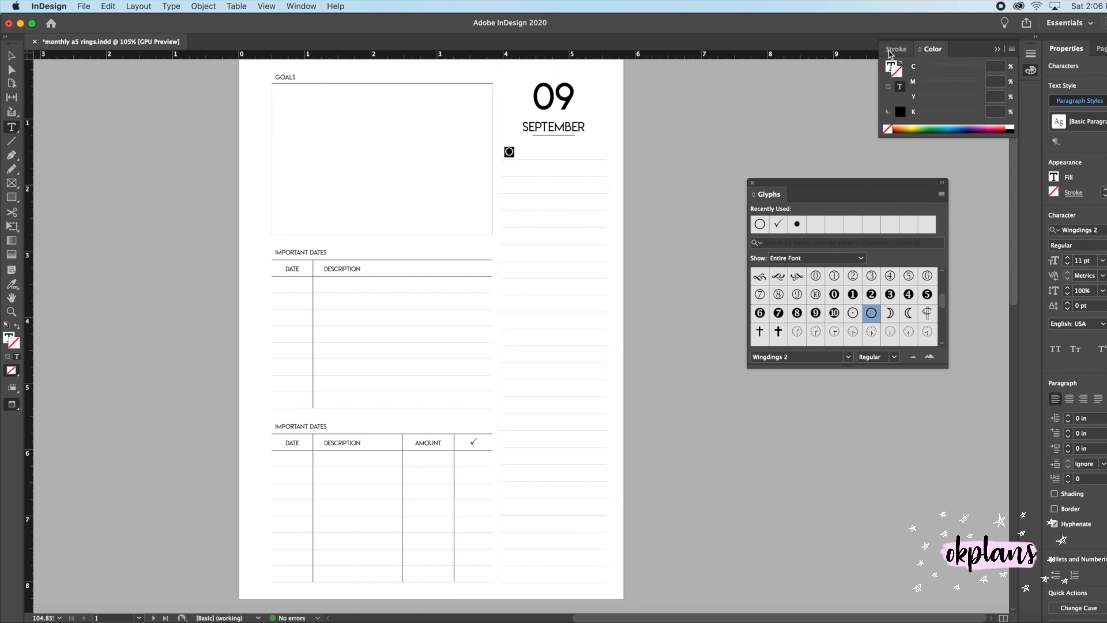
click(906, 114)
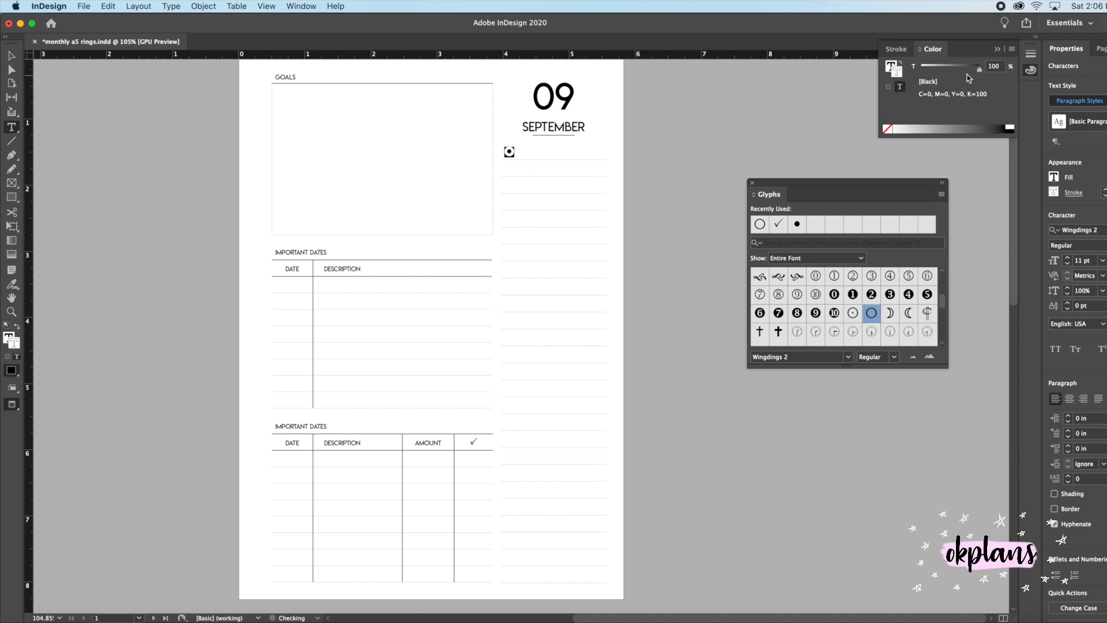
click(992, 66)
text(75)
key(Return)
click(600, 179)
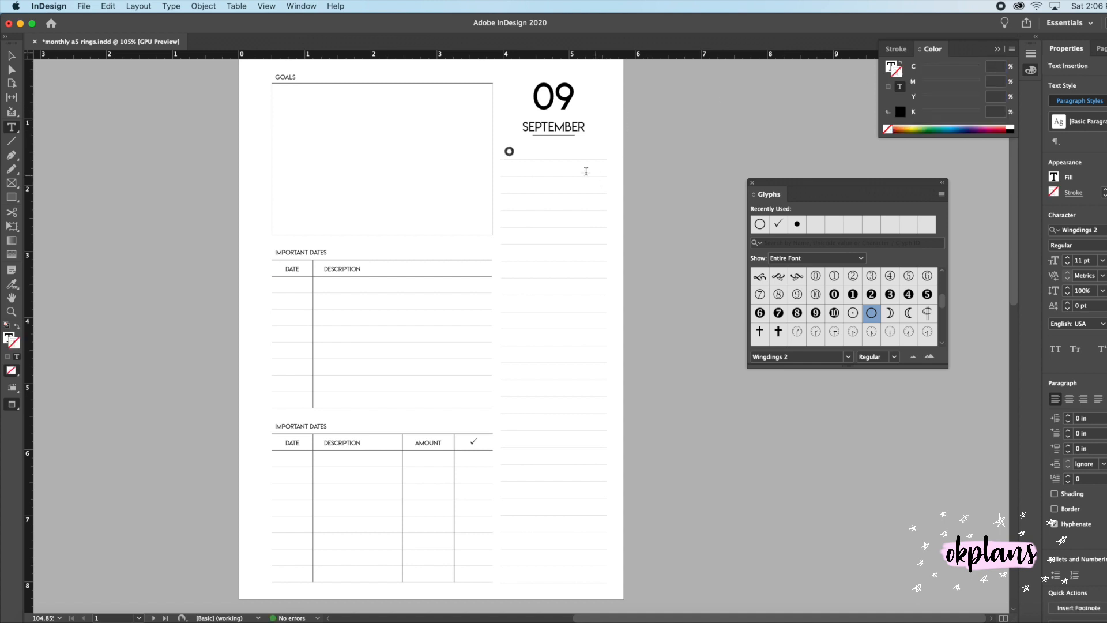
key(super+z)
key(super+z)
click(784, 432)
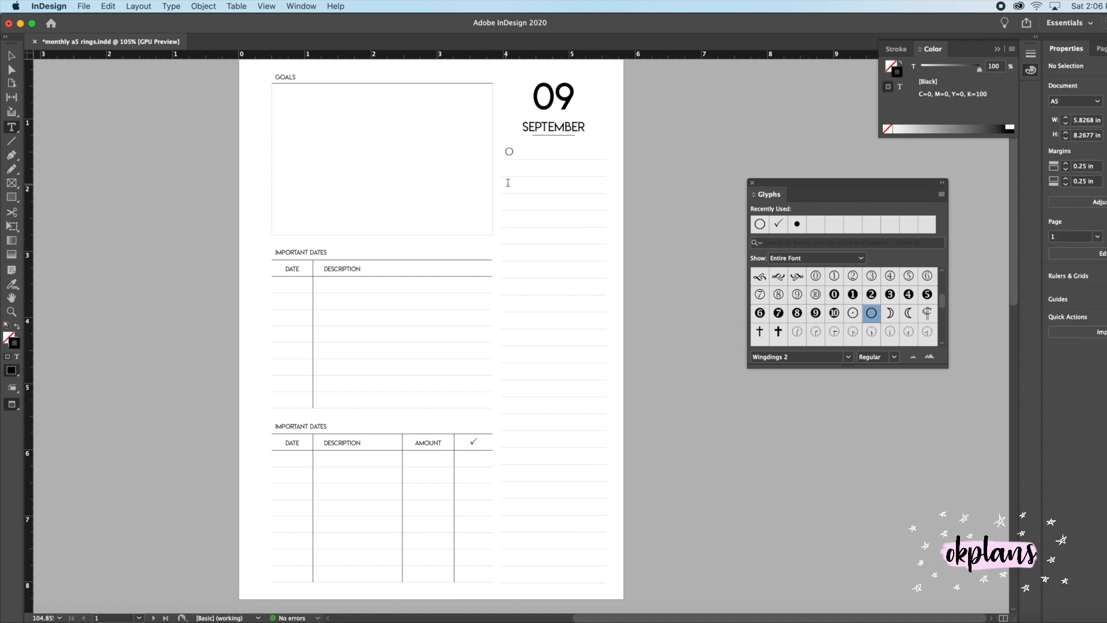
Copy the first row's circle into the second row and insert the same circle glyph in the third row.
drag(515, 153, 507, 152)
key(super+c)
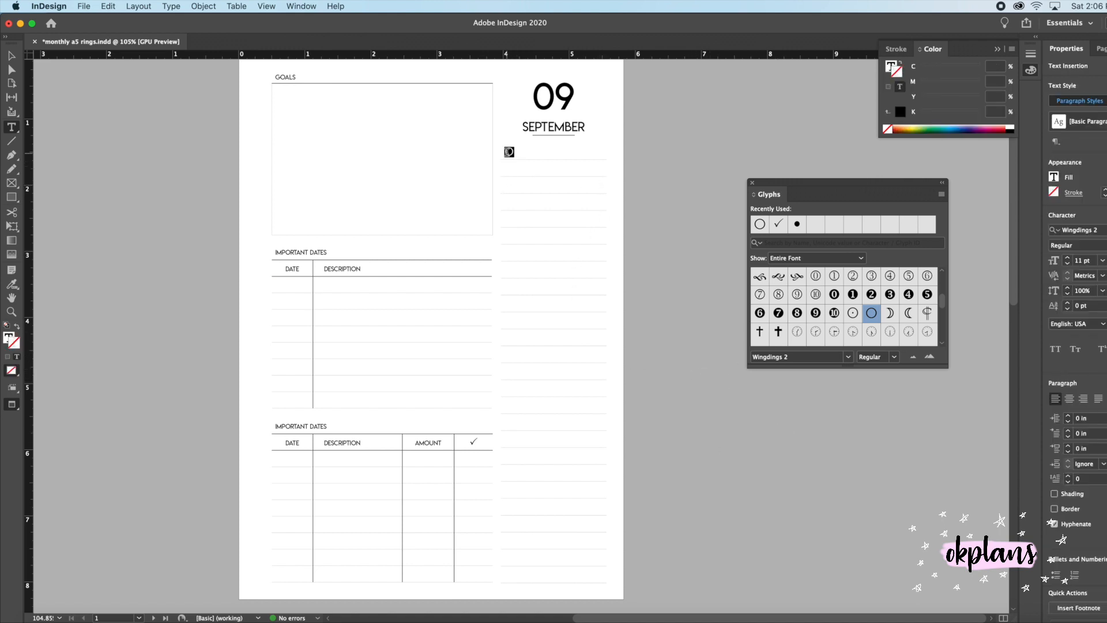
click(508, 169)
key(super+v)
click(518, 189)
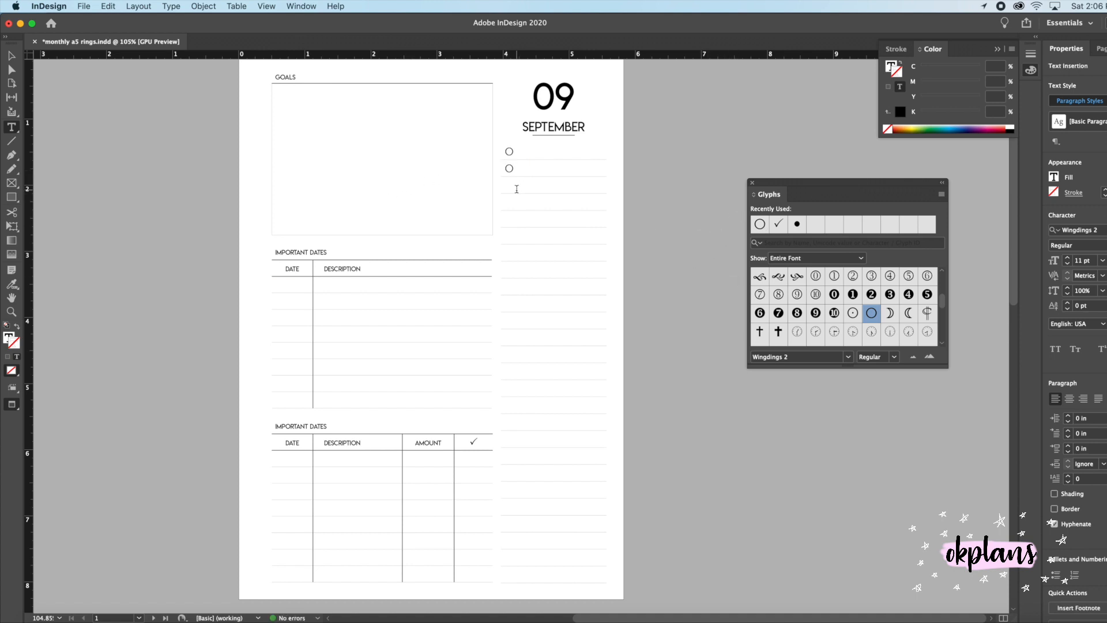
double_click(759, 224)
Copy the third row's circle and paste it into every remaining row down to the bottom of the September table.
double_click(515, 185)
key(super+c)
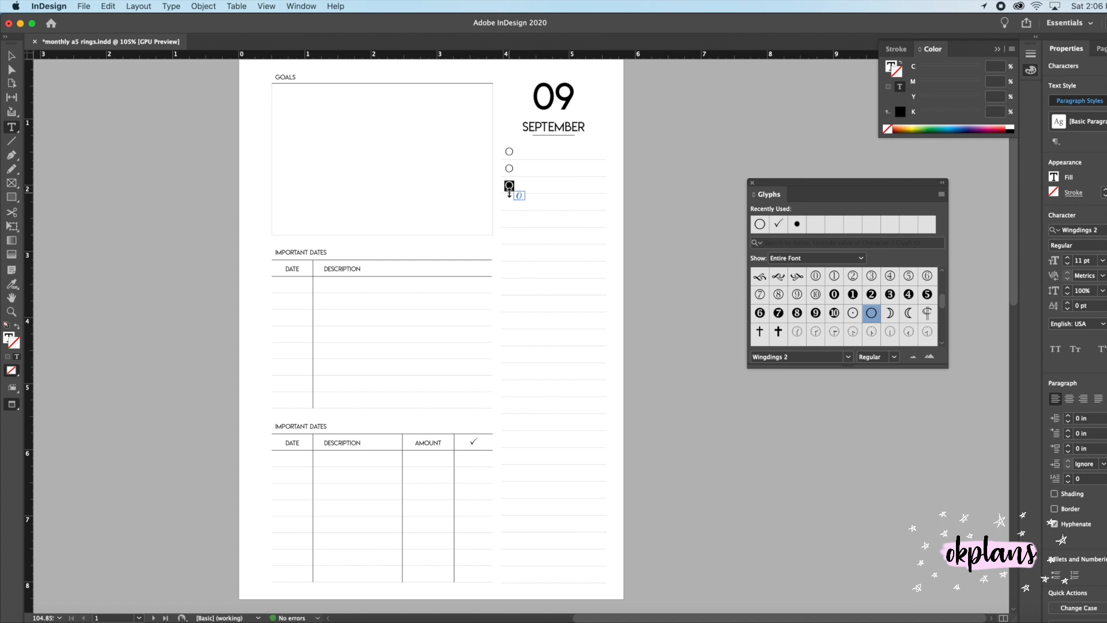
click(516, 203)
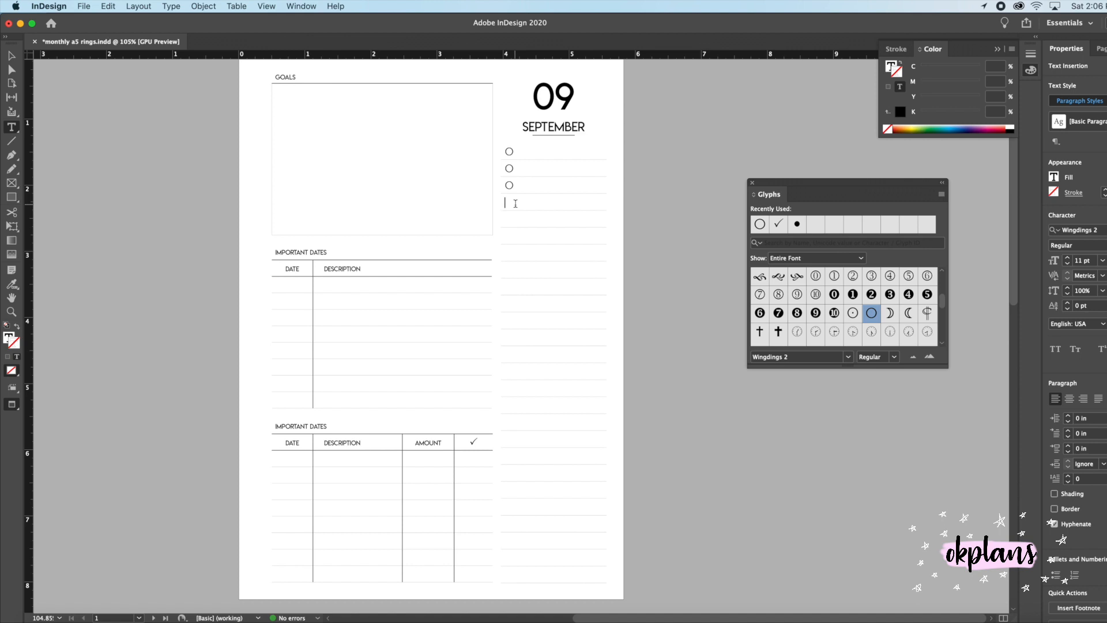
key(super+v)
click(516, 221)
key(super+v)
click(515, 237)
key(super+v)
click(514, 253)
key(super+v)
click(522, 273)
key(super+v)
click(519, 291)
key(super+v)
click(530, 306)
key(super+v)
click(523, 323)
key(super+v)
click(529, 342)
key(super+v)
click(527, 359)
key(super+v)
click(530, 376)
key(super+v)
click(525, 396)
key(super+v)
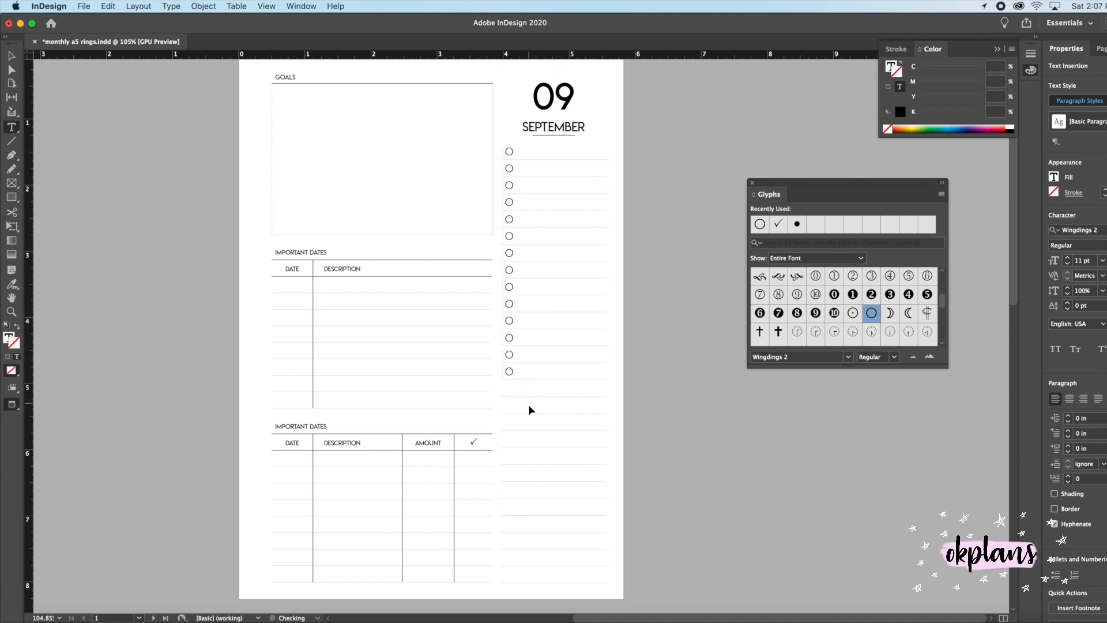
click(527, 406)
key(super+v)
click(522, 426)
key(super+v)
click(526, 456)
key(super+v)
click(521, 471)
key(super+v)
click(524, 491)
key(super+v)
click(527, 522)
key(super+v)
click(524, 563)
key(super+v)
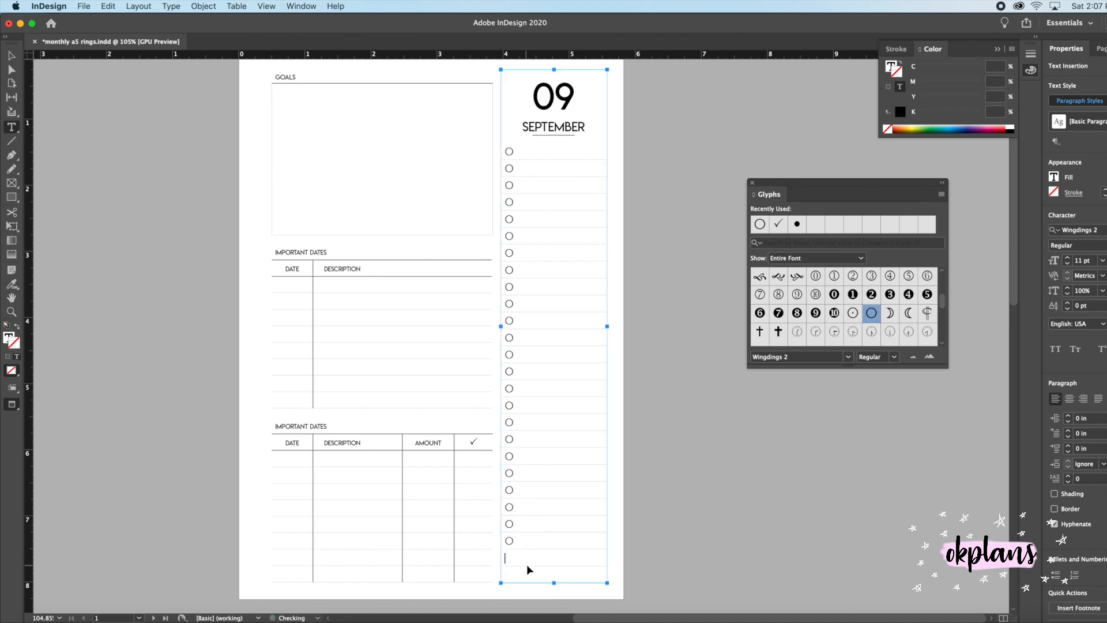
click(528, 574)
key(super+v)
scroll(575, 467, down, 2)
scroll(576, 464, up, 2)
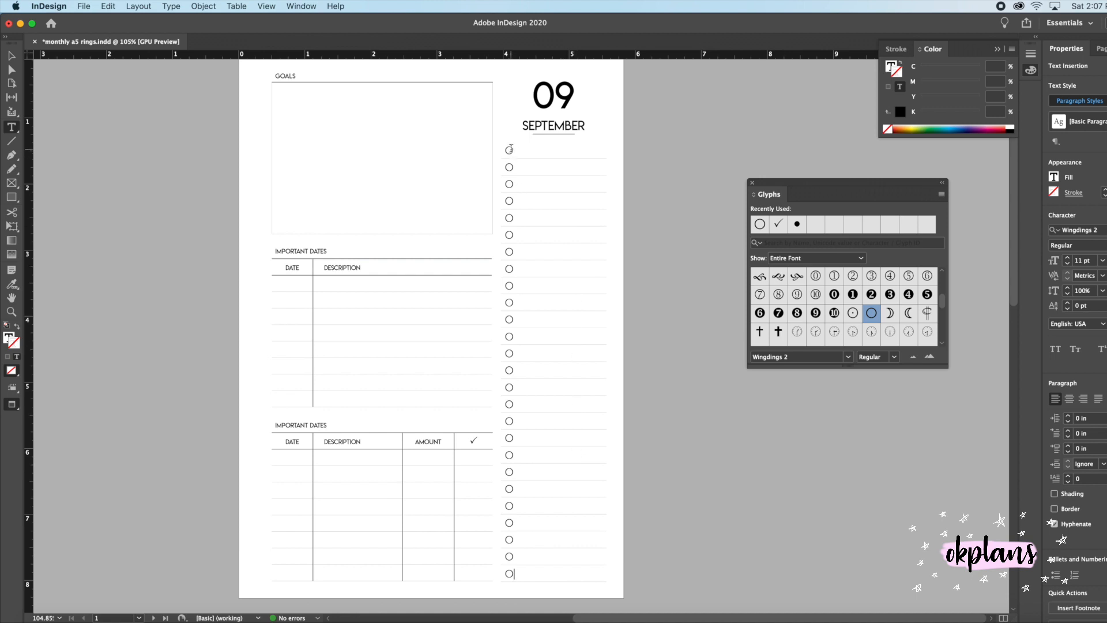
drag(507, 148, 510, 573)
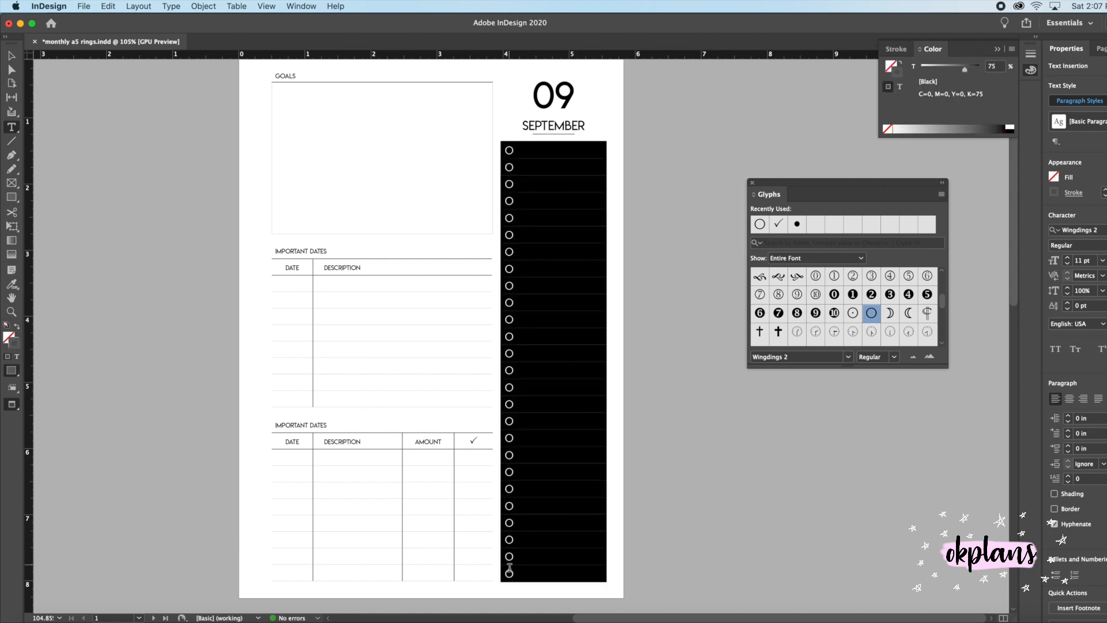
click(17, 357)
double_click(16, 348)
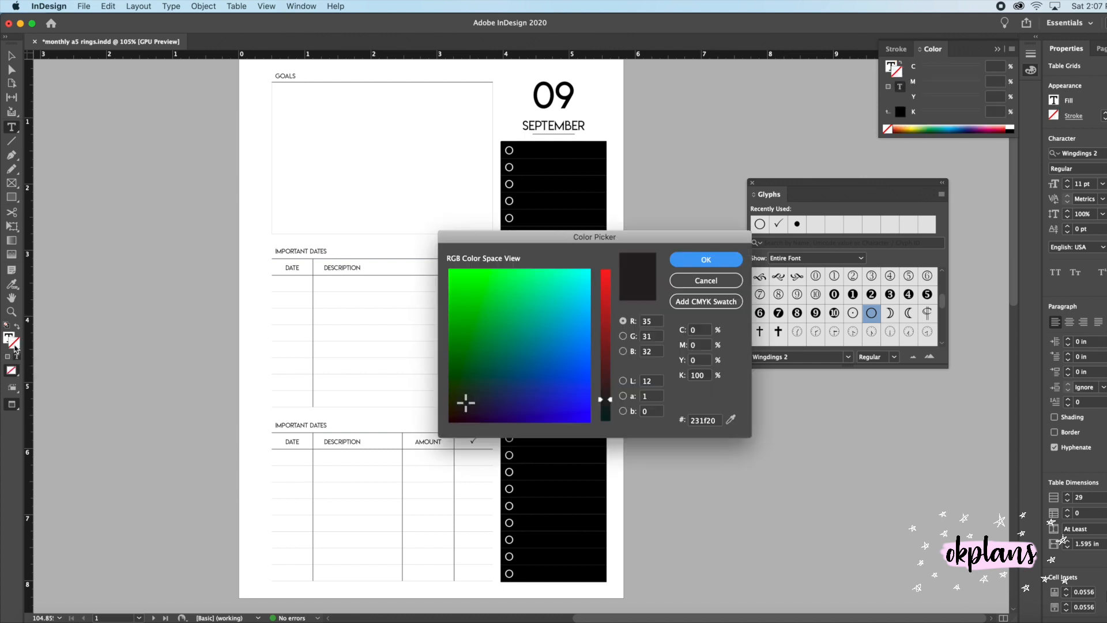
mouse_move(526, 349)
mouse_down()
mouse_move(520, 383)
mouse_move(418, 434)
mouse_move(548, 445)
mouse_move(588, 419)
mouse_move(375, 437)
mouse_move(353, 322)
mouse_move(344, 463)
mouse_up()
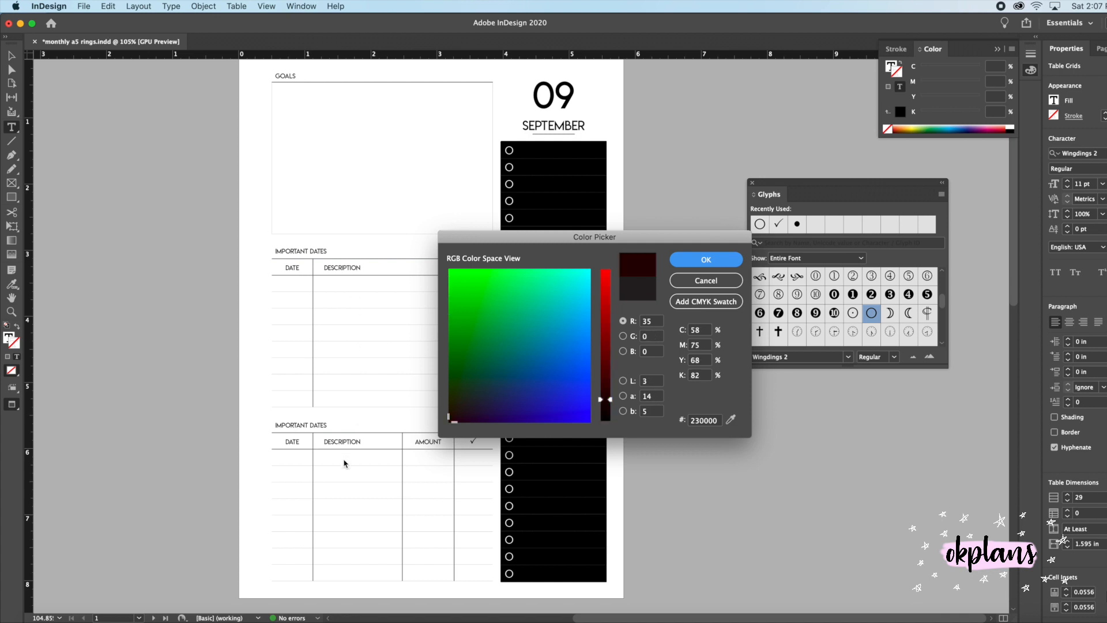
click(611, 400)
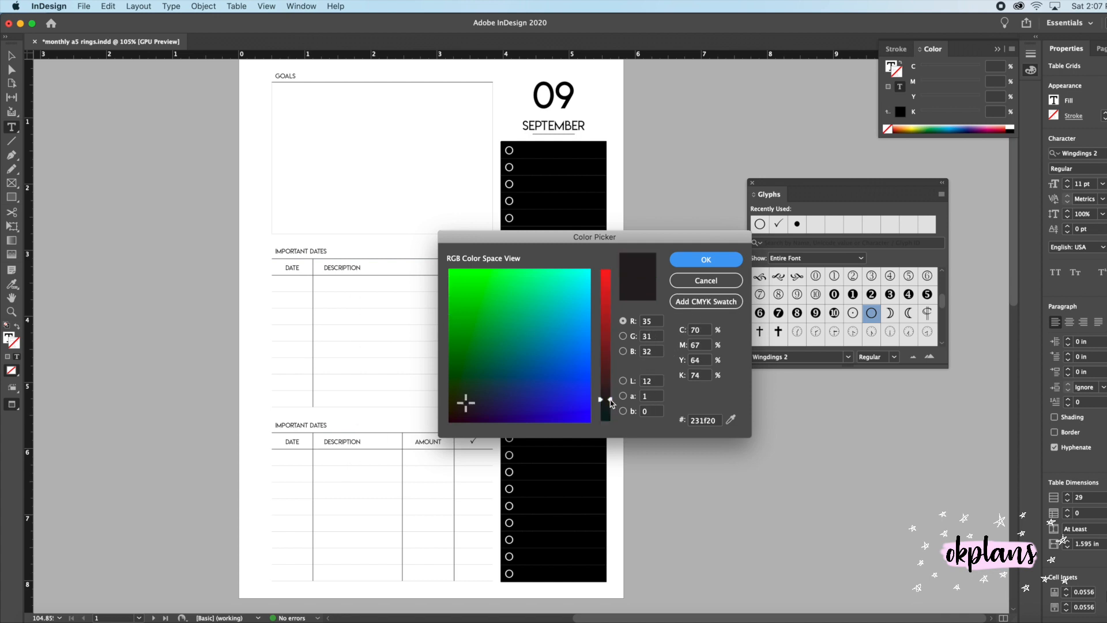
mouse_move(611, 402)
mouse_down()
mouse_move(611, 418)
mouse_move(611, 405)
mouse_up()
click(721, 281)
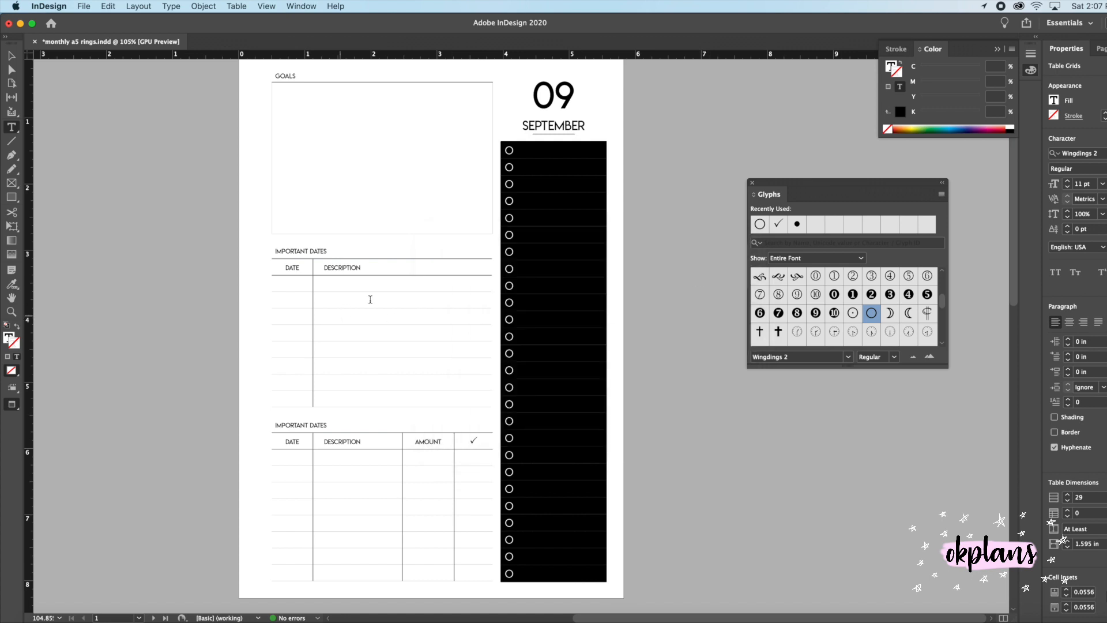
click(54, 352)
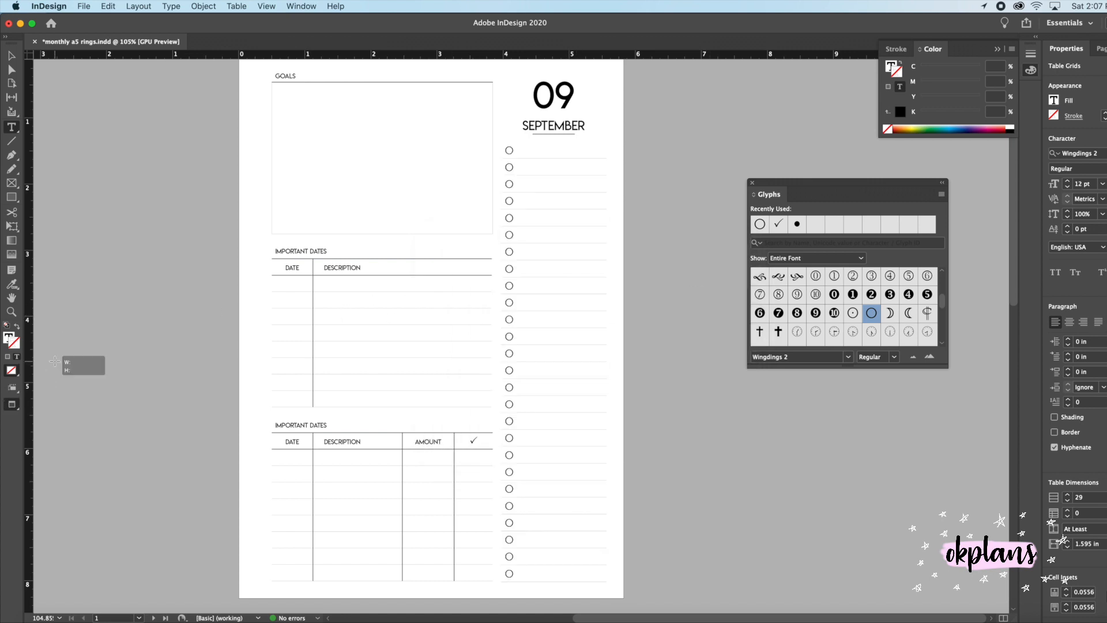
click(16, 357)
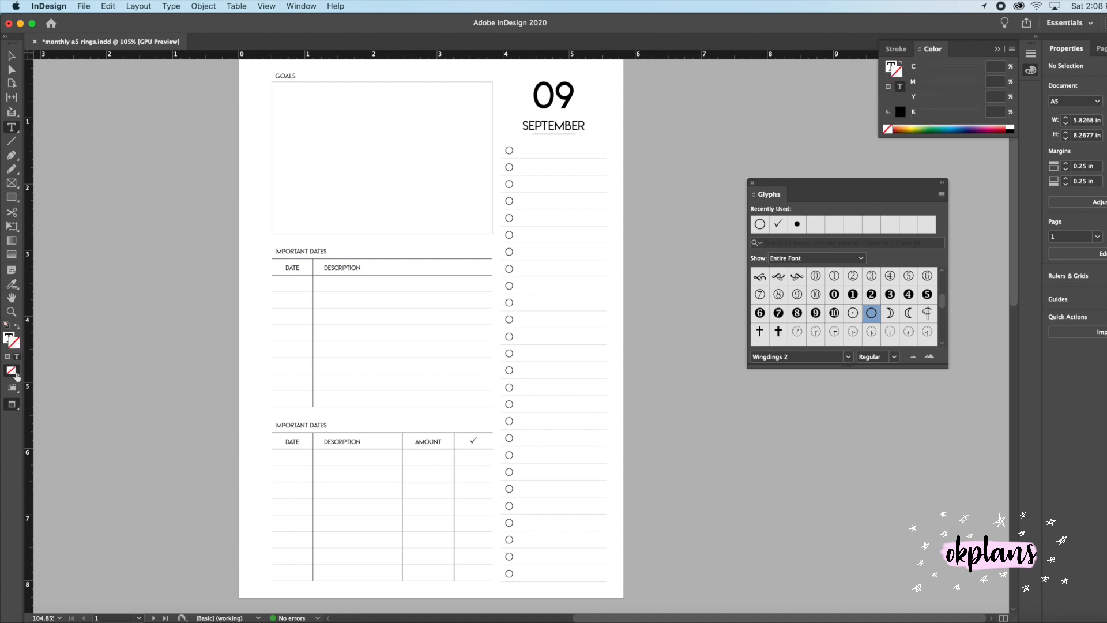
click(8, 357)
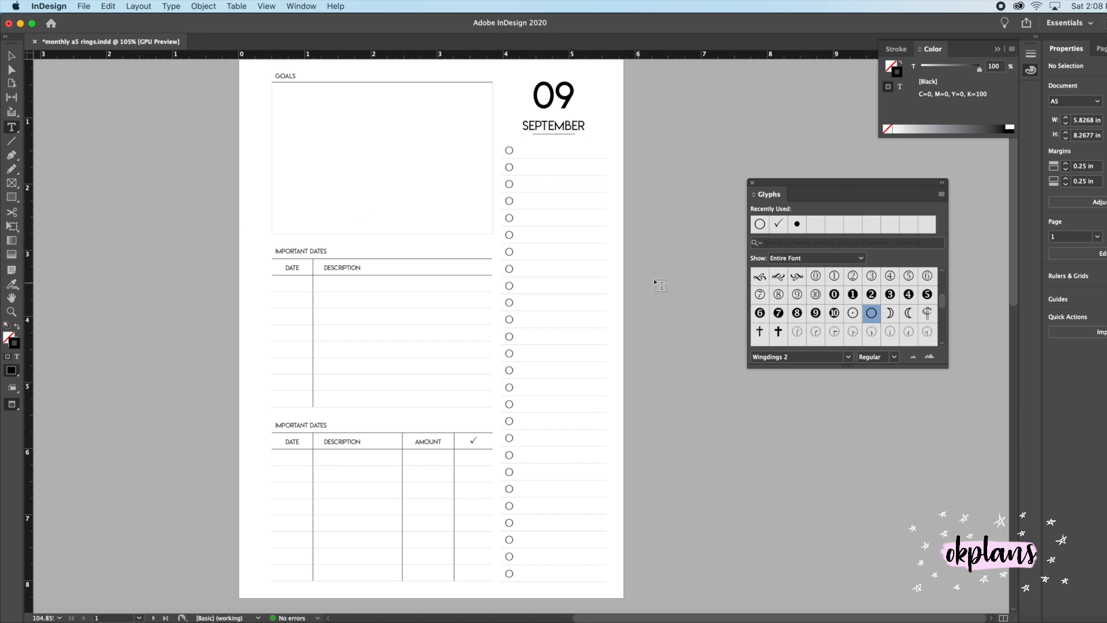
Go to the blank spread with pages 2 and 3 and show it in Normal screen mode with the Selection tool active.
scroll(658, 283, left, 3)
click(1101, 49)
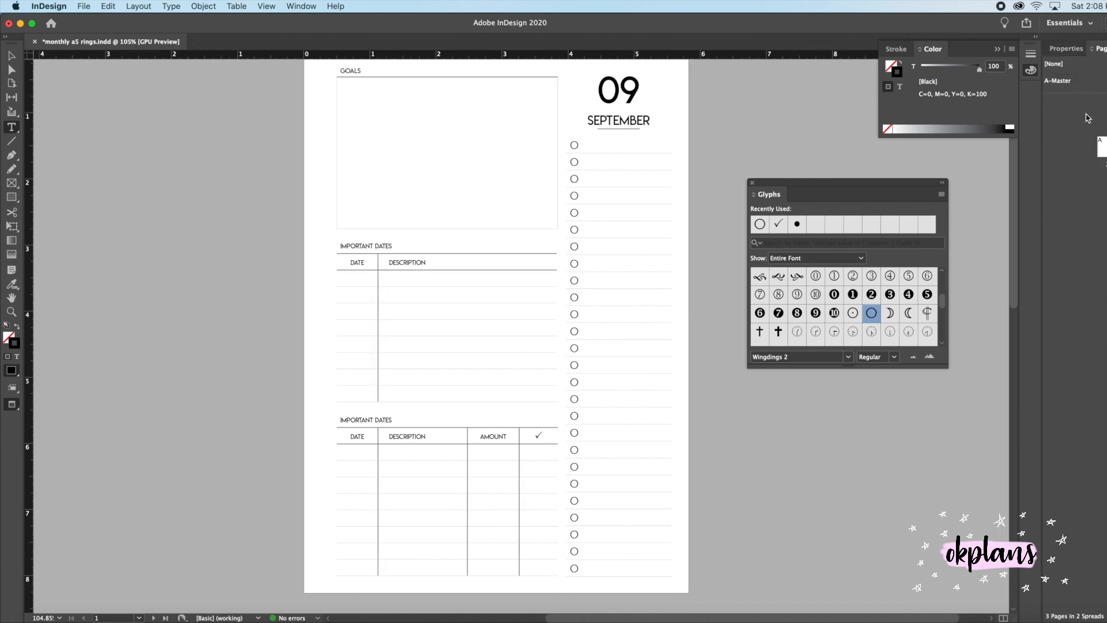
double_click(1105, 164)
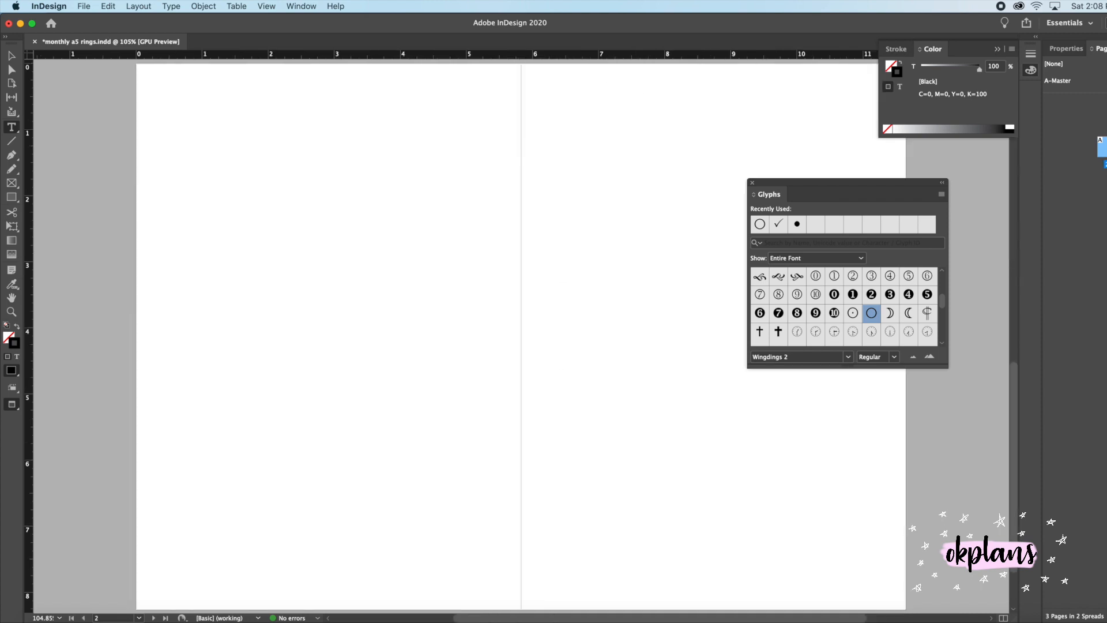
click(12, 411)
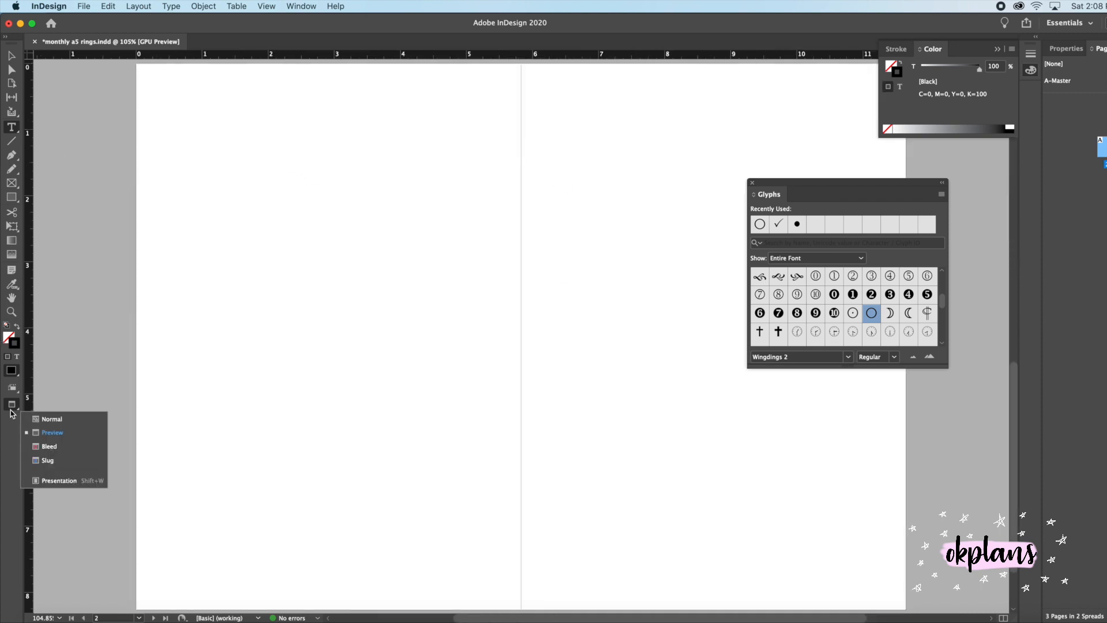
click(49, 420)
click(16, 58)
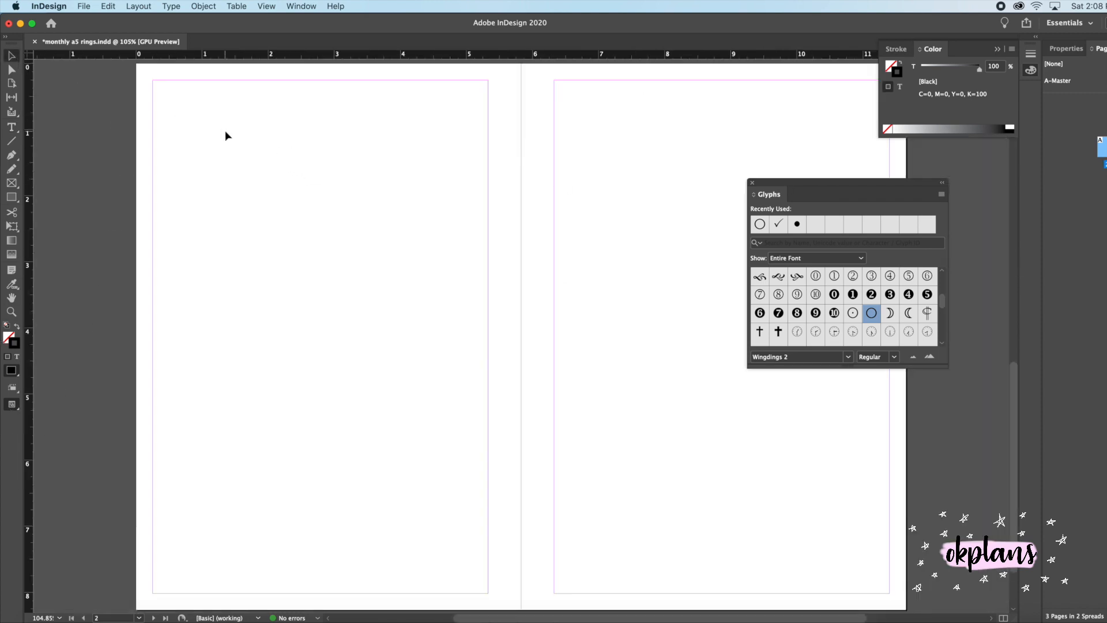
Collapse the floating Glyphs panel and move it off the blank spread, just below the Color panel.
scroll(225, 136, right, 3)
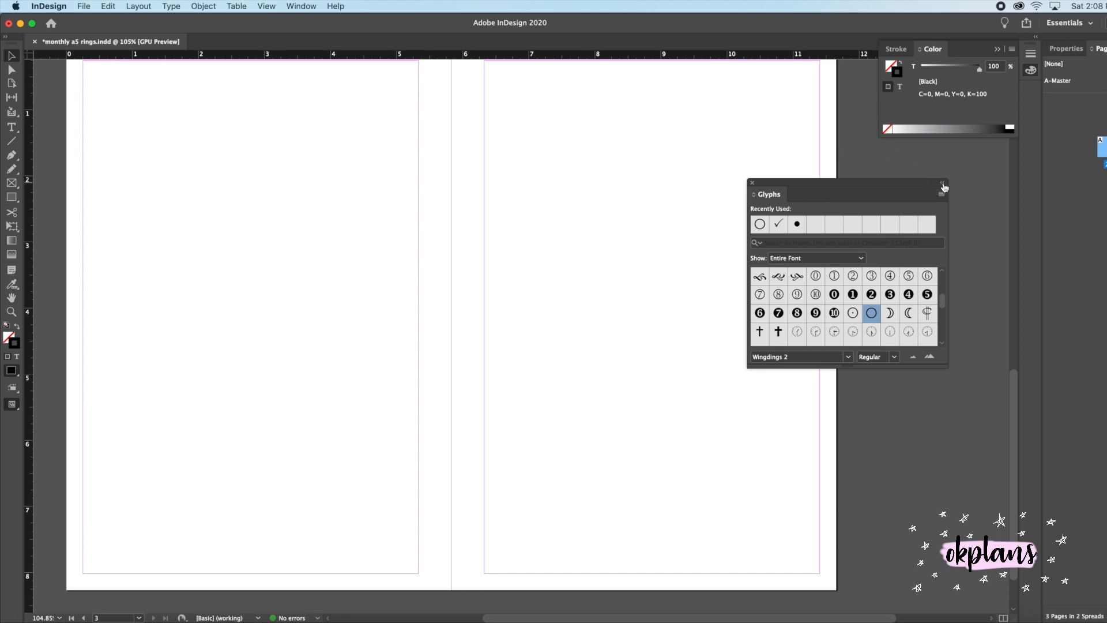
click(943, 184)
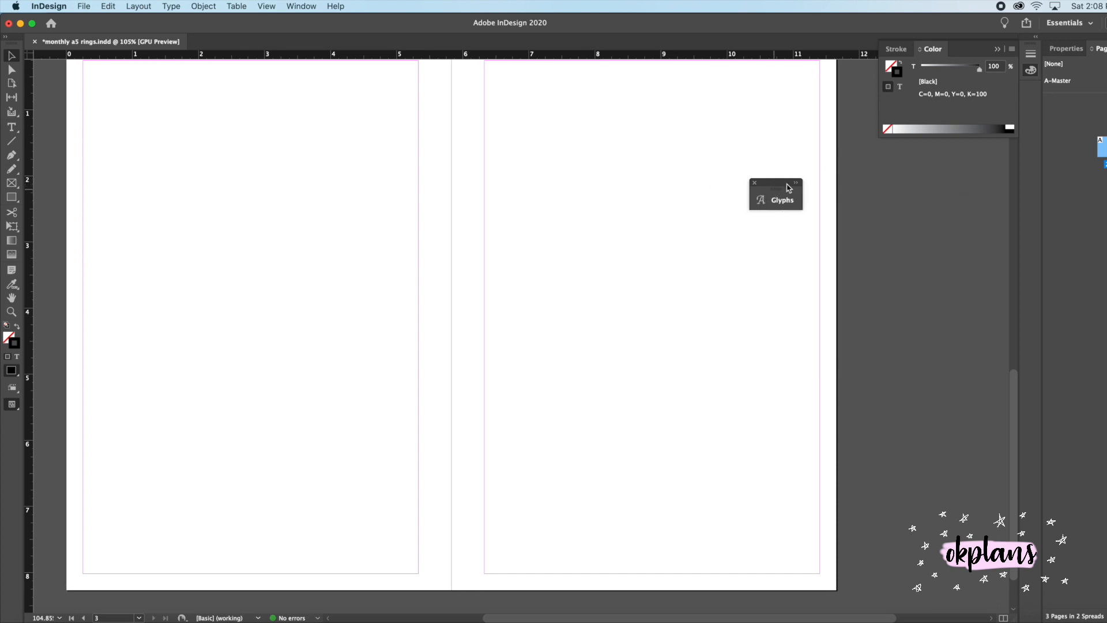
drag(787, 183, 981, 152)
scroll(285, 212, up, 1)
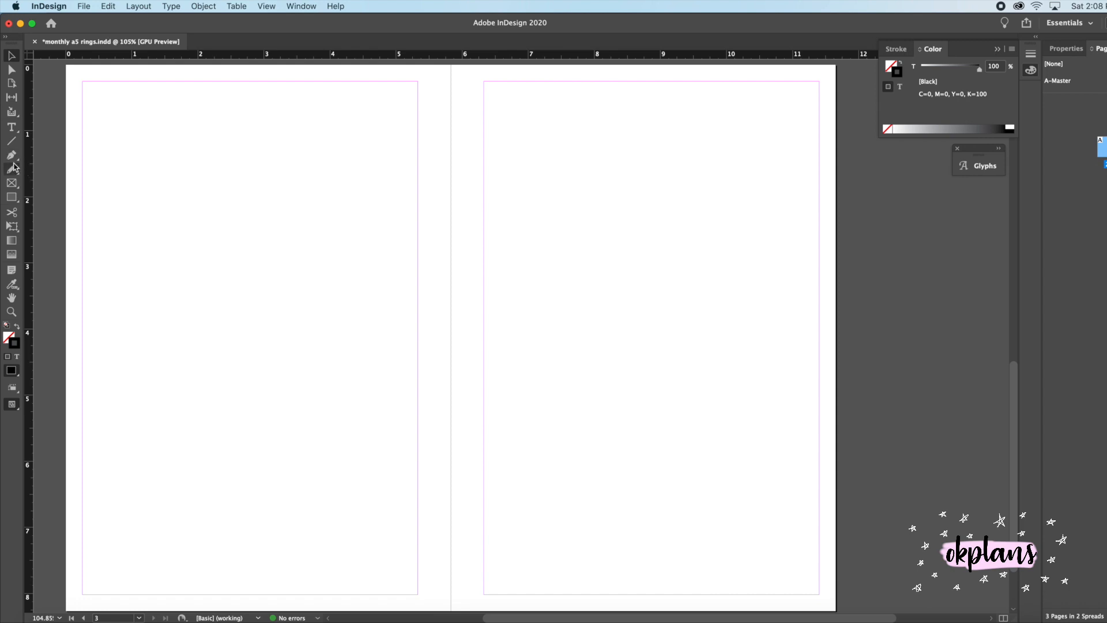
Open the Create Guides settings for the blank spread.
scroll(374, 213, down, 2)
scroll(375, 213, up, 4)
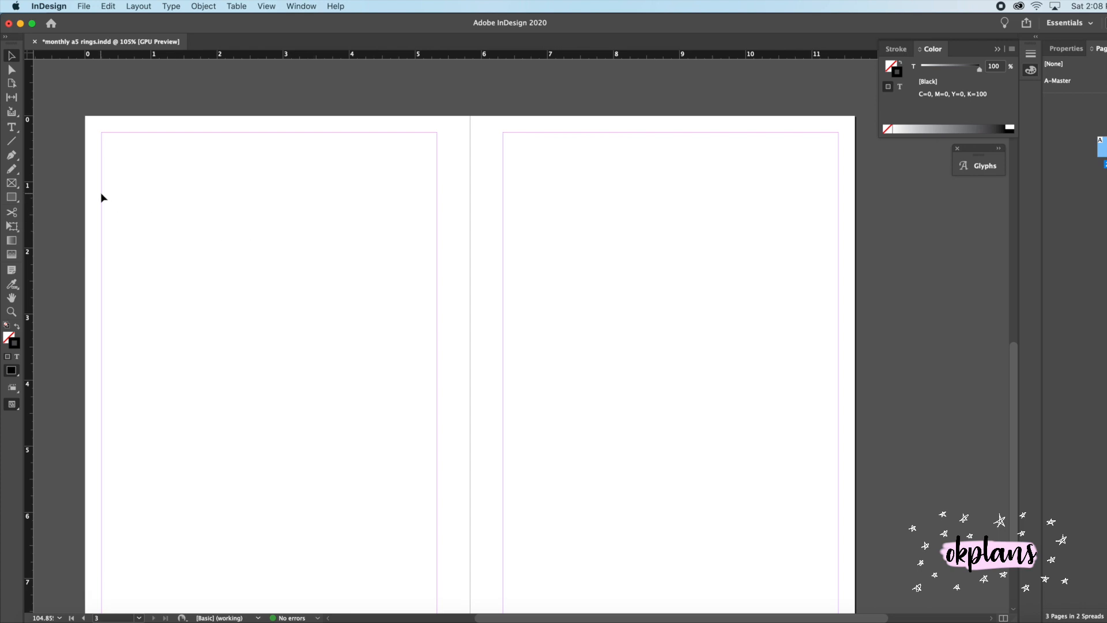
click(110, 7)
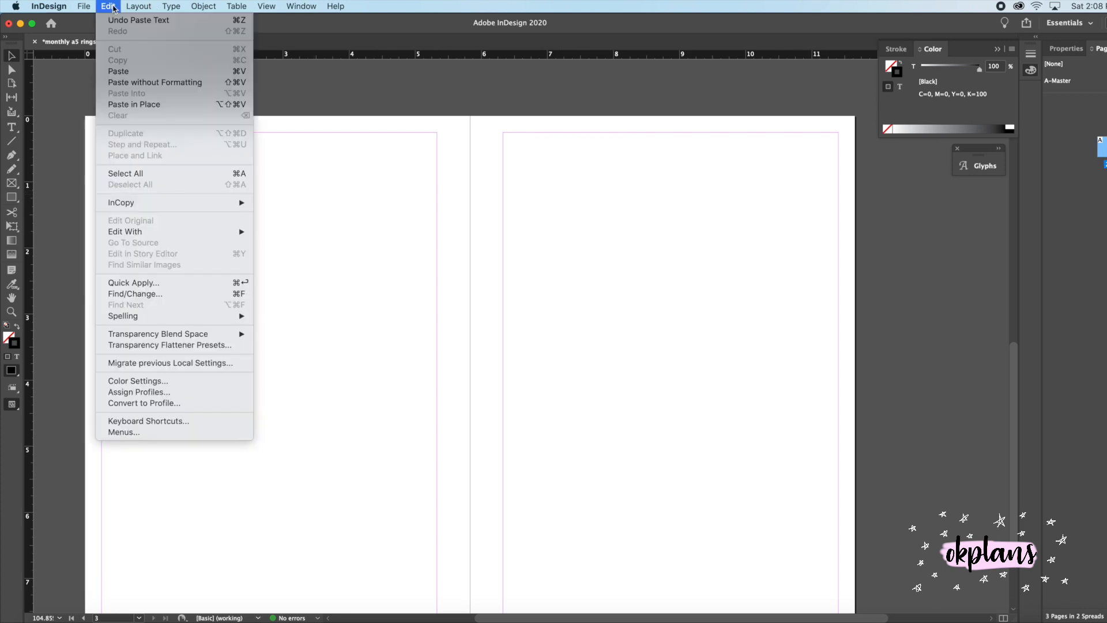
mouse_move(140, 10)
click(162, 53)
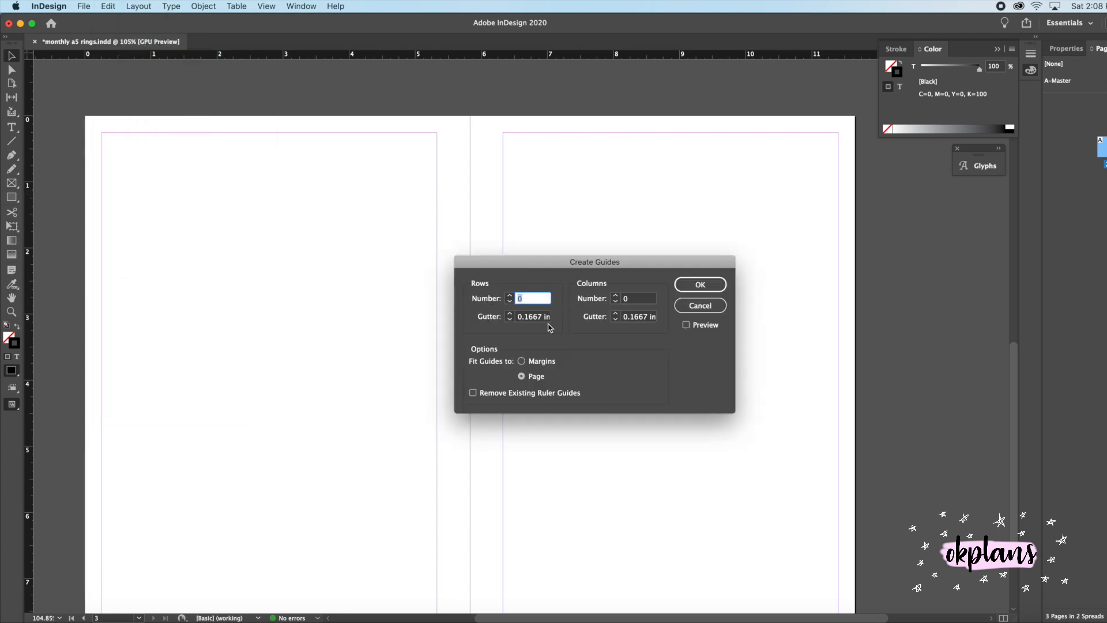
Fit the new guides to the margins and preview them with three rows.
click(543, 362)
click(509, 296)
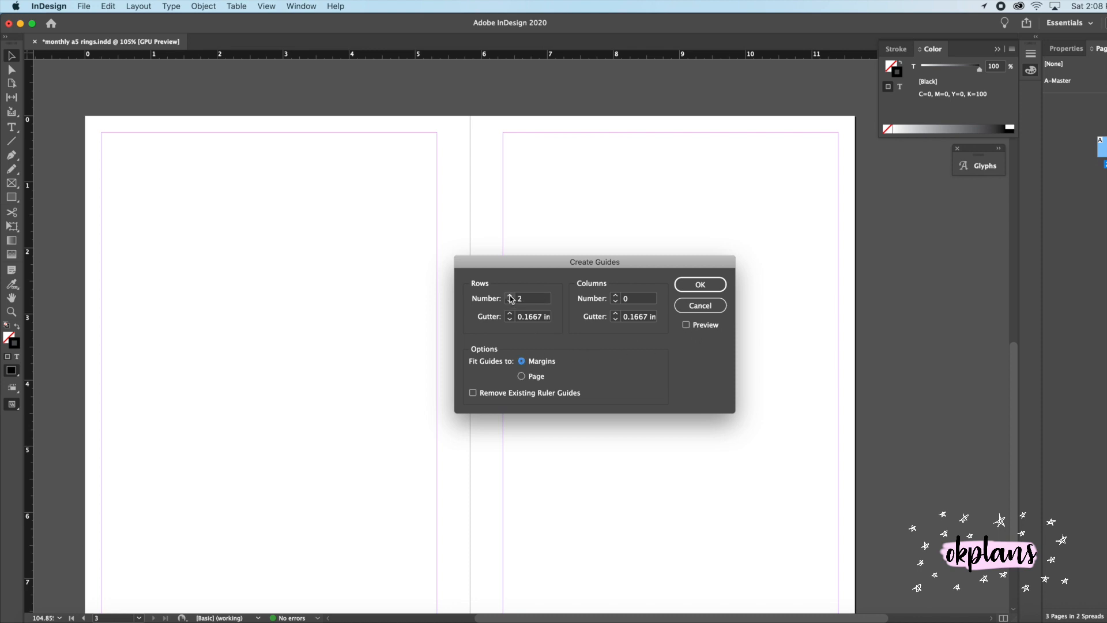
click(511, 296)
click(685, 328)
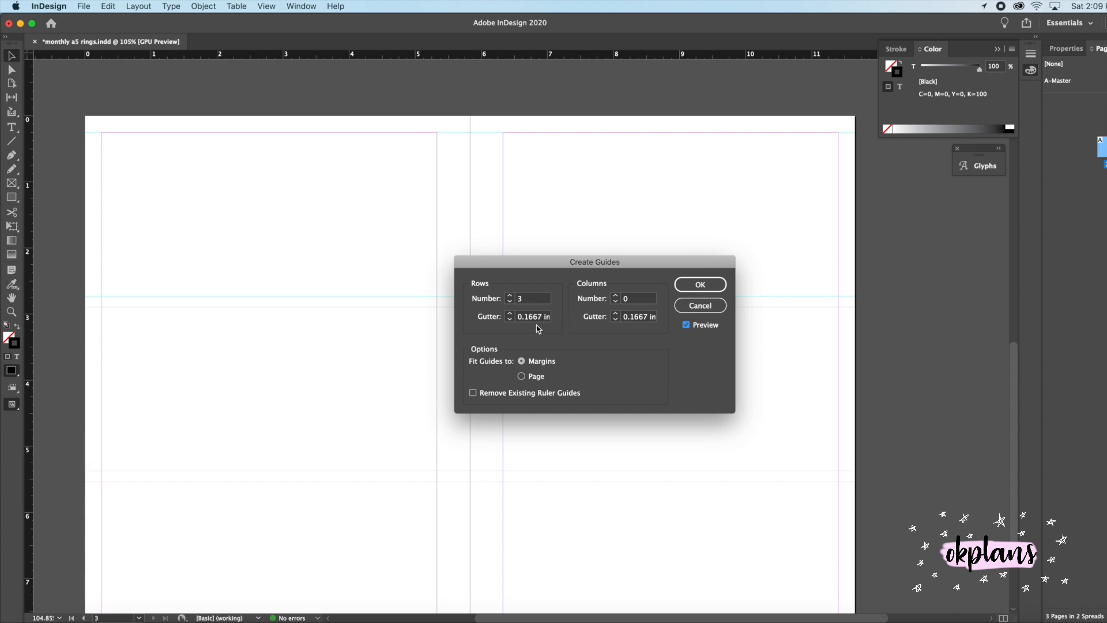
Create ruler guides with zero rows and four columns separated by a 0.0625 in gutter.
click(510, 301)
click(510, 301)
click(510, 301)
click(616, 296)
click(616, 296)
click(616, 295)
click(616, 295)
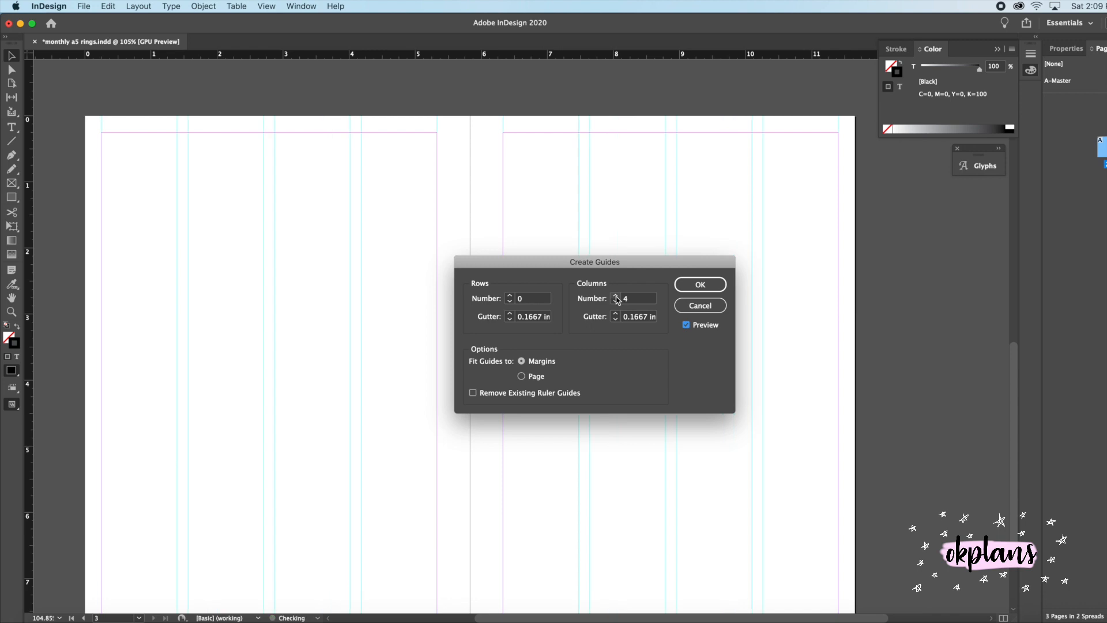
click(616, 319)
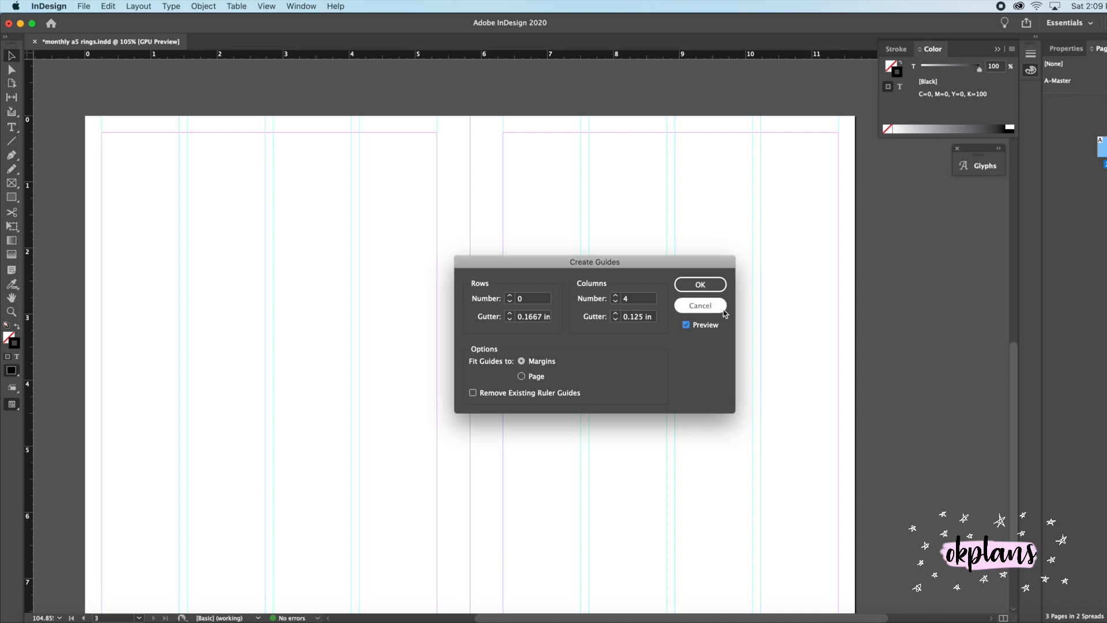
click(615, 319)
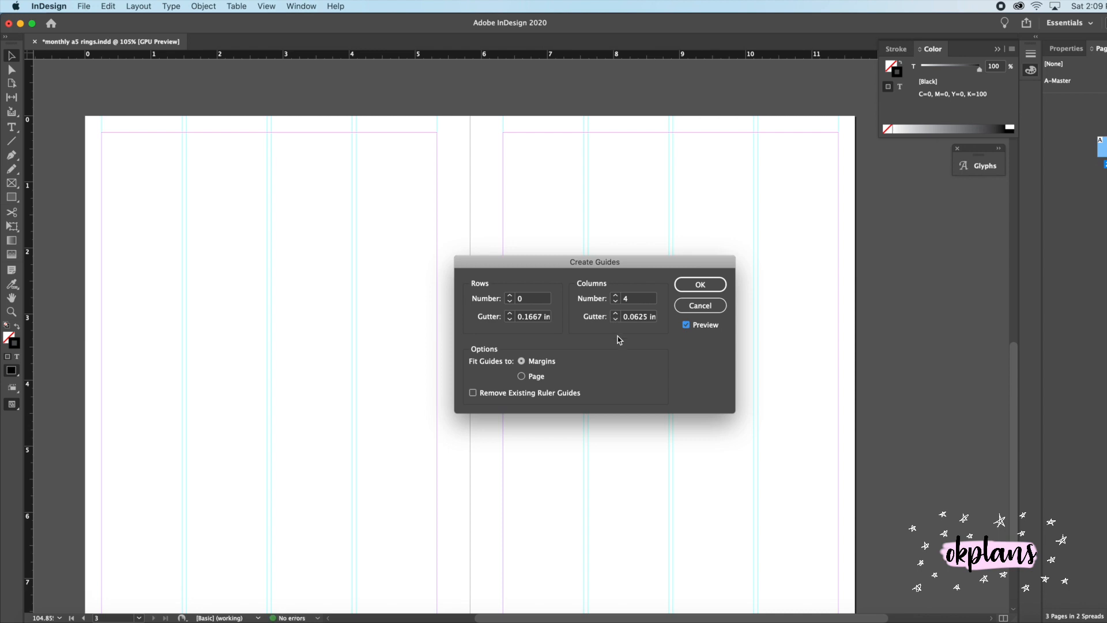
click(695, 285)
Draw a text frame about 1.2 in high across the right page's upper margin area and move it to the same place on the left page.
scroll(514, 241, down, 3)
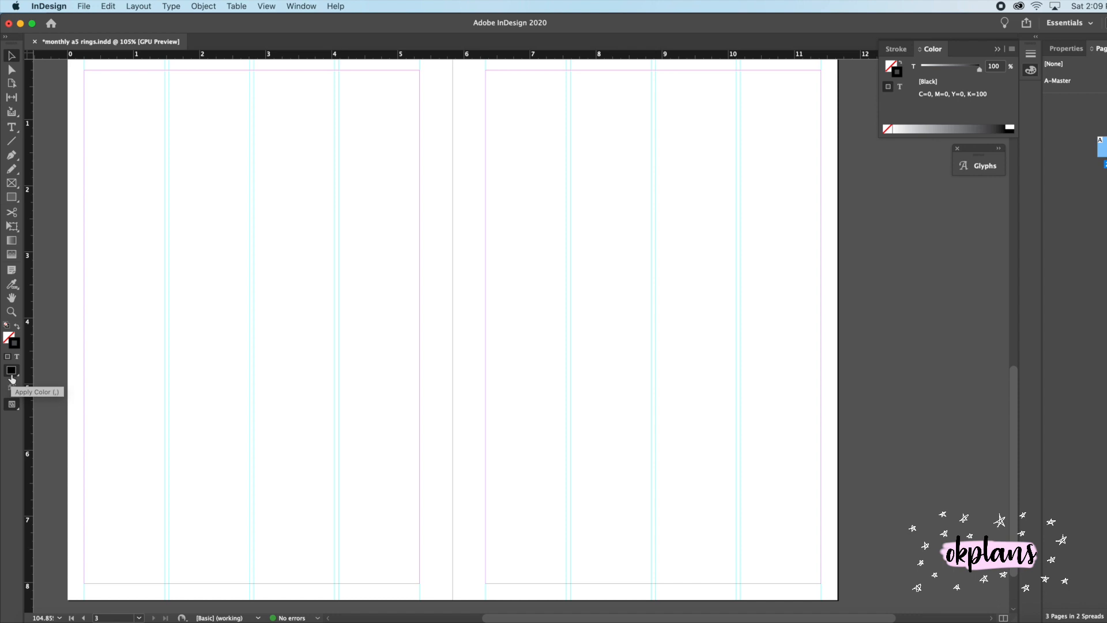
click(12, 127)
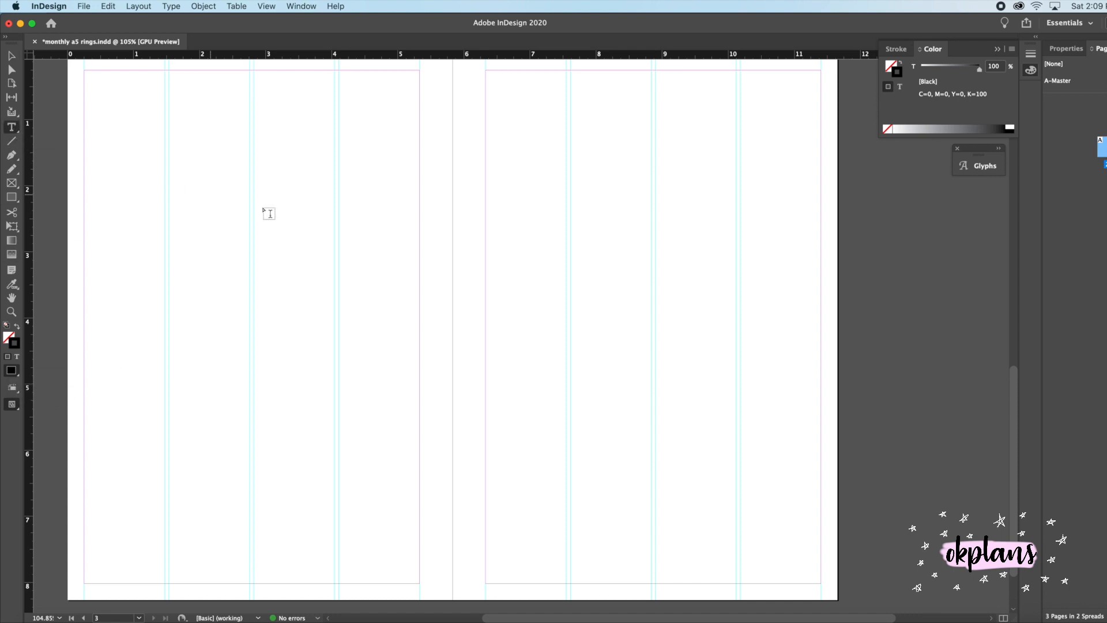
scroll(295, 220, up, 1)
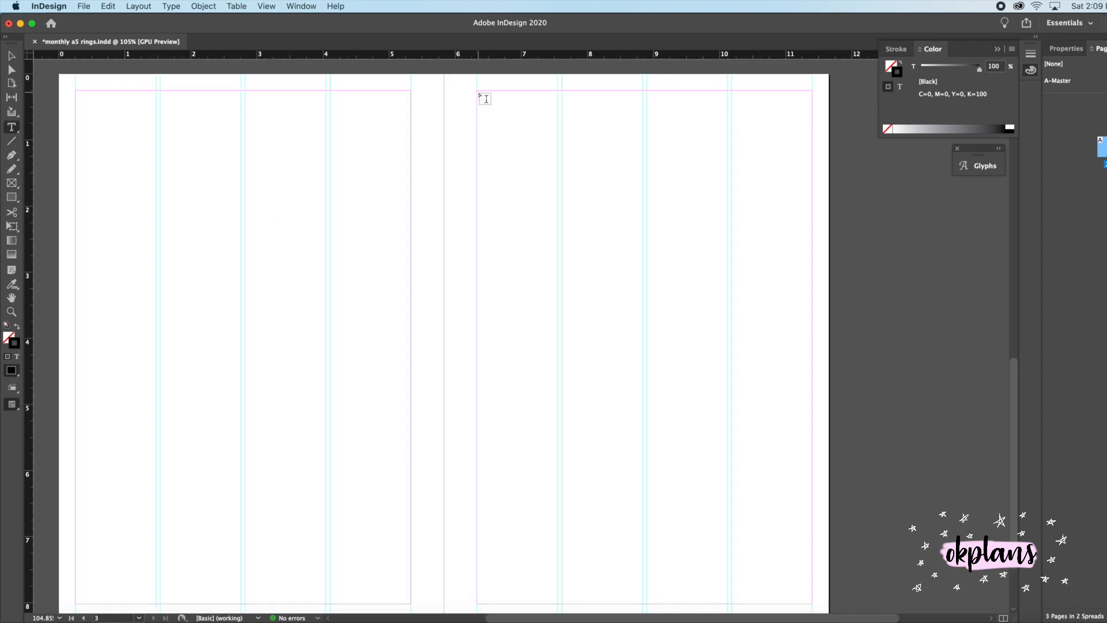
drag(484, 97, 810, 169)
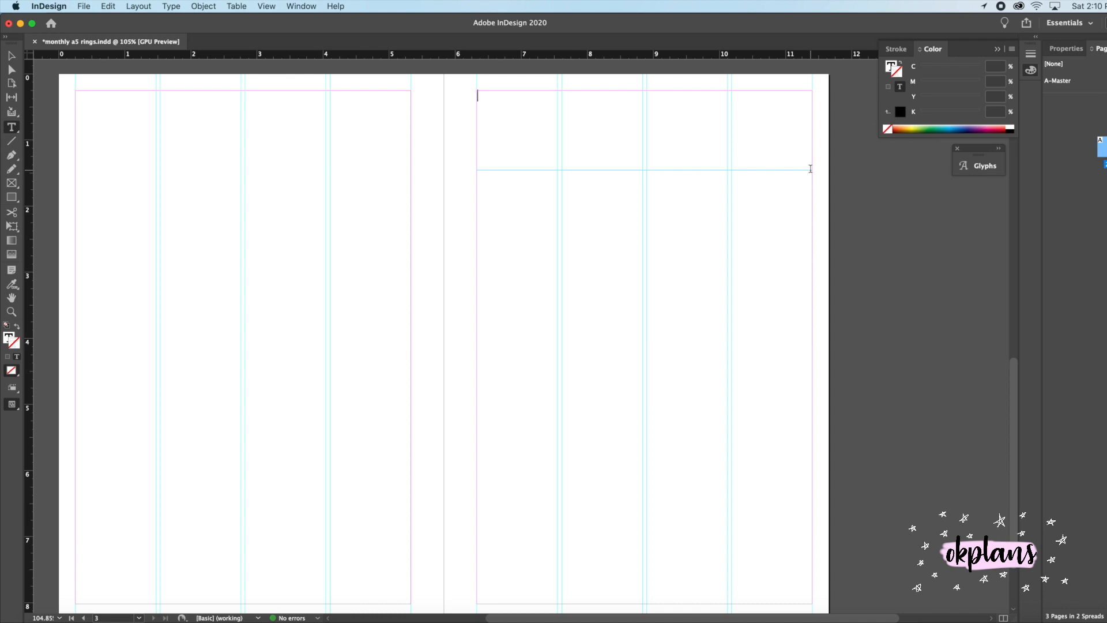
key(Escape)
drag(608, 165, 213, 163)
key(Return)
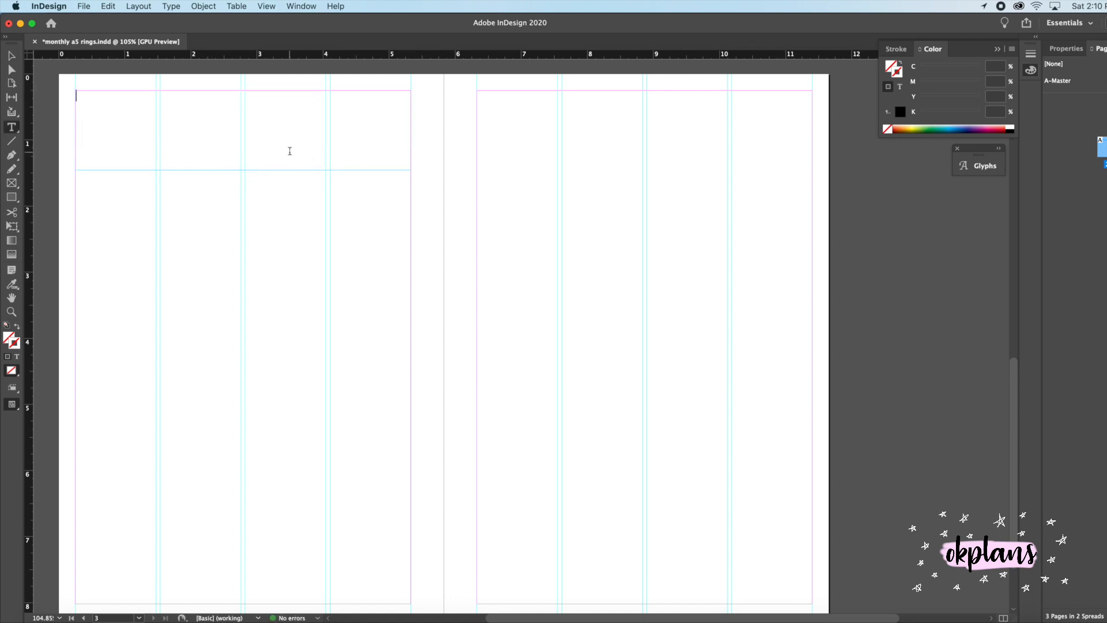
Narrow the text frame on the left page to about 3 in wide.
click(236, 6)
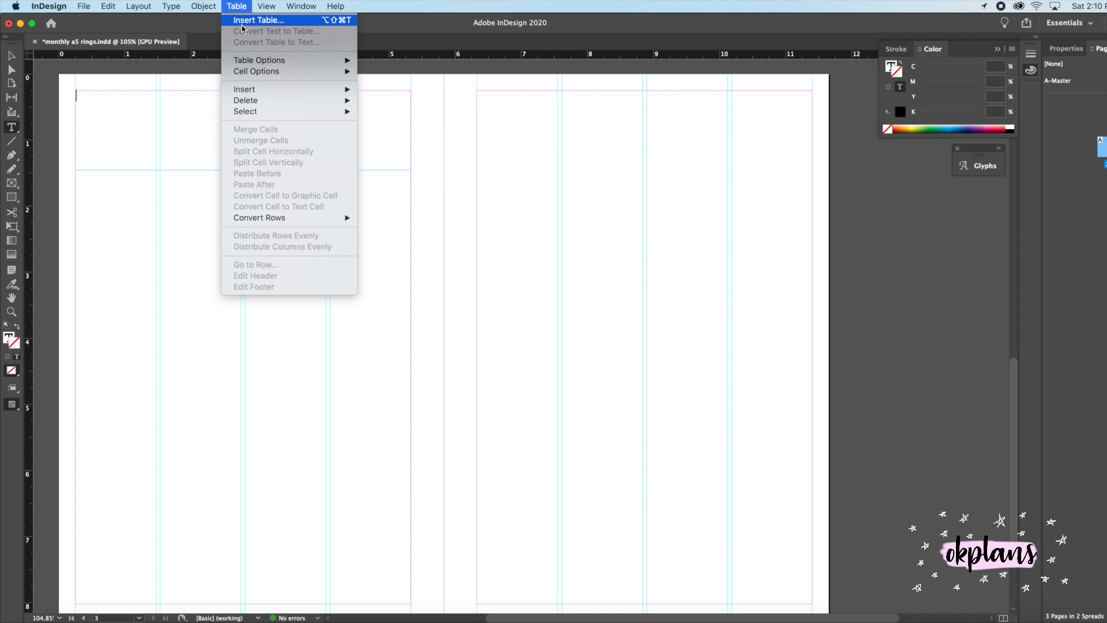
key(Escape)
key(Escape)
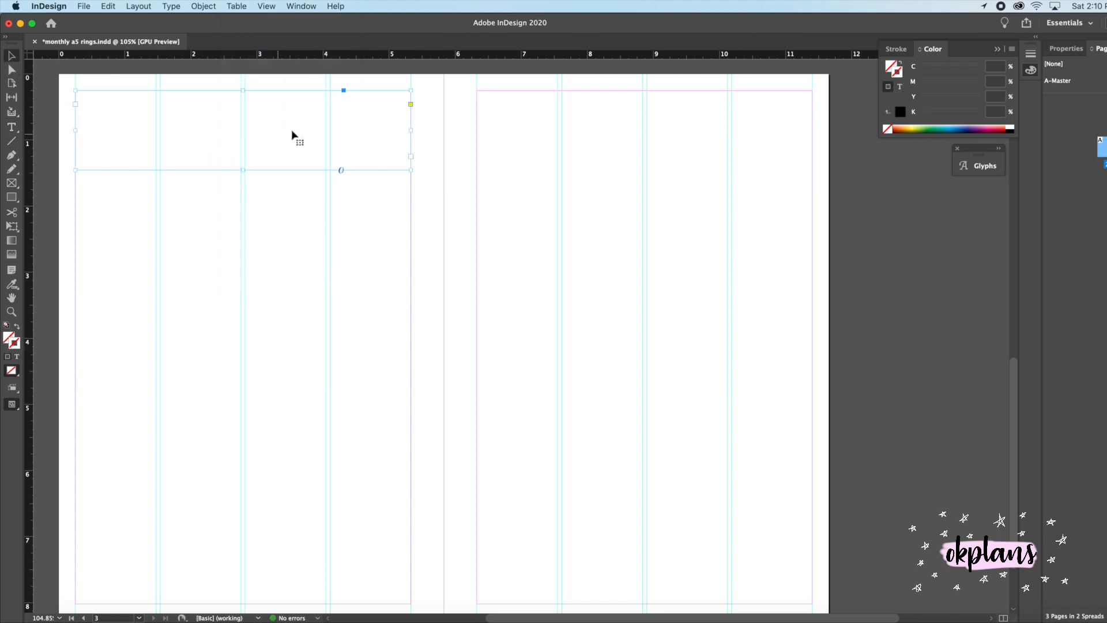
drag(411, 130, 288, 130)
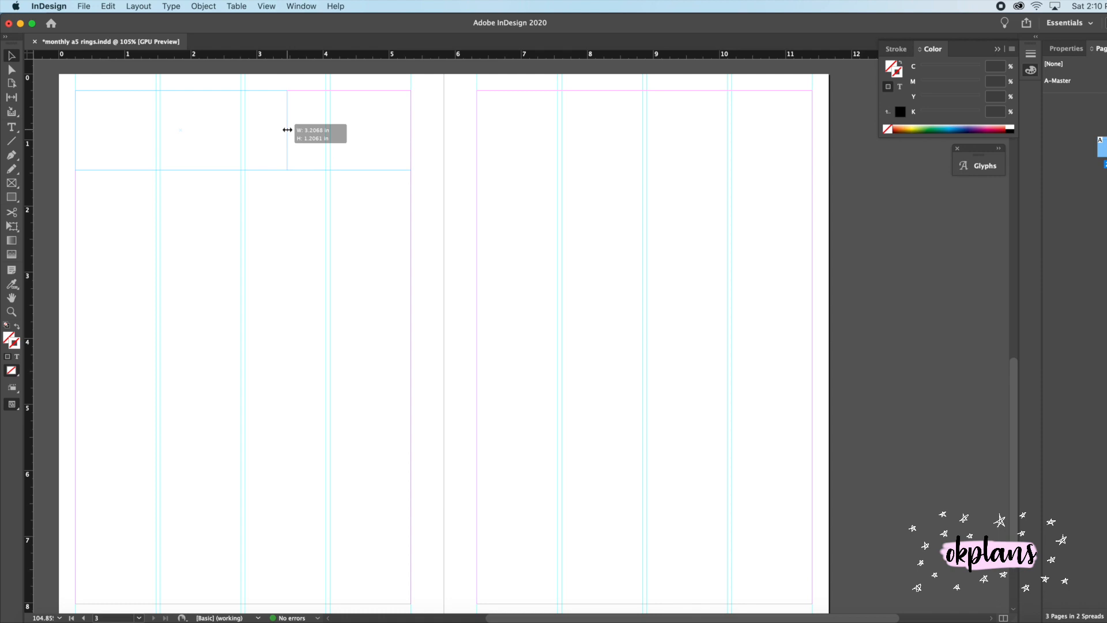
drag(287, 130, 274, 138)
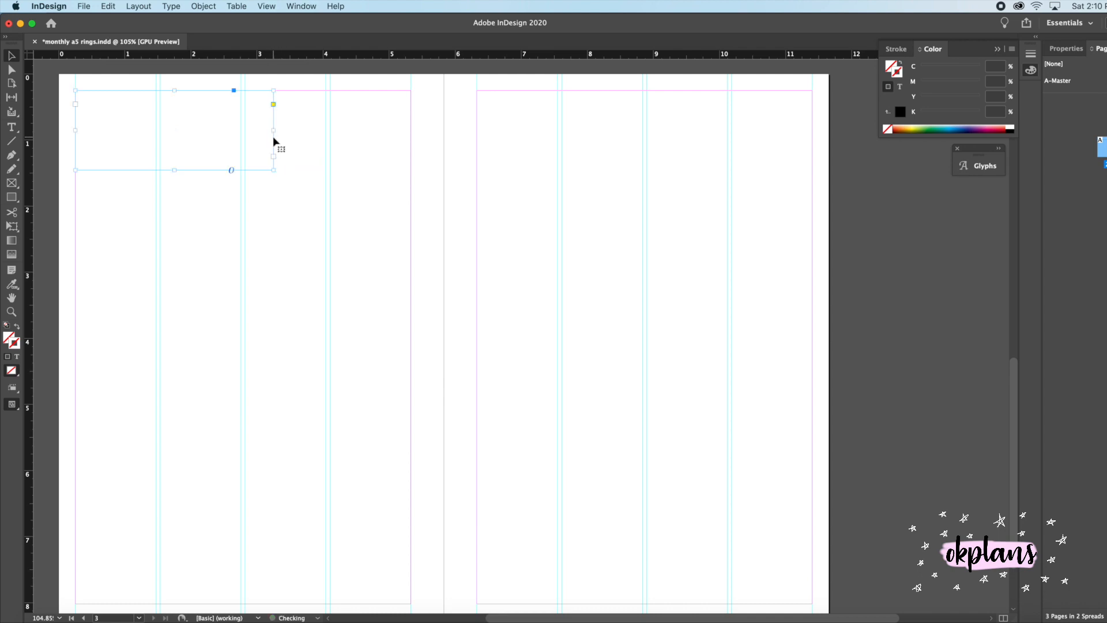
Insert a table with 17 body rows and 8 columns in the left page's text frame.
double_click(165, 129)
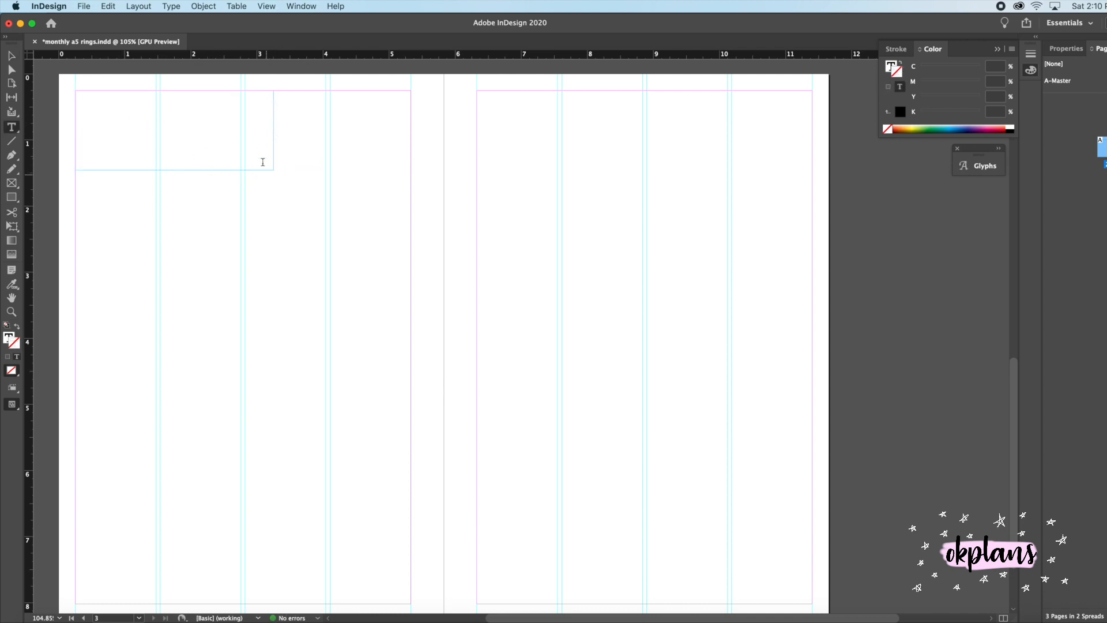
click(237, 8)
click(252, 21)
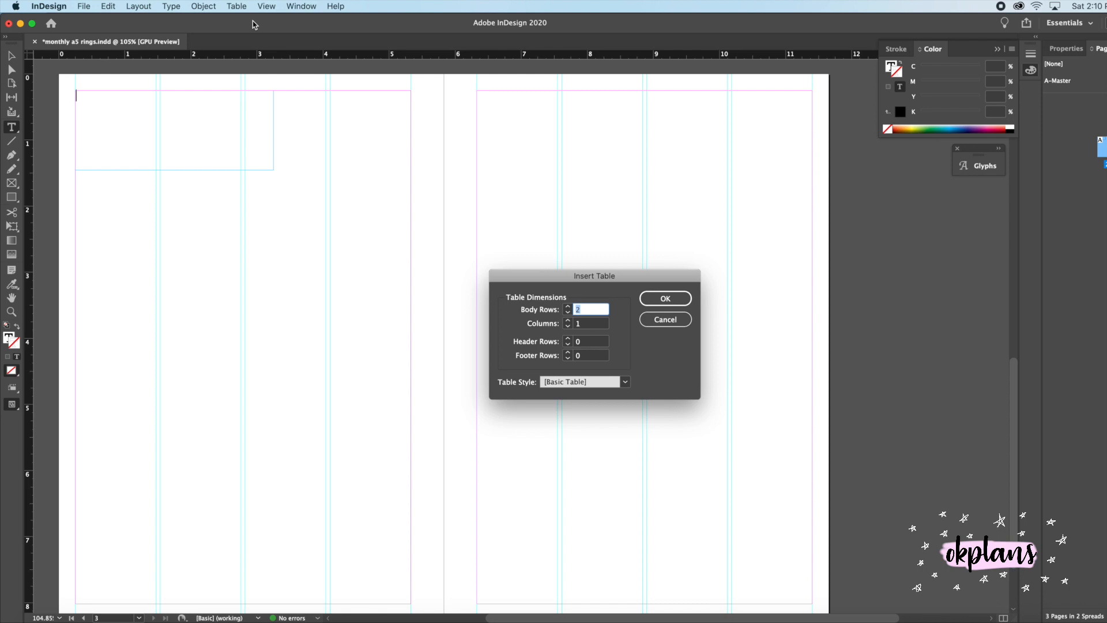
text(17)
click(569, 321)
click(568, 322)
click(569, 322)
click(569, 321)
click(569, 321)
click(568, 321)
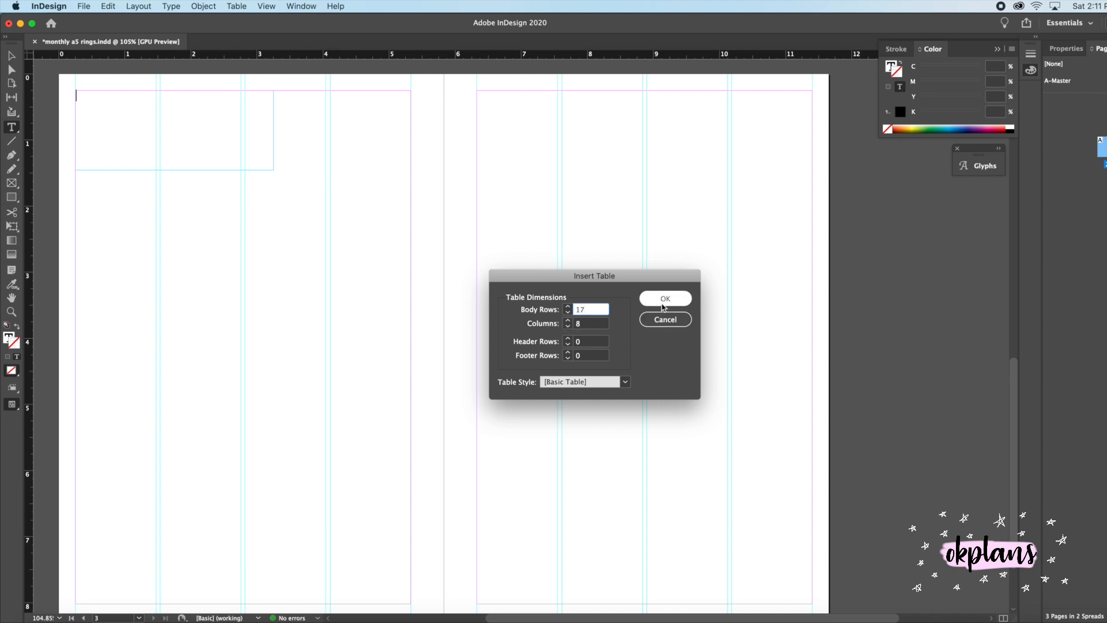
click(665, 298)
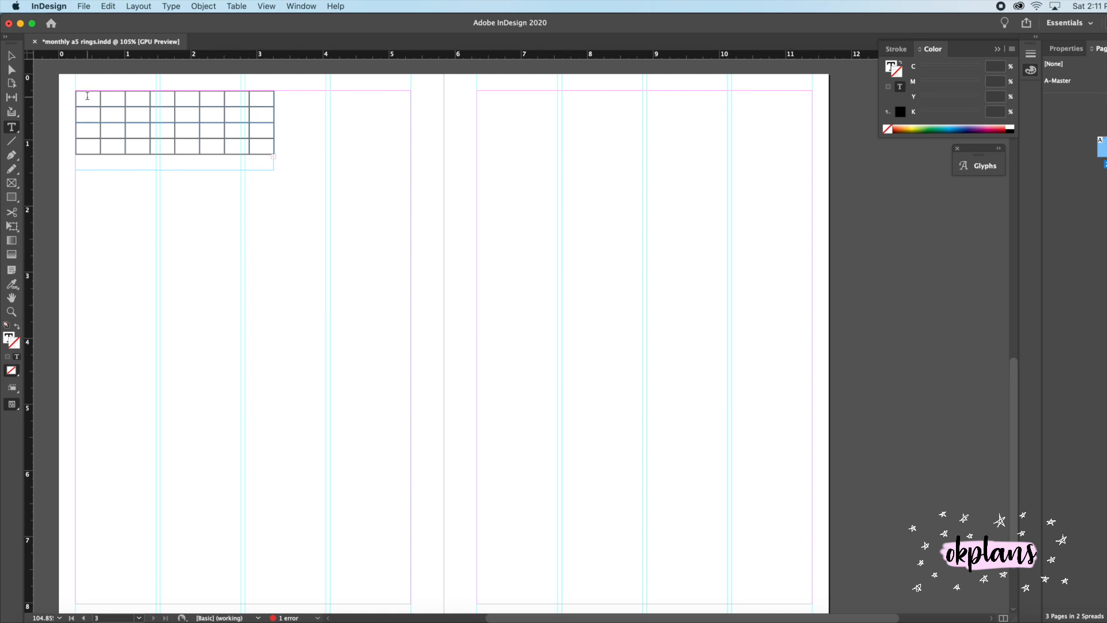
Reduce the font size of the visible table cells to 0.1 pt.
drag(78, 94, 287, 166)
click(1067, 48)
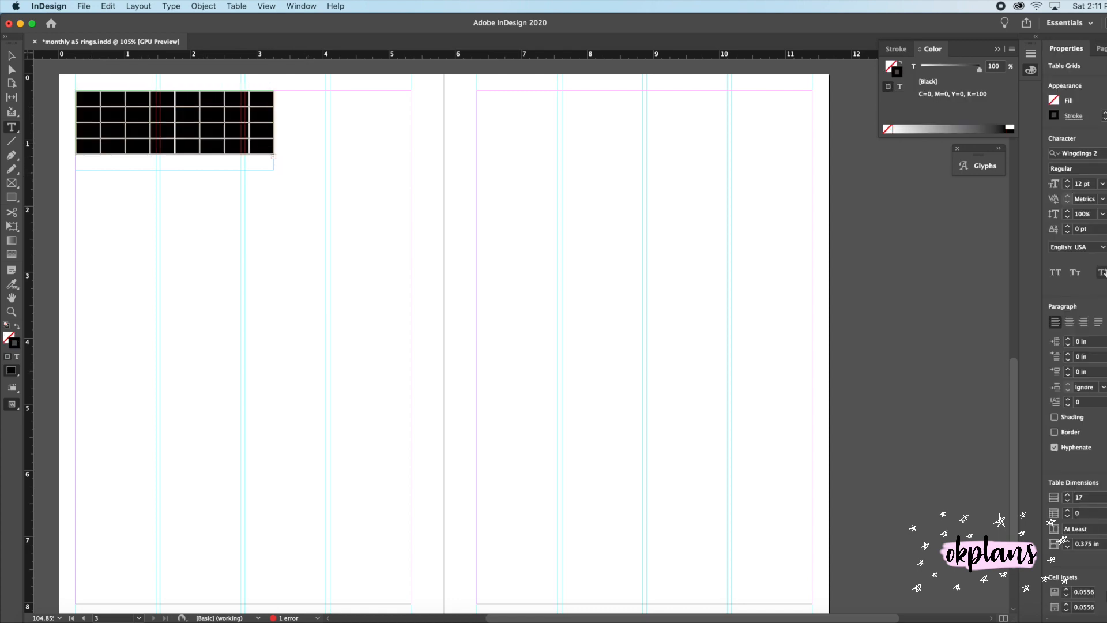
click(1069, 188)
click(1068, 188)
click(1068, 188)
click(1068, 188)
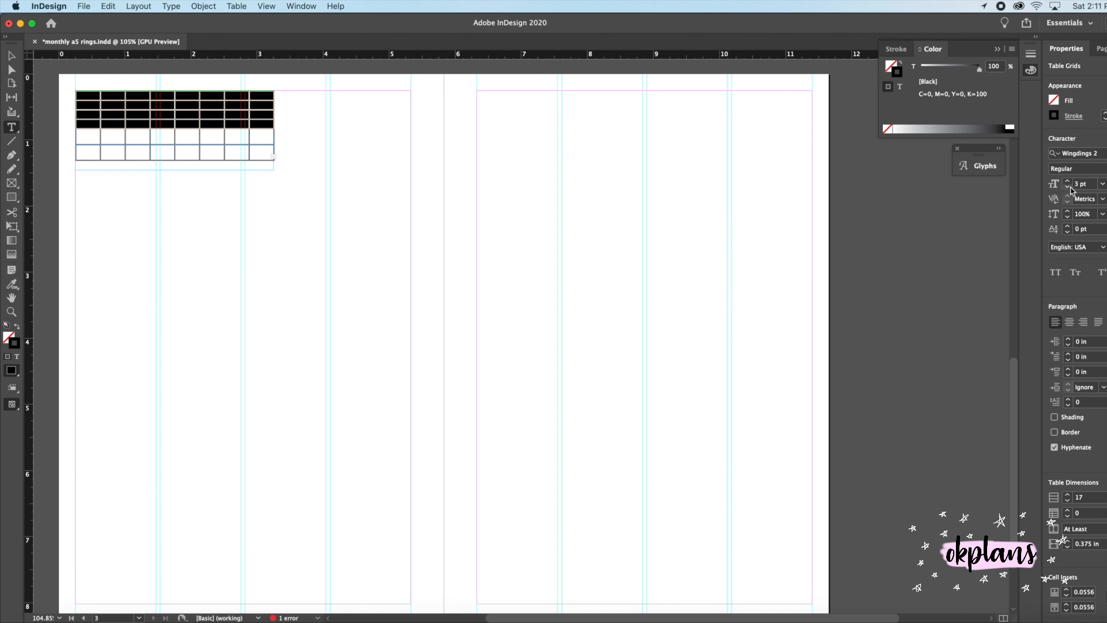
click(1068, 188)
click(1069, 189)
click(1068, 189)
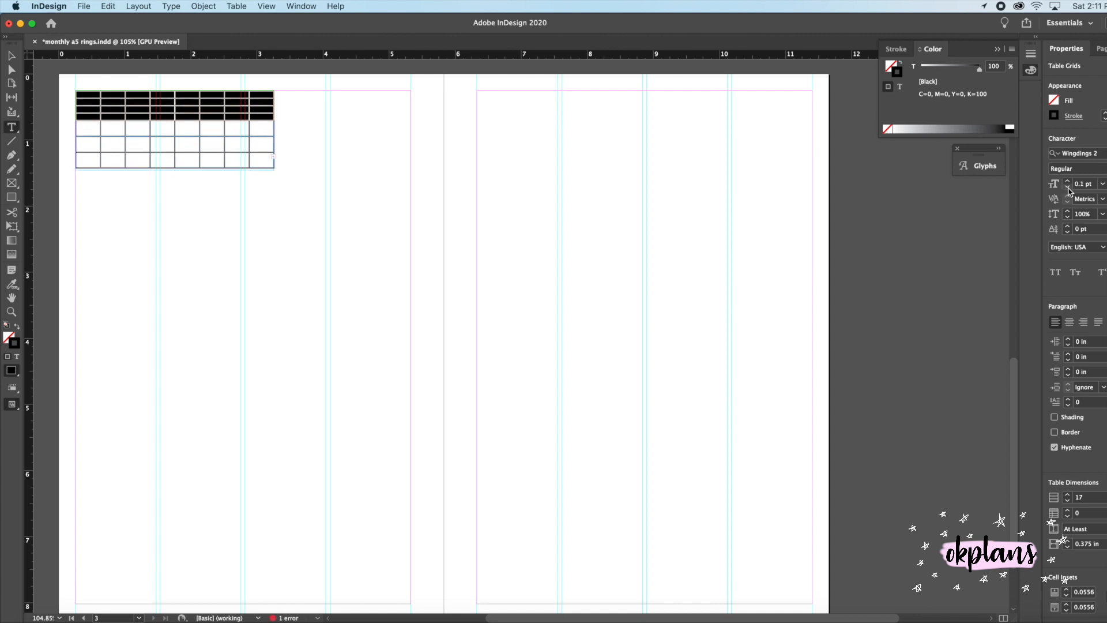
Set the font size of the entire table to 1 pt to shrink all its rows.
click(88, 90)
click(75, 91)
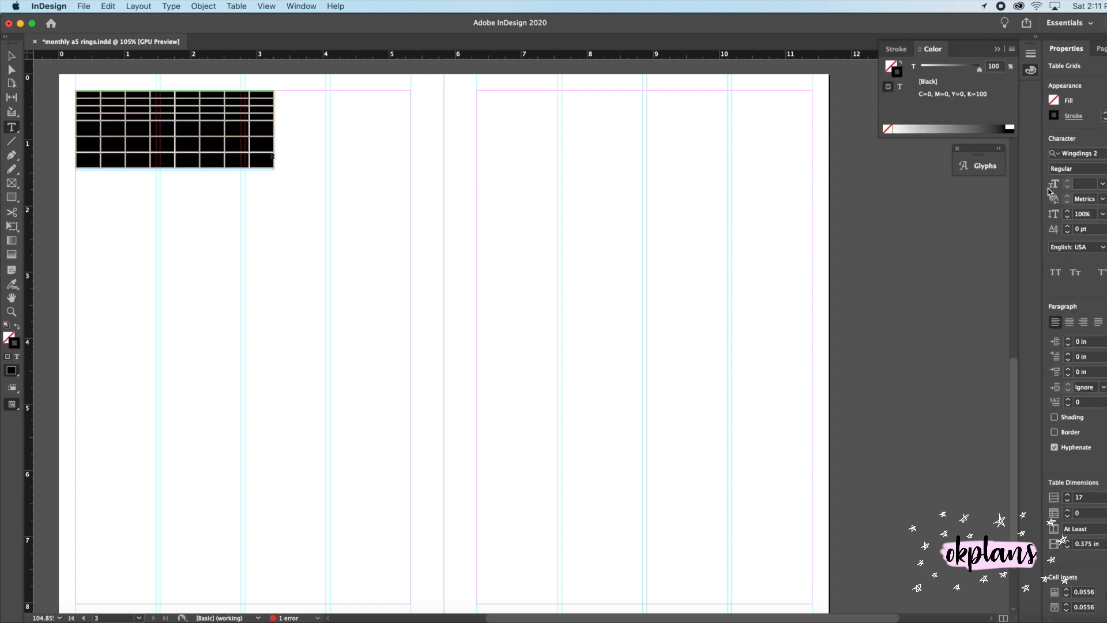
click(1079, 189)
text(1)
key(Return)
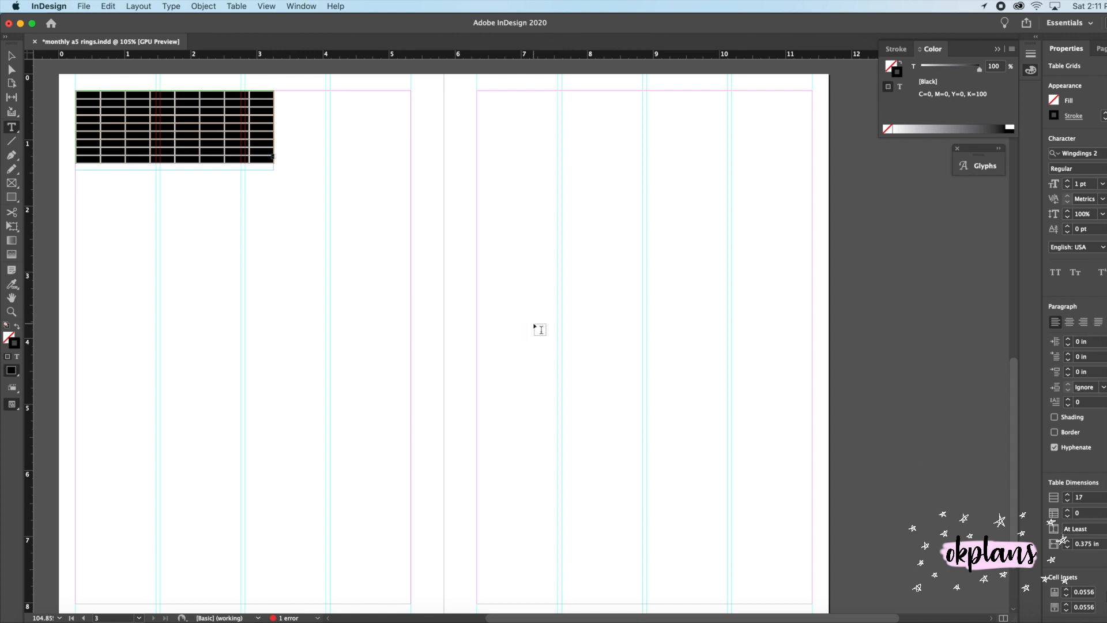
Try to narrow the table's columns by moving their borders by hand.
drag(175, 94, 125, 94)
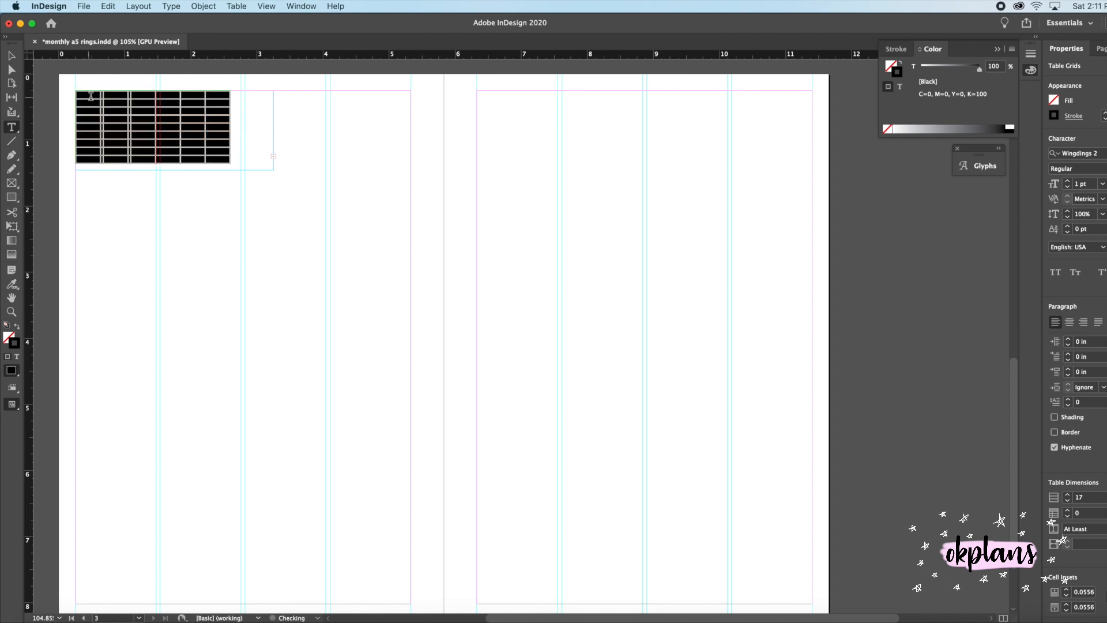
drag(101, 95, 70, 95)
drag(208, 94, 137, 95)
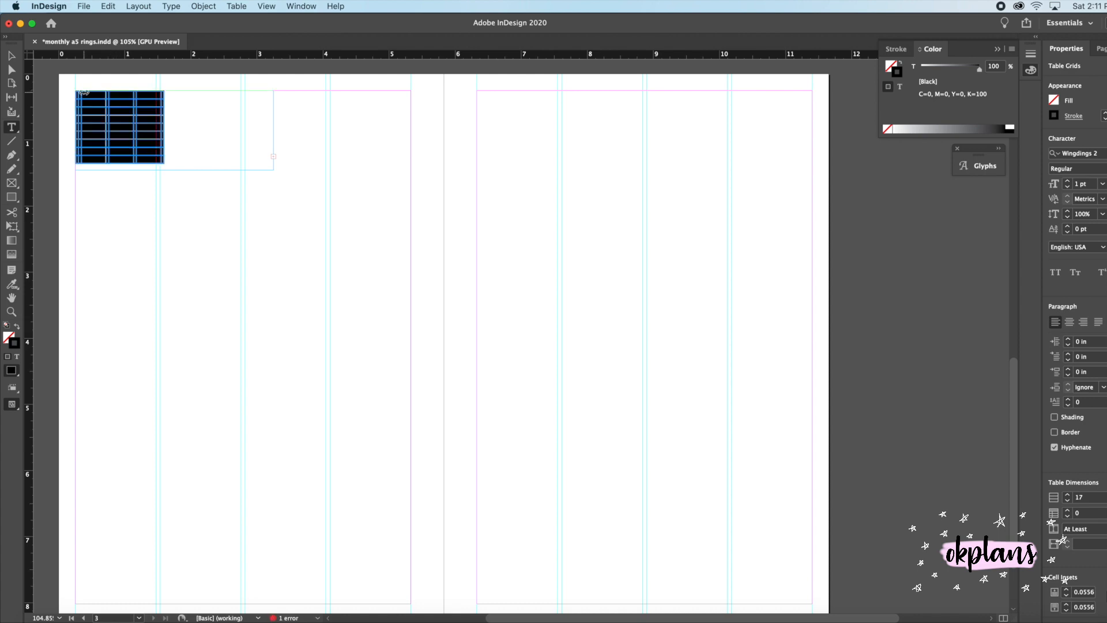
click(210, 124)
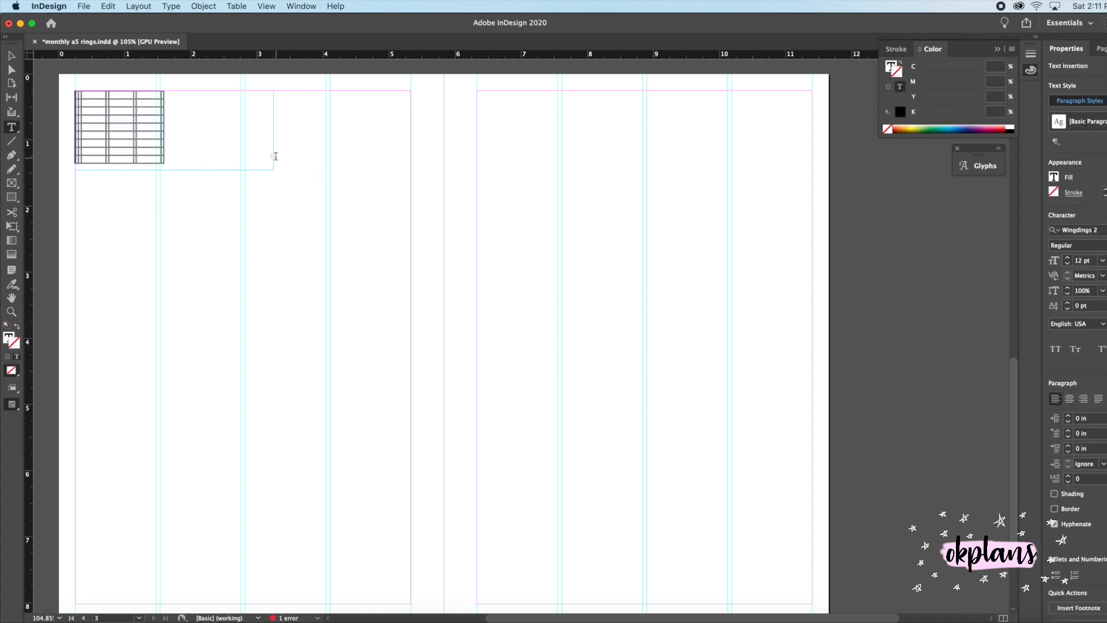
mouse_move(178, 144)
mouse_down()
mouse_move(73, 109)
mouse_move(89, 168)
mouse_up()
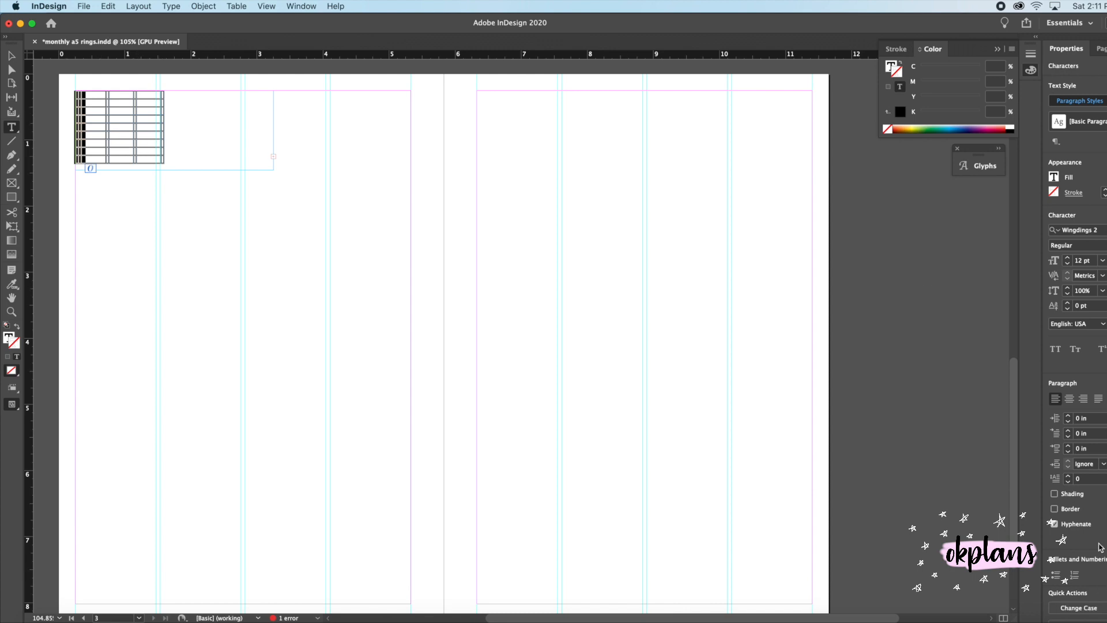
Undo the last manual column width changes.
key(super+z)
key(super+z)
key(super+z)
key(super+z)
key(super+z)
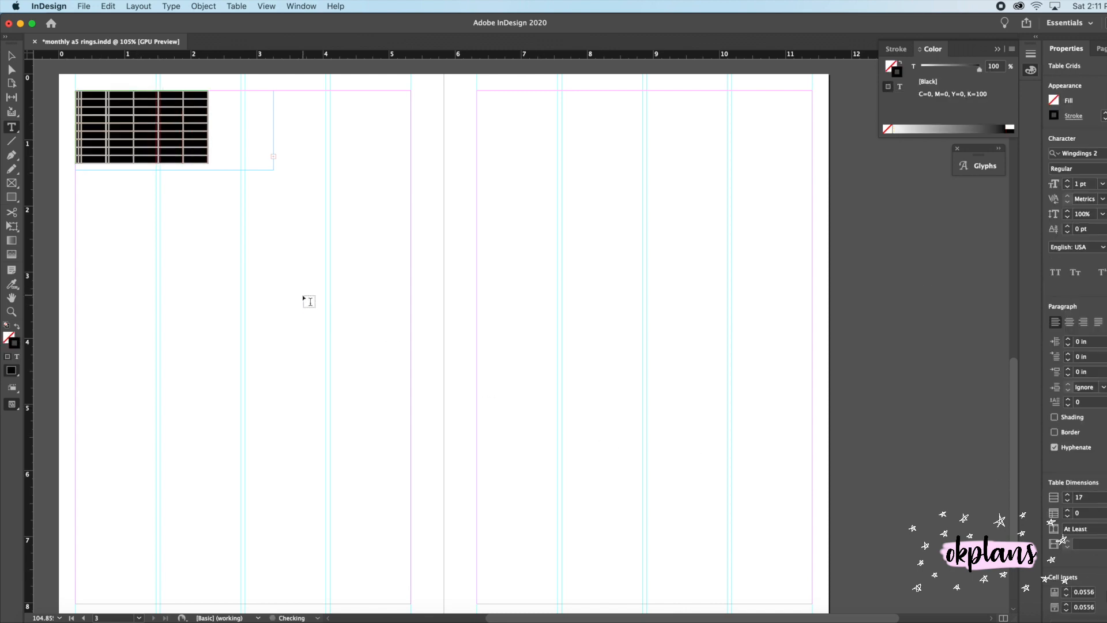
Set the width of all table columns to 0.125 in.
click(1067, 548)
click(1067, 547)
click(1068, 547)
click(1068, 547)
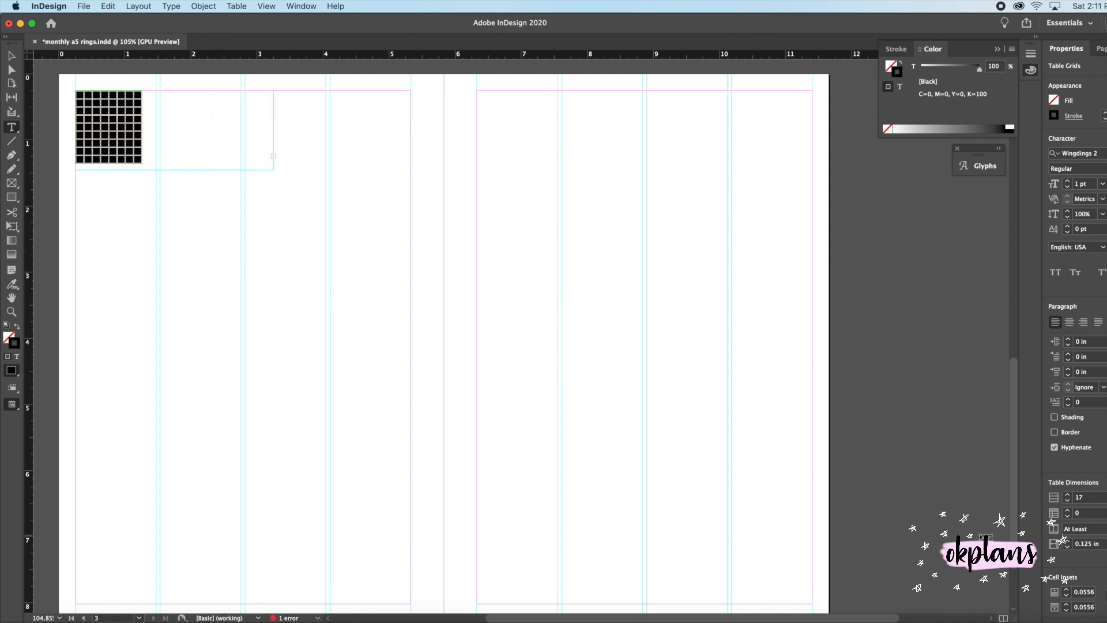
click(122, 151)
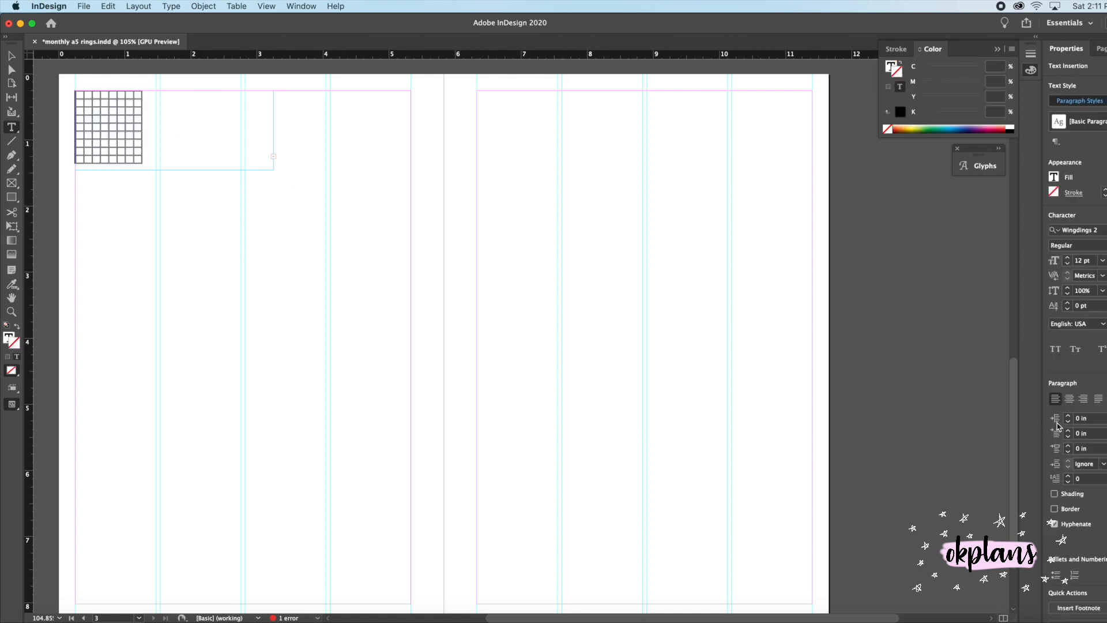
Change the dimensions of the whole table to 8 rows and 17 columns, accepting the deletion of the surplus cells.
click(74, 91)
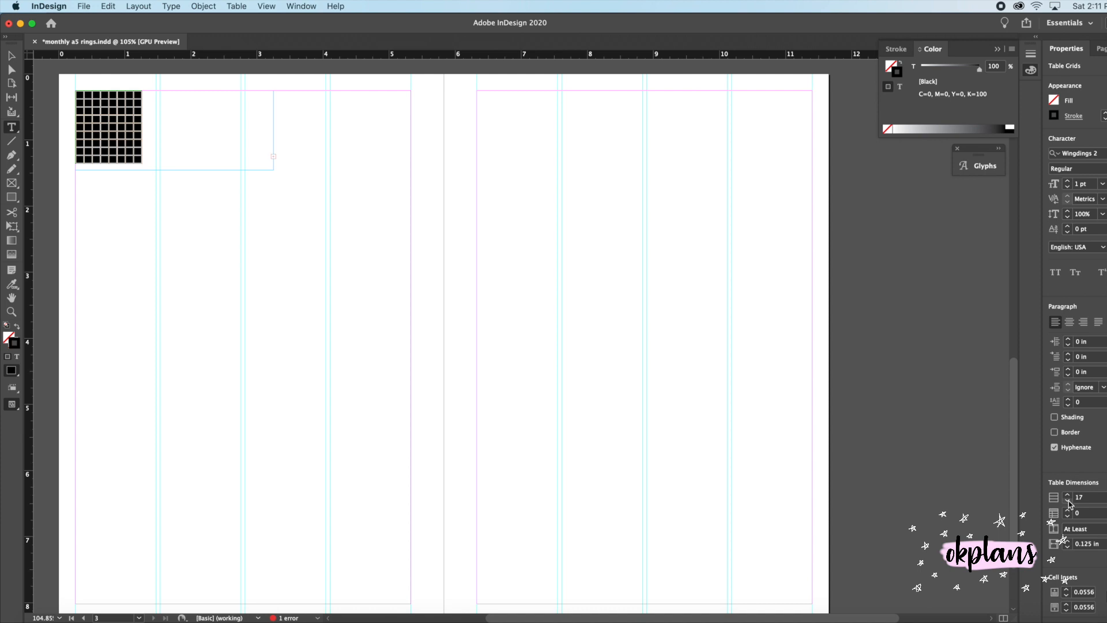
key(Return)
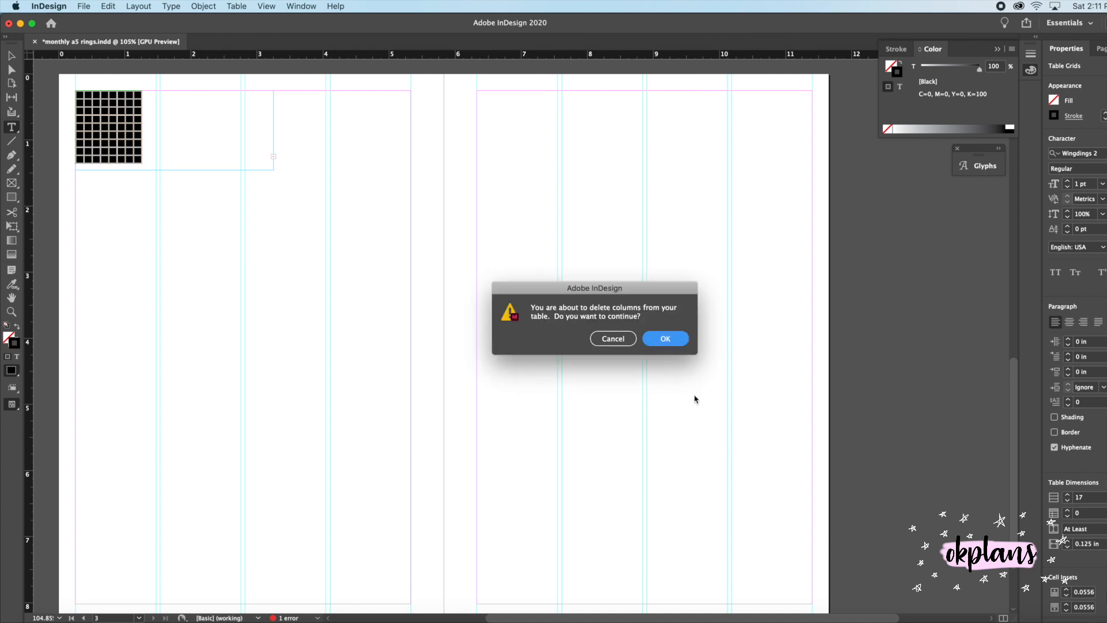
click(673, 339)
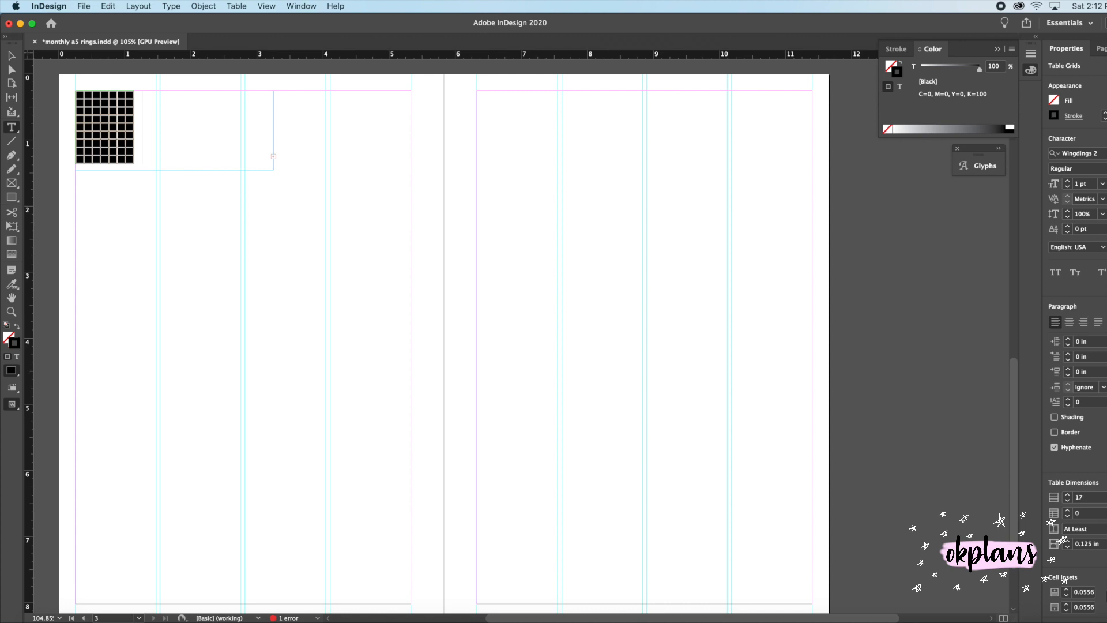
drag(1078, 499, 1045, 500)
text(8)
key(Return)
click(658, 339)
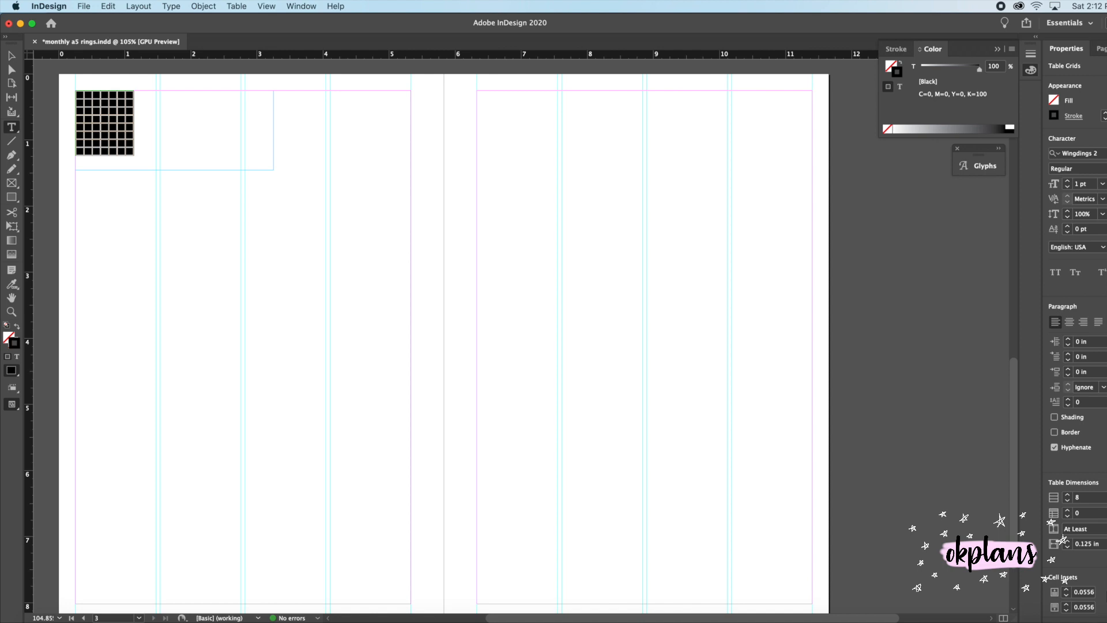
key(Return)
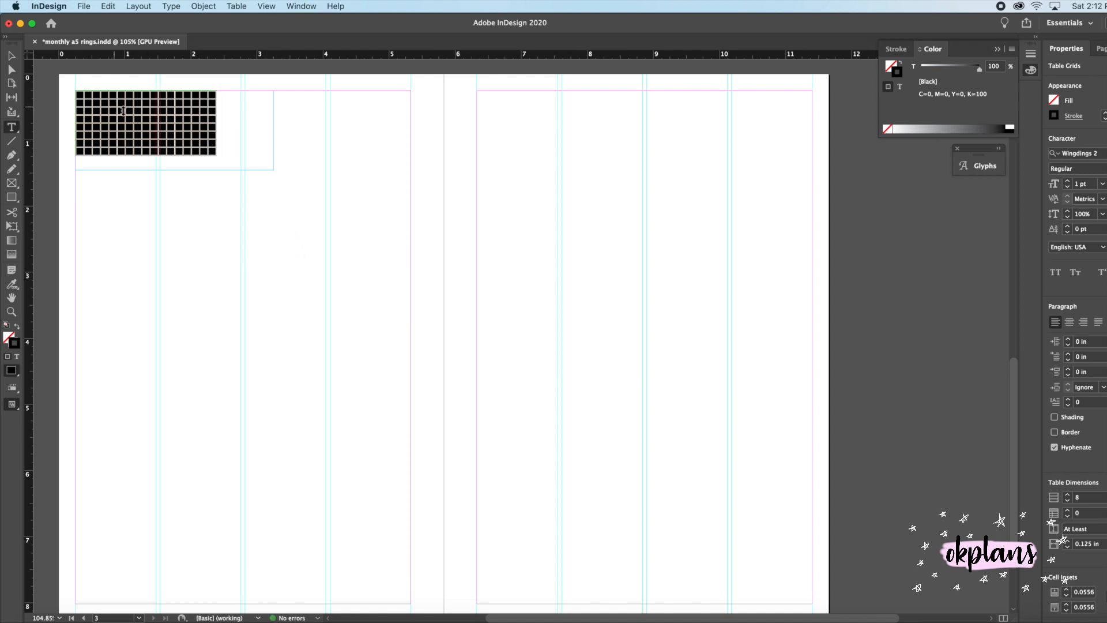
Enlarge the table to fill its text frame, about 3 in wide and 1.2 in tall.
drag(218, 156, 274, 170)
click(202, 147)
scroll(76, 111, up, 3)
scroll(76, 112, left, 4)
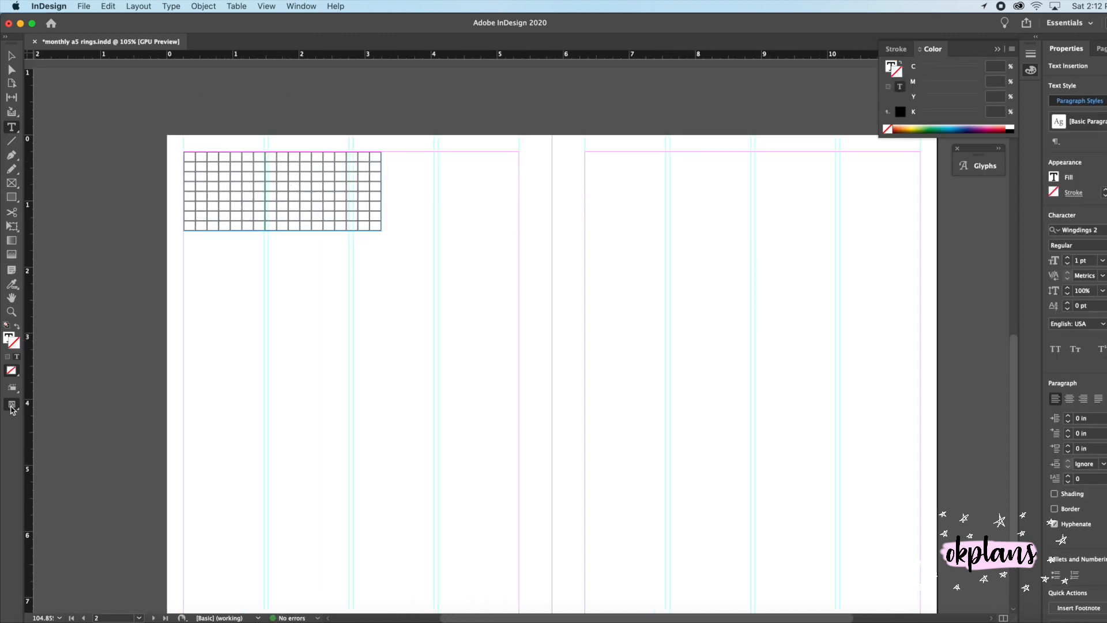
Check the table in Preview screen mode, undo the accidental row height change, and return to Normal mode.
click(12, 405)
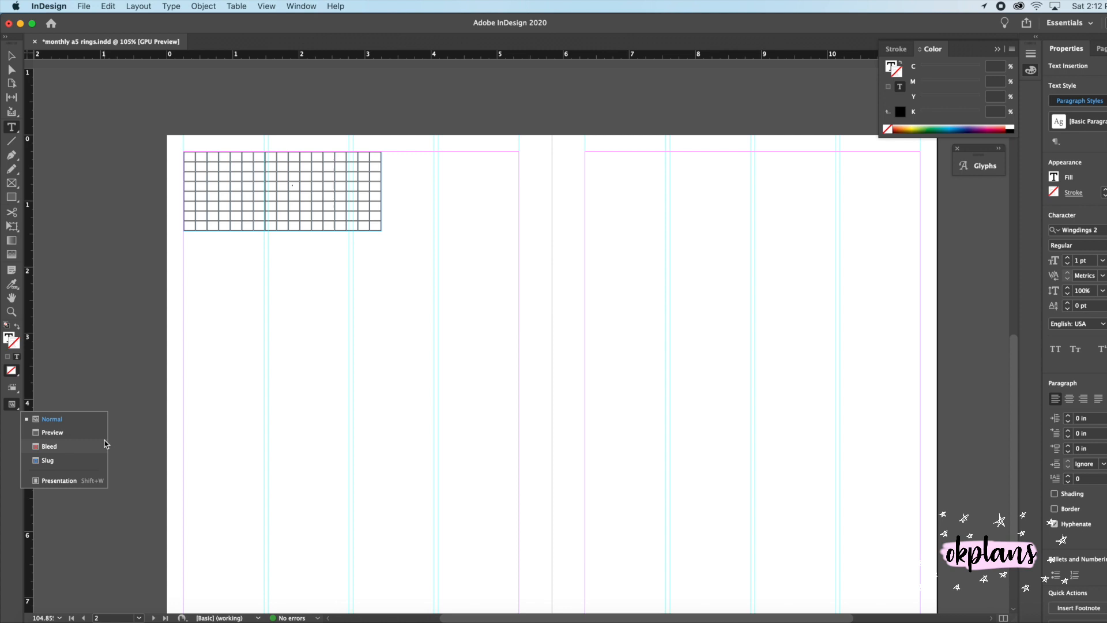
click(76, 433)
drag(264, 230, 264, 229)
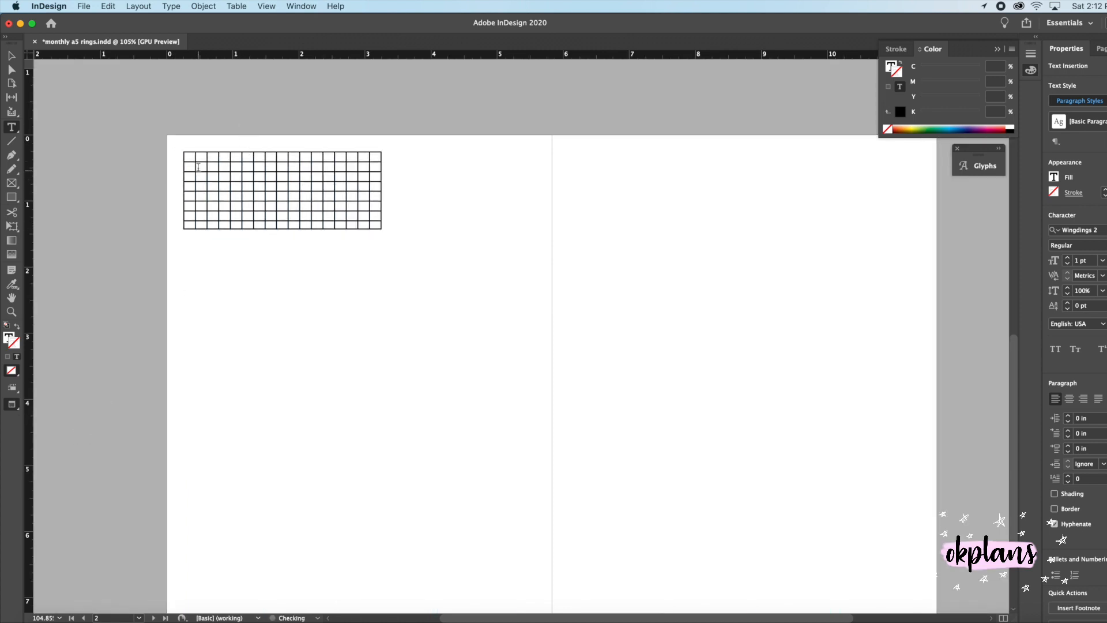
key(super+z)
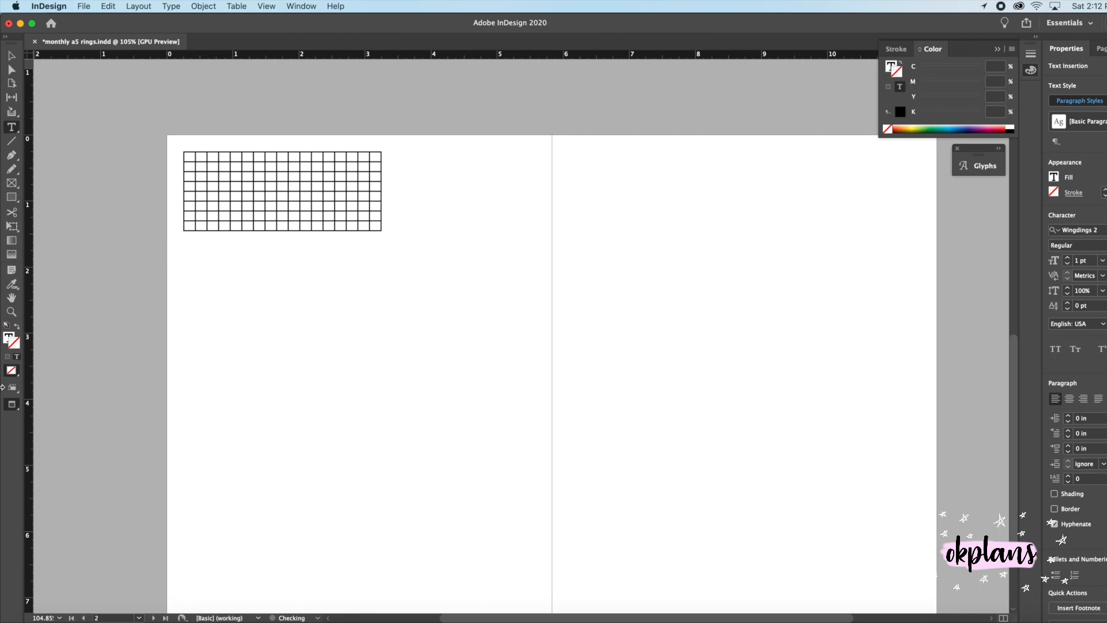
click(11, 405)
click(42, 420)
click(12, 56)
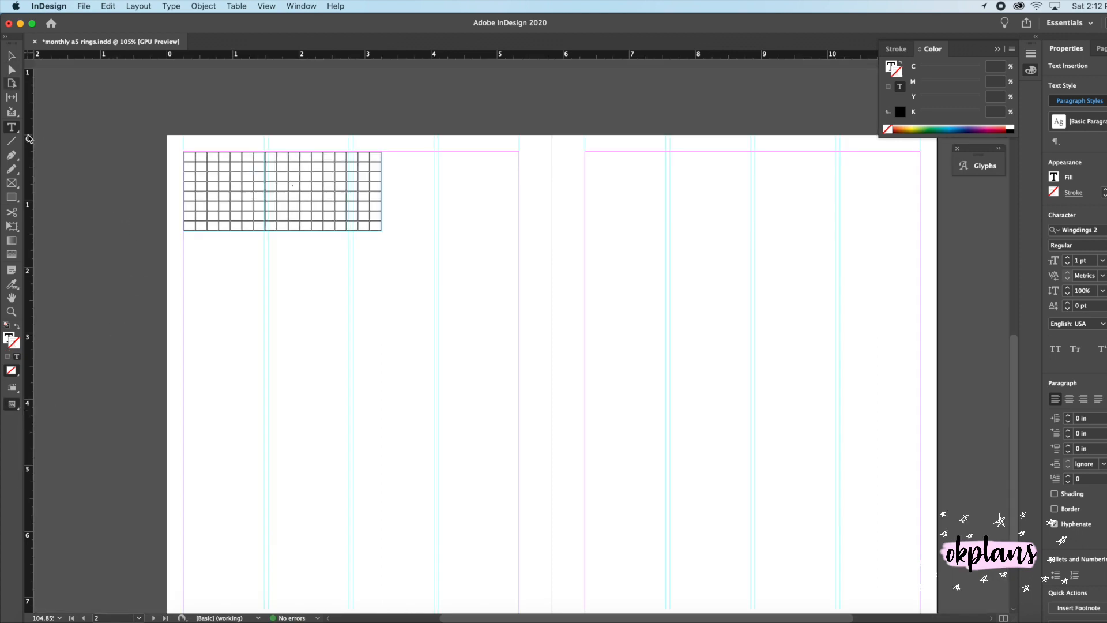
Merge all eight cells of the table's first column into a single cell.
click(59, 617)
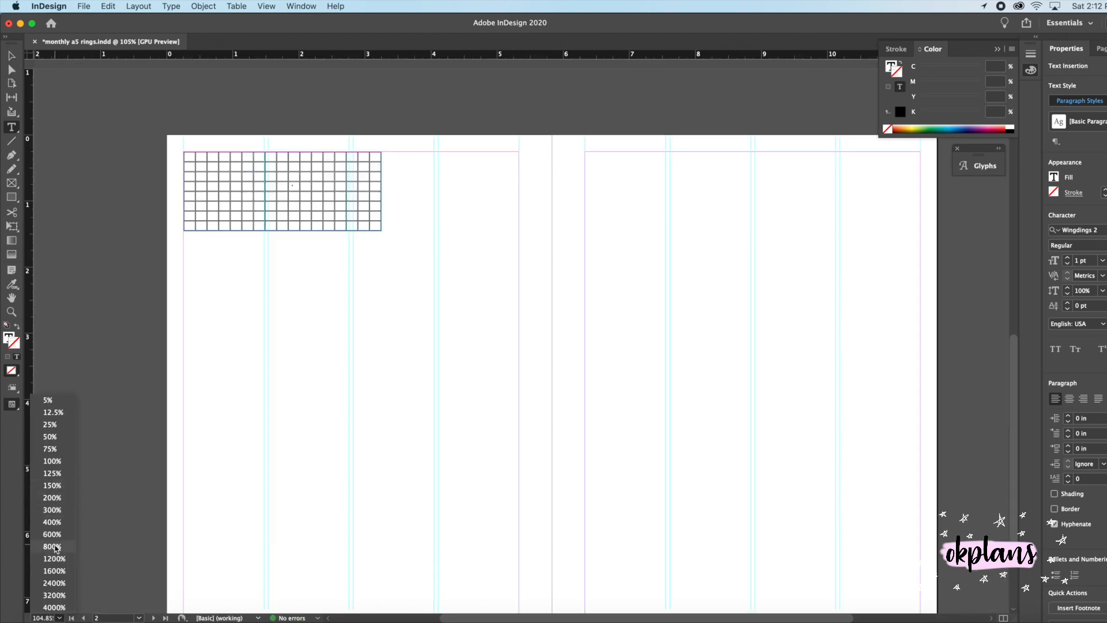
click(52, 510)
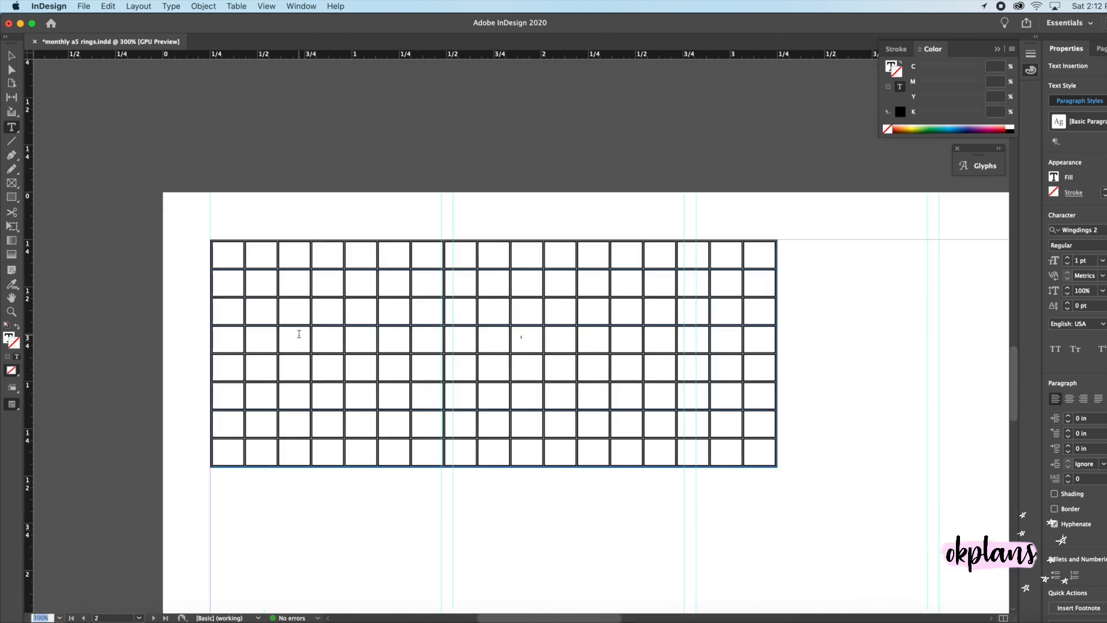
click(225, 264)
drag(224, 252, 226, 453)
right_click(225, 353)
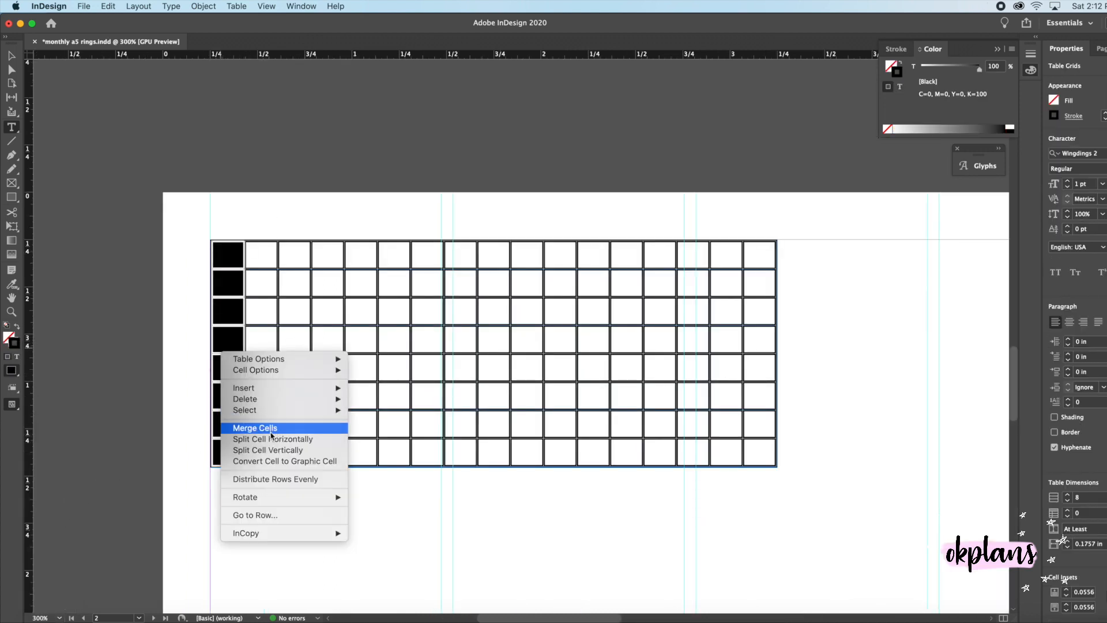
click(255, 428)
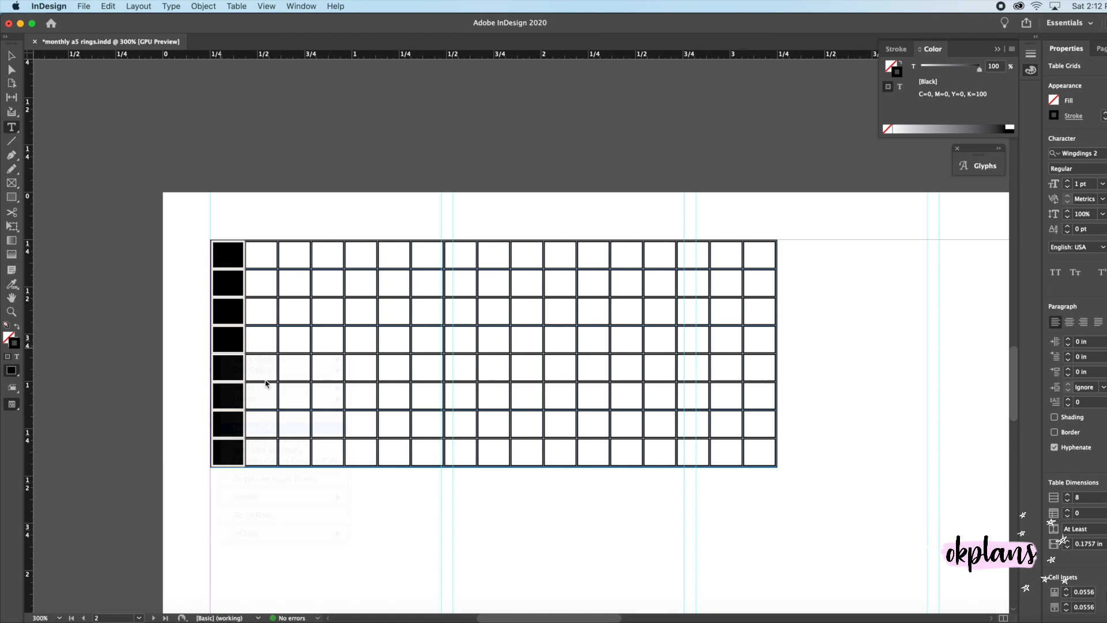
Set the font of all table cells to Lemon/Milk light.
click(265, 252)
drag(265, 253, 776, 459)
drag(232, 248, 754, 477)
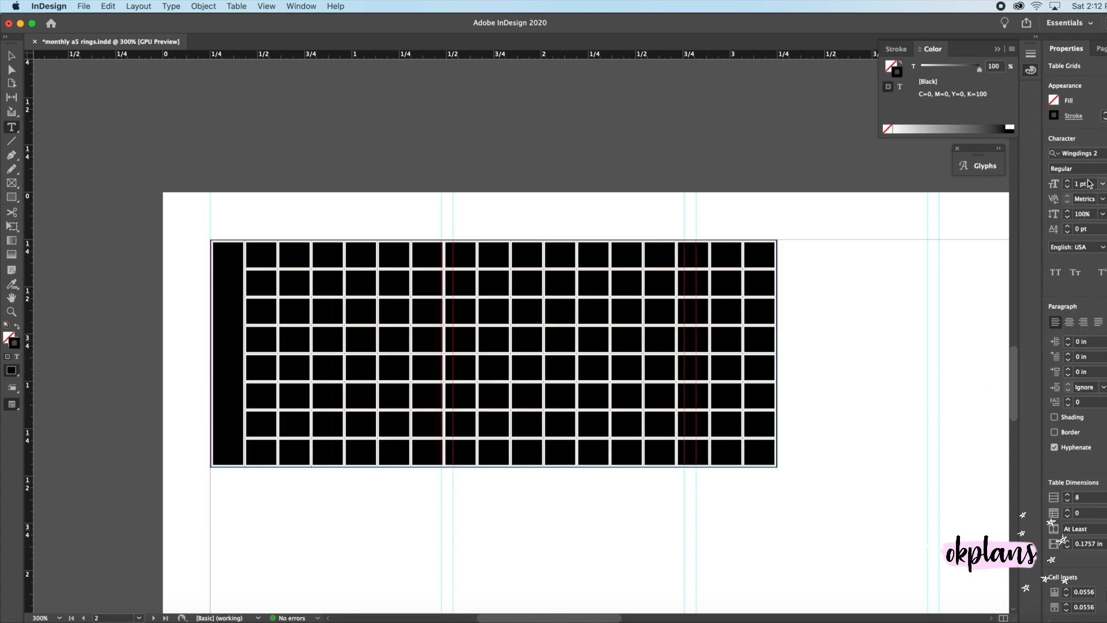
click(1084, 153)
text(lemon)
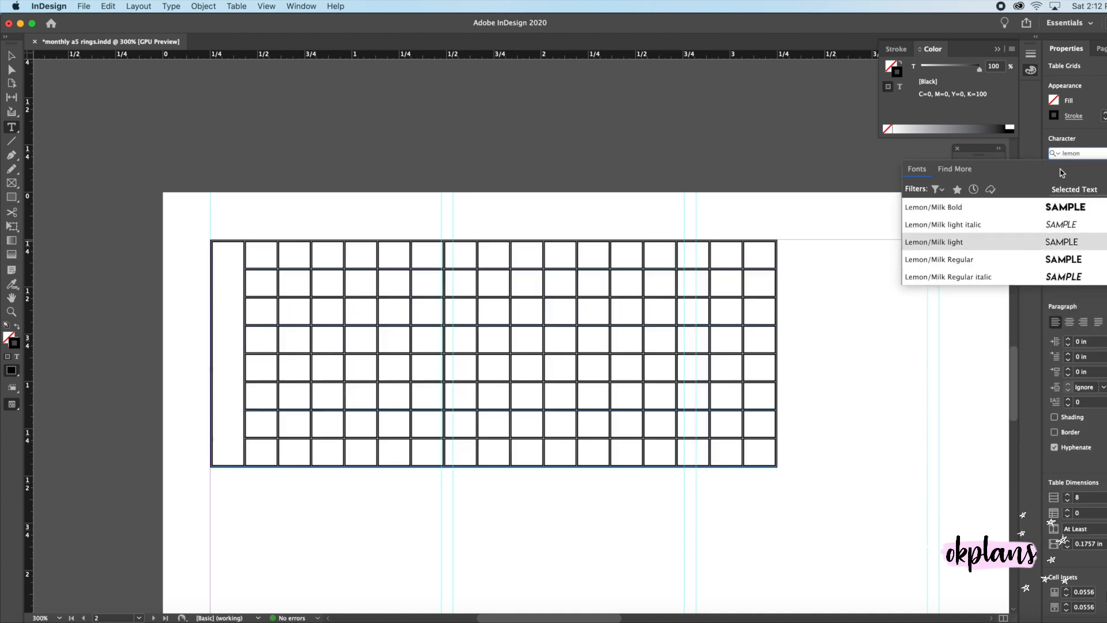
click(1002, 241)
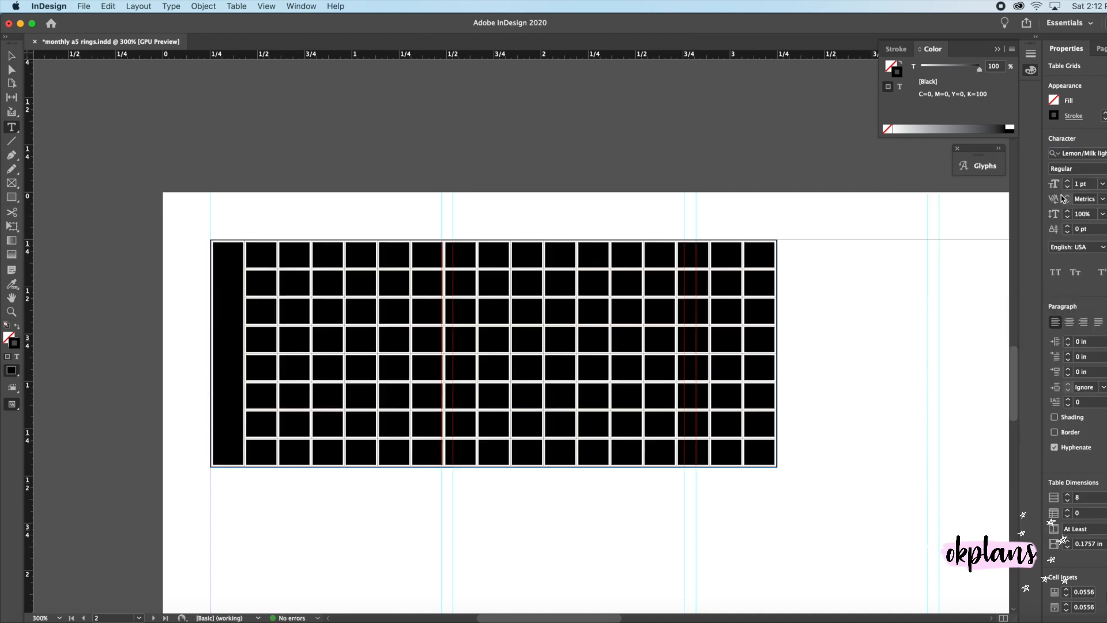
Try a 7 pt text size on all table cells and undo it.
click(1074, 183)
text(7)
key(Return)
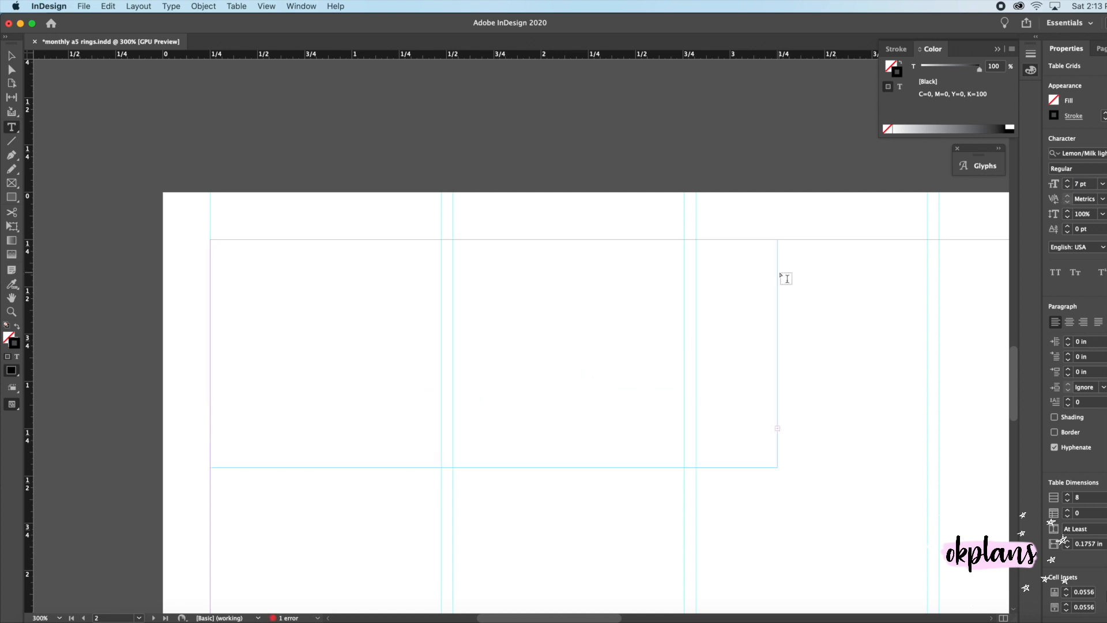
key(super+z)
Set the cells' text size to 2 pt and enter 1 in the top cell beside the merged column.
click(1067, 182)
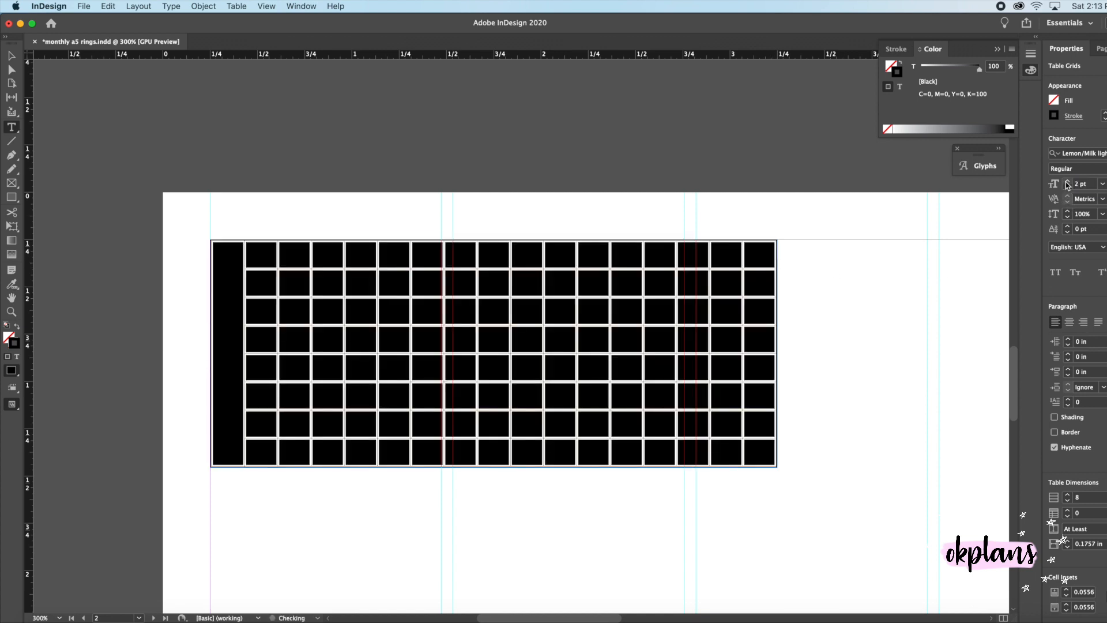
click(1067, 182)
click(1068, 188)
click(261, 253)
drag(262, 254, 261, 258)
click(262, 260)
click(264, 261)
text(1)
Change the font of all table cells to Adobe Garamond Pro Bold.
drag(258, 255, 760, 453)
drag(226, 263, 807, 435)
drag(1105, 154, 988, 159)
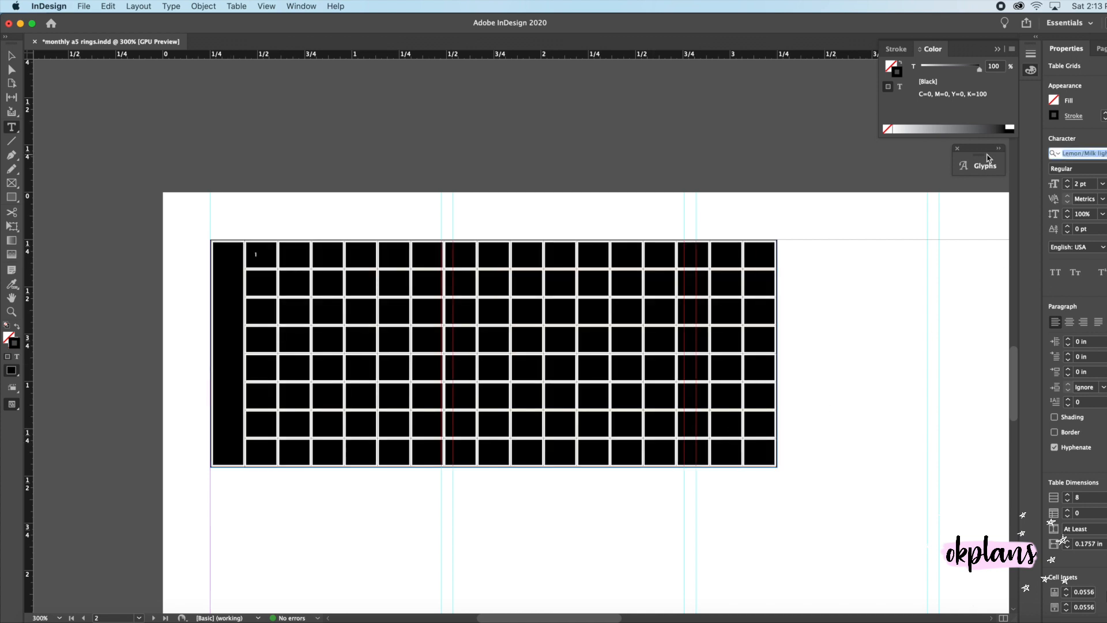
text(adobe)
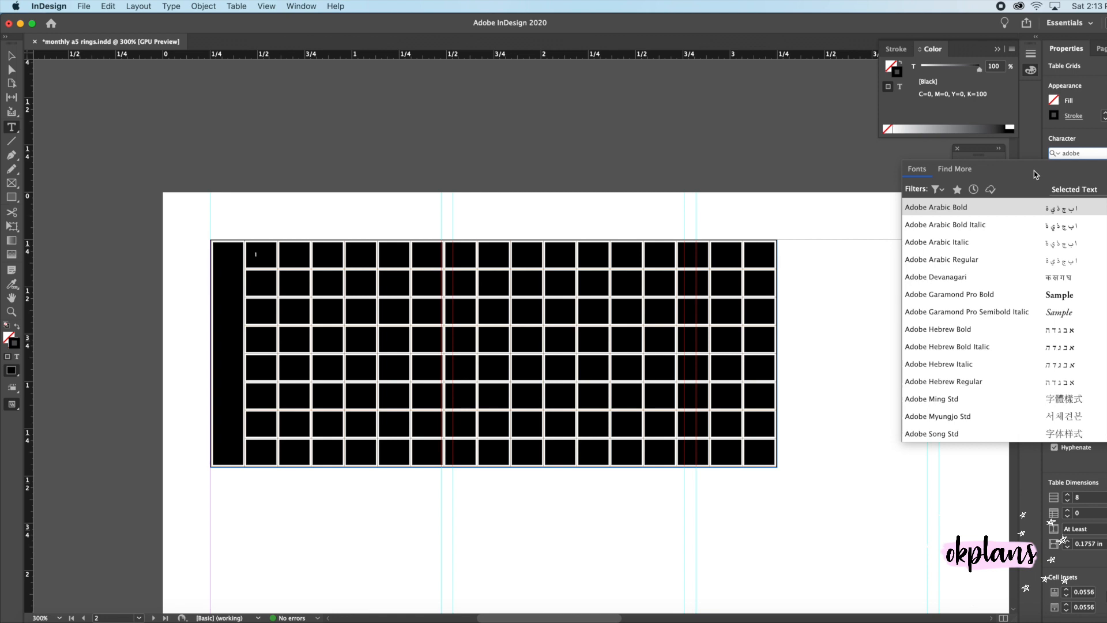
text( gar)
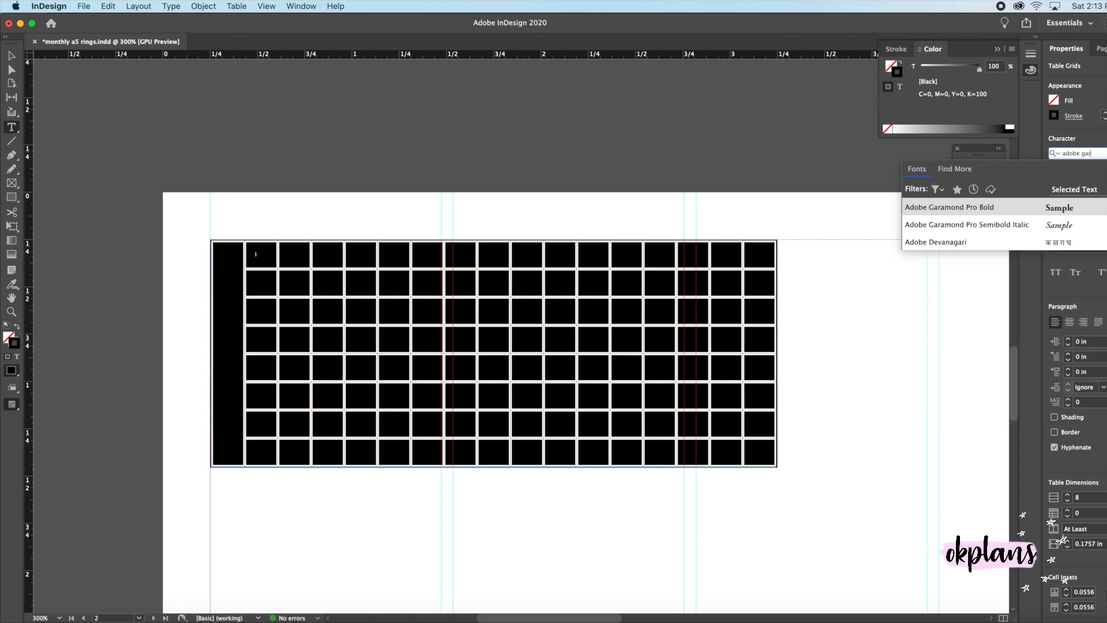
click(965, 210)
Increase the text size of all table cells to 3 pt.
drag(266, 253, 756, 450)
drag(236, 262, 842, 477)
click(1068, 182)
click(1068, 182)
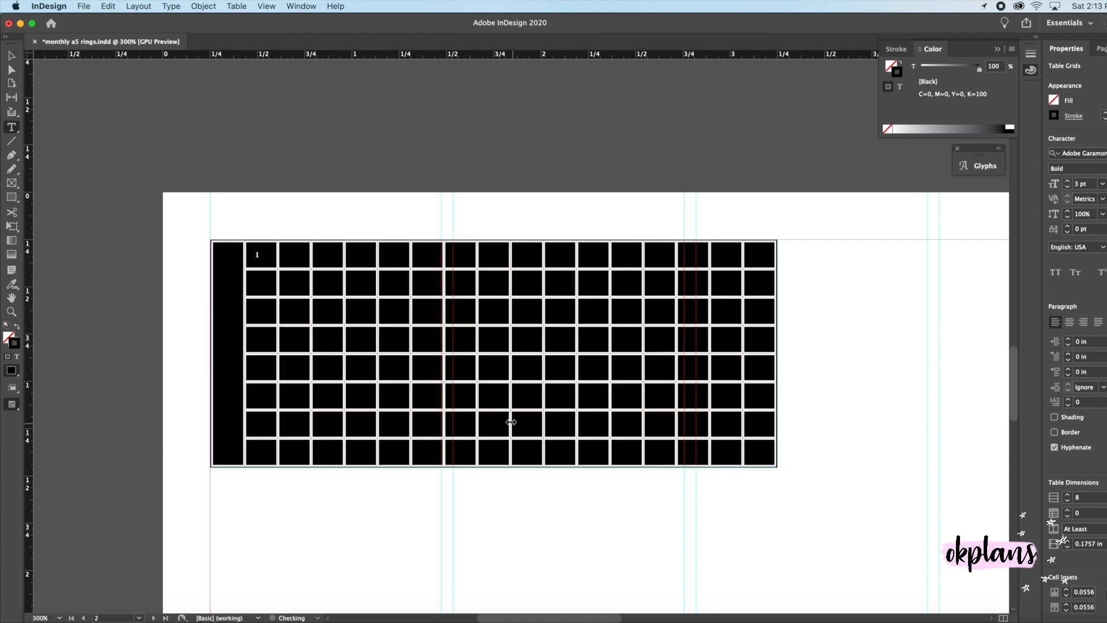
Undo the accidental deletion of the table's text frame and enlarge the frame to about 3.85 in wide and 1.75 in tall.
key(Escape)
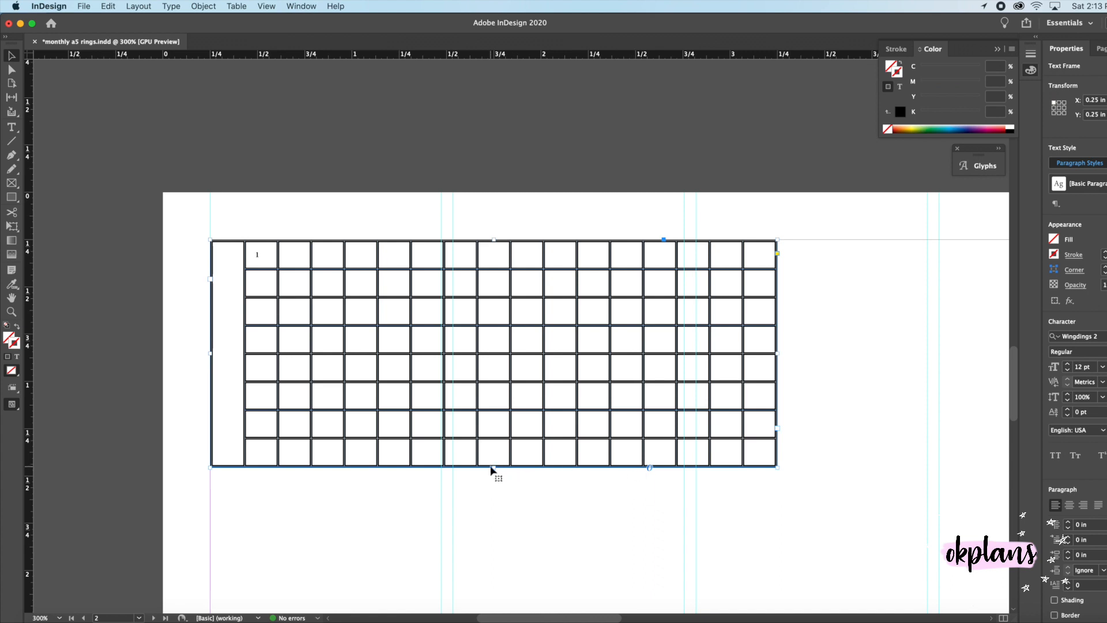
key(BackSpace)
key(super+z)
drag(778, 407, 936, 407)
Set the stroke weight of all outer and inner borders of the whole table to 0 pt.
double_click(234, 252)
drag(234, 253, 234, 370)
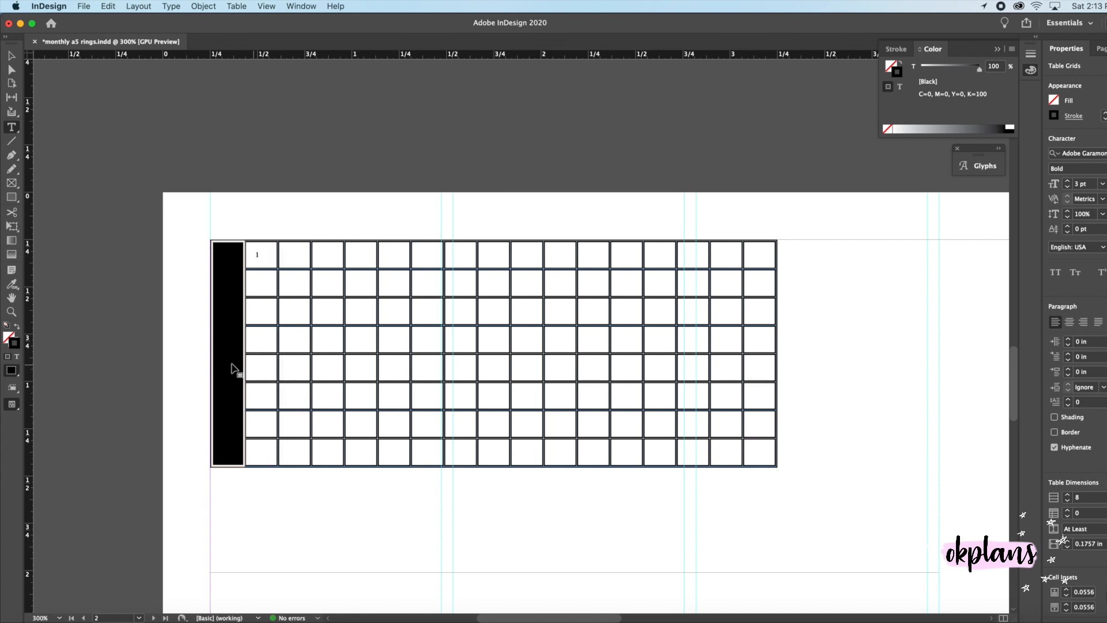
click(227, 255)
key(super+alt+a)
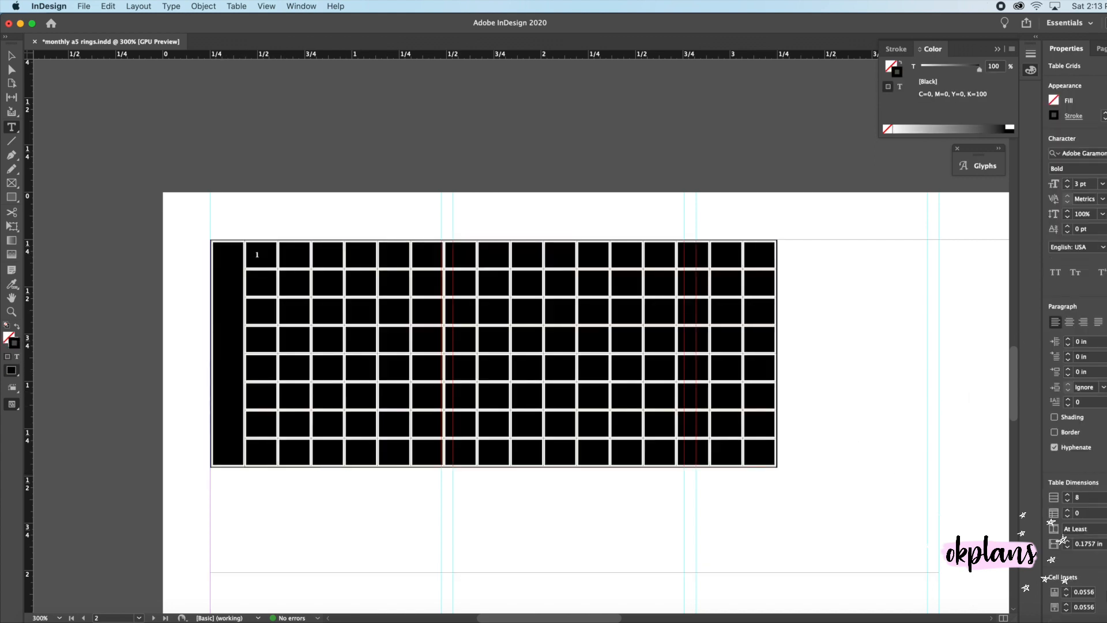
click(1068, 116)
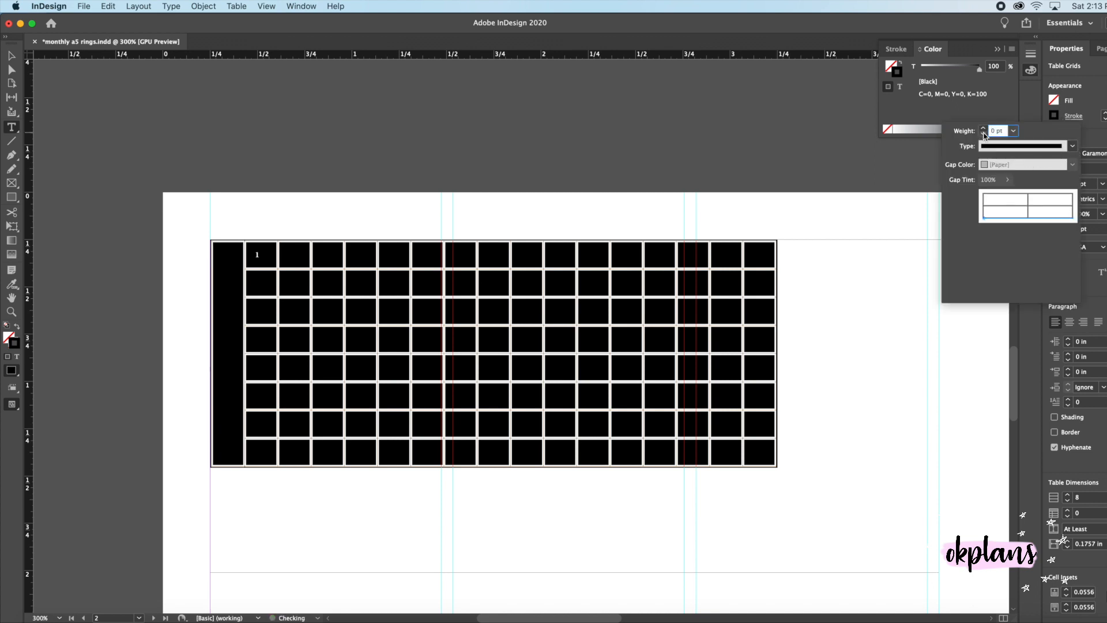
click(1028, 208)
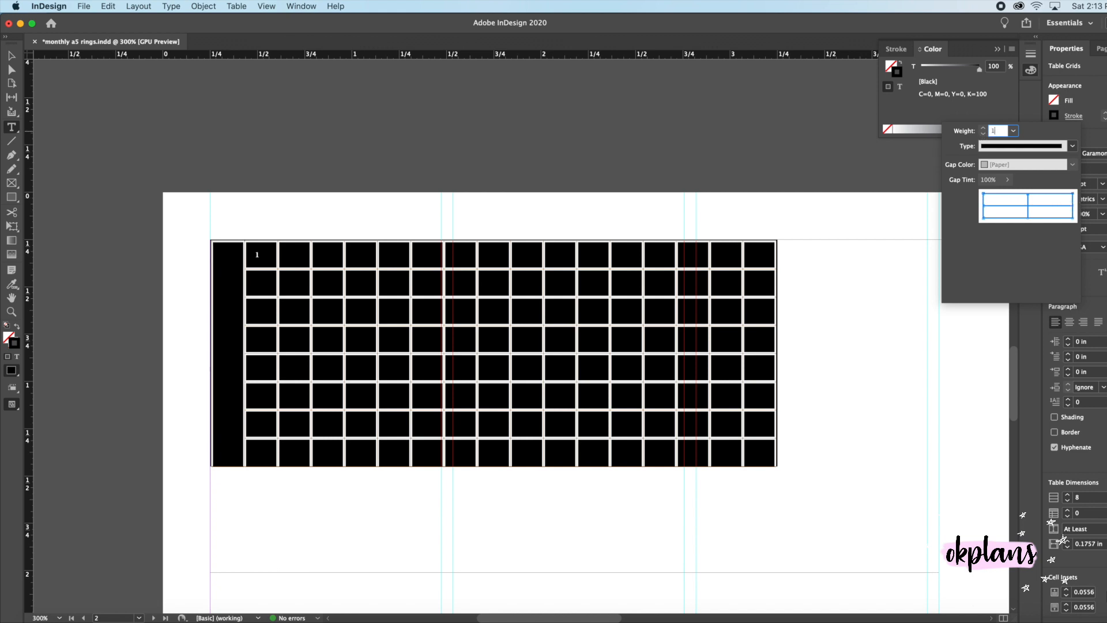
text(1)
key(Return)
click(1071, 116)
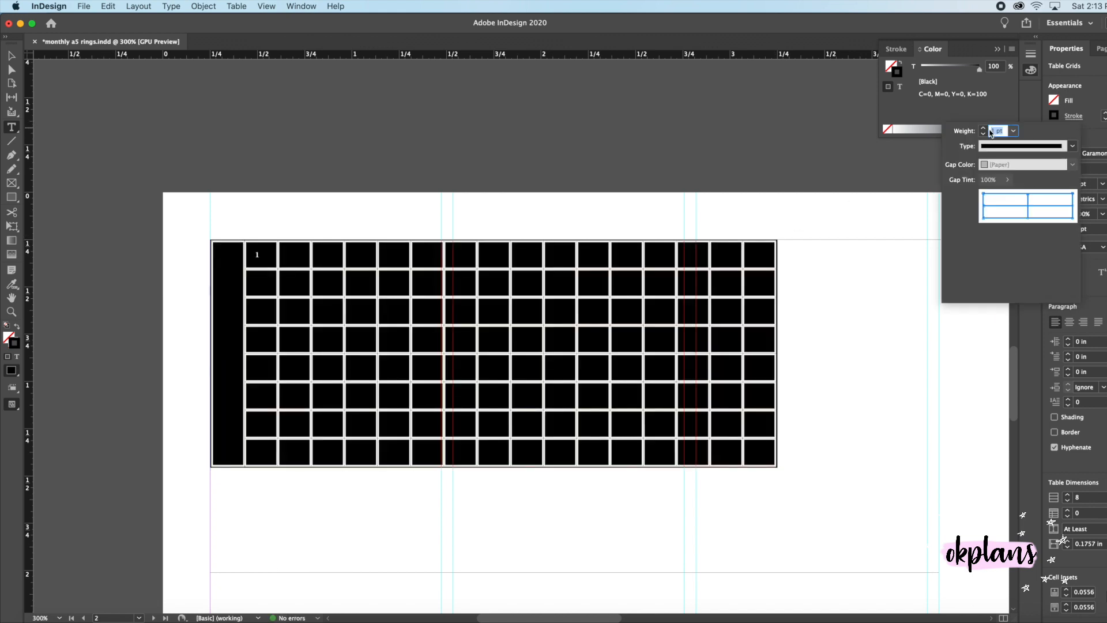
click(983, 136)
click(344, 311)
click(171, 333)
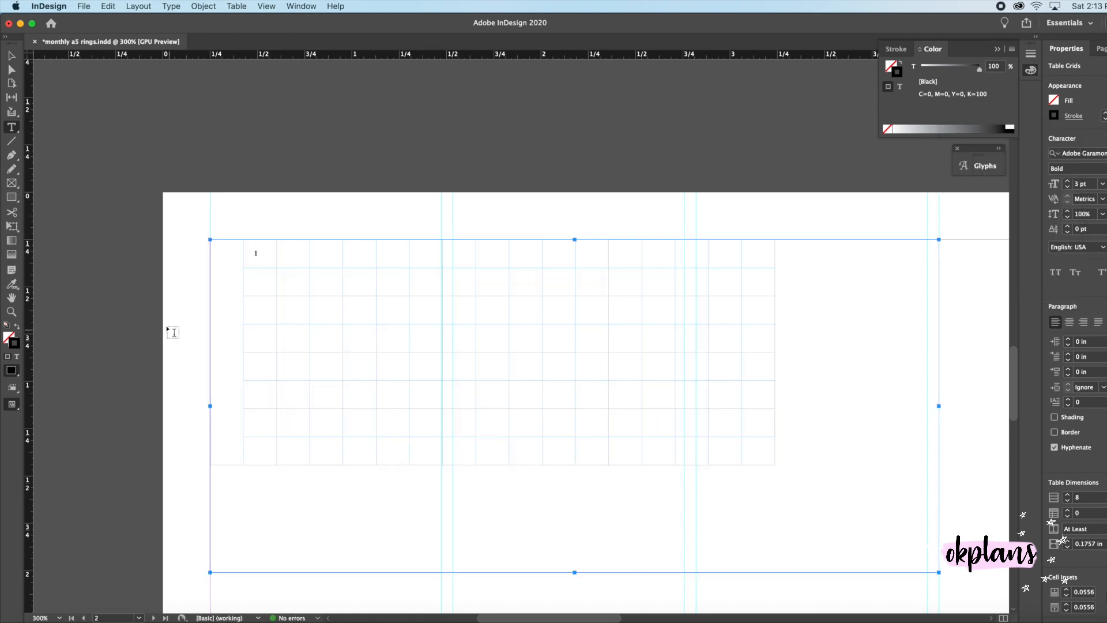
Increase the text size of all table cells to 7 pt.
click(231, 254)
drag(231, 251, 713, 463)
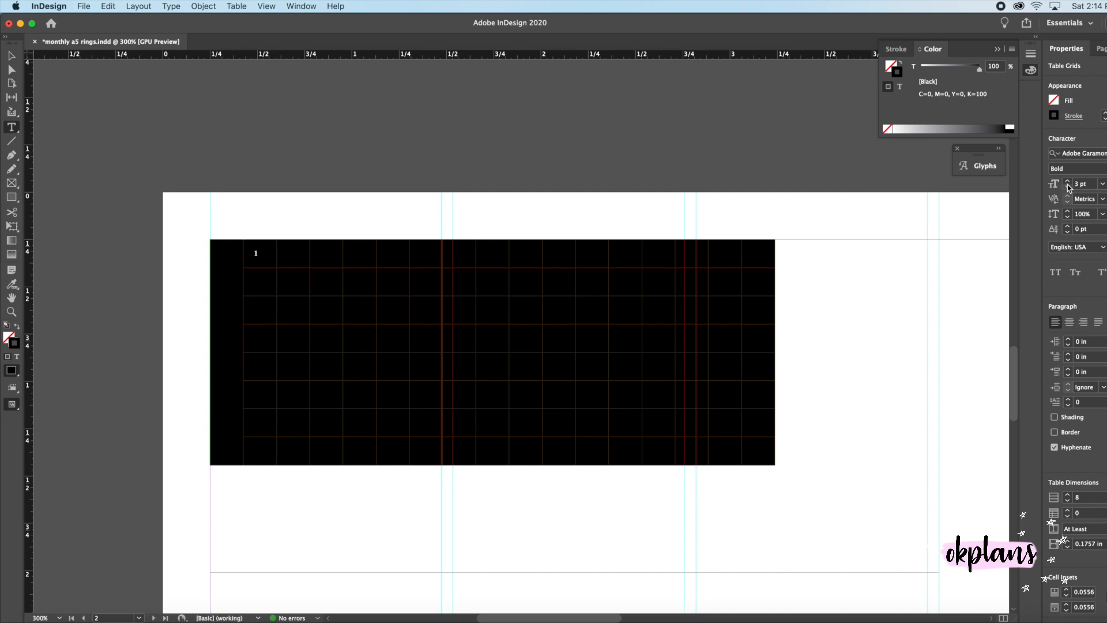
click(1068, 183)
click(1067, 183)
click(1067, 182)
click(1068, 182)
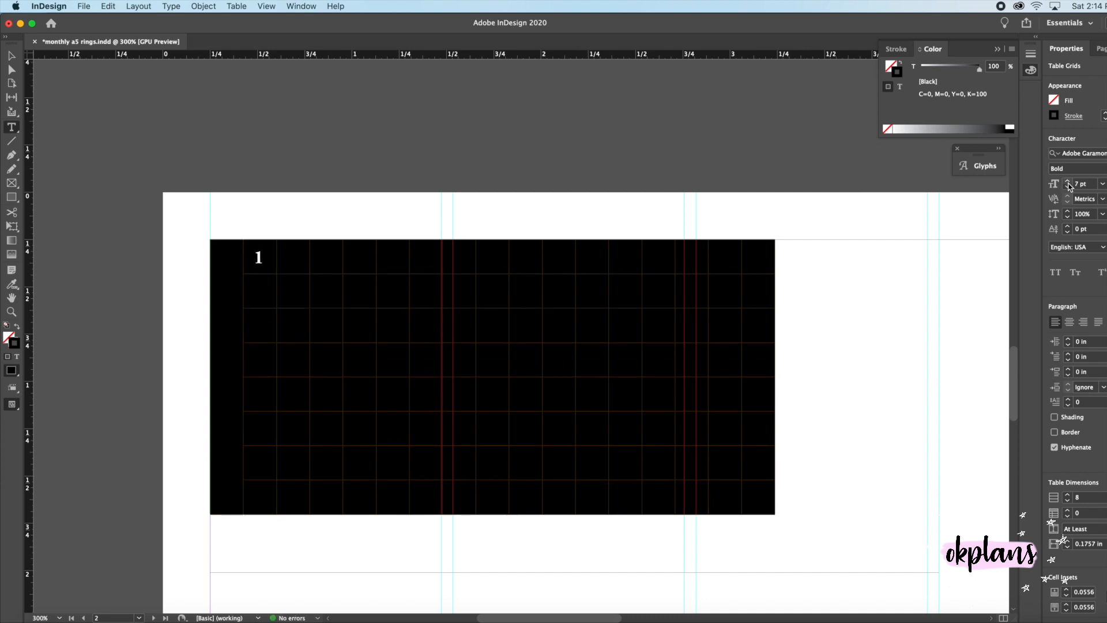
click(270, 317)
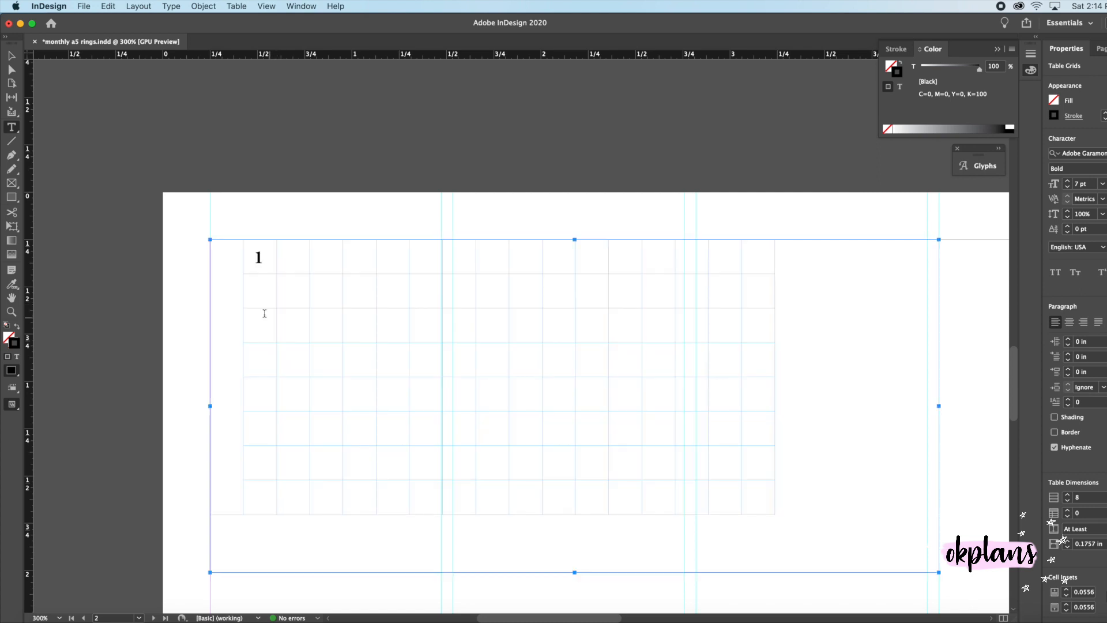
click(232, 275)
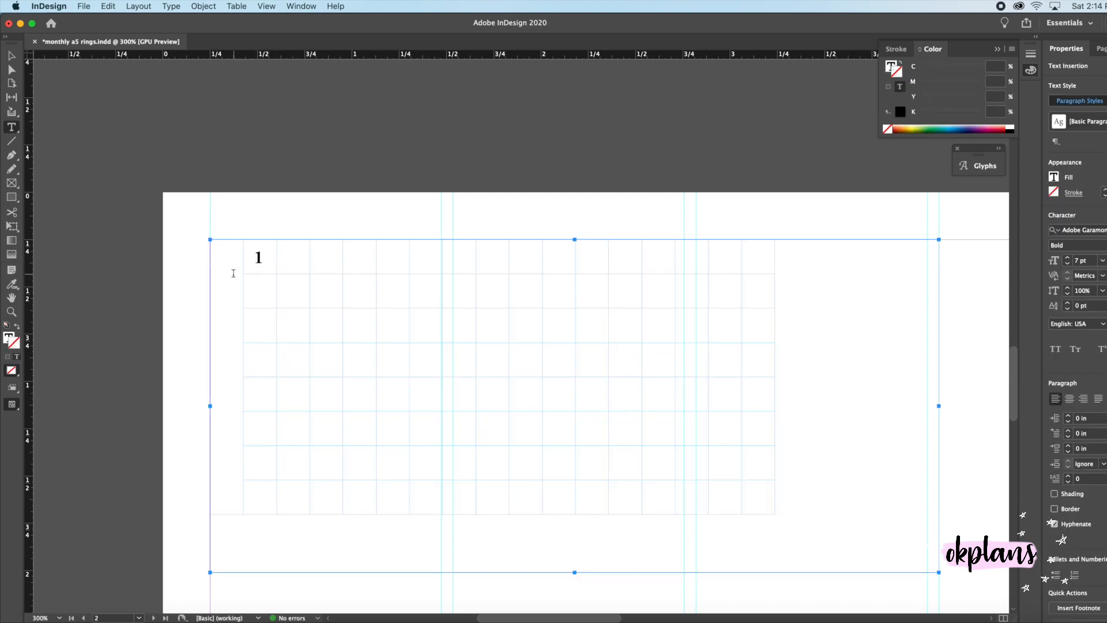
drag(226, 269, 237, 363)
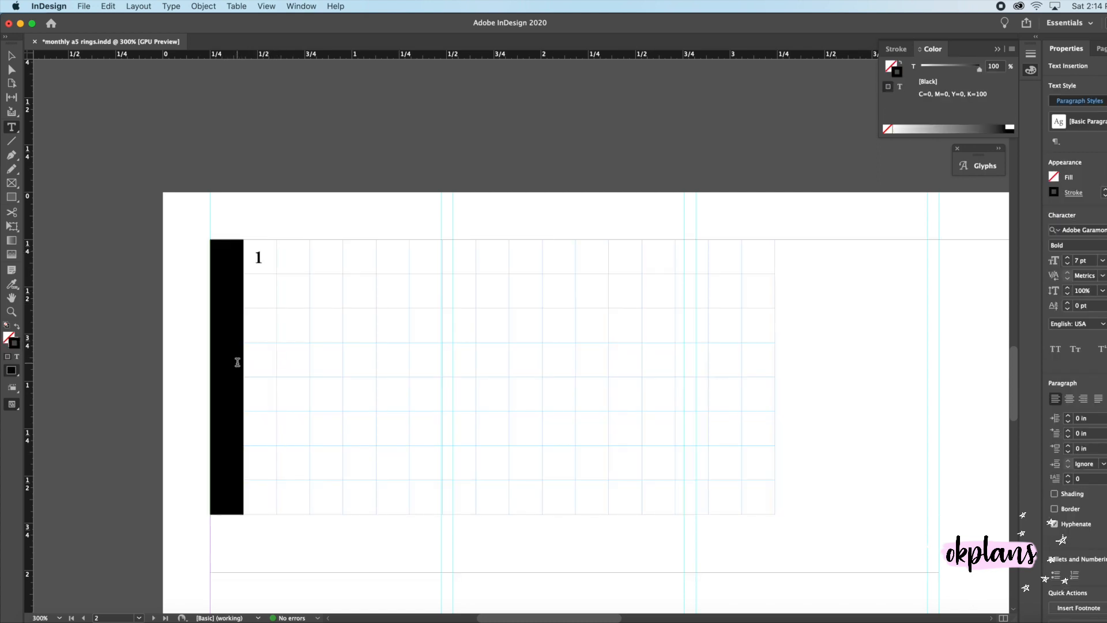
click(213, 324)
click(222, 288)
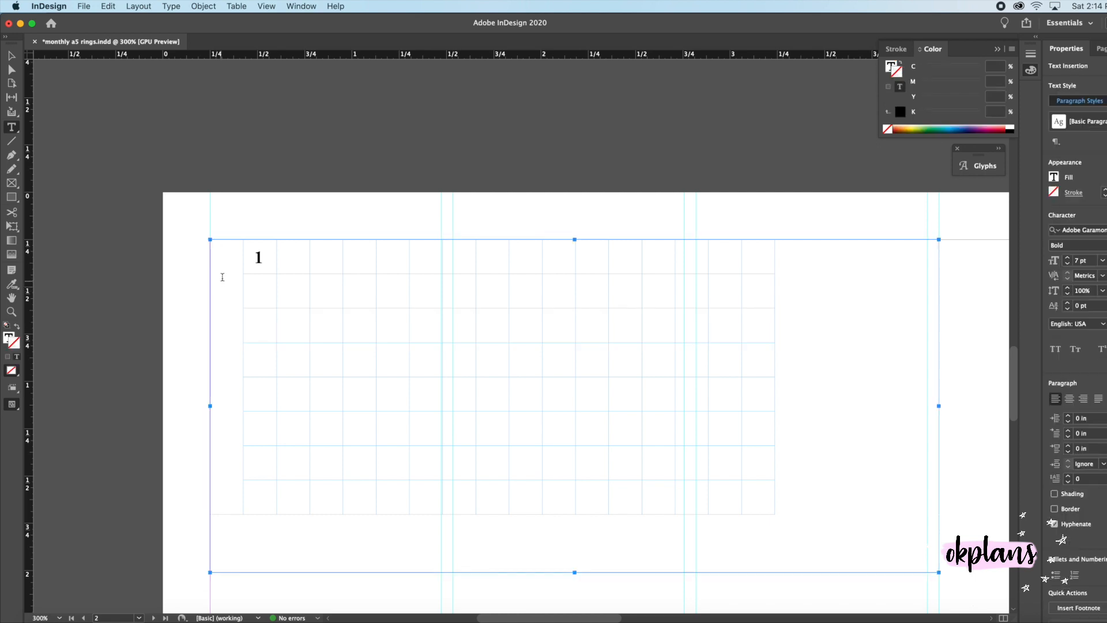
right_click(224, 278)
click(226, 235)
click(225, 236)
right_click(225, 269)
mouse_move(310, 289)
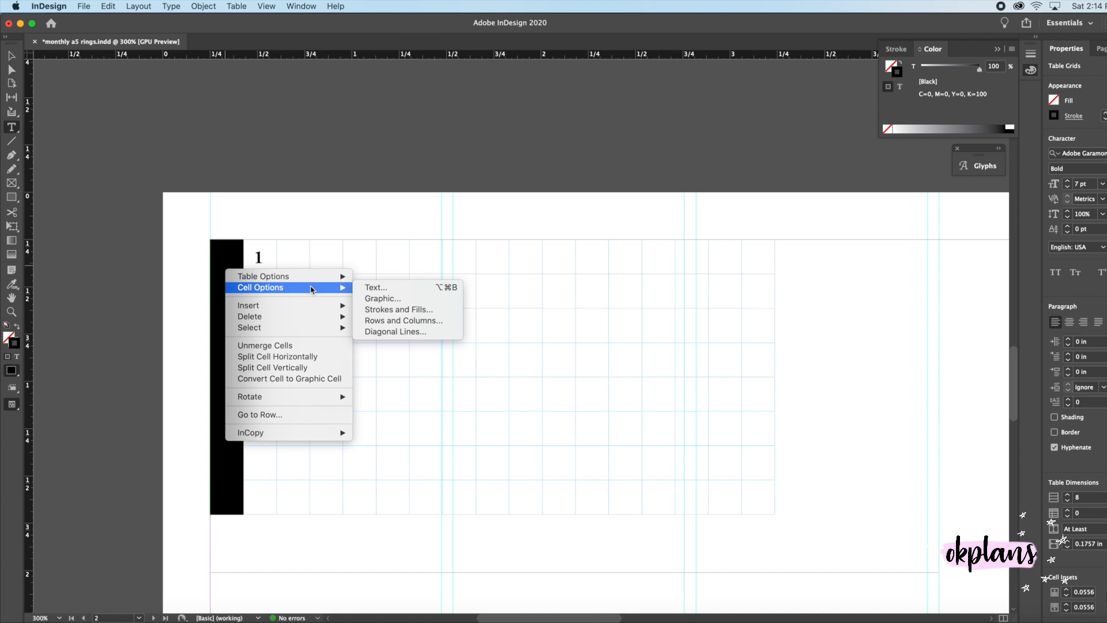
click(369, 289)
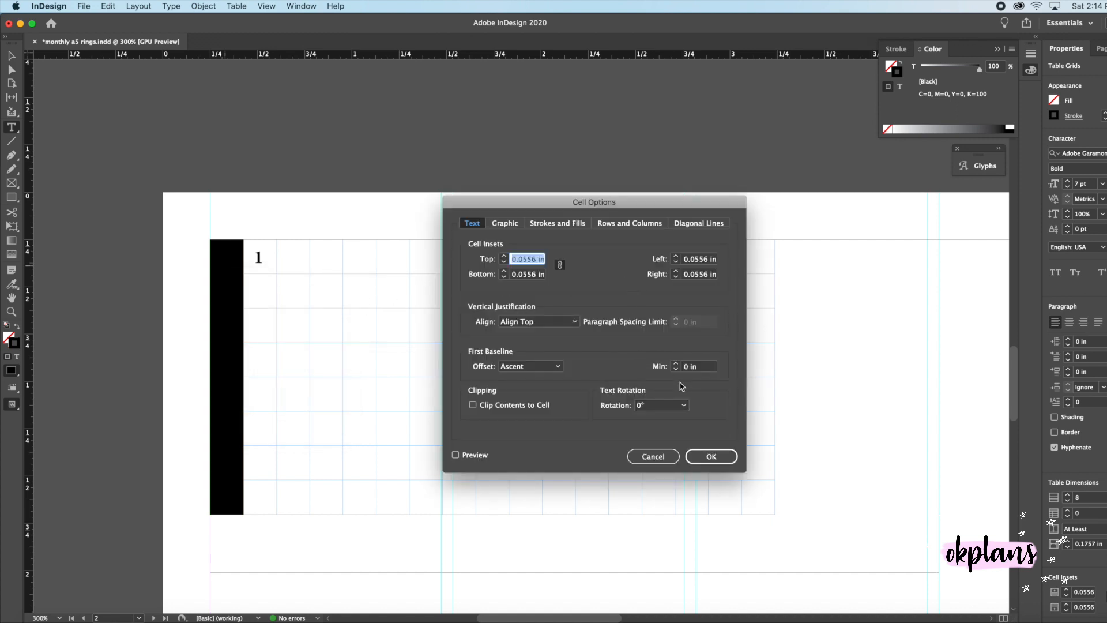
click(649, 407)
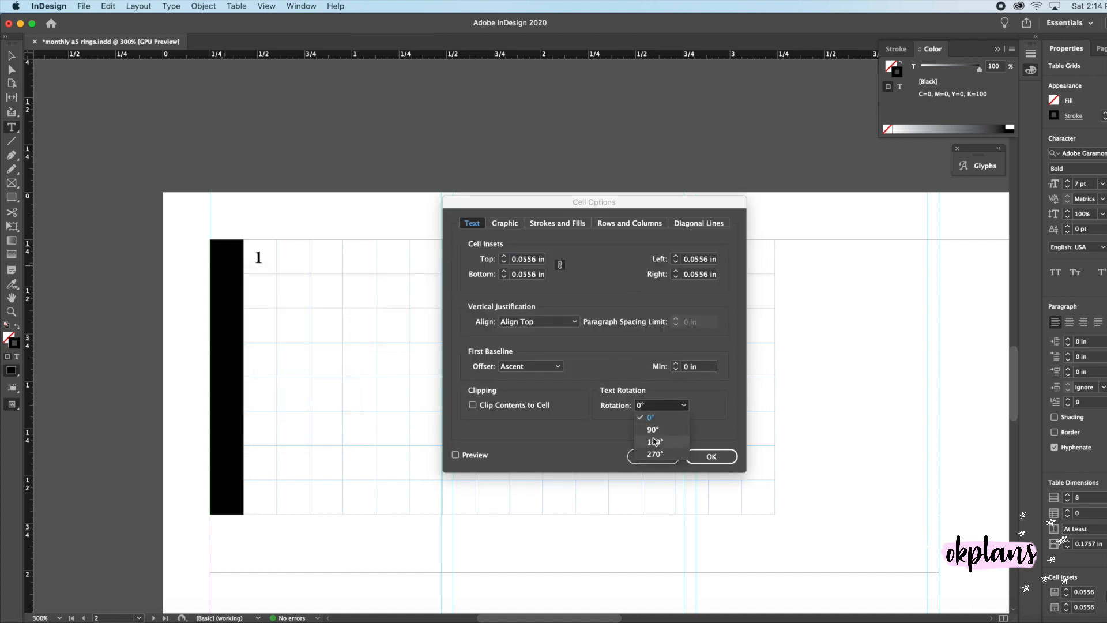
click(657, 428)
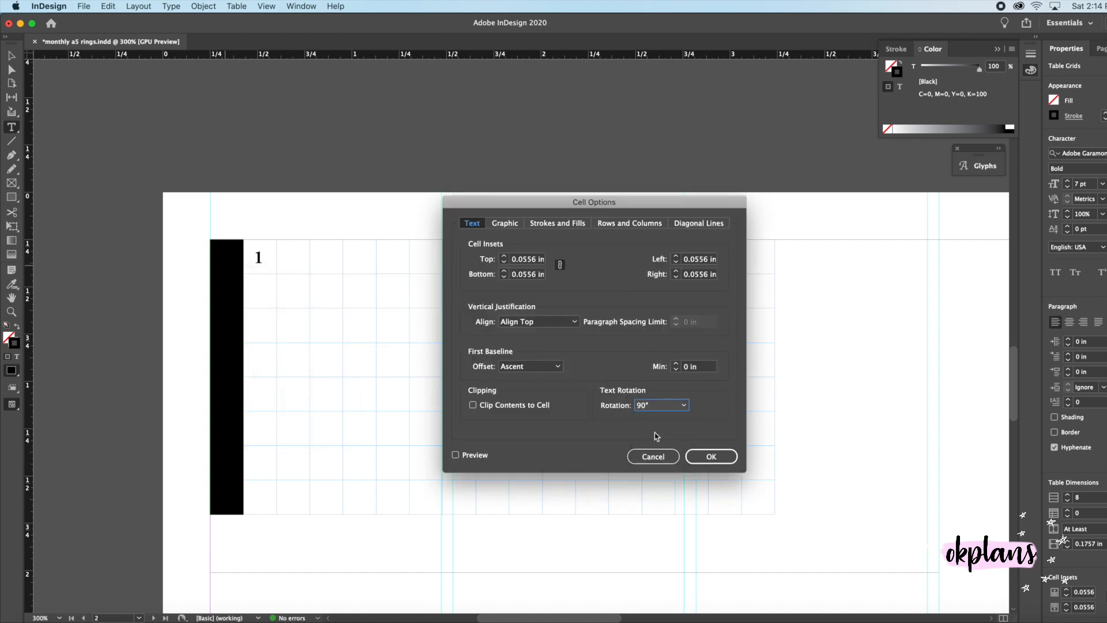
click(455, 455)
key(Escape)
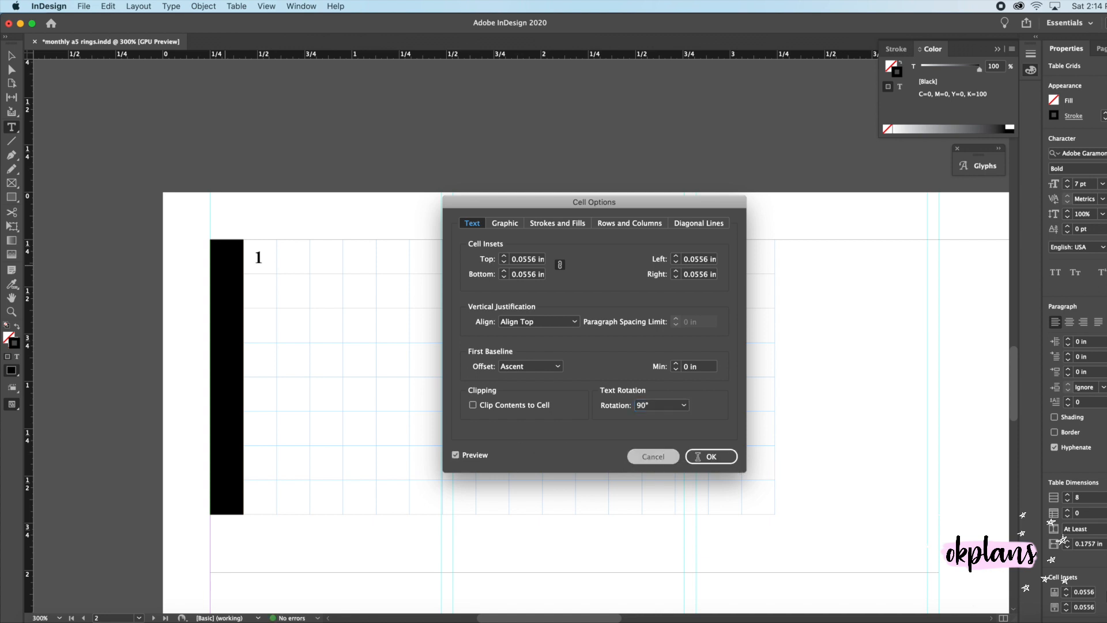
Enter a placeholder "j" in the merged label column and select that cell.
click(229, 274)
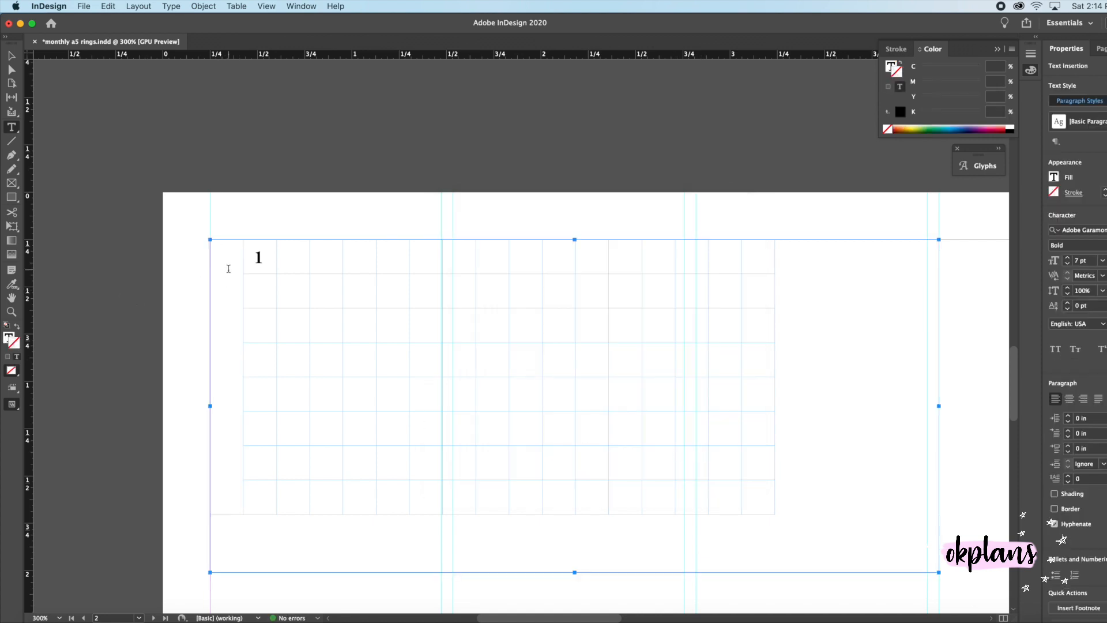
text(Jan)
key(BackSpace)
key(BackSpace)
key(Escape)
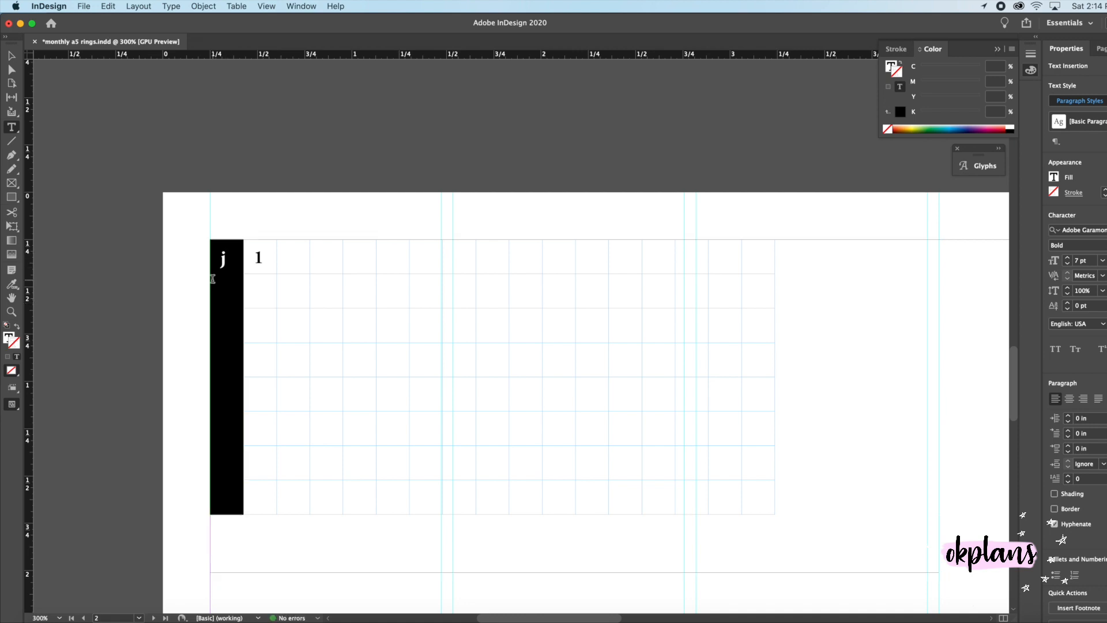
Set the merged label cell's text rotation to 90° with preview on and reduce its text size to 6 pt.
right_click(226, 260)
mouse_move(274, 281)
click(366, 277)
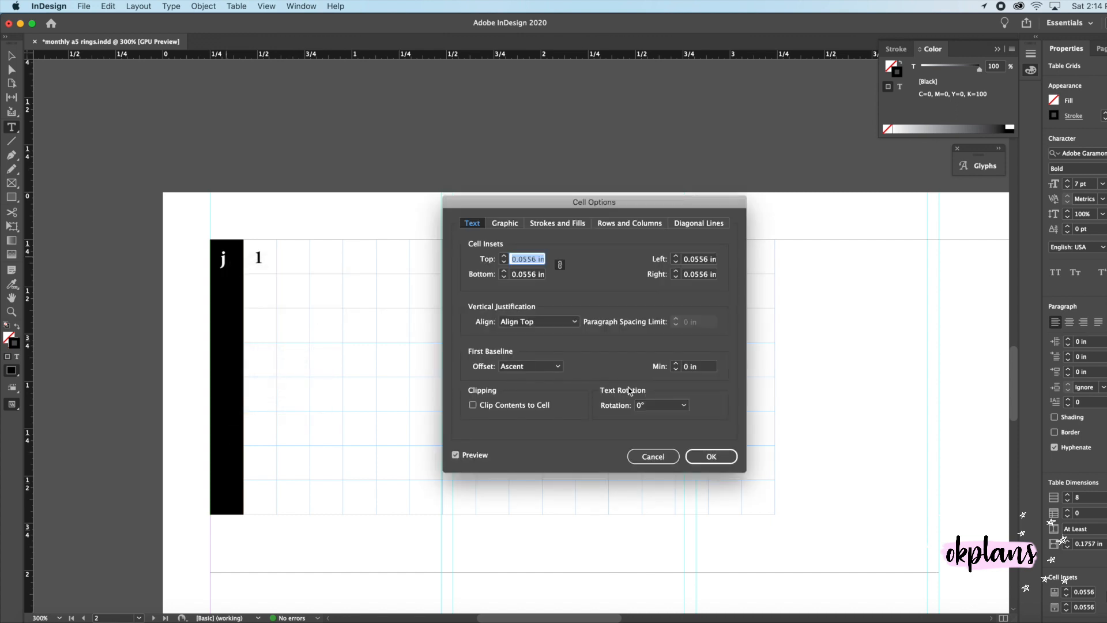
click(669, 405)
click(653, 430)
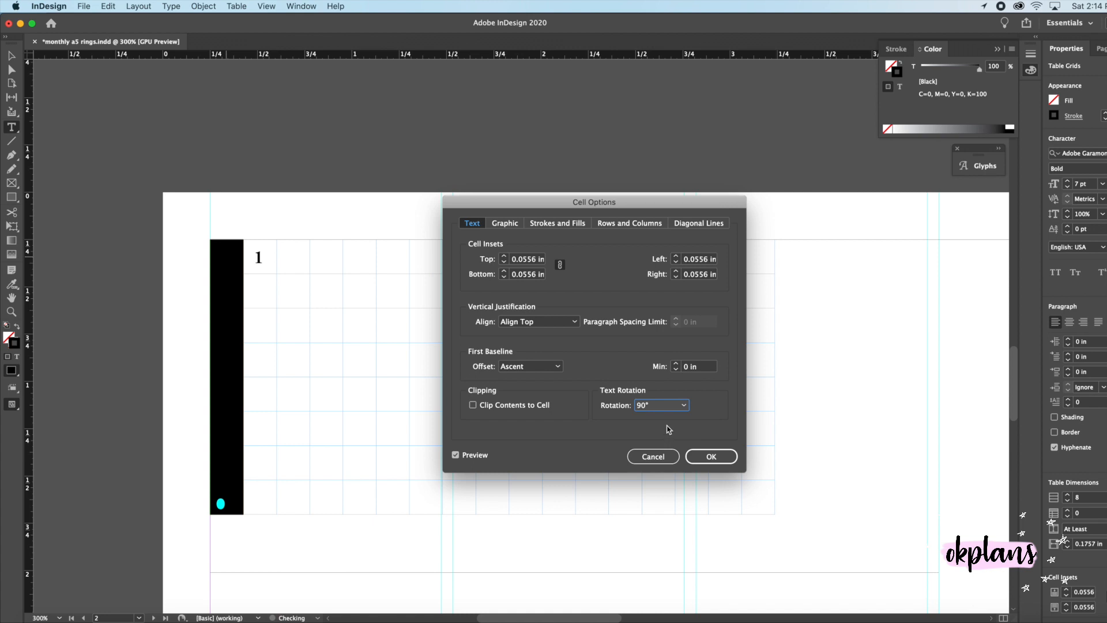
click(669, 406)
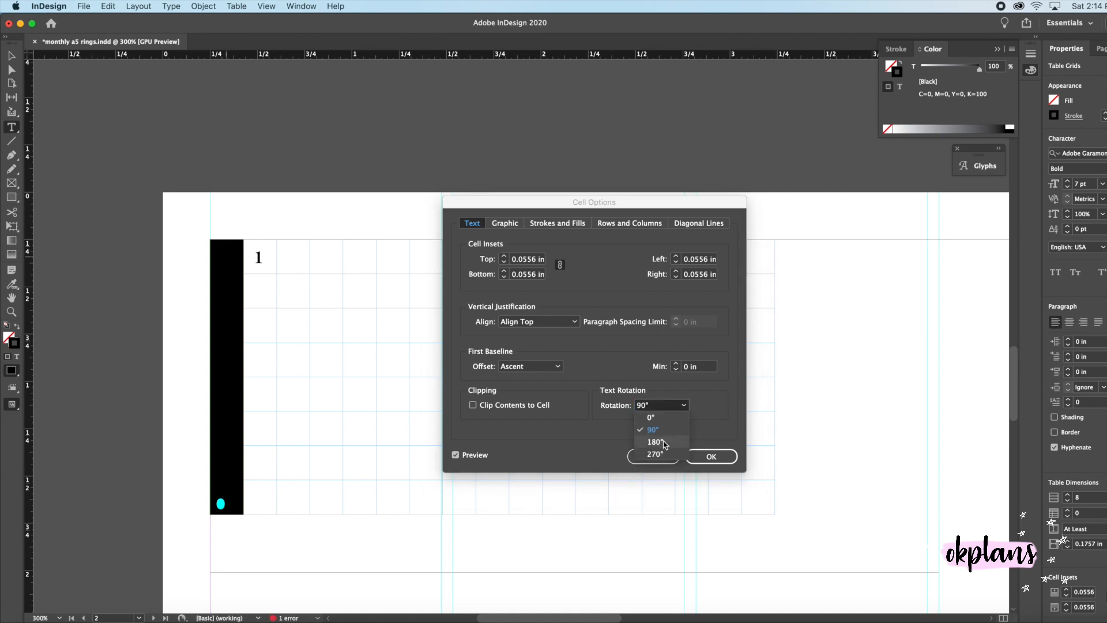
click(711, 456)
click(1067, 188)
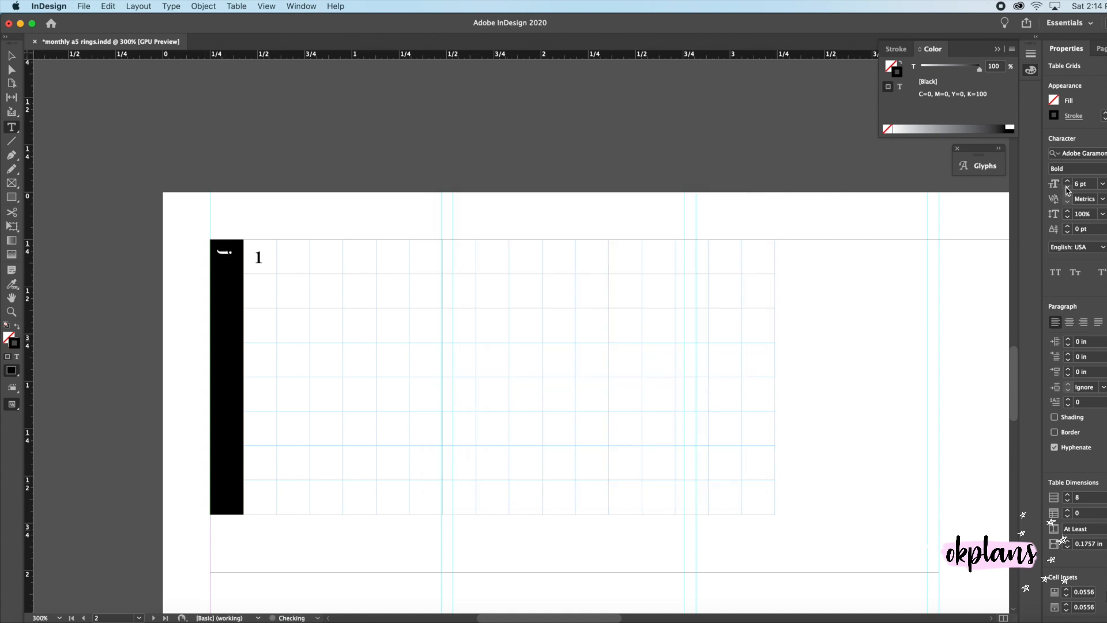
Set the merged label cell's text rotation to 270° and center its text along the column.
right_click(225, 259)
mouse_move(306, 298)
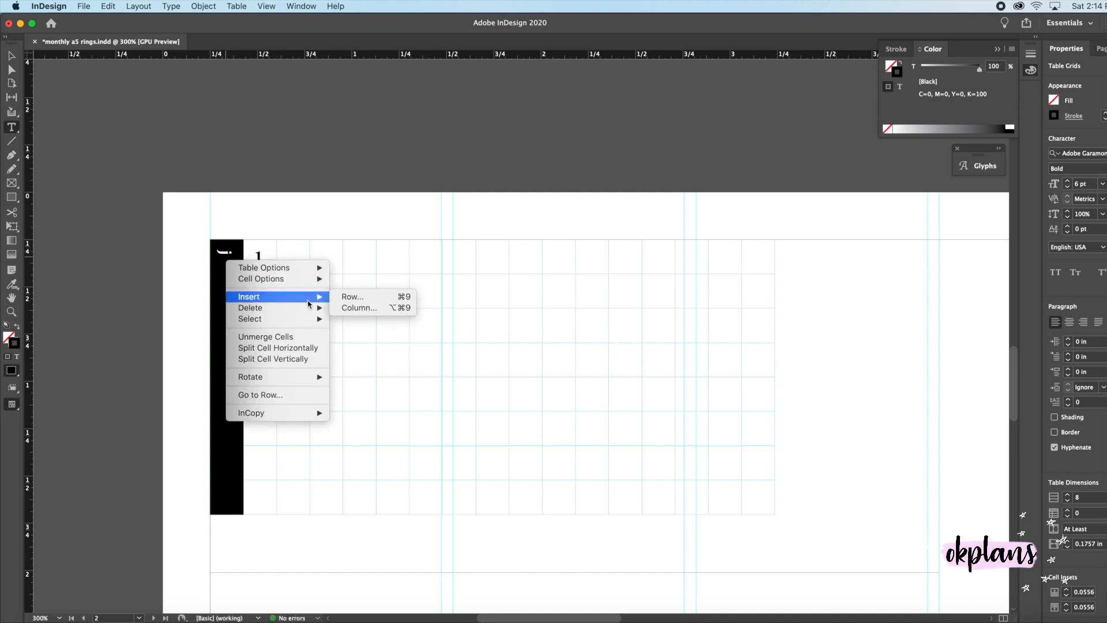
mouse_move(303, 322)
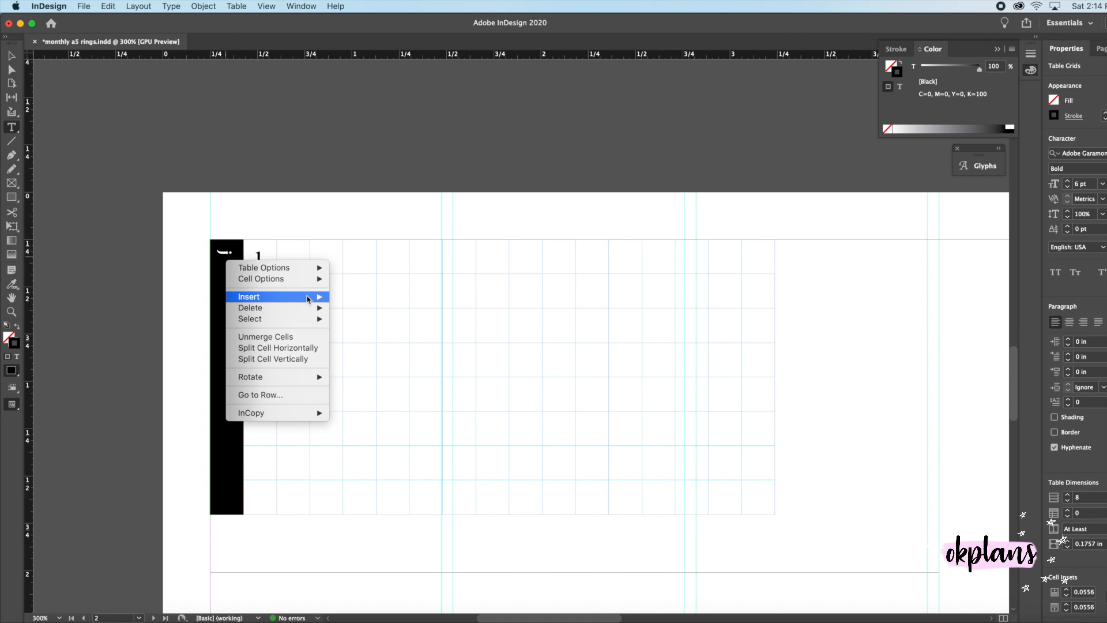
mouse_move(288, 279)
click(349, 282)
click(646, 405)
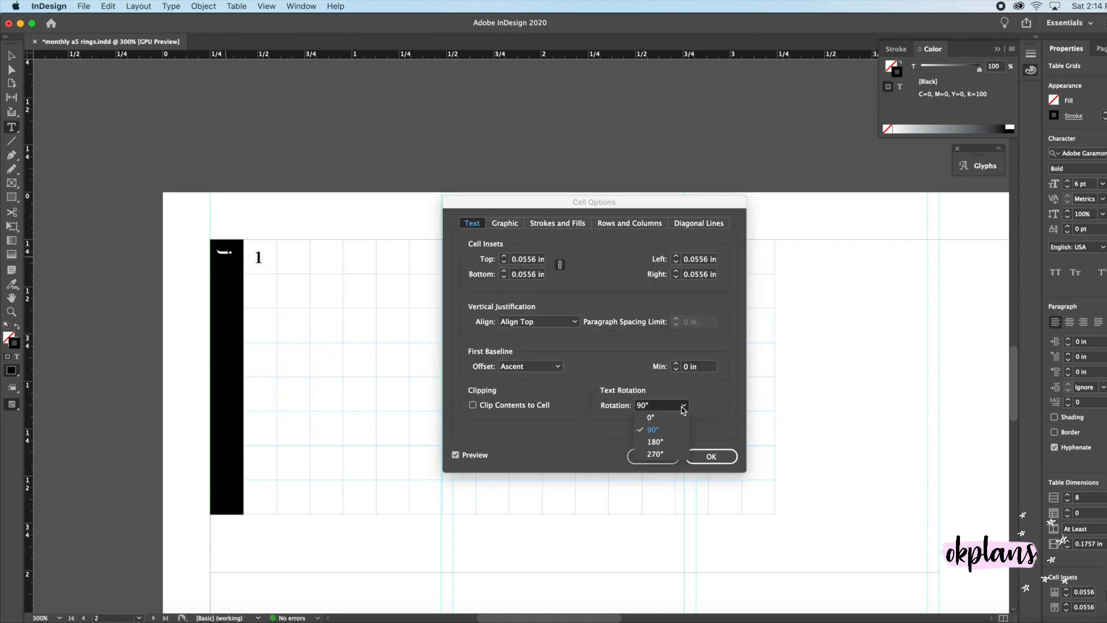
click(666, 455)
click(711, 456)
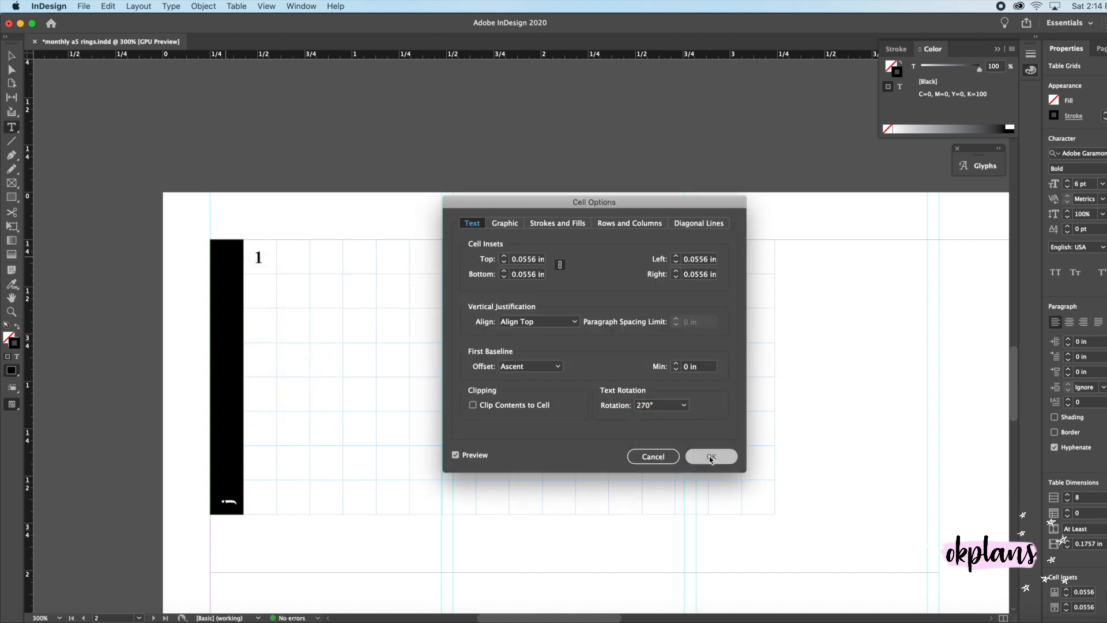
right_click(232, 364)
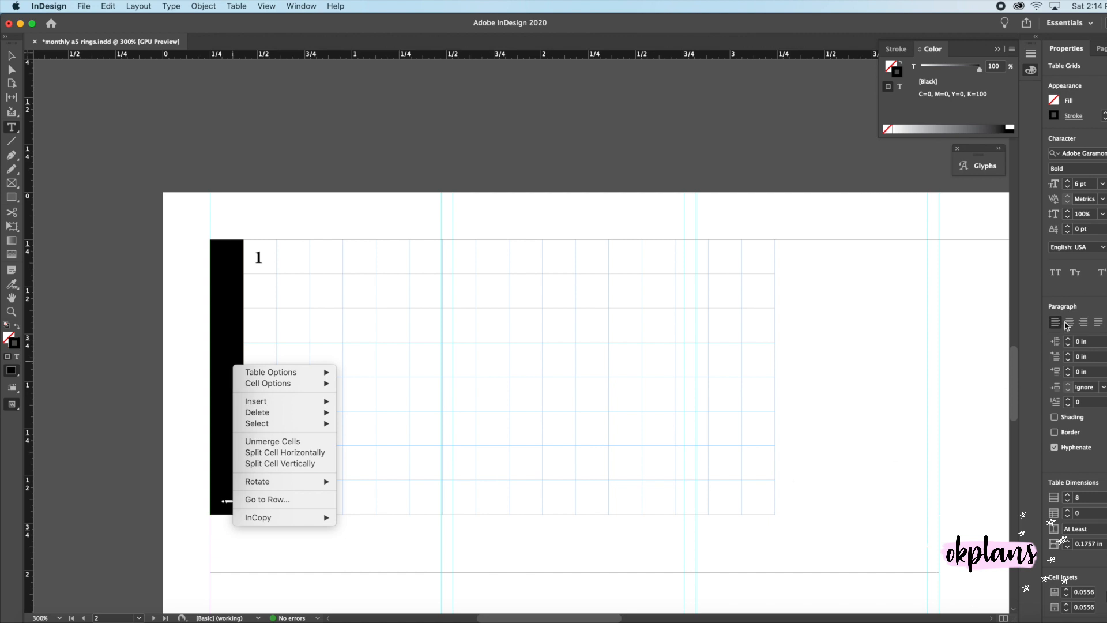
click(1069, 322)
Replace the placeholder letter in the rotated label column with "august".
click(228, 365)
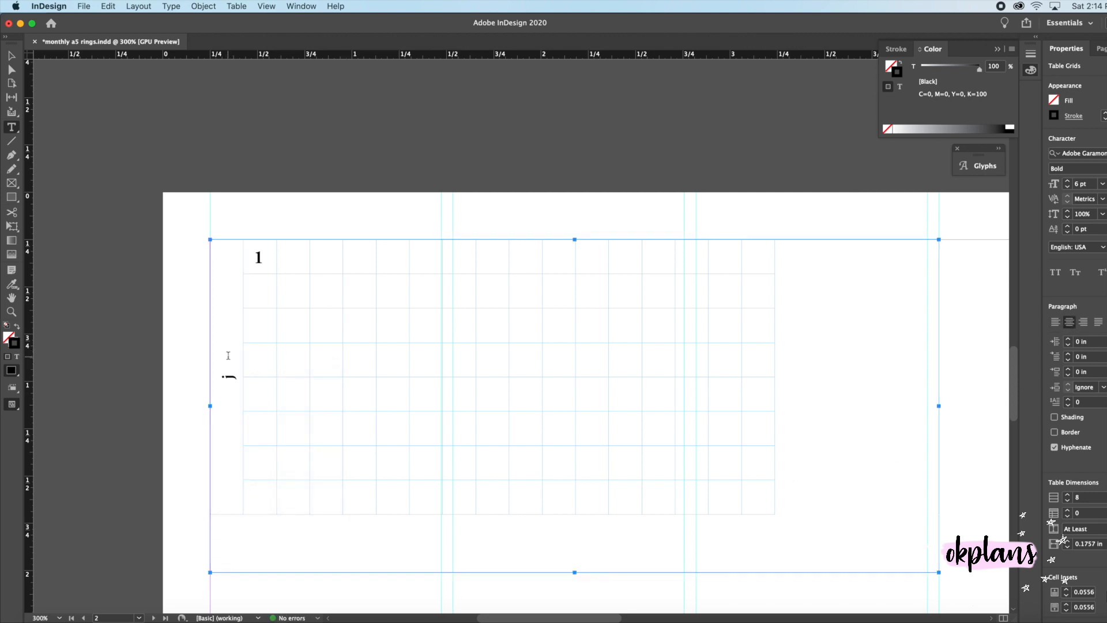
key(BackSpace)
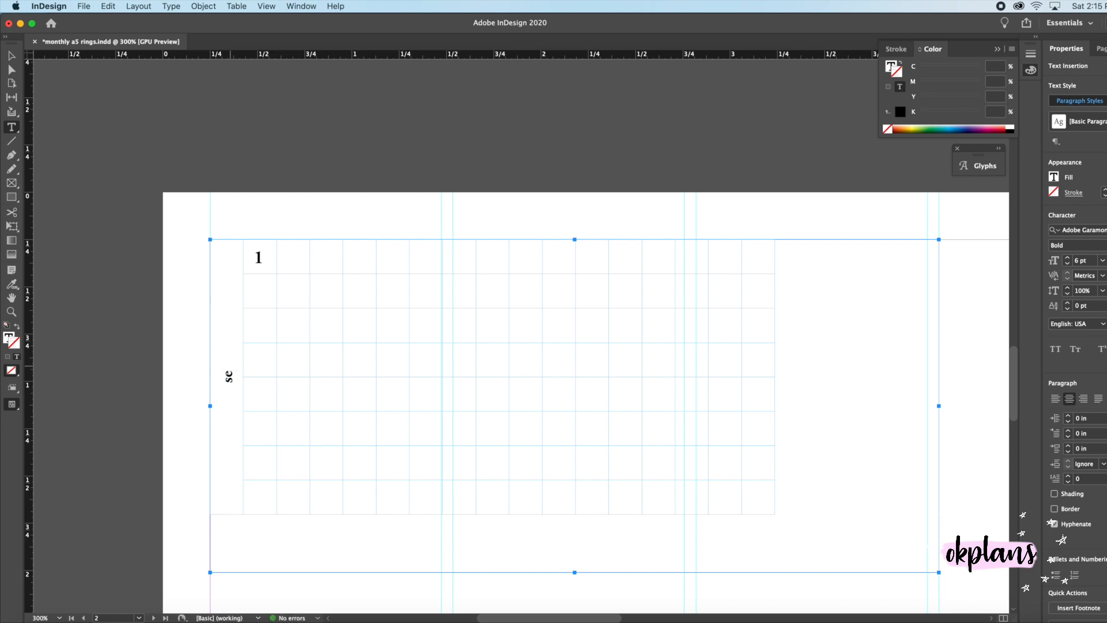
text(pte)
key(BackSpace)
key(BackSpace)
key(BackSpace)
key(BackSpace)
key(BackSpace)
text(august)
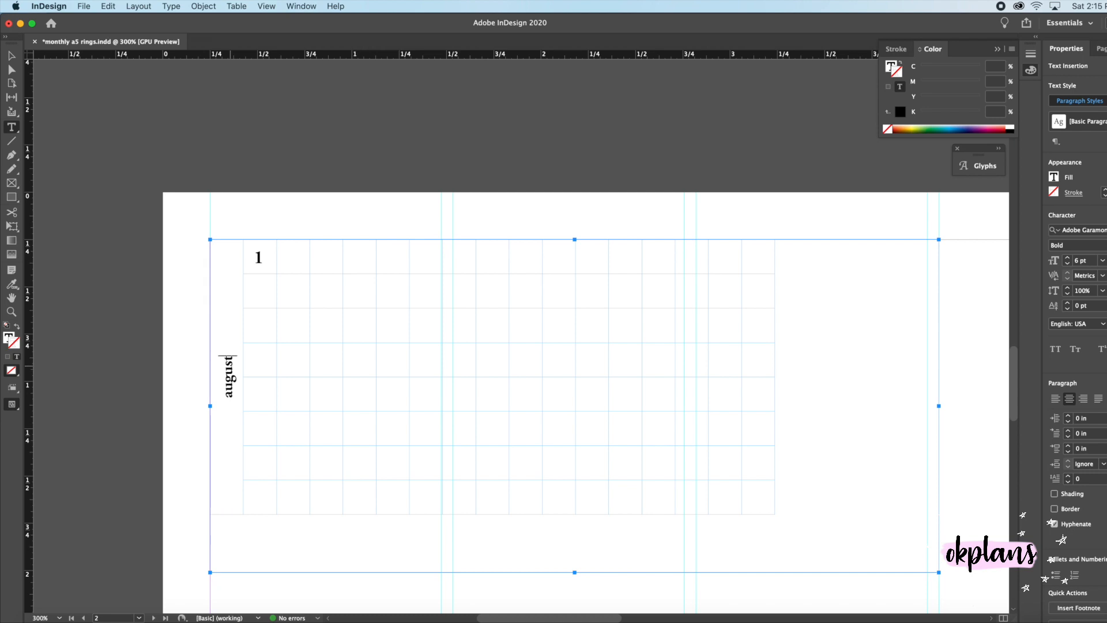
click(11, 55)
click(310, 301)
double_click(225, 290)
drag(225, 304, 225, 458)
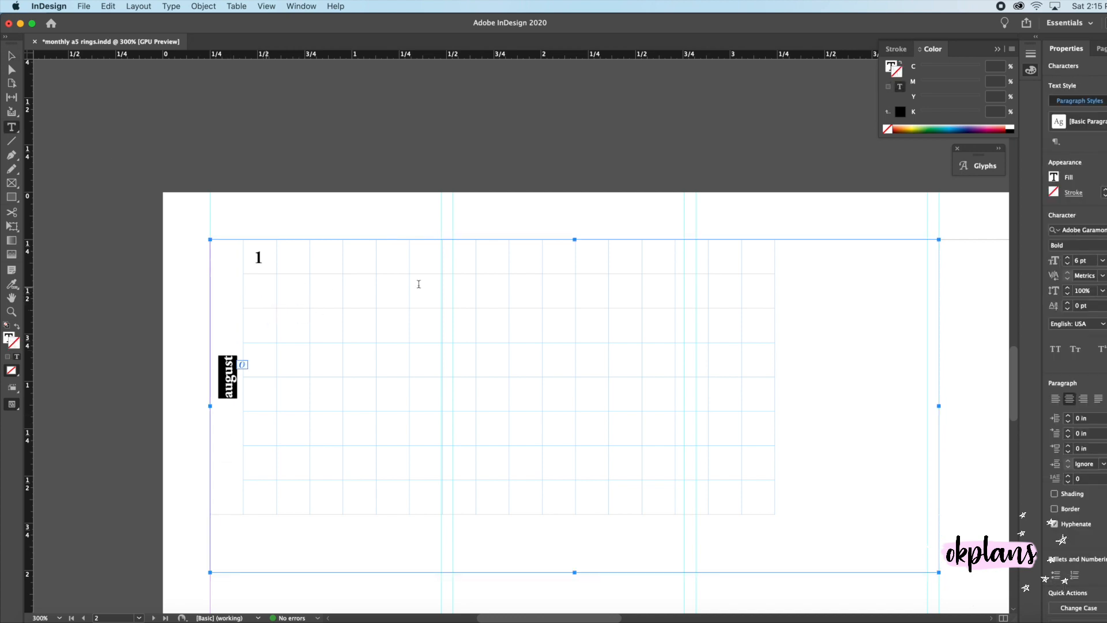
Delete the 1 from the first grid cell and set the text size of the top row's first seven grid cells to 5 pt.
drag(269, 260, 257, 259)
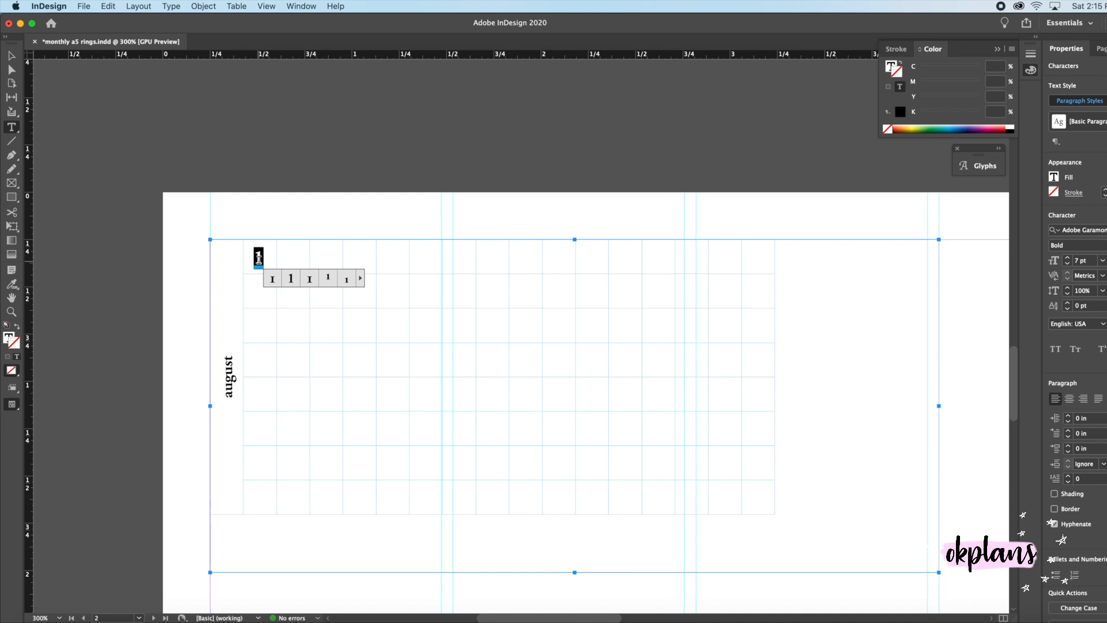
key(BackSpace)
scroll(259, 256, right, 1)
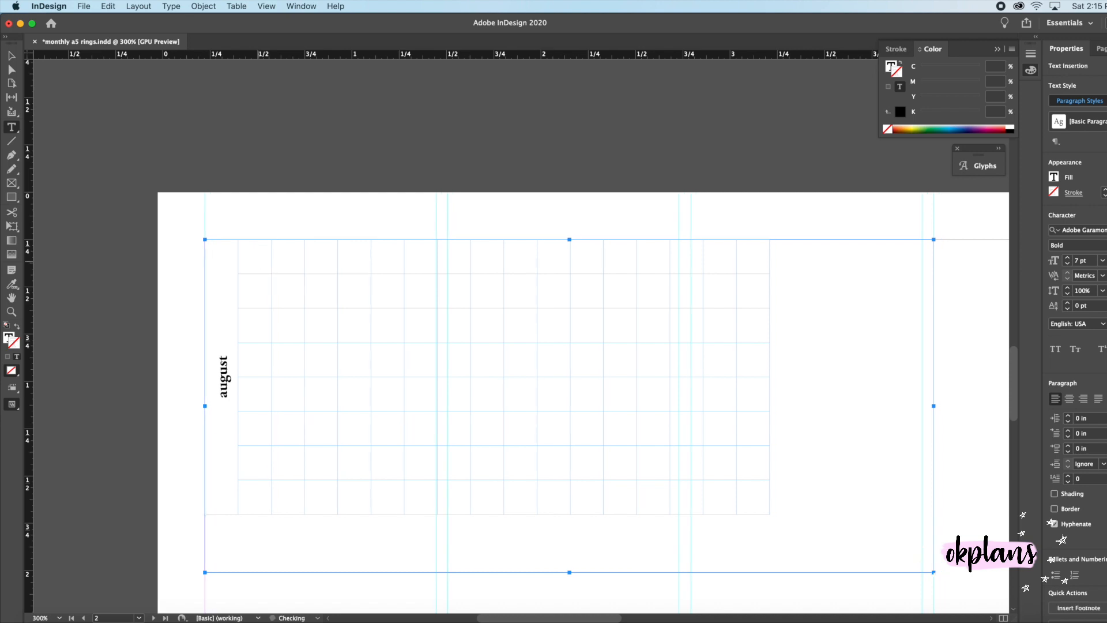
drag(259, 257, 450, 263)
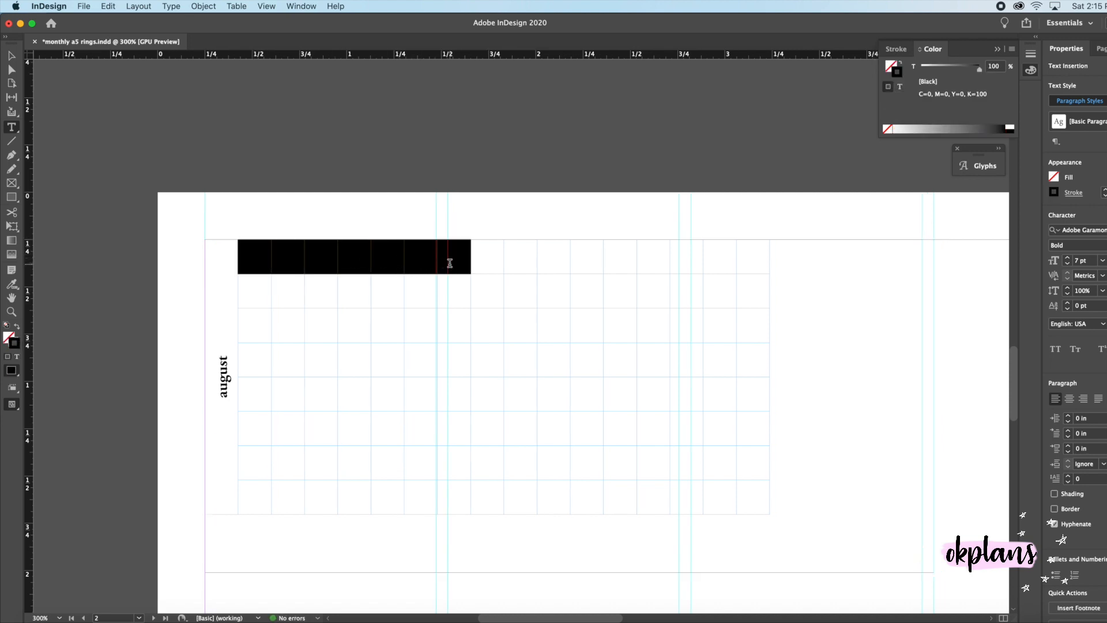
click(1070, 188)
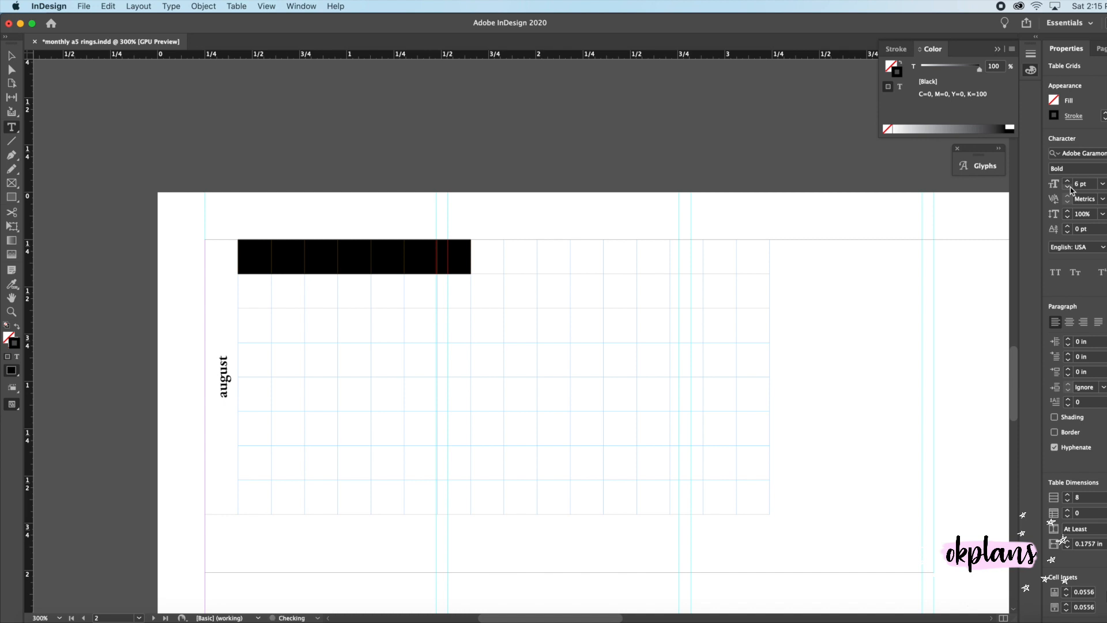
click(1068, 188)
click(264, 254)
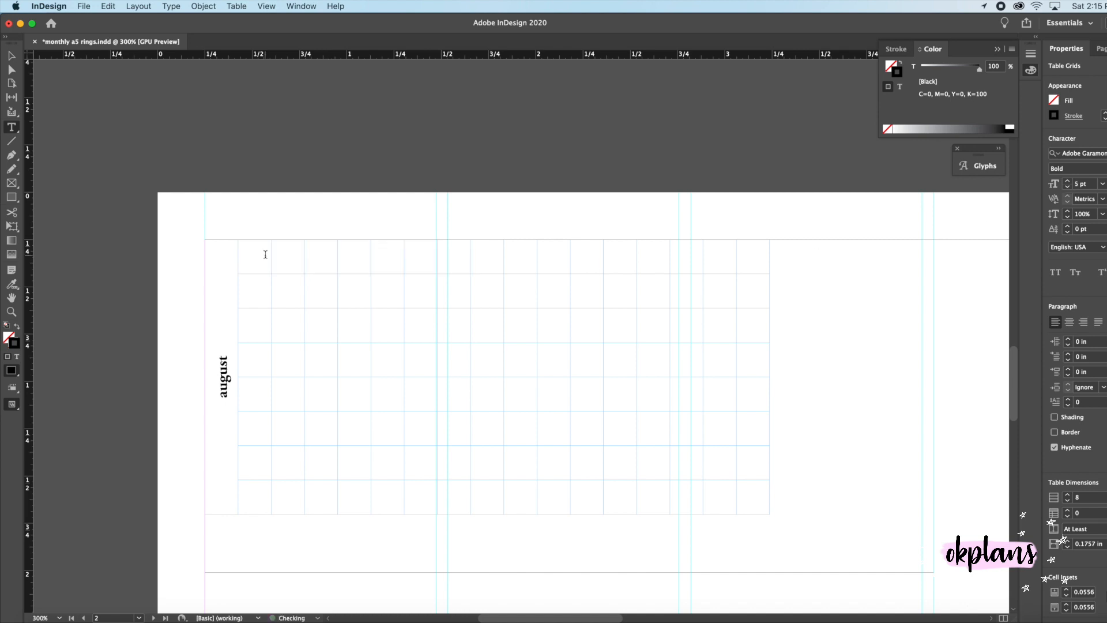
text(M)
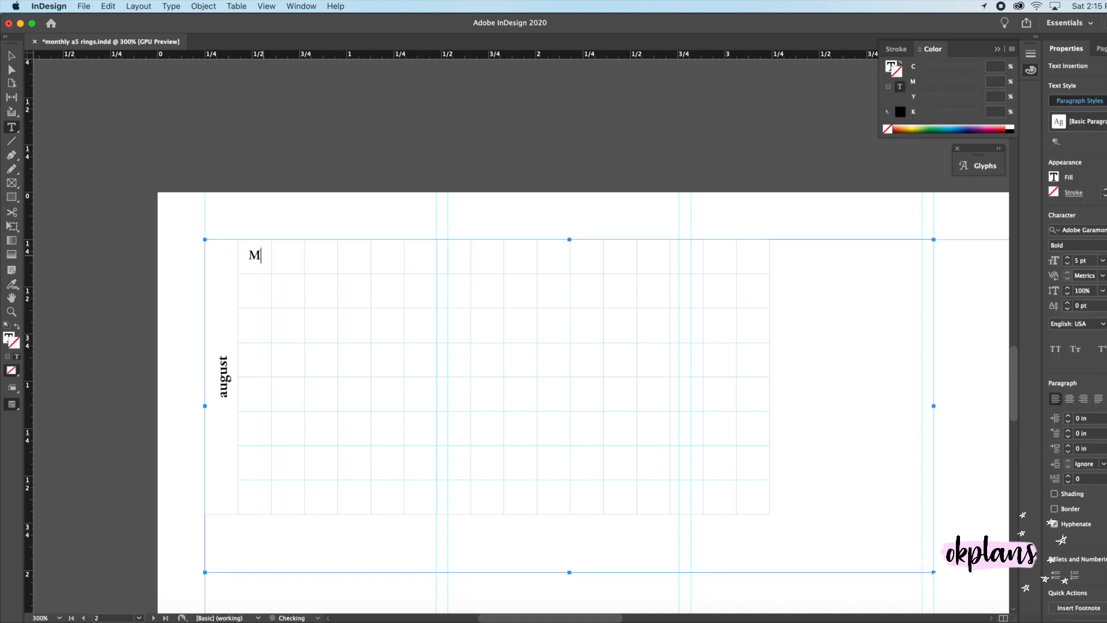
key(Tab)
text(t)
drag(286, 254, 248, 258)
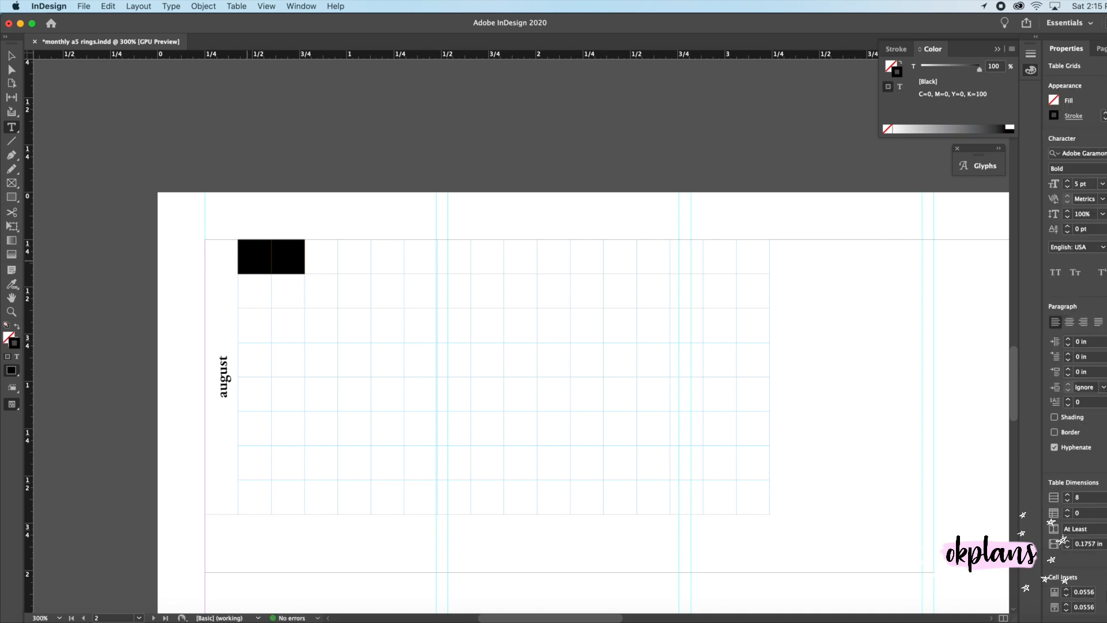
Enter the weekday initials S, M and T in the first three grid cells of the top row.
click(249, 254)
text(S)
key(Tab)
text(M)
key(Tab)
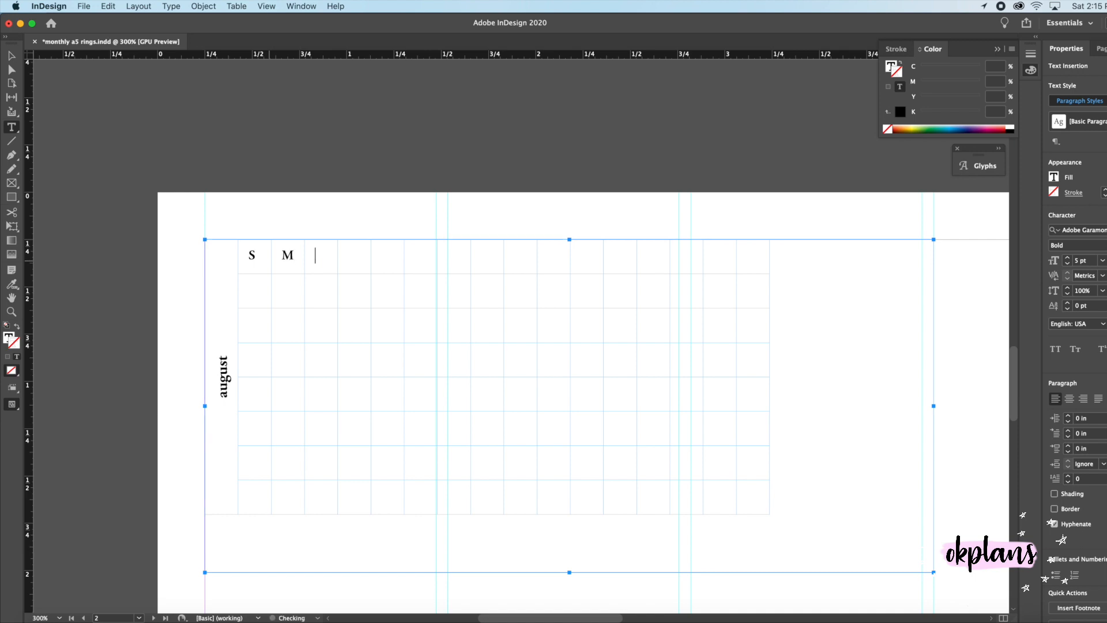
text(T)
key(Tab)
Enter the weekday initial W in the fourth grid cell of the top row and reduce its text size to 4 pt.
click(360, 263)
scroll(275, 264, up, 5)
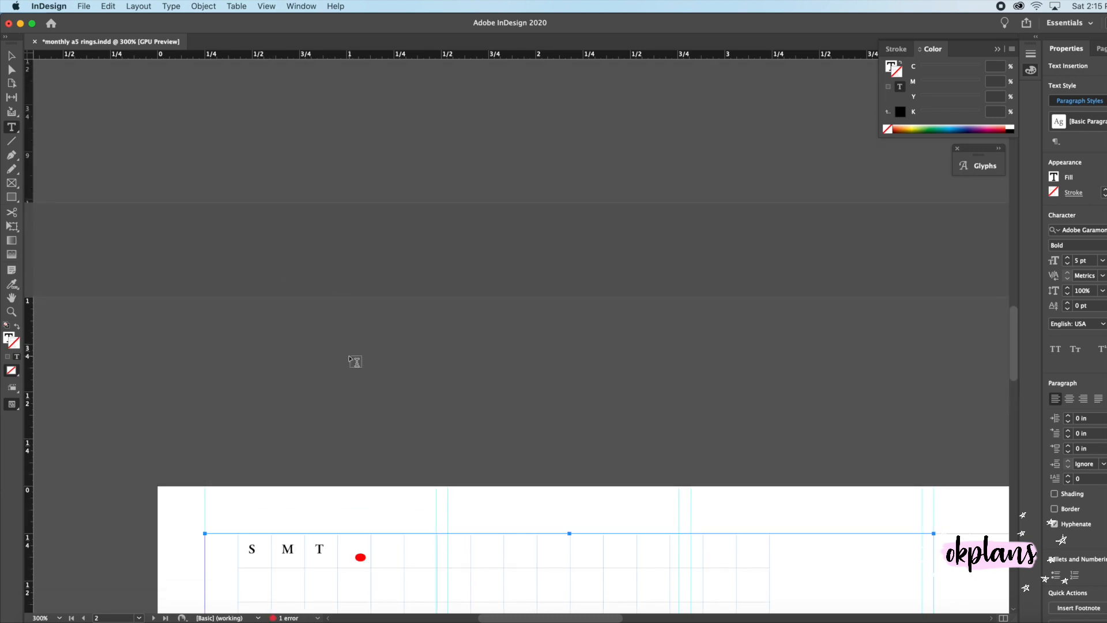
scroll(356, 363, up, 10)
scroll(329, 286, down, 10)
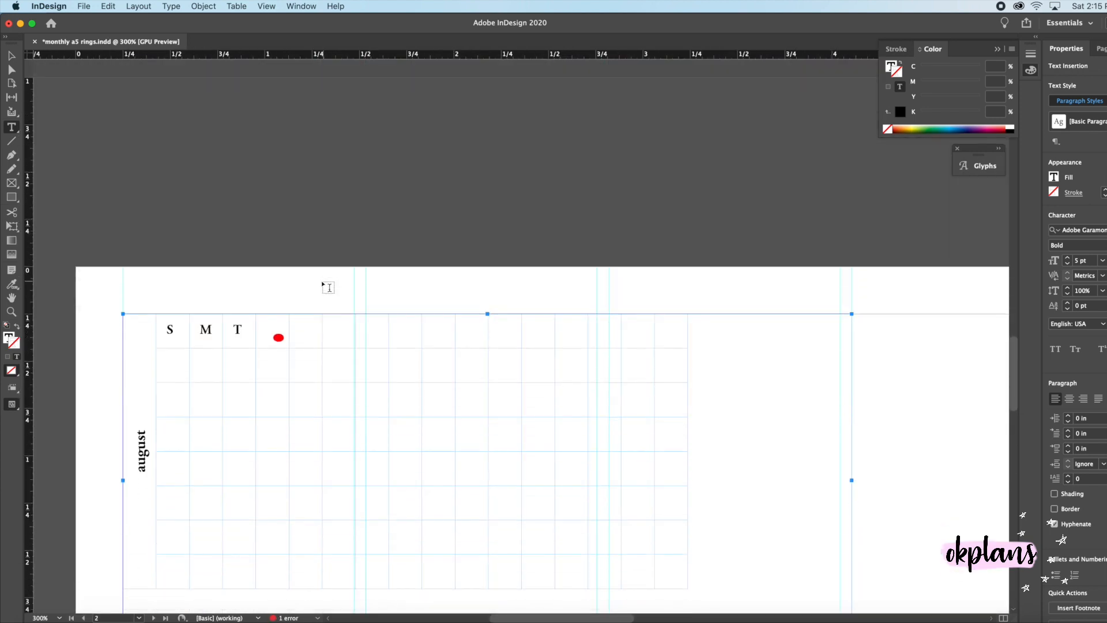
click(269, 314)
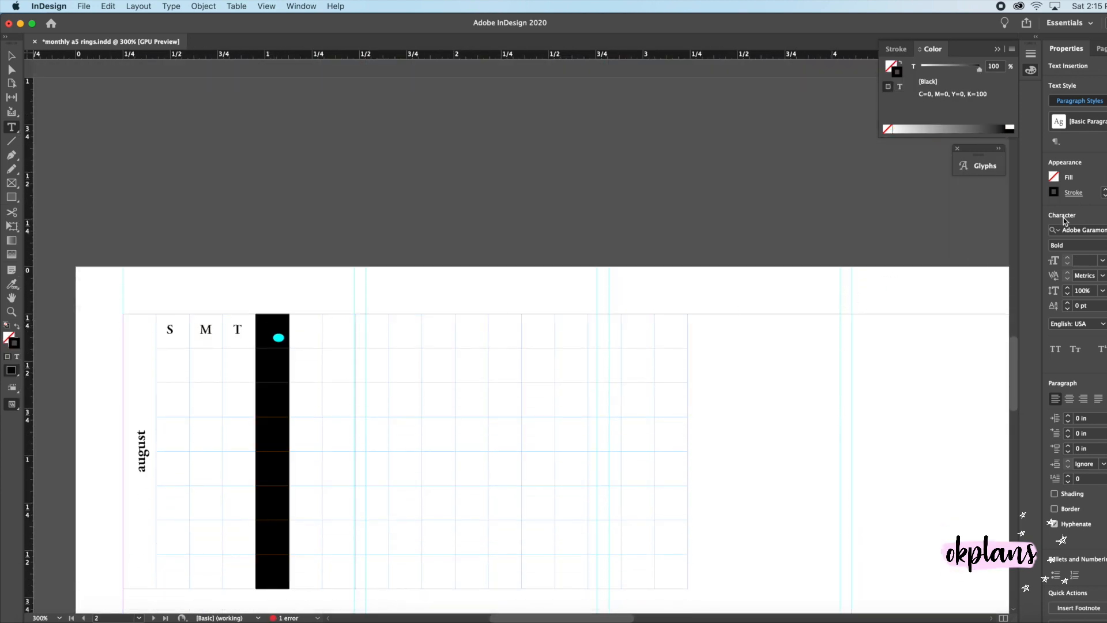
click(237, 315)
click(262, 323)
drag(279, 337, 284, 338)
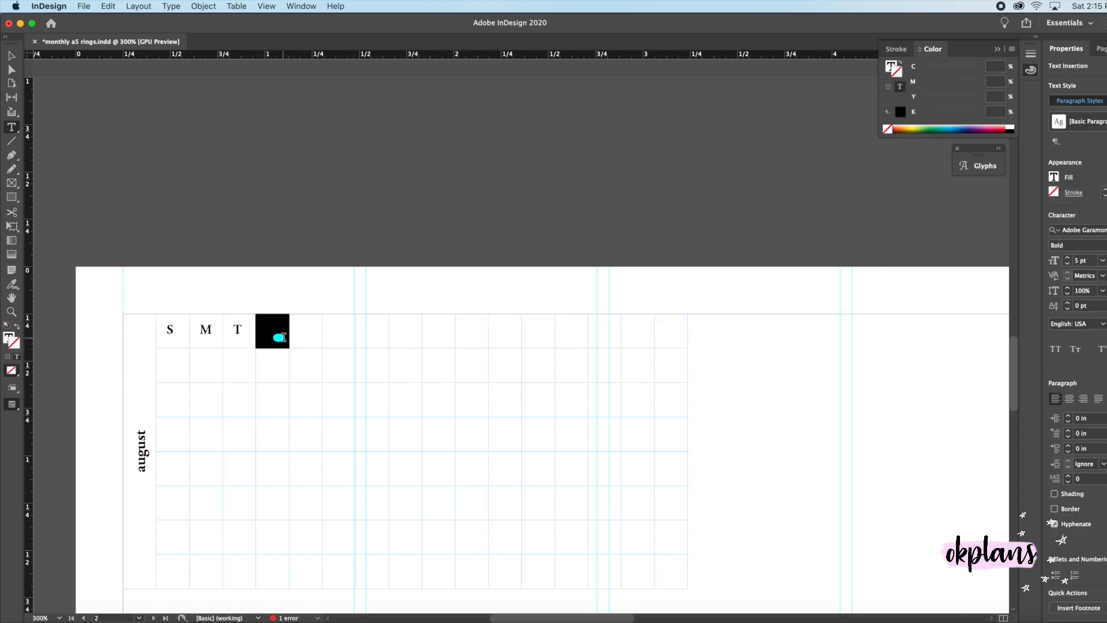
text(W)
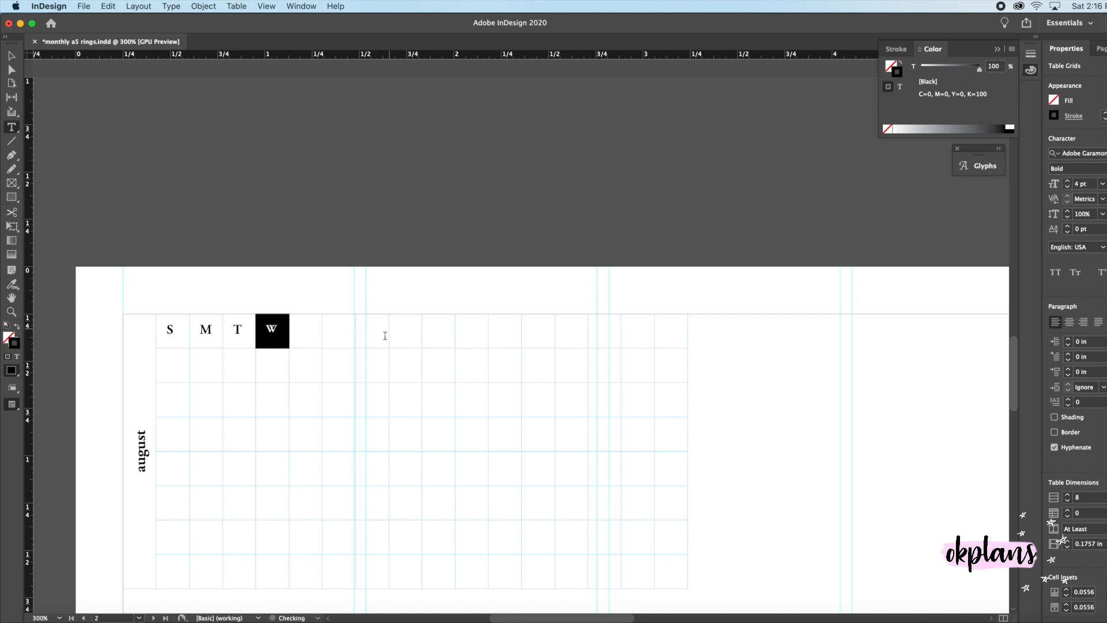
click(271, 339)
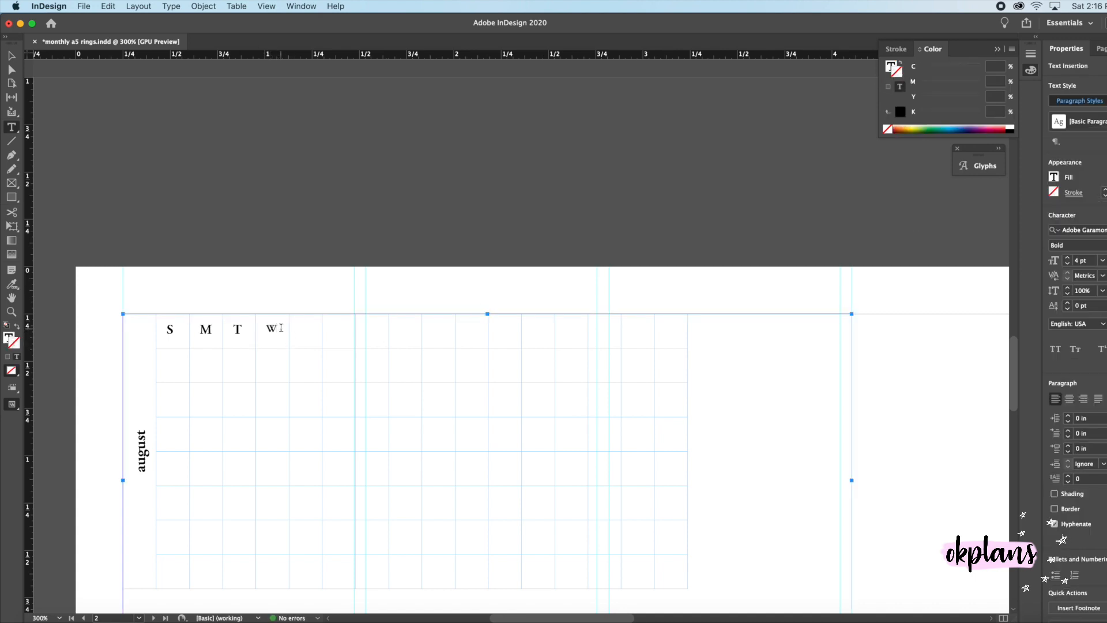
drag(281, 328, 173, 331)
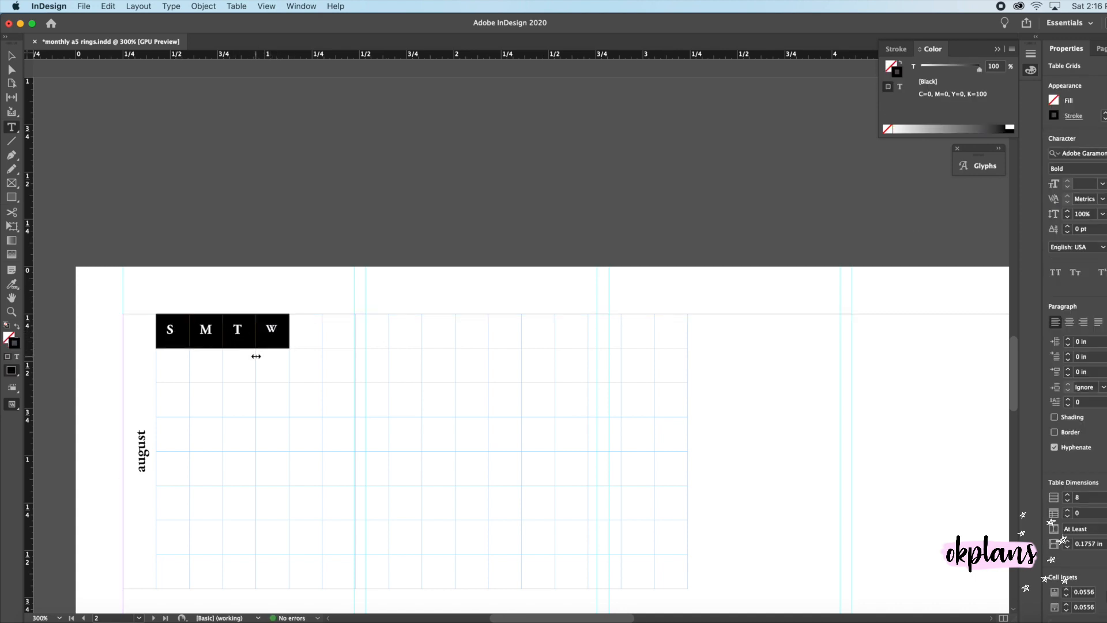
click(320, 333)
scroll(325, 331, down, 2)
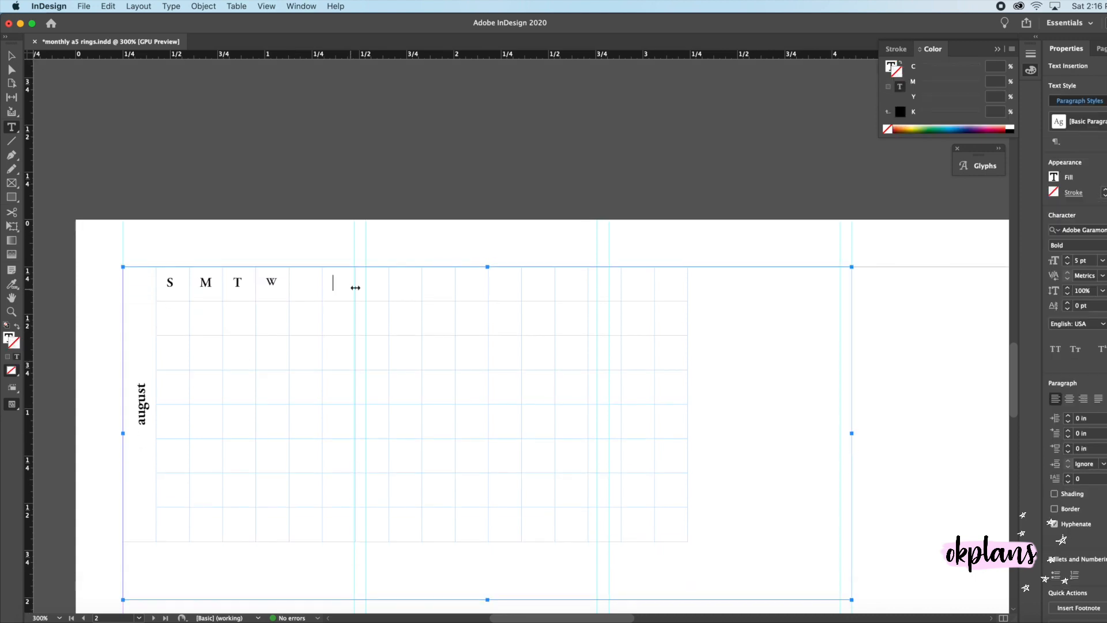
Widen the august label column slightly, stretch the grid beside it to about 3.2 in wide and distribute its columns evenly.
drag(362, 282, 695, 512)
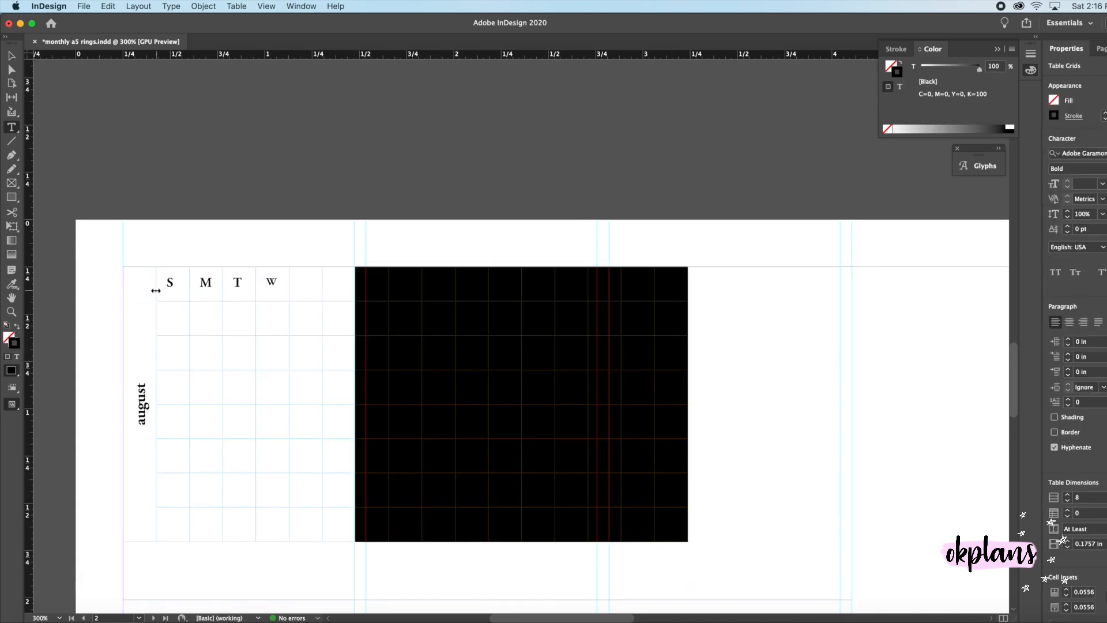
drag(156, 291, 164, 290)
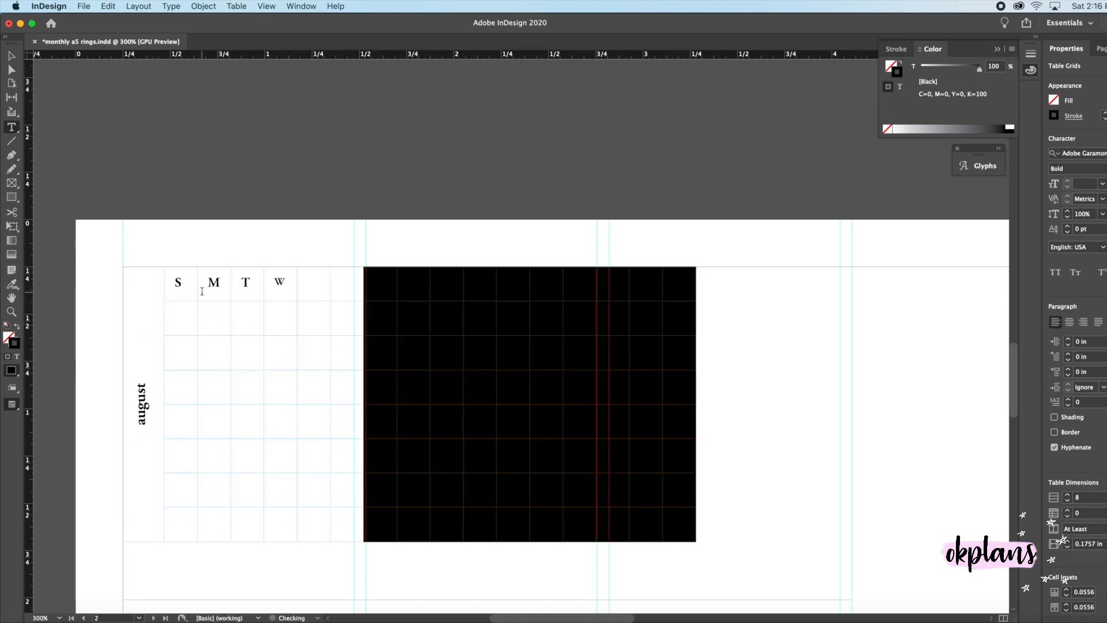
click(199, 292)
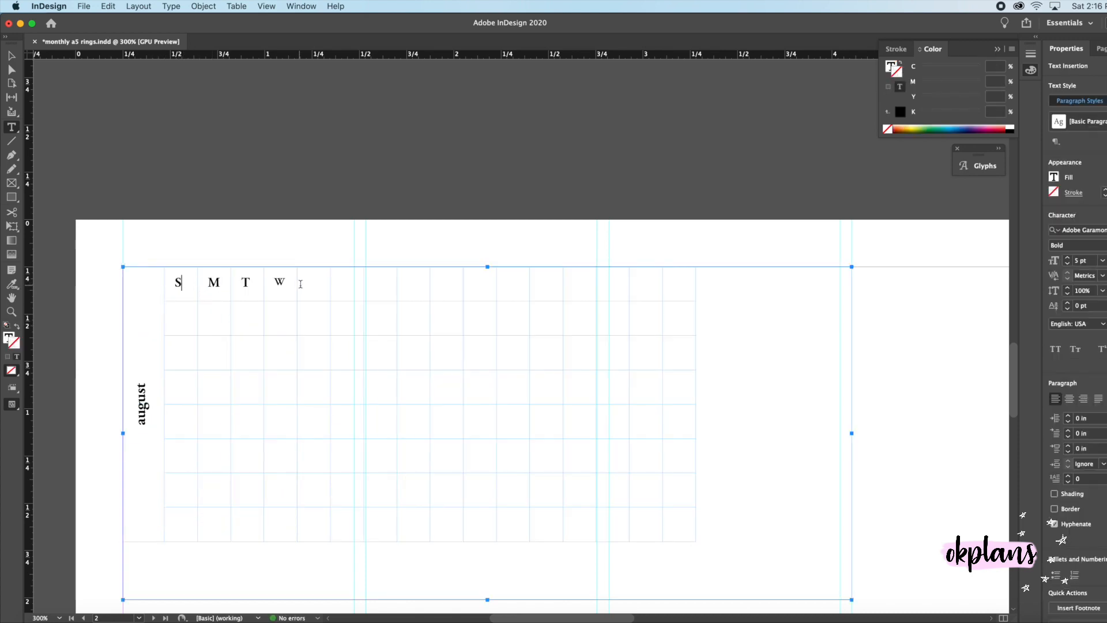
drag(188, 291, 765, 487)
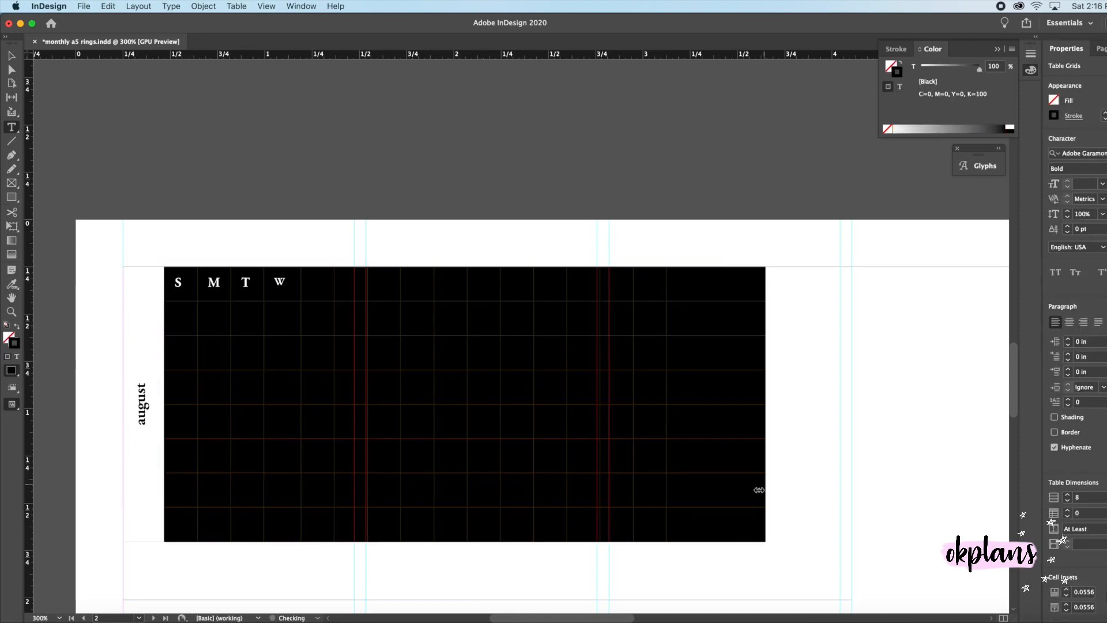
right_click(410, 382)
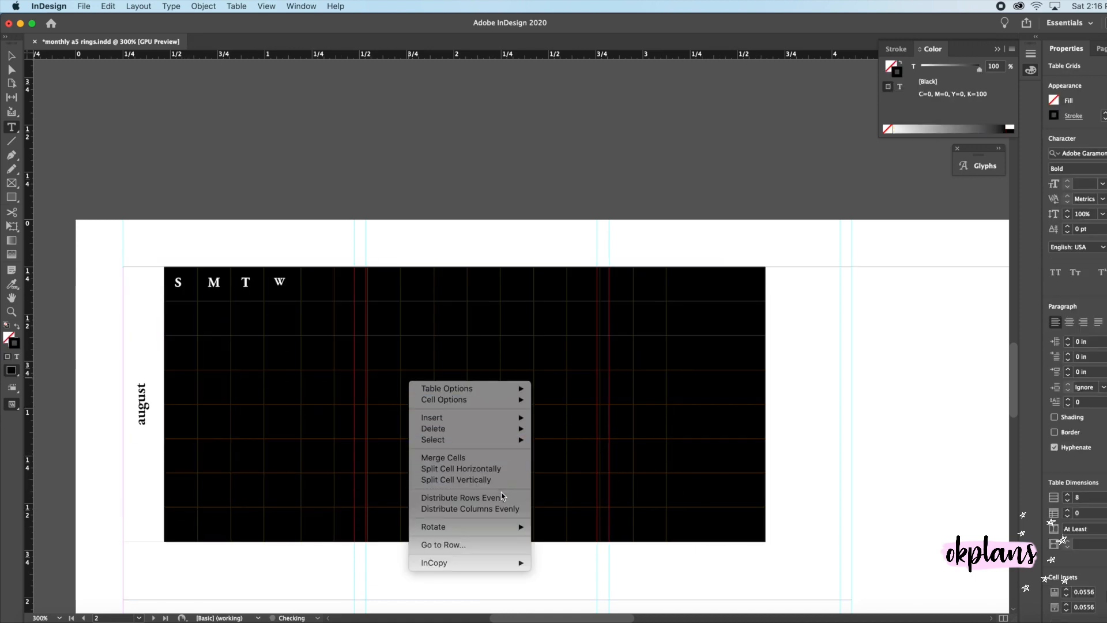
click(504, 510)
click(321, 317)
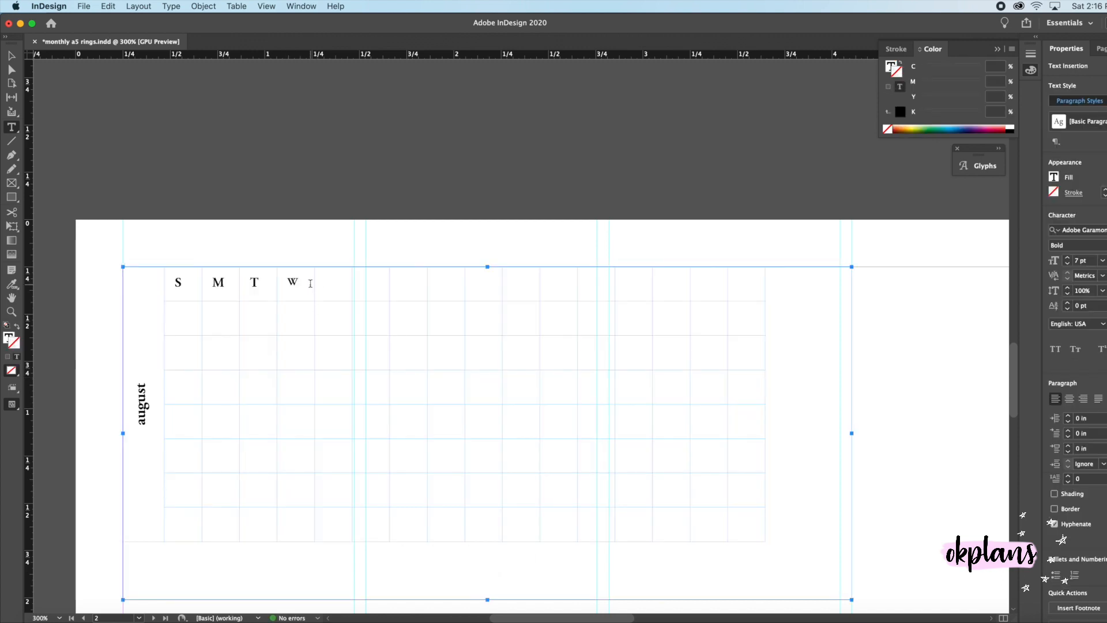
Enter the weekday initials T and F in the fifth and sixth grid cells of the top row.
text(t)
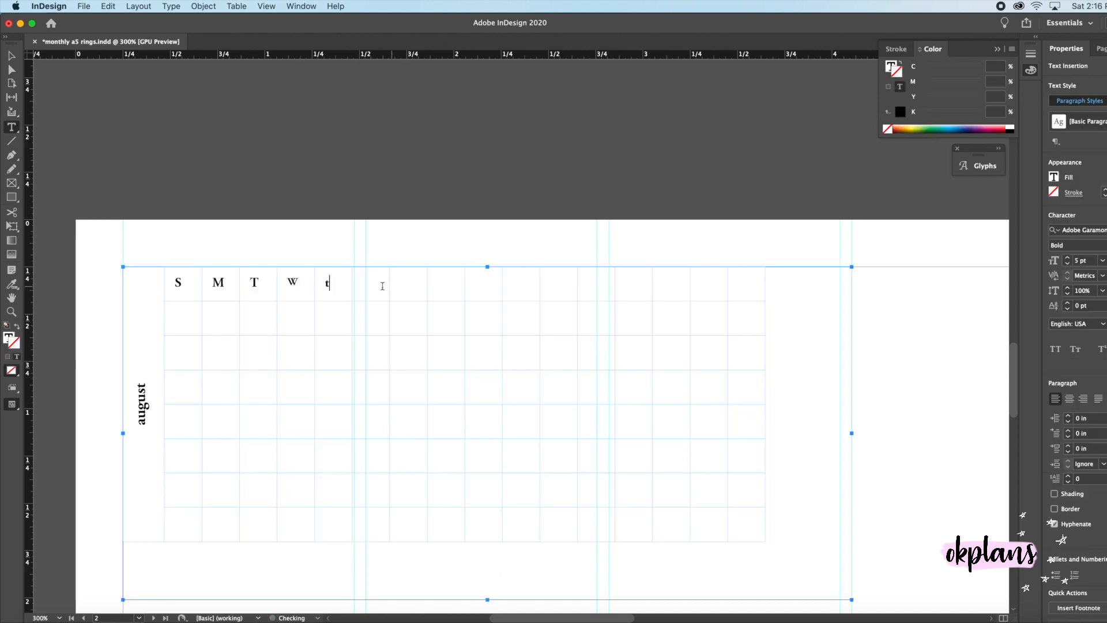
click(381, 285)
double_click(328, 286)
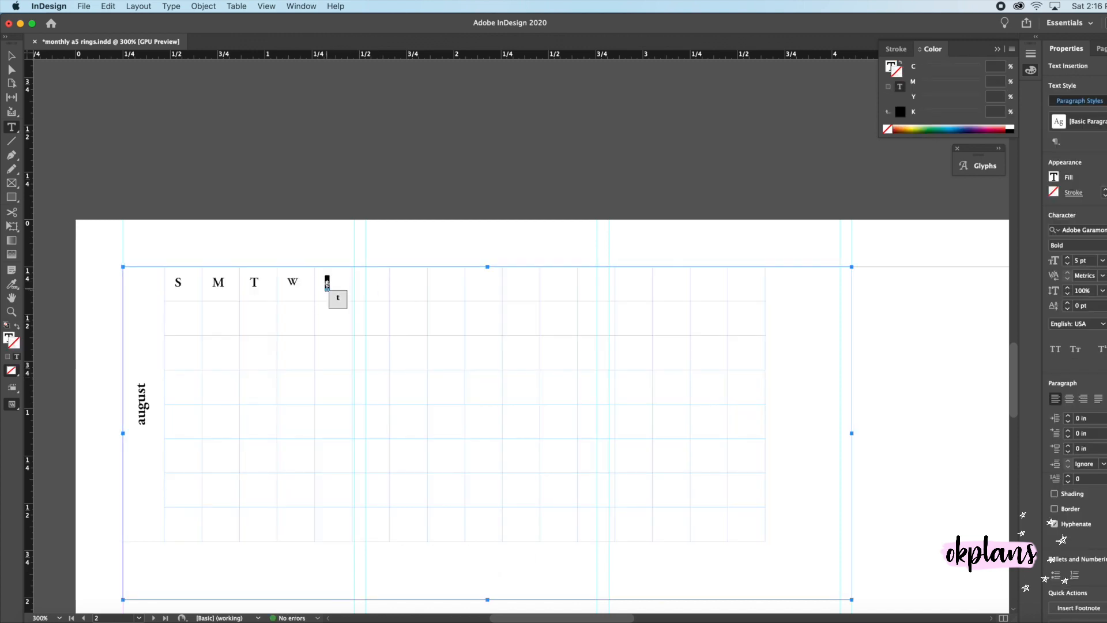
text(T)
click(372, 282)
text(F)
click(408, 525)
text(s)
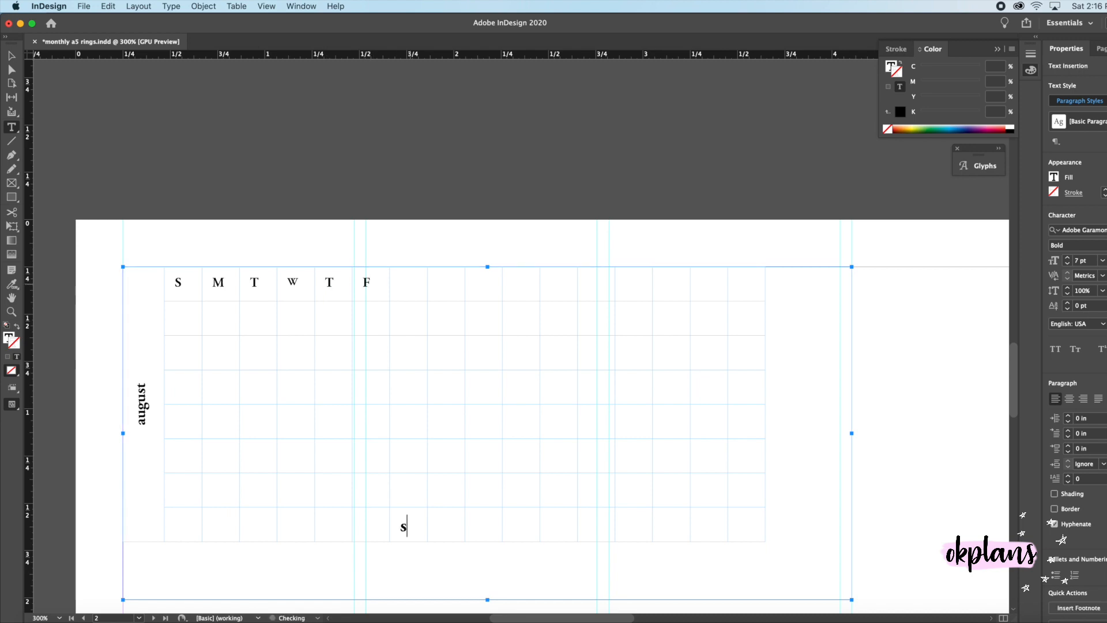
scroll(503, 218, left, 5)
key(BackSpace)
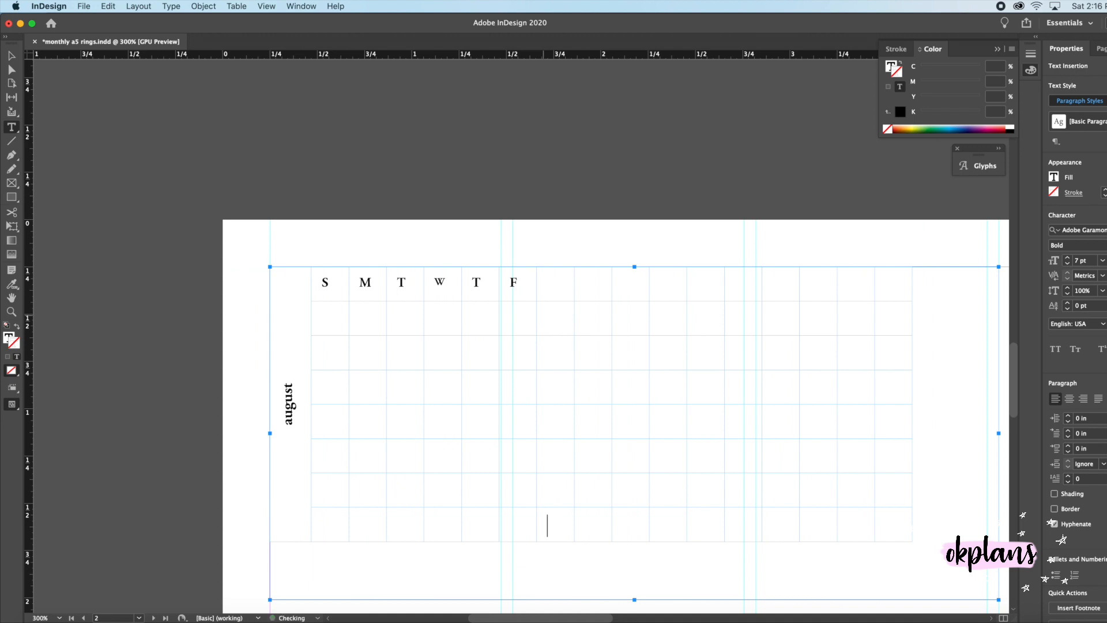
scroll(548, 524, left, 15)
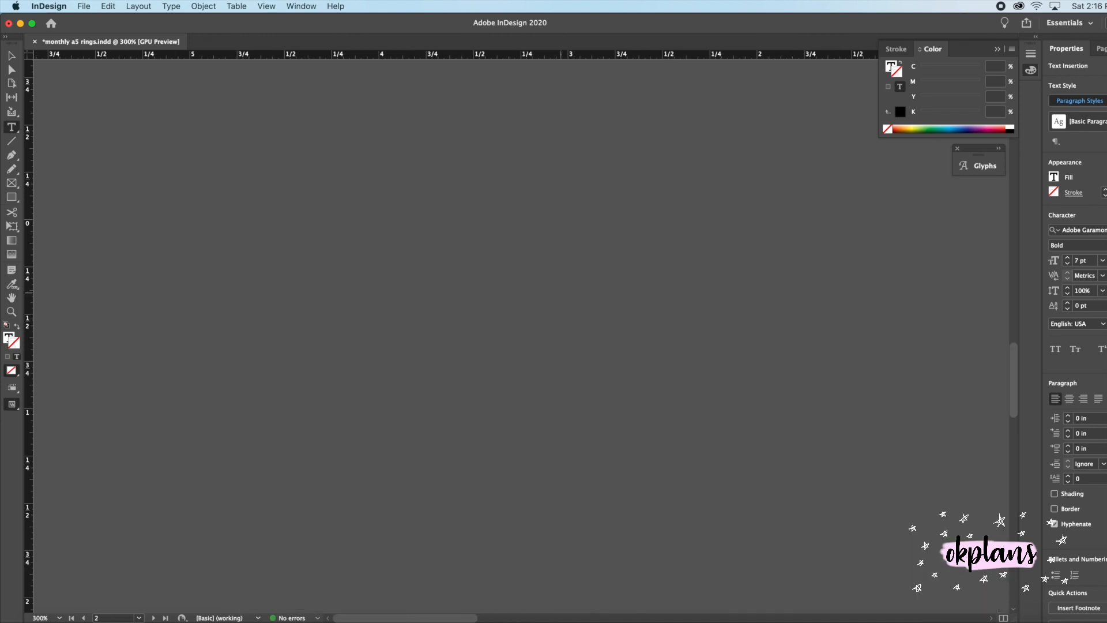
scroll(615, 311, right, 20)
scroll(615, 311, down, 3)
scroll(599, 310, left, 1)
scroll(599, 310, left, 9)
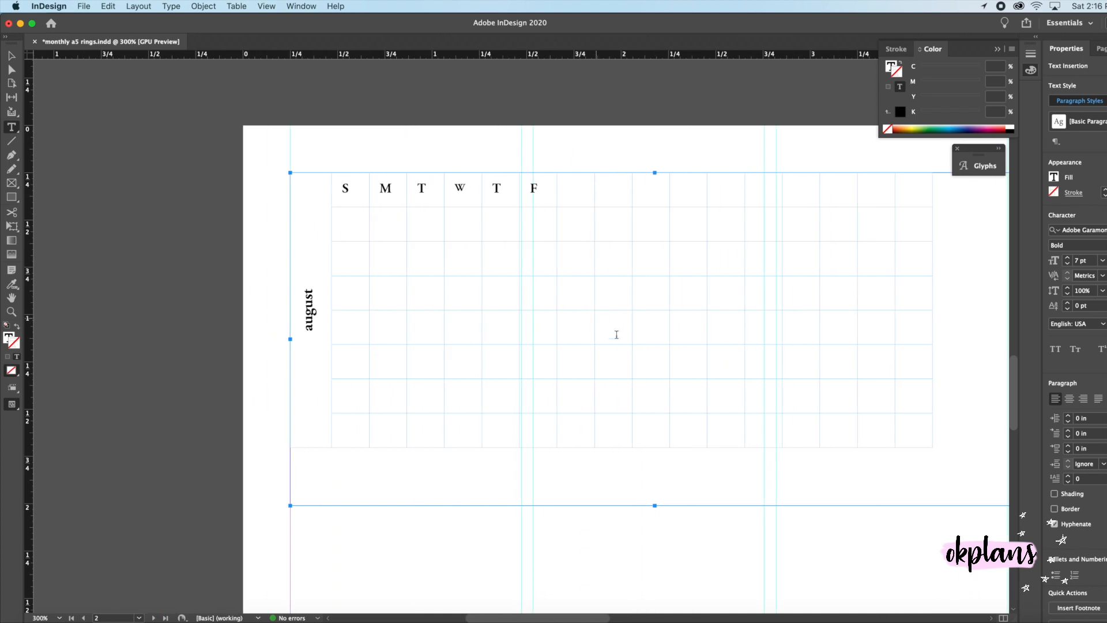
Enter S in the seventh grid cell of the top row and set the text size of all seven weekday initials to 7 pt.
click(577, 192)
text(S)
drag(594, 184, 346, 185)
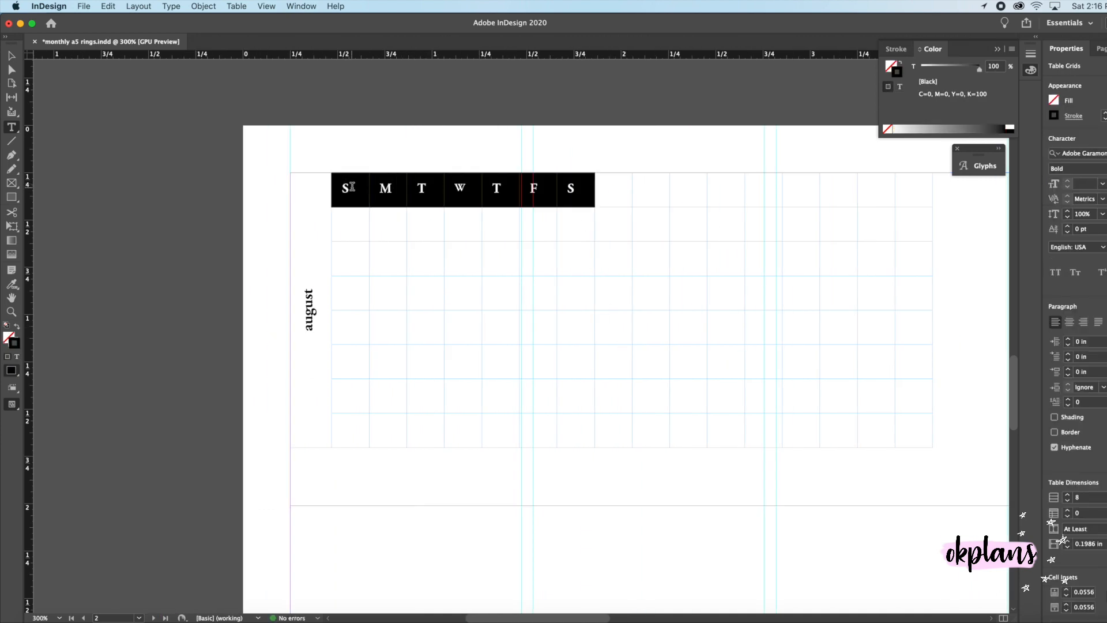
click(1091, 185)
key(Return)
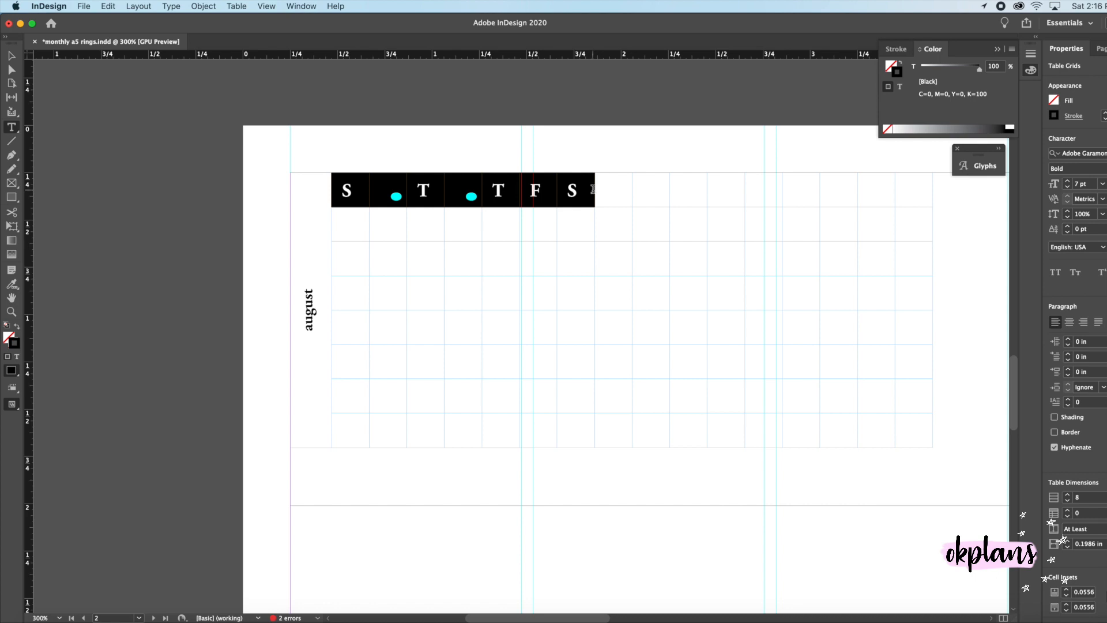
Increase the row height slightly and set the width of the seven weekday columns to 0.25 in.
drag(594, 189, 608, 189)
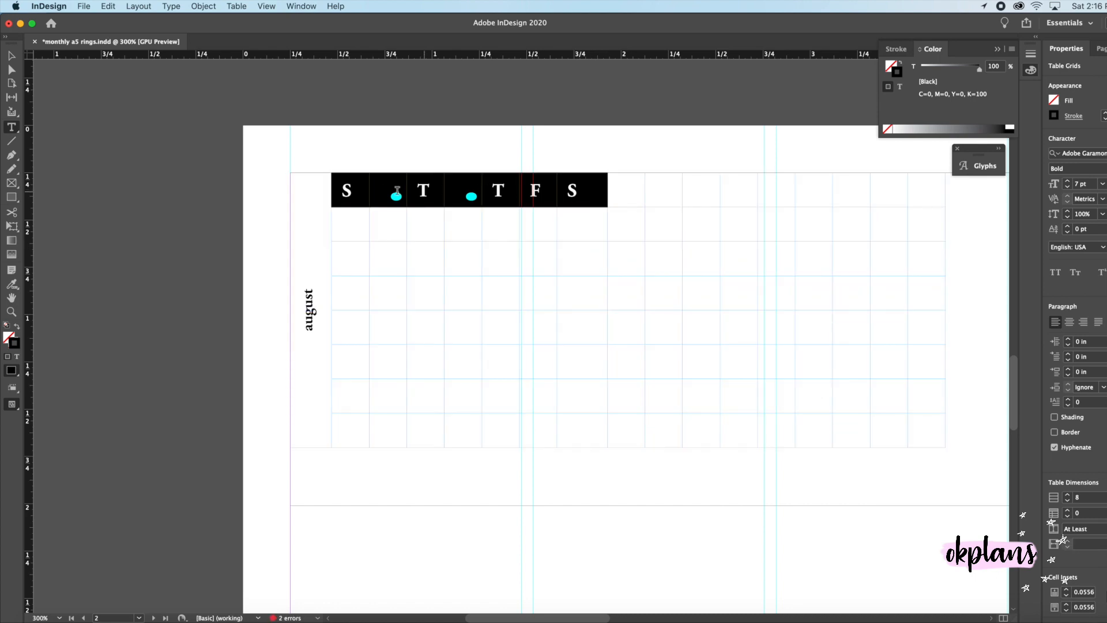
drag(353, 192, 585, 428)
key(Up)
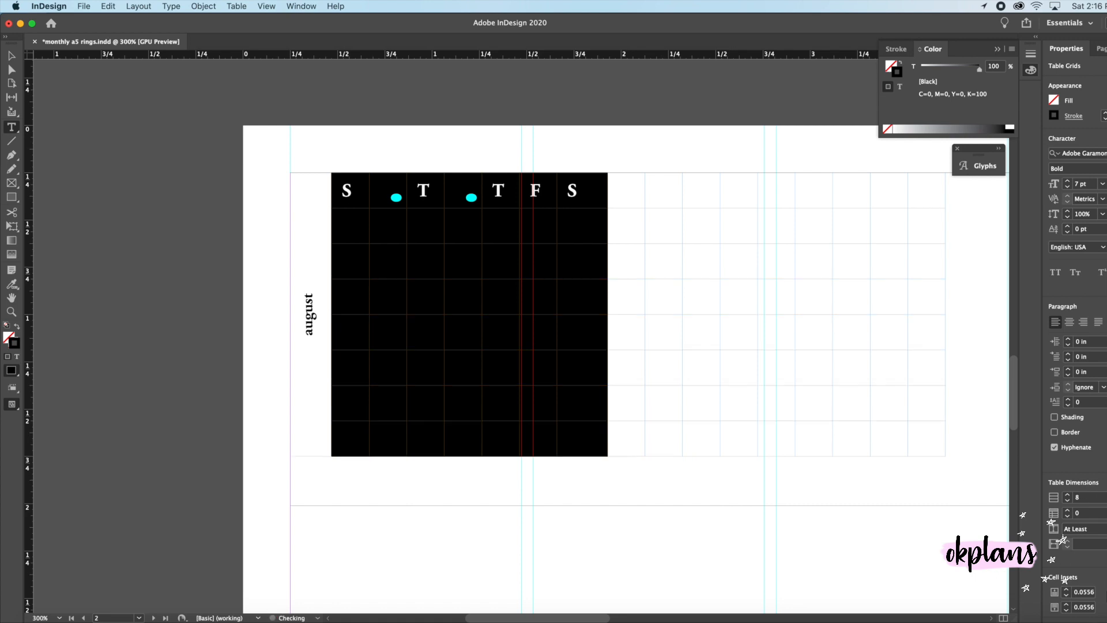
click(1087, 544)
text(.25)
key(Return)
scroll(423, 322, left, 1)
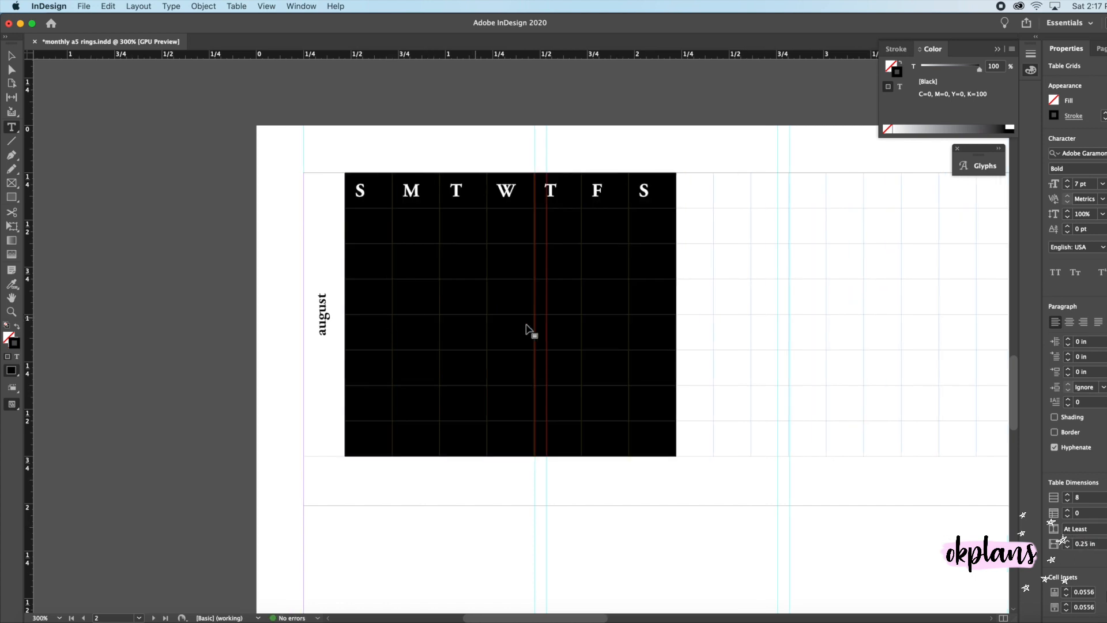
Center-align the text in the cells of the seven weekday columns.
click(385, 216)
drag(363, 191, 939, 444)
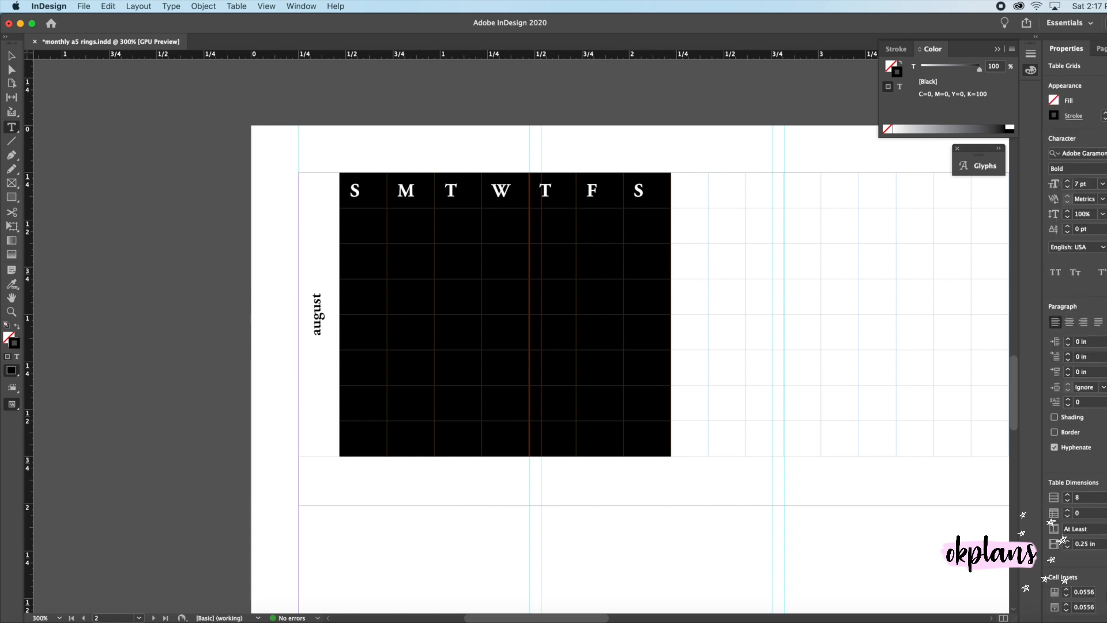
click(1070, 323)
scroll(666, 254, down, 1)
scroll(667, 254, right, 1)
click(671, 242)
Delete the nine empty columns after the Saturday column from the table.
scroll(672, 241, up, 4)
scroll(672, 240, right, 3)
scroll(672, 241, down, 4)
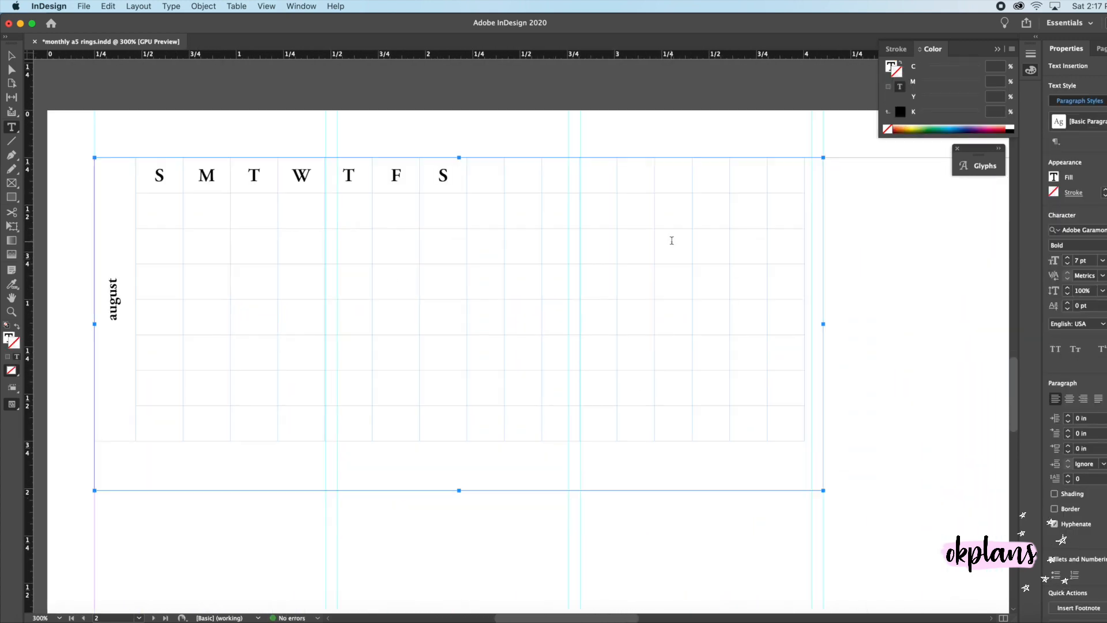
drag(492, 186, 786, 429)
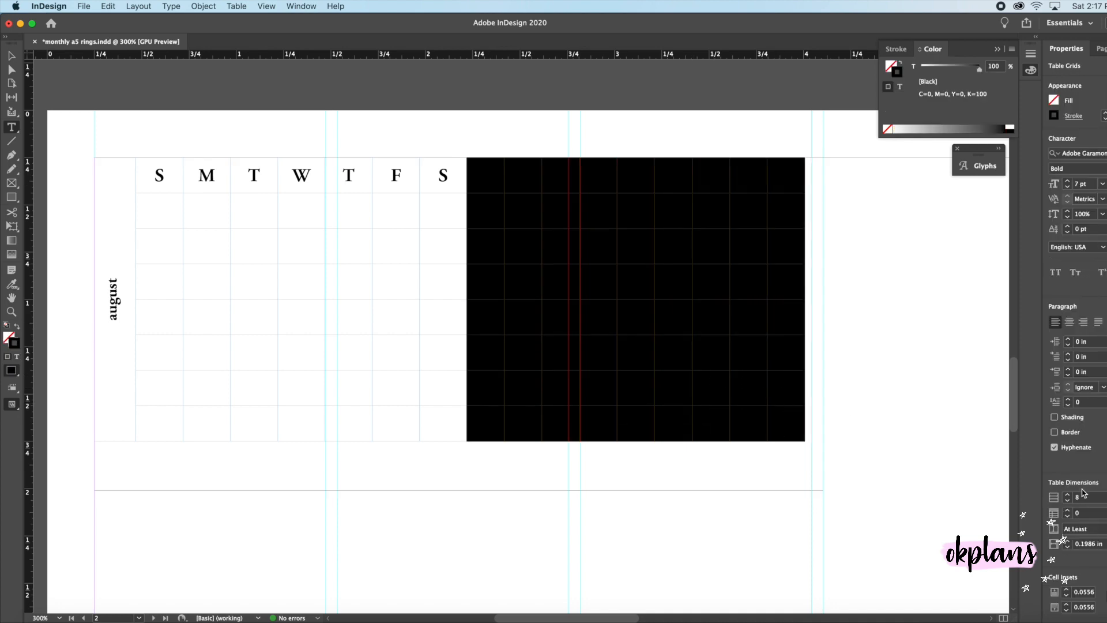
key(shift+BackSpace)
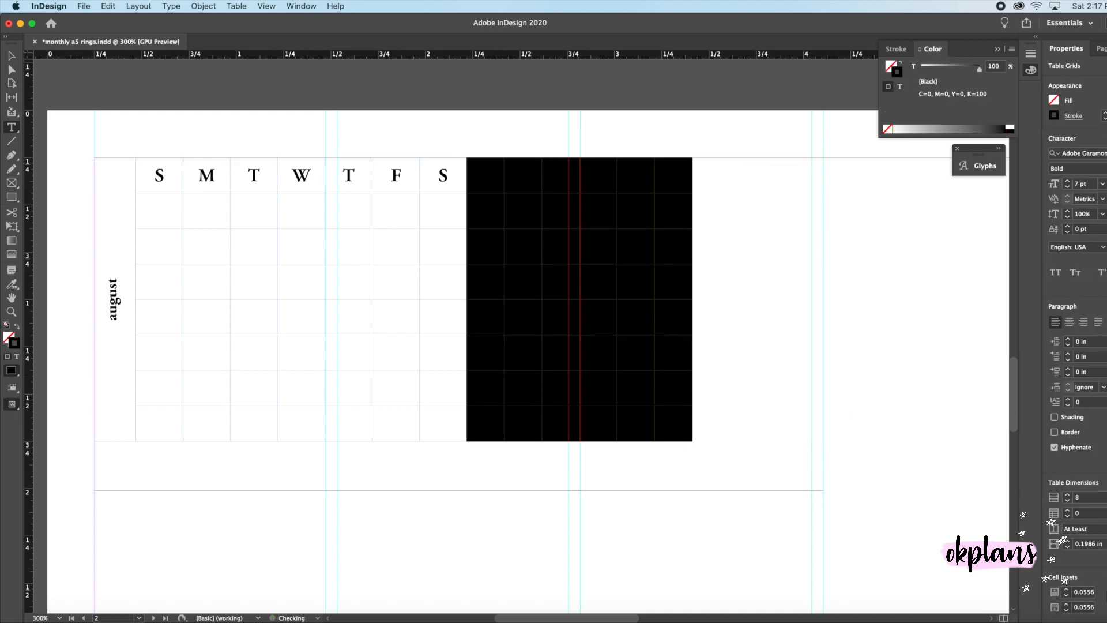
key(shift+BackSpace)
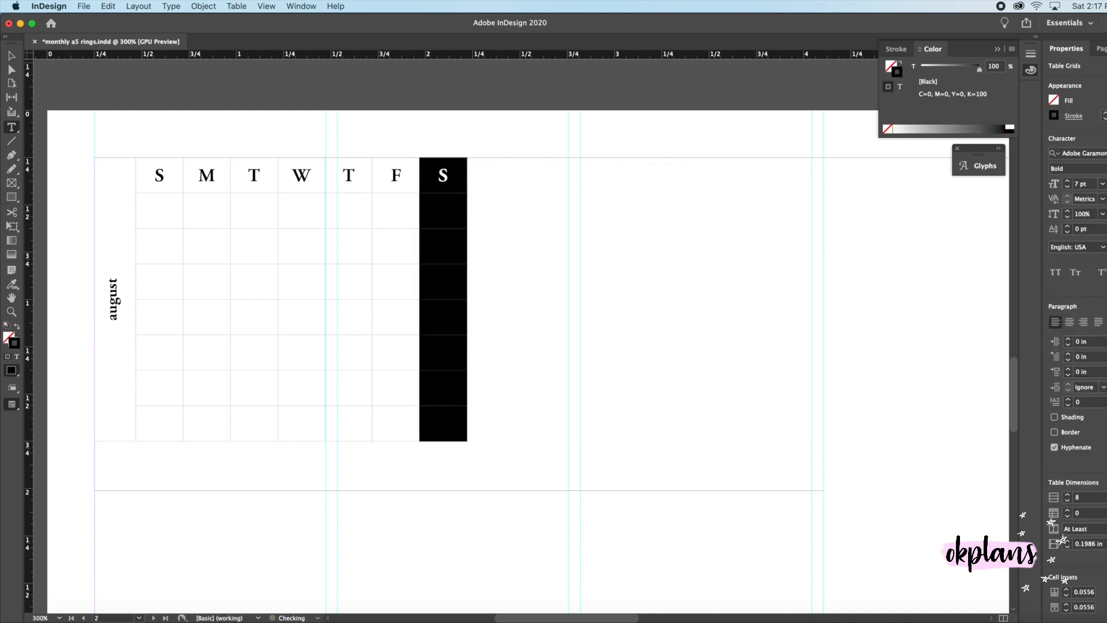
click(391, 350)
Set the column width of the whole table, including the august label column, to 0.25 in.
scroll(392, 351, up, 5)
scroll(391, 351, left, 4)
scroll(391, 351, down, 4)
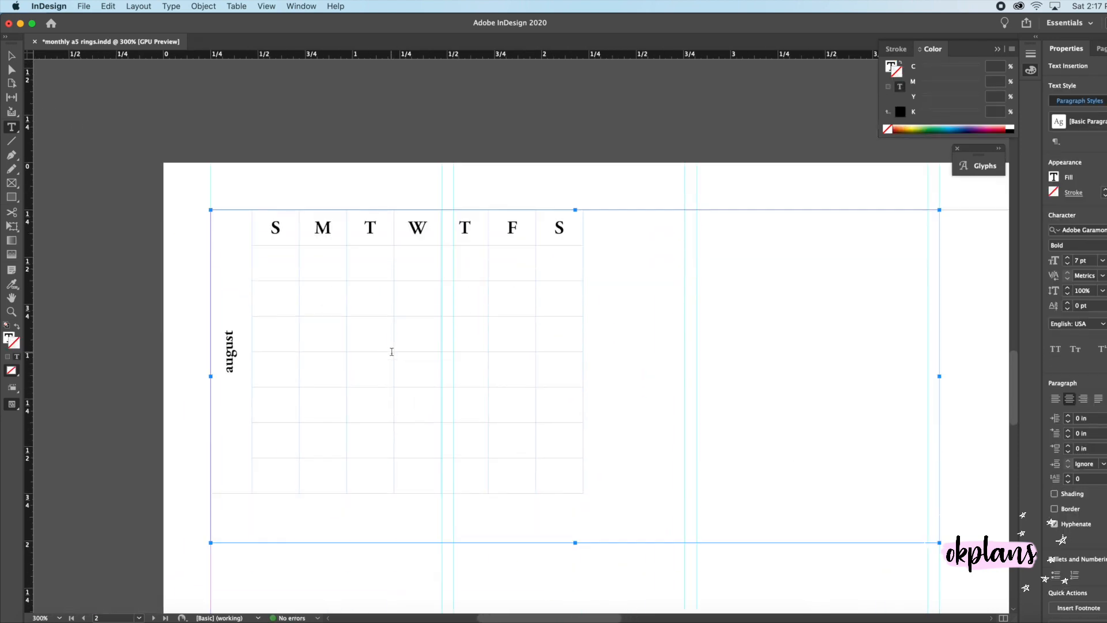
drag(279, 205, 568, 414)
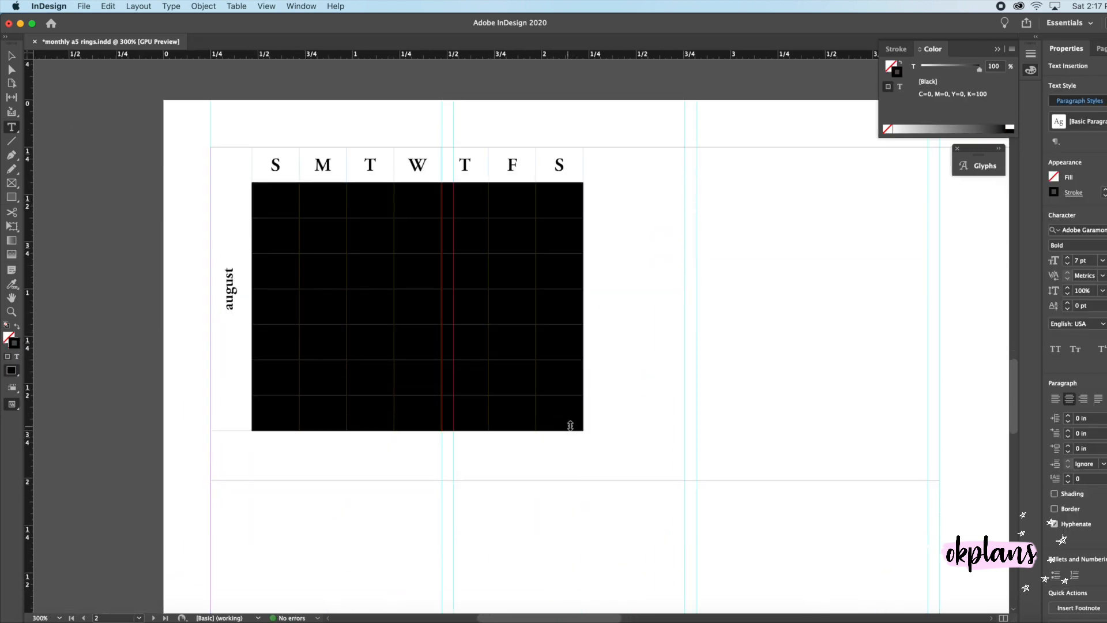
click(242, 162)
drag(245, 162, 613, 366)
click(245, 160)
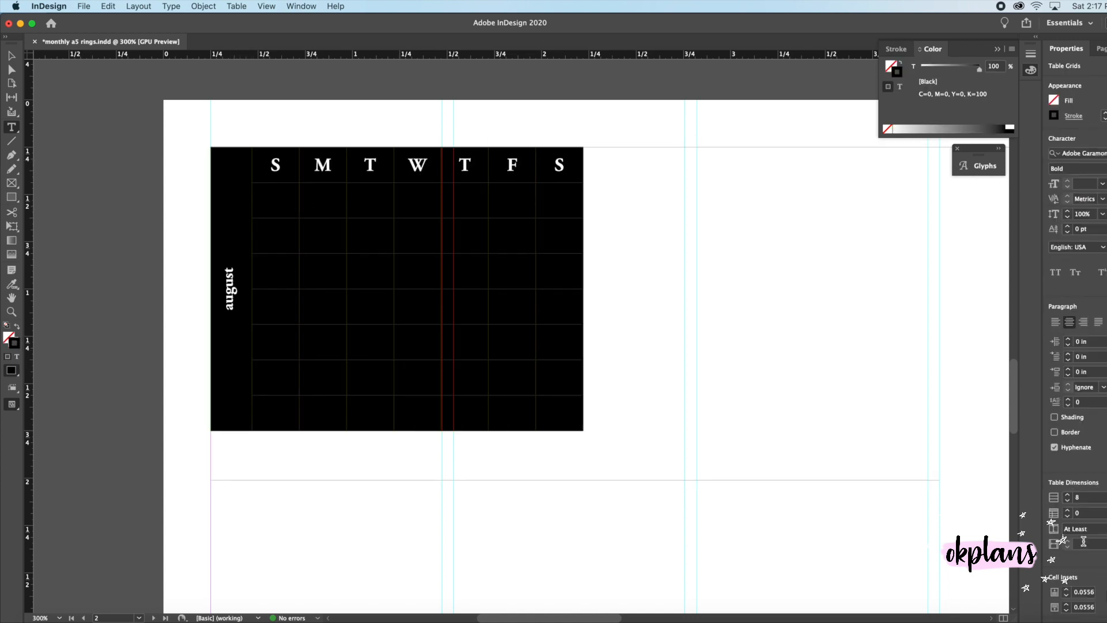
click(1096, 545)
key(Return)
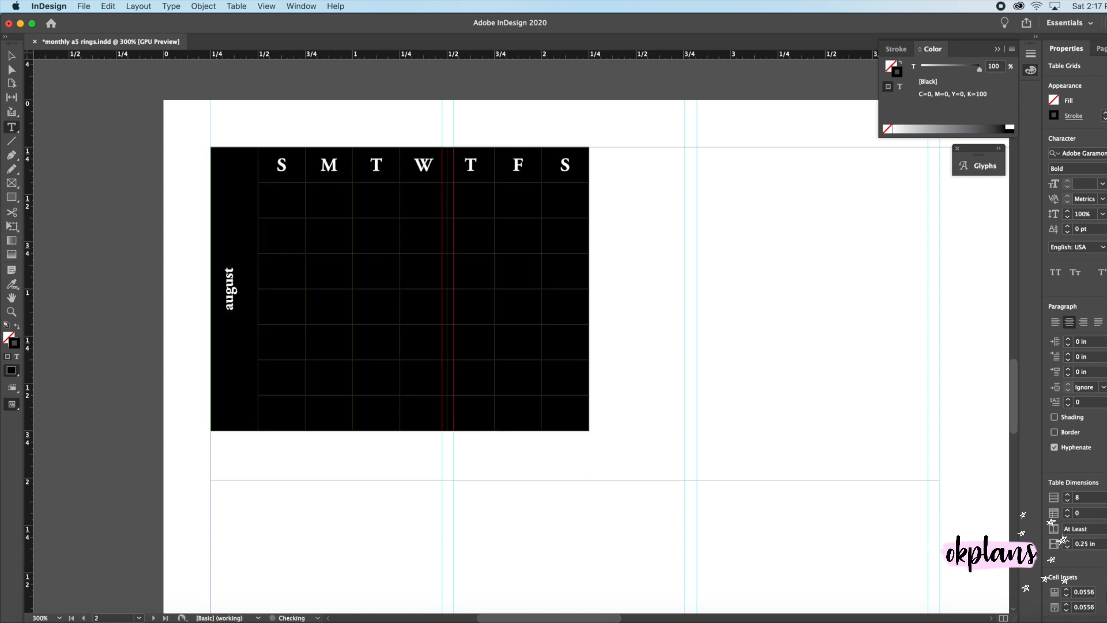
click(290, 265)
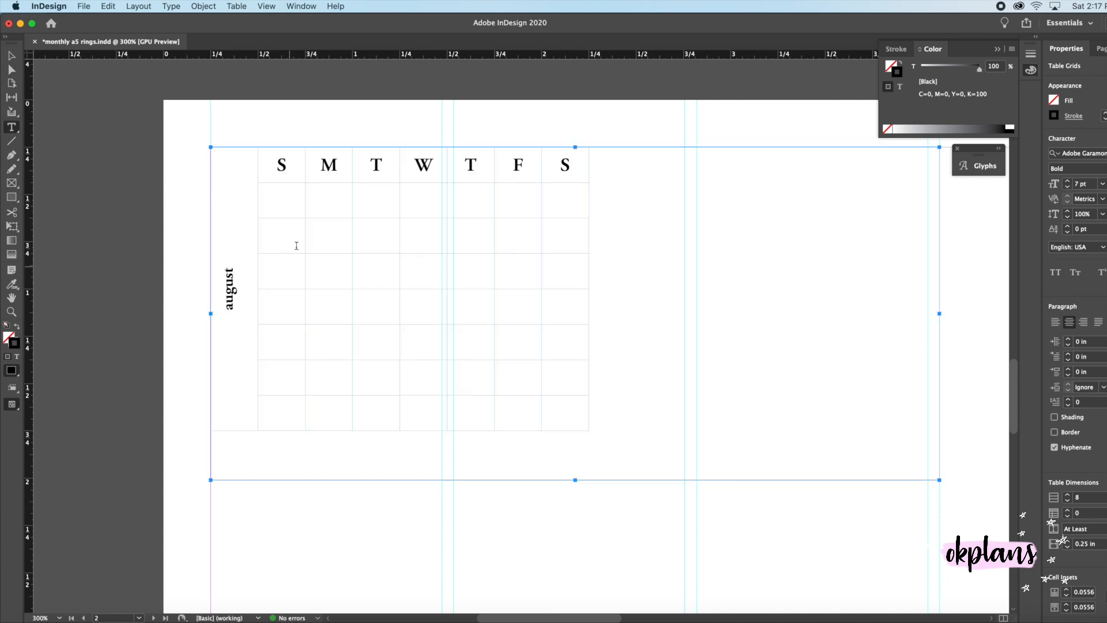
Increase the row height of the calendar table and extend the text frame downward so the whole table fits.
drag(272, 173, 580, 412)
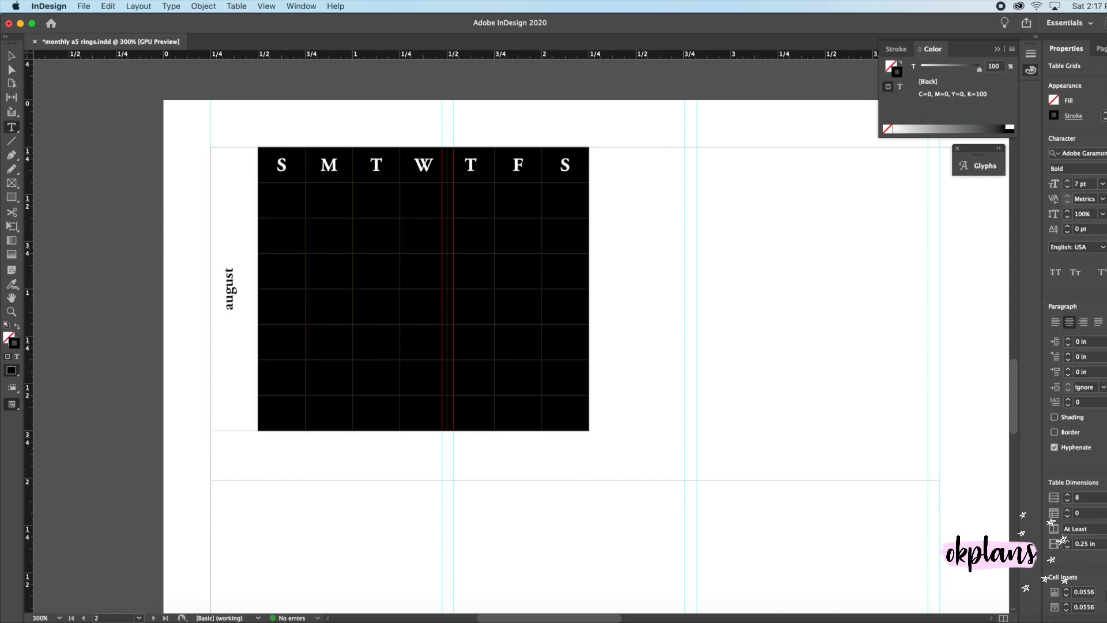
key(Return)
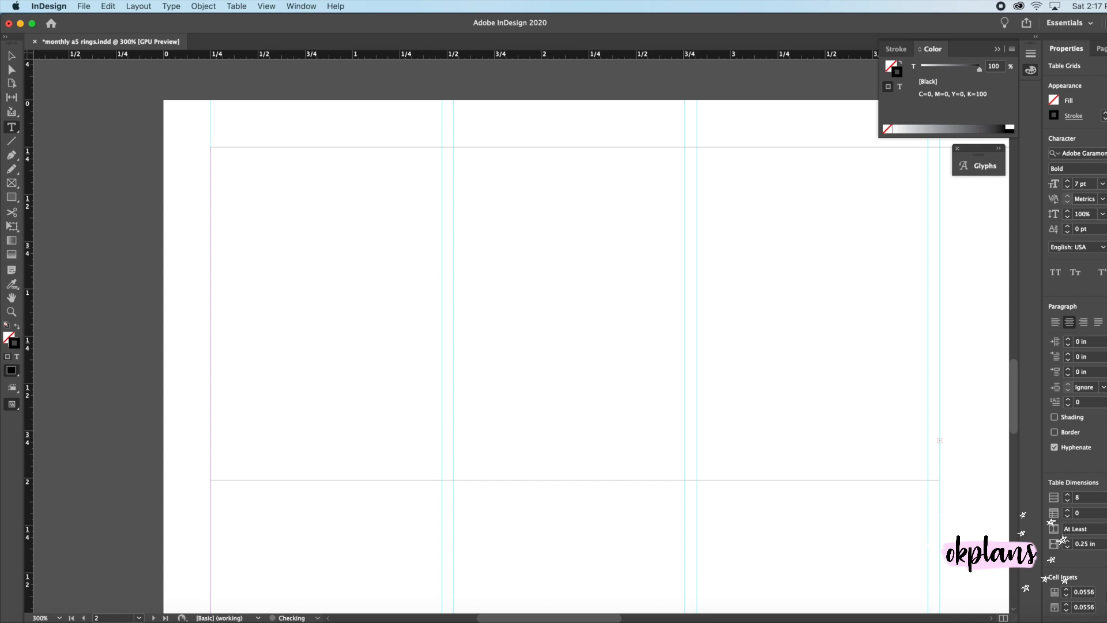
click(12, 56)
click(448, 479)
drag(576, 481, 575, 570)
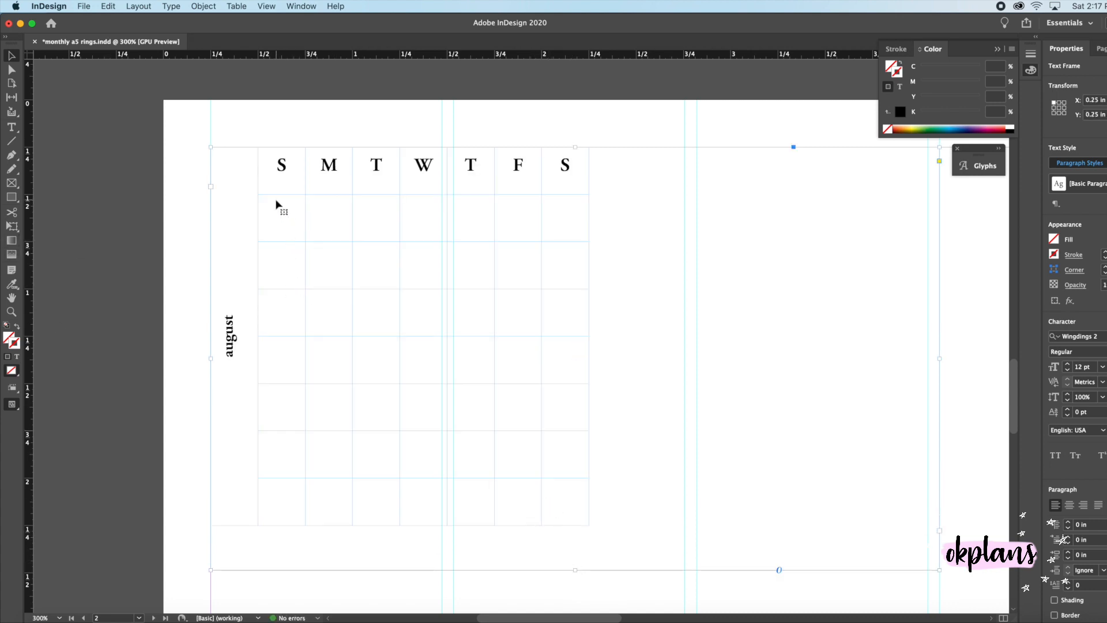
Reduce the row height of all the weekday column cells slightly.
double_click(275, 169)
drag(275, 170, 577, 503)
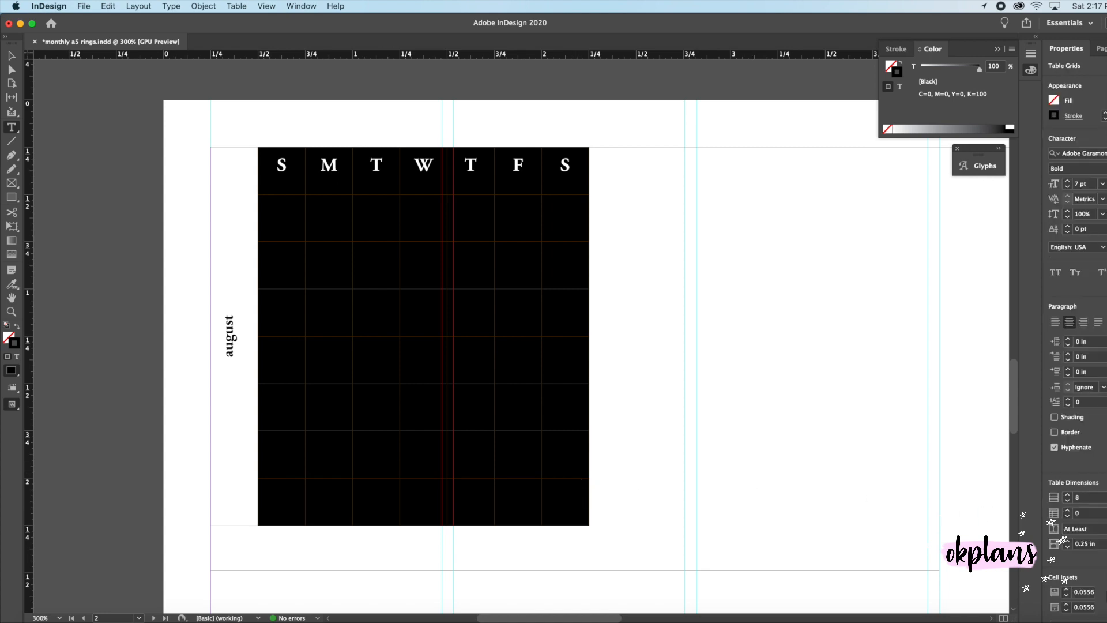
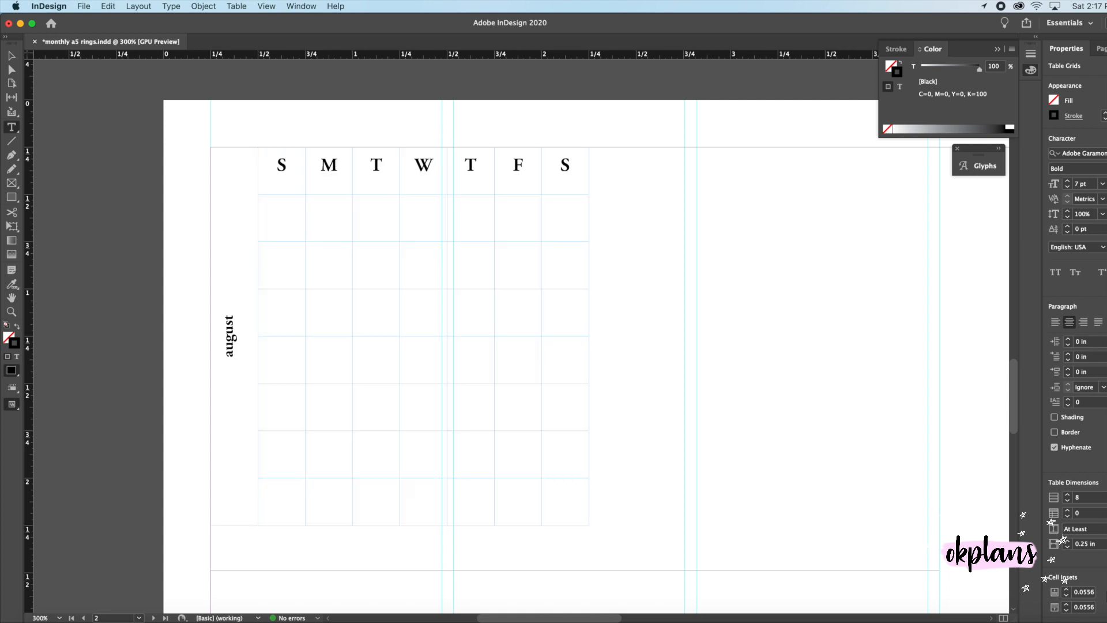
click(317, 249)
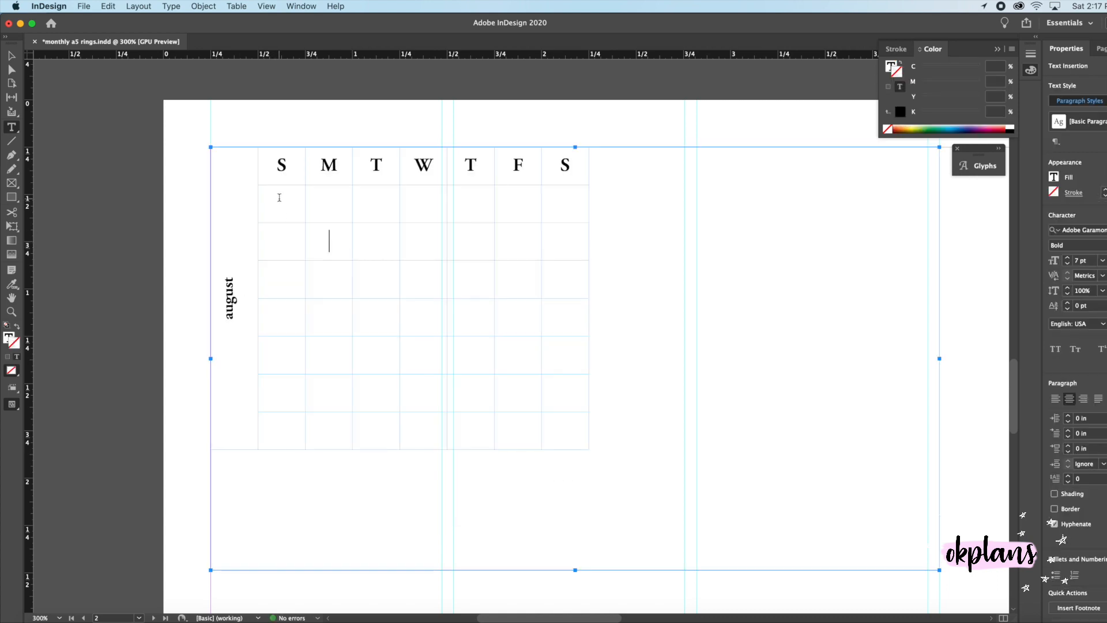
Set the vertical justification of the whole table, including the month label cell, to Align Center.
click(279, 198)
scroll(276, 173, up, 1)
drag(261, 184, 513, 429)
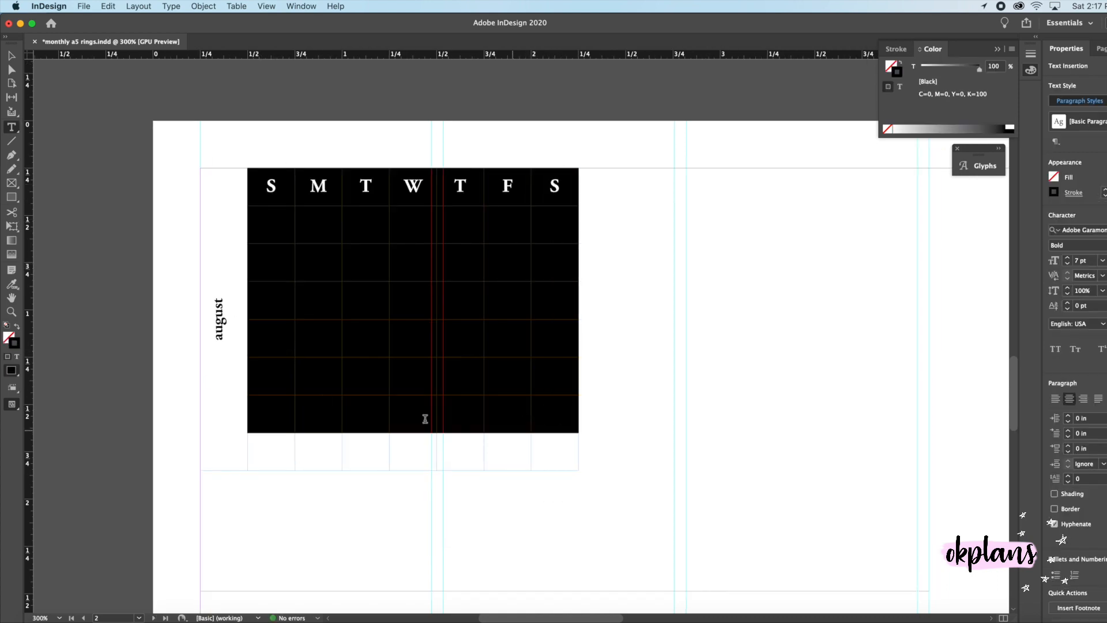
click(228, 190)
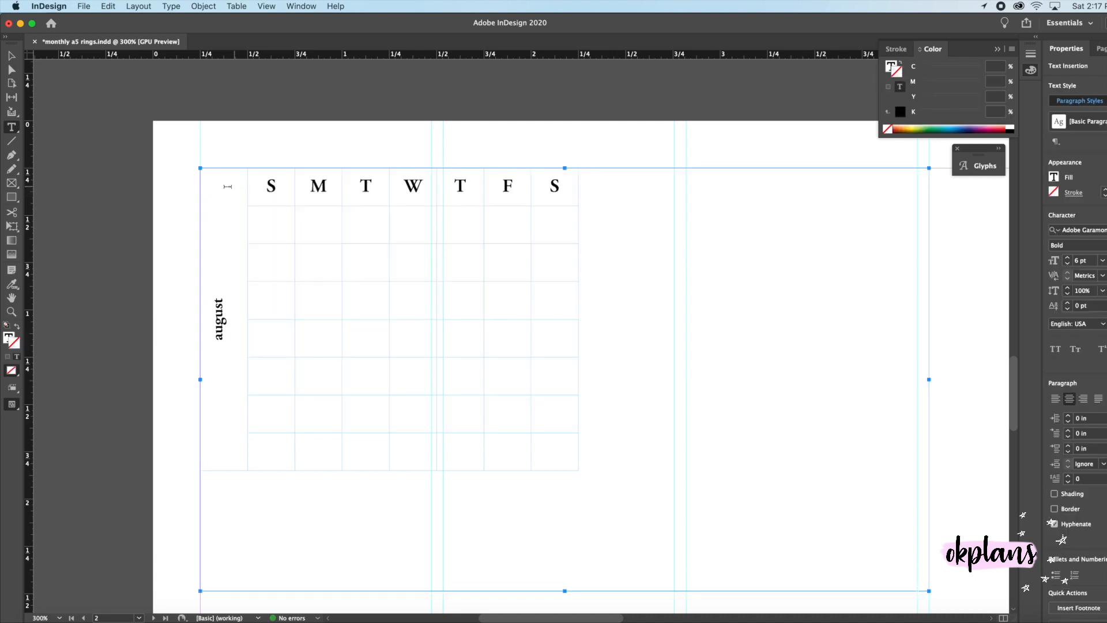
drag(235, 183, 571, 403)
right_click(272, 303)
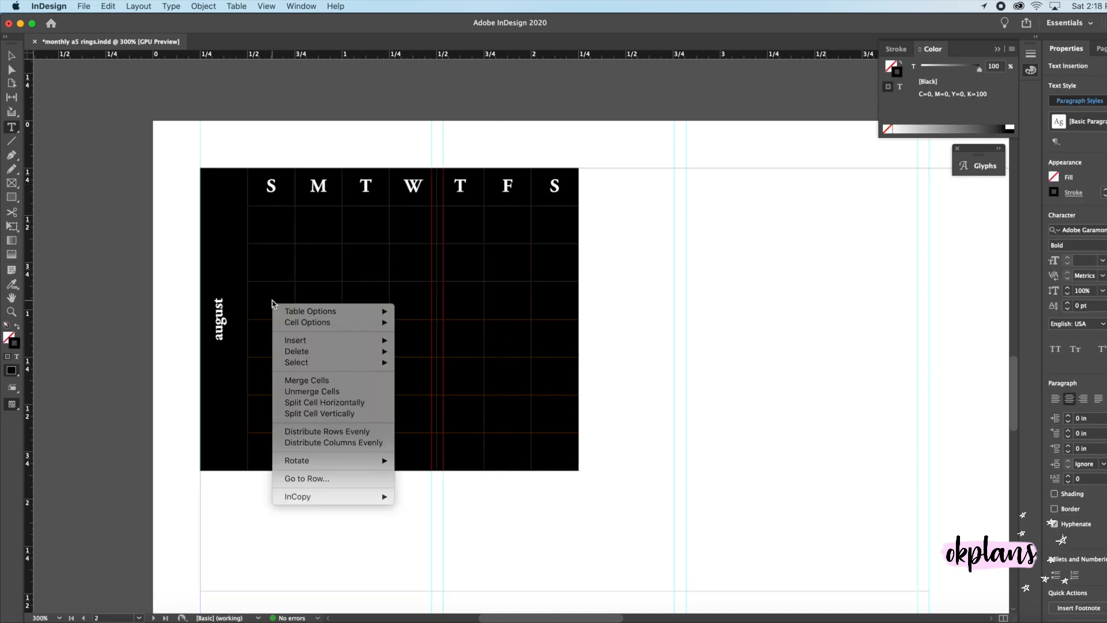
mouse_move(355, 344)
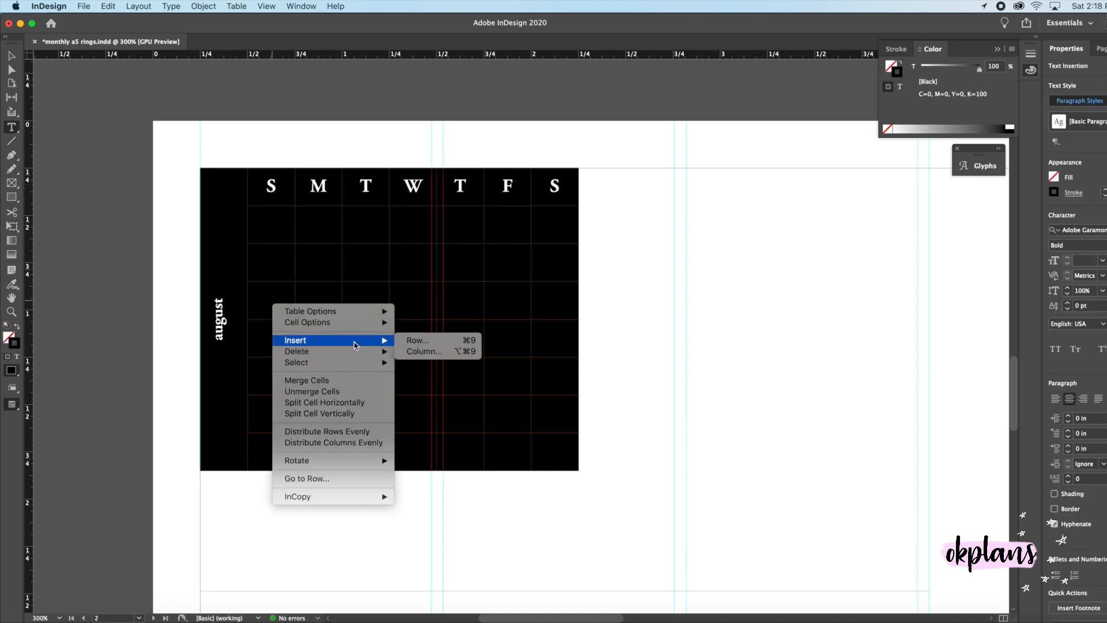
mouse_move(346, 322)
click(421, 322)
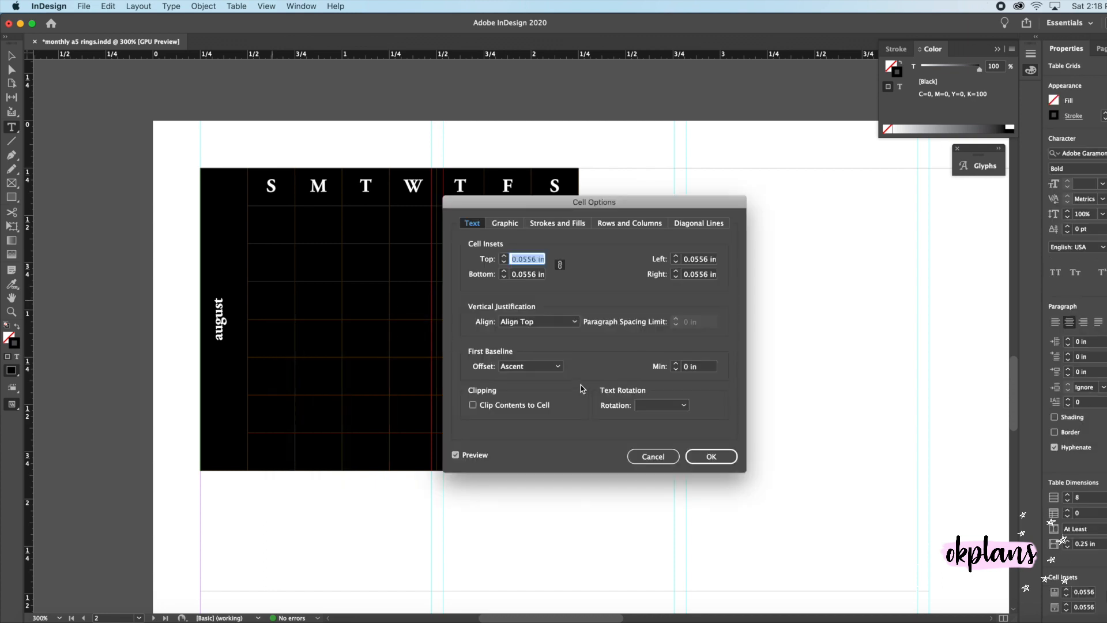
click(542, 322)
click(545, 347)
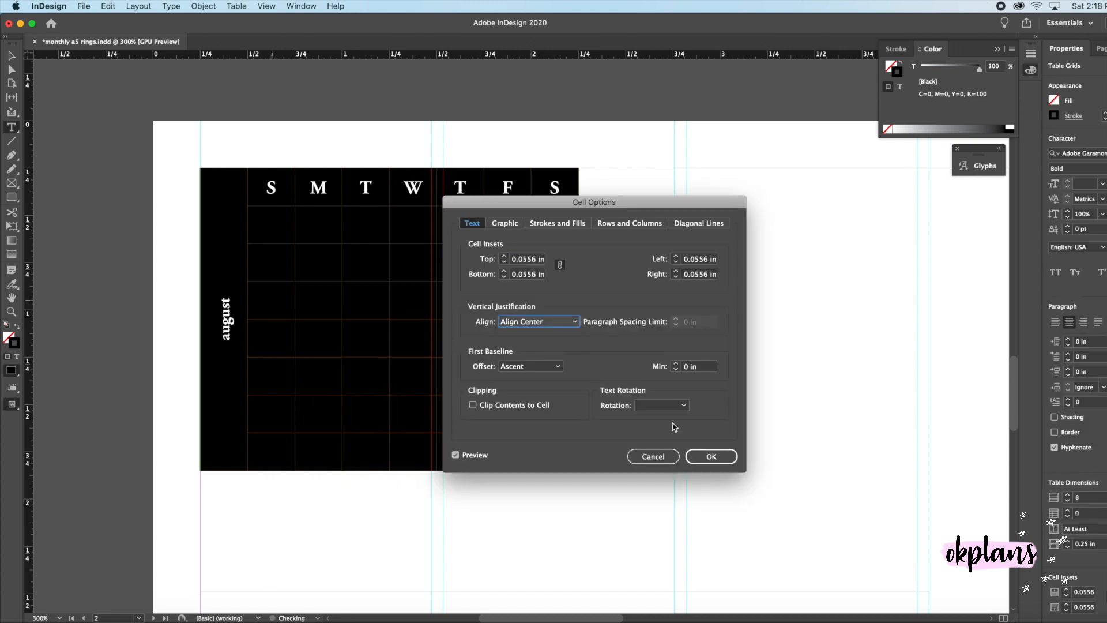
click(711, 456)
click(287, 251)
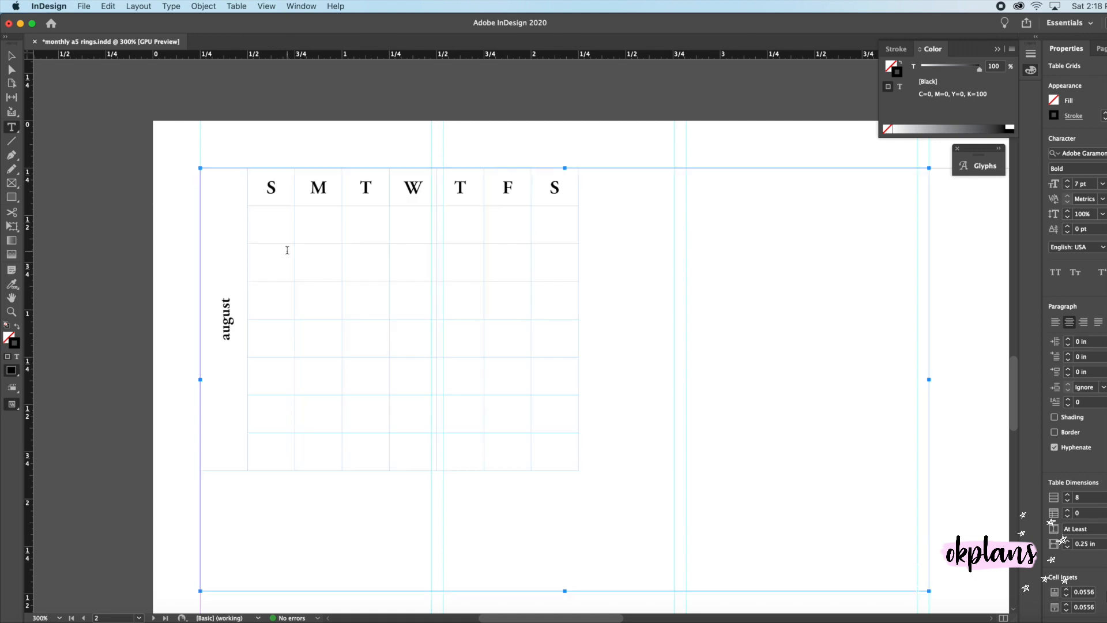
Apply all caps to the rotated month label and retype it as AUGUST.
drag(232, 296, 226, 341)
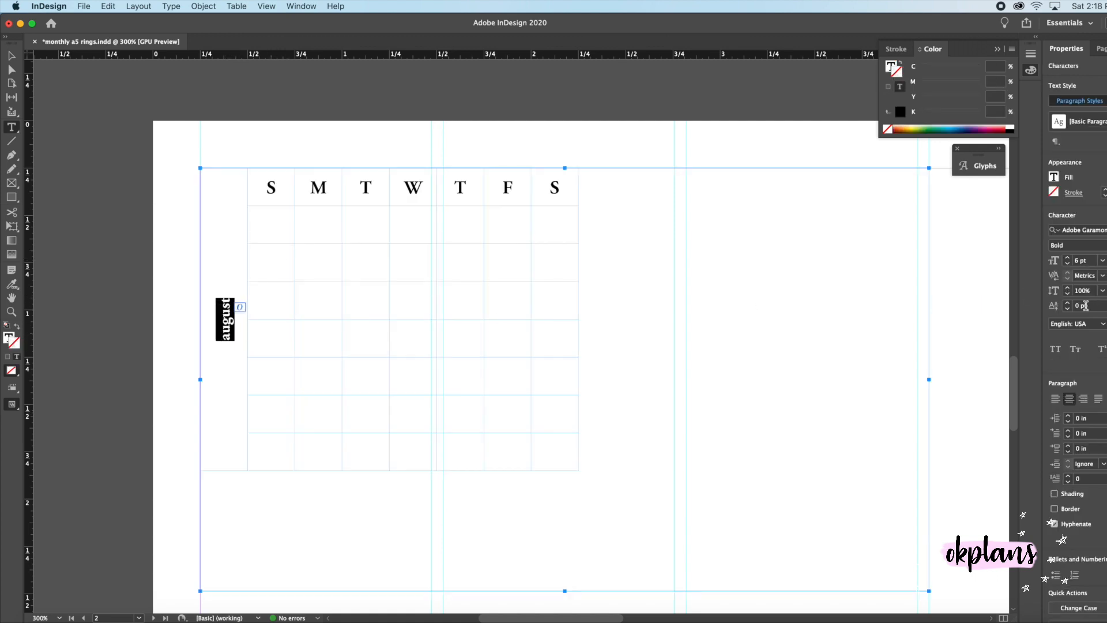
click(1055, 348)
click(225, 202)
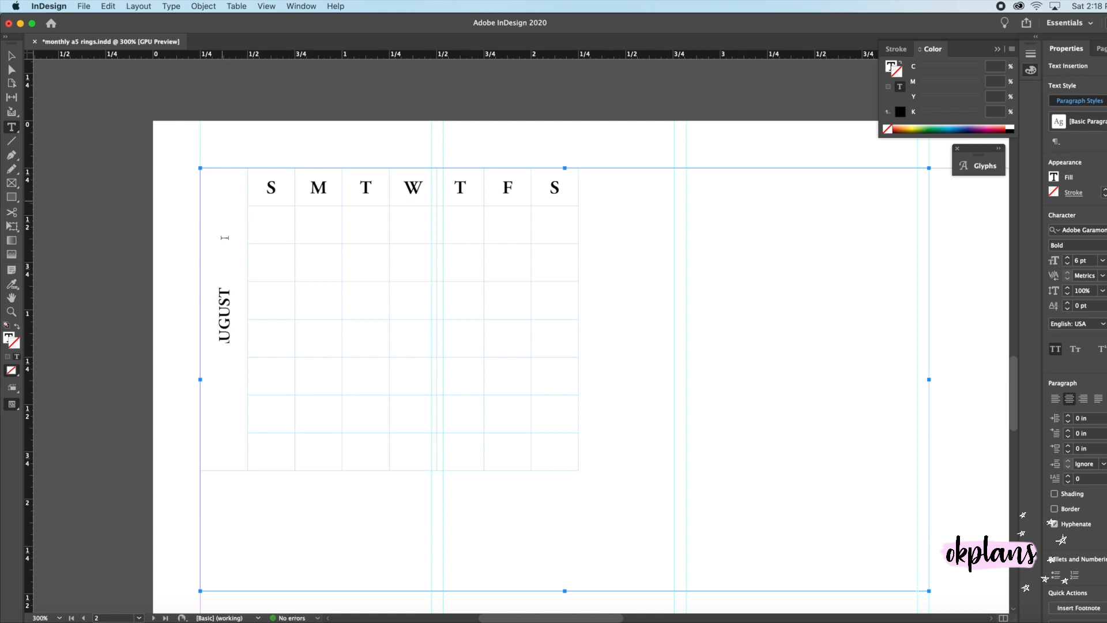
drag(221, 284, 222, 345)
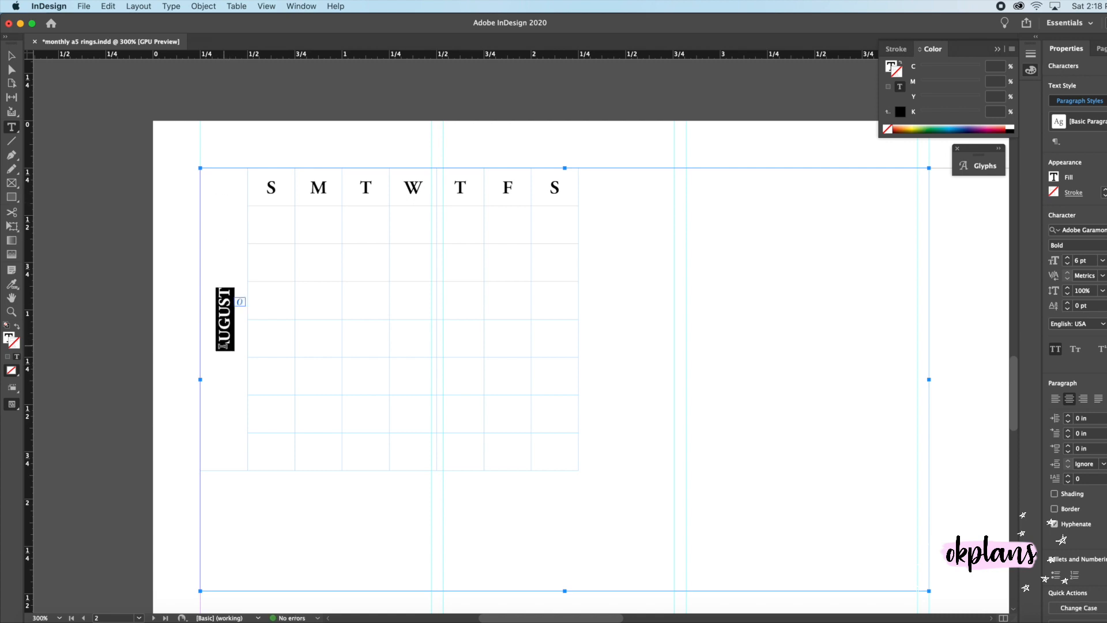
key(BackSpace)
text(AUGUST)
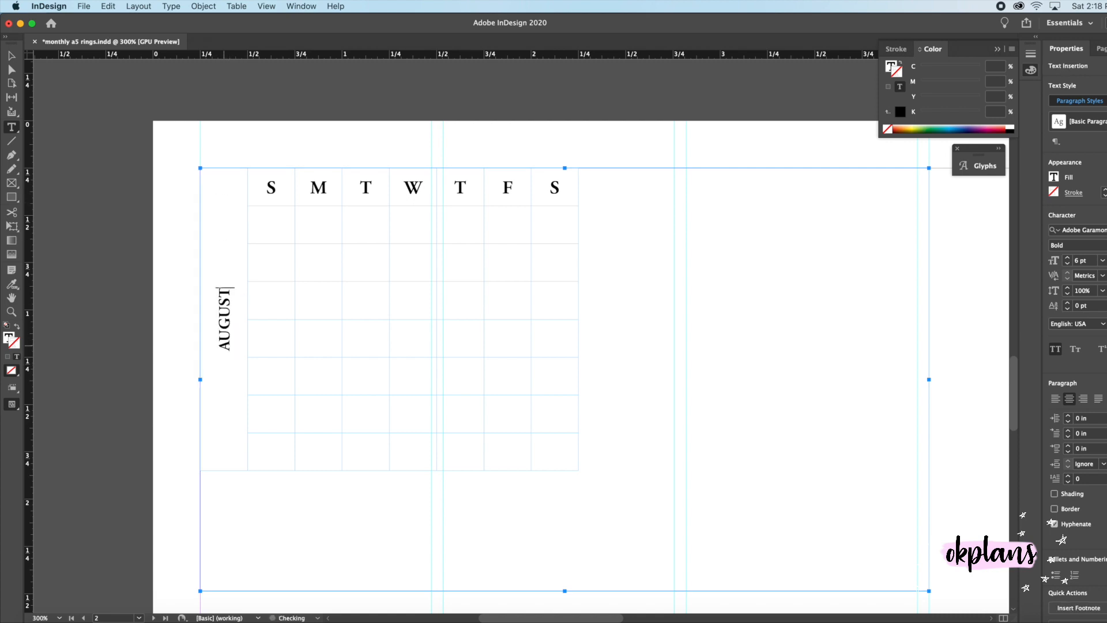
Change the font of the whole table to Lemon/Milk light.
drag(222, 198, 535, 299)
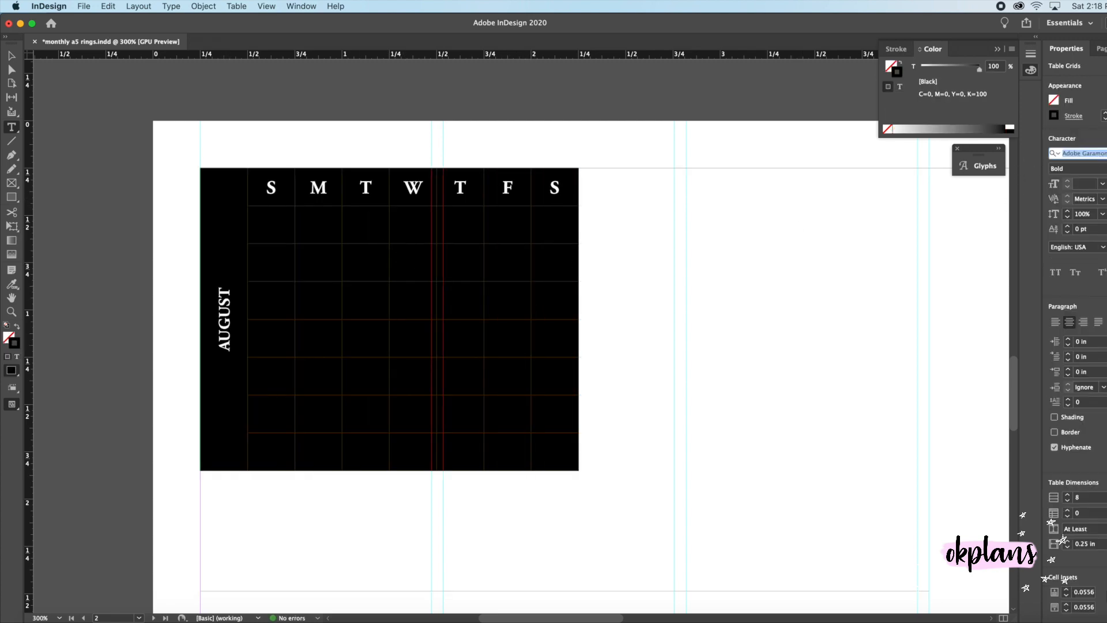
text(lemon)
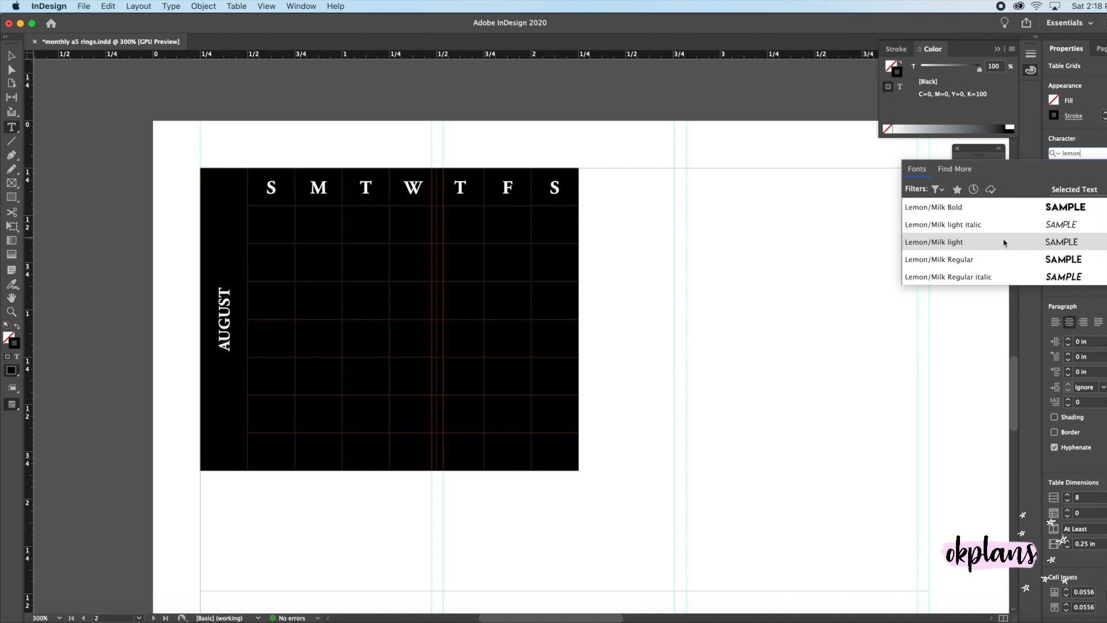
click(948, 242)
click(266, 268)
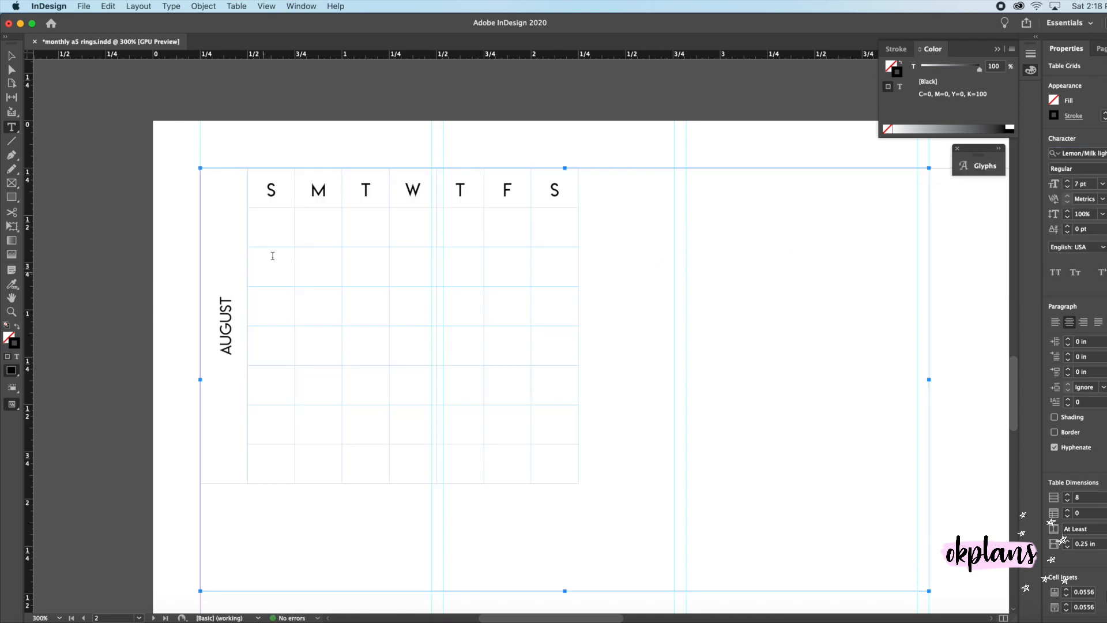
Enter 1 in the Saturday cell of the first row below the weekday headings.
click(271, 226)
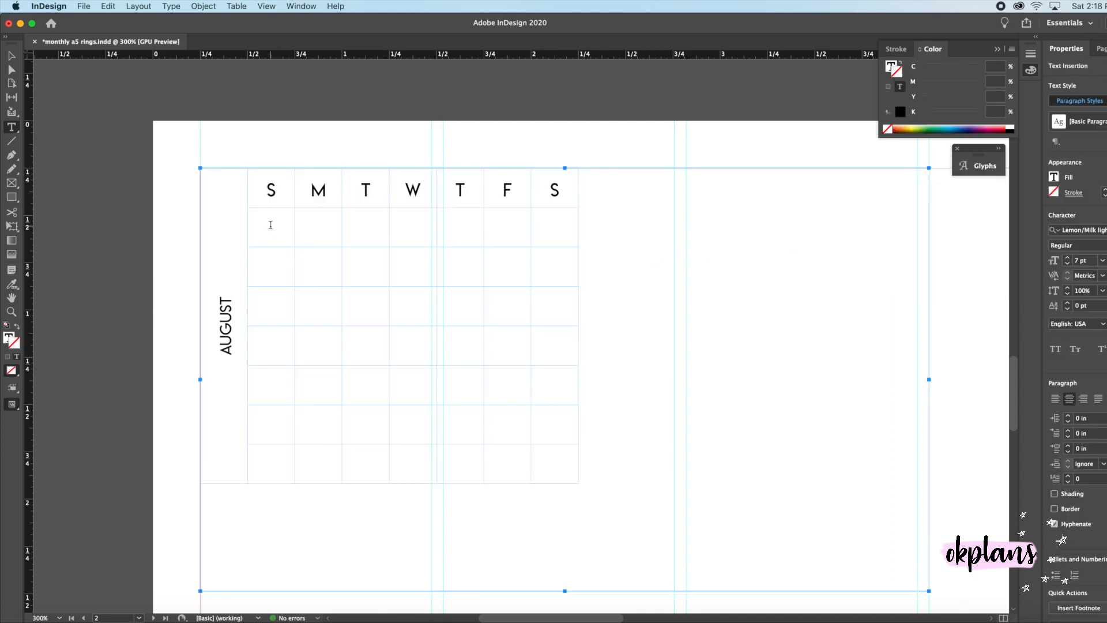
click(321, 229)
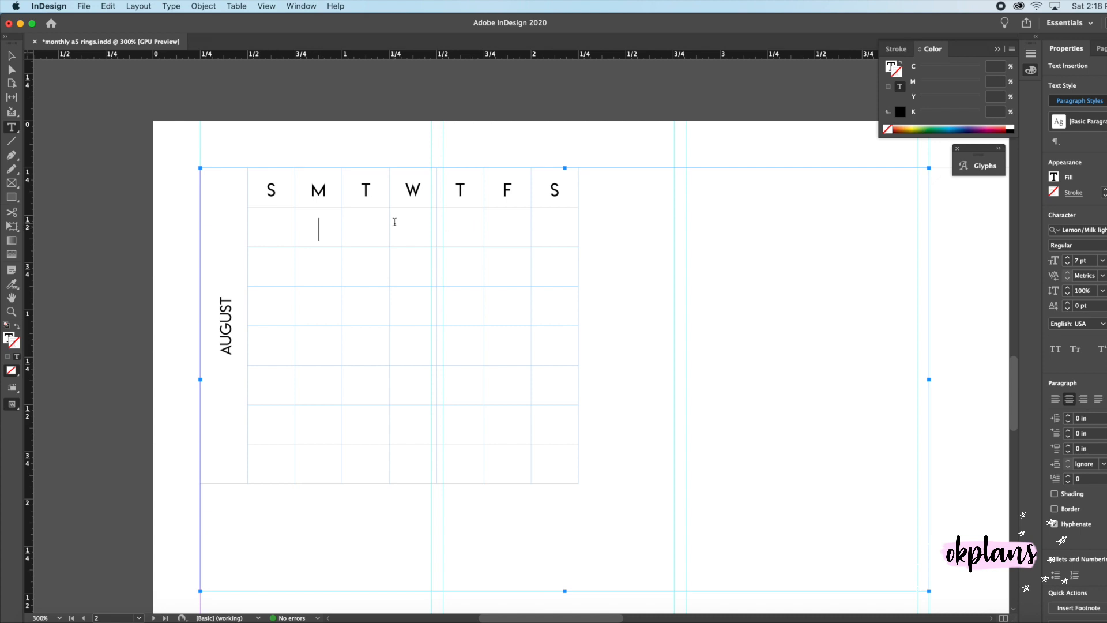
click(559, 226)
text(1)
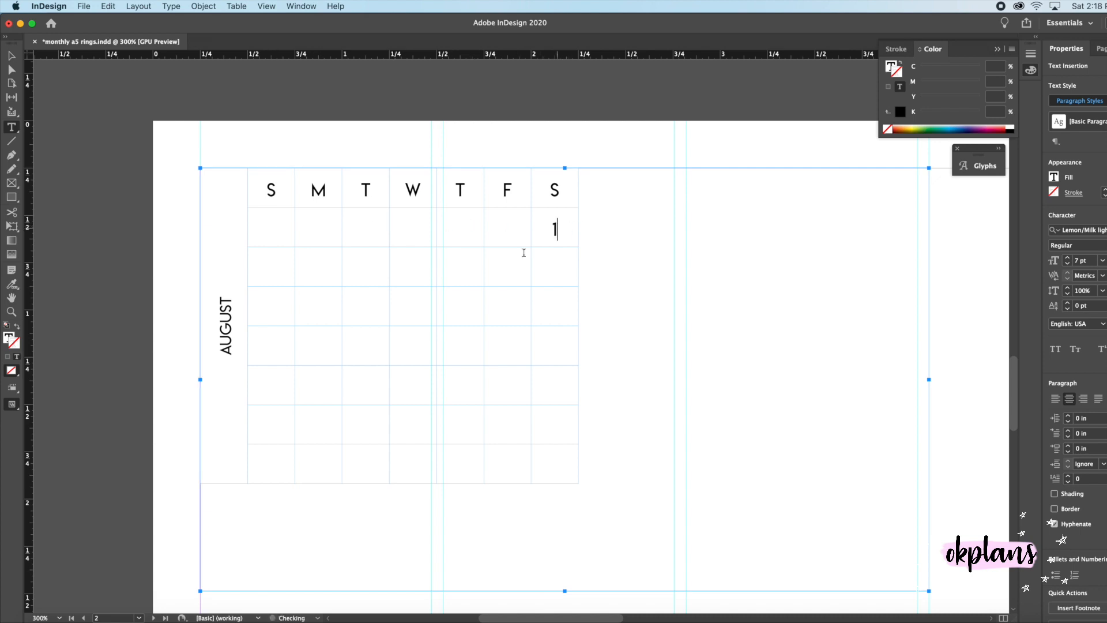
Fill the second date row with 2 through 8, from Sunday to Saturday.
click(280, 262)
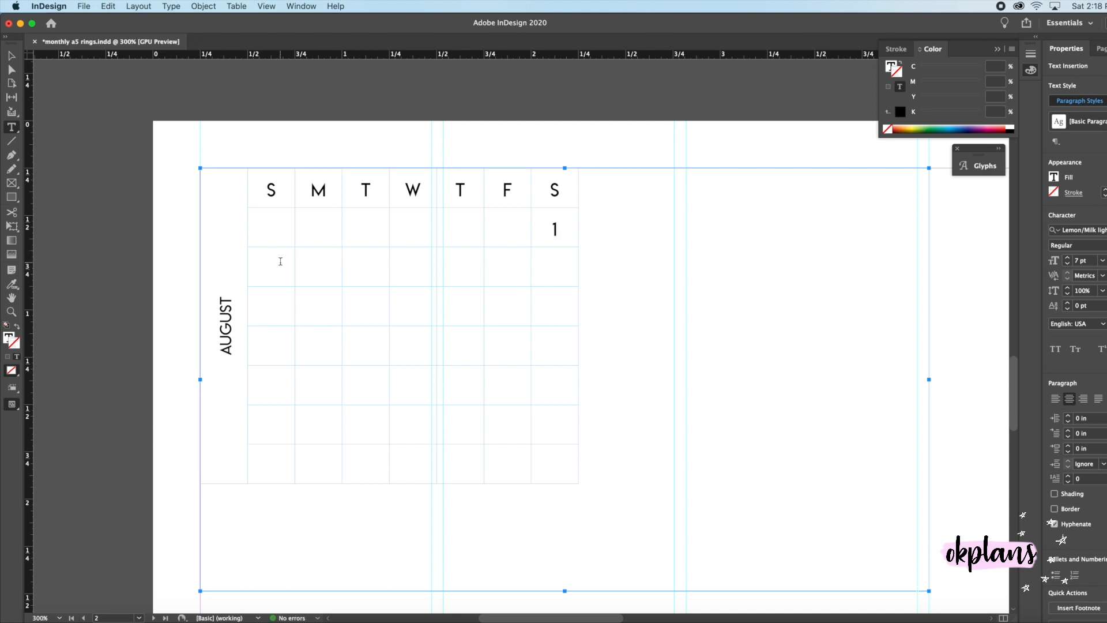
text(2)
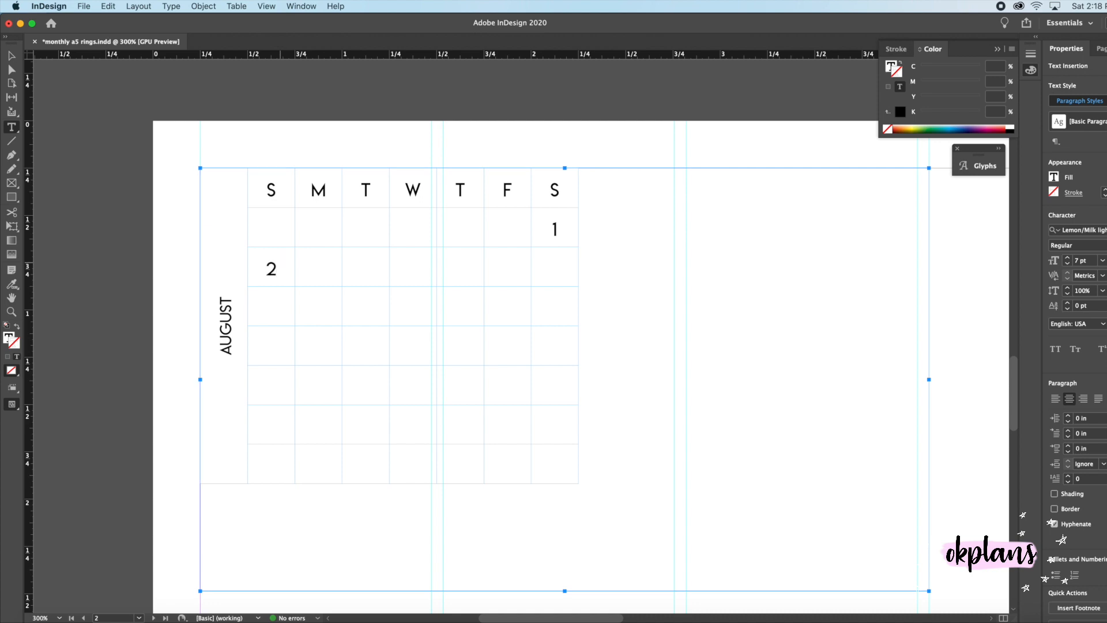
click(314, 260)
text(3)
click(375, 269)
text(4)
click(414, 273)
text(5)
key(Tab)
text(6)
key(Tab)
text(7)
key(Tab)
text(8)
key(Tab)
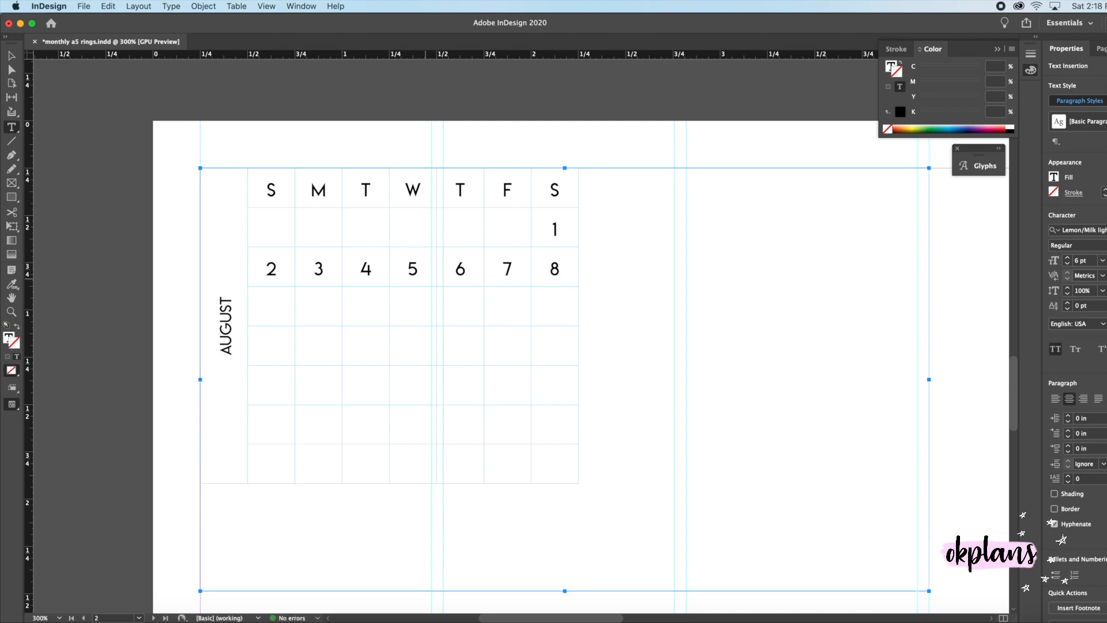
Fill the third date row with 9 through 15, from Sunday to Saturday.
key(Right)
key(Right)
click(277, 304)
text(9)
click(318, 305)
text(10)
click(356, 306)
text(11)
click(417, 304)
text(12 )
text(1)
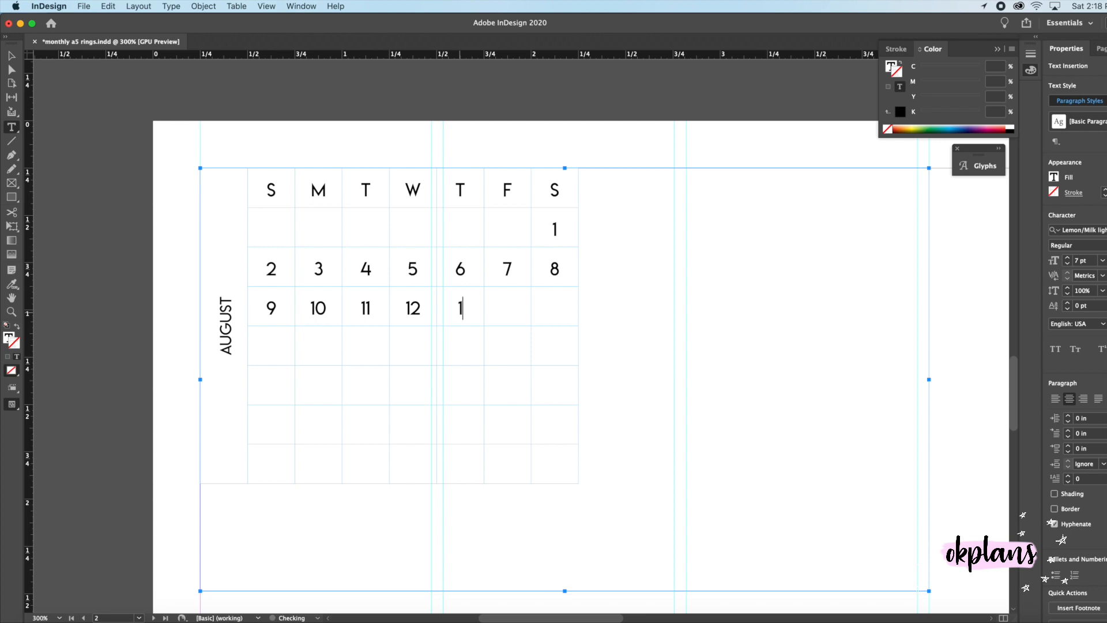
text(3)
click(510, 308)
text(14)
click(543, 309)
text(15)
Fill the fourth date row with 16 through 22, from Sunday to Saturday.
click(288, 344)
text(15)
key(BackSpace)
text(6)
click(331, 346)
text(17)
click(369, 349)
text(1818)
key(BackSpace)
text(9)
scroll(408, 346, left, 4)
click(565, 349)
text(20)
click(635, 345)
text(21)
click(675, 345)
text(22)
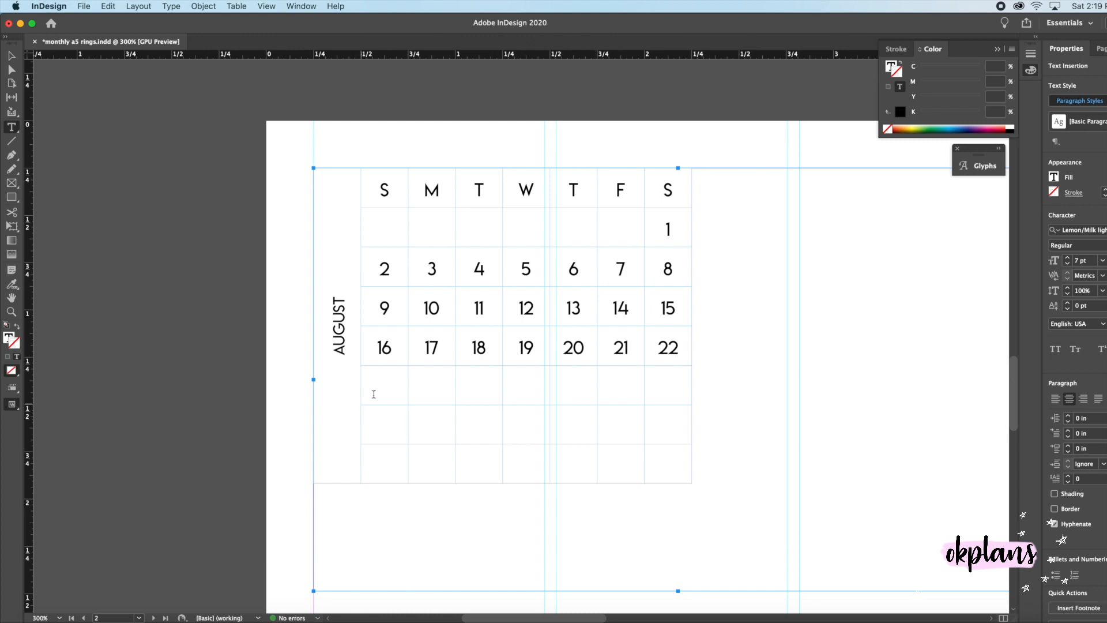
Fill the fifth date row with 23 through 29, from Sunday to Saturday.
click(382, 388)
text(23)
click(438, 392)
text(24)
click(481, 389)
text(25)
click(534, 392)
text(26)
click(587, 391)
text(27)
click(614, 391)
text(28)
click(670, 389)
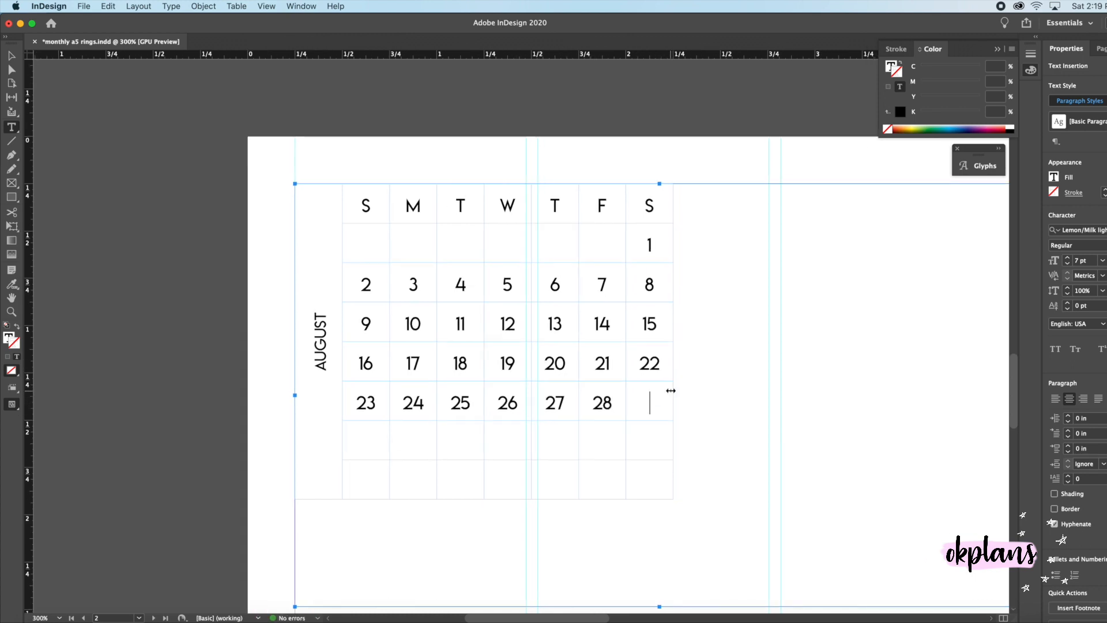
text(29)
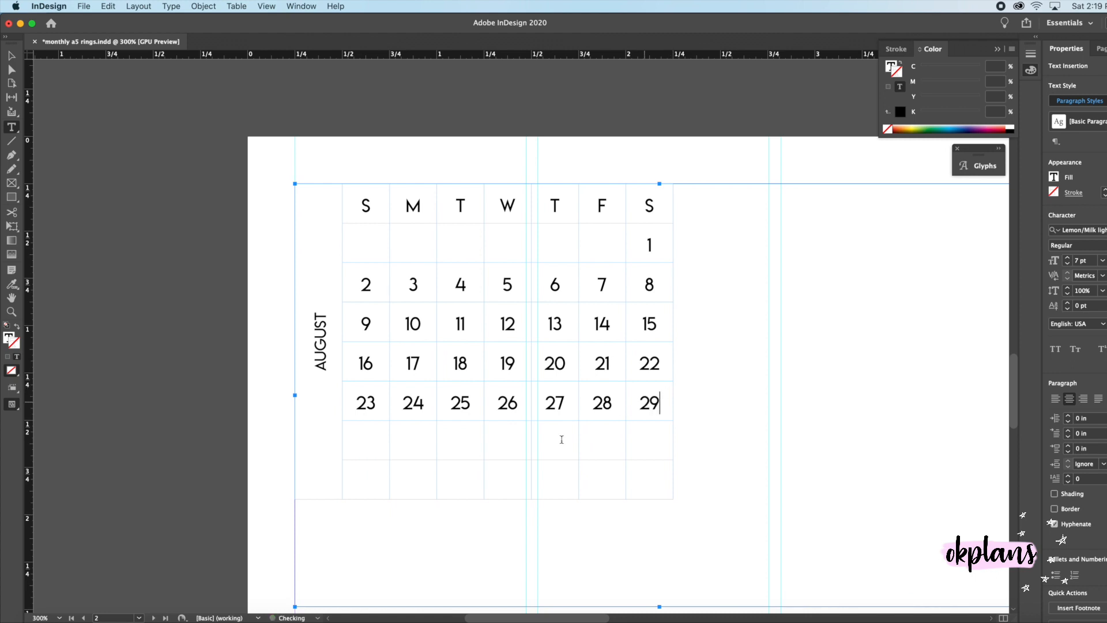
Enter 30 and 31 in the Sunday and Monday cells of the sixth date row.
click(365, 447)
text(30)
click(402, 440)
text(31)
Remove the empty last row so the calendar table has 7 rows.
click(325, 474)
drag(351, 473, 659, 472)
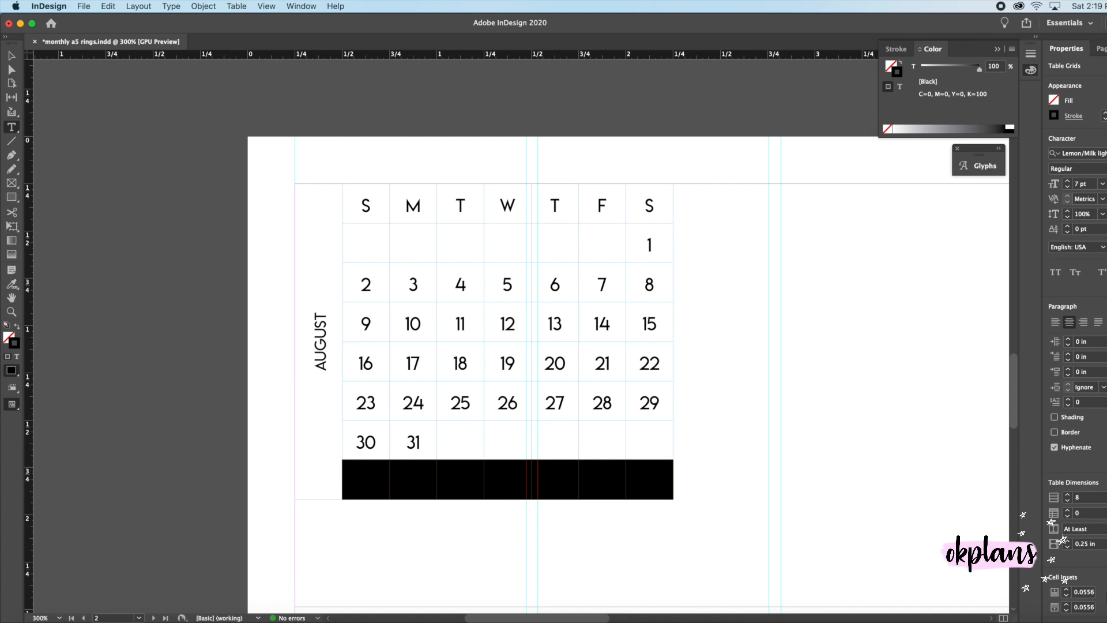
click(1067, 500)
click(372, 442)
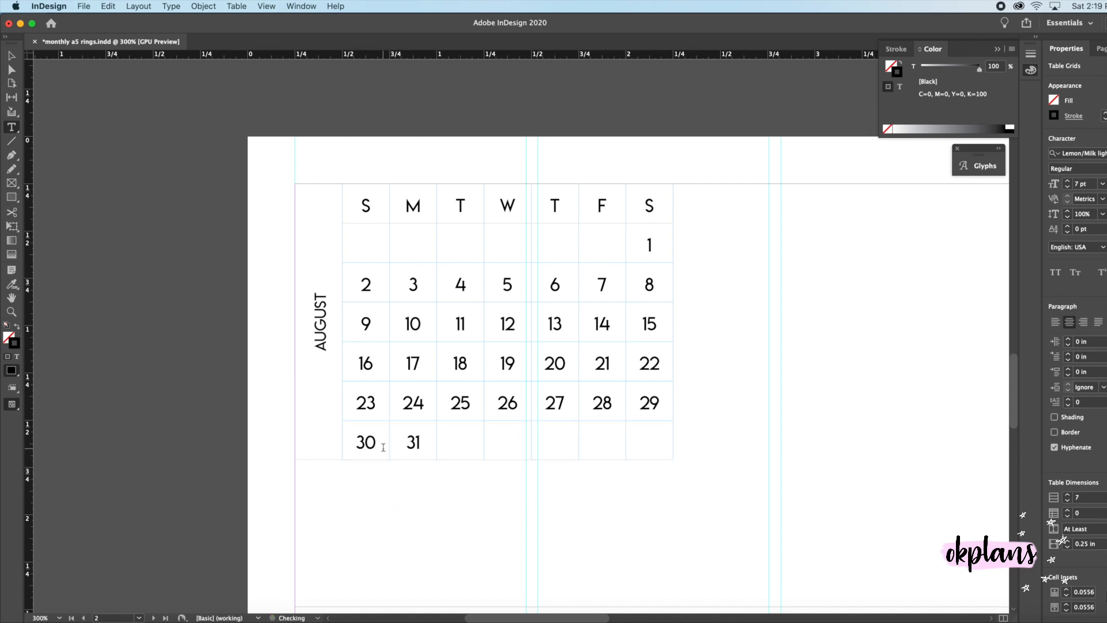
Switch the screen mode to Preview to view the calendar without guides and frame edges.
click(12, 404)
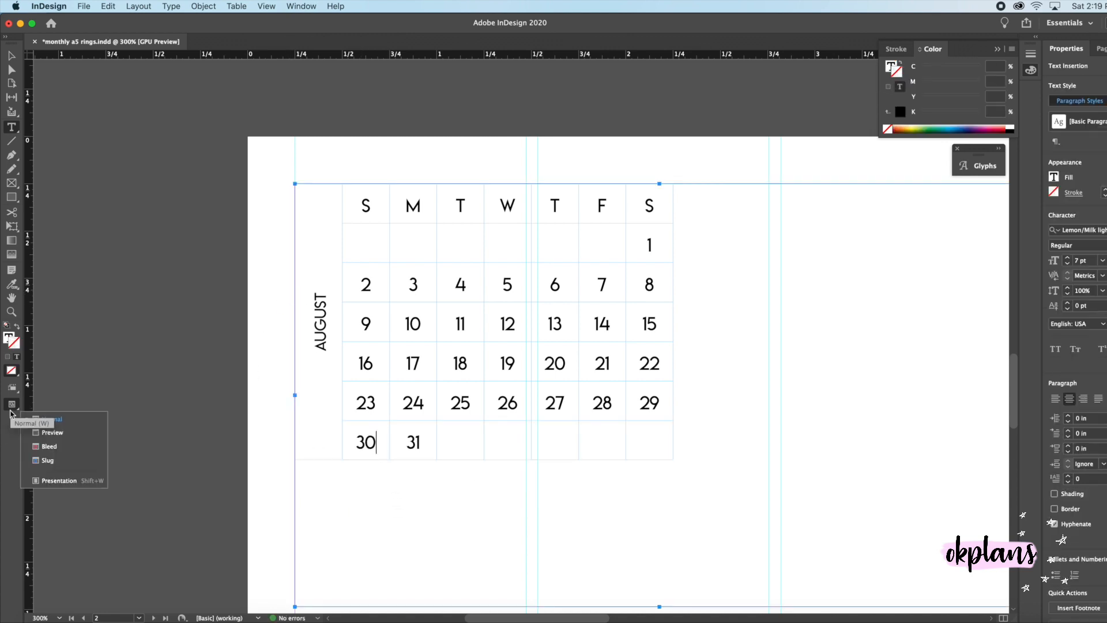
click(40, 437)
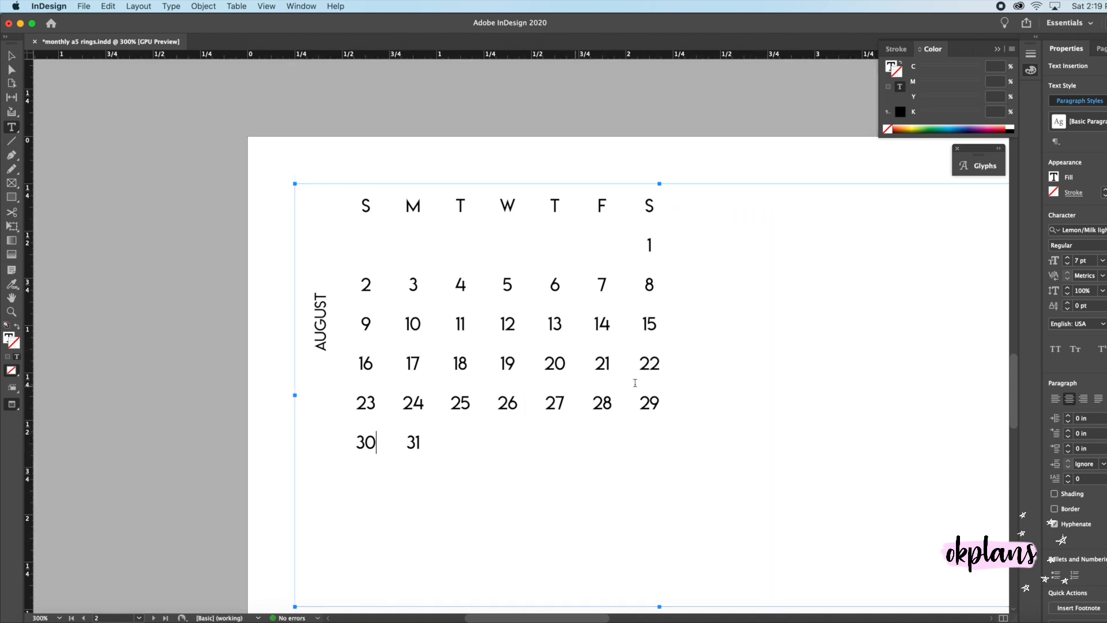
drag(322, 316, 288, 294)
Set the font of the calendar's weekday heading cells to Lemon/Milk Bold.
scroll(139, 185, down, 1)
click(375, 197)
drag(374, 197, 630, 209)
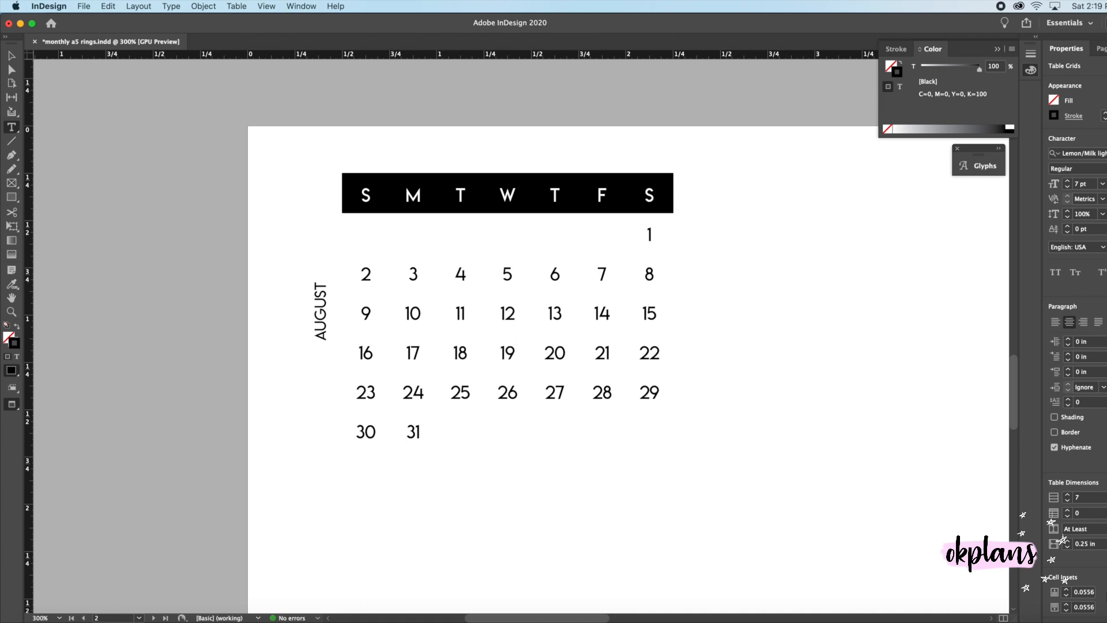
click(1084, 154)
click(1096, 153)
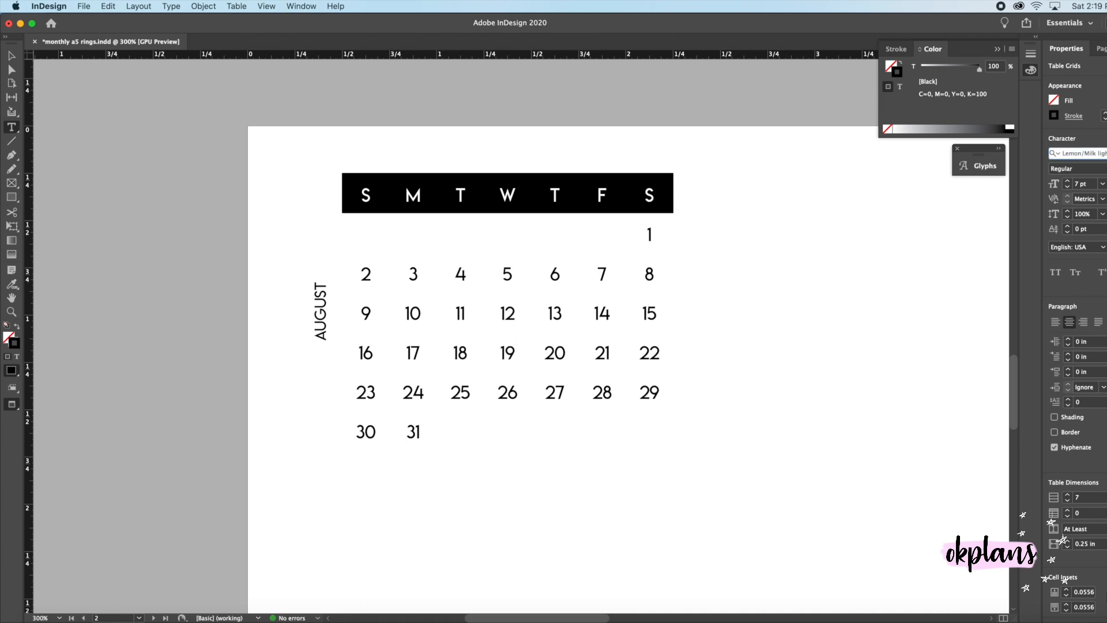
key(BackSpace)
key(BackSpace)
key(BackSpace)
key(BackSpace)
key(BackSpace)
key(BackSpace)
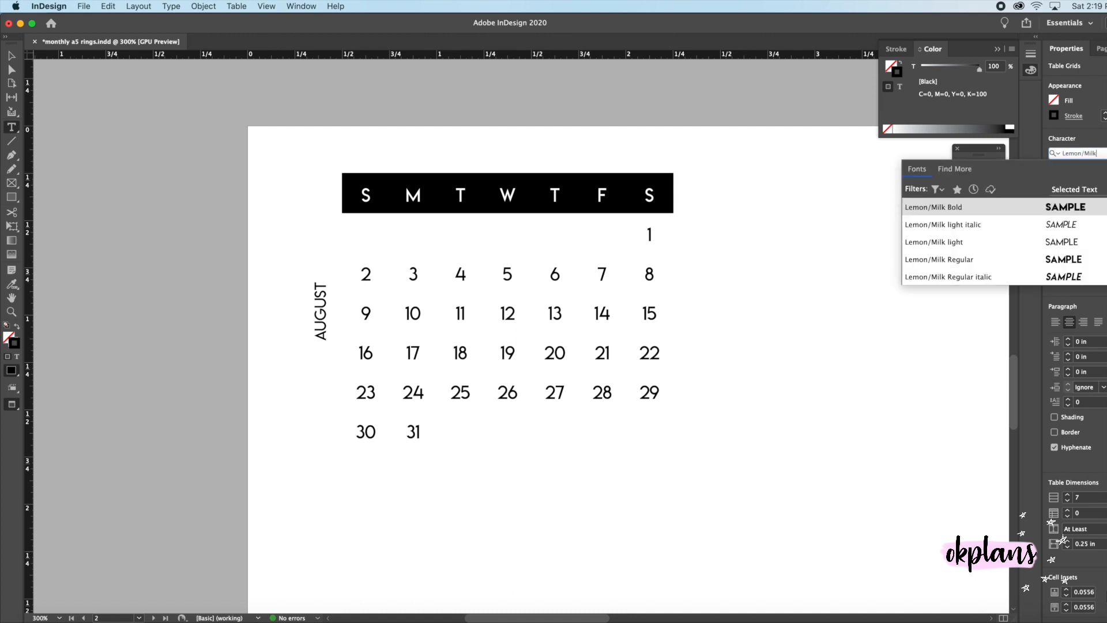
click(1073, 211)
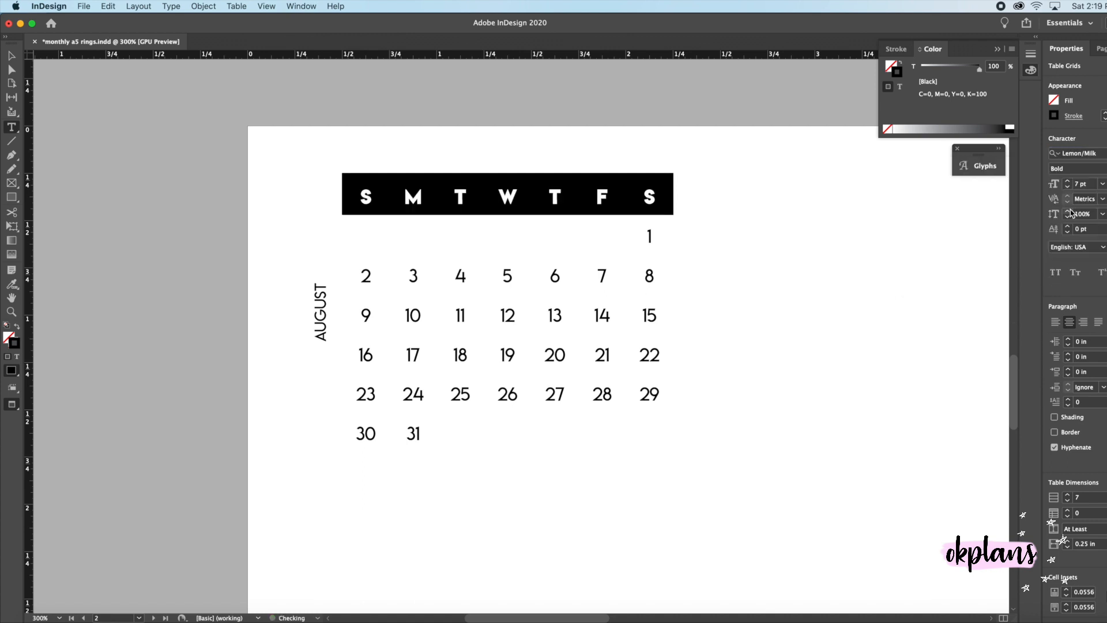
Set the font of the rotated AUGUST label to Lemon/Milk Bold.
click(361, 302)
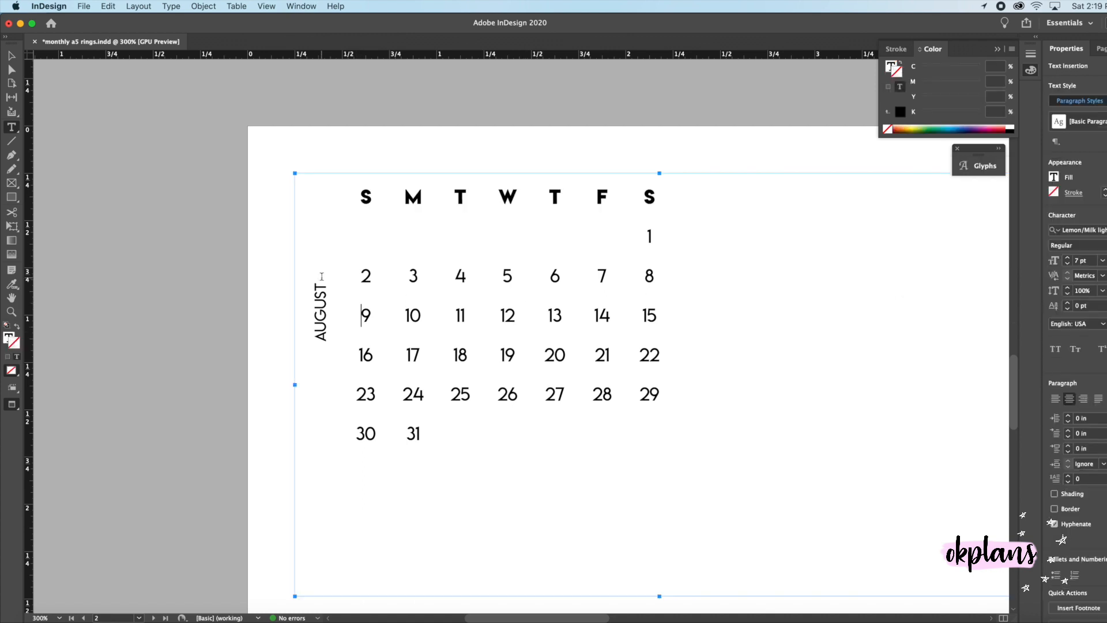
drag(321, 281, 312, 344)
click(1087, 230)
click(1087, 230)
key(BackSpace)
key(BackSpace)
key(BackSpace)
key(BackSpace)
key(BackSpace)
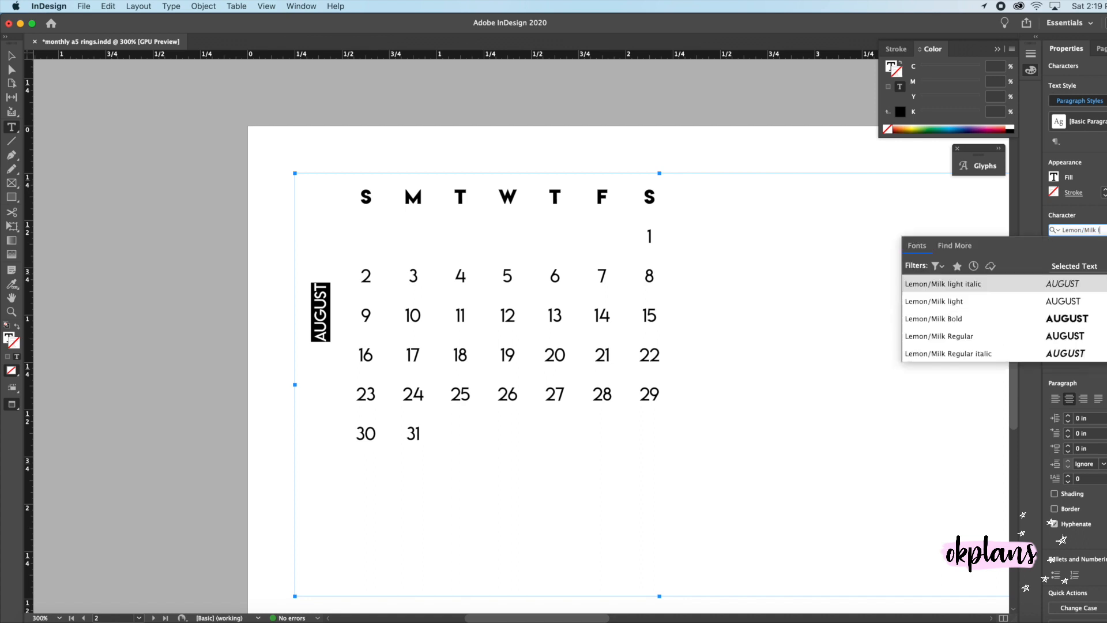
key(Return)
click(352, 389)
Switch the screen mode to Normal and set the AUGUST label's font size to 9 pt.
drag(316, 270, 326, 362)
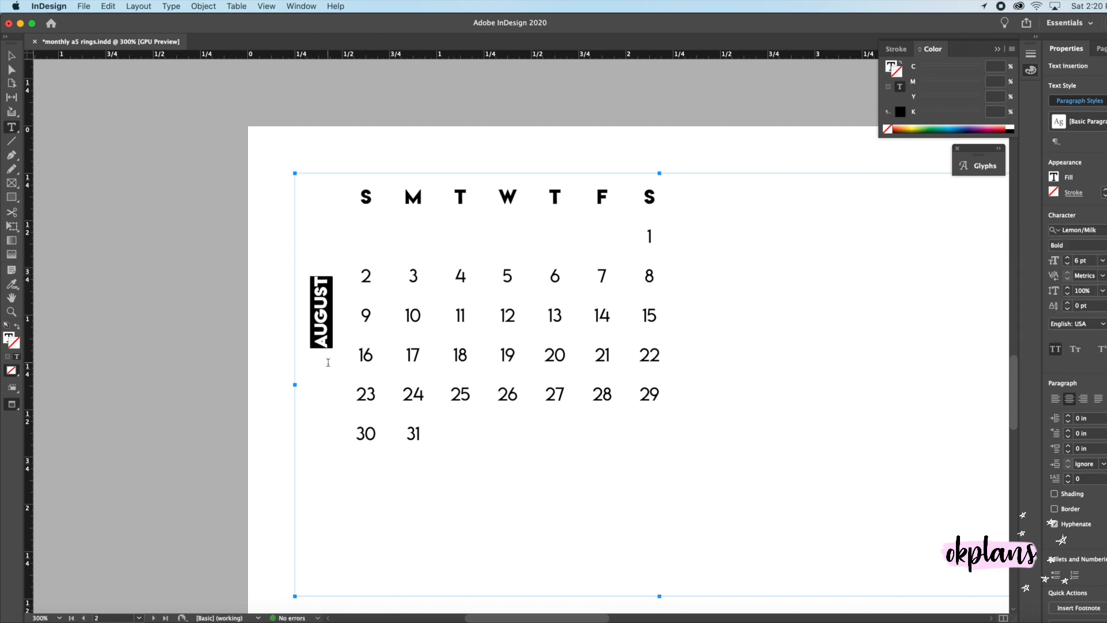
click(12, 405)
click(44, 420)
click(1068, 258)
click(1067, 258)
click(1068, 257)
click(1067, 258)
click(1068, 265)
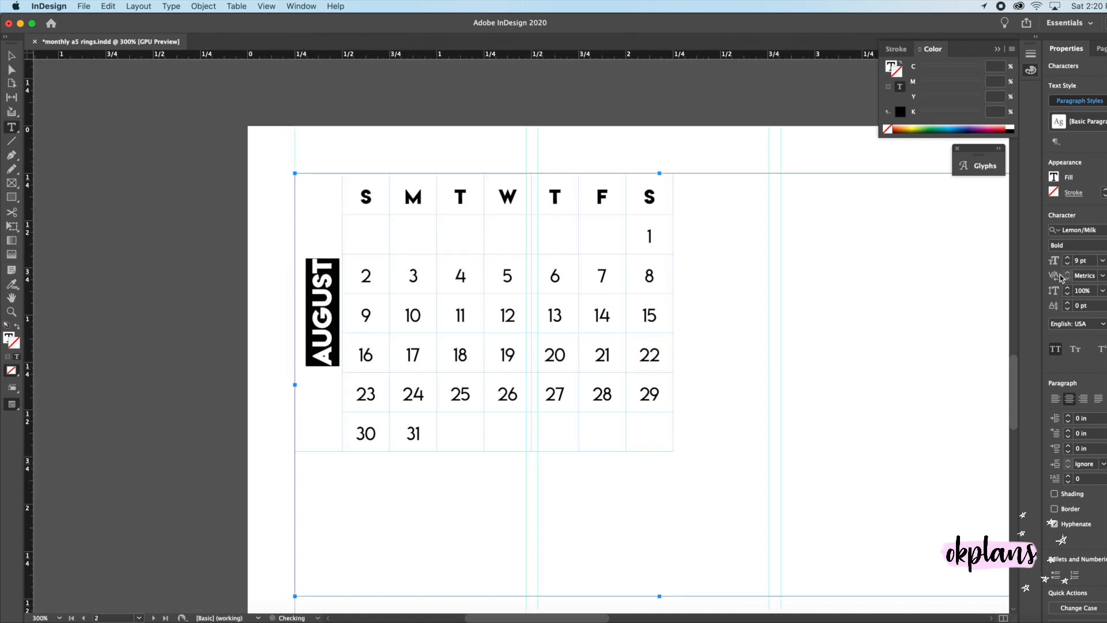
Check the calendar with the enlarged label in Preview screen mode and return to Normal mode.
click(371, 315)
click(12, 405)
click(58, 430)
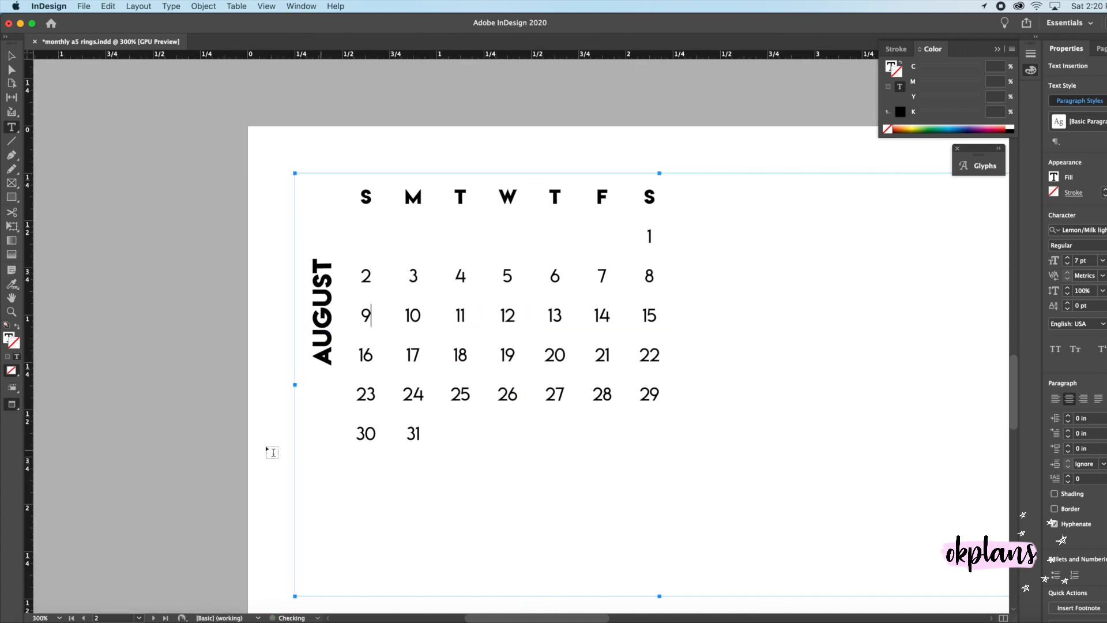
click(10, 407)
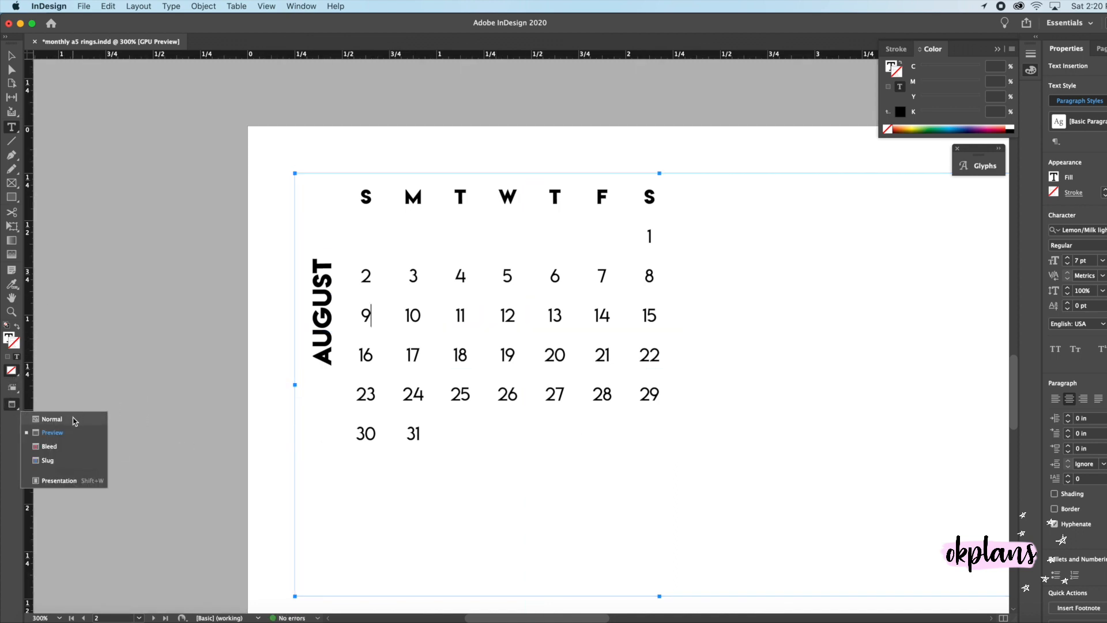
click(63, 417)
Shrink the calendar's text frame so its right and bottom edges fit the table.
click(11, 55)
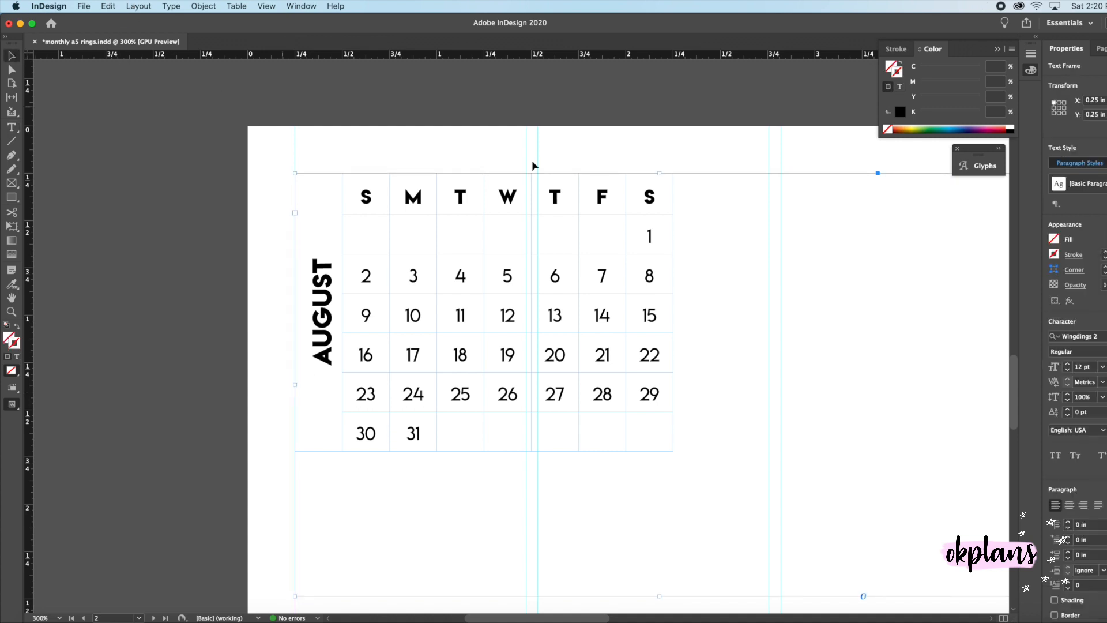
scroll(427, 335, right, 5)
scroll(427, 335, down, 1)
scroll(477, 312, left, 9)
scroll(477, 312, right, 5)
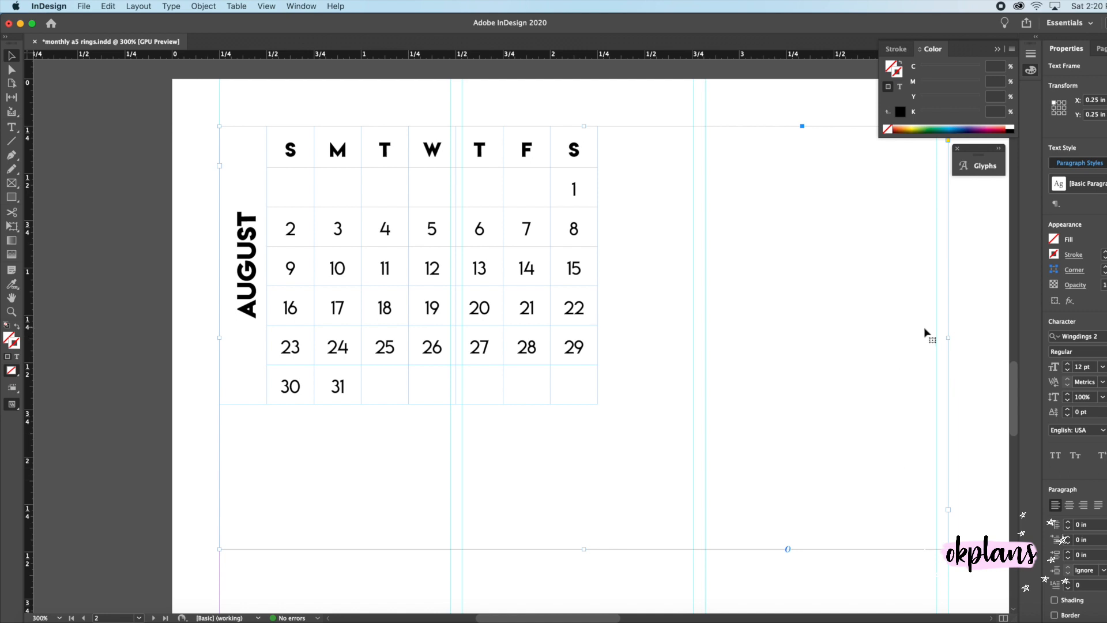
drag(949, 338, 599, 332)
drag(410, 547, 416, 406)
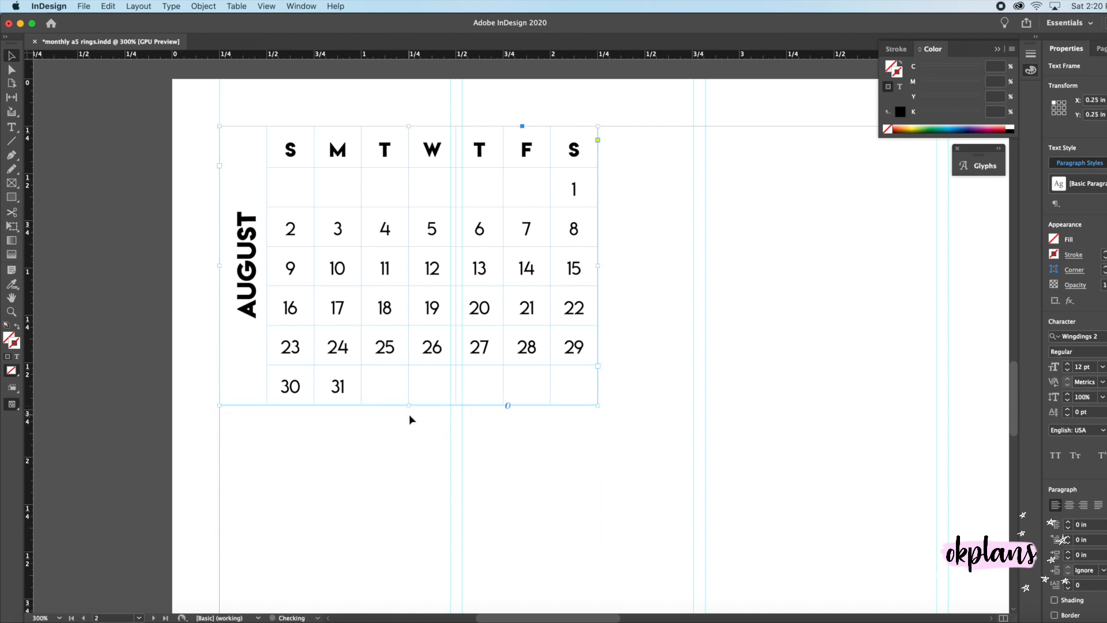
Set the zoom to 100% and examine the calendar's size and placement on the two-page spread.
click(60, 617)
click(55, 461)
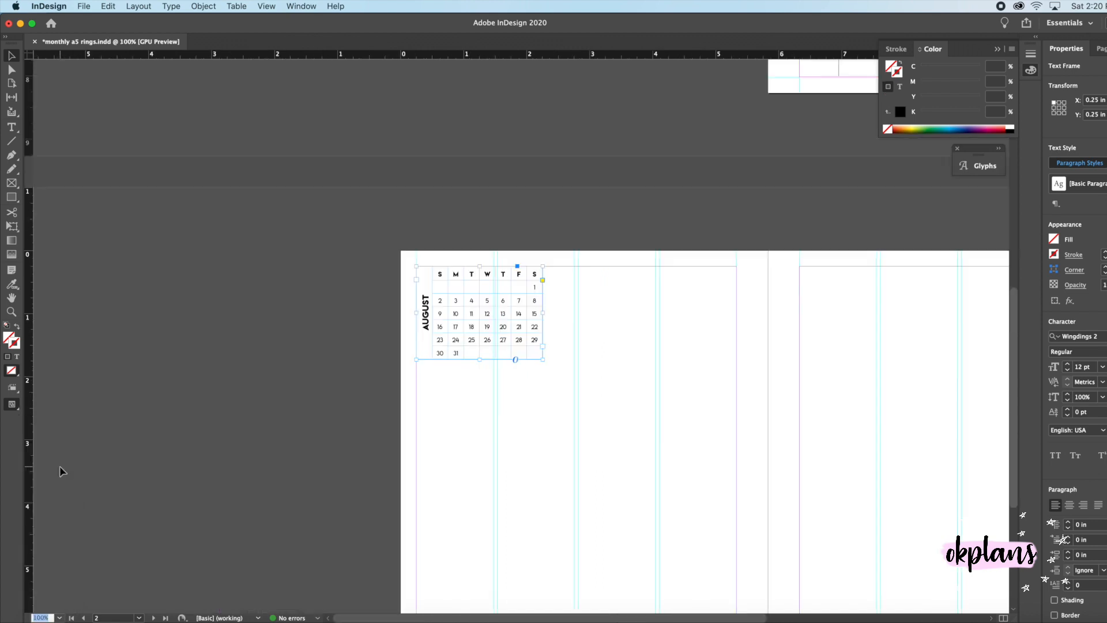
scroll(490, 423, right, 3)
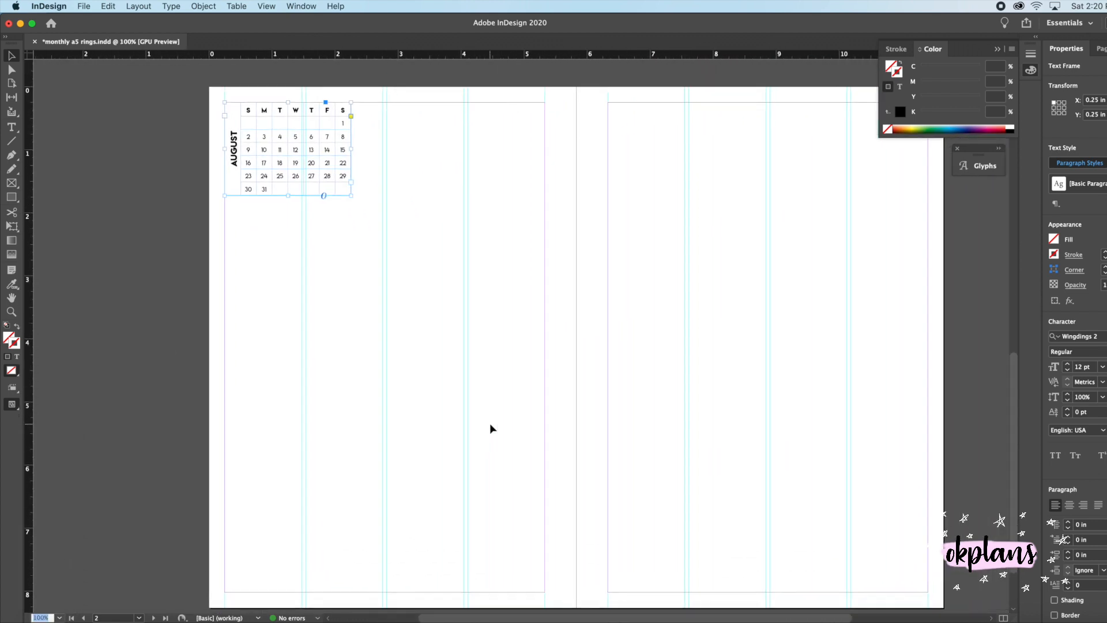
scroll(490, 423, right, 2)
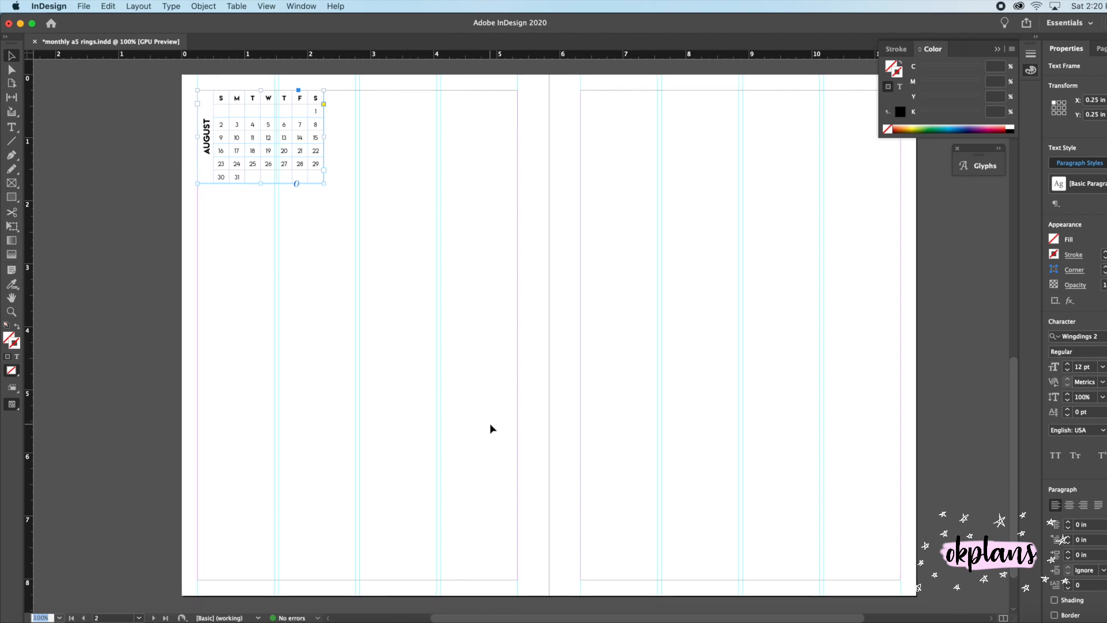
scroll(489, 424, down, 3)
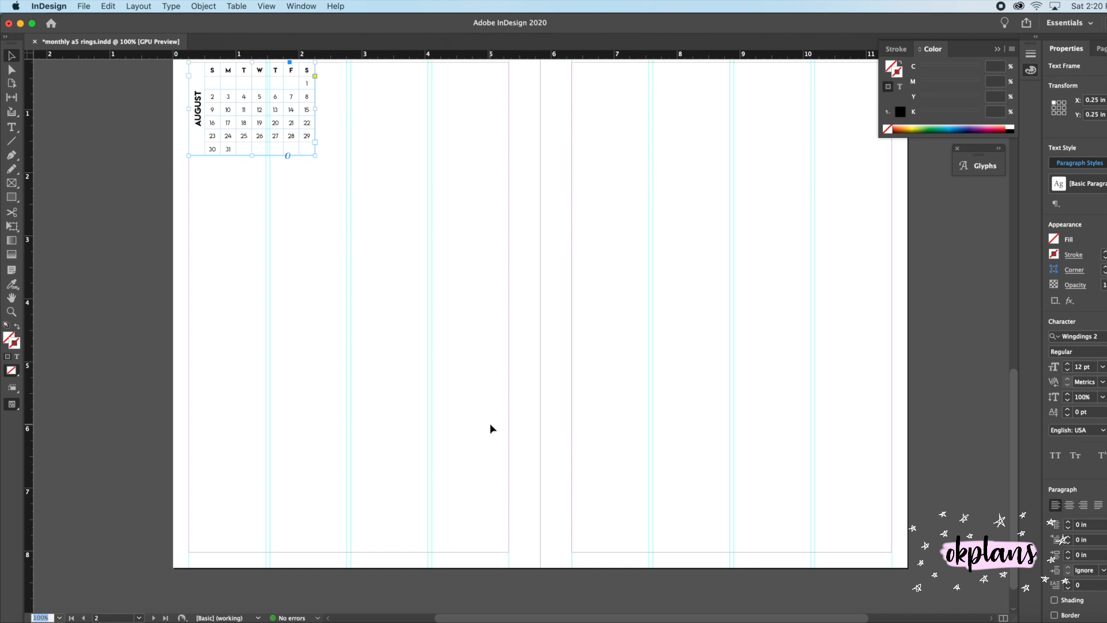
scroll(436, 418, up, 5)
scroll(436, 418, down, 2)
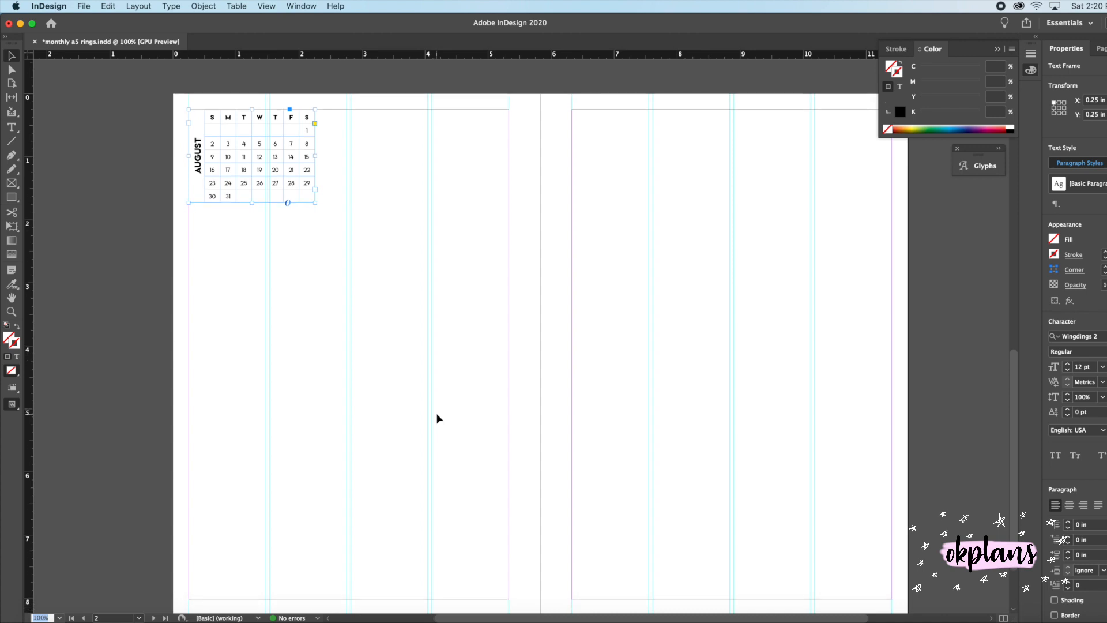
Select all cells of the August calendar table and open their font size for editing.
double_click(308, 198)
drag(307, 197, 198, 126)
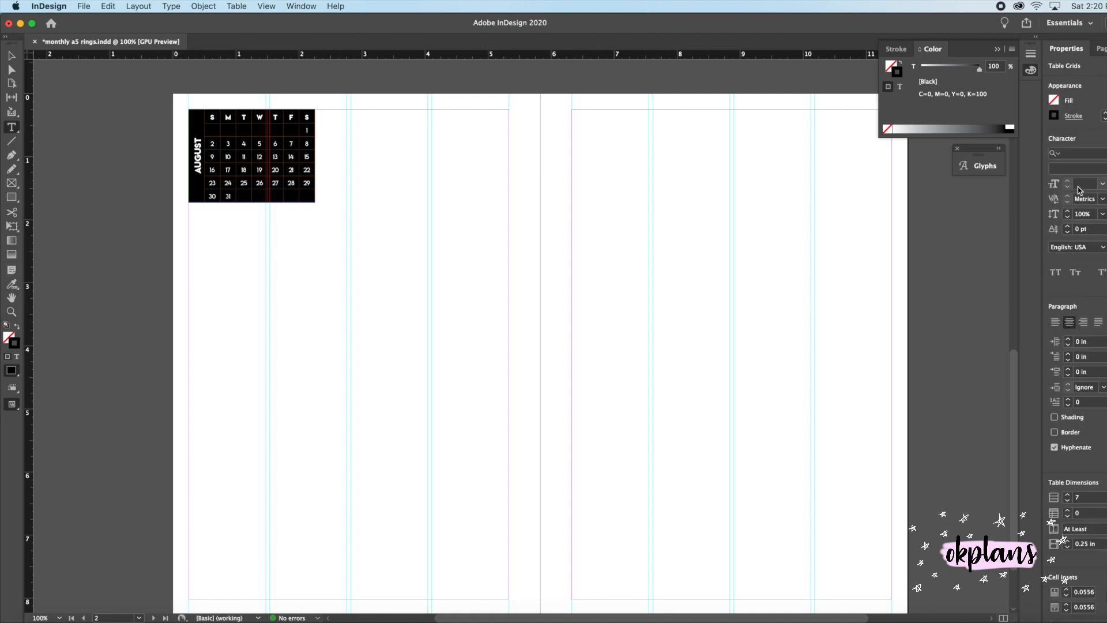
click(1079, 185)
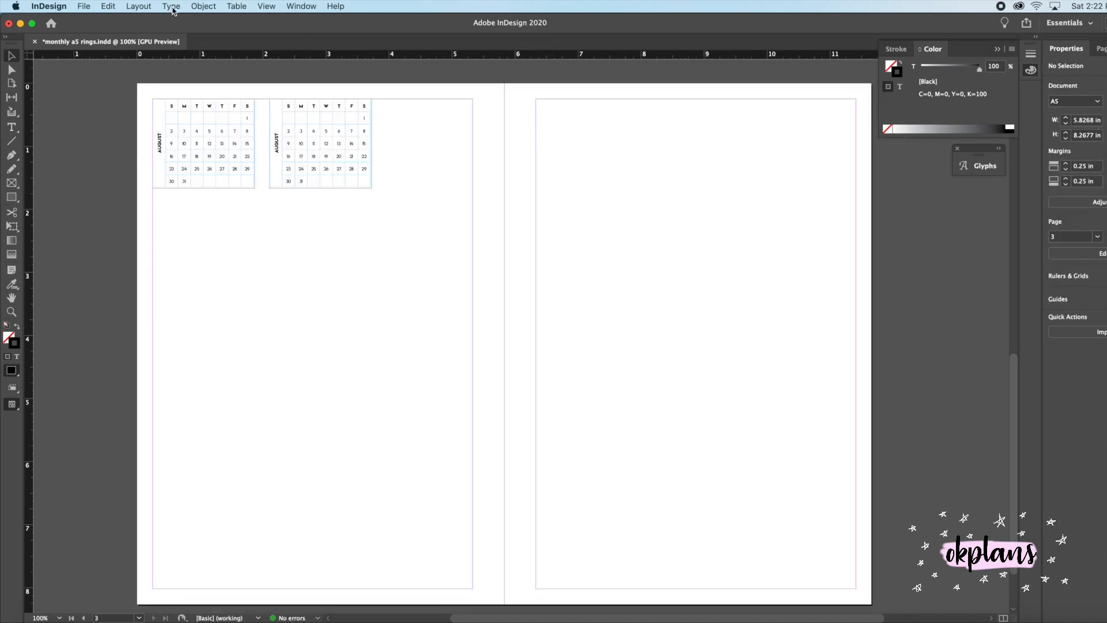
Place two horizontal guides across the spread, one at about 1.68 in under the mini-calendars and one just below it.
drag(74, 54, 85, 190)
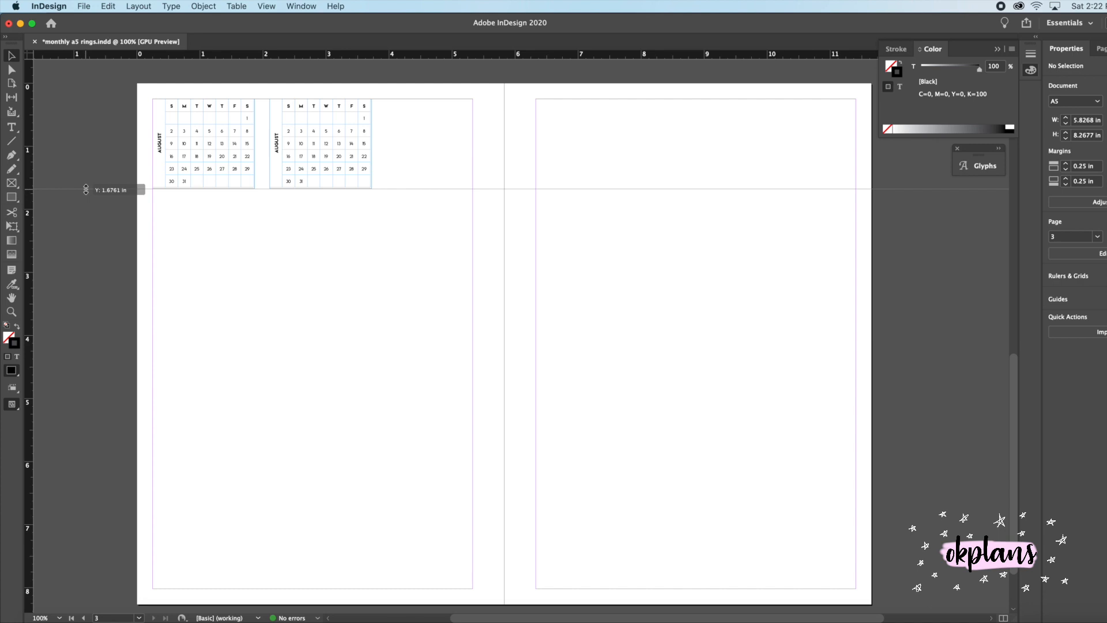
drag(86, 190, 85, 190)
drag(116, 54, 128, 196)
click(372, 281)
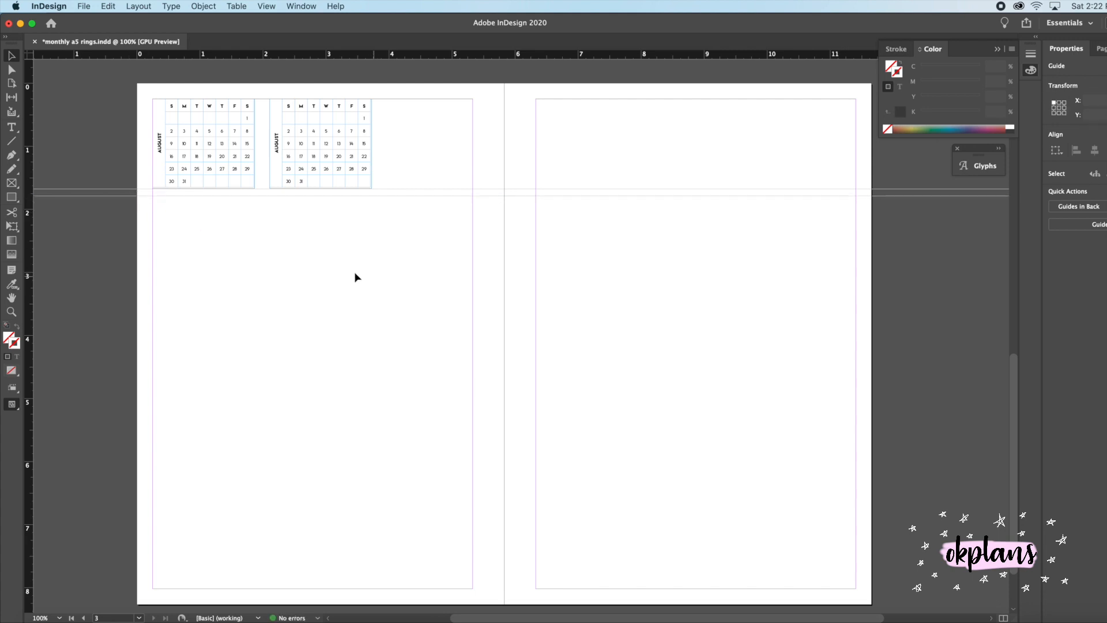
Draw a text frame from the lower guide to the left page's bottom margin and insert a table with 7 body rows and 4 columns.
click(11, 127)
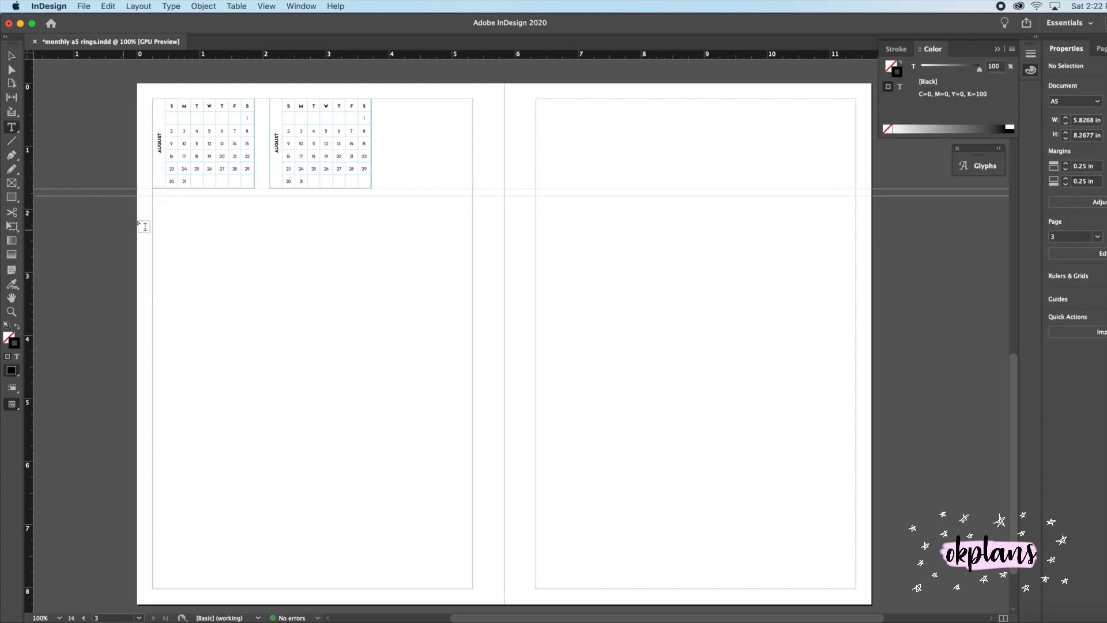
drag(153, 196, 472, 589)
click(176, 7)
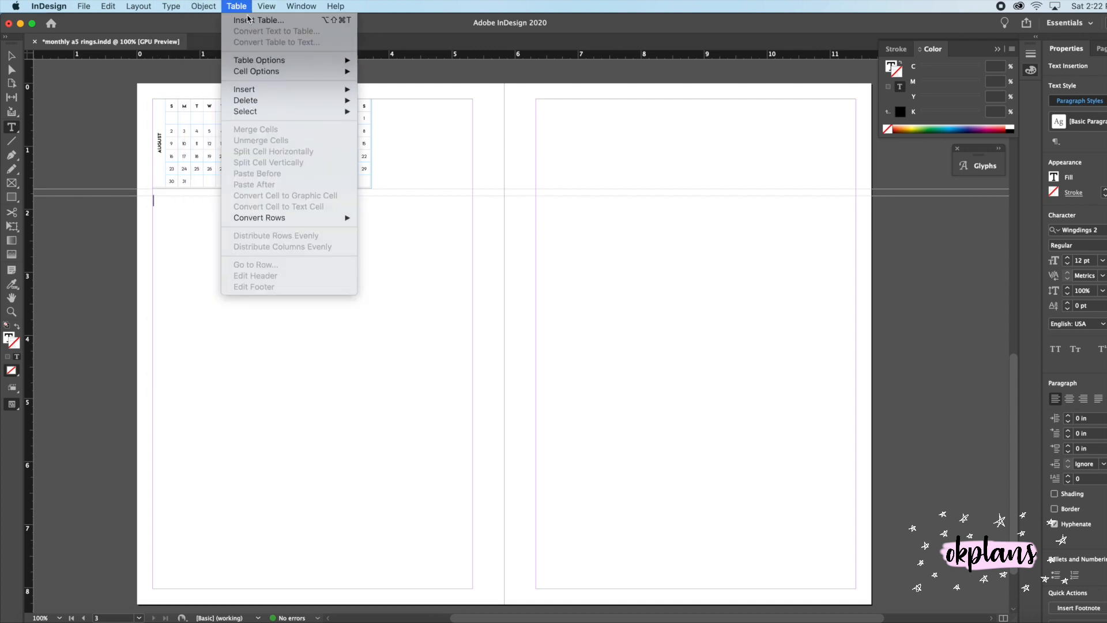
click(248, 20)
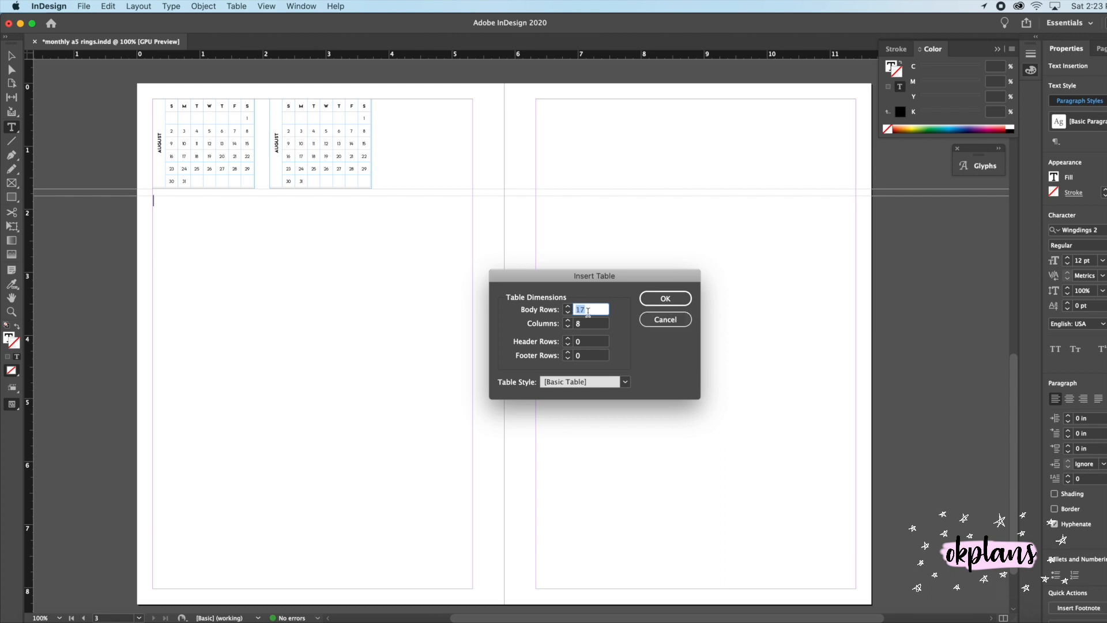
text(7)
key(Tab)
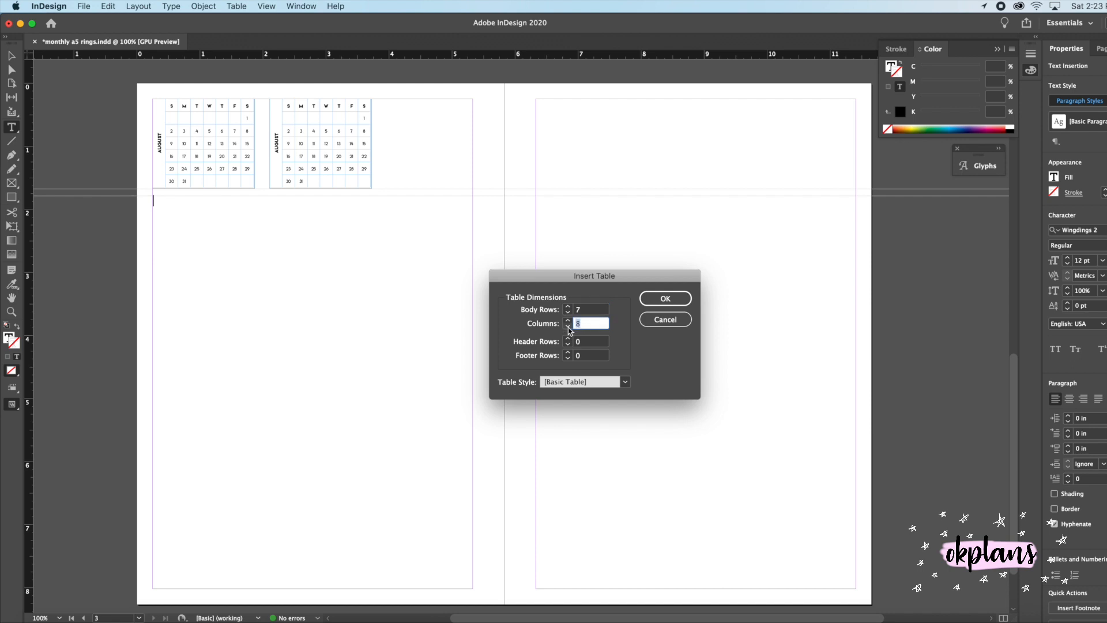
text(4)
click(666, 298)
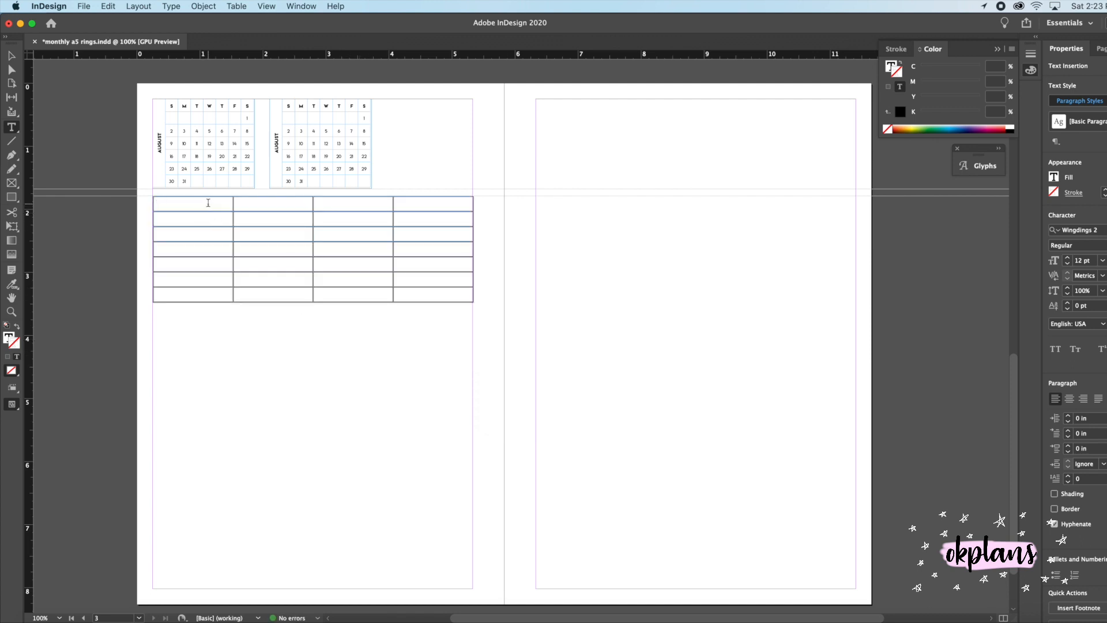
Set the font of all cells in the new table to Lemon/Milk light italic and centre their text.
drag(200, 204, 457, 312)
click(1070, 155)
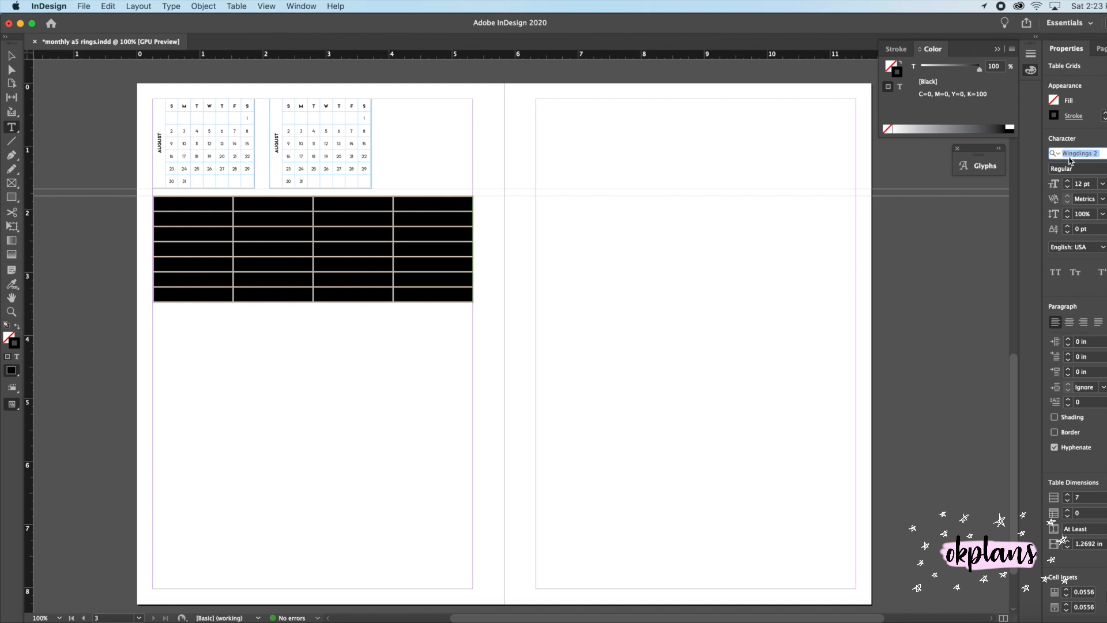
text(Lemon/Milk)
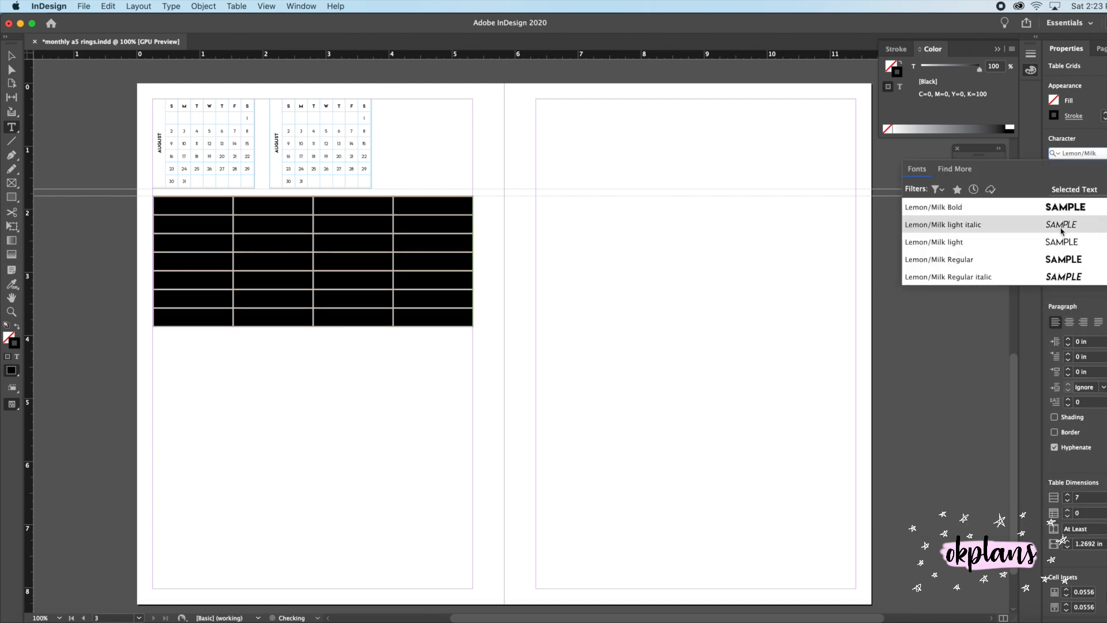
click(1062, 230)
click(206, 205)
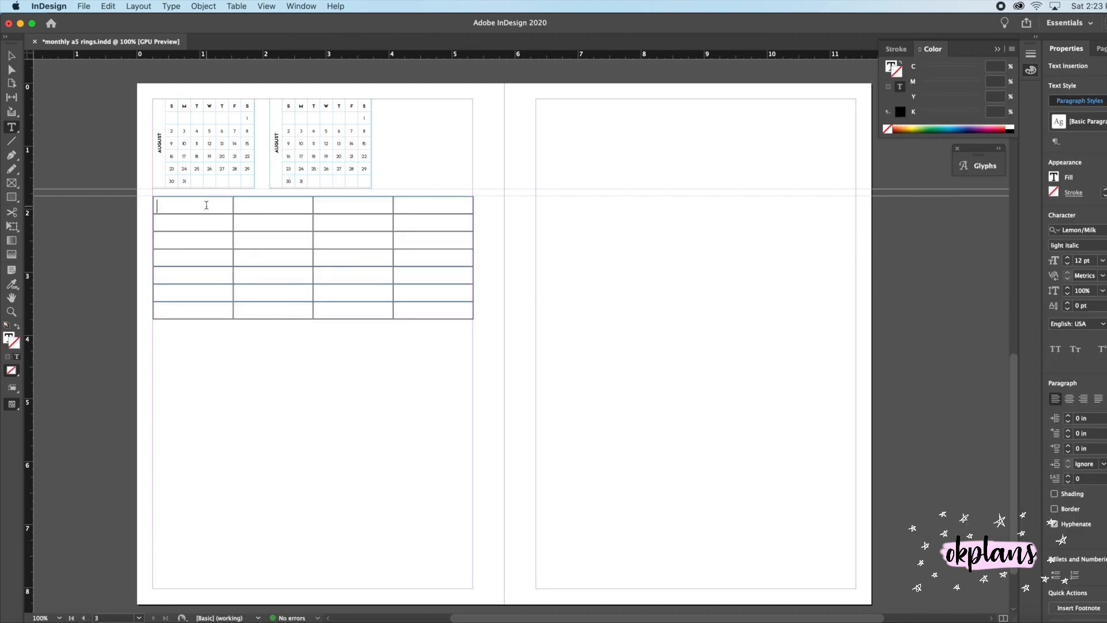
drag(205, 206, 449, 309)
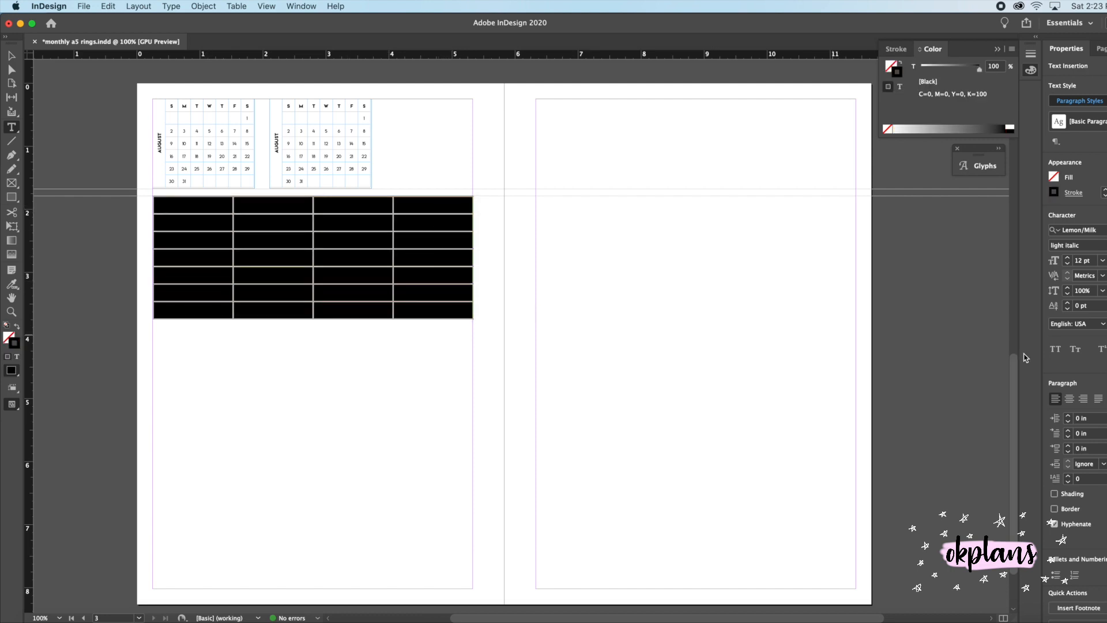
click(1070, 322)
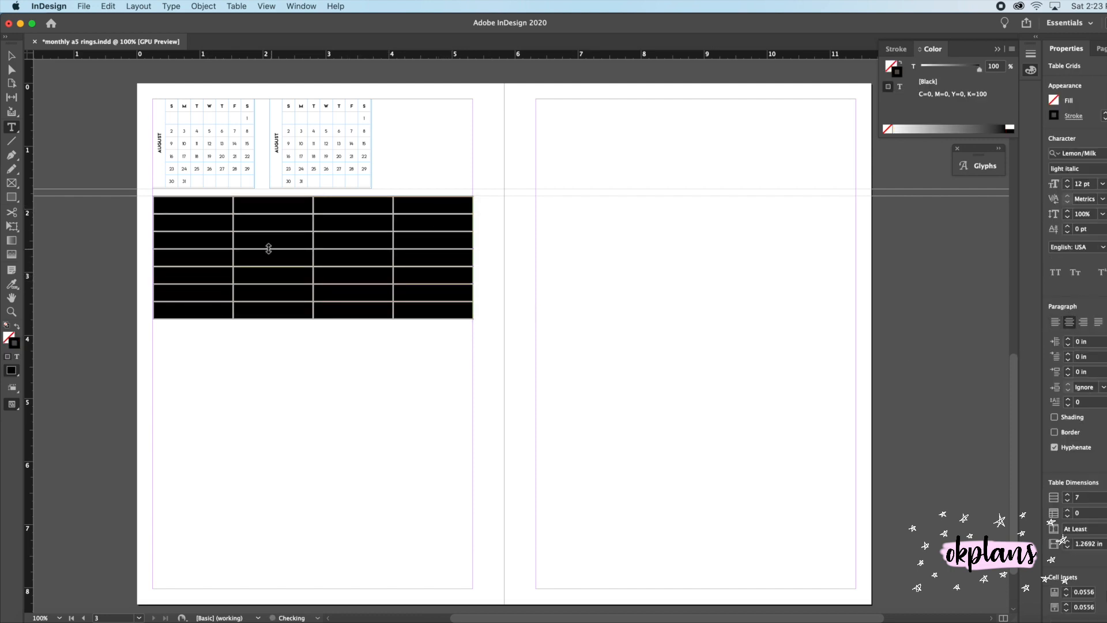
drag(206, 221, 536, 345)
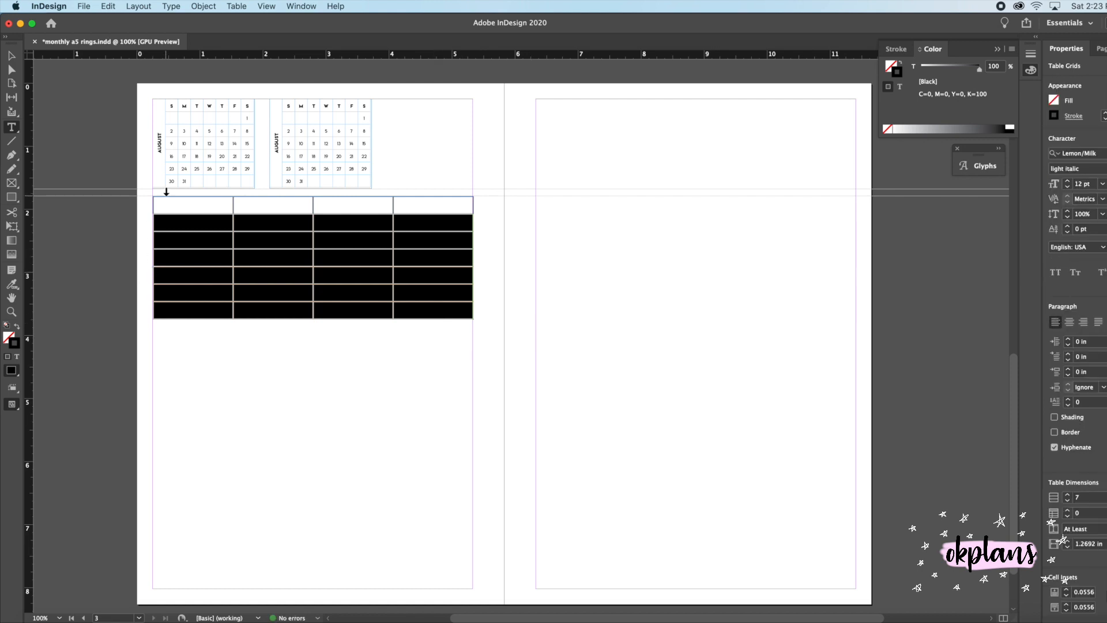
click(175, 207)
drag(177, 207, 490, 313)
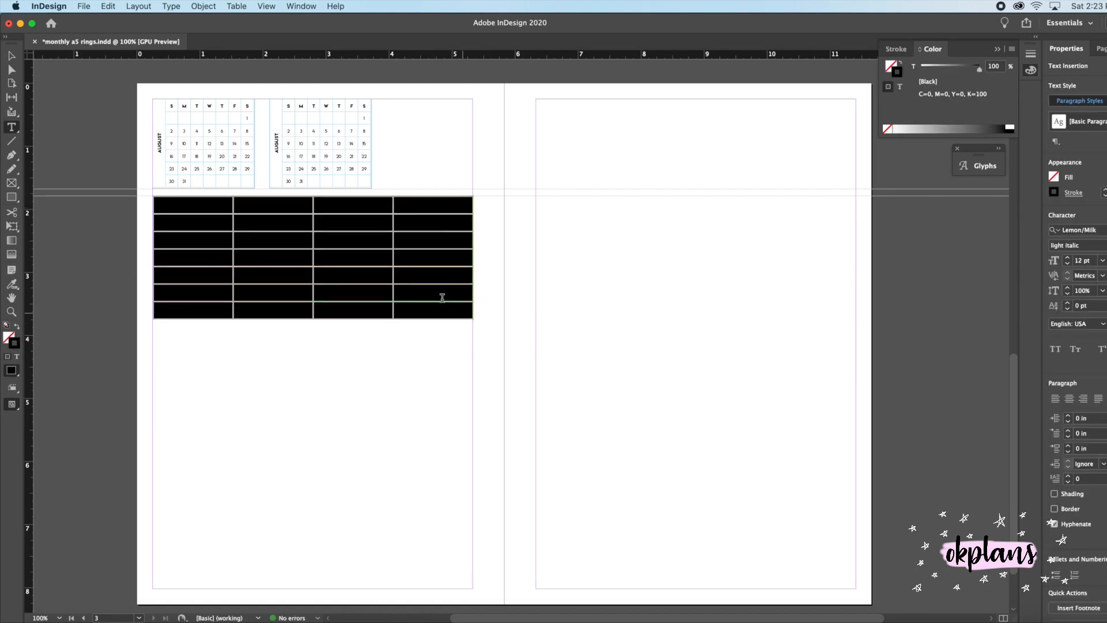
right_click(265, 234)
click(180, 248)
click(184, 224)
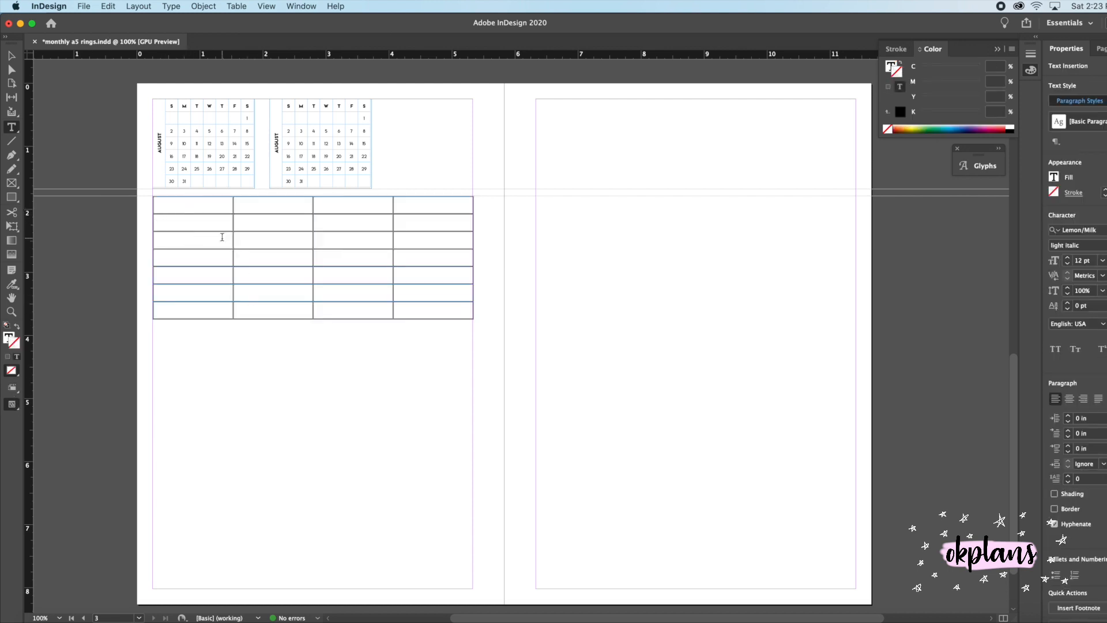
Extend the table's last row down to the bottom margin and distribute the six rows below the header row evenly.
drag(217, 226, 305, 587)
right_click(277, 326)
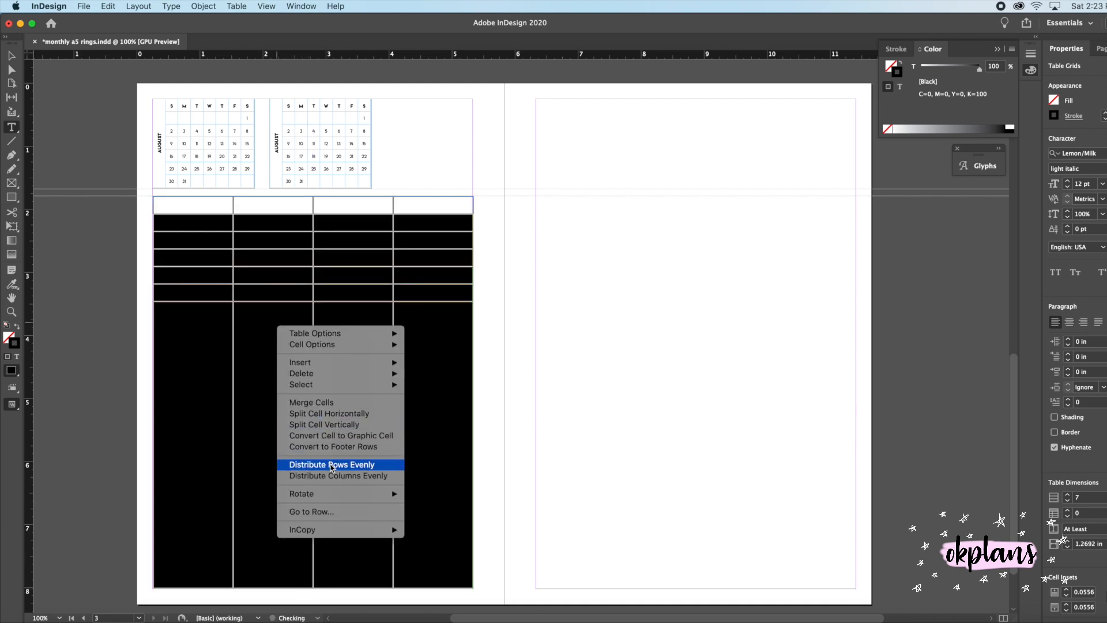
click(331, 465)
Select the six body rows of the monthly table and set the stroke weight of all their borders to 0.1 pt.
click(198, 250)
drag(192, 228, 438, 526)
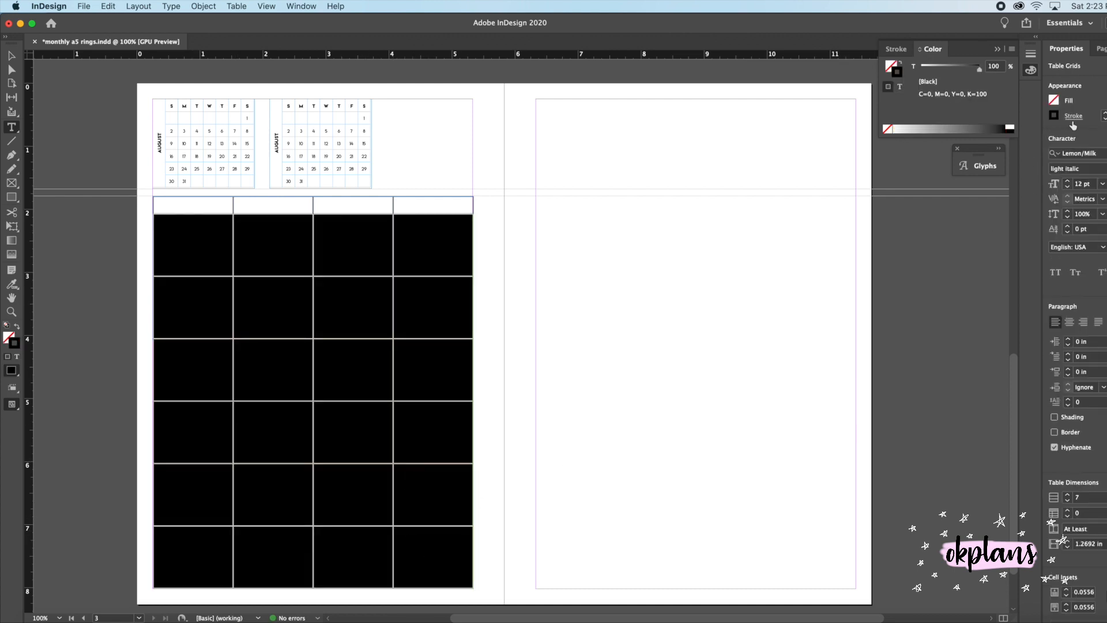
click(1072, 121)
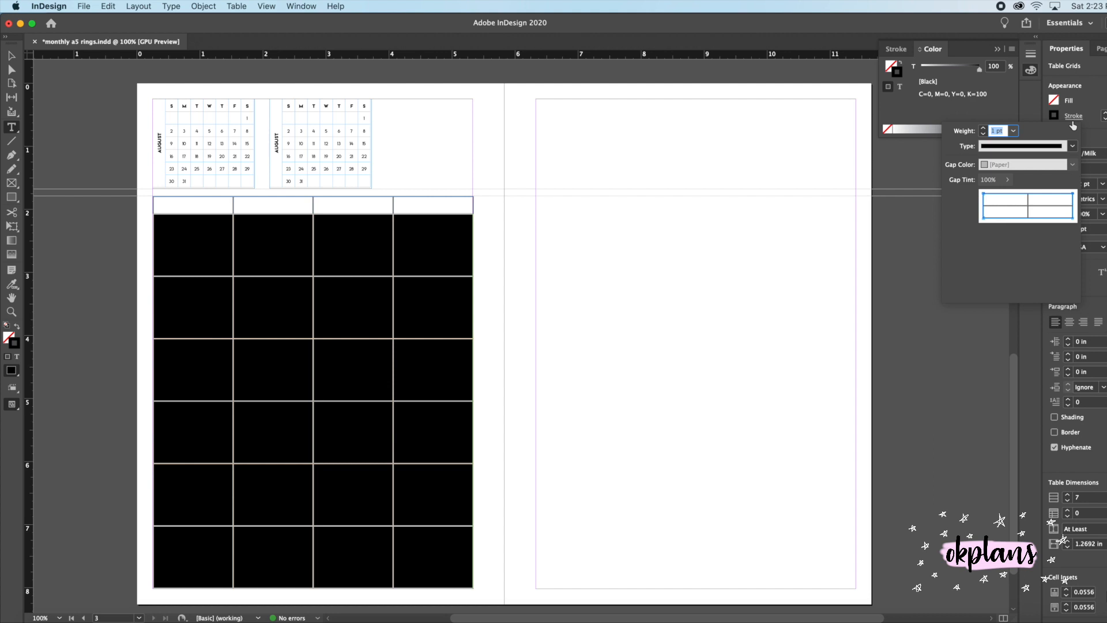
scroll(1072, 125, down, 2)
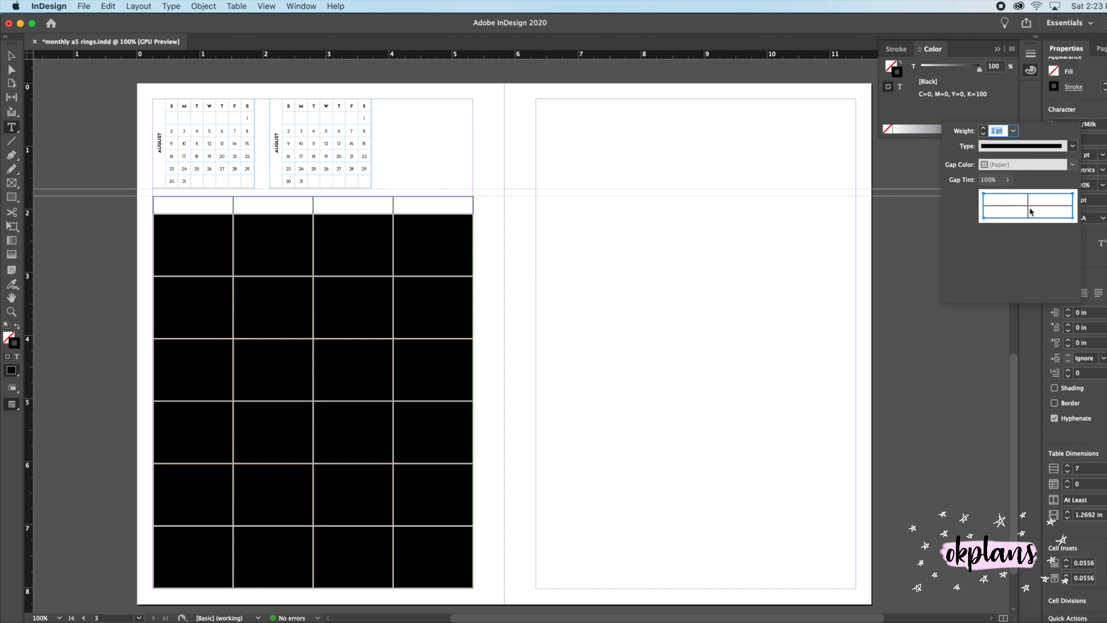
click(993, 130)
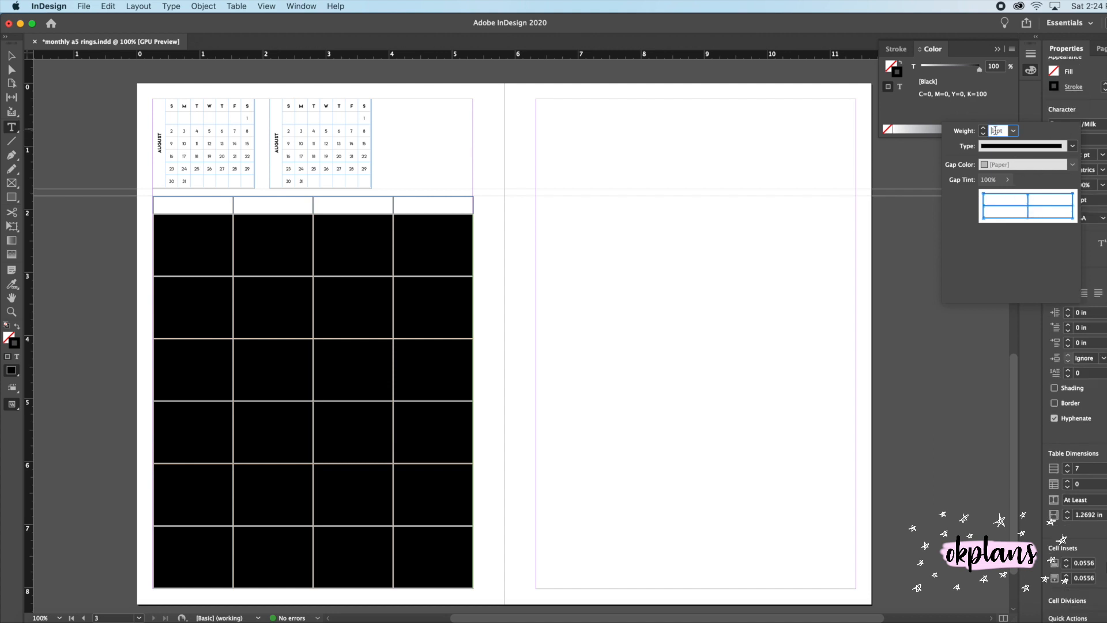
key(Escape)
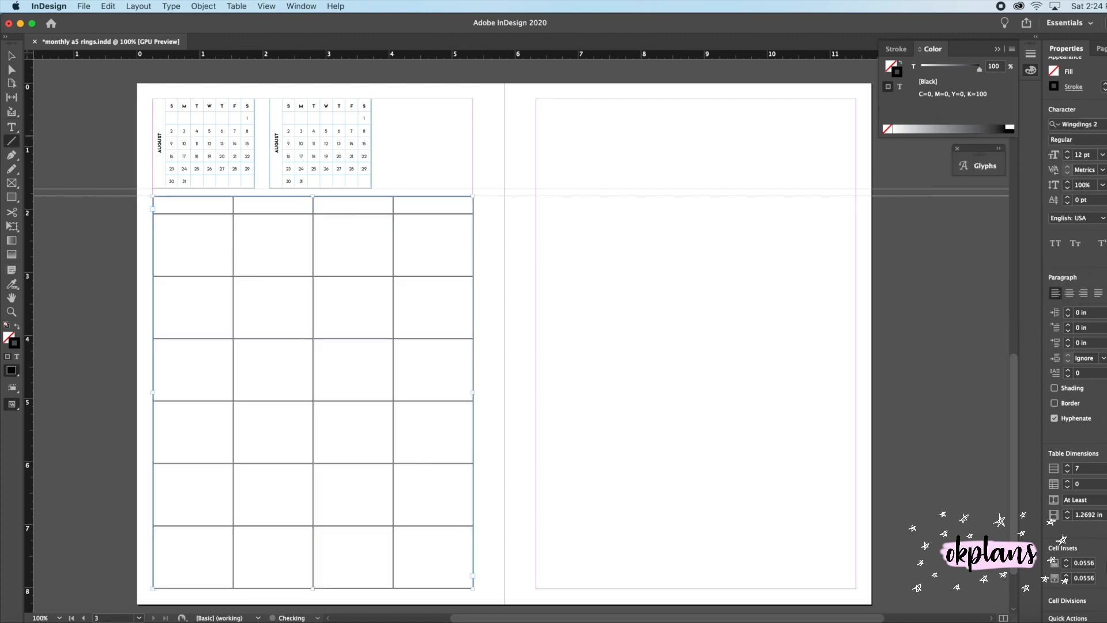
key(backslash)
Select the table's header row and set its border stroke weight to 0 pt.
click(11, 56)
double_click(192, 205)
drag(192, 204, 443, 214)
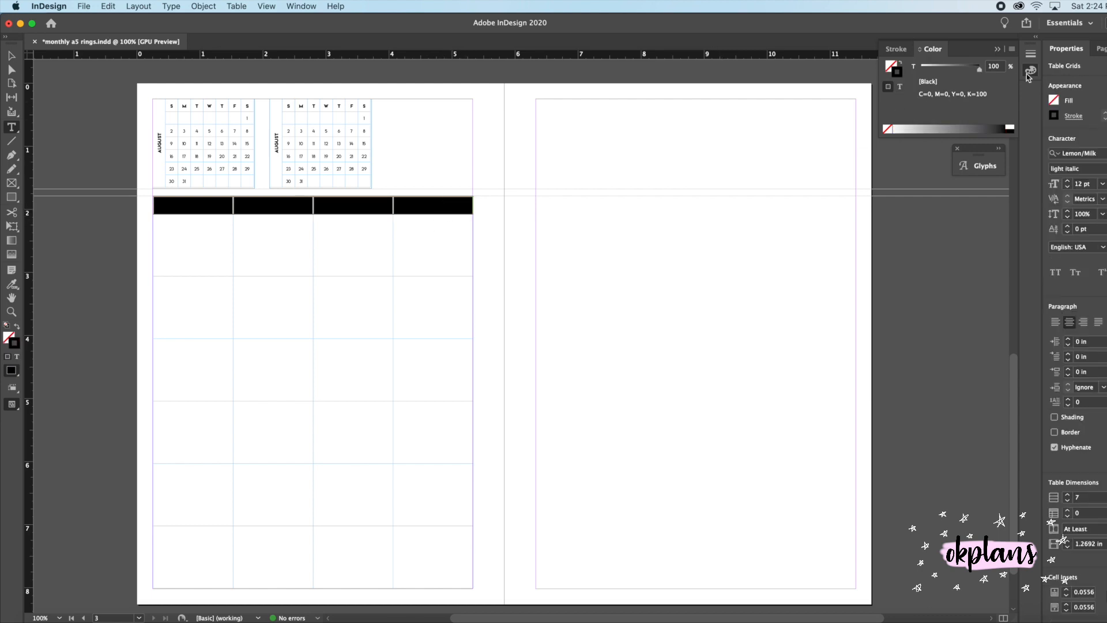
click(1066, 117)
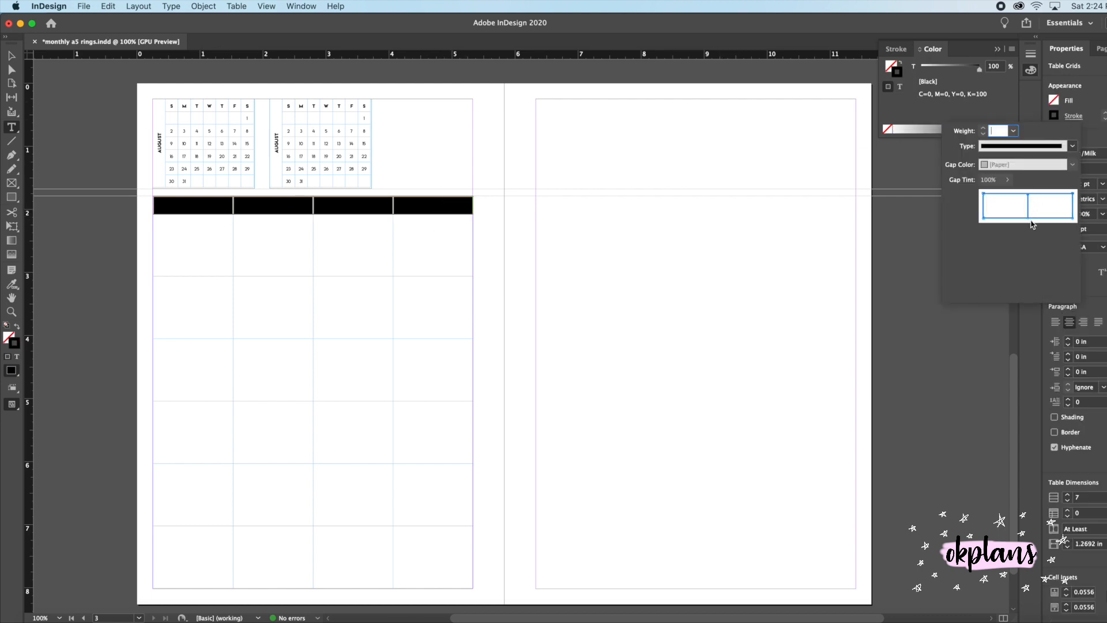
text(0)
key(Return)
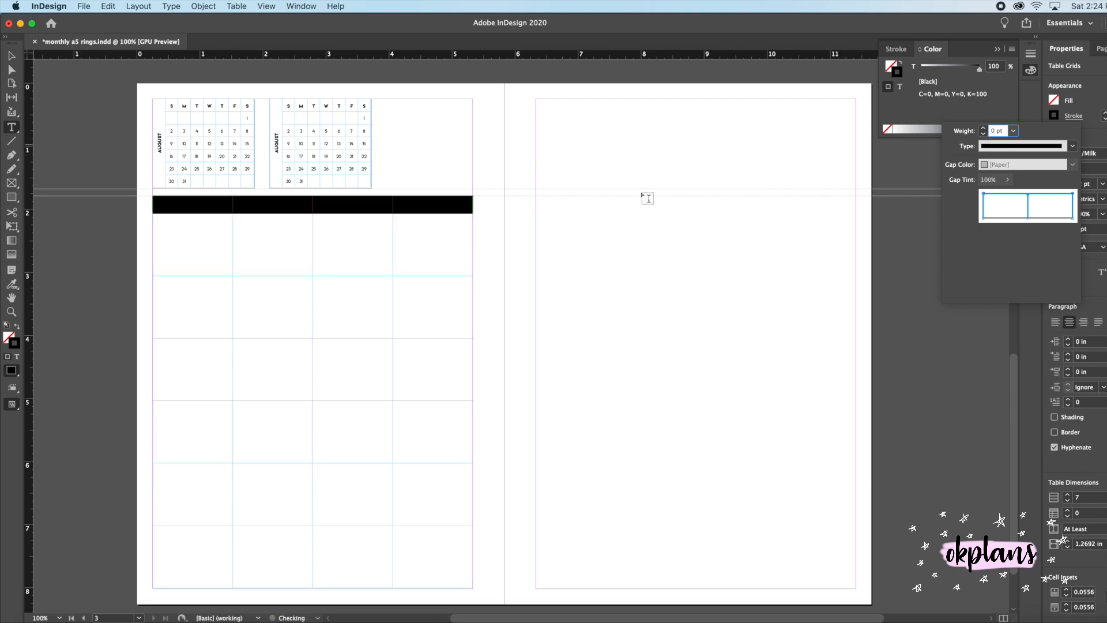
Try a different stroke weight on the borders of the first row below the header, and undo the change.
click(213, 223)
key(Escape)
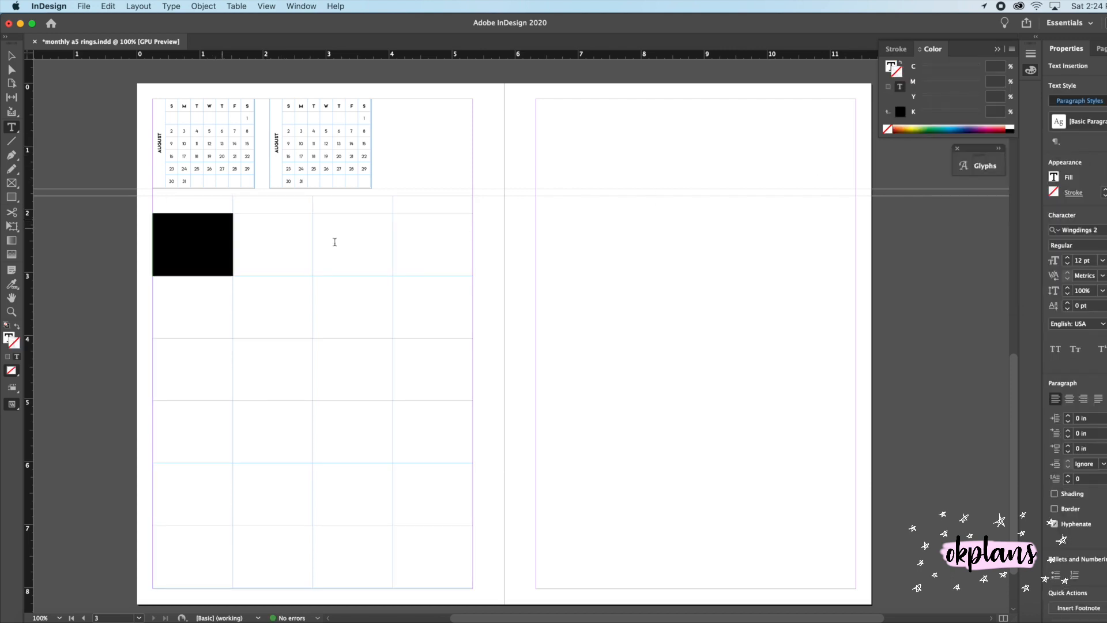
drag(335, 241, 524, 245)
click(1074, 116)
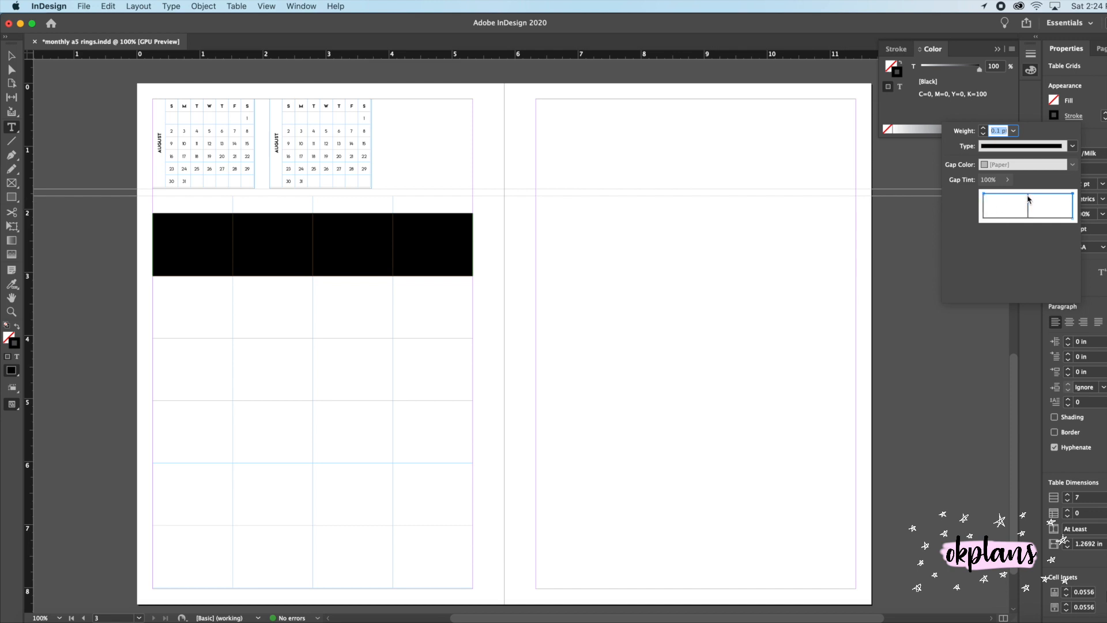
text(0)
key(Tab)
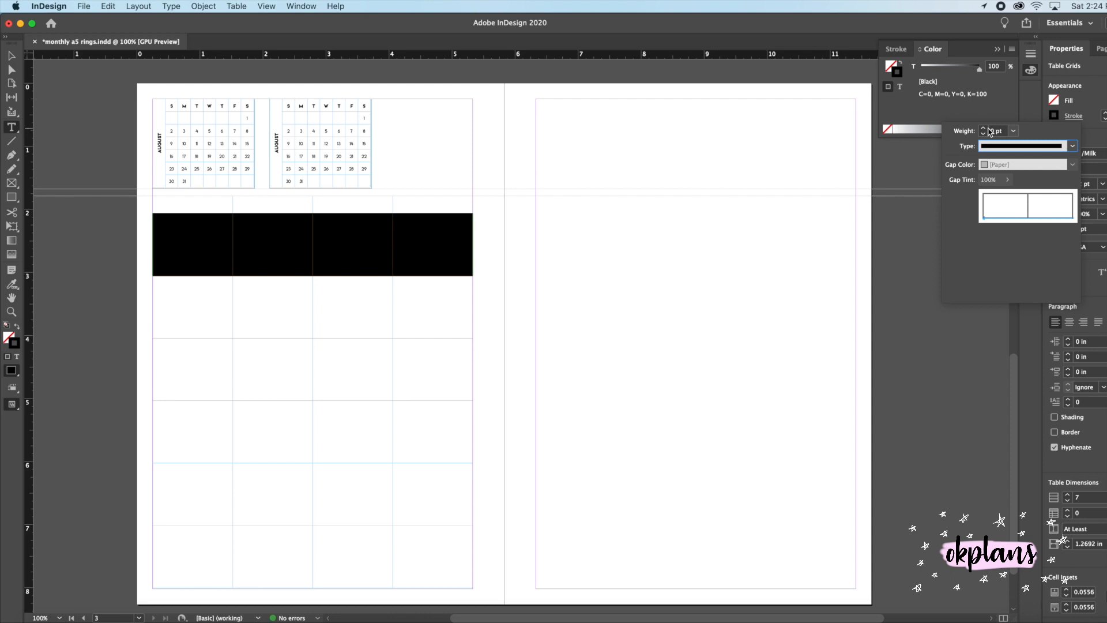
click(991, 134)
key(Return)
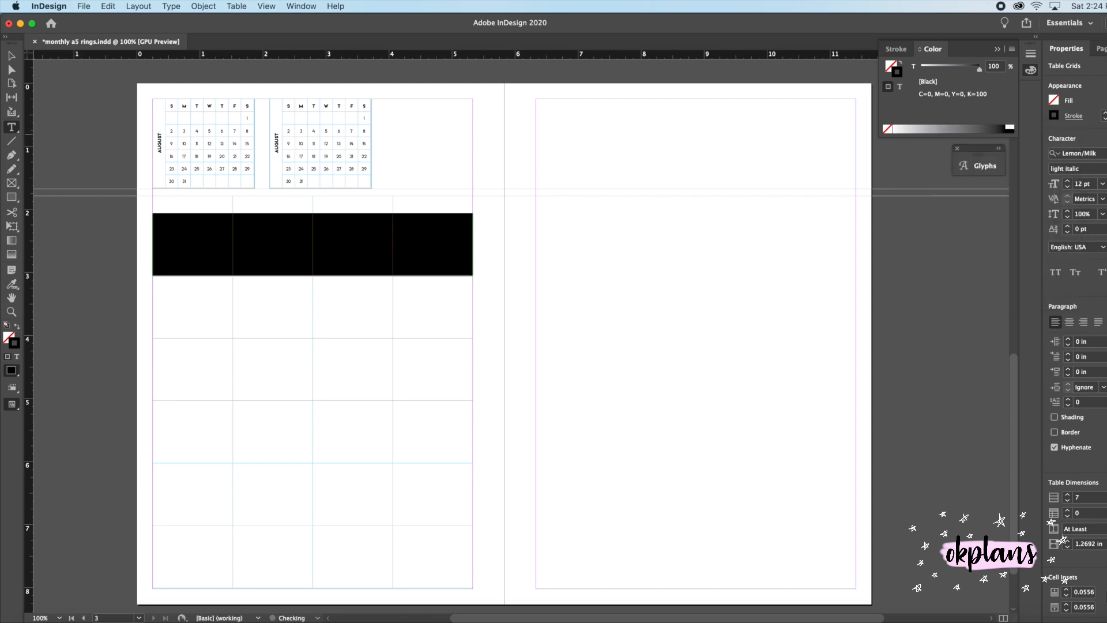
click(268, 237)
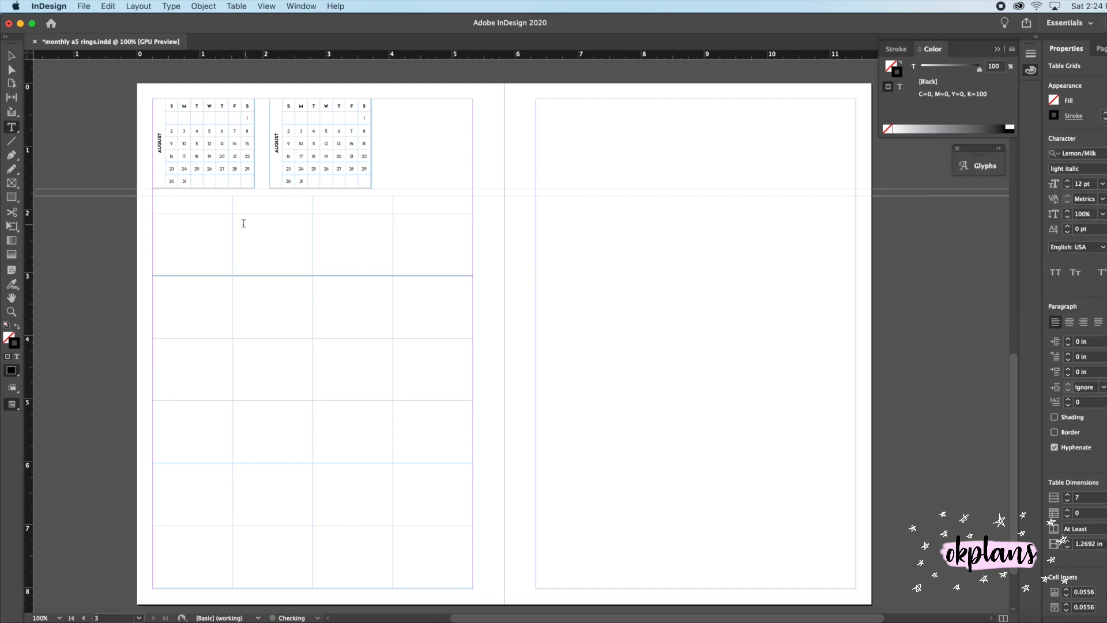
key(super+z)
Apply a heavier stroke weight to only the top border of the first row below the header.
click(215, 240)
drag(215, 240, 421, 260)
click(1075, 117)
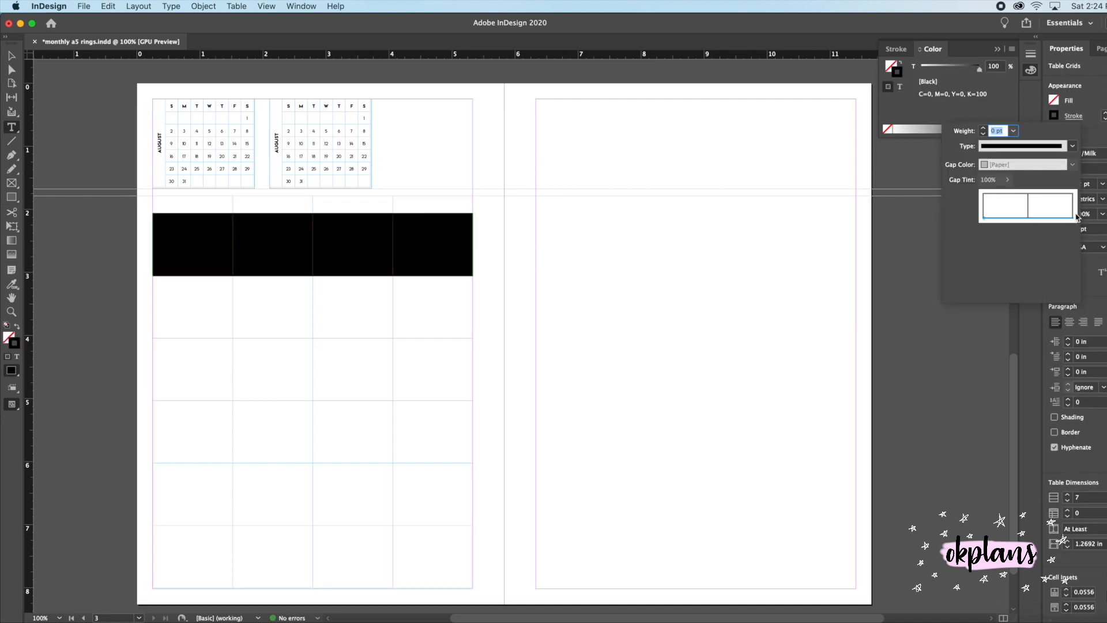
click(1058, 195)
click(1057, 195)
click(999, 132)
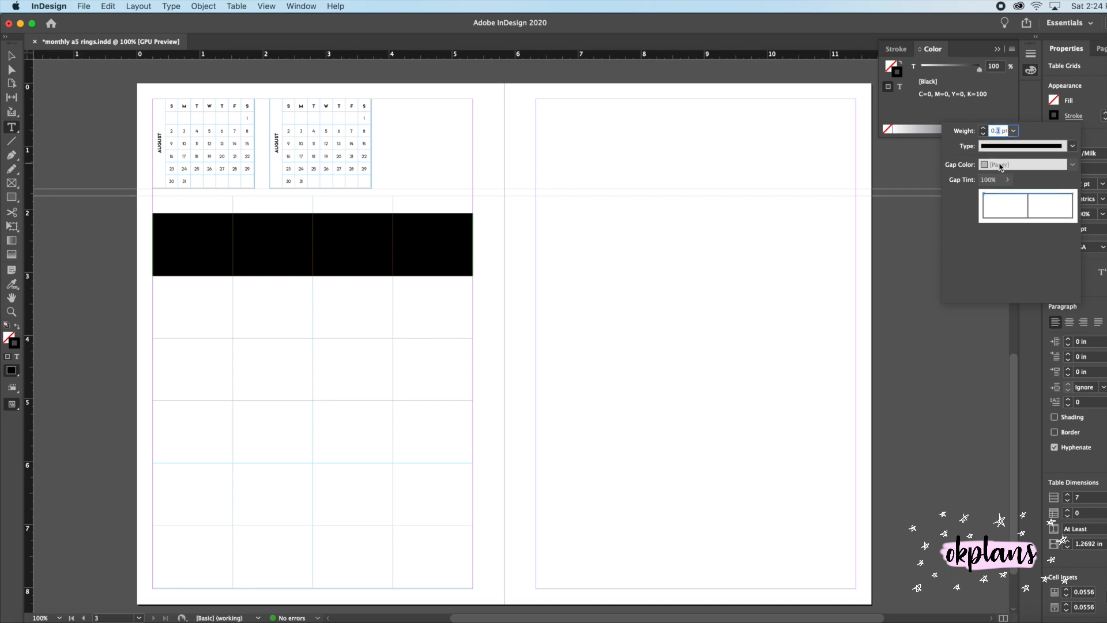
key(Return)
Show the spread in Preview mode and set the lower border of the first body row to 0.1 pt.
mouse_move(13, 405)
mouse_down()
mouse_move(56, 420)
mouse_move(53, 432)
mouse_up()
click(82, 353)
drag(178, 253, 487, 265)
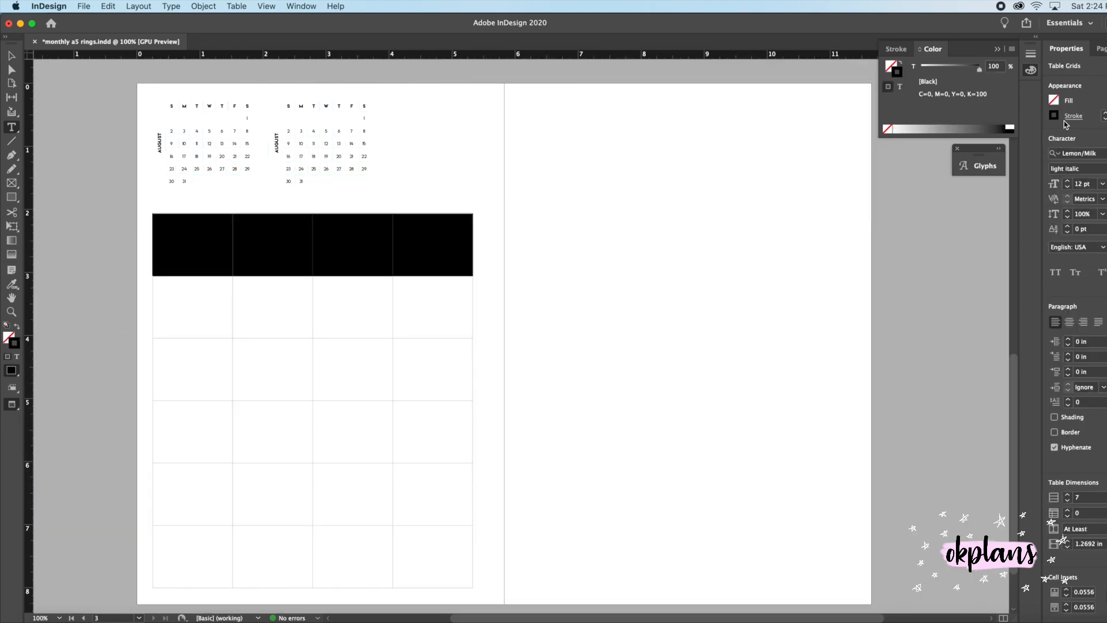
click(1064, 124)
key(BackSpace)
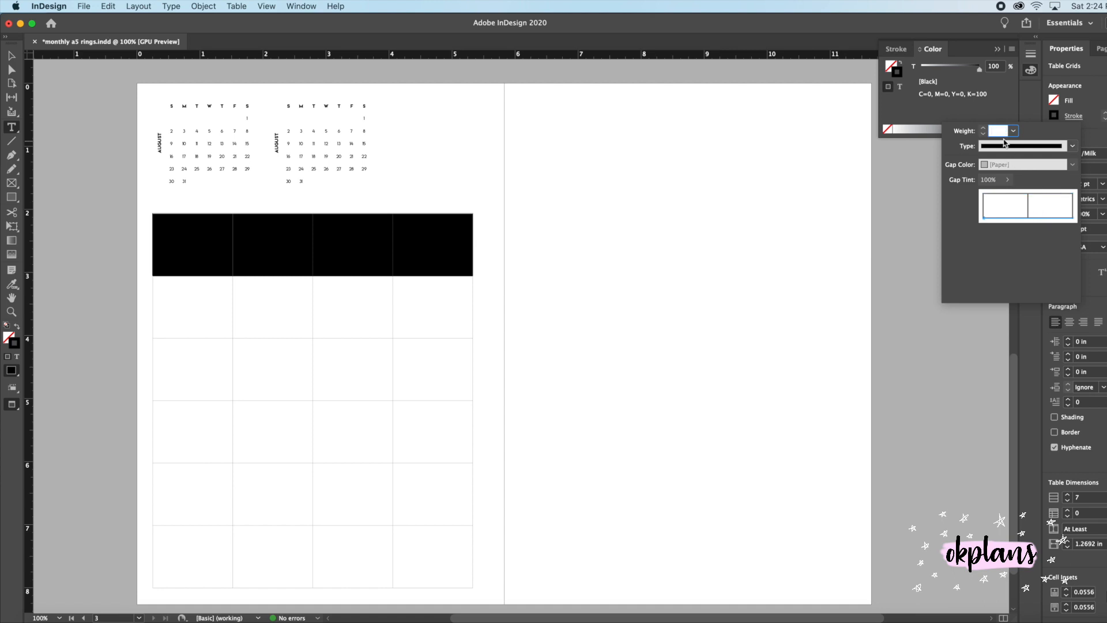
text(.25)
key(Return)
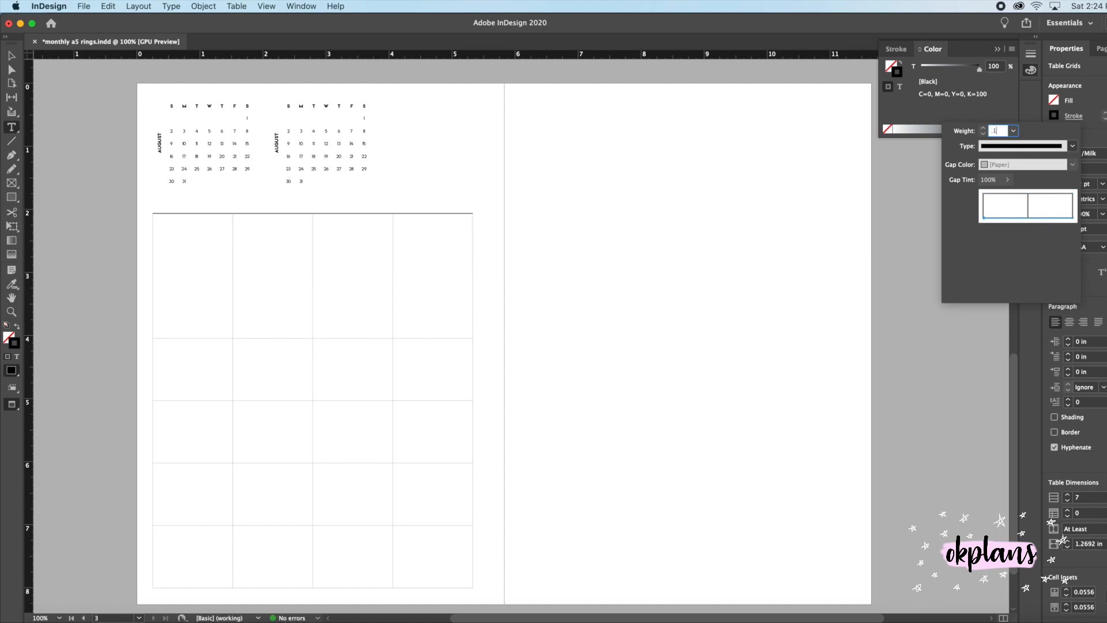
click(504, 327)
Select all body rows and set their outer left, right and bottom borders to 0 pt.
drag(184, 247, 193, 610)
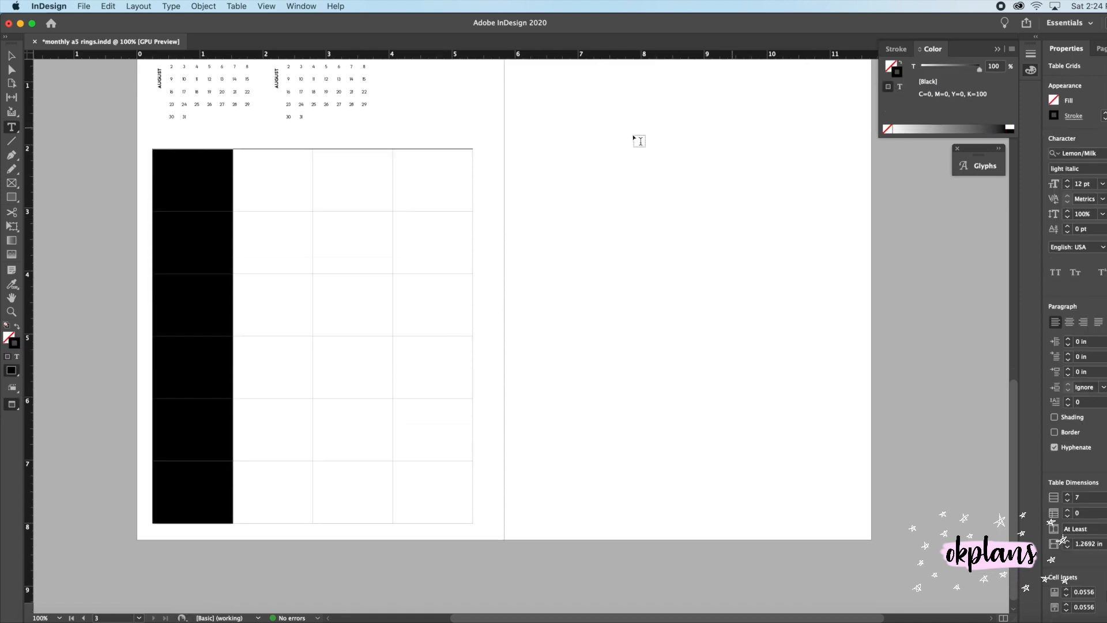
drag(217, 176, 446, 447)
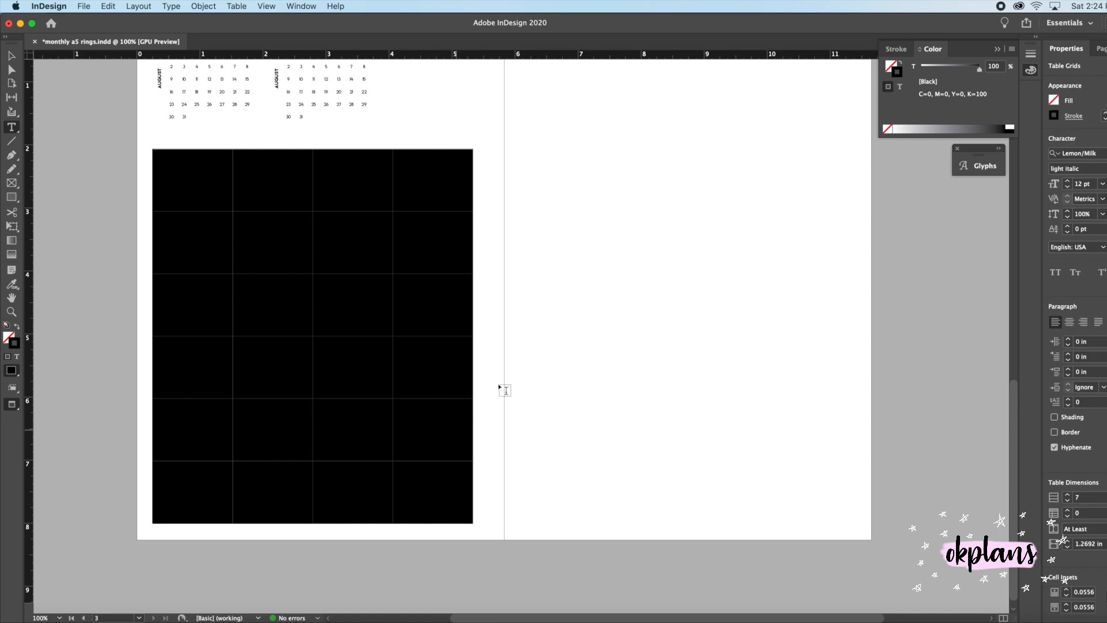
click(1076, 116)
click(1074, 205)
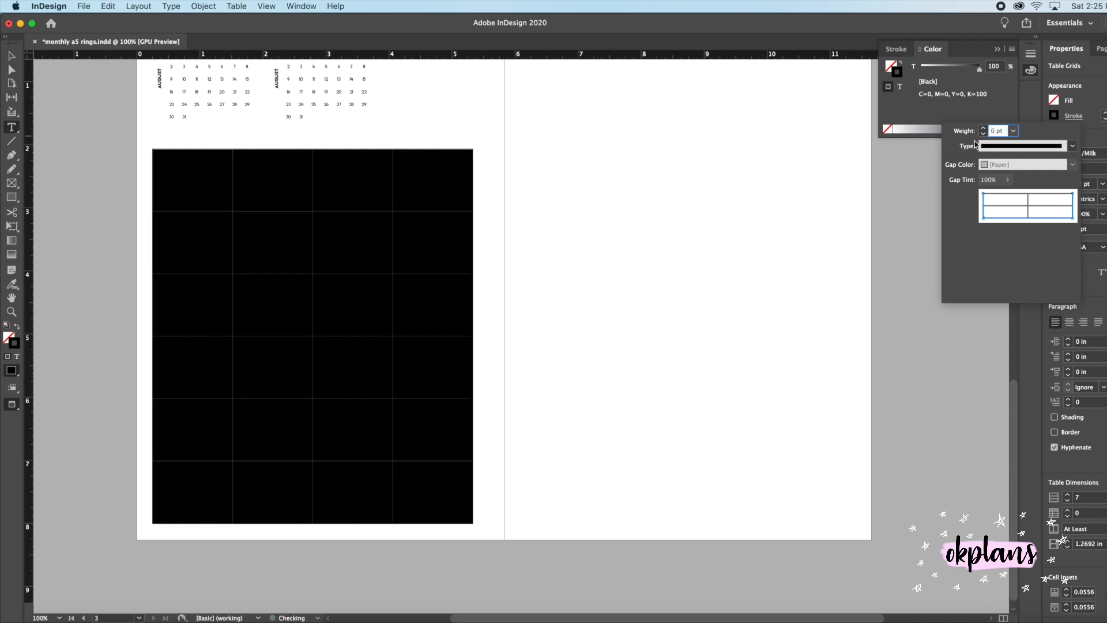
click(521, 339)
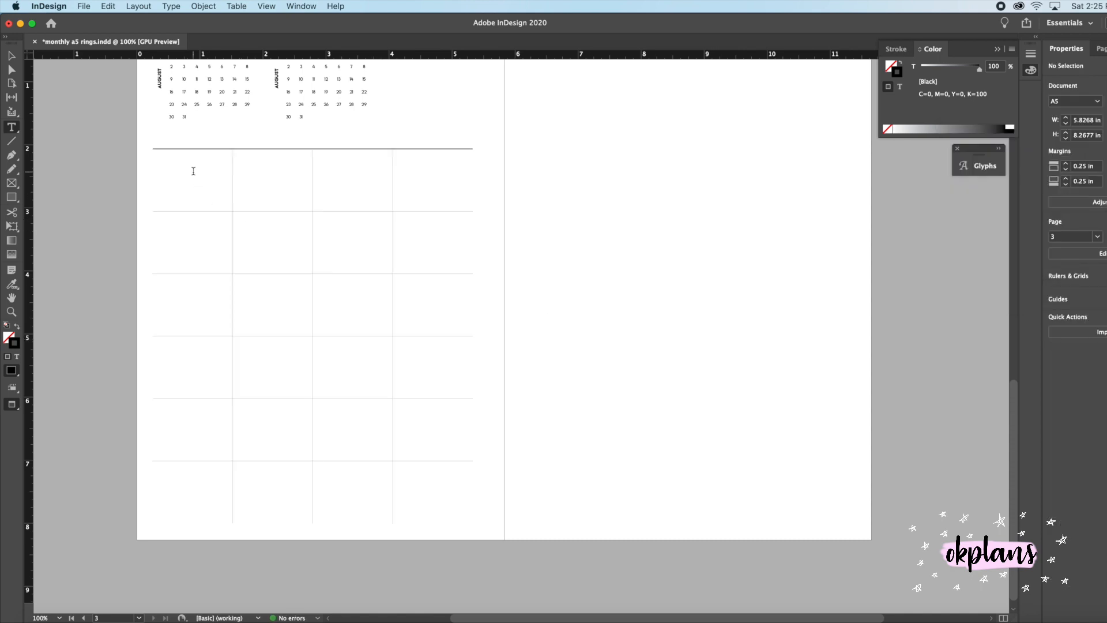
Set the font size of all cells below the header row to 7 pt.
click(191, 141)
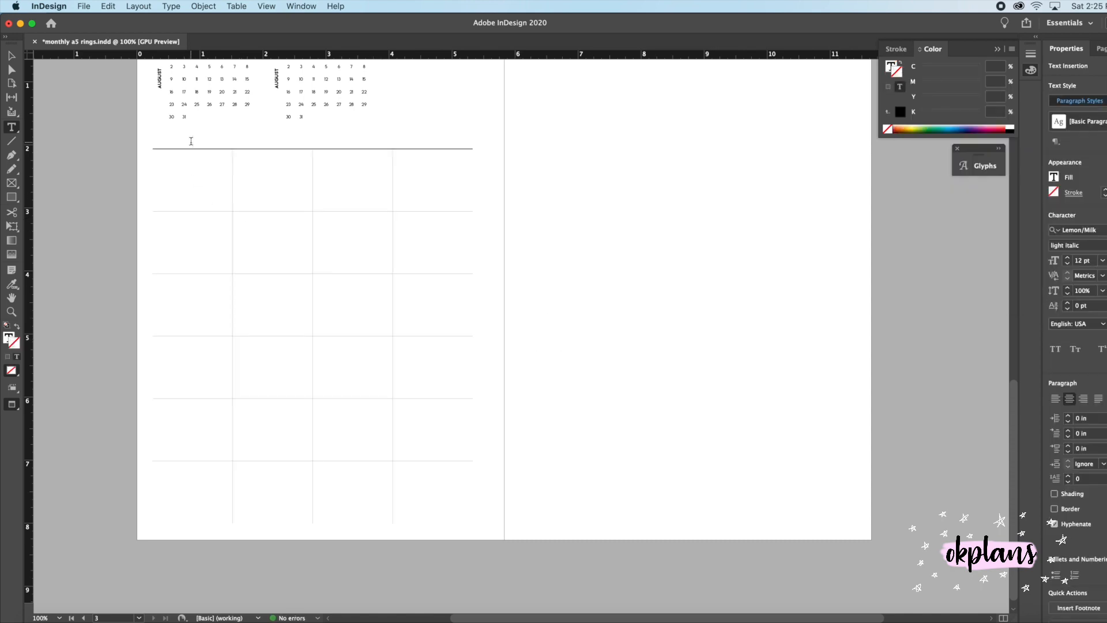
drag(221, 141, 448, 141)
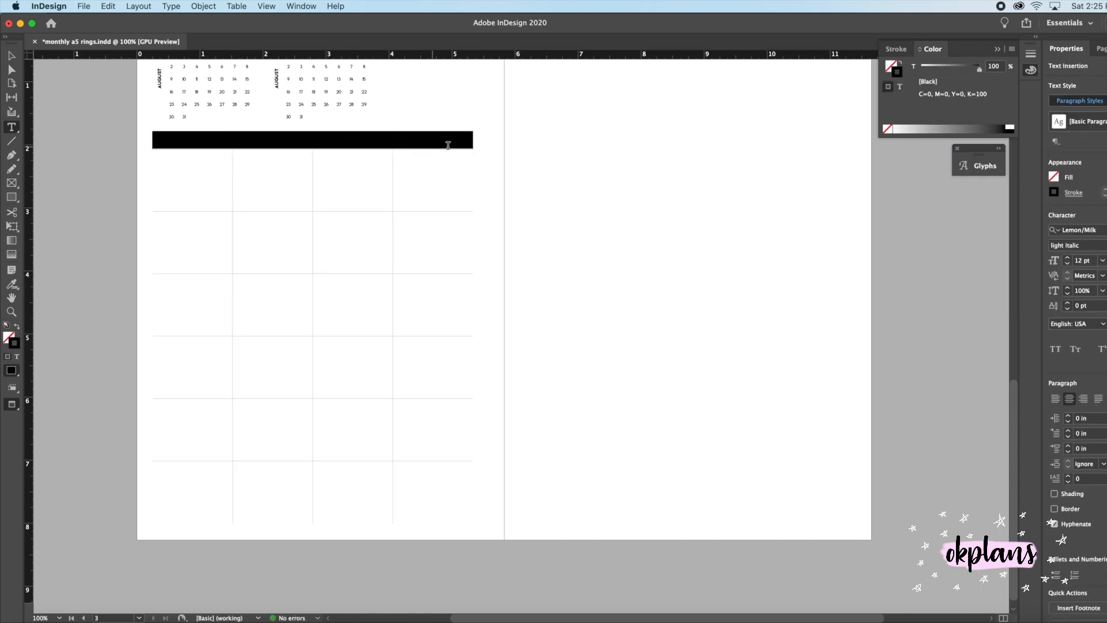
click(176, 190)
drag(177, 180, 467, 508)
click(1068, 187)
click(1067, 187)
click(1067, 187)
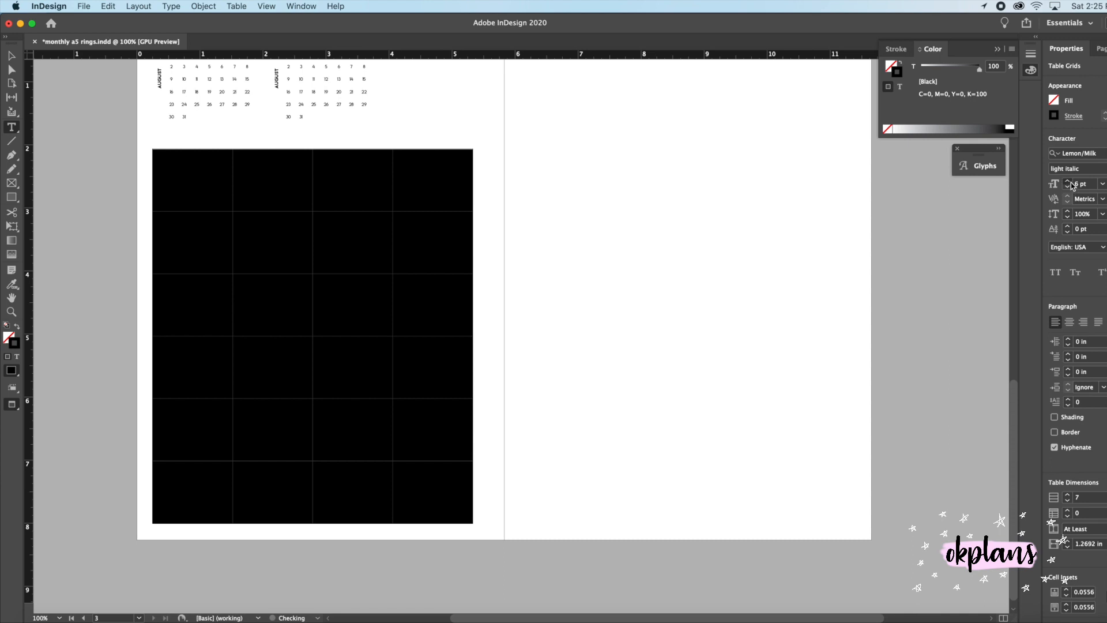
click(202, 178)
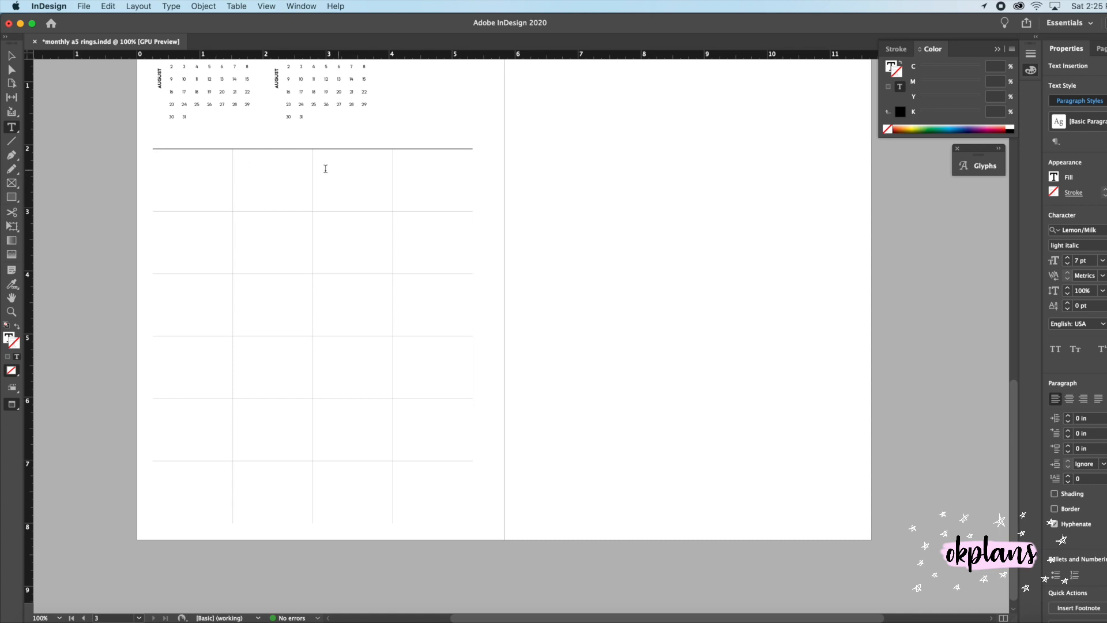
Switch back to Normal view mode and enter SUNDAY in the first header cell of the monthly table.
click(198, 137)
scroll(198, 137, right, 3)
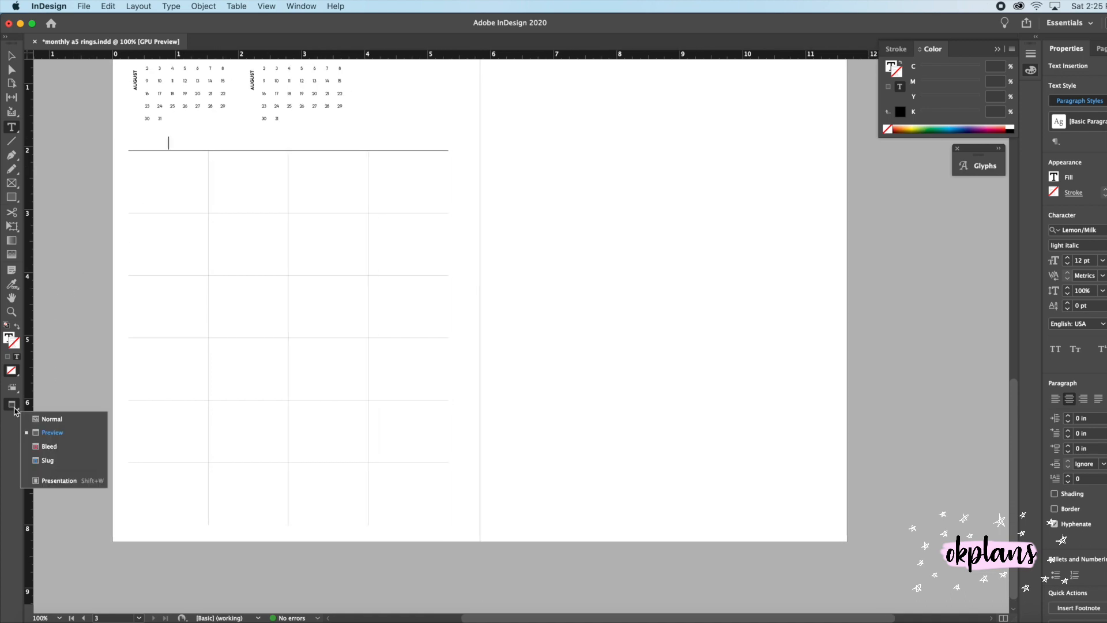
drag(12, 404, 40, 418)
click(11, 56)
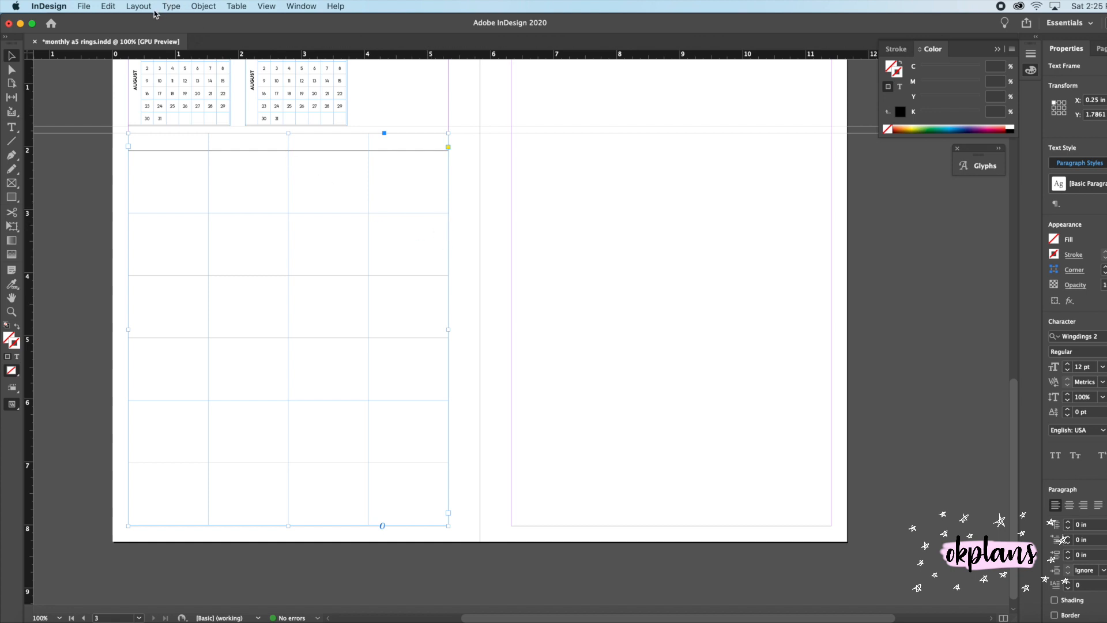
double_click(172, 142)
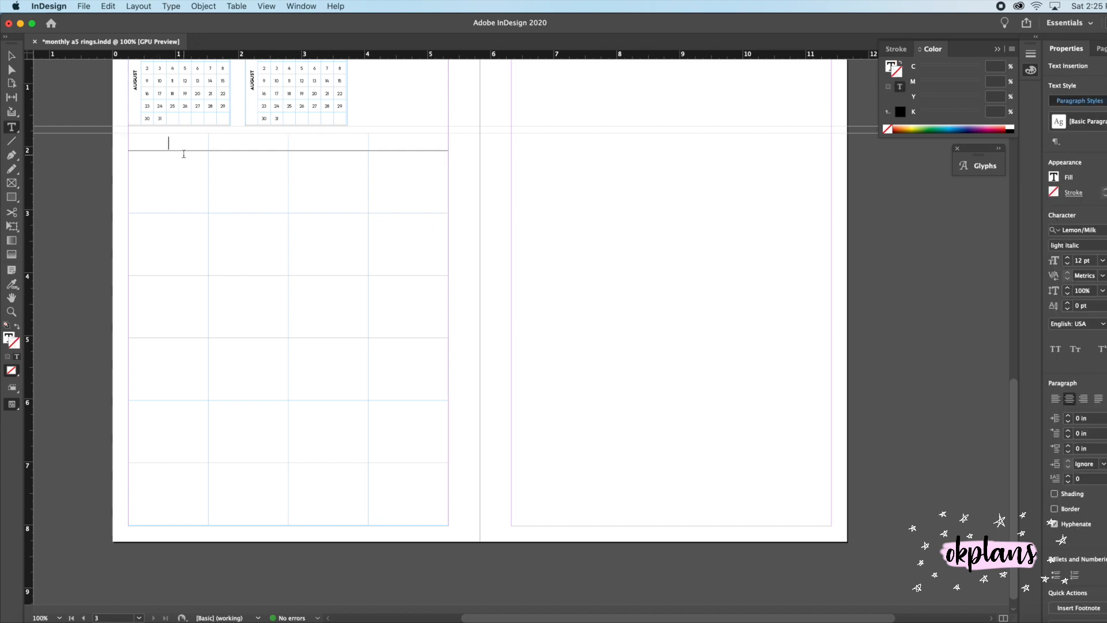
text(SUNDA)
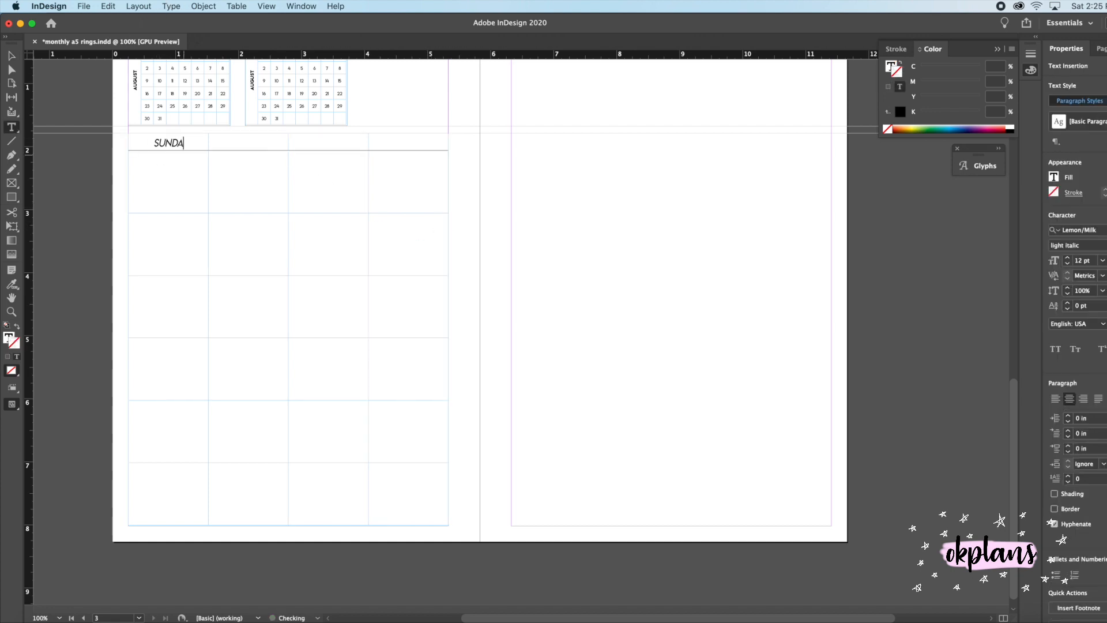
text(Y)
Change the font of the SUNDAY heading to Lemon/Milk light Regular.
drag(191, 143, 151, 144)
scroll(208, 148, up, 1)
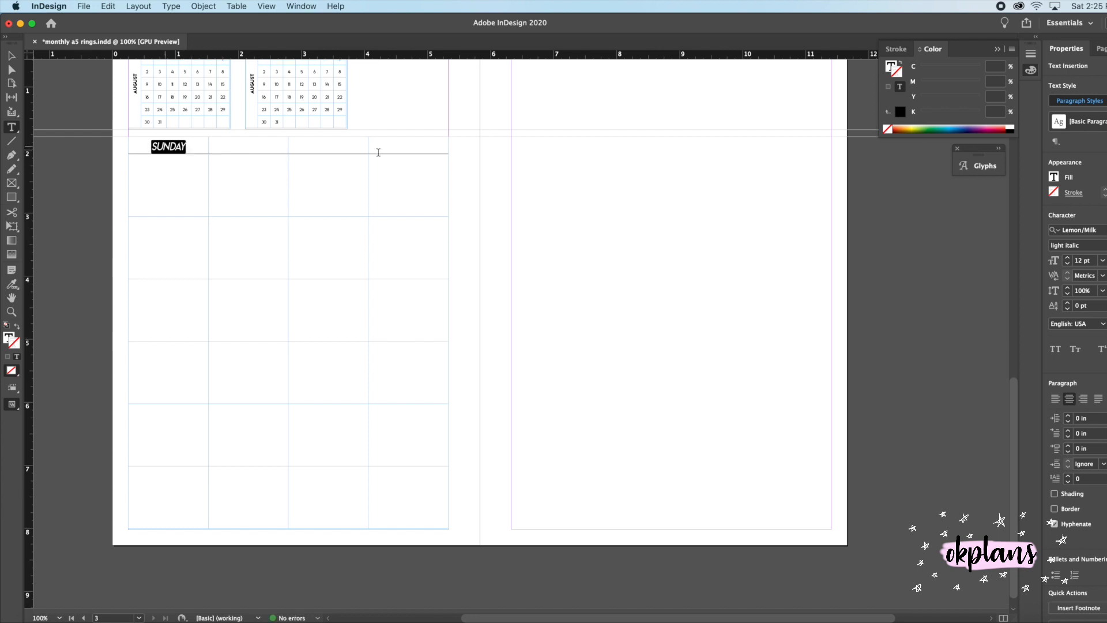
click(1103, 231)
key(Down)
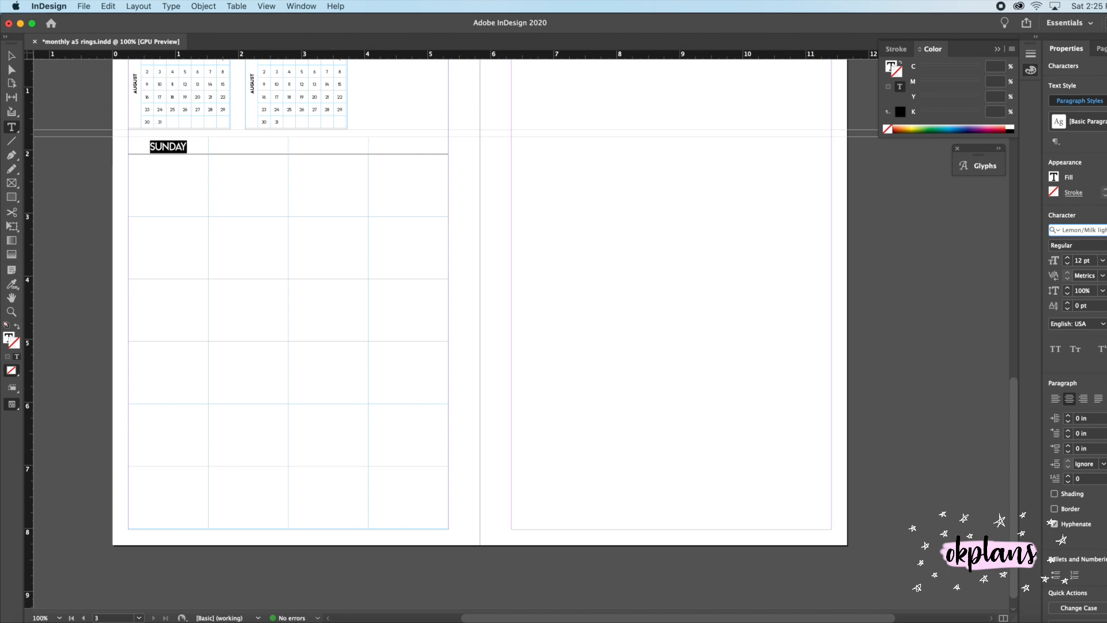
Set all header row cells of the monthly table to the Lemon/Milk light font at 8 pt.
drag(141, 145, 447, 146)
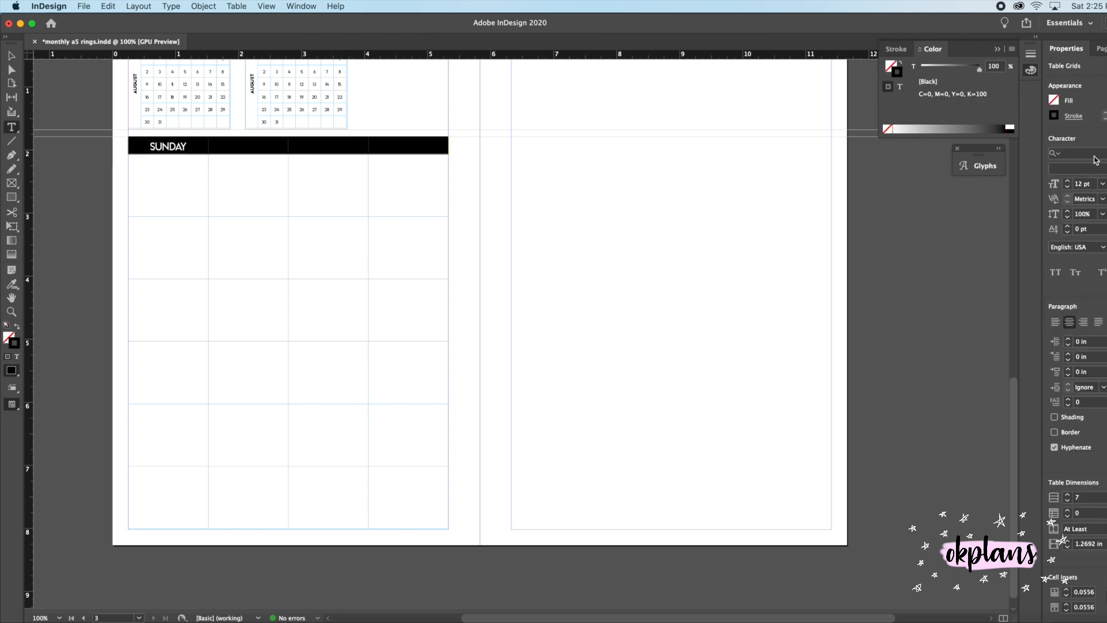
click(1095, 154)
text(Ime)
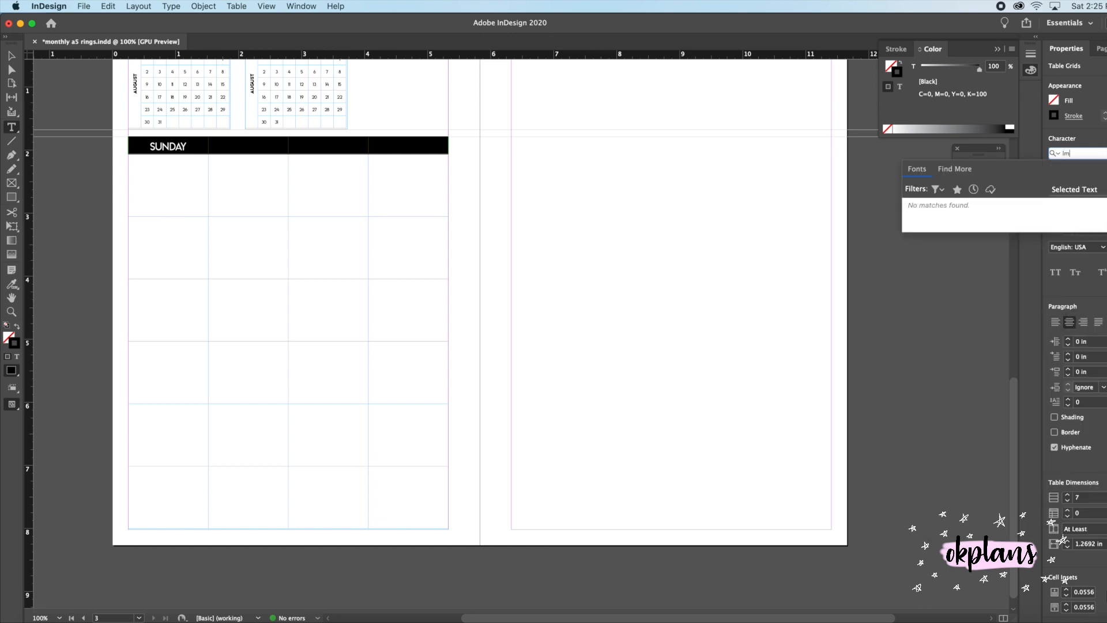
key(BackSpace)
text(emon/Milk ligh)
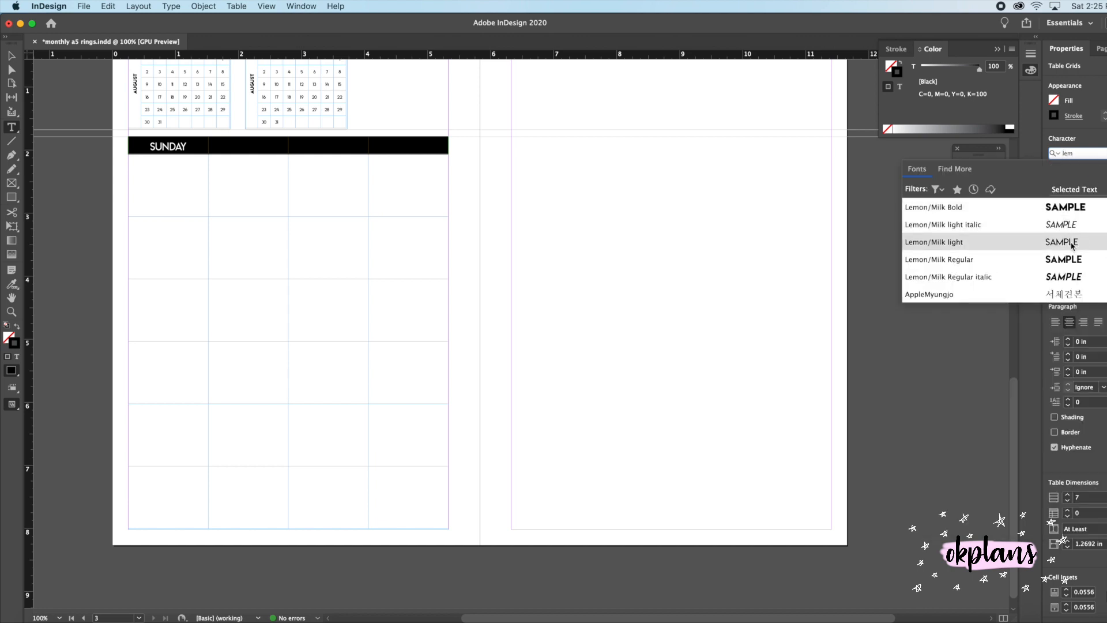
click(1072, 244)
click(1067, 186)
click(1067, 186)
click(1067, 186)
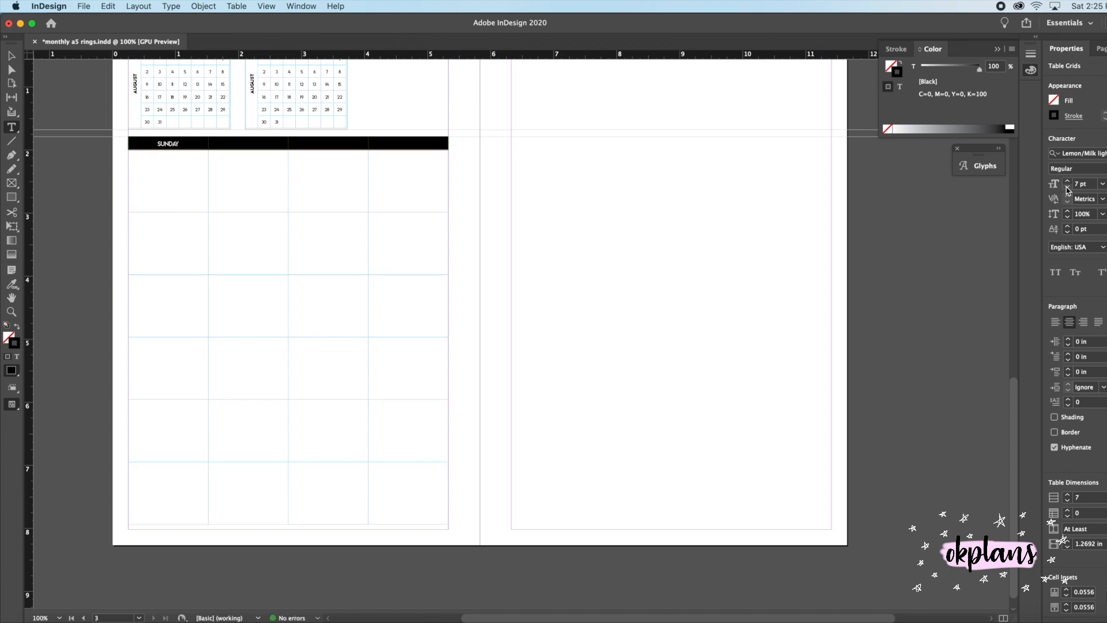
click(1068, 181)
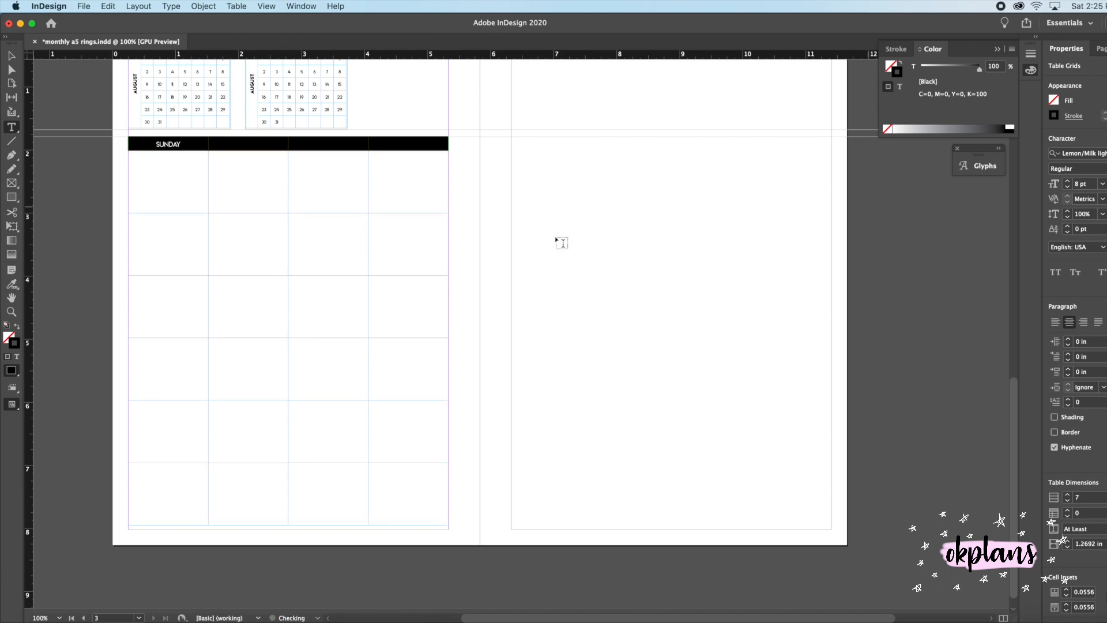
Extend the monthly table's last row down to the bottom margin and distribute all body rows evenly.
scroll(542, 247, up, 1)
drag(139, 195, 426, 512)
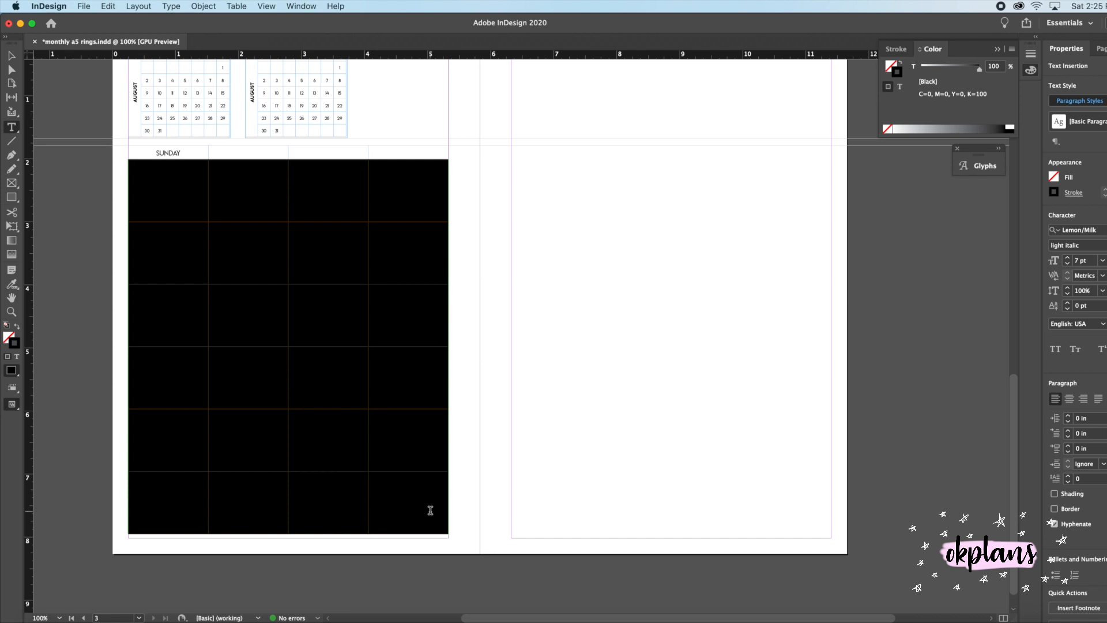
right_click(203, 336)
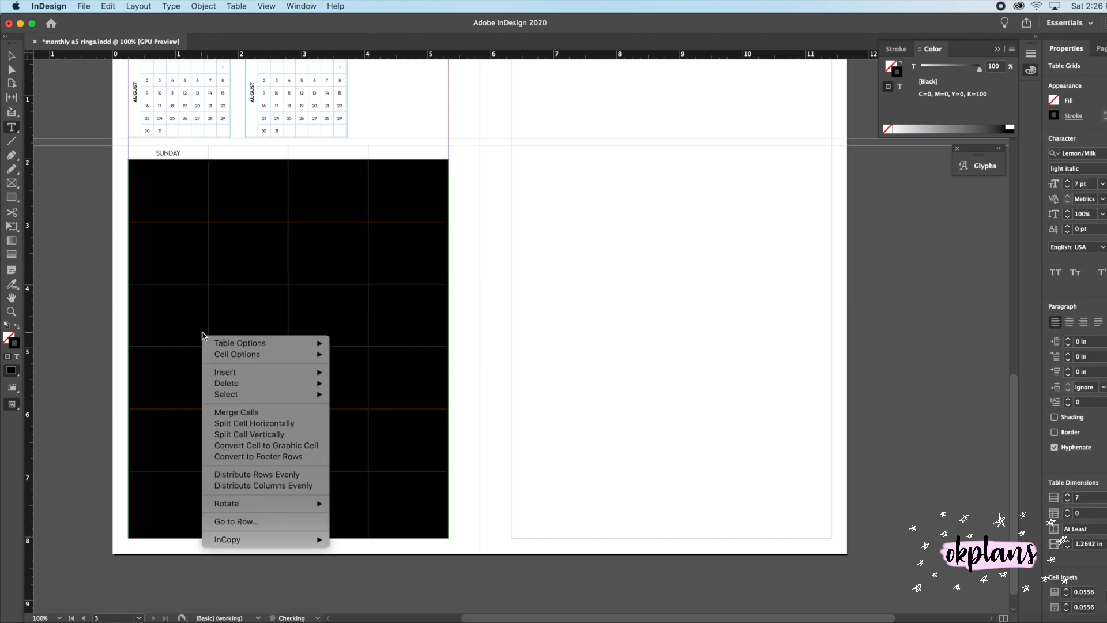
click(257, 474)
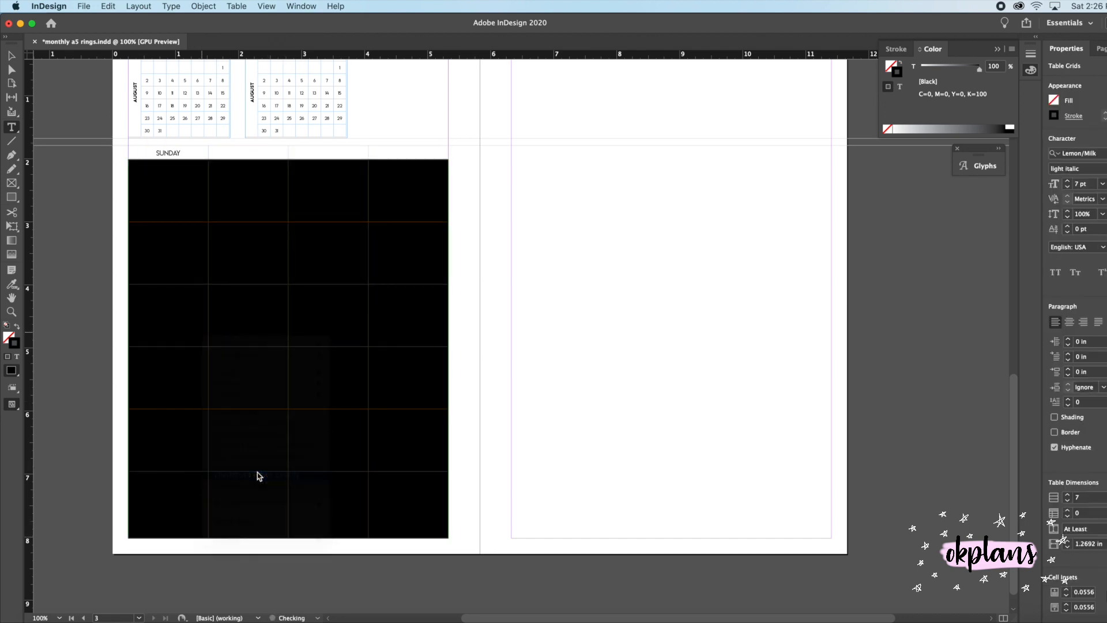
click(162, 182)
Enter MONDAY, TUESDAY and WEDNESDAY in the remaining header cells of the monthly table.
click(265, 160)
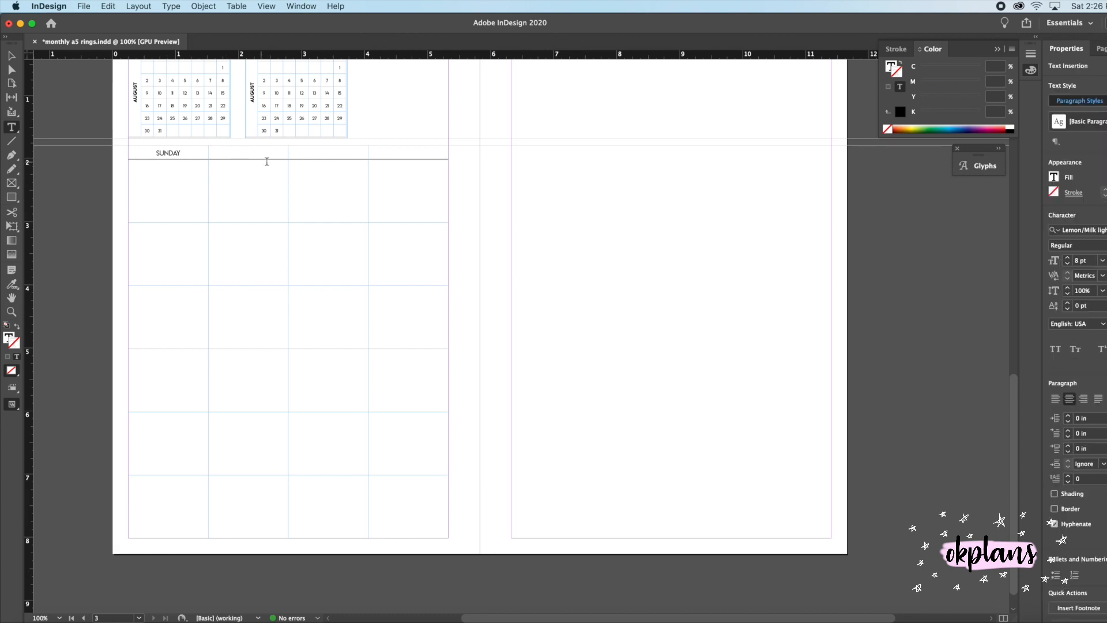
text(MONDAY)
scroll(591, 143, left, 5)
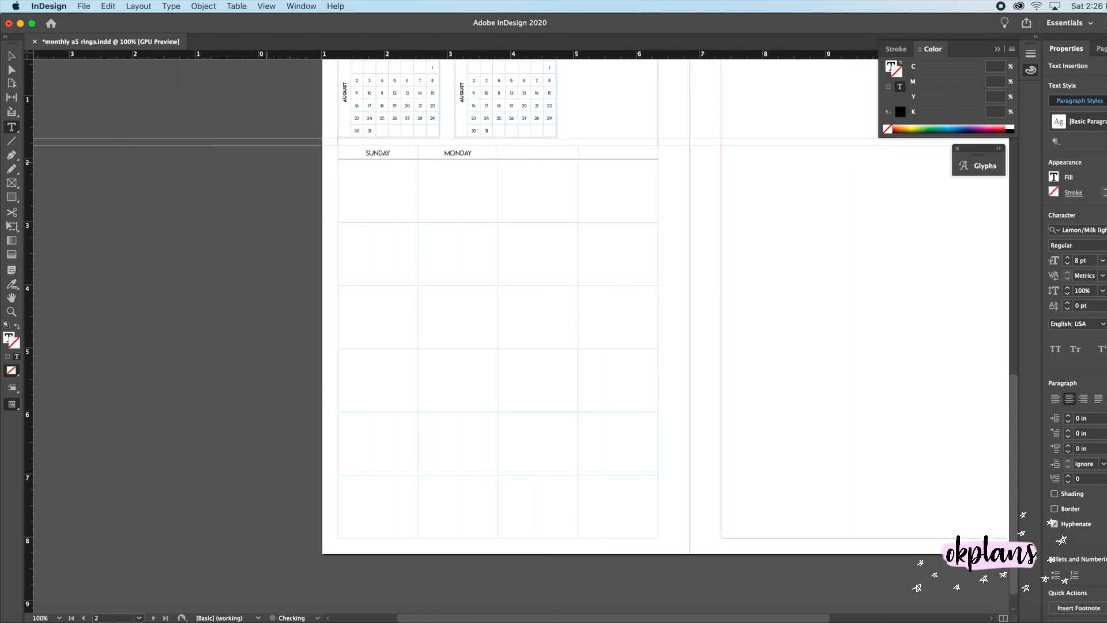
scroll(553, 168, right, 4)
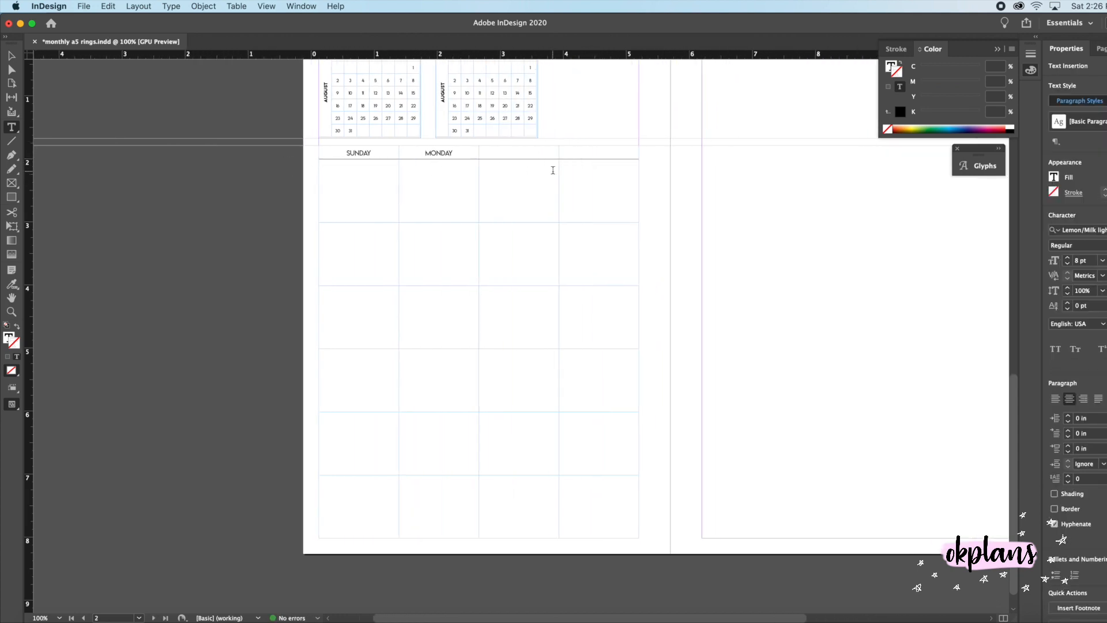
key(Tab)
text(TUESDAY)
key(Tab)
text(WEDNEDAY)
key(BackSpace)
key(BackSpace)
key(BackSpace)
text(SDAY)
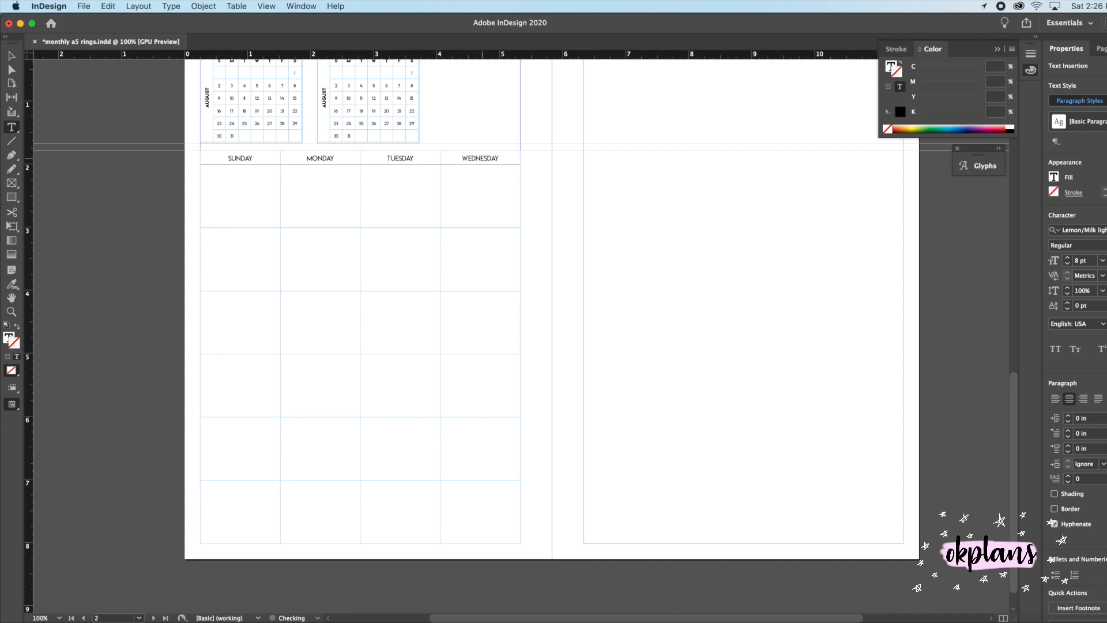
Examine the left page's calendars and monthly table in Preview mode, and return to Normal view mode.
click(11, 55)
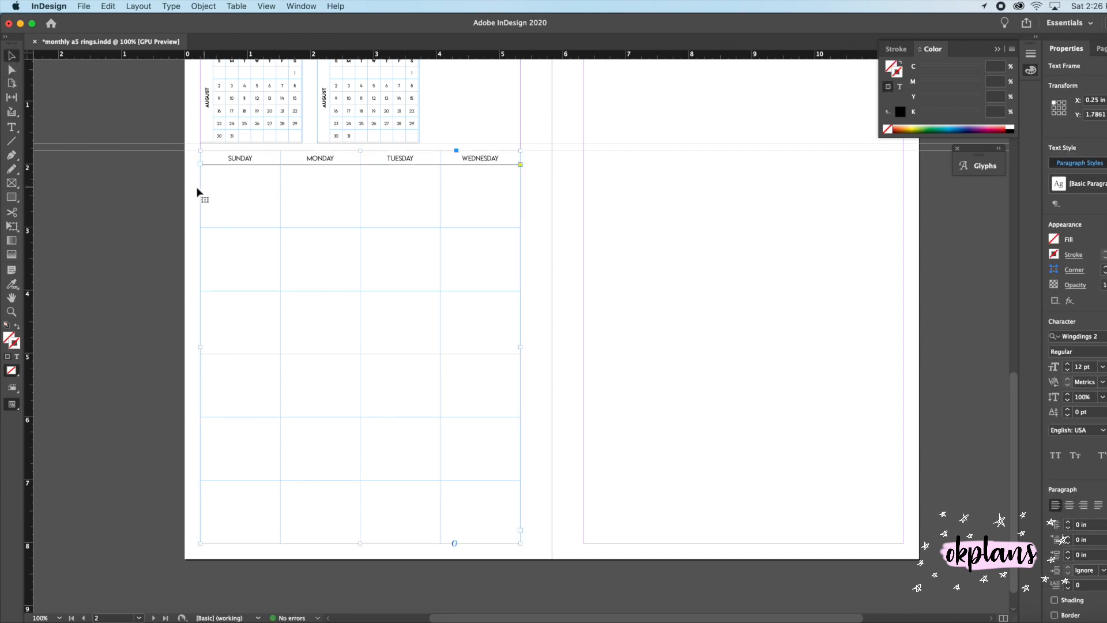
drag(13, 406, 38, 430)
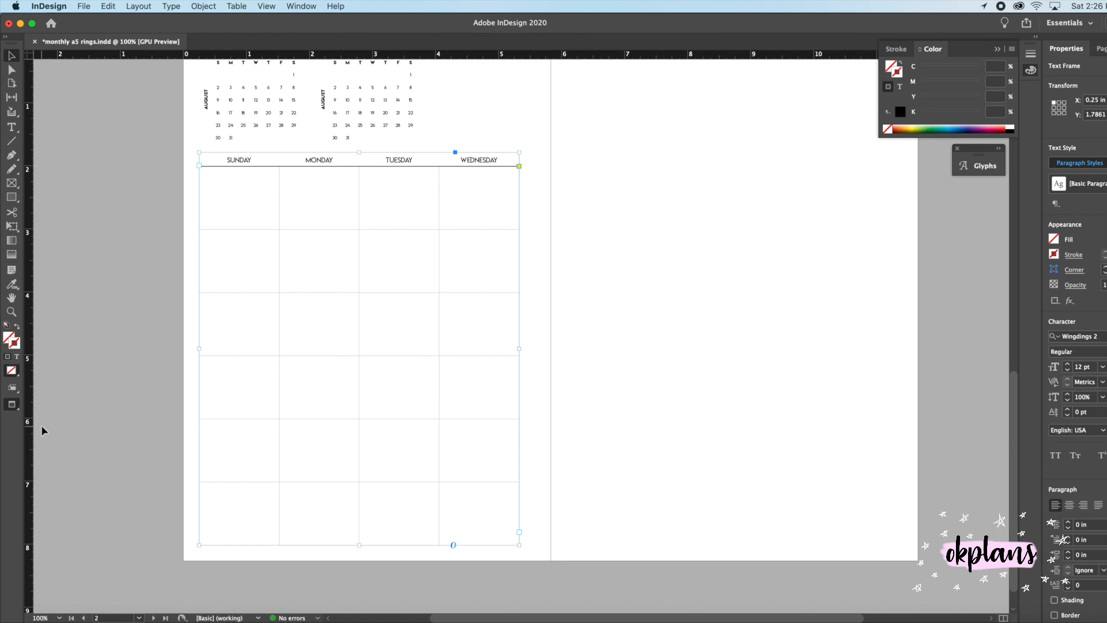
scroll(291, 333, right, 3)
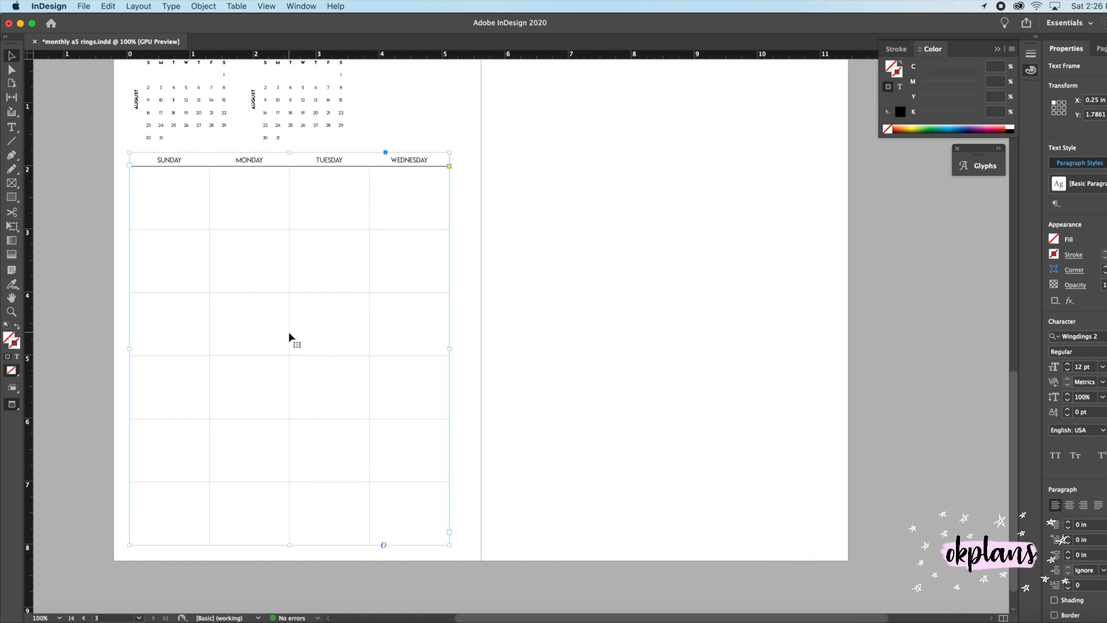
scroll(290, 333, up, 3)
scroll(289, 336, down, 1)
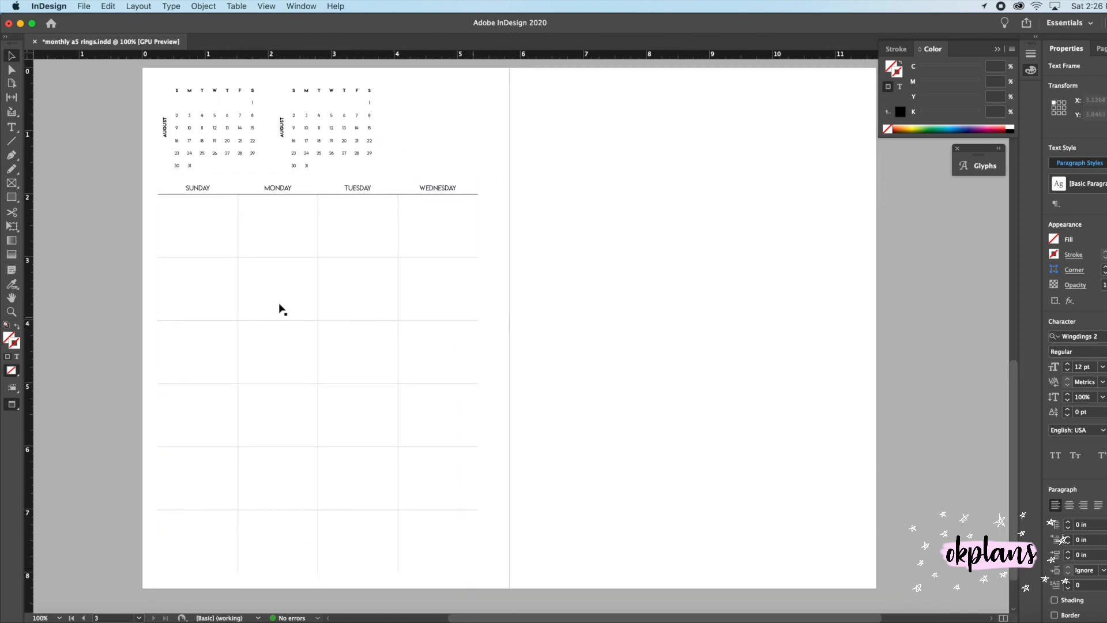
scroll(202, 234, down, 1)
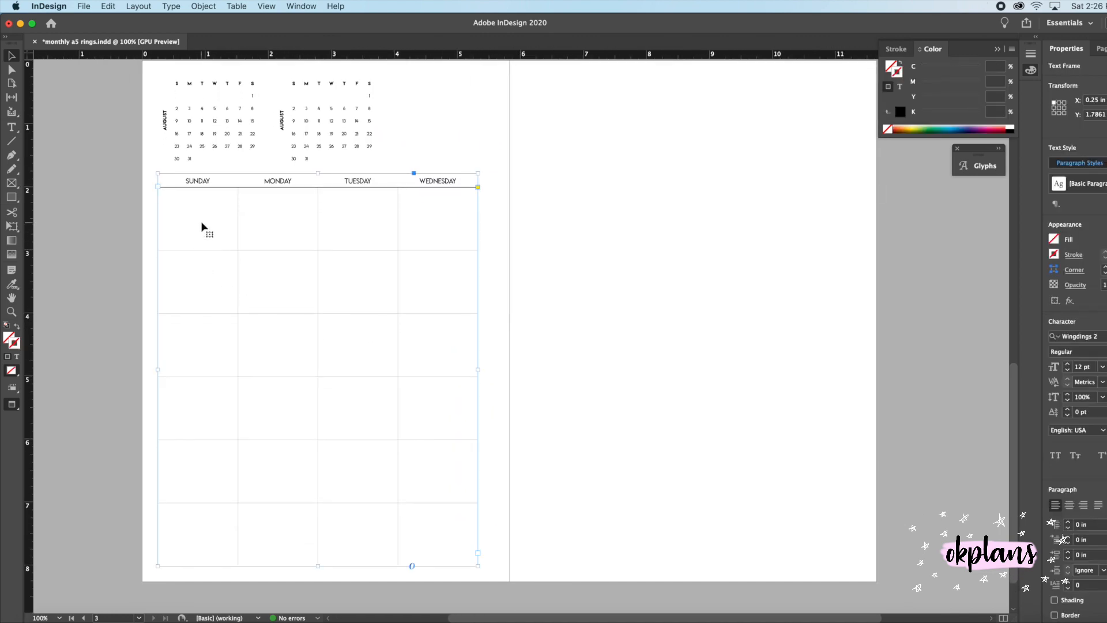
click(12, 404)
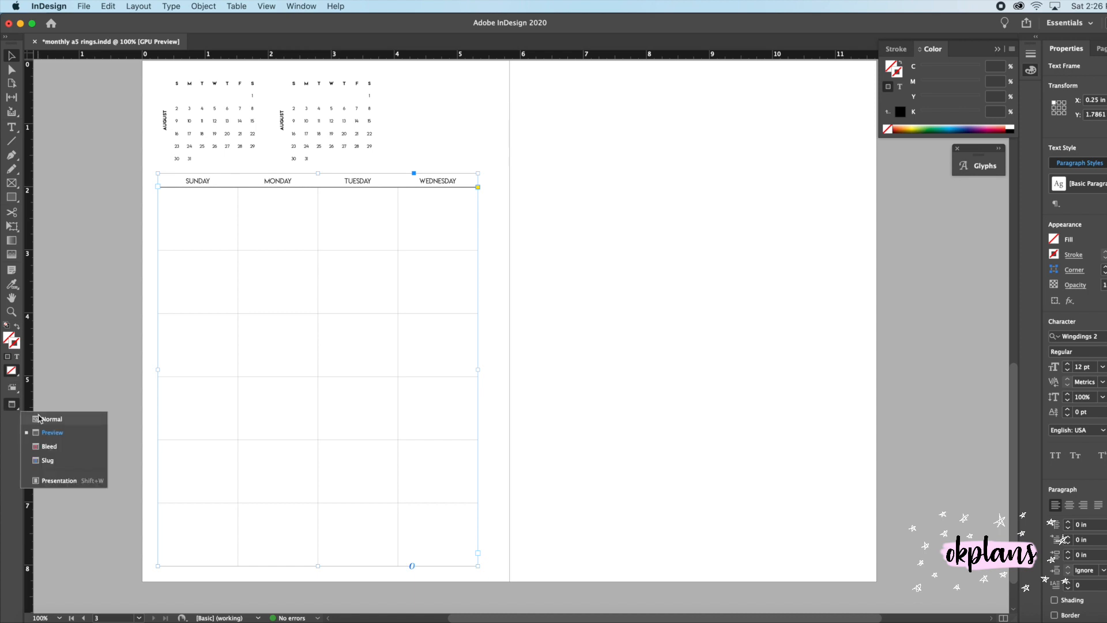
click(39, 419)
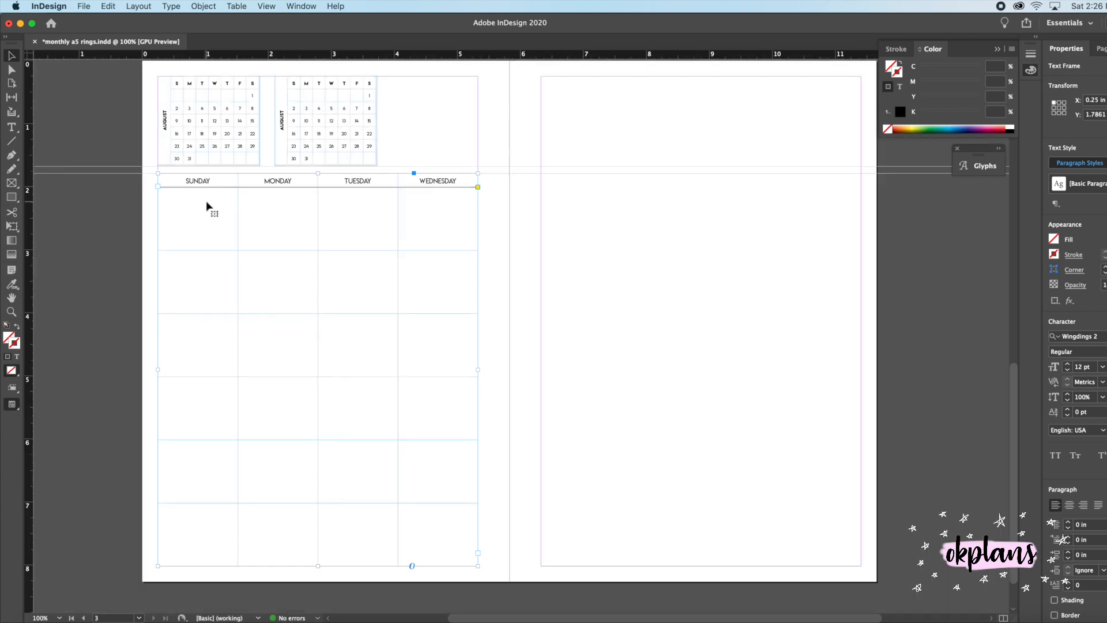
Duplicate the monthly table onto the right page within its margins and delete the copy's WEDNESDAY column.
click(84, 7)
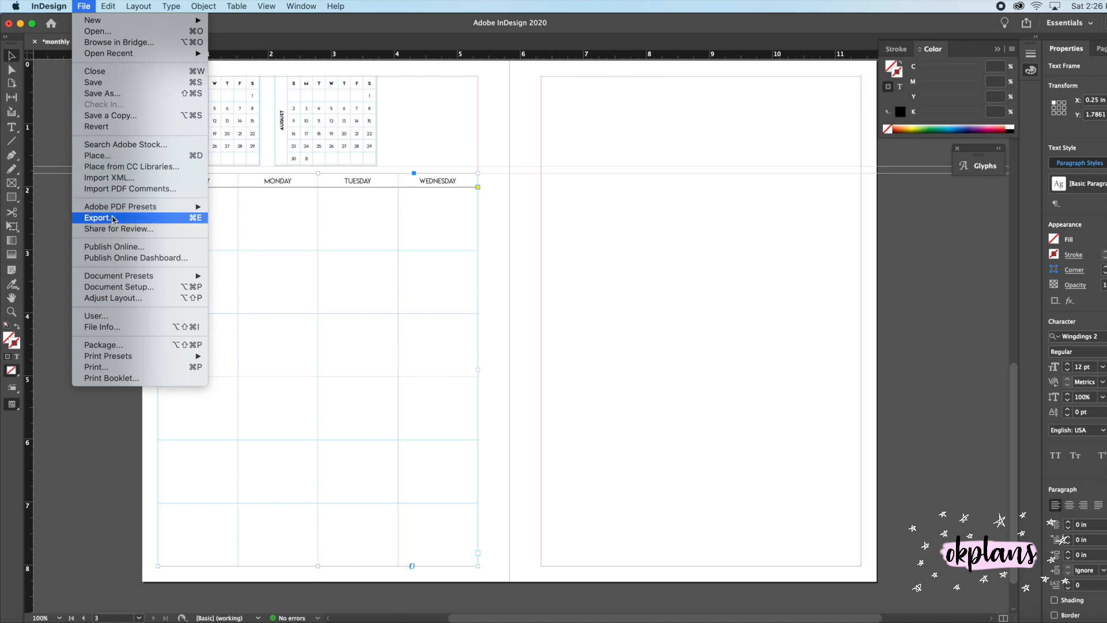
click(124, 134)
drag(421, 252, 739, 254)
key(t)
drag(786, 178, 796, 542)
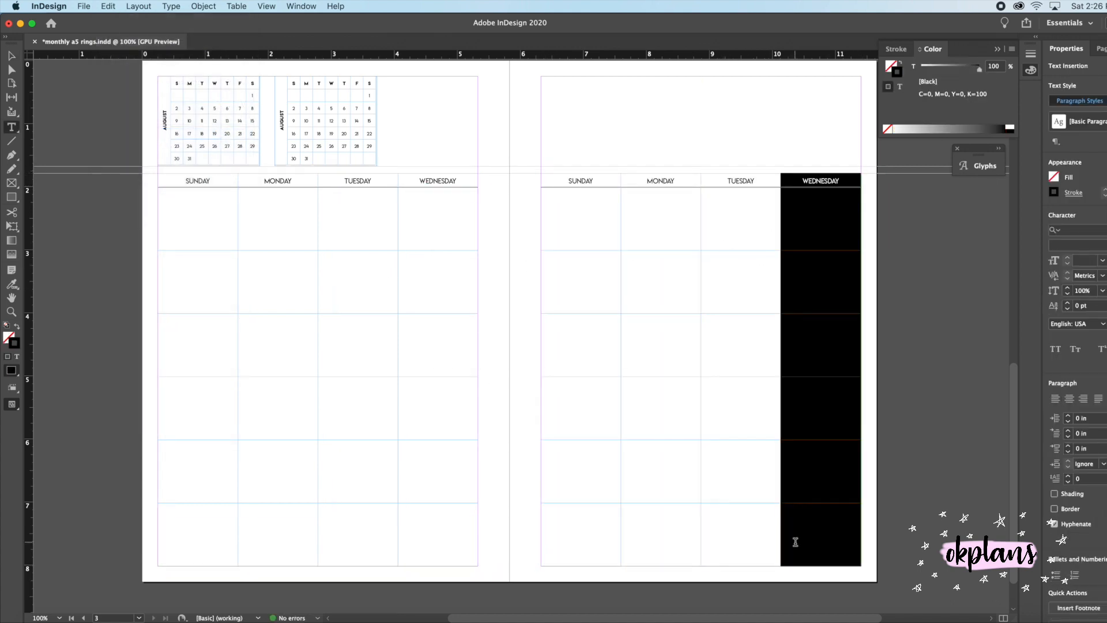
key(shift+BackSpace)
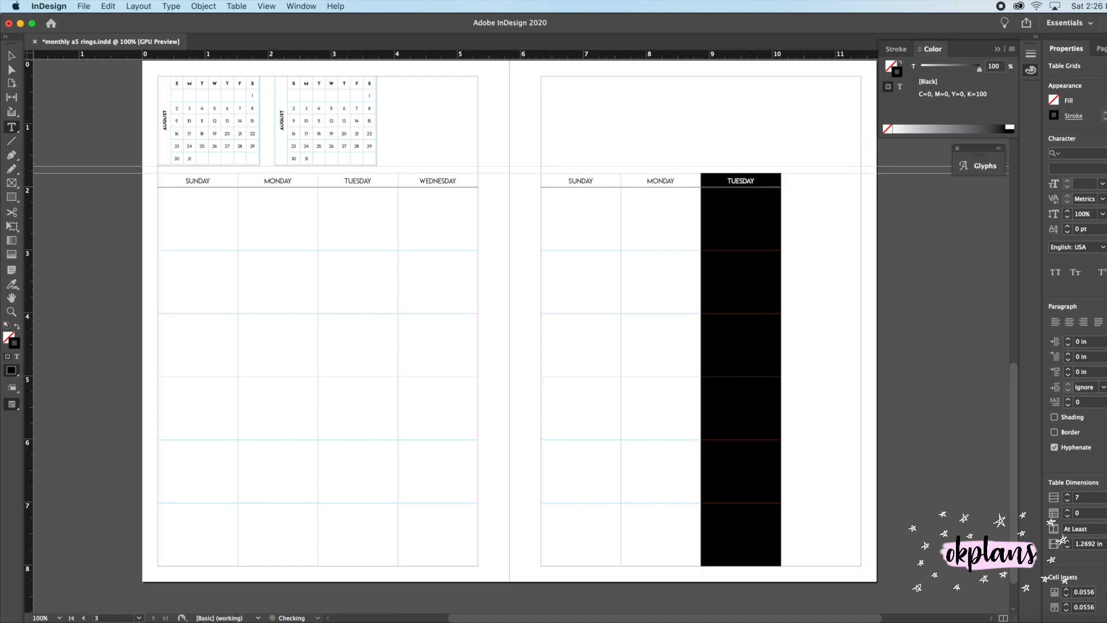
Select the body cells of the right table's last column and set their border weight to 0.1 pt.
drag(753, 202, 756, 520)
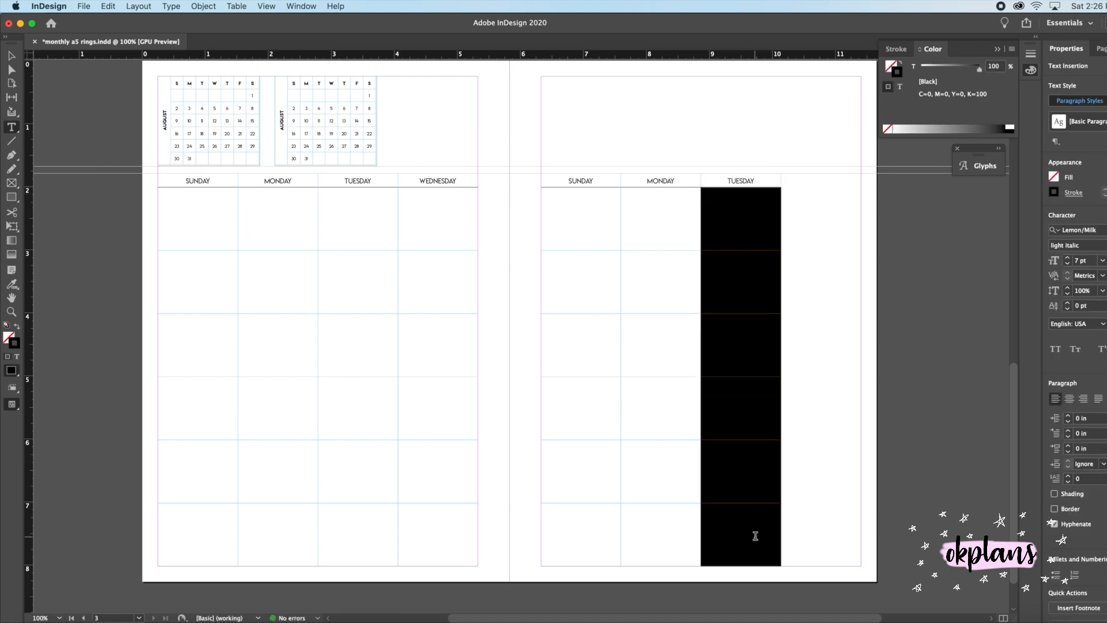
click(1078, 120)
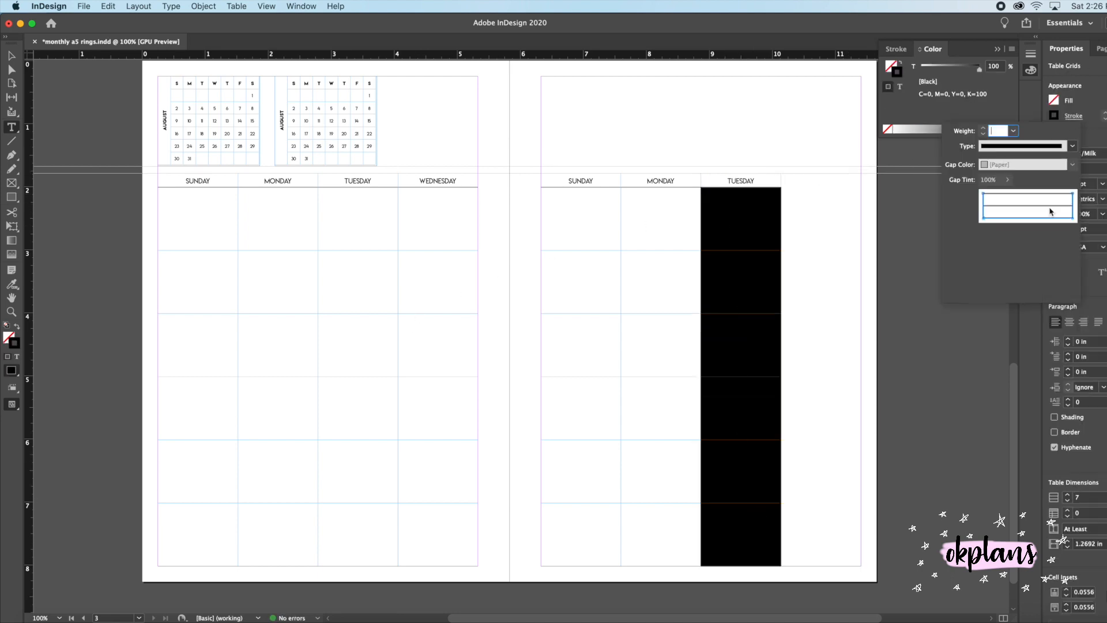
click(984, 215)
text(0.1)
key(Return)
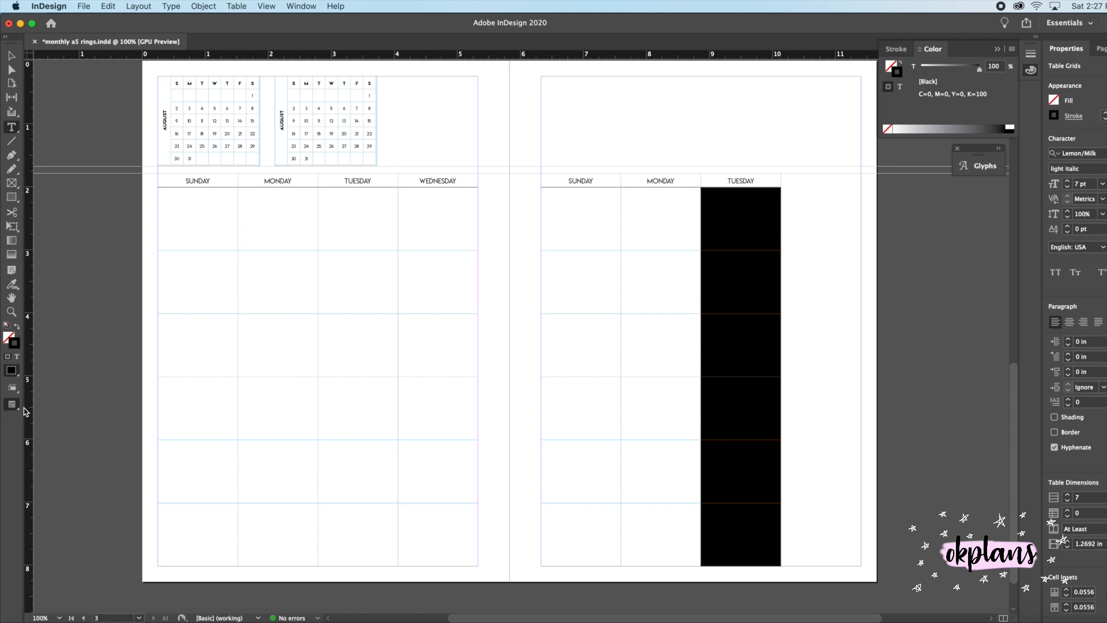
Check the right table's borders in Preview mode and return to Normal view mode.
click(22, 410)
click(57, 431)
click(819, 378)
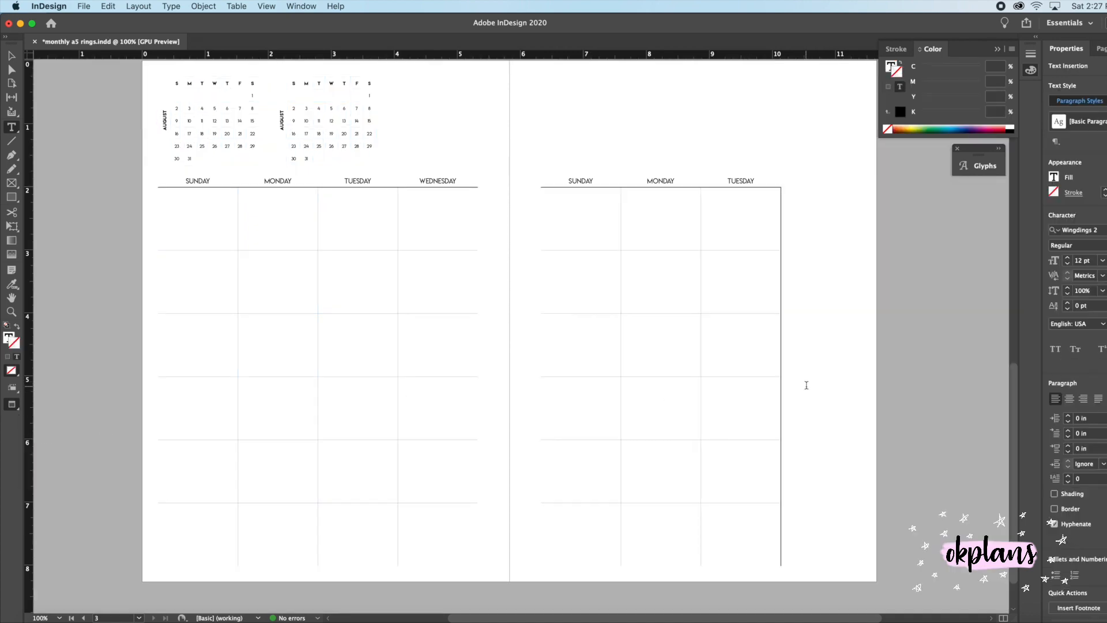
click(8, 407)
click(47, 421)
Duplicate the 09 SEPTEMBER checklist from page 1 and place the copy along the right margin of page 3.
scroll(370, 274, up, 10)
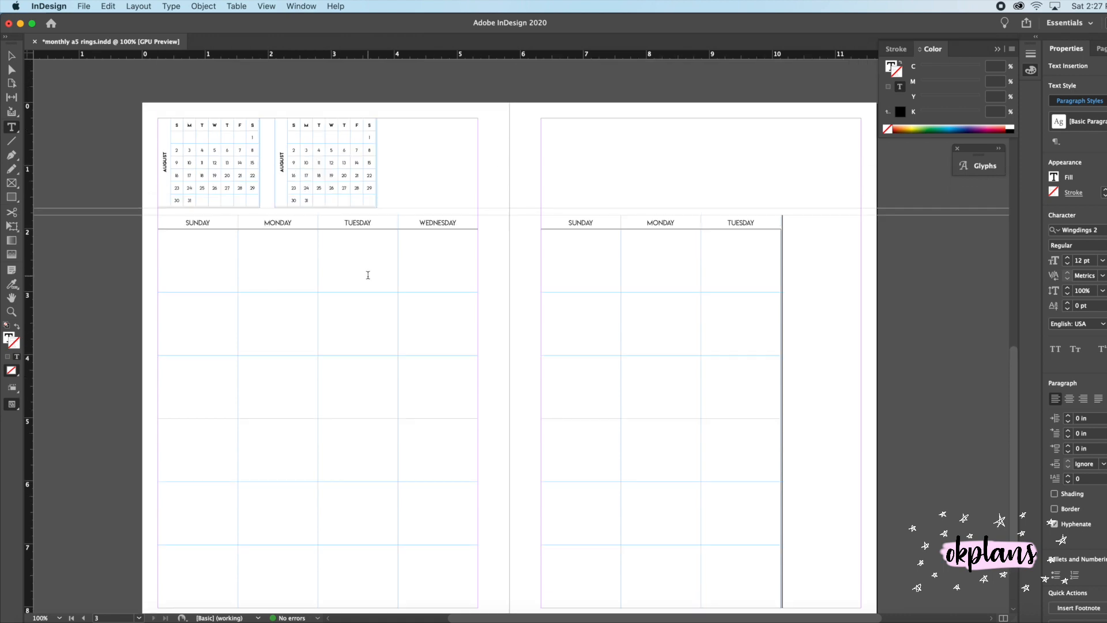
click(9, 56)
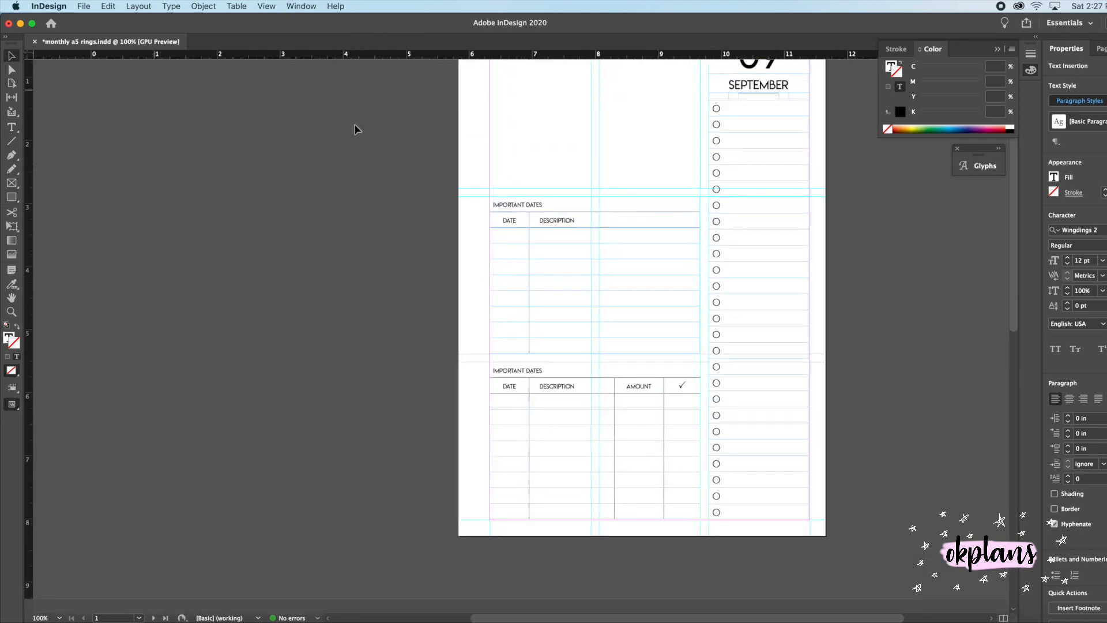
click(146, 5)
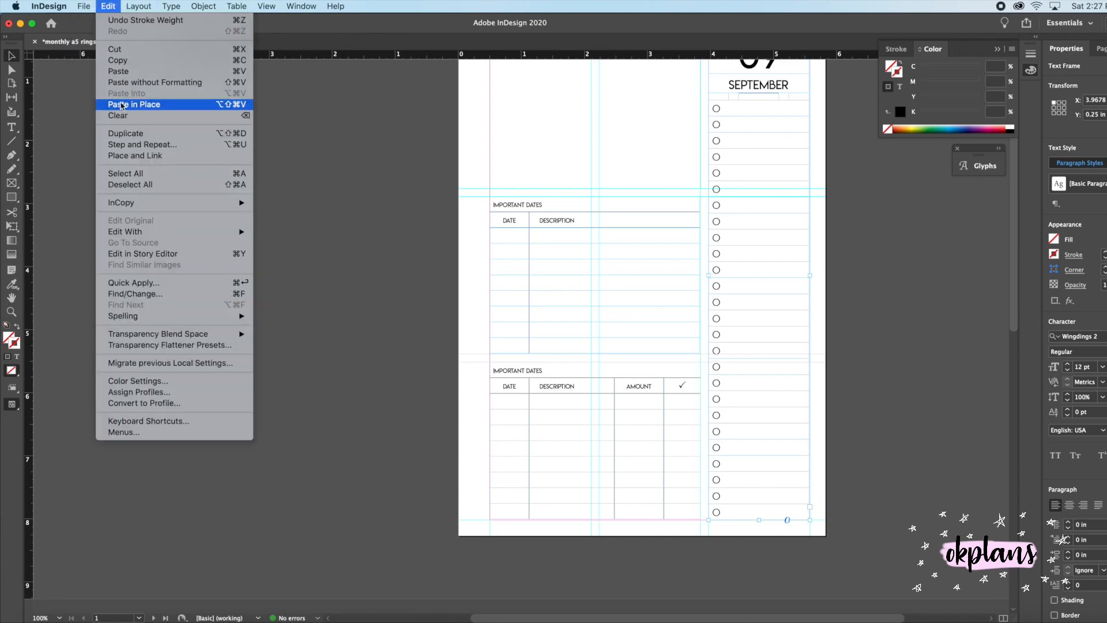
click(121, 134)
drag(749, 138, 653, 375)
scroll(652, 376, down, 15)
drag(663, 119, 780, 387)
scroll(625, 210, up, 6)
drag(639, 176, 724, 601)
scroll(625, 438, down, 10)
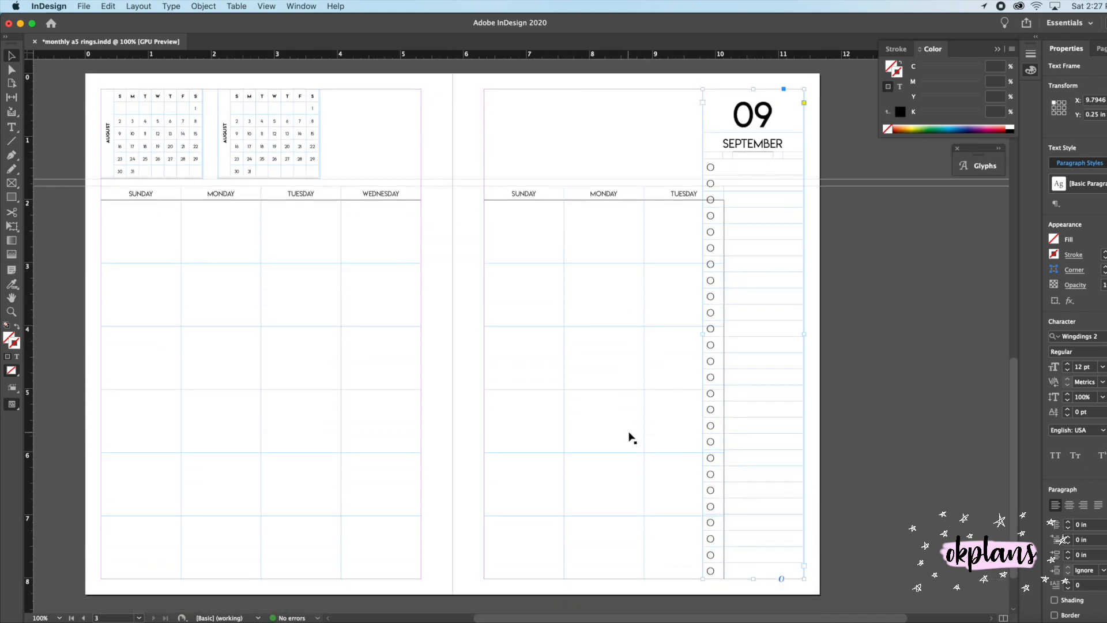
Align the checklist frame's left edge with the adjacent monthly table and narrow its column to fit the right margin.
drag(705, 335, 725, 336)
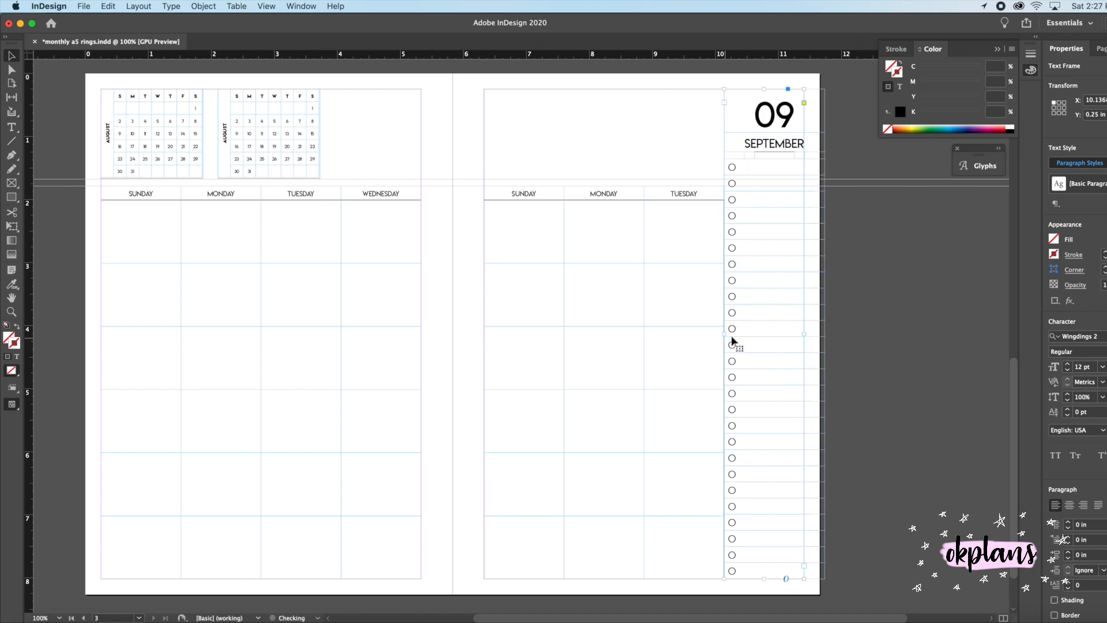
click(827, 312)
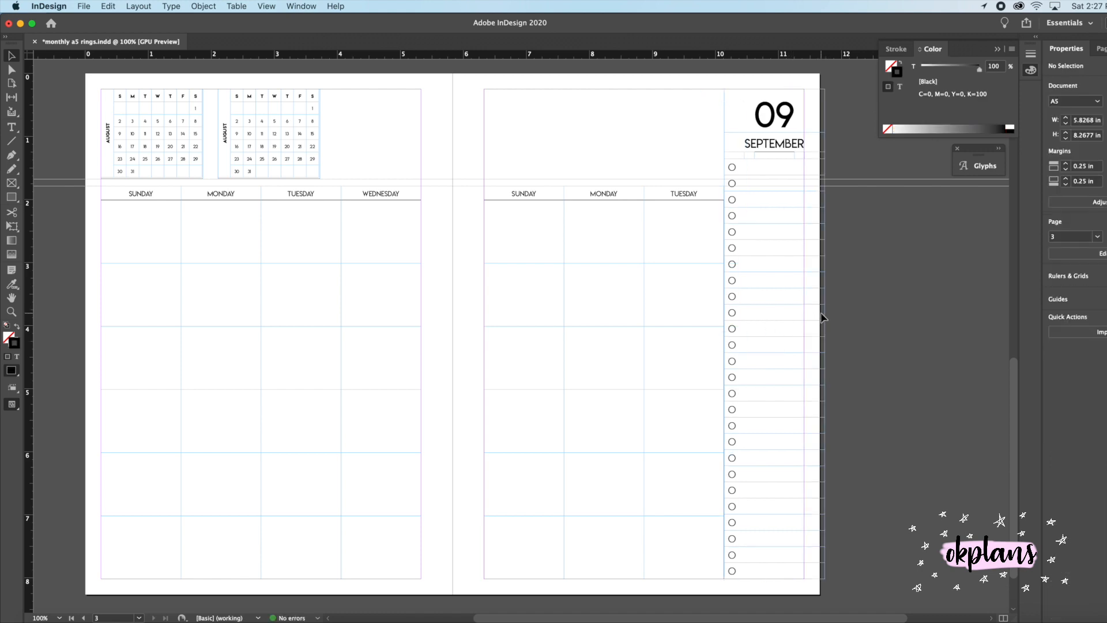
double_click(775, 303)
drag(825, 302, 799, 306)
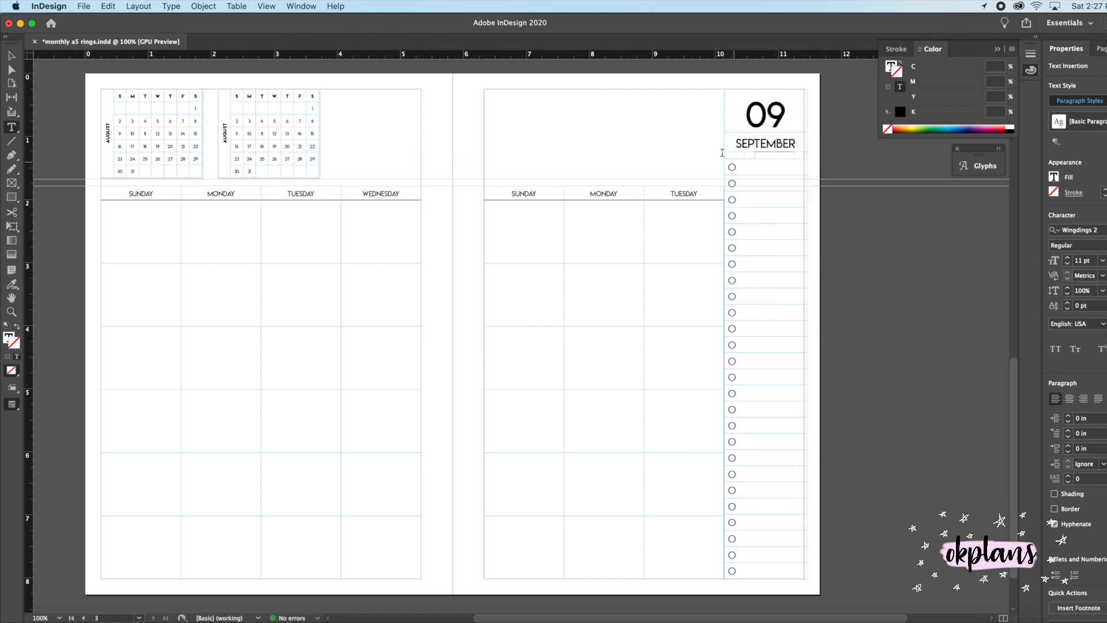
Reduce the font size of the month number 09 above the checklist to 33 pt.
drag(742, 100, 750, 147)
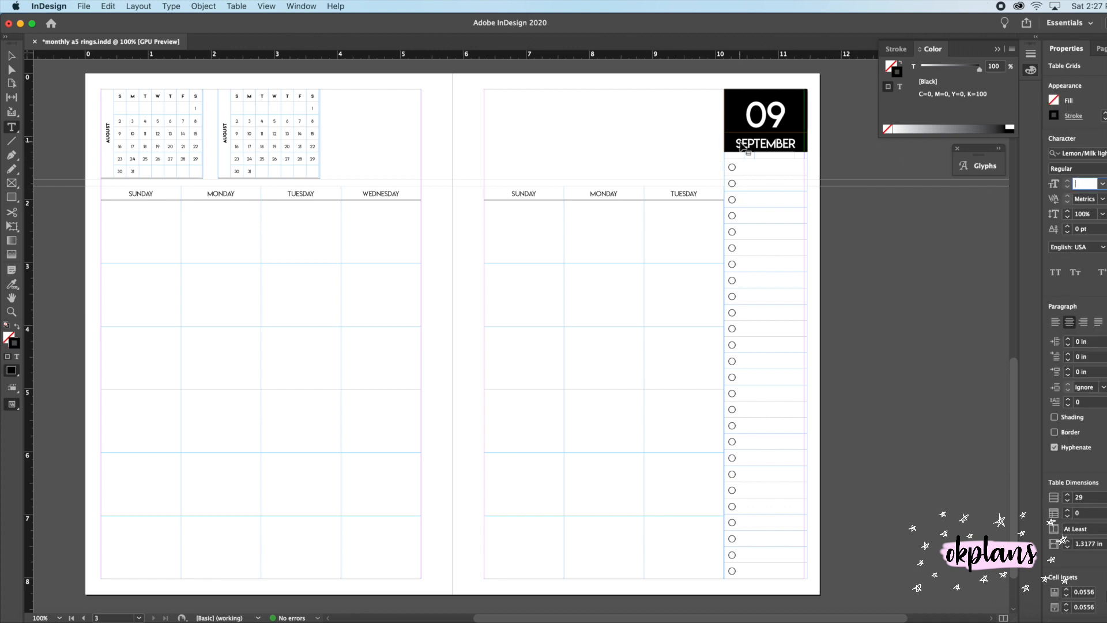
click(750, 104)
double_click(750, 104)
click(1070, 264)
click(1071, 264)
click(1070, 264)
click(1070, 264)
click(1071, 264)
click(1071, 264)
click(1070, 264)
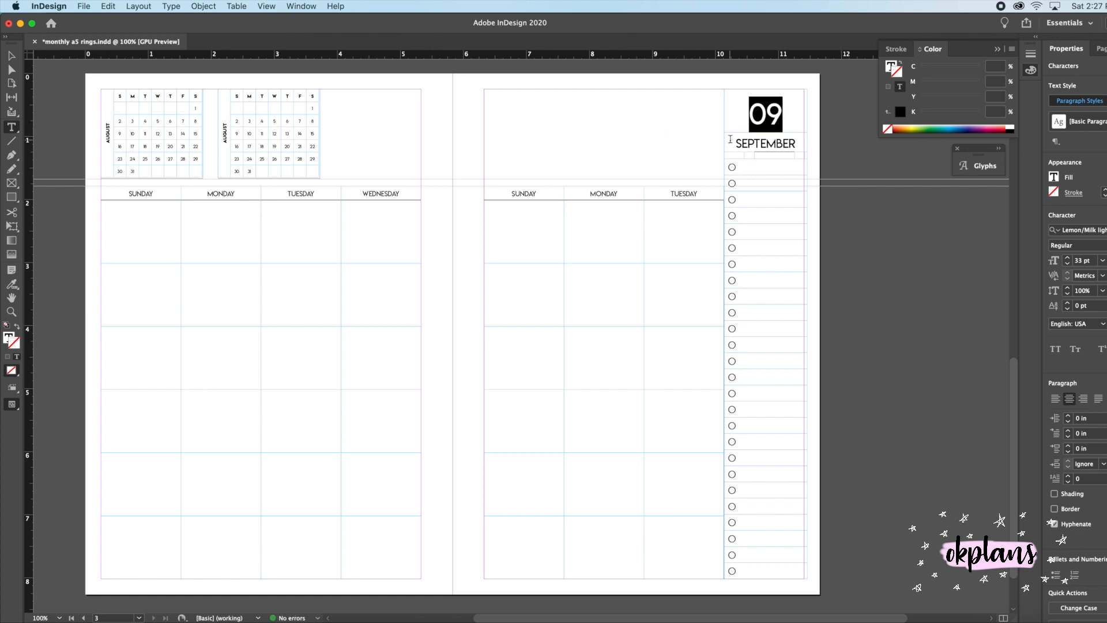
Reduce the font size of the SEPTEMBER heading above the checklist to 11 pt.
drag(730, 140, 798, 156)
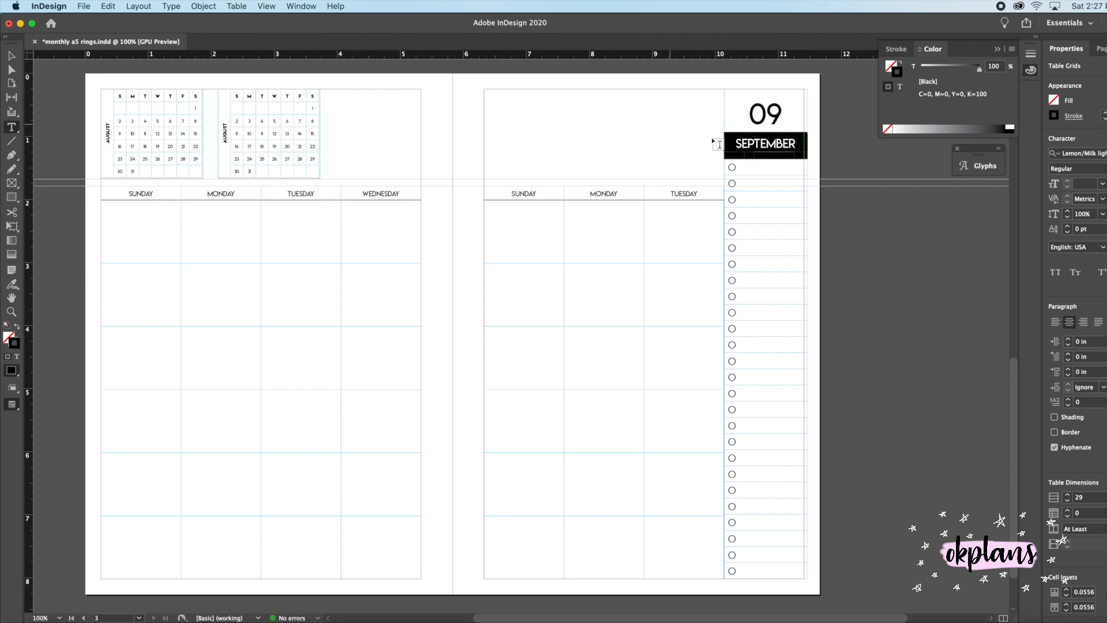
drag(734, 144, 806, 145)
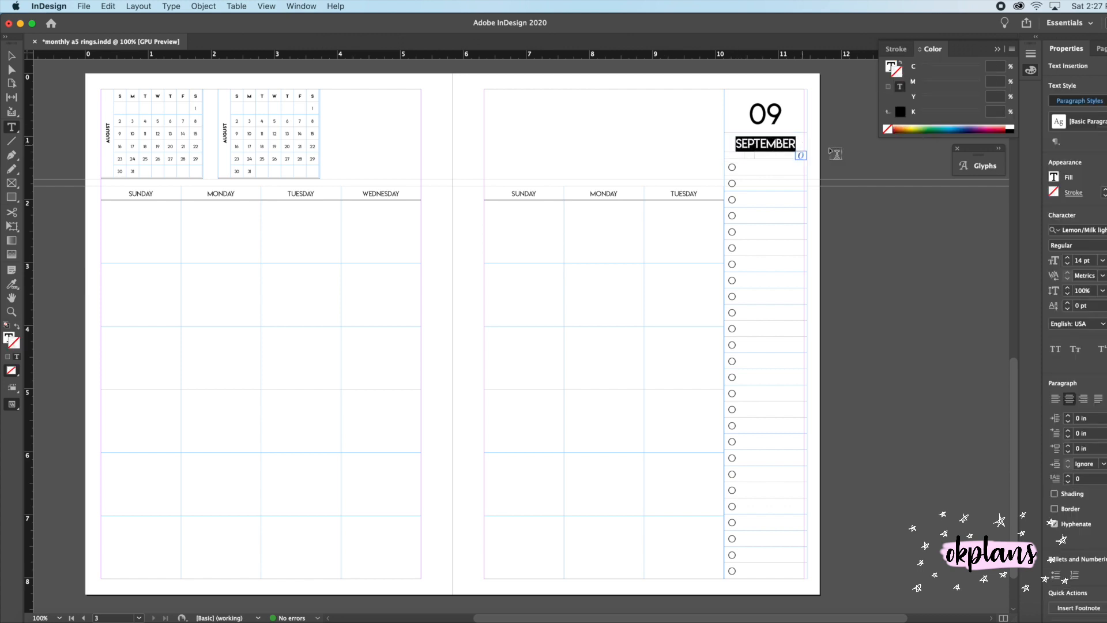
click(1069, 263)
click(1068, 264)
click(1068, 264)
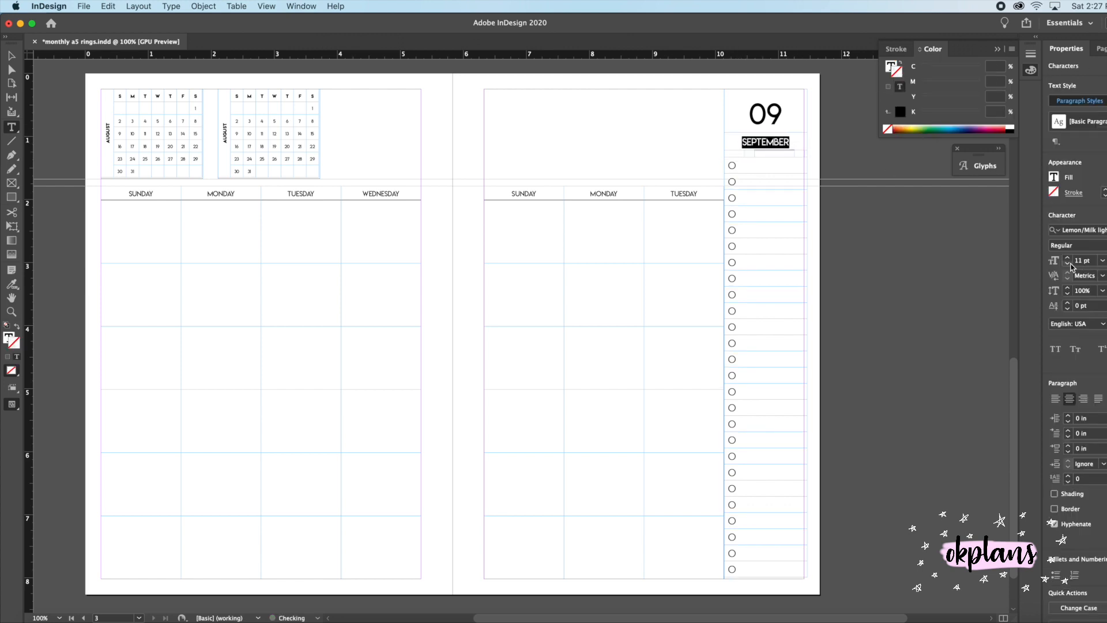
click(769, 145)
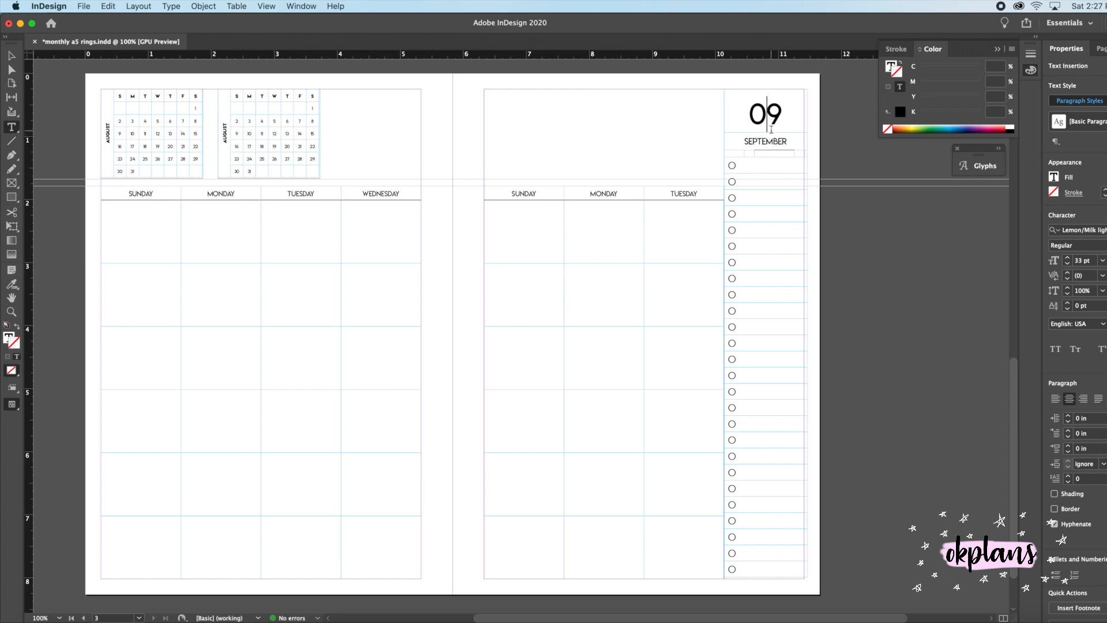
Delete the checkbox circles from all rows of the SEPTEMBER checklist, leaving blank ruled lines.
mouse_move(807, 179)
mouse_down()
mouse_move(795, 179)
mouse_move(811, 188)
mouse_move(798, 186)
mouse_up()
click(797, 185)
click(818, 187)
click(738, 165)
drag(738, 165, 721, 576)
key(Delete)
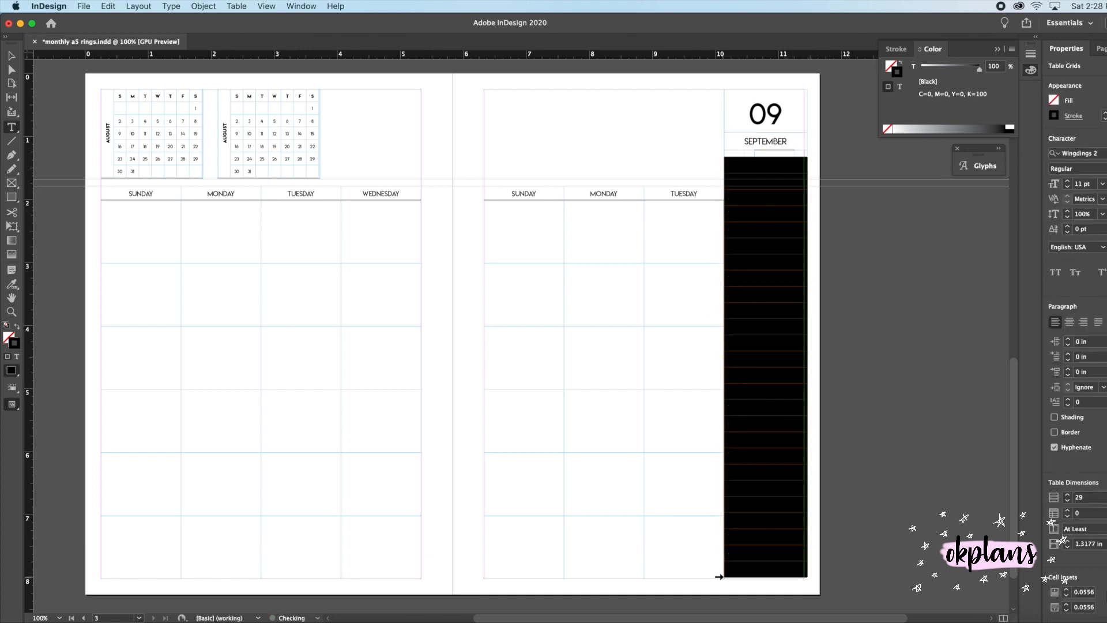
click(772, 439)
Narrow the SEPTEMBER list table by pulling in its outer edge from the page margin.
drag(804, 403, 787, 408)
drag(744, 106, 823, 583)
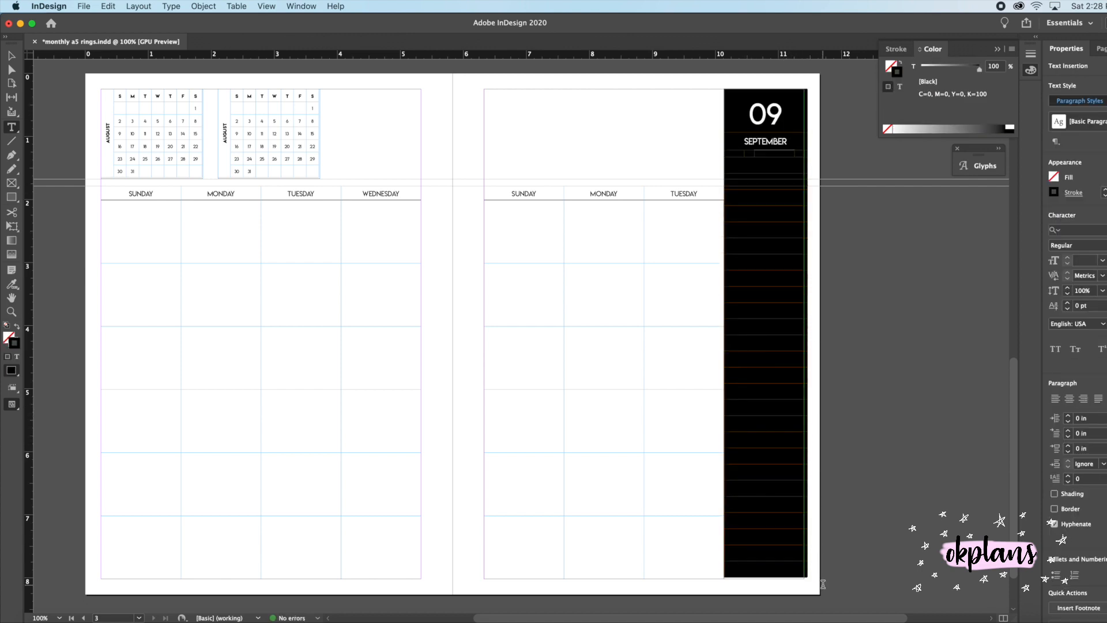
click(661, 358)
drag(745, 154, 778, 152)
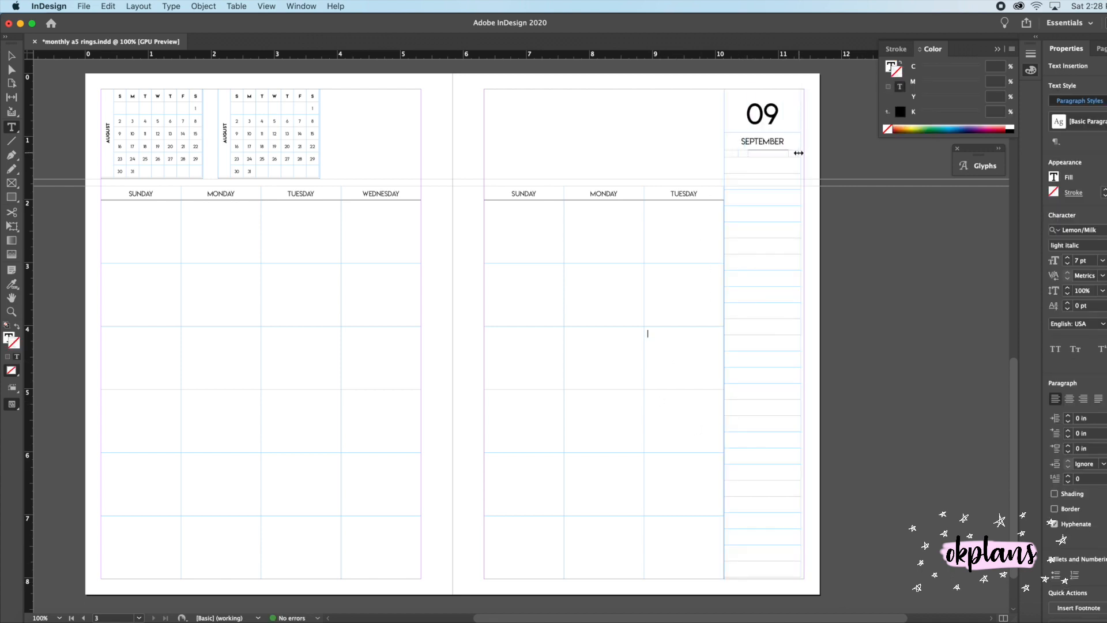
drag(797, 153, 791, 153)
click(733, 153)
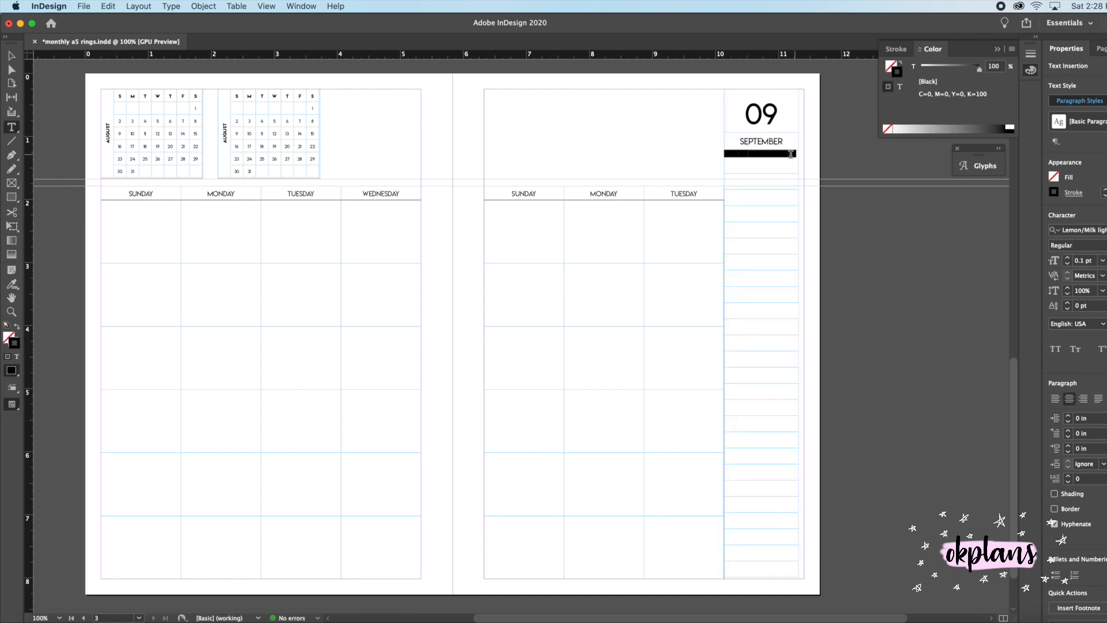
click(736, 153)
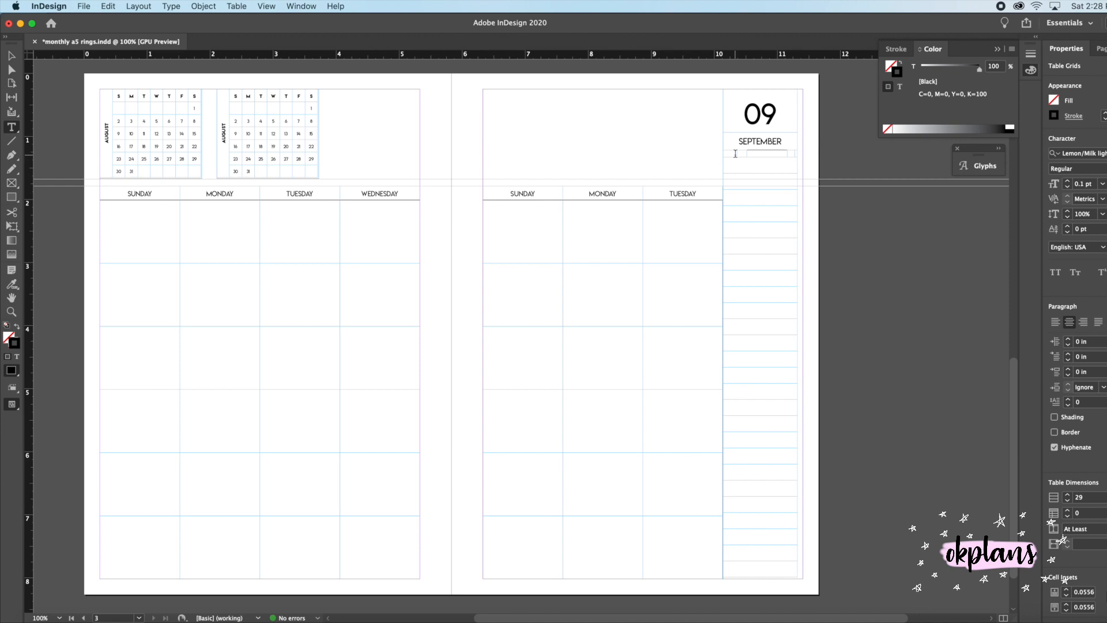
Extend the SEPTEMBER list's outer edge to the page margin and distribute the divider-row cells below the heading evenly.
drag(733, 153, 798, 153)
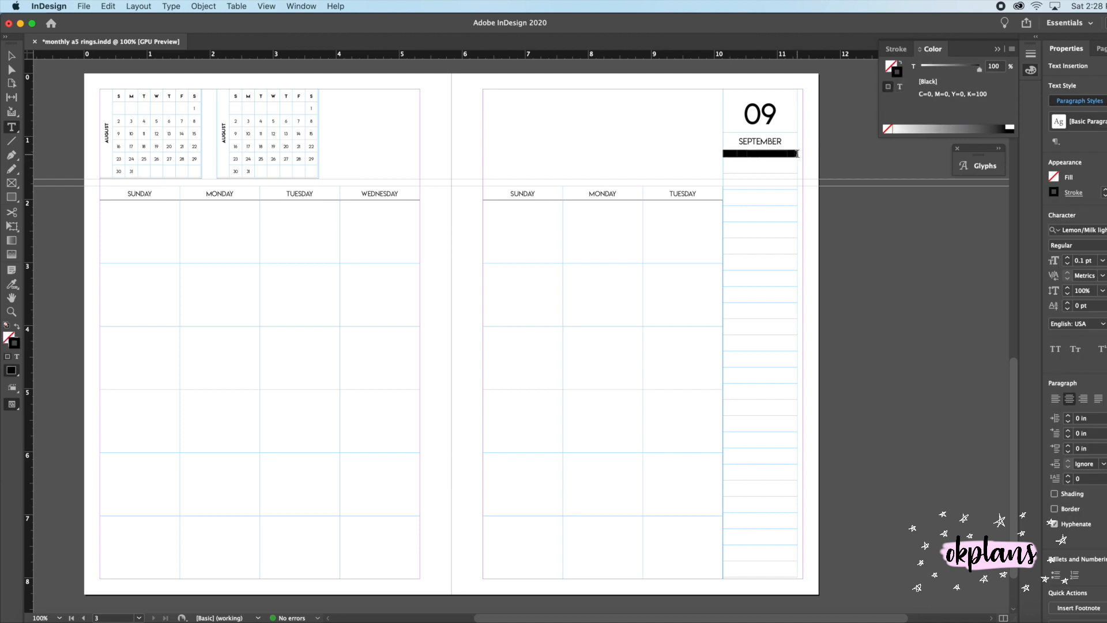
right_click(764, 159)
click(800, 275)
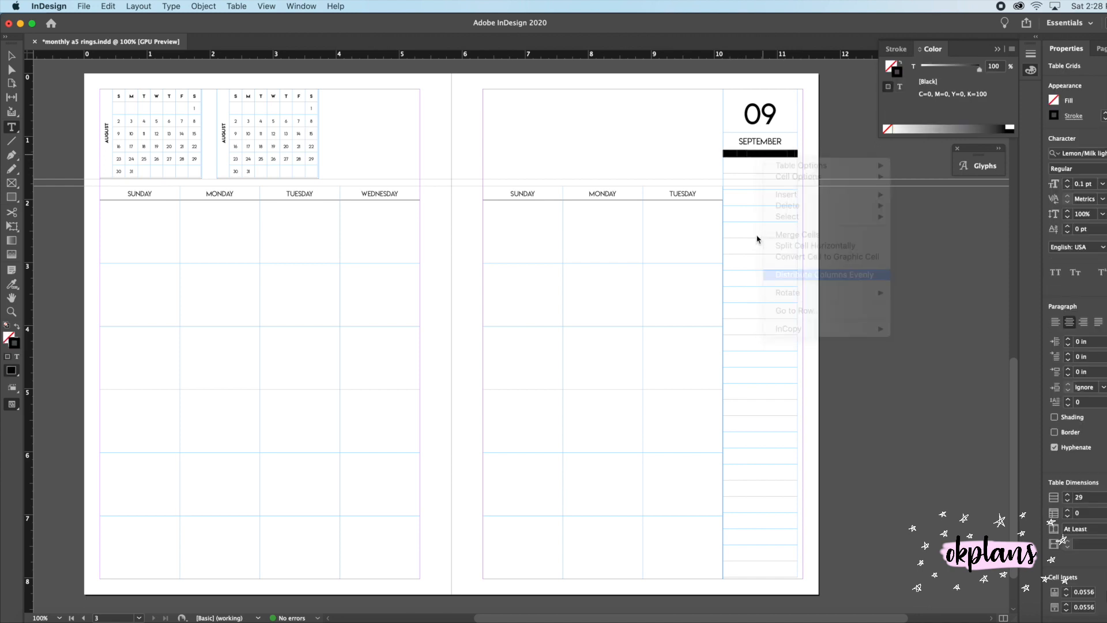
drag(798, 217, 803, 217)
right_click(741, 155)
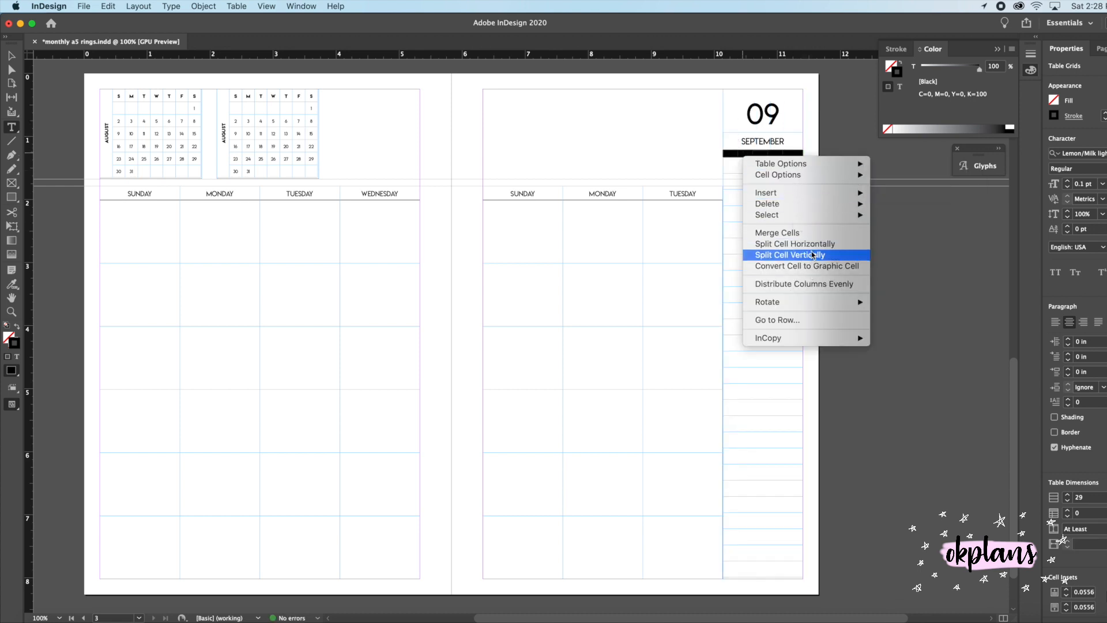
click(788, 283)
click(783, 247)
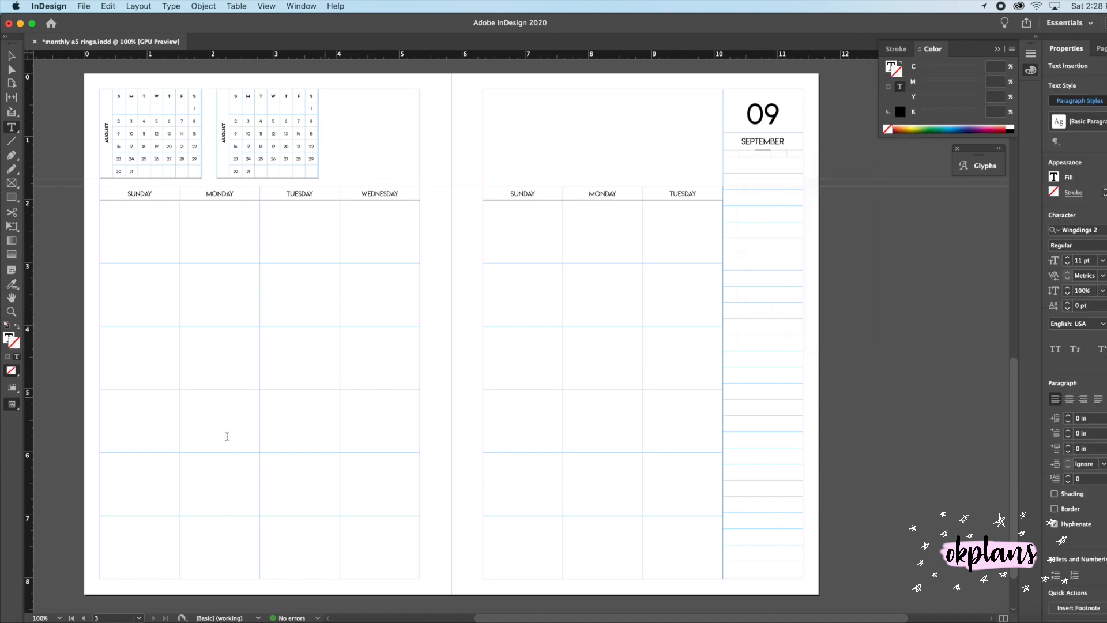
Check the monthly spread and the SEPTEMBER list column in Preview mode.
click(12, 406)
click(39, 421)
click(12, 406)
click(33, 434)
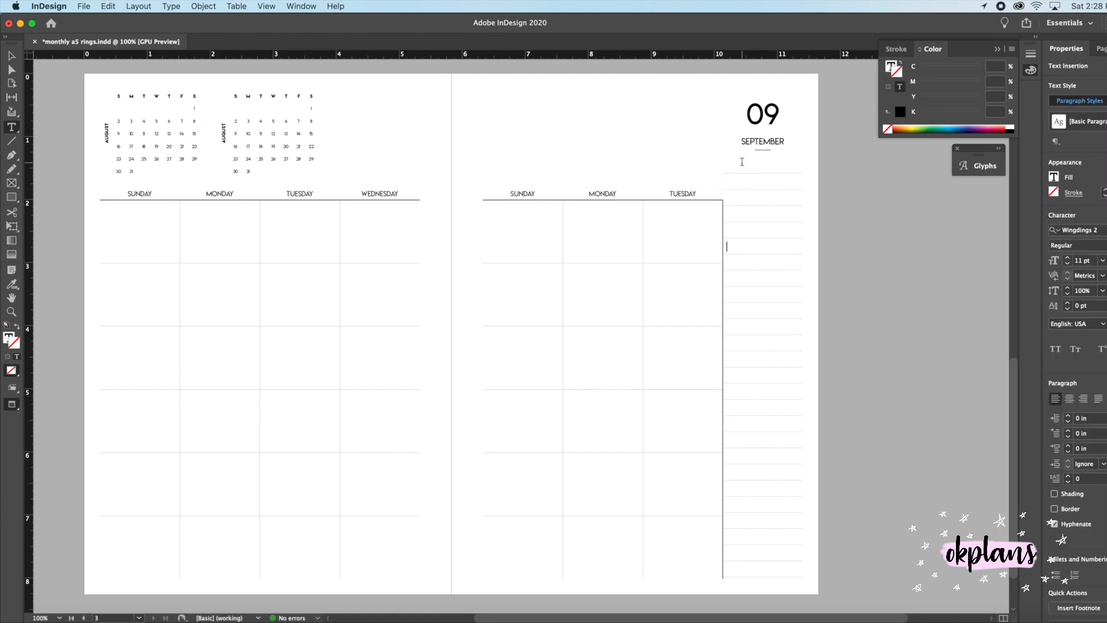
Narrow the SEPTEMBER list table slightly and move its frame against the outer margin, leaving a gap beside the monthly table.
drag(803, 207, 798, 206)
click(15, 405)
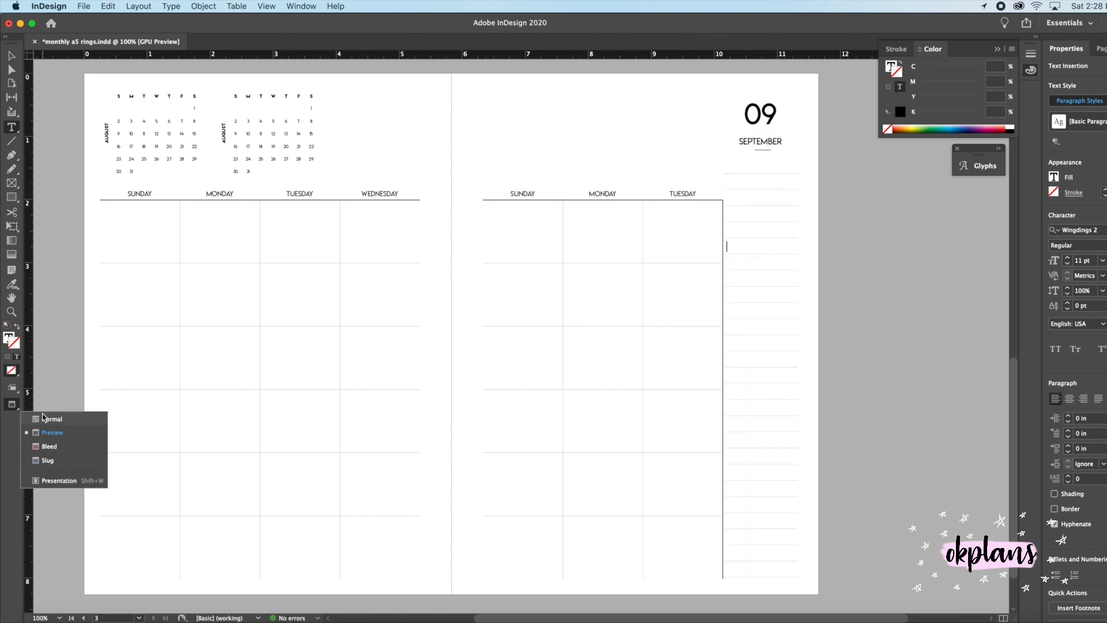
click(46, 419)
key(Escape)
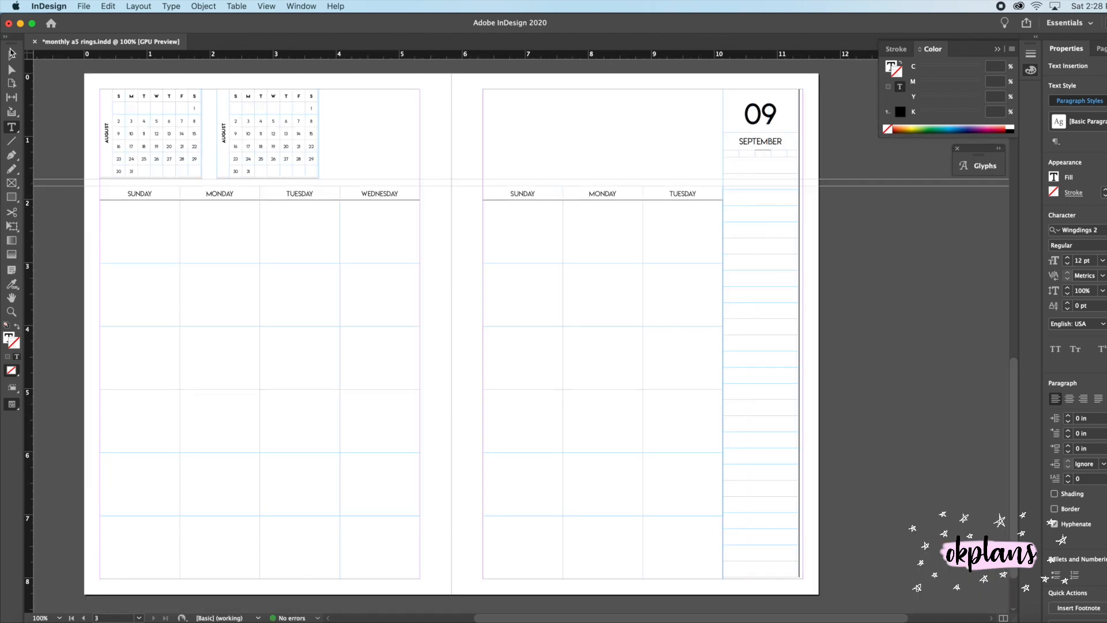
drag(803, 336, 764, 316)
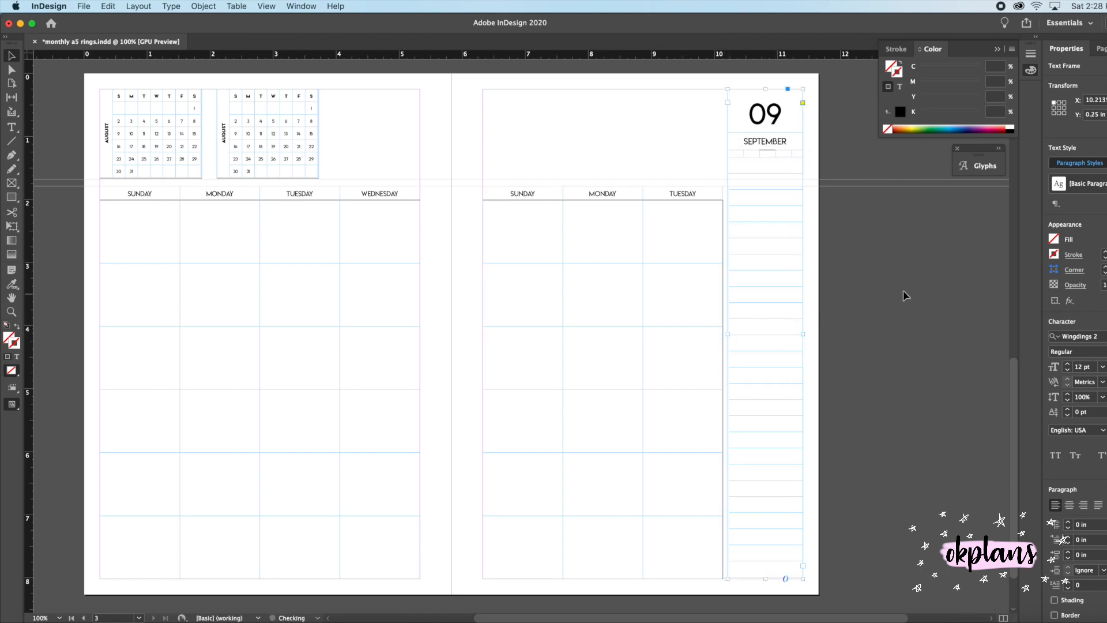
Distribute the divider-row cells below the SEPTEMBER heading evenly across the narrowed table.
key(t)
click(743, 173)
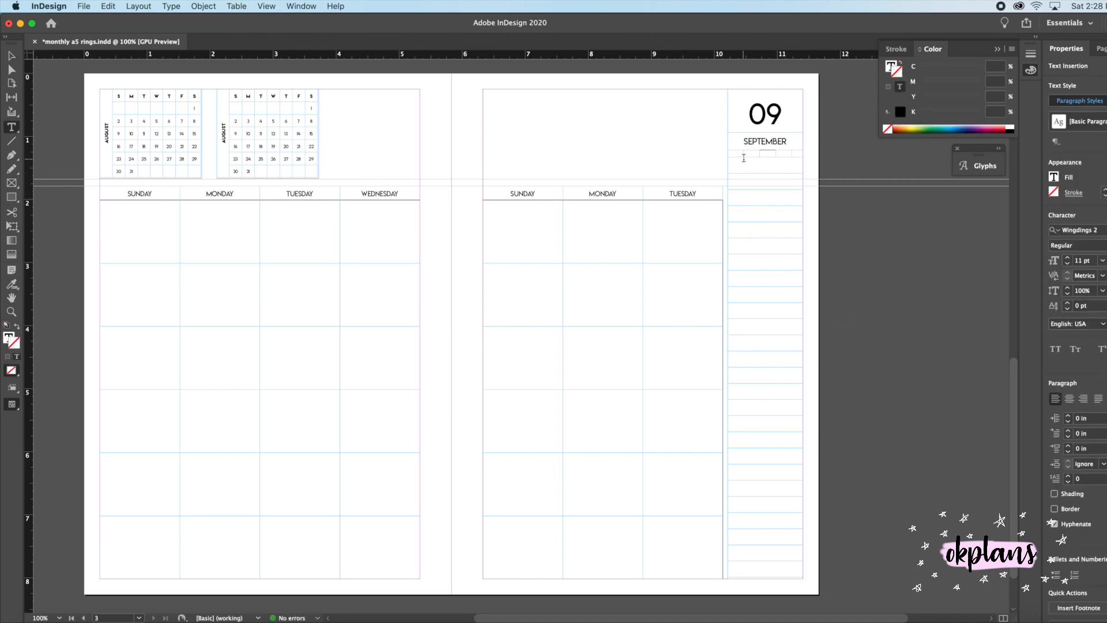
drag(737, 151, 799, 154)
right_click(760, 159)
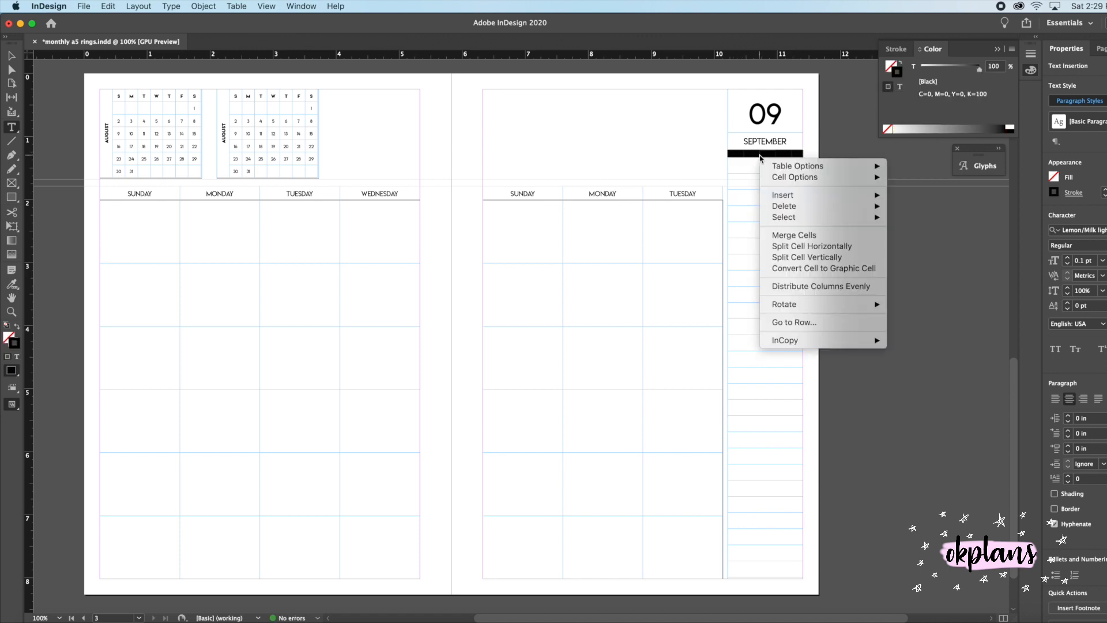
click(822, 286)
click(883, 284)
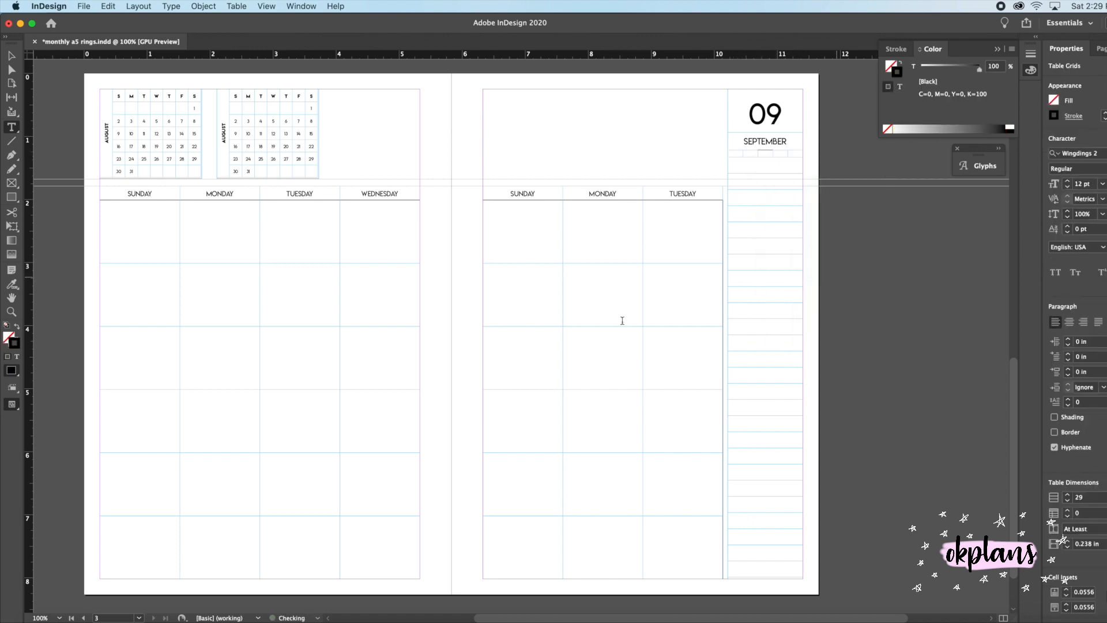
Check the gap and line spacing of the SEPTEMBER list in Preview mode.
click(12, 406)
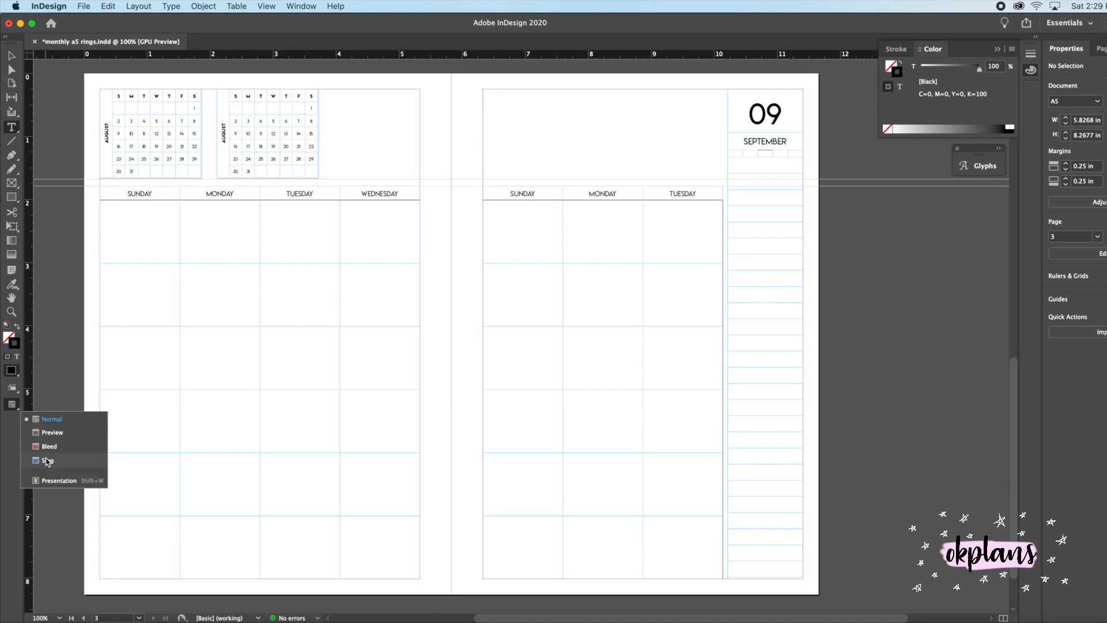
click(57, 432)
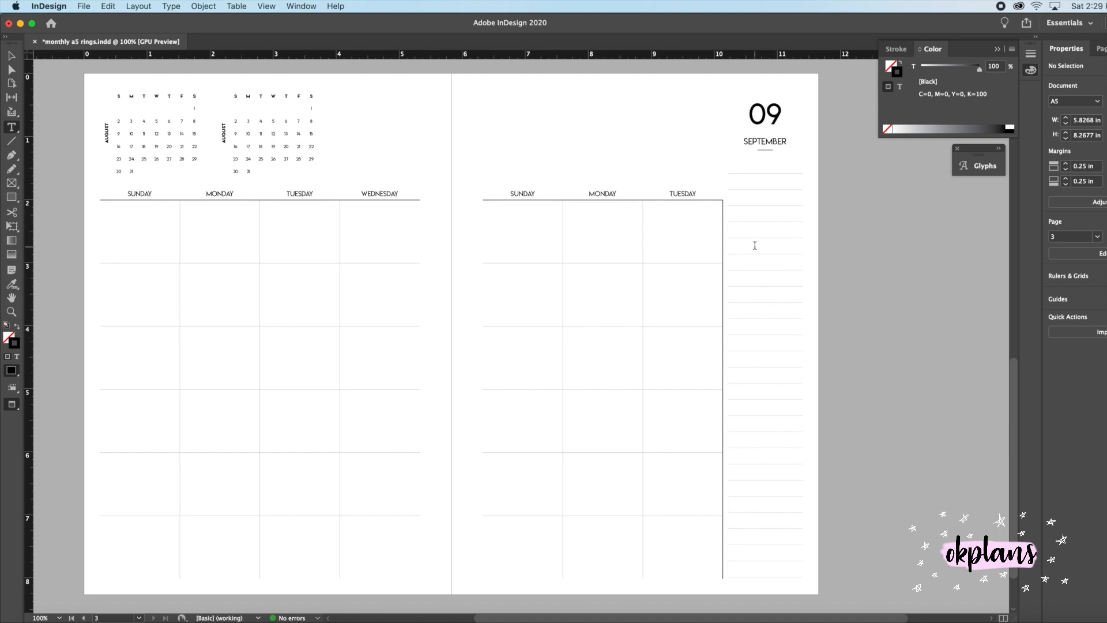
scroll(757, 183, right, 1)
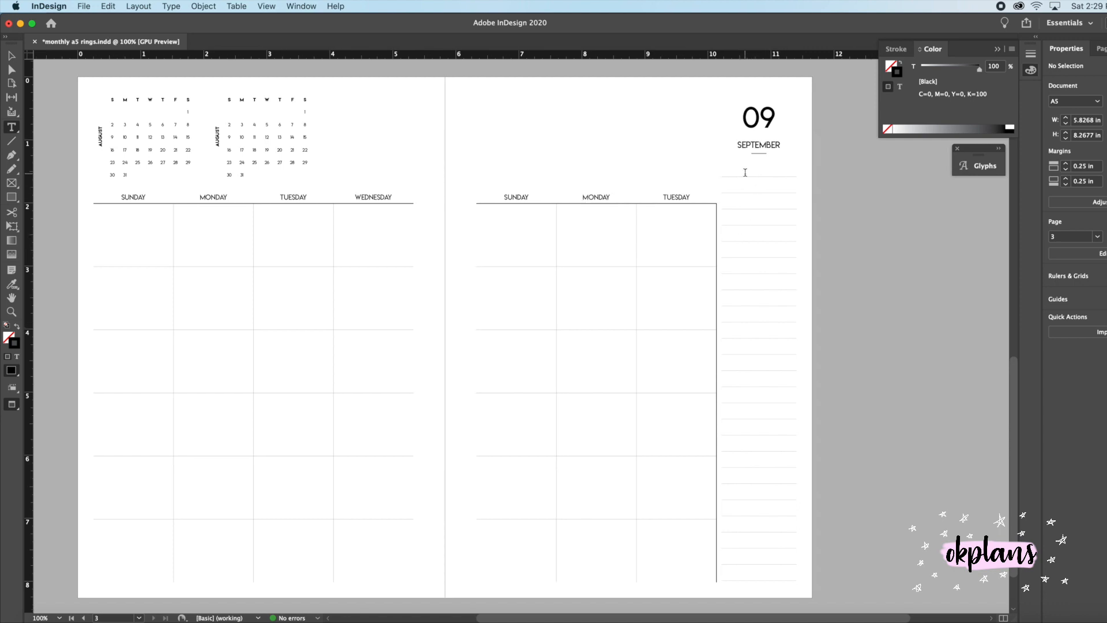
click(10, 55)
click(118, 147)
double_click(174, 165)
drag(168, 175, 149, 171)
key(cmd+z)
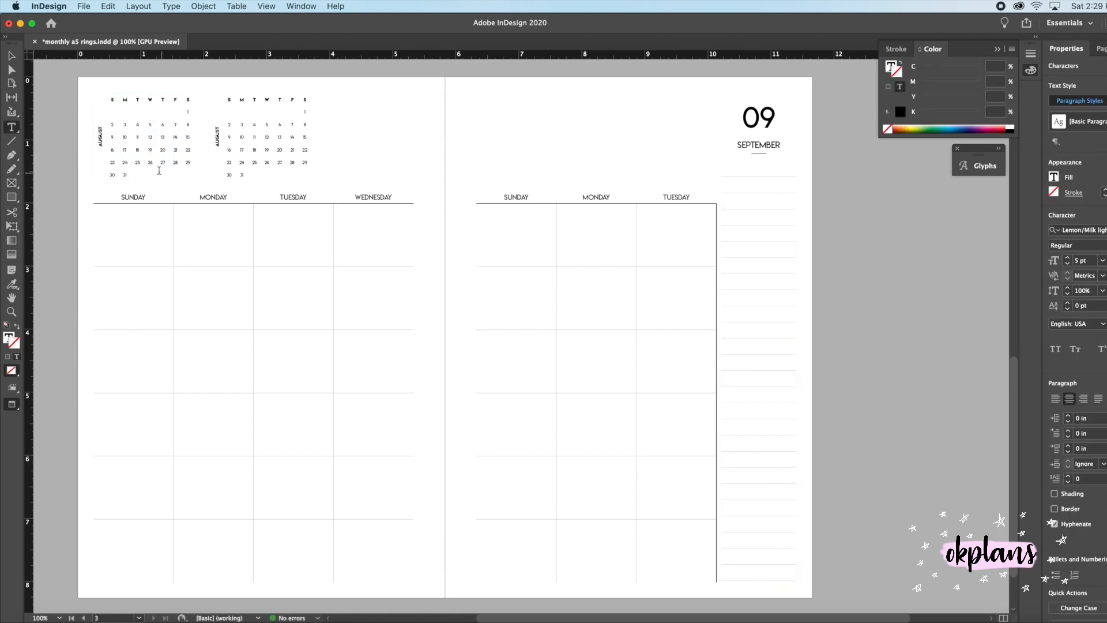
Select all cells of the first AUGUST mini-calendar and adjust their font size.
drag(162, 172, 95, 94)
drag(190, 175, 80, 97)
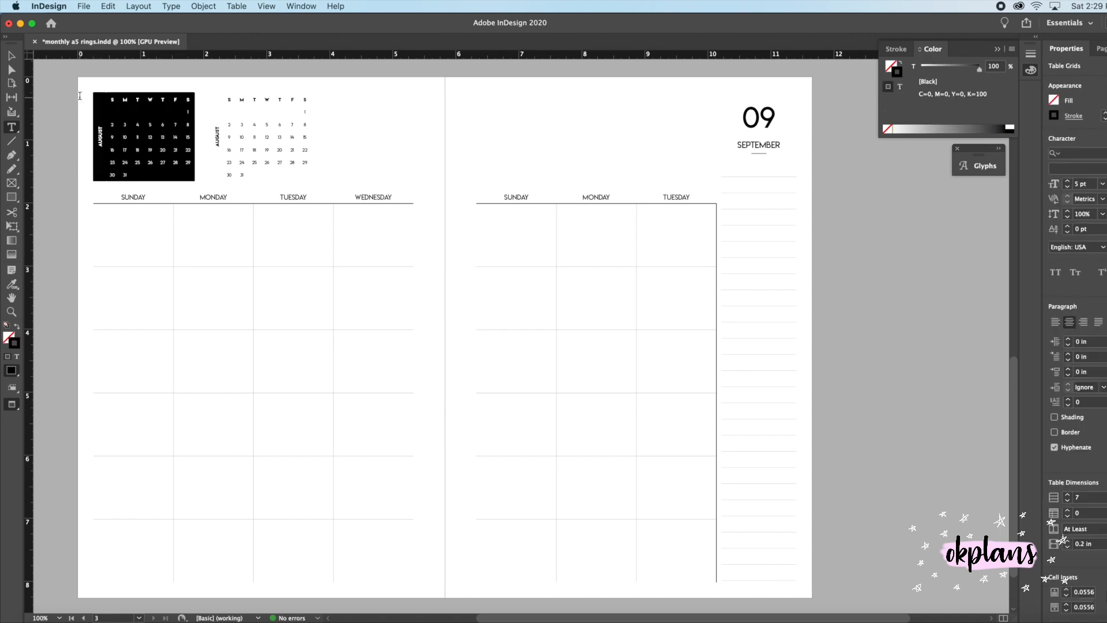
click(1068, 187)
click(1069, 180)
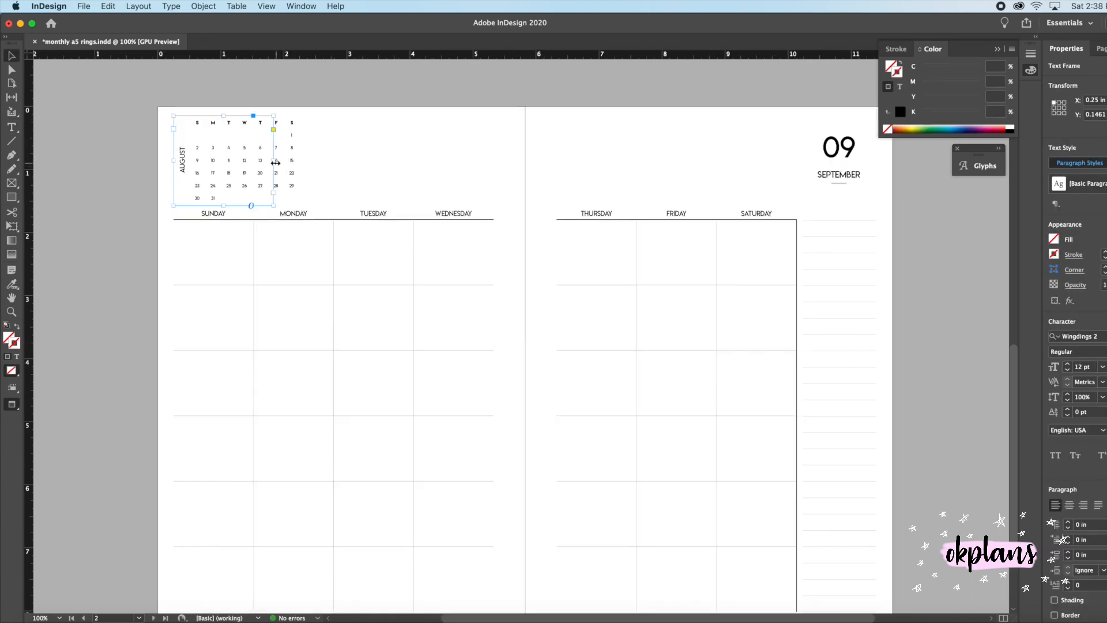
Widen the AUGUST mini-calendar's frame to fit all its weekday columns and return to Normal view mode.
drag(276, 163, 302, 166)
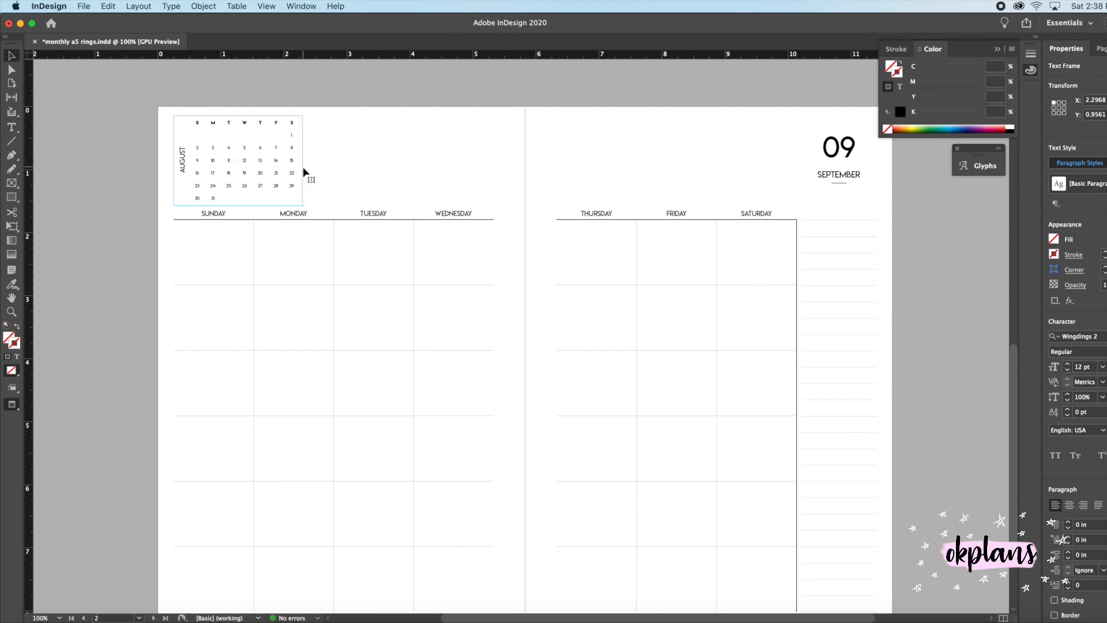
click(8, 406)
click(55, 419)
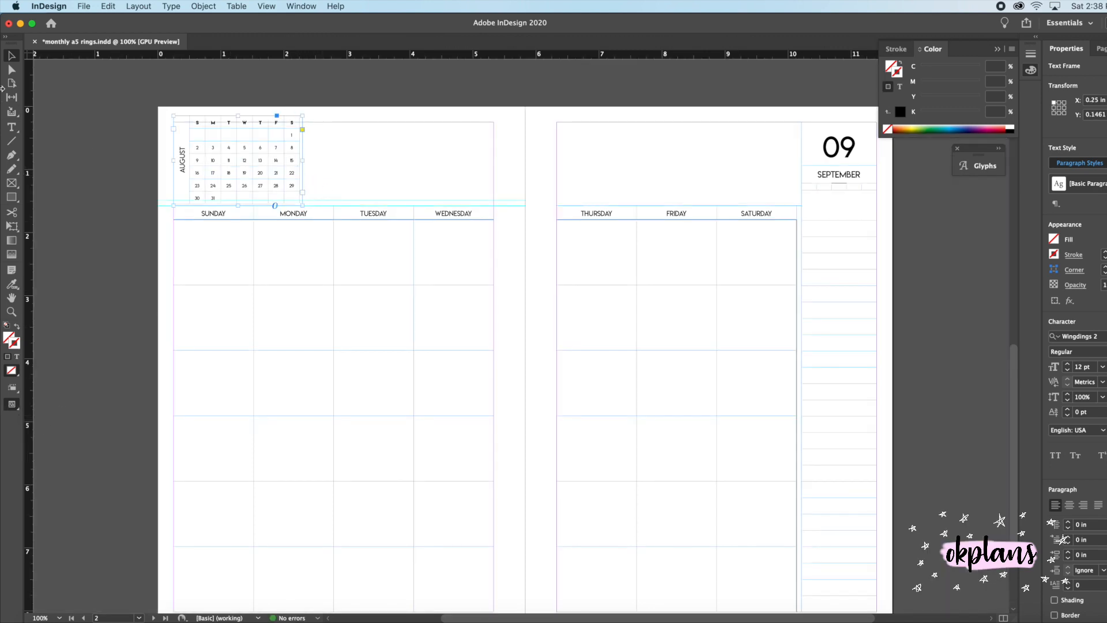
Duplicate the AUGUST mini-calendar and place the copy directly beside it above the monthly table.
click(84, 6)
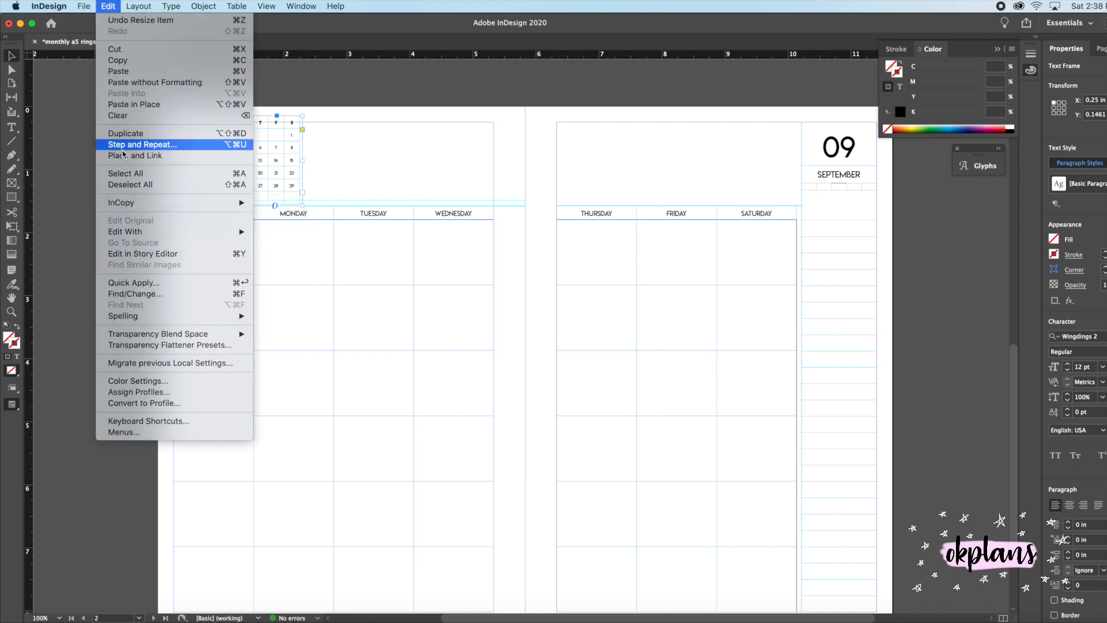
click(126, 132)
drag(349, 171, 369, 159)
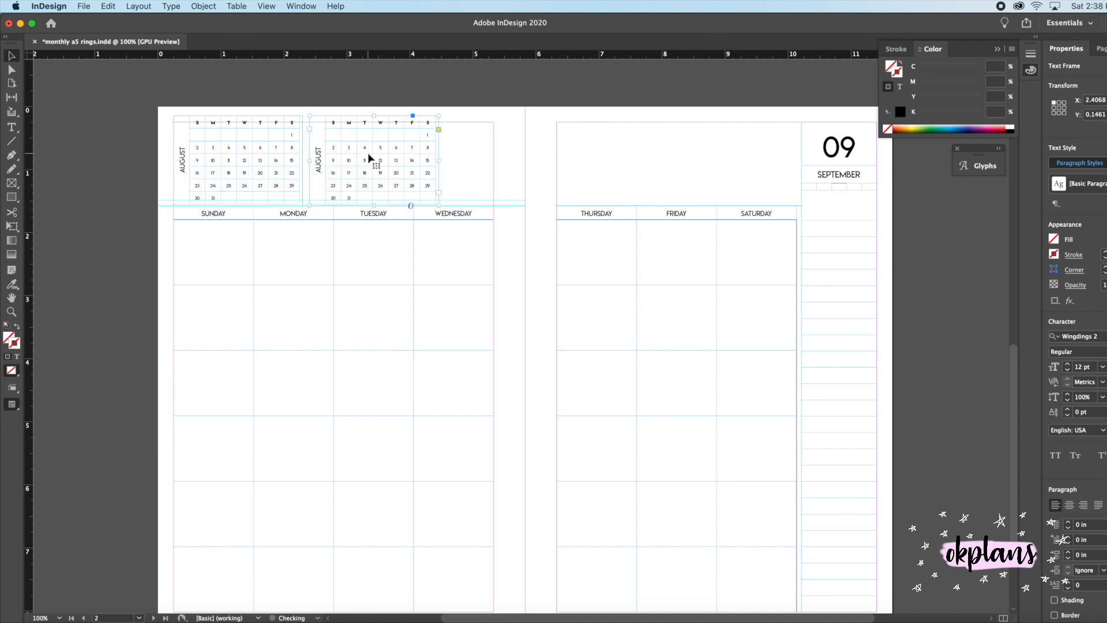
Change the month label of the duplicated mini-calendar to OCTOBER.
double_click(322, 153)
mouse_move(320, 150)
mouse_down()
mouse_move(324, 183)
mouse_move(319, 171)
mouse_up()
click(321, 161)
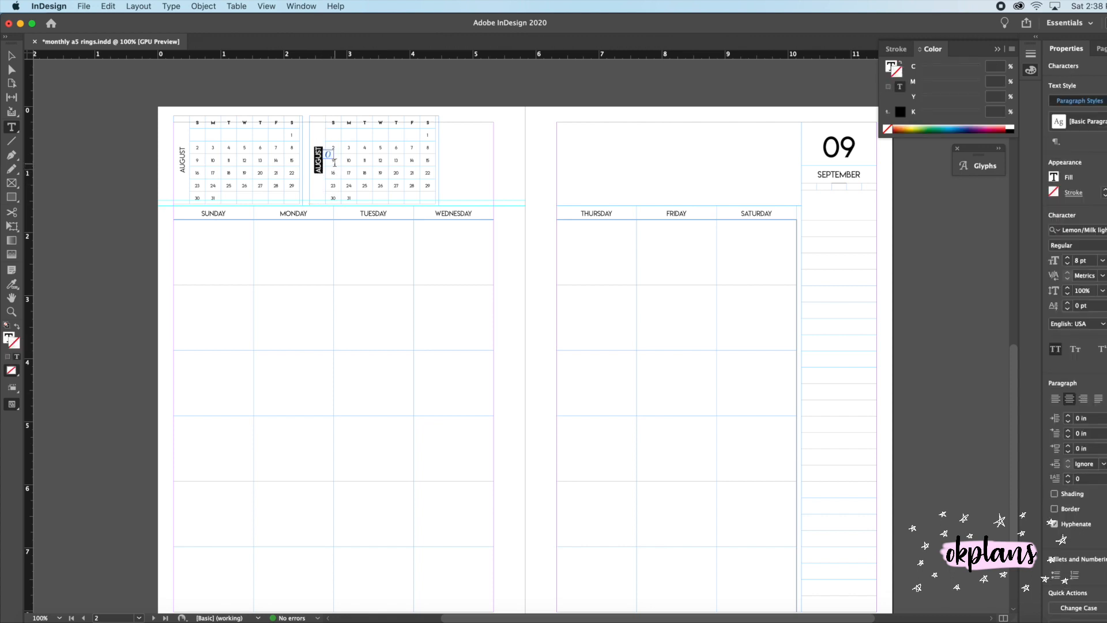
text(08)
text(TOBE)
text(R)
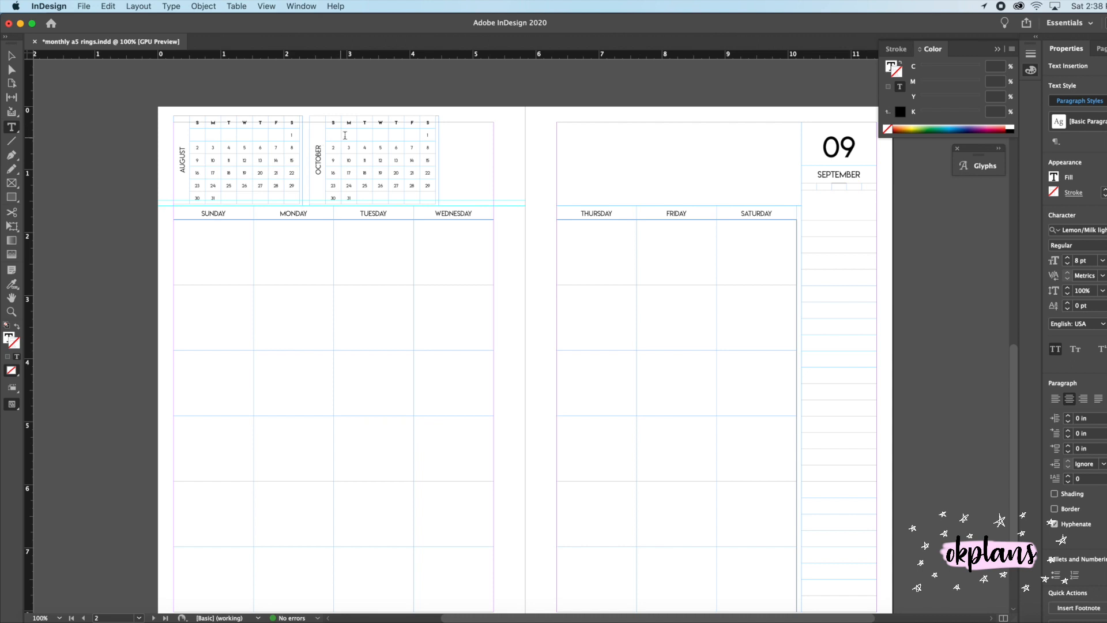
click(223, 252)
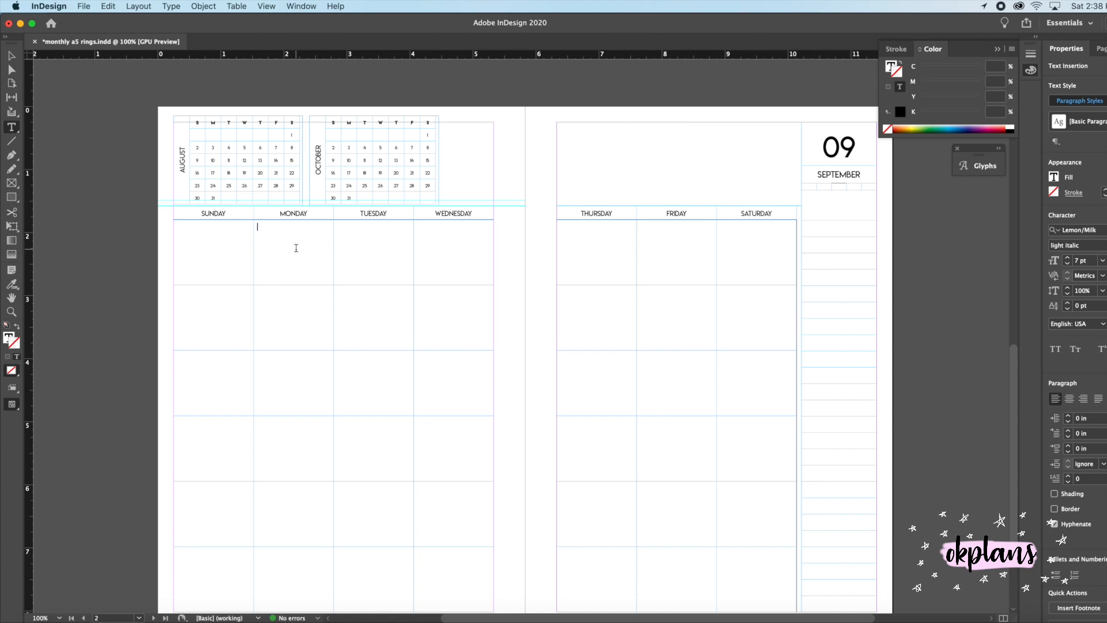
click(297, 247)
scroll(332, 208, down, 3)
scroll(396, 207, down, 10)
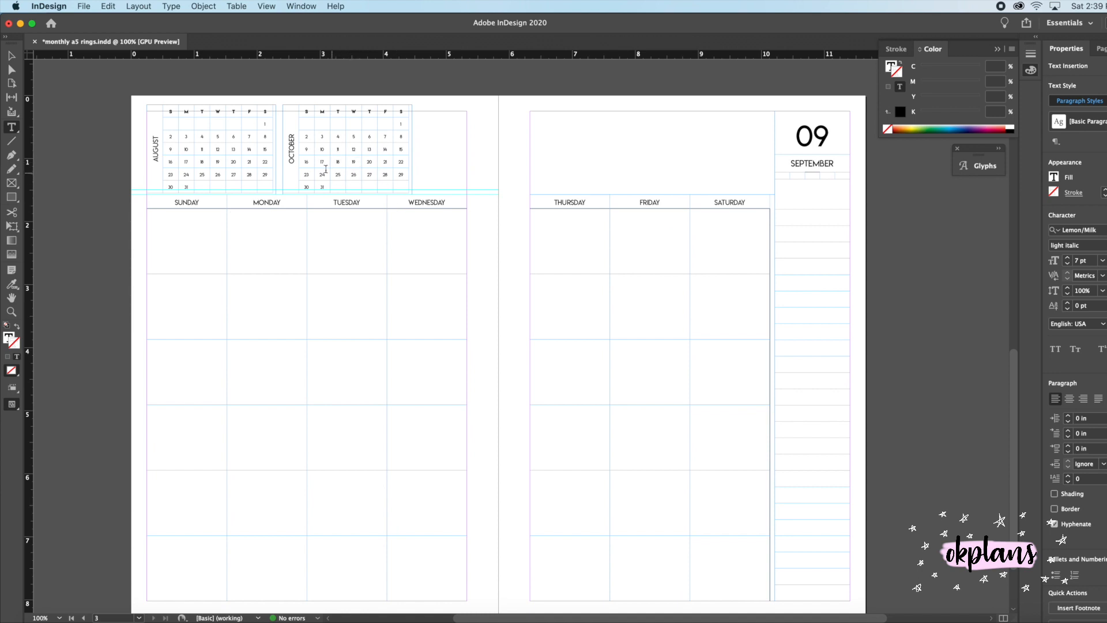
scroll(331, 162, down, 1)
scroll(325, 168, down, 1)
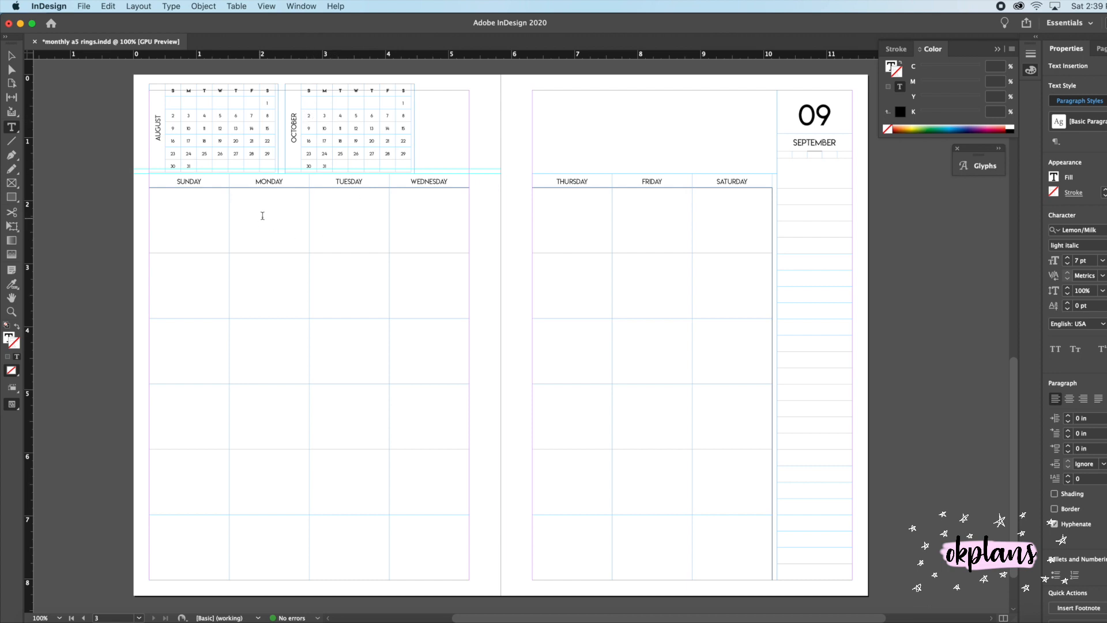
Enter the date 1 in the first Tuesday cell of the monthly table.
drag(360, 206, 324, 206)
click(326, 206)
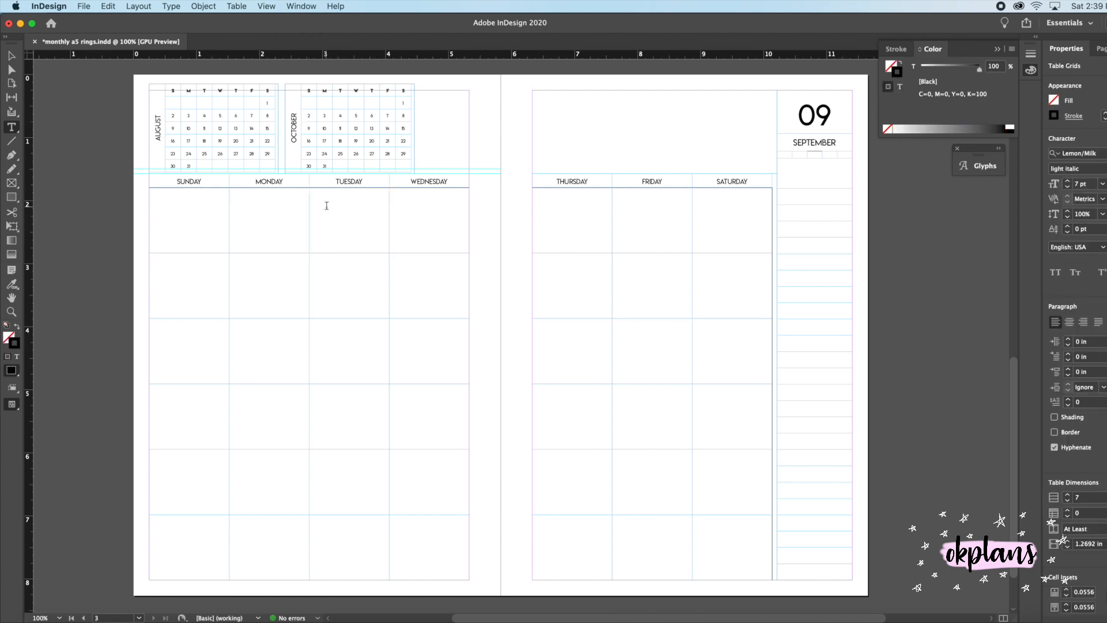
key(Tab)
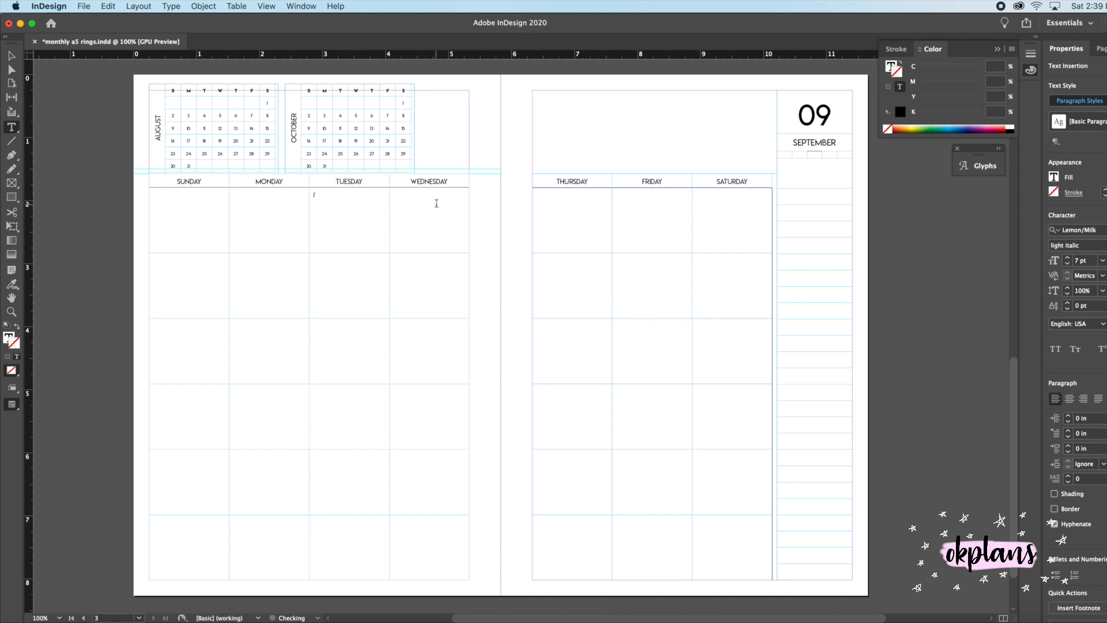
Set the font of all date cells in the Sunday–Wednesday table to Lemon/Milk light.
drag(202, 196, 698, 531)
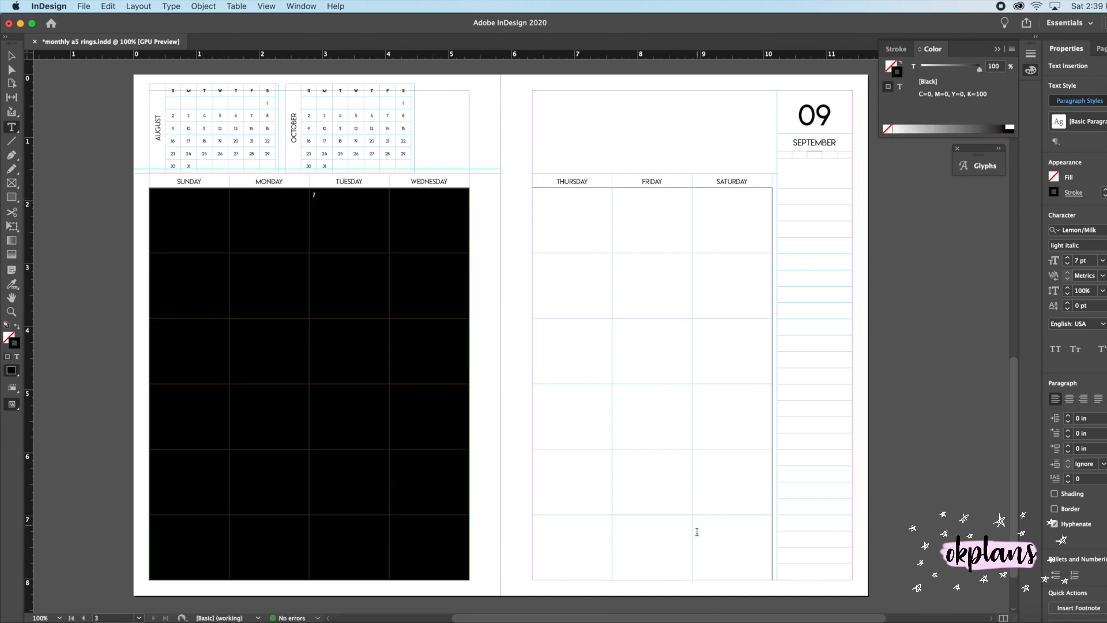
click(1104, 153)
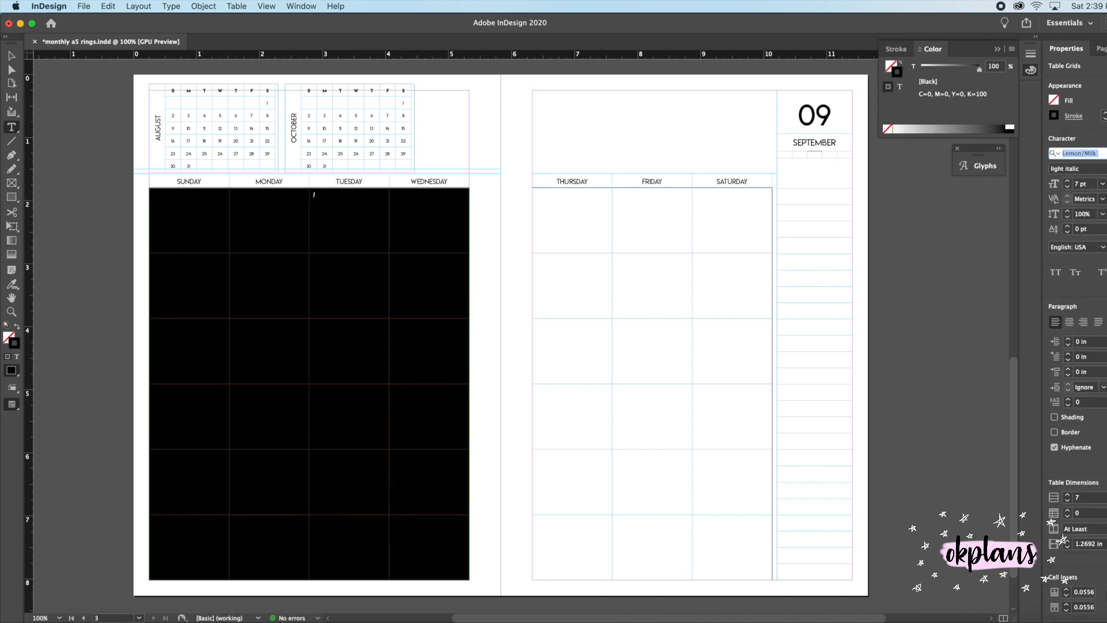
click(1102, 153)
text(ligh)
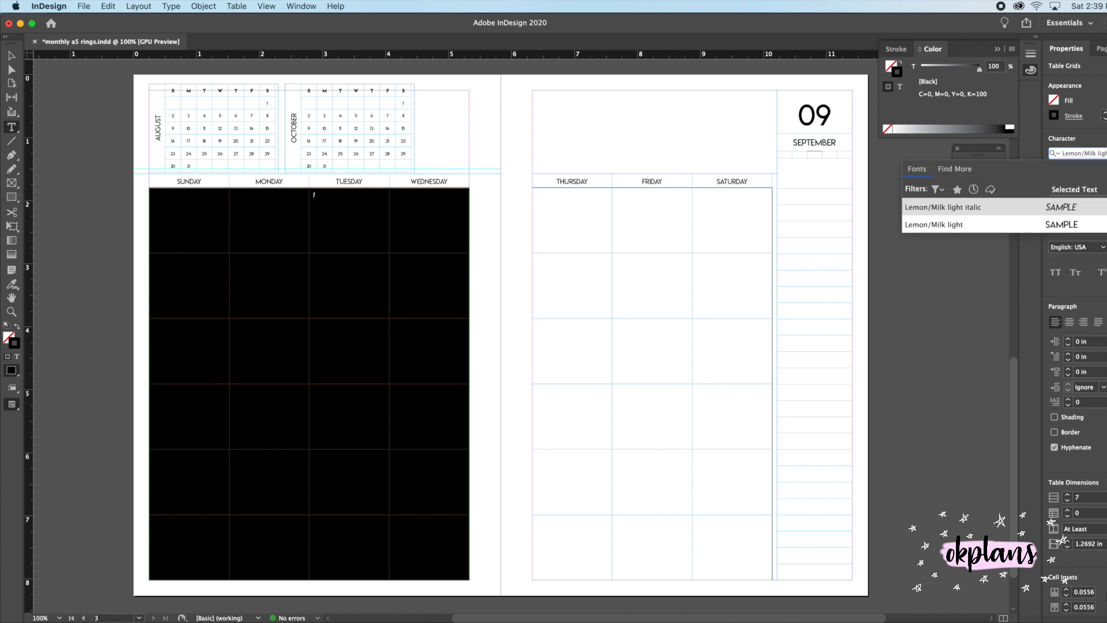
key(Return)
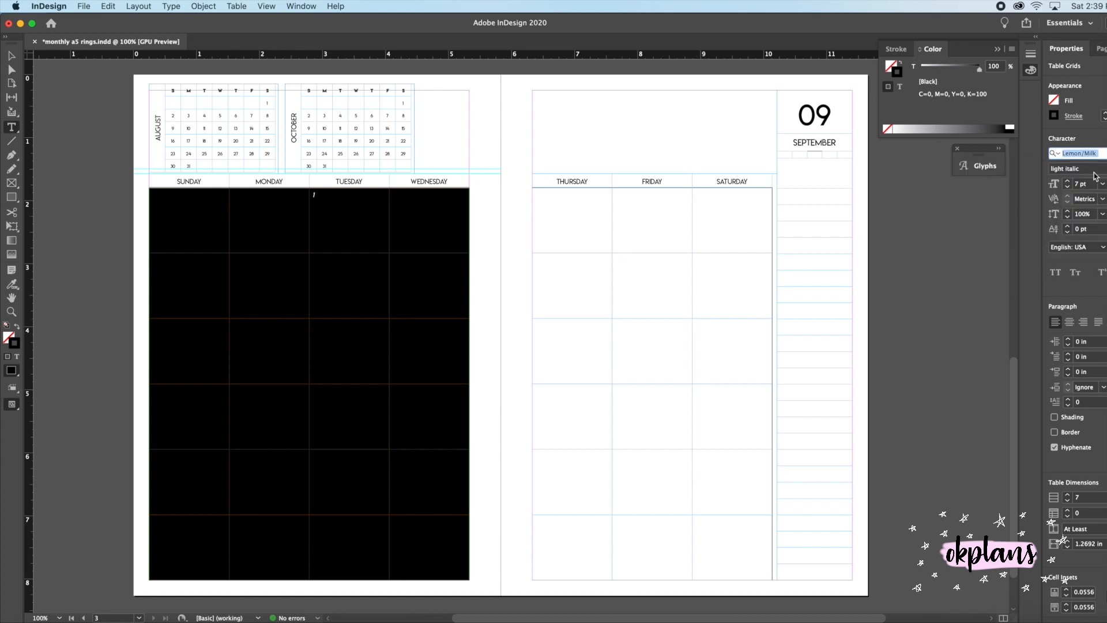
click(1104, 153)
key(Return)
key(Down)
click(402, 222)
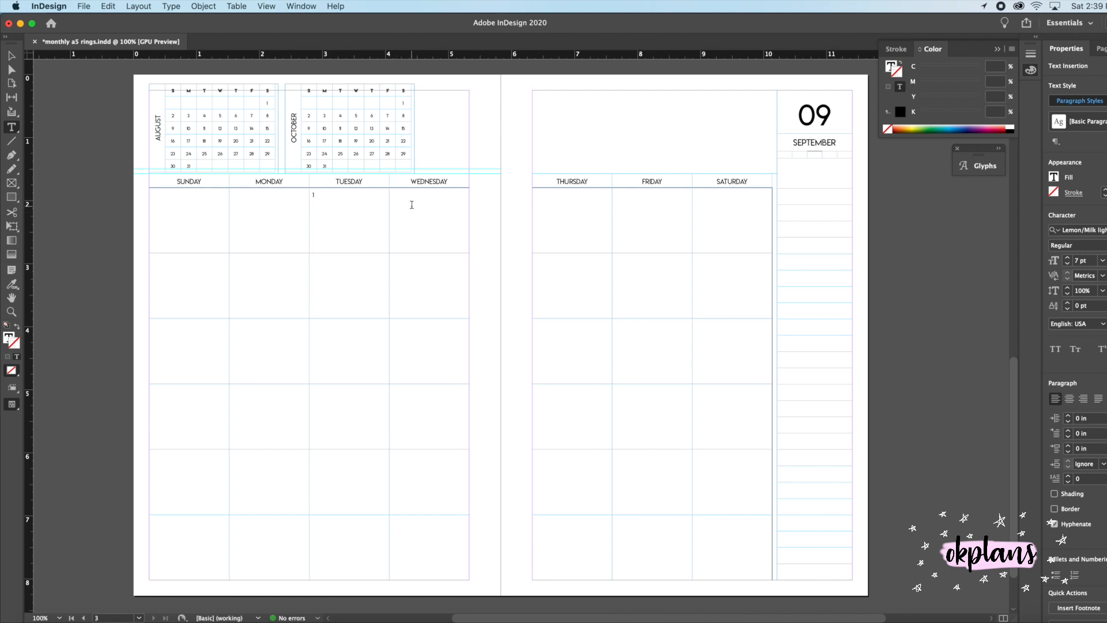
Set the font of all date cells in the Thursday–Saturday table to Lemon/Milk light.
drag(537, 213, 773, 564)
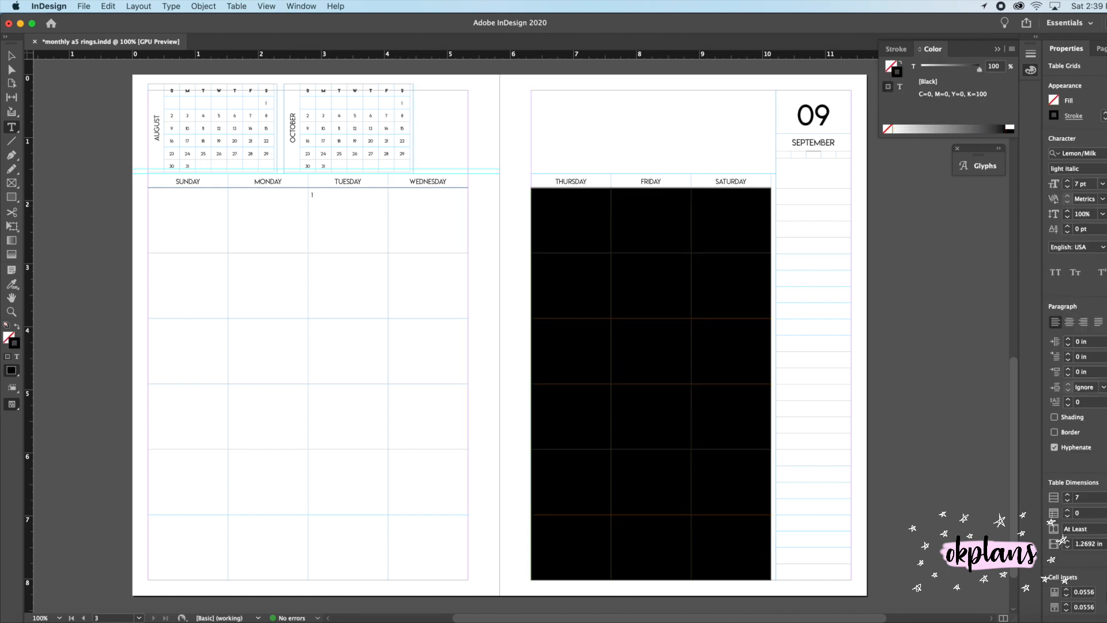
click(1097, 153)
click(1098, 153)
text(light)
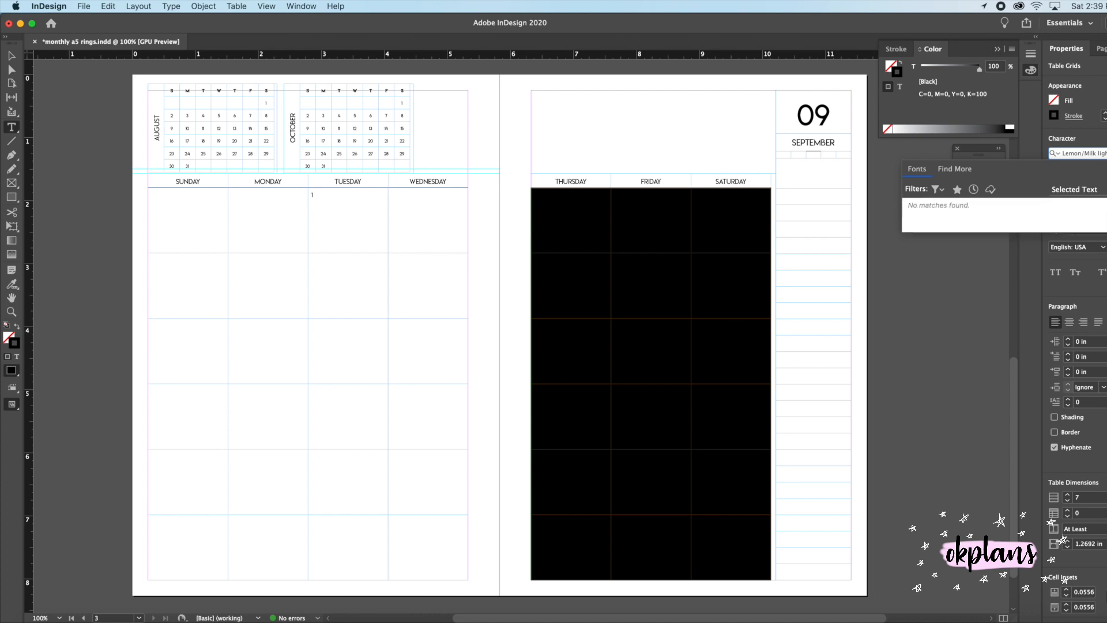
key(BackSpace)
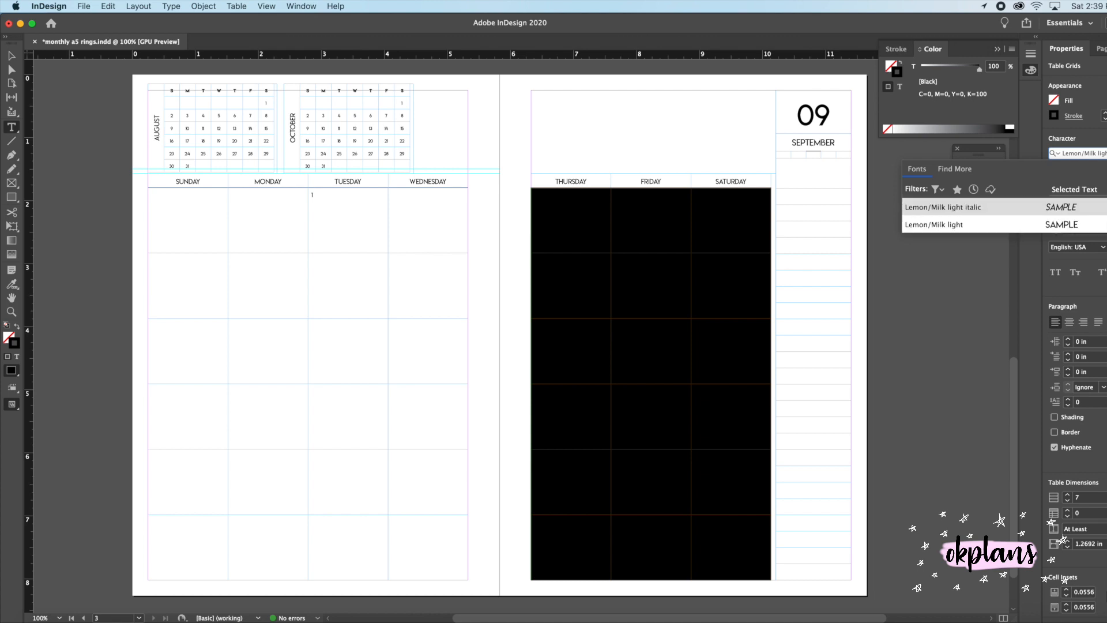
click(1050, 225)
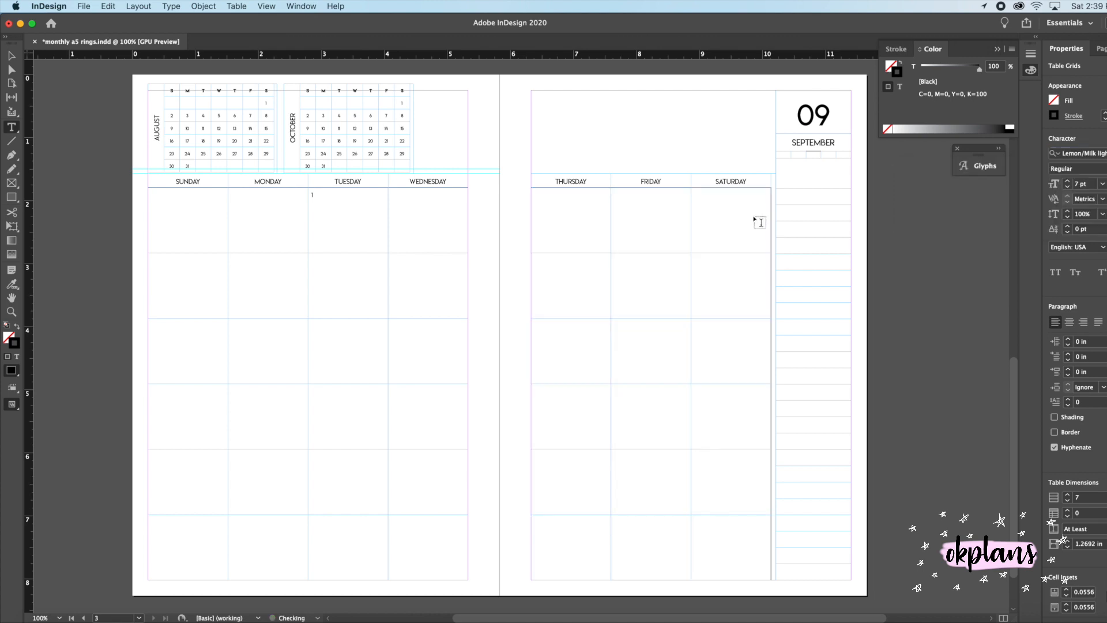
Fill in the first week's remaining dates, 2 to 5, from Wednesday to Saturday.
click(549, 218)
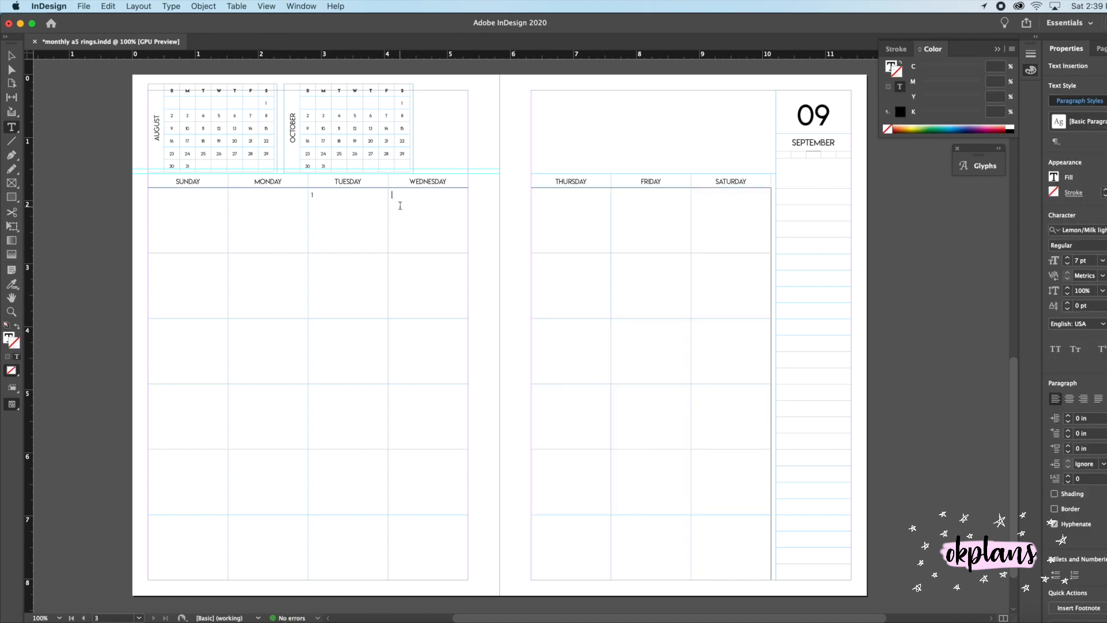
text(2)
click(553, 202)
text(3)
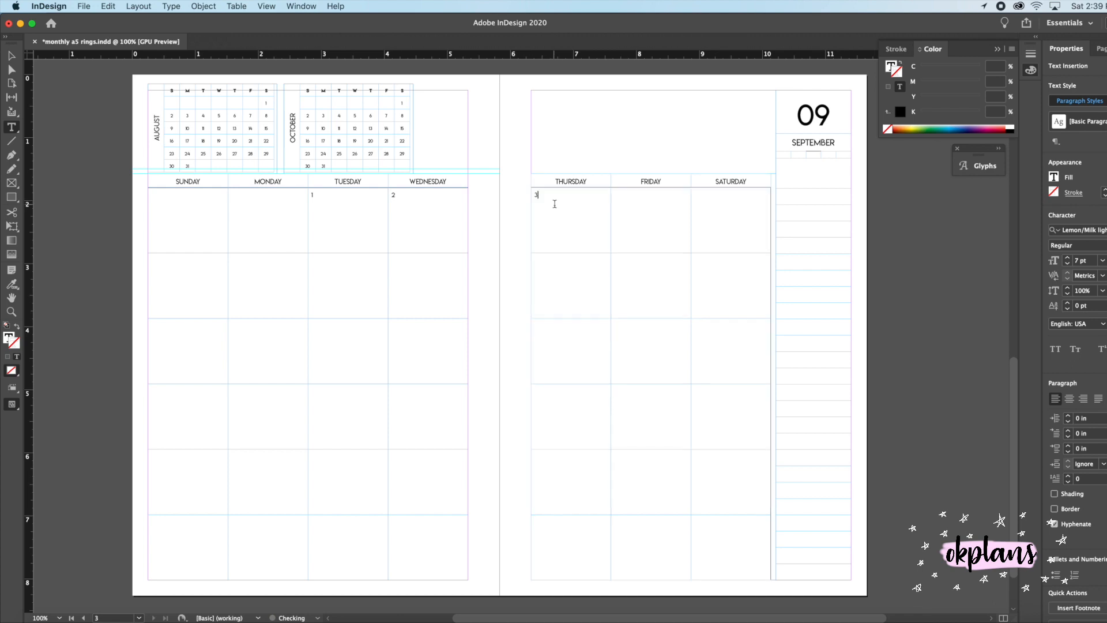
text(4)
click(717, 215)
text(5)
Enter the dates 6 to 9 in the second week's Sunday to Wednesday cells.
text(6)
click(235, 261)
text(7)
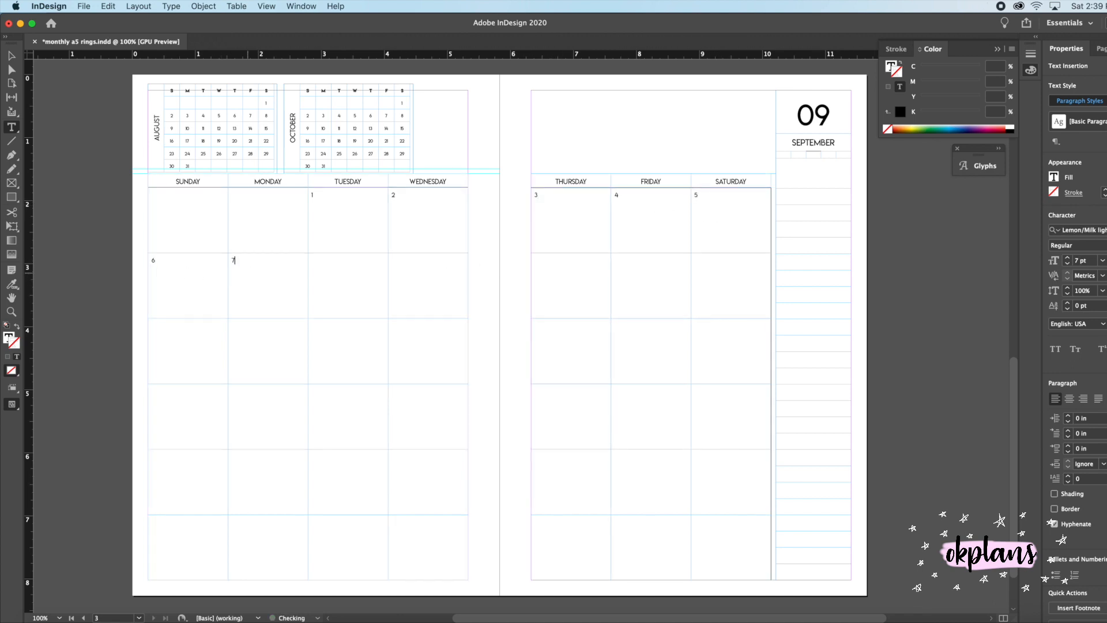
click(342, 278)
text(8)
text(9)
Enter the dates 10 to 12 in the second week's Thursday to Saturday cells.
click(536, 282)
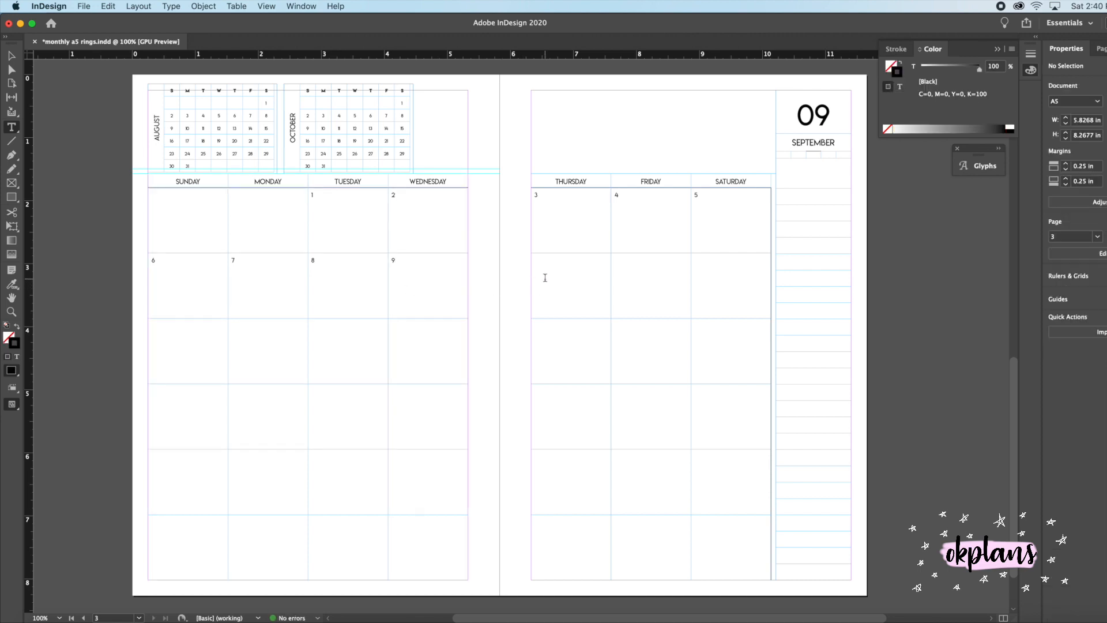
text(10)
click(616, 270)
text(11)
click(711, 265)
text(12)
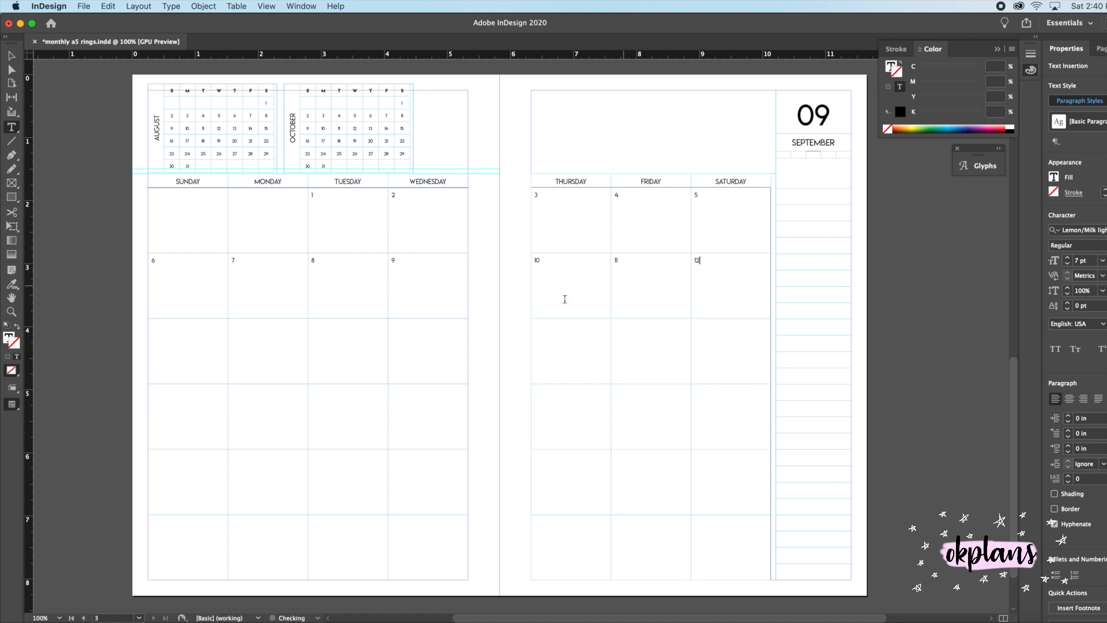
Enter the dates 13 to 16 in the third week's Sunday to Wednesday cells.
click(153, 325)
text(13)
click(233, 327)
text(14)
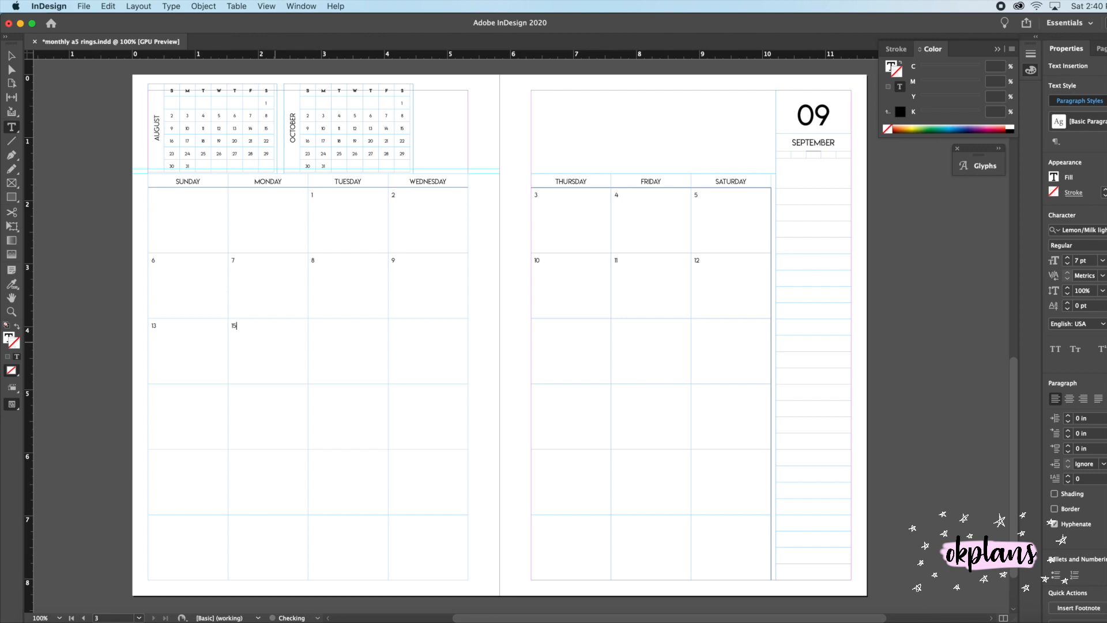
click(341, 339)
text(15)
click(426, 331)
text(16)
Enter the dates 17 to 19 in the third week's Thursday to Saturday cells.
click(528, 332)
click(545, 332)
text(17)
click(641, 327)
text(18)
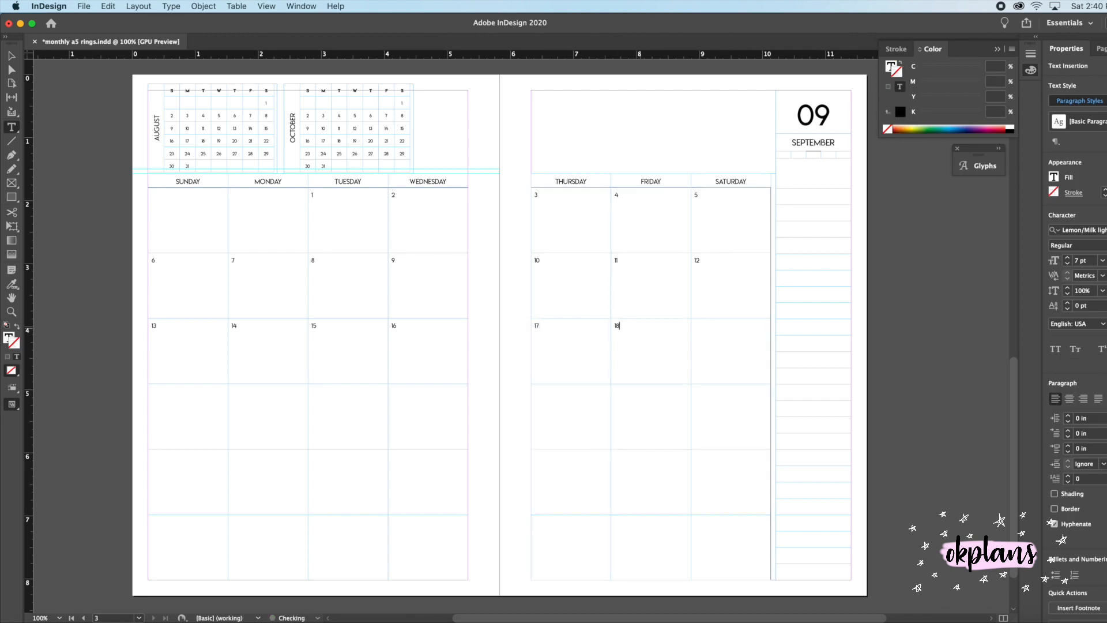
click(710, 327)
text(19)
Enter the dates 20 to 23 in the fourth week's Sunday to Wednesday cells.
scroll(200, 411, left, 2)
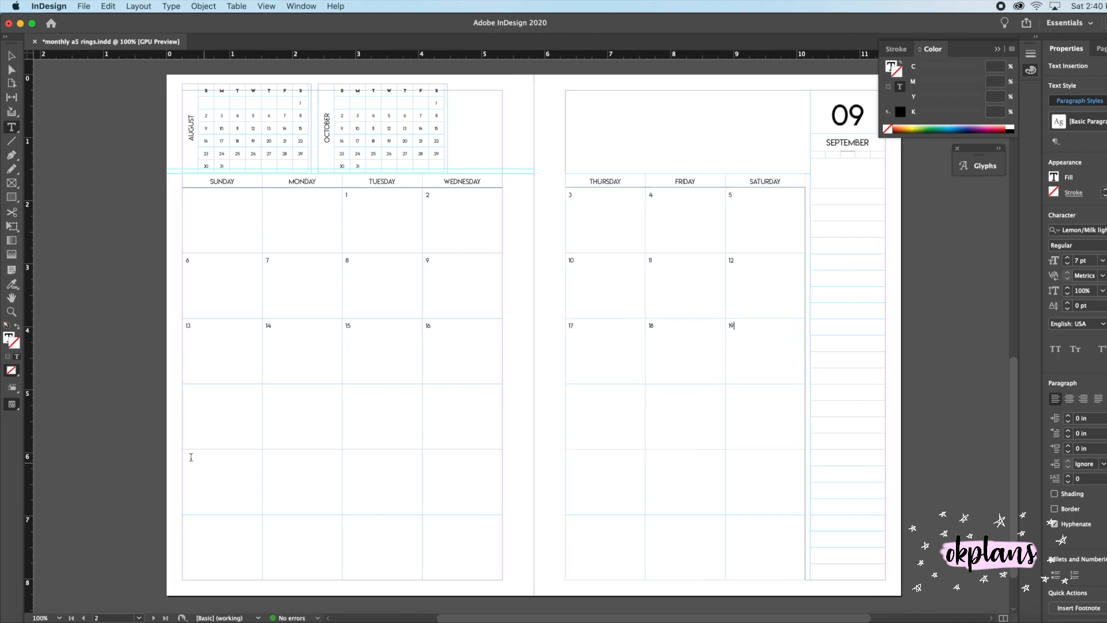
click(199, 411)
text(20)
click(284, 412)
text(21)
click(376, 408)
text(22)
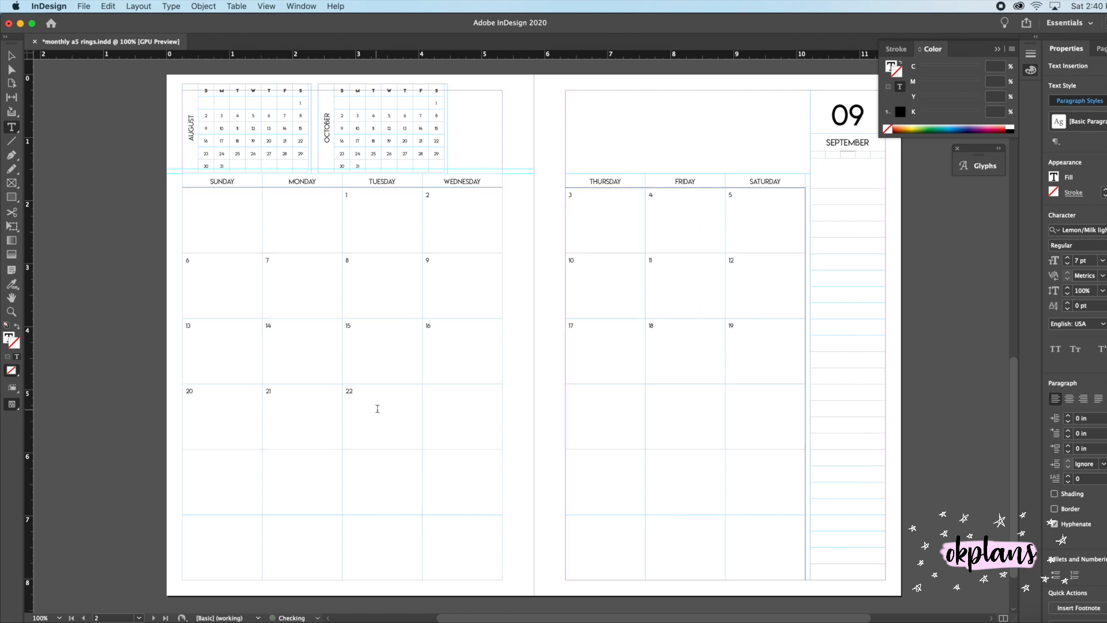
click(460, 413)
text(23)
Enter the dates 24 to 26 in the fourth week's Thursday to Saturday cells.
click(608, 416)
text(24)
click(662, 404)
text(2526)
Enter the dates 27 to 30 in the fifth week's Sunday to Wednesday cells.
click(186, 470)
text(27)
click(310, 477)
text(28)
click(405, 483)
text(29)
click(459, 477)
text(30)
click(589, 471)
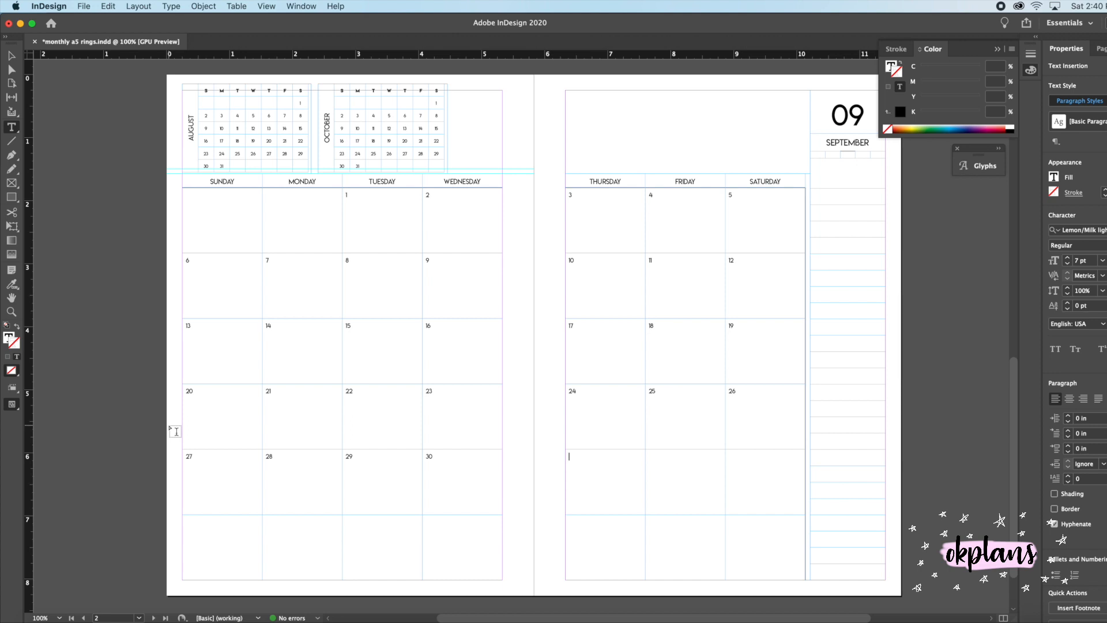
Switch to Preview mode and remove the empty last row from both monthly tables, leaving 6 table rows each.
click(12, 406)
click(49, 433)
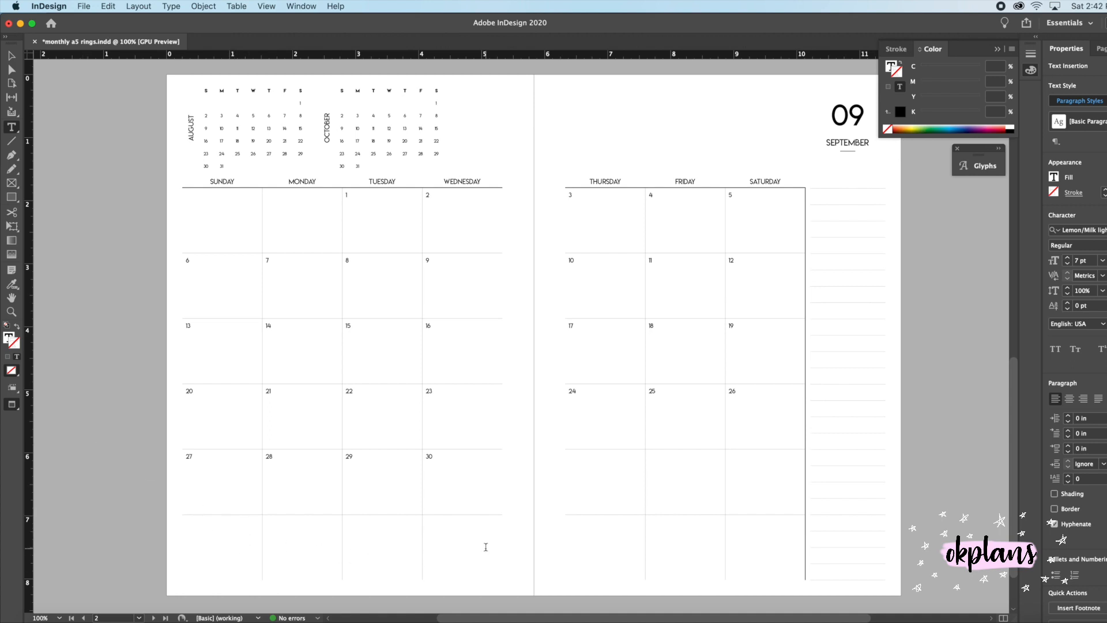
drag(485, 546, 210, 524)
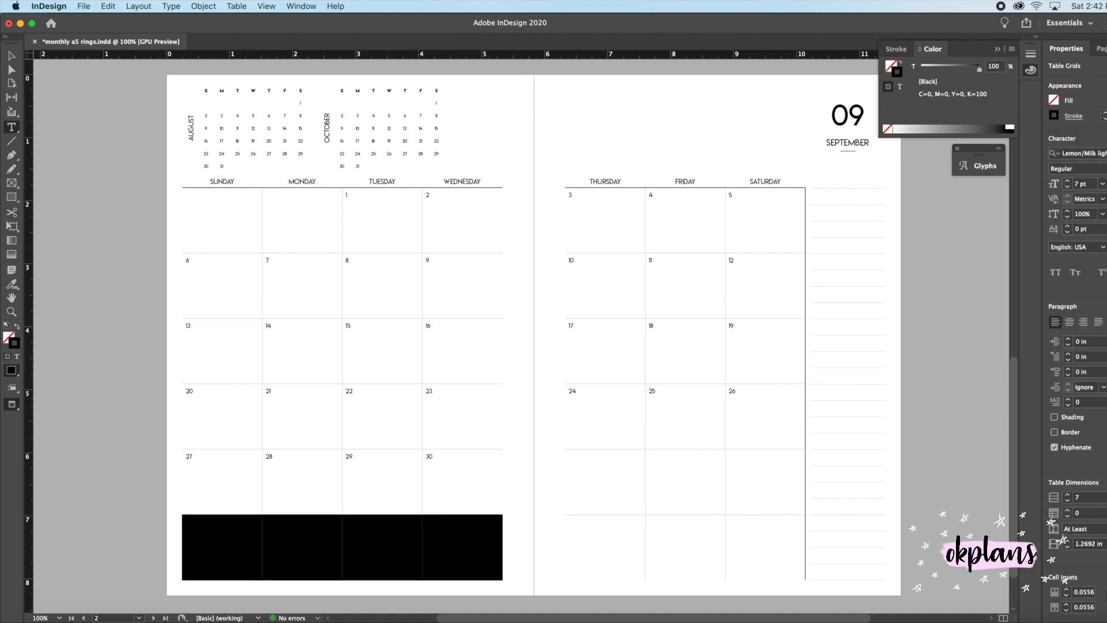
click(1068, 501)
drag(591, 499, 748, 552)
click(1067, 502)
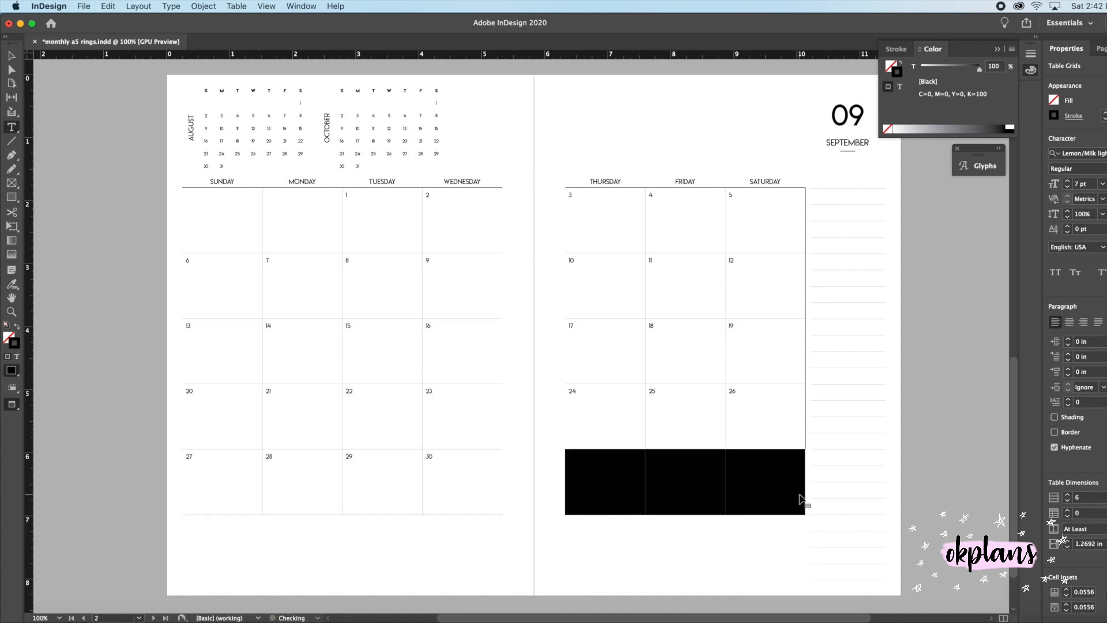
Return to Normal view mode and extend the last row of both monthly tables down to the bottom margin.
click(12, 404)
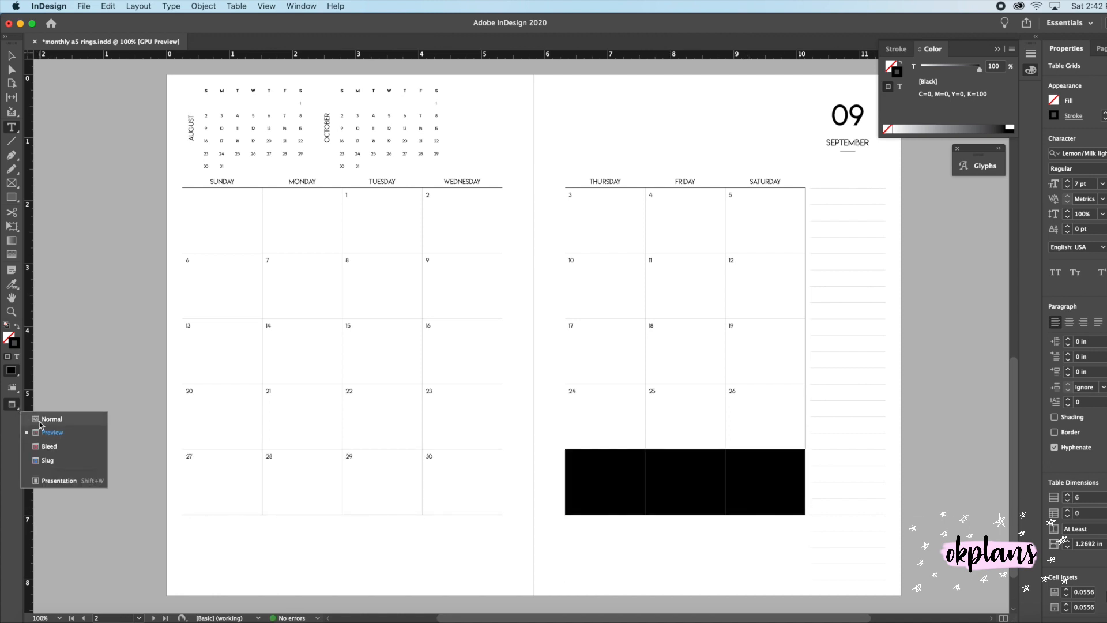
click(41, 421)
drag(359, 515, 363, 580)
drag(623, 514, 620, 580)
Distribute the five date rows evenly in both monthly tables.
drag(443, 468, 202, 226)
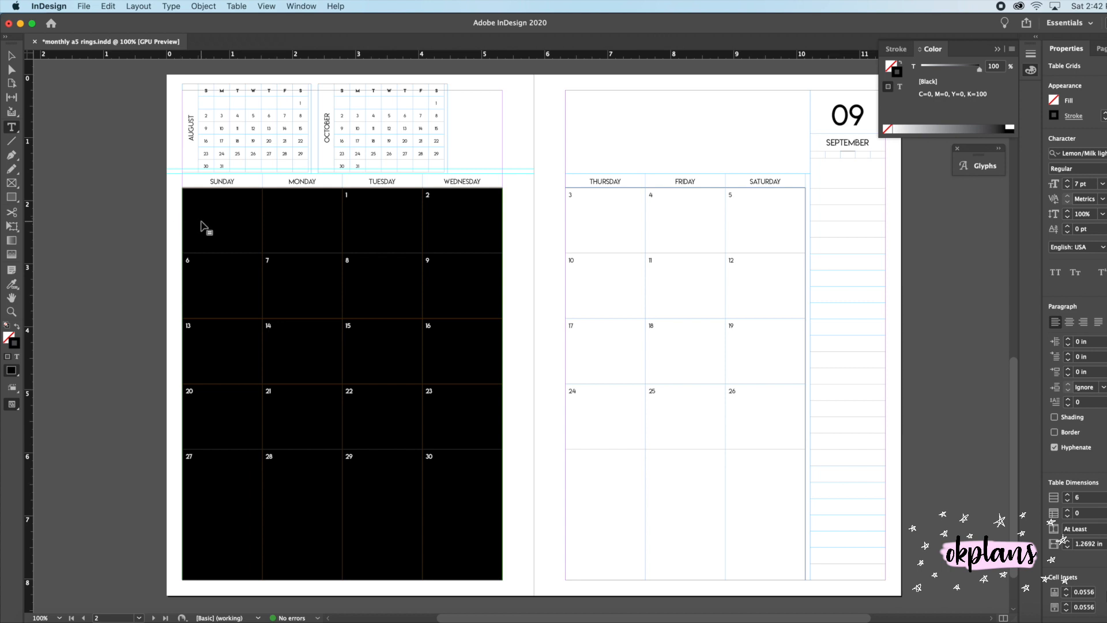
right_click(201, 225)
click(261, 350)
drag(586, 223, 763, 522)
right_click(646, 513)
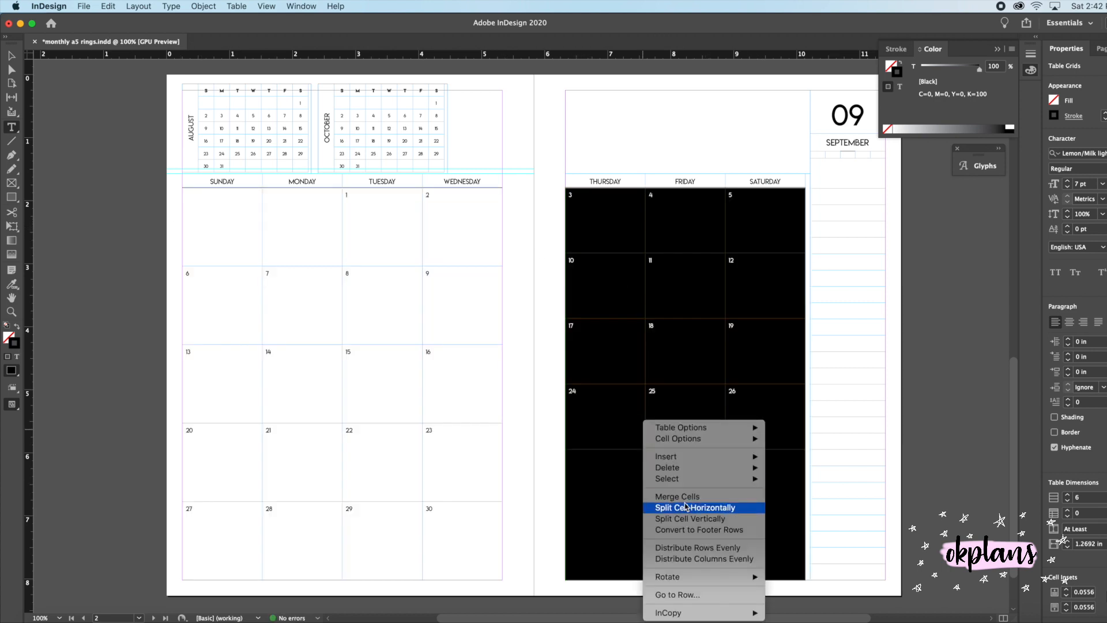
click(687, 548)
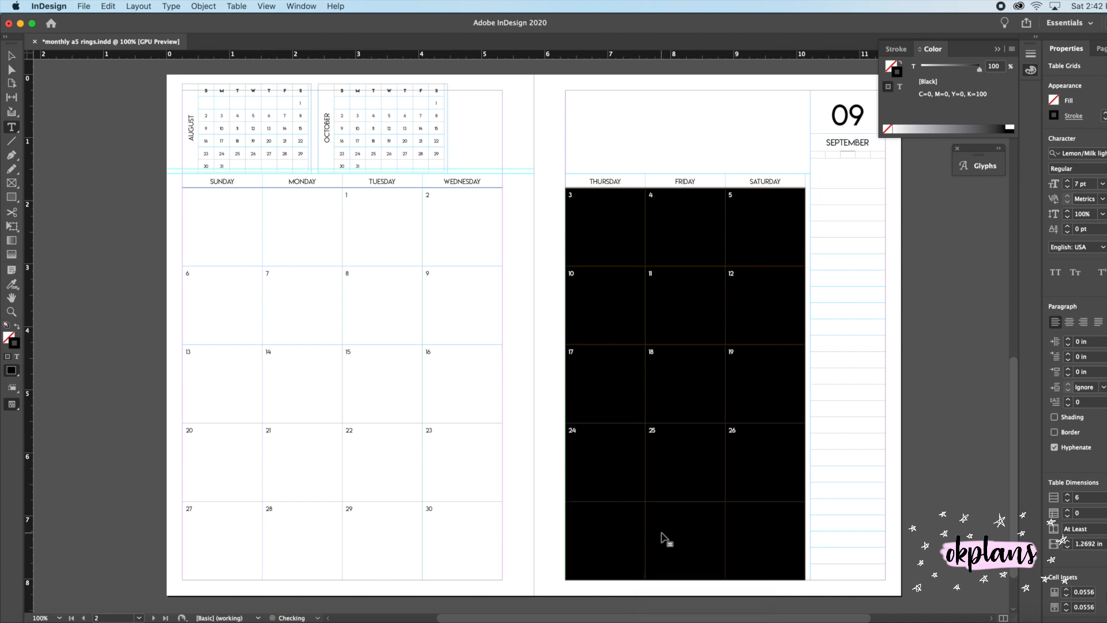
click(415, 540)
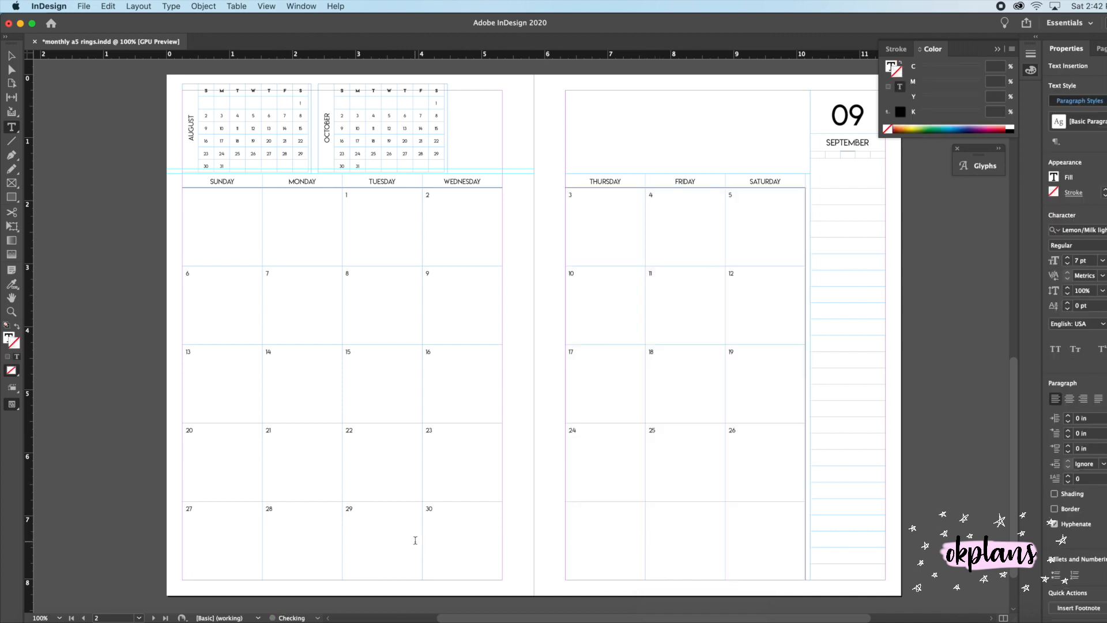
Switch to Preview mode and examine the row spacing and overall layout of the September spread.
click(12, 405)
click(39, 434)
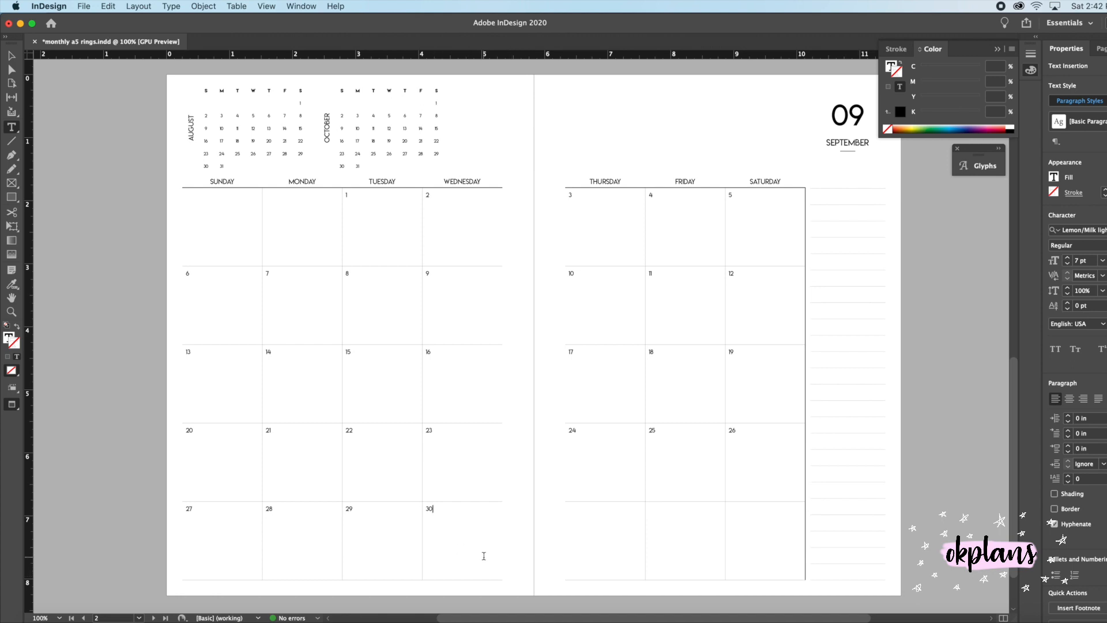
drag(484, 556, 196, 545)
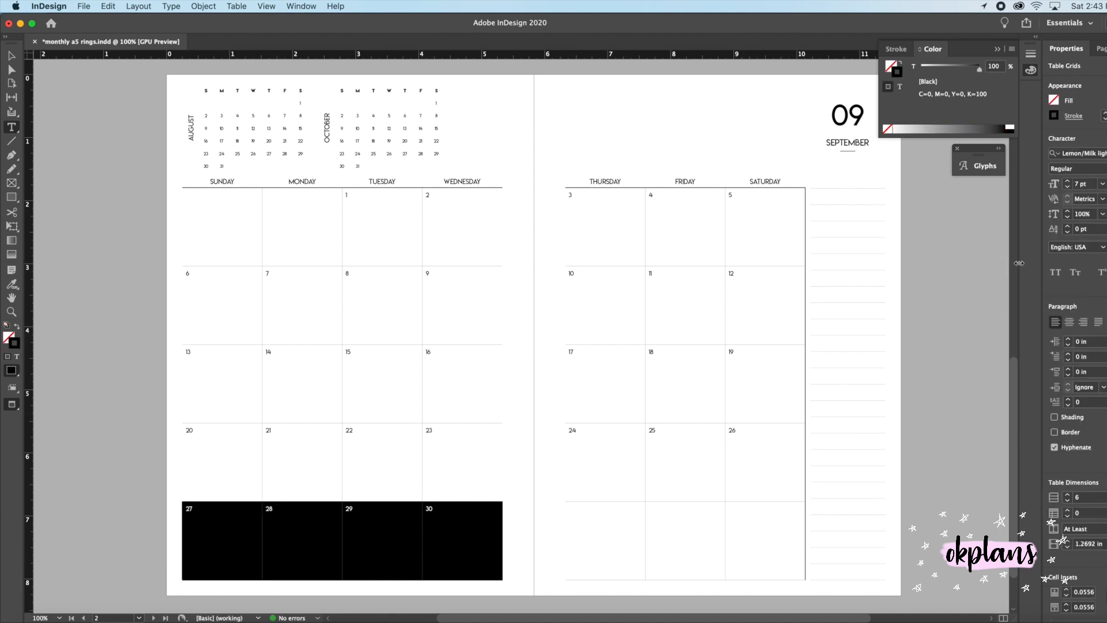
click(575, 513)
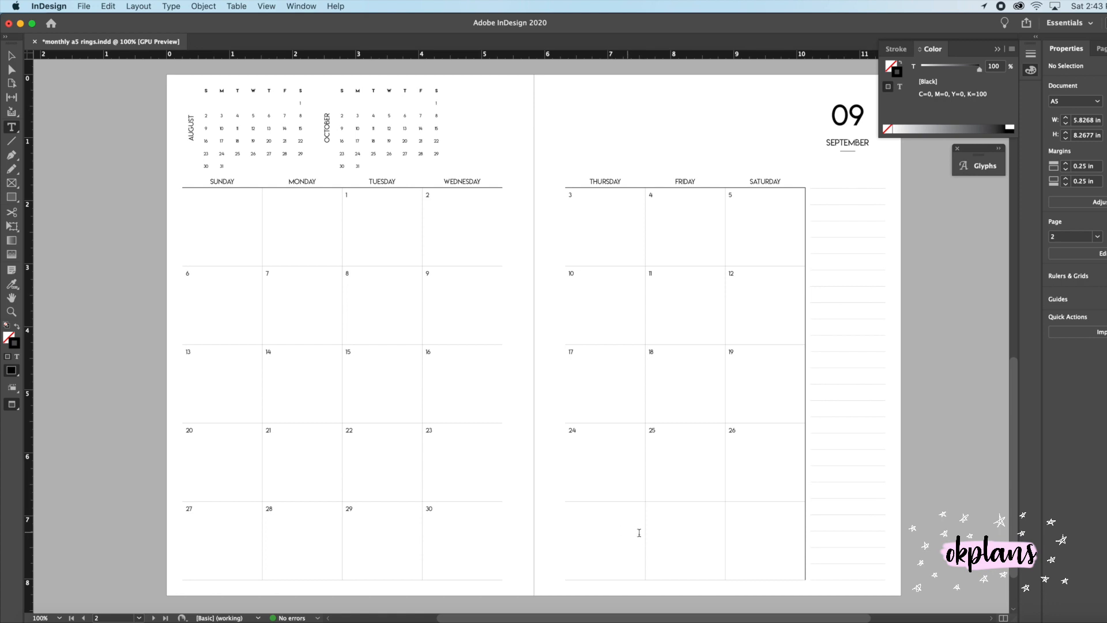
scroll(443, 492, right, 2)
scroll(444, 491, down, 1)
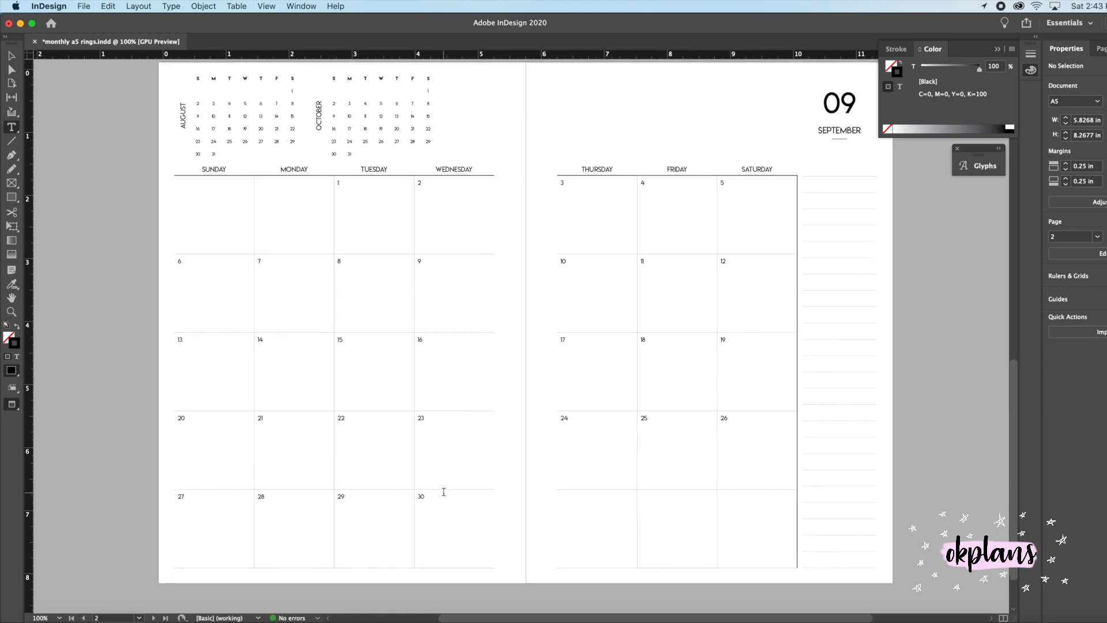
scroll(265, 338, up, 1)
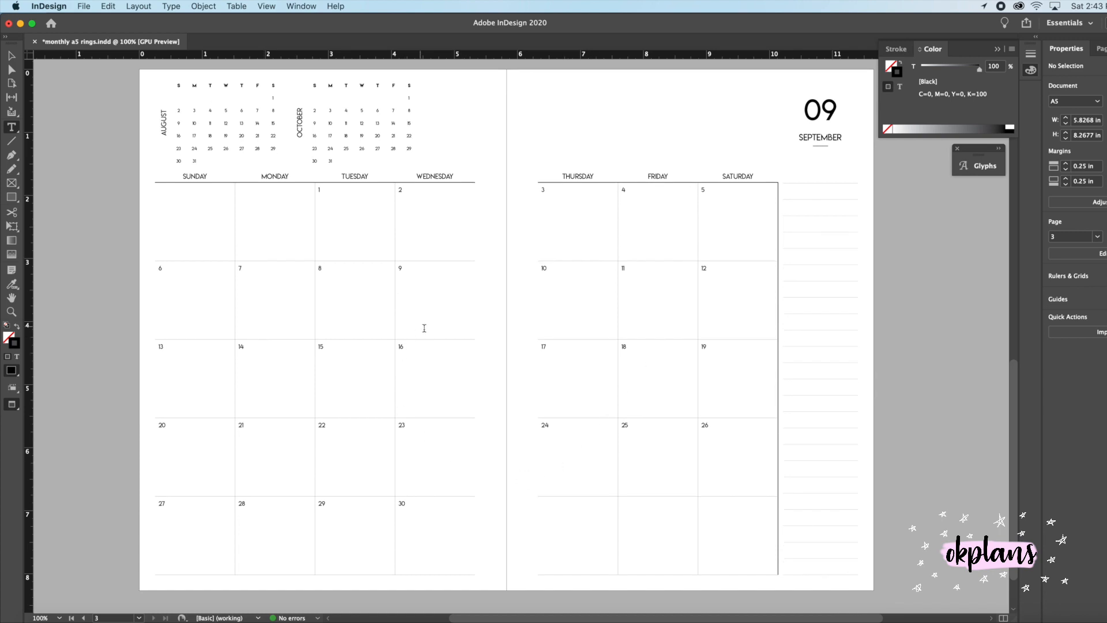
scroll(424, 328, down, 3)
scroll(271, 215, down, 1)
scroll(271, 215, right, 1)
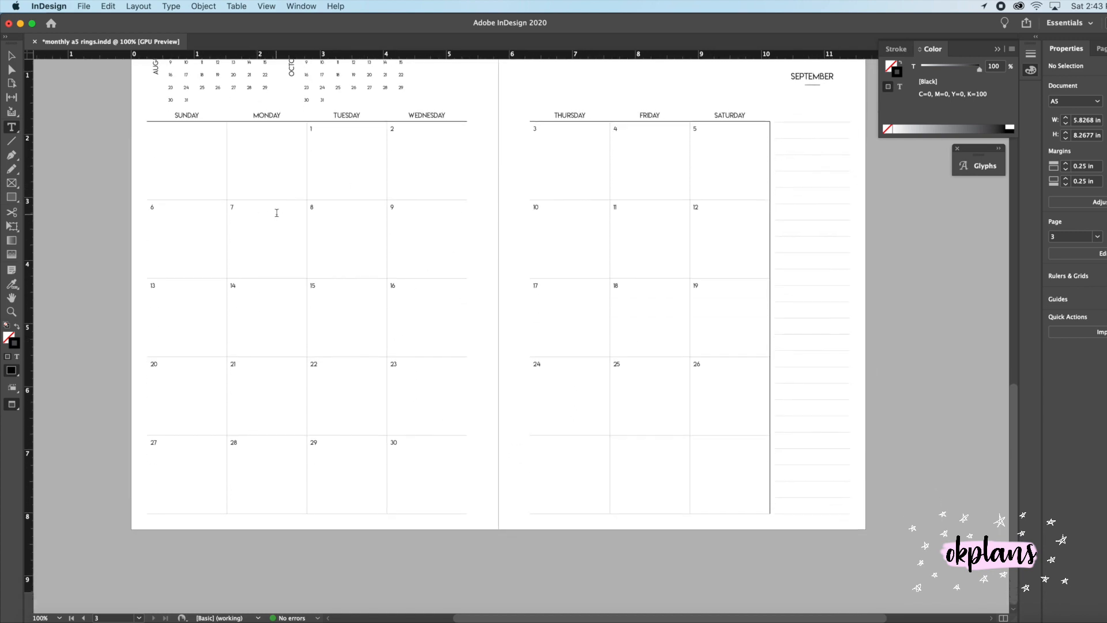
Add the label LABOR DAY beside the date in the Monday, September 7 cell.
click(277, 212)
scroll(276, 211, left, 1)
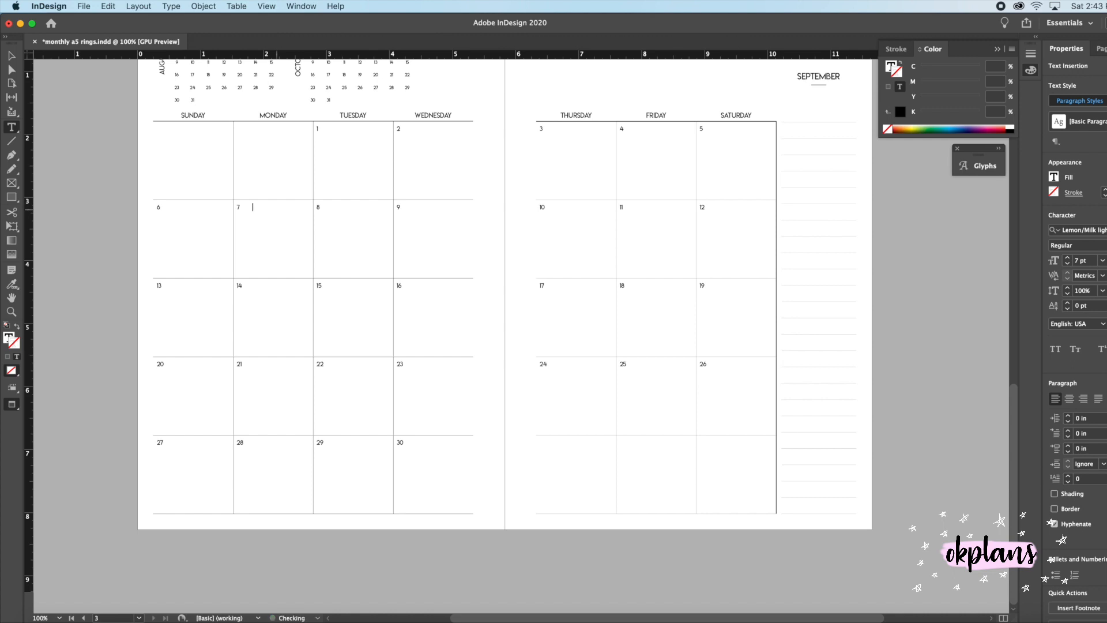
text(LABOR DAY)
click(274, 370)
scroll(397, 348, up, 3)
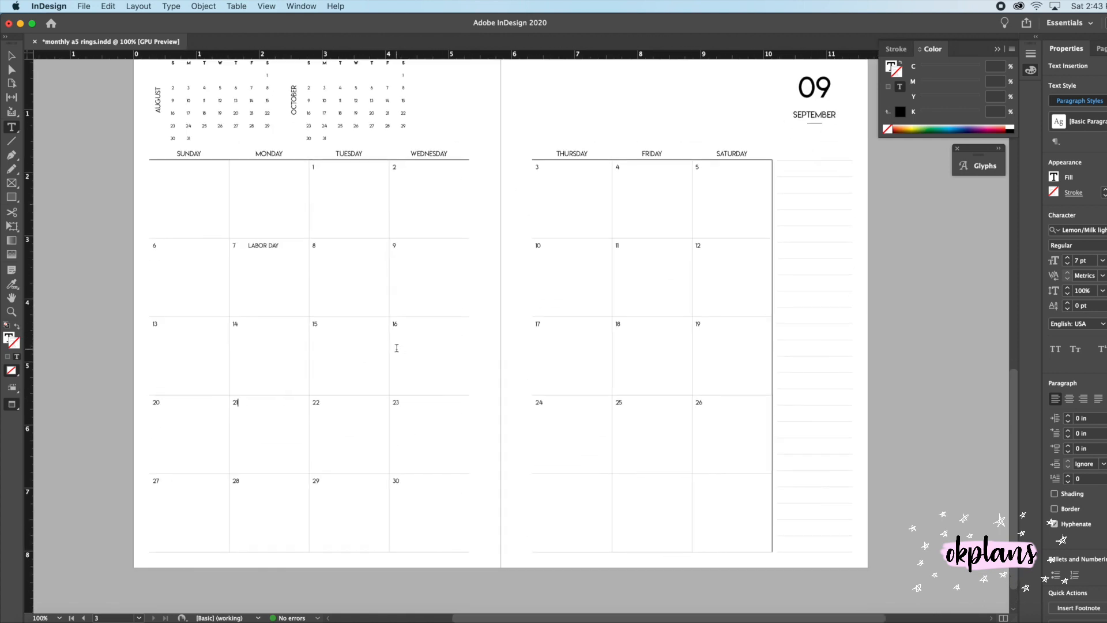
scroll(420, 351, up, 2)
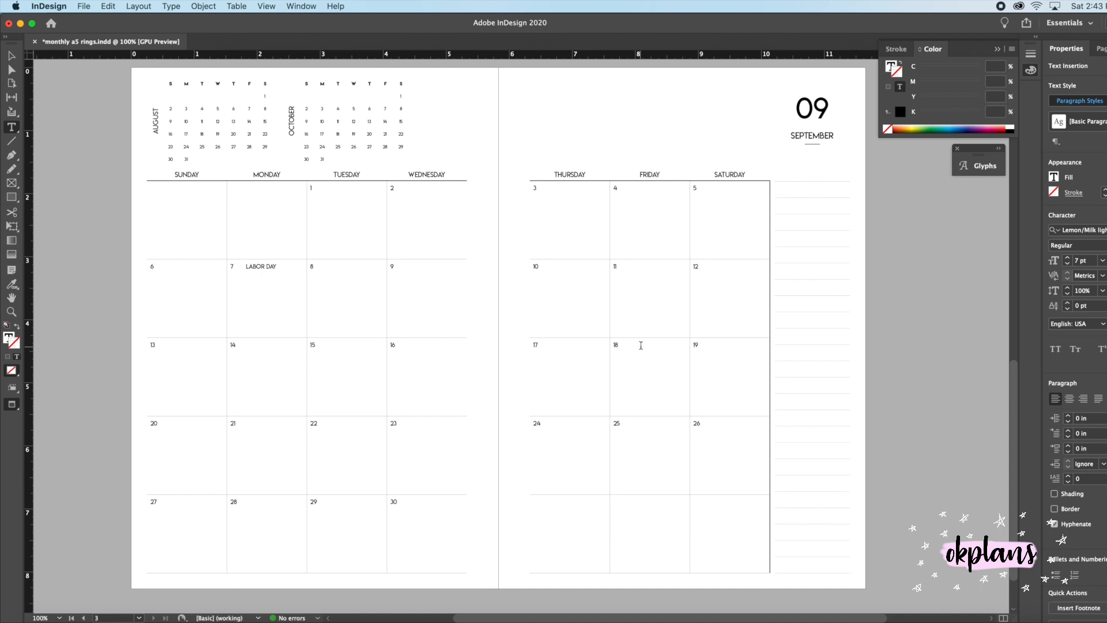
Examine the LABOR DAY label and the overall layout of the September spread.
double_click(275, 267)
triple_click(282, 267)
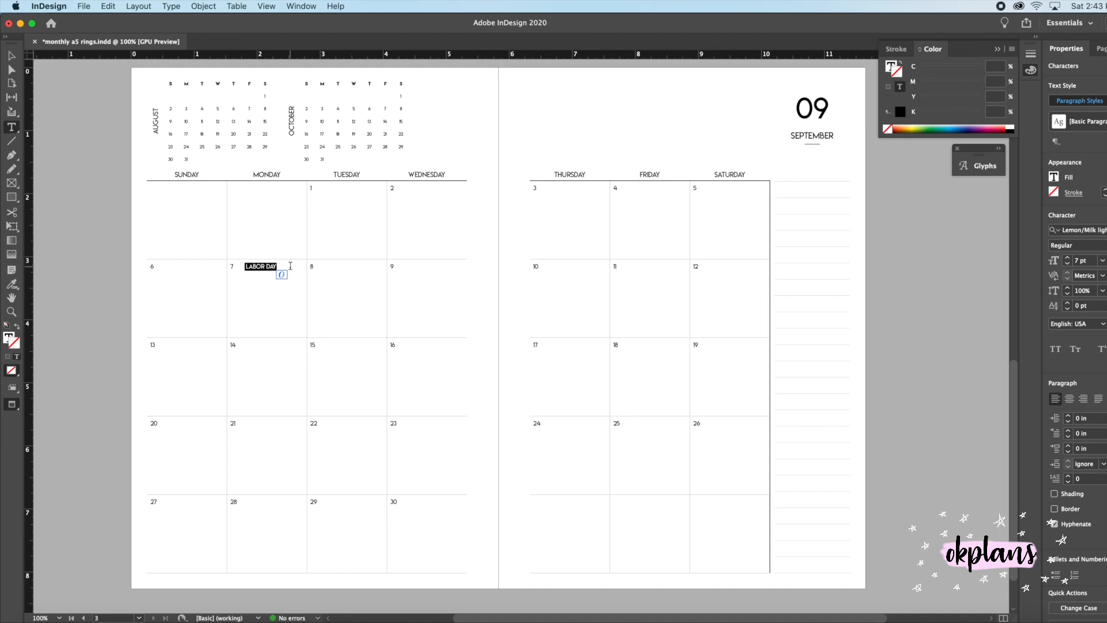
click(312, 266)
scroll(712, 304, up, 2)
scroll(712, 304, down, 3)
scroll(712, 304, up, 12)
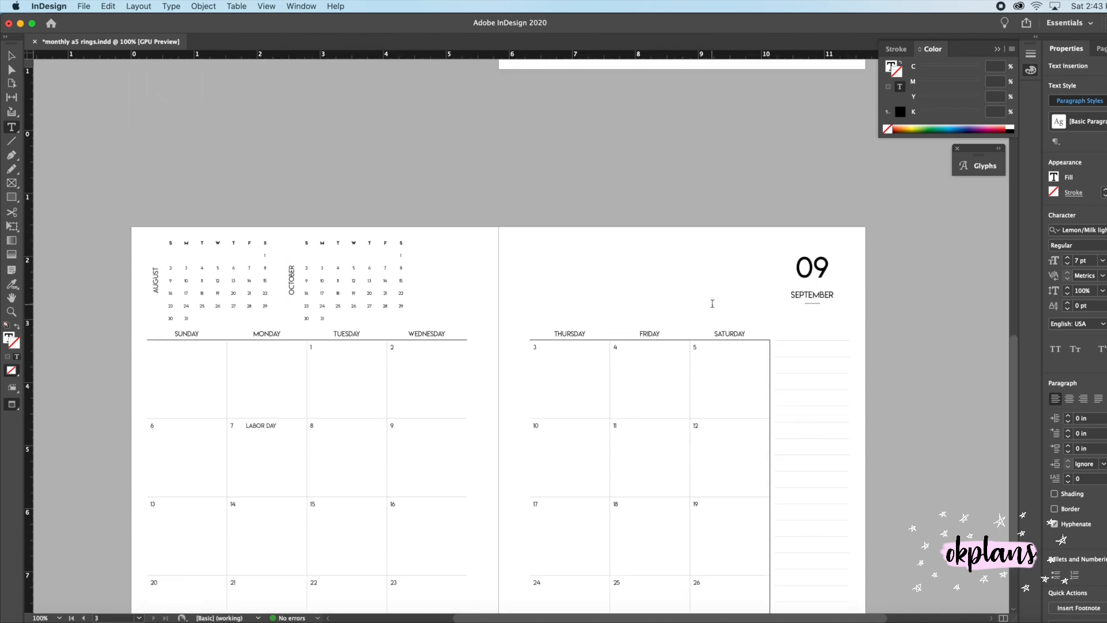
scroll(713, 304, down, 8)
scroll(713, 304, down, 5)
scroll(713, 304, left, 3)
scroll(713, 304, up, 1)
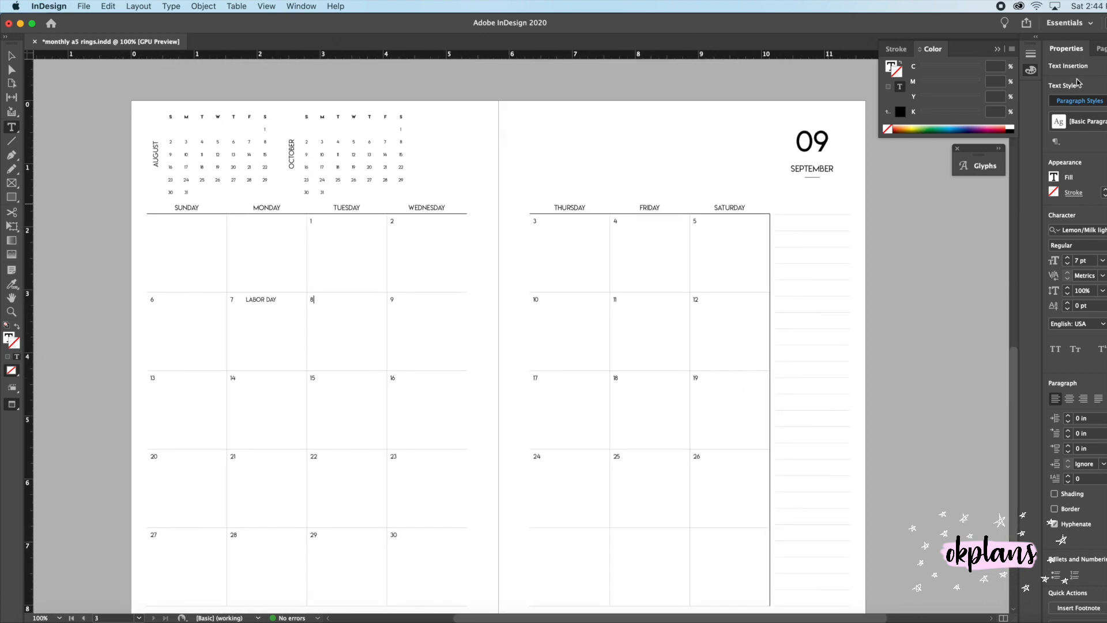
Add a new page after the September spread and switch to Normal view mode.
click(1102, 49)
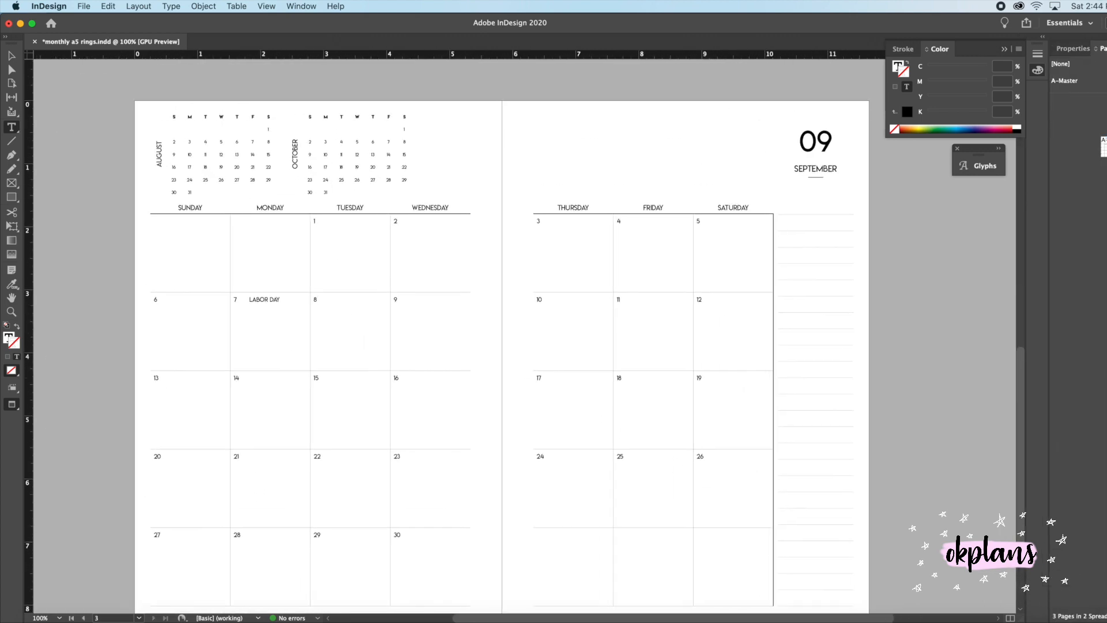
key(super+shift+p)
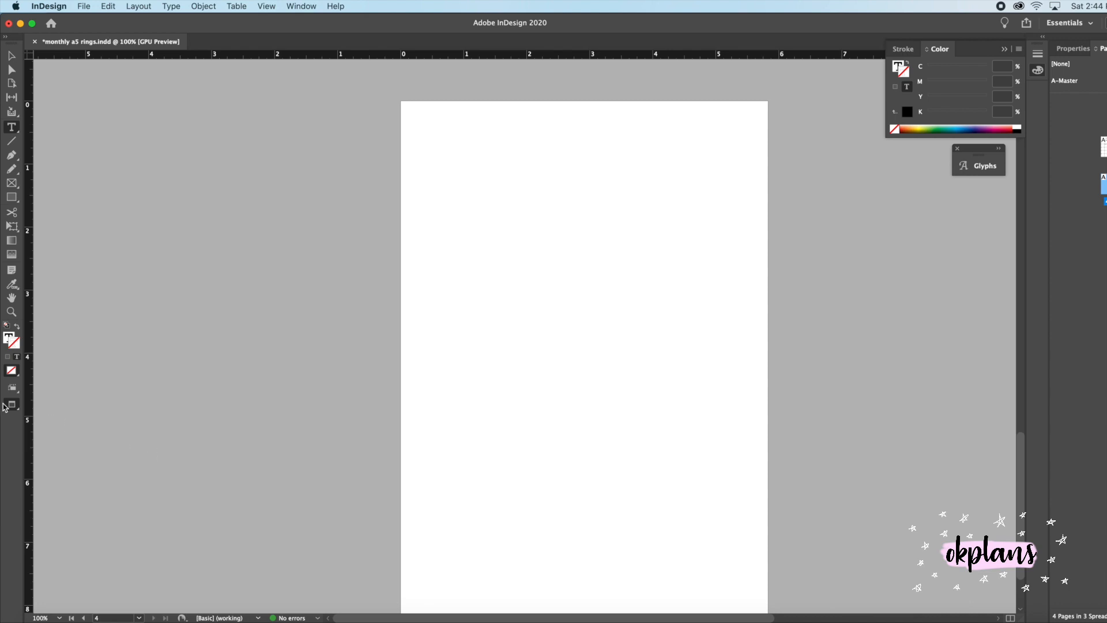
click(17, 409)
click(51, 419)
scroll(415, 282, right, 2)
scroll(415, 283, down, 1)
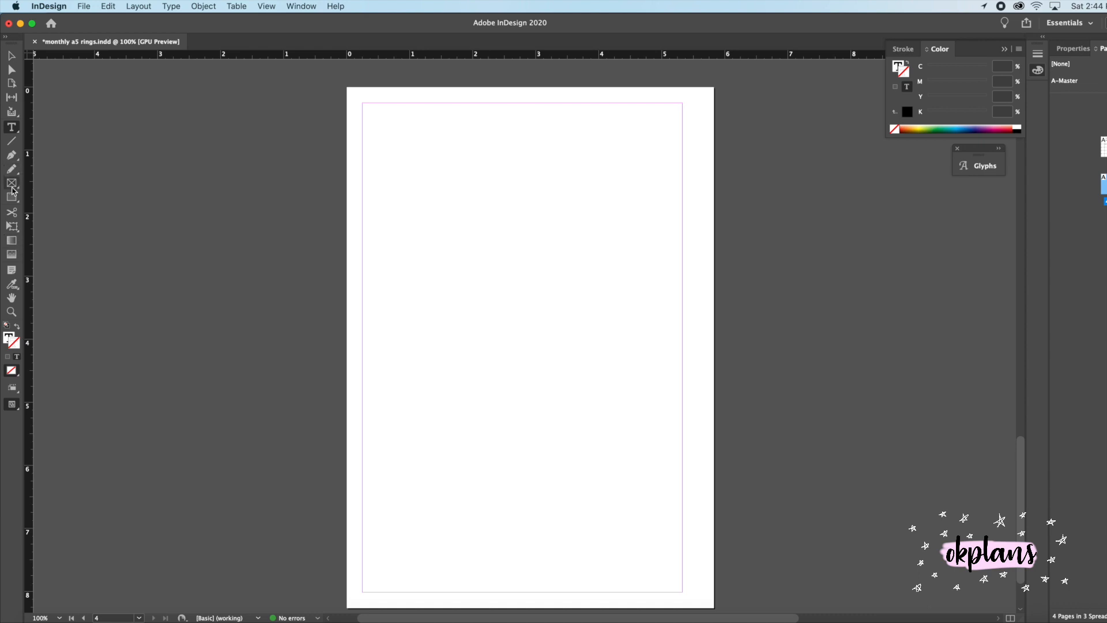
Draw a text frame filling the new page's margins and insert a table with 2 body rows and 1 column.
drag(363, 104, 683, 592)
click(234, 7)
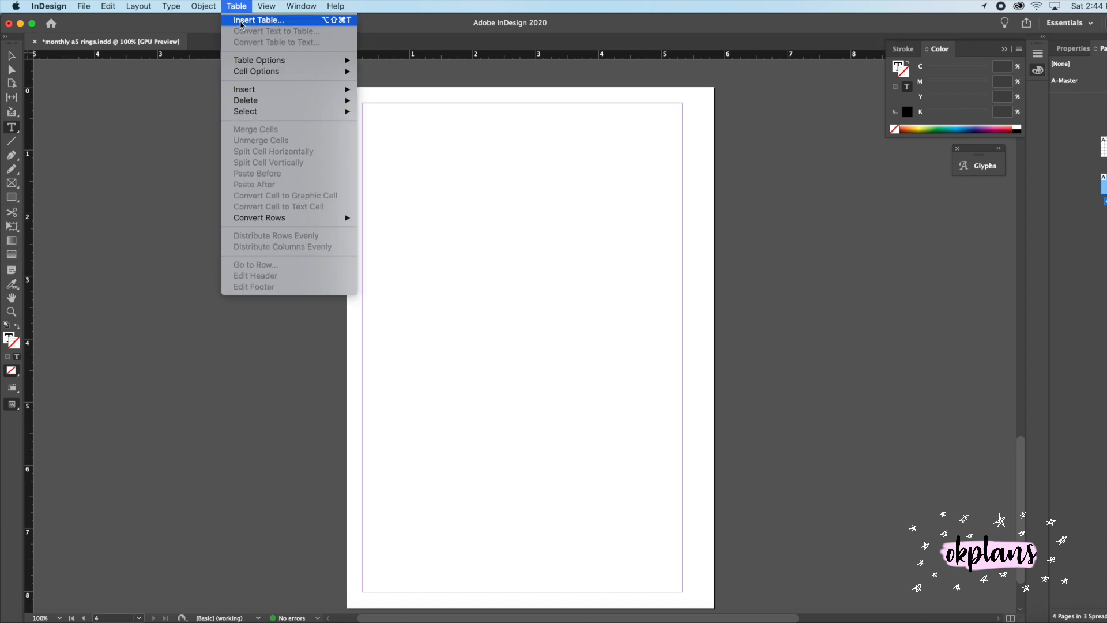
click(248, 20)
click(569, 313)
click(568, 312)
click(568, 313)
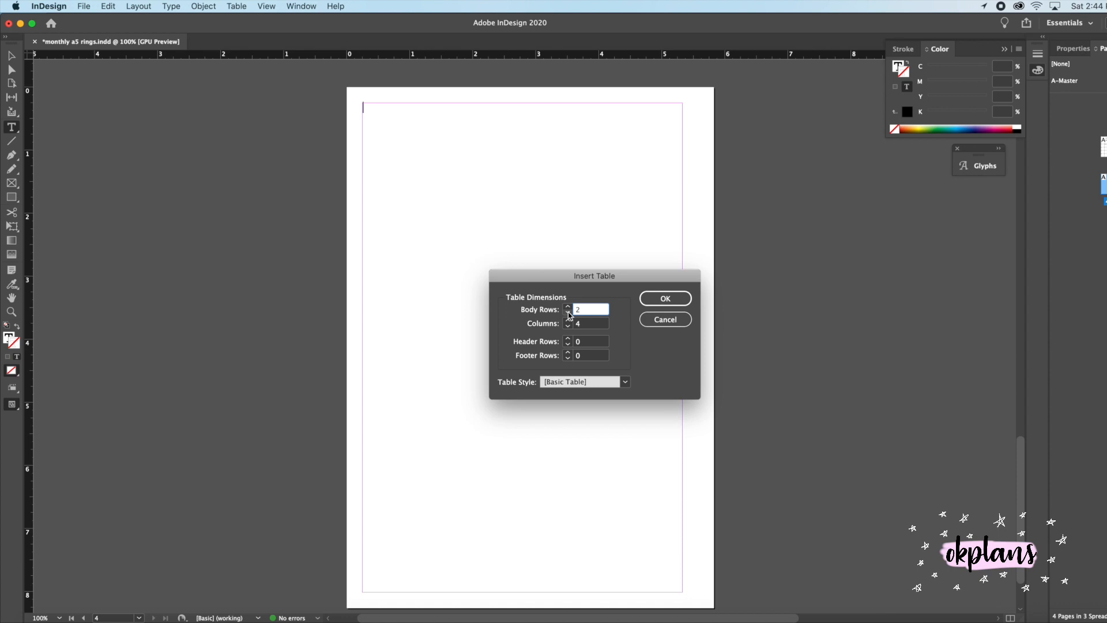
click(568, 321)
click(568, 327)
click(663, 299)
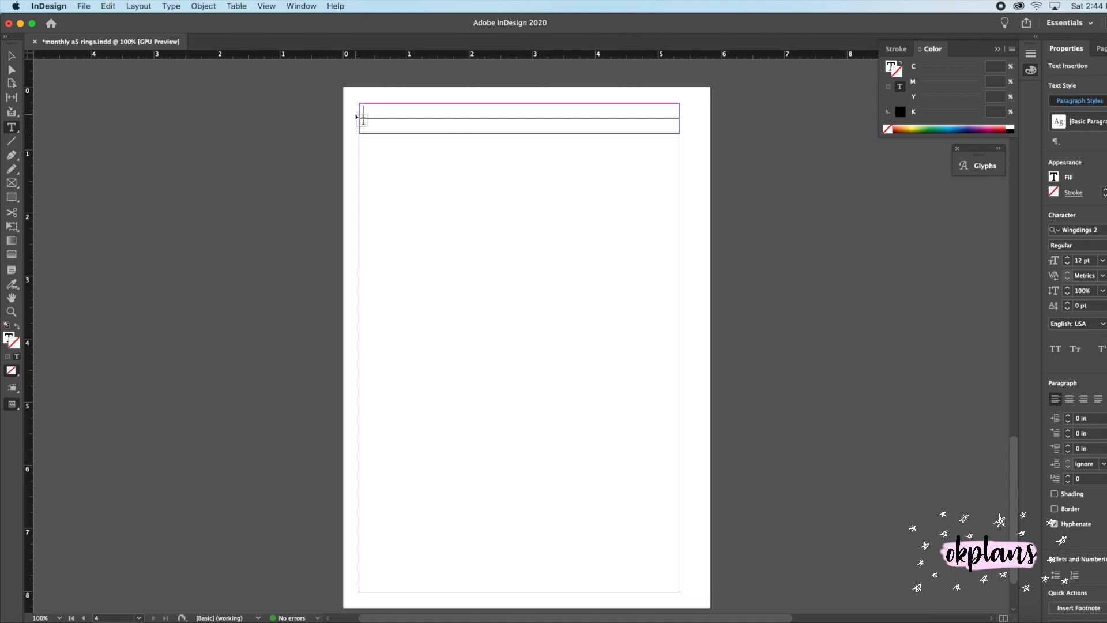
Increase the height of the table's first row to about 0.5 in.
click(359, 110)
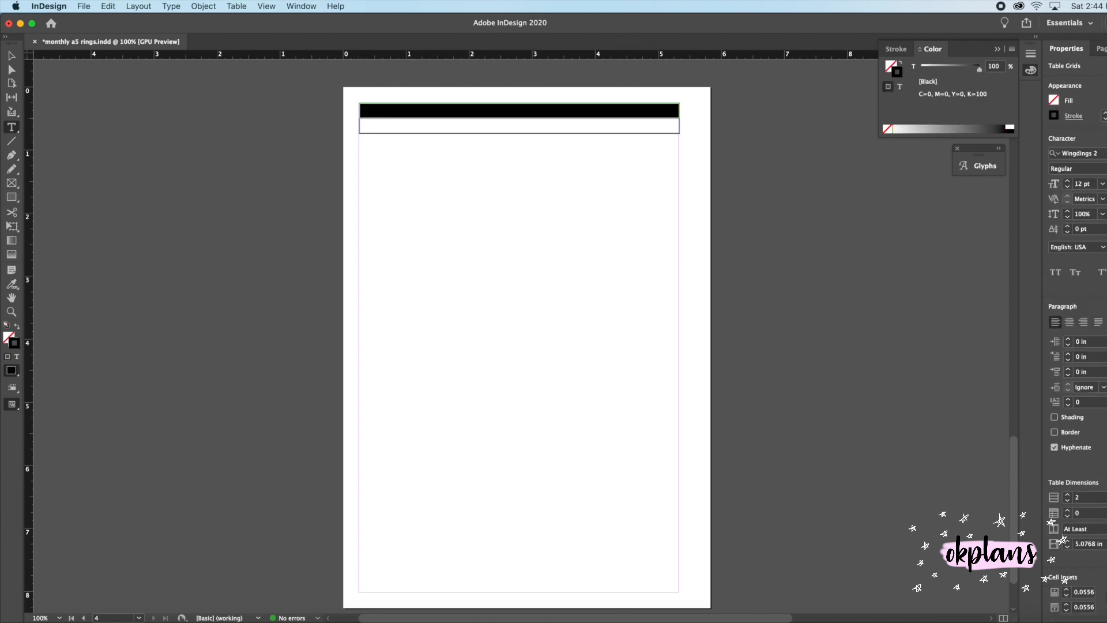
key(Up)
key(Up)
key(Up)
key(Up)
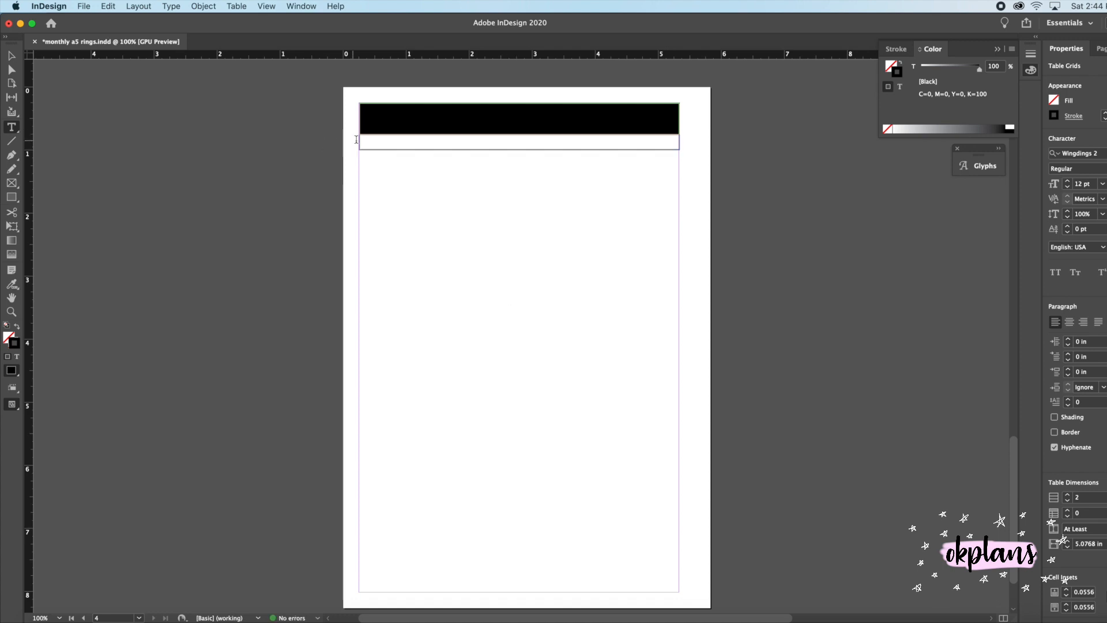
click(359, 142)
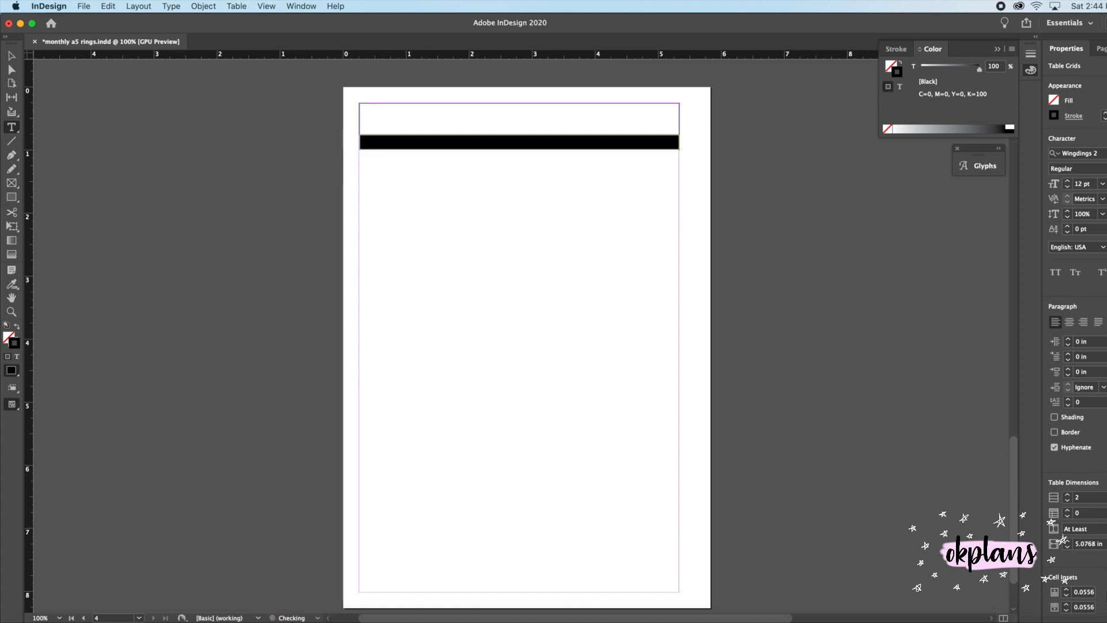
click(402, 144)
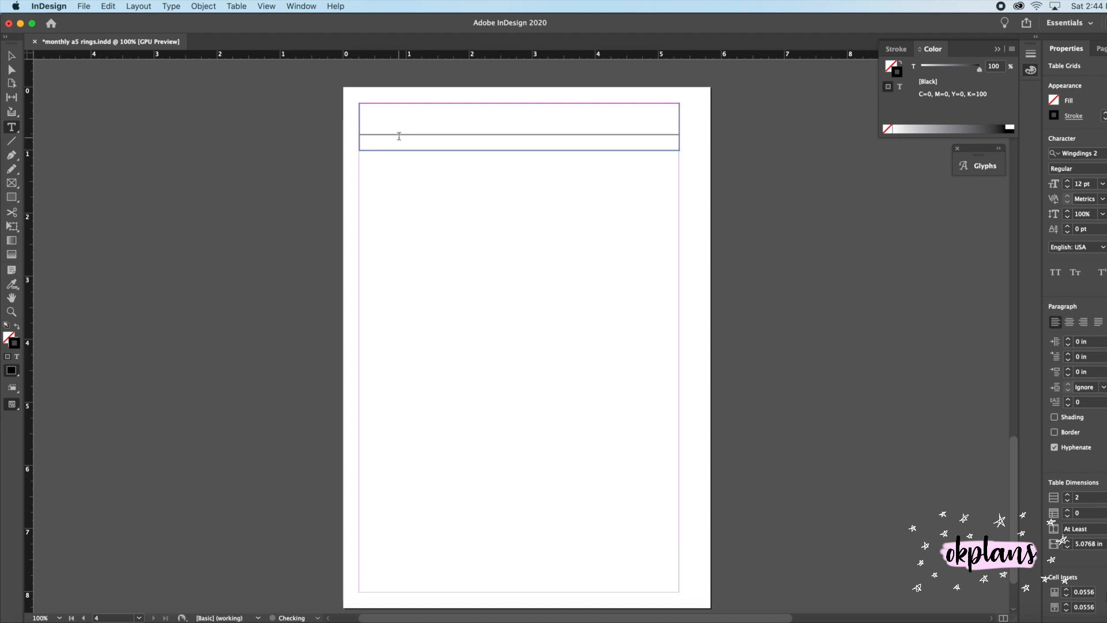
Remove the outer border of the two-row table by setting its stroke weight to 0 pt.
drag(402, 143, 393, 119)
right_click(396, 129)
mouse_move(500, 179)
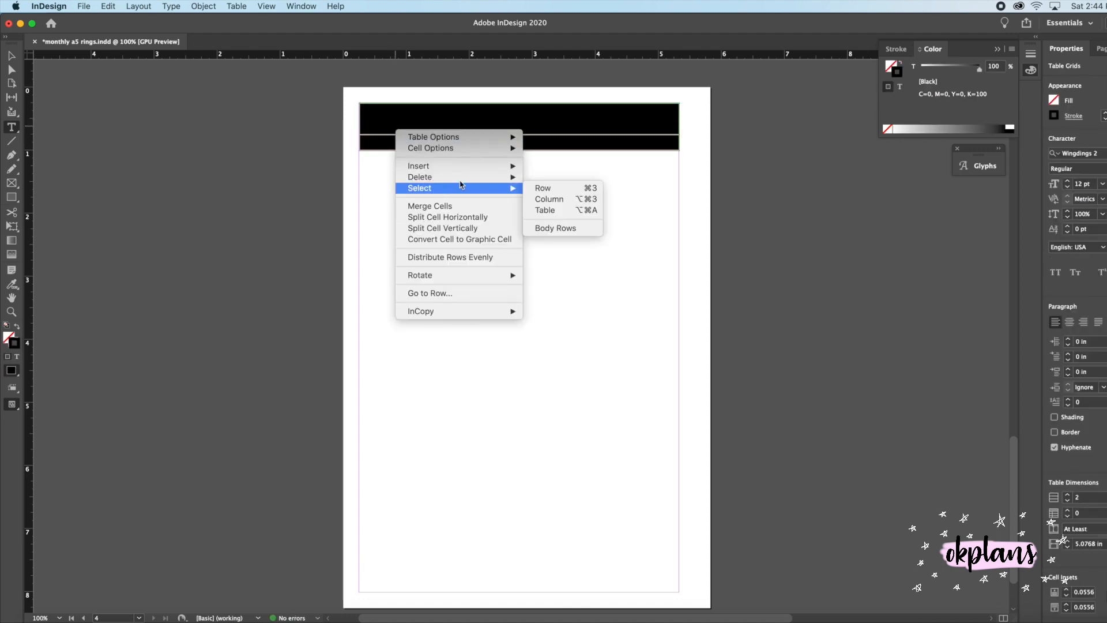
click(1073, 114)
click(1073, 116)
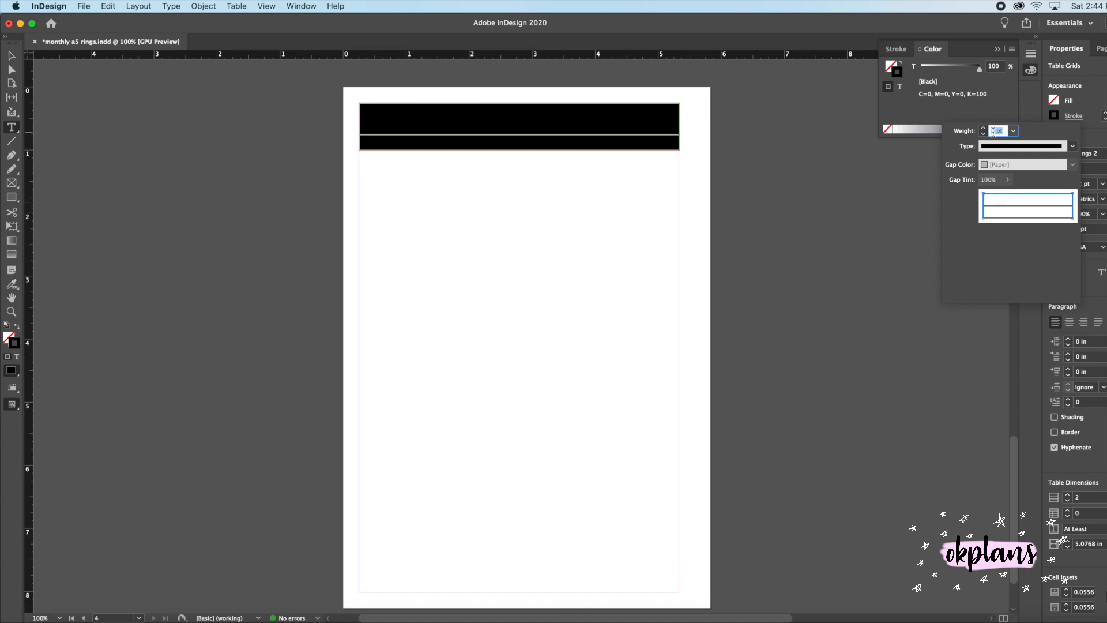
click(984, 136)
click(477, 139)
Give the table's inner and bottom lines a thin stroke with a 20% black tint.
drag(493, 143, 488, 125)
click(1074, 116)
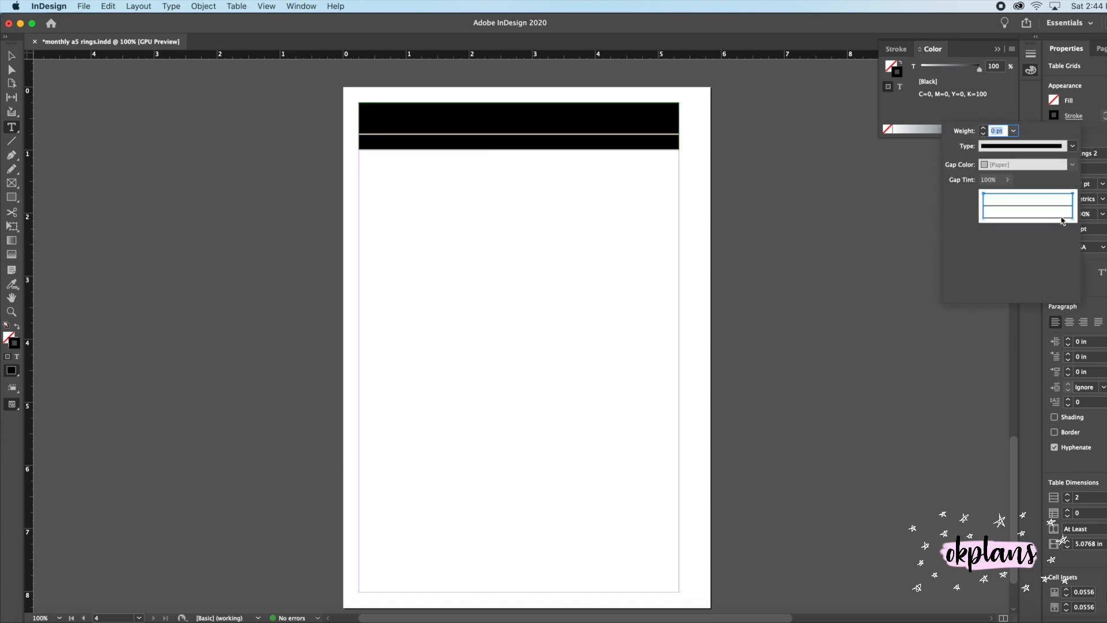
click(1003, 211)
click(1004, 207)
click(1004, 218)
double_click(992, 131)
text(1)
key(Return)
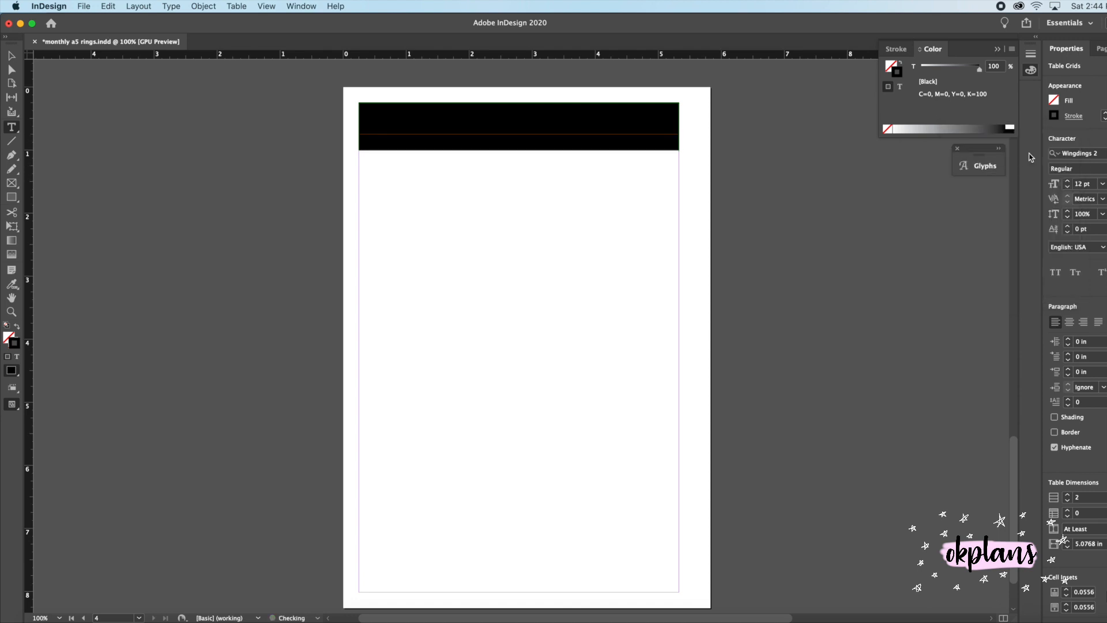
click(1051, 120)
text(20)
key(Return)
click(493, 175)
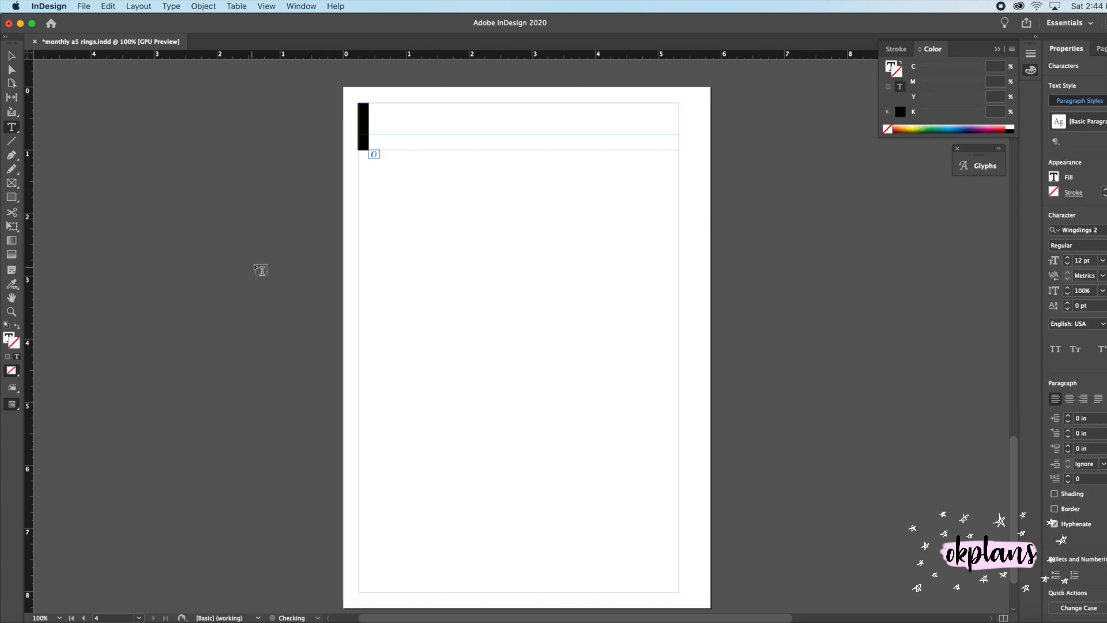
Switch to Preview mode and select the table's second row.
drag(12, 403, 54, 431)
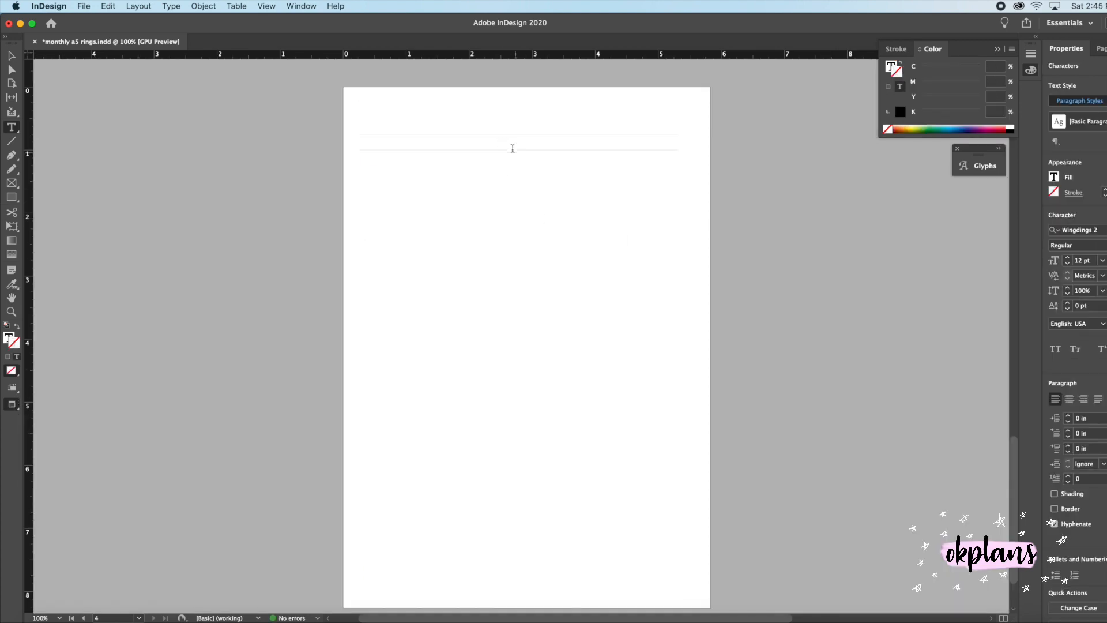
drag(513, 147, 510, 152)
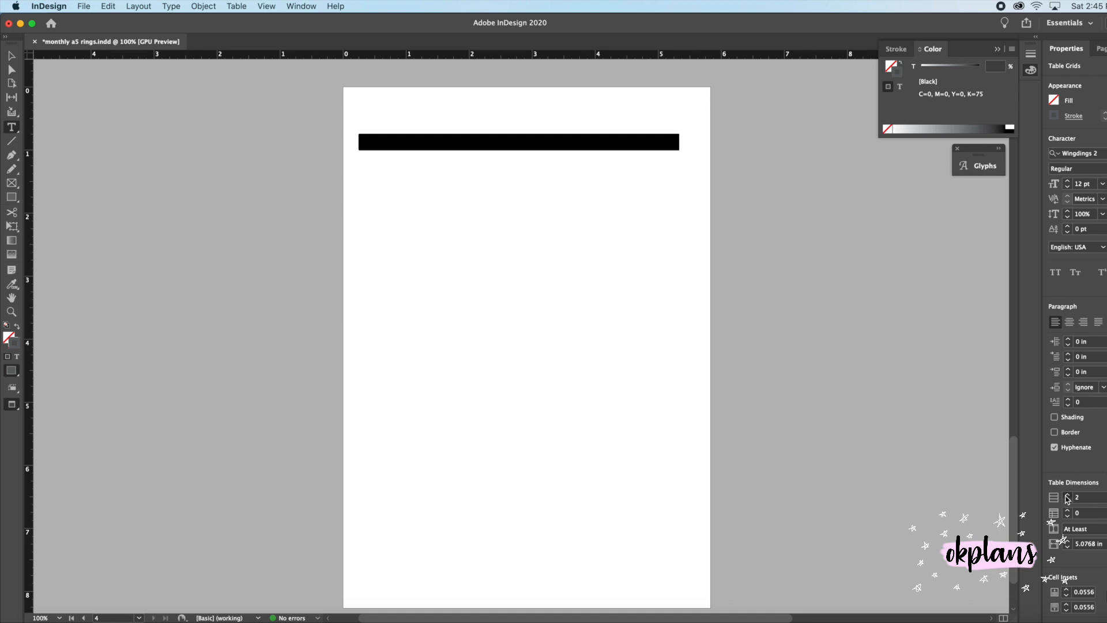
Increase the lined notes table on page 4 to 30 rows.
click(1067, 495)
click(1067, 494)
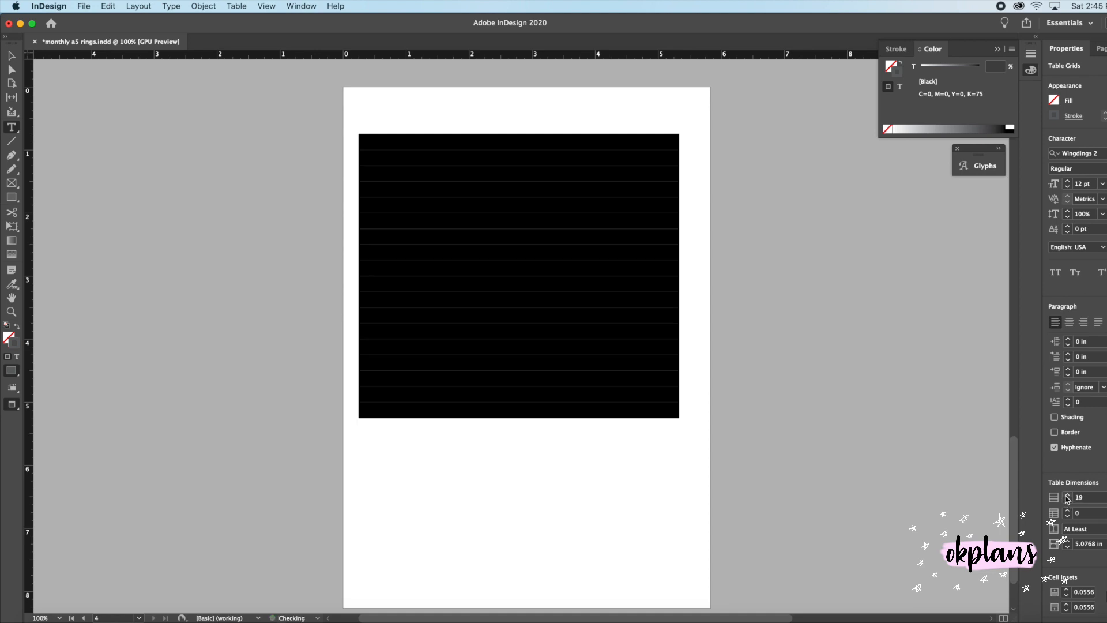
click(1067, 494)
click(1067, 495)
click(1067, 495)
click(1067, 495)
click(1067, 495)
click(1067, 495)
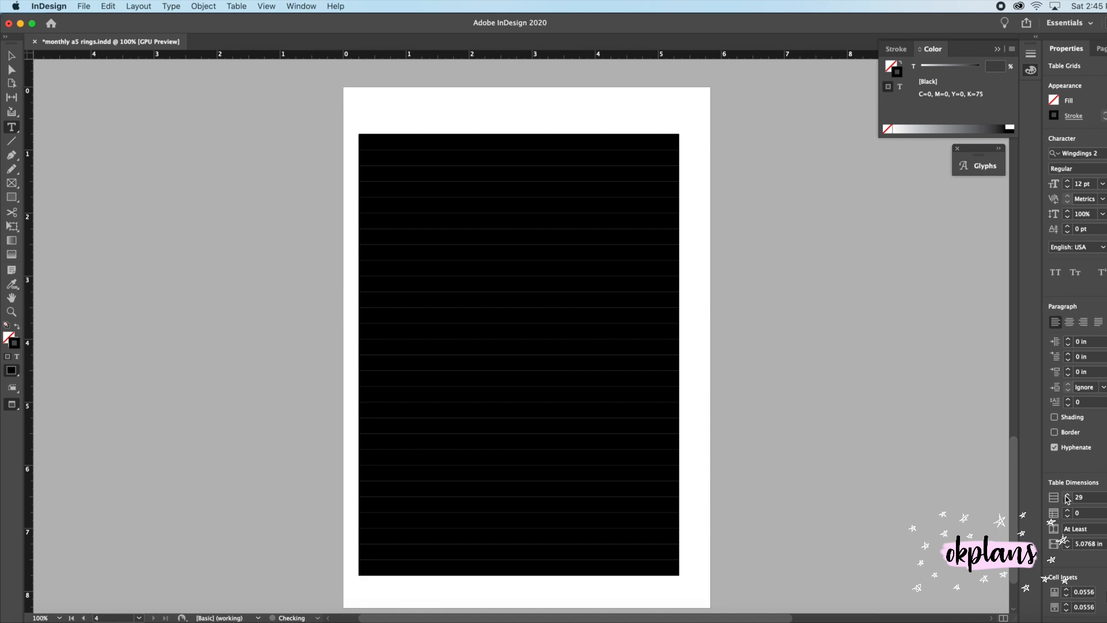
click(1067, 495)
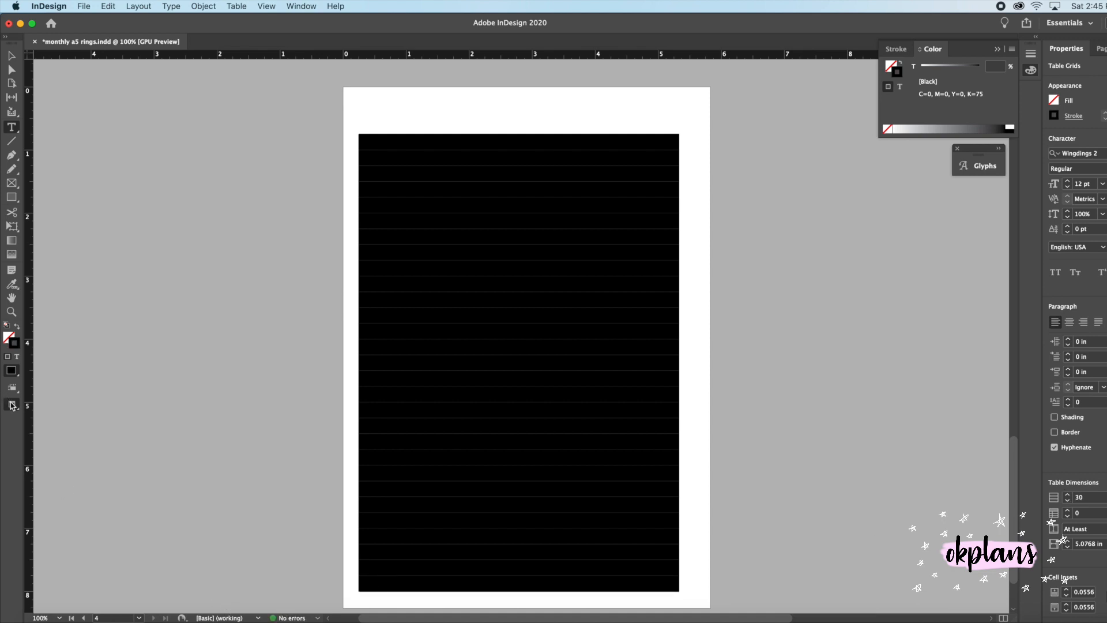
Check the lined page against its margins in Normal screen mode, and return to Preview mode.
click(10, 405)
click(35, 422)
click(243, 554)
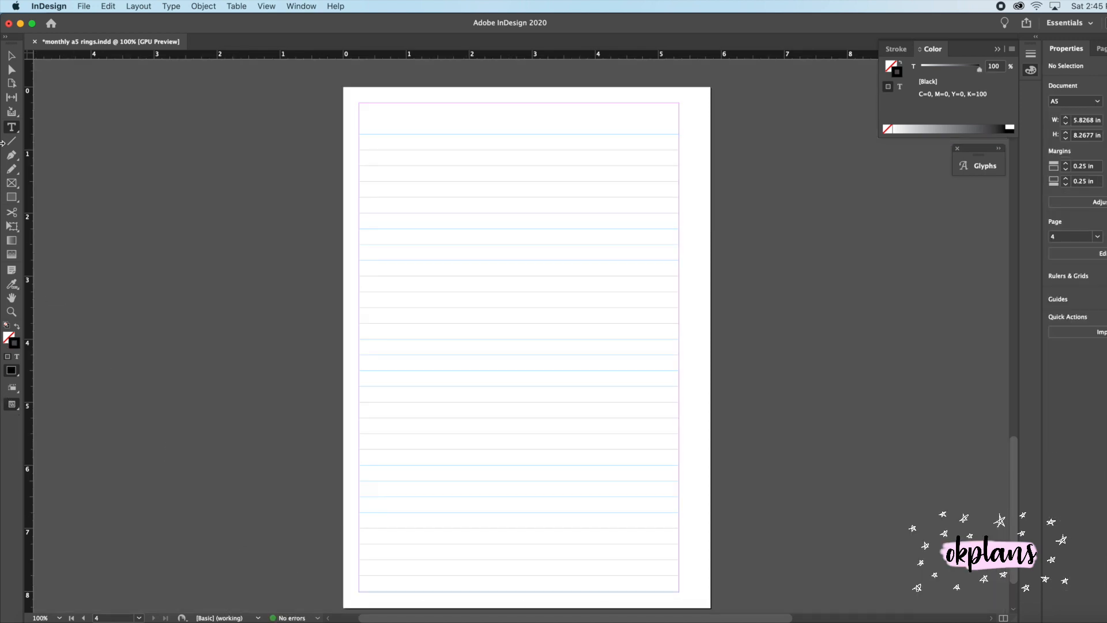
click(11, 404)
click(41, 432)
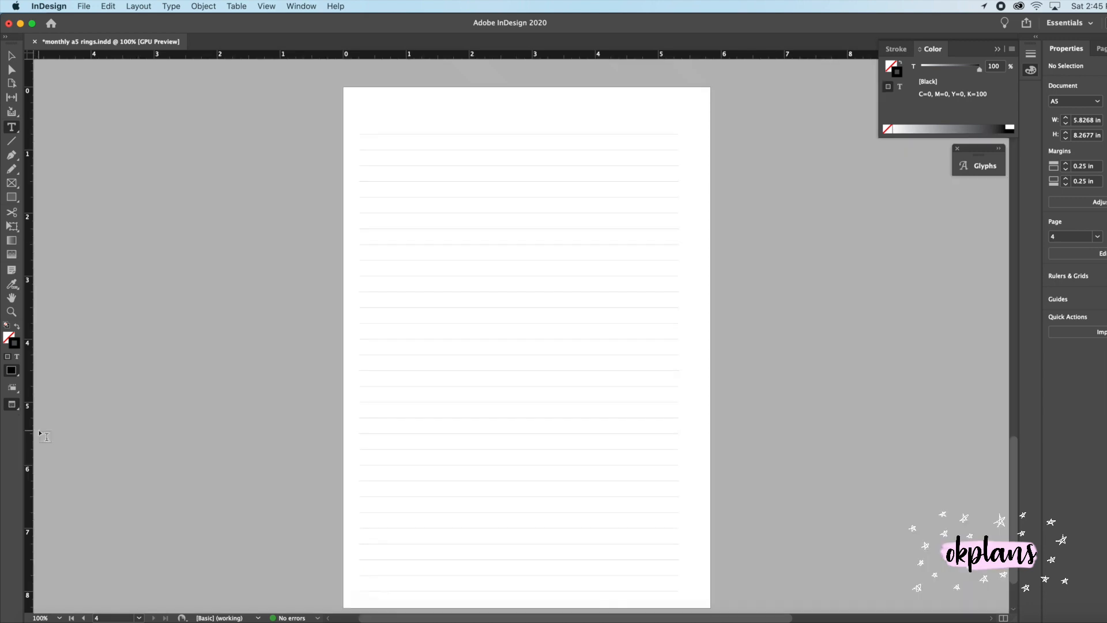
Replace the lower table's heading on the September overview page with "BILLS DUE".
scroll(445, 259, up, 10)
scroll(444, 259, right, 3)
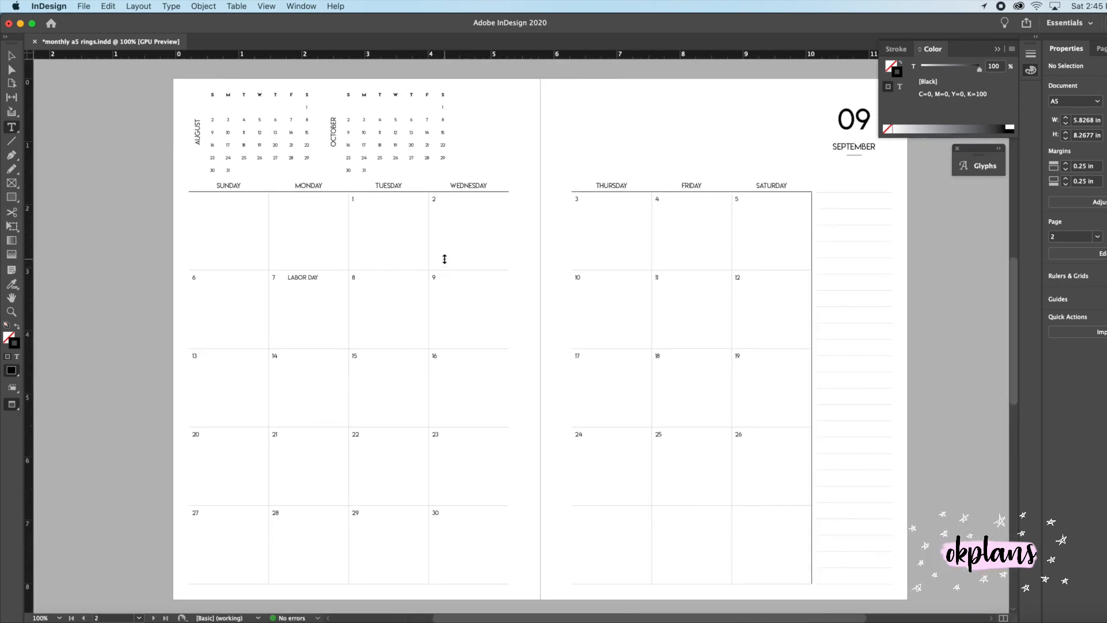
scroll(445, 259, down, 3)
scroll(445, 259, up, 10)
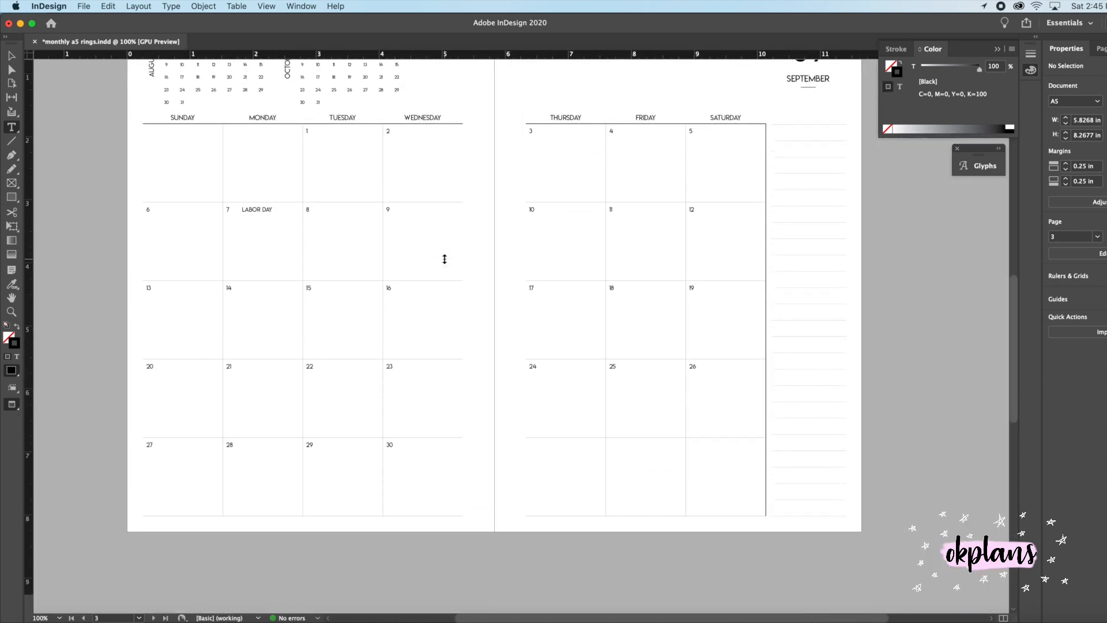
scroll(444, 259, down, 2)
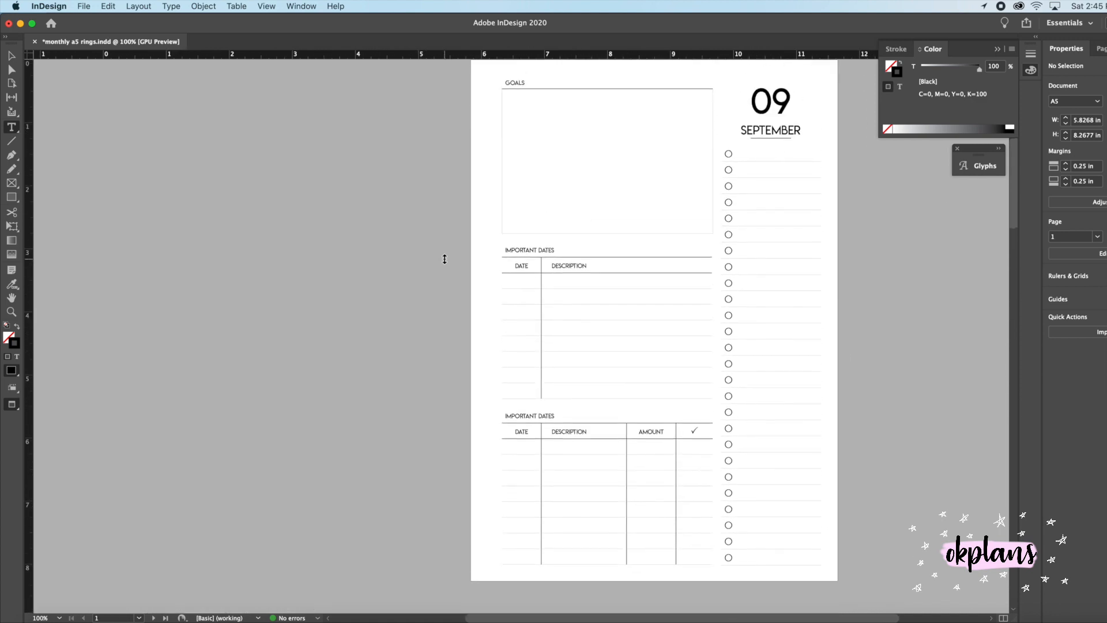
scroll(444, 259, down, 5)
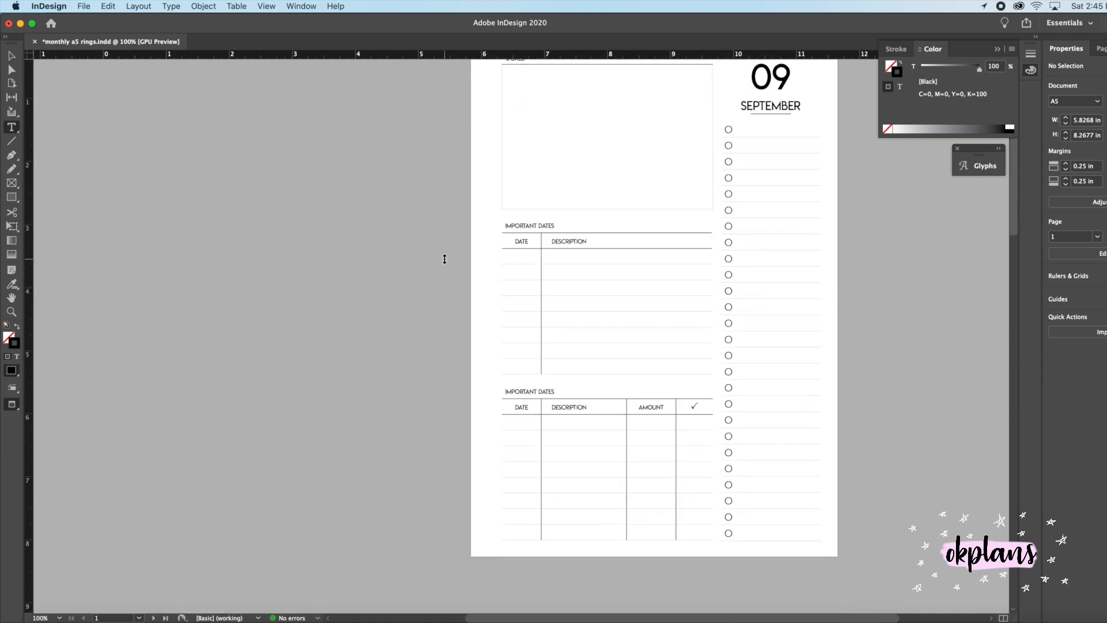
mouse_move(503, 348)
mouse_down()
mouse_move(540, 347)
mouse_move(501, 348)
mouse_move(517, 358)
mouse_move(510, 345)
mouse_up()
click(534, 347)
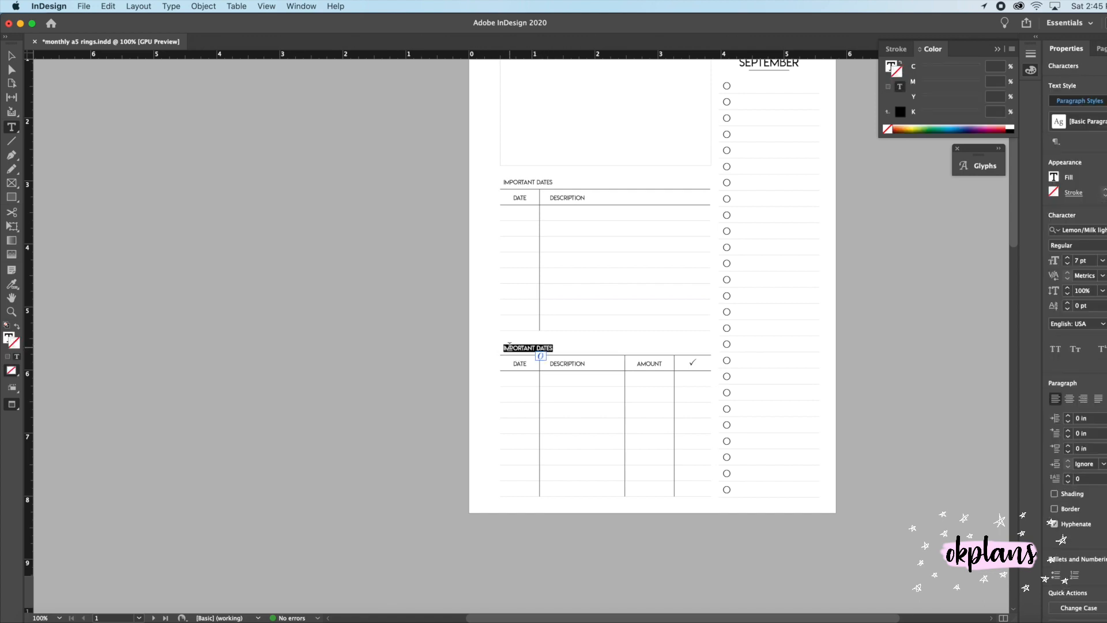
text(B)
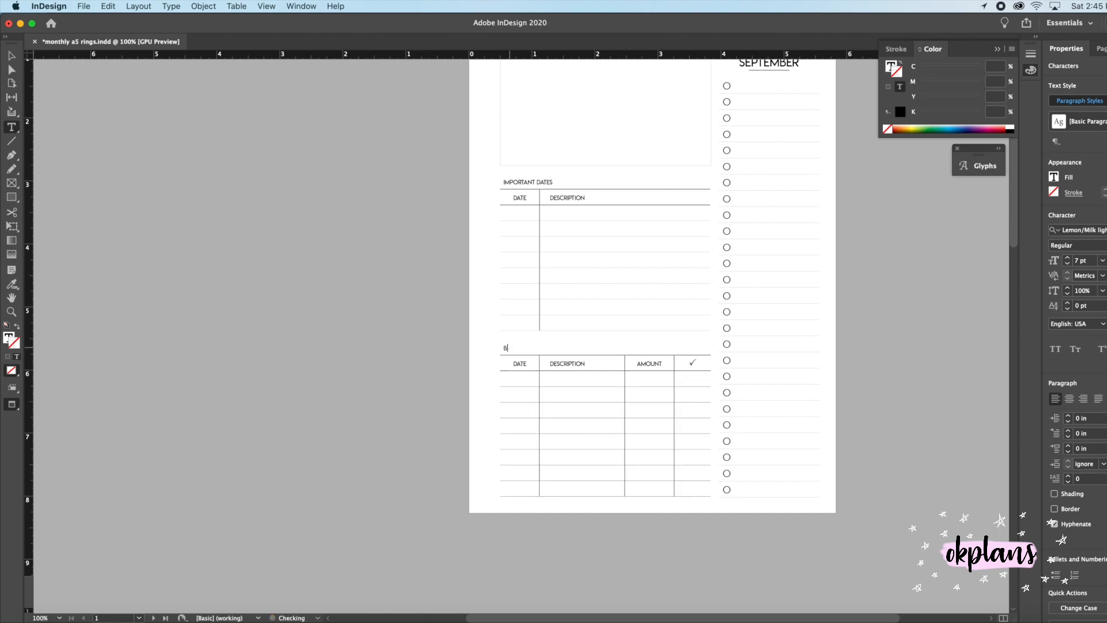
text(ILLS DUE)
Duplicate the September overview page to the end of the document.
scroll(571, 378, down, 20)
scroll(571, 378, up, 2)
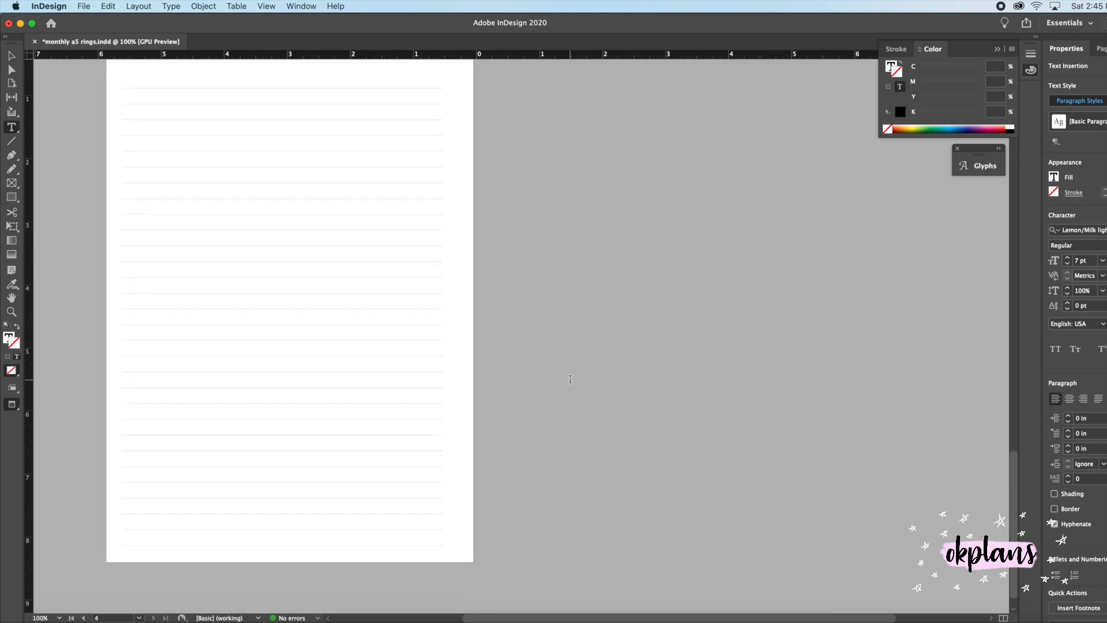
click(1098, 48)
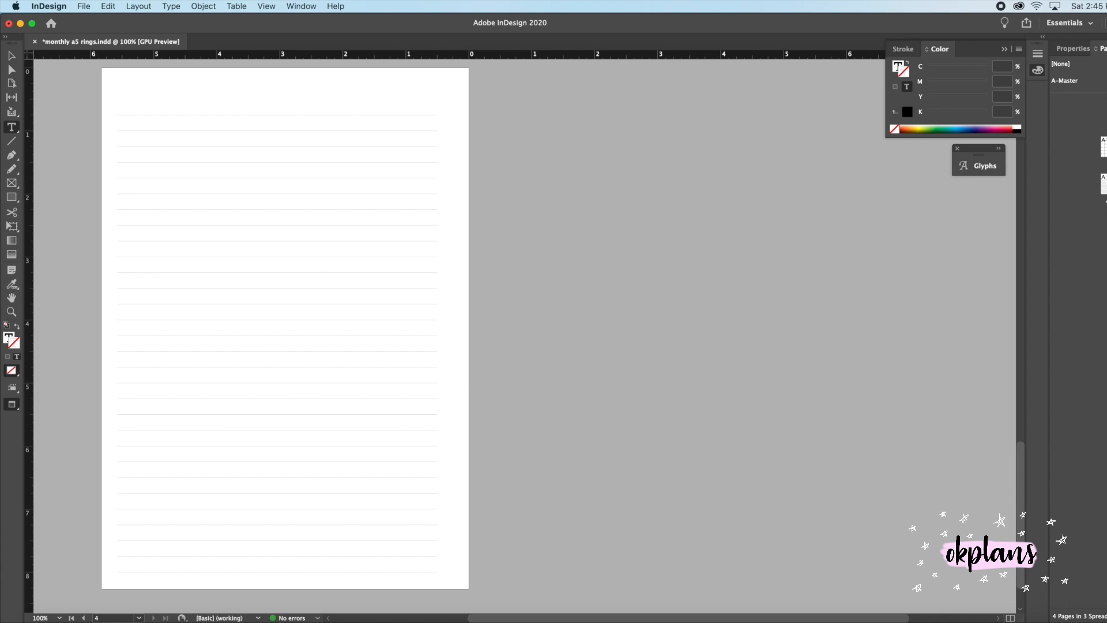
right_click(1103, 138)
click(1076, 160)
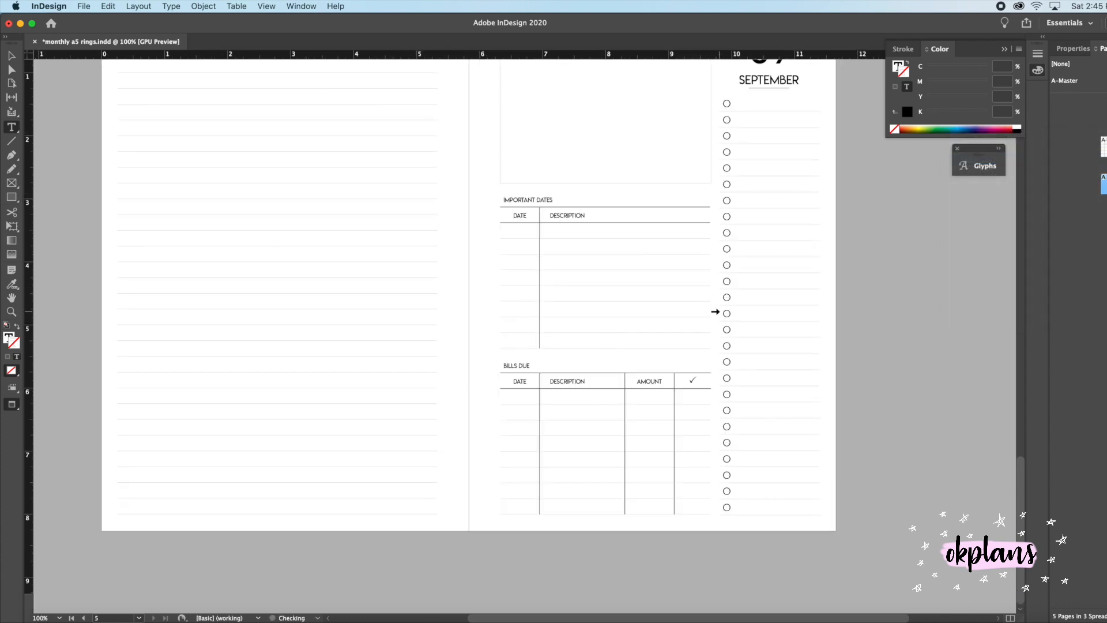
Change the duplicated overview page's month number to 10 and its month name to "OCTOBER".
double_click(765, 118)
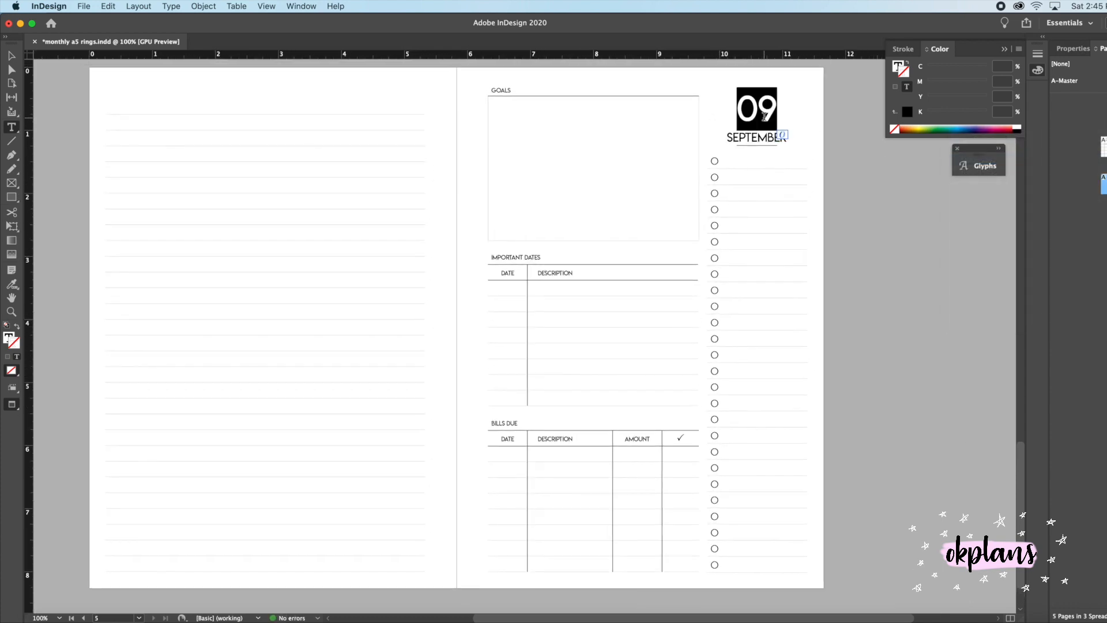
text(10)
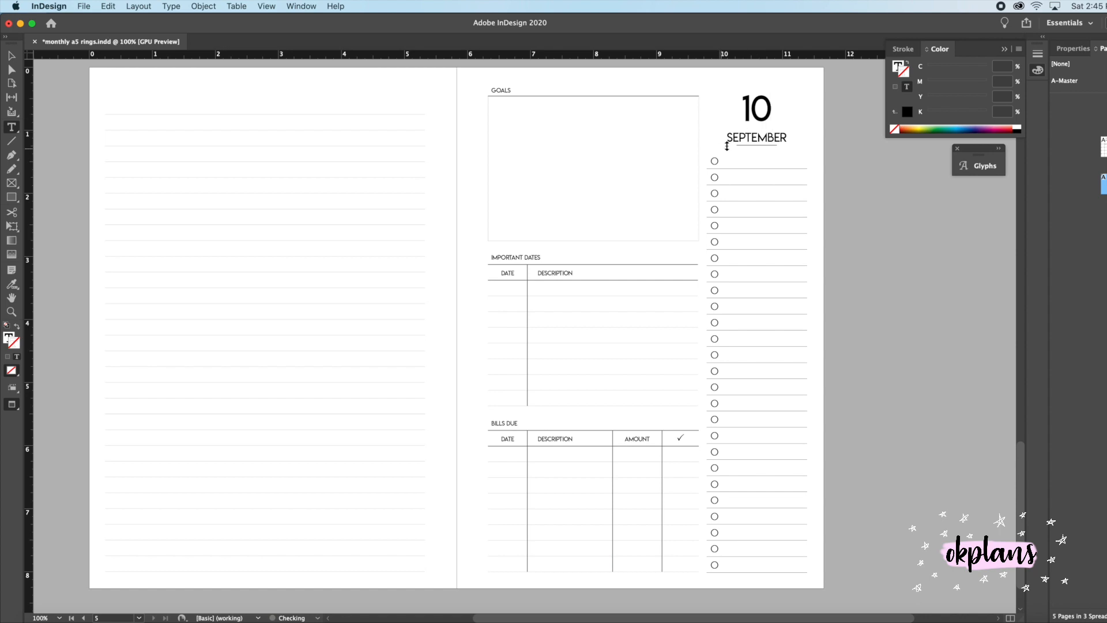
double_click(755, 138)
text(OCTOBER)
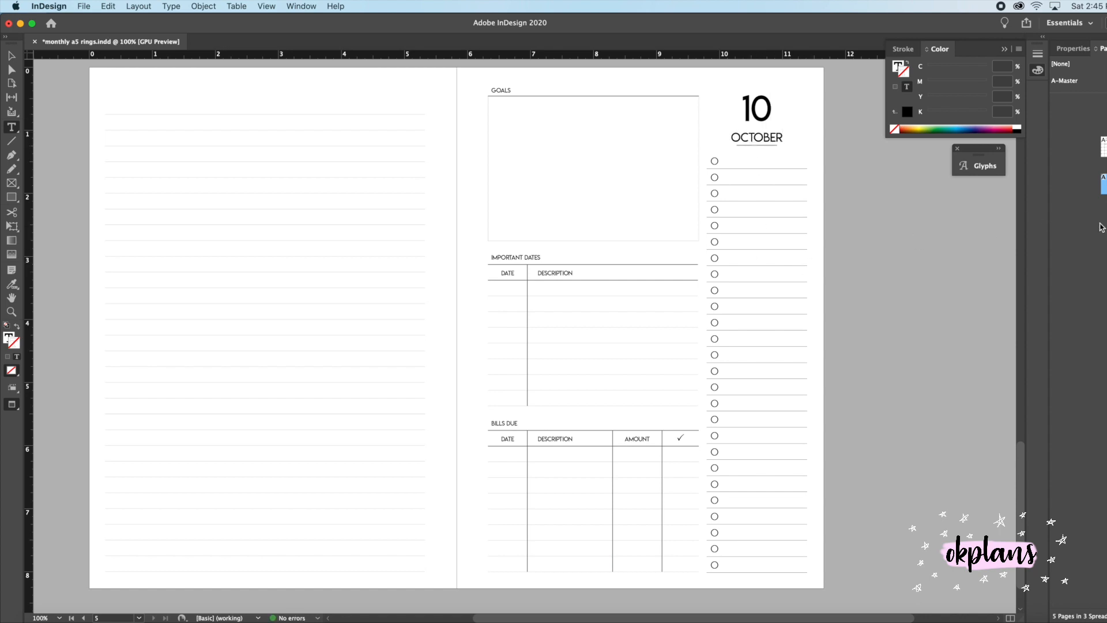
Duplicate the two-page September calendar spread.
double_click(1105, 150)
right_click(1105, 153)
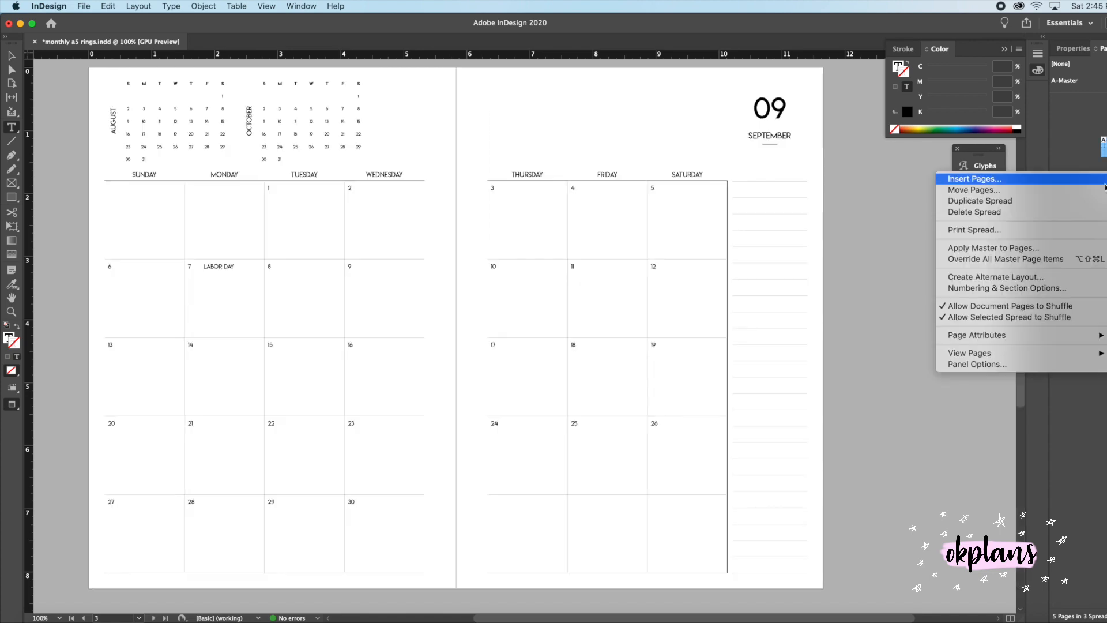
click(1076, 201)
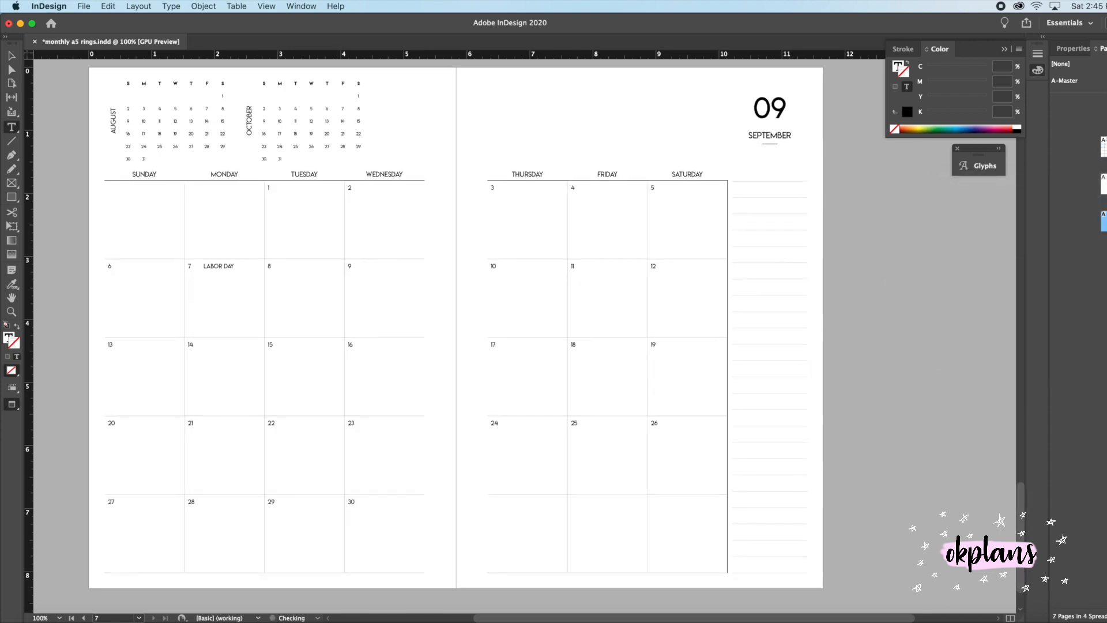
Clear the Labor Day label and all dates from the duplicated calendar on both pages.
double_click(216, 263)
double_click(229, 271)
click(210, 264)
double_click(209, 264)
drag(232, 265, 201, 266)
key(BackSpace)
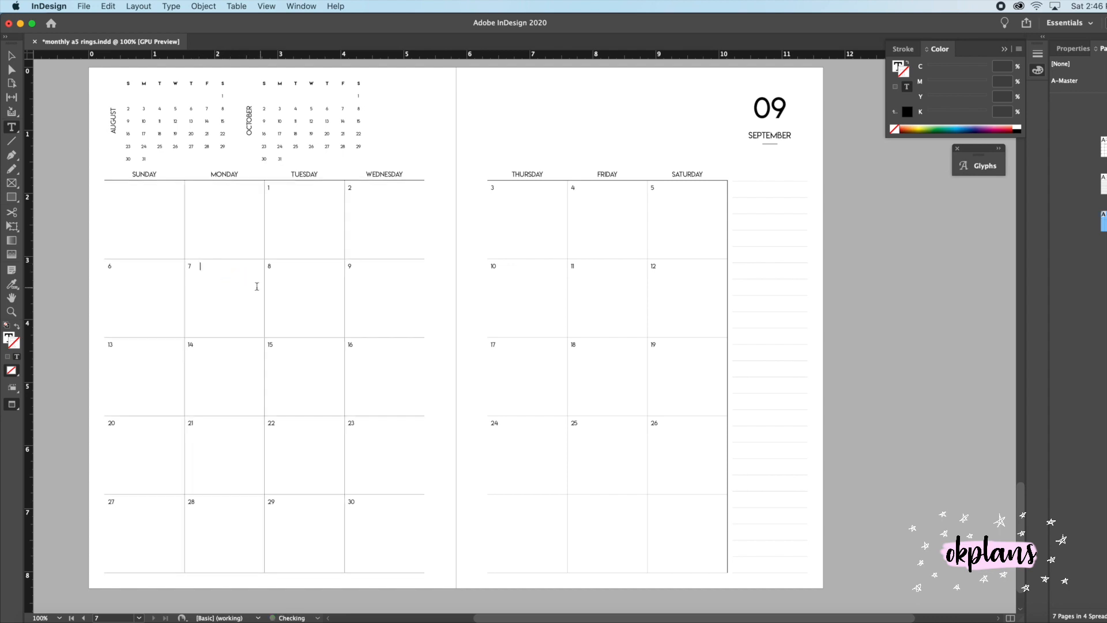
drag(137, 213, 391, 513)
key(BackSpace)
drag(534, 257, 670, 507)
key(BackSpace)
Change the duplicated calendar's heading to month number 10 and "OCTOBER".
double_click(777, 106)
text(10)
double_click(774, 139)
text(OCOTBER)
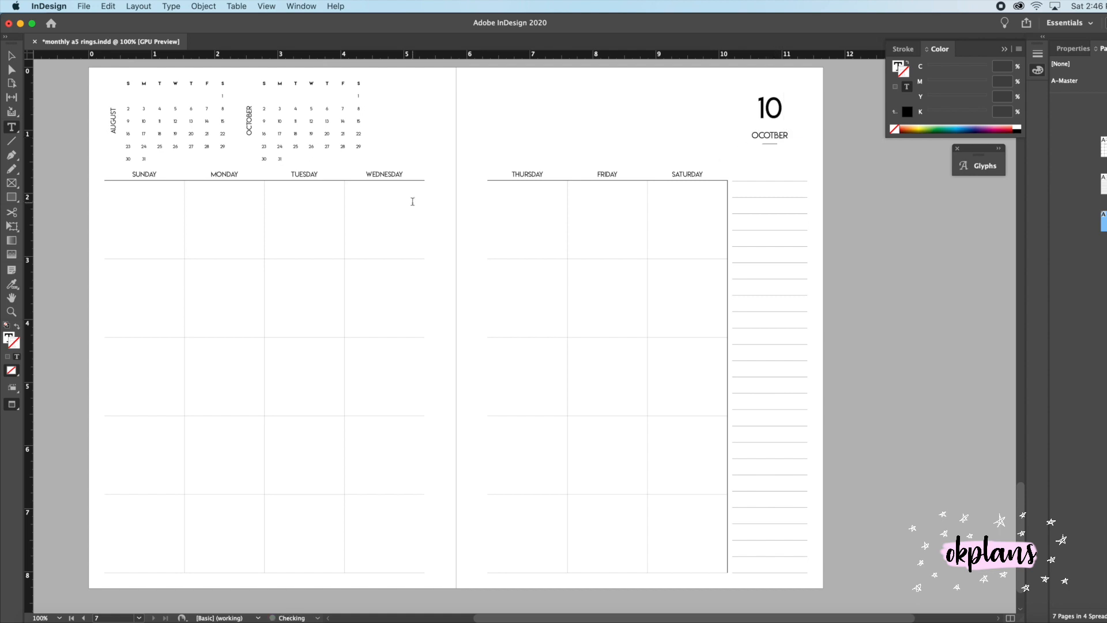
key(BackSpace)
key(BackSpace)
key(BackSpace)
text(tober)
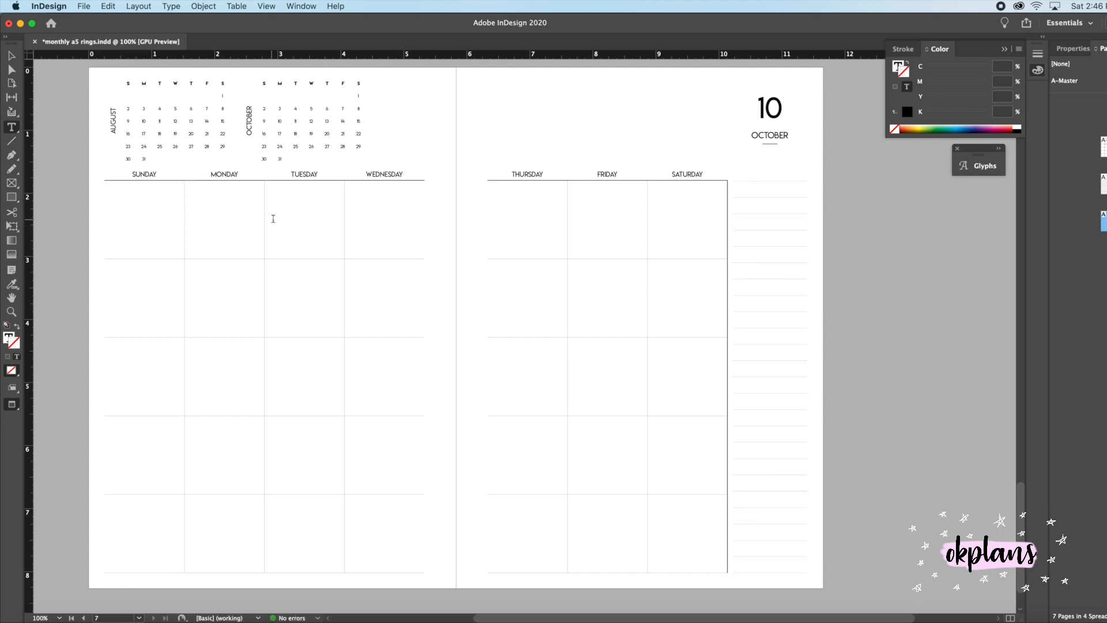
Enter dates 1 to 3 in the Thursday to Saturday cells of October's first week.
scroll(274, 219, up, 20)
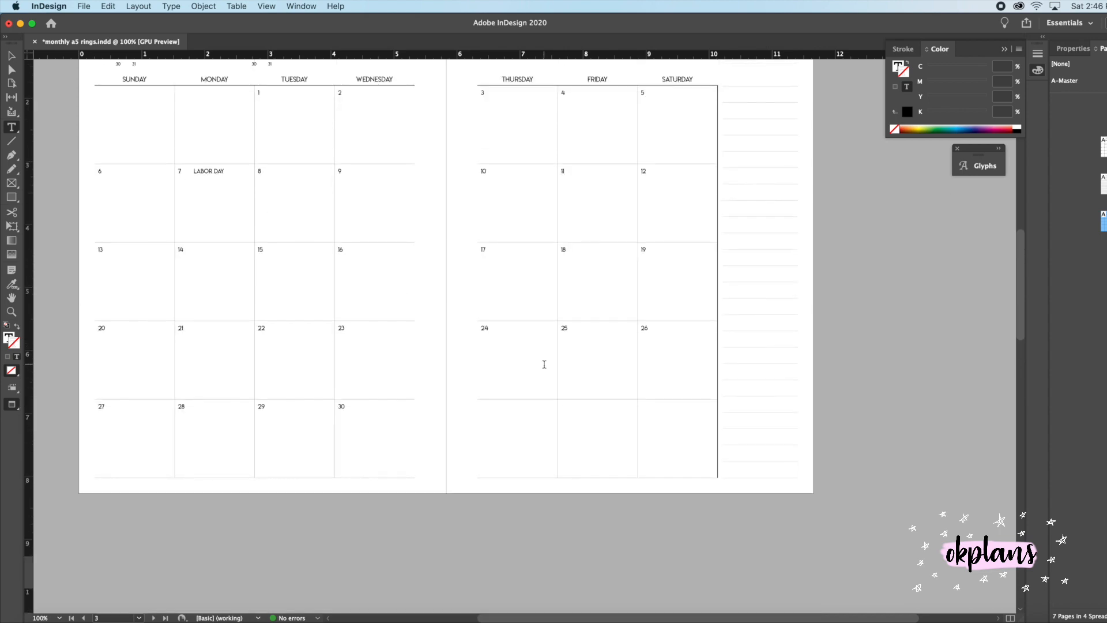
scroll(364, 460, down, 20)
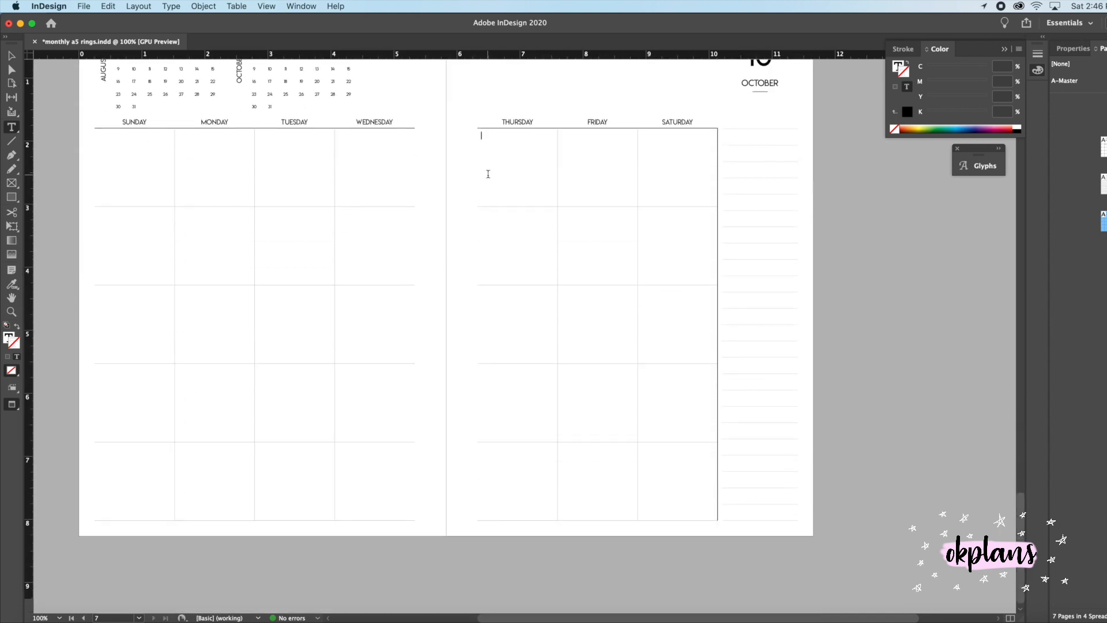
text(1)
key(Tab)
text(2)
key(Tab)
text(3)
key(Tab)
Enter dates 4 to 7 in the Sunday to Wednesday cells of October's second week.
text(4 5)
key(Tab)
text(6)
key(Tab)
text(7)
Enter dates 8 to 10 in the Thursday to Saturday cells of October's second week.
click(520, 218)
key(Tab)
text(8)
key(BackSpace)
click(541, 223)
text(8)
key(Tab)
text(9)
key(Tab)
text(10)
key(Tab)
Enter dates 11 to 14 in the Sunday to Wednesday cells of October's third week.
click(127, 311)
text(11)
key(Tab)
text(12)
key(Tab)
text(13)
key(Tab)
text(1)
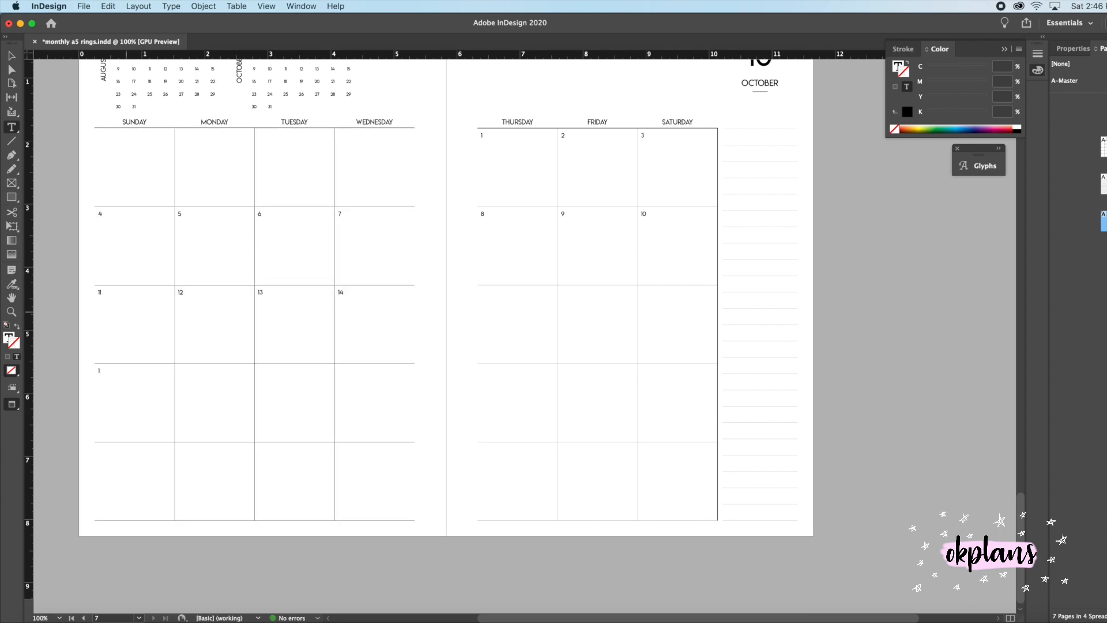
Enter dates 15 to 17 in the Thursday to Saturday cells of October's third week.
click(508, 317)
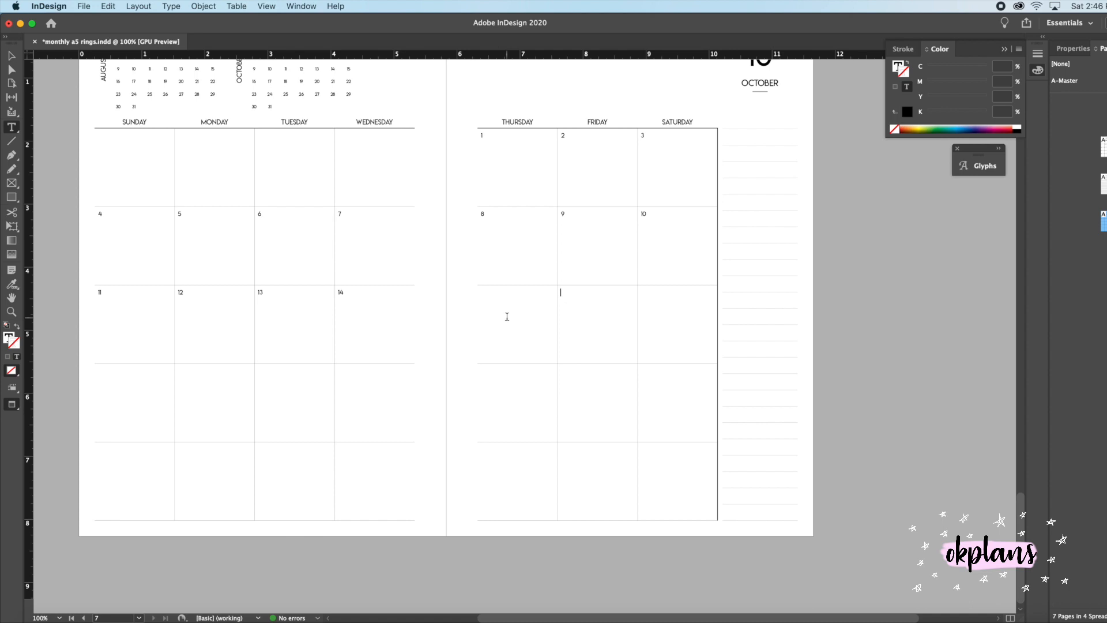
text(15)
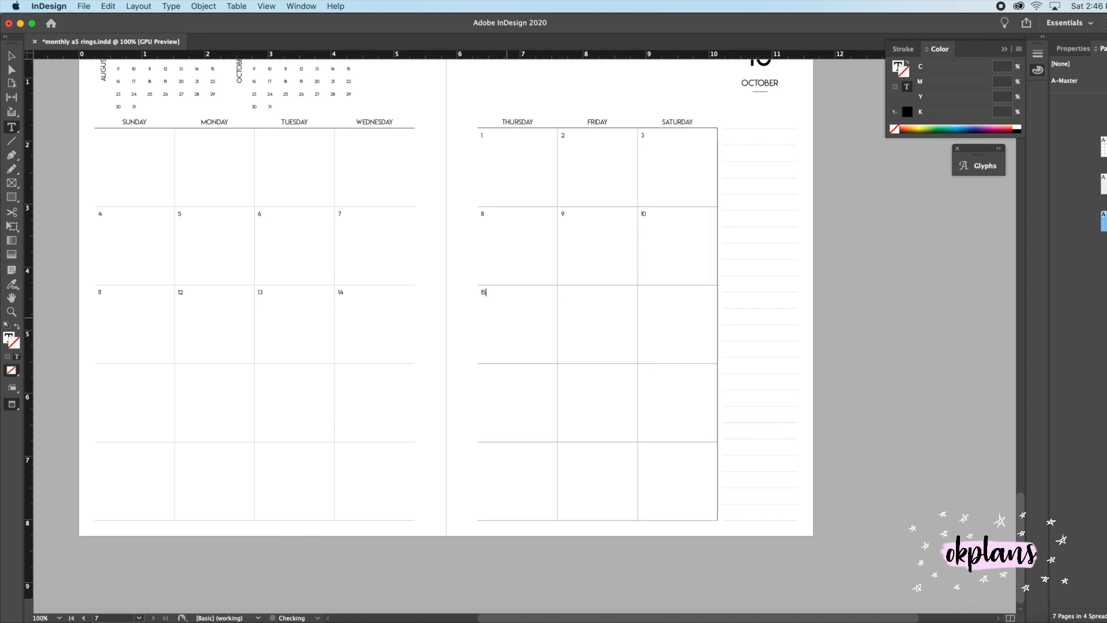
key(Tab)
text(1)
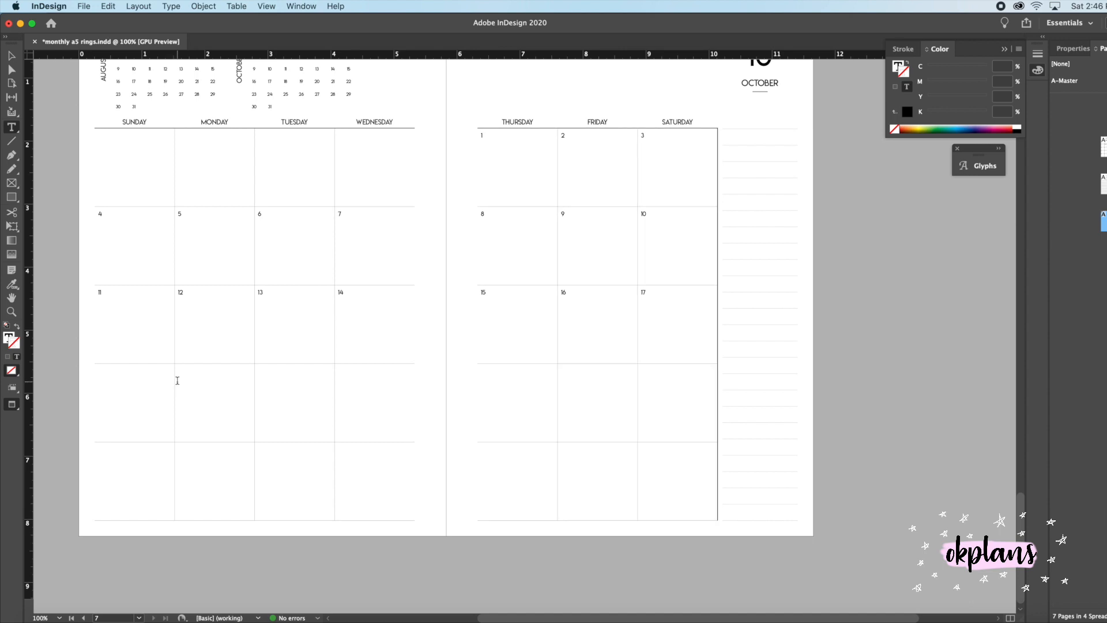
Enter dates 18 to 21 in the Sunday to Wednesday cells of October's fourth week.
text(1)
key(Tab)
text(1)
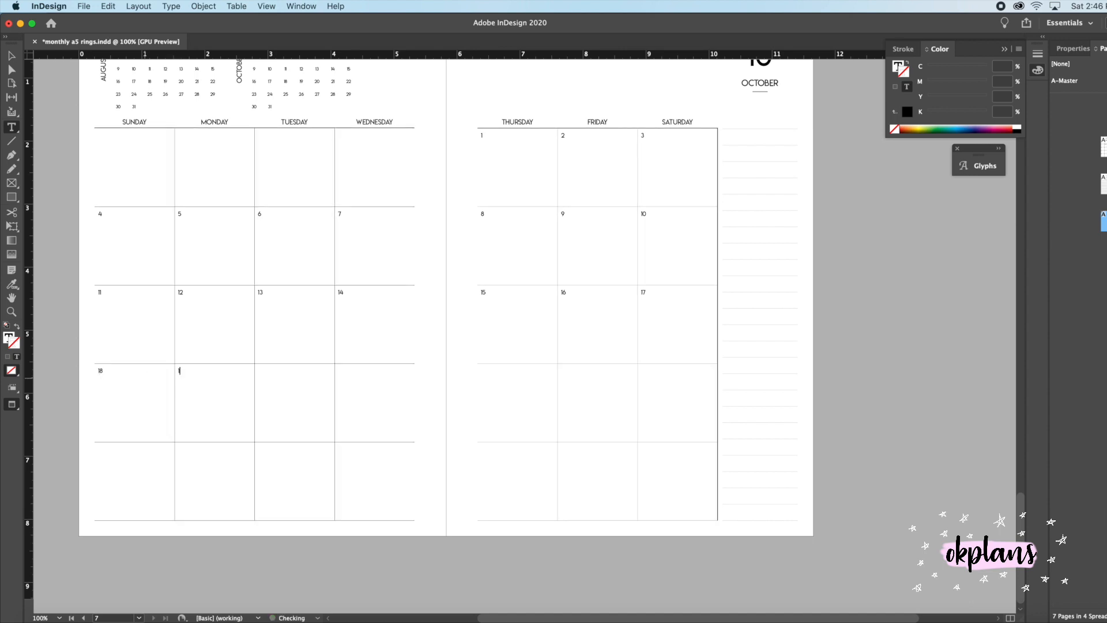
key(Tab)
text(1)
key(Tab)
text(21)
key(Tab)
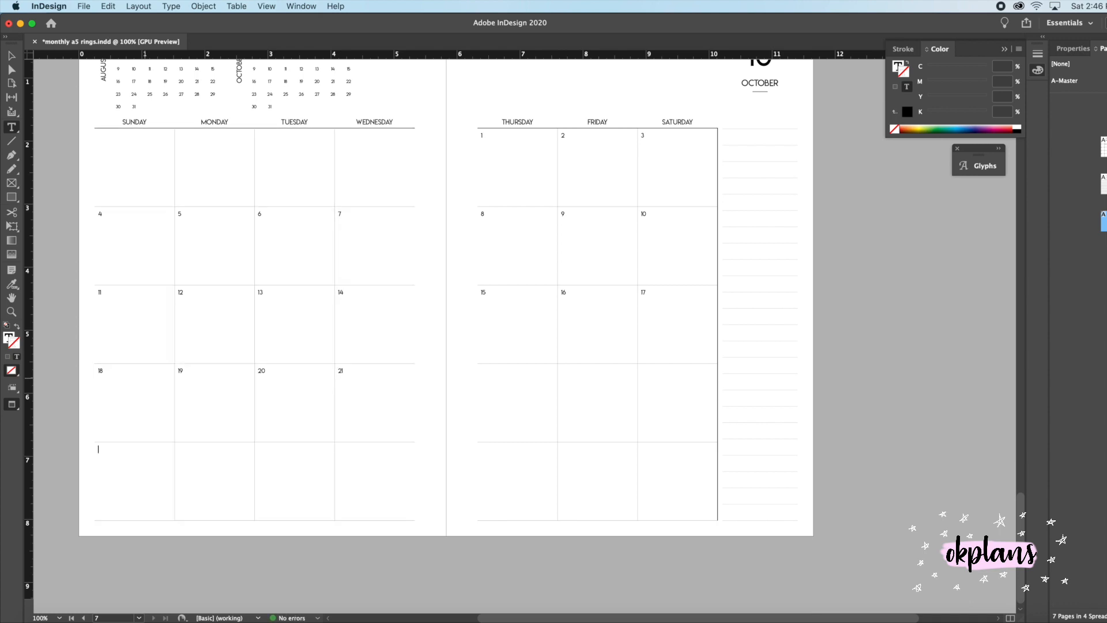
Enter dates 22 to 24 in the Thursday to Saturday cells of October's fourth week.
click(510, 399)
text(22)
key(Tab)
text(23)
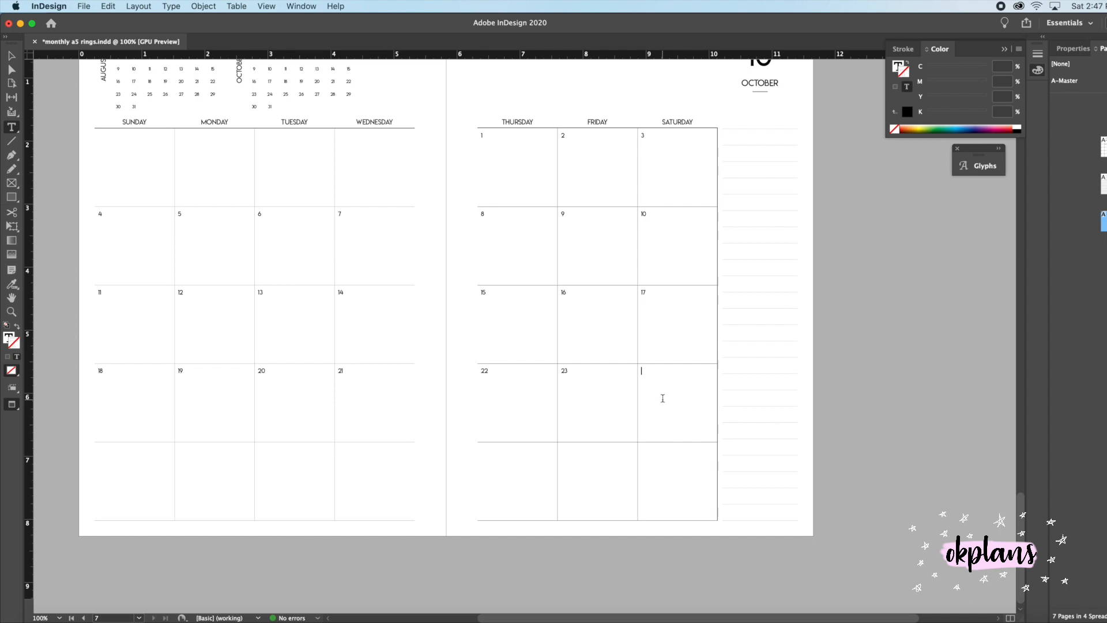
key(Tab)
text(24)
Enter dates 25 to 28 in the Sunday to Wednesday cells of October's last week.
click(119, 475)
text(25)
key(Tab)
text(26)
key(Tab)
text(27)
key(Tab)
text(28)
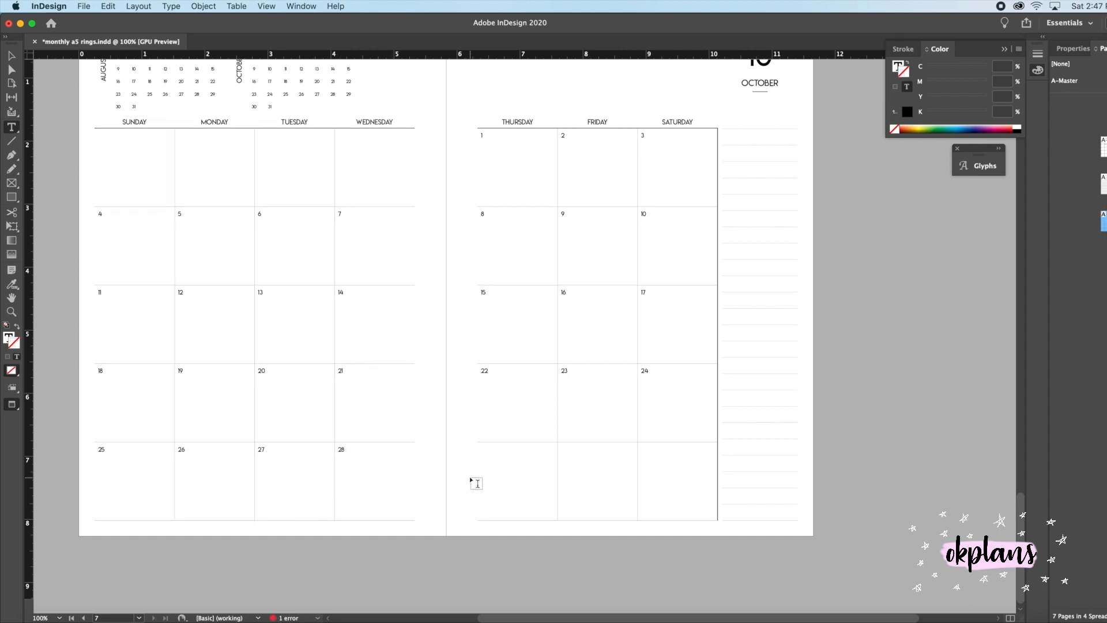
Enter dates 29 to 31 in the Thursday to Saturday cells of October's last week.
click(505, 468)
text(29)
key(Tab)
text(30)
key(Tab)
text(31)
scroll(461, 288, right, 3)
scroll(521, 456, left, 4)
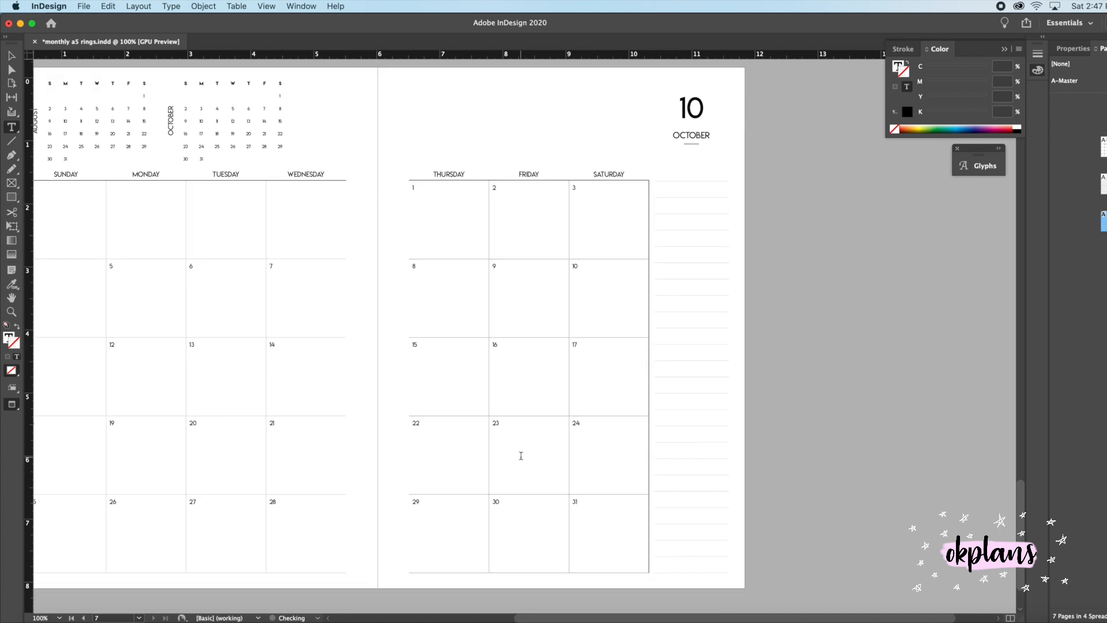
scroll(522, 456, up, 2)
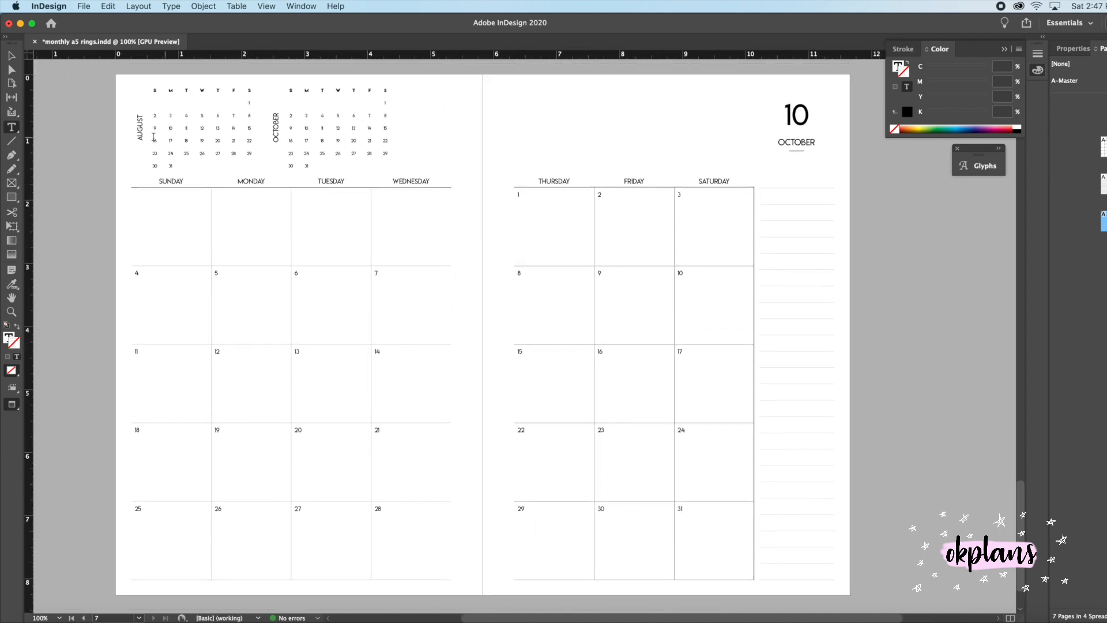
drag(139, 118, 150, 159)
click(137, 103)
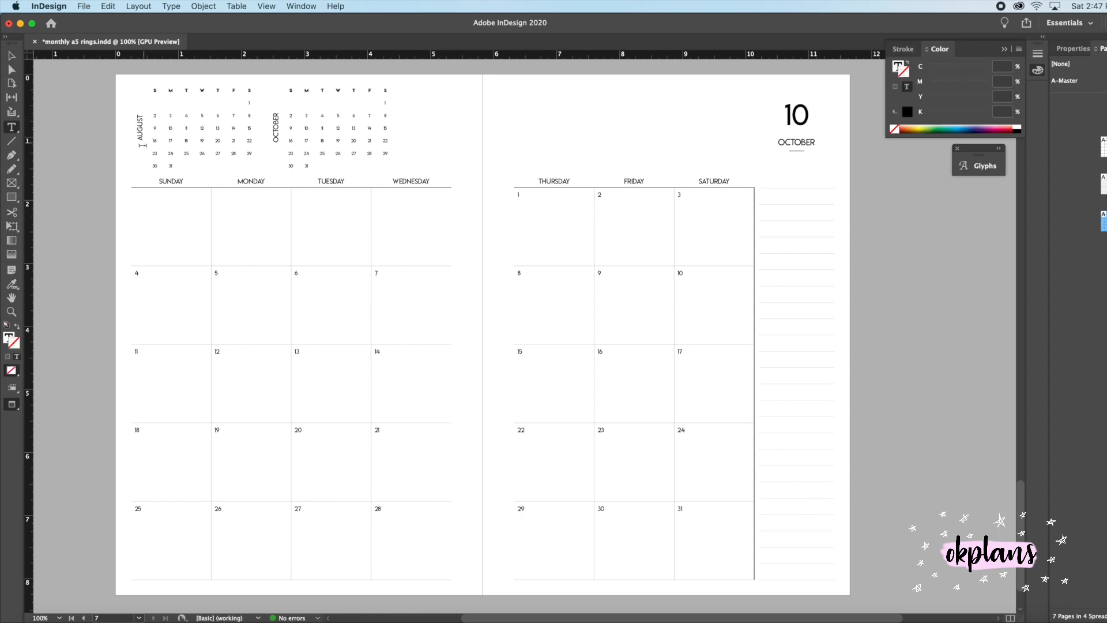
drag(139, 115, 141, 144)
Create a new portrait document of 148 x 210 mm with 3 facing pages, using millimeters as the unit.
click(83, 5)
mouse_move(95, 21)
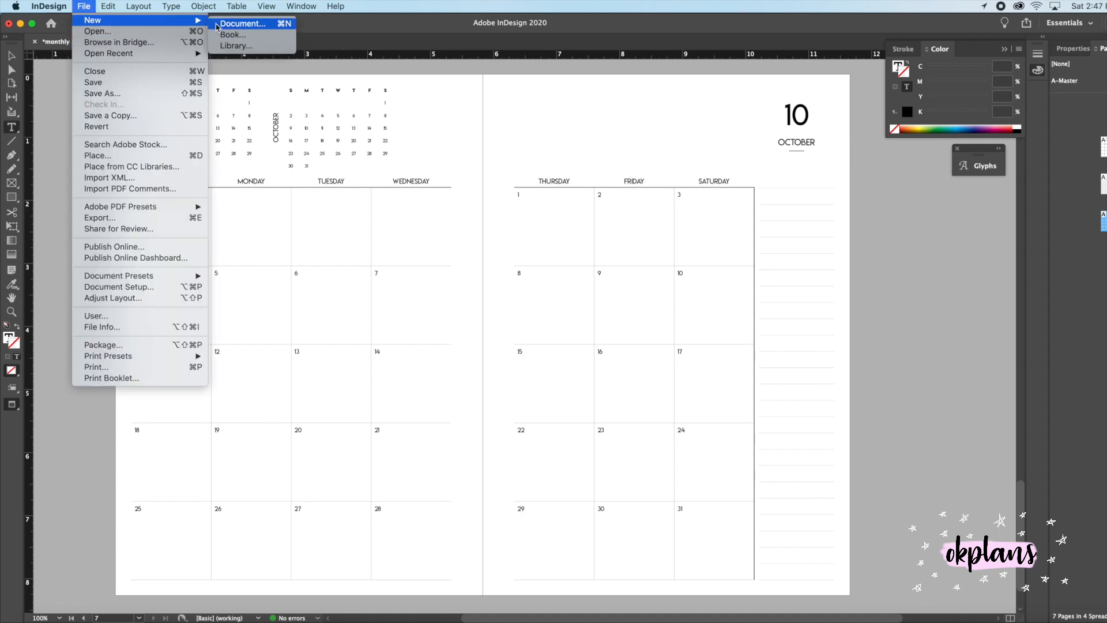
click(241, 23)
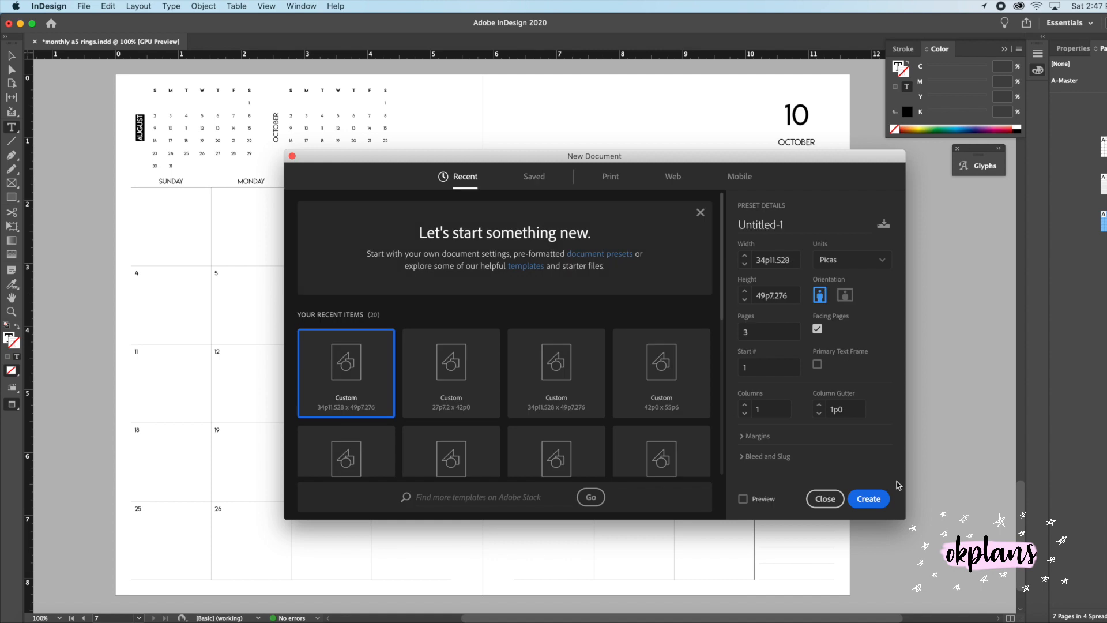
click(819, 260)
click(834, 339)
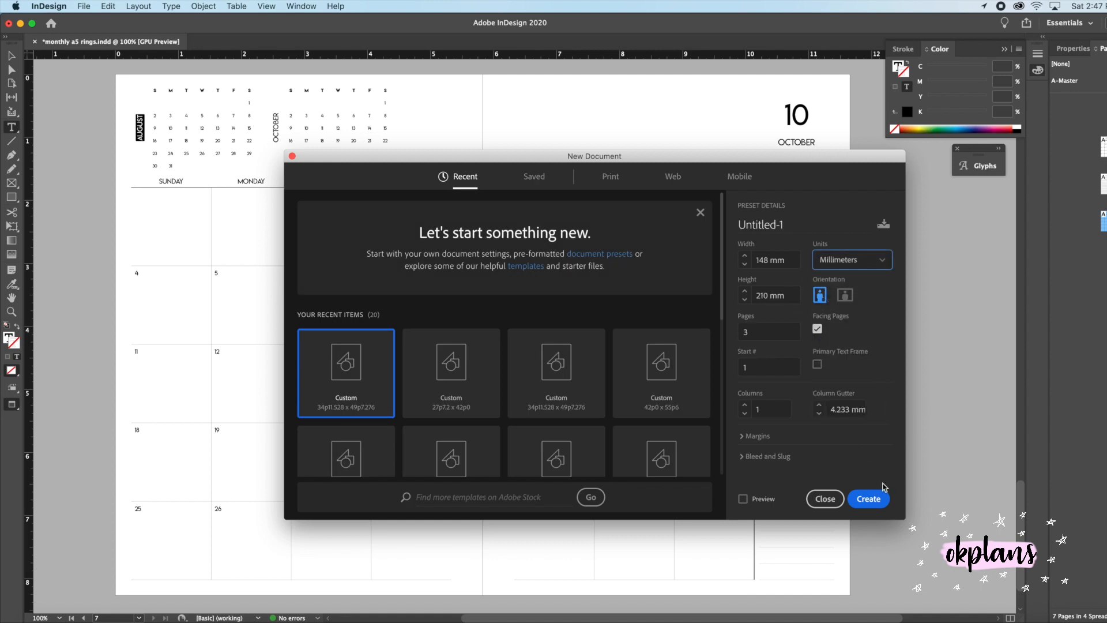
click(874, 501)
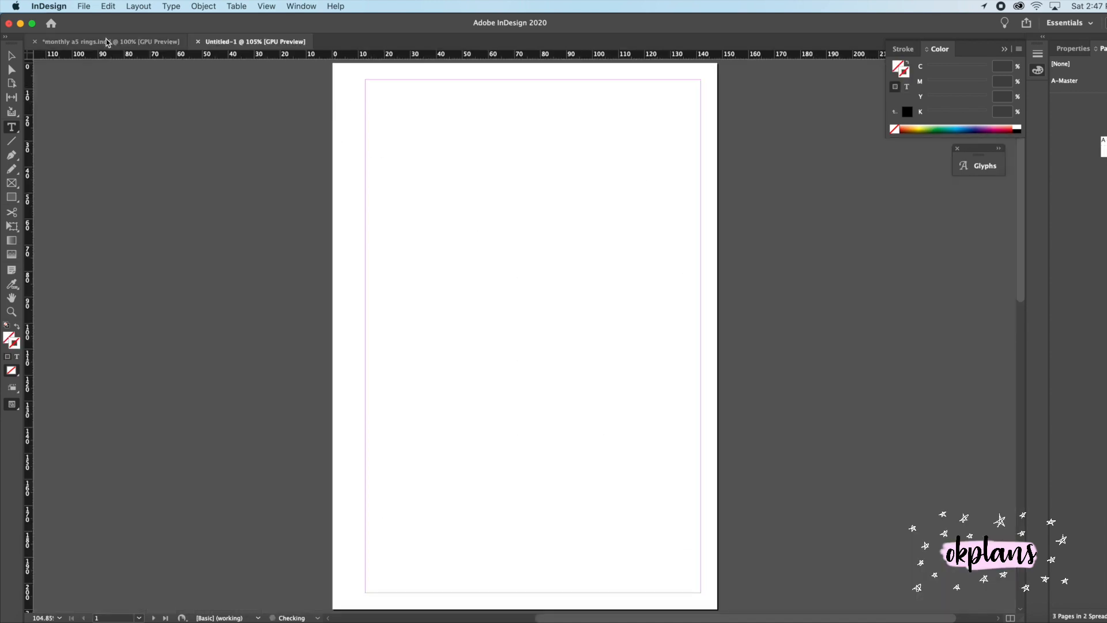
Copy the August and October mini calendars from the planner into the new document and move them up to the page's top margin.
click(109, 42)
click(11, 55)
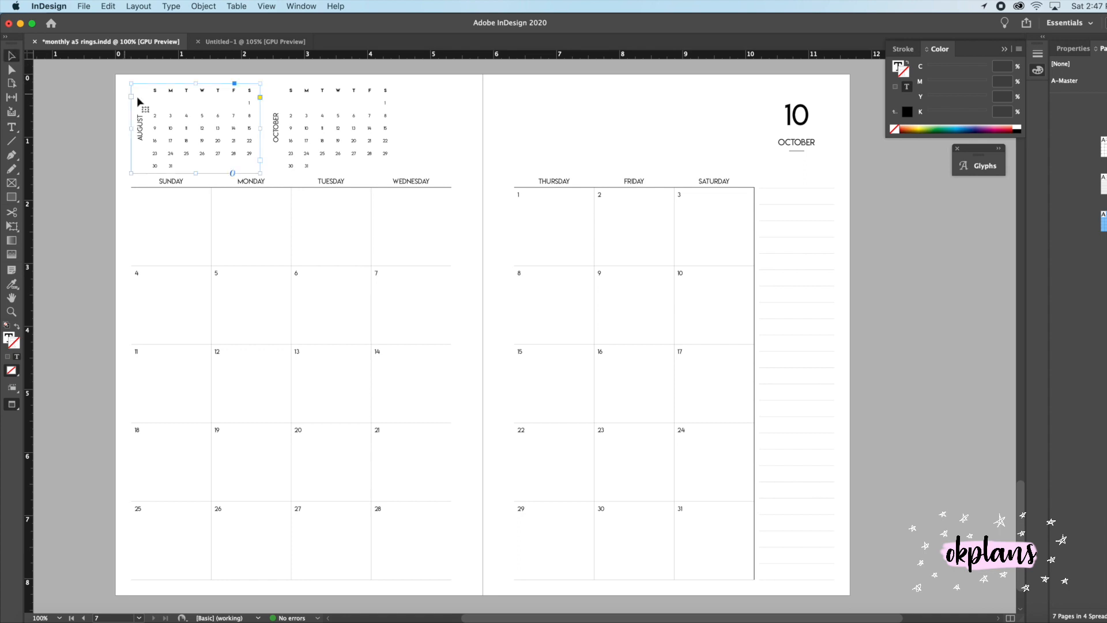
drag(160, 80, 342, 149)
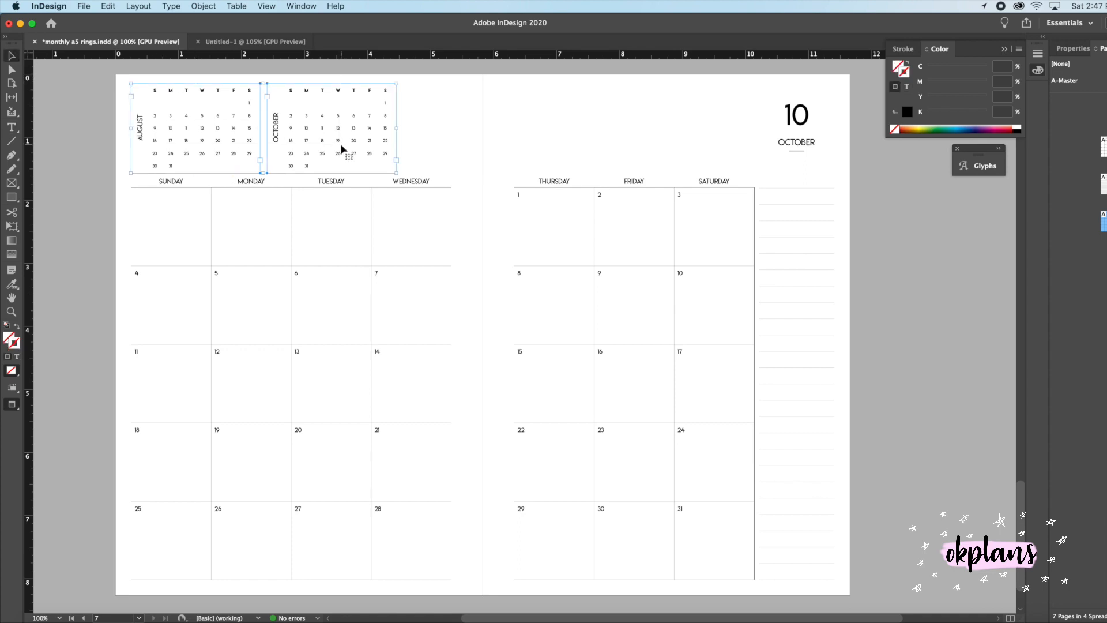
click(297, 42)
key(super+v)
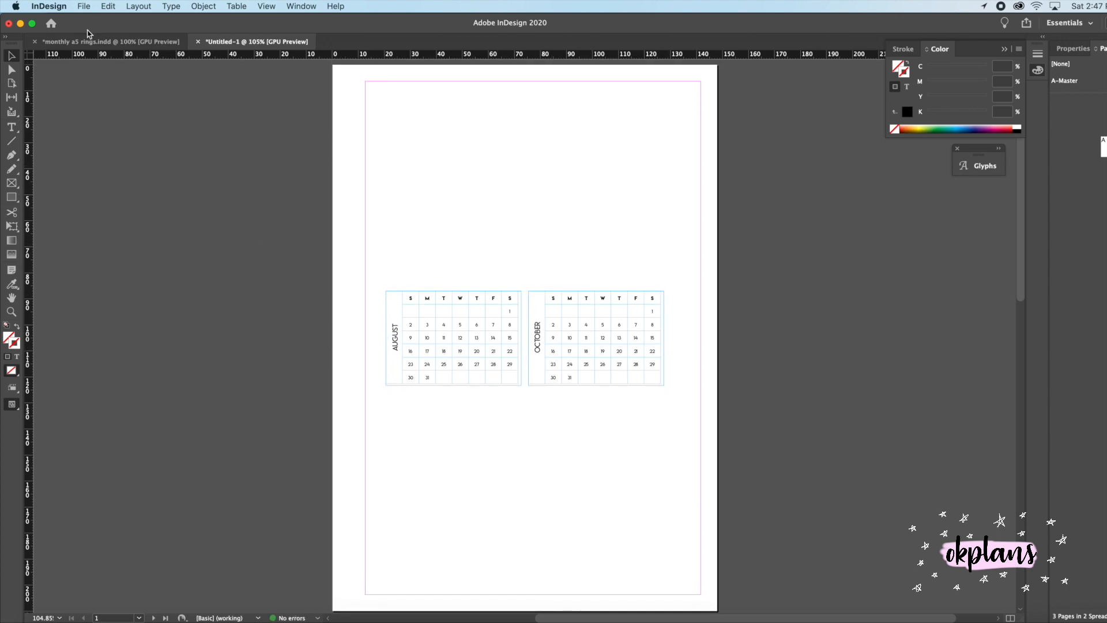
drag(615, 373, 611, 162)
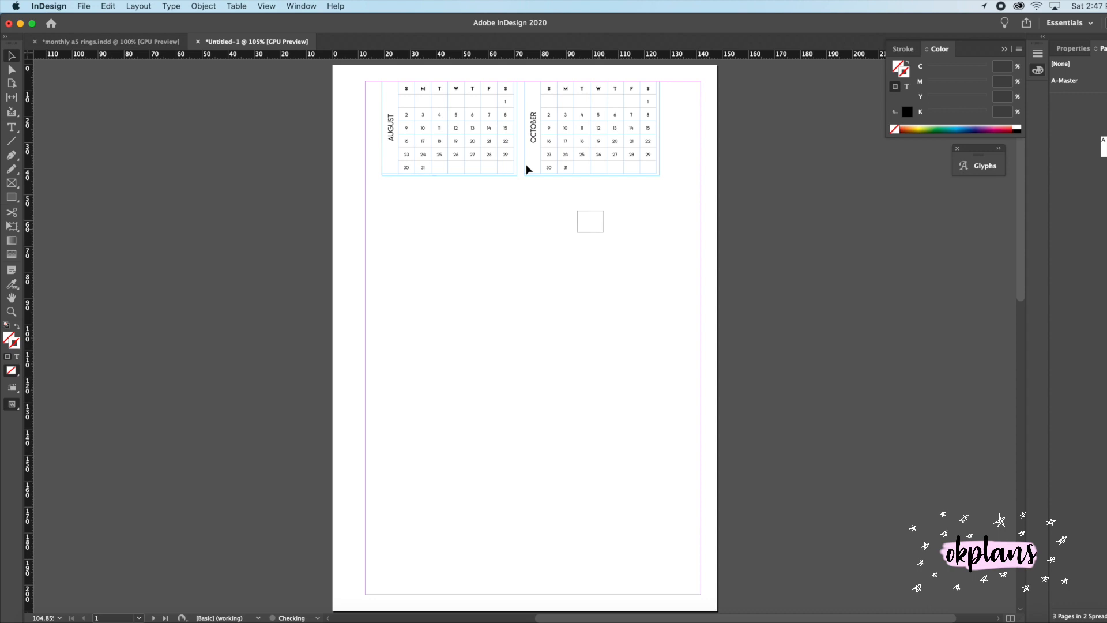
double_click(392, 126)
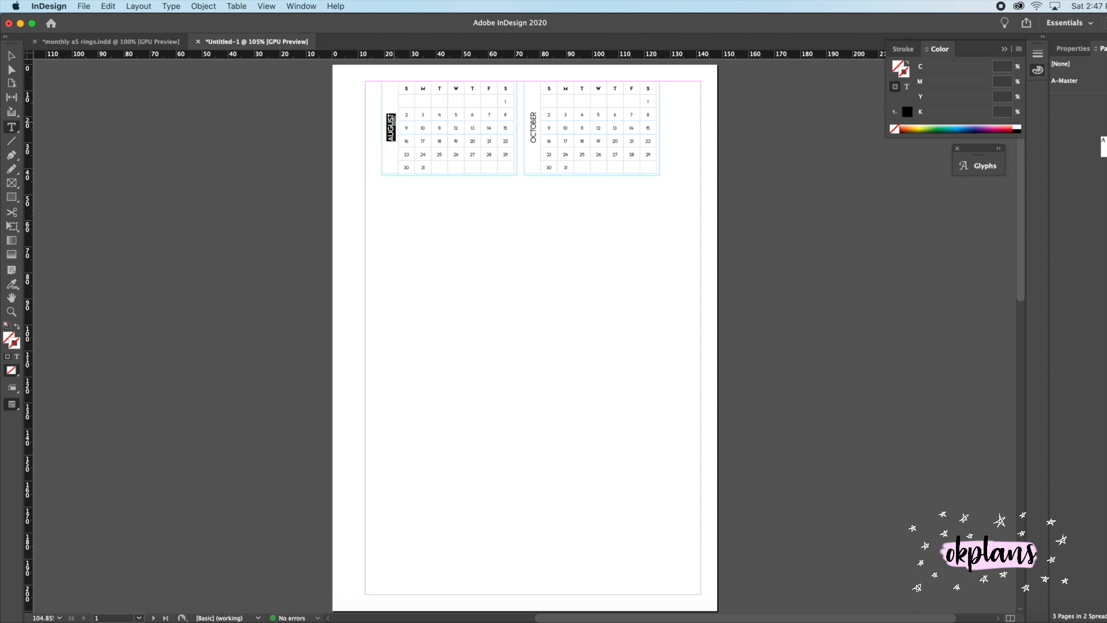
click(391, 115)
drag(391, 111, 386, 141)
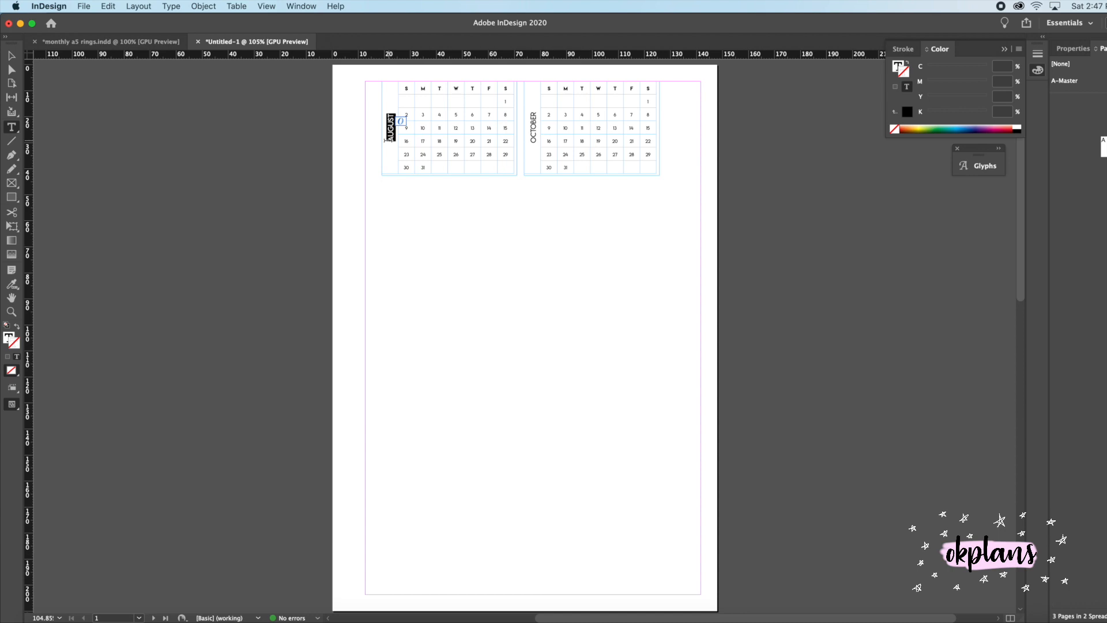
Retitle the two mini calendars on the planner's October spread as SEPTEMBER and NOVEMBER.
click(157, 43)
click(425, 155)
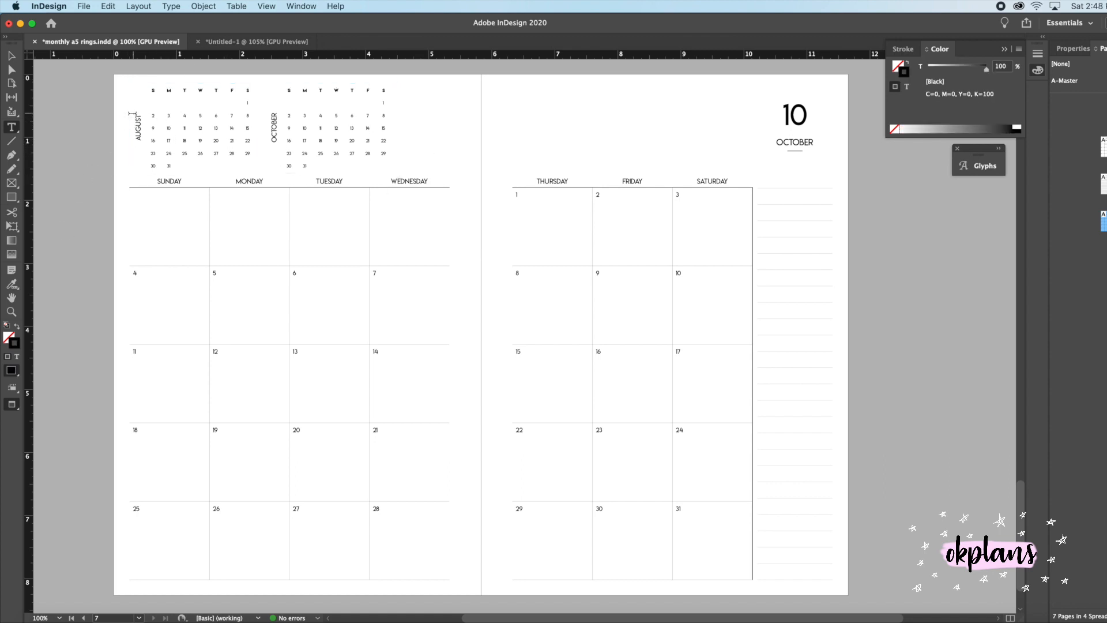
drag(139, 115, 138, 140)
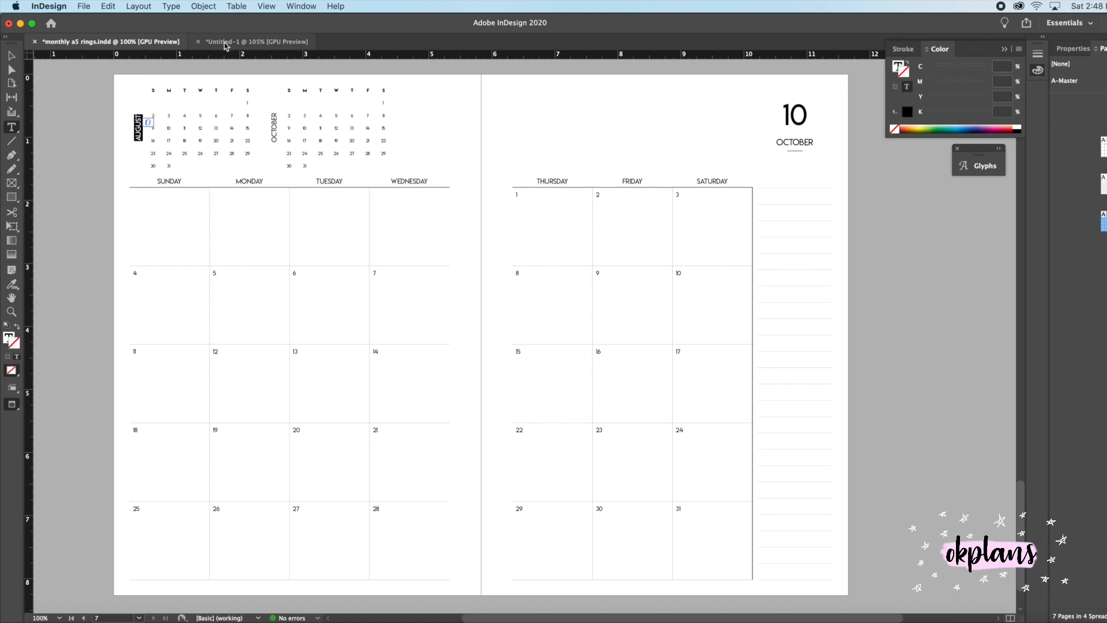
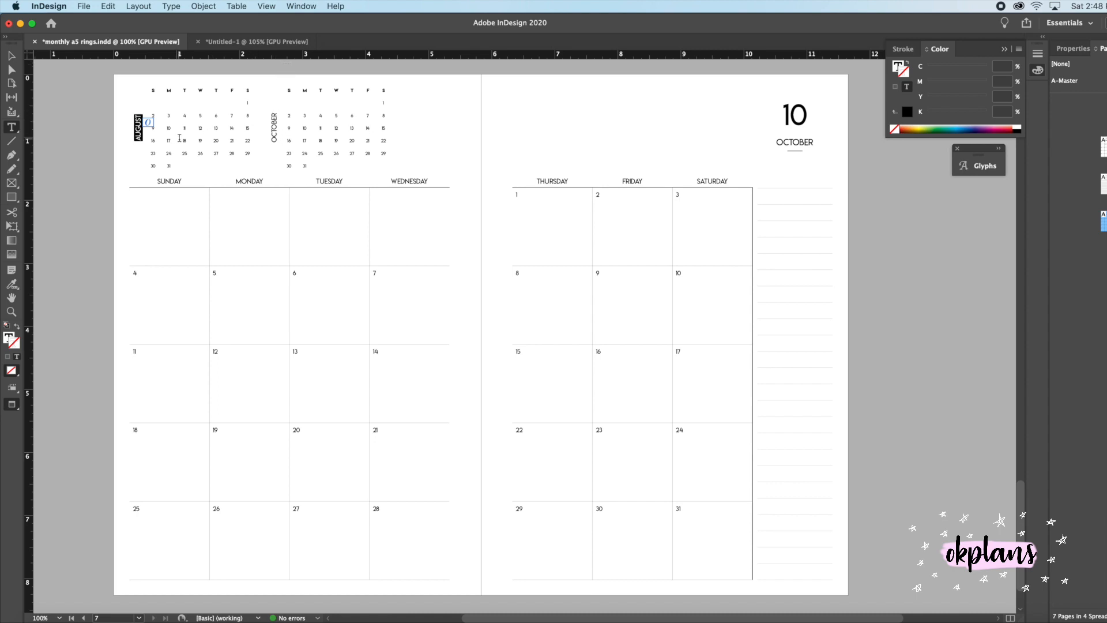
text(SEPTEMBER)
drag(275, 115, 272, 153)
text(NOVEMBER)
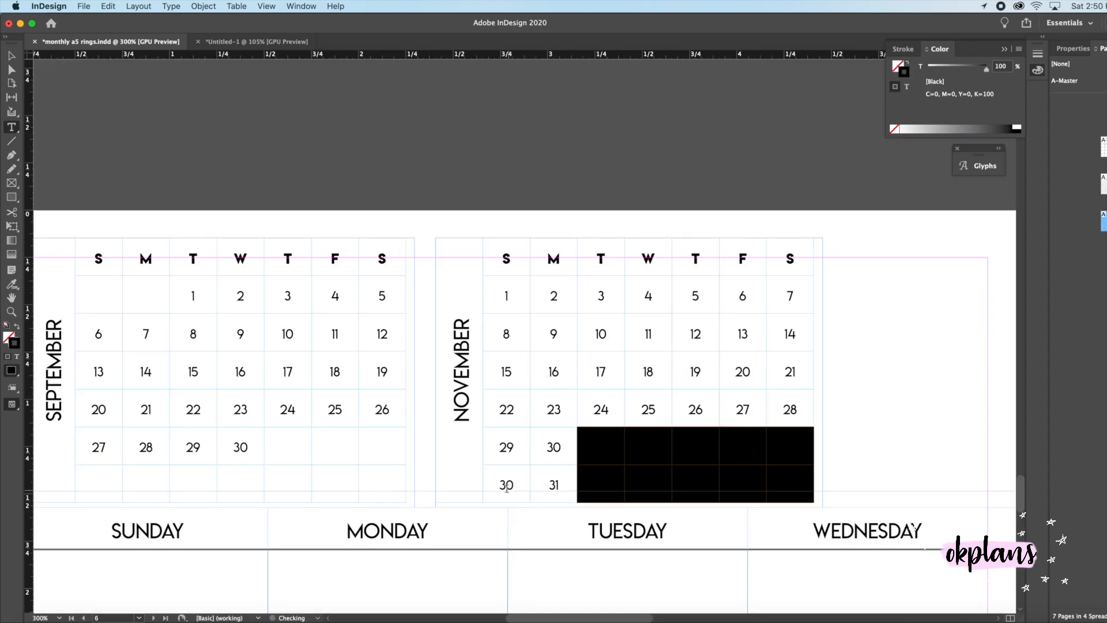
Delete the leftover 30 and 31 from the last row of November's mini calendar and switch the page to Preview mode.
drag(506, 484, 574, 484)
key(Delete)
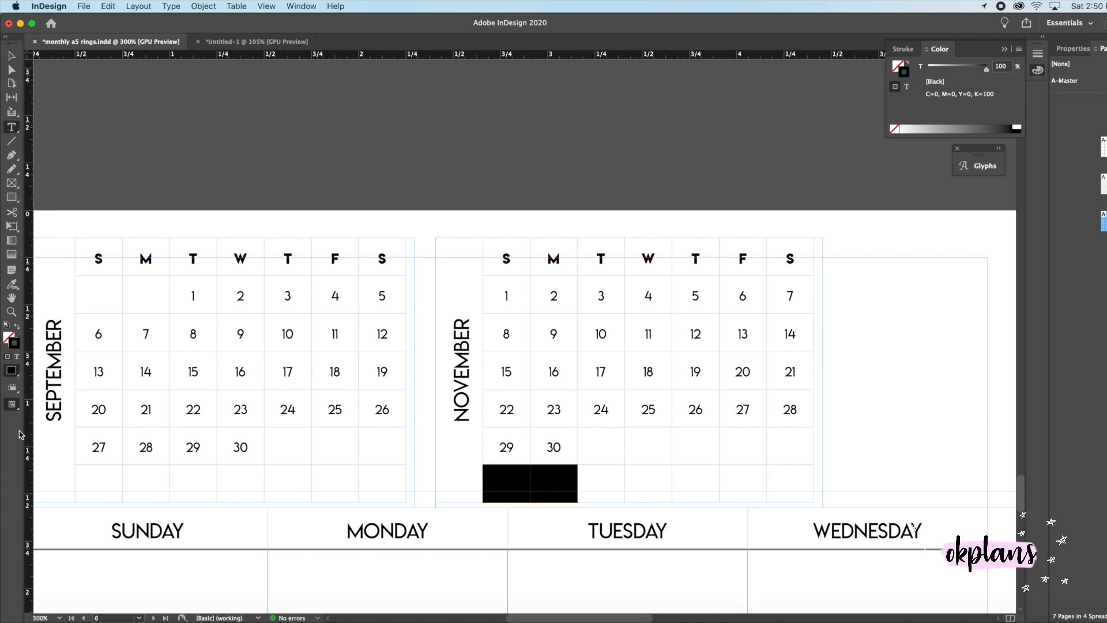
click(13, 404)
click(33, 433)
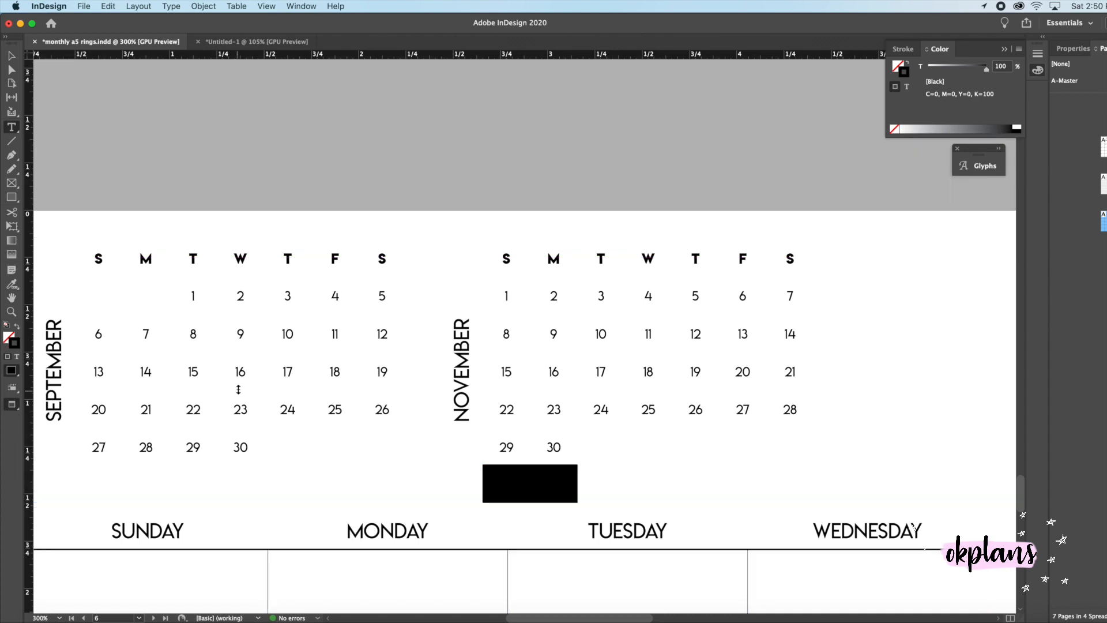
scroll(238, 387, down, 3)
click(347, 419)
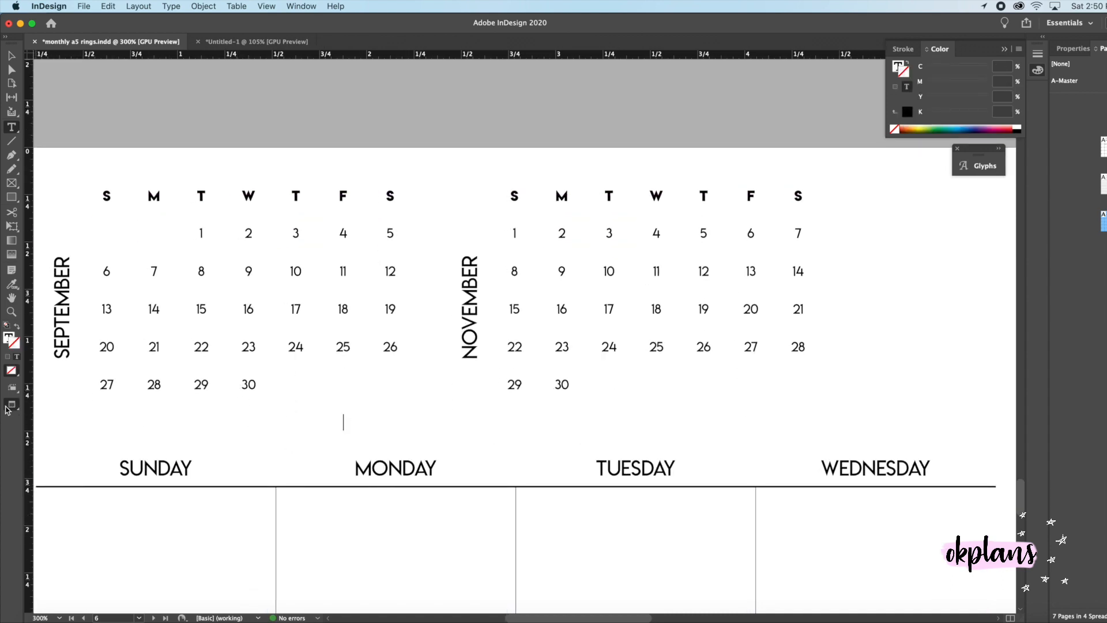
Review the September and October planner spreads at 100% zoom, checking the mini calendars, monthly grids and the notes and goals pages.
click(11, 404)
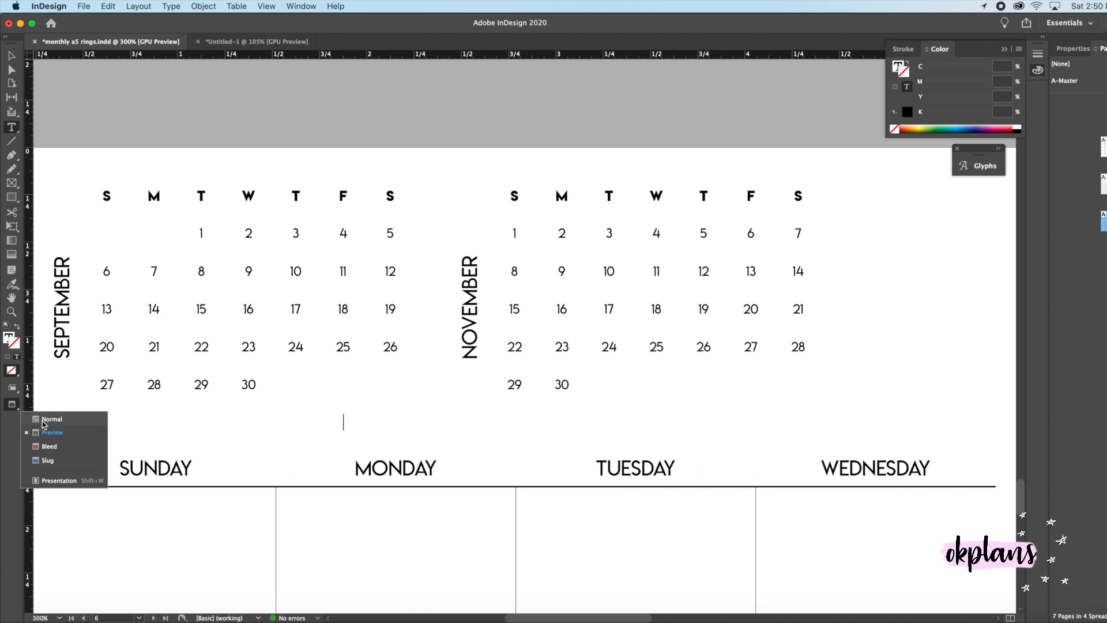
click(46, 615)
double_click(44, 616)
text(100)
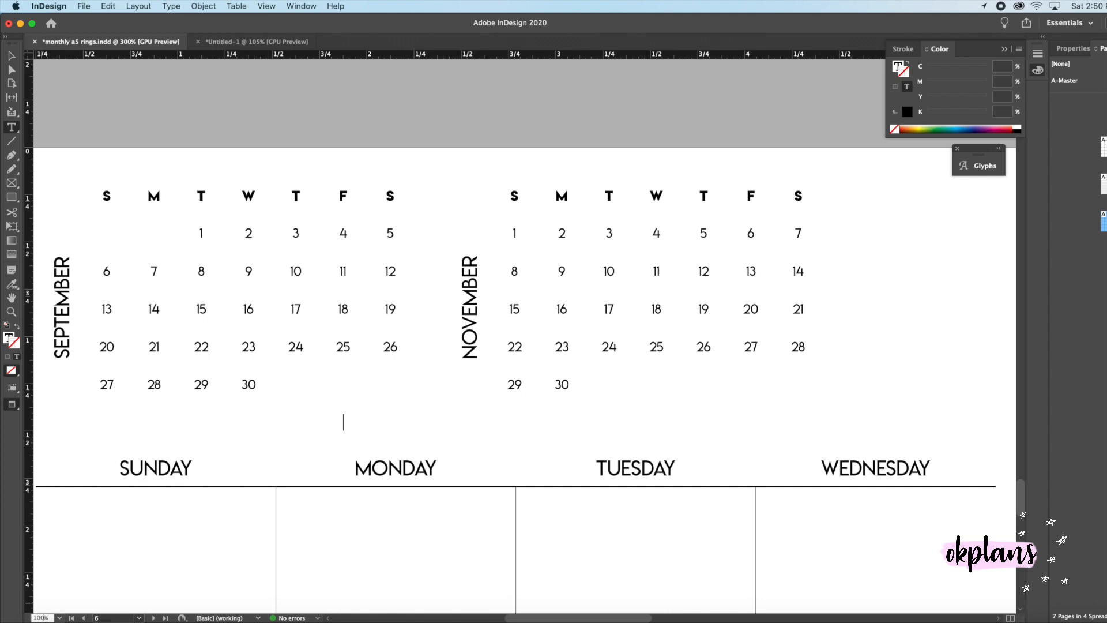
key(Return)
scroll(392, 548, down, 1)
scroll(391, 549, down, 5)
scroll(392, 549, right, 4)
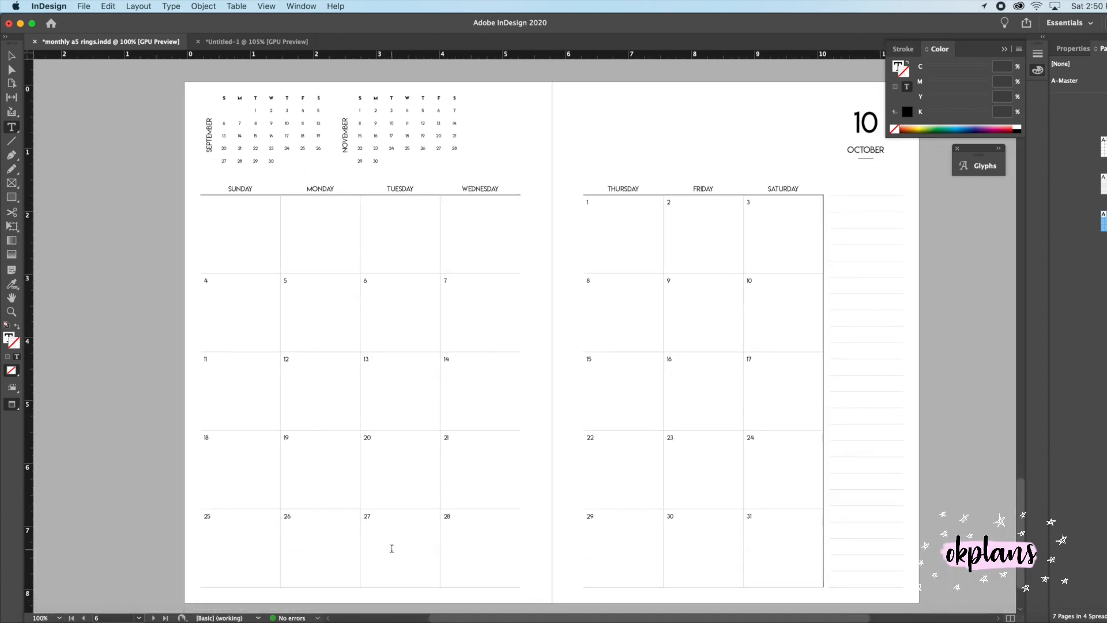
scroll(445, 434, up, 20)
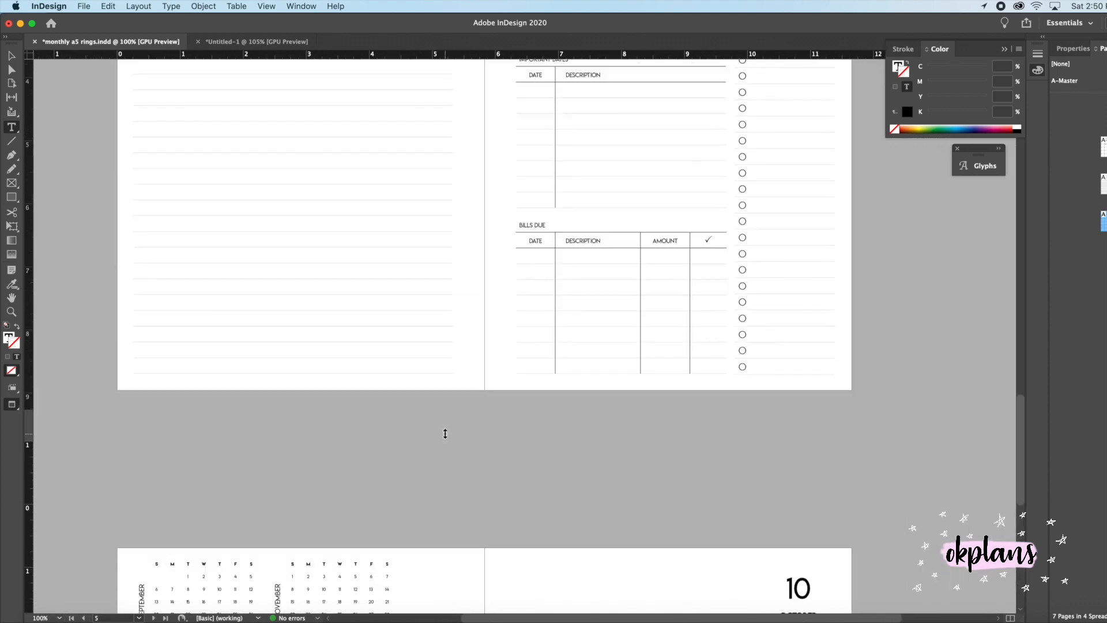
scroll(446, 434, up, 15)
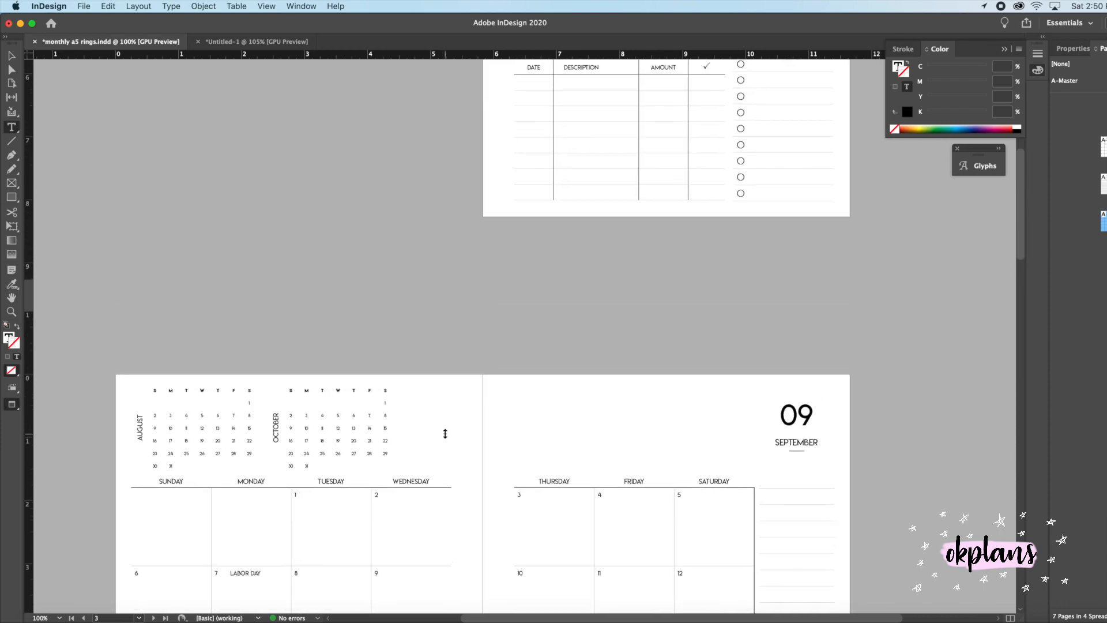
scroll(446, 434, down, 15)
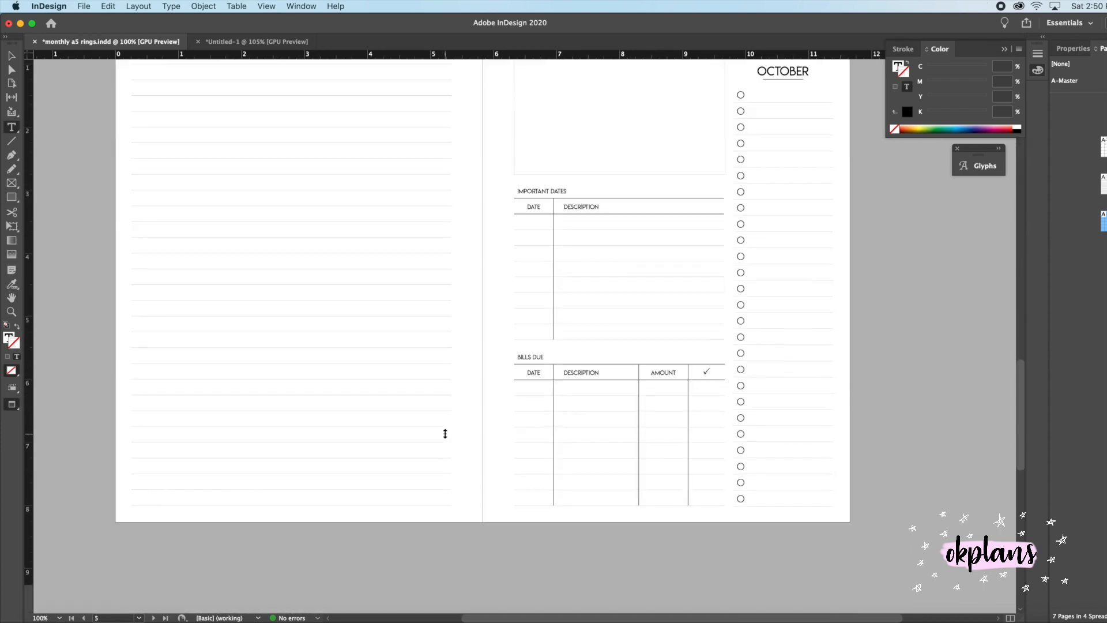
scroll(446, 434, up, 8)
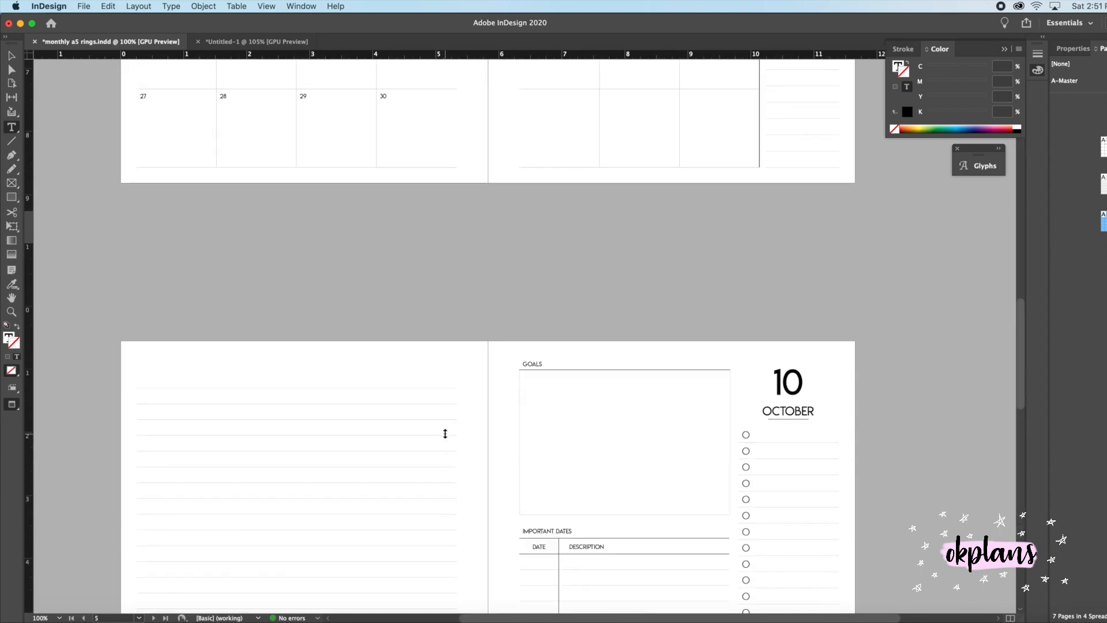
scroll(445, 434, down, 12)
scroll(445, 434, down, 4)
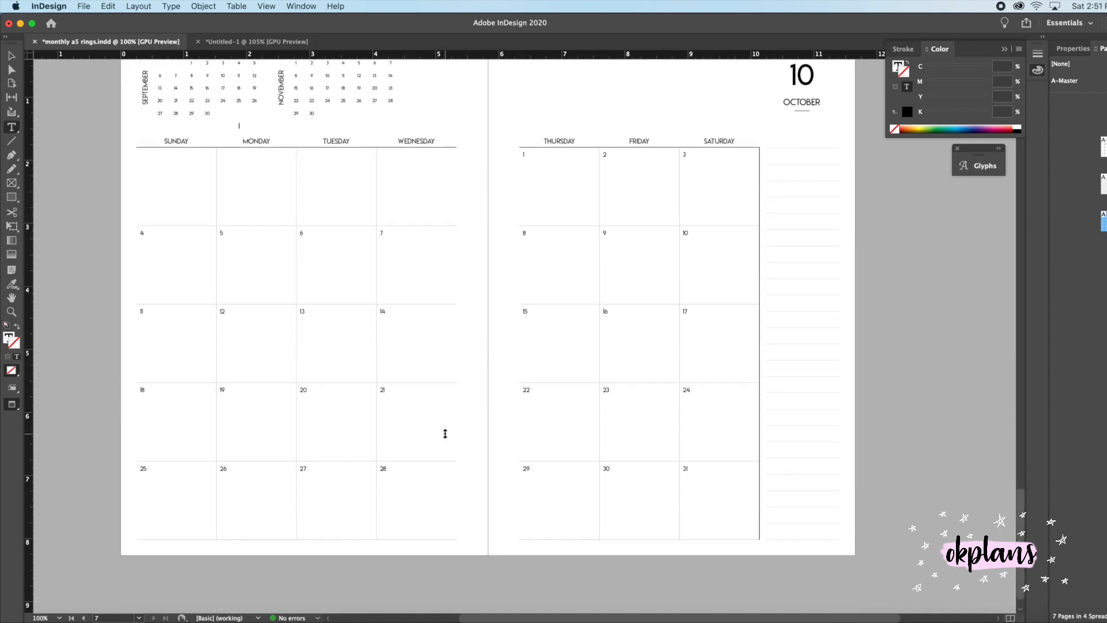
scroll(446, 434, up, 2)
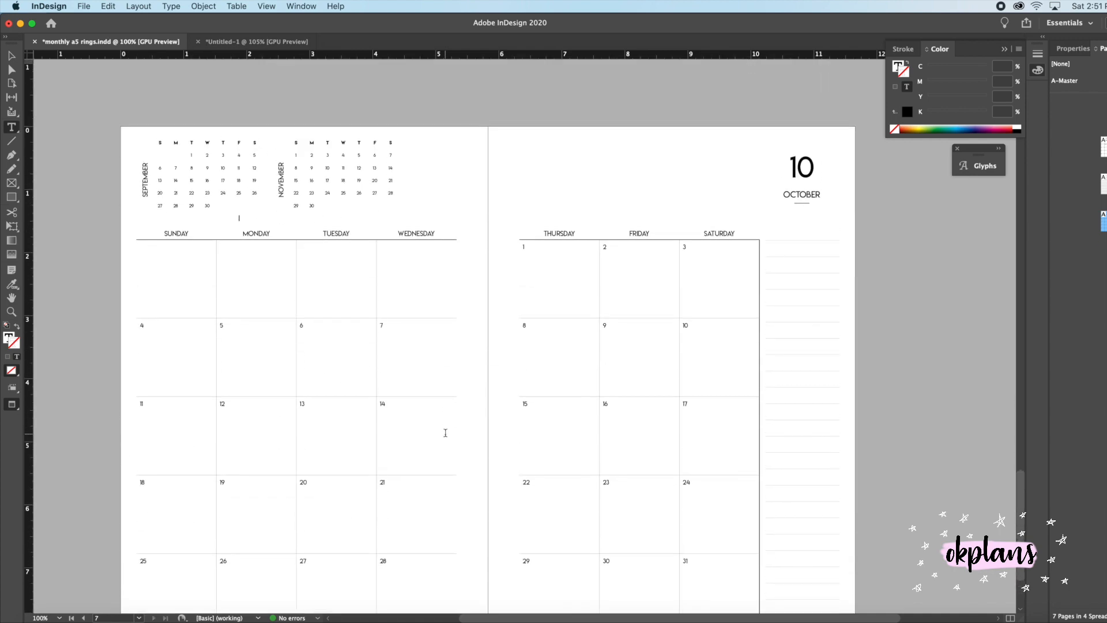
scroll(518, 421, down, 3)
scroll(520, 416, up, 2)
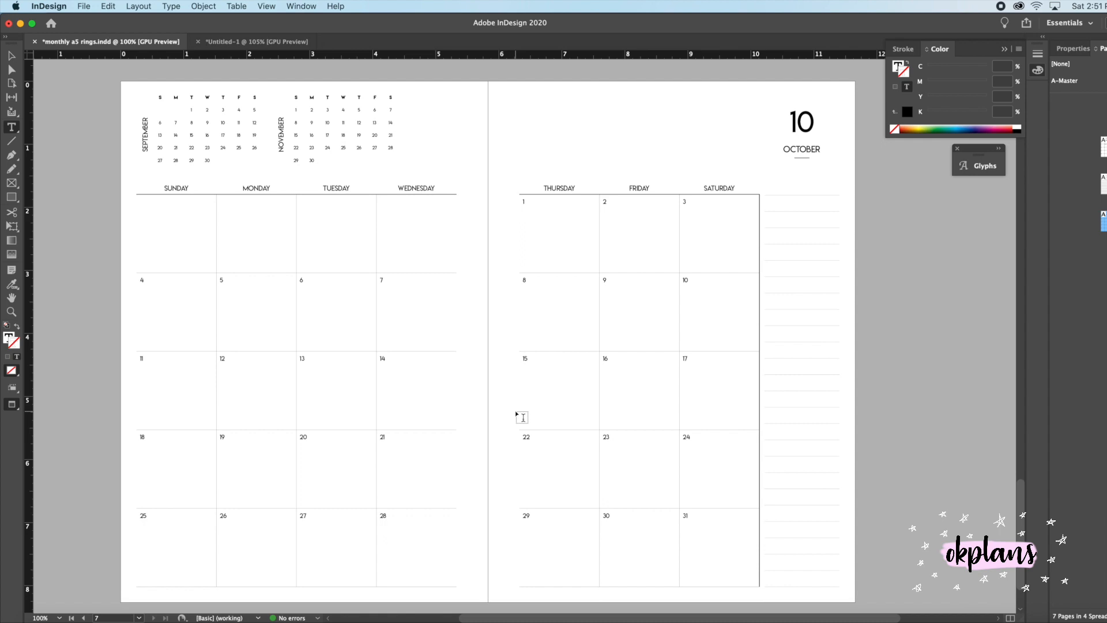
scroll(522, 417, down, 1)
scroll(522, 416, up, 1)
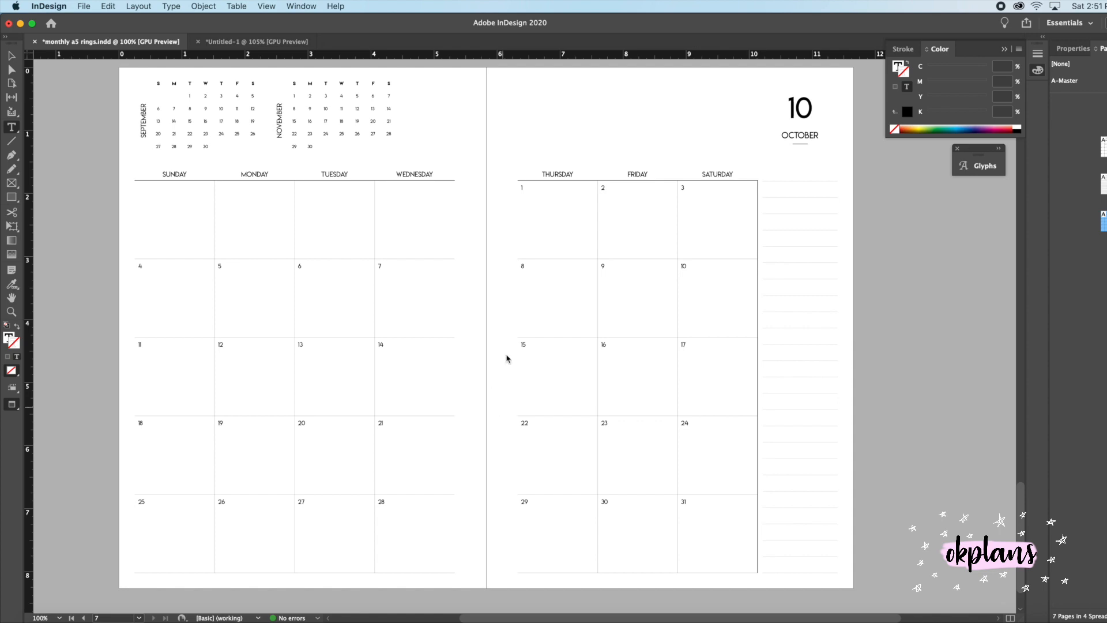
Save the planner in Downloads as an InDesign 2020 document named "2020 monthly a5 rings".
key(super+shift+s)
click(601, 123)
click(556, 127)
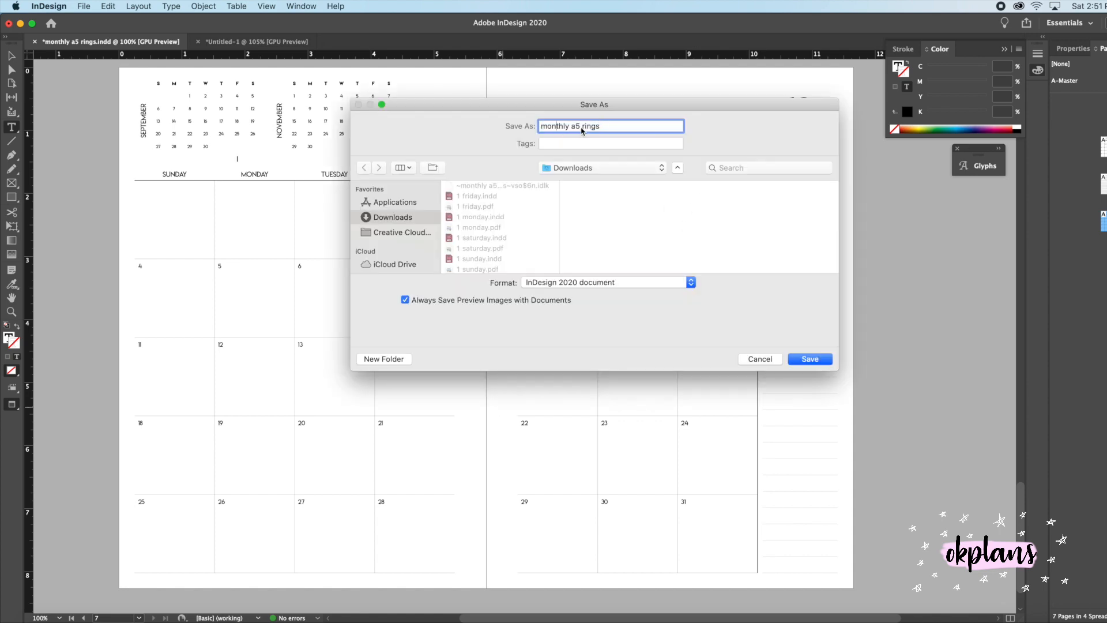
text(2020)
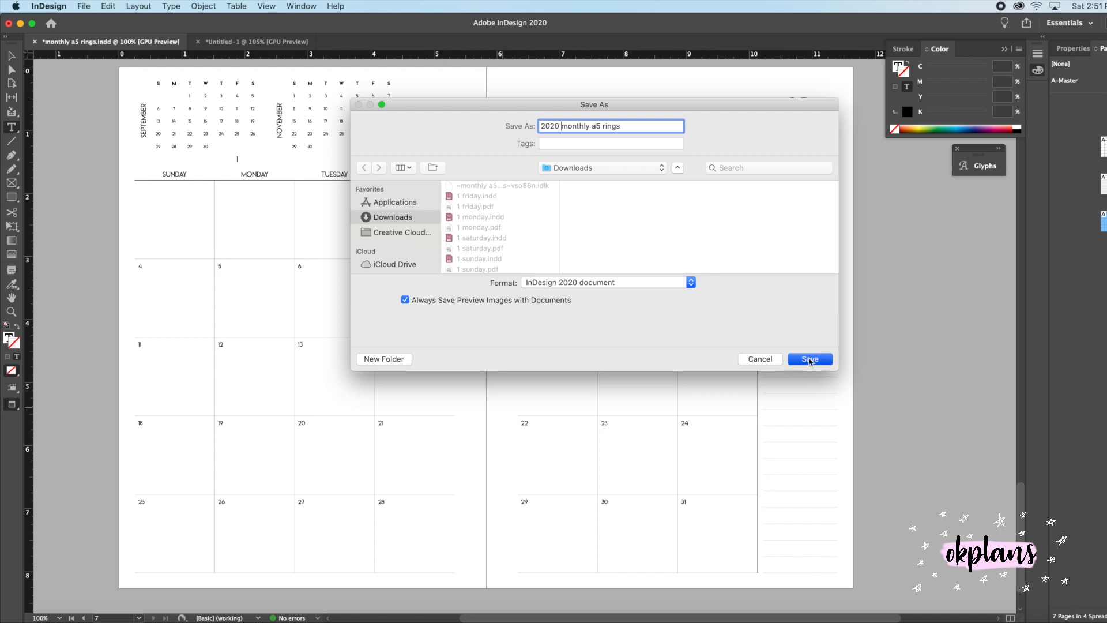
click(810, 359)
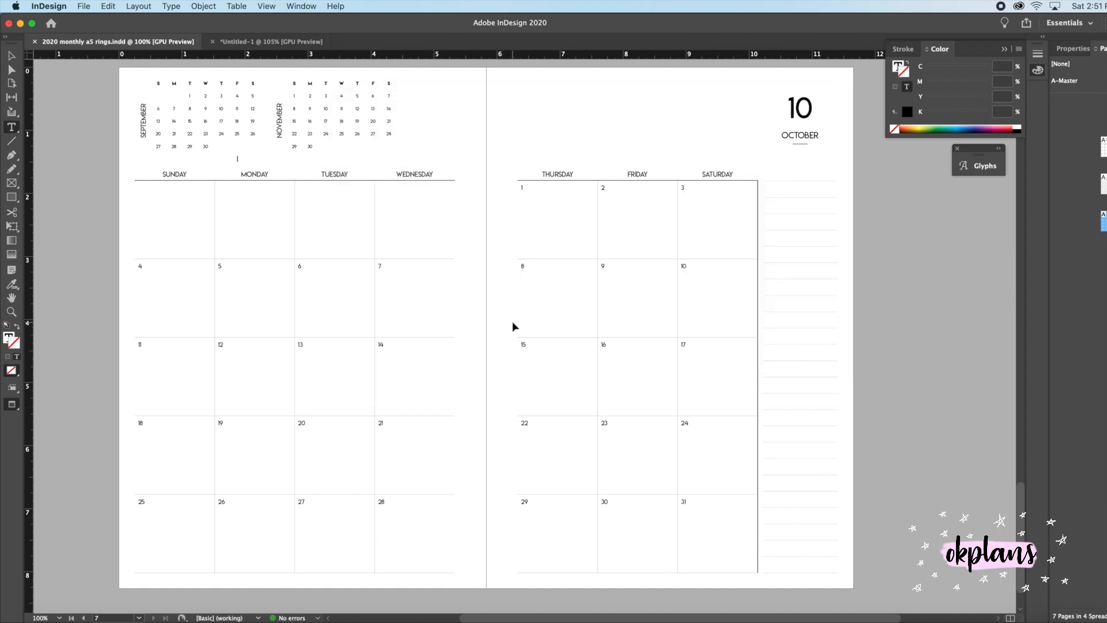
Start exporting the planner to Downloads as Adobe PDF (Print), using the document name "2020 monthly a5 rings".
key(super+e)
click(760, 359)
click(84, 6)
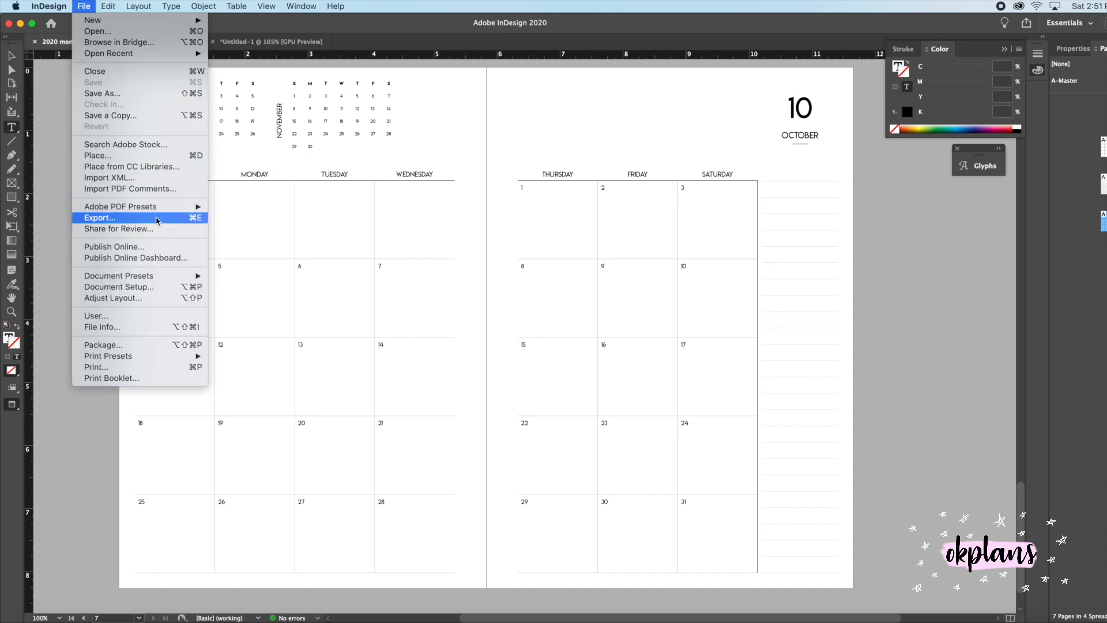
click(199, 218)
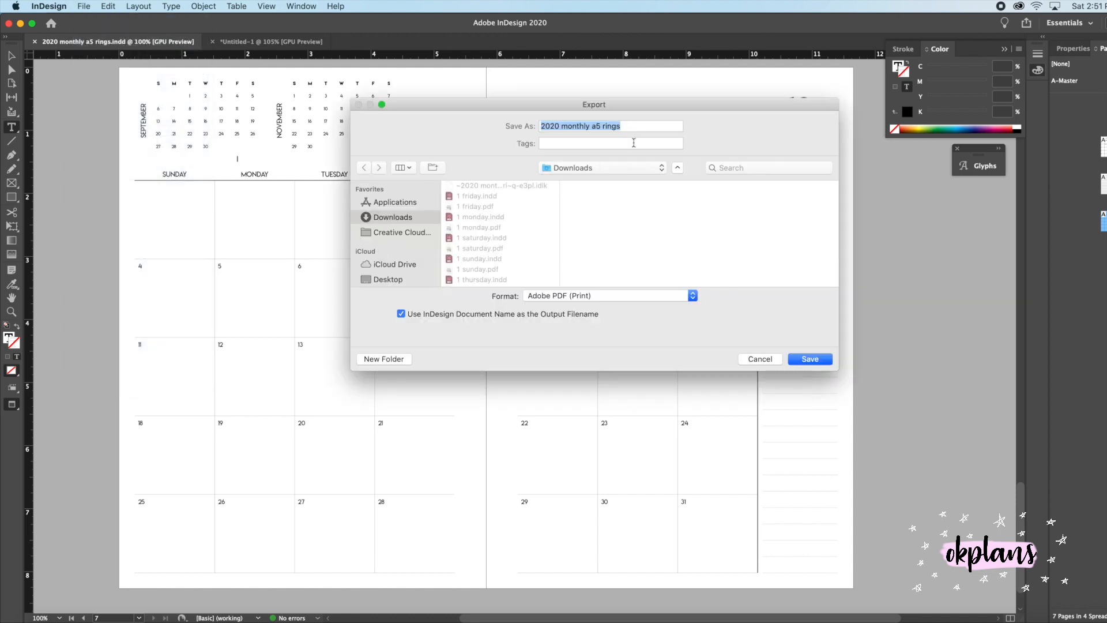
click(811, 360)
Export all pages of the planner as individual pages, keeping the modified High Quality Print preset.
click(551, 297)
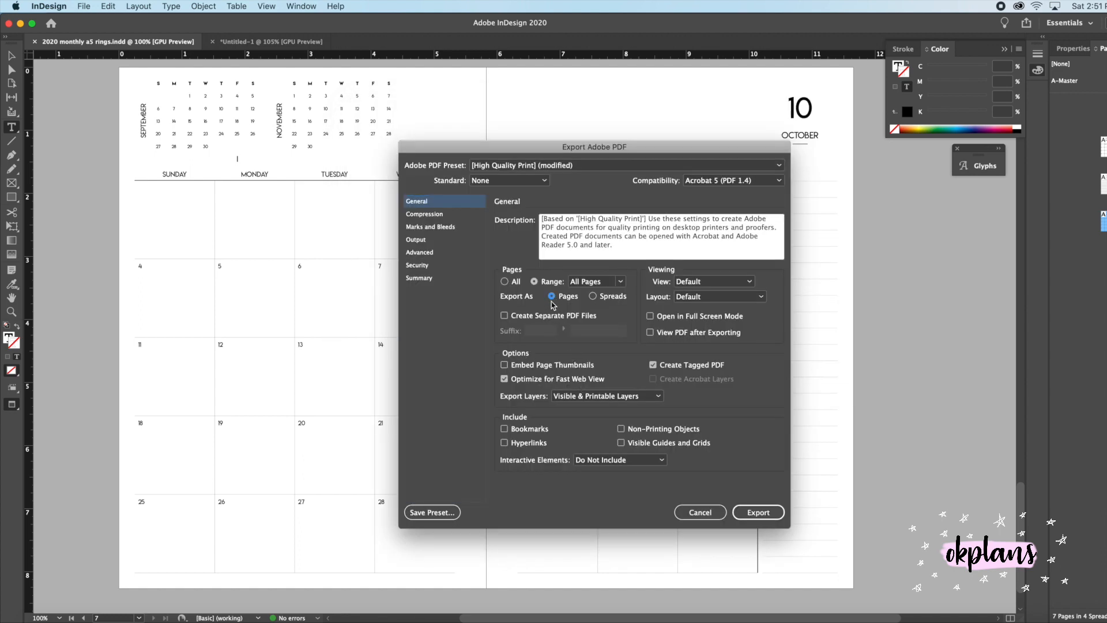
click(433, 216)
click(434, 229)
click(430, 241)
click(425, 254)
click(426, 269)
click(428, 286)
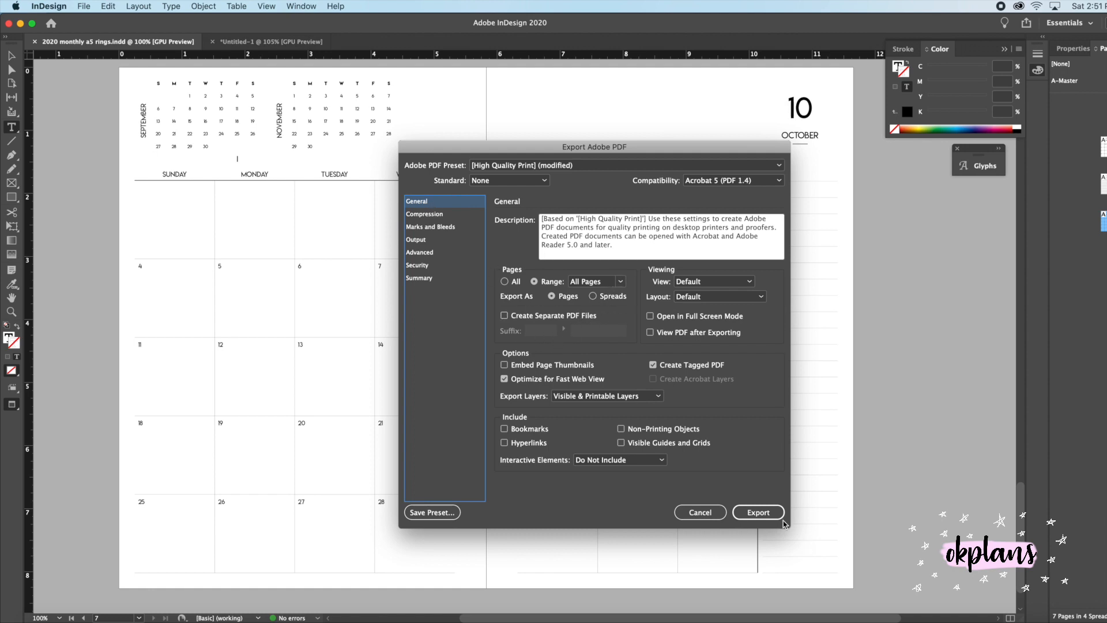
click(766, 519)
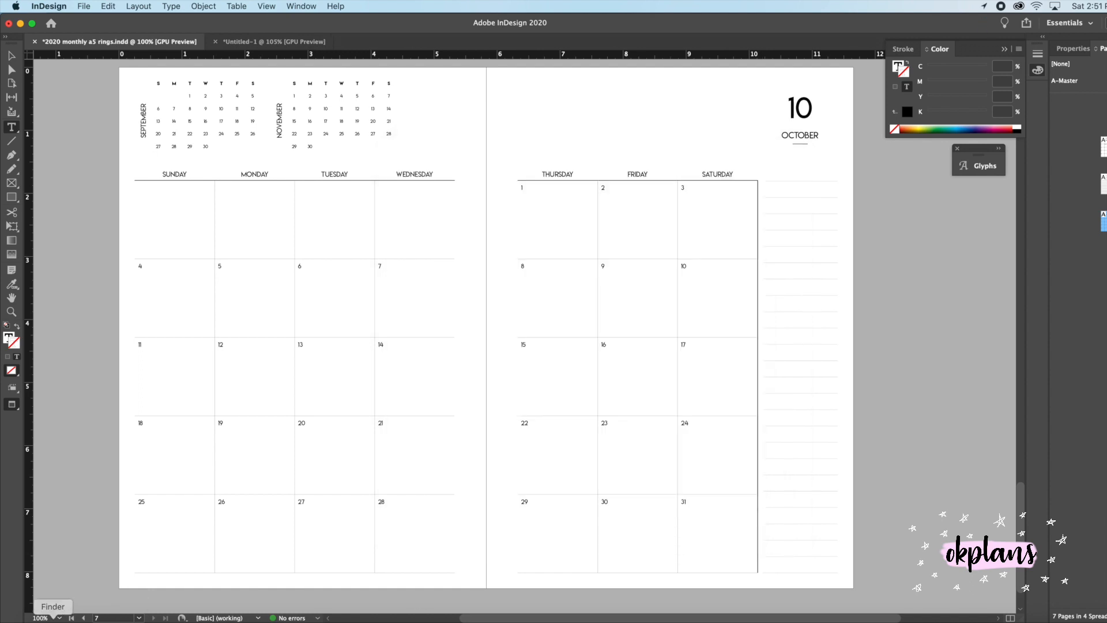
Switch to Finder, open "2020 monthly a5 rings.pdf" from Downloads in Preview and minimize the Finder window.
click(53, 618)
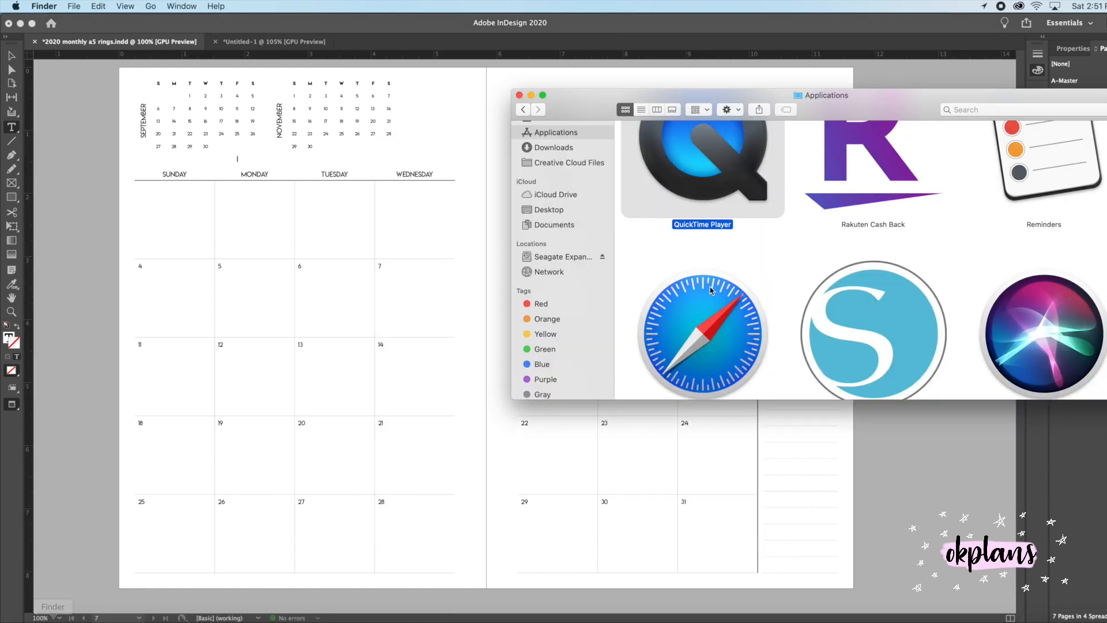
click(568, 151)
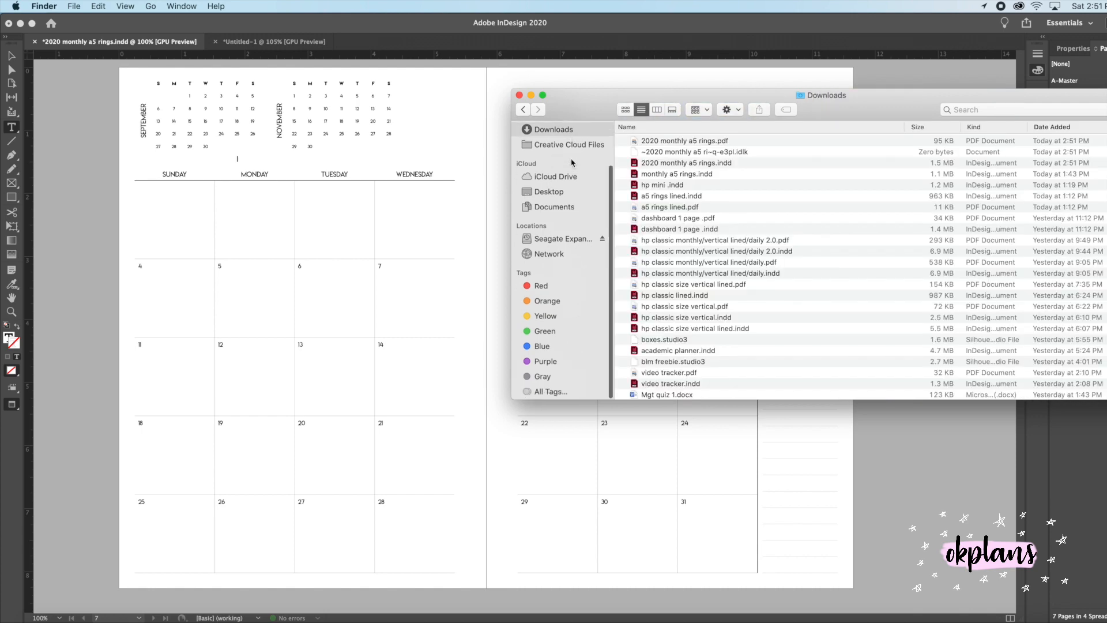
double_click(653, 144)
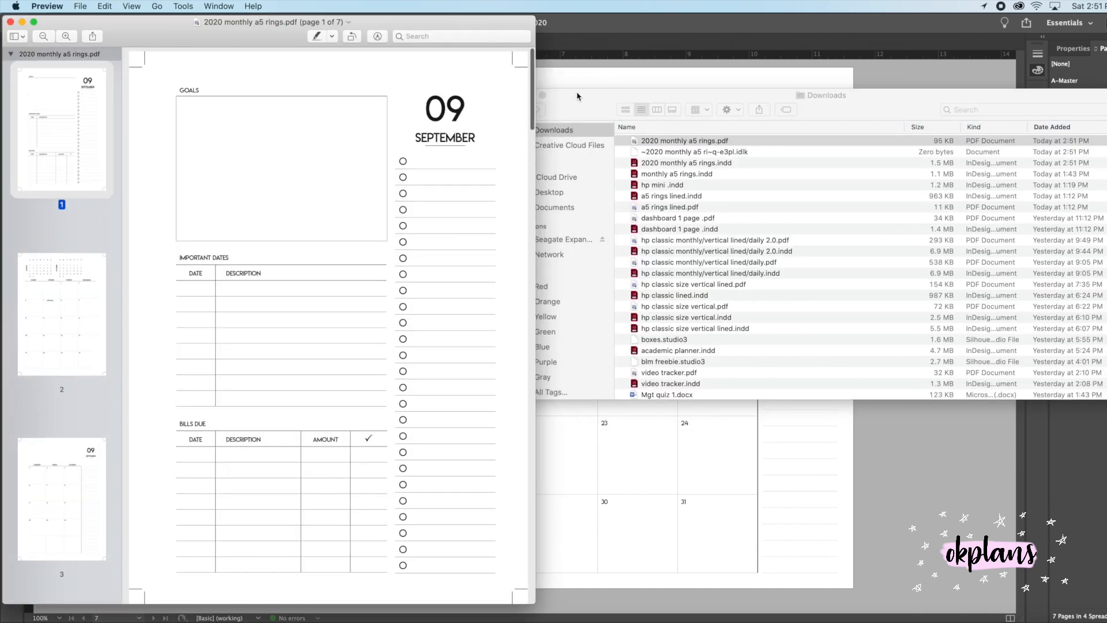
click(578, 96)
click(531, 96)
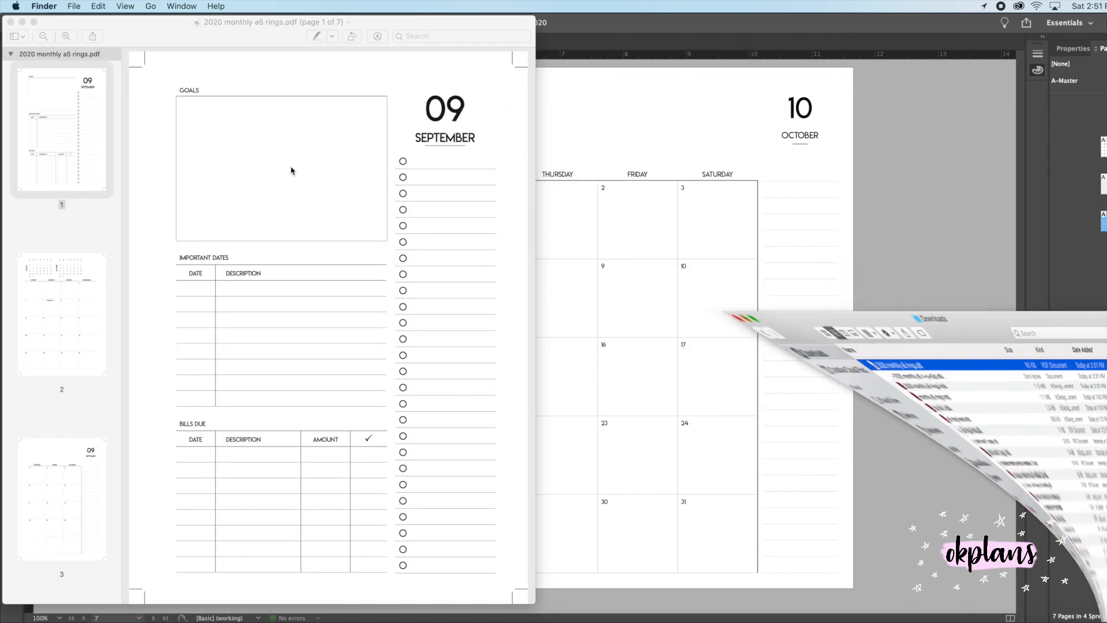
Review the exported PDF's September and October pages, checking crop marks, goals pages, mini calendars and monthly grids, and minimize the PDF.
scroll(509, 161, down, 1)
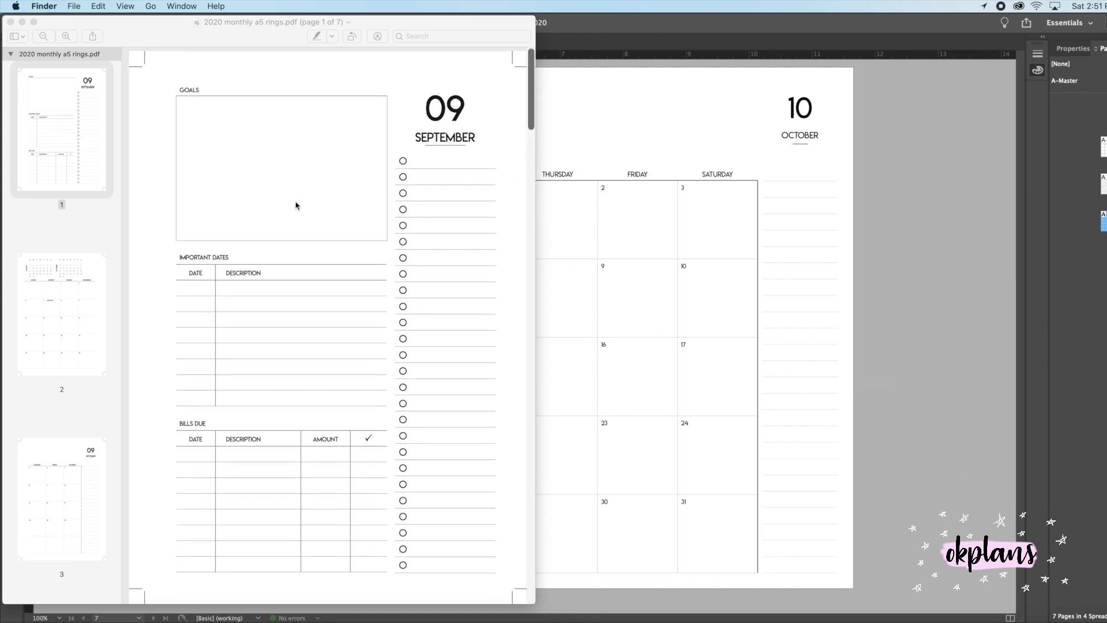
scroll(248, 275, down, 10)
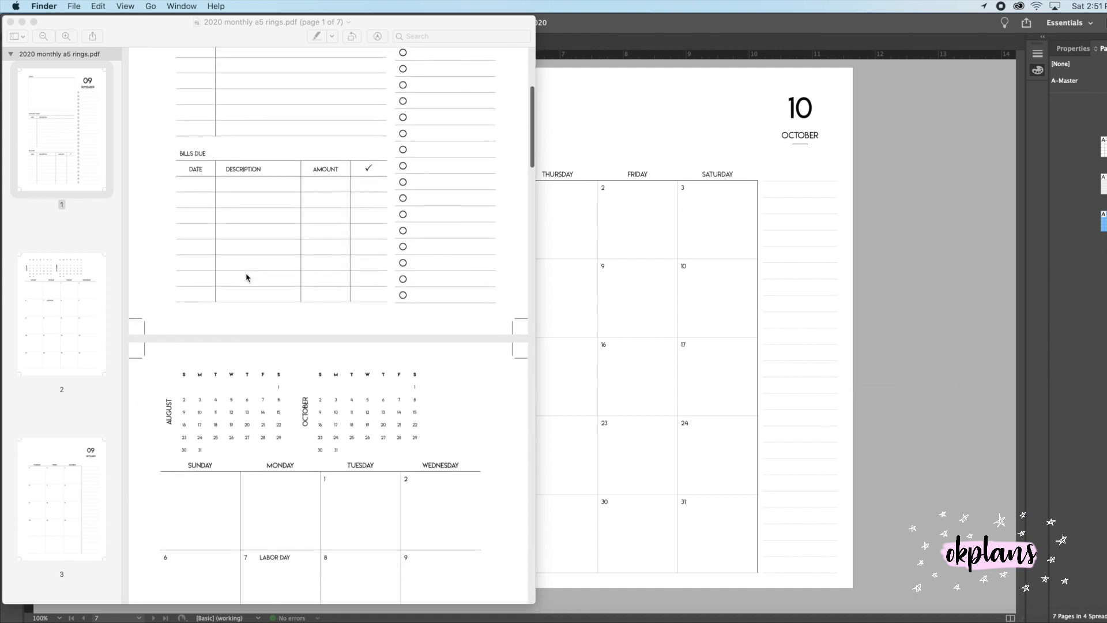
scroll(247, 278, down, 15)
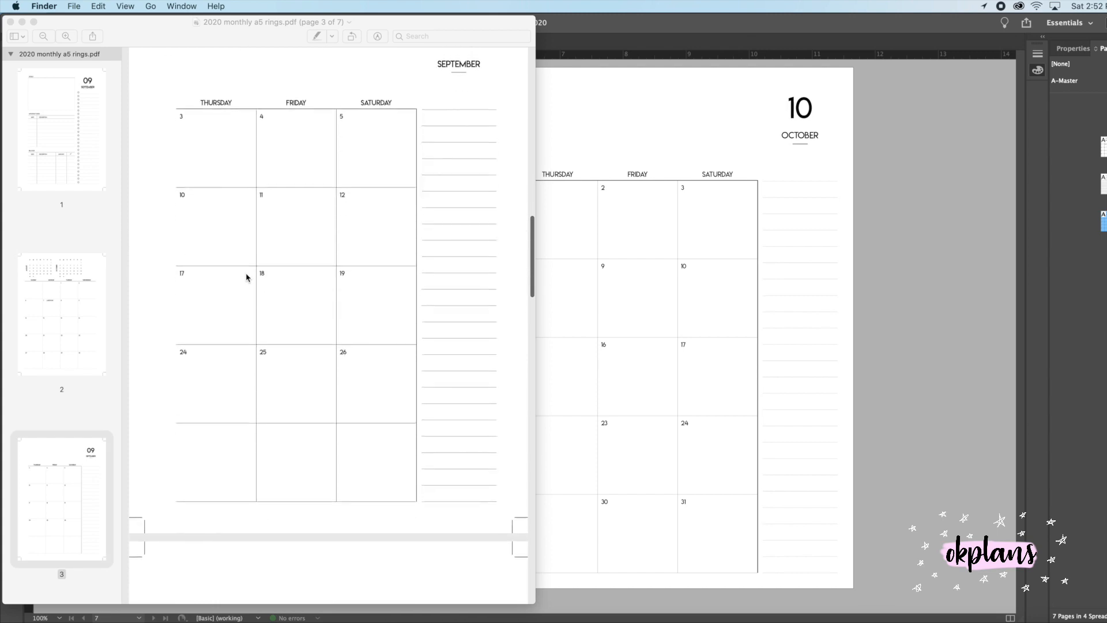
scroll(247, 277, down, 20)
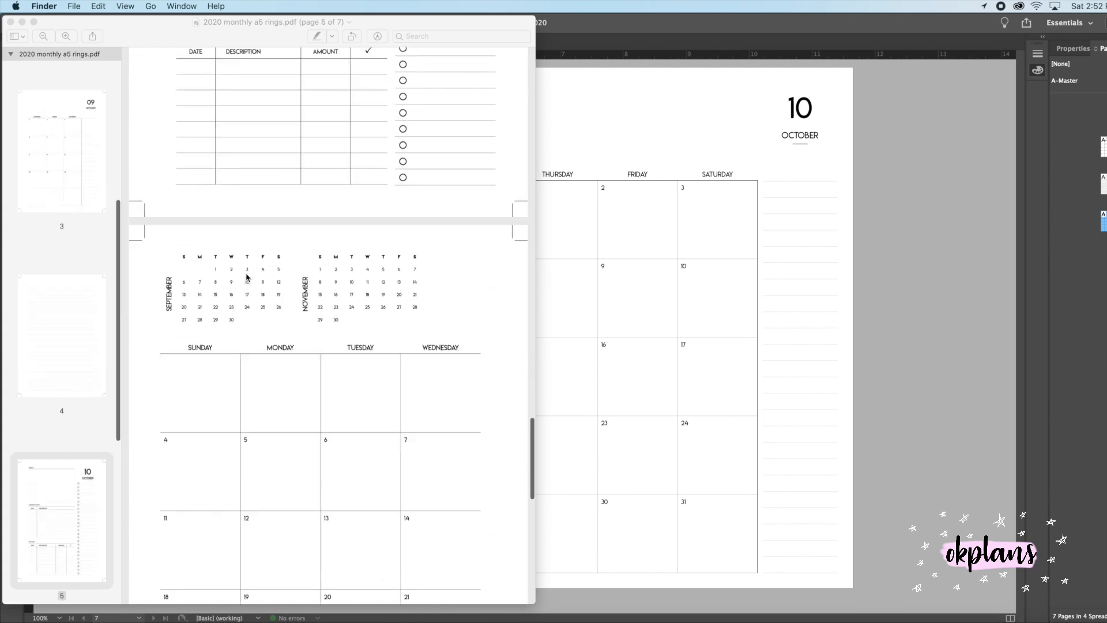
scroll(246, 278, up, 12)
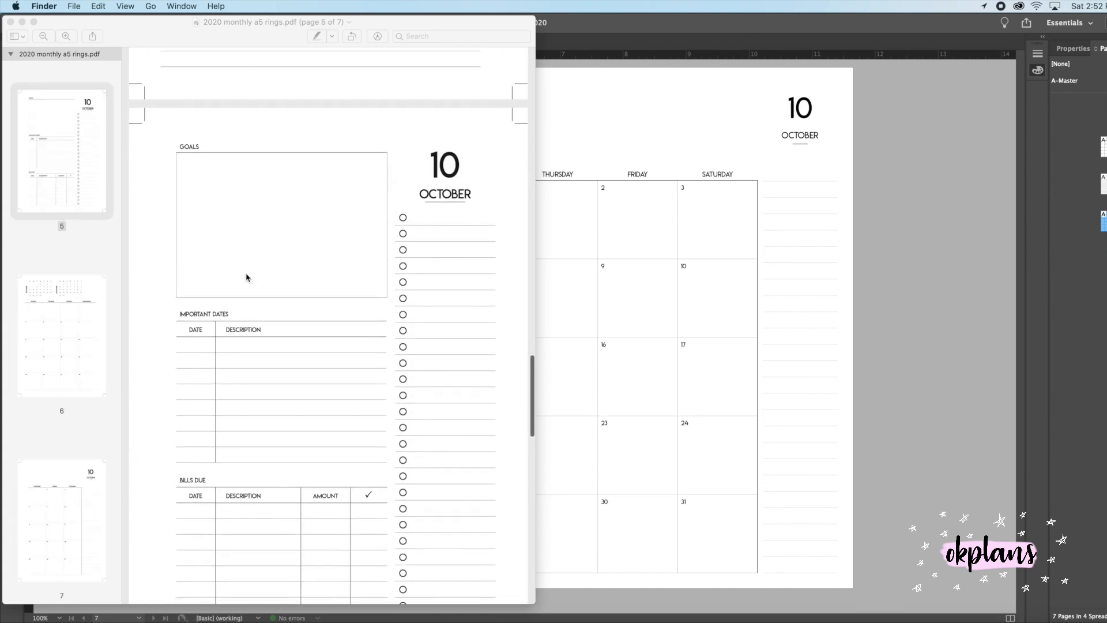
scroll(246, 277, down, 20)
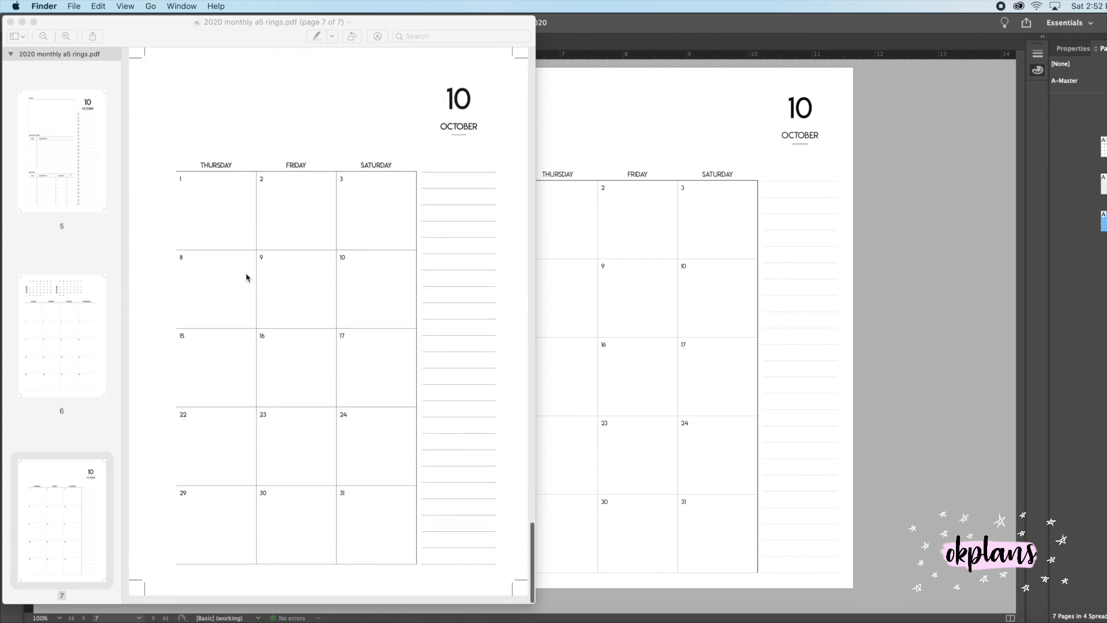
scroll(247, 277, up, 20)
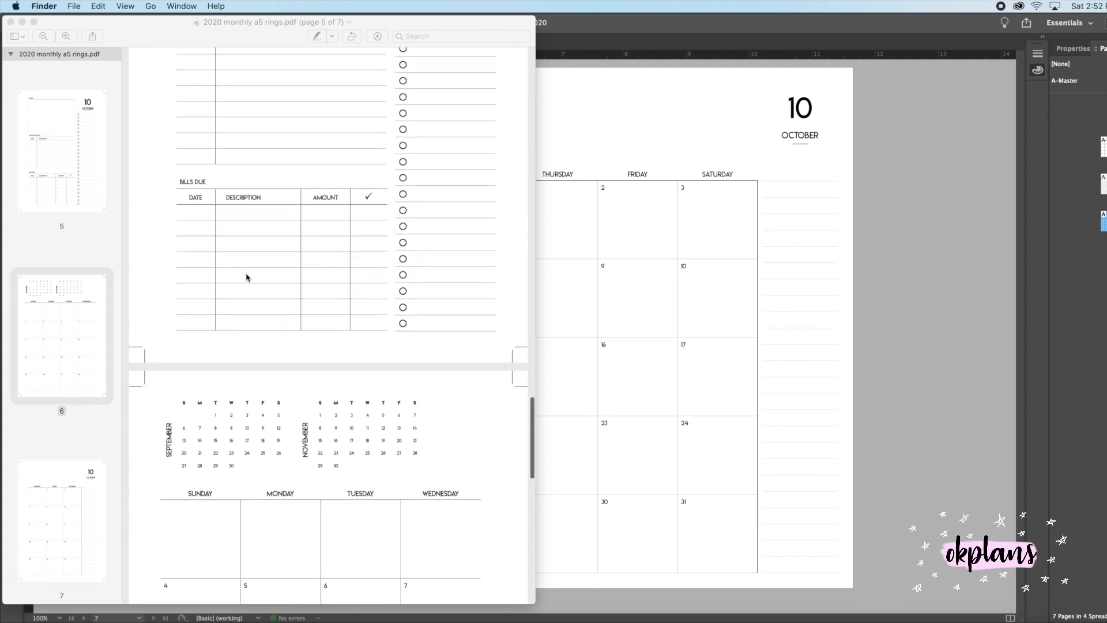
scroll(246, 277, down, 20)
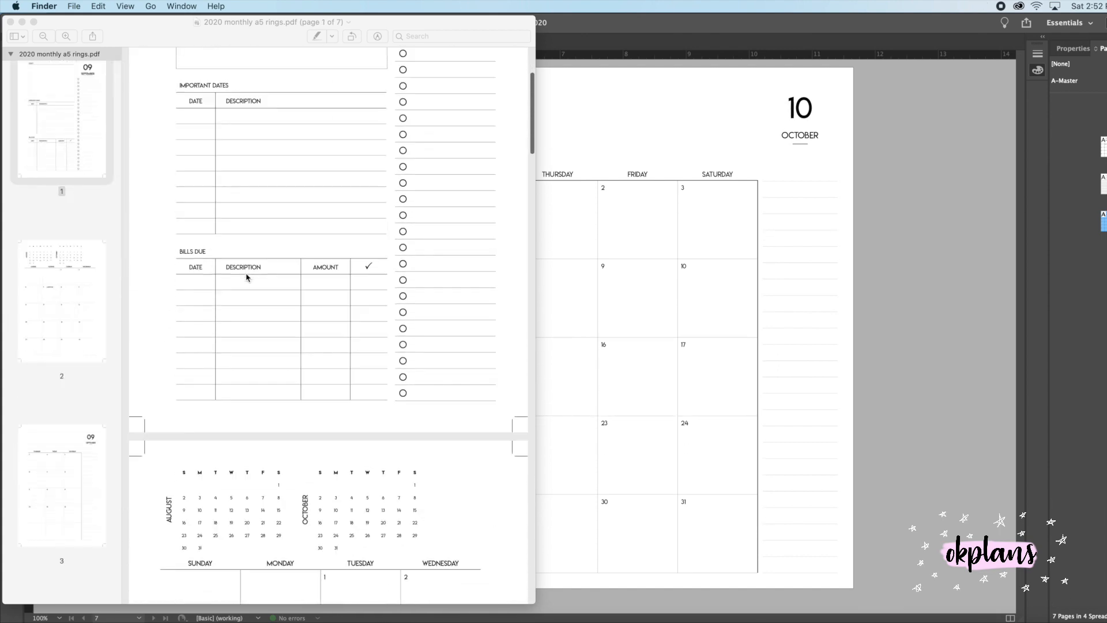
scroll(246, 278, up, 2)
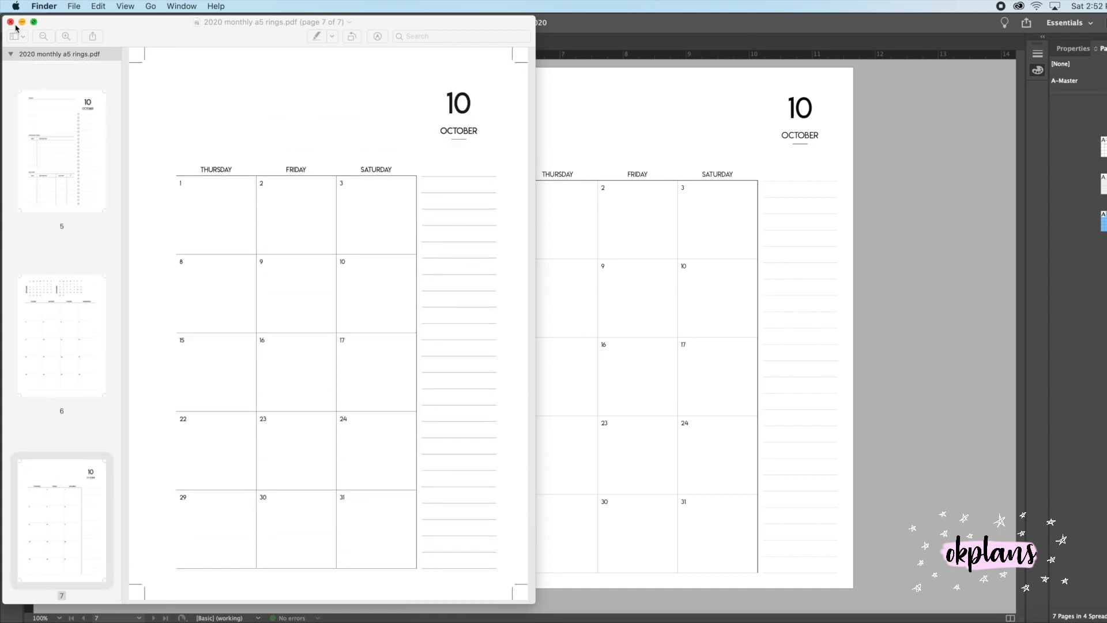
click(22, 22)
Switch back to InDesign and duplicate the spread holding the lined notes page and October's goals page.
scroll(416, 258, down, 2)
scroll(416, 257, up, 1)
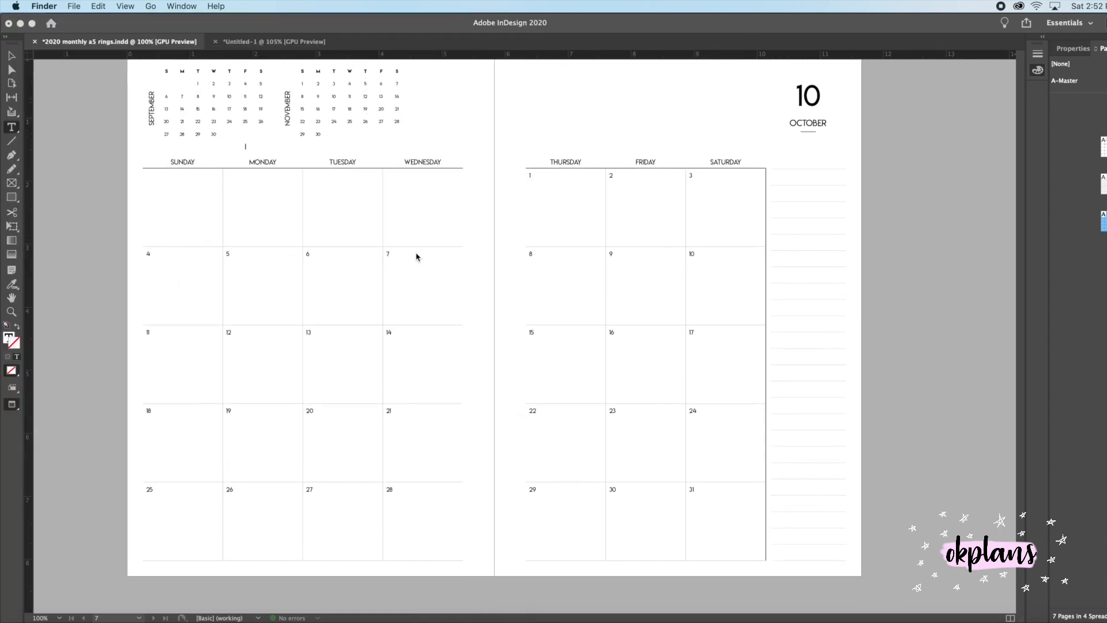
scroll(417, 257, up, 1)
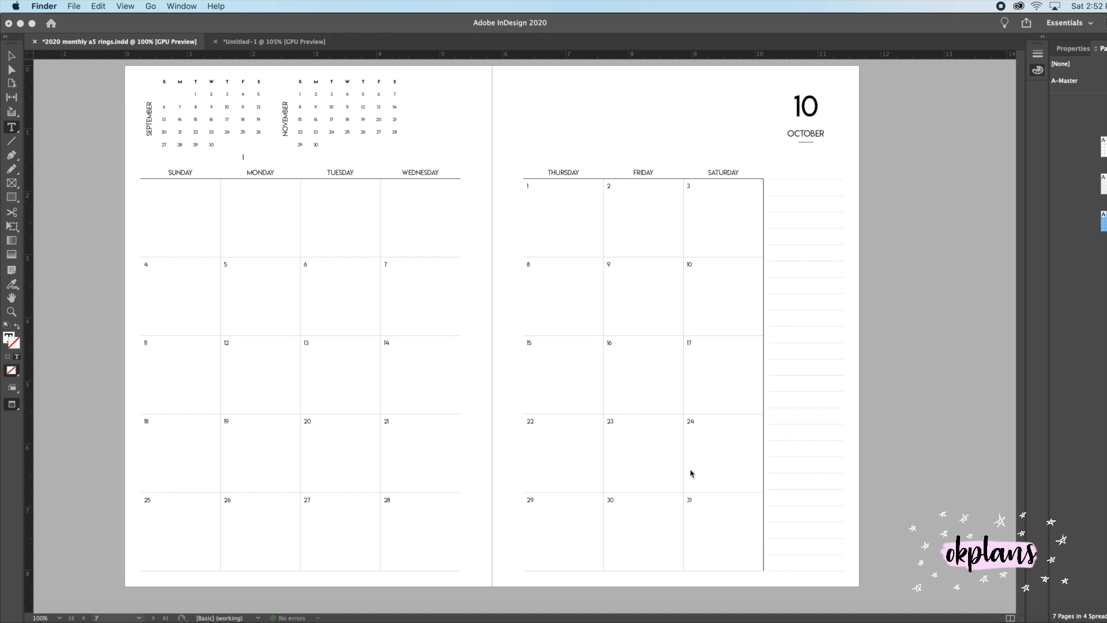
scroll(718, 455, right, 1)
scroll(952, 425, down, 1)
click(951, 426)
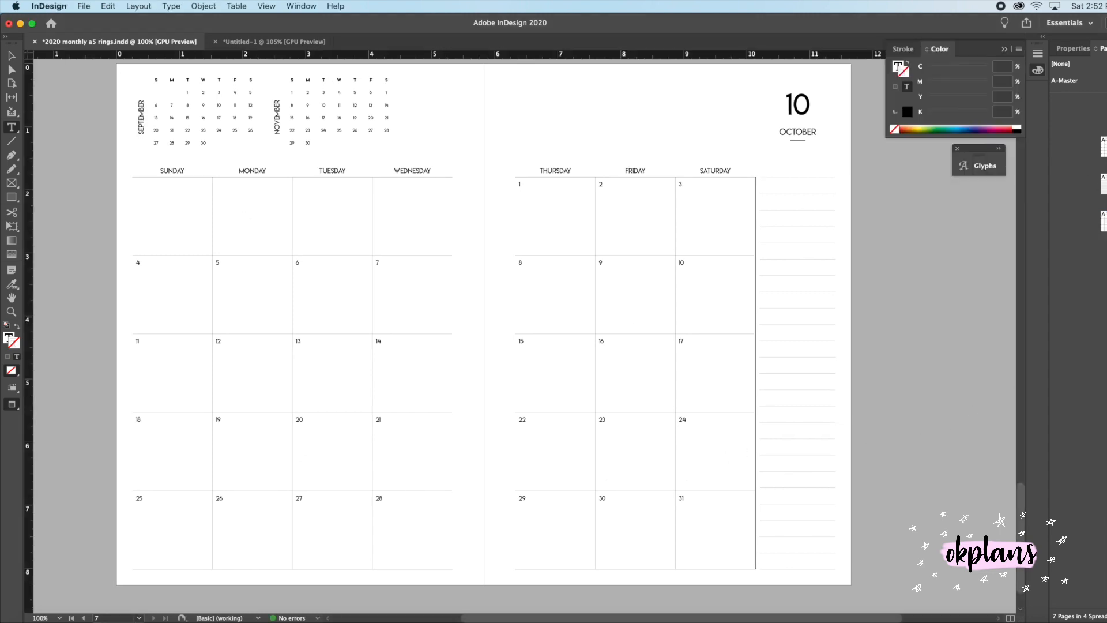
right_click(1103, 199)
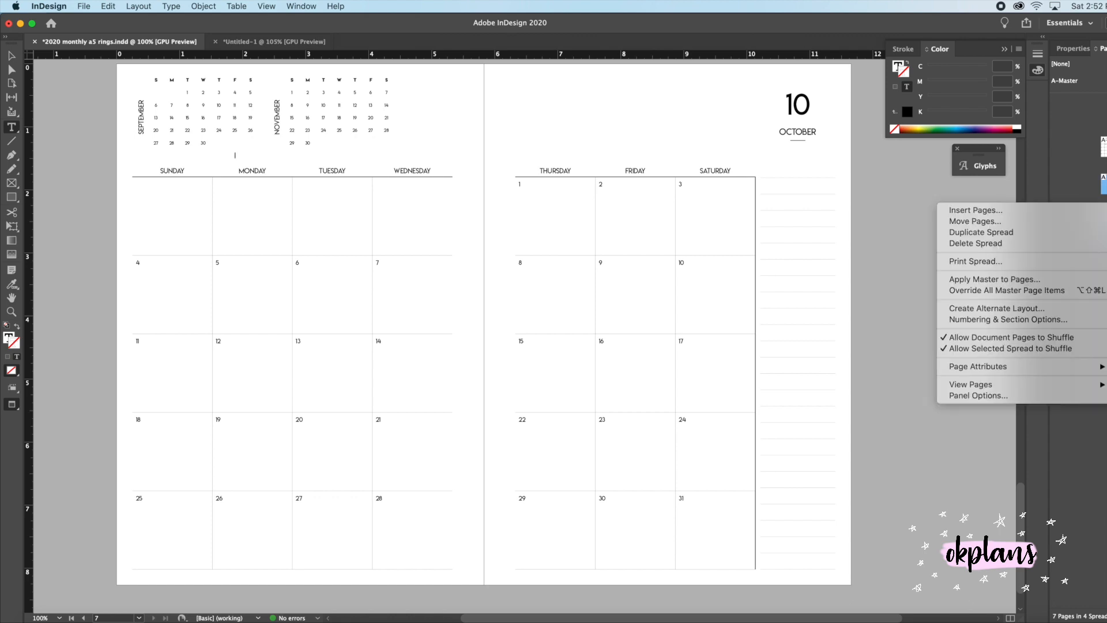
click(973, 235)
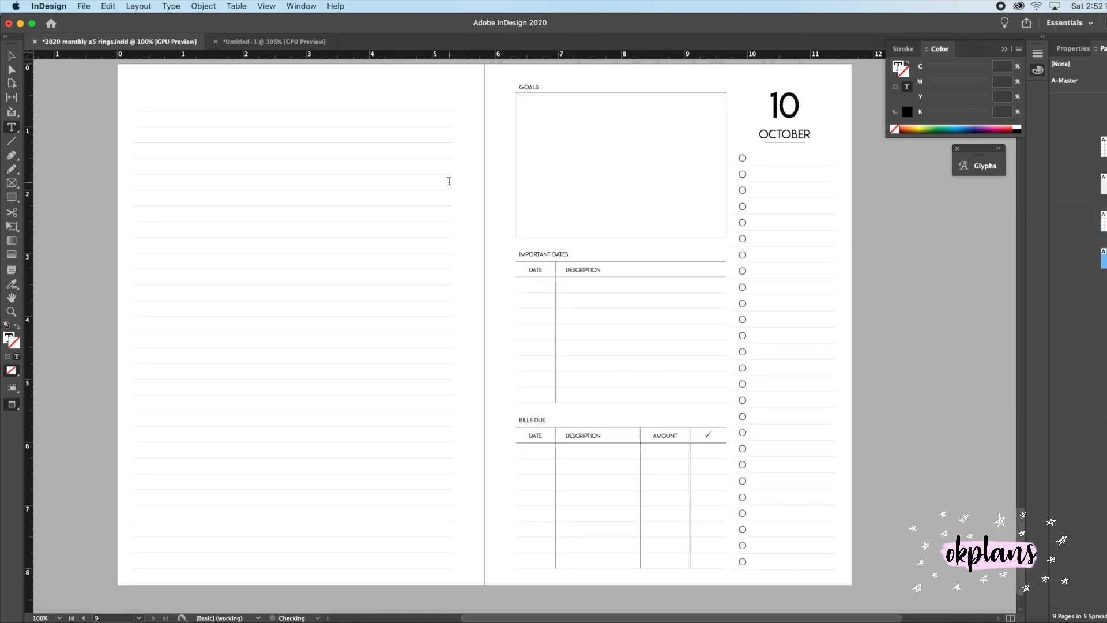
Retitle the duplicated goals page with the month number 11 and the name NOVEMBER.
double_click(790, 106)
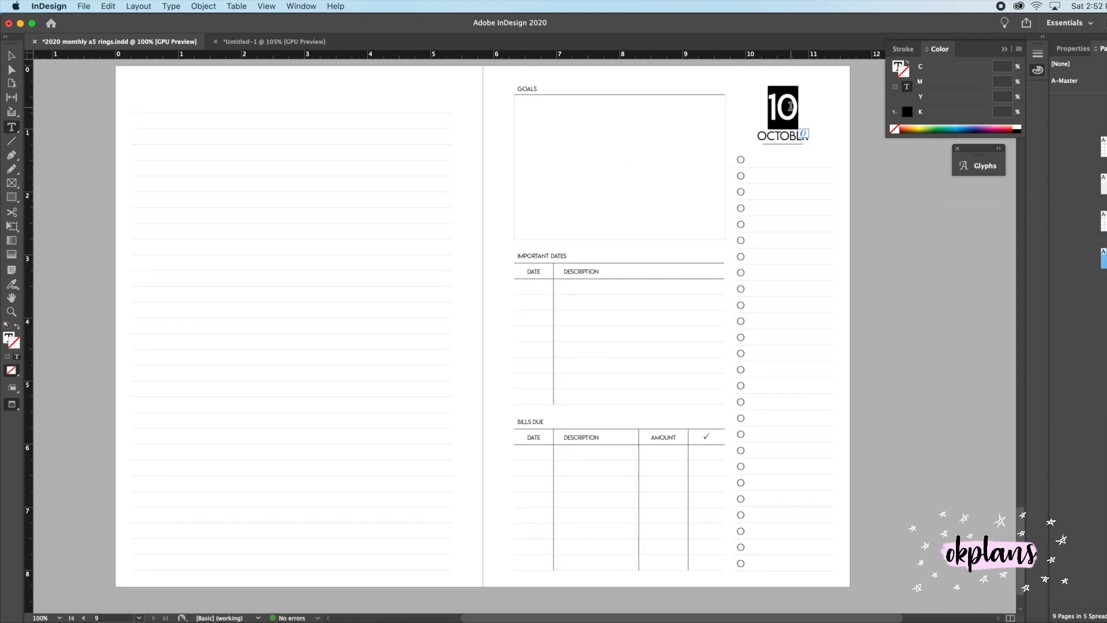
text(11)
double_click(788, 133)
text(NOVEMBER)
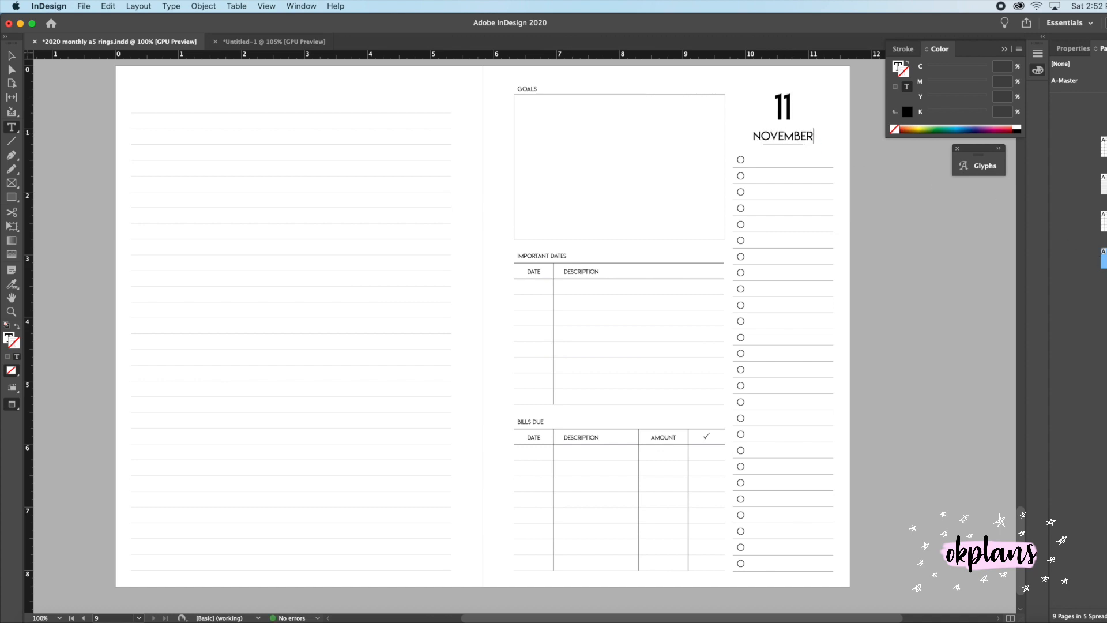
Duplicate October's monthly calendar spread and retitle the copy as 11 NOVEMBER.
click(1106, 239)
right_click(1106, 240)
click(998, 273)
text(11)
double_click(810, 137)
text(NOVEMBER)
Retitle the SEPTEMBER mini calendar on the November spread as OCTOBER.
click(142, 106)
double_click(141, 112)
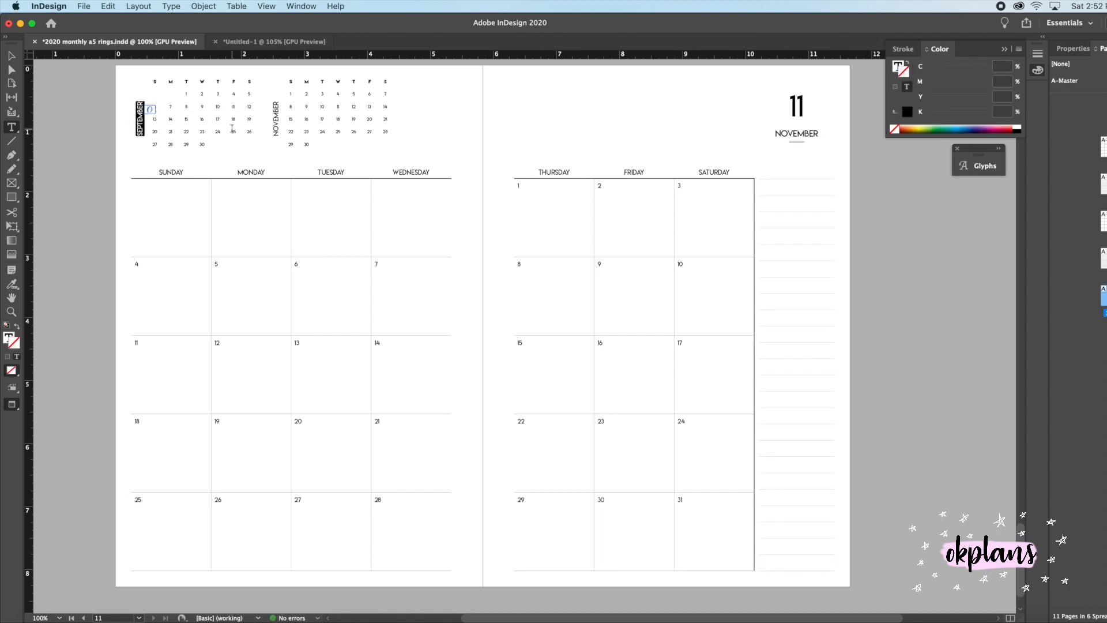
text(OCOTBER)
key(BackSpace)
key(BackSpace)
key(BackSpace)
text(OBER)
double_click(270, 104)
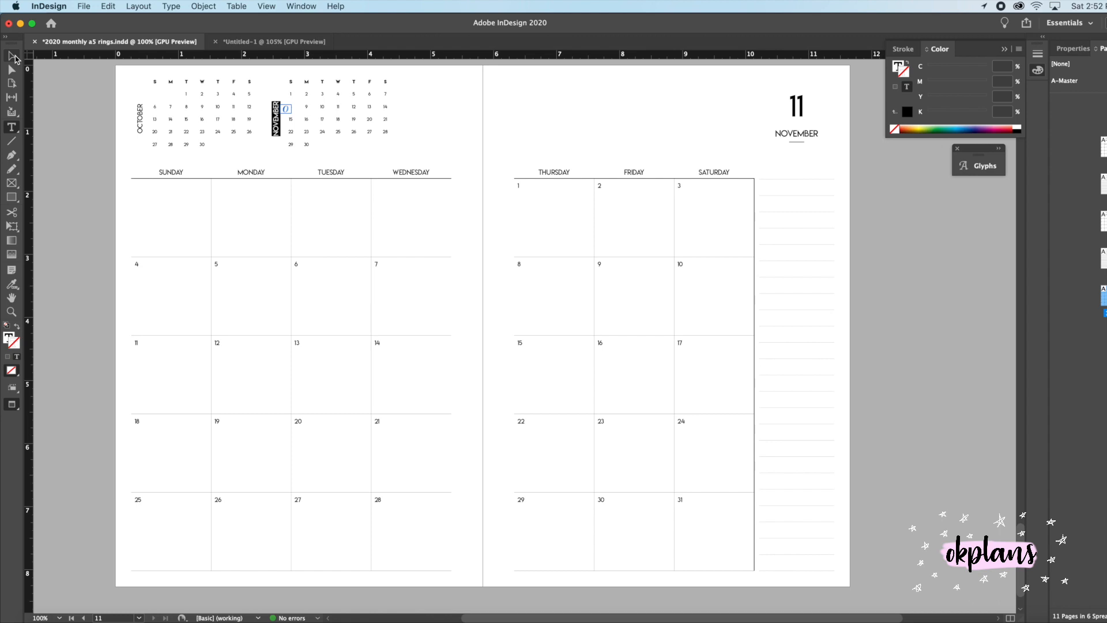
click(14, 57)
drag(81, 85, 379, 173)
click(455, 141)
drag(218, 124, 160, 113)
scroll(163, 123, down, 1)
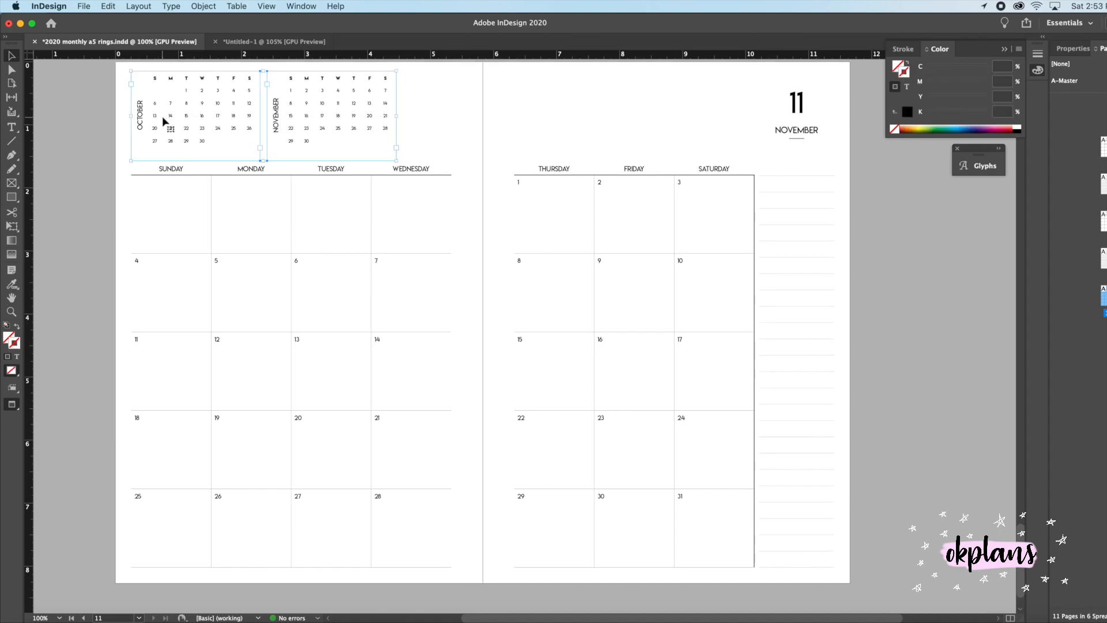
Delete the August and October mini calendars from the September monthly spread.
scroll(613, 184, up, 10)
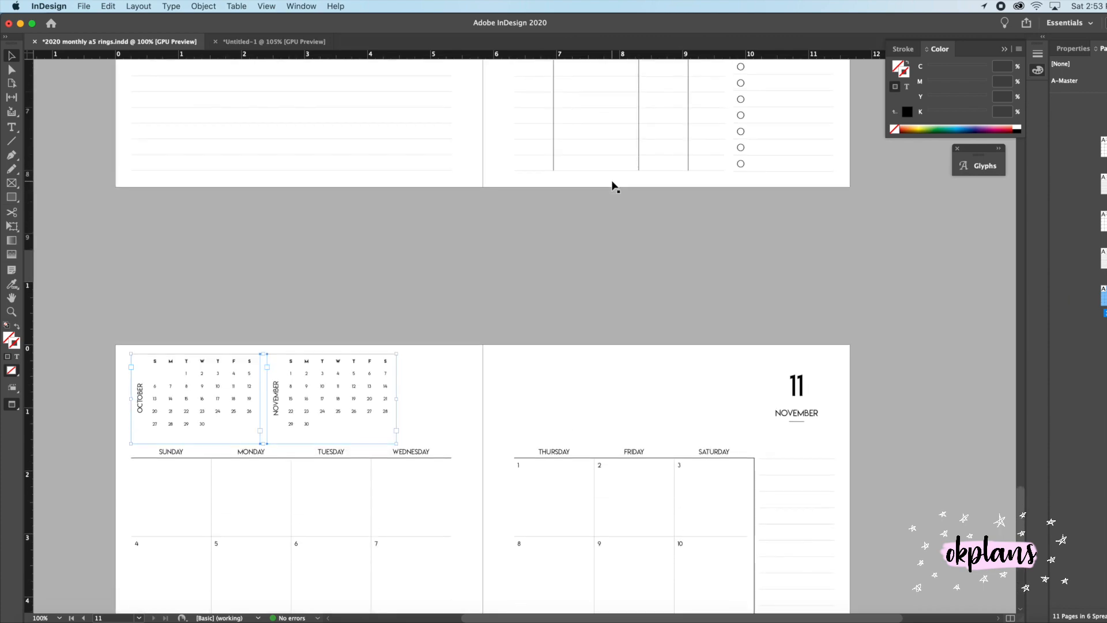
scroll(613, 184, up, 20)
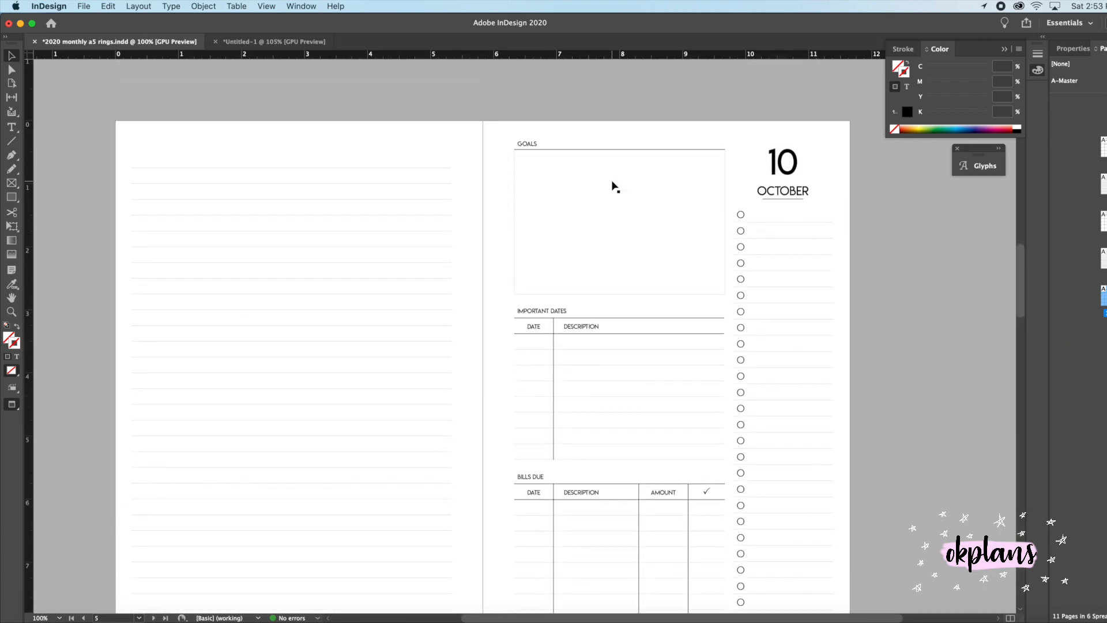
scroll(615, 186, up, 8)
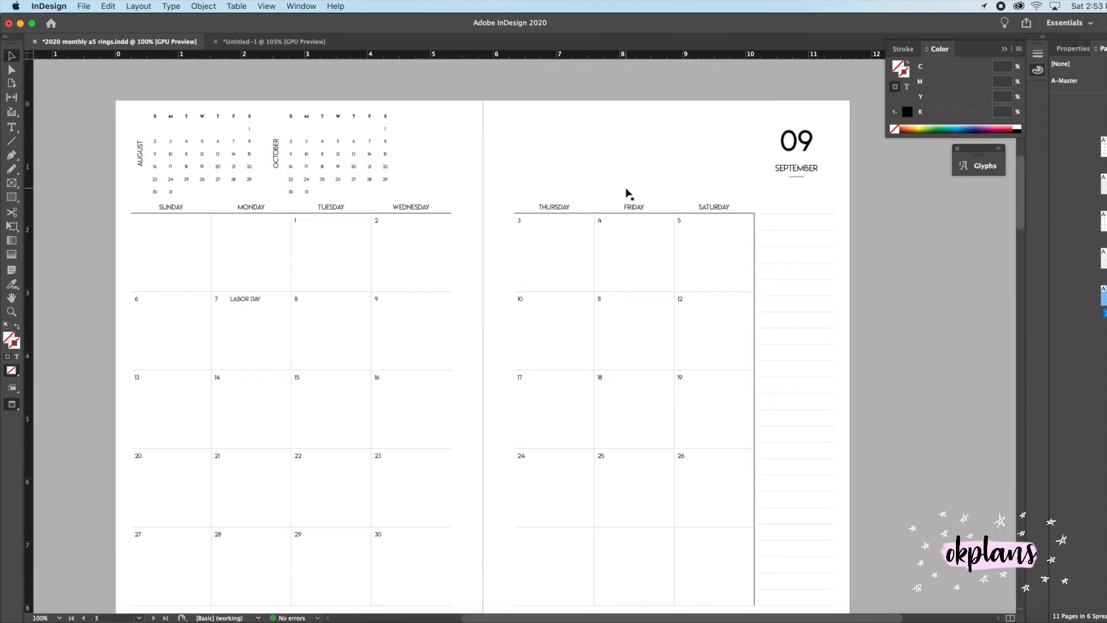
scroll(629, 194, up, 3)
drag(413, 129, 154, 143)
key(Delete)
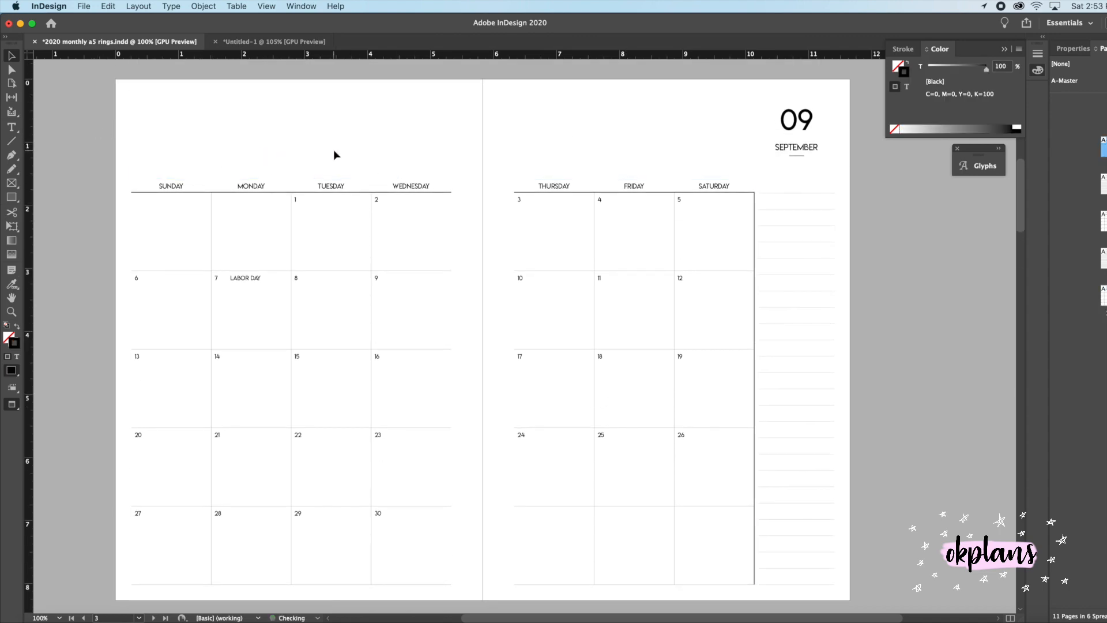
Switch to Normal screen mode and move both September calendar grids up to the top margin.
scroll(334, 151, up, 10)
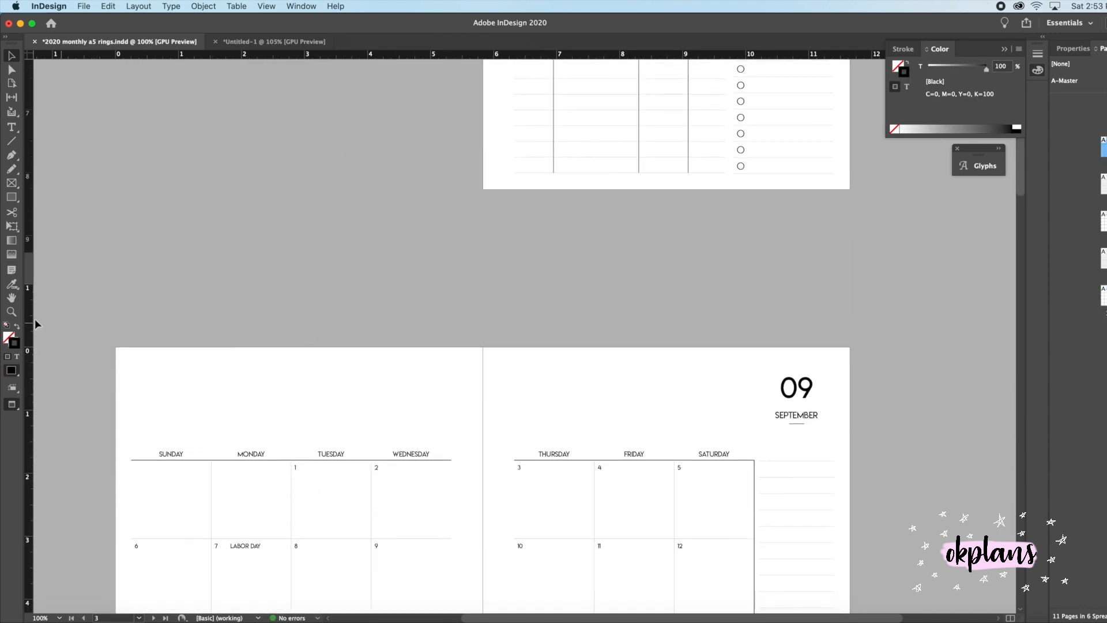
click(11, 404)
click(51, 420)
drag(156, 408, 554, 480)
scroll(454, 333, down, 5)
drag(444, 284, 455, 201)
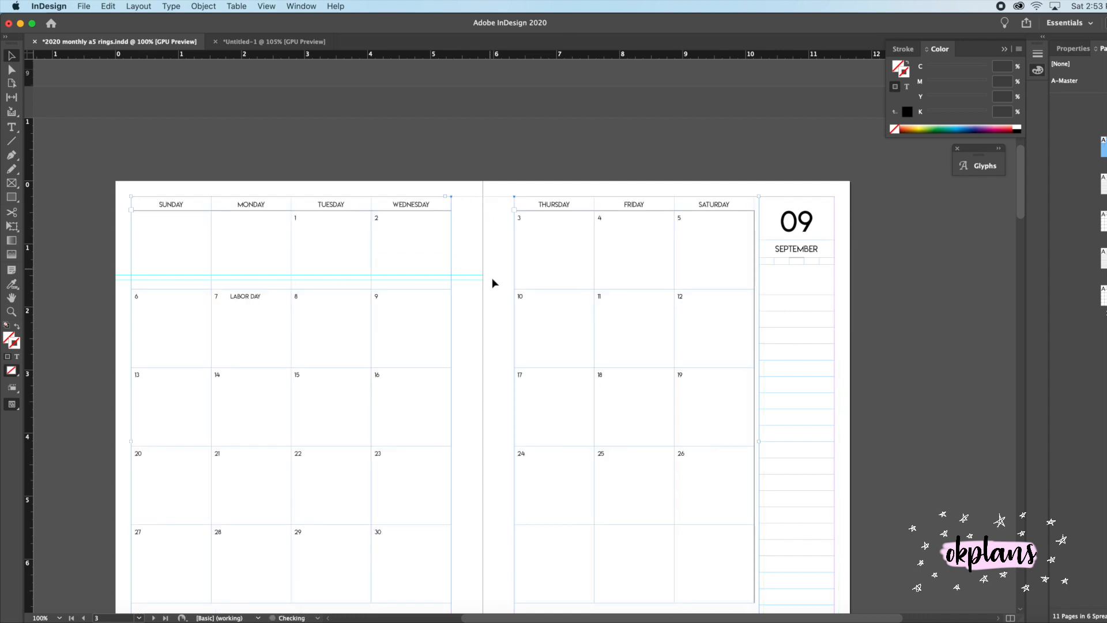
Extend the last row of September's Sunday-to-Wednesday grid down to the page's bottom margin.
scroll(492, 283, down, 4)
double_click(421, 466)
drag(394, 472, 385, 555)
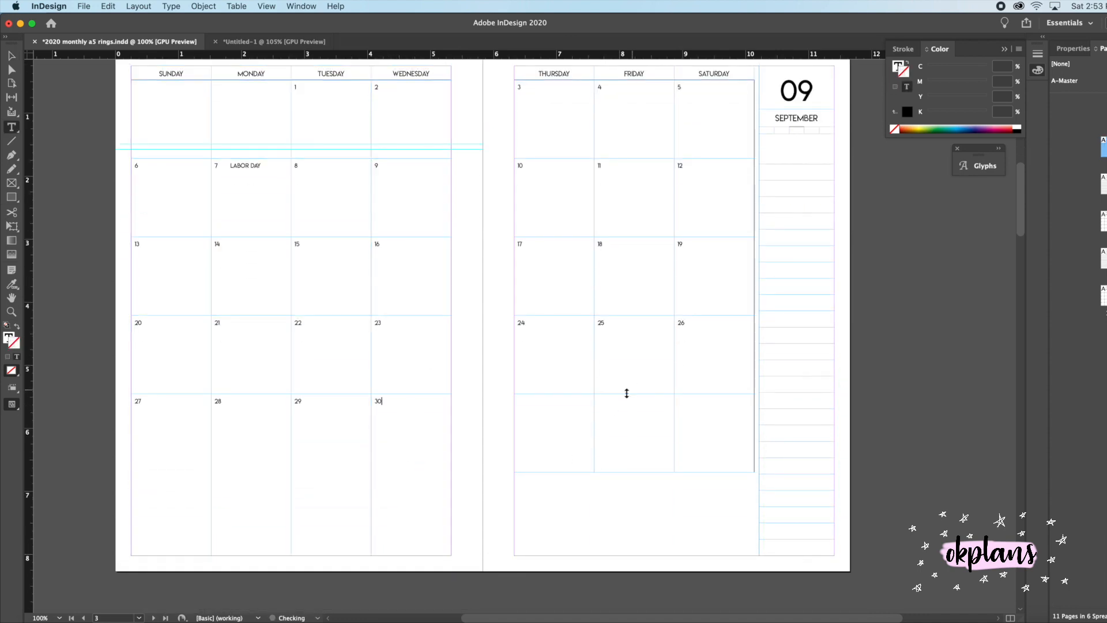
Extend September's Thursday-to-Saturday grid down to the bottom margin and distribute its rows evenly.
drag(623, 472, 621, 555)
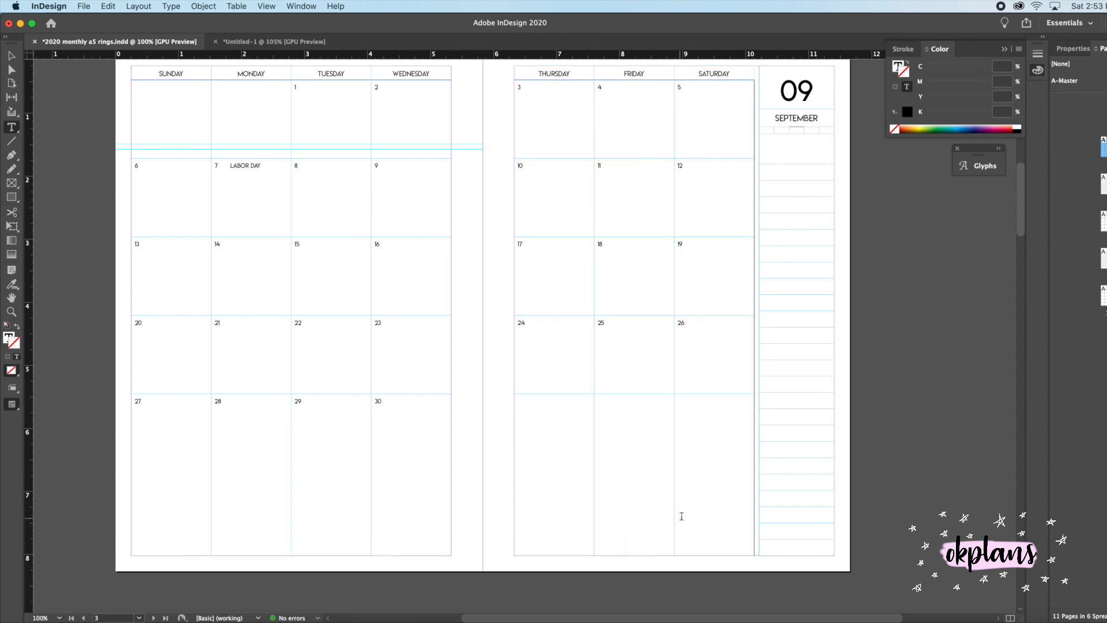
drag(689, 460, 548, 127)
right_click(548, 128)
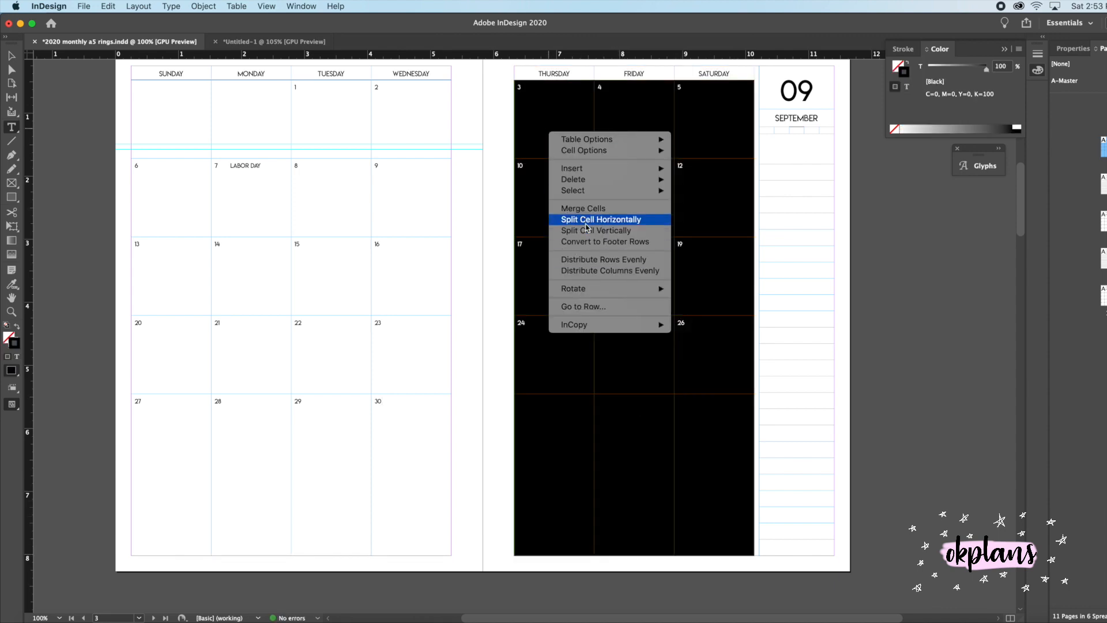
click(586, 259)
Distribute the rows of September's Sunday-to-Wednesday grid evenly.
drag(400, 461, 134, 125)
right_click(145, 129)
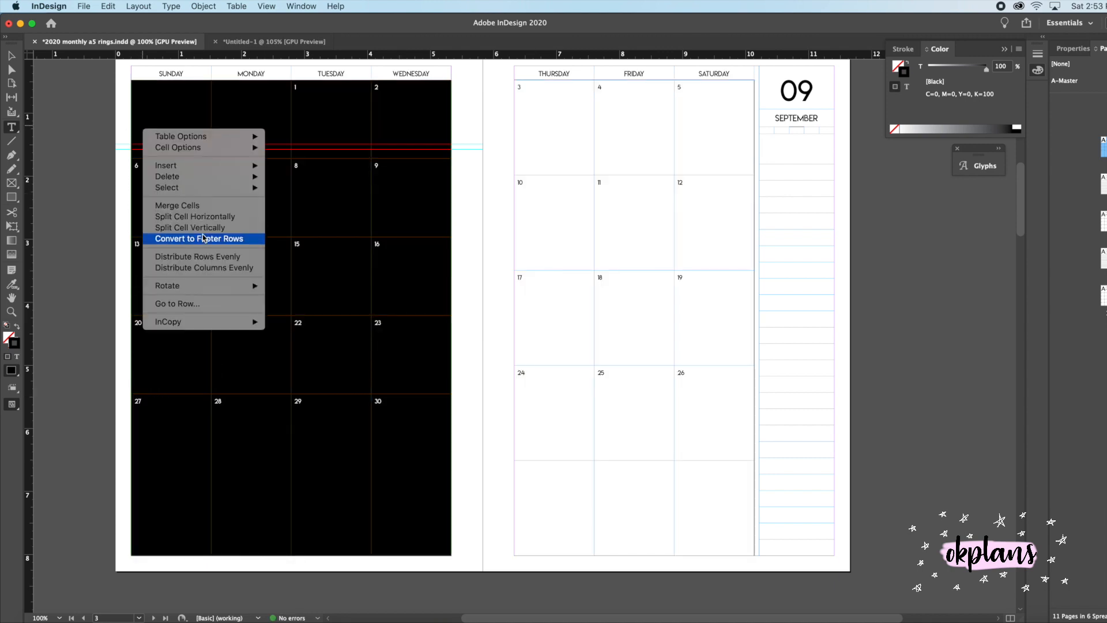
click(203, 257)
click(489, 346)
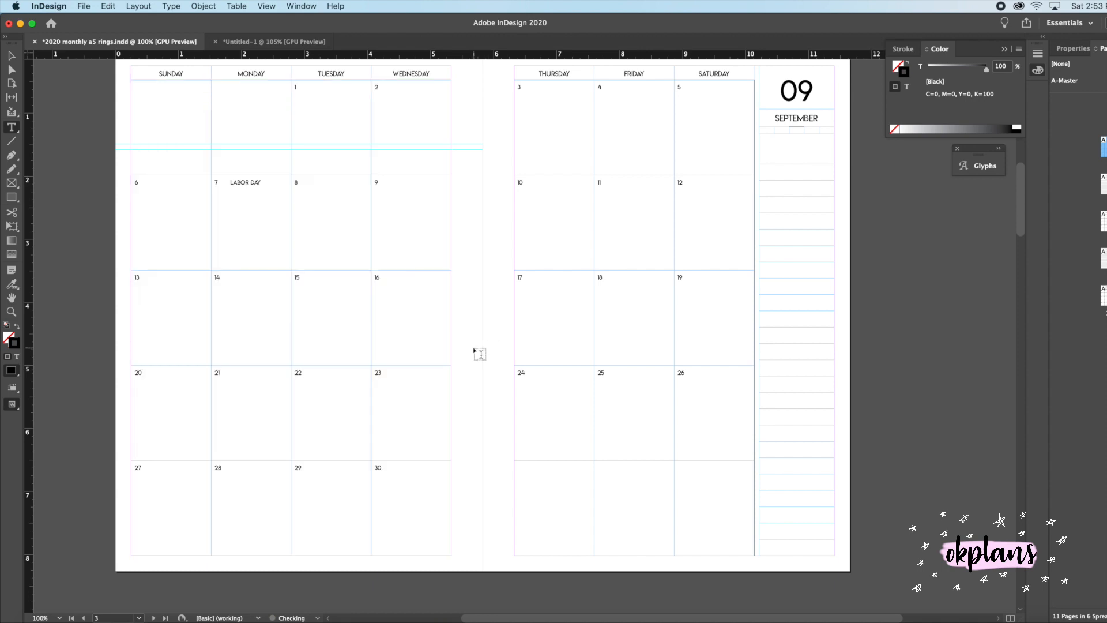
Delete the November monthly and goals spreads and the October monthly spread from the document.
double_click(1106, 184)
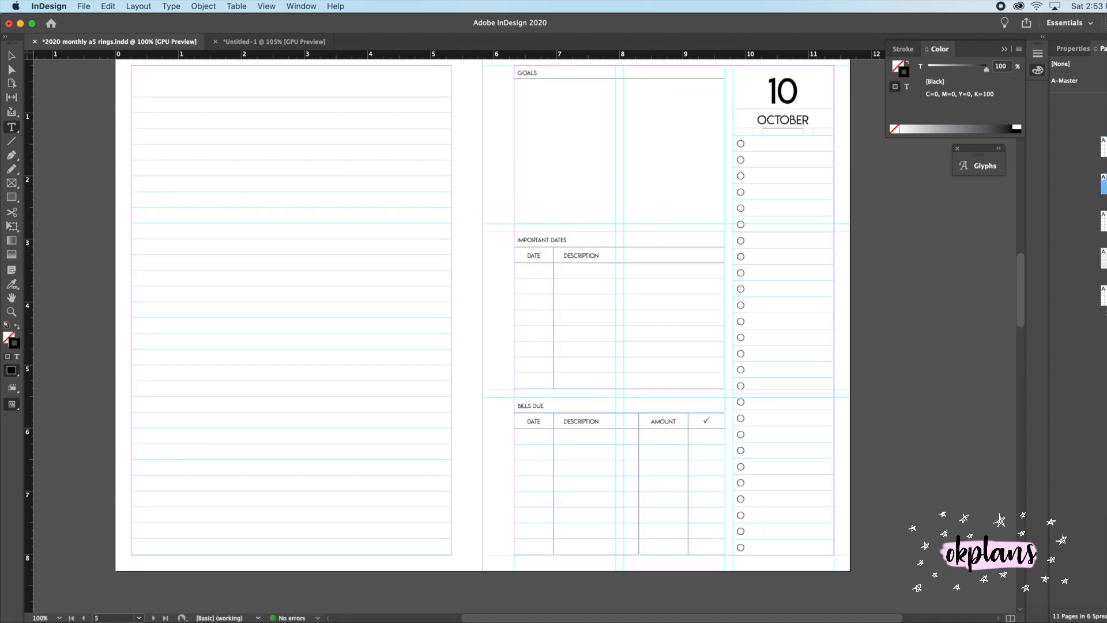
double_click(1104, 221)
double_click(1105, 296)
key(Delete)
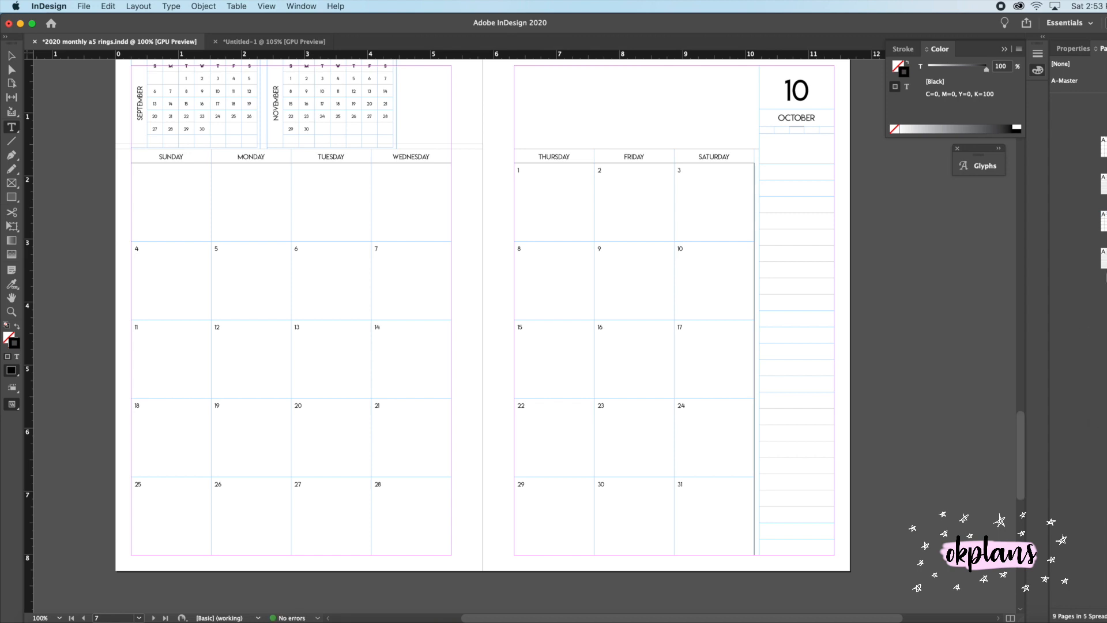
double_click(1105, 259)
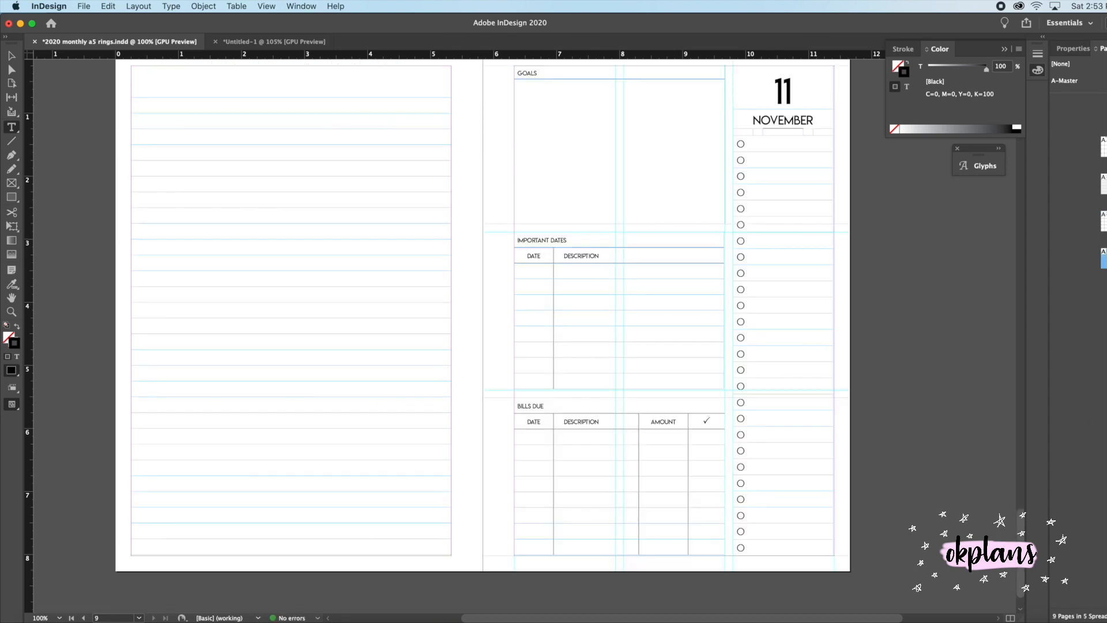
key(Delete)
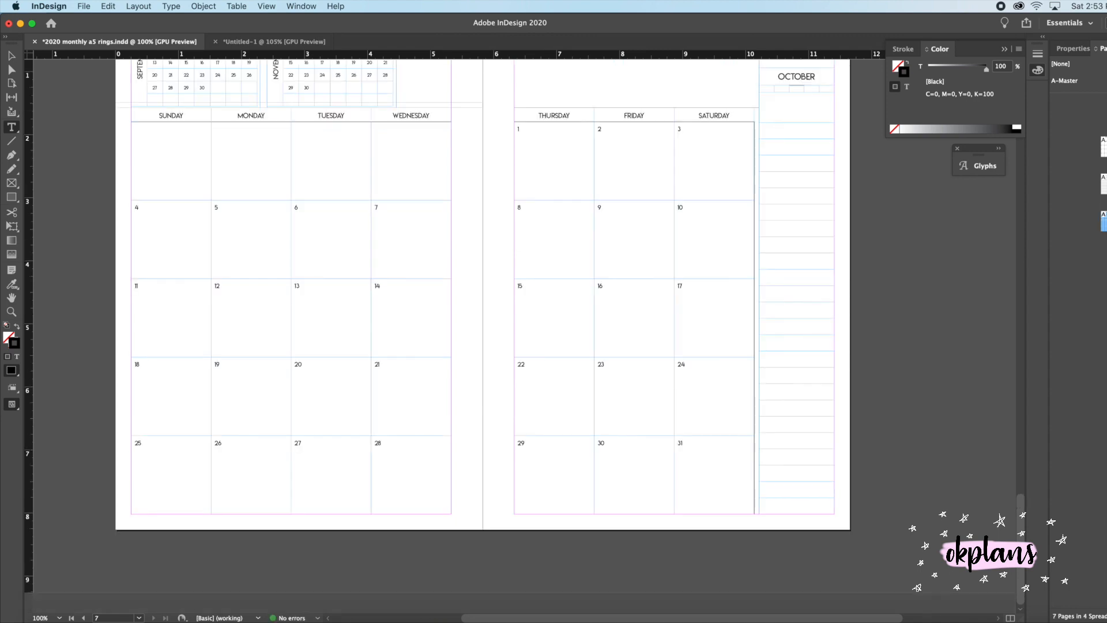
key(Delete)
scroll(861, 348, up, 10)
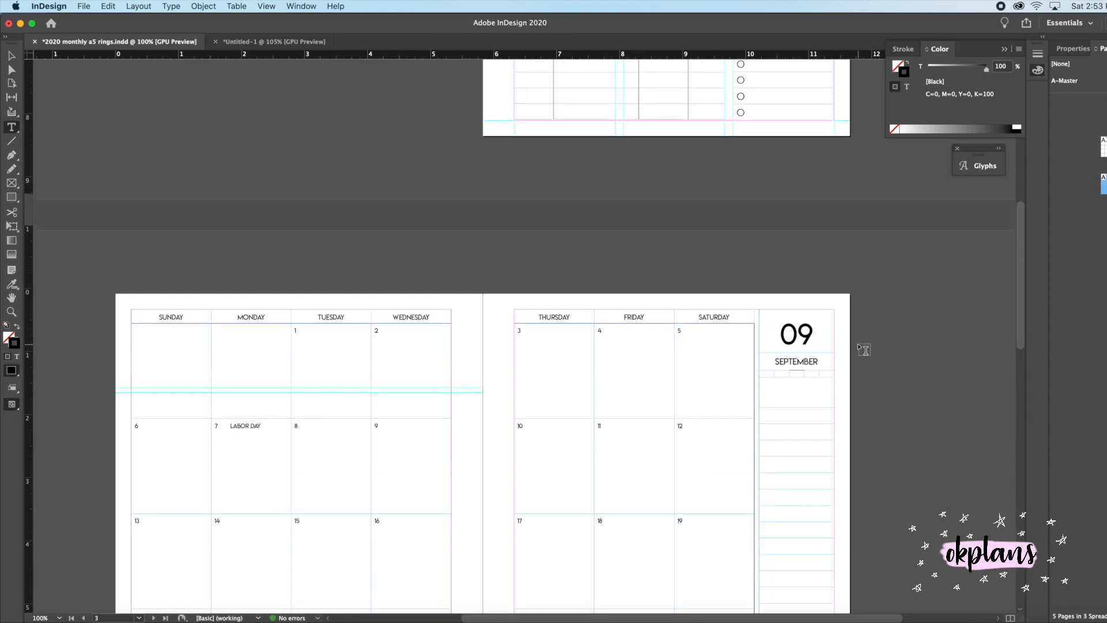
Switch to Preview screen mode and set the bottom border stroke of September's last Thursday-to-Saturday row to 0.
scroll(863, 349, down, 5)
drag(8, 402, 46, 432)
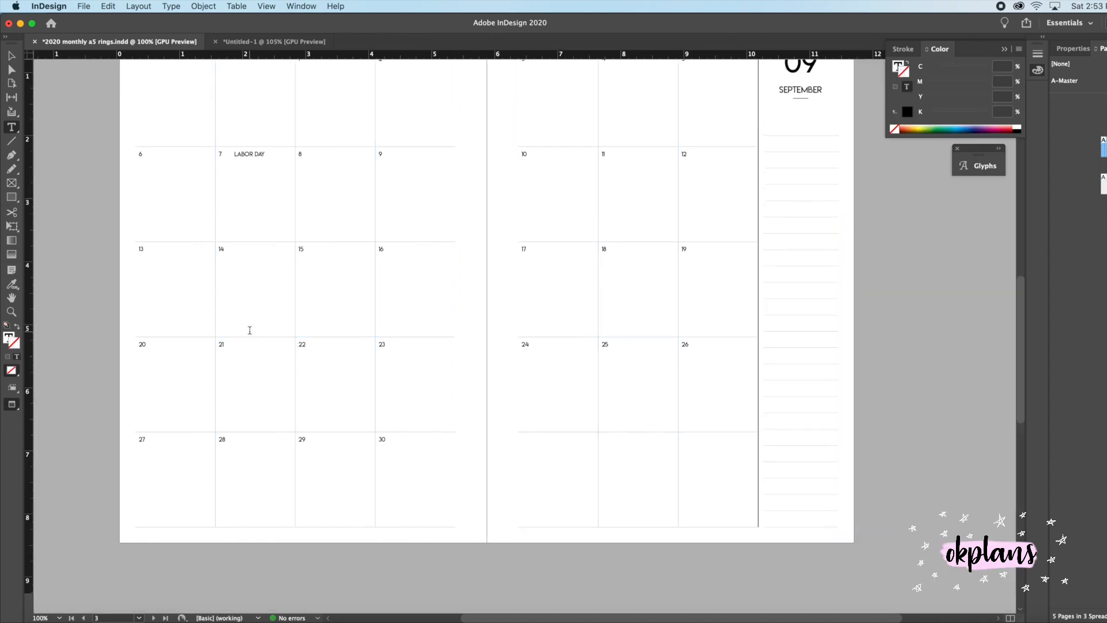
scroll(250, 331, up, 2)
scroll(250, 331, down, 2)
drag(511, 521, 724, 512)
click(1072, 49)
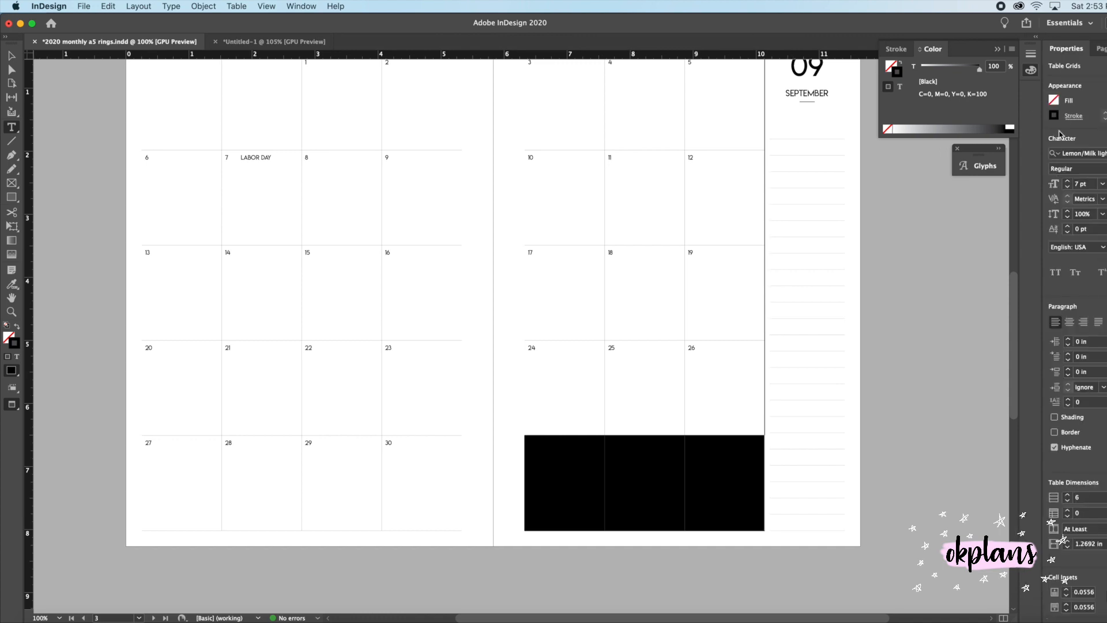
click(1072, 116)
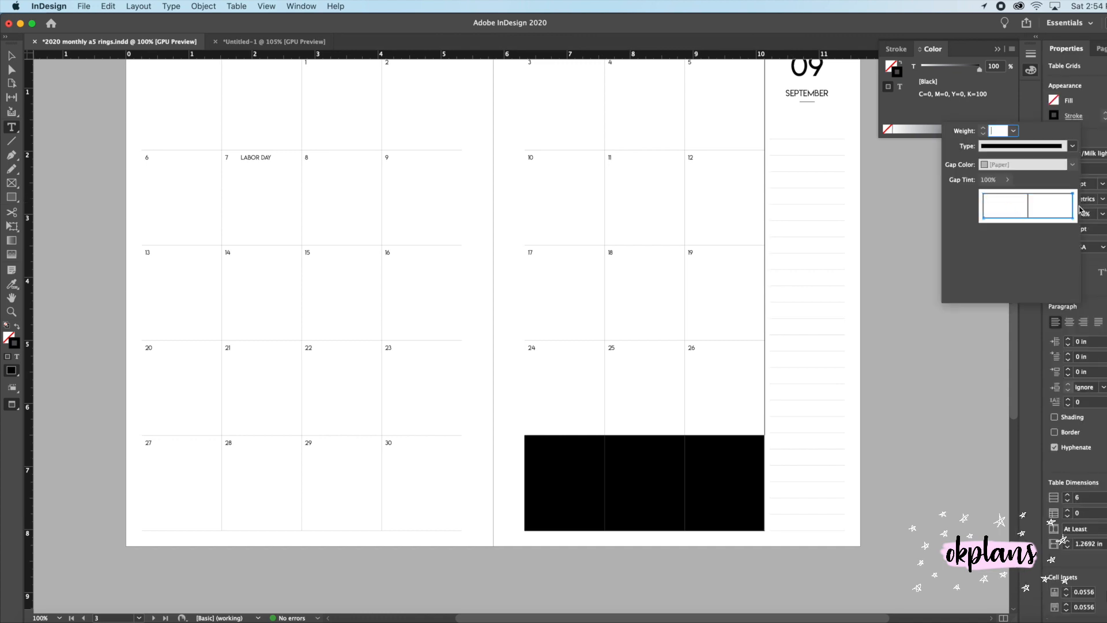
text(0)
key(Return)
Remove the bottom border stroke from September's 27 to 30 row.
drag(397, 473, 207, 467)
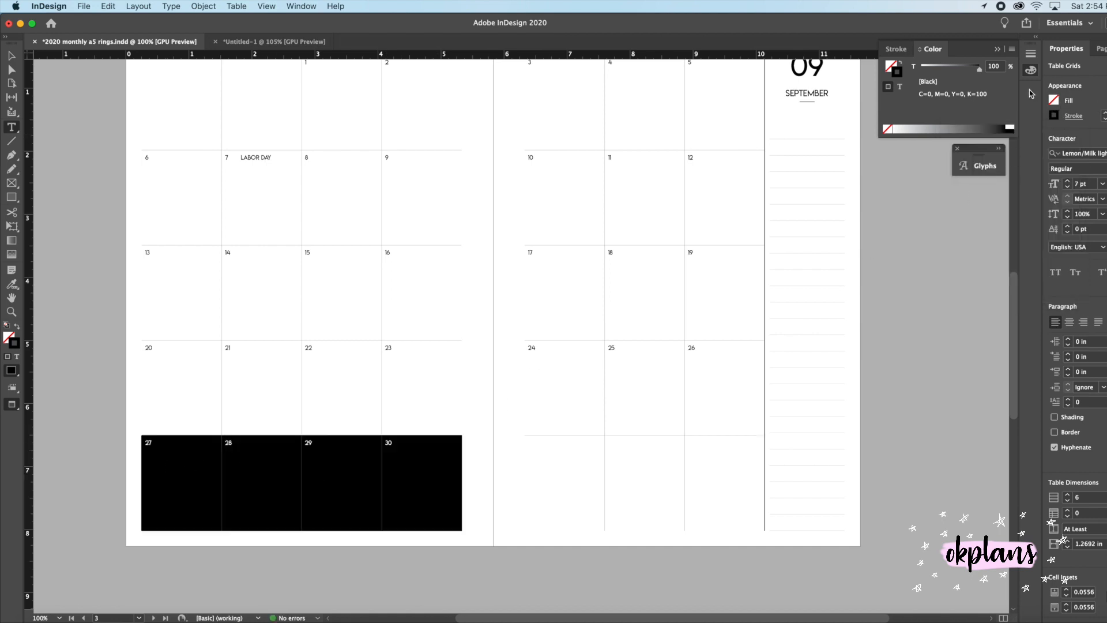
click(1072, 116)
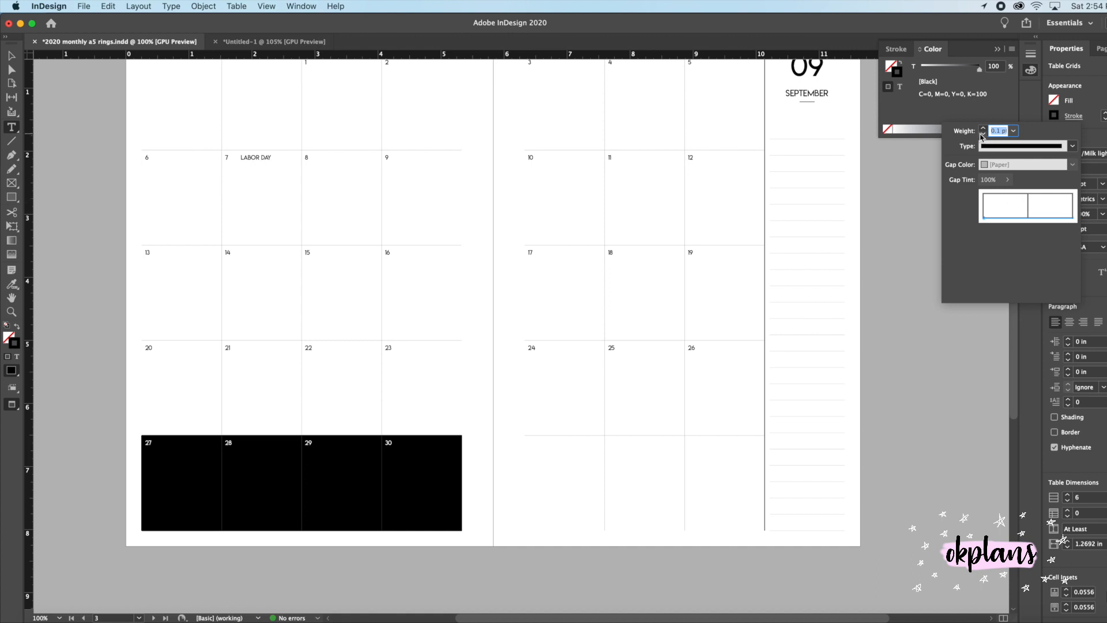
click(579, 460)
scroll(568, 460, down, 1)
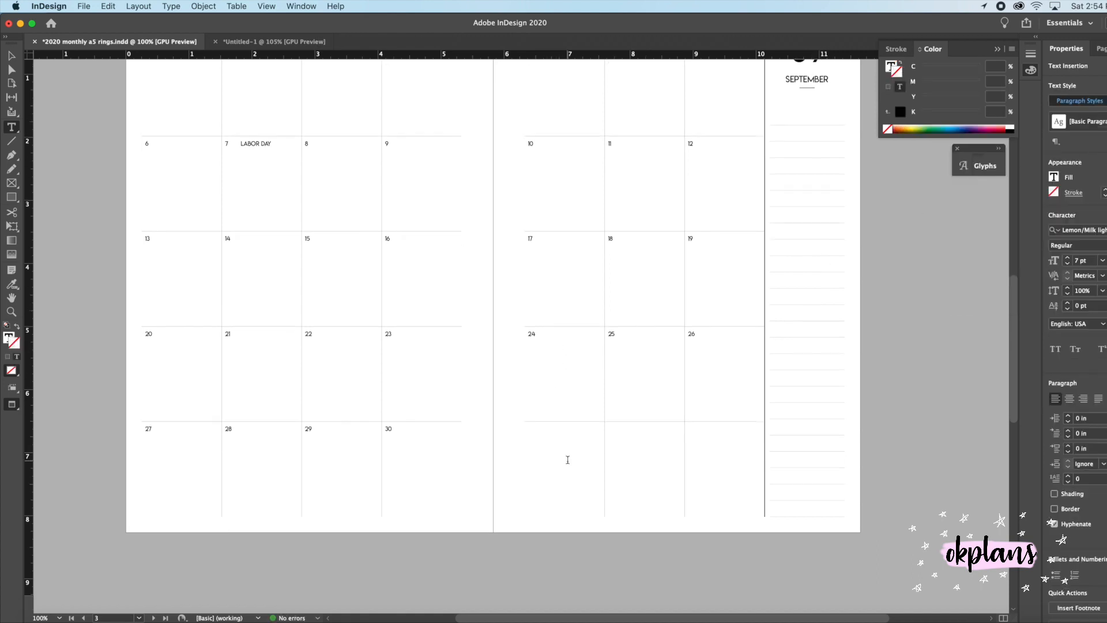
scroll(568, 459, up, 3)
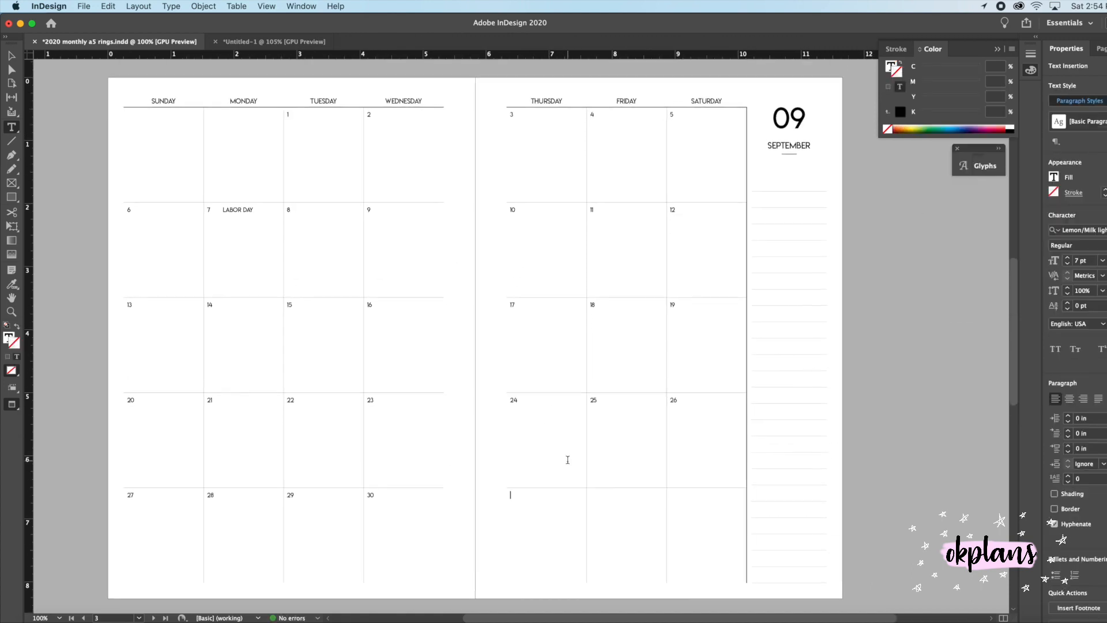
Duplicate the September monthly calendar spread.
click(1102, 49)
double_click(1105, 187)
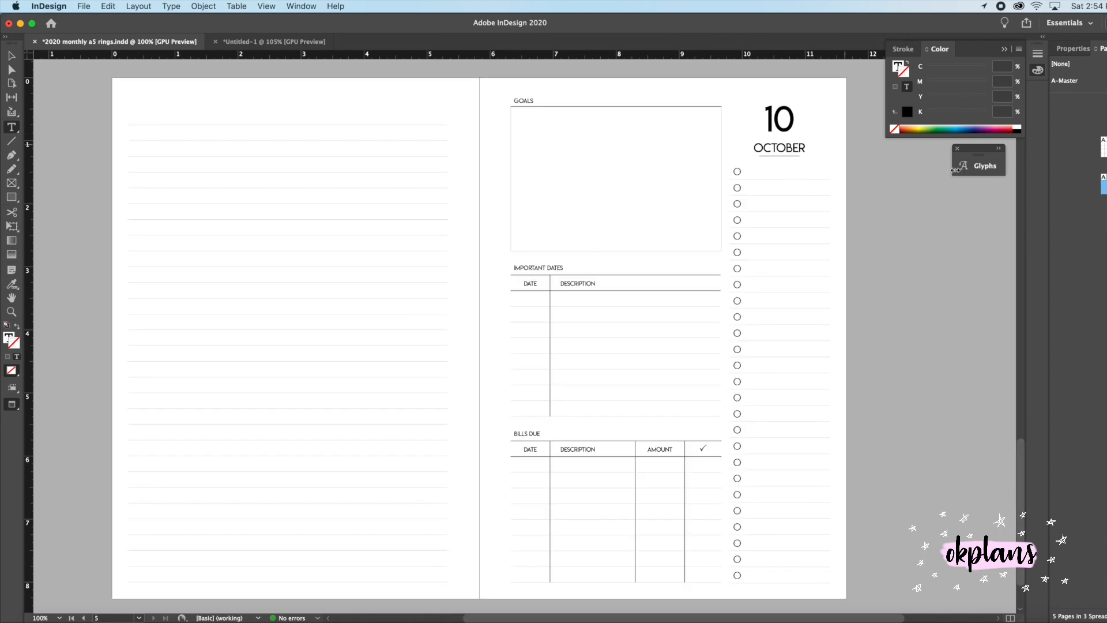
double_click(1104, 147)
right_click(1102, 168)
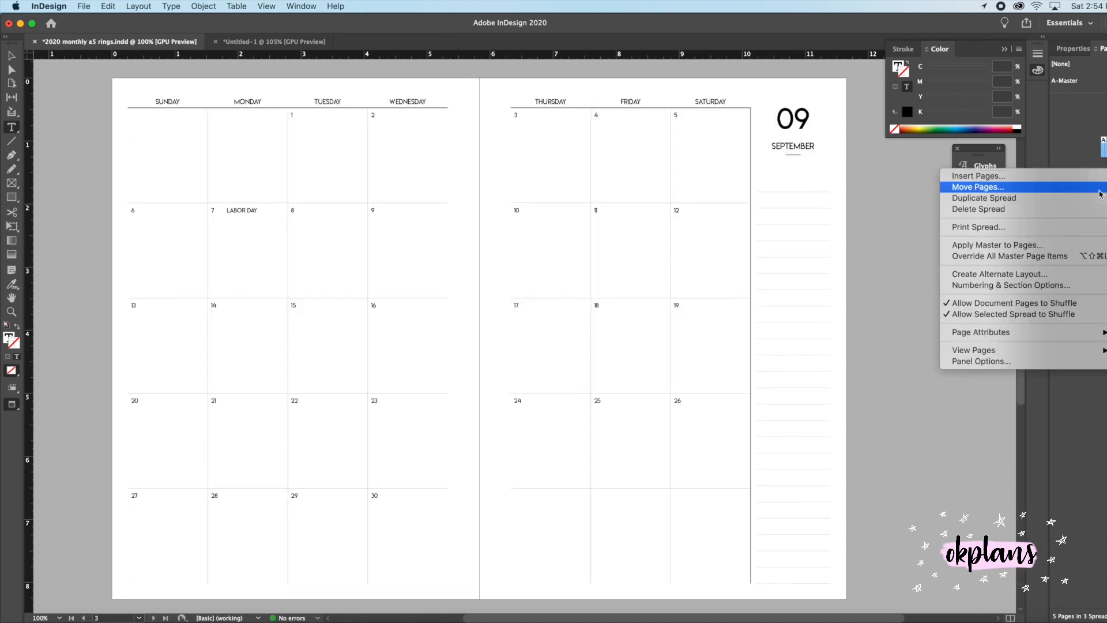
click(1088, 201)
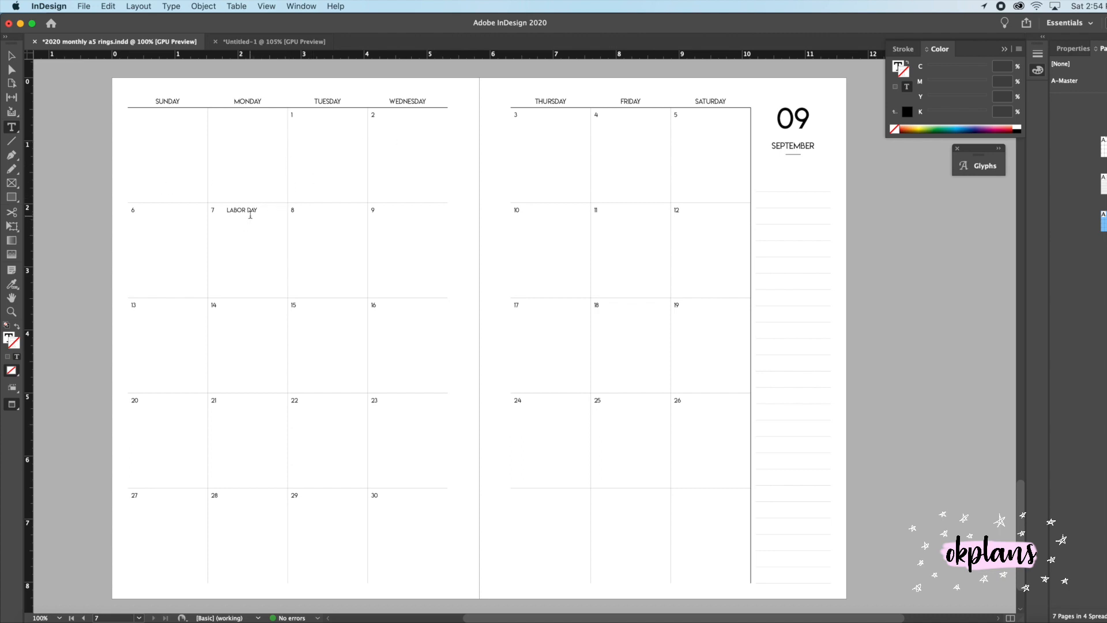
Clear all dates and the LABOR DAY text from both calendar grids on the duplicated spread.
drag(191, 152, 458, 565)
key(BackSpace)
drag(551, 161, 675, 504)
drag(729, 544, 497, 180)
key(BackSpace)
Change the duplicated spread's month number to 10 and its month name to OCTOBER.
click(793, 118)
double_click(793, 118)
text(10)
double_click(801, 146)
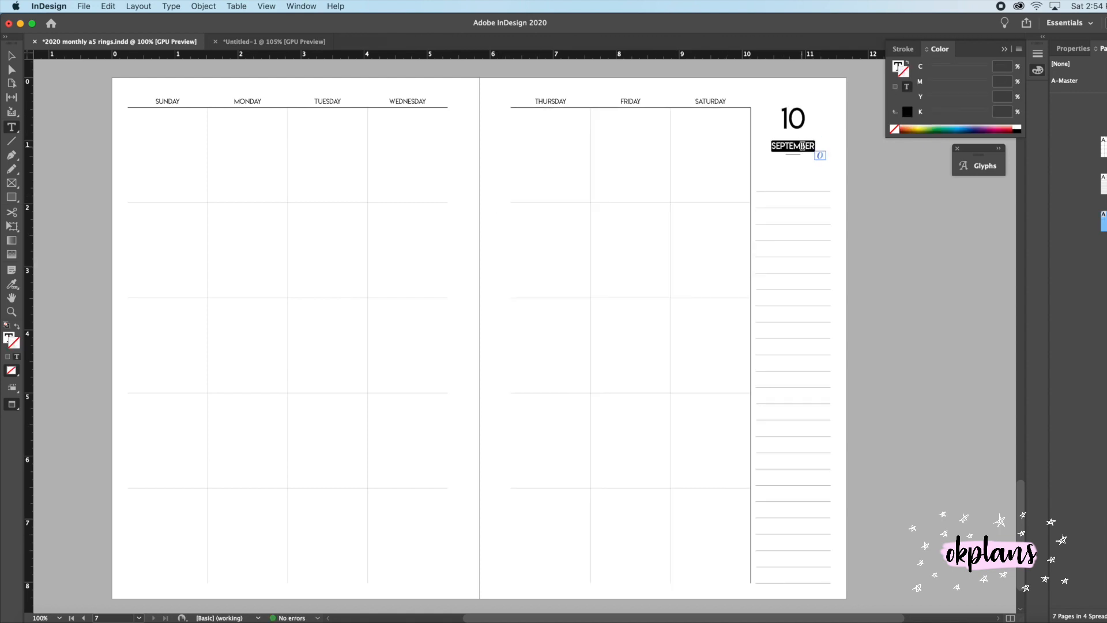
text(OCOB)
key(BackSpace)
key(BackSpace)
text(TIBE)
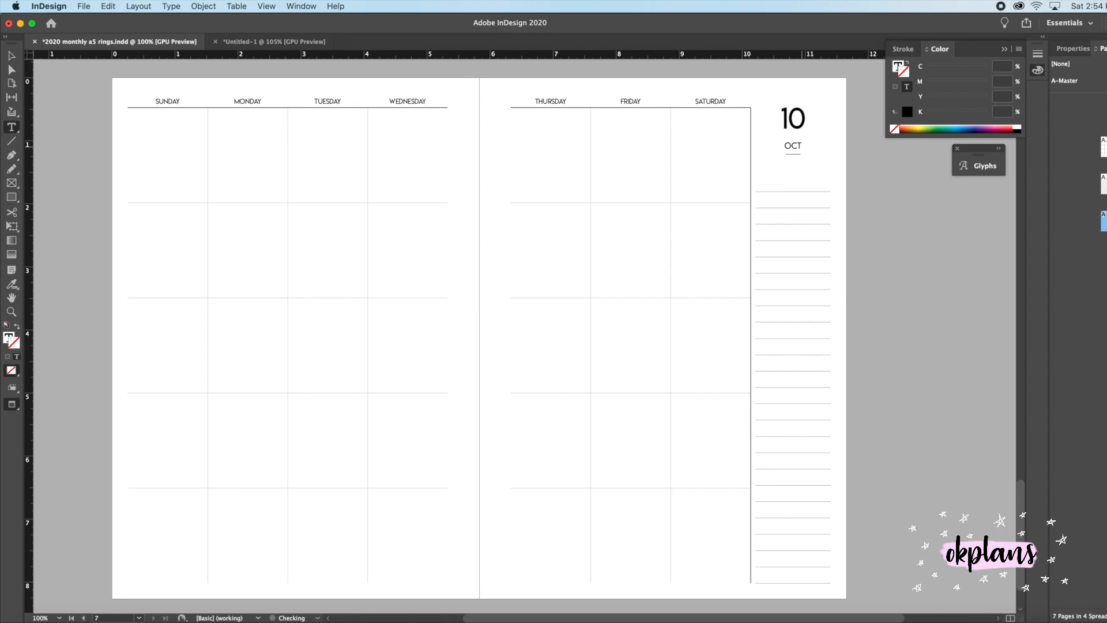
key(BackSpace)
key(BackSpace)
key(BackSpace)
text(OBER)
Enter the dates 1, 2 and 3 in October's first-row Thursday, Friday and Saturday cells.
text(1)
key(Tab)
text(2)
key(Tab)
text(3)
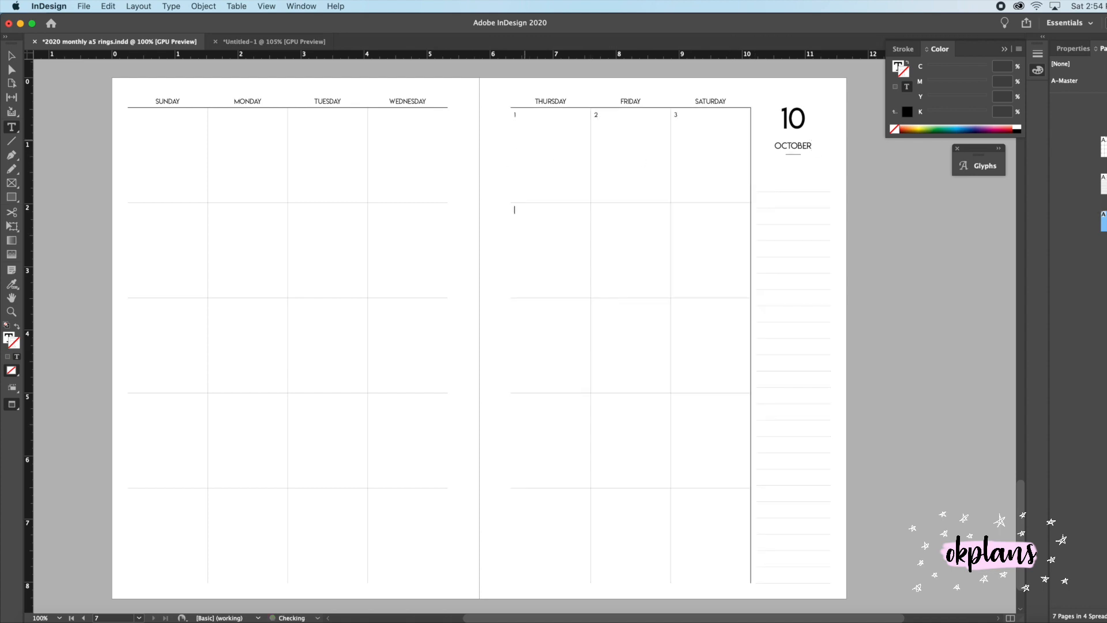
Set the text size of both October calendar grids to 8 pt.
scroll(541, 204, right, 1)
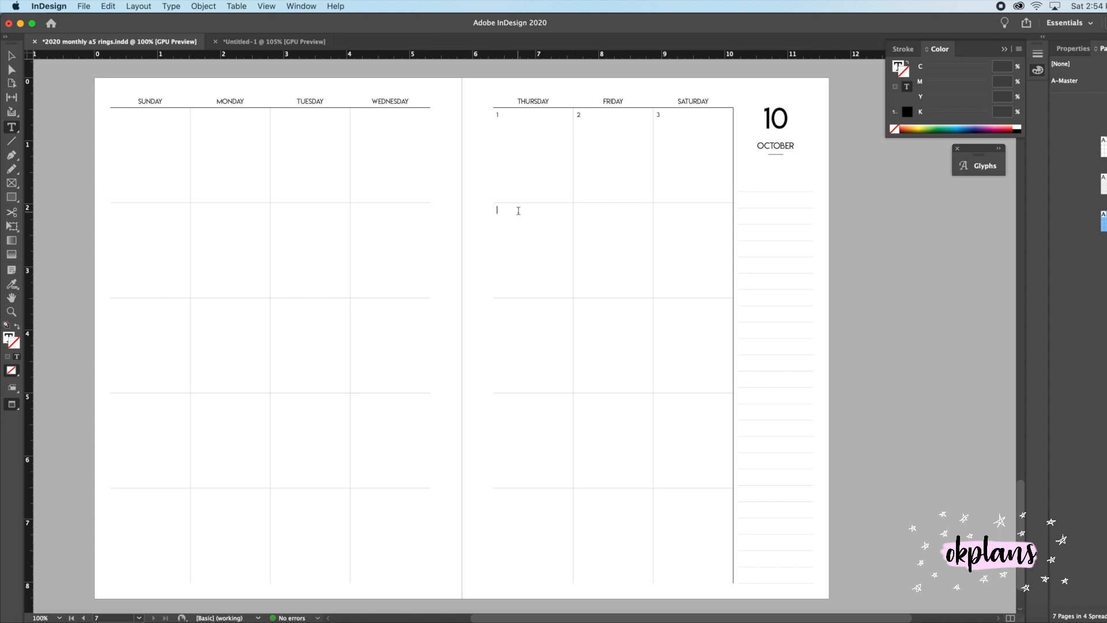
drag(700, 518, 537, 156)
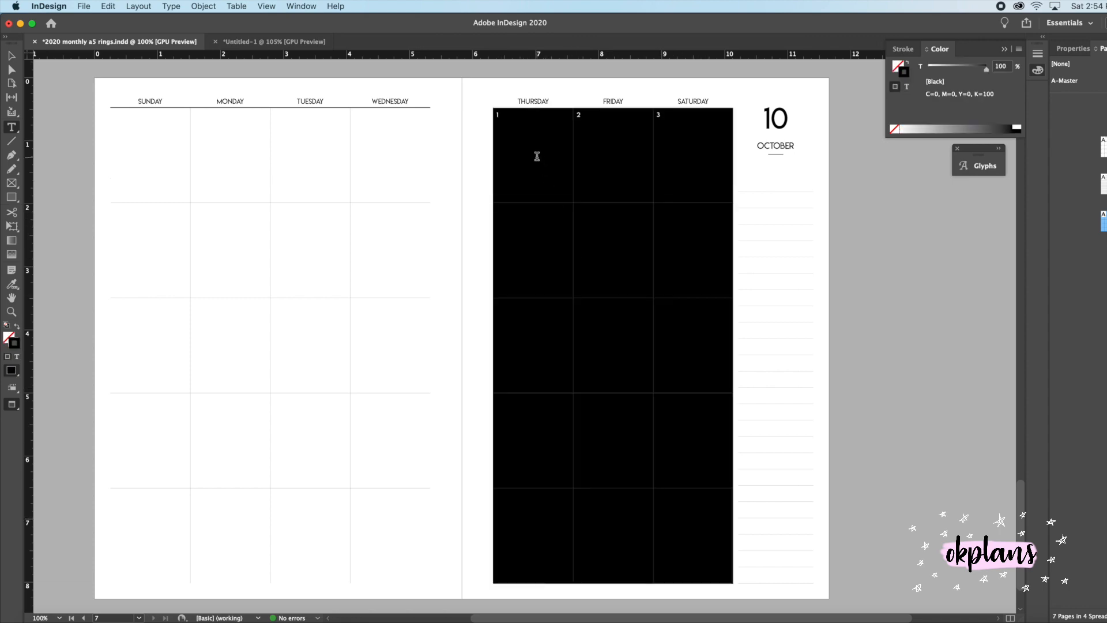
click(1075, 49)
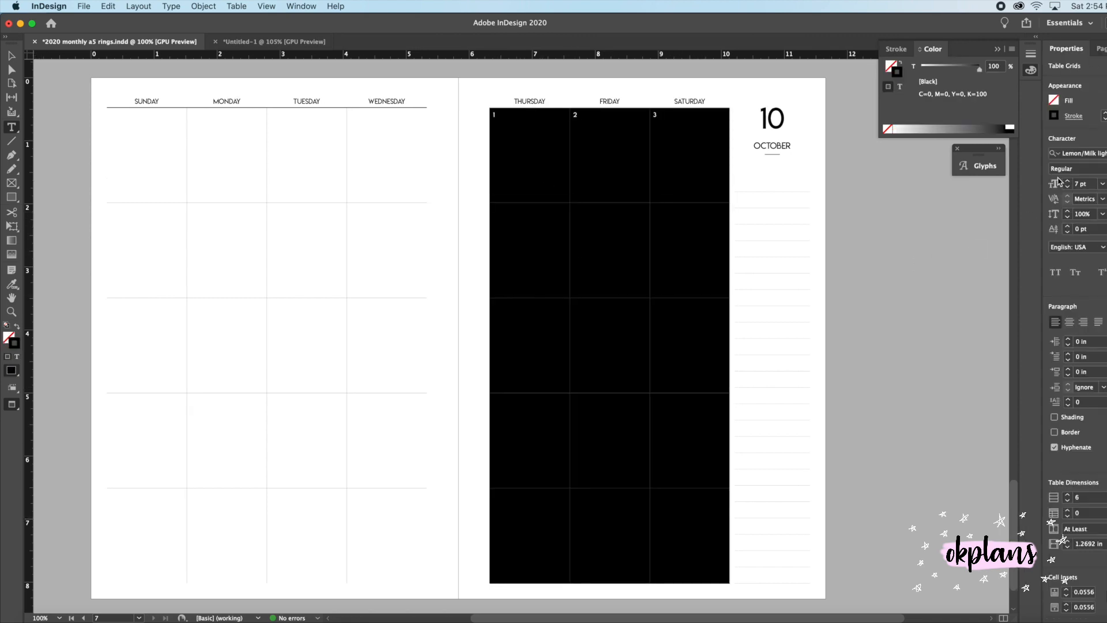
click(1066, 181)
click(1067, 181)
click(1068, 188)
drag(116, 199, 420, 533)
click(1067, 181)
Set the text size of both September calendar grids to 8 pt.
scroll(414, 165, up, 18)
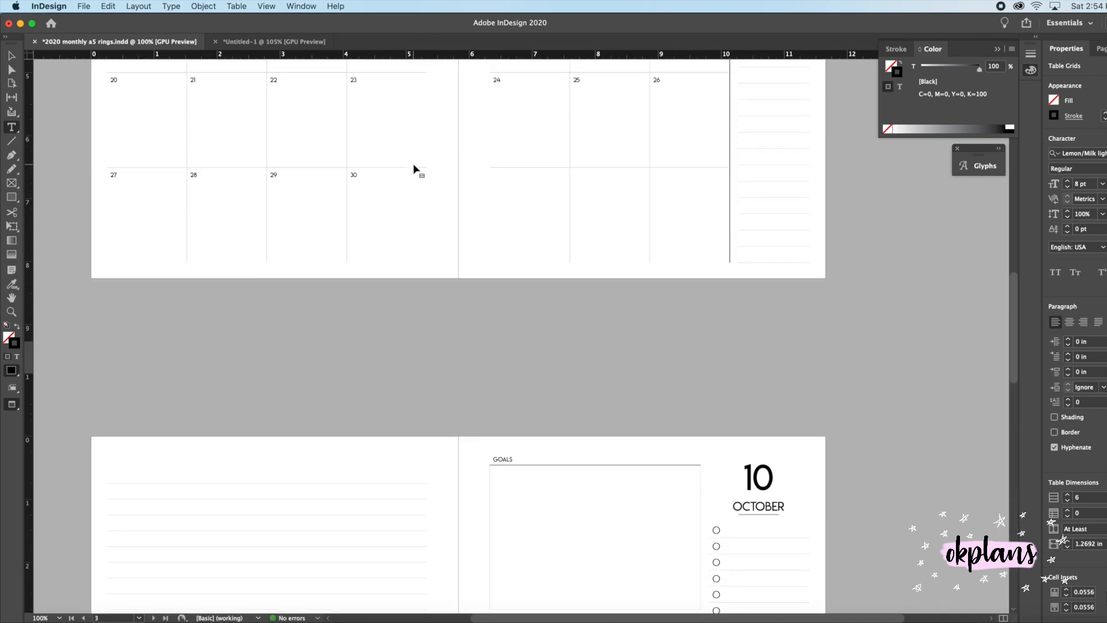
scroll(413, 167, up, 6)
drag(144, 199, 424, 555)
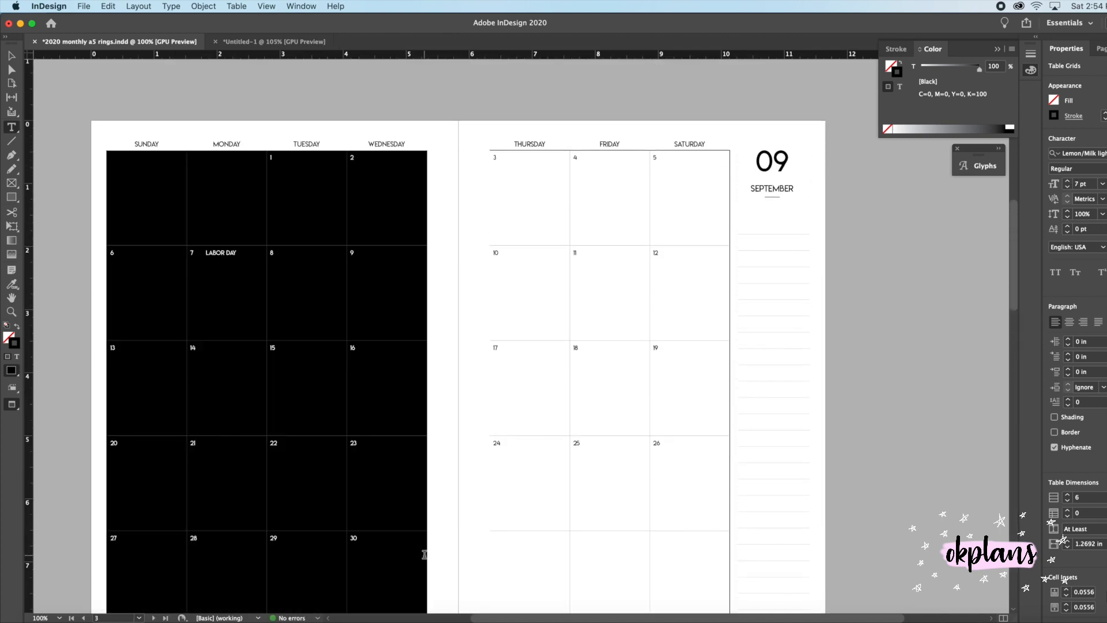
drag(565, 231, 698, 535)
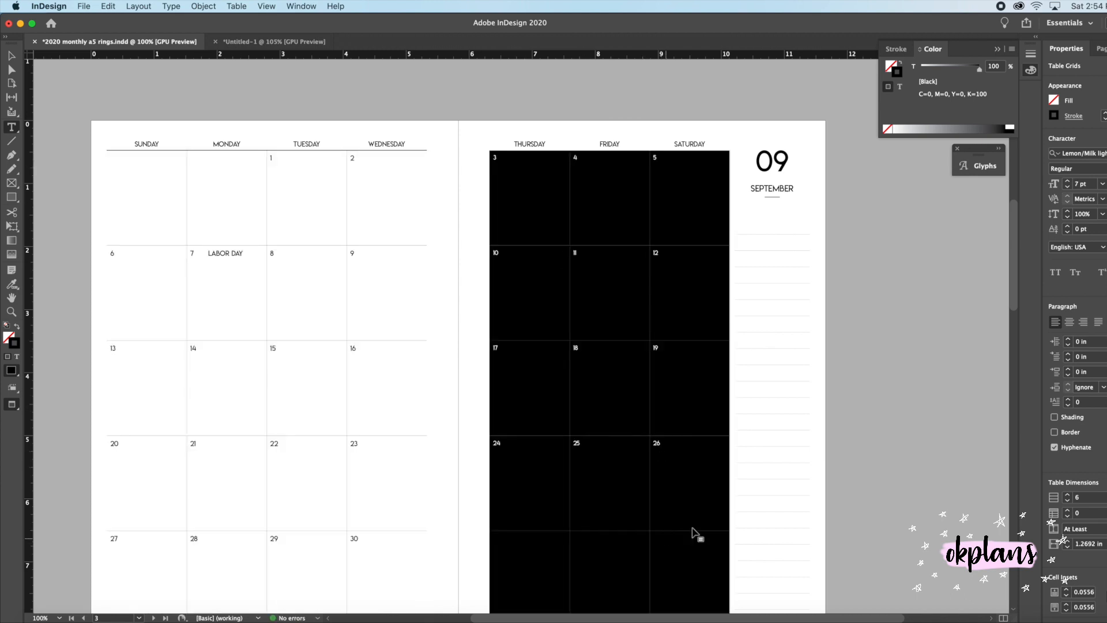
click(1068, 180)
Fill October's second calendar row across both pages with the dates 4 through 10.
scroll(266, 310, down, 20)
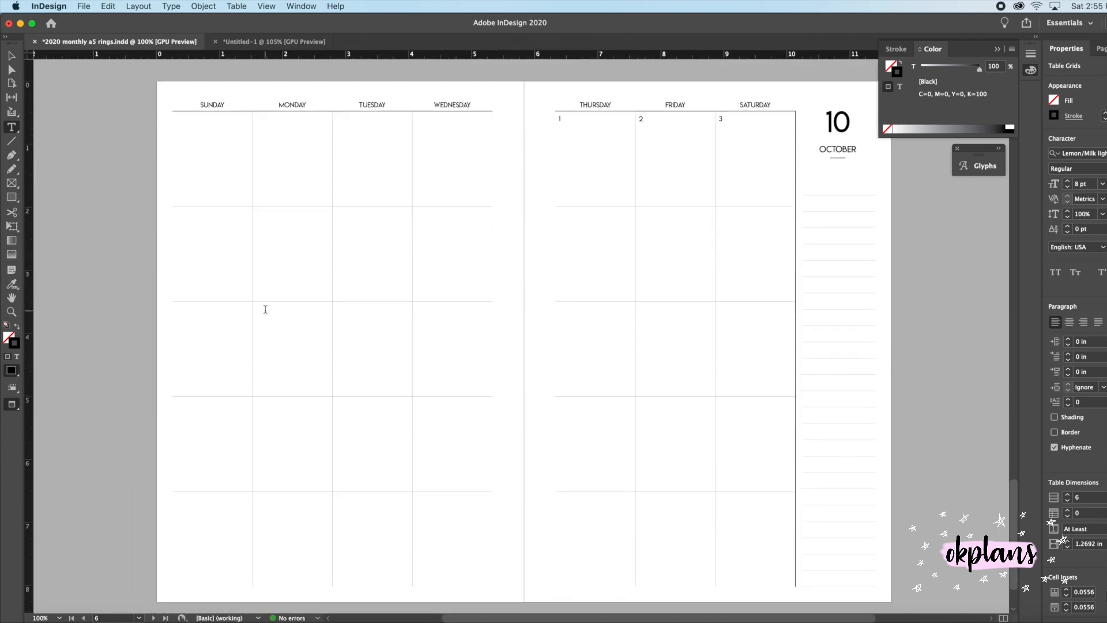
click(341, 194)
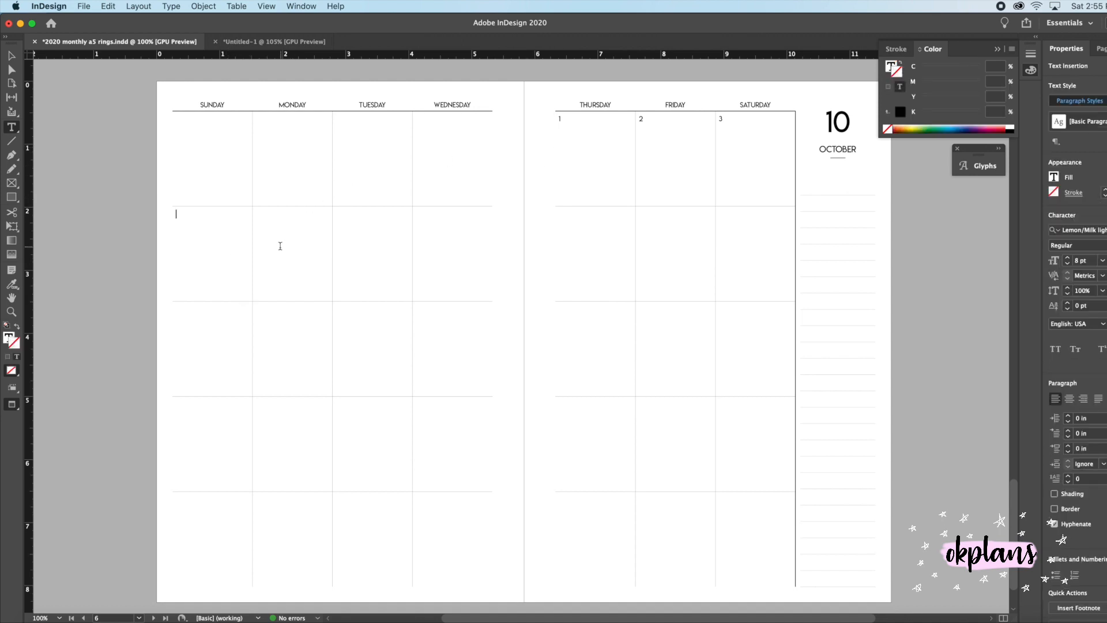
text(4)
key(Tab)
text(5)
key(Tab)
text(6)
key(Tab)
text(7)
text(8)
key(Tab)
text(9)
key(Tab)
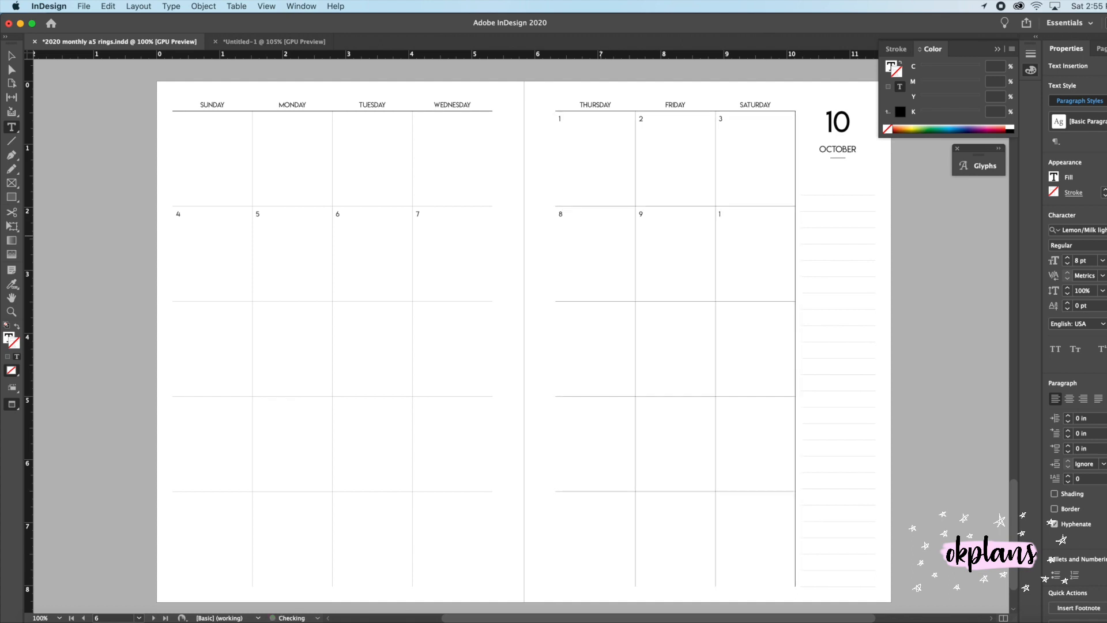
text(10)
key(Tab)
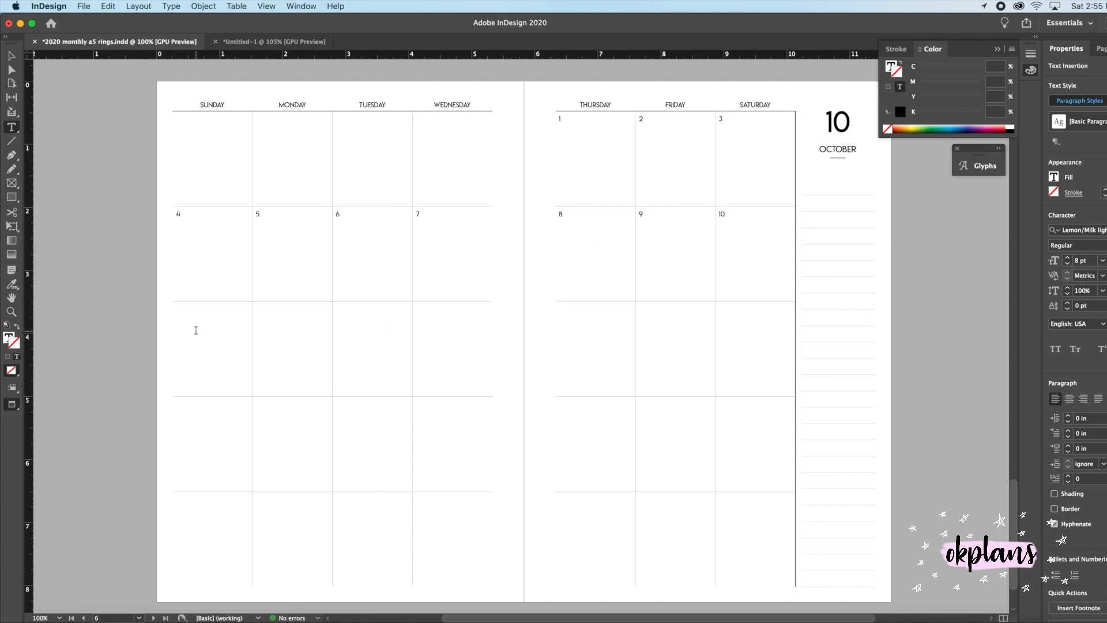
Fill October's third calendar row across both pages with the dates 11 through 17.
click(196, 331)
text(11)
key(Tab)
text(12)
key(Tab)
text(13)
key(Tab)
text(1)
text(4)
click(559, 328)
text(1)
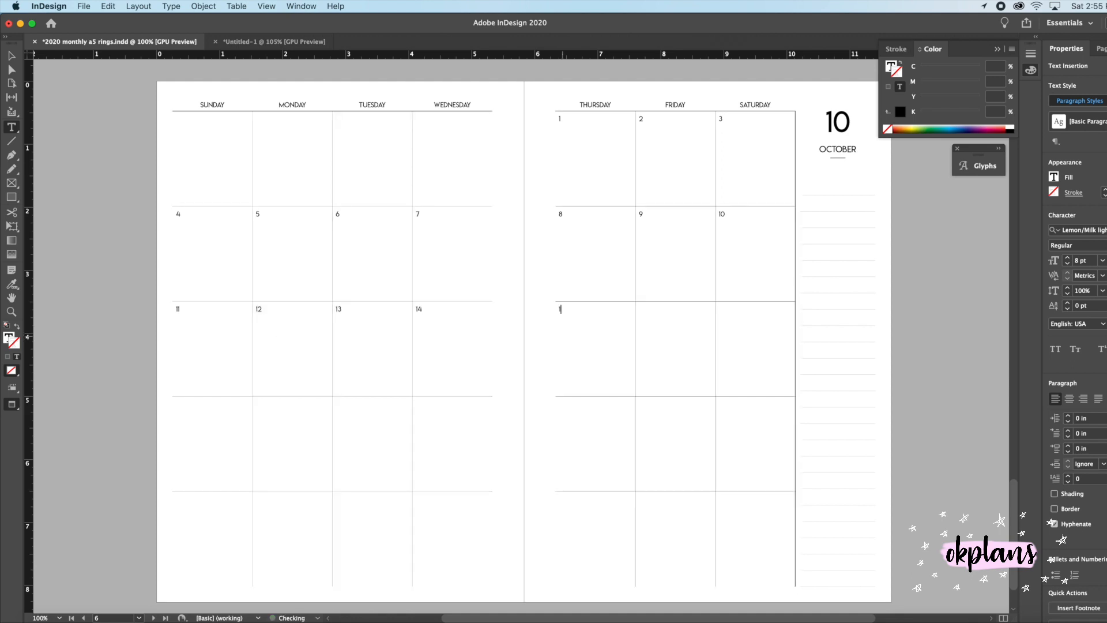
text(16)
key(Tab)
text(17)
Fill the Sunday to Wednesday cells of October's fourth calendar row with the dates 18 through 21.
scroll(445, 416, up, 2)
scroll(445, 416, left, 1)
click(285, 487)
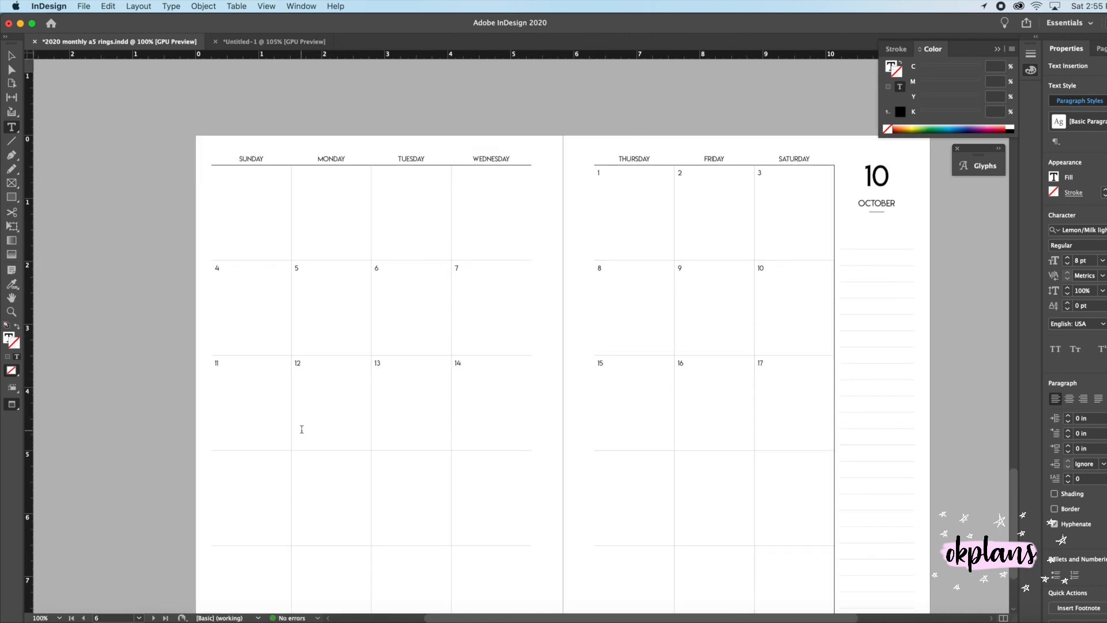
scroll(301, 427, down, 1)
text(18)
key(Tab)
text(19)
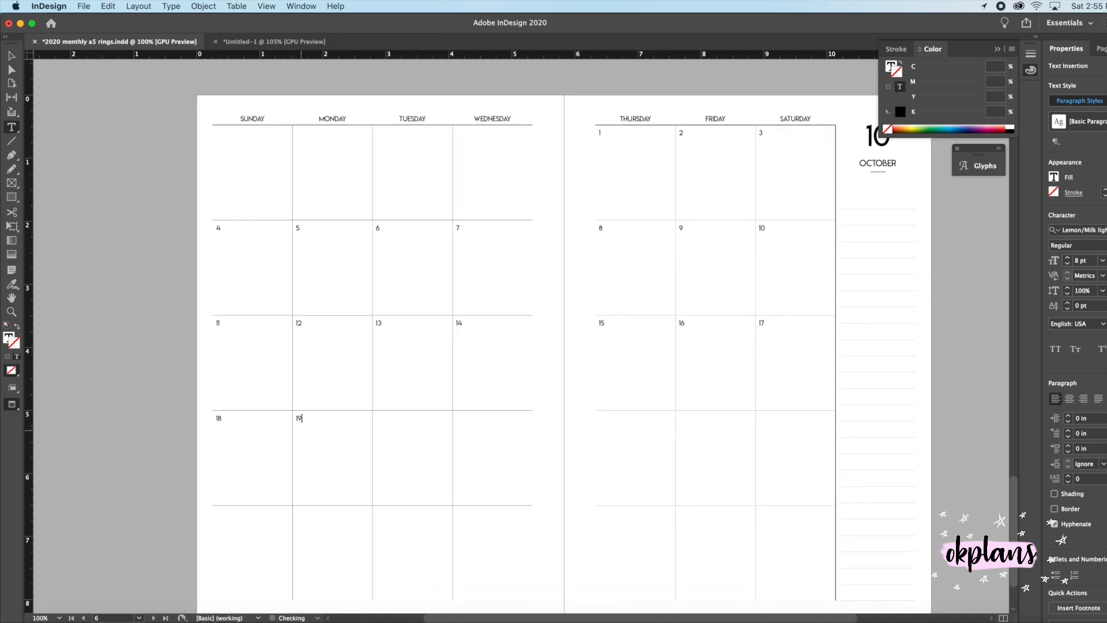
key(Tab)
text(21)
key(Tab)
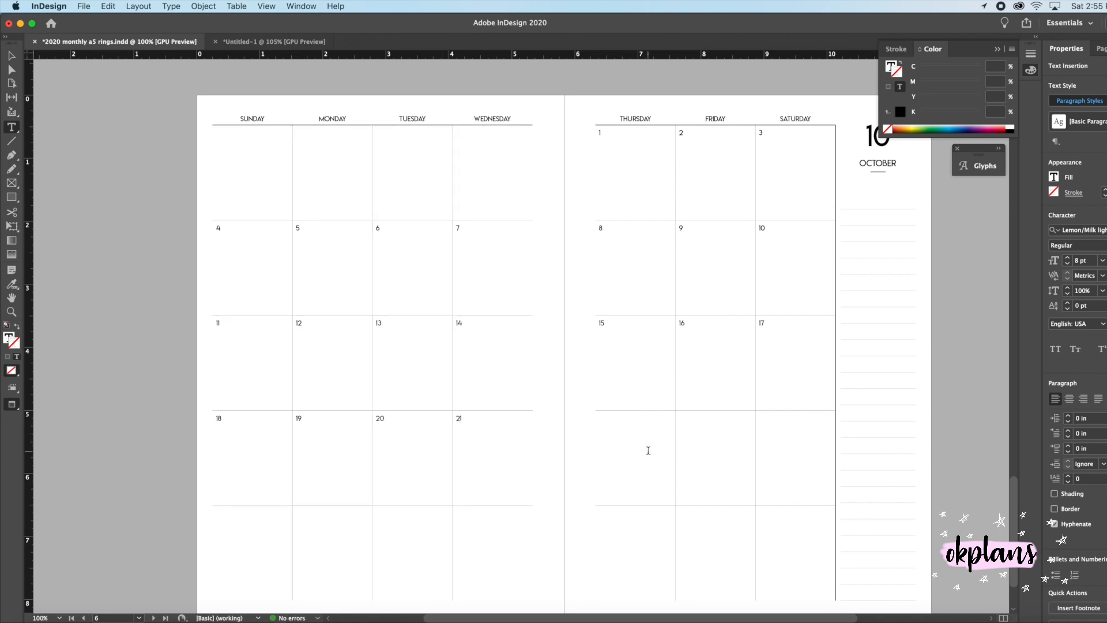
Fill the Thursday to Saturday cells of October's fourth calendar row with the dates 22 through 24.
text(22)
key(Tab)
text(23)
key(Tab)
text(24)
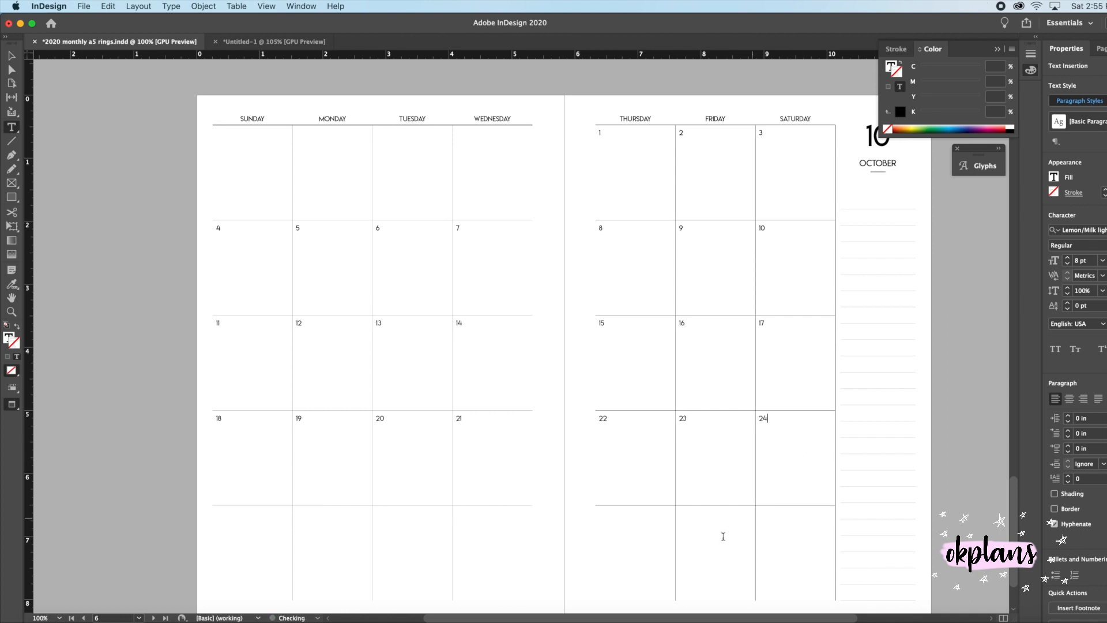
Fill the Thursday to Saturday cells of October's last calendar row with the dates 29 through 31.
text(29)
key(Tab)
text(30)
key(Tab)
text(2)
Fill the Sunday to Wednesday cells of October's last calendar row with the dates 25 through 28.
click(263, 522)
text(25)
key(Tab)
text(26)
key(Tab)
text(2)
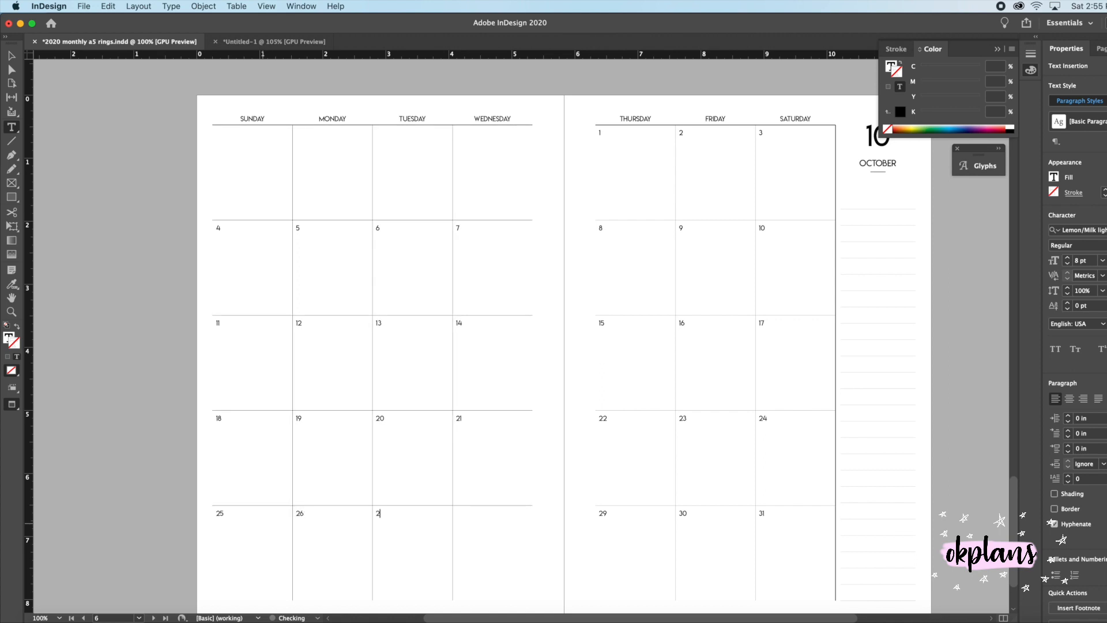
text(7)
key(Tab)
text(28)
scroll(336, 325, up, 20)
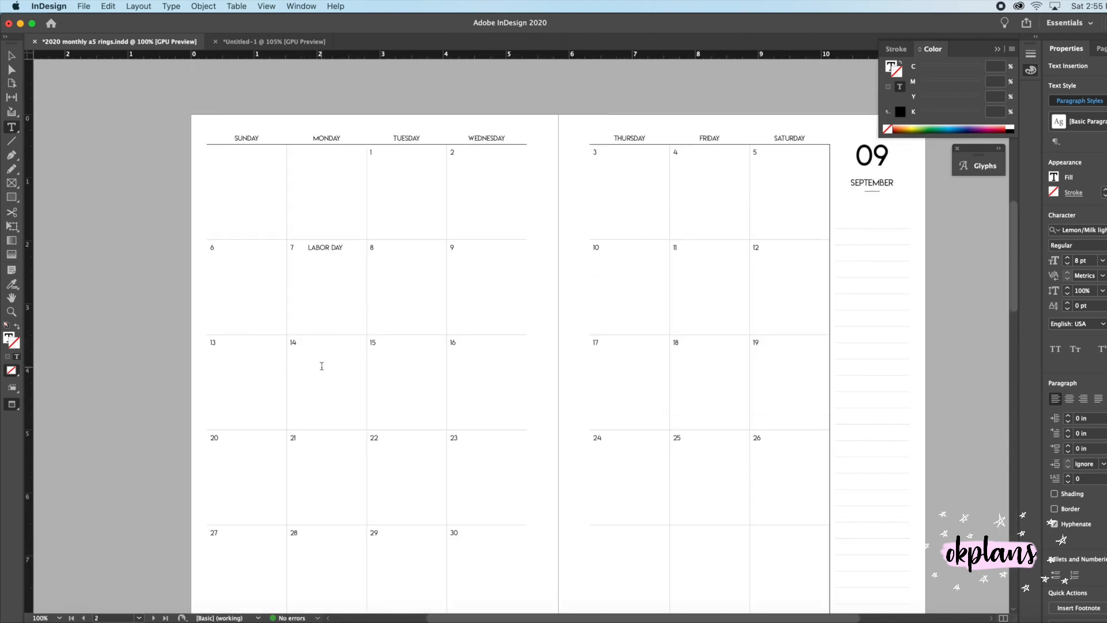
scroll(322, 366, down, 20)
click(328, 235)
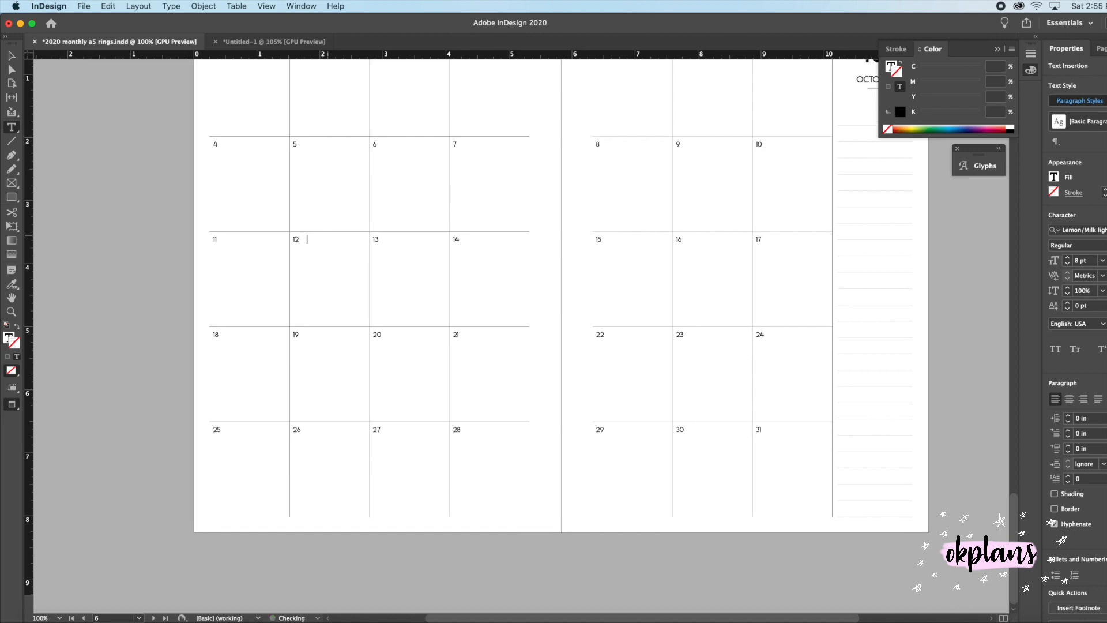
text(INDE)
key(BackSpace)
key(BackSpace)
scroll(412, 236, up, 2)
scroll(412, 237, right, 2)
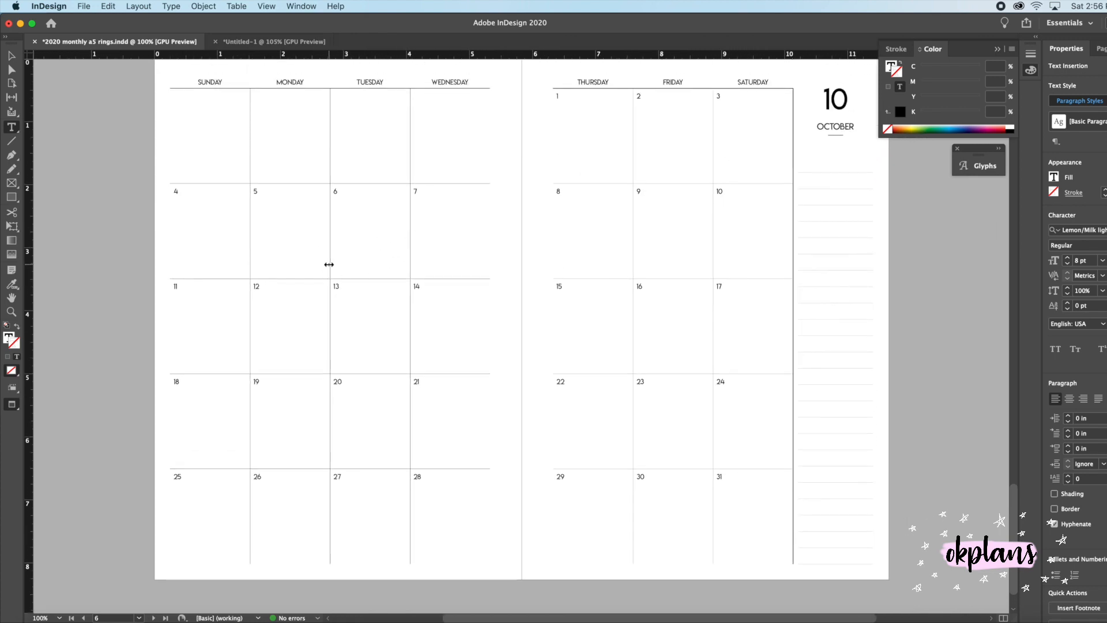
Delete the LABOR DAY label from the September 7 cell.
scroll(329, 264, up, 15)
scroll(329, 264, right, 2)
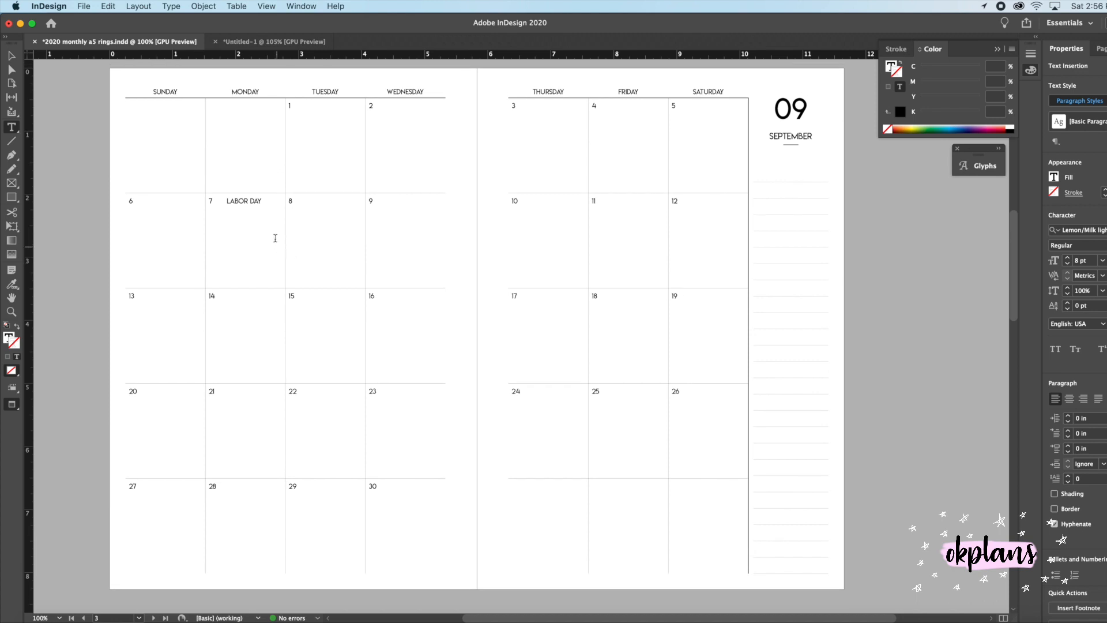
drag(226, 201, 266, 206)
key(BackSpace)
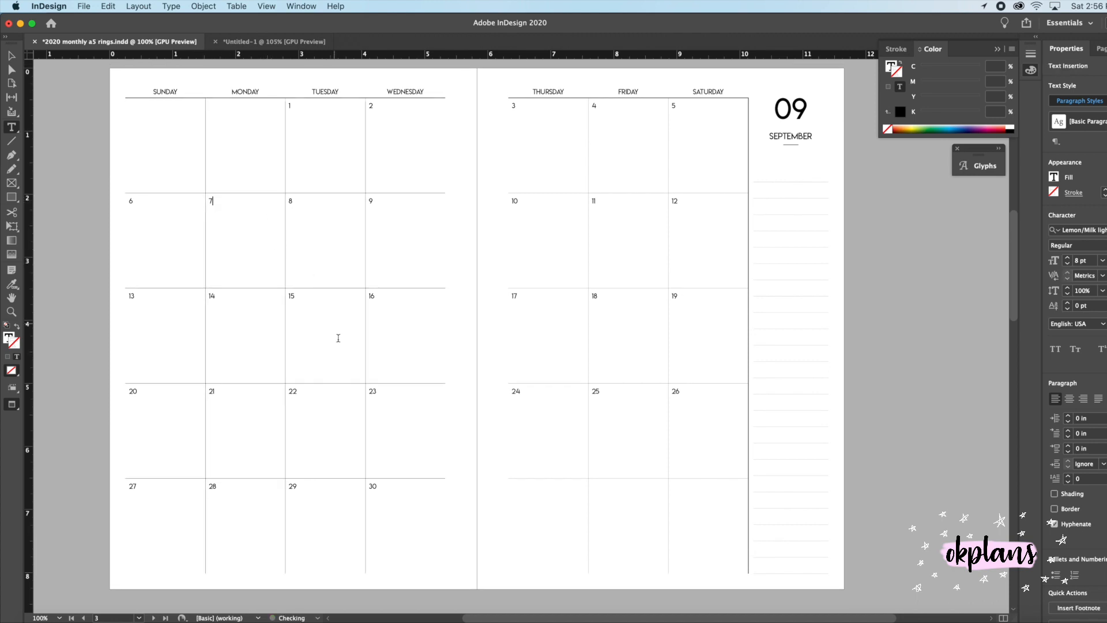
scroll(337, 346, down, 15)
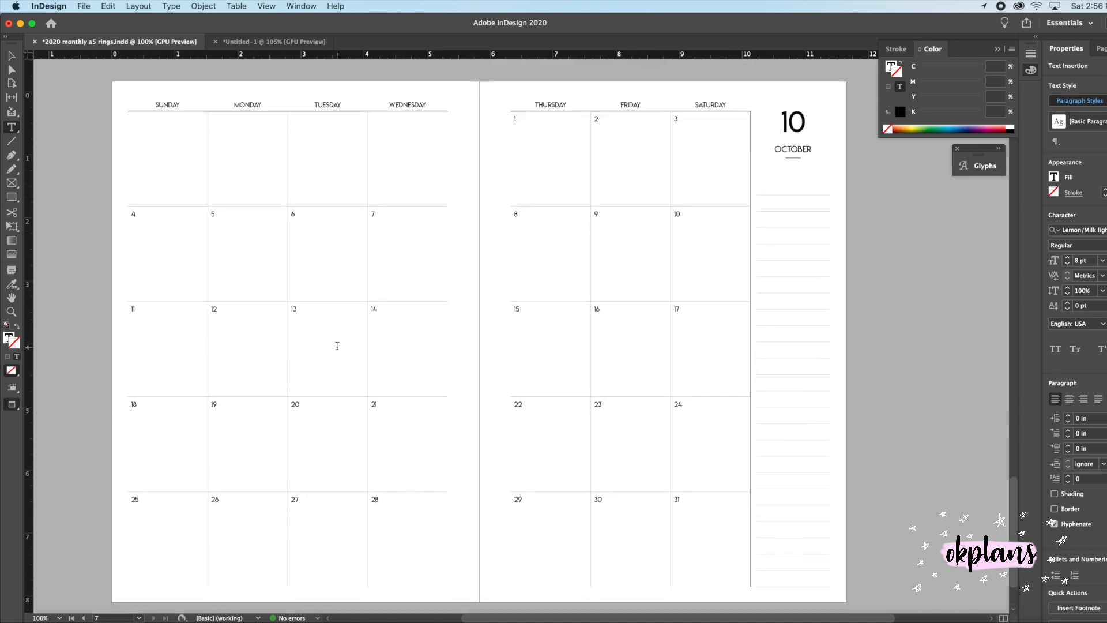
scroll(338, 346, up, 3)
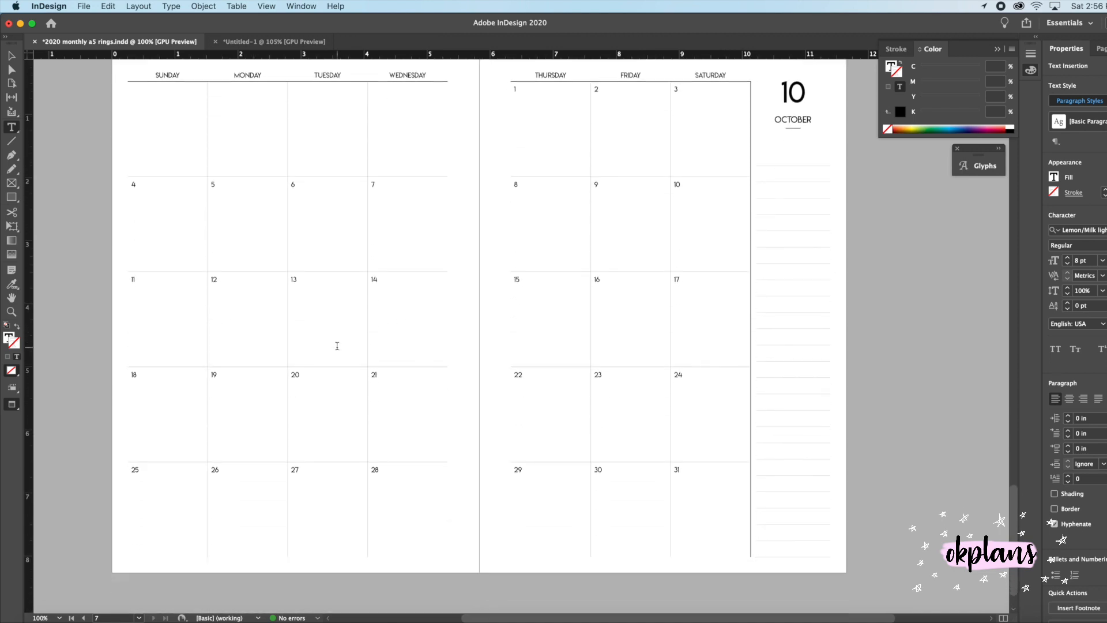
scroll(337, 346, down, 1)
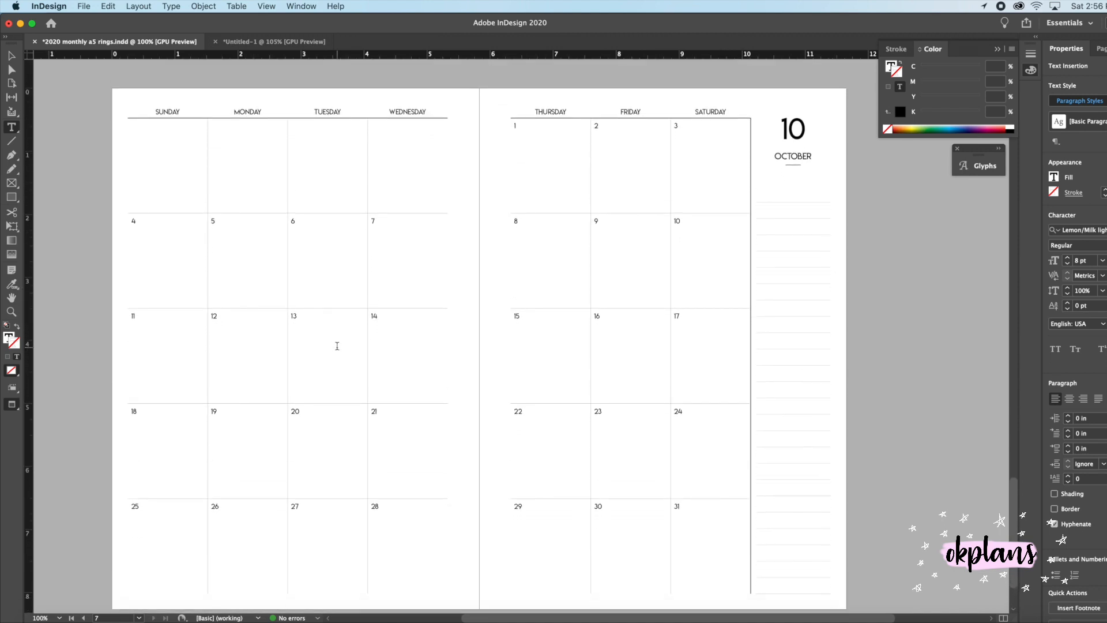
click(1102, 48)
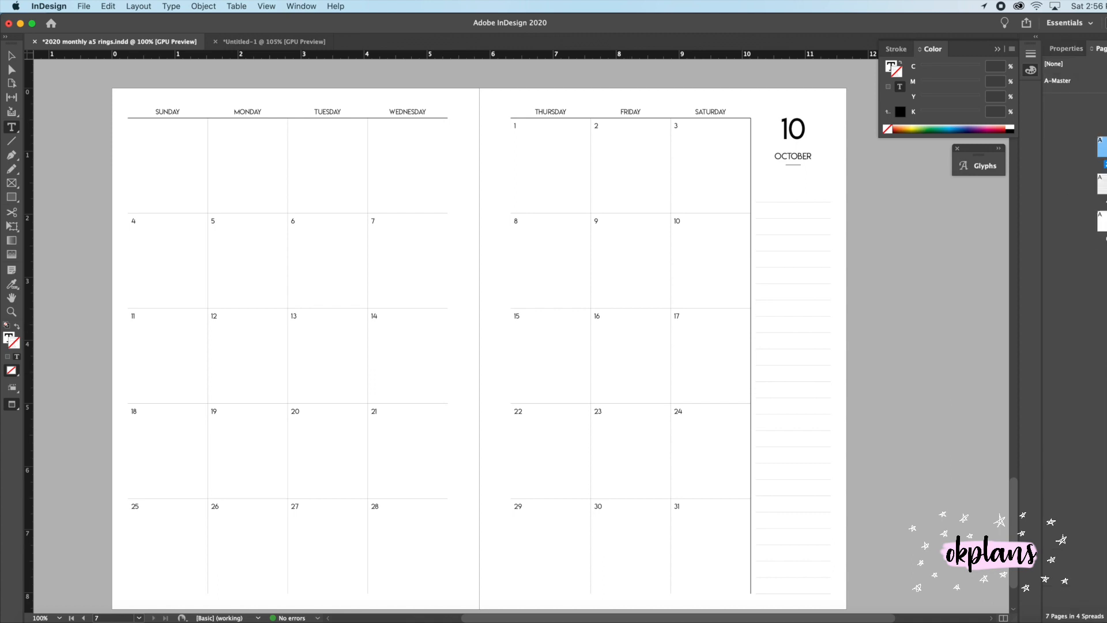
double_click(1106, 201)
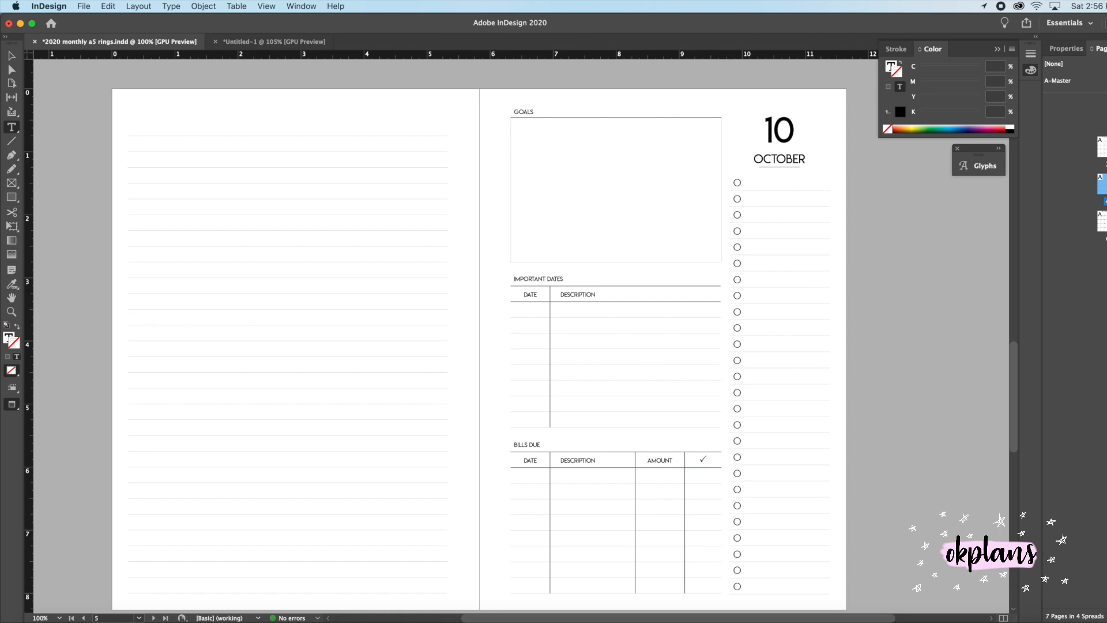
double_click(1106, 238)
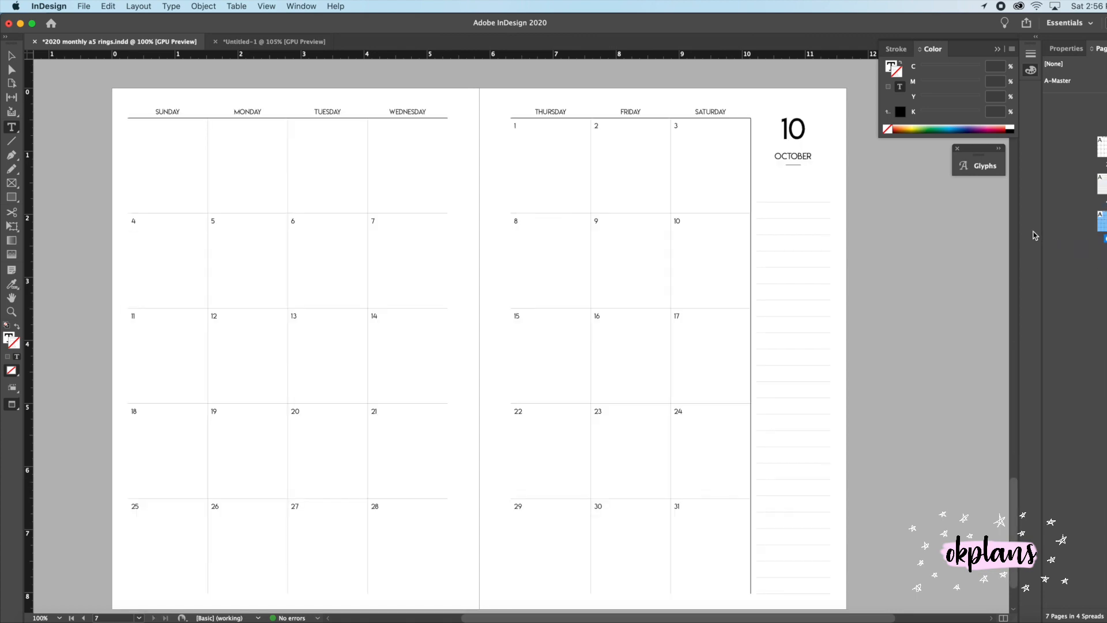
Switch to the Untitled-1 document and move the August mini calendar against the page's left margin.
click(247, 42)
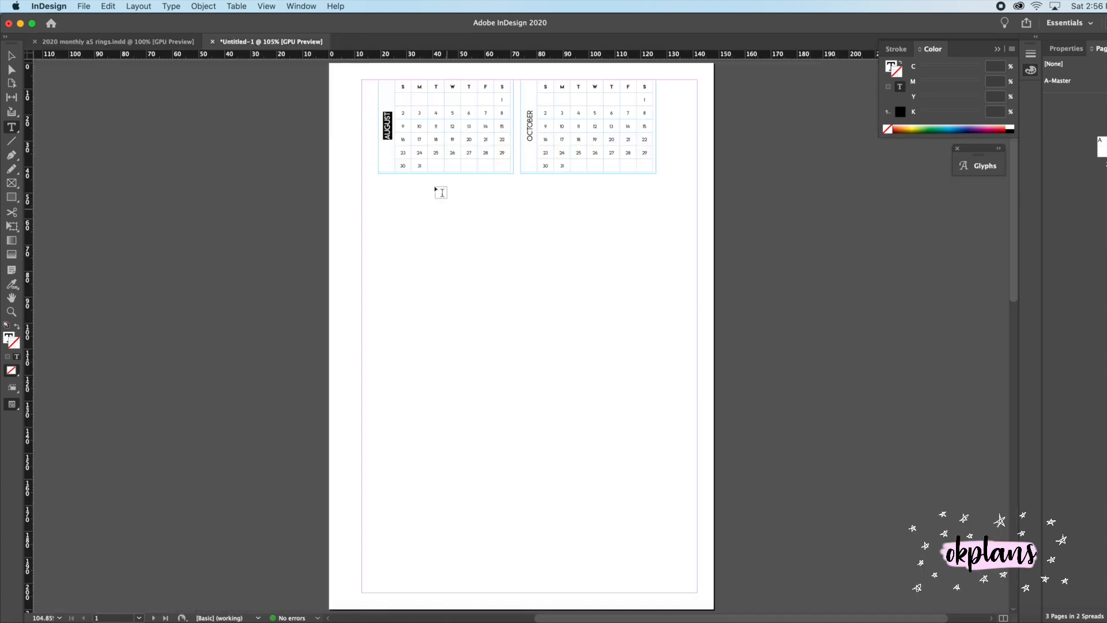
click(11, 56)
drag(479, 144, 465, 147)
click(506, 185)
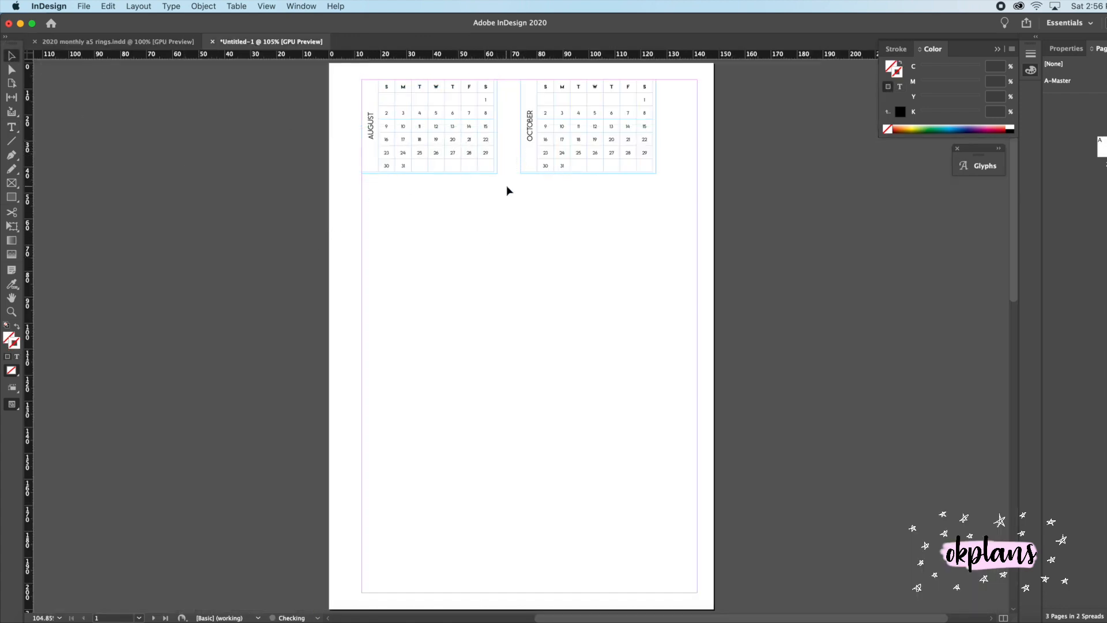
Delete the vertical AUGUST label column from the first mini calendar's table.
click(371, 118)
double_click(371, 118)
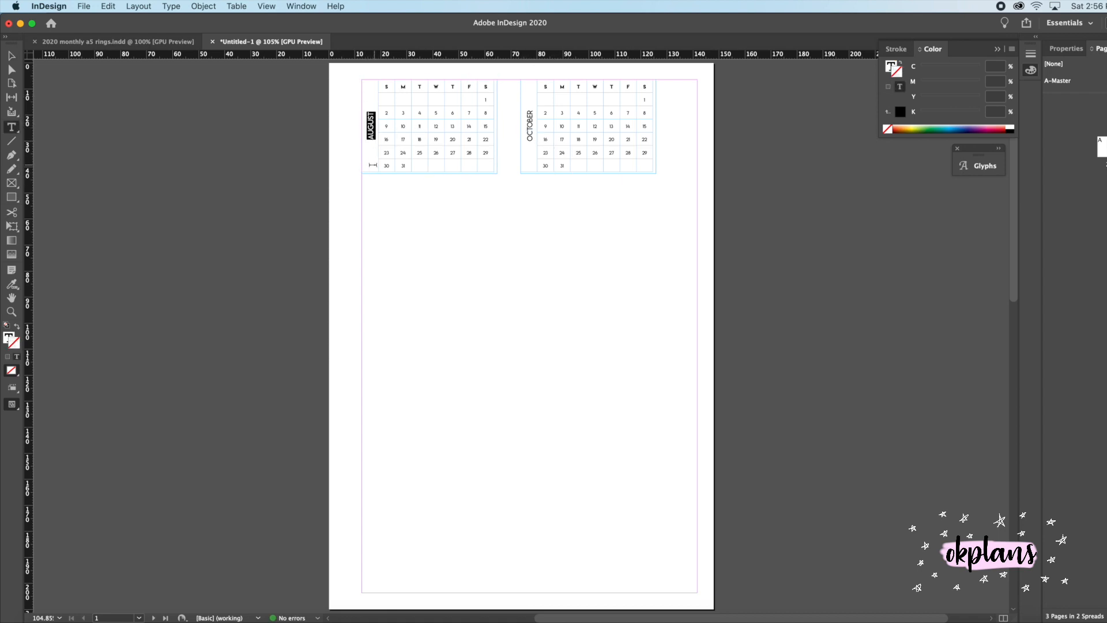
right_click(368, 160)
click(372, 91)
click(371, 77)
click(370, 77)
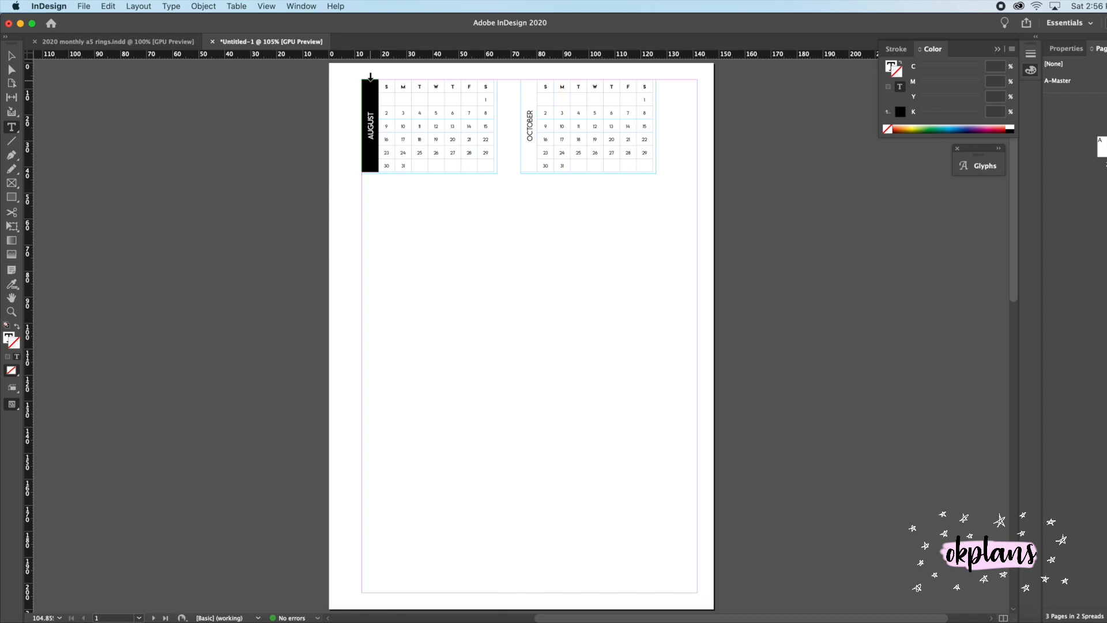
right_click(370, 81)
mouse_move(439, 132)
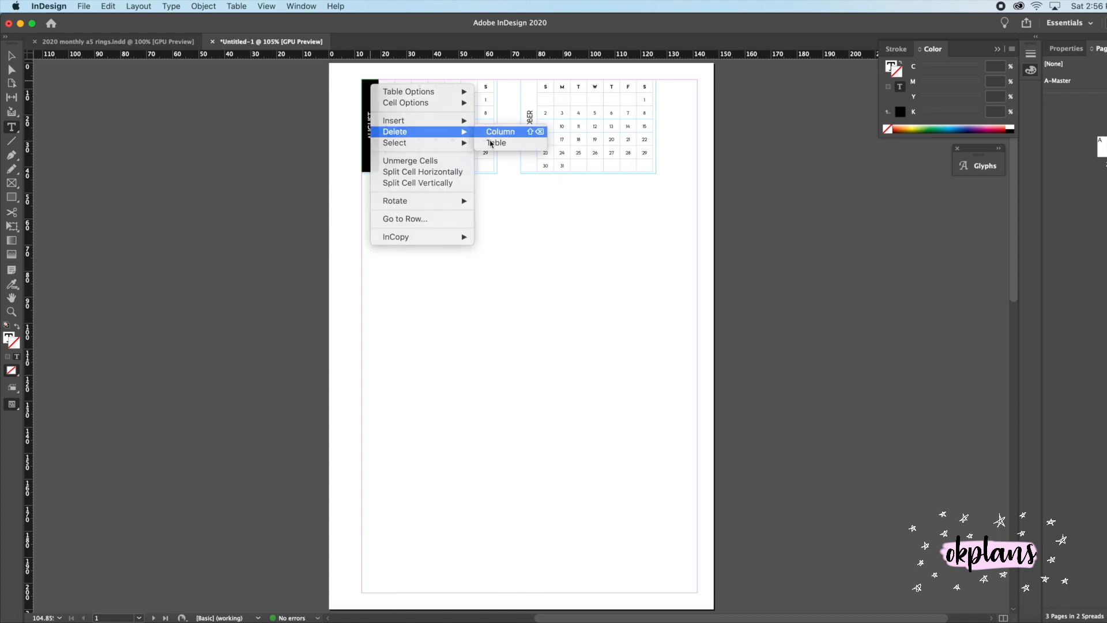
click(489, 132)
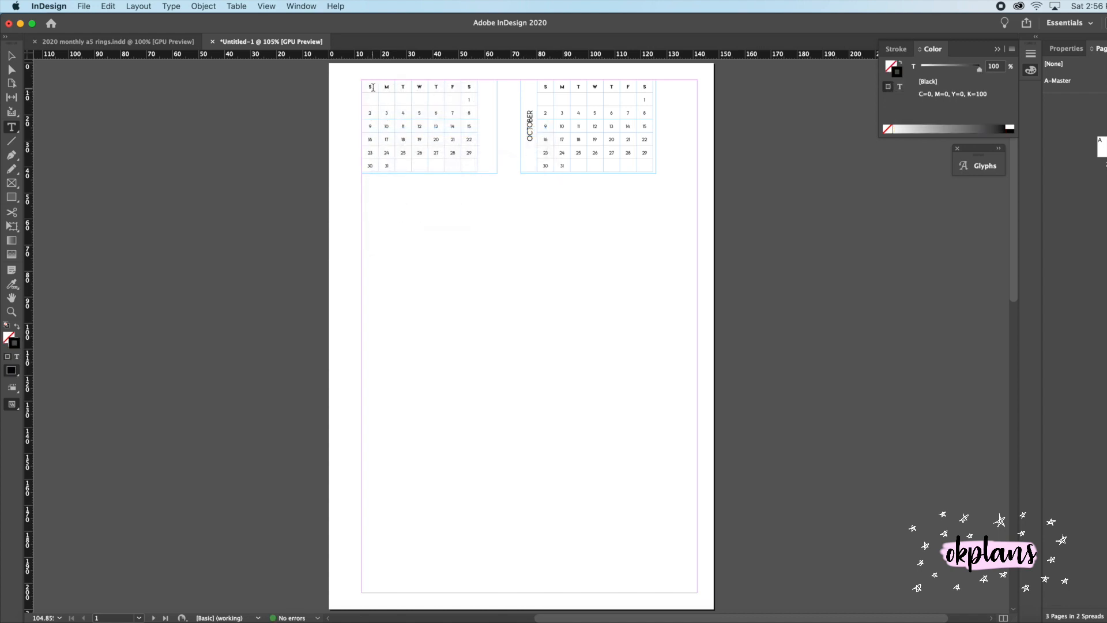
Insert one row above the weekday letters in the August mini calendar.
drag(371, 87, 467, 87)
right_click(378, 90)
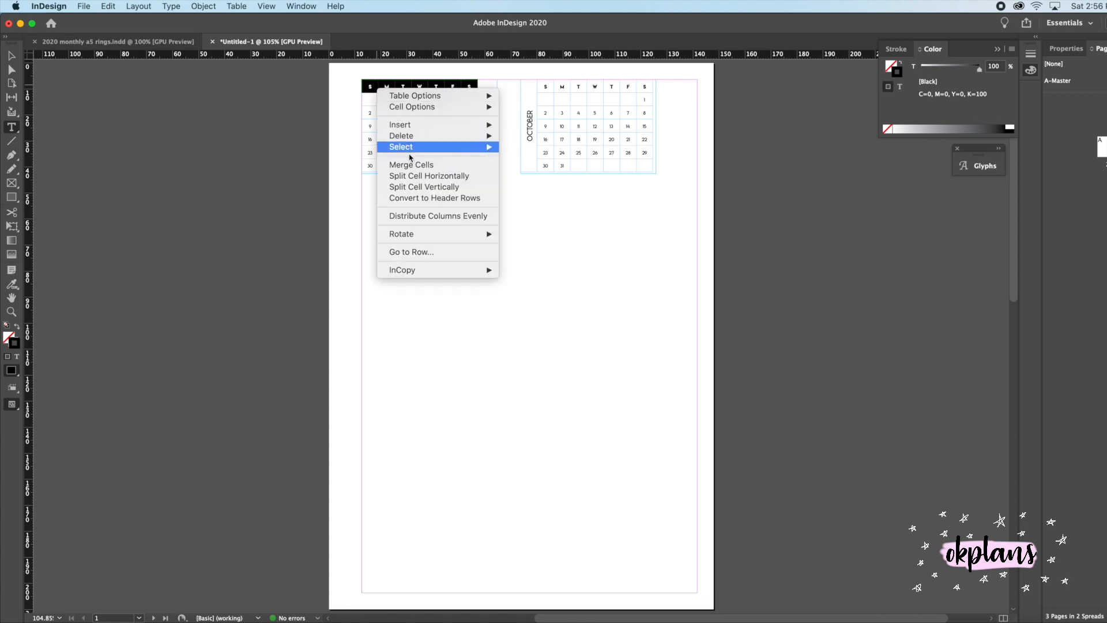
mouse_move(415, 125)
click(519, 124)
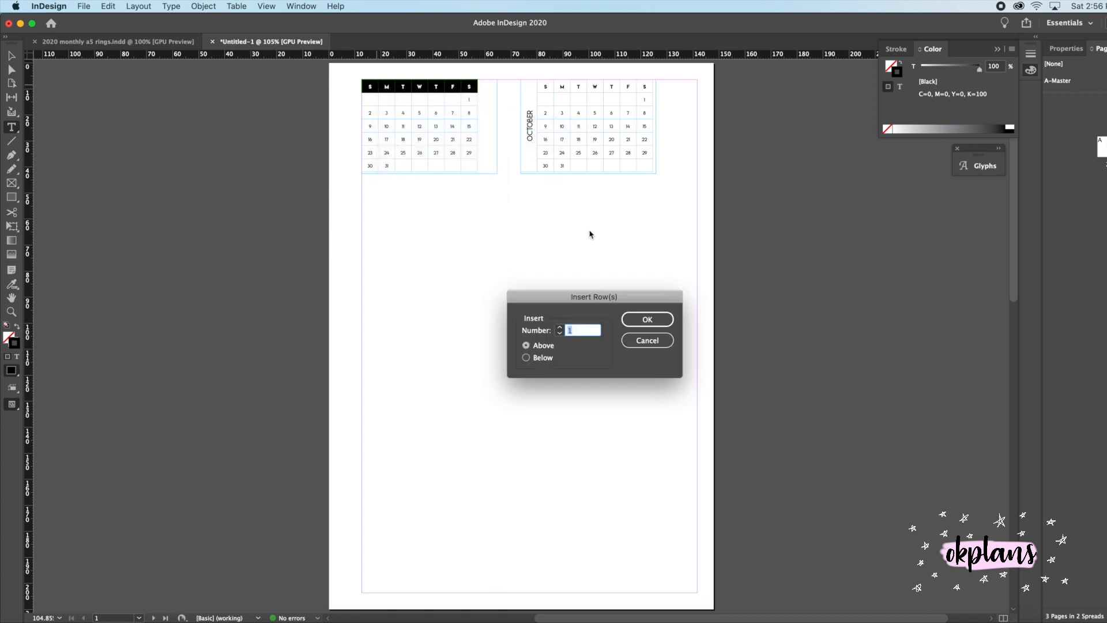
click(648, 319)
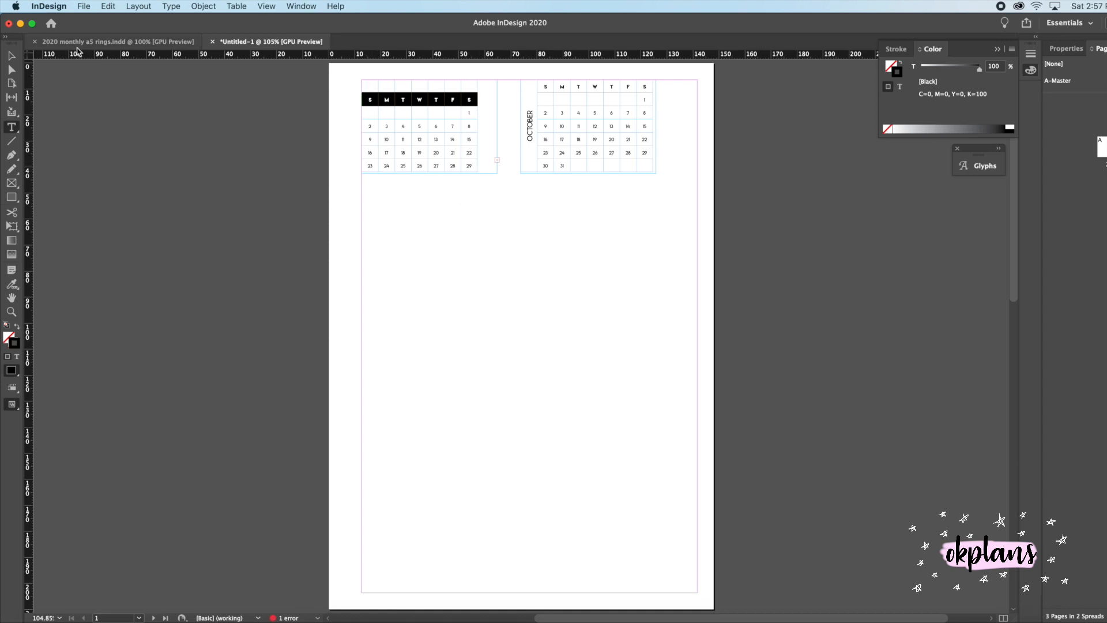
Extend the August mini calendar's frame downward and merge the seven cells of its empty first row.
click(11, 55)
drag(431, 176, 431, 191)
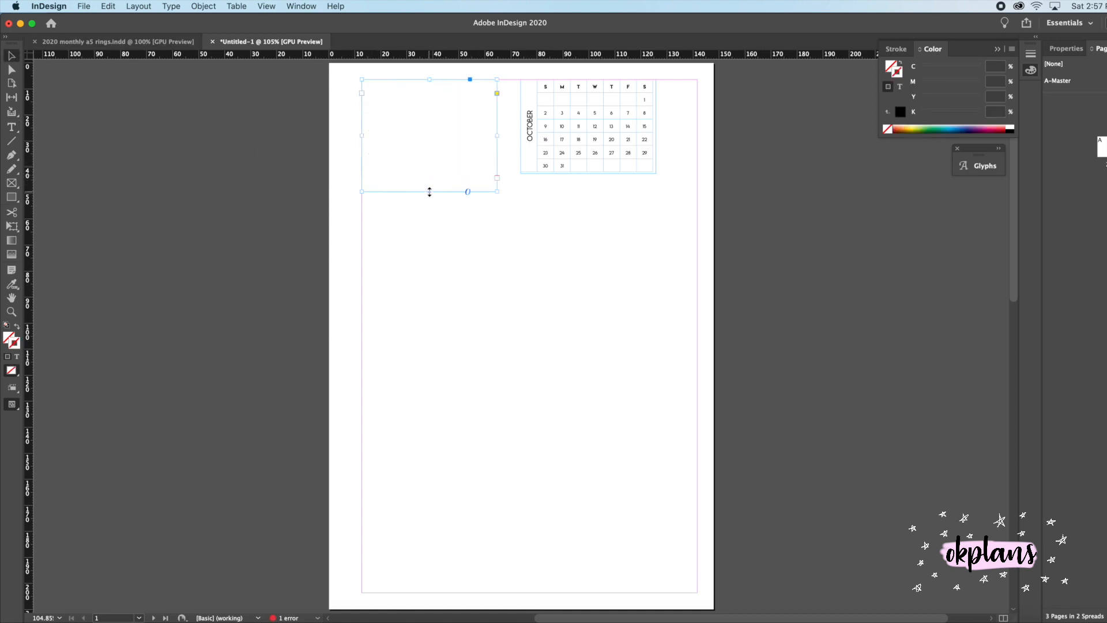
double_click(378, 86)
drag(375, 85, 467, 88)
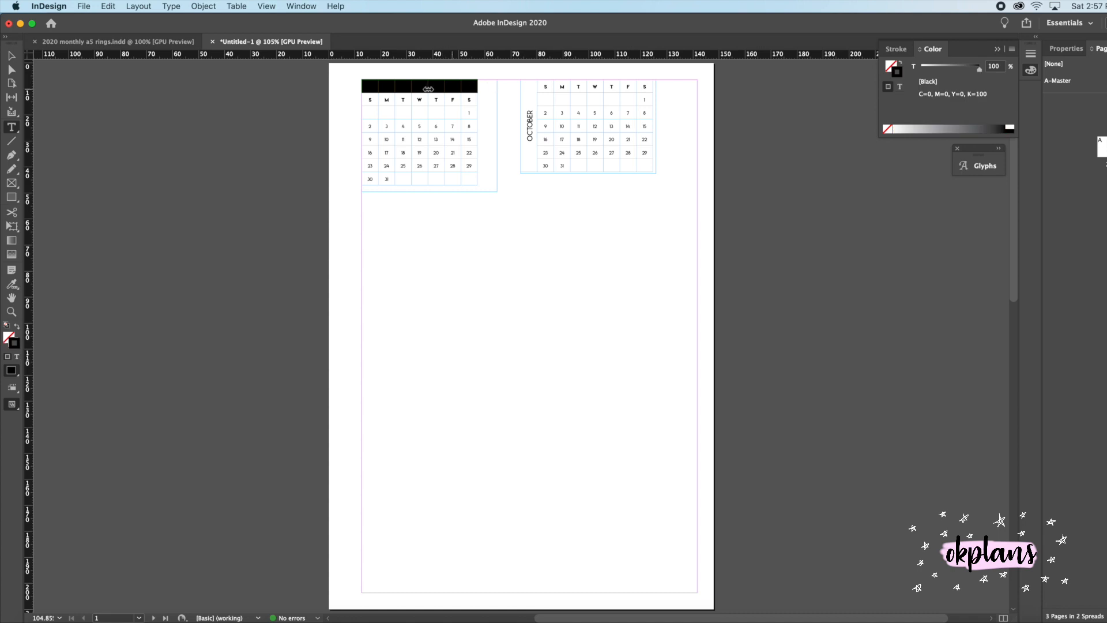
right_click(406, 86)
click(439, 169)
click(404, 97)
Check the mini calendars in Preview mode, and return to Normal mode.
click(12, 406)
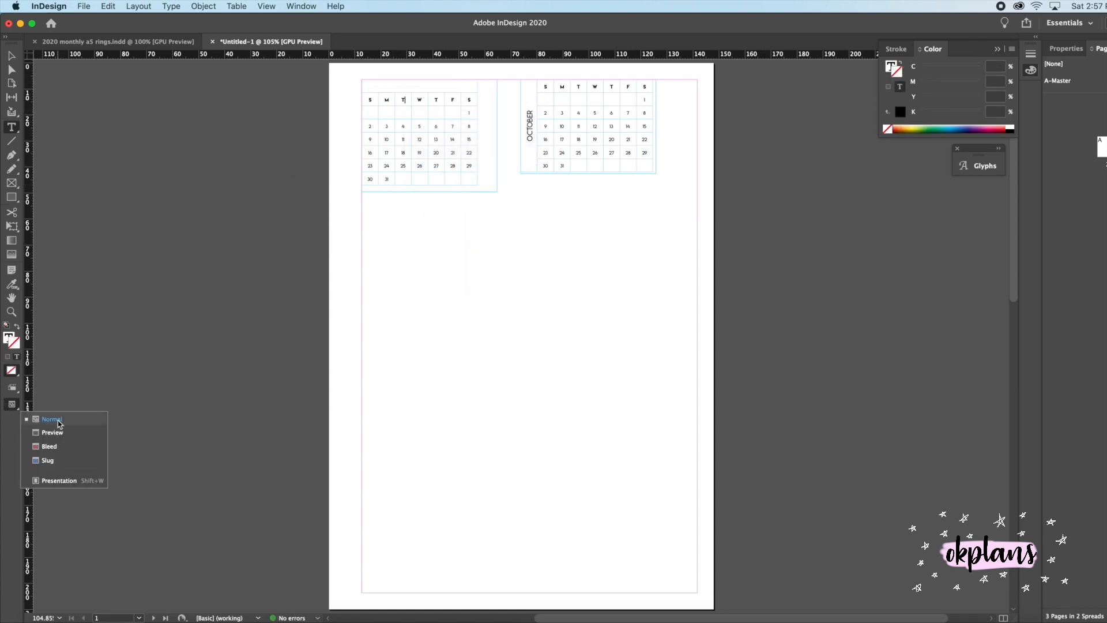
click(43, 433)
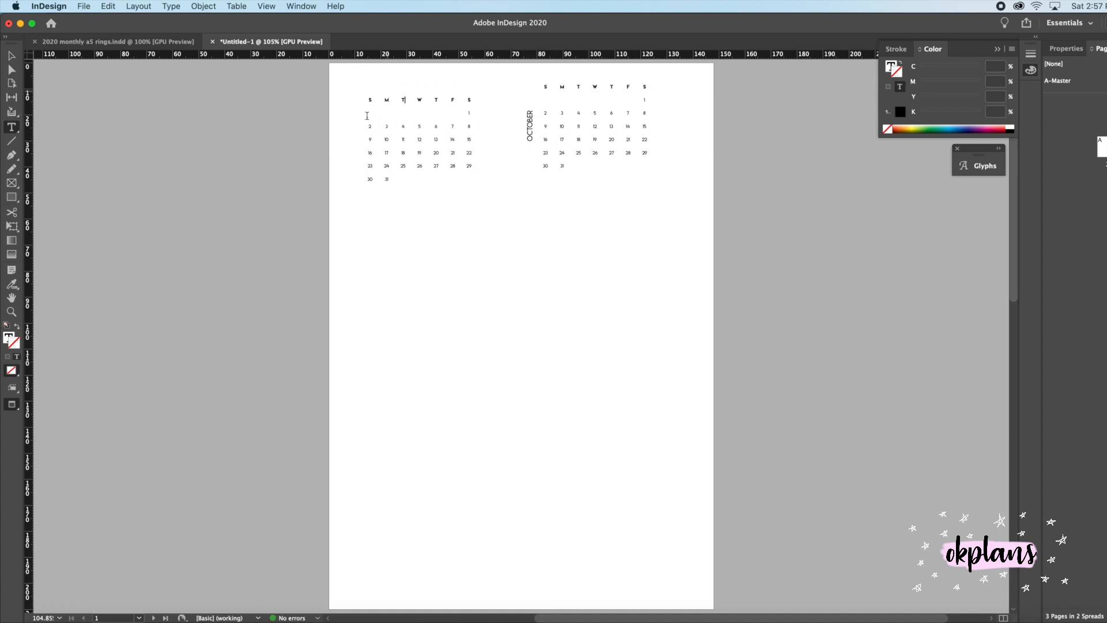
click(11, 407)
click(44, 420)
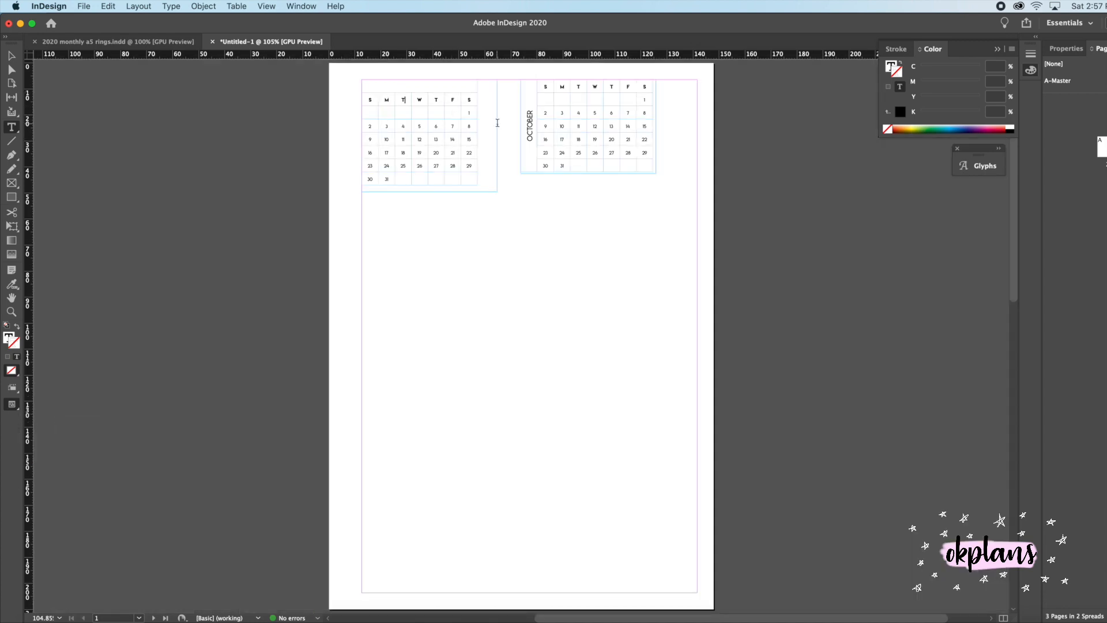
click(86, 7)
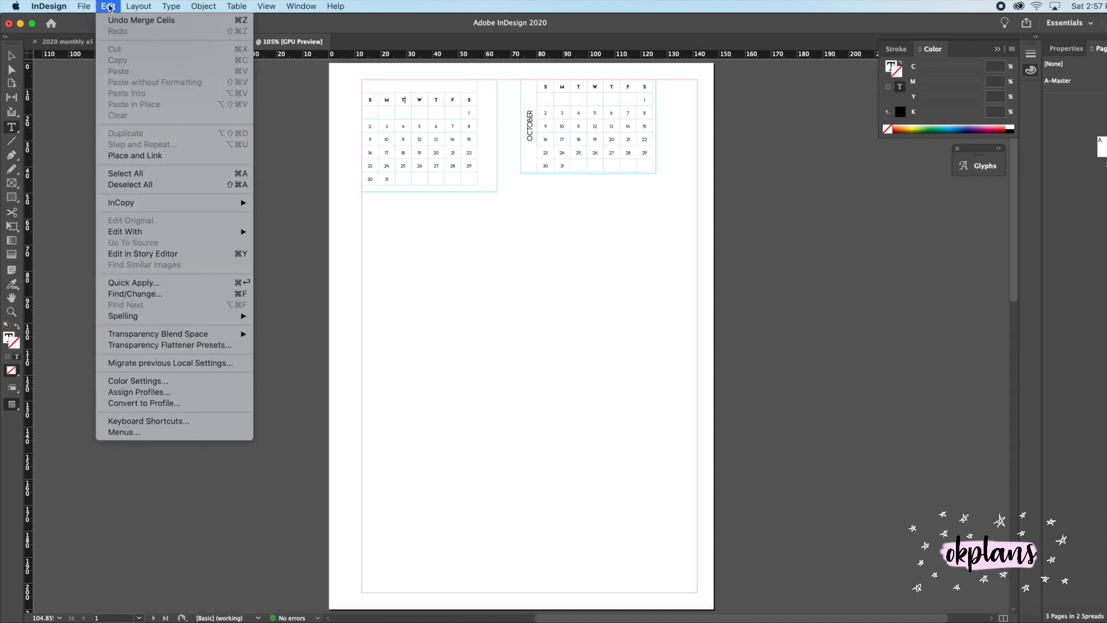
mouse_move(141, 7)
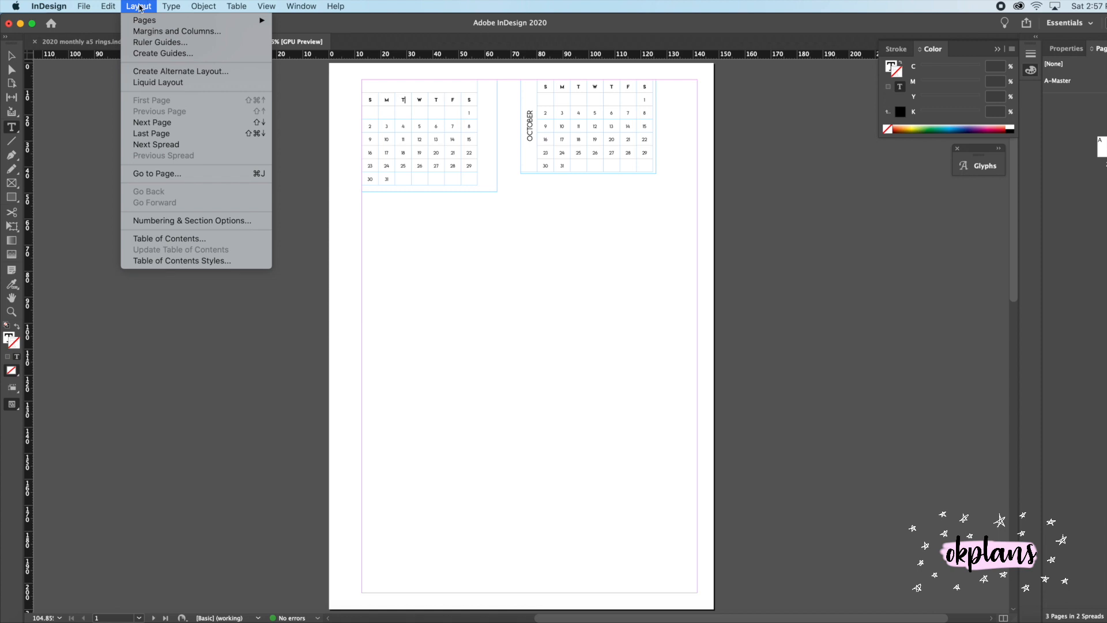
click(159, 55)
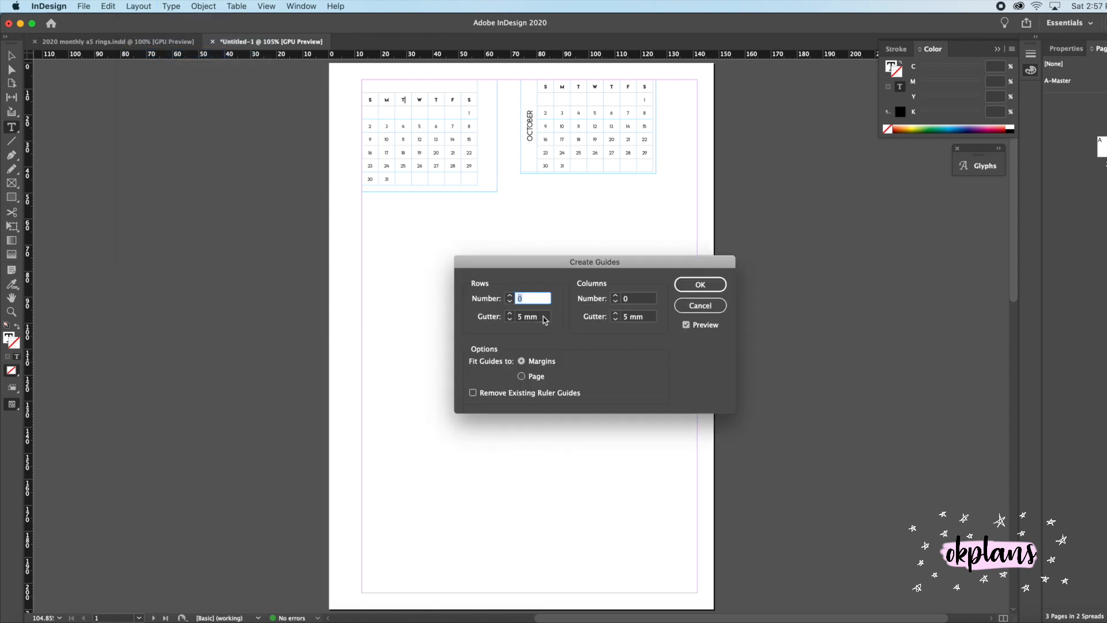
click(510, 295)
click(510, 295)
click(687, 306)
Set both the horizontal and vertical ruler units to inches in the preferences.
click(57, 7)
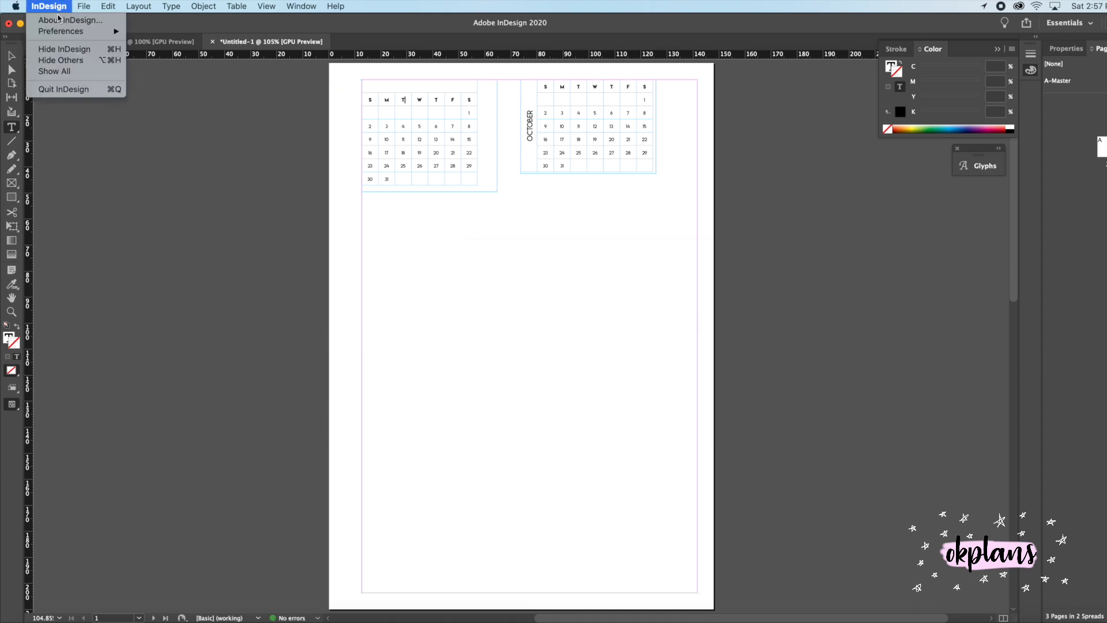
mouse_move(61, 31)
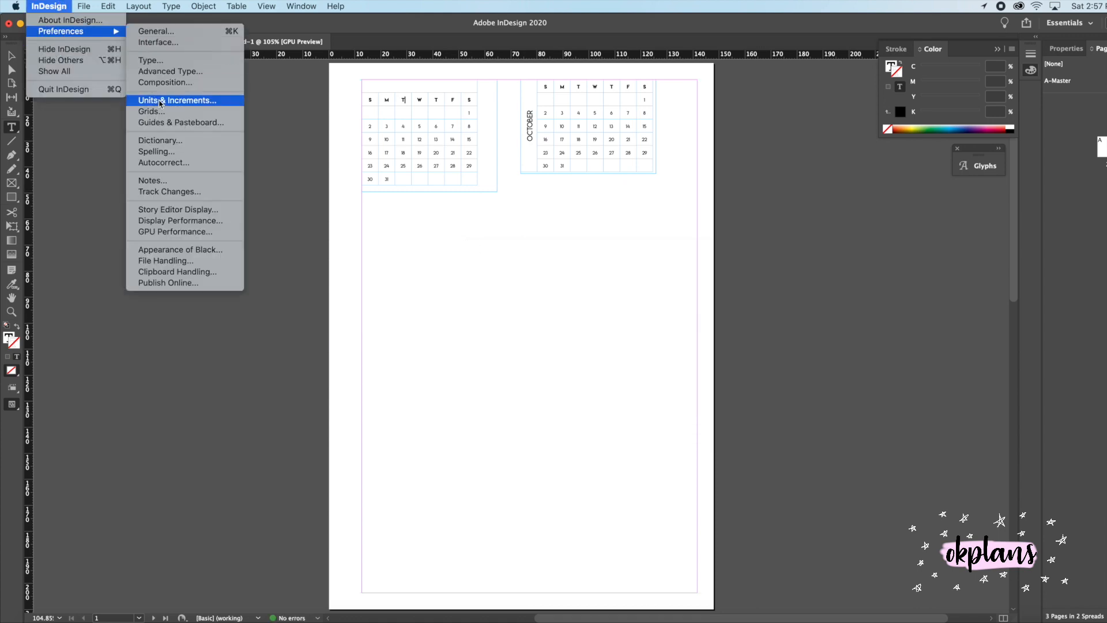
key(Return)
click(635, 201)
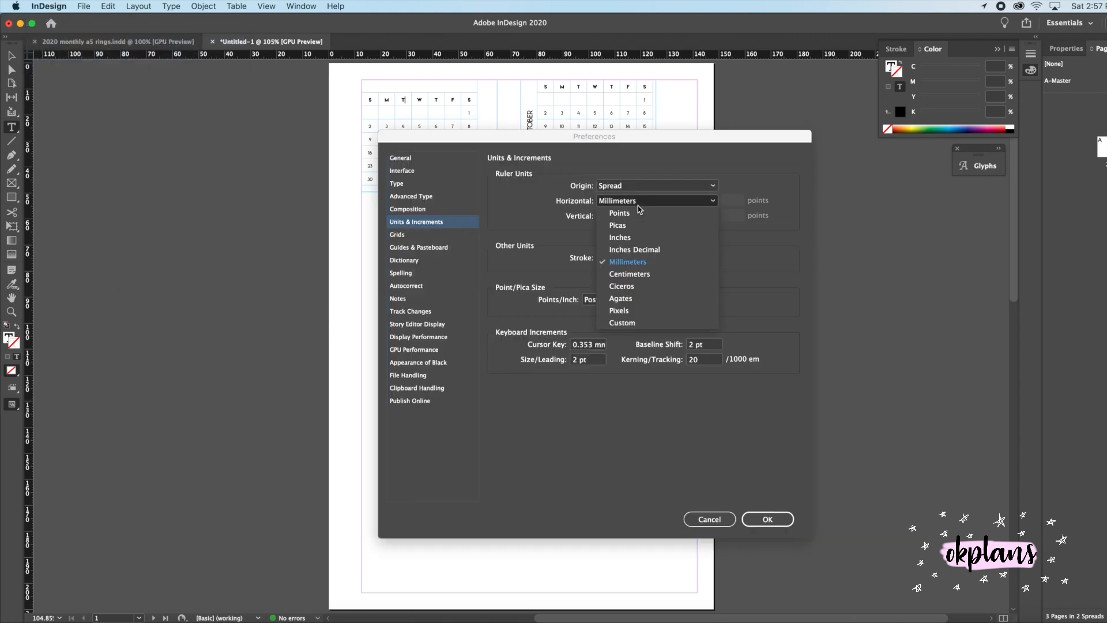
click(623, 237)
click(631, 215)
click(635, 252)
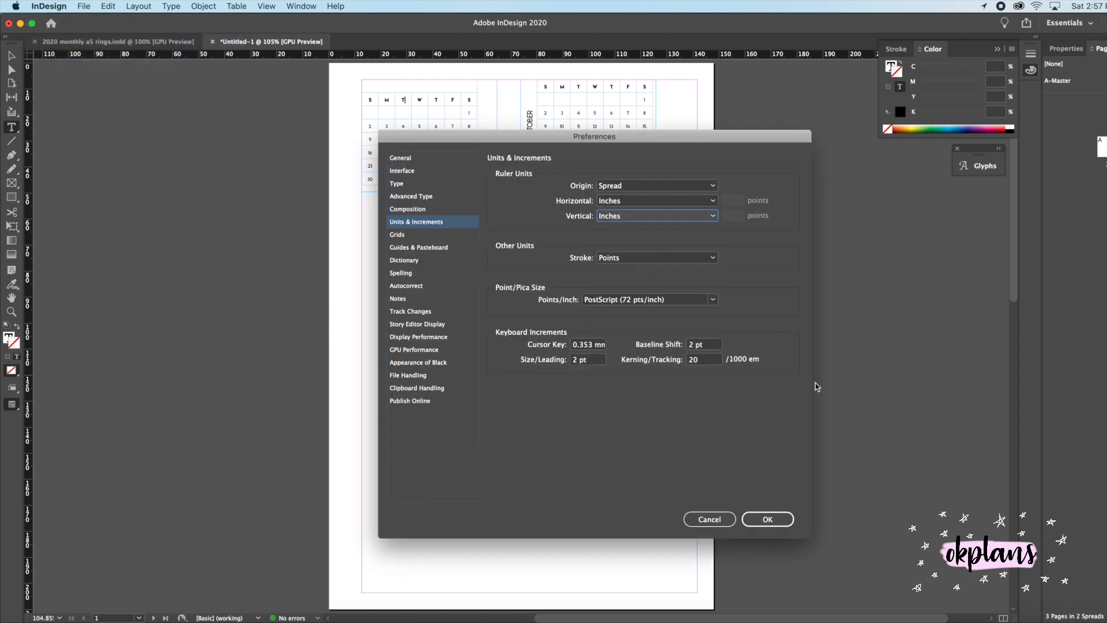
click(789, 518)
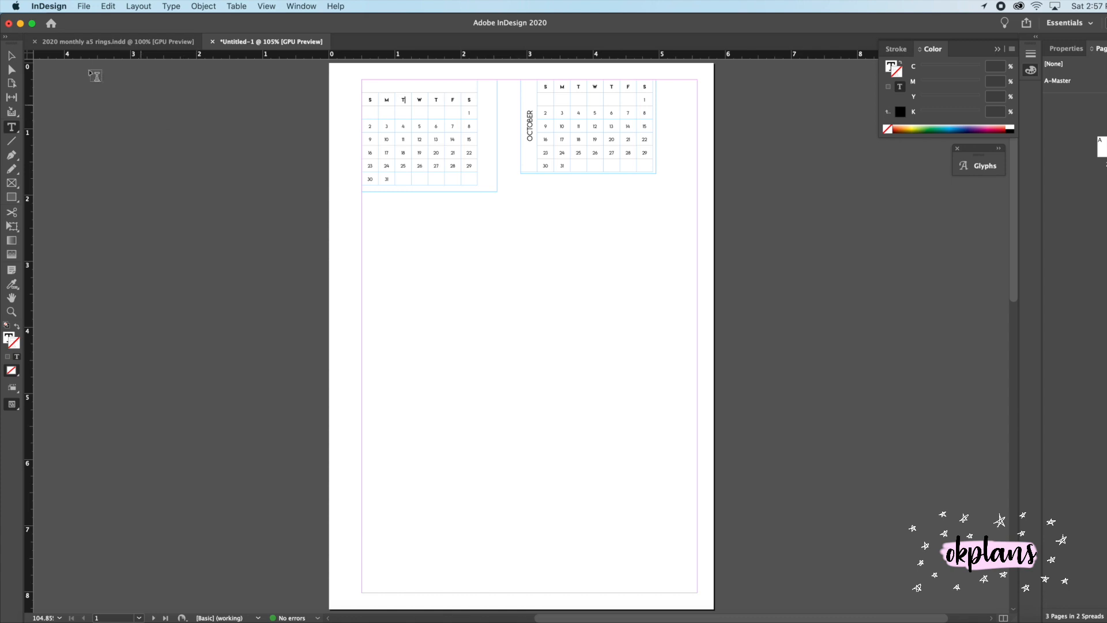
click(141, 7)
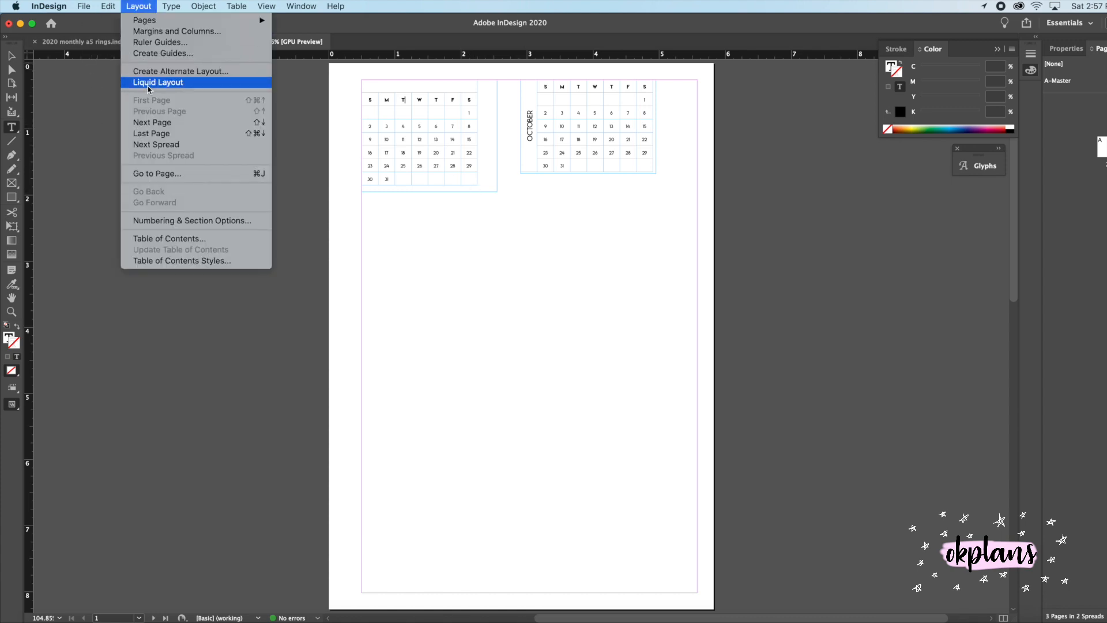
click(159, 53)
click(510, 319)
click(509, 295)
click(509, 296)
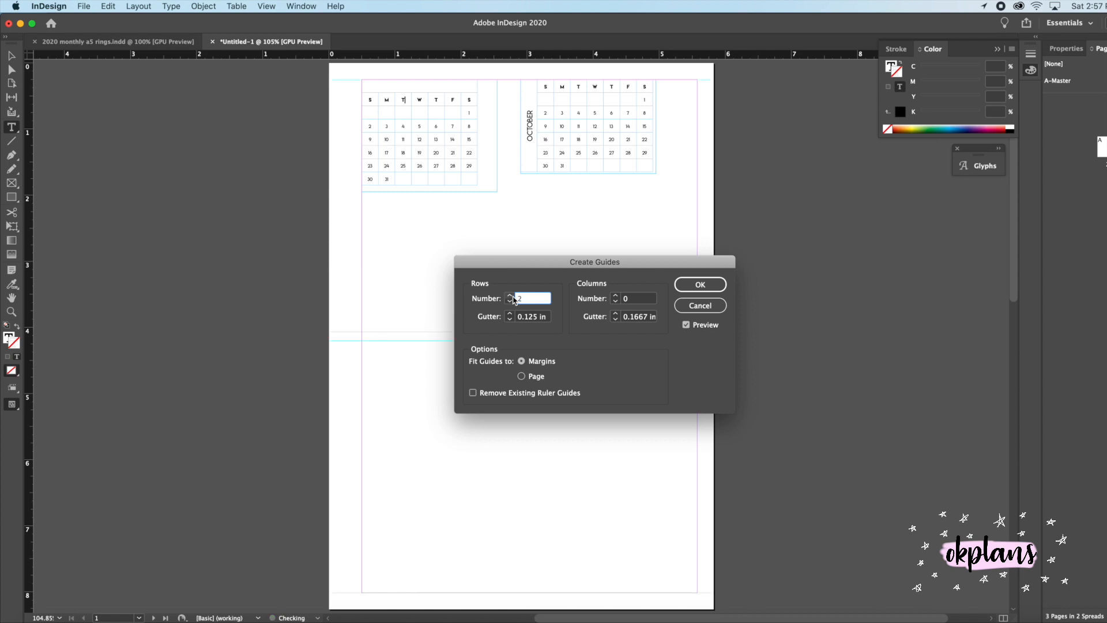
click(510, 295)
click(509, 296)
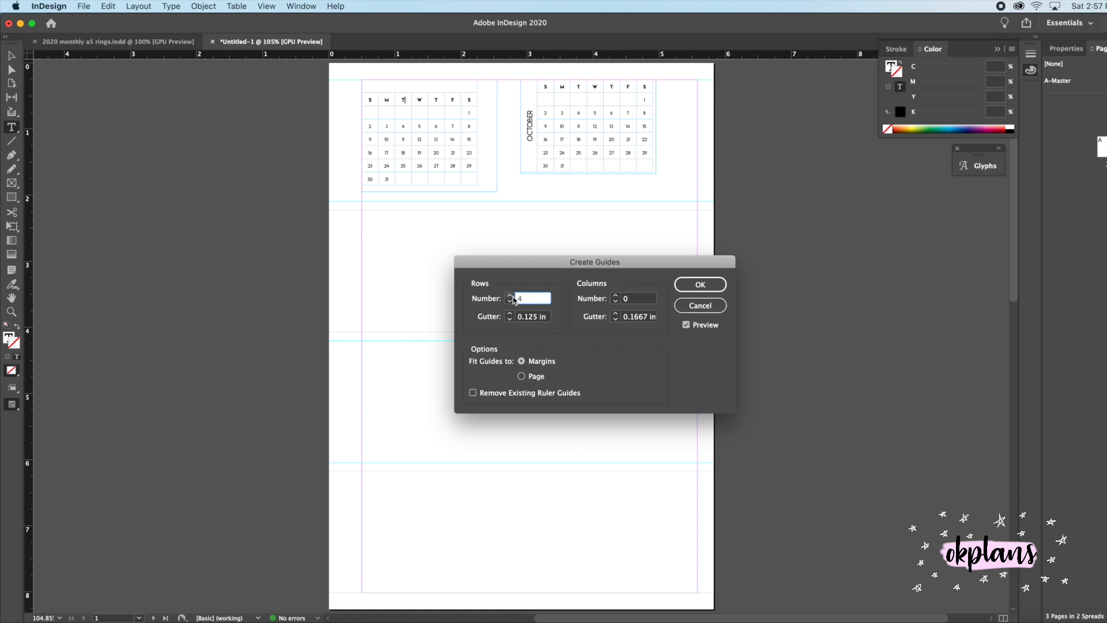
click(692, 310)
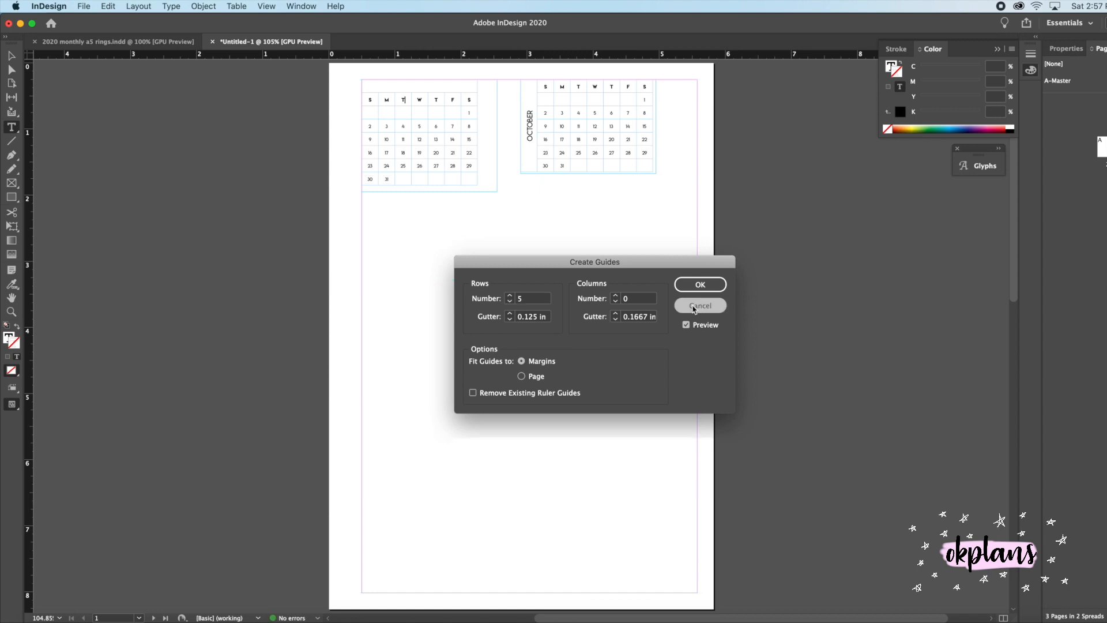
Set the document's top margin to 0.75 in, with the change previewed on the page.
click(85, 7)
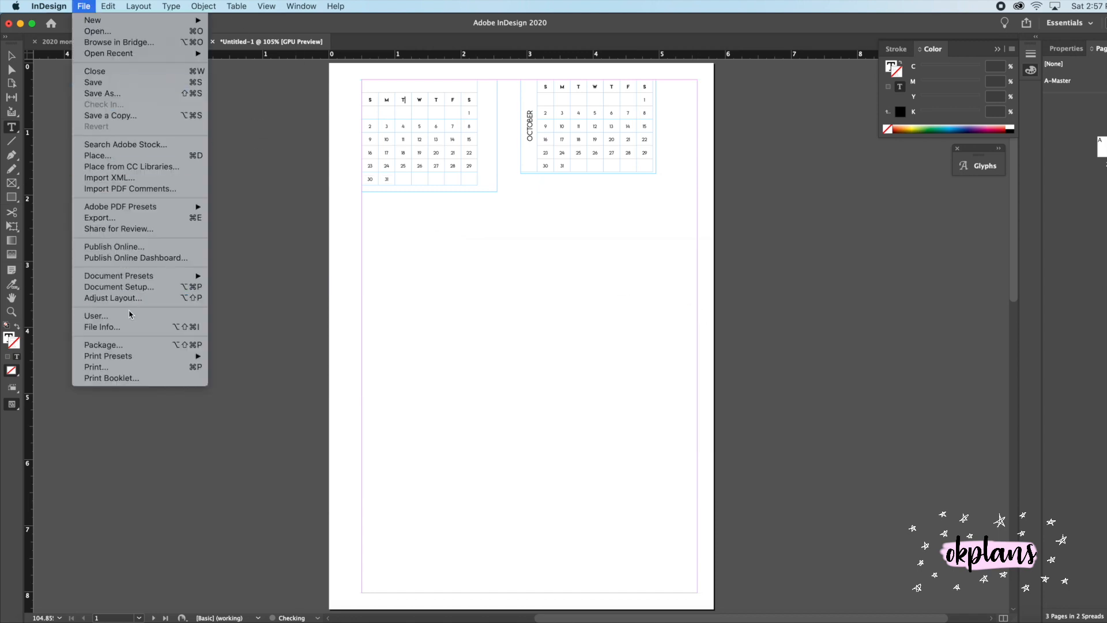
click(128, 287)
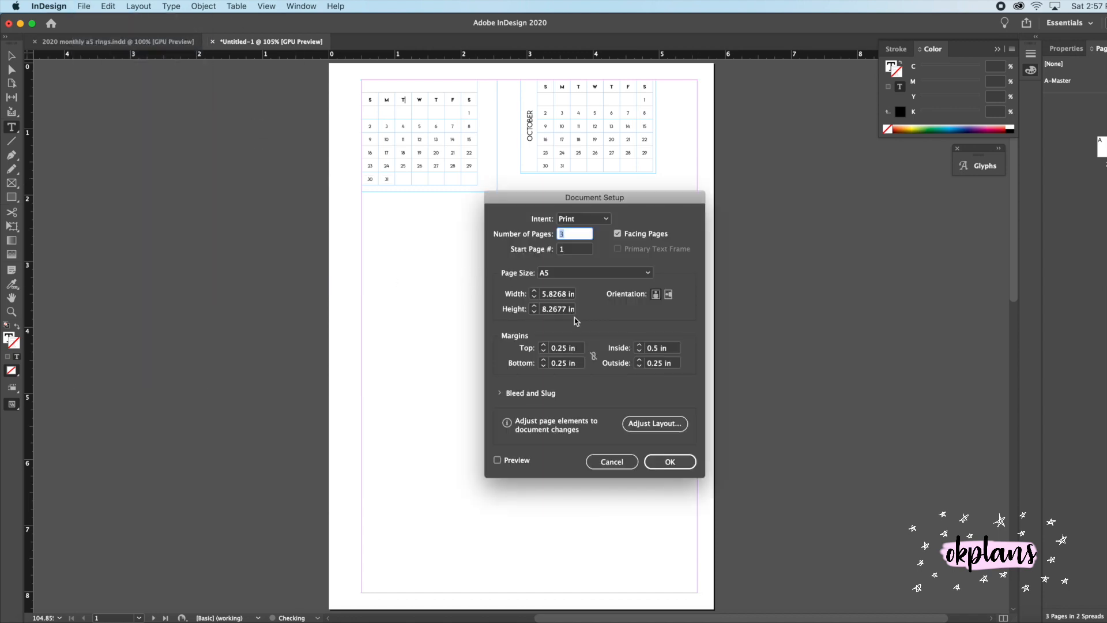
click(545, 346)
click(545, 346)
click(545, 346)
click(545, 346)
click(545, 347)
click(545, 346)
click(545, 346)
click(498, 459)
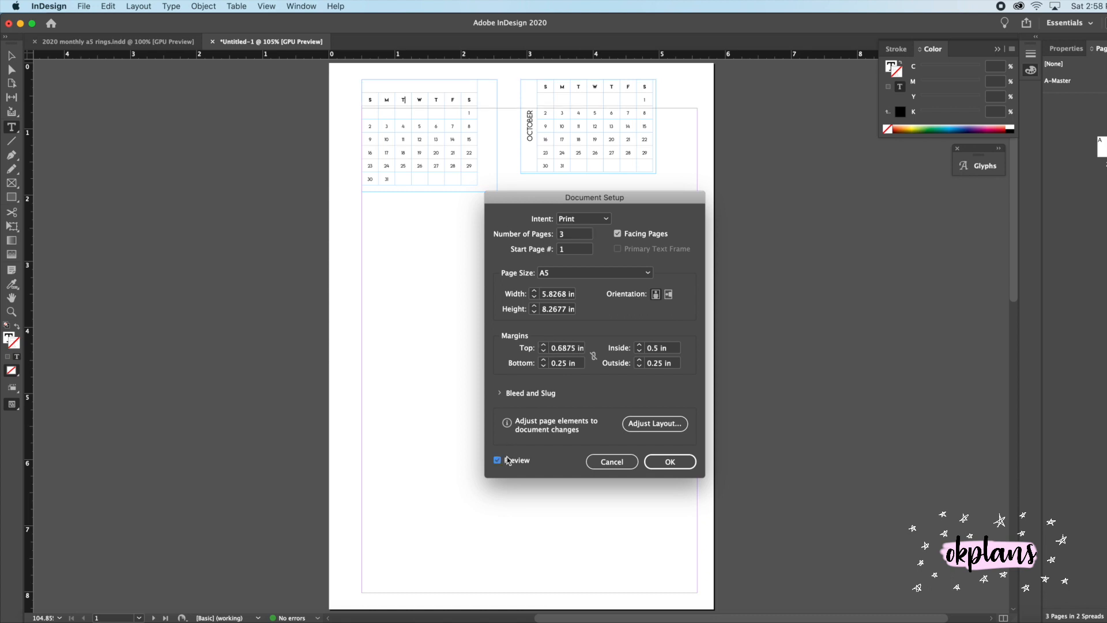
click(544, 345)
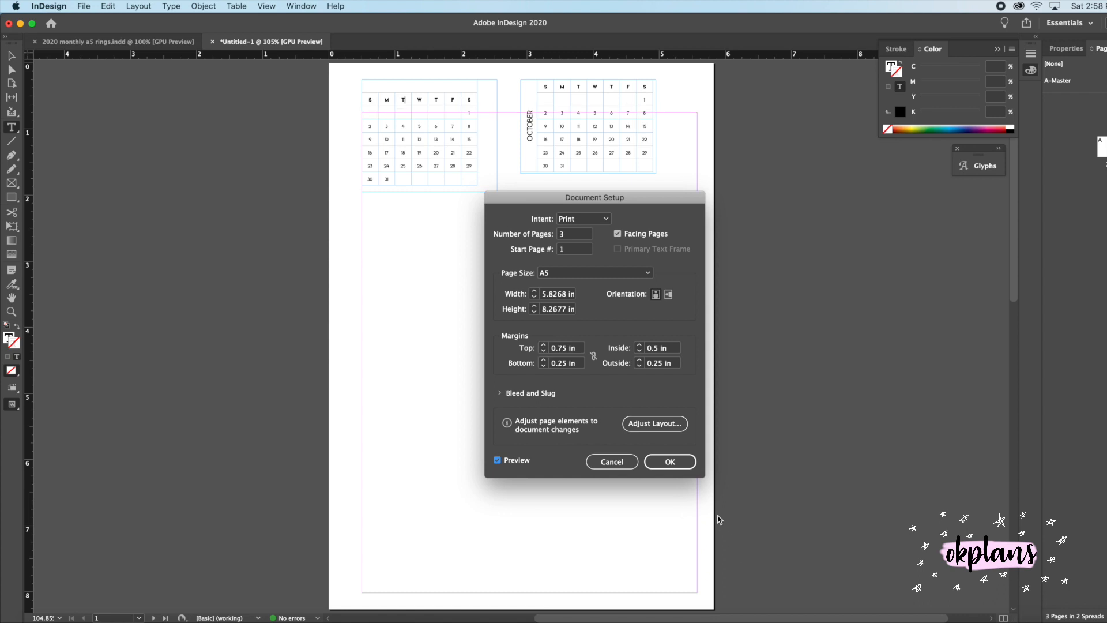
click(671, 462)
Create guides with 4 rows and 3 columns, both with 0.125 in gutters, fitted to the margins.
click(126, 6)
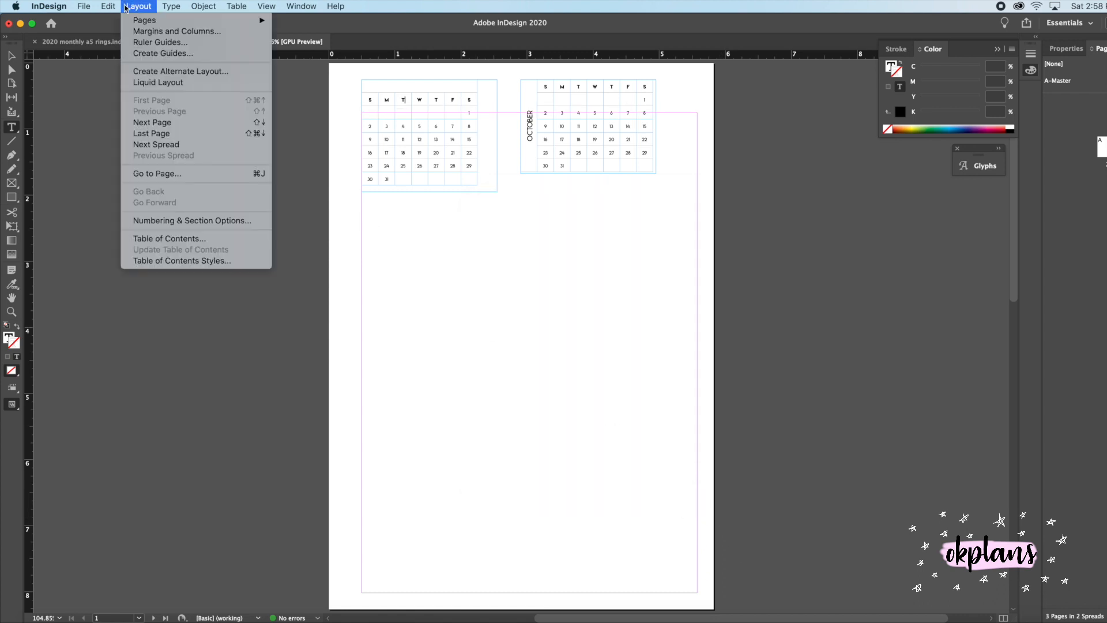
mouse_move(109, 6)
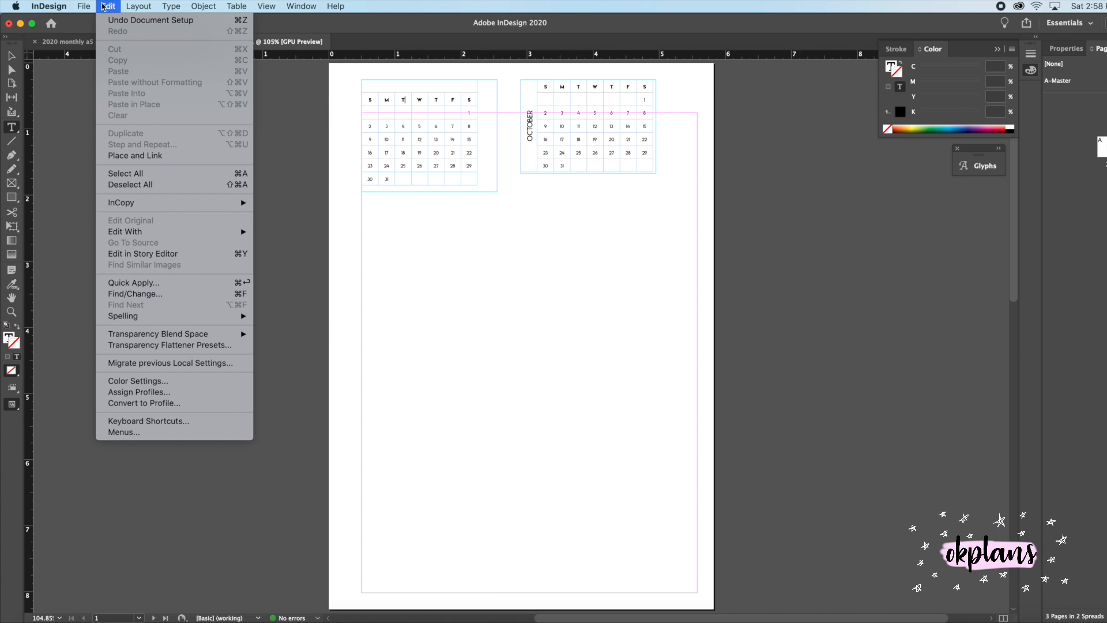
mouse_move(151, 7)
click(163, 53)
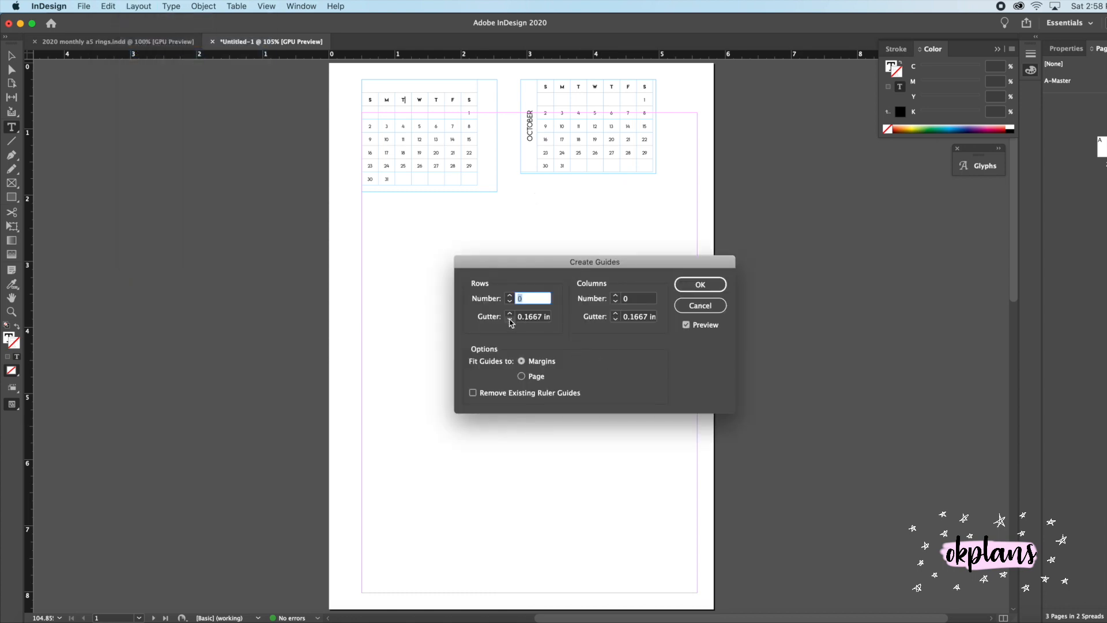
click(511, 319)
click(510, 296)
click(510, 296)
click(510, 296)
click(510, 296)
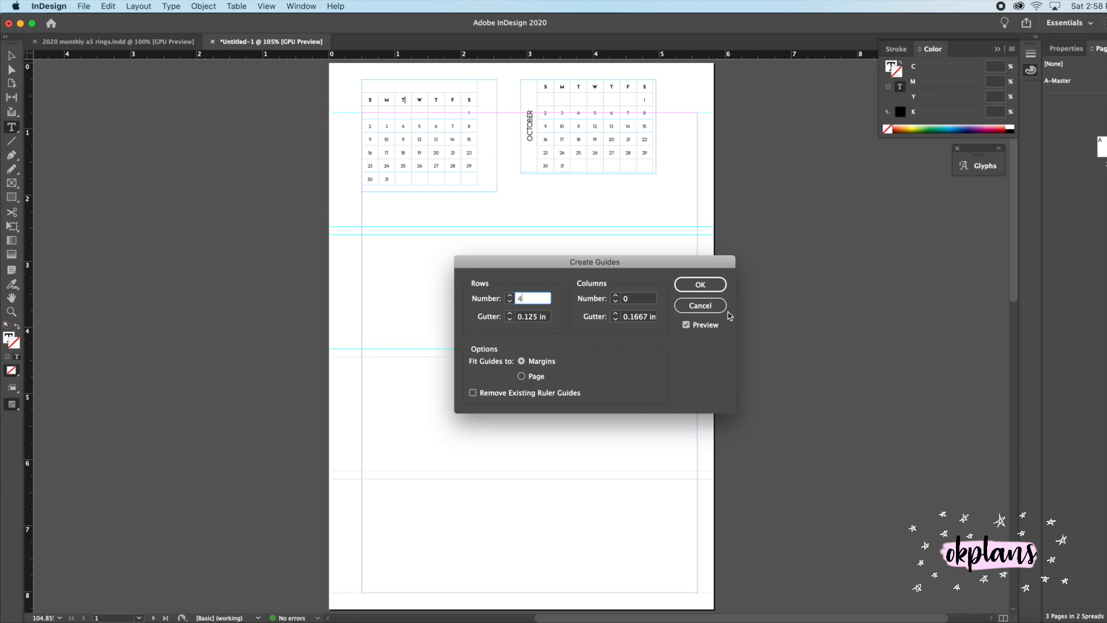
click(616, 320)
click(616, 296)
click(616, 296)
click(616, 296)
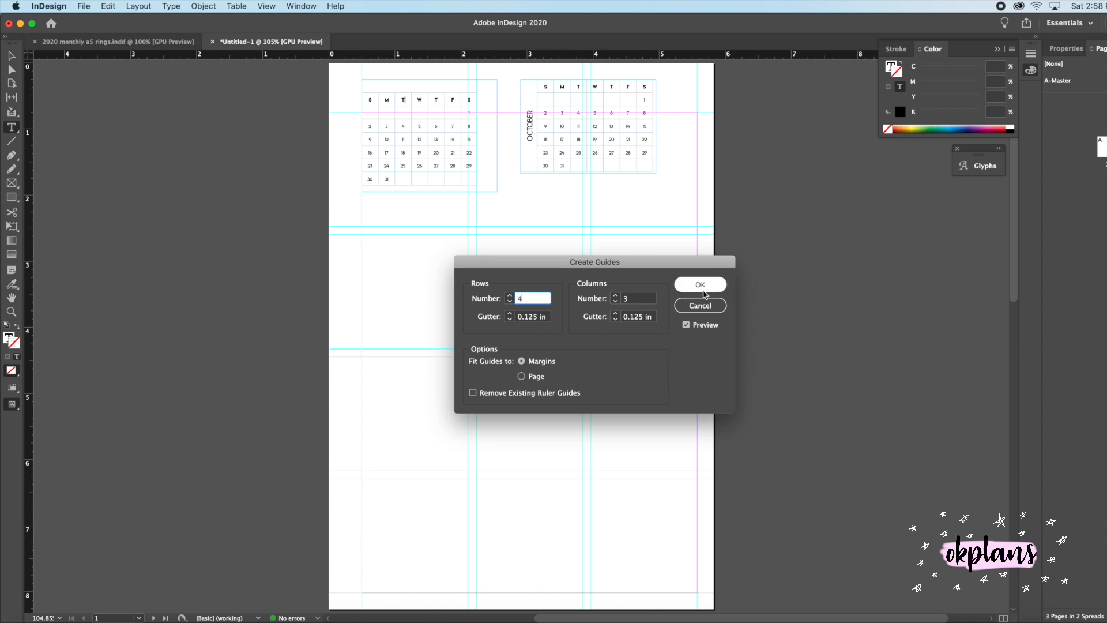
click(701, 286)
Move the first mini calendar down to the top margin at 150% zoom and narrow its frame to the table's width.
click(11, 55)
click(46, 617)
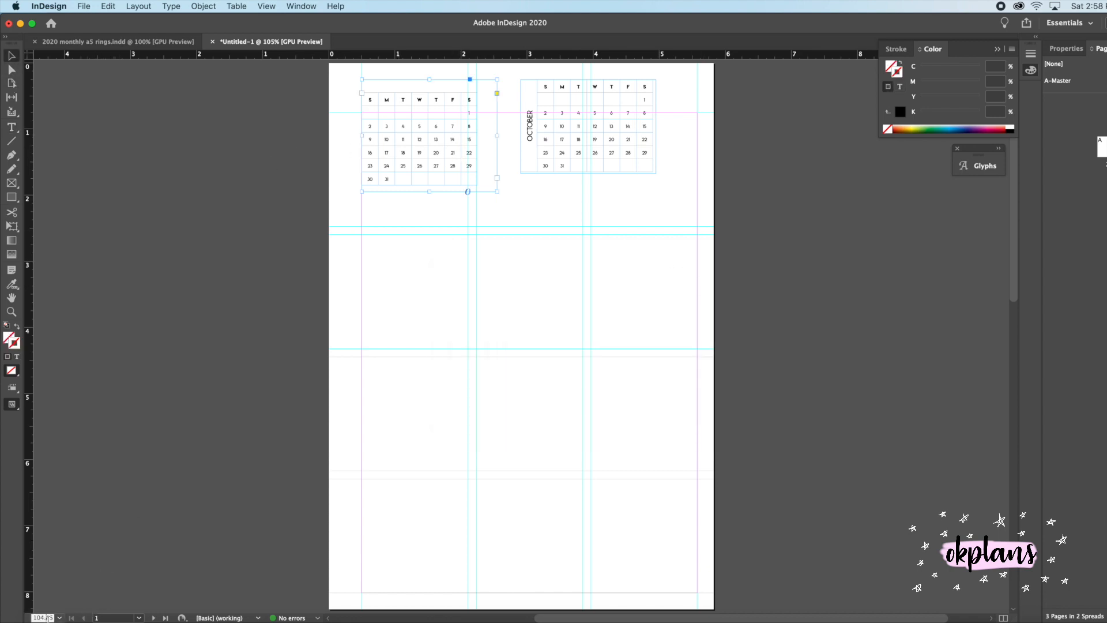
text(150)
key(Return)
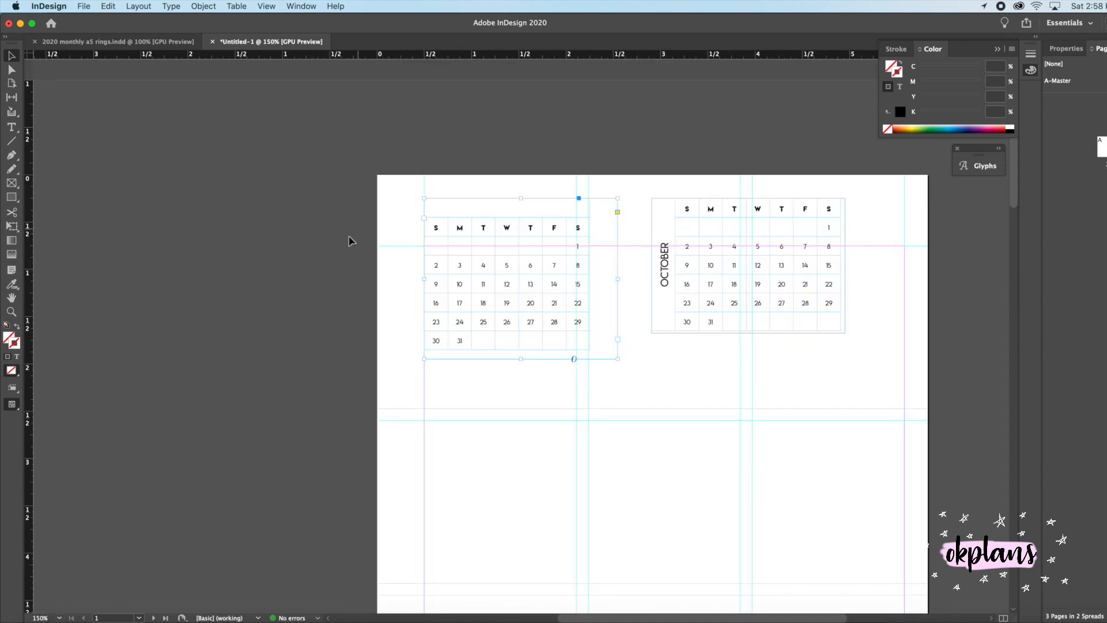
drag(486, 294, 486, 343)
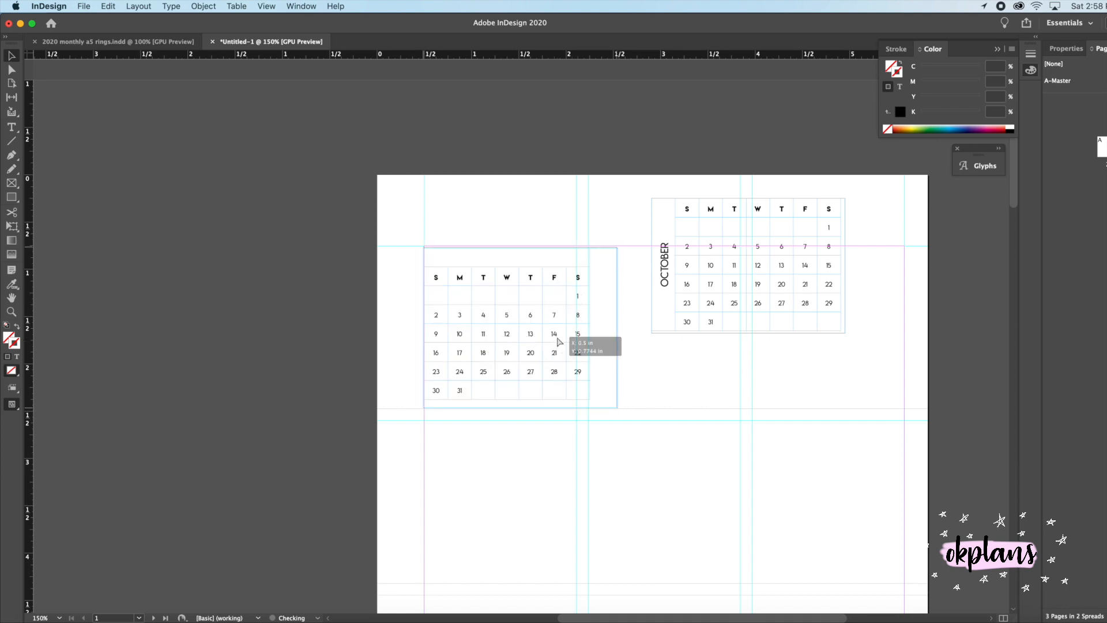
drag(618, 326, 591, 329)
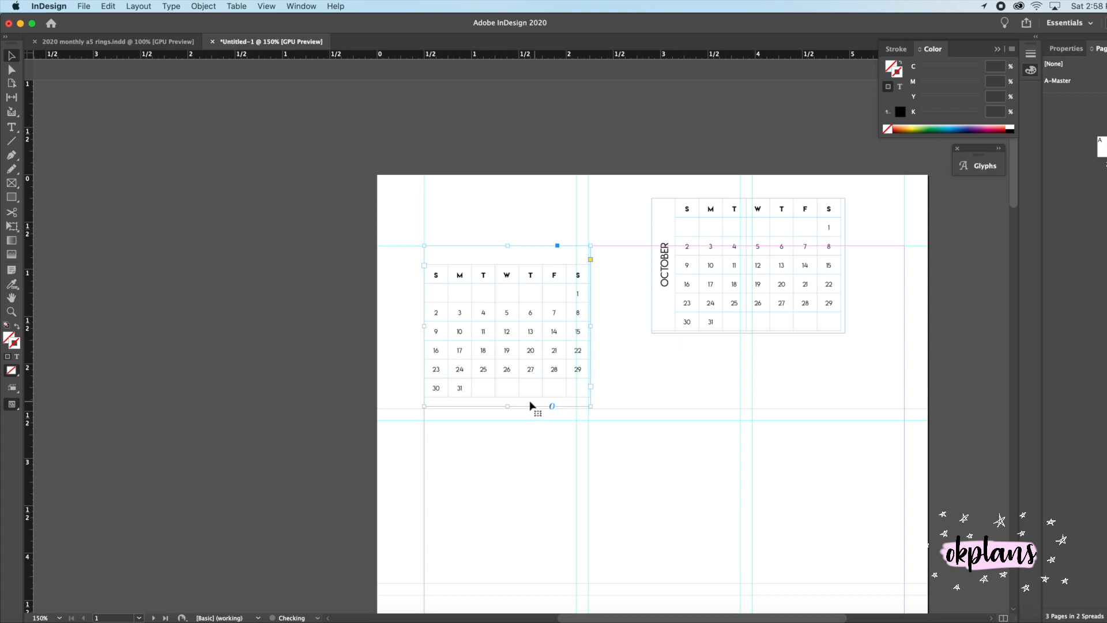
Set the column width of the first mini calendar's date cells to 0.2 in.
key(v)
double_click(580, 389)
drag(579, 389, 362, 258)
click(1067, 49)
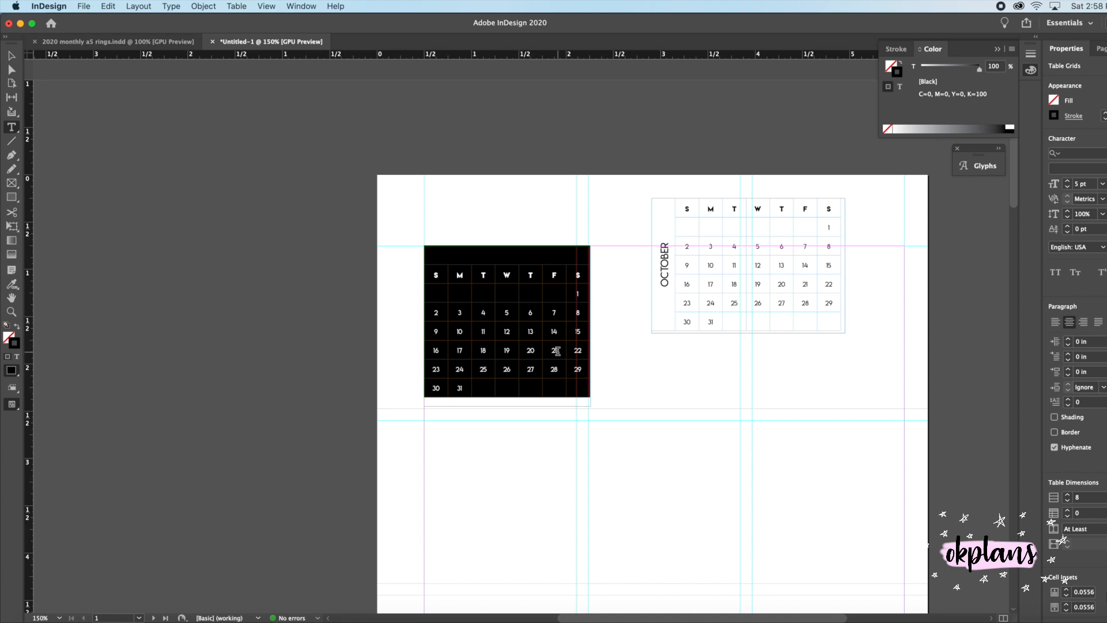
click(467, 333)
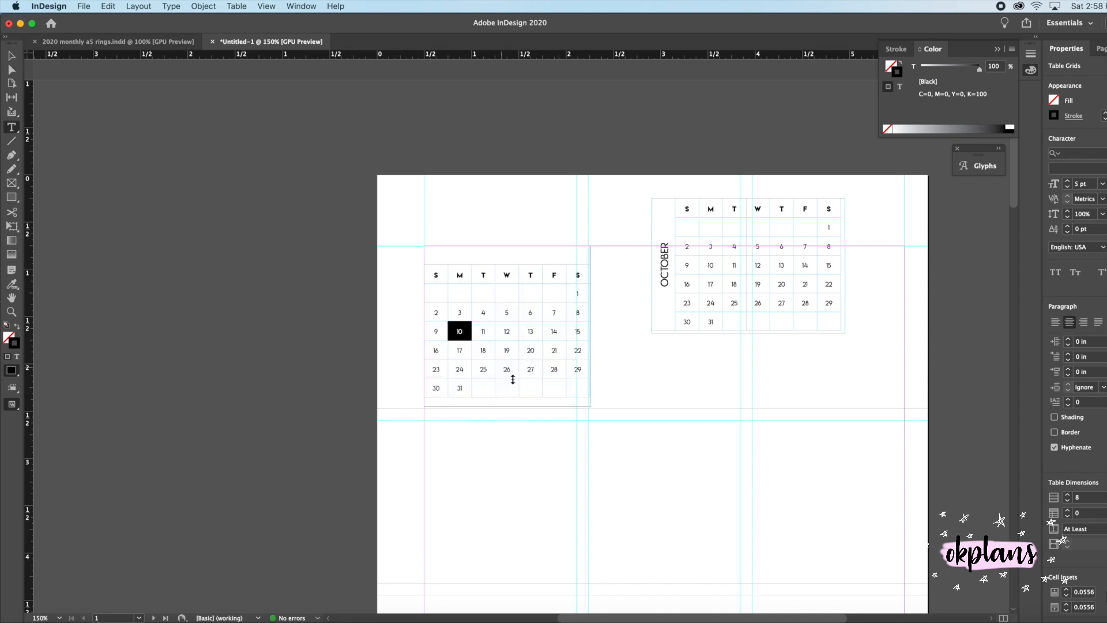
drag(585, 395, 440, 298)
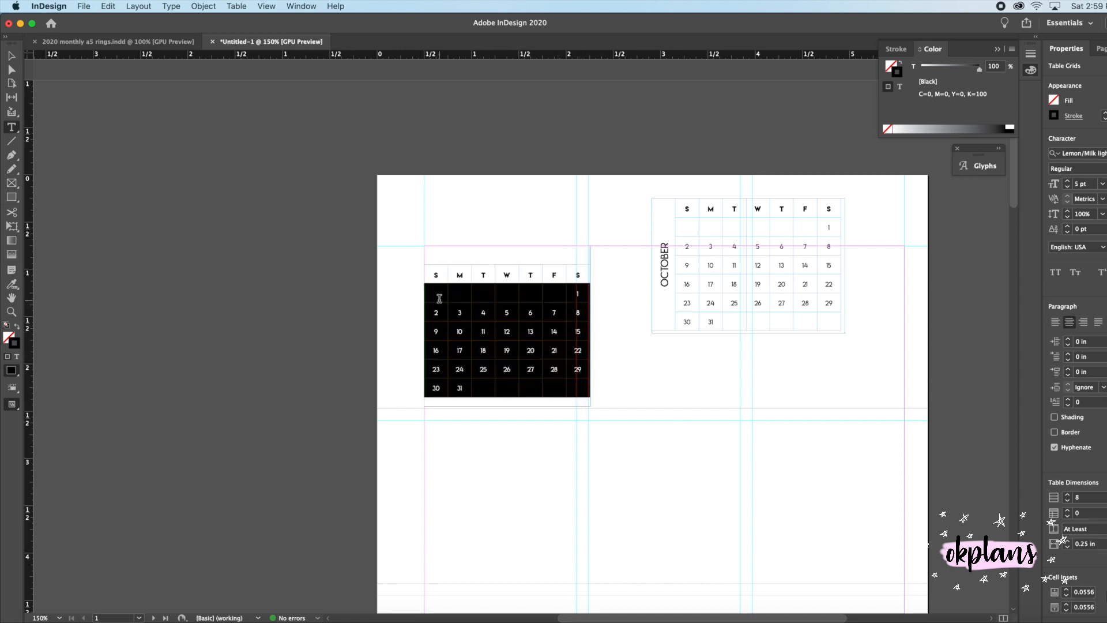
click(1086, 545)
text(0)
key(Return)
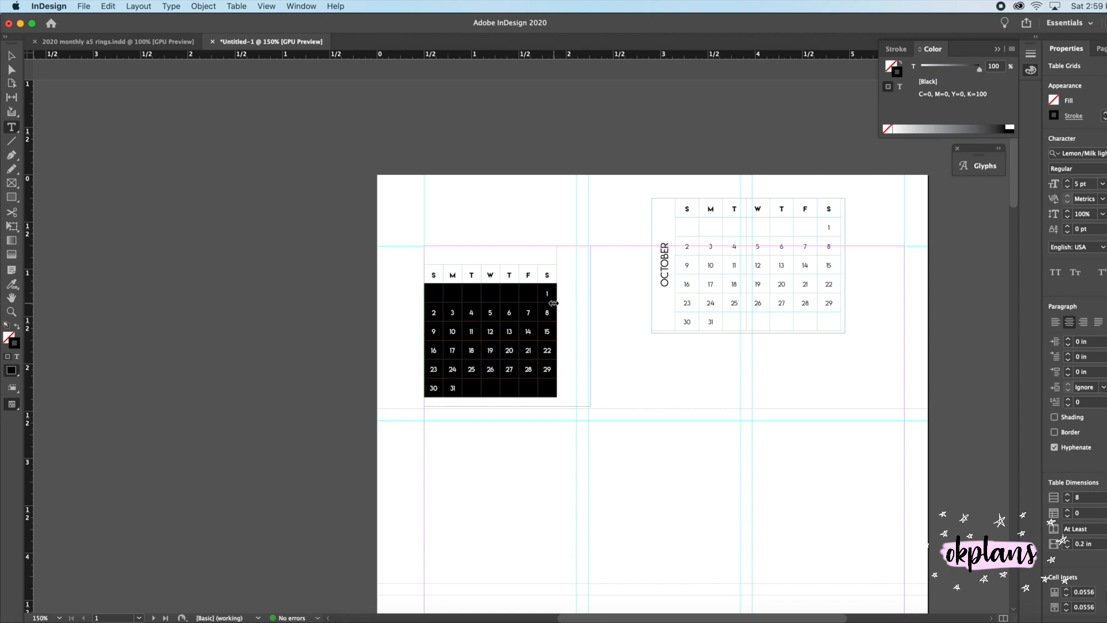
Narrow the first mini calendar's frame to the first guide column and distribute its table columns evenly across that width.
click(11, 56)
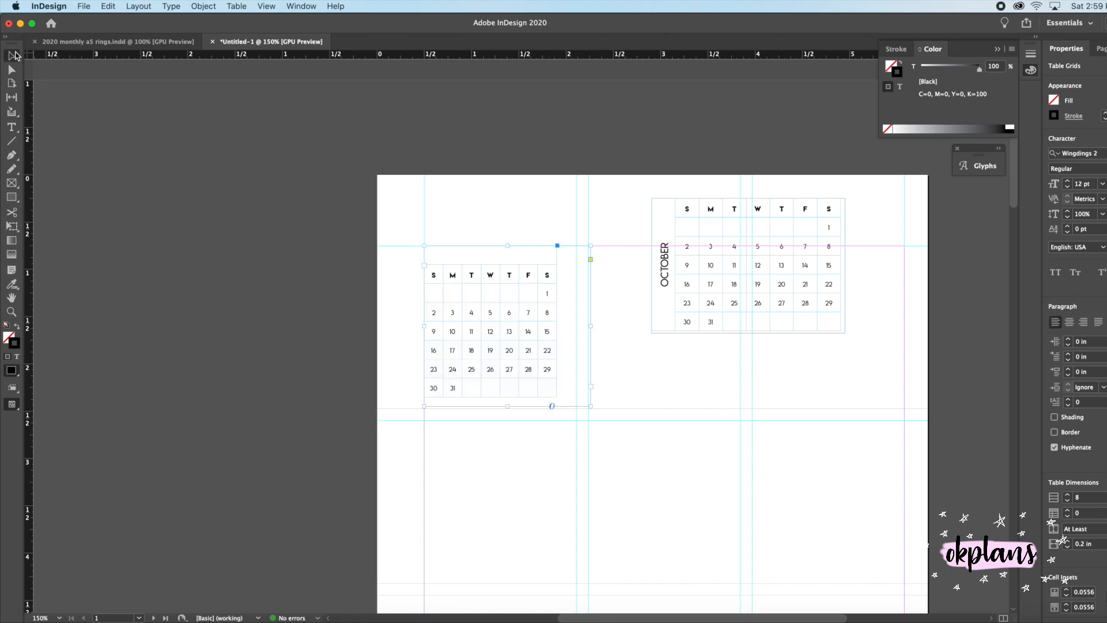
drag(589, 327, 577, 327)
key(t)
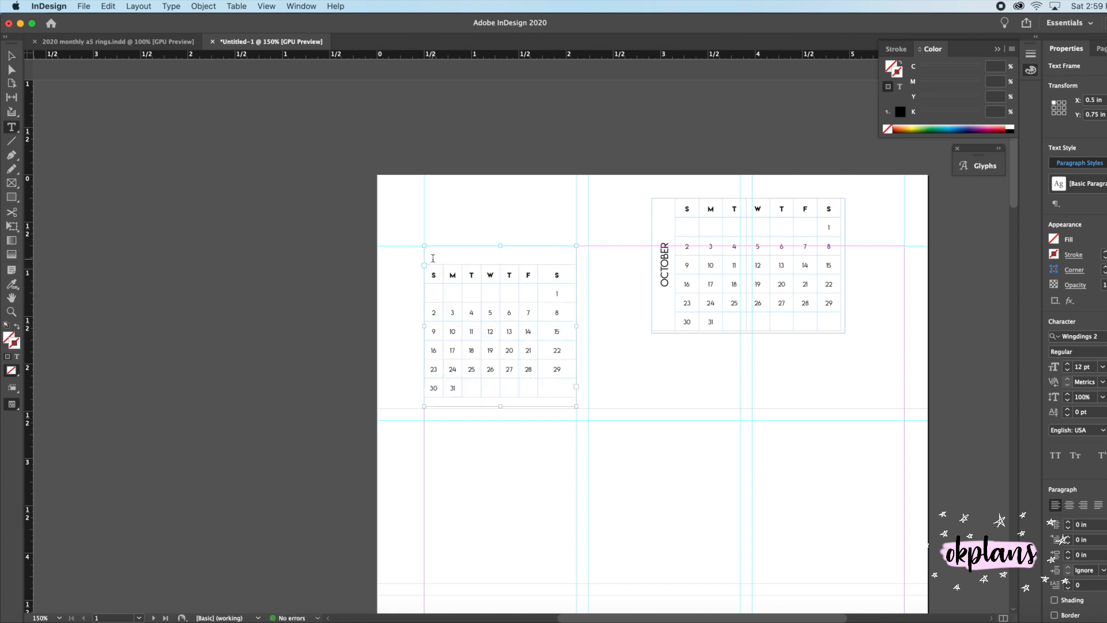
drag(433, 258, 541, 399)
right_click(437, 354)
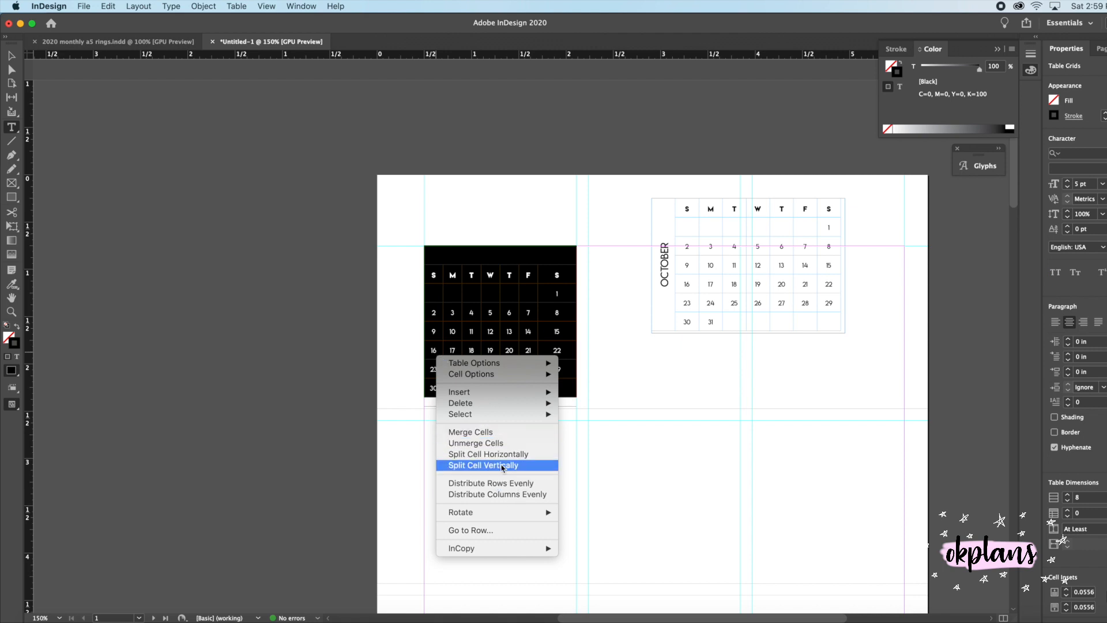
click(500, 485)
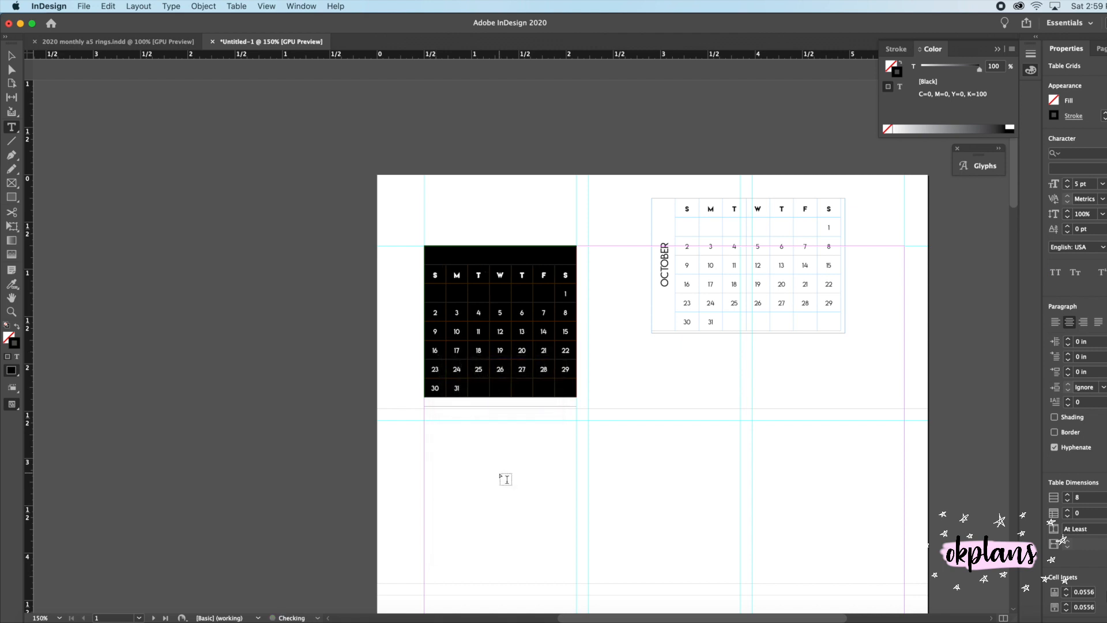
Stretch the first mini calendar's table to the bottom of its frame and distribute the rows evenly.
click(499, 349)
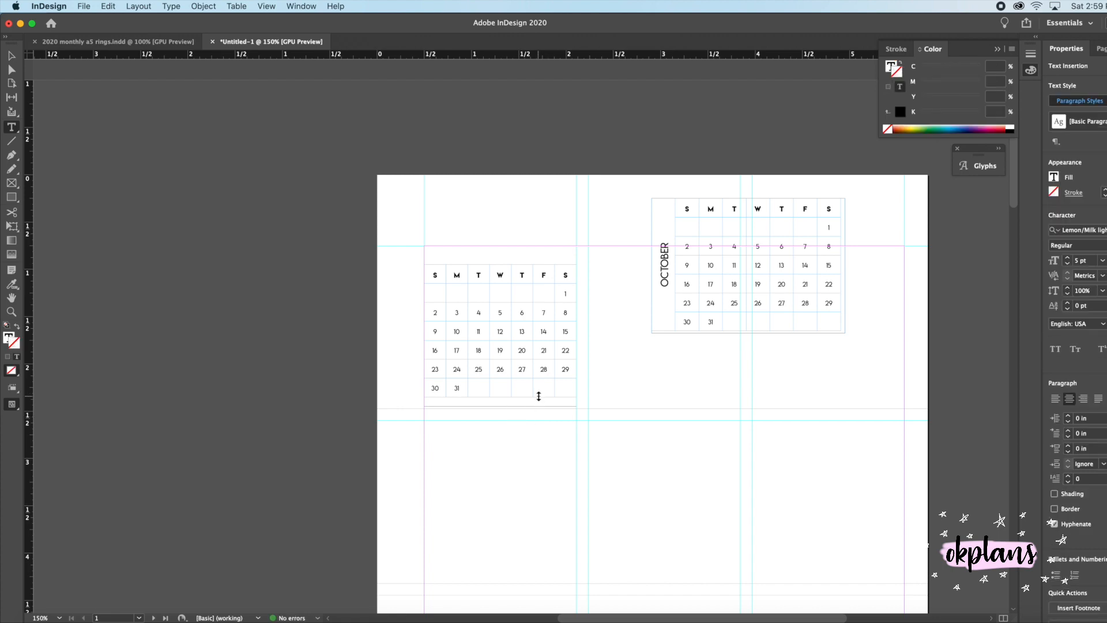
drag(539, 396, 419, 259)
right_click(432, 264)
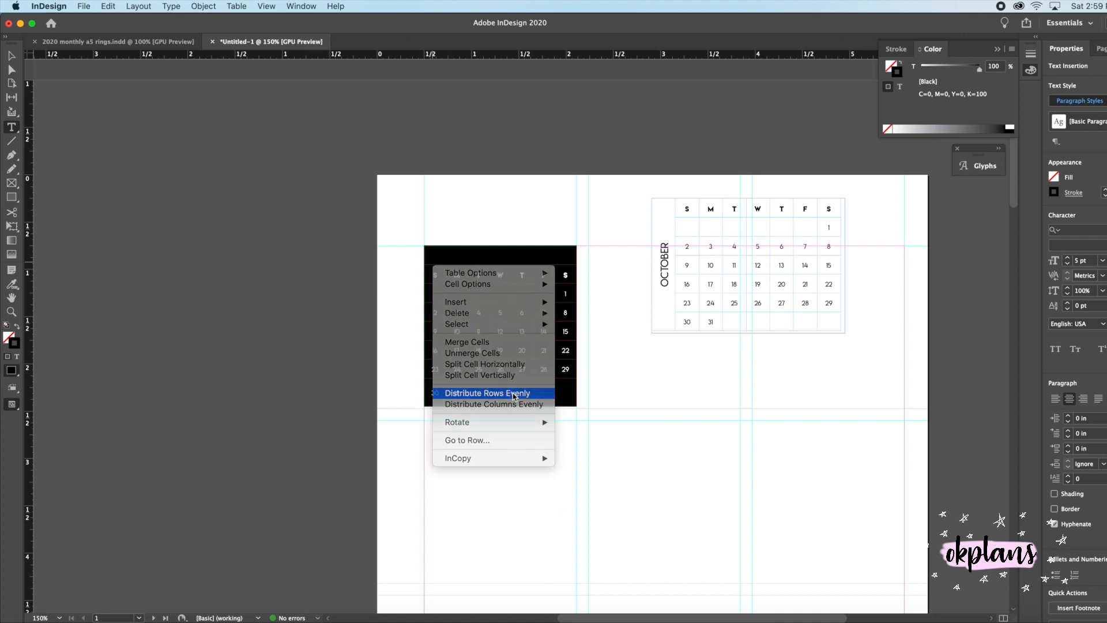
click(513, 395)
Enter JANUARY in the merged top row of the first mini calendar and set its font size to 6 pt.
click(520, 261)
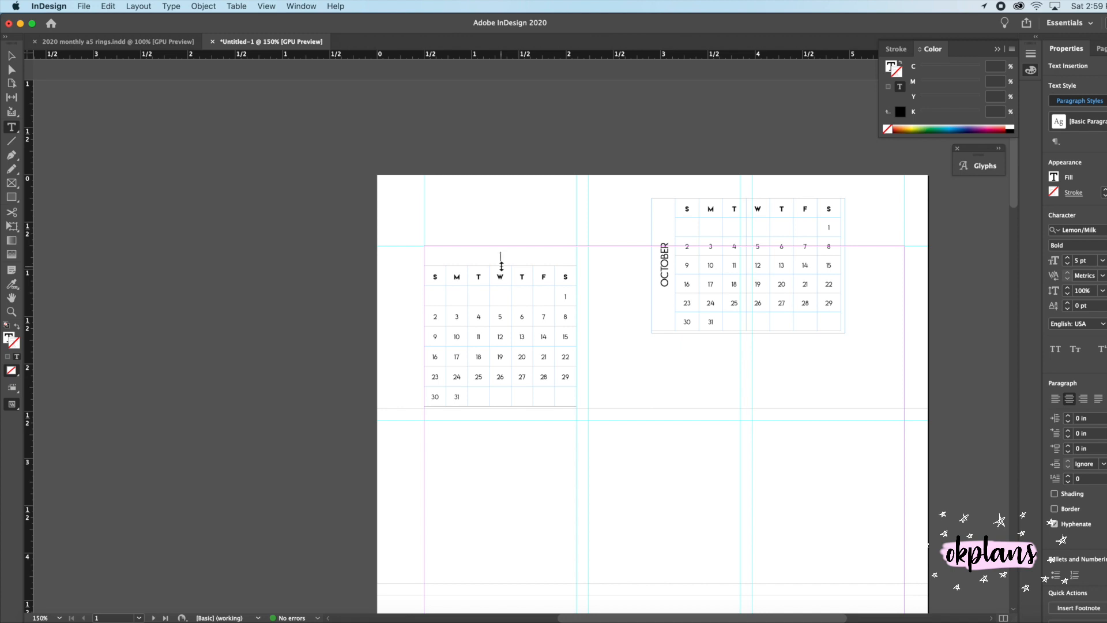
text(JNA)
key(BackSpace)
text(UARY)
drag(531, 259, 460, 253)
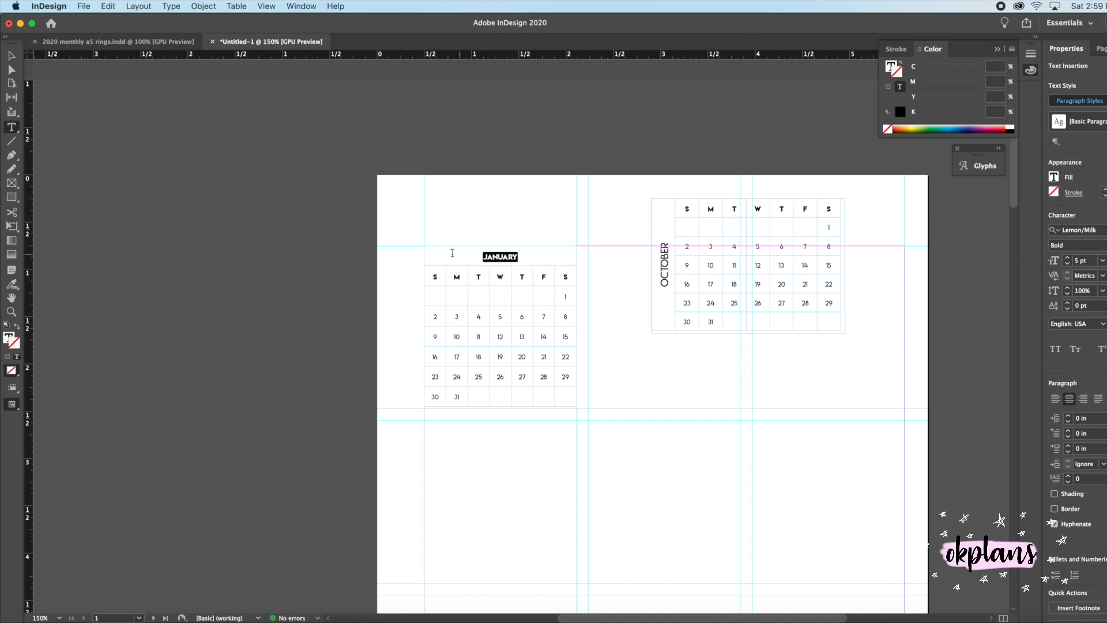
click(1067, 258)
click(1068, 258)
click(1068, 264)
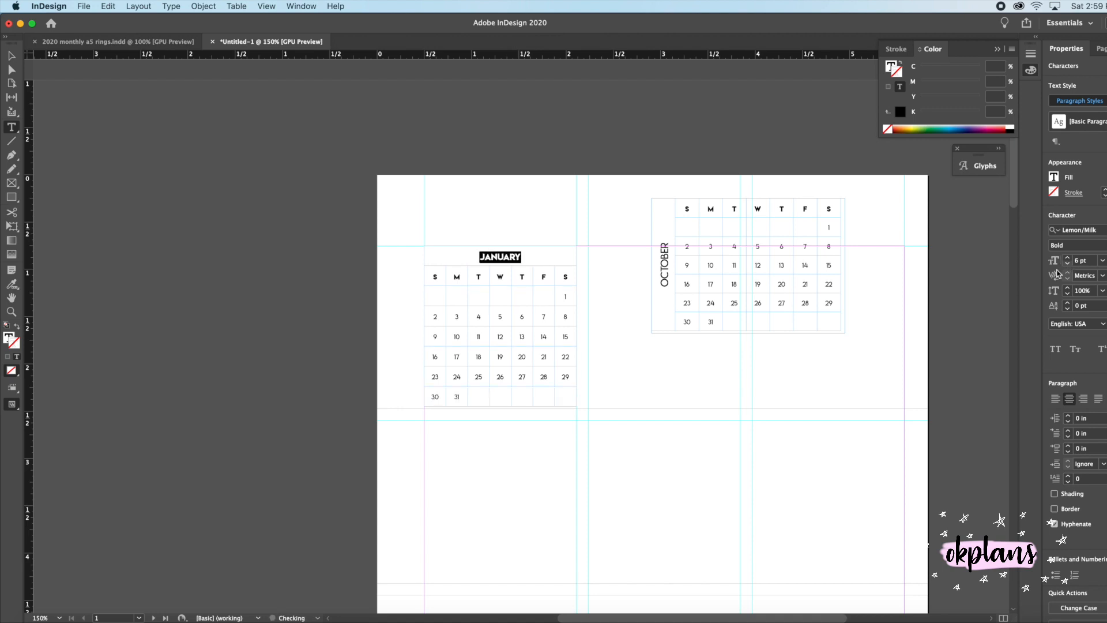
Extend the January calendar's frame down to the first row guide and make its title row taller so the table fills the frame.
drag(521, 406, 521, 407)
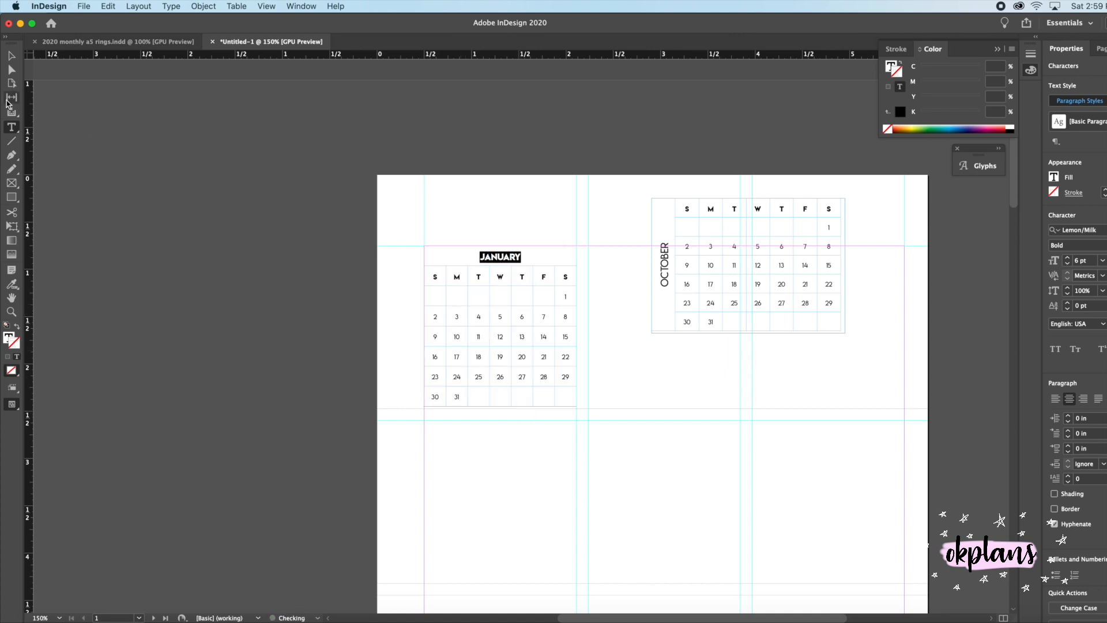
click(11, 57)
drag(500, 407, 501, 409)
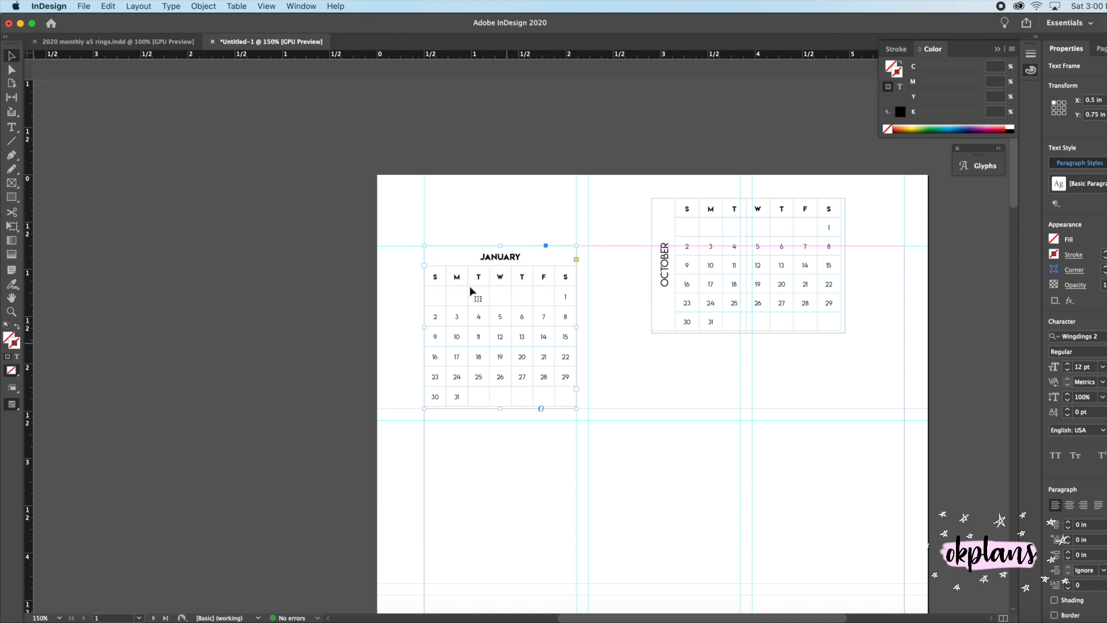
triple_click(481, 262)
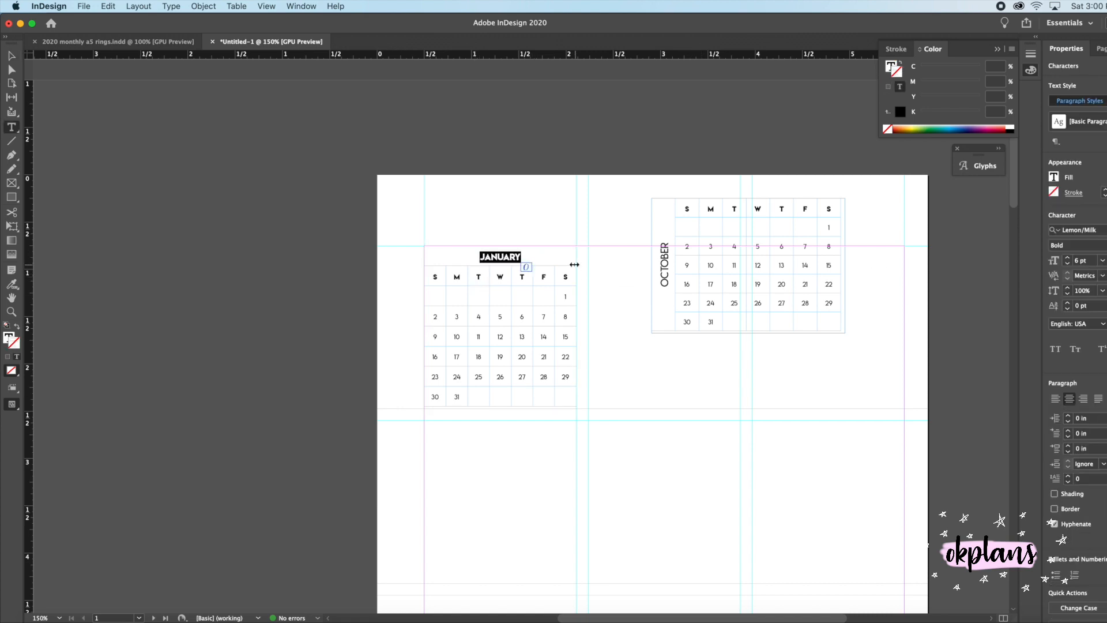
drag(554, 265, 552, 268)
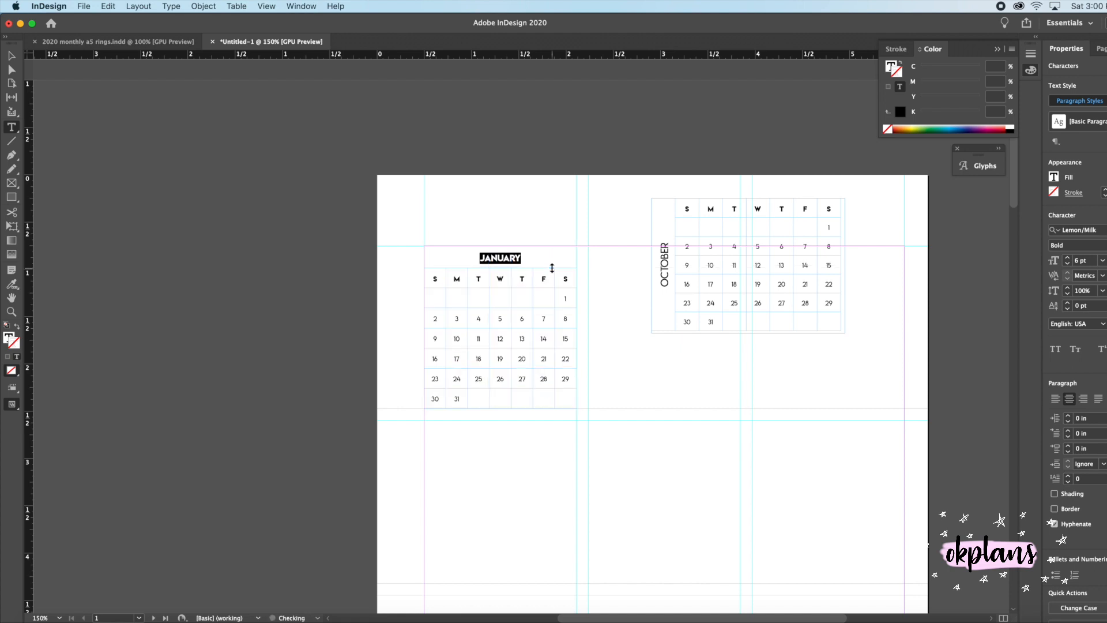
Set the JANUARY title's font size to 8 pt and check the page in preview mode before returning to the normal view.
key(Escape)
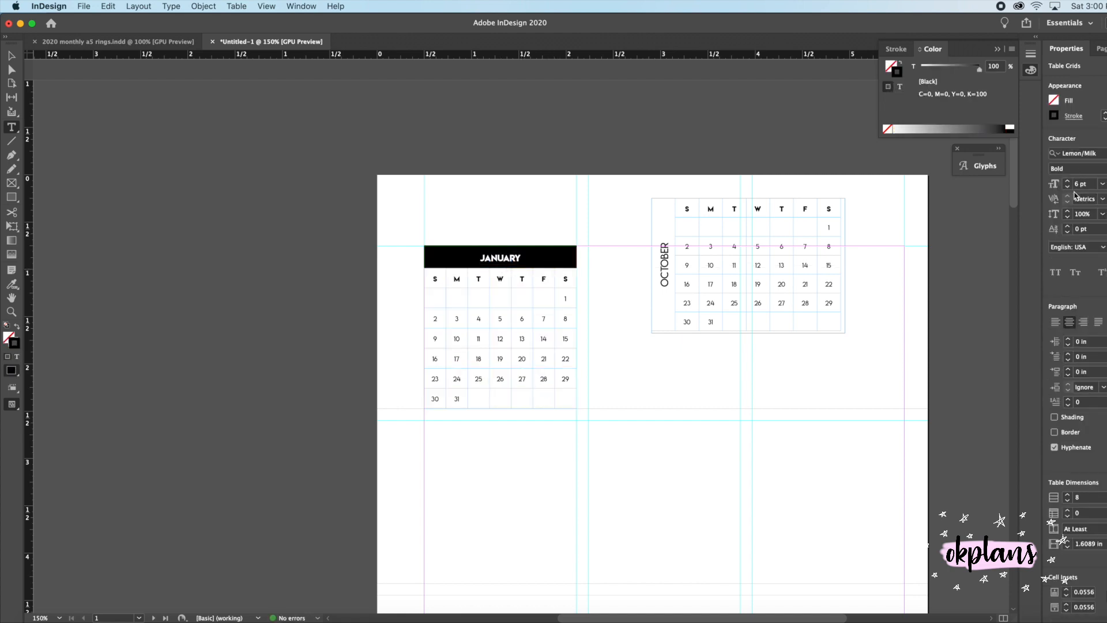
click(1068, 182)
click(1068, 187)
click(1067, 186)
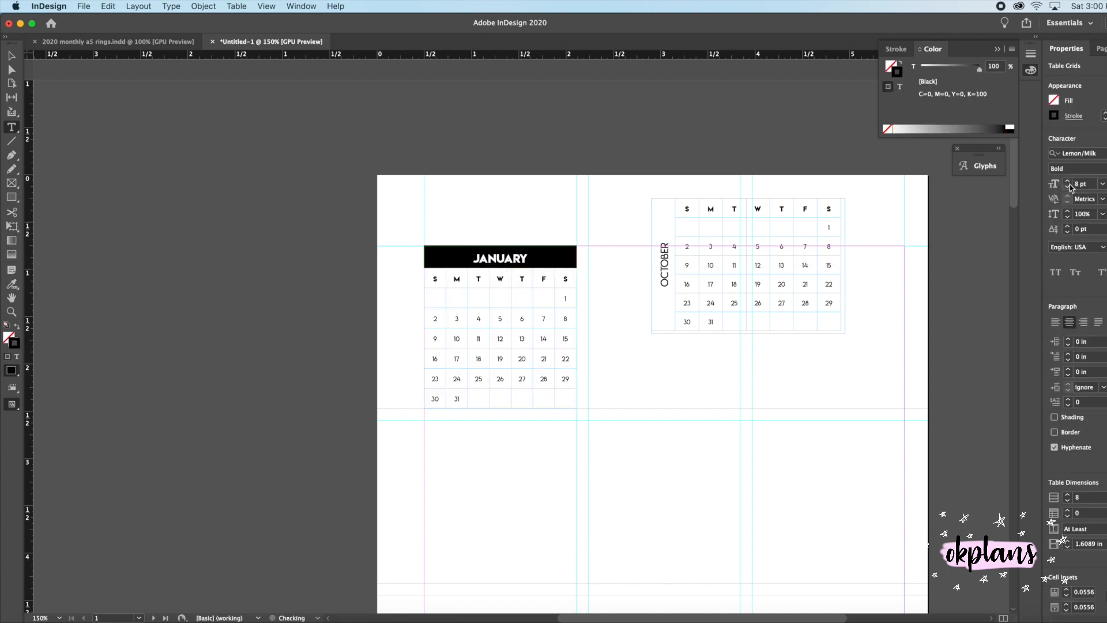
click(454, 277)
drag(12, 404, 43, 433)
scroll(420, 354, right, 5)
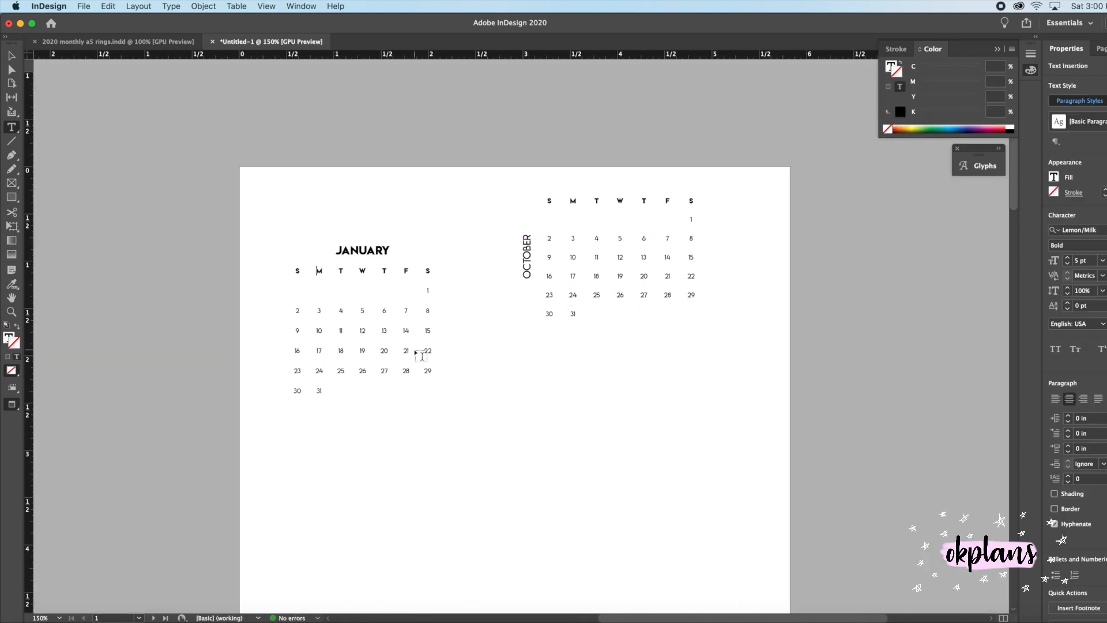
scroll(420, 354, down, 1)
drag(18, 407, 49, 419)
scroll(670, 259, left, 9)
Delete the leftover October mini calendar from the page.
click(11, 56)
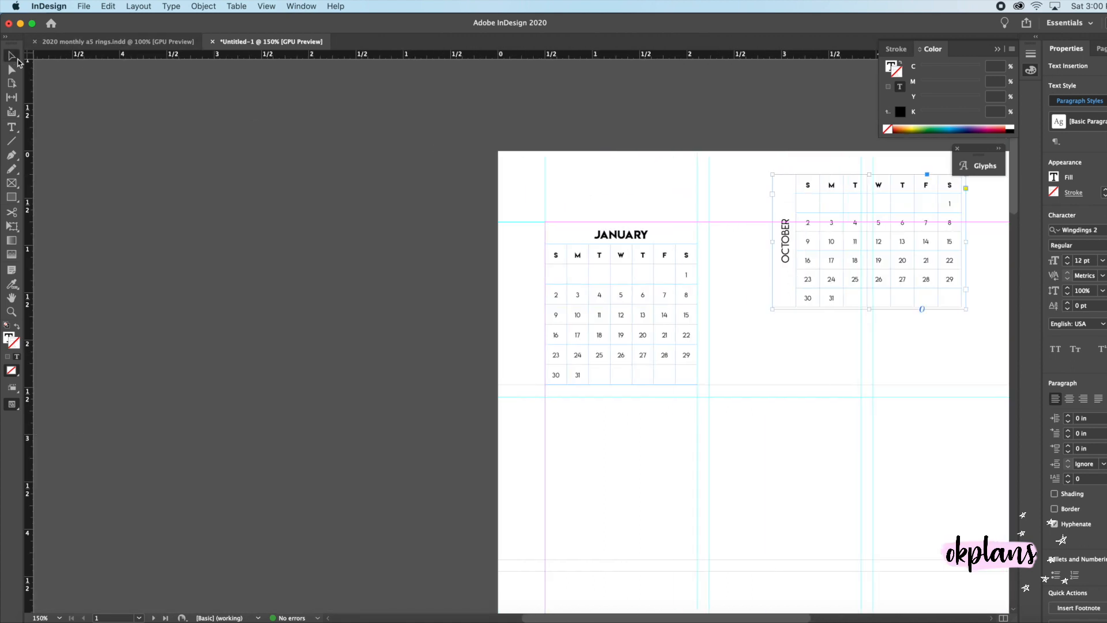
key(Delete)
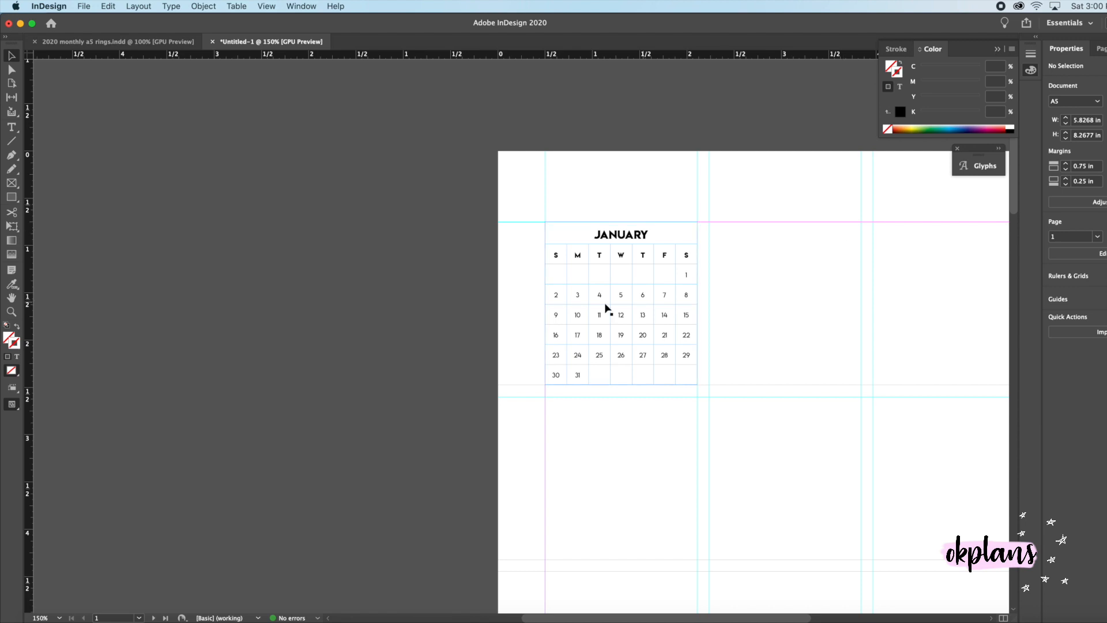
Draw a text frame above the January calendar across all three guide columns and insert a one-row, one-column table in it.
scroll(595, 306, right, 8)
double_click(383, 283)
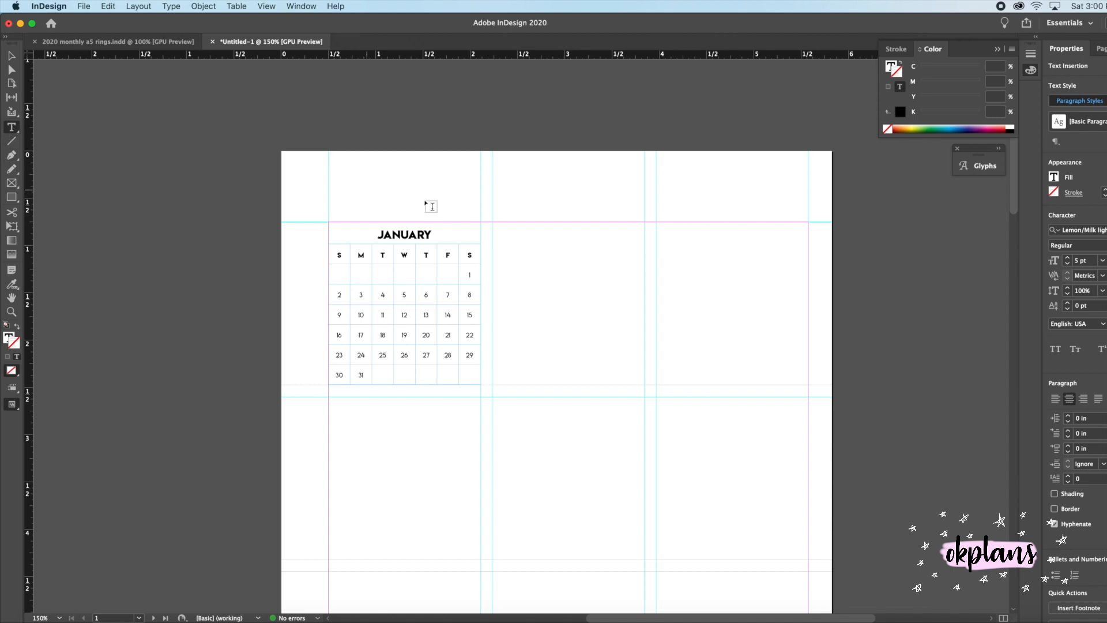
drag(329, 180, 809, 222)
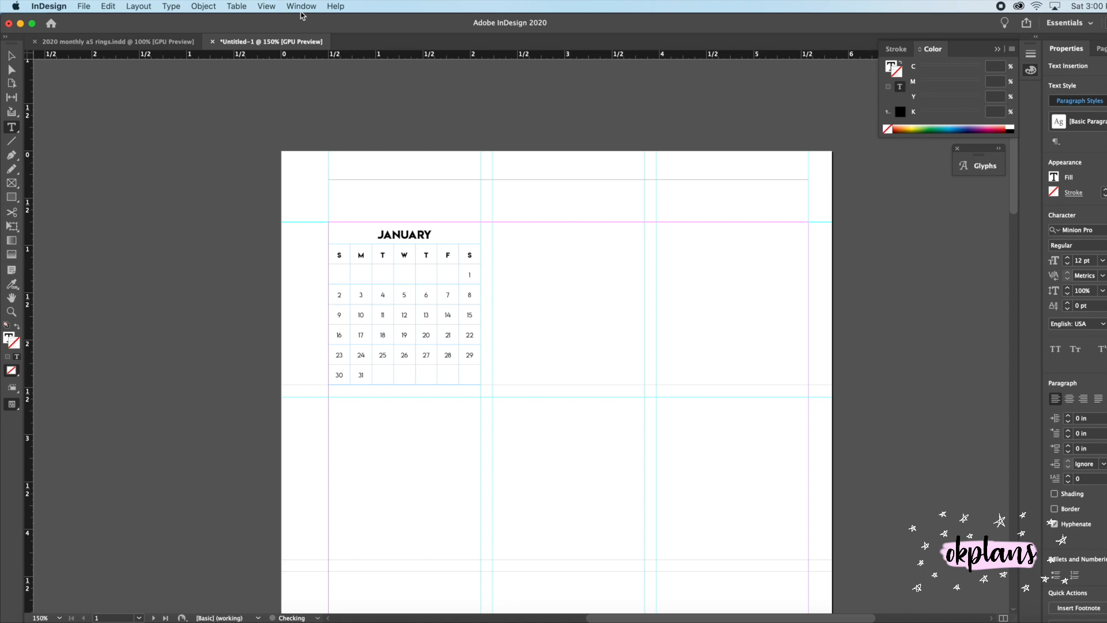
click(266, 6)
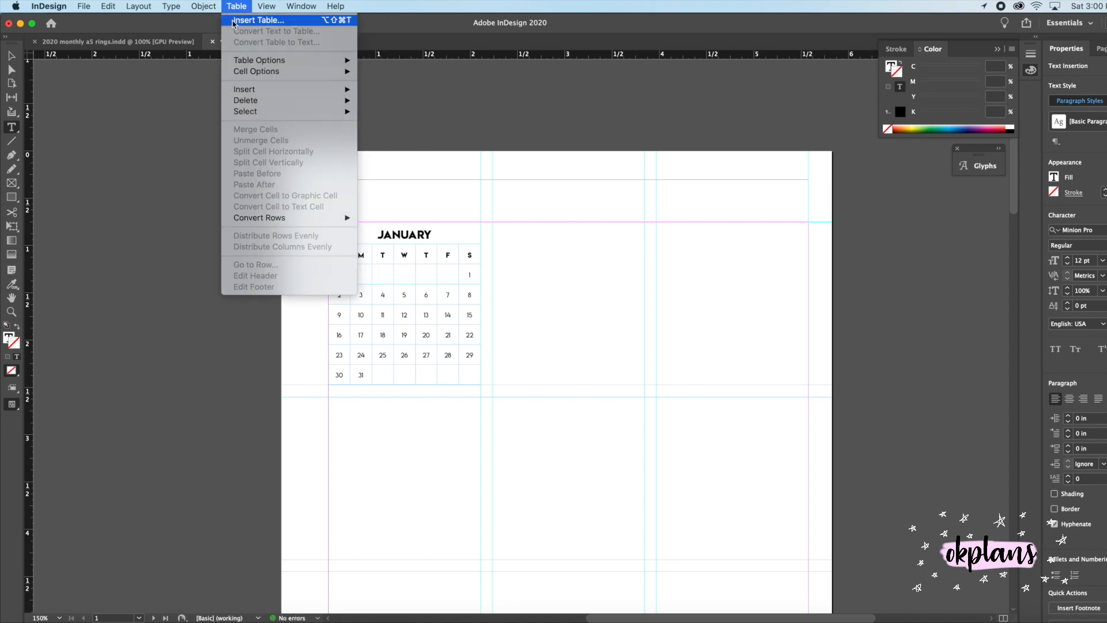
click(257, 20)
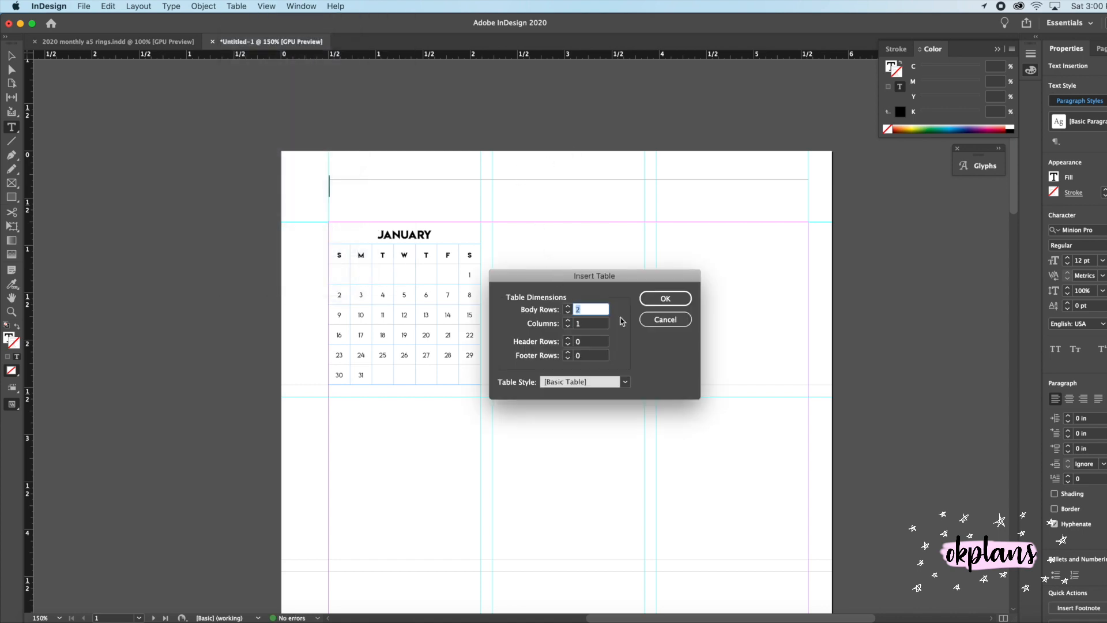
click(569, 312)
click(683, 304)
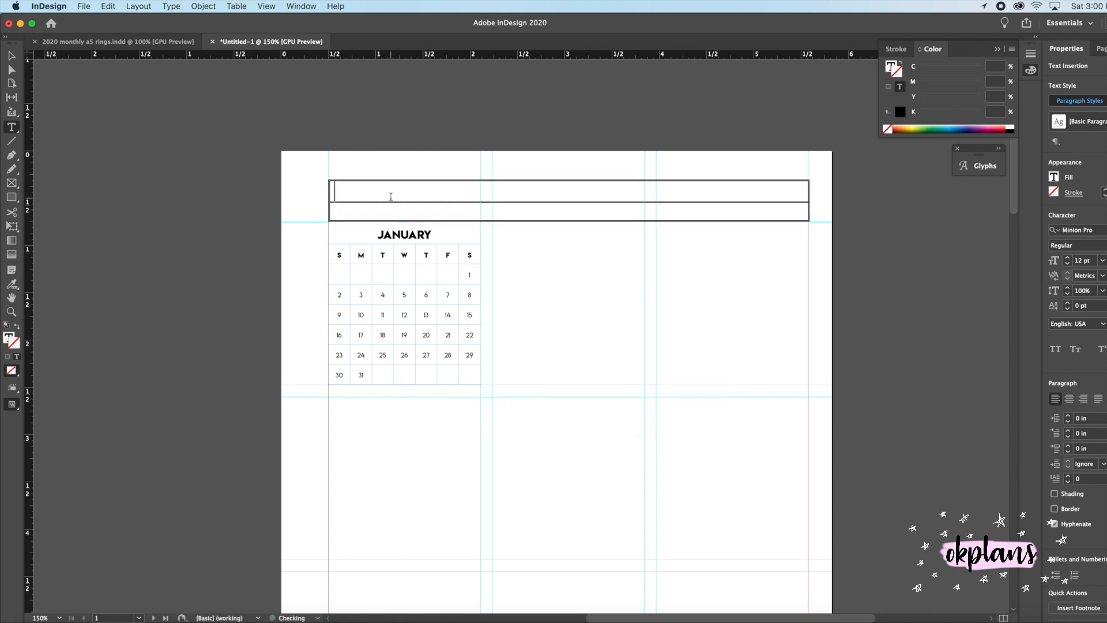
Stretch the title table's row to the bottom of its frame and set the table's stroke weight to 0 pt.
key(super+a)
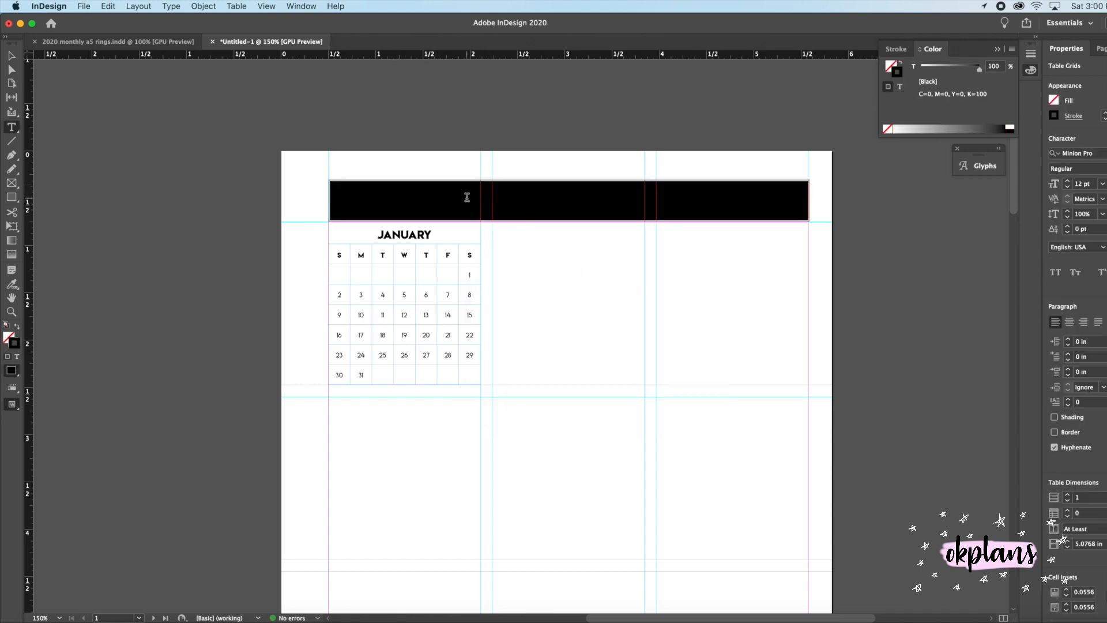
key(BackSpace)
drag(691, 203, 677, 215)
click(1073, 116)
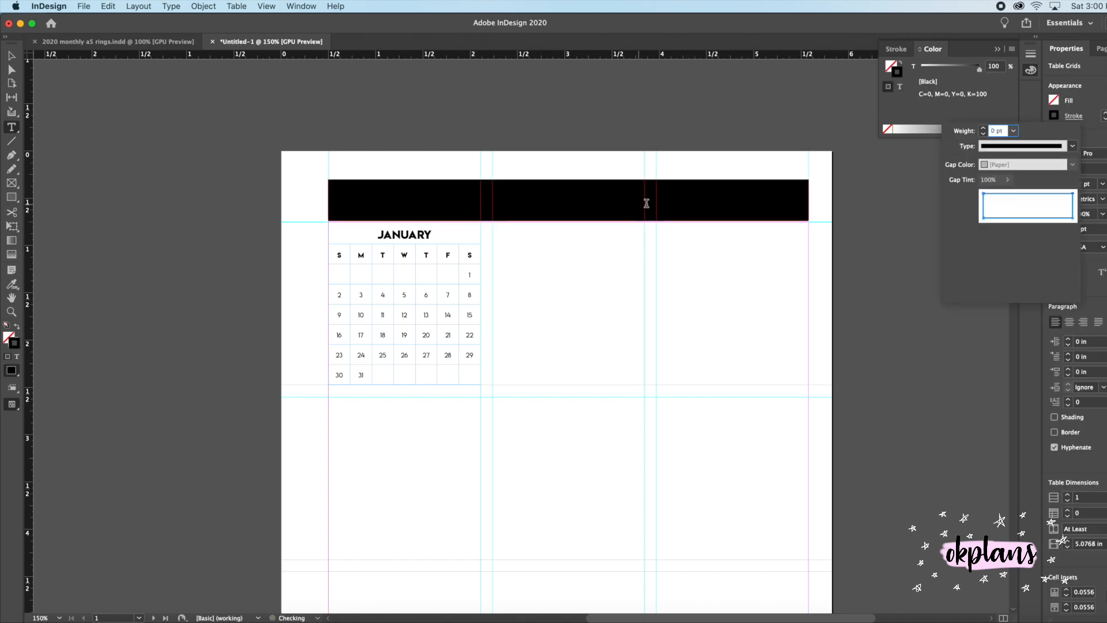
click(643, 202)
Set the title cell's vertical text alignment to centre in its cell options.
drag(526, 202, 559, 215)
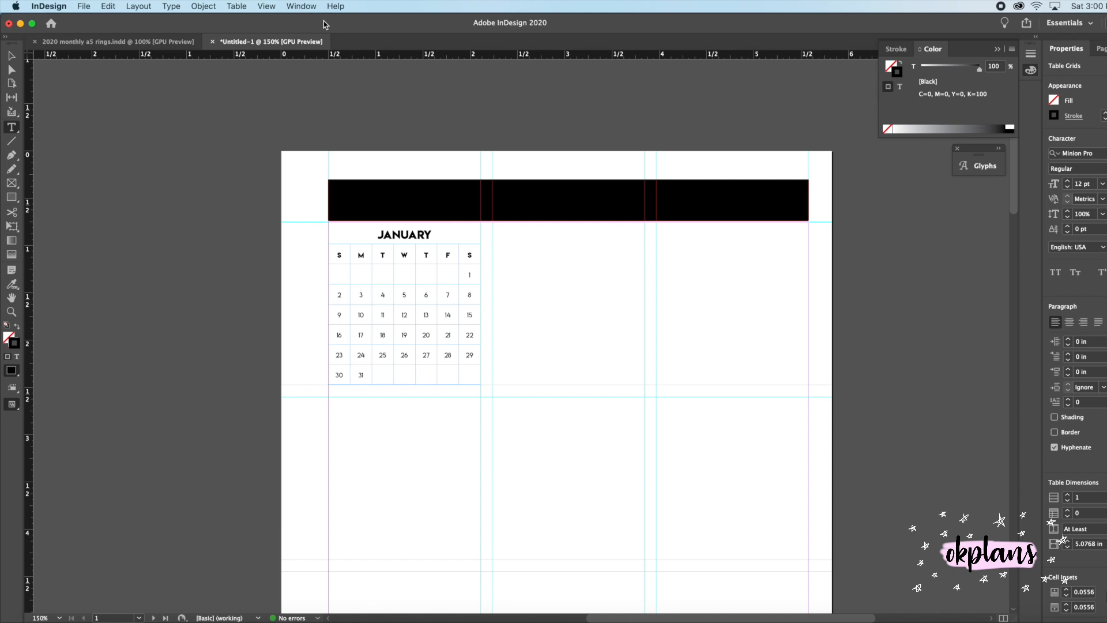
click(211, 6)
mouse_move(229, 7)
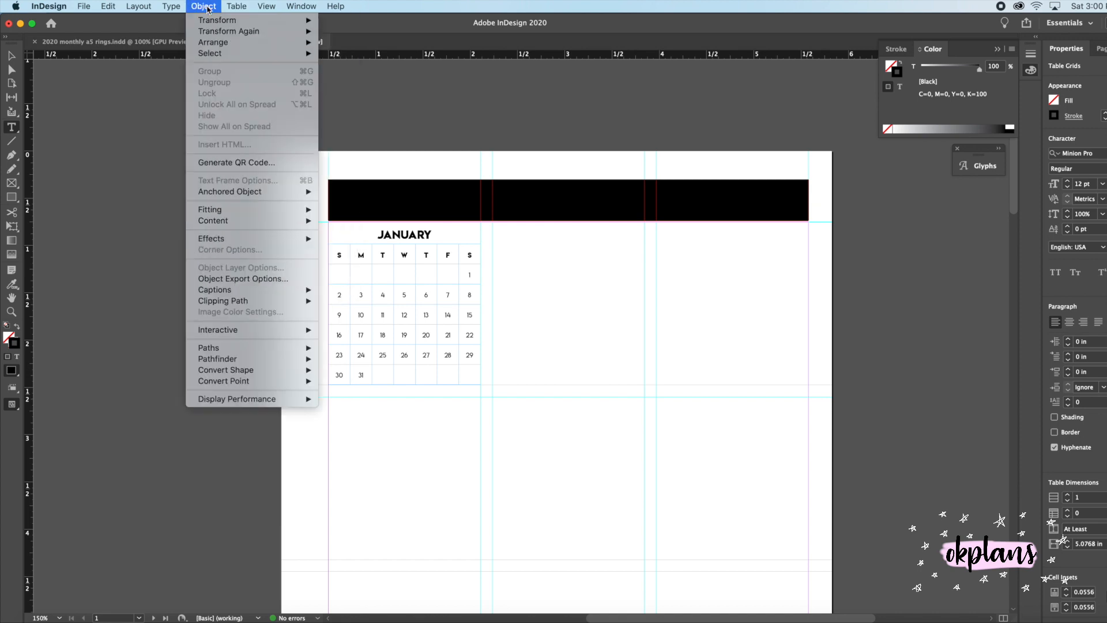
mouse_move(300, 71)
click(400, 79)
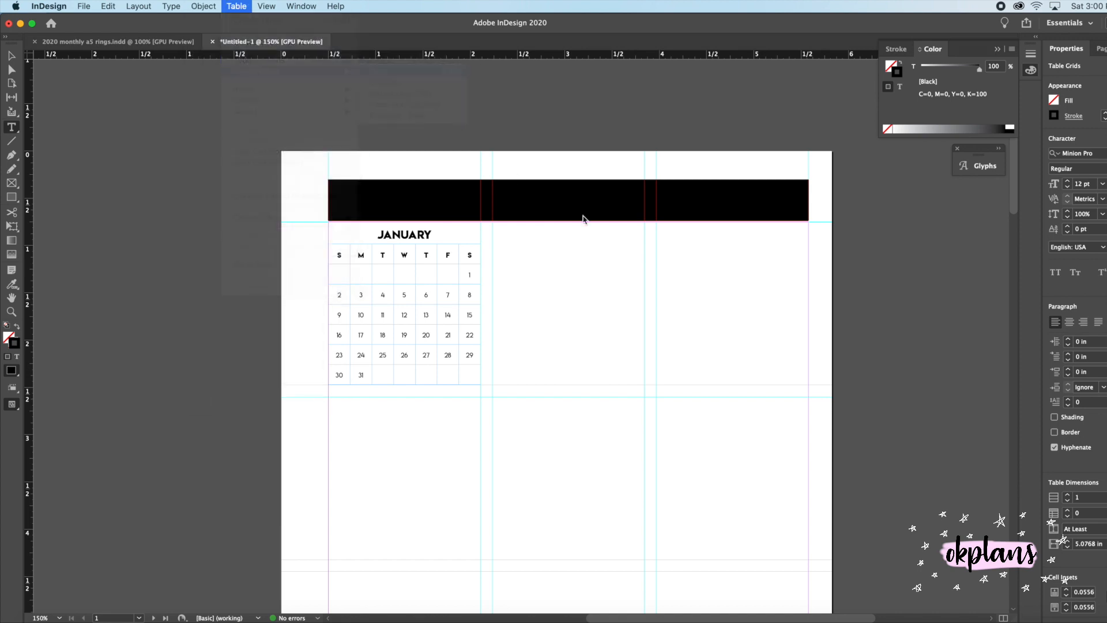
click(554, 321)
click(548, 346)
click(710, 455)
Set the title cell's font to Lemon/Milk light.
click(560, 196)
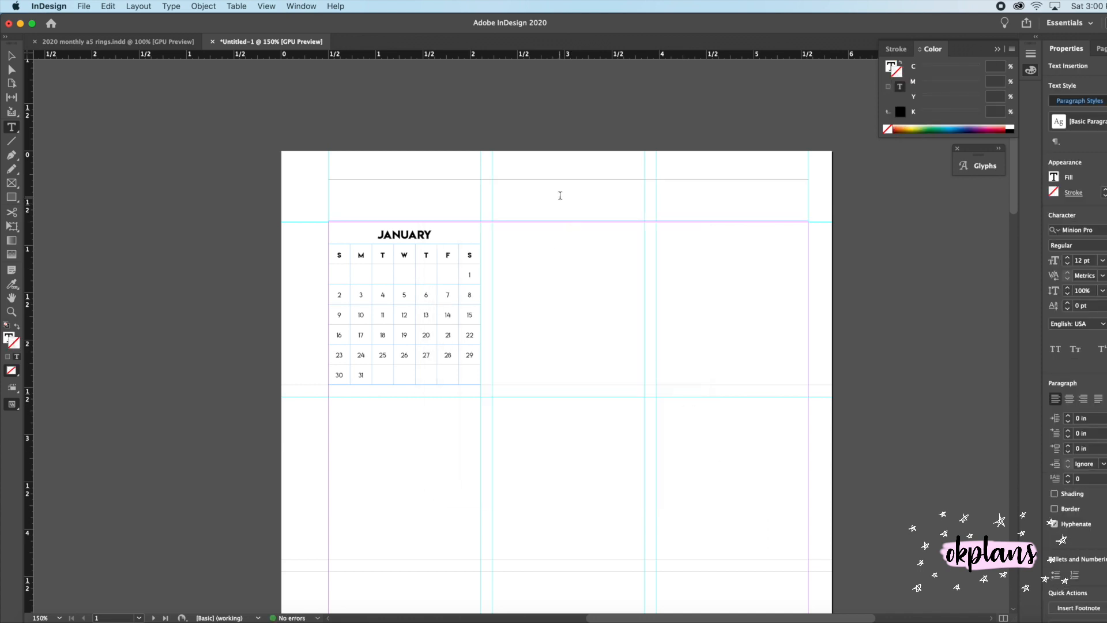
drag(559, 213, 560, 221)
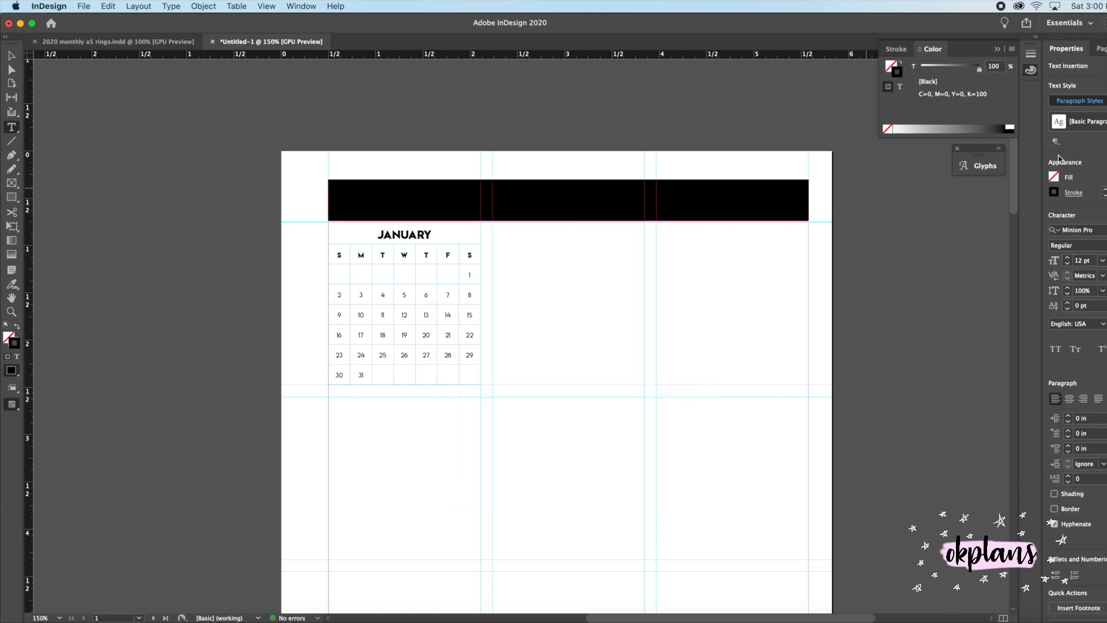
click(1093, 154)
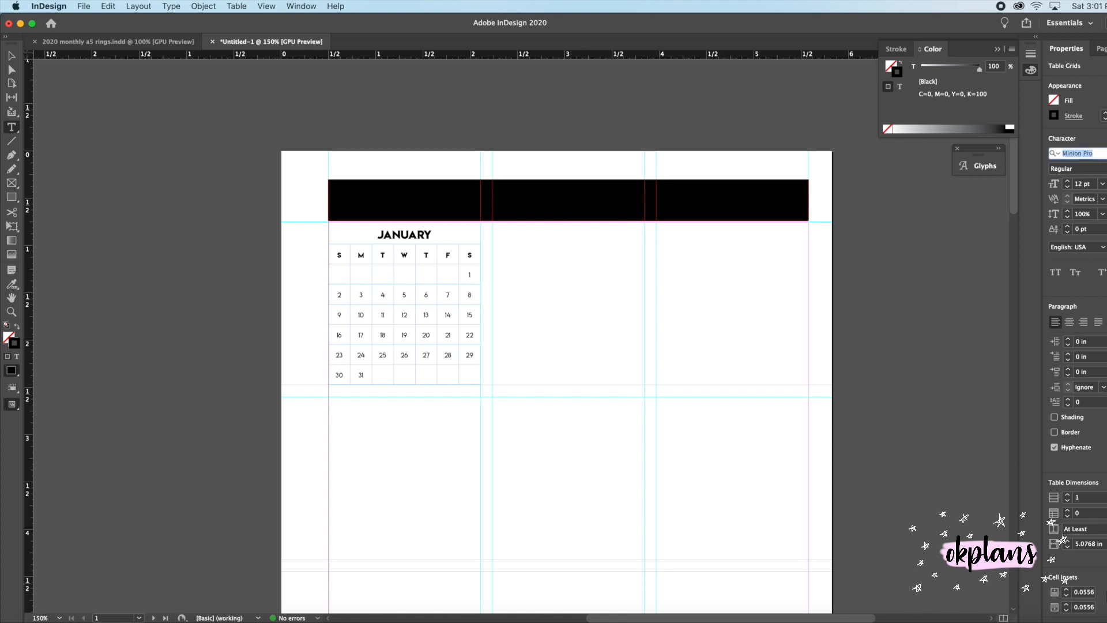
text(lemon)
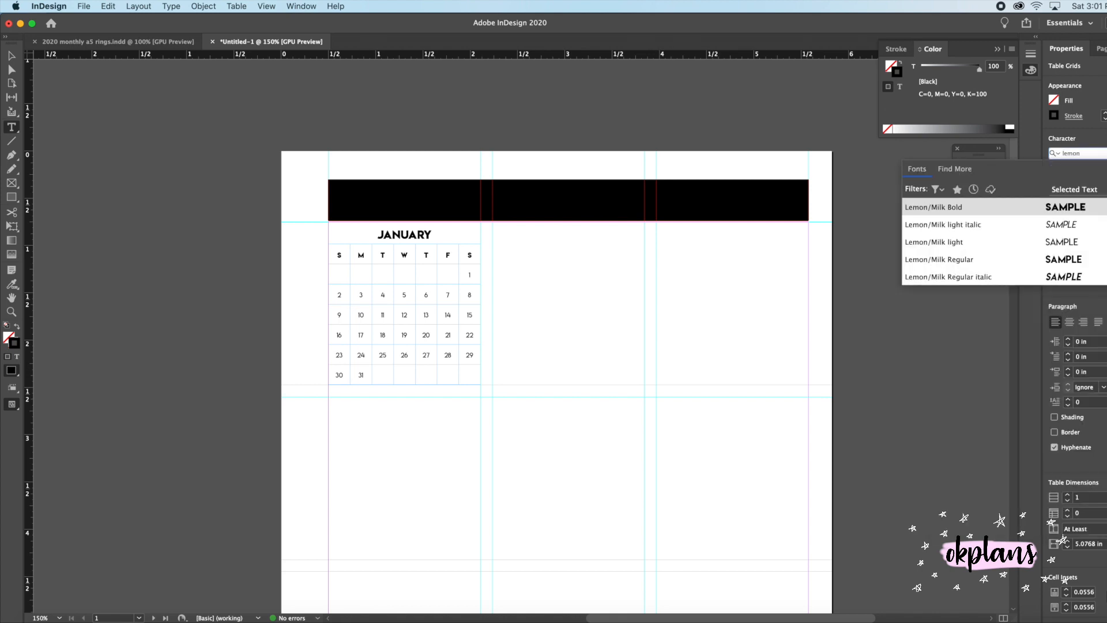
click(1066, 243)
click(582, 196)
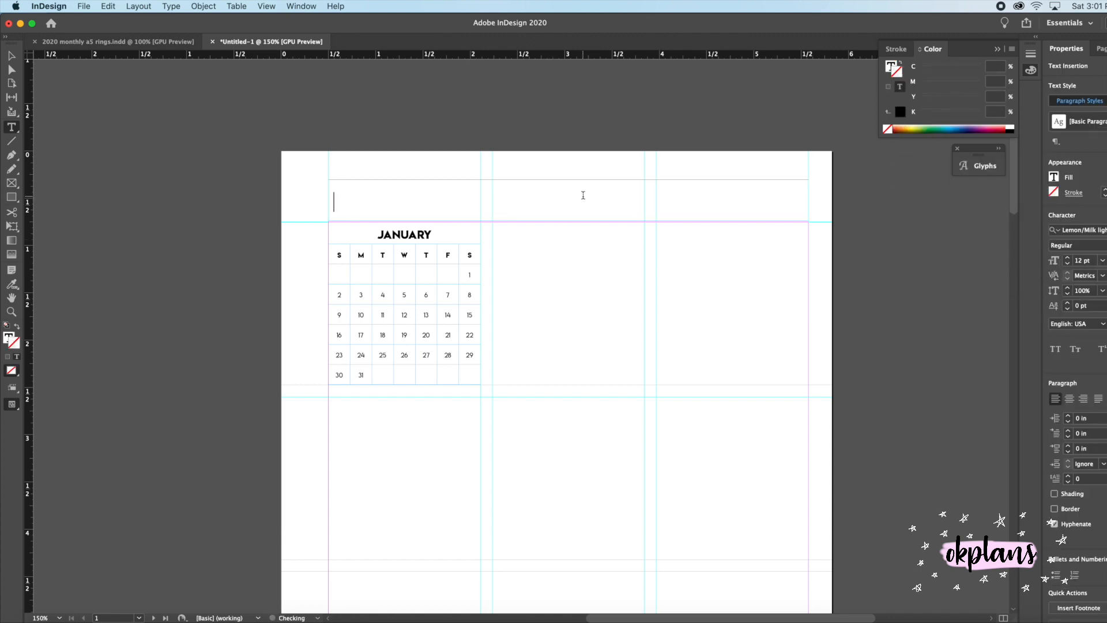
Enter 2020 and YEAR AT A GLANCE on two lines in the title cell at 8 pt and centre them horizontally.
click(1068, 264)
click(1068, 264)
click(1068, 264)
text(2020)
key(Return)
text(YEAR)
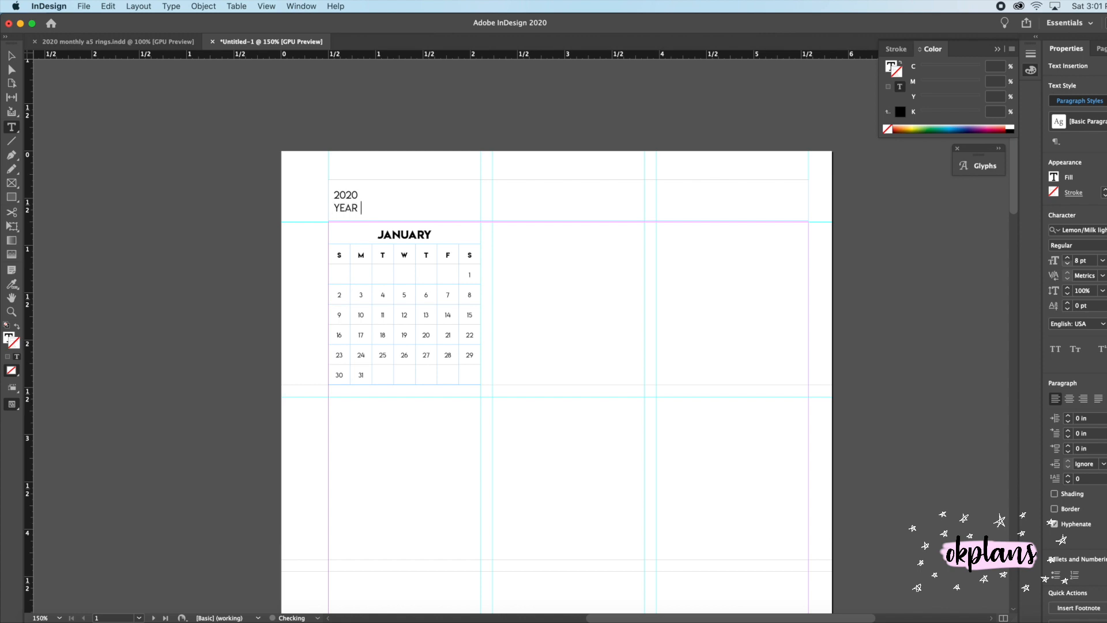
text( AT A GLANCE)
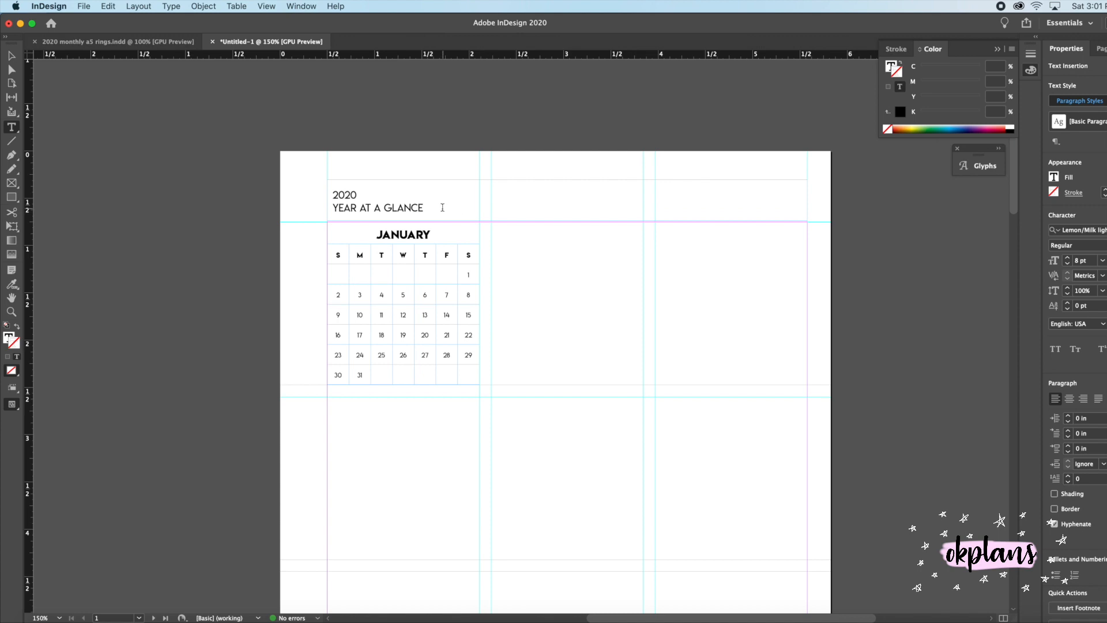
click(321, 194)
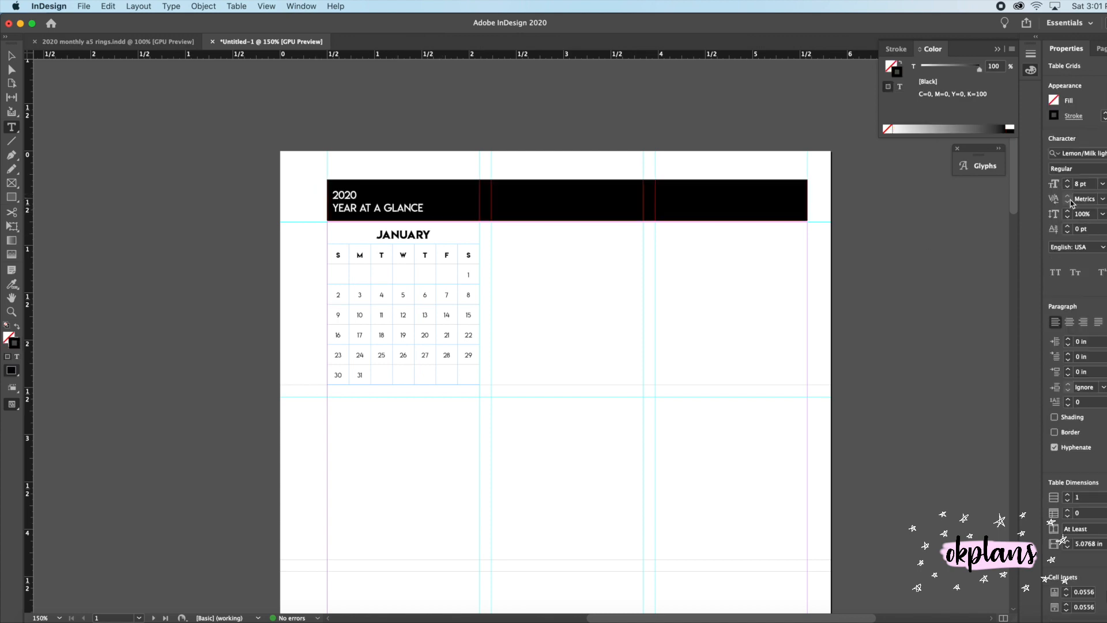
click(1070, 322)
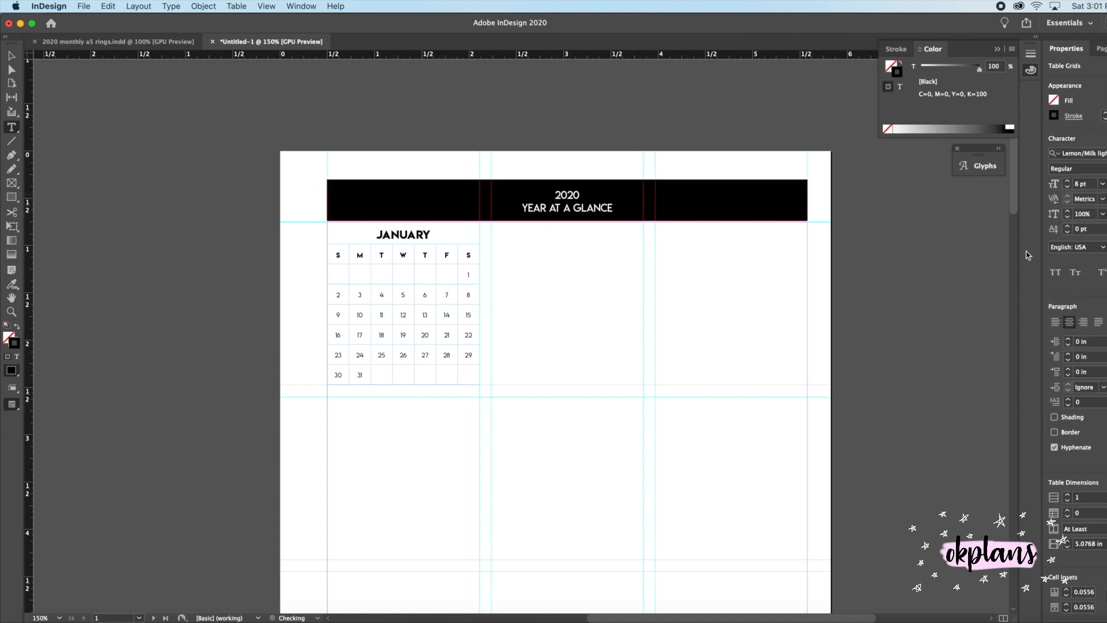
Set the font size of the 2020 line in the page title to 13 pt.
click(586, 197)
scroll(584, 190, down, 1)
drag(581, 185, 543, 183)
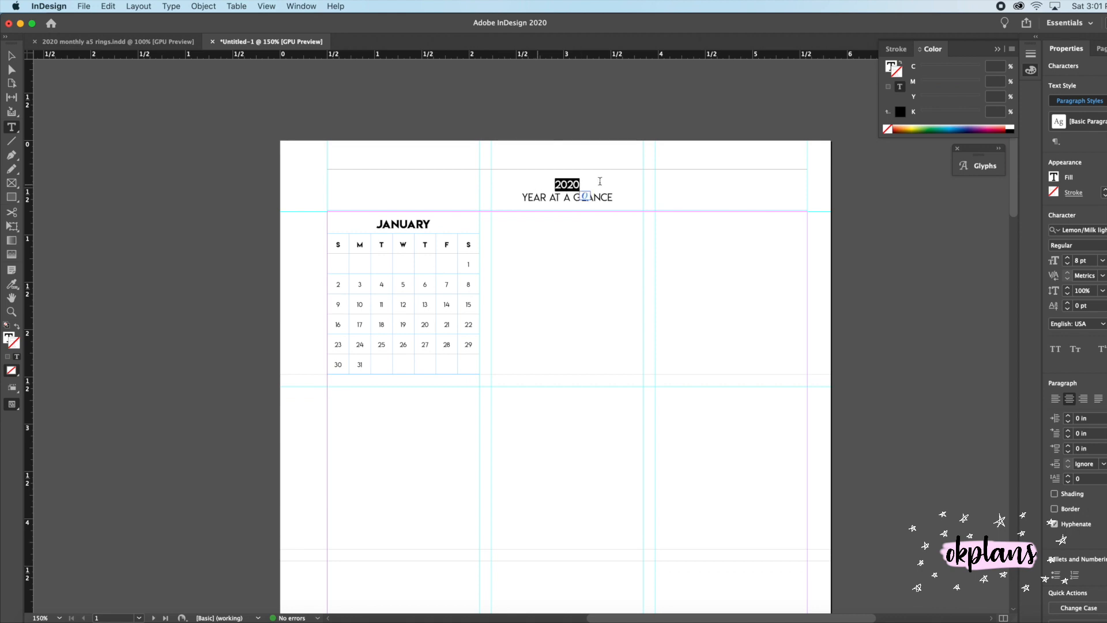
click(1069, 258)
click(1068, 258)
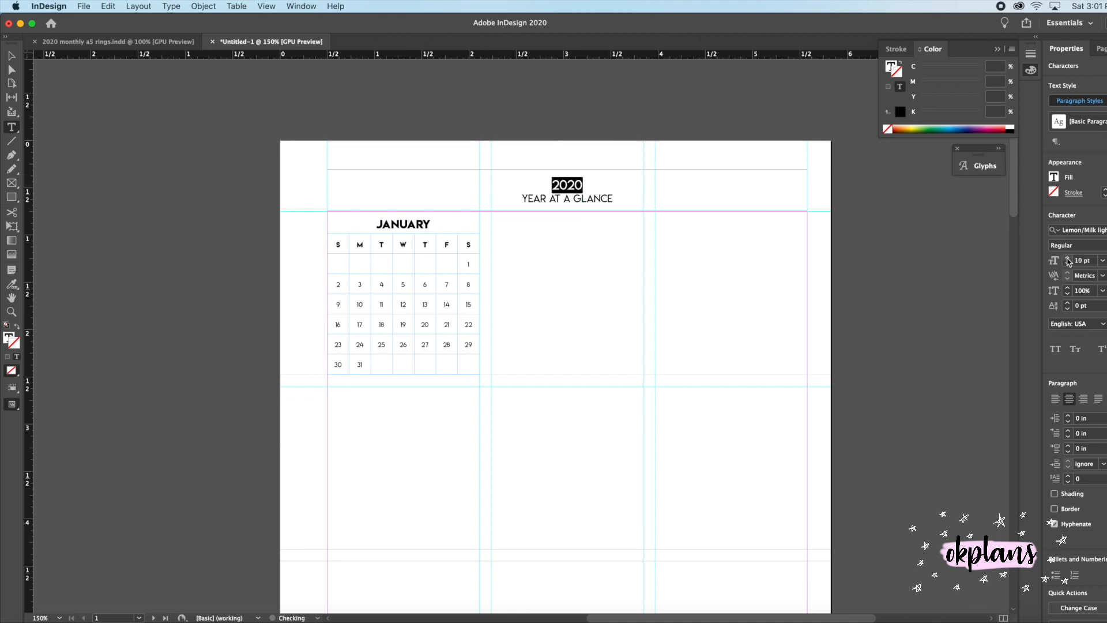
click(1068, 258)
click(1068, 257)
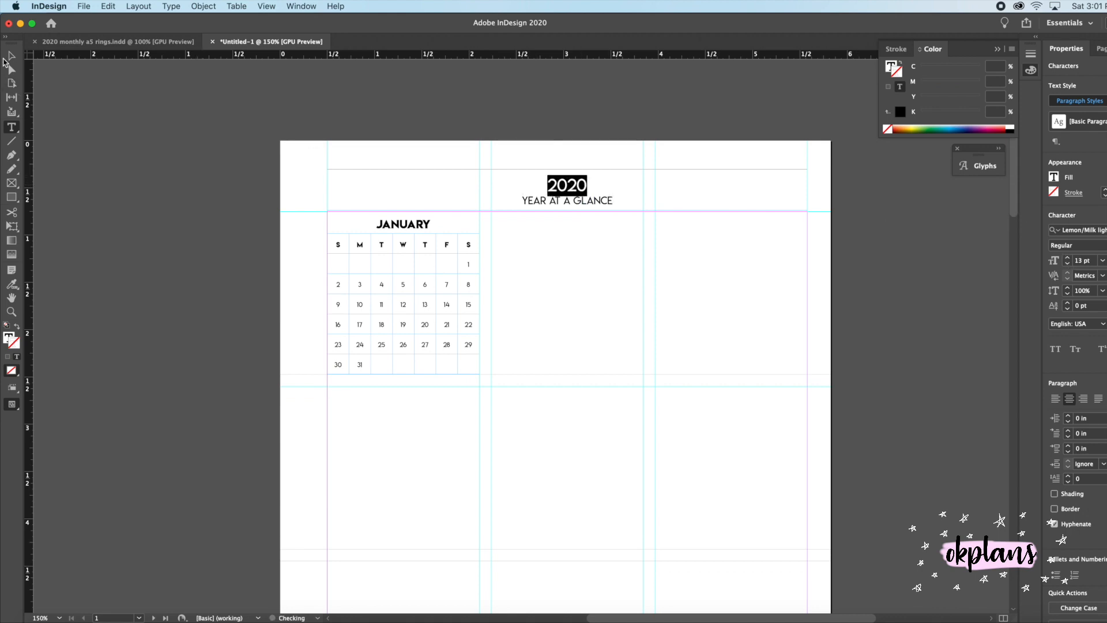
Make the title's frame slightly taller by raising its top edge, keeping its table stretched down to the calendar grid's top margin.
click(11, 55)
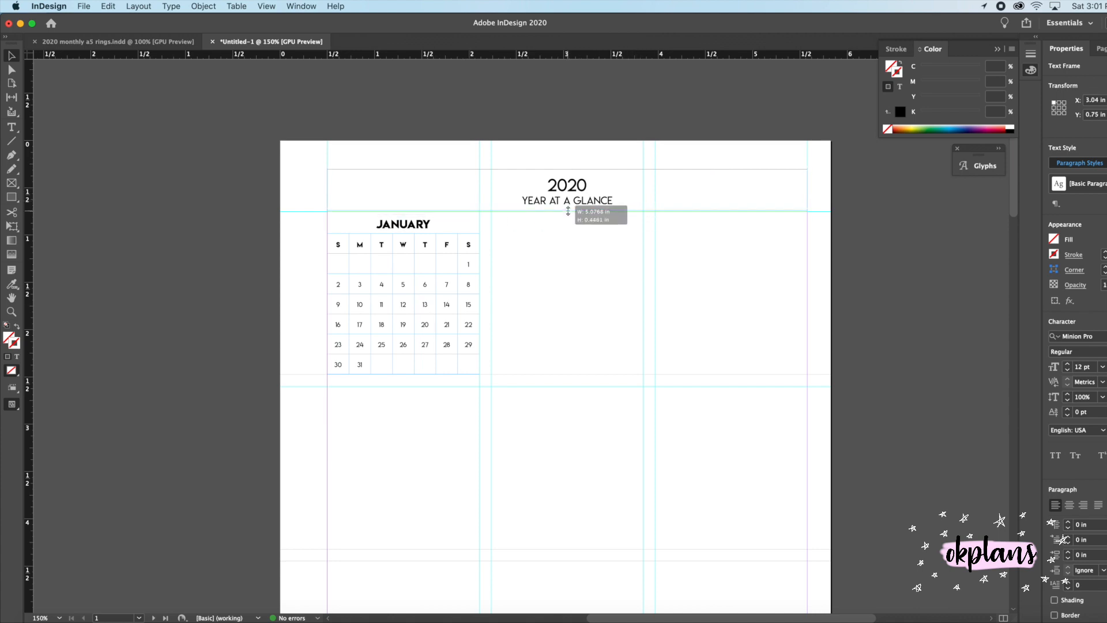
double_click(623, 200)
key(Escape)
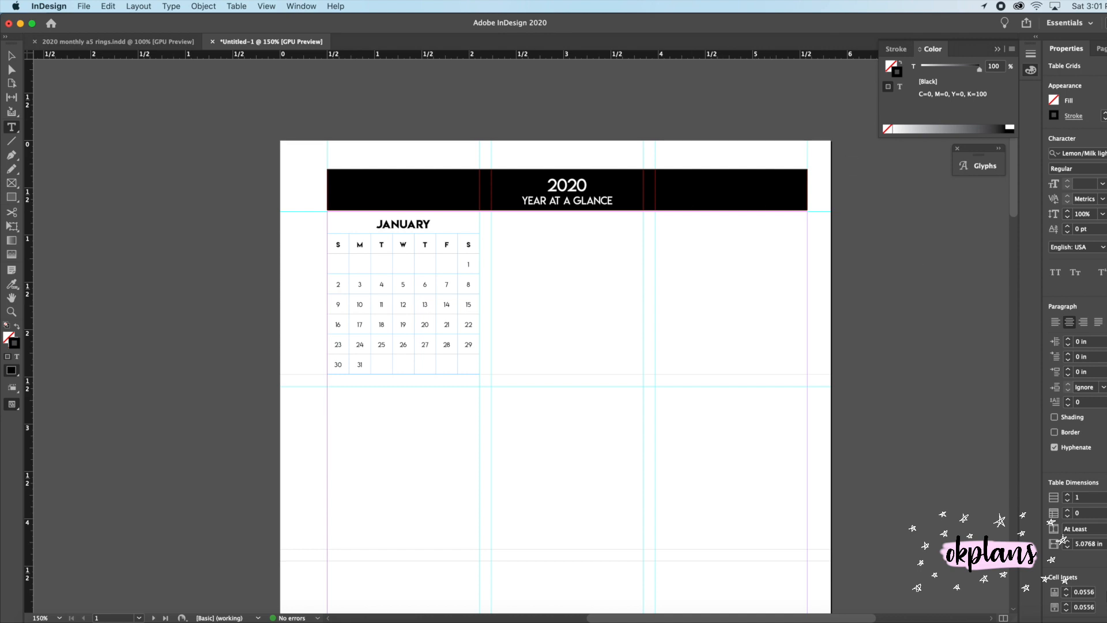
key(Delete)
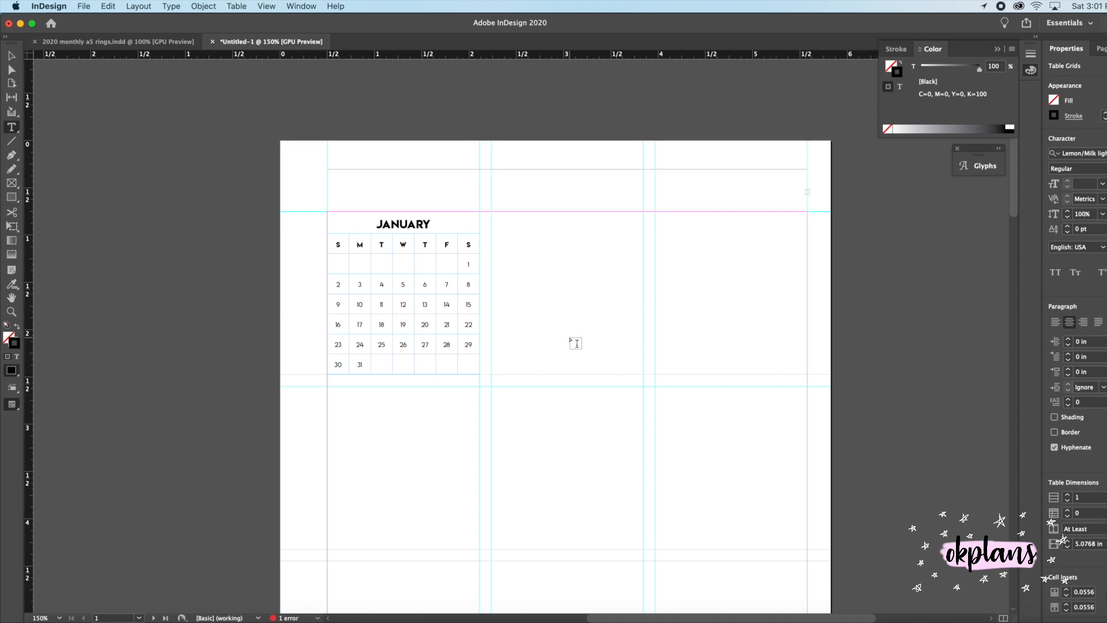
click(12, 56)
click(558, 213)
drag(567, 212, 566, 217)
drag(566, 218, 566, 218)
click(11, 55)
Set the font of the 2020 line in the page title to Lemon/Milk Bold.
drag(485, 183, 589, 183)
click(600, 272)
double_click(545, 183)
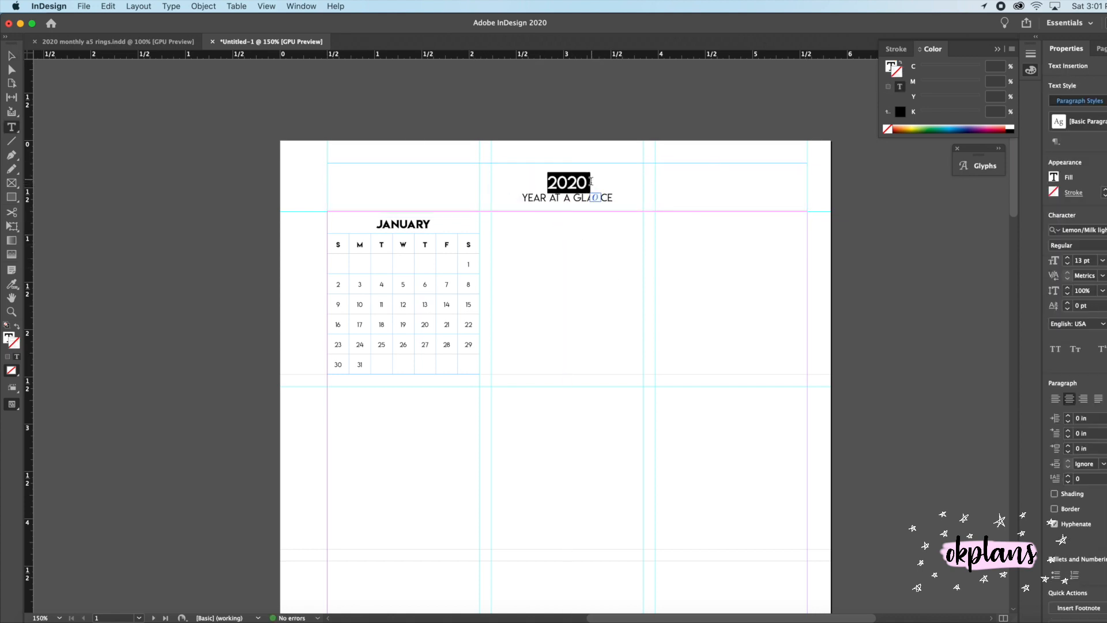
click(1074, 245)
click(1101, 230)
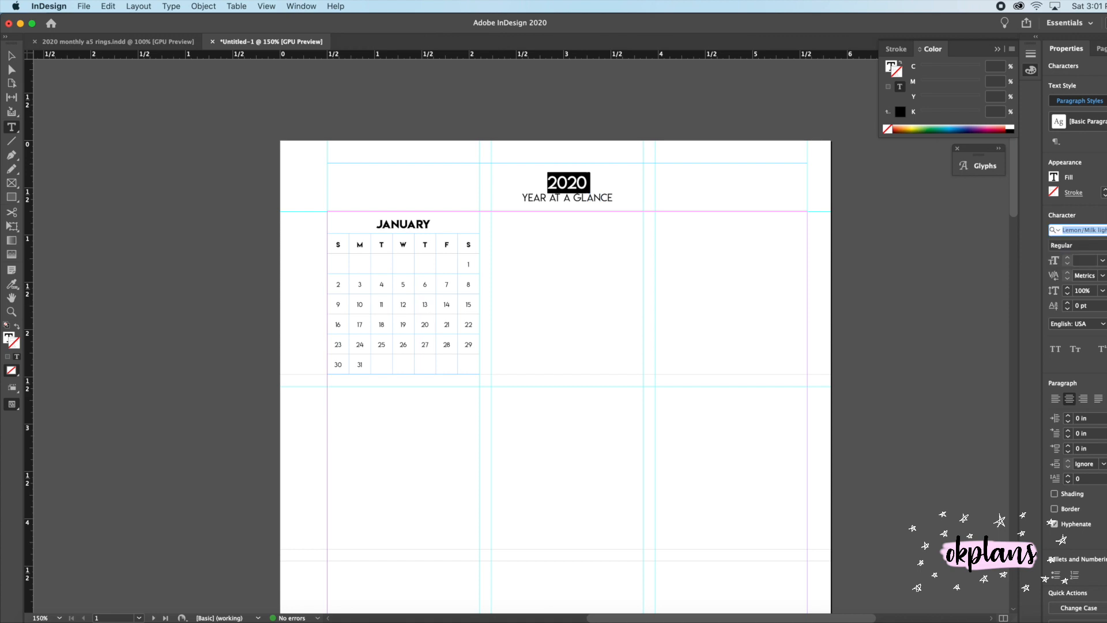
double_click(1101, 230)
key(BackSpace)
click(1084, 291)
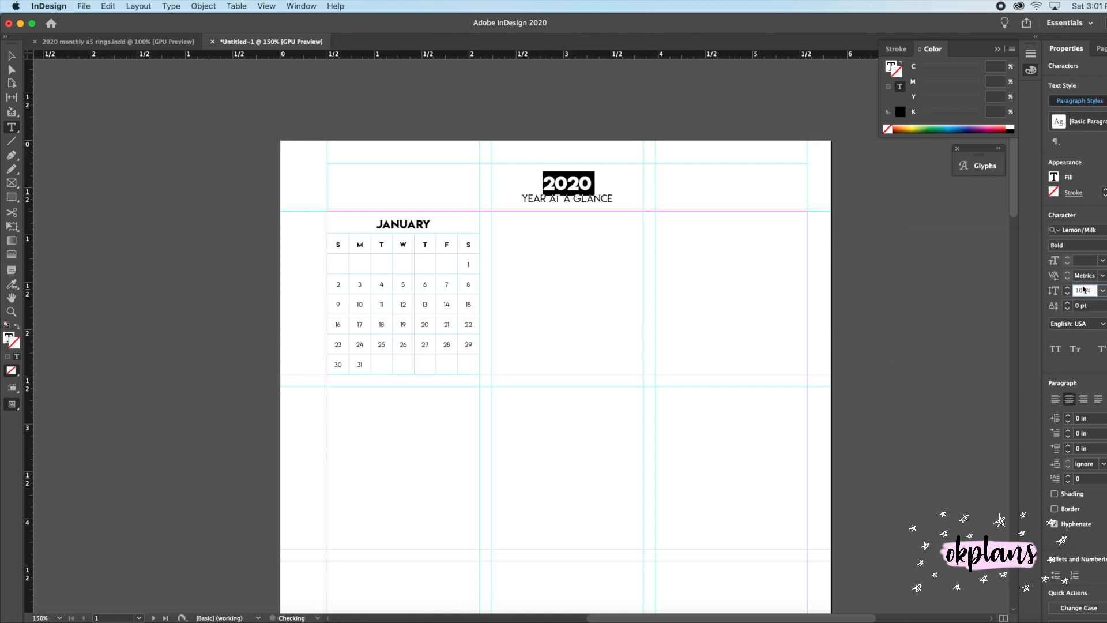
click(616, 192)
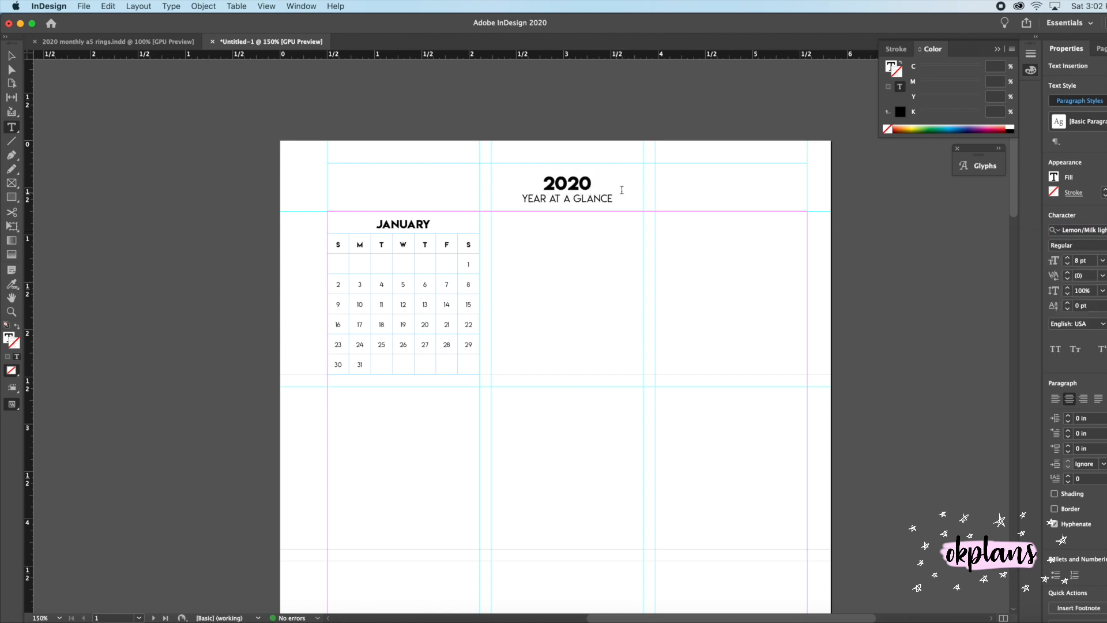
Enlarge the title's 2020 line to 15 pt and its YEAR AT A GLANCE line to 9 pt.
drag(593, 183, 542, 183)
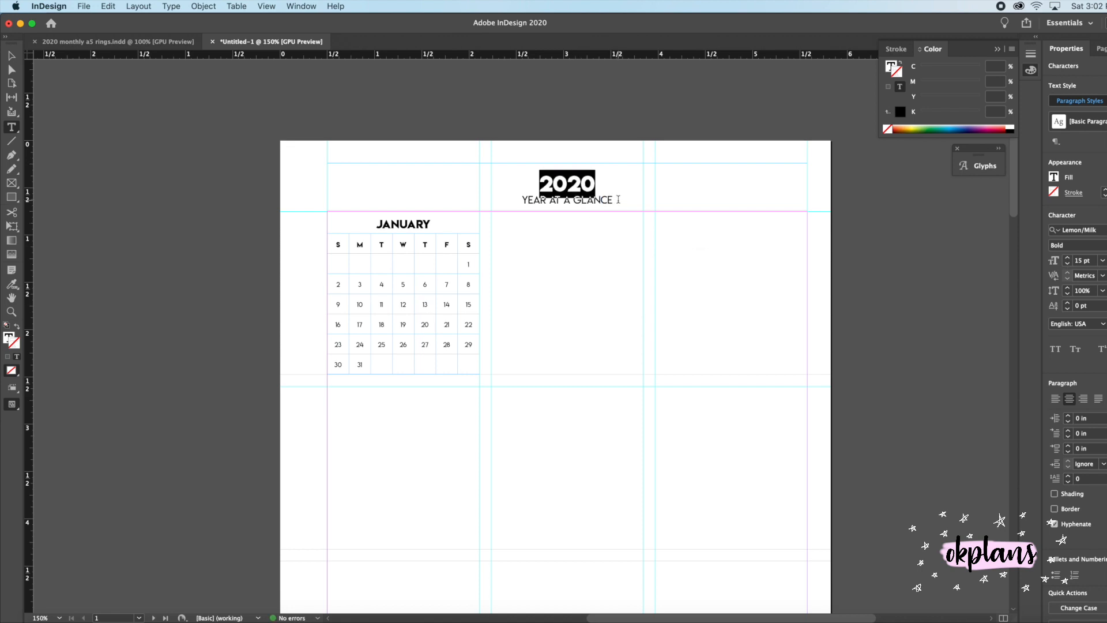
drag(617, 199, 511, 201)
click(1067, 258)
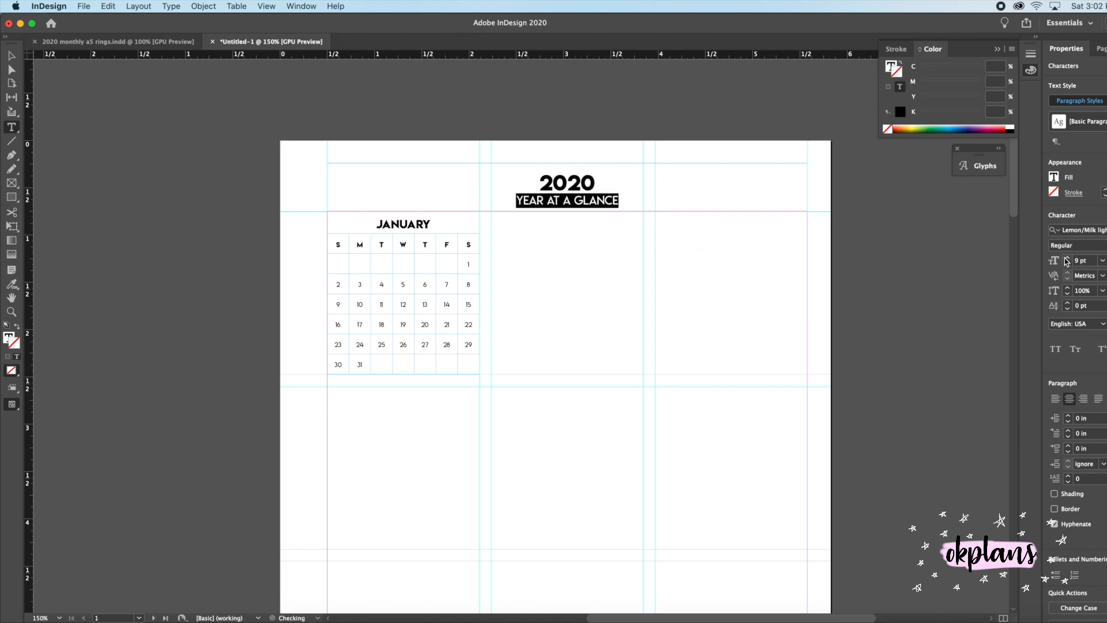
scroll(546, 269, down, 1)
click(545, 269)
scroll(566, 254, right, 5)
scroll(566, 254, up, 1)
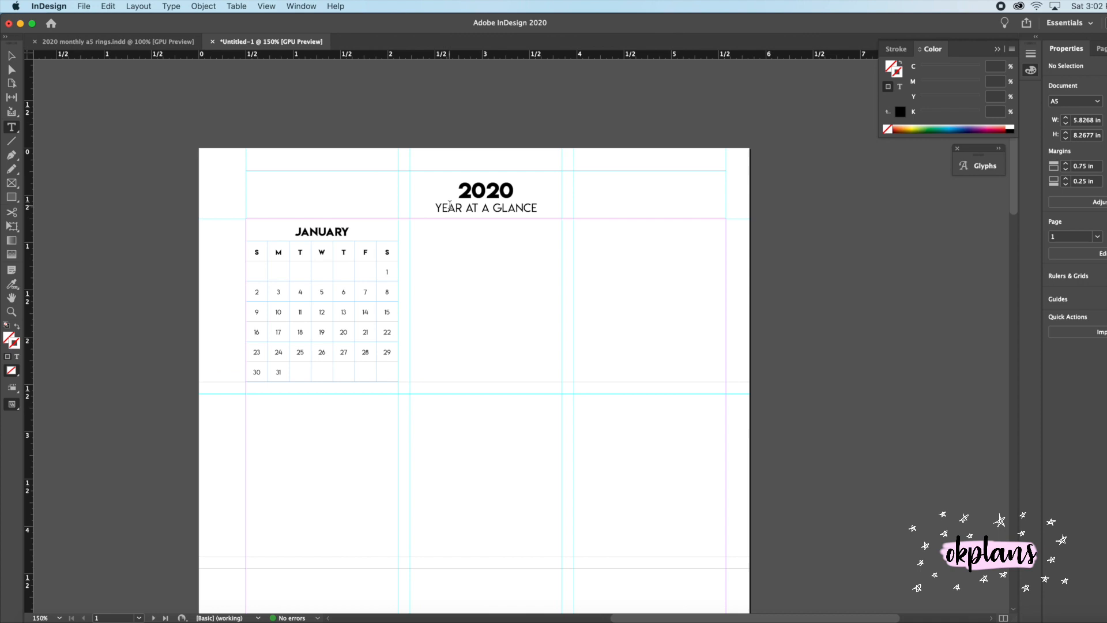
Open the January calendar's first-week Tuesday cell for text editing.
scroll(450, 205, down, 1)
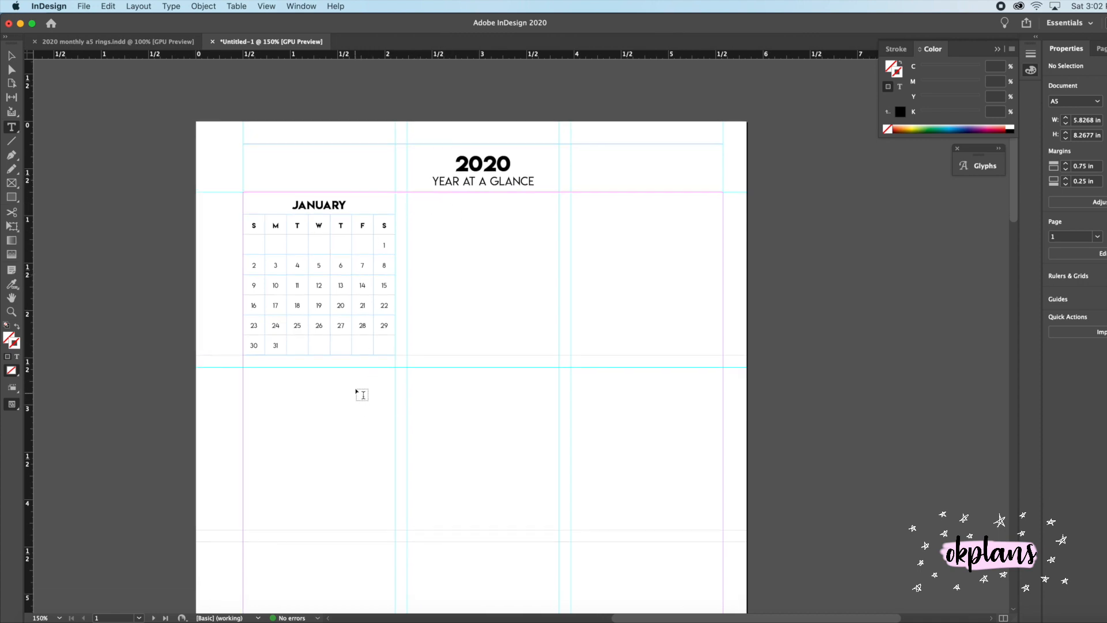
click(12, 56)
click(255, 266)
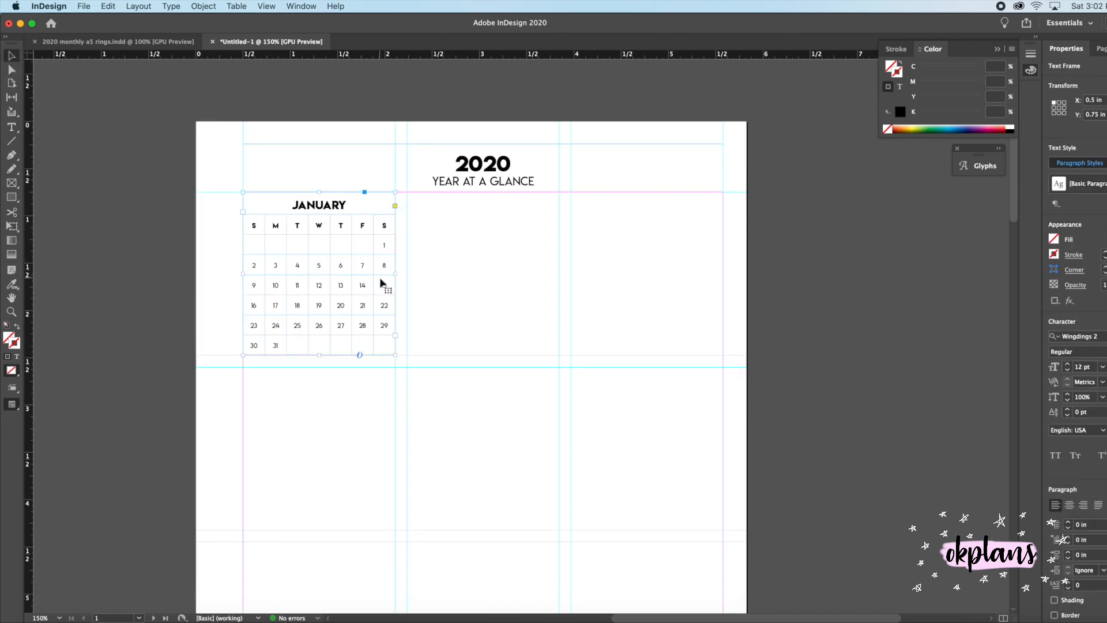
double_click(296, 246)
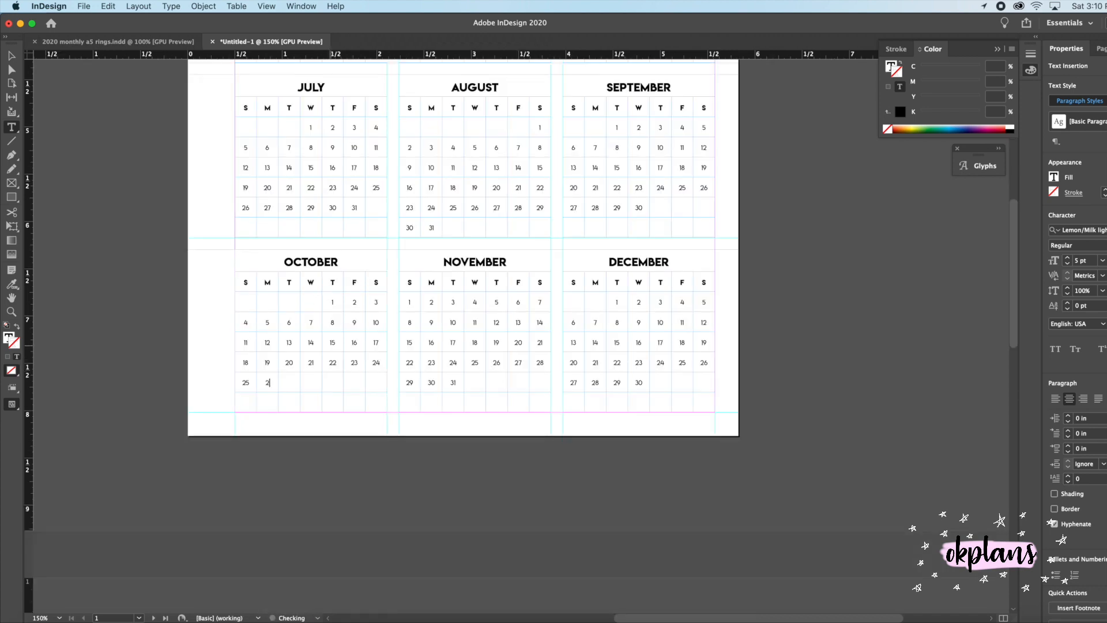
Complete the last week of the October calendar with the dates 26 through 31, Monday to Saturday.
text(7)
key(Tab)
text(2)
text(29)
key(Tab)
text(30)
key(Tab)
text(3)
Delete the 31 from the November calendar and enter 31 in the last-week Thursday cell of December.
click(461, 381)
key(Escape)
key(BackSpace)
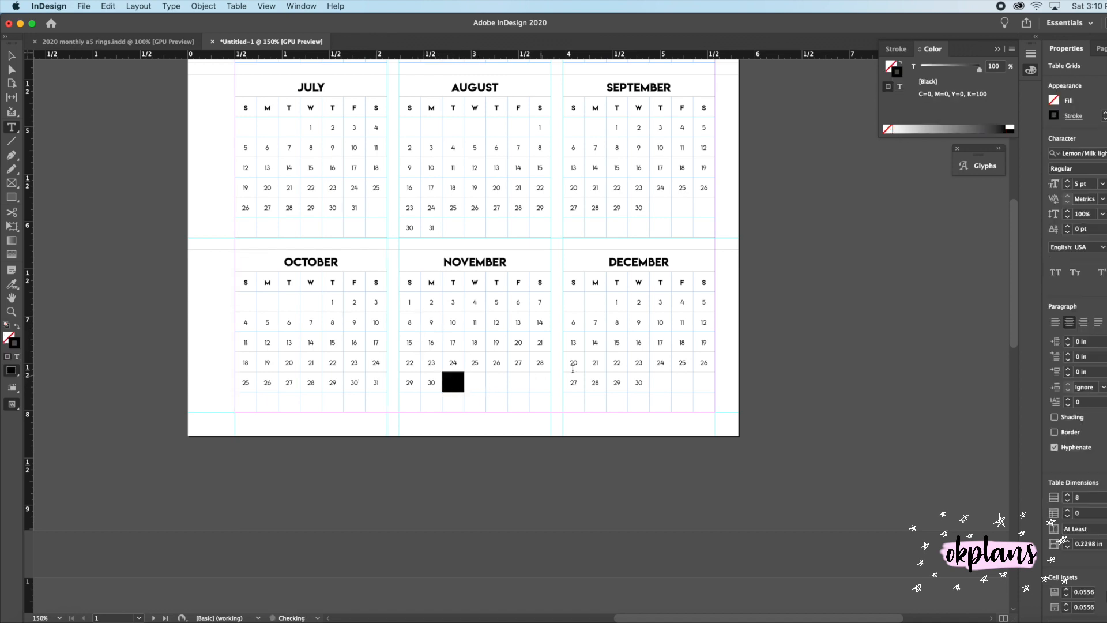
click(595, 340)
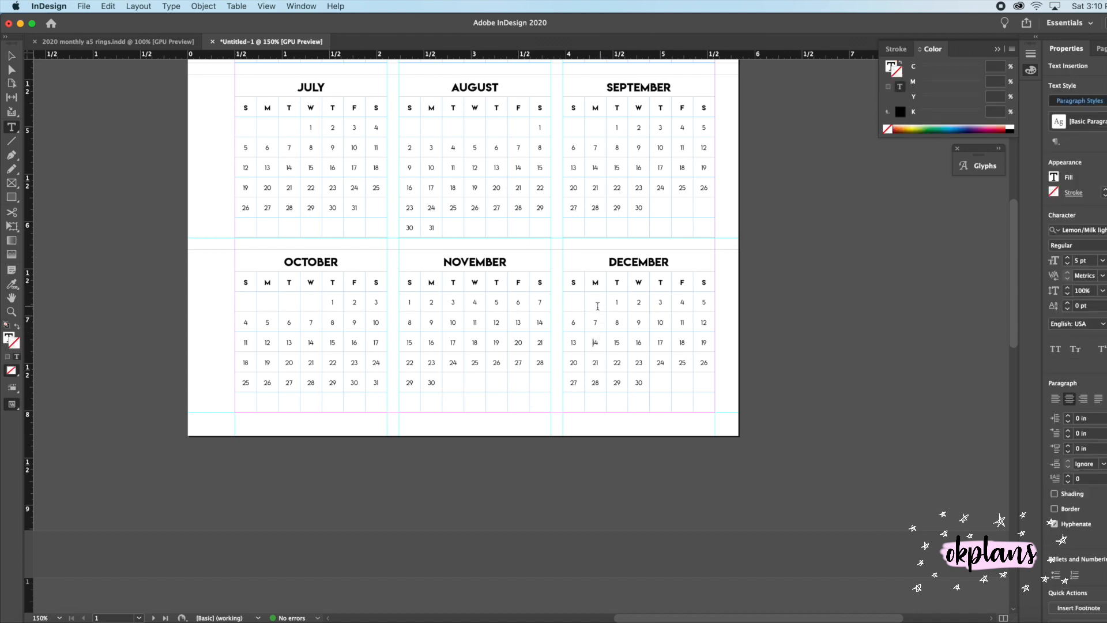
click(654, 378)
text(31)
Examine the twelve mini calendars, then the whole page at 100% zoom in preview mode without guides and table grid lines.
scroll(303, 210, up, 10)
scroll(303, 210, down, 6)
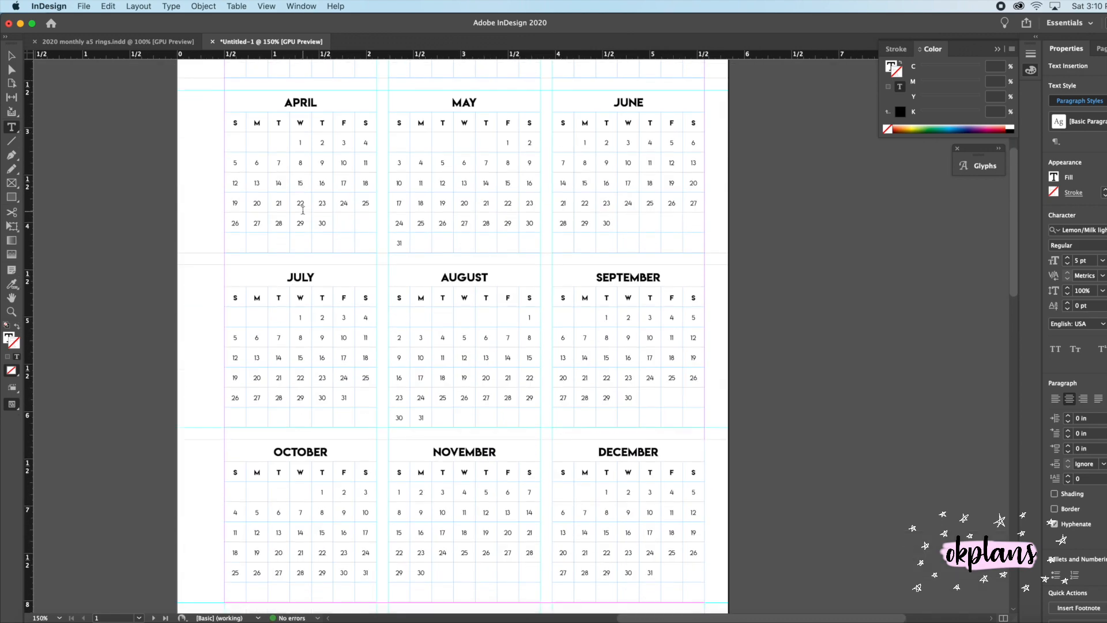
scroll(303, 210, down, 3)
scroll(303, 210, right, 2)
click(40, 618)
text(1)
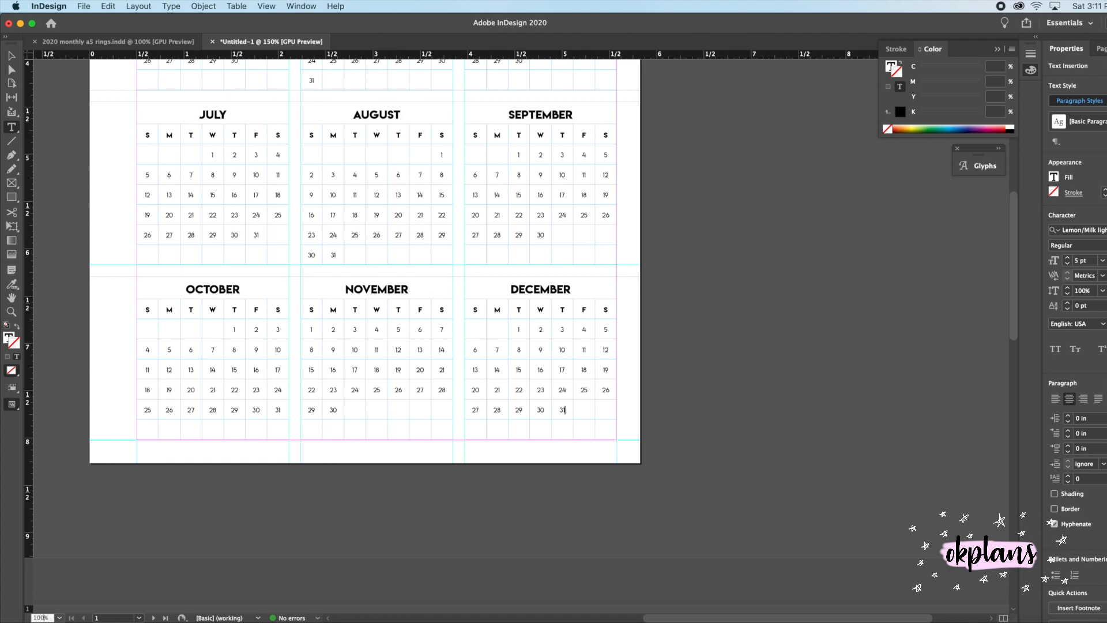
key(Return)
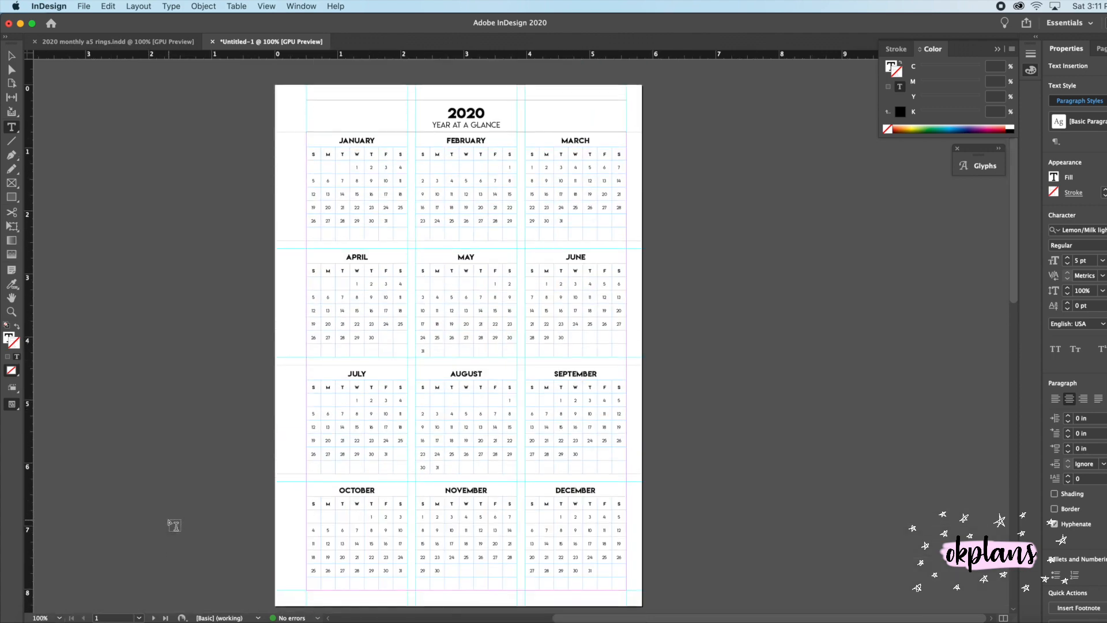
click(12, 403)
click(35, 431)
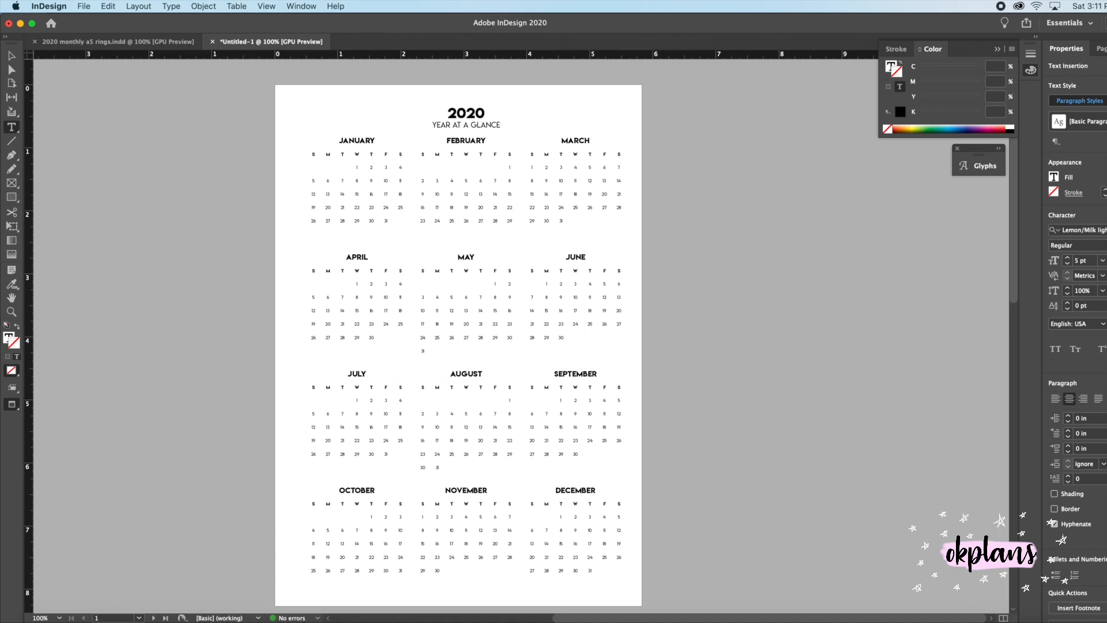
key(F12)
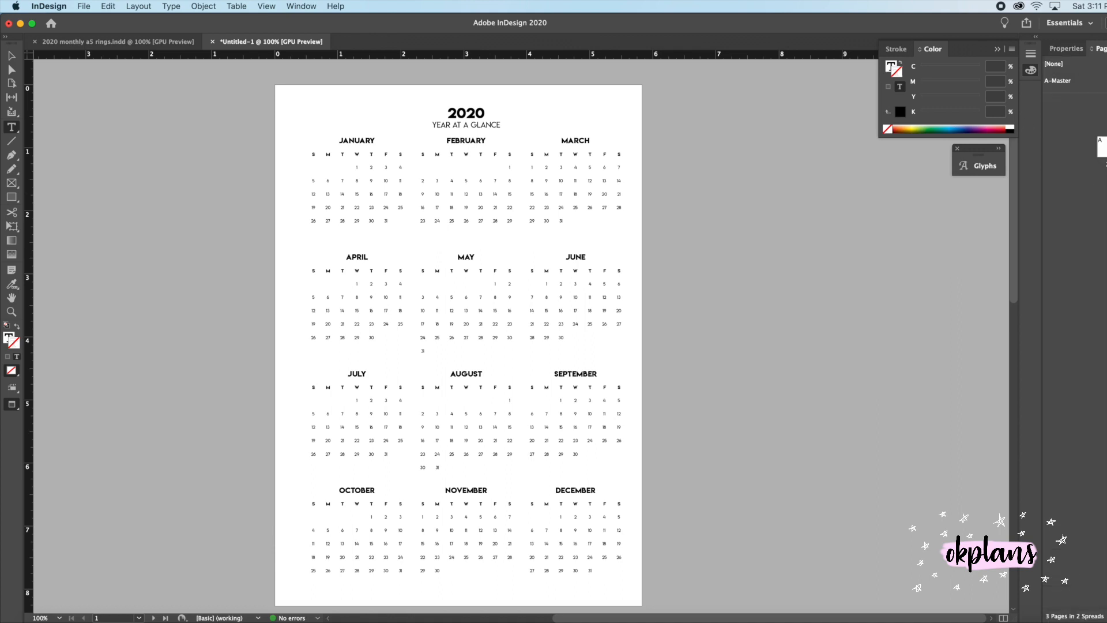
double_click(1105, 165)
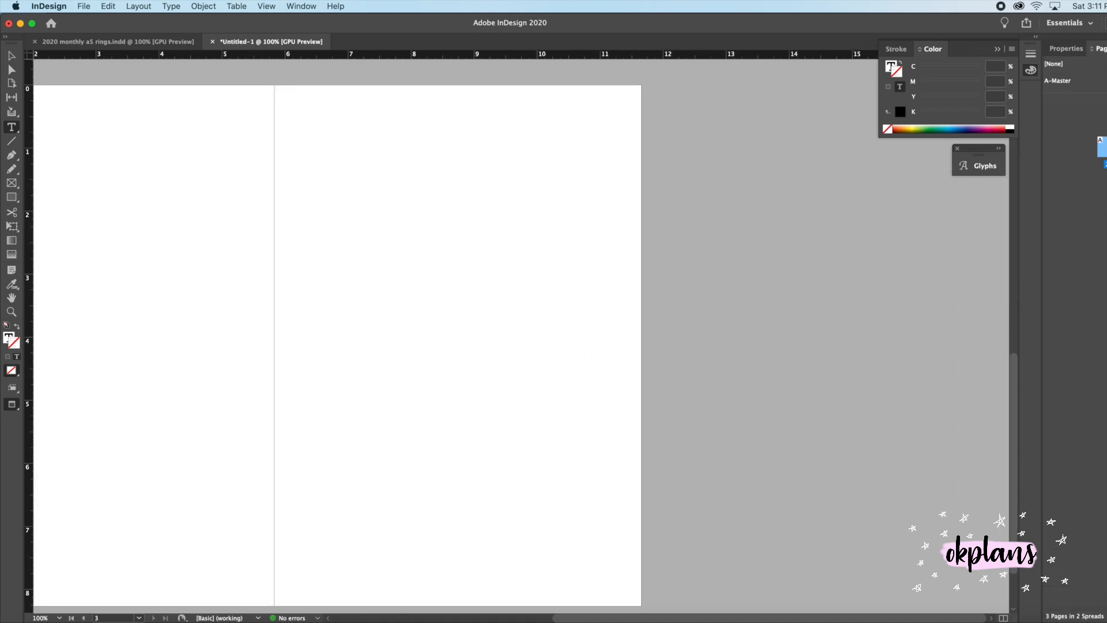
scroll(450, 347, up, 1)
key(super+z)
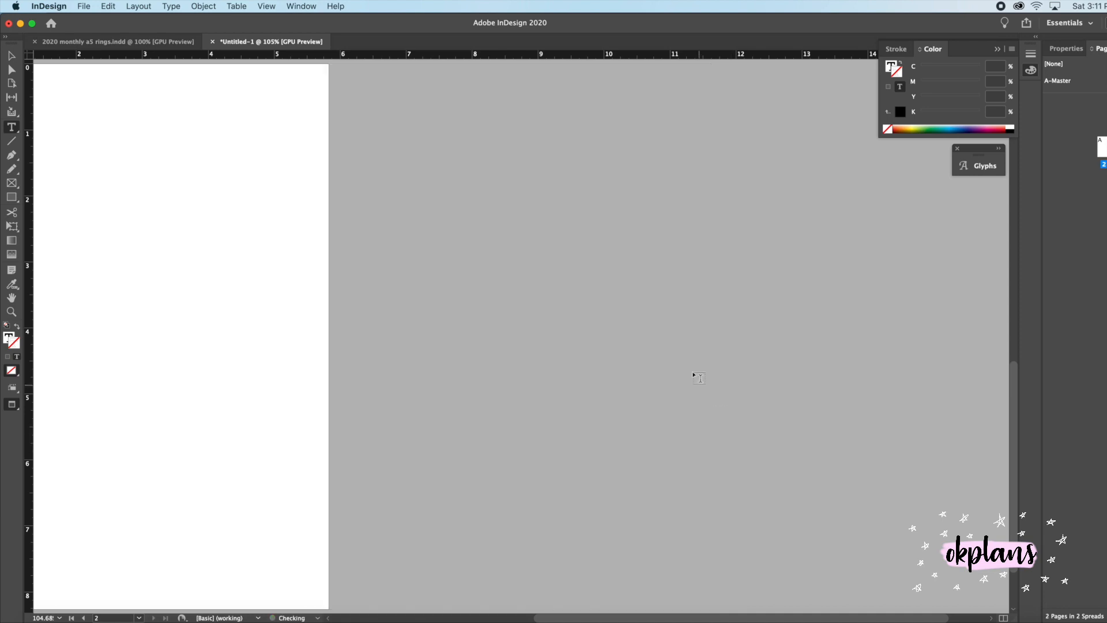
Duplicate the 2020 year-at-a-glance page as the third page of the document.
key(shift+Page_Up)
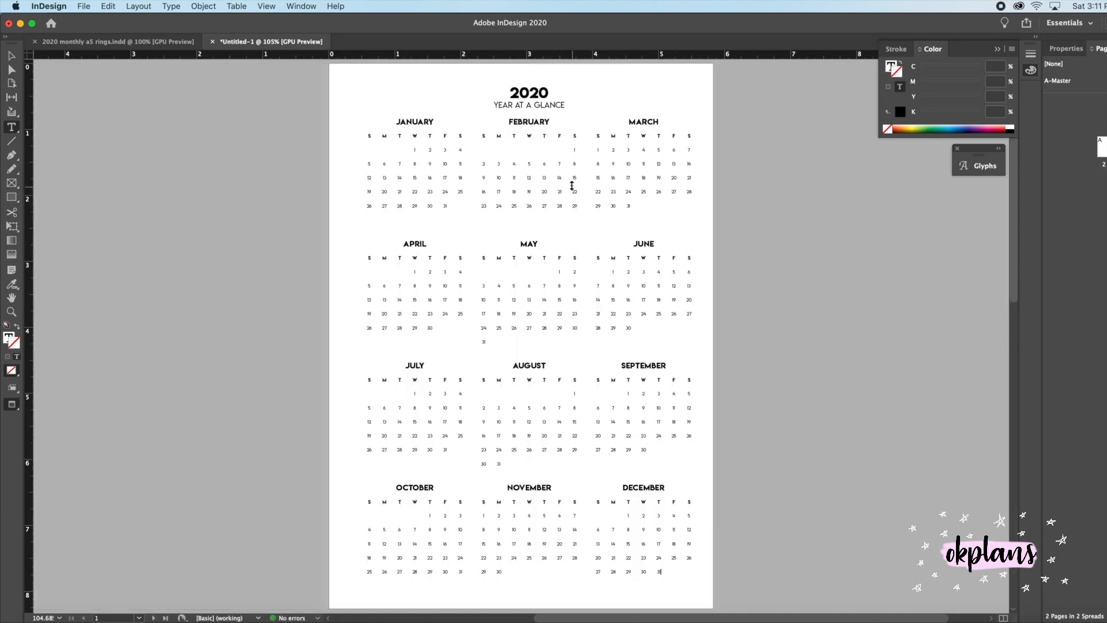
scroll(372, 154, down, 1)
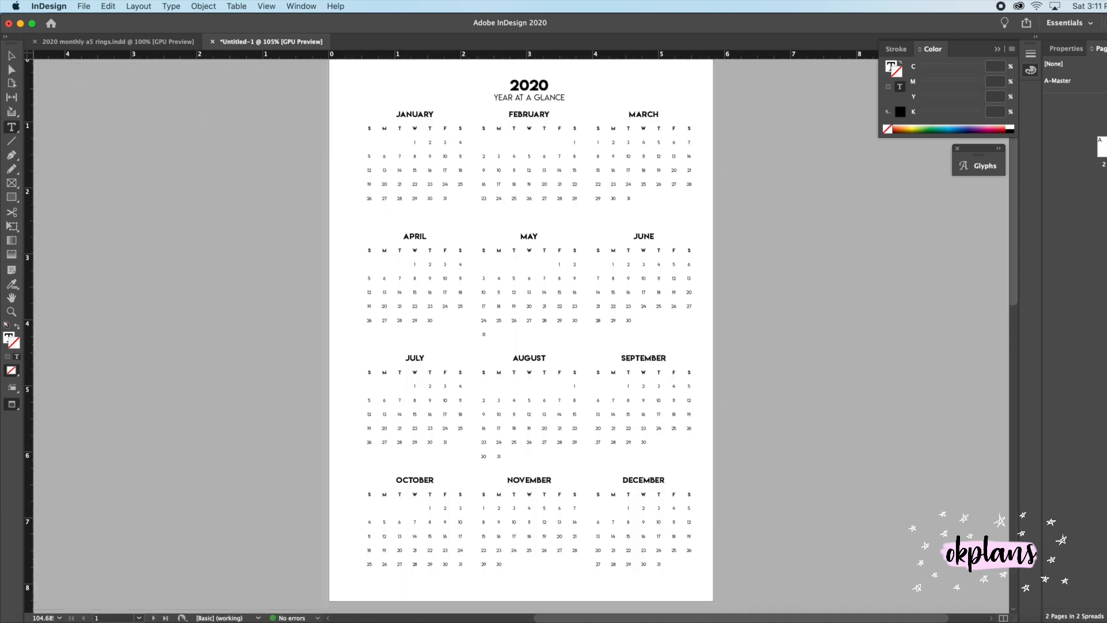
right_click(1103, 113)
click(986, 142)
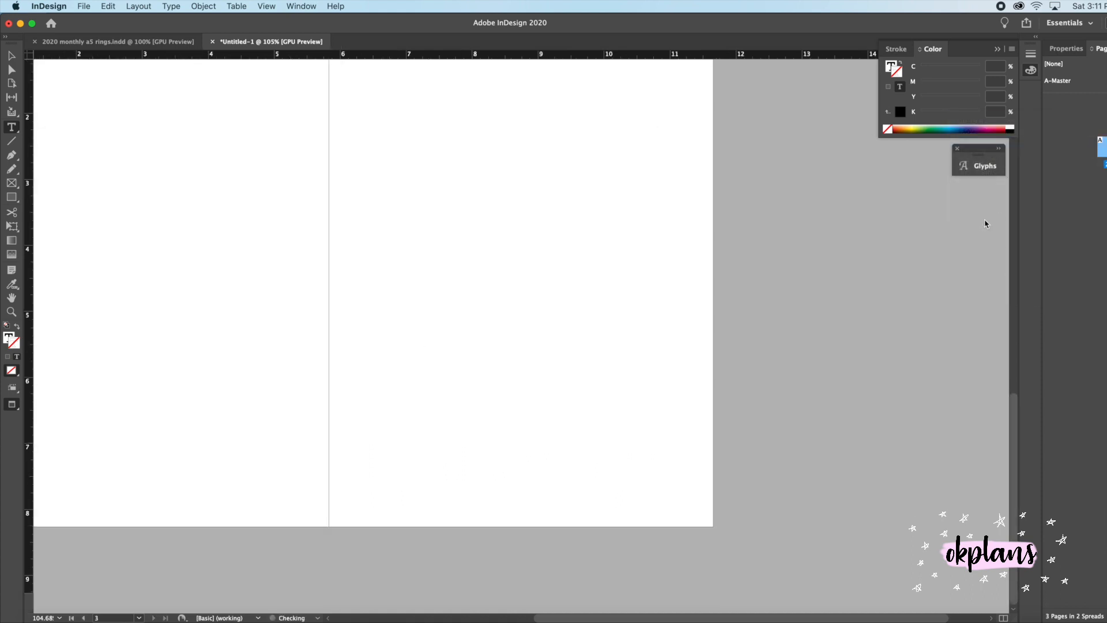
scroll(602, 297, up, 5)
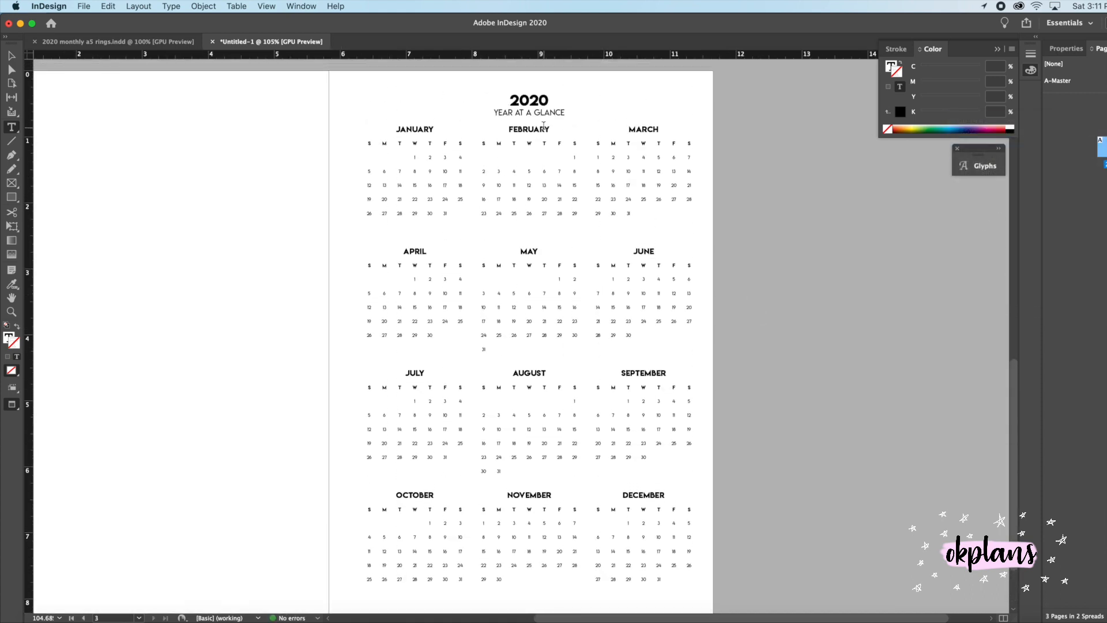
Change the year in the duplicated page's title to 2021 and return to the normal view with guides shown.
drag(545, 102, 538, 102)
text(1)
click(11, 403)
click(58, 423)
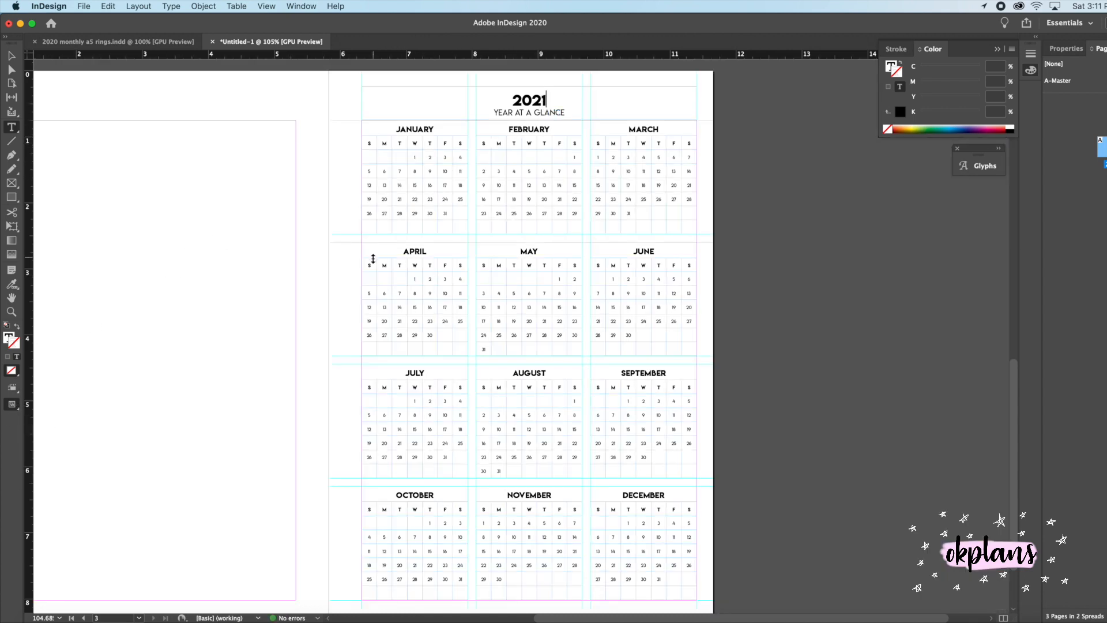
Clear all the dates from the January calendar on the 2021 page.
click(252, 212)
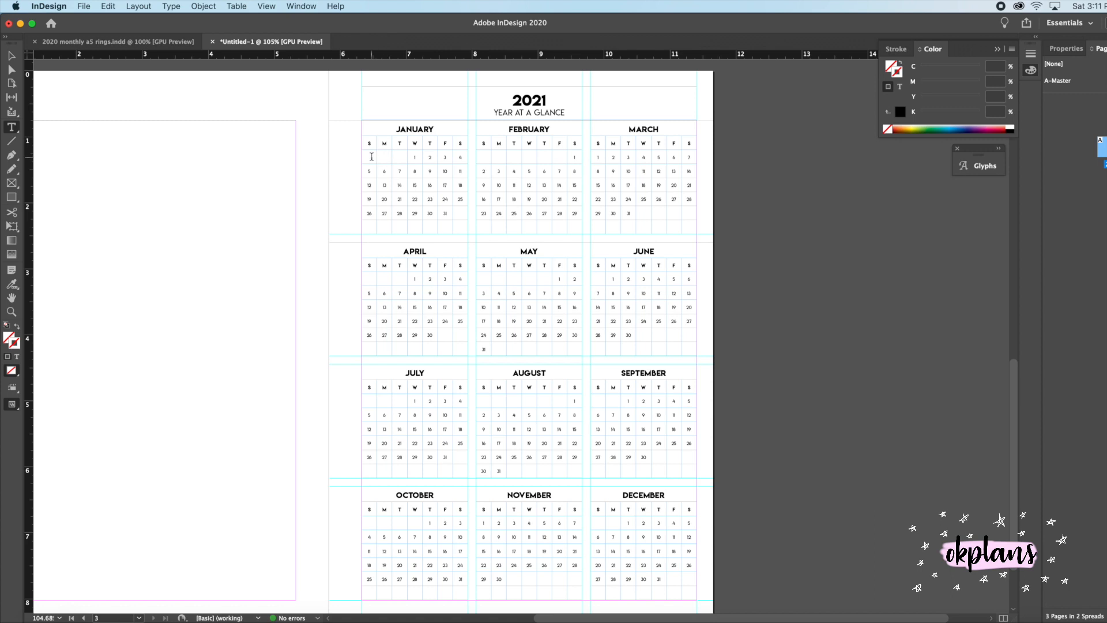
drag(372, 157, 460, 215)
drag(376, 155, 465, 232)
key(BackSpace)
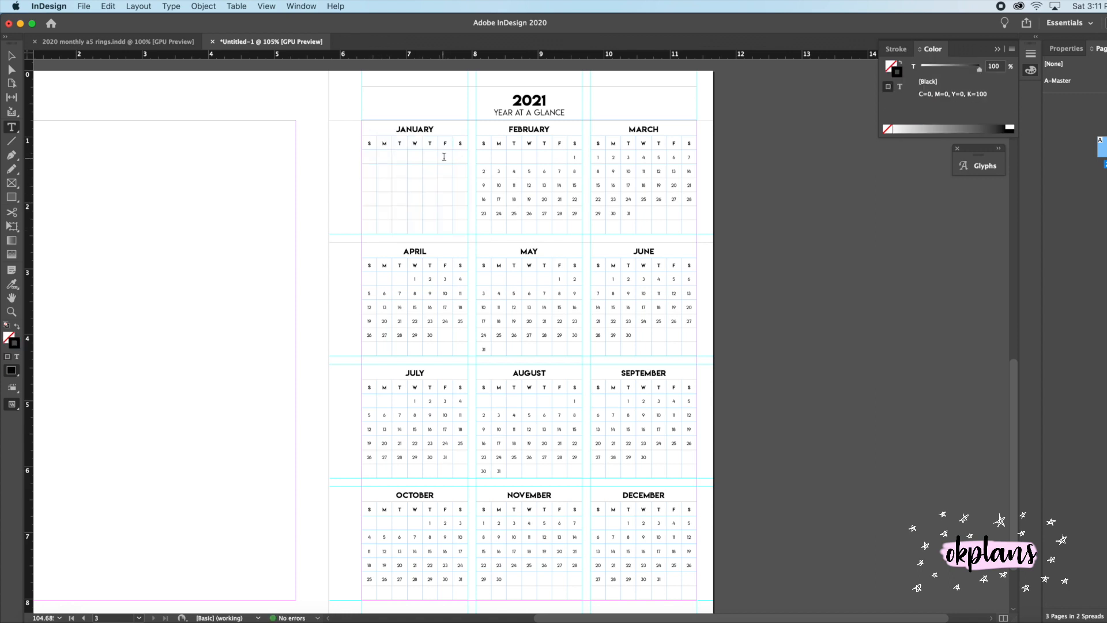
Fill the 2021 January calendar with the dates 1 through 31, starting on the first-week Friday.
text(1	2	)
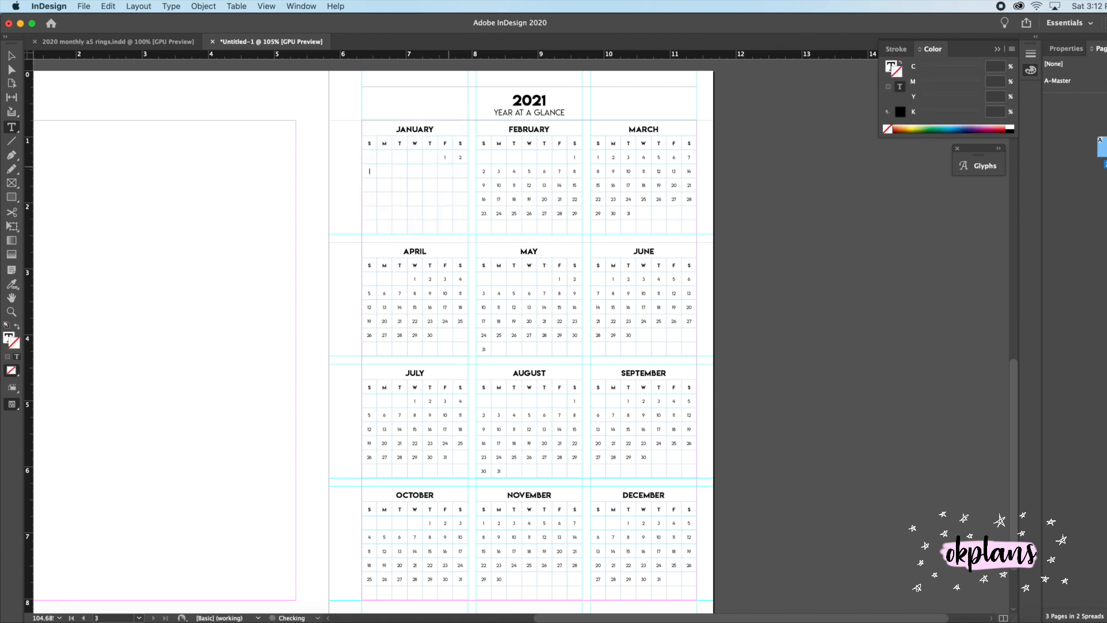
text(3	4	5	6	7	8	)
text(9	10	11	)
text(12	13	)
text(14	15	)
text(16	17	)
text(18	)
text(19	20	)
text(21	)
text(22)
text(	23	2)
text(4	25	2)
text(6	27	)
text(28	)
text(29	2)
text(0	31)
Move the 2021 page's February calendar onto the blank facing page and place the June calendar in its slot between January and March.
click(11, 57)
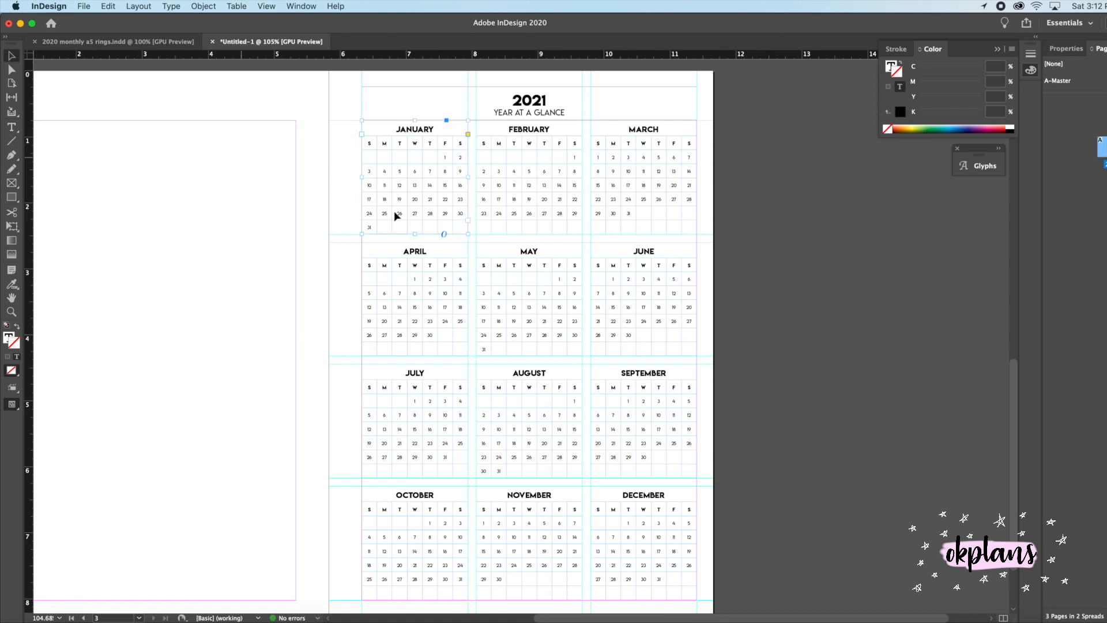
click(539, 180)
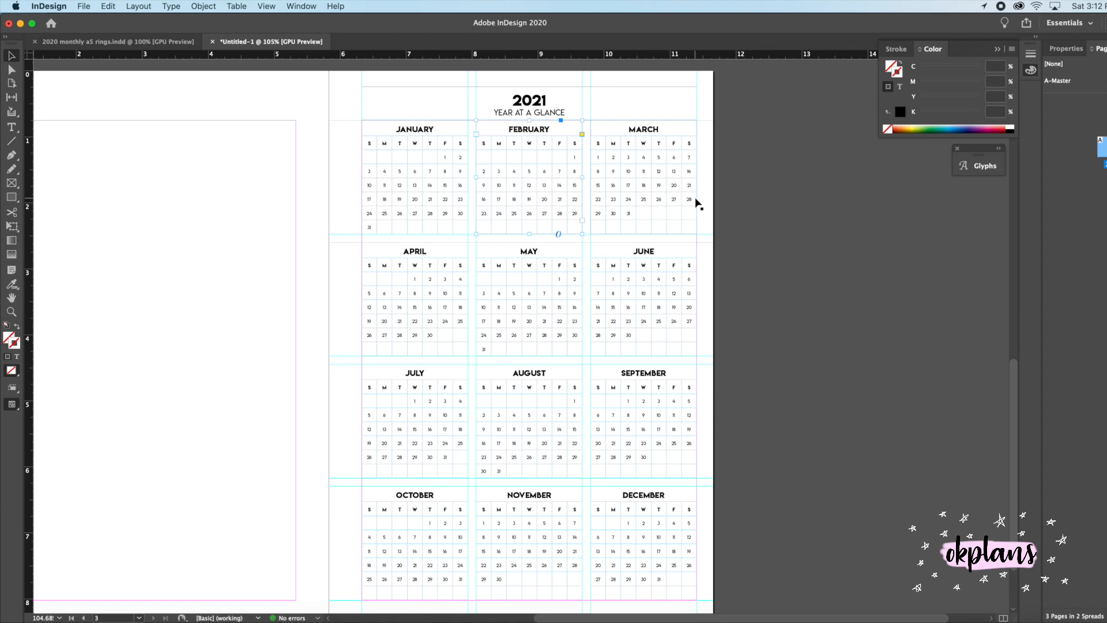
scroll(601, 178, down, 3)
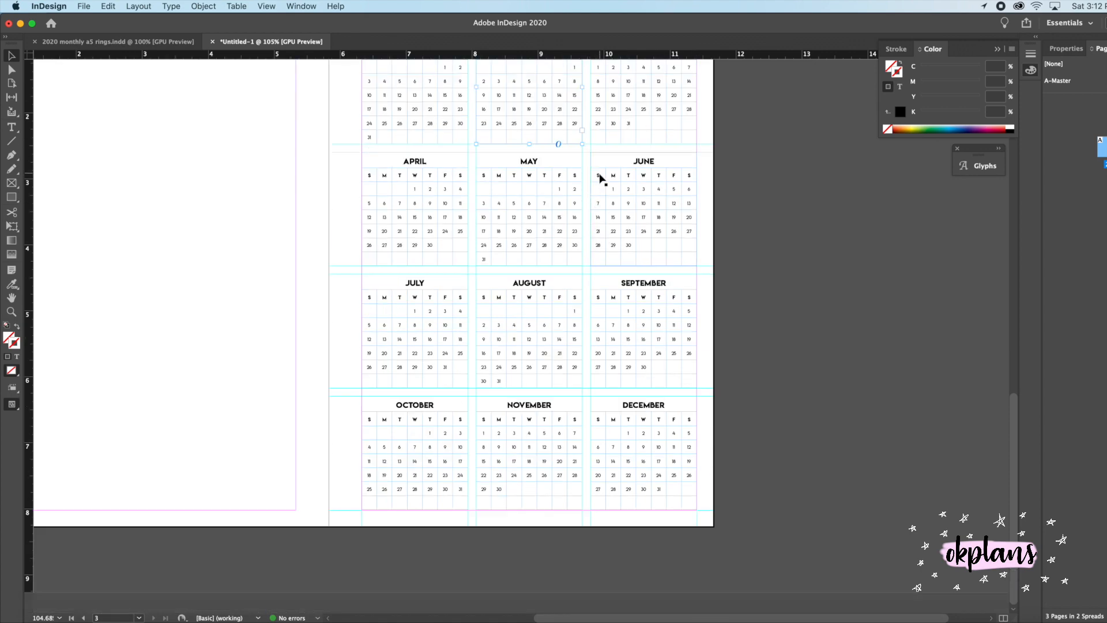
scroll(600, 179, up, 3)
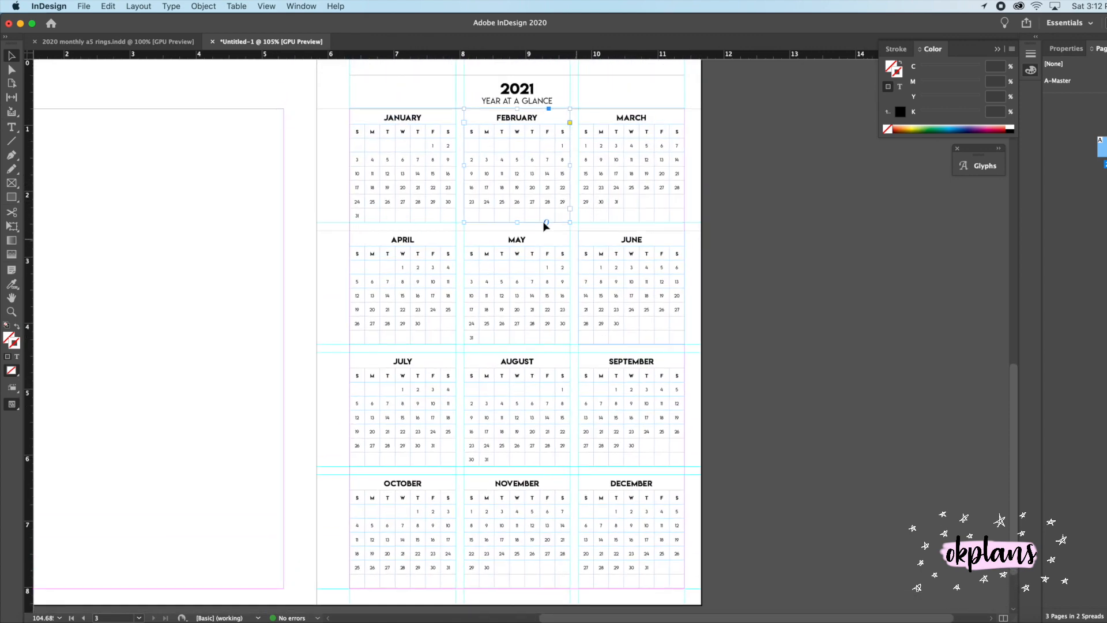
drag(515, 173, 208, 199)
drag(581, 254, 525, 172)
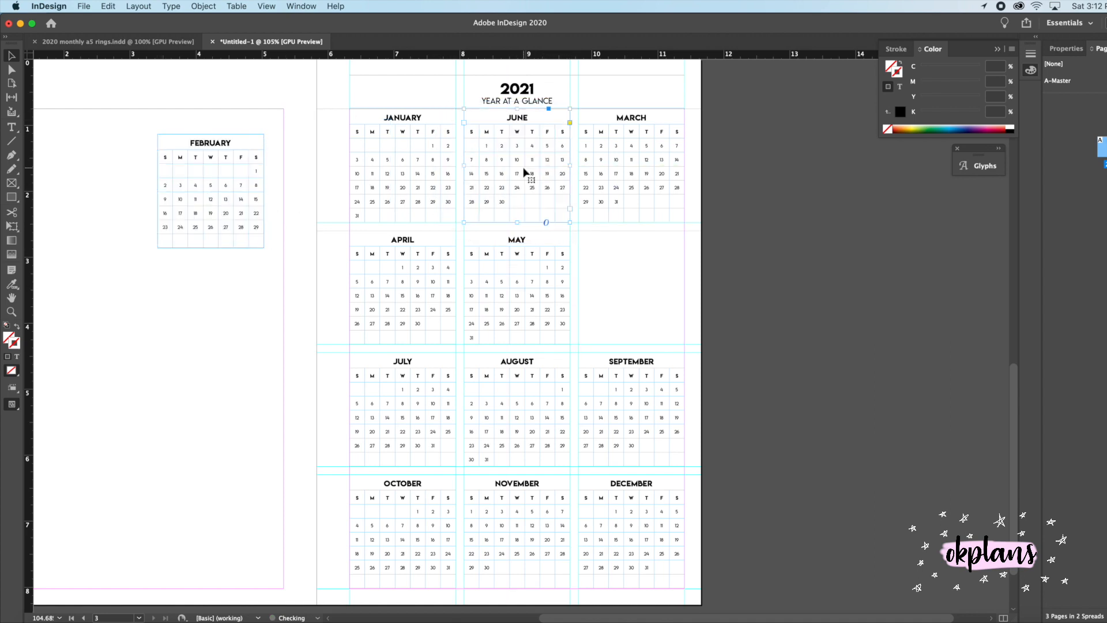
Retitle the relocated June calendar FEBRUARY and delete its dates 29 and 30.
double_click(516, 117)
double_click(516, 118)
text(FEBRUARY)
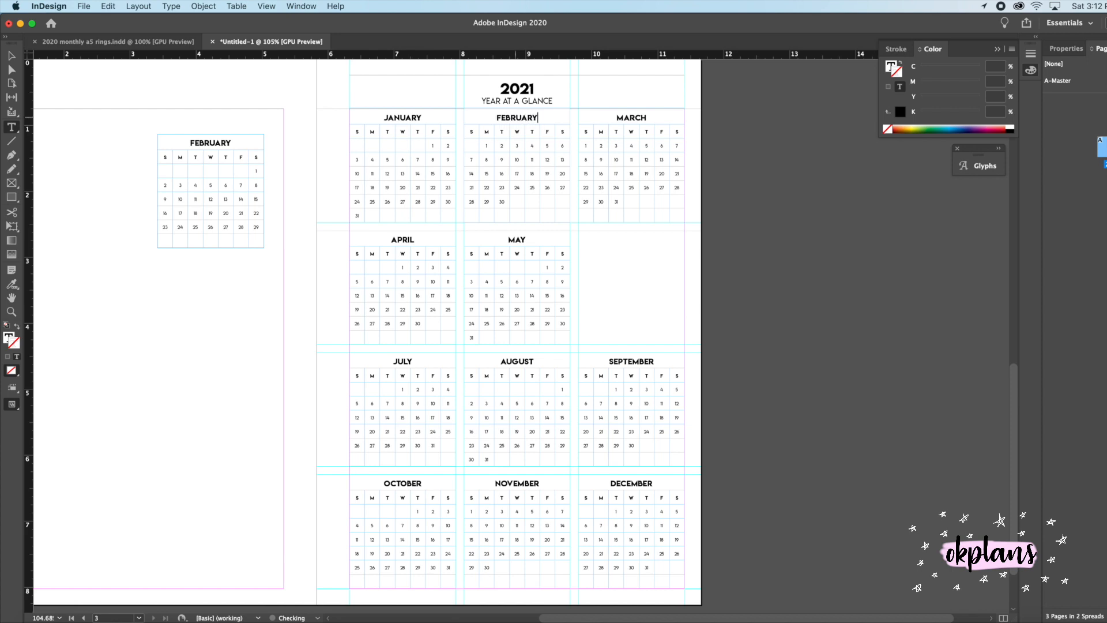
scroll(684, 190, left, 5)
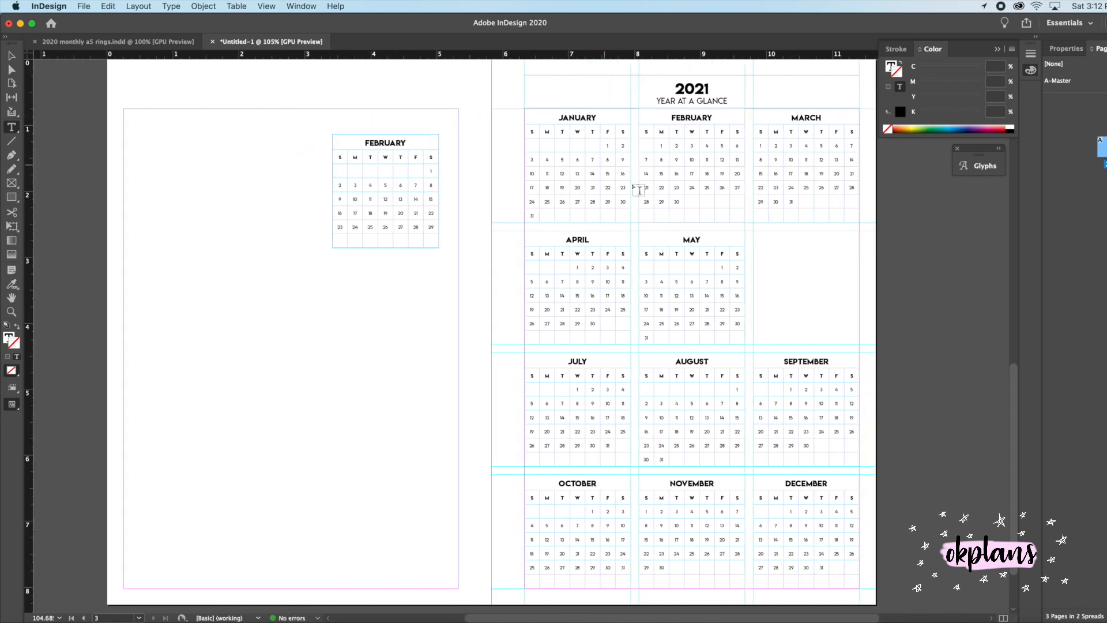
drag(677, 200, 662, 202)
key(BackSpace)
scroll(655, 211, right, 2)
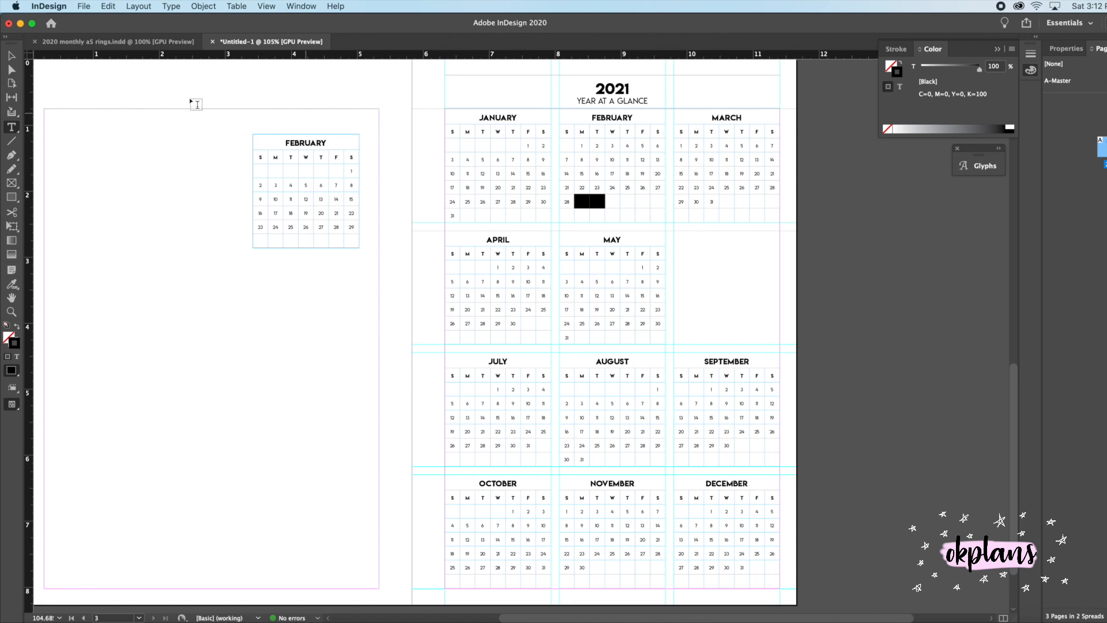
Move the 2021 page's March calendar onto the blank facing page, below the spare February calendar.
click(13, 55)
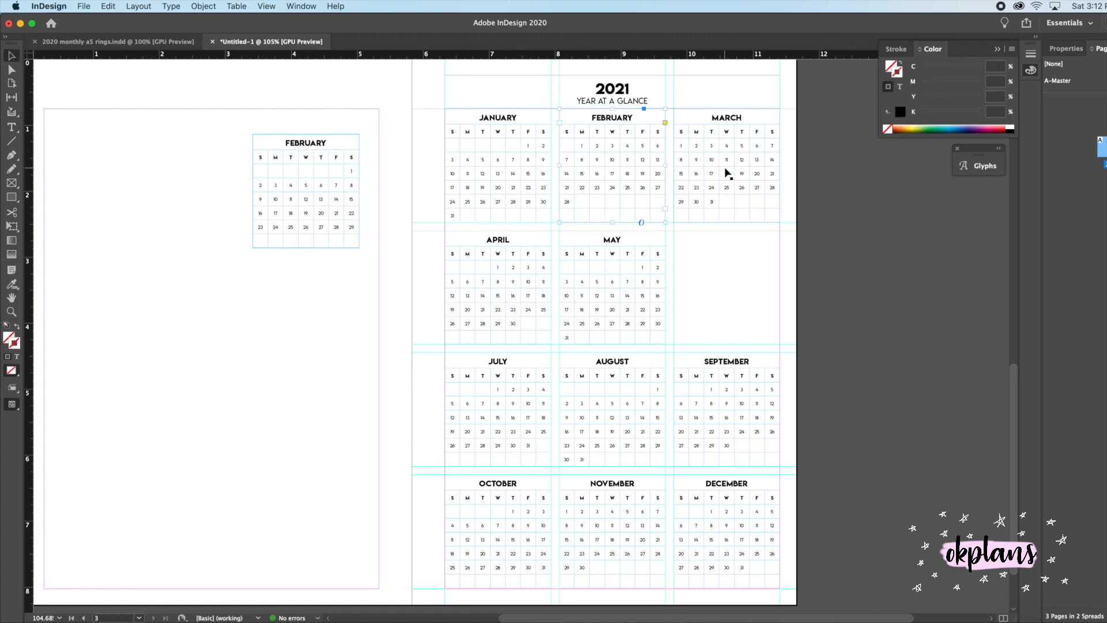
drag(752, 164, 272, 326)
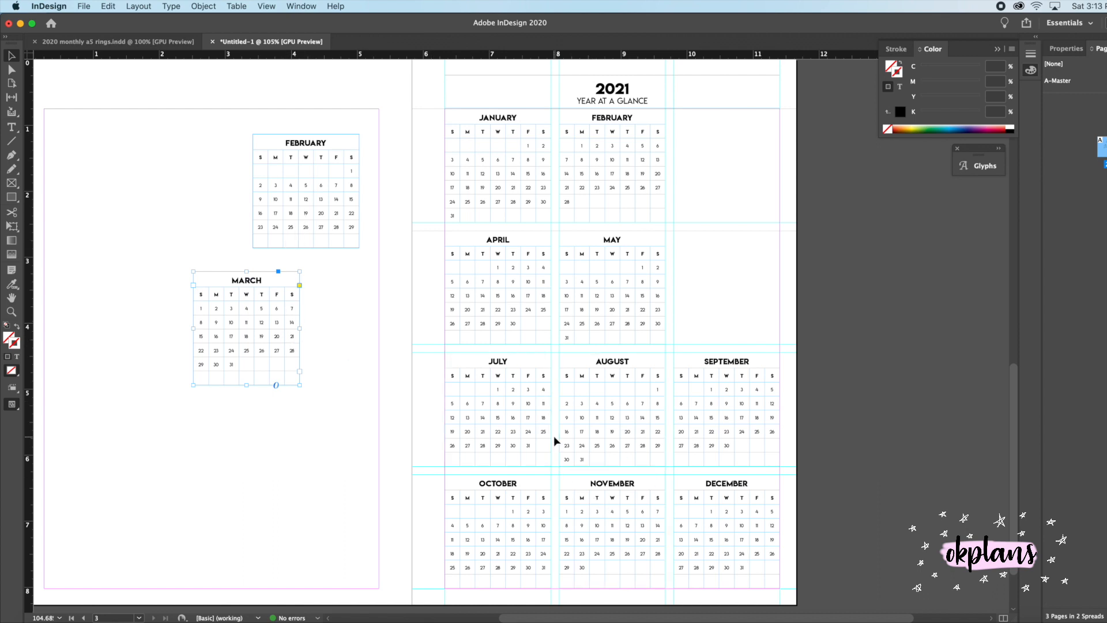
scroll(669, 402, right, 3)
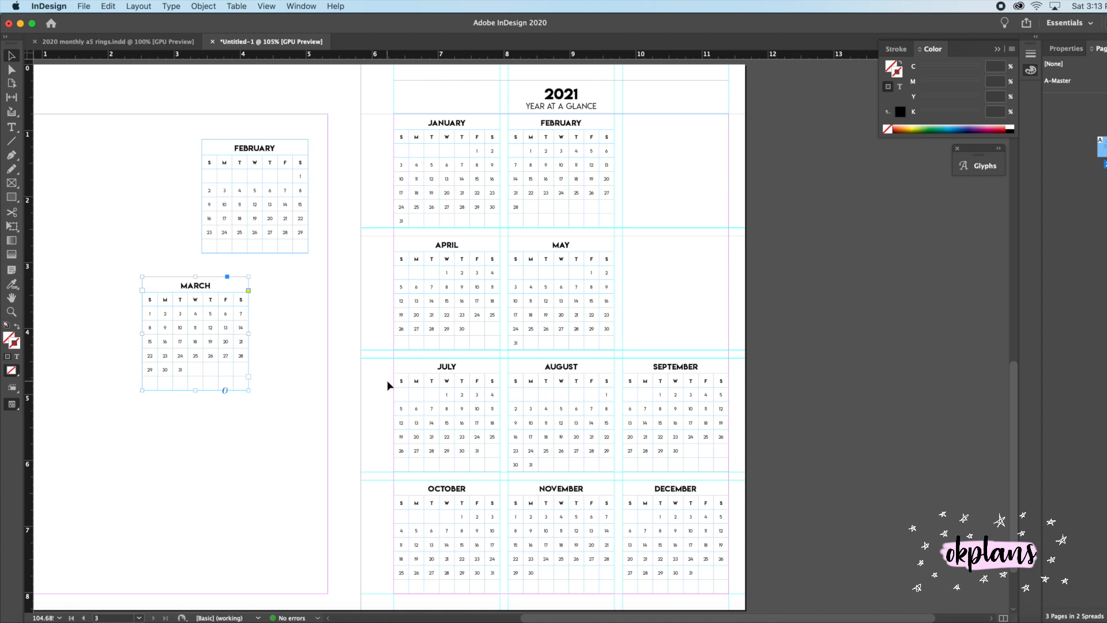
Duplicate the 2021 February calendar into the empty slot beside it and retitle the copy MARCH.
click(557, 206)
click(107, 6)
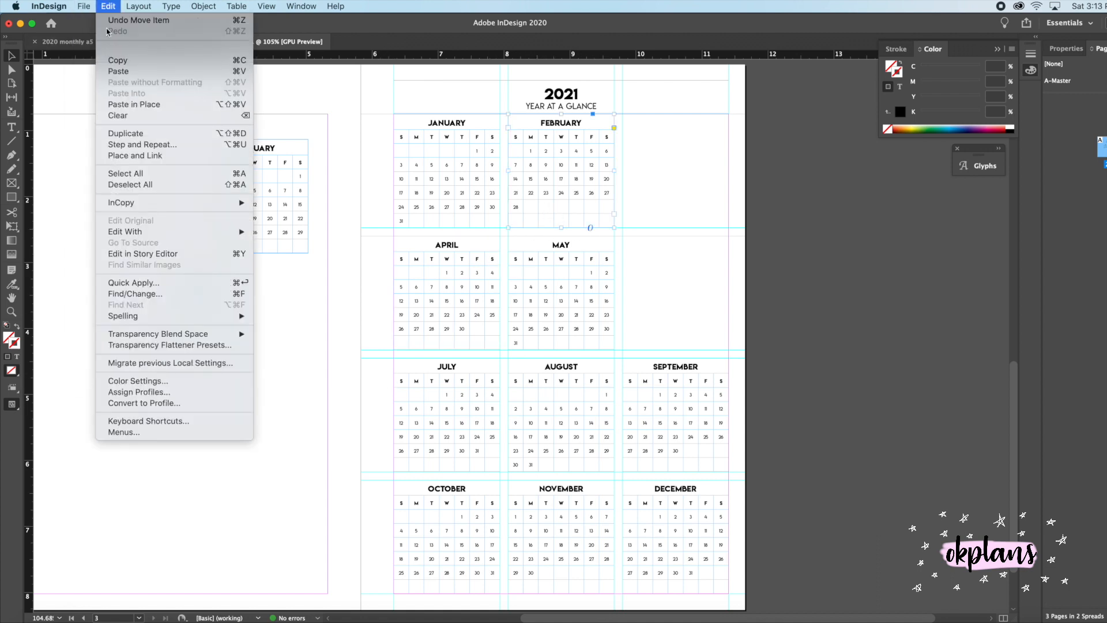
click(132, 137)
drag(570, 211, 682, 197)
double_click(677, 123)
double_click(677, 123)
text(MARCH)
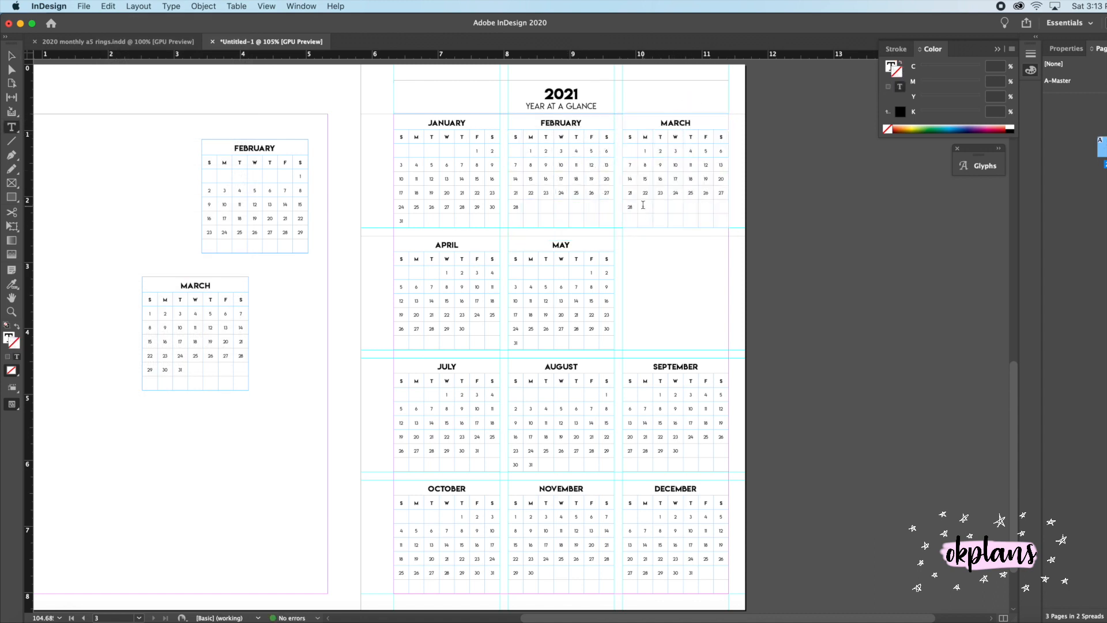
Add the dates 29, 30 and 31 after the 28 in the 2021 March calendar.
click(643, 206)
text(29)
text(30)
key(Tab)
text(3)
Bring the view of the 2021 page to 150% magnification.
click(46, 616)
key(Return)
scroll(146, 516, up, 10)
scroll(146, 515, right, 10)
scroll(143, 511, left, 10)
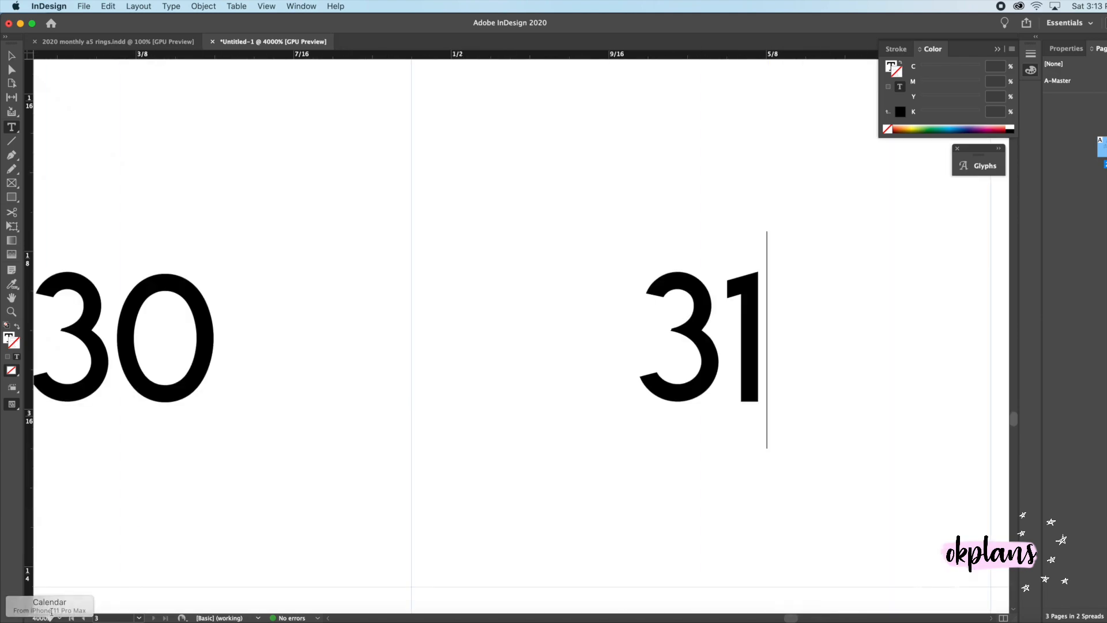
key(super+minus)
key(super+minus)
key(super+minus)
key(super+minus)
key(super+minus)
key(super+minus)
key(super+minus)
key(super+minus)
key(super+minus)
key(super+minus)
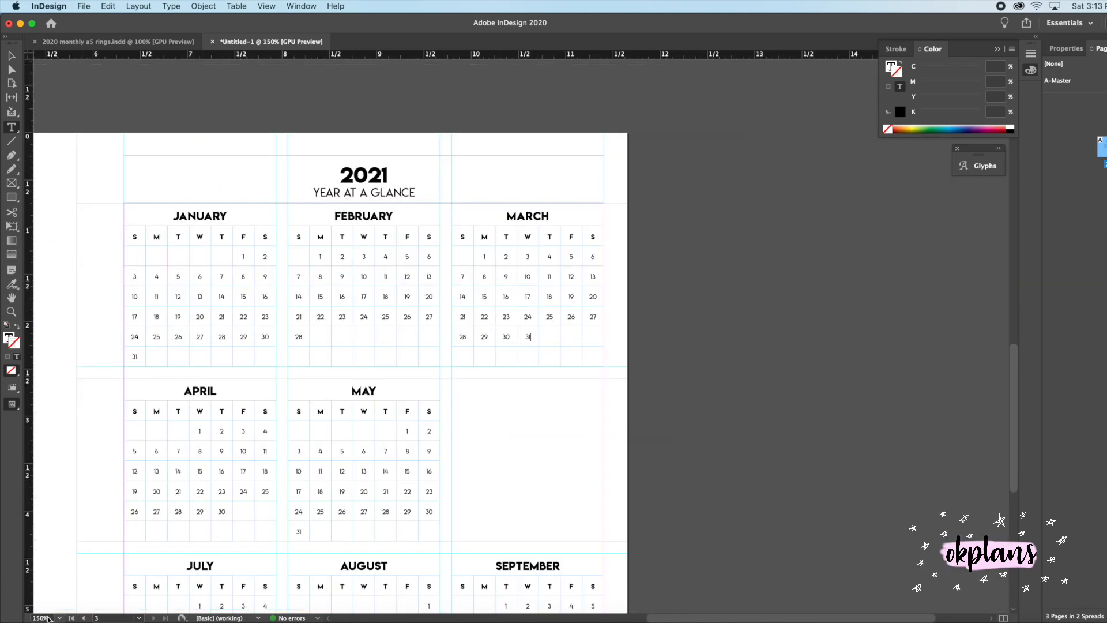
Compare the weekday on which the 2021 March calendar ends with the start day of the April calendar.
click(100, 525)
scroll(103, 472, down, 5)
scroll(104, 473, left, 5)
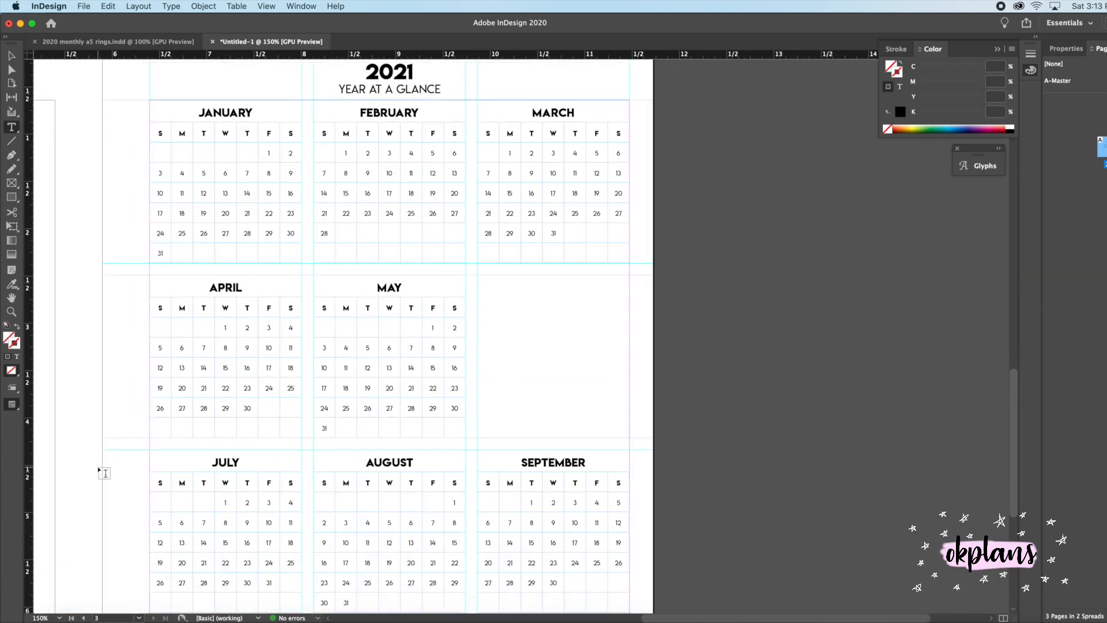
scroll(103, 471, down, 5)
scroll(103, 470, left, 3)
scroll(102, 467, up, 4)
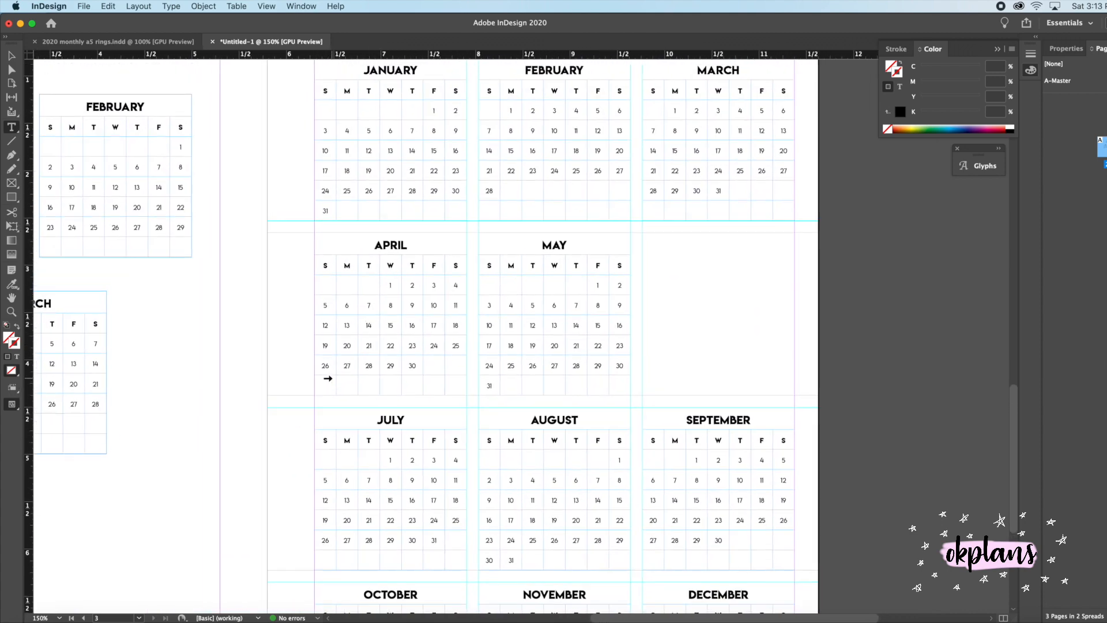
scroll(368, 326, right, 1)
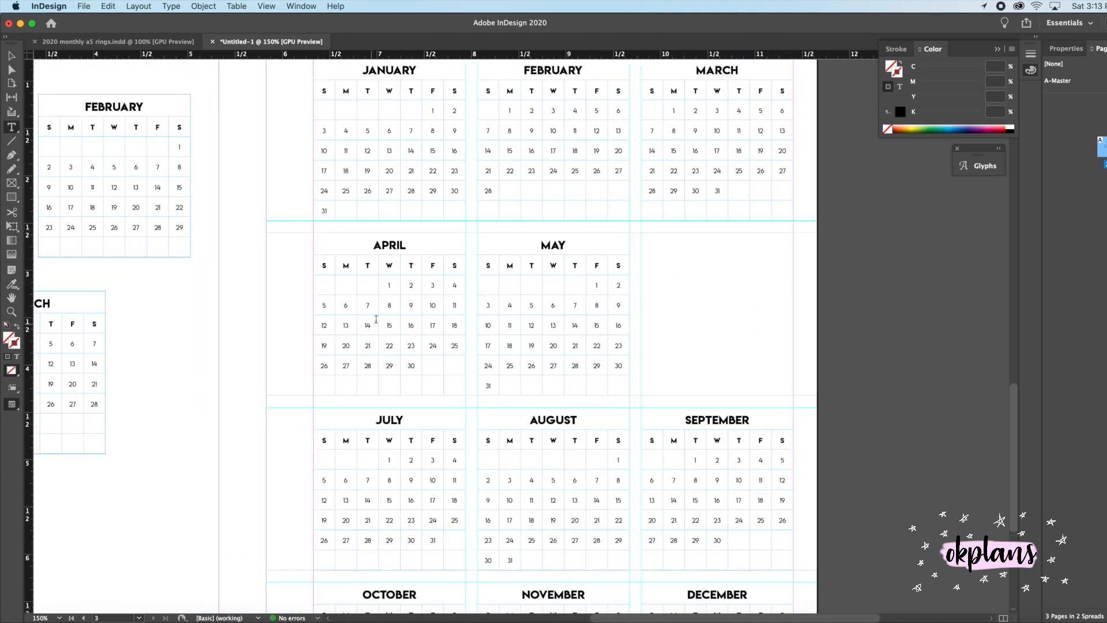
click(742, 191)
scroll(743, 191, down, 1)
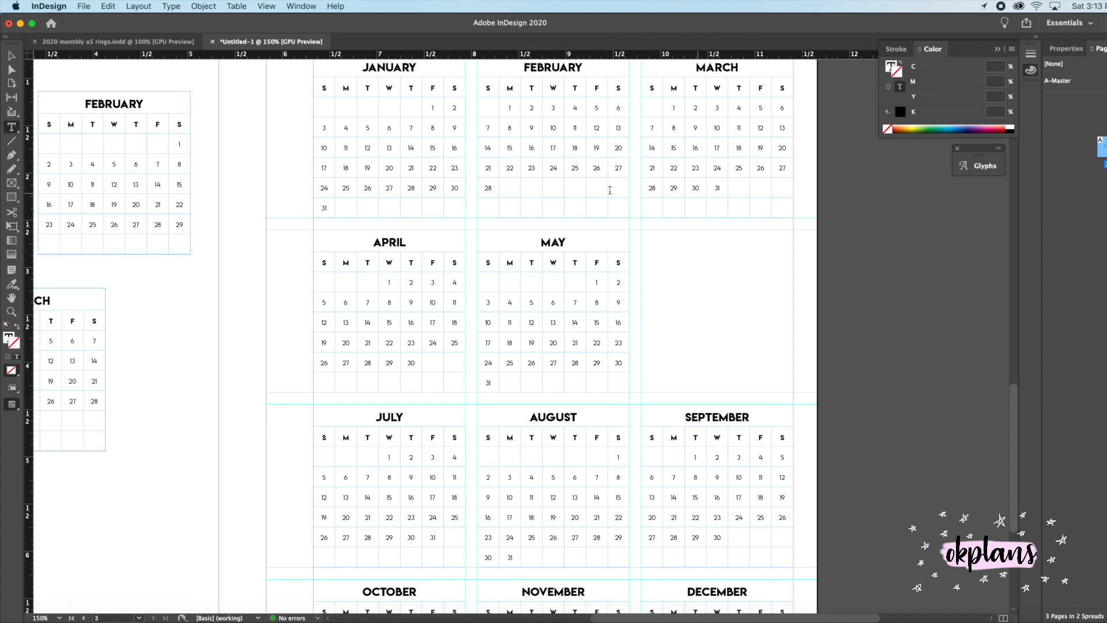
Shift the spare March calendar fully into view and move the April calendar beneath it on the facing page.
click(11, 56)
drag(101, 335, 202, 322)
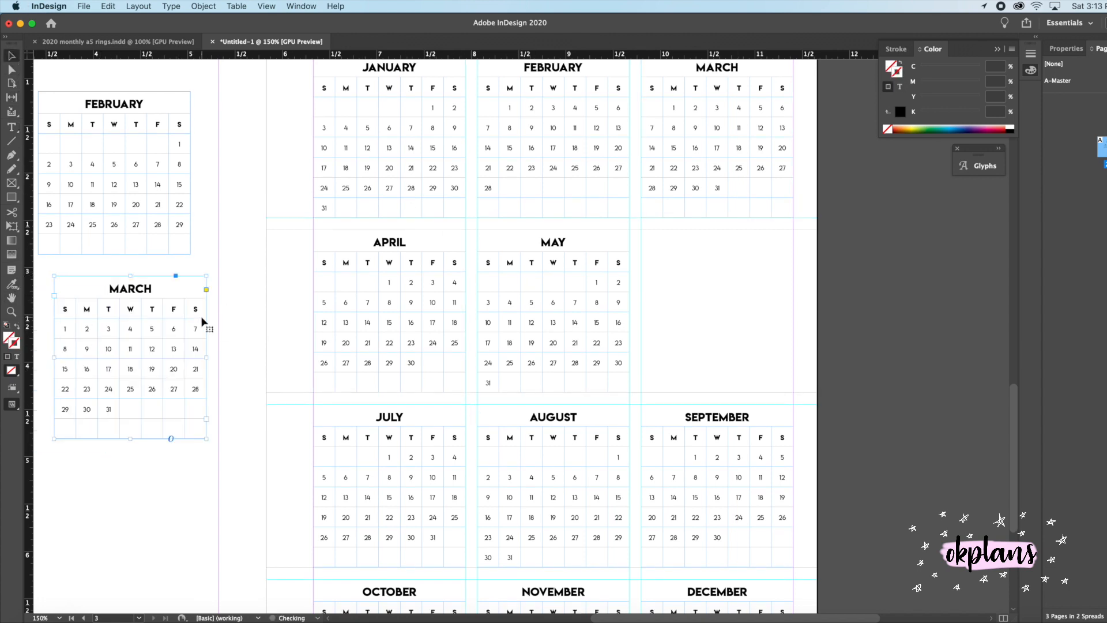
drag(404, 301, 132, 521)
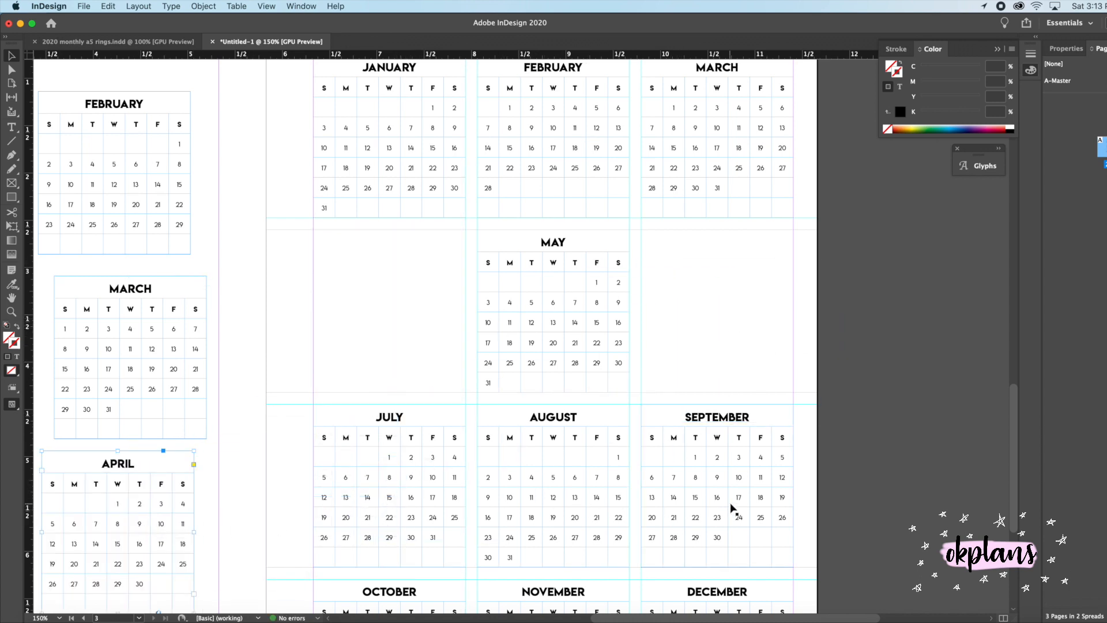
scroll(613, 500, down, 5)
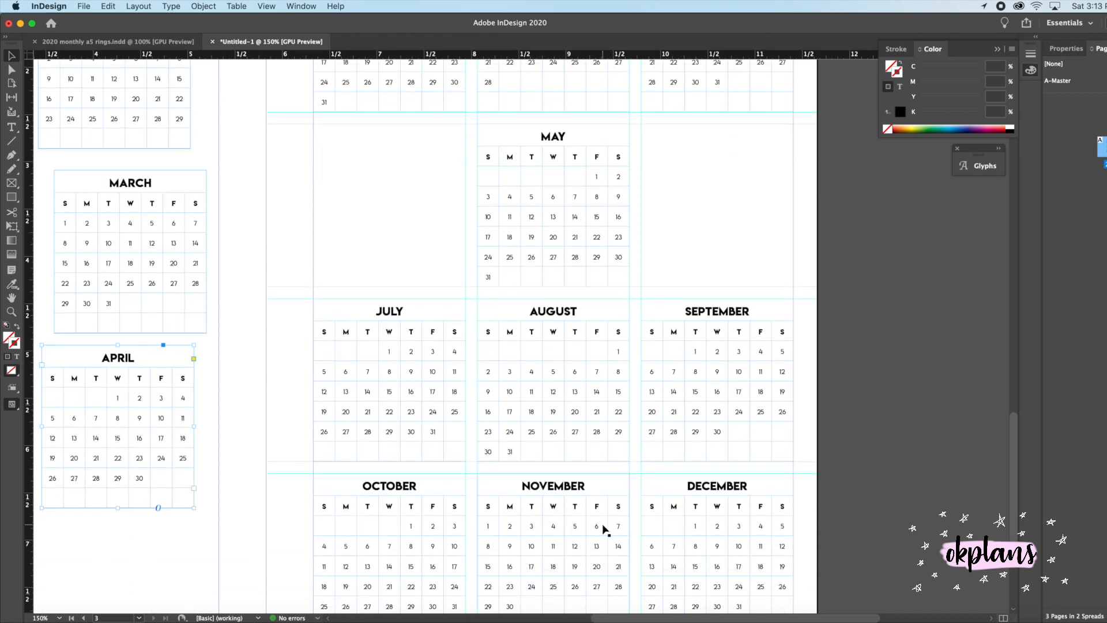
Move the October calendar into the empty April slot and retitle it APRIL.
drag(409, 549, 411, 203)
double_click(390, 152)
double_click(390, 137)
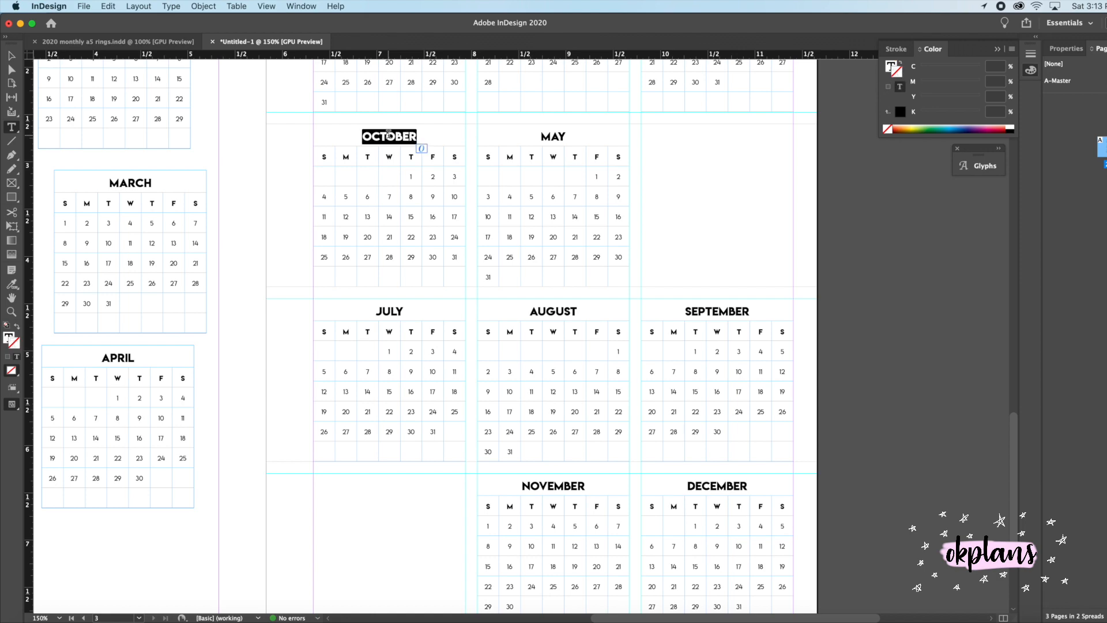
scroll(389, 135, up, 6)
text(APRIL)
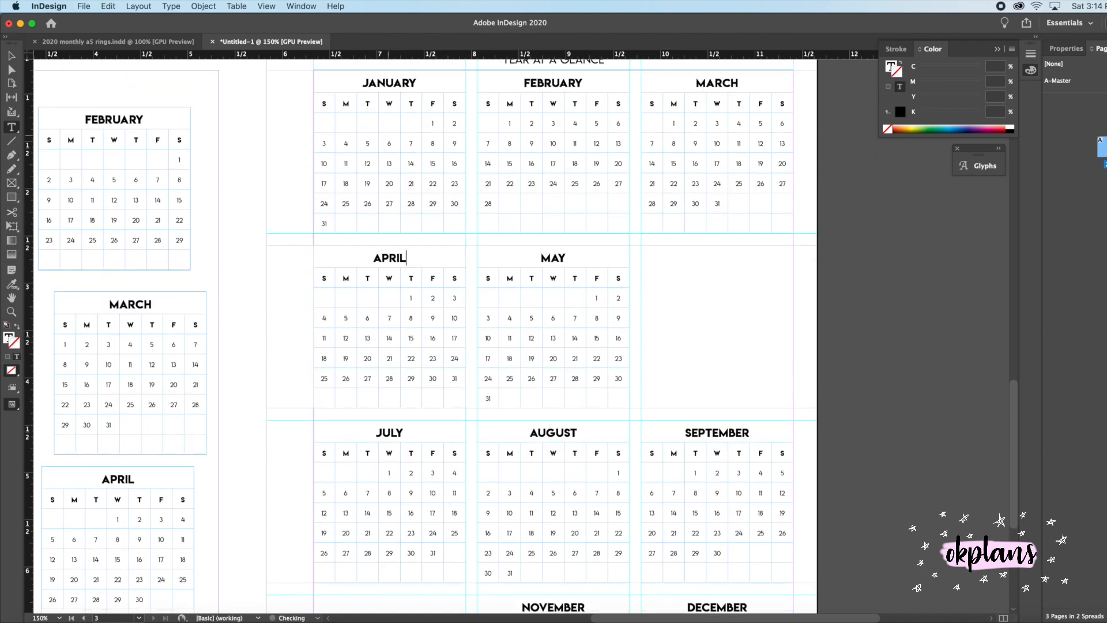
Move the 2021 page's May calendar out of its slot, beside the spare April calendar.
scroll(474, 203, left, 2)
scroll(589, 288, down, 3)
scroll(589, 288, right, 2)
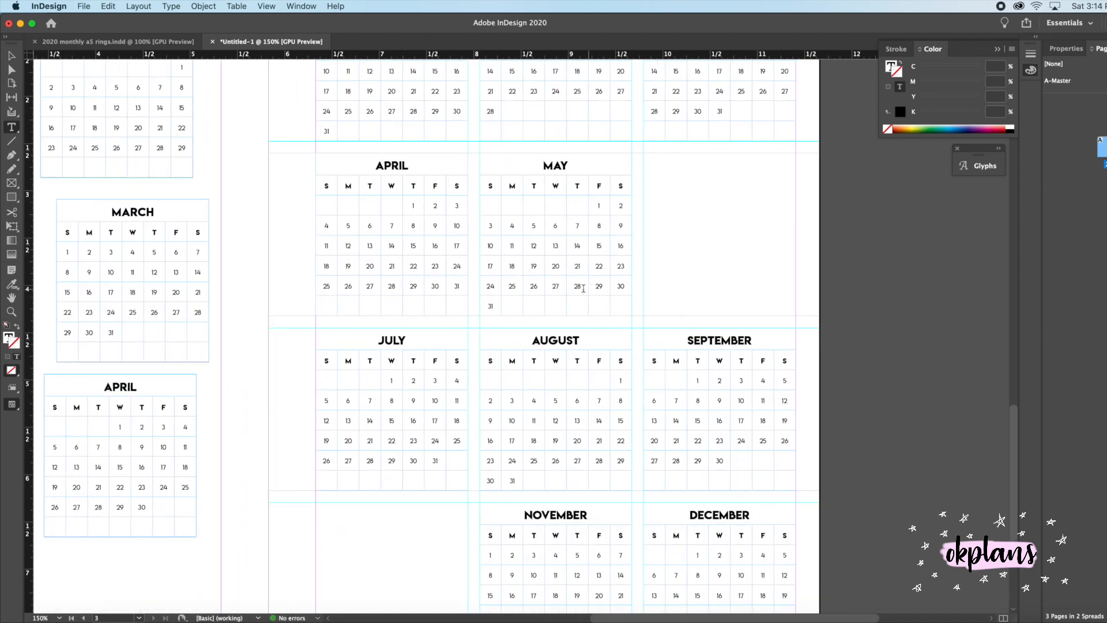
click(11, 55)
drag(537, 222, 236, 525)
Place the spare March calendar in the empty May slot and retitle it MAY.
mouse_move(577, 240)
mouse_down()
mouse_move(569, 251)
mouse_move(610, 240)
mouse_move(575, 238)
mouse_up()
double_click(556, 166)
double_click(556, 166)
text(MAY)
scroll(251, 328, down, 1)
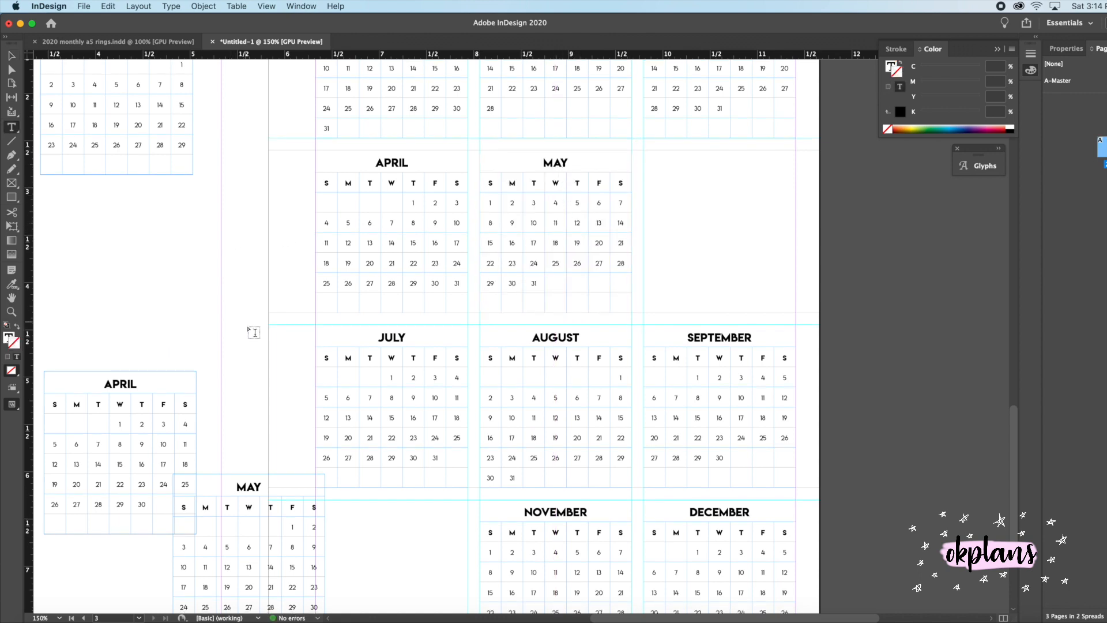
scroll(54, 105, right, 1)
key(Escape)
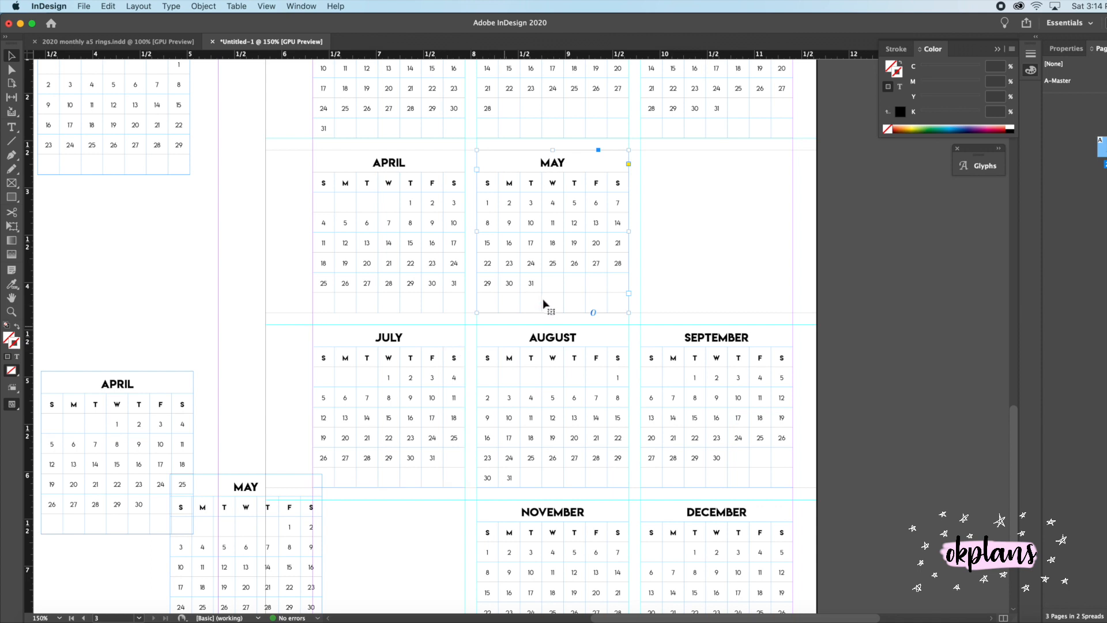
Place the spare April calendar in the empty June slot and retitle it JUNE.
drag(122, 458, 723, 239)
double_click(715, 163)
double_click(715, 162)
text(JUNE)
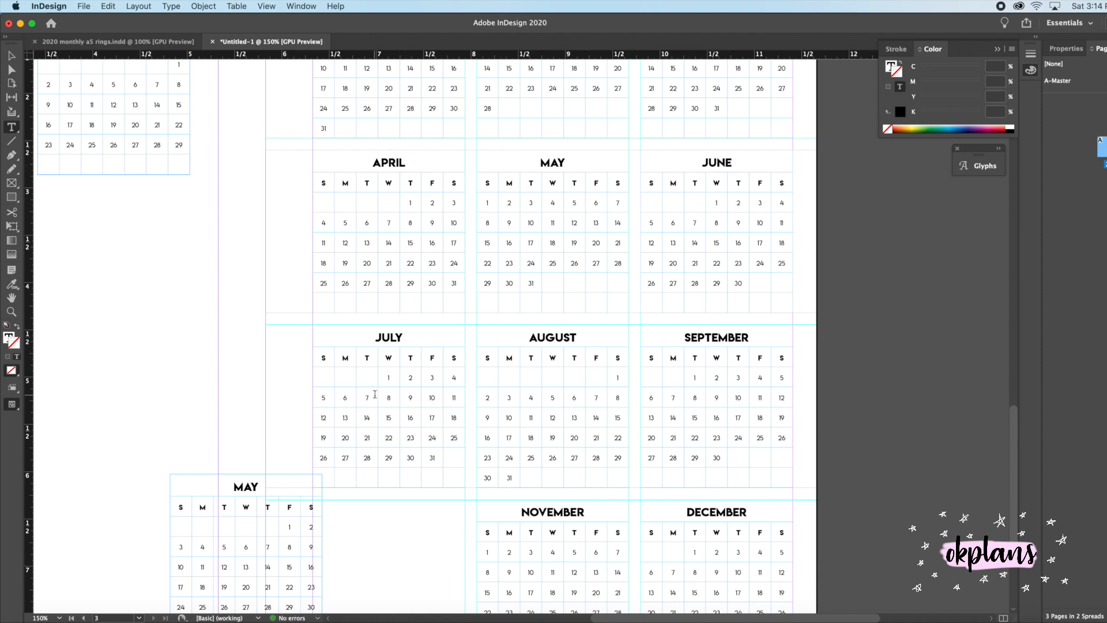
Move the 2021 page's July calendar onto the blank facing page.
scroll(202, 309, down, 1)
scroll(203, 309, left, 1)
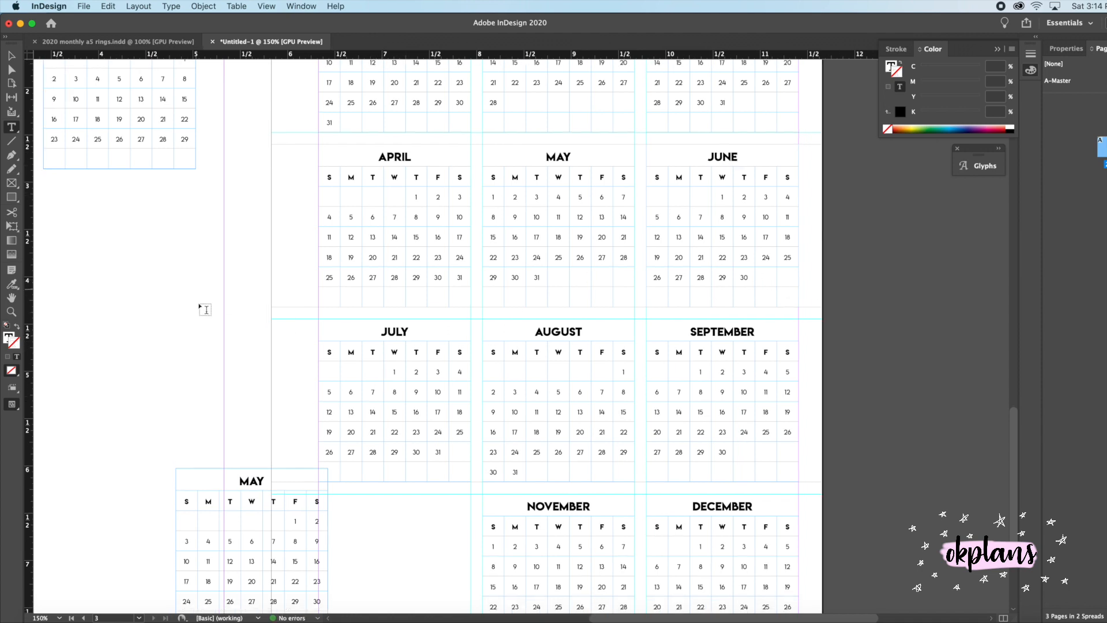
click(11, 55)
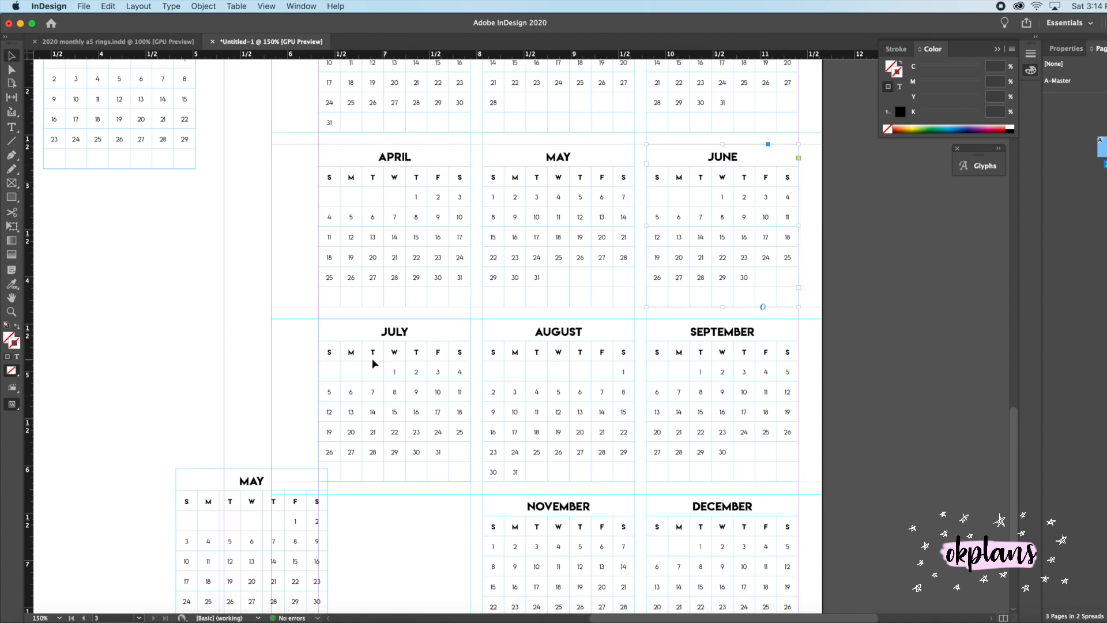
drag(476, 467, 220, 436)
Place the spare May calendar in the empty July slot and retitle it JULY.
drag(234, 485, 377, 335)
double_click(392, 333)
double_click(394, 333)
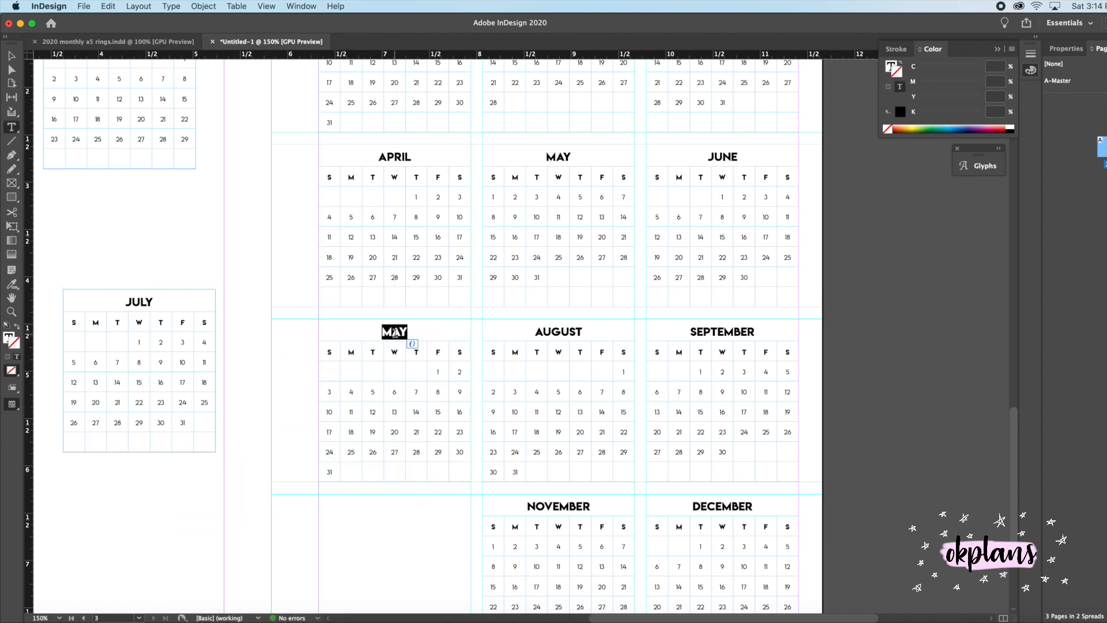
text(JULY)
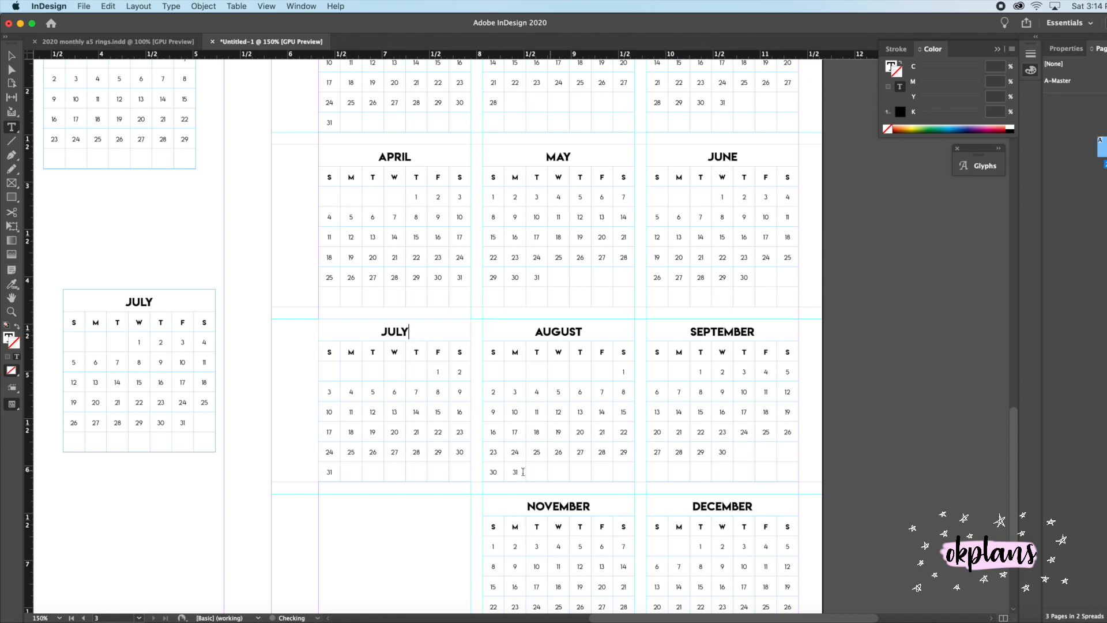
key(Escape)
Move the spare February calendar lower on the facing page and place the August calendar below the spare July calendar.
click(154, 183)
drag(155, 183, 159, 200)
drag(511, 413, 113, 540)
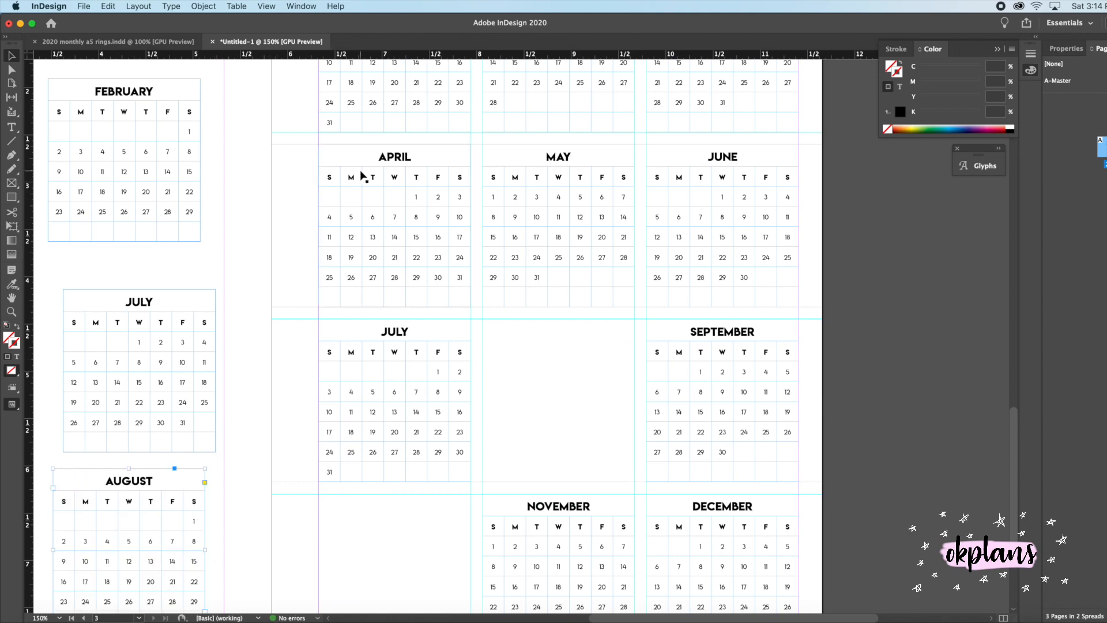
drag(403, 106, 391, 144)
key(super+z)
scroll(387, 198, up, 5)
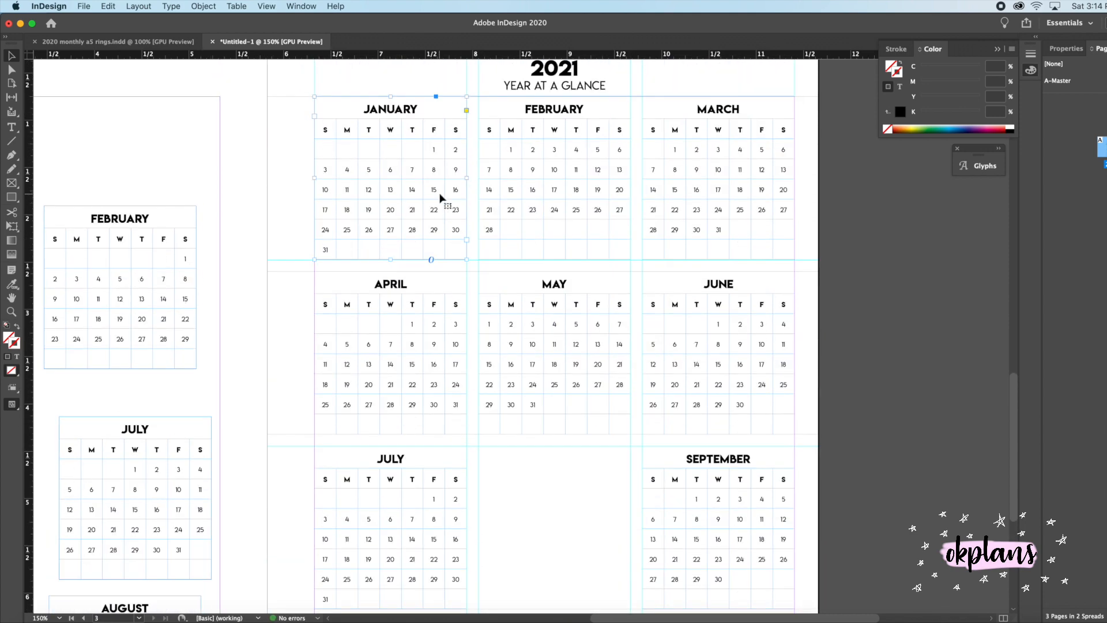
Duplicate the 2021 March calendar into the empty August slot and retitle the copy AUGUST.
scroll(440, 198, down, 2)
click(697, 153)
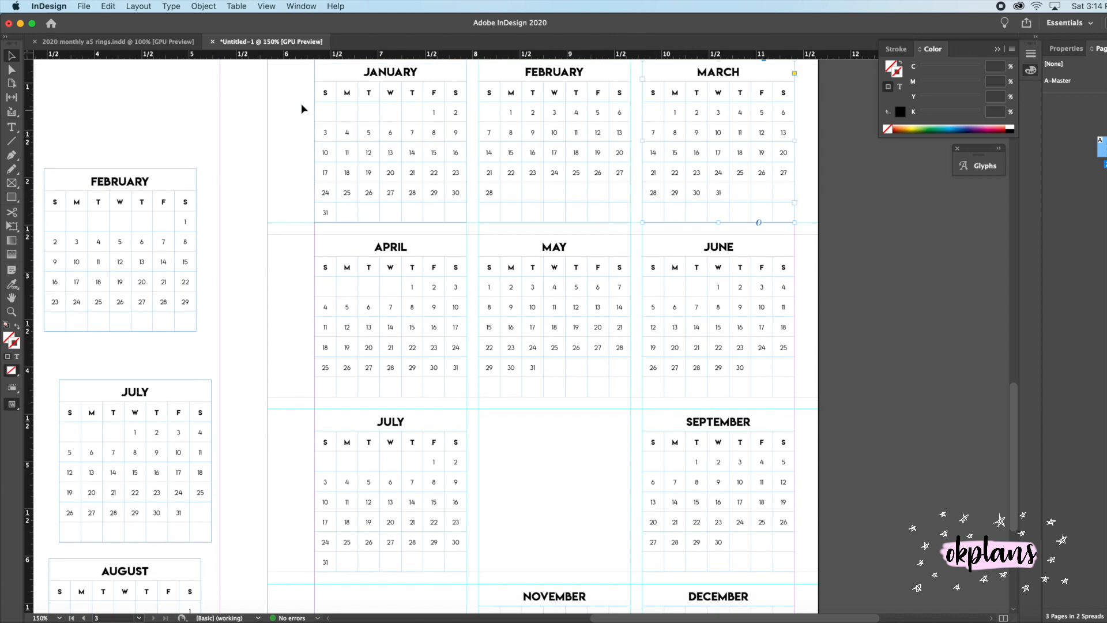
scroll(289, 74, down, 1)
click(110, 6)
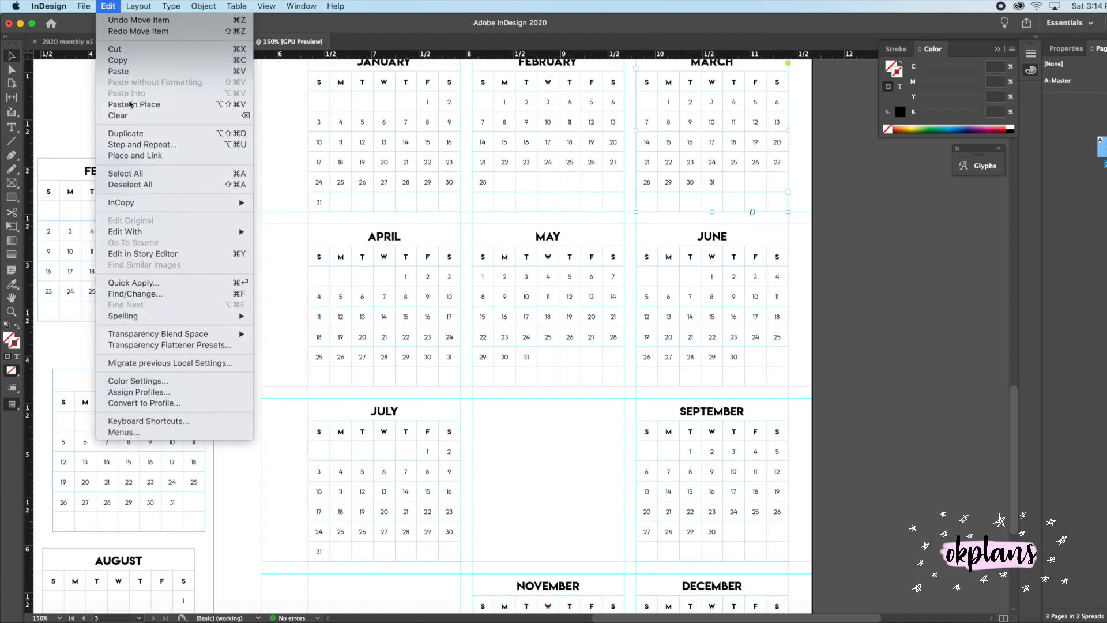
click(129, 133)
drag(692, 109, 511, 440)
double_click(528, 417)
double_click(539, 411)
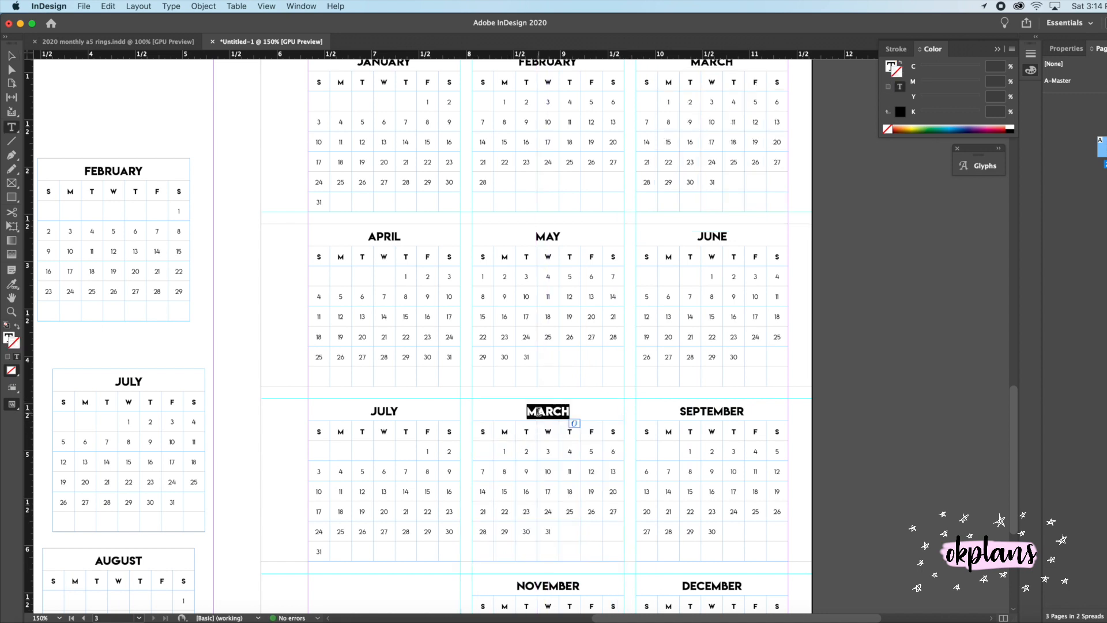
text(AUGUST)
Move the 2021 page's September calendar onto the facing page among the spare calendars.
scroll(582, 511, left, 2)
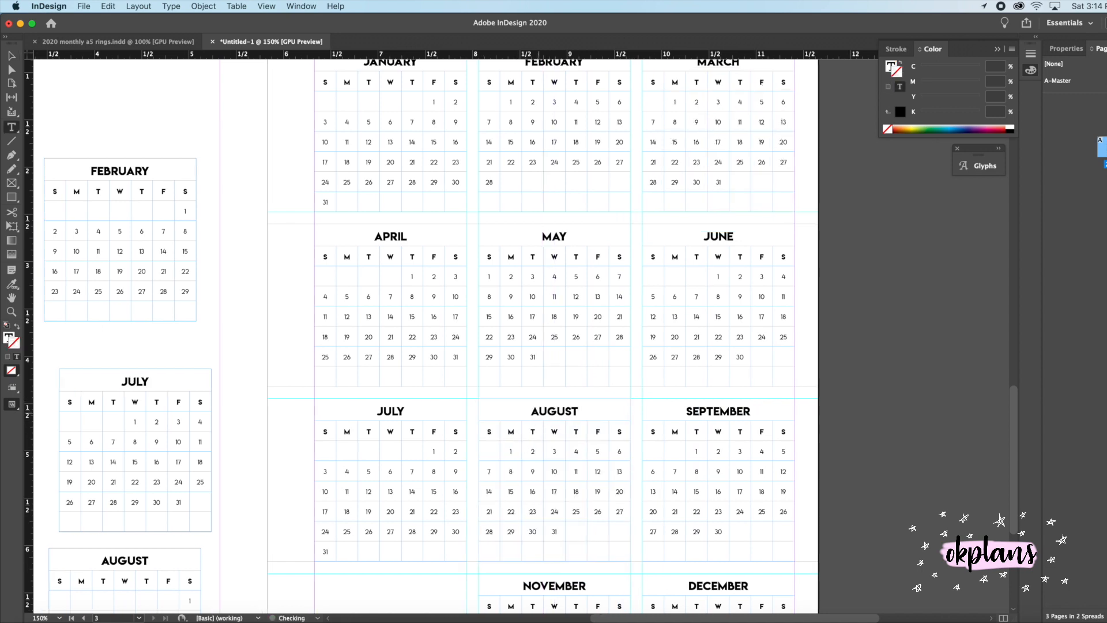
scroll(582, 512, down, 2)
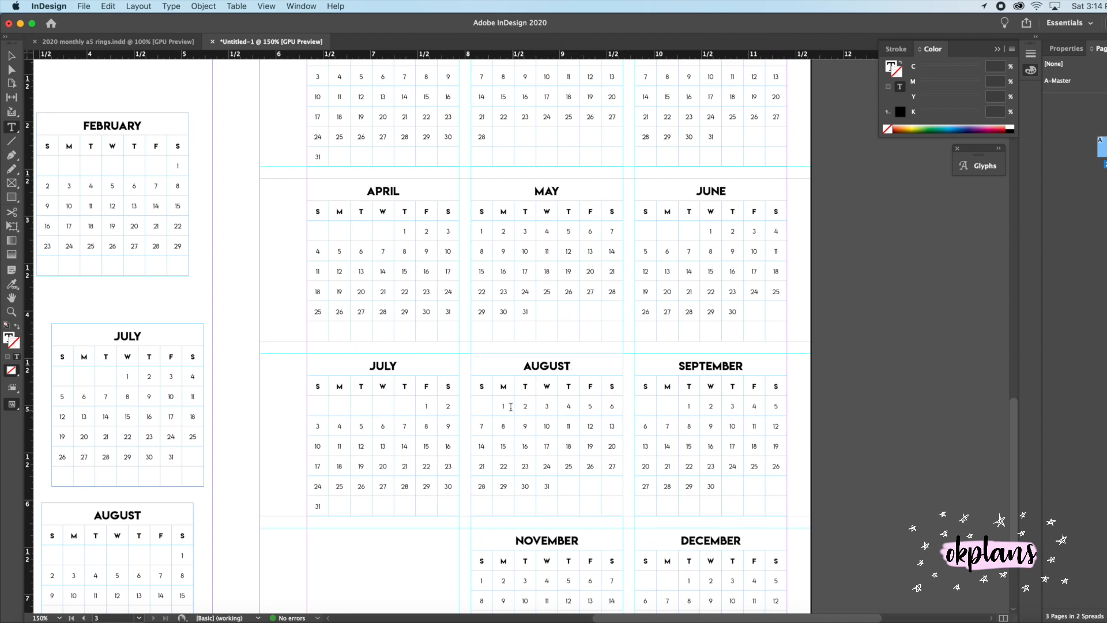
key(Escape)
click(670, 411)
mouse_move(669, 410)
mouse_down()
mouse_move(731, 425)
mouse_move(188, 291)
mouse_move(164, 312)
mouse_move(167, 269)
mouse_move(157, 310)
mouse_move(207, 292)
mouse_move(134, 310)
mouse_up()
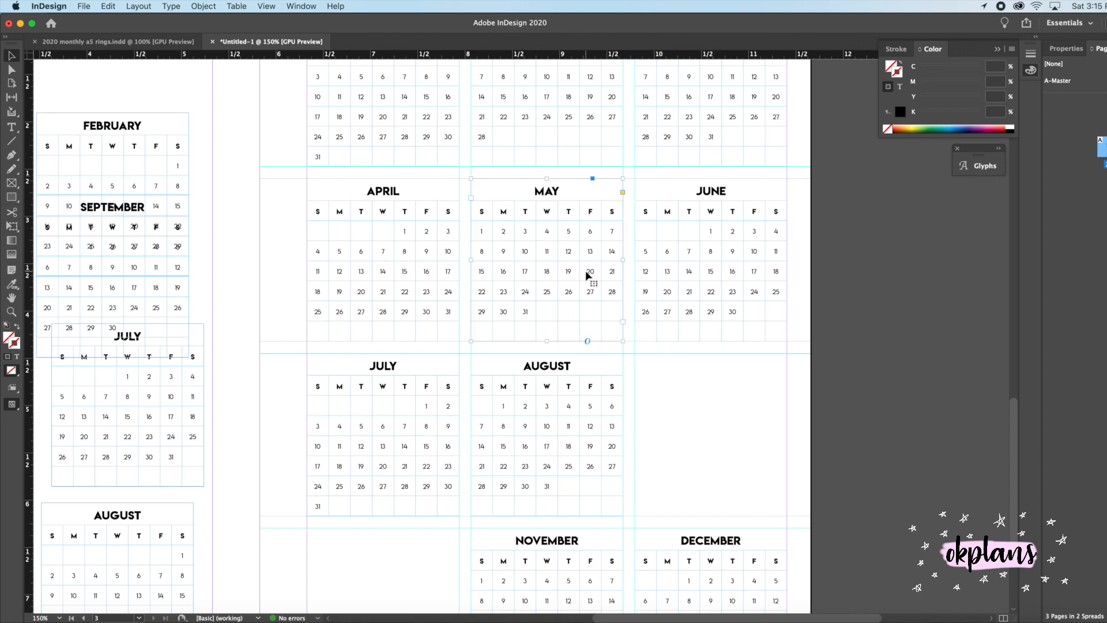
Duplicate the 2021 April calendar into the empty September slot and retitle the copy SEPTEMBER.
click(401, 256)
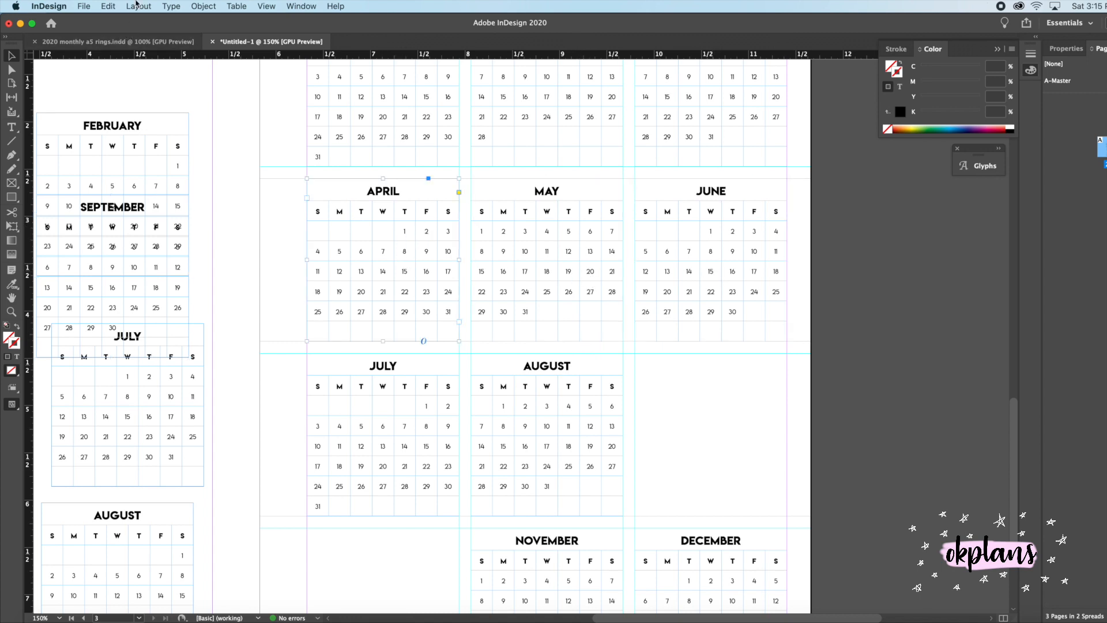
click(84, 6)
mouse_move(108, 6)
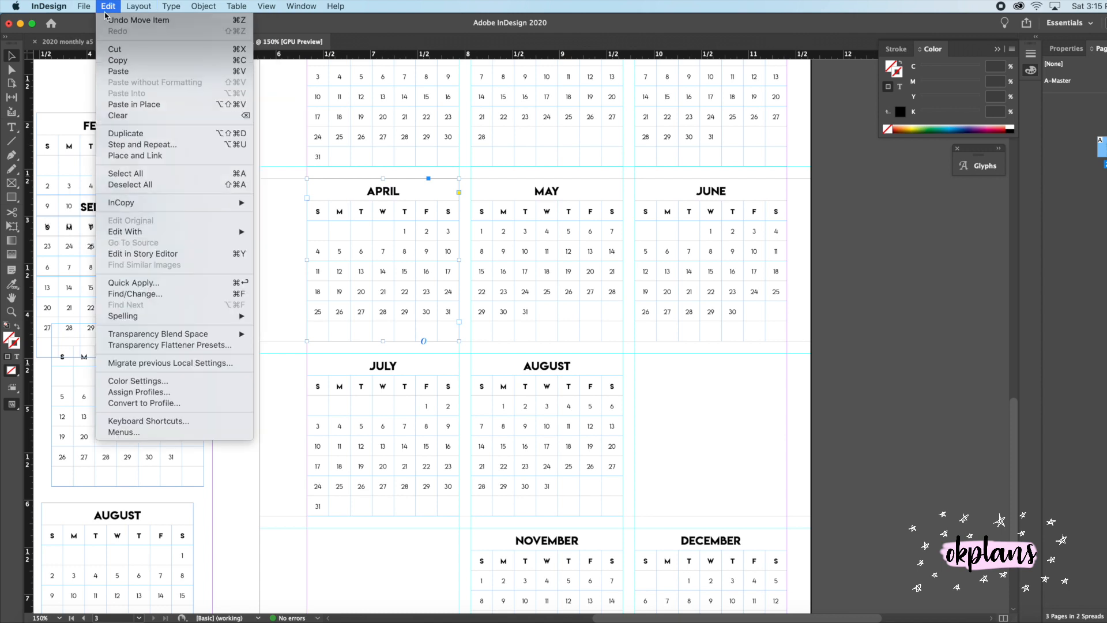
click(142, 137)
drag(416, 283, 717, 436)
double_click(715, 364)
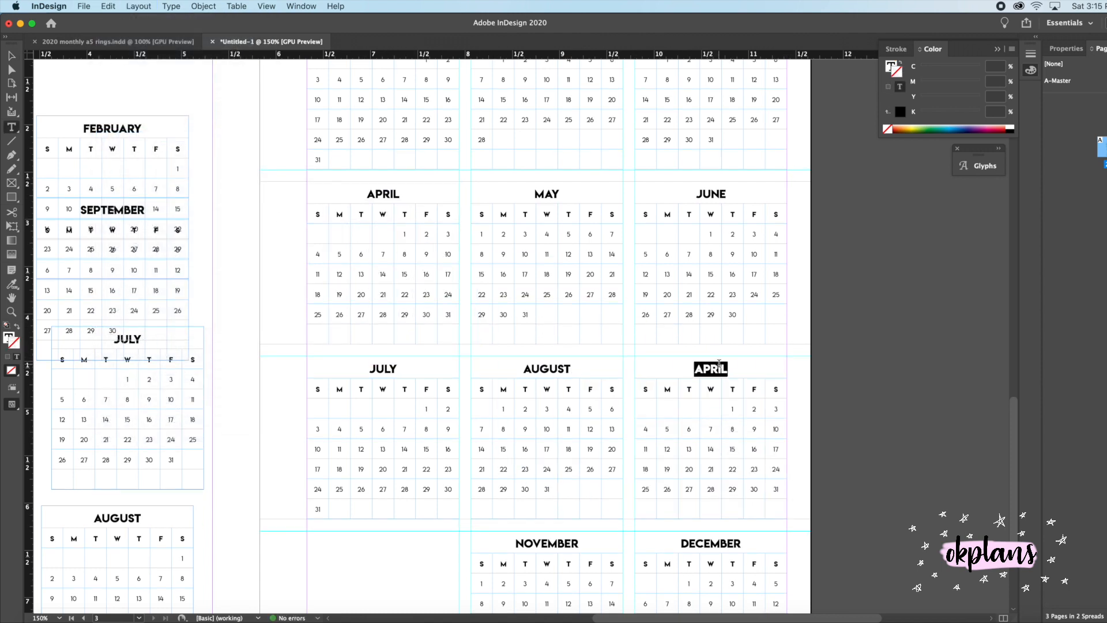
text(SEPTEMBER)
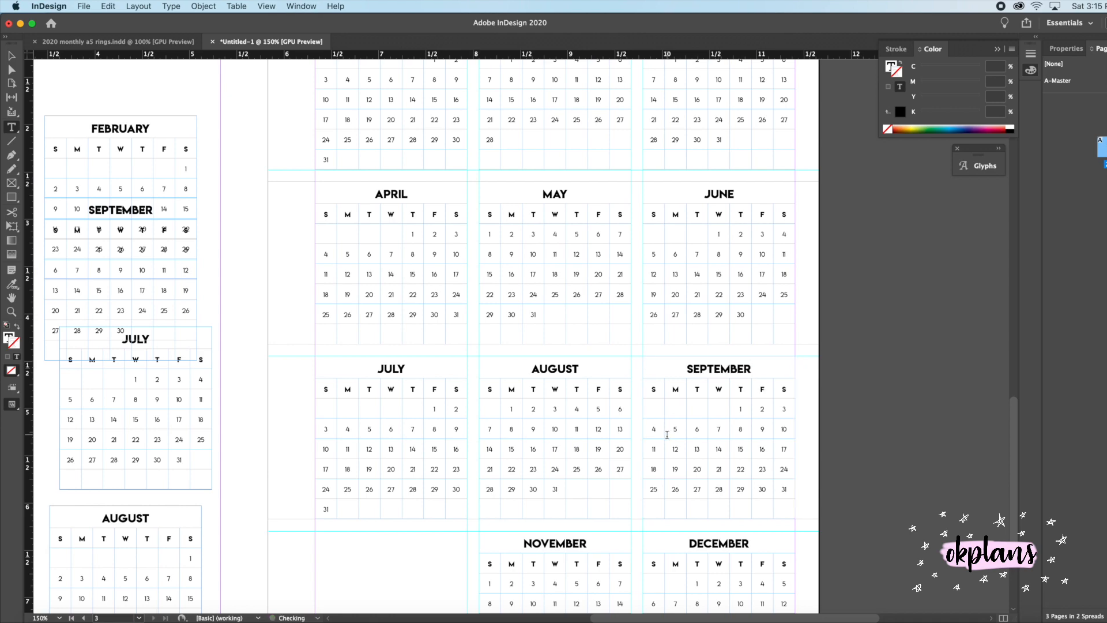
Move the November calendar into the empty October slot and start replacing its title with OC.
scroll(667, 434, down, 5)
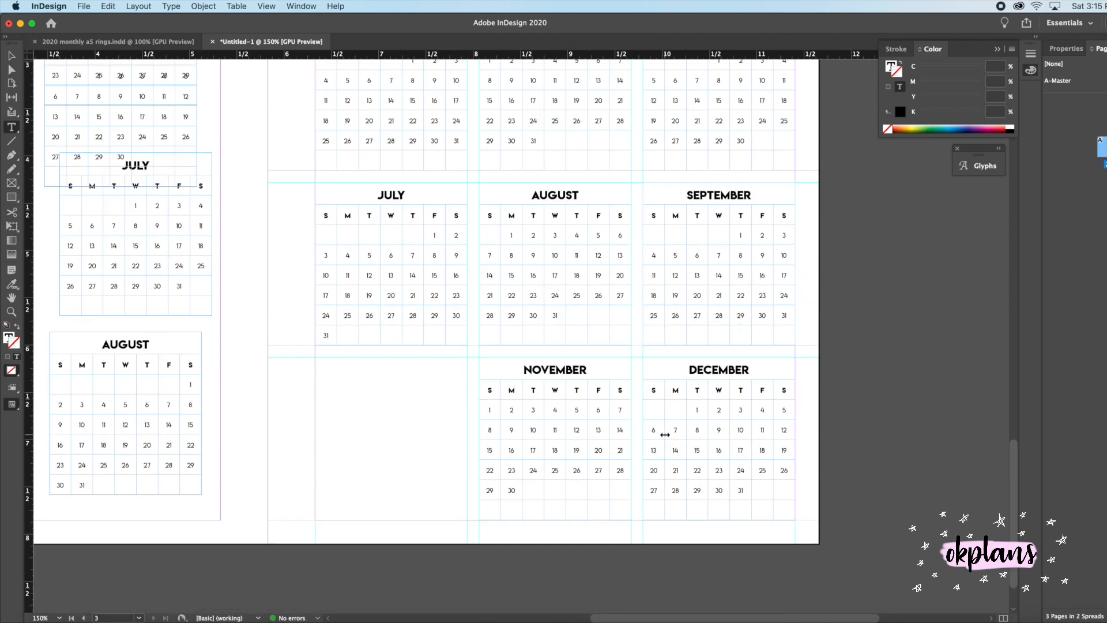
scroll(259, 366, up, 2)
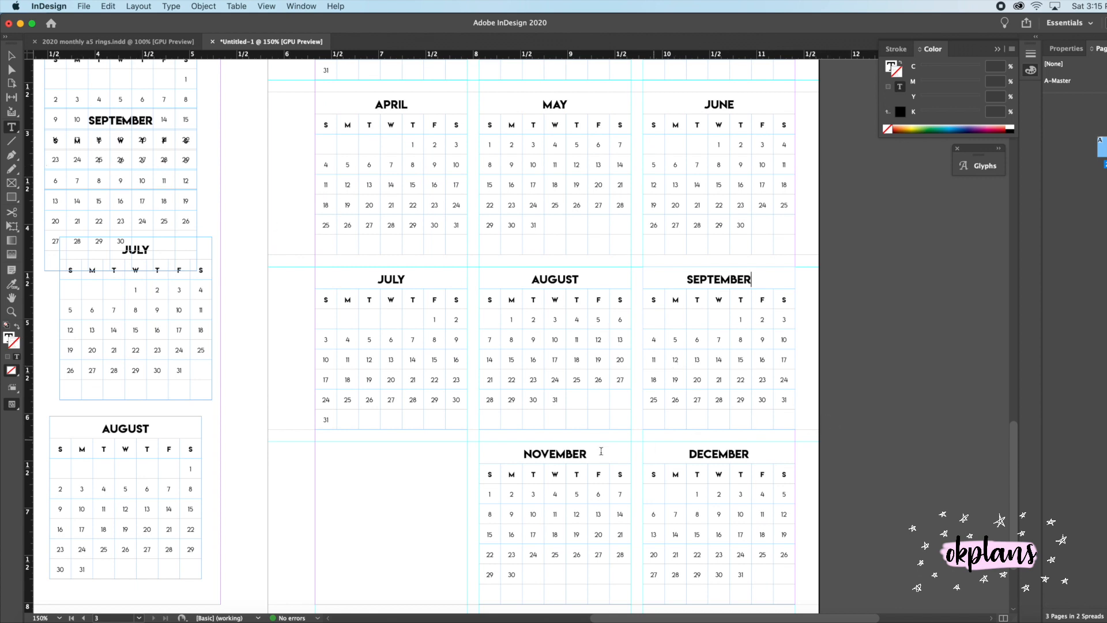
key(Escape)
drag(578, 502, 414, 502)
double_click(393, 456)
double_click(392, 453)
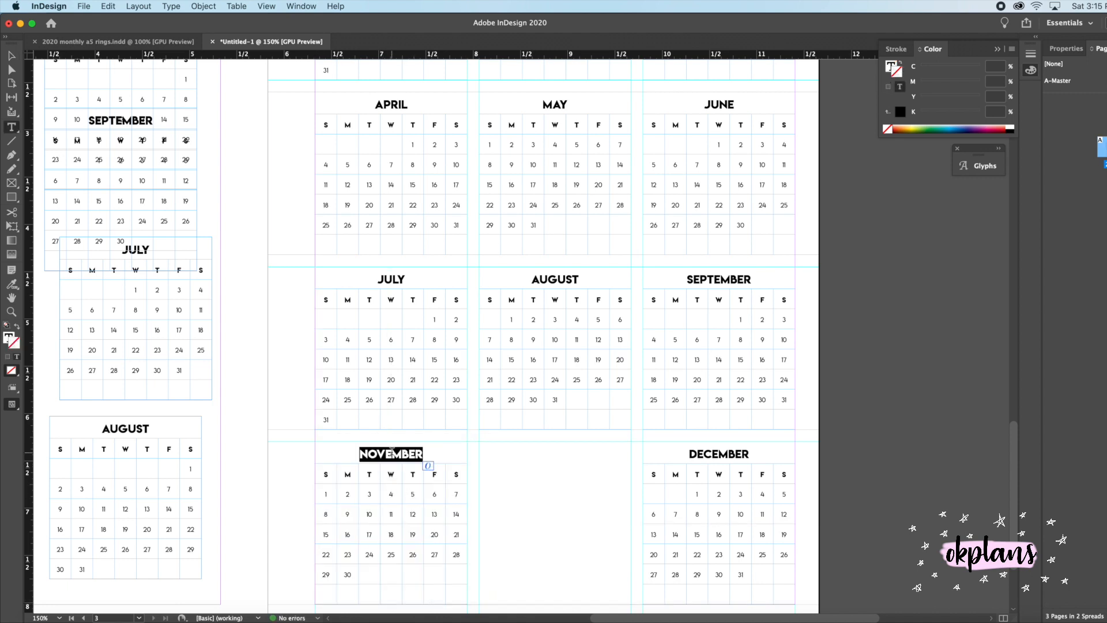
text(OCOTBER)
scroll(389, 458, up, 1)
key(BackSpace)
key(BackSpace)
key(BackSpace)
key(BackSpace)
key(BackSpace)
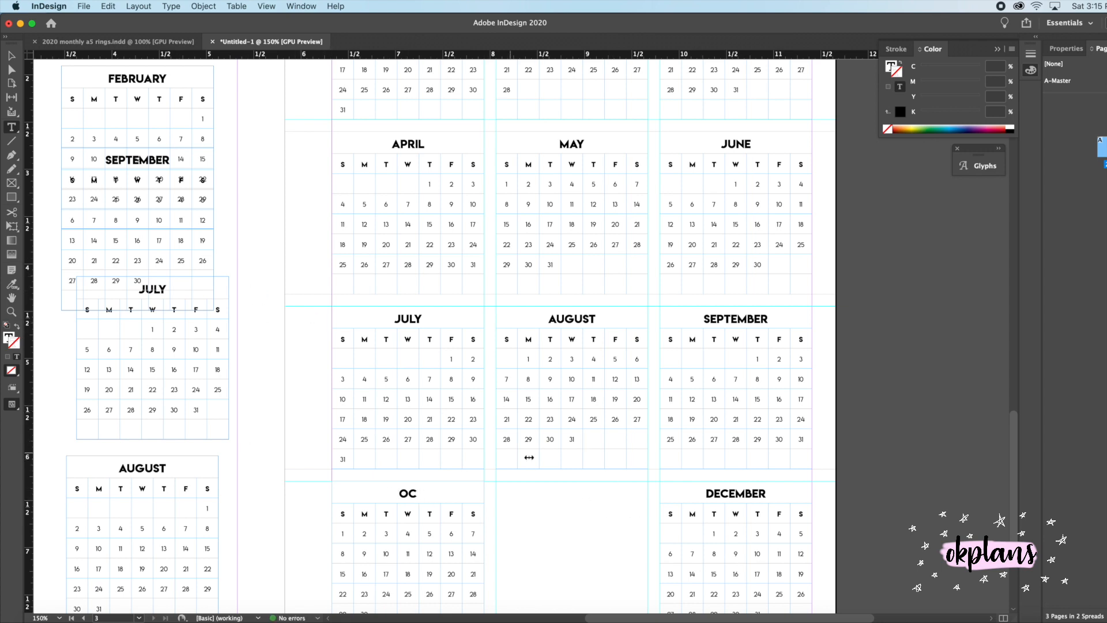
Remove day 31 from the 2021 September calendar.
double_click(801, 440)
key(BackSpace)
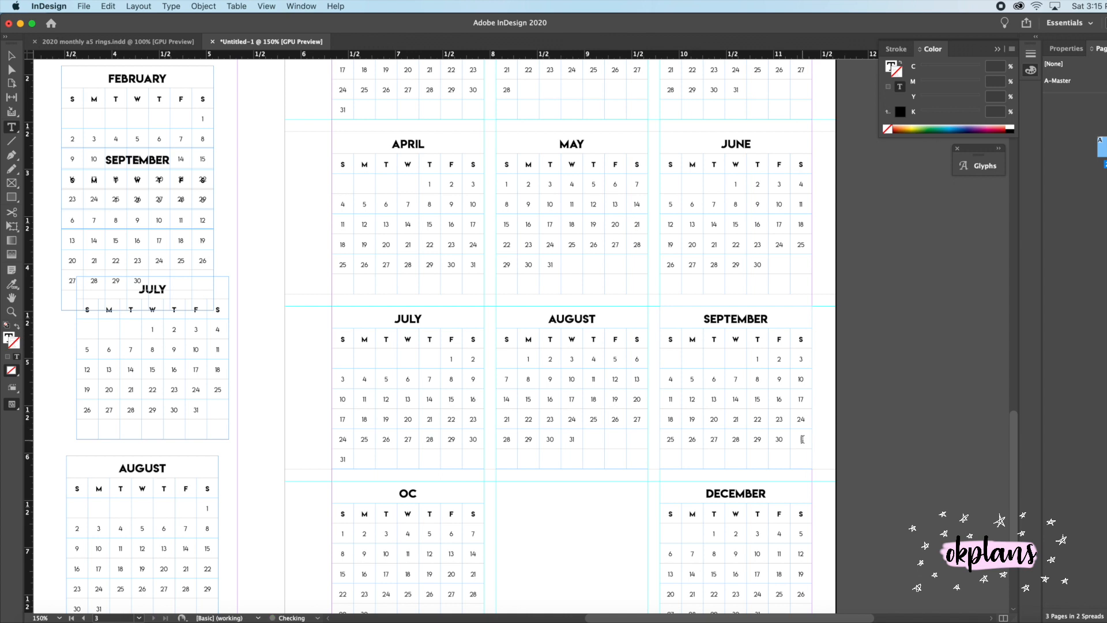
scroll(555, 395, down, 2)
scroll(520, 394, right, 1)
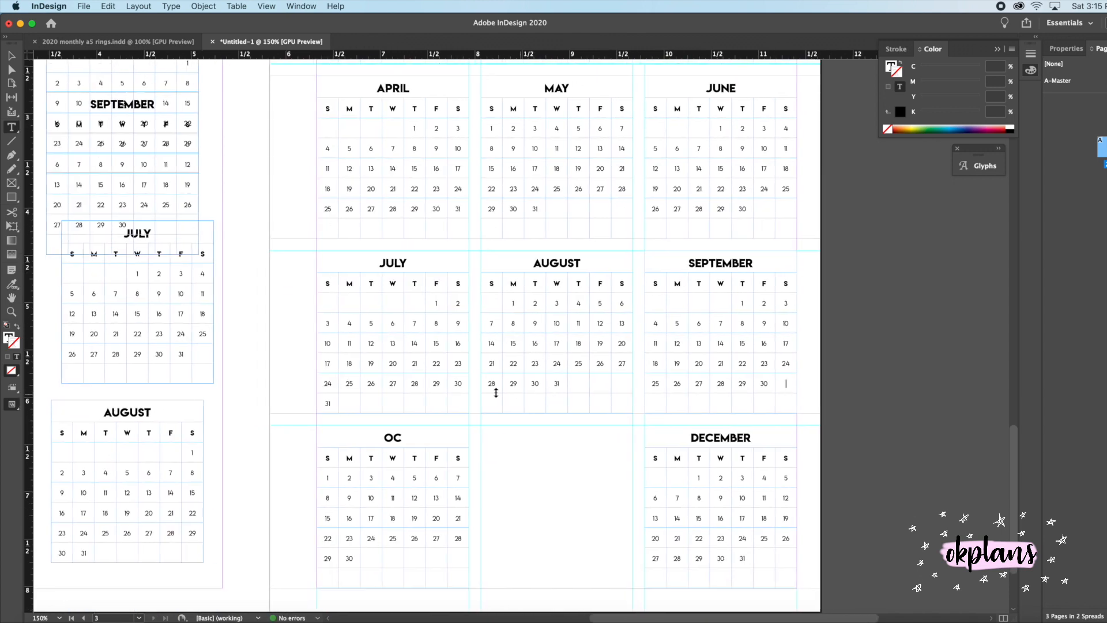
Move the OC calendar back to the November slot and place the spare August calendar in the October slot.
click(11, 55)
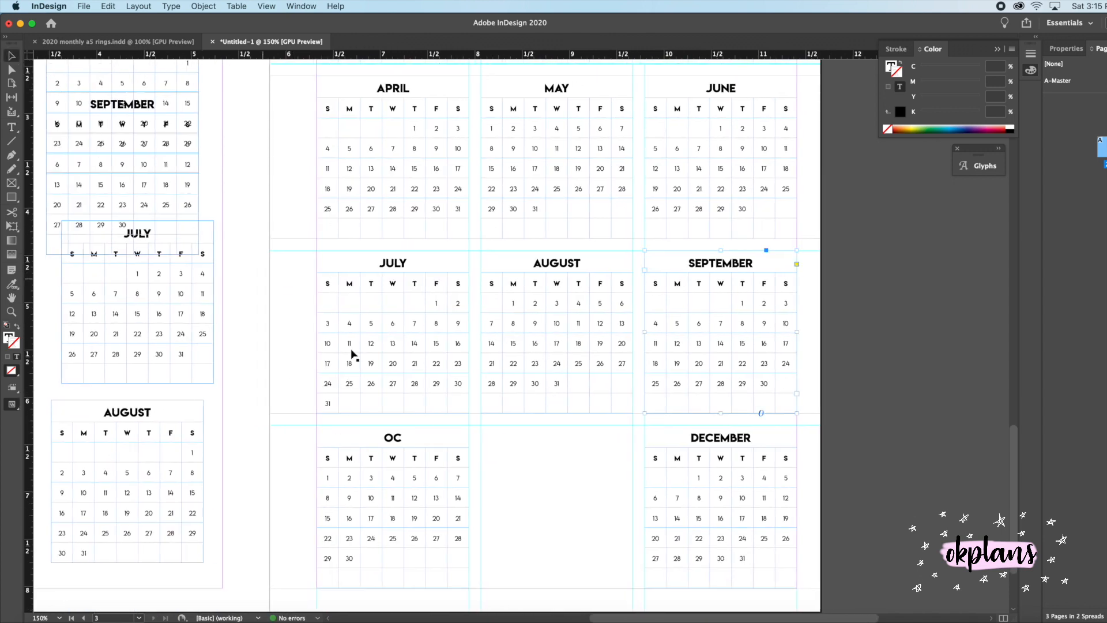
drag(412, 459, 576, 459)
drag(171, 433, 436, 458)
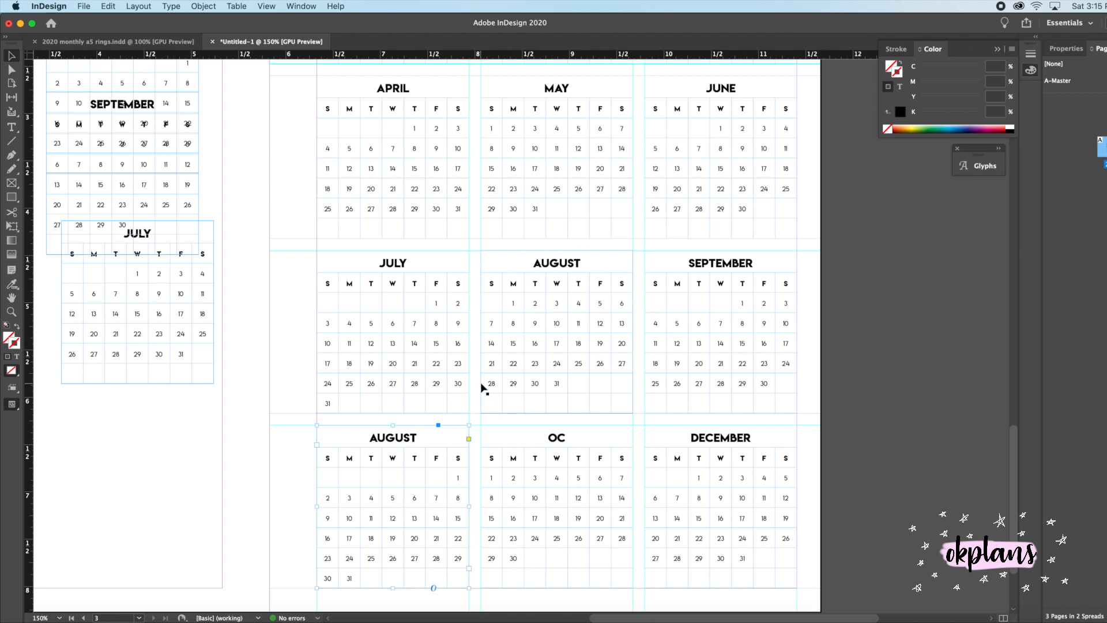
Remove day 31 from the 2021 April calendar.
scroll(484, 389, up, 4)
double_click(455, 318)
key(BackSpace)
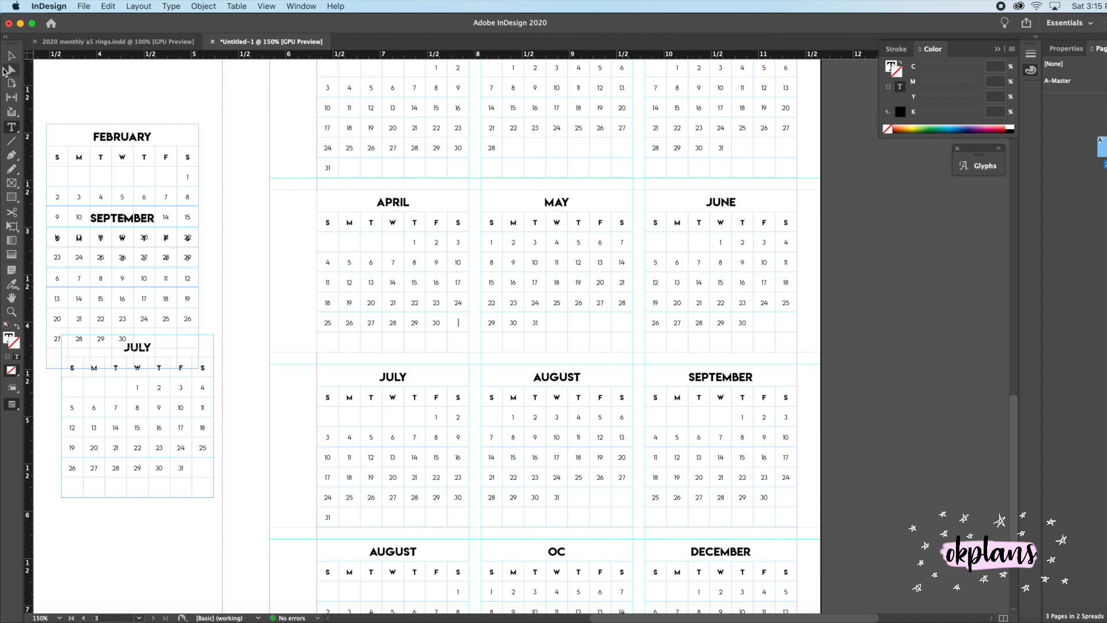
Move the 2021 page's May calendar onto the facing page, above the spare February calendar.
click(11, 56)
drag(564, 231, 181, 101)
scroll(479, 249, up, 3)
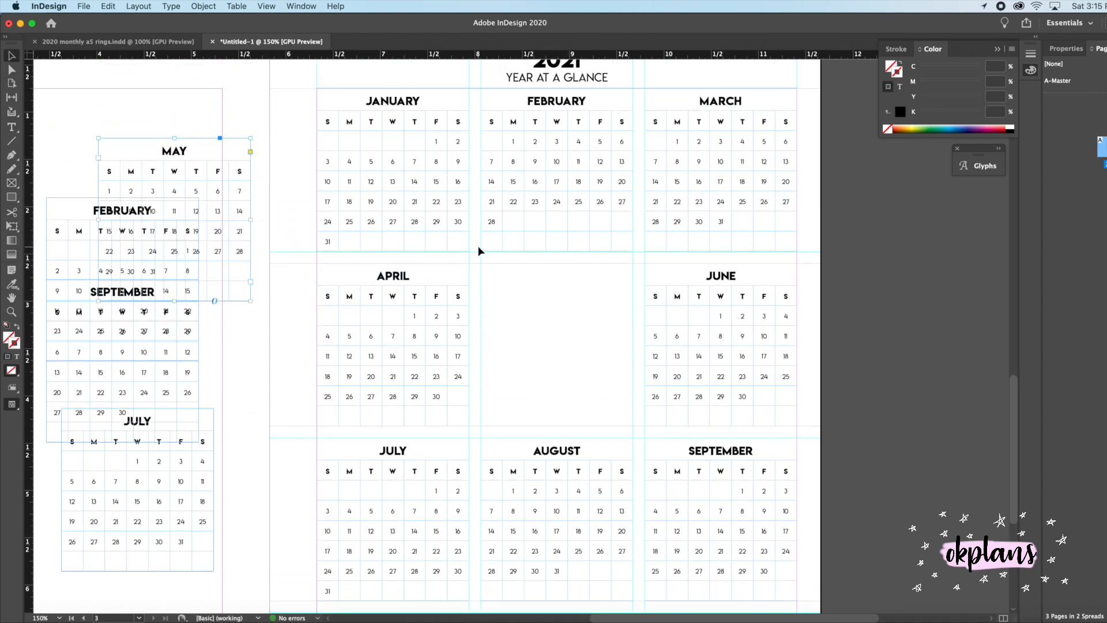
drag(242, 254, 214, 190)
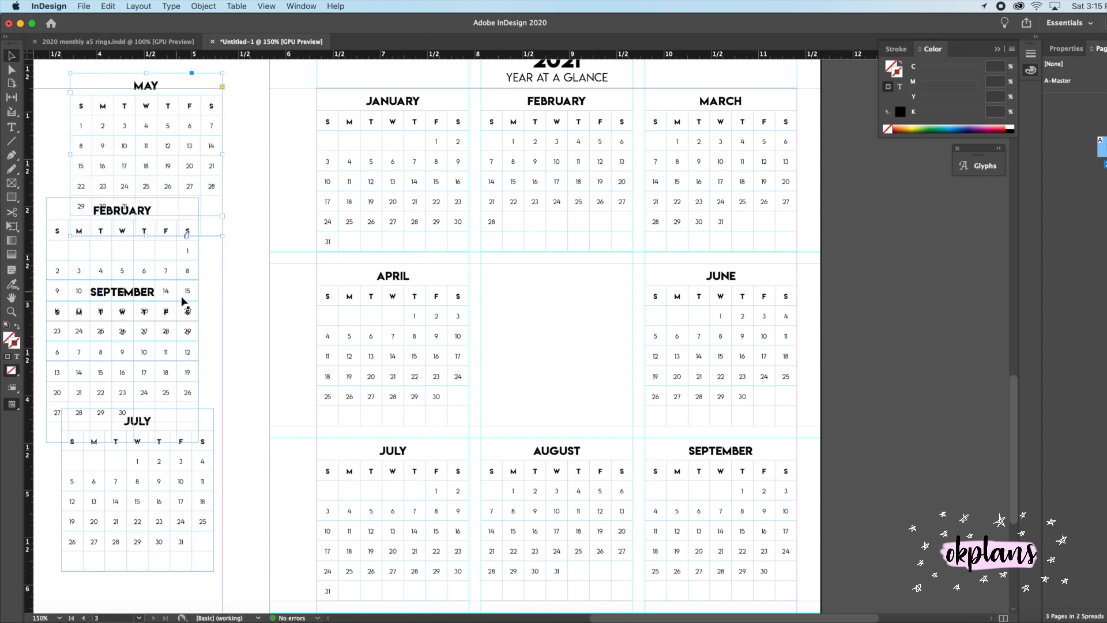
Duplicate the August calendar from the October slot into the empty May slot and retitle the copy MAY.
scroll(425, 459, down, 6)
click(415, 420)
scroll(279, 199, up, 4)
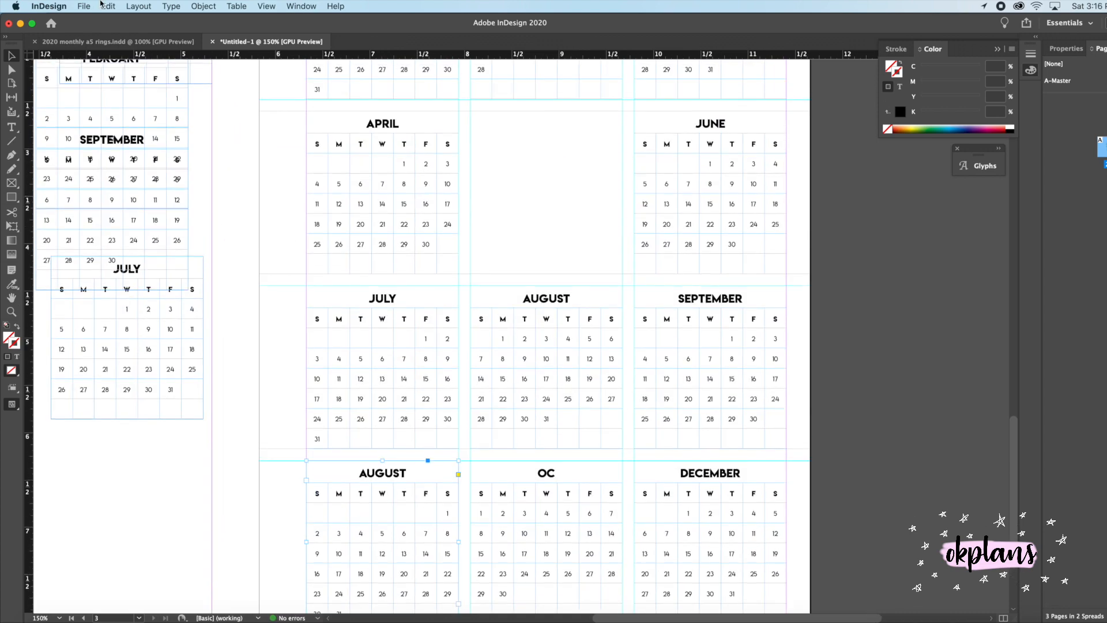
click(101, 4)
click(121, 136)
drag(406, 526, 551, 149)
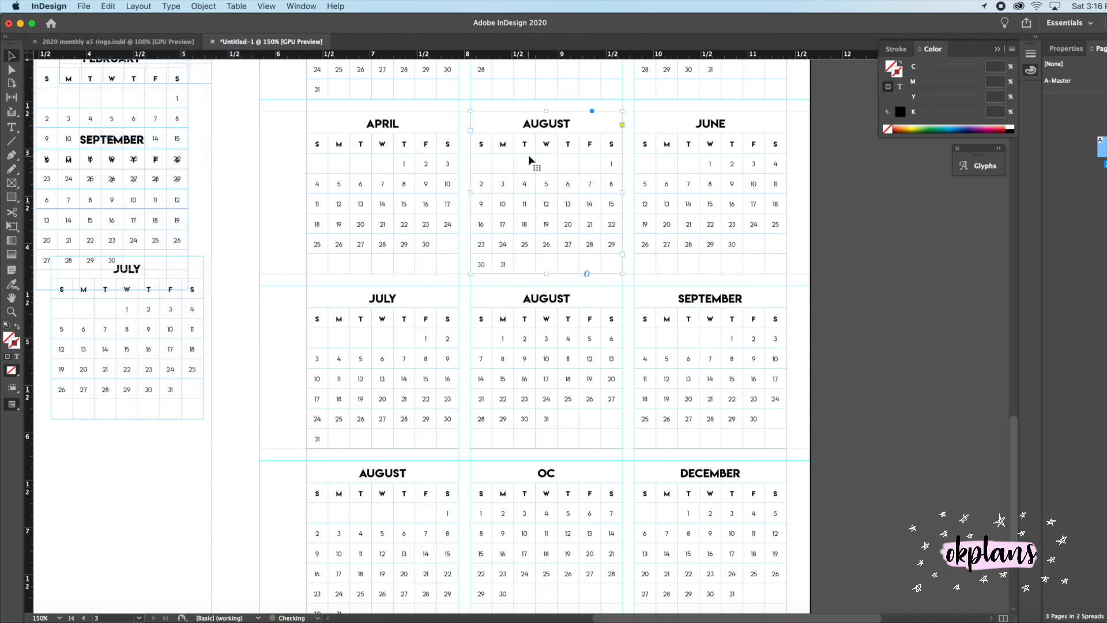
double_click(546, 130)
double_click(546, 123)
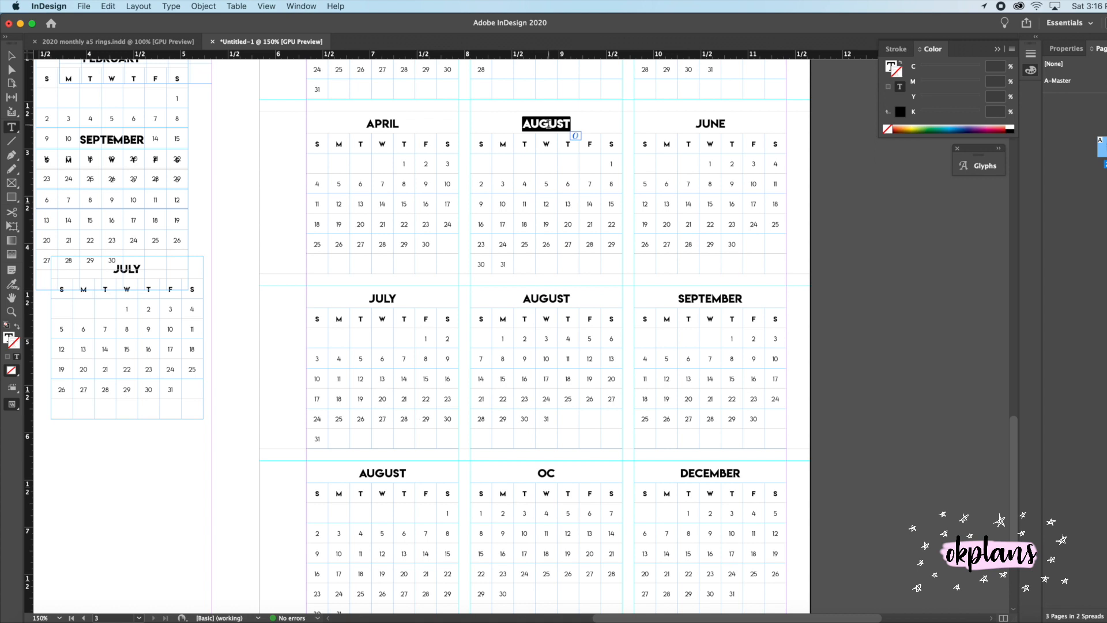
text(MAY)
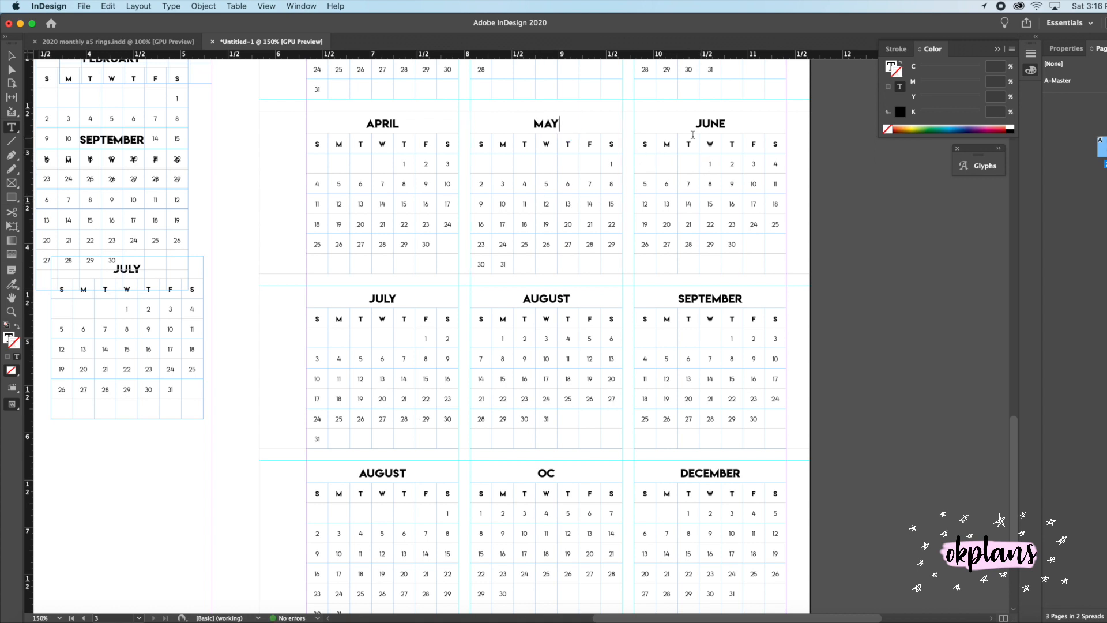
Replace the 2021 June calendar with the spare September calendar and retitle it JUNE.
click(11, 55)
click(668, 197)
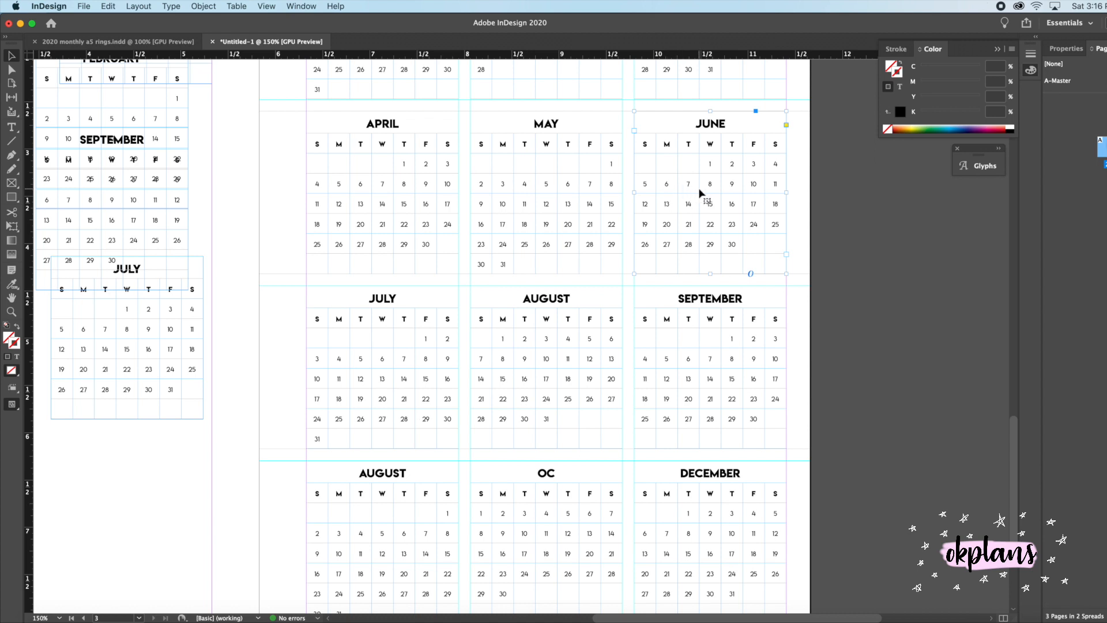
key(Delete)
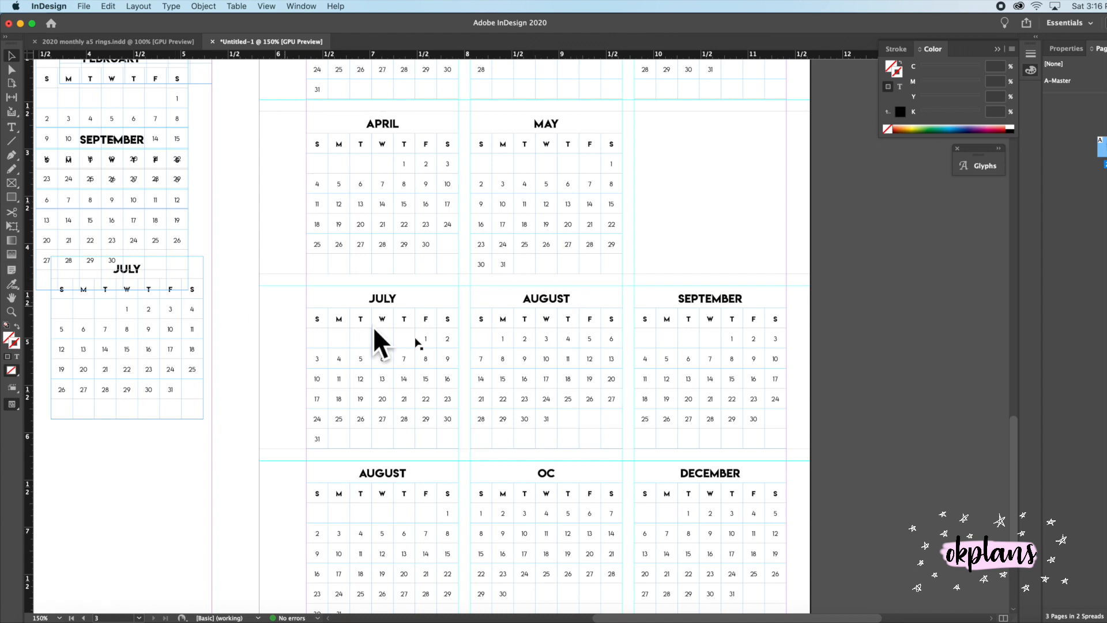
drag(137, 226, 721, 141)
key(t)
double_click(739, 127)
text(JUNE)
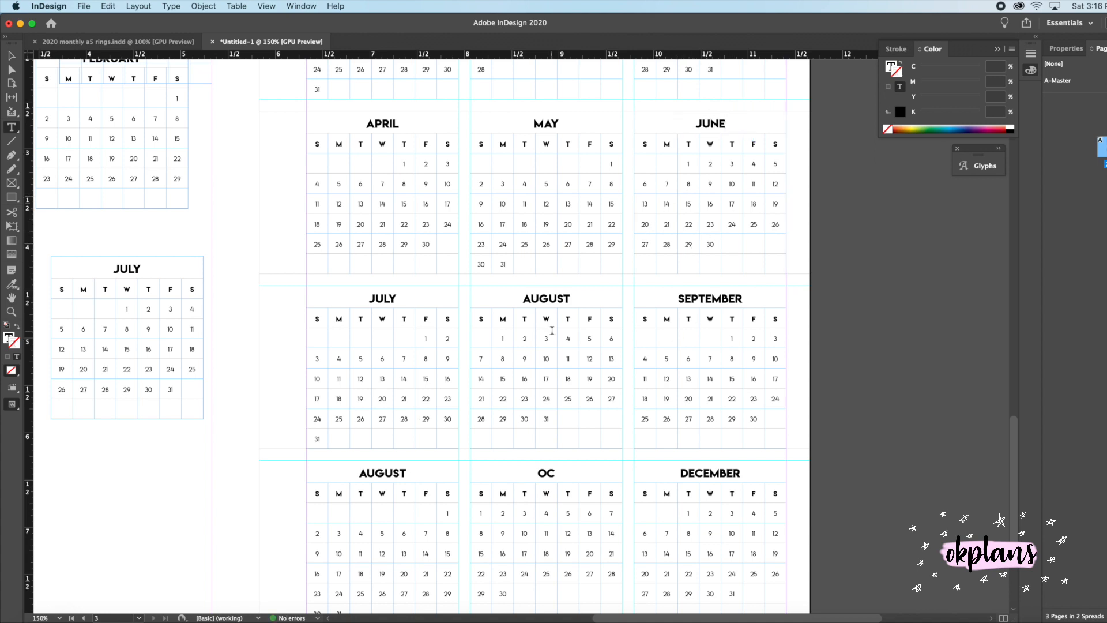
Move the 2021 page's July calendar onto the facing page and shift the September calendar into the vacated July slot.
double_click(390, 299)
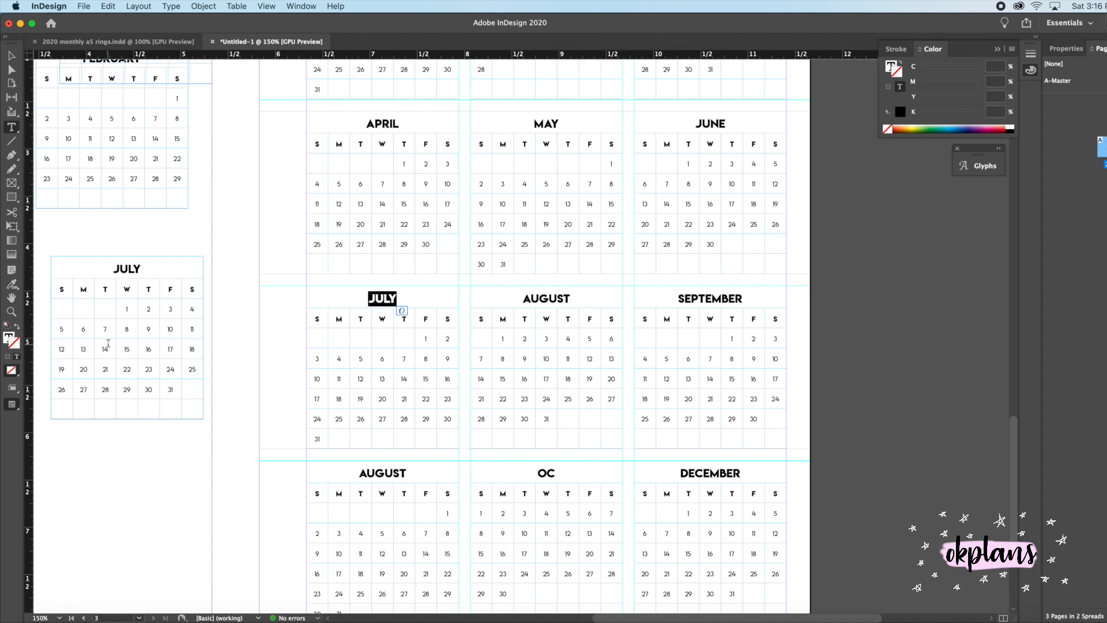
key(Escape)
drag(403, 367, 114, 492)
drag(701, 370, 374, 370)
Retitle the calendar in the July slot JULY and add day 31 after the 30th.
double_click(390, 297)
double_click(390, 296)
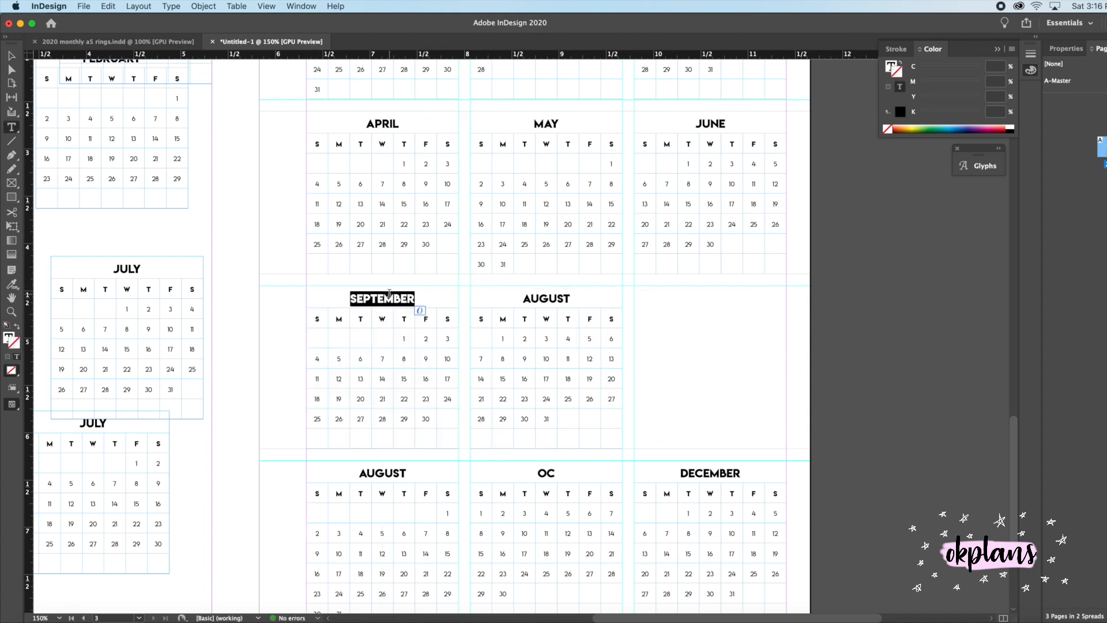
text(JULY)
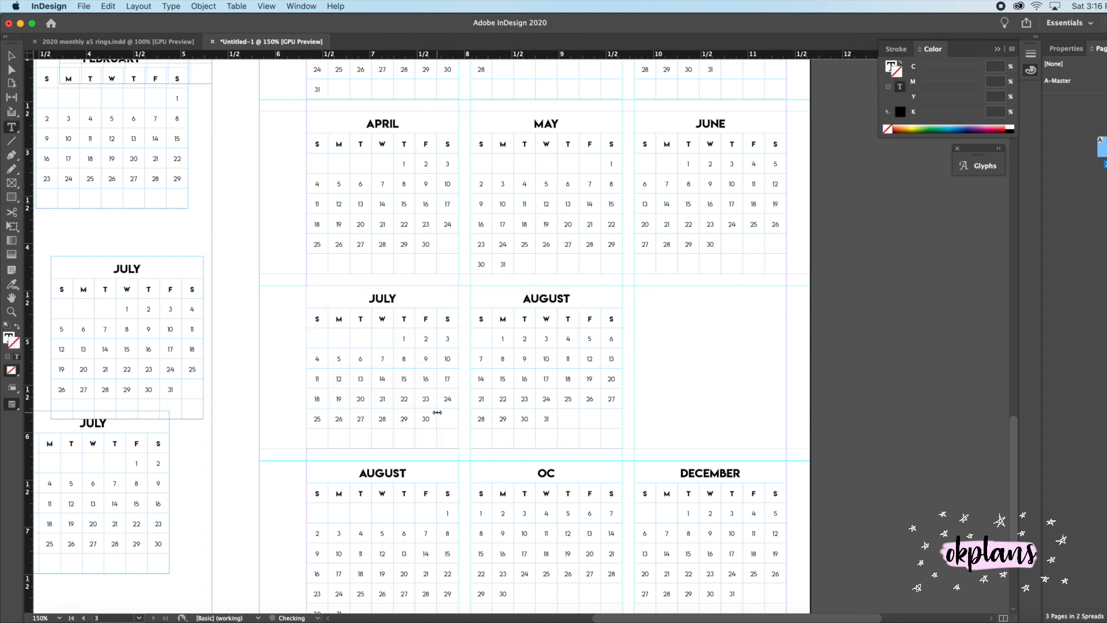
text(31)
key(Escape)
Shift the August calendar to the September slot and turn the OC calendar into a 31-day AUGUST calendar in its place.
drag(598, 362, 744, 353)
drag(564, 507, 564, 332)
double_click(546, 299)
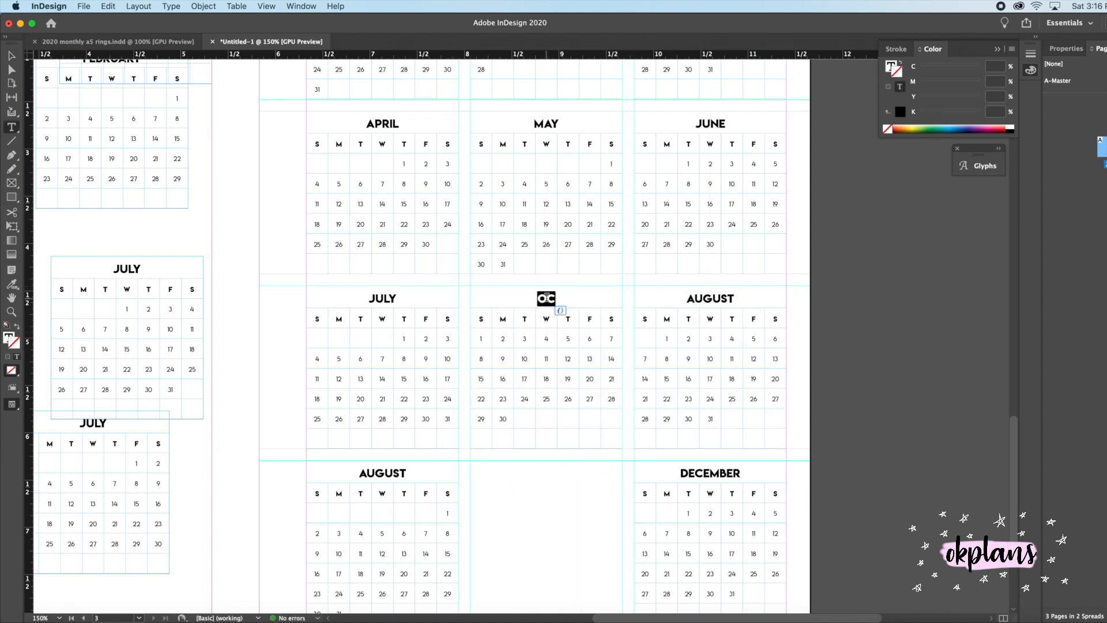
text(AUGUST)
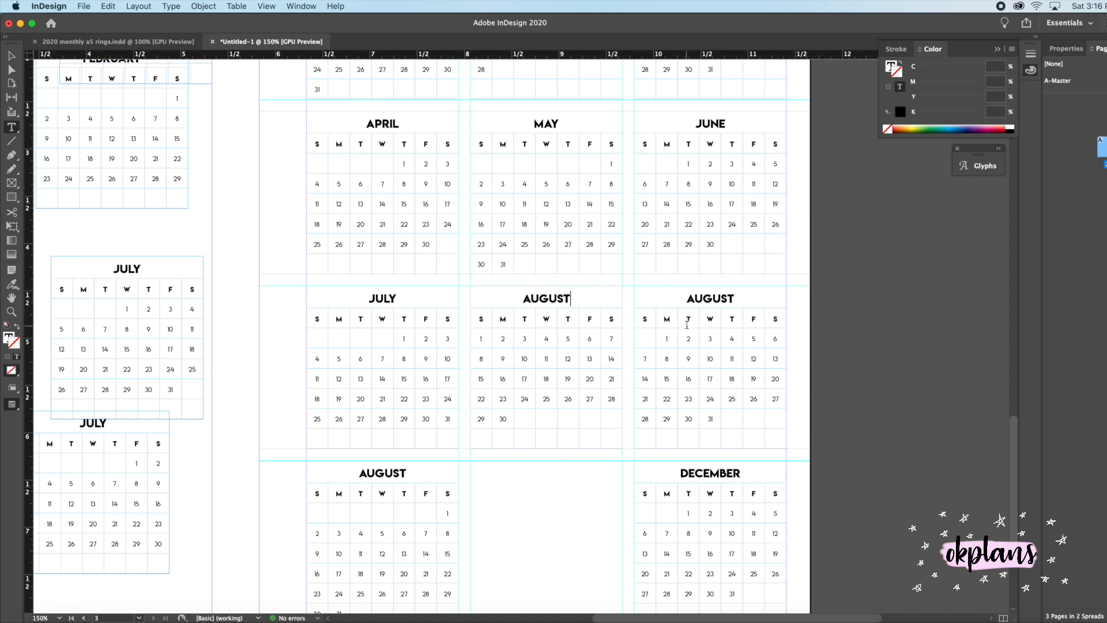
text(31)
click(271, 356)
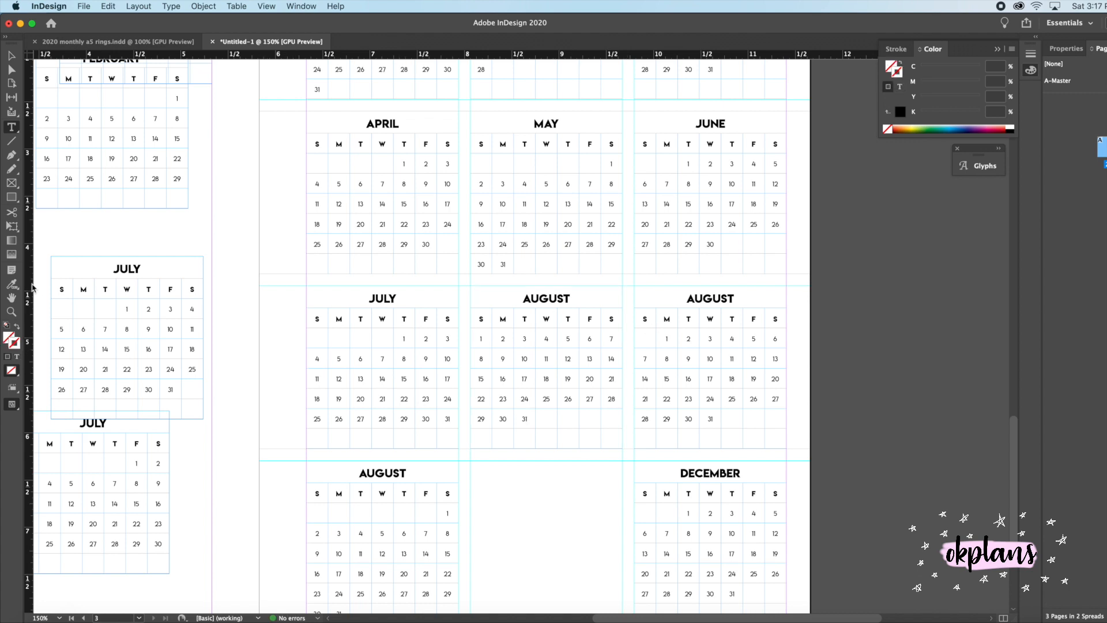
Replace the extra August calendar in the September slot with the spare July calendar, converted to a 30-day SEPTEMBER calendar.
key(v)
drag(144, 452, 696, 402)
key(t)
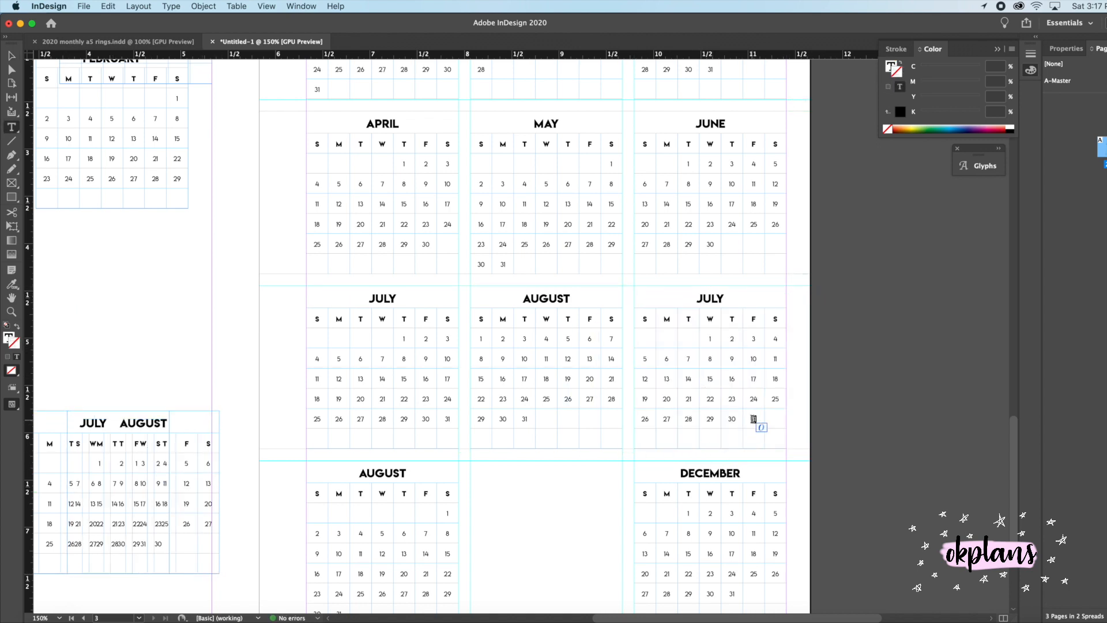
key(BackSpace)
double_click(717, 301)
text(SEPTEMBER)
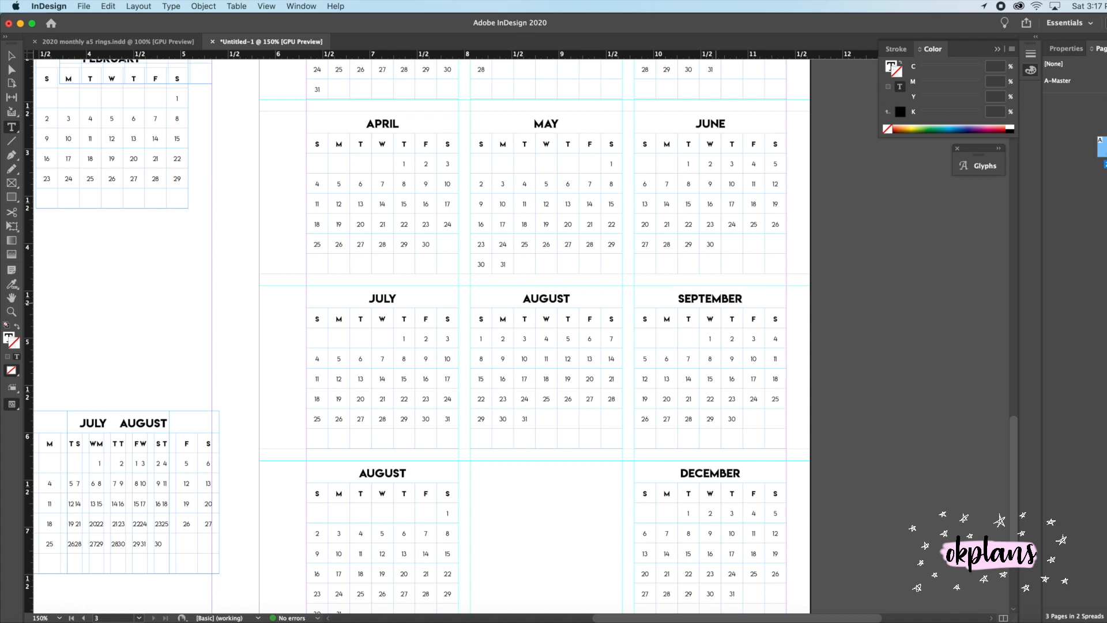
Move the overlapping spare August calendar on the facing page above the spare July calendar.
scroll(724, 438, right, 1)
scroll(437, 476, down, 5)
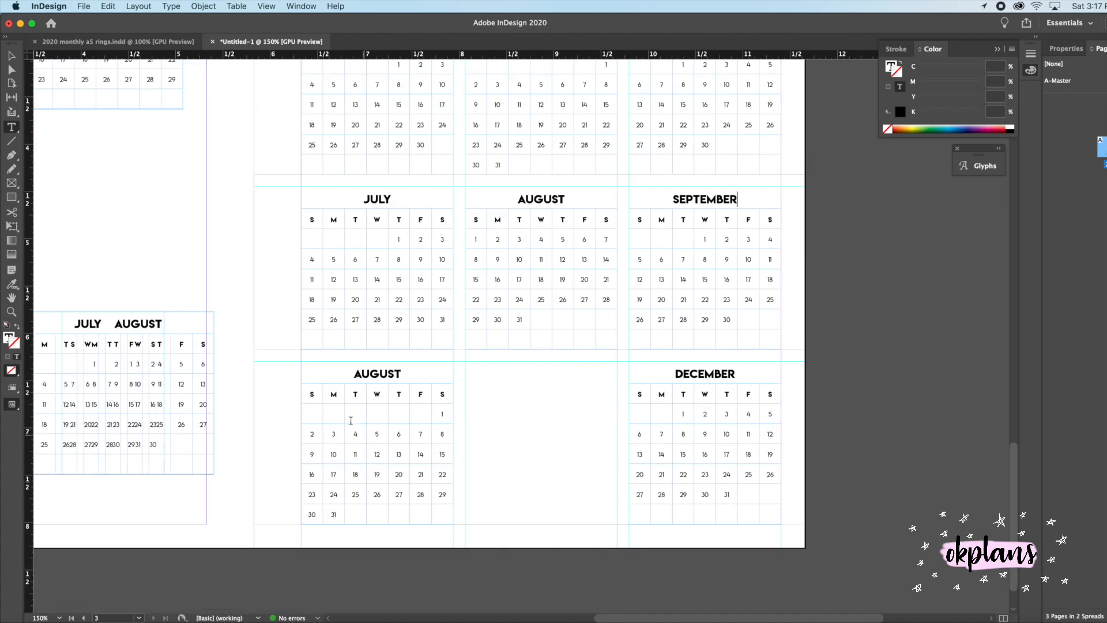
click(12, 59)
drag(200, 383, 200, 234)
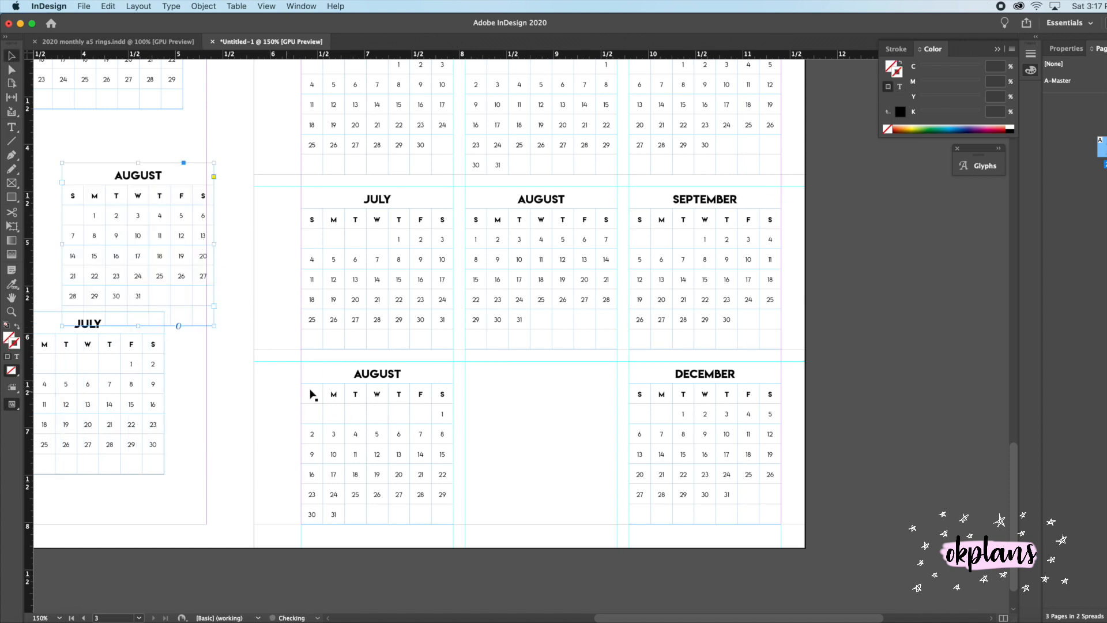
Replace the extra August calendar in the October slot with the spare July calendar from the facing page and retitle it OCTOBER.
drag(435, 412, 413, 372)
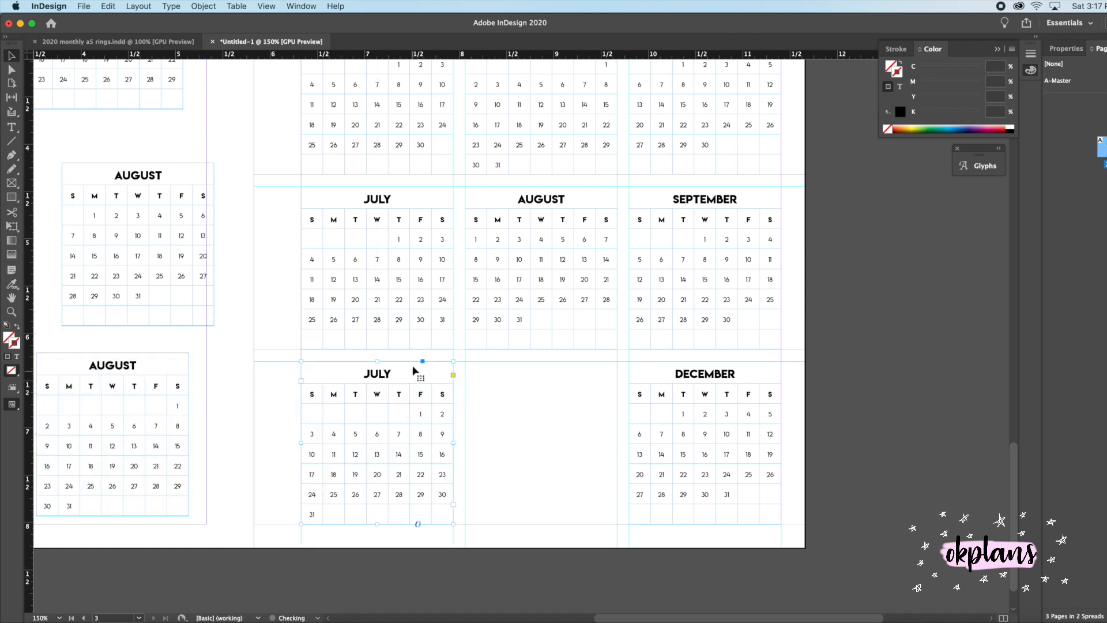
double_click(385, 372)
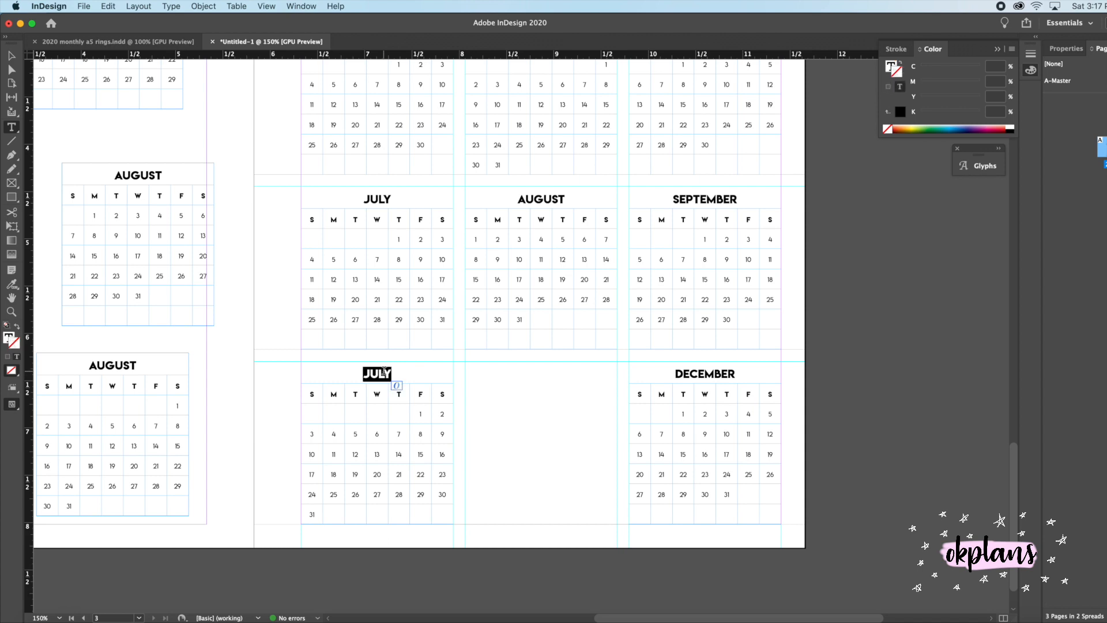
text(O)
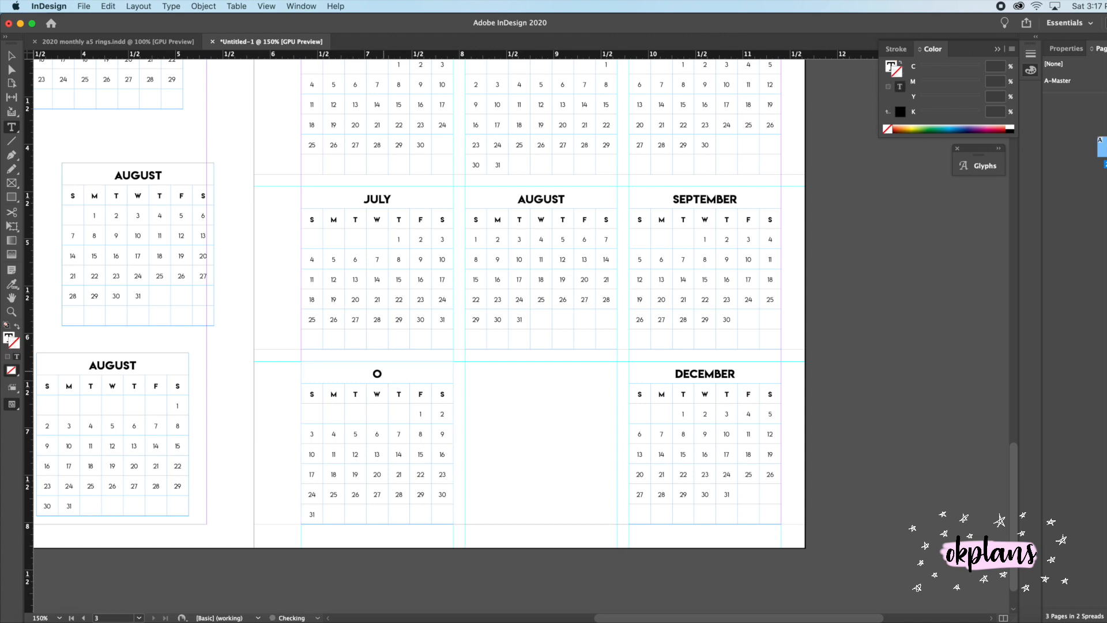
text(CTOBER)
Move the upper spare August calendar into the November slot, delete its day 31 and retitle it NOVEMBER.
click(12, 56)
drag(128, 208, 532, 406)
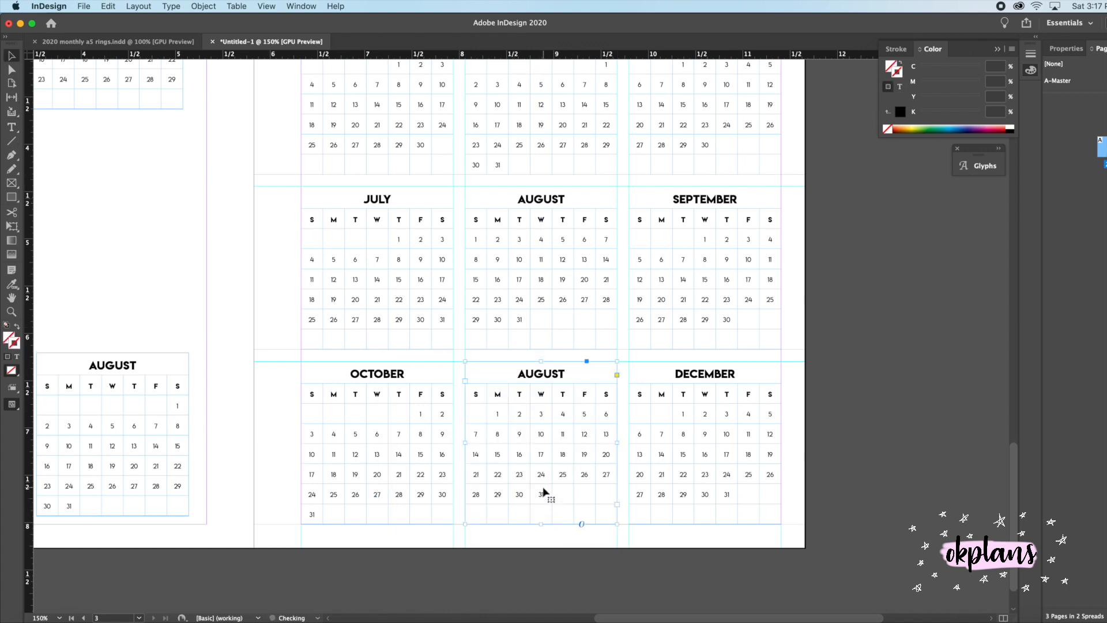
double_click(543, 492)
key(BackSpace)
double_click(543, 373)
text(NOVEMBER)
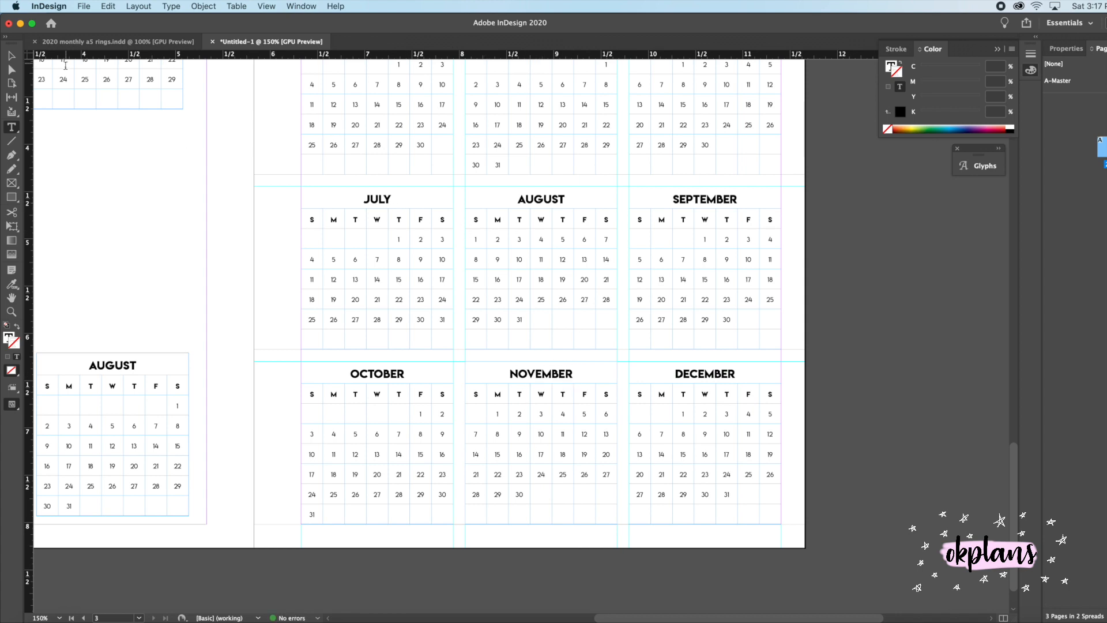
key(Escape)
Delete the leftover spare calendars on the facing page and the existing December calendar on the 2021 page.
click(703, 406)
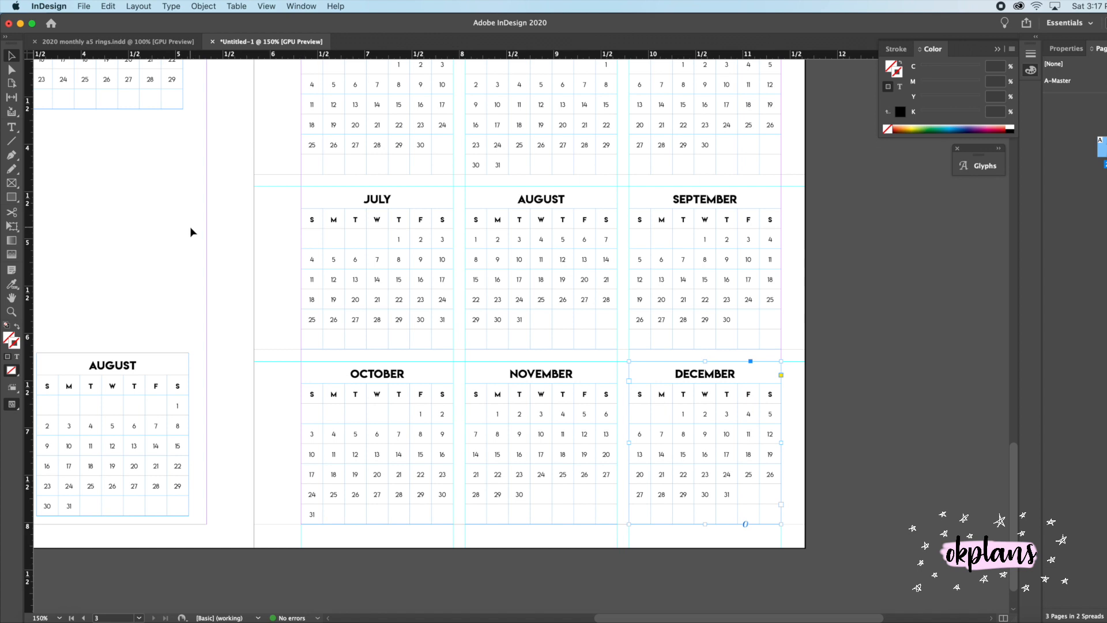
scroll(190, 229, up, 4)
click(174, 197)
key(Delete)
drag(155, 75, 146, 234)
key(Delete)
click(141, 507)
key(Delete)
click(666, 546)
key(Delete)
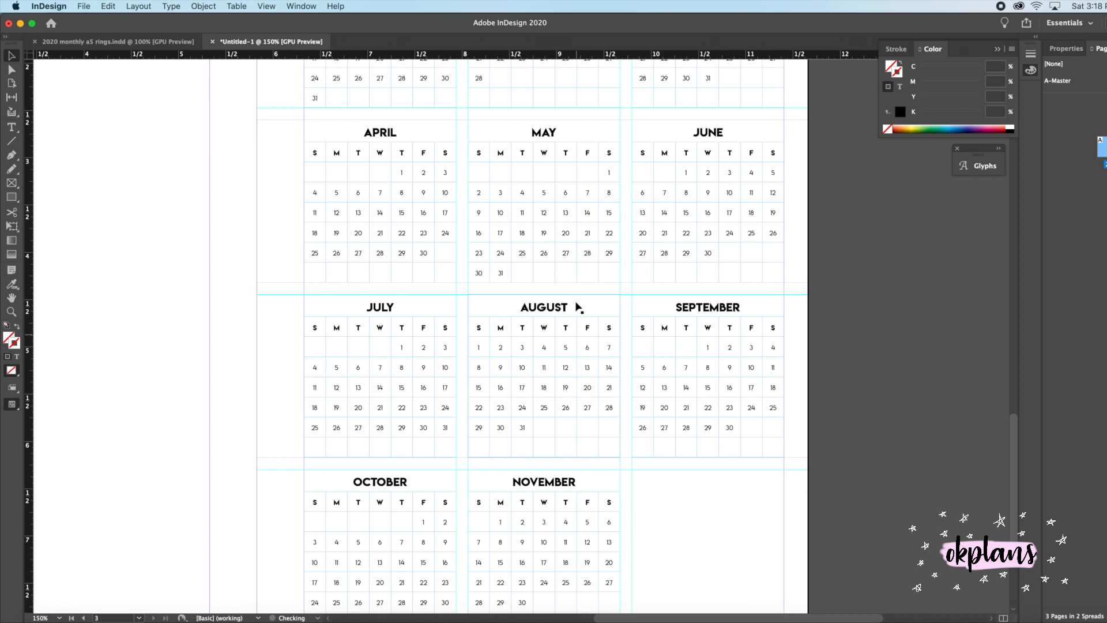
Duplicate the September calendar into the empty December slot and retitle the copy DECEMBER.
click(688, 365)
scroll(307, 304, down, 3)
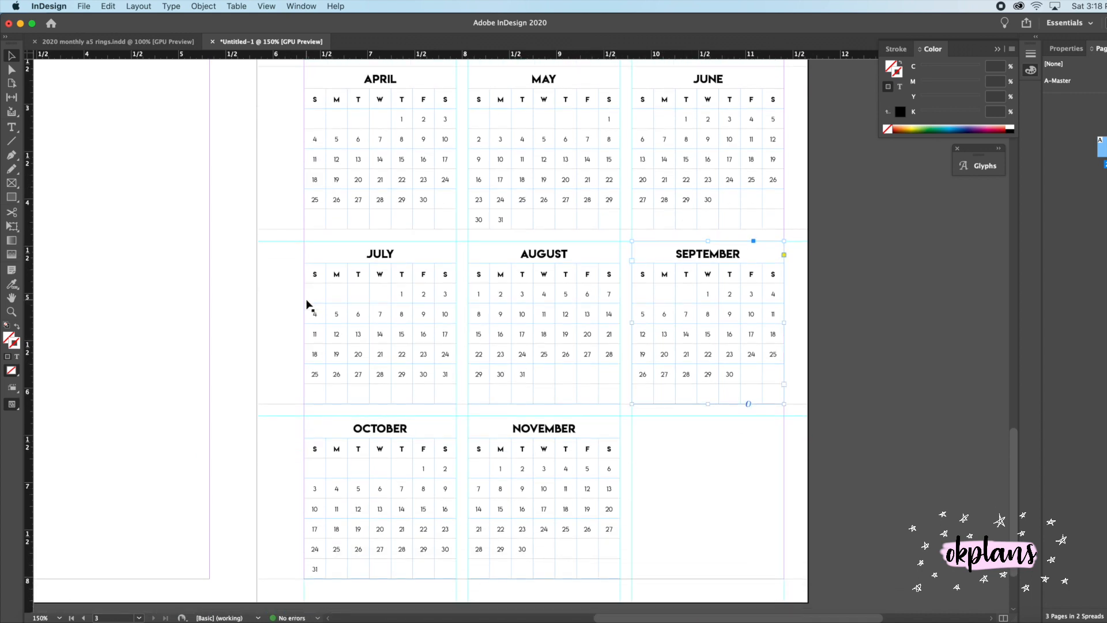
click(84, 6)
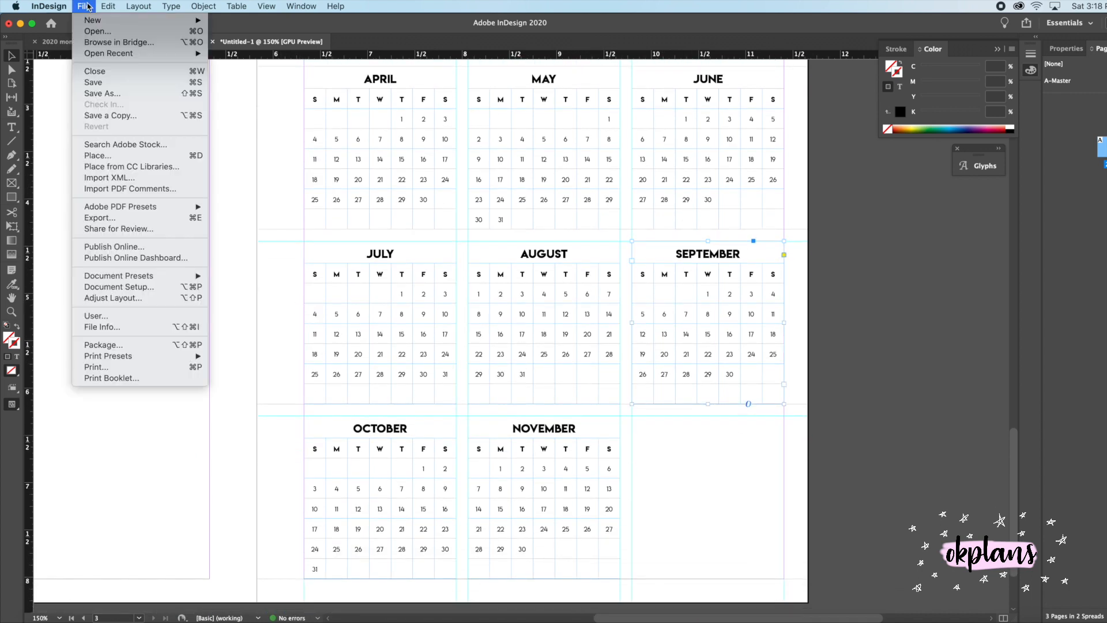
mouse_move(108, 6)
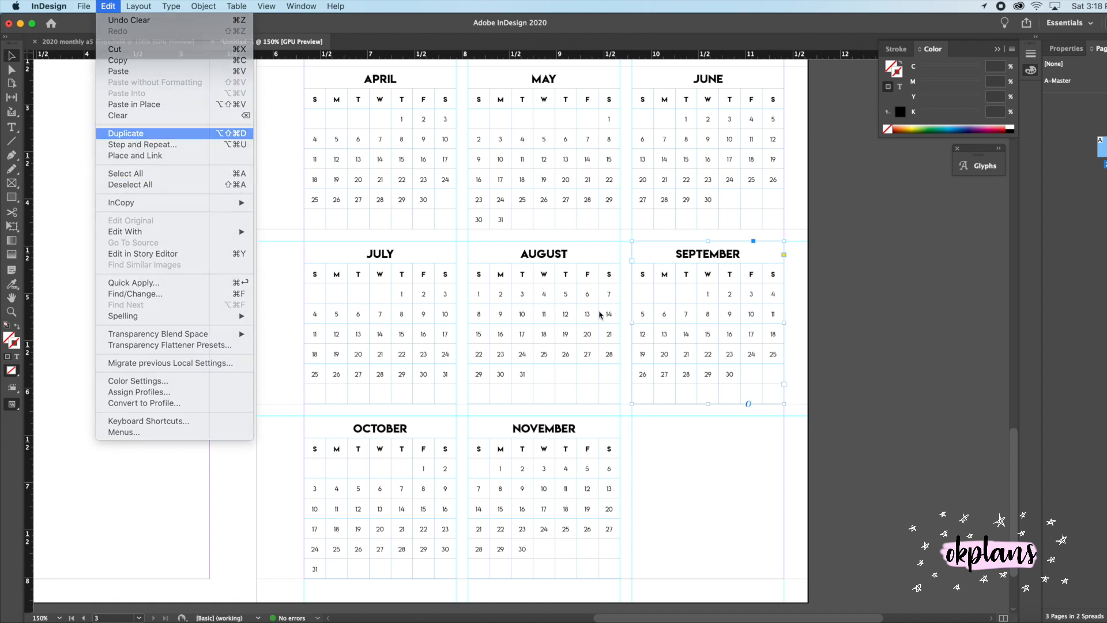
click(137, 134)
drag(649, 336, 693, 458)
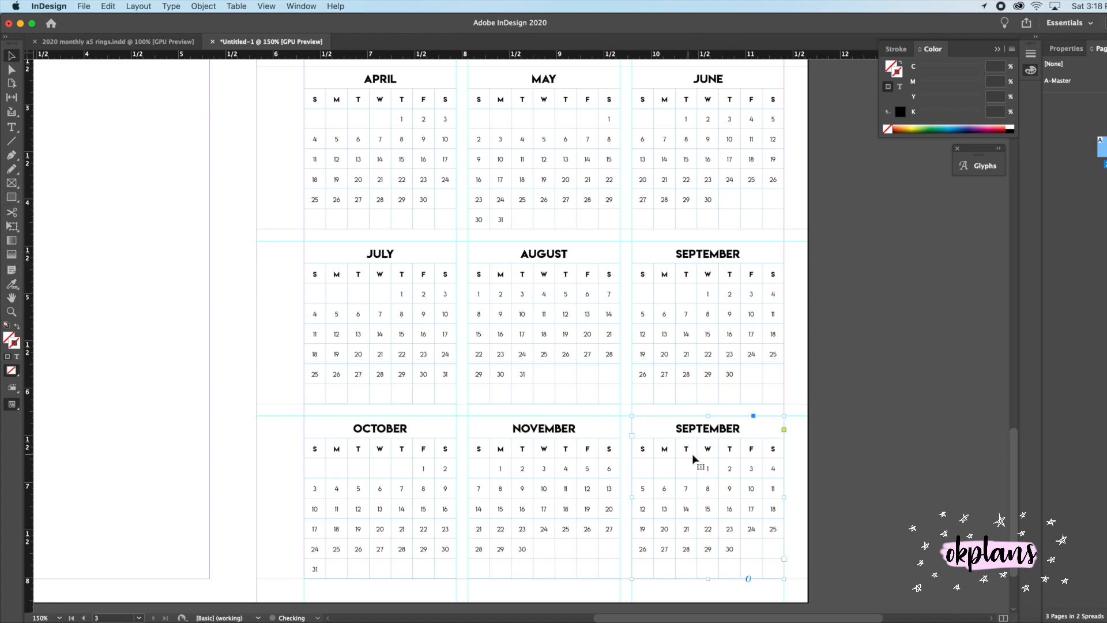
double_click(715, 429)
double_click(715, 428)
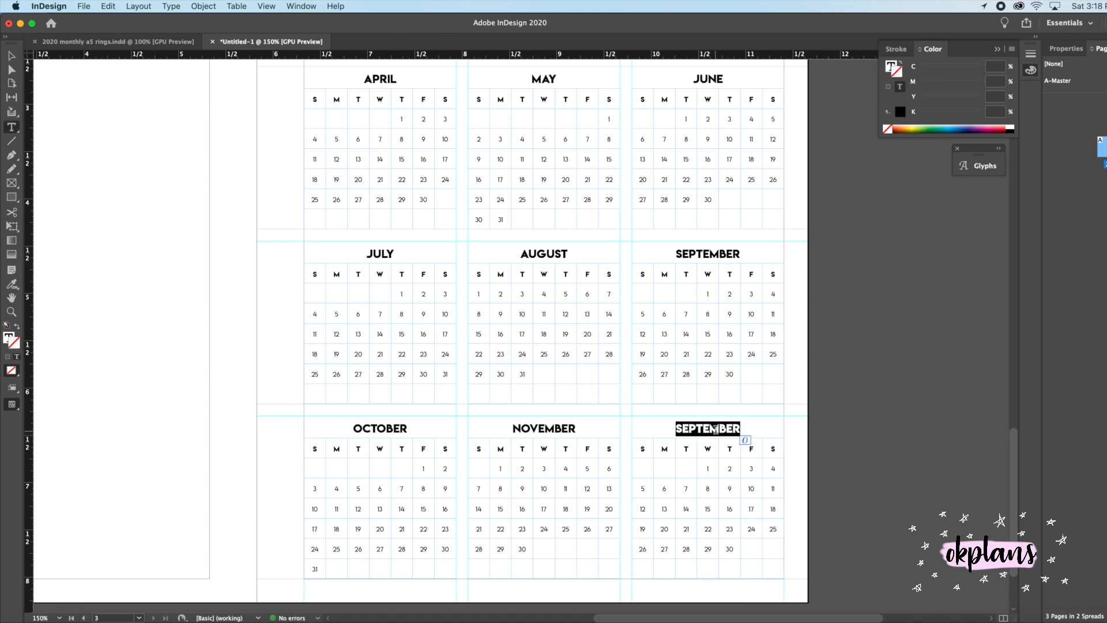
text(DECEMBER)
Show the 2021 page in Preview mode at 100% zoom and compare it with the 2020 year-at-a-glance page.
scroll(594, 283, up, 5)
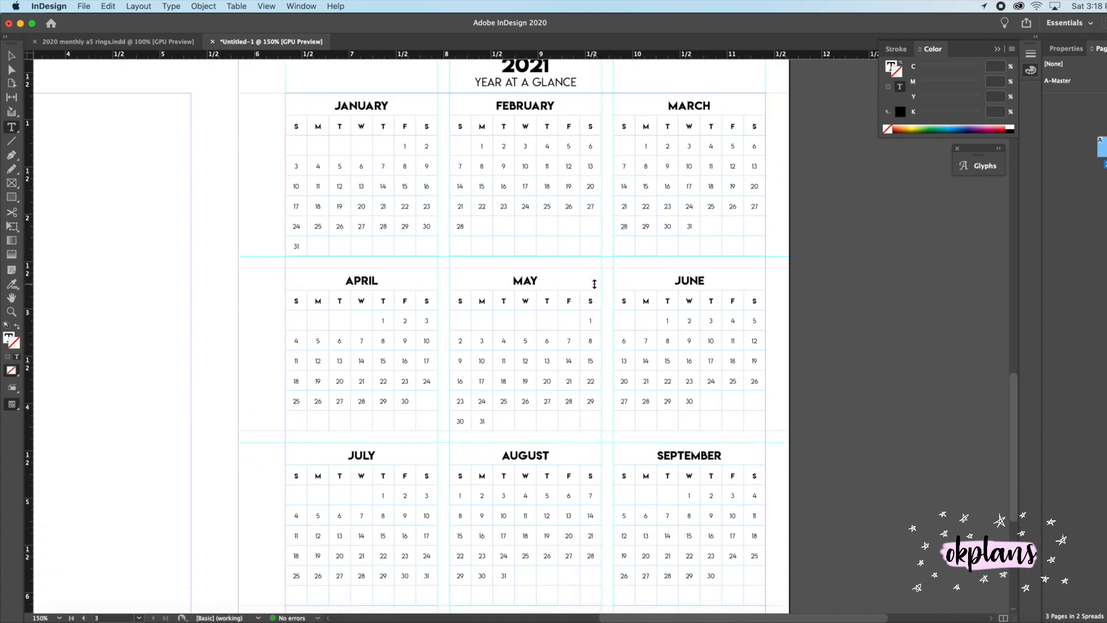
click(12, 405)
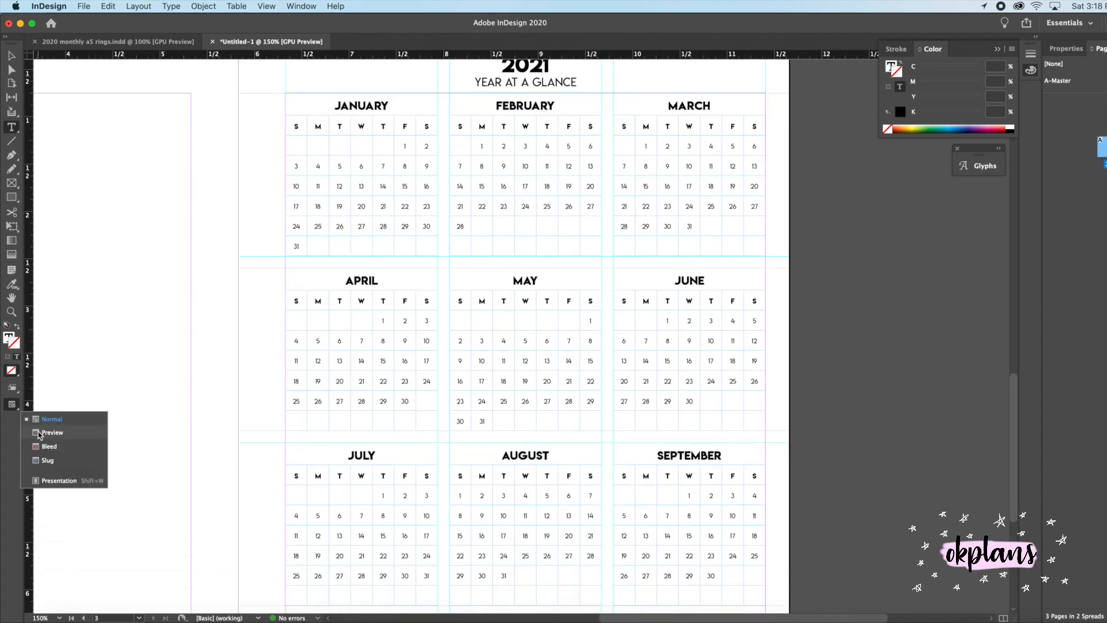
click(58, 433)
click(59, 617)
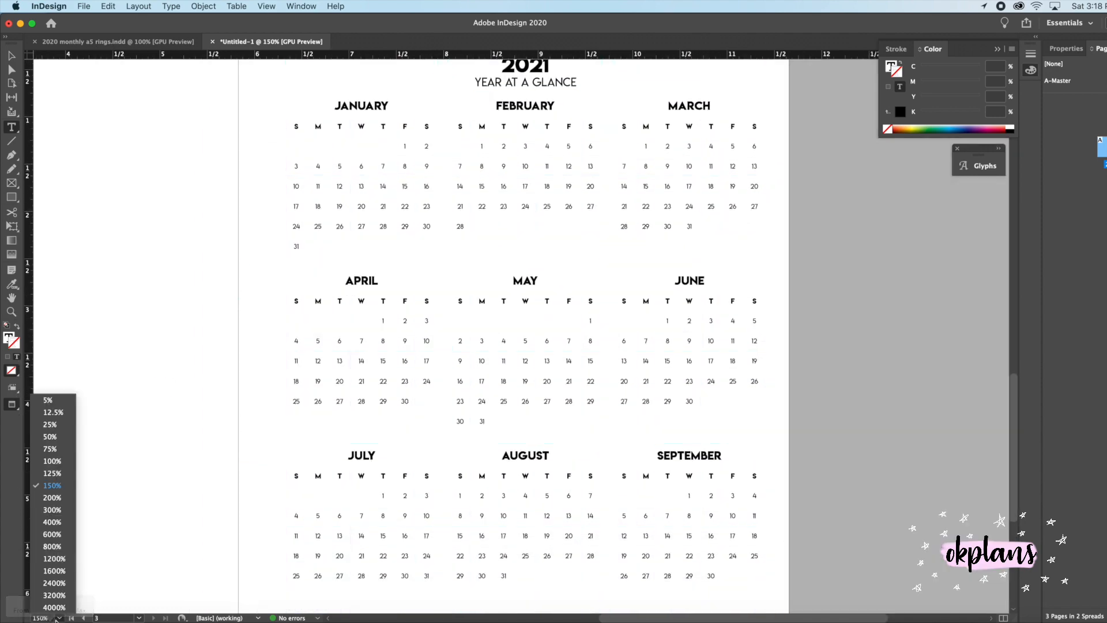
click(60, 460)
scroll(275, 402, down, 3)
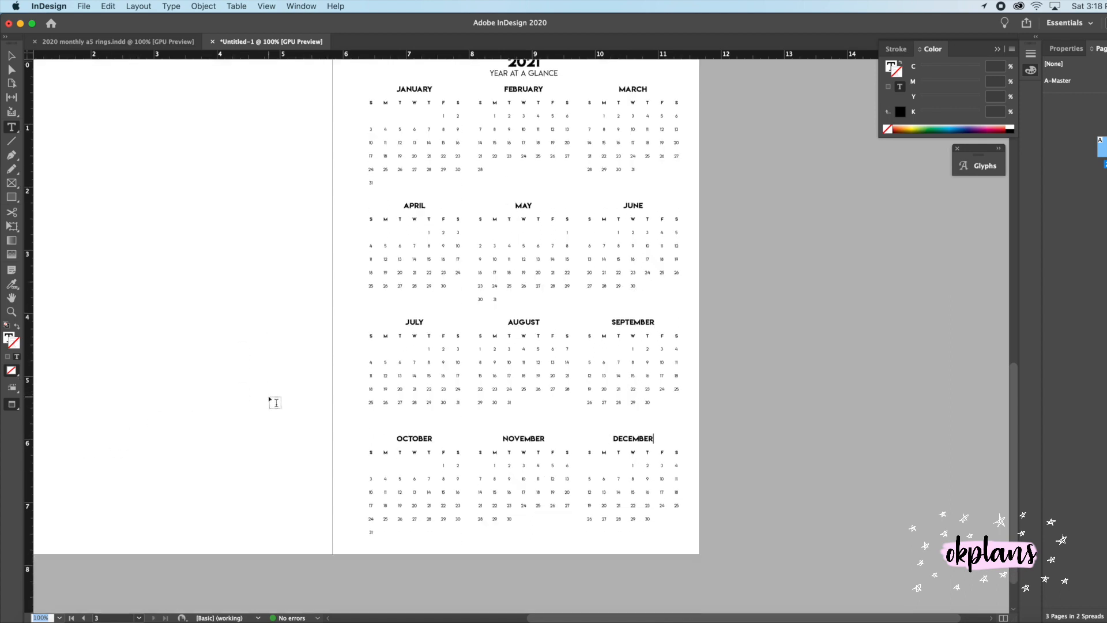
click(274, 405)
click(13, 56)
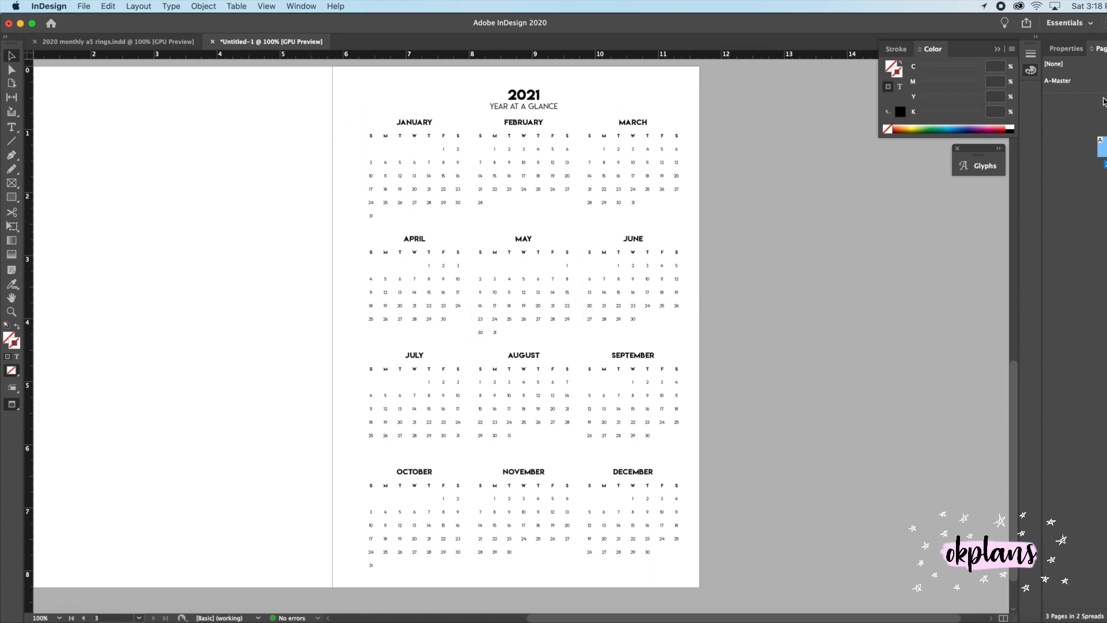
key(alt+Page_Up)
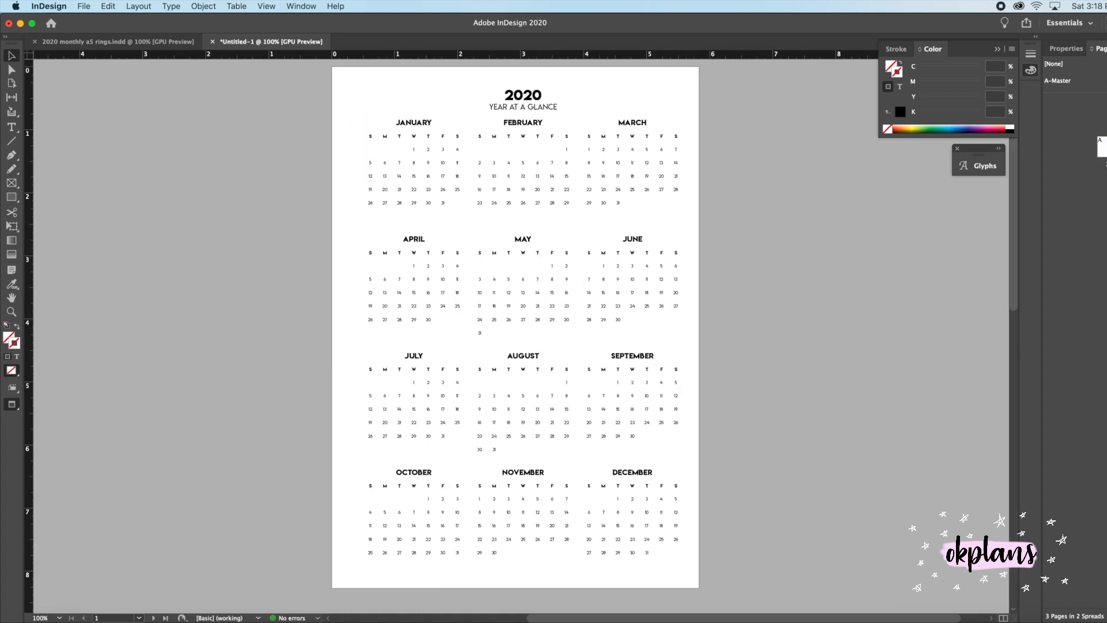
key(alt+Page_Down)
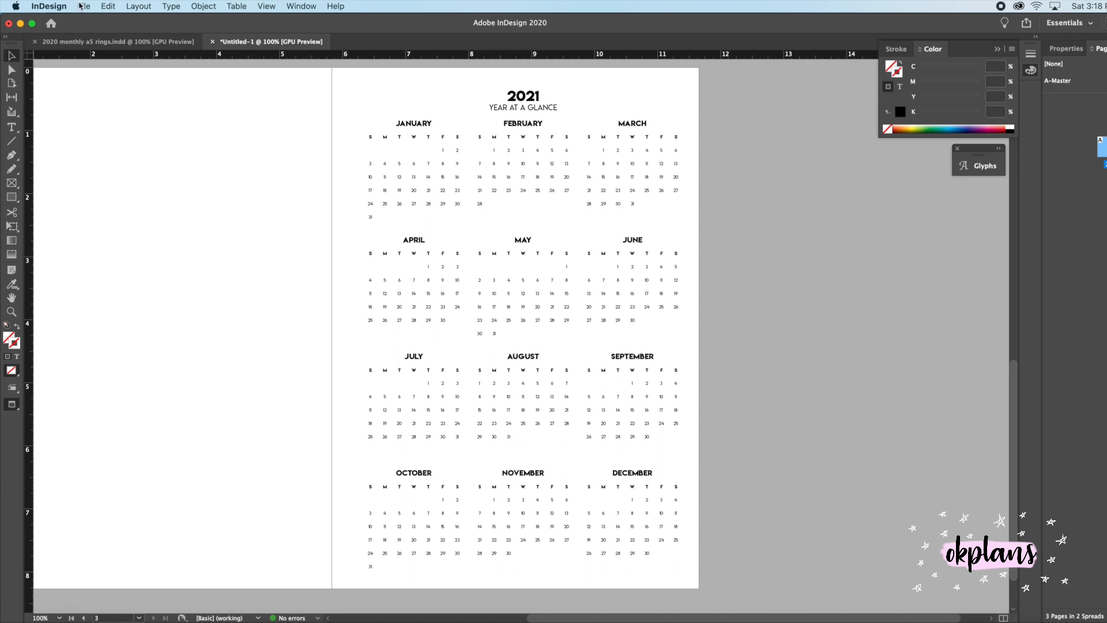
Review the October spread and preceding pages in the 2020 monthly a5 rings document, returning to the untitled year-at-a-glance document.
click(112, 42)
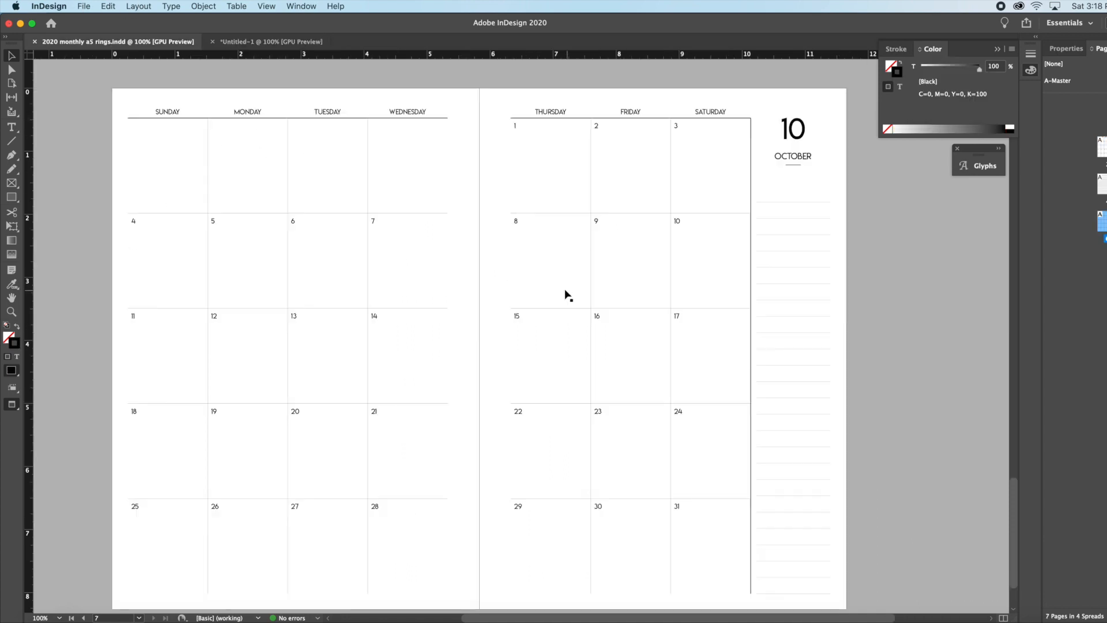
scroll(651, 296, down, 3)
scroll(652, 296, up, 10)
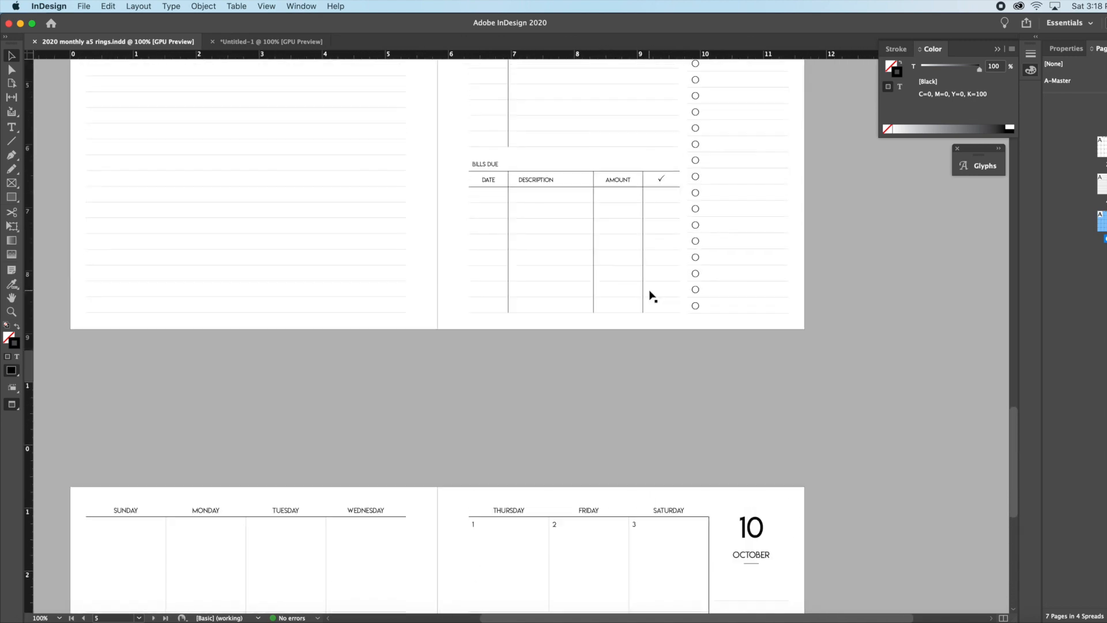
scroll(651, 296, down, 4)
scroll(651, 296, down, 10)
scroll(651, 296, left, 2)
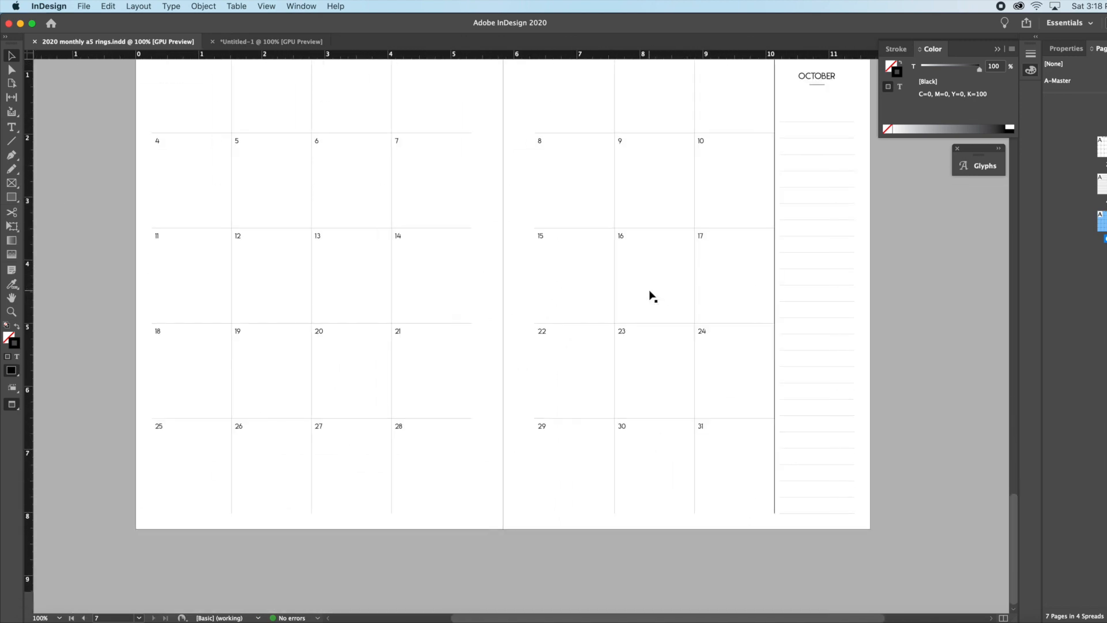
scroll(651, 296, up, 2)
click(269, 42)
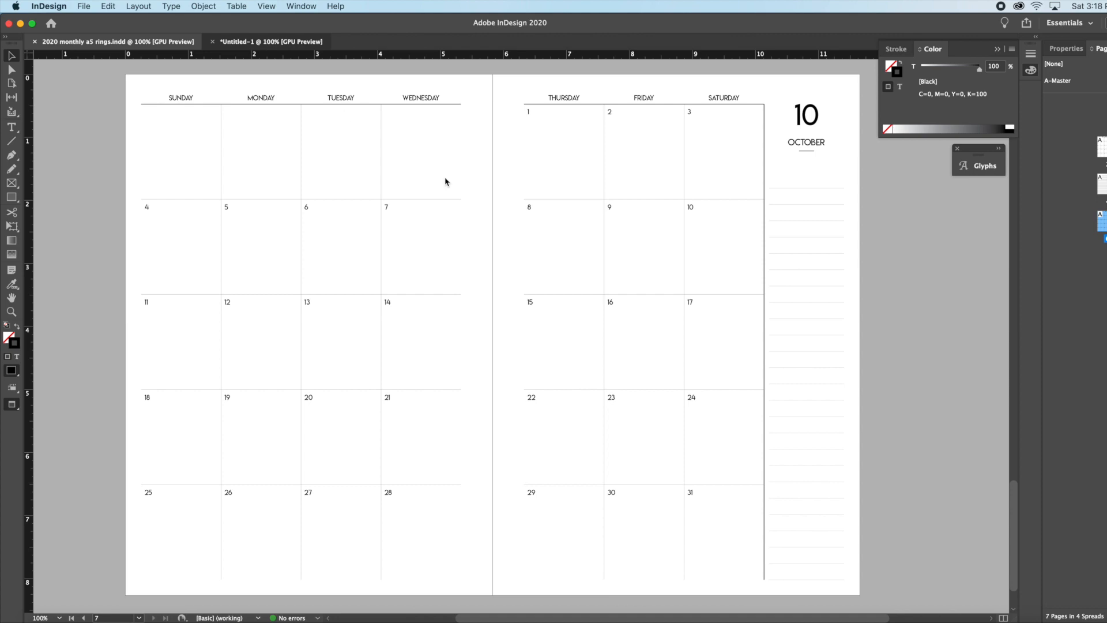